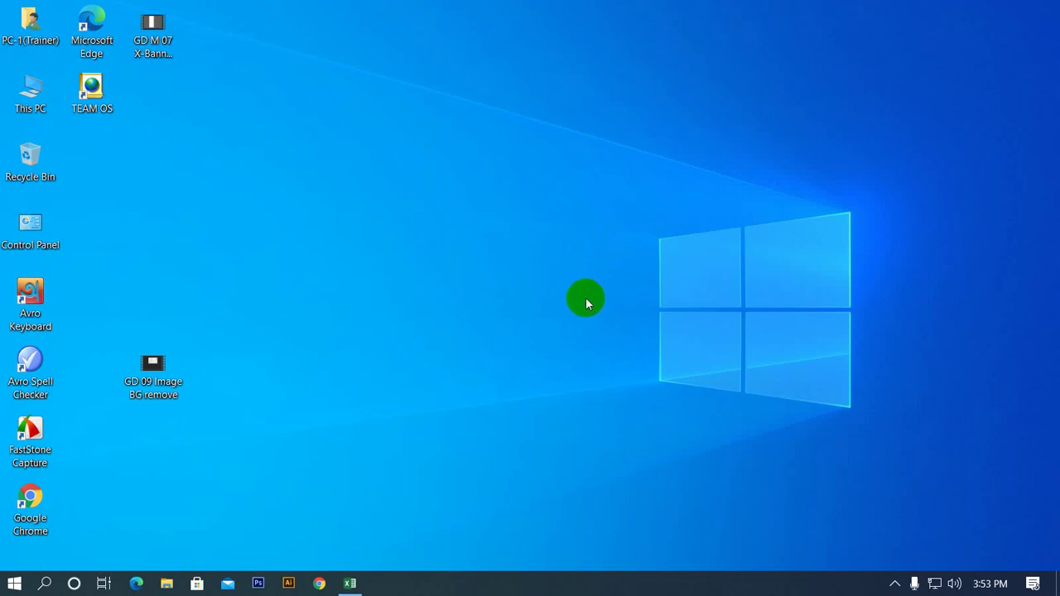
# Restore the blank Book1 workbook from the taskbar so Sheet1 fills the screen
pyautogui.click(349, 583)
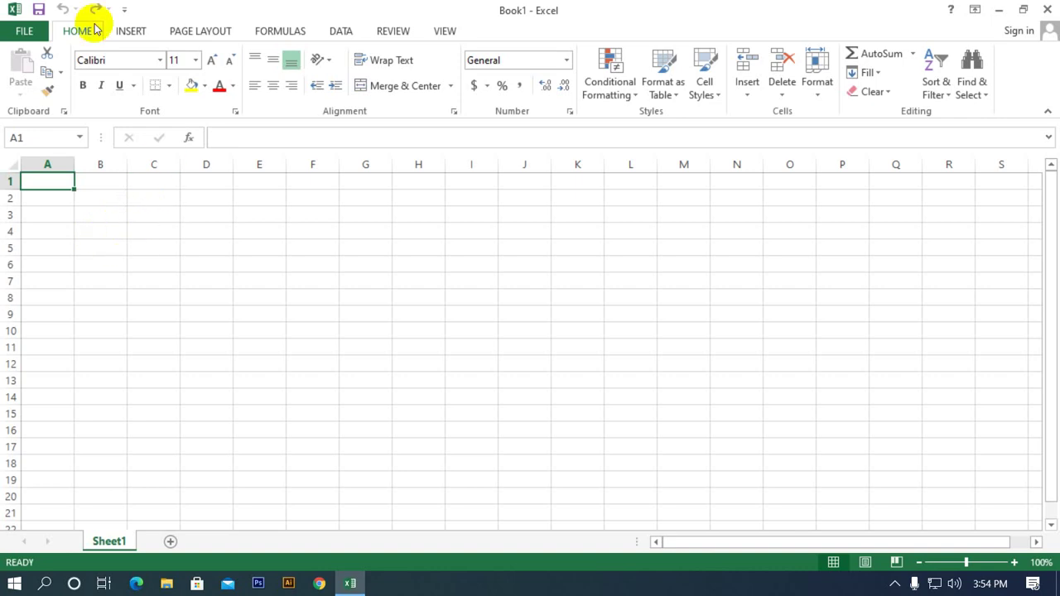
pyautogui.click(130, 33)
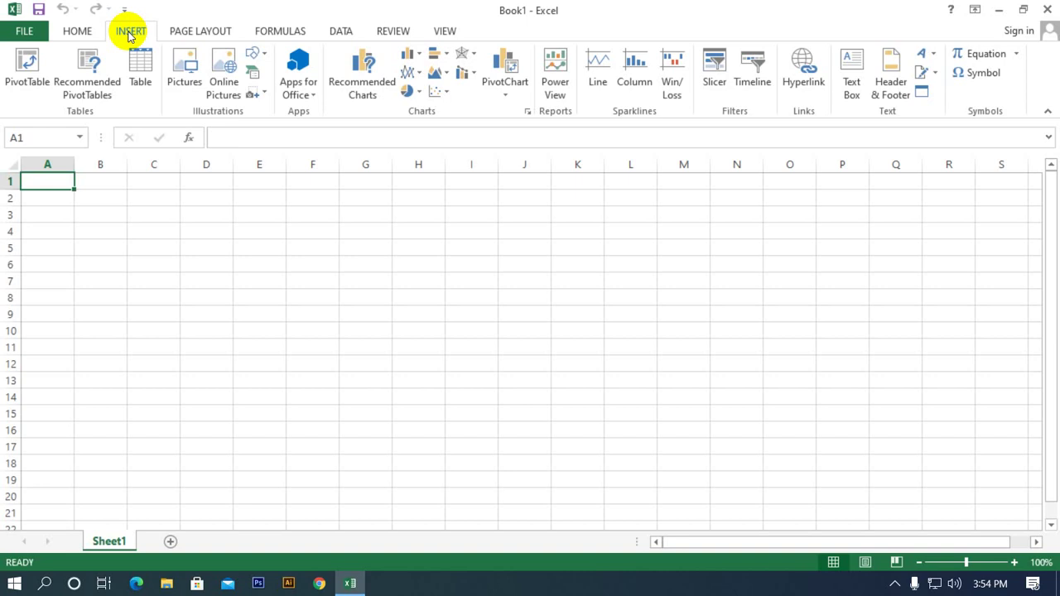
pyautogui.click(77, 30)
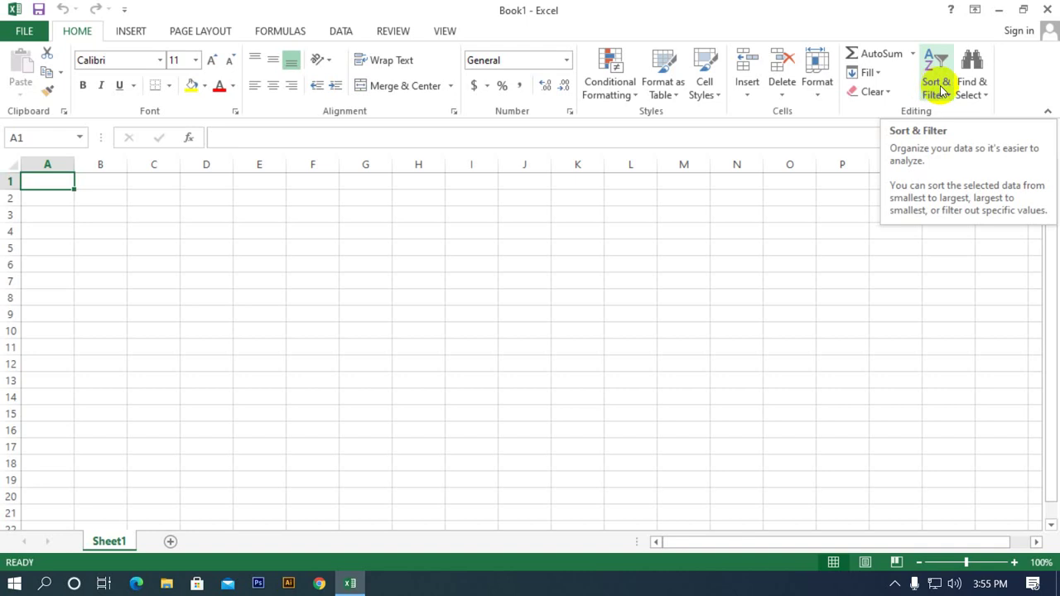
pyautogui.click(933, 90)
pyautogui.click(902, 56)
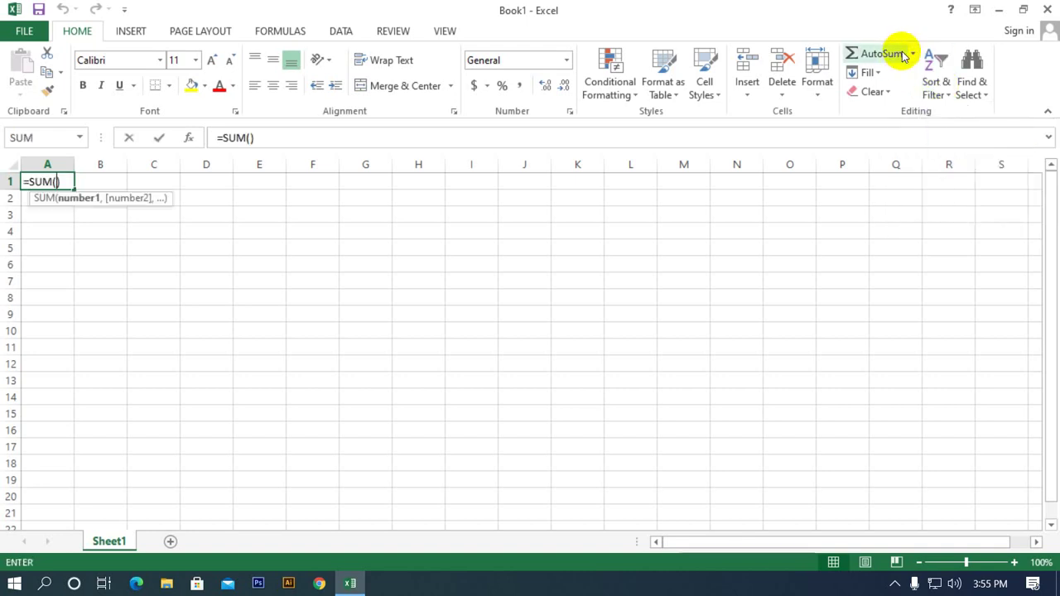
pyautogui.press('BackSpace')
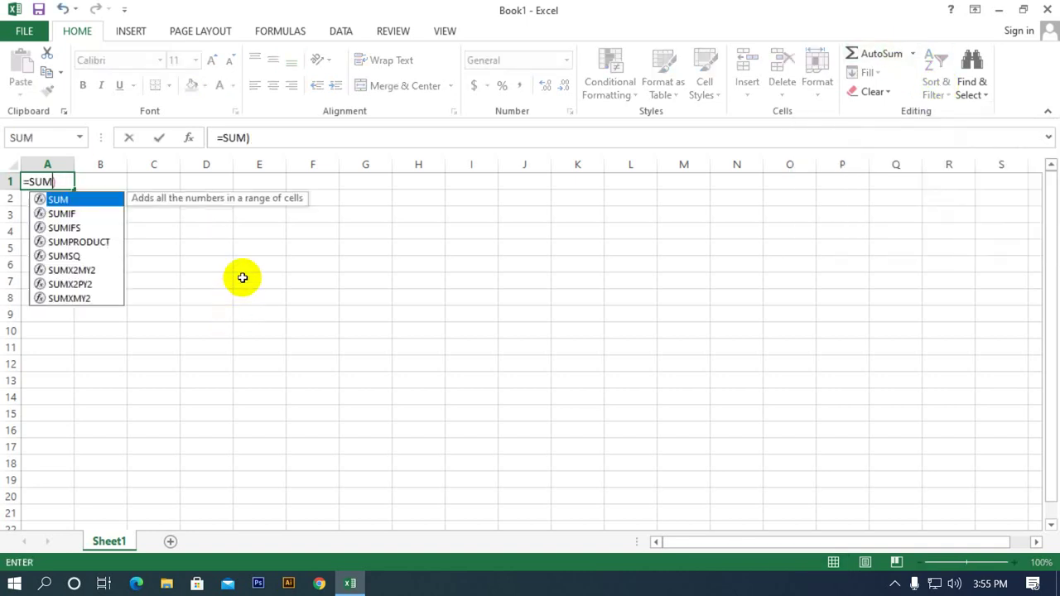
pyautogui.press('BackSpace')
pyautogui.press('BackSpace')
pyautogui.press('BackSpace')
pyautogui.press('BackSpace')
pyautogui.hotkey('ctrl', 'Return')
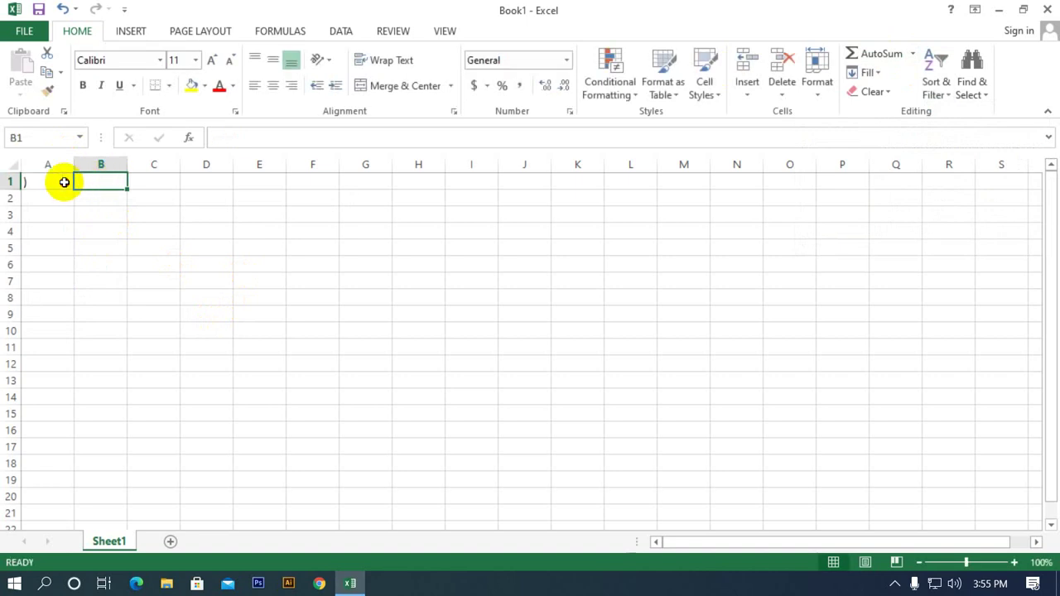
pyautogui.press('BackSpace')
pyautogui.hotkey('ctrl', 'Return')
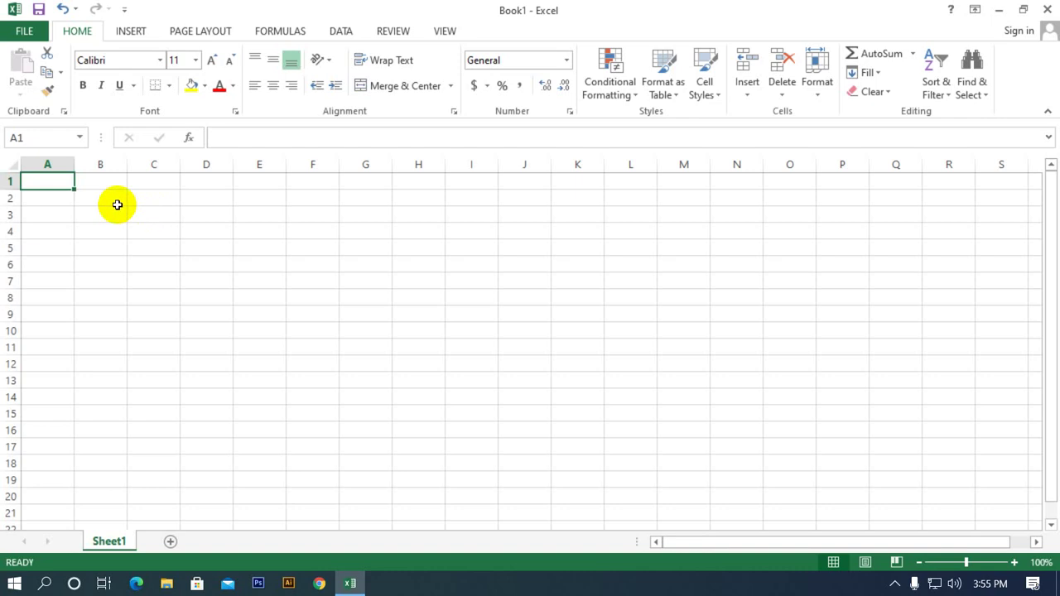
# Enter the headers Company, January and February across A1:C1
pyautogui.write('Coma')
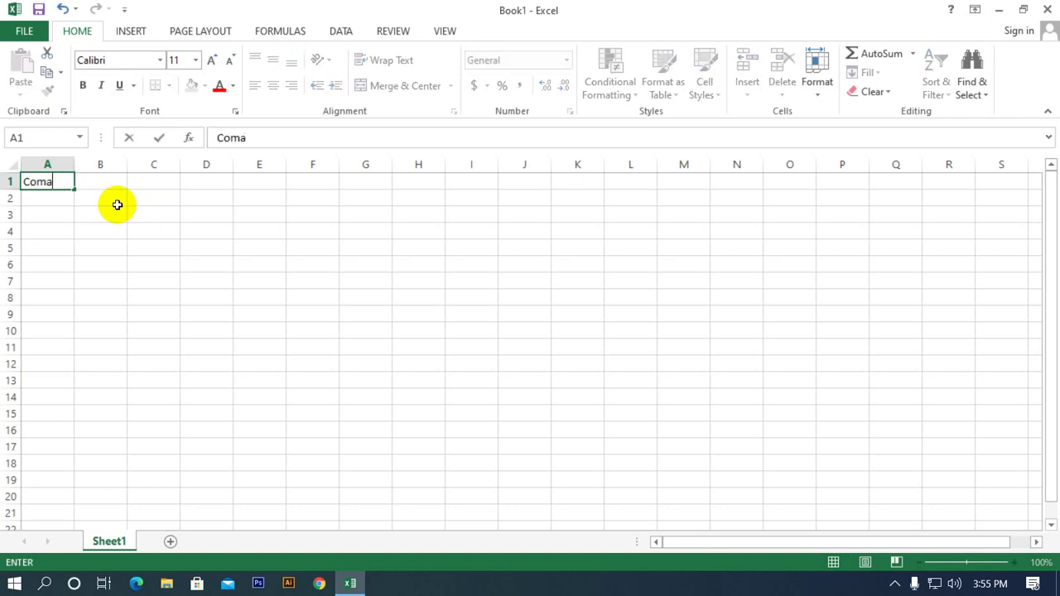
pyautogui.write('pny')
pyautogui.press('Tab')
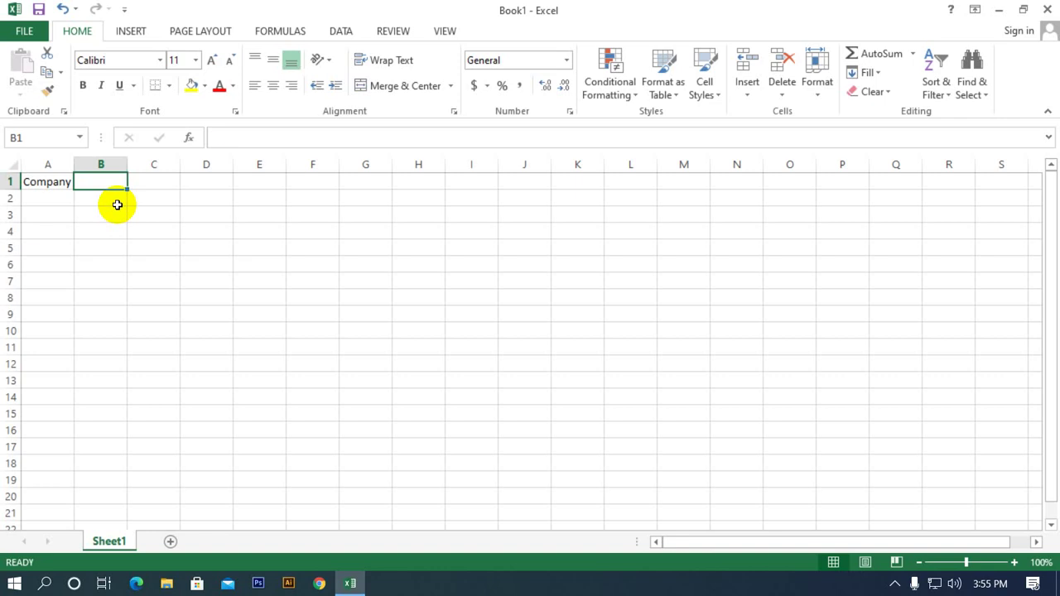
pyautogui.write('B\\')
pyautogui.press('BackSpace')
pyautogui.press('BackSpace')
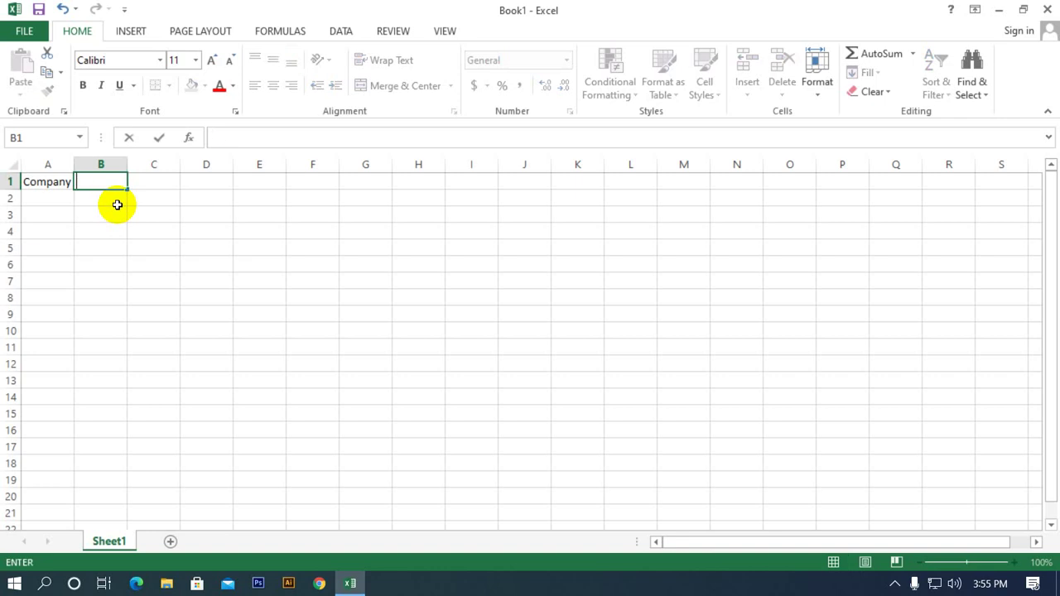
pyautogui.write('January')
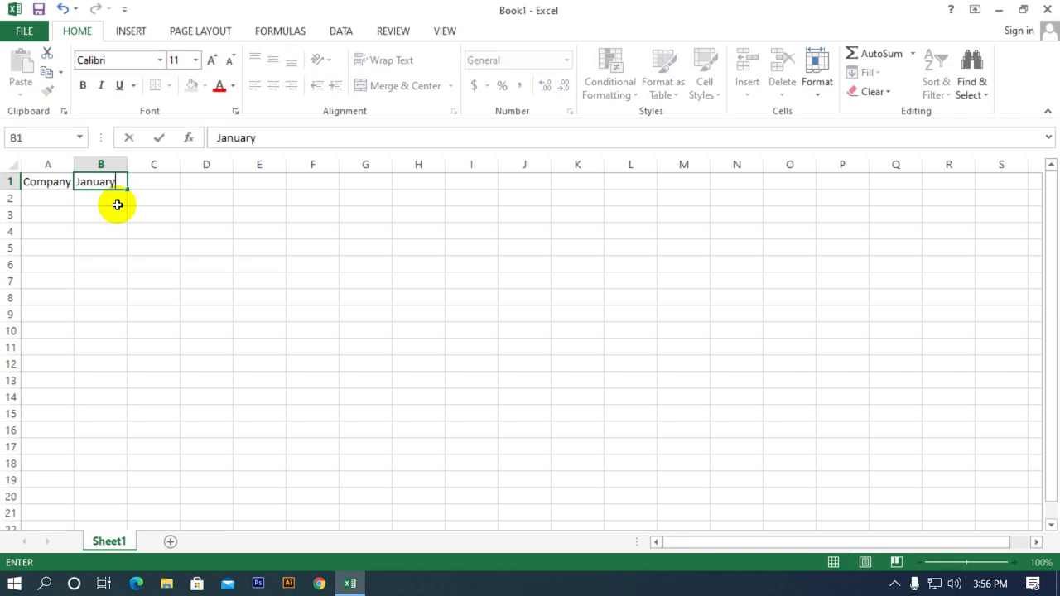
pyautogui.press('Tab')
pyautogui.write('Februa')
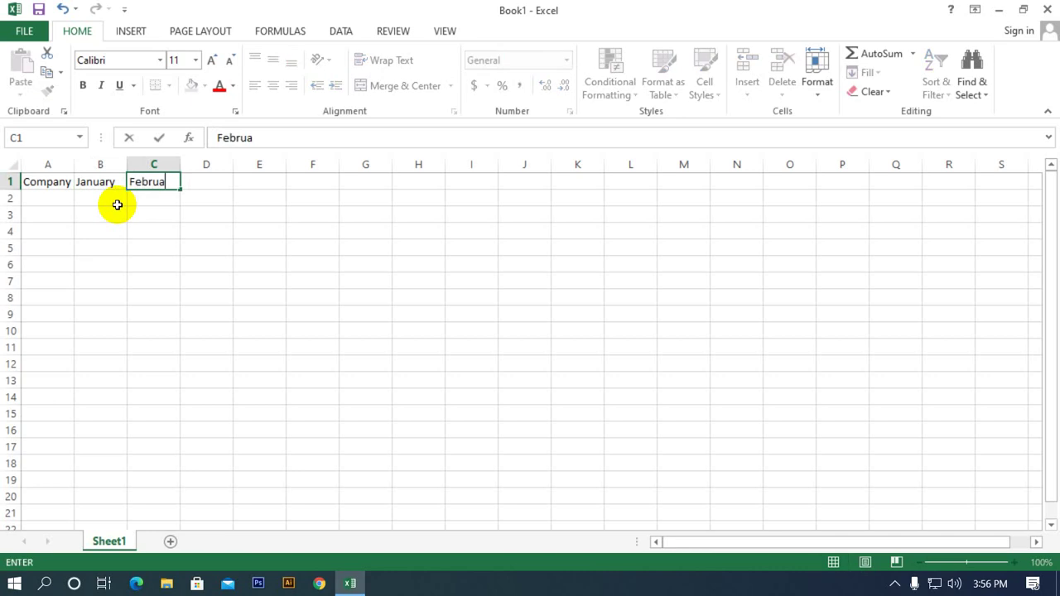
pyautogui.write('ry')
pyautogui.press('Tab')
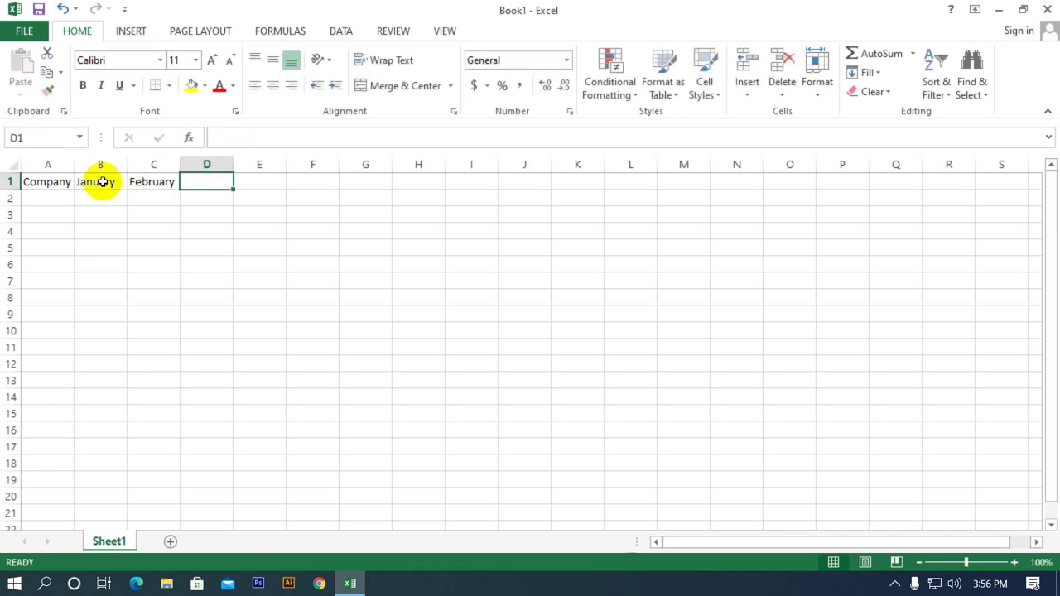
# Auto-fill March and April into D1:E1 from the January–February pattern
pyautogui.moveTo(102, 181)
pyautogui.mouseDown()
pyautogui.moveTo(331, 193)
pyautogui.moveTo(289, 191)
pyautogui.mouseUp()
pyautogui.click(98, 201)
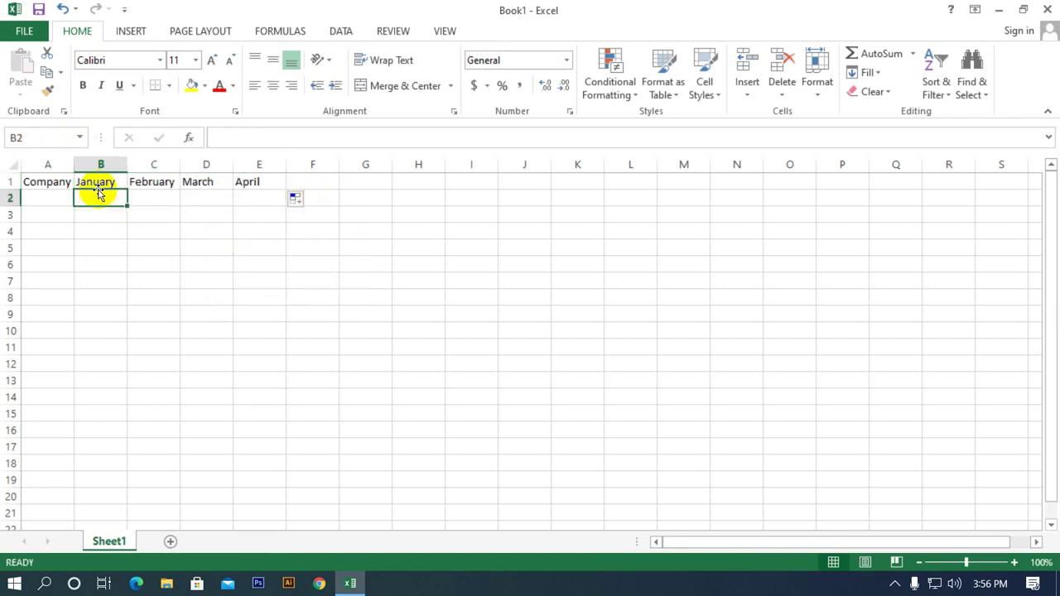
pyautogui.click(97, 183)
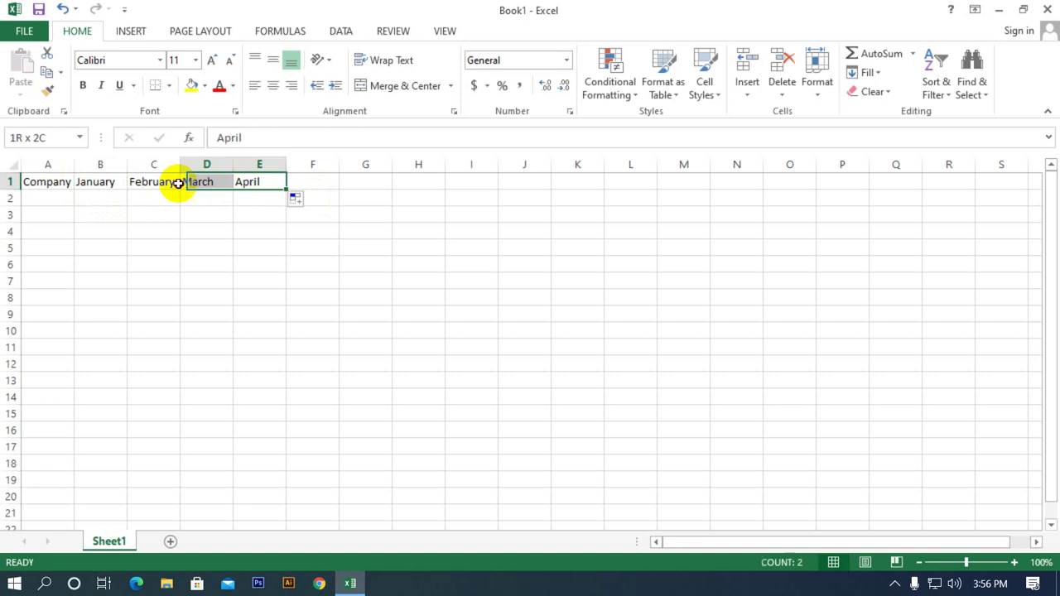
pyautogui.moveTo(252, 183); pyautogui.dragTo(149, 182)
# Clear C1:E1, then auto-fill February through April from January in B1
pyautogui.click(101, 186)
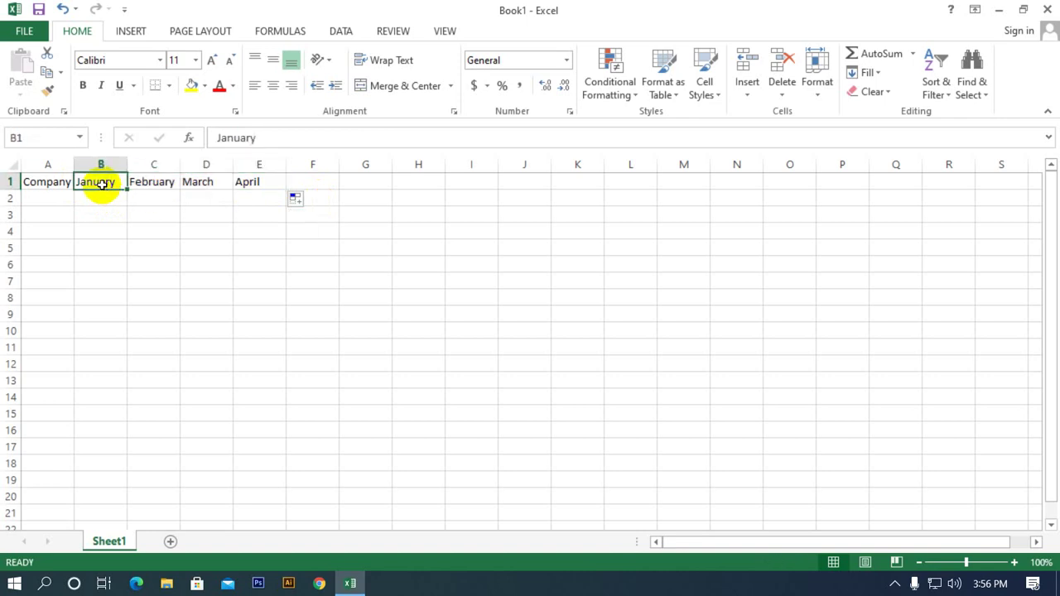
pyautogui.moveTo(240, 182); pyautogui.dragTo(154, 182)
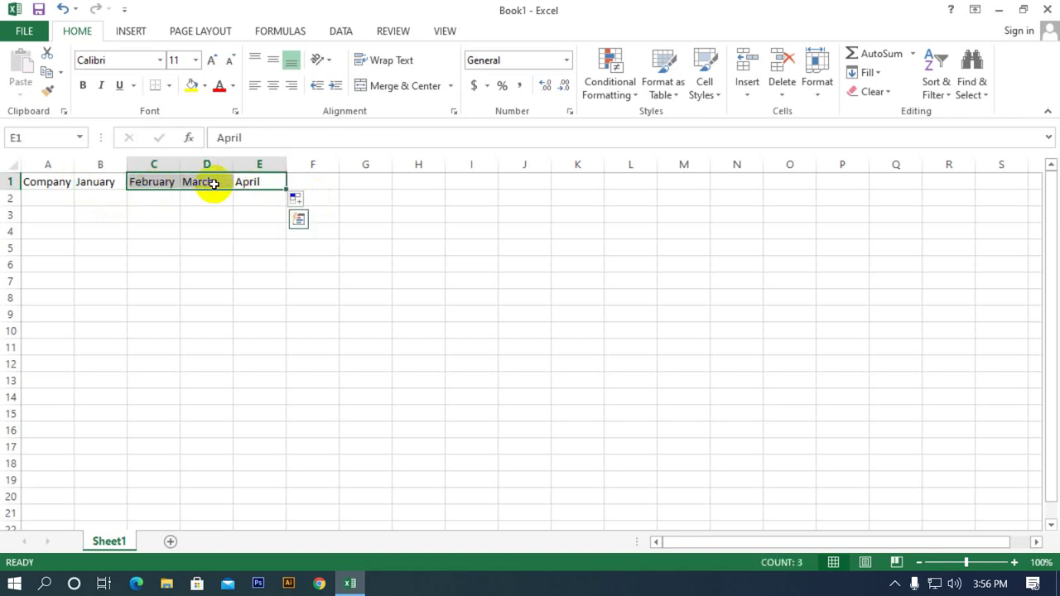
pyautogui.press('BackSpace')
pyautogui.click(213, 182)
pyautogui.press('BackSpace')
pyautogui.click(170, 183)
pyautogui.press('BackSpace')
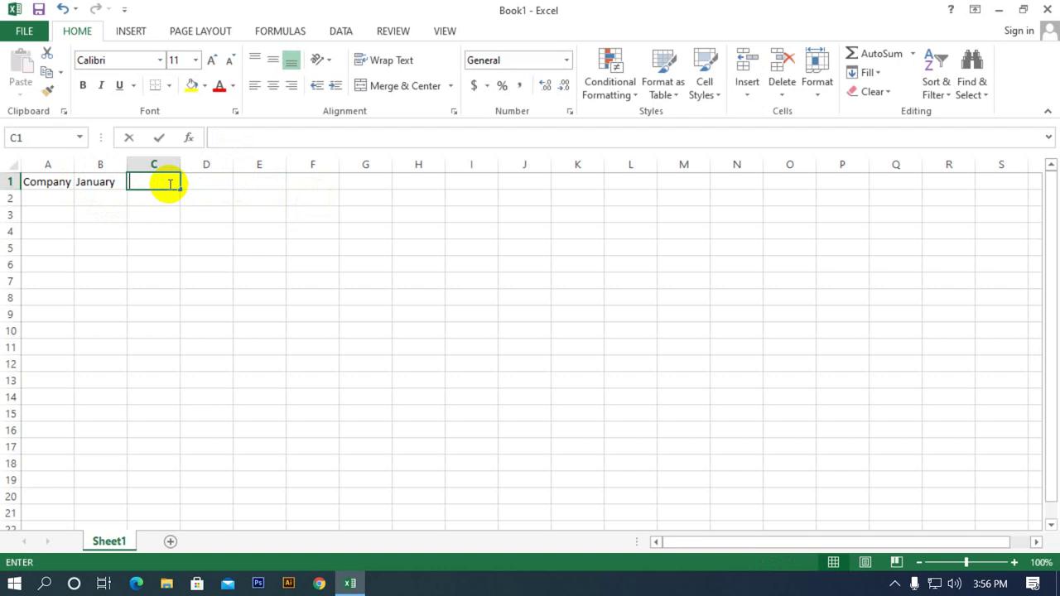
pyautogui.click(102, 182)
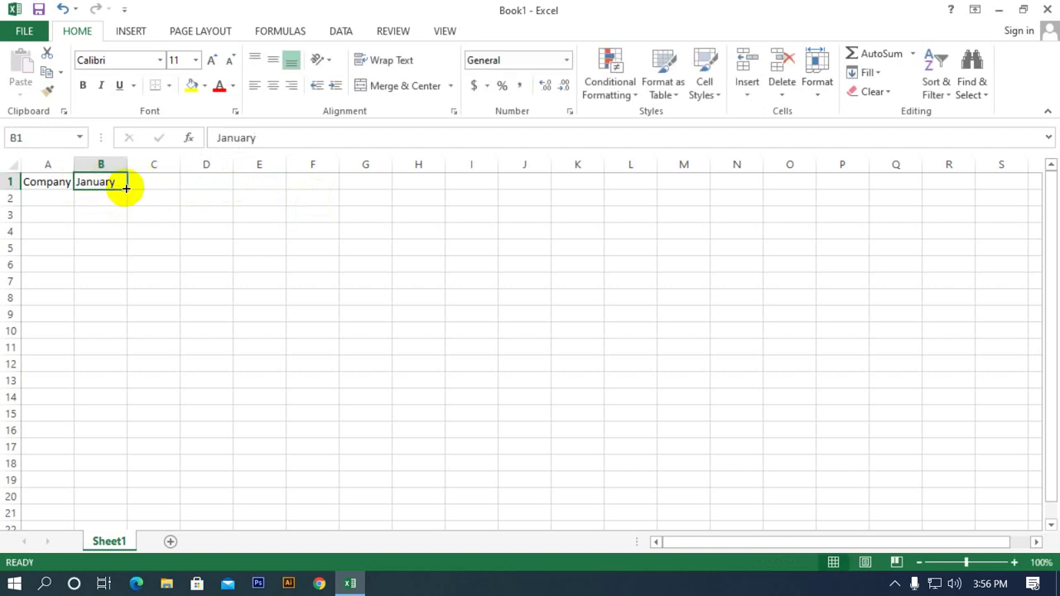
pyautogui.moveTo(126, 187); pyautogui.dragTo(273, 195)
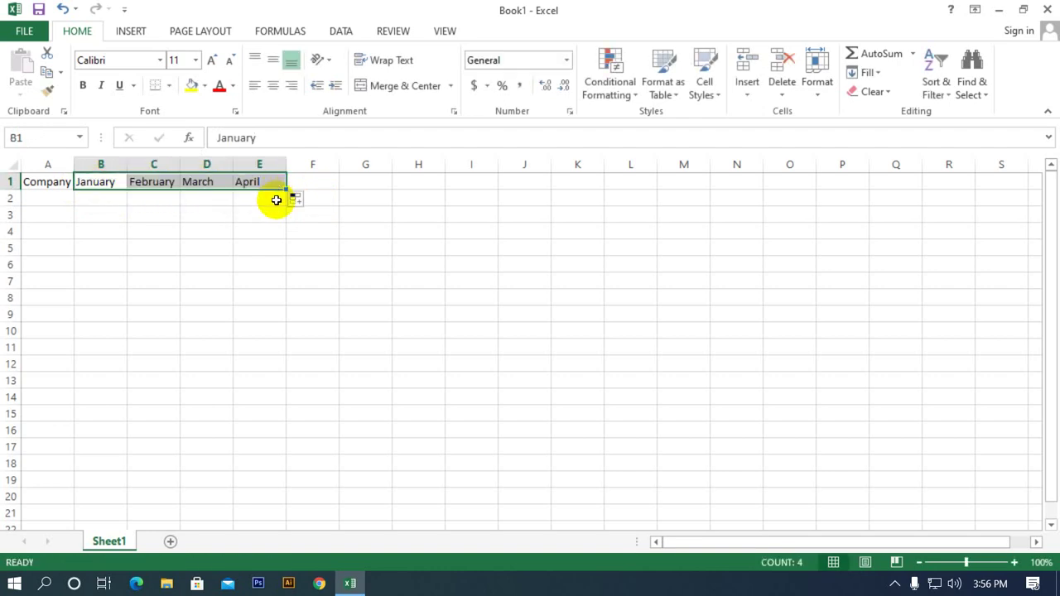
# Type A- Tech, B- Tech and C-Tech into A2:A4 and start D- in A5
pyautogui.click(60, 201)
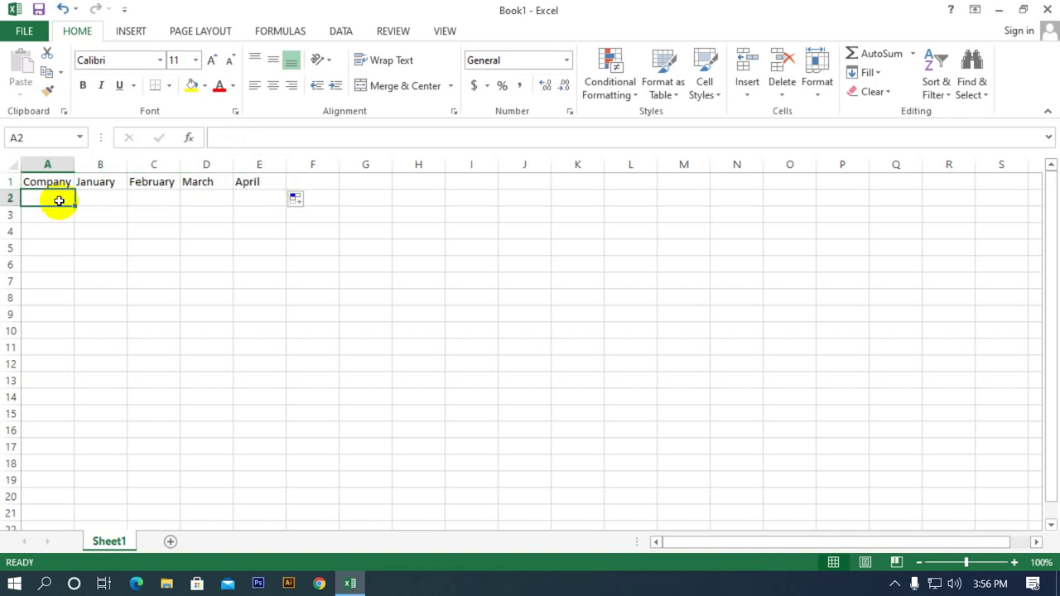
pyautogui.write('A')
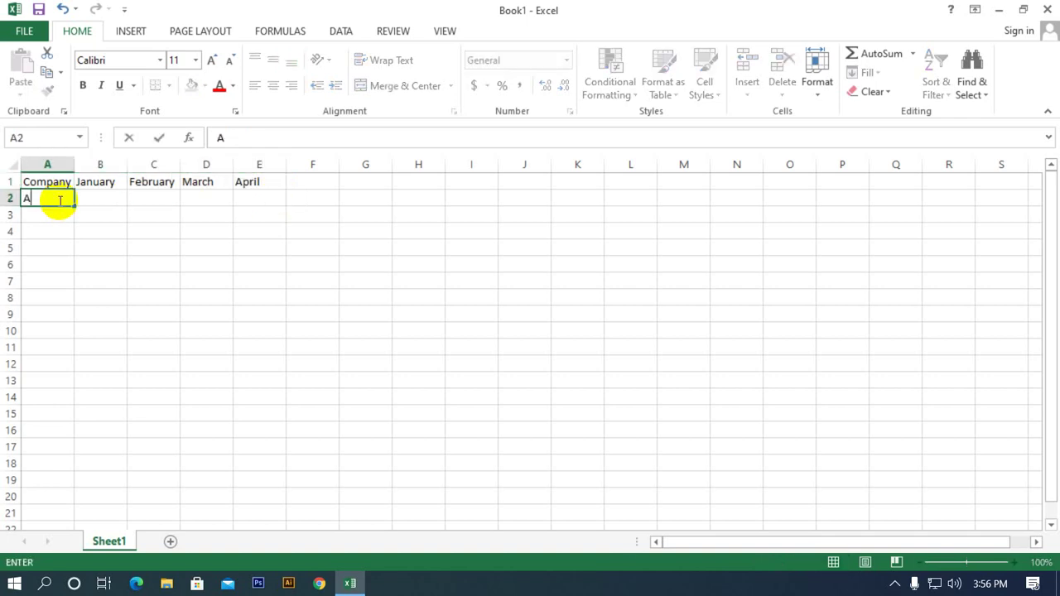
pyautogui.write('- Tec')
pyautogui.write('h')
pyautogui.press('Return')
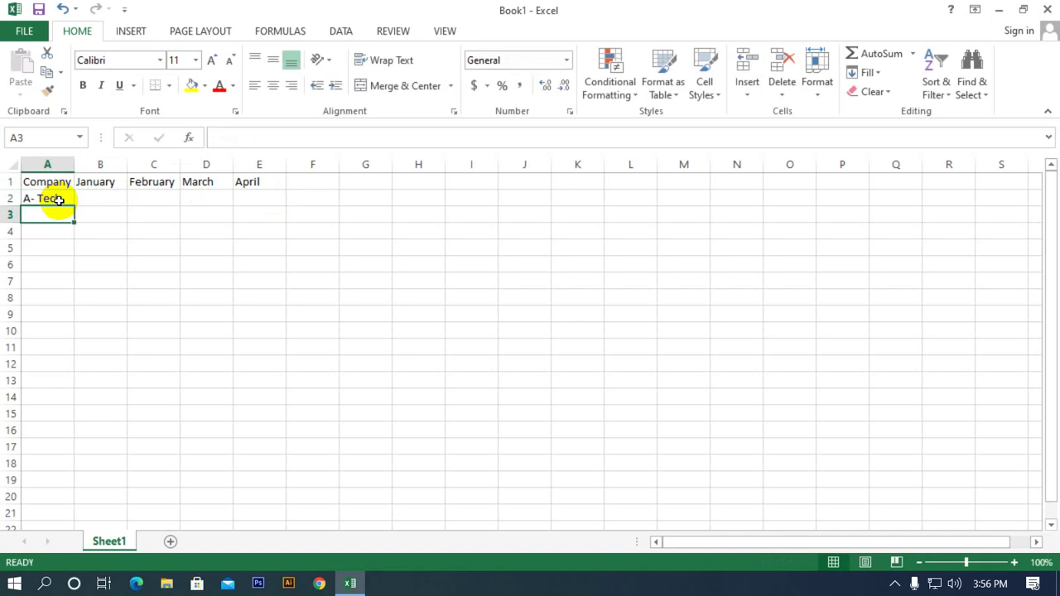
pyautogui.write('B')
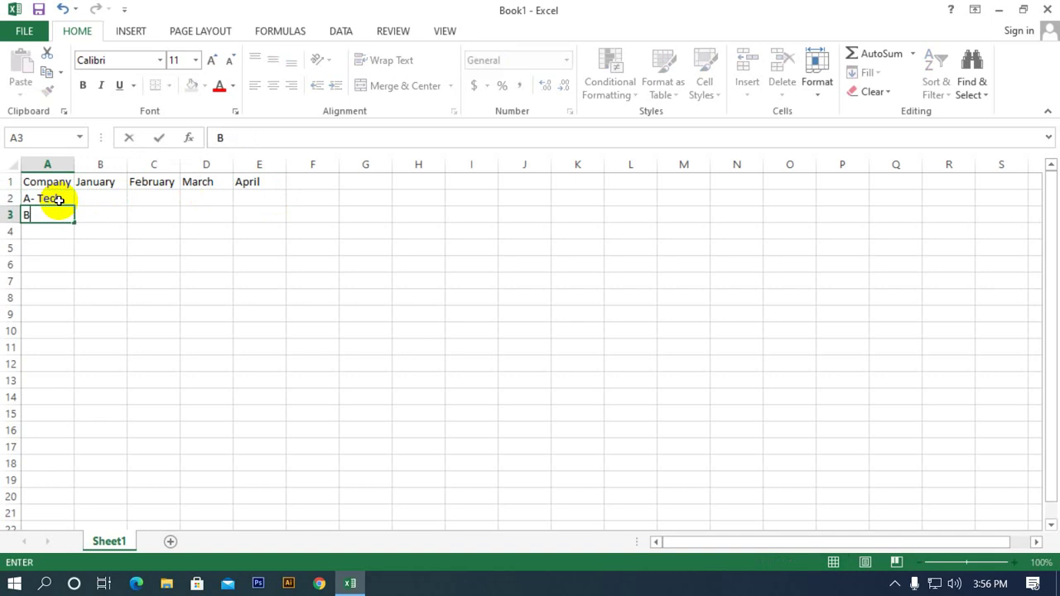
pyautogui.write('- Tech')
pyautogui.press('Return')
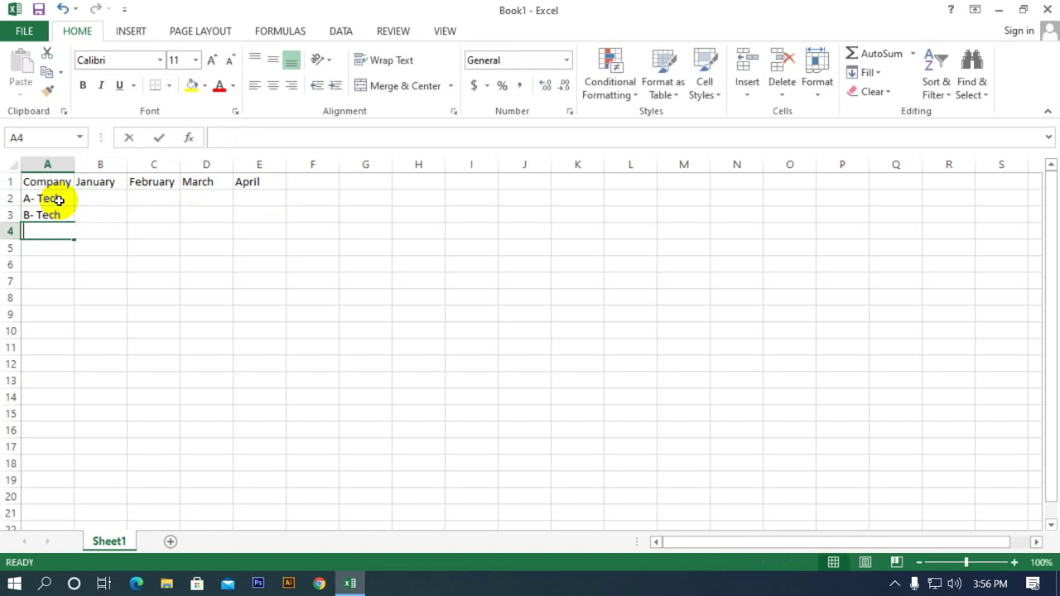
pyautogui.write('C-Tech')
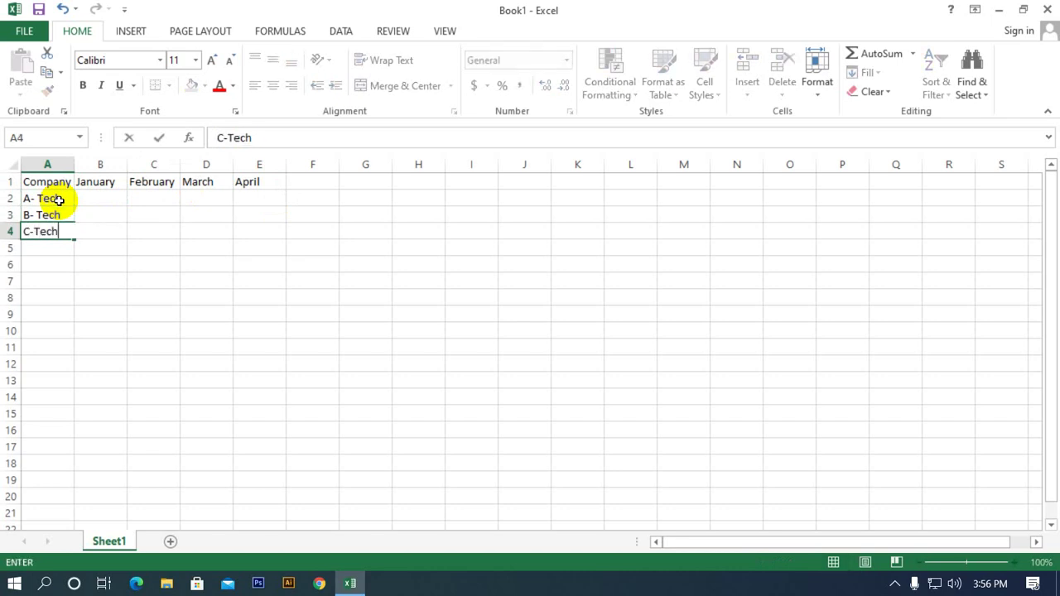
pyautogui.press('Return')
pyautogui.write('D')
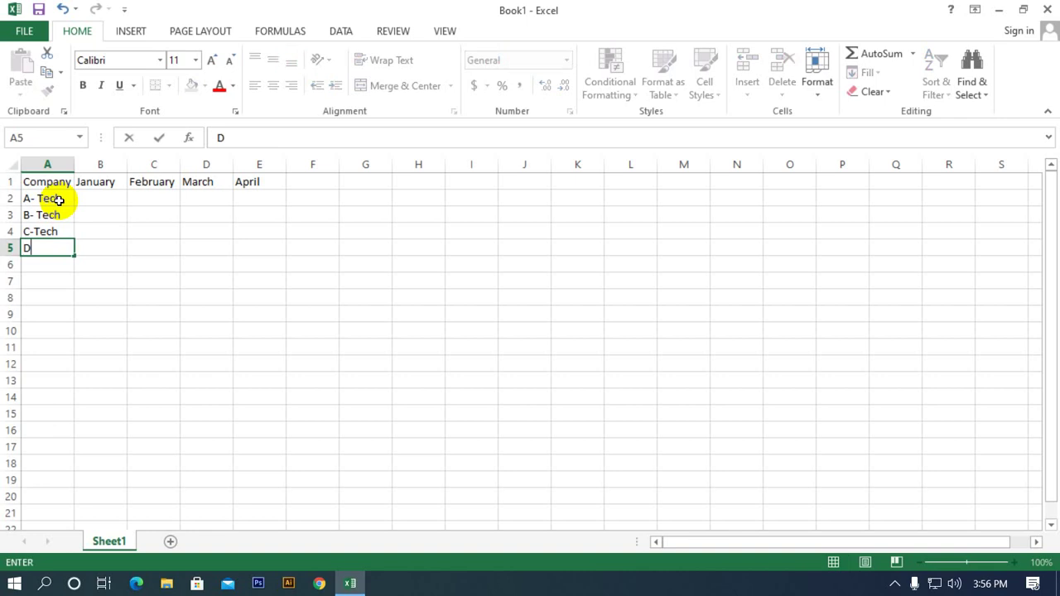
pyautogui.write('-')
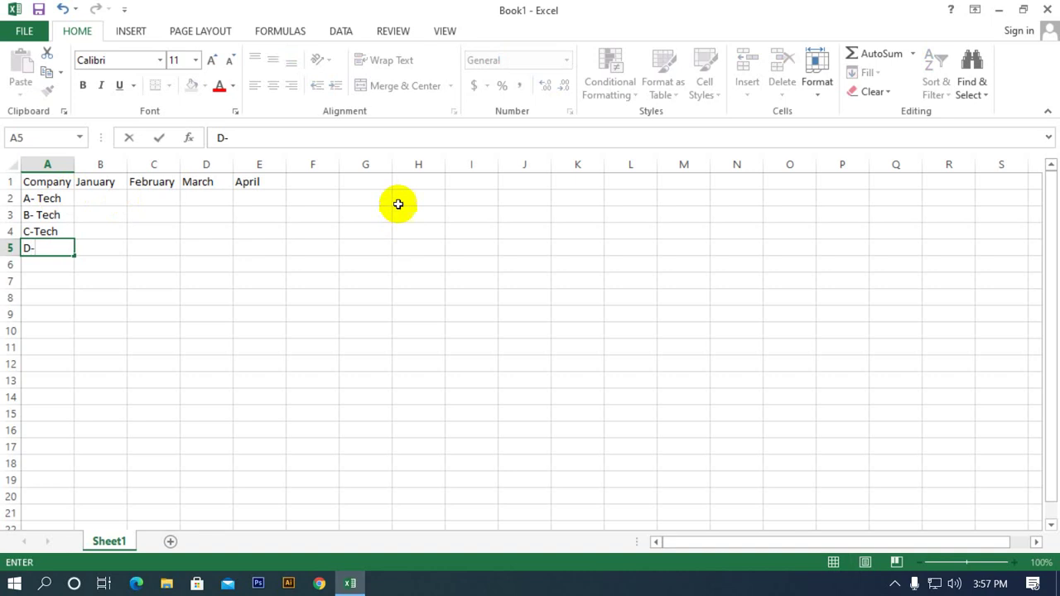
# Enter A in G1 and copy it down column G to G10
pyautogui.click(366, 182)
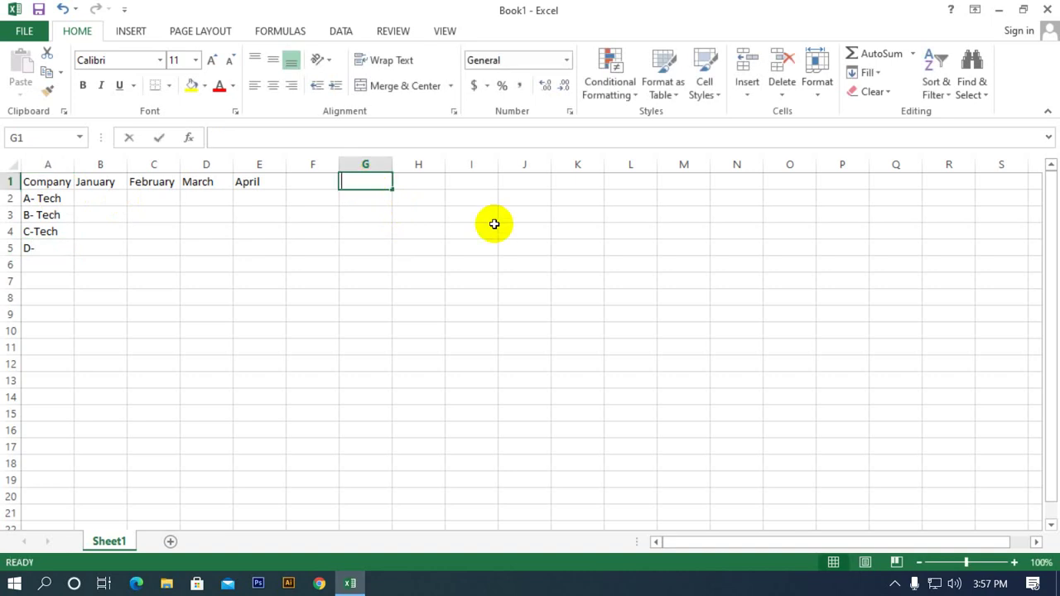
pyautogui.write('A')
pyautogui.click(373, 187)
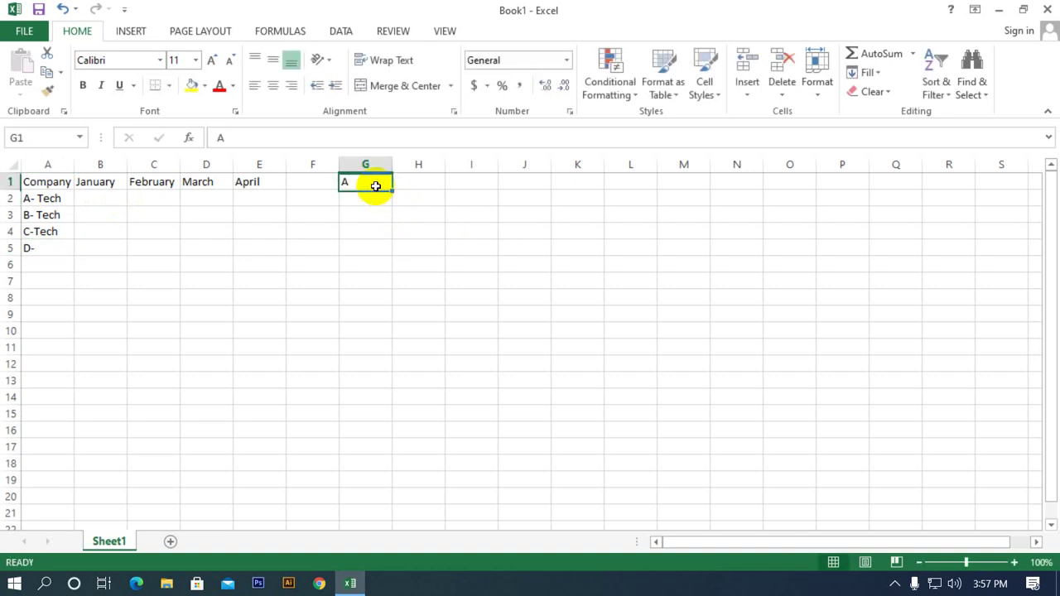
pyautogui.moveTo(391, 188); pyautogui.dragTo(402, 336)
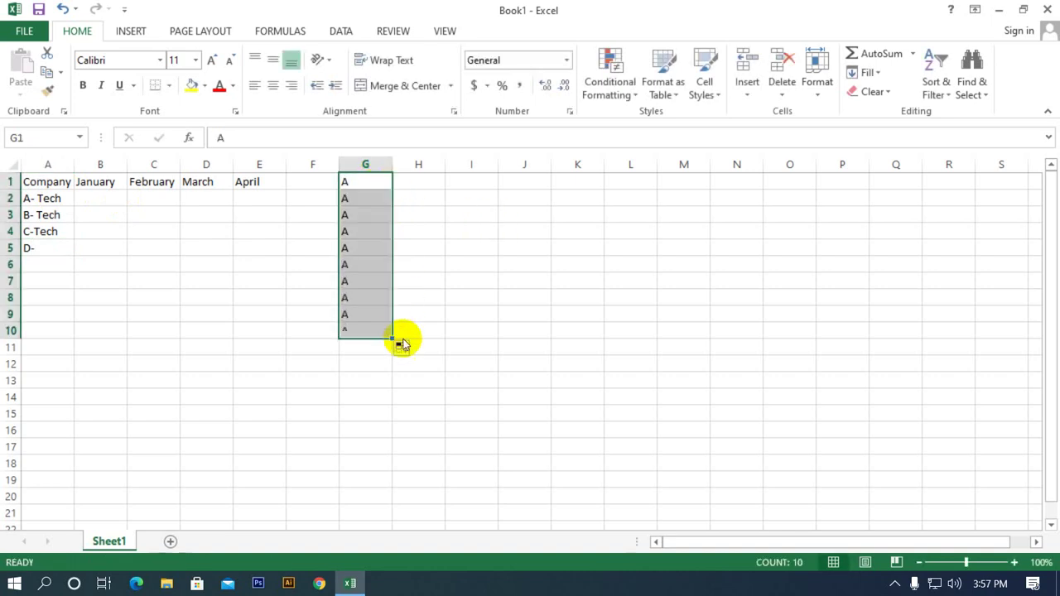
pyautogui.click(369, 184)
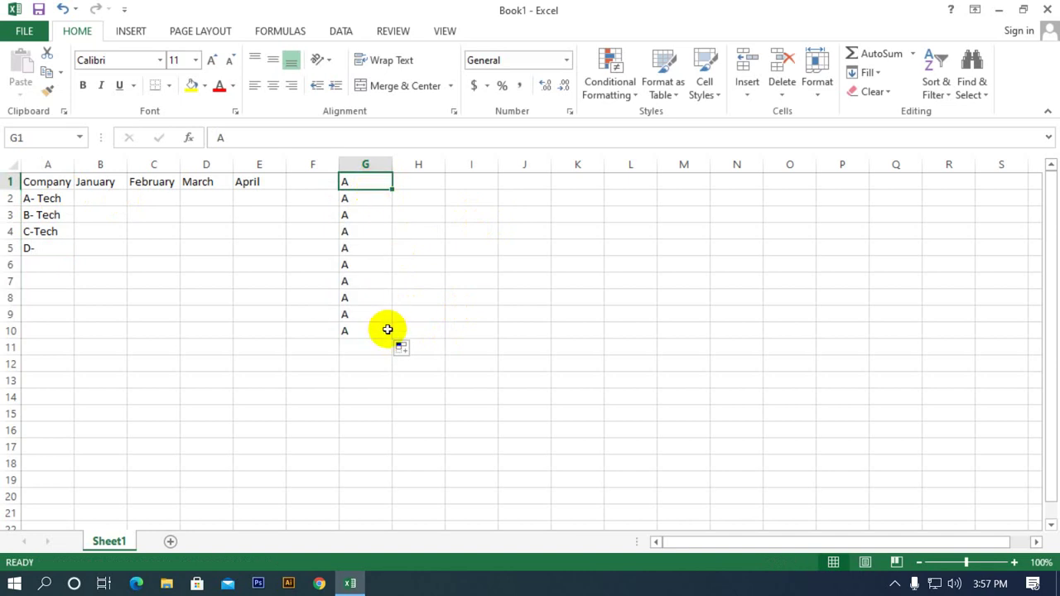
# Undo the A fill, add B in G2, and extend the A, B pattern to G11
pyautogui.click(62, 9)
pyautogui.click(373, 196)
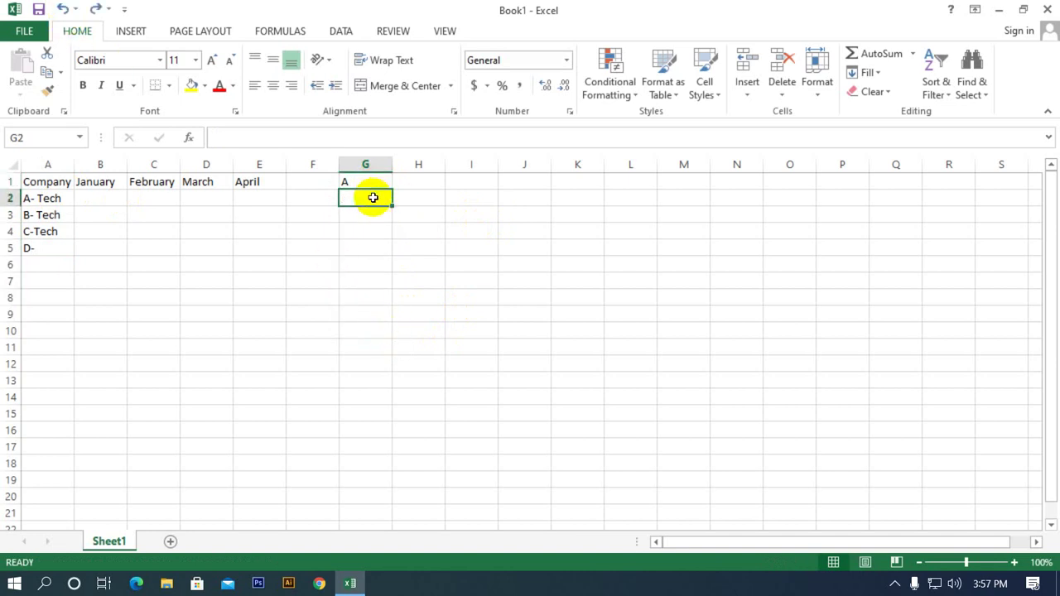
pyautogui.write('B')
pyautogui.moveTo(373, 181); pyautogui.dragTo(389, 352)
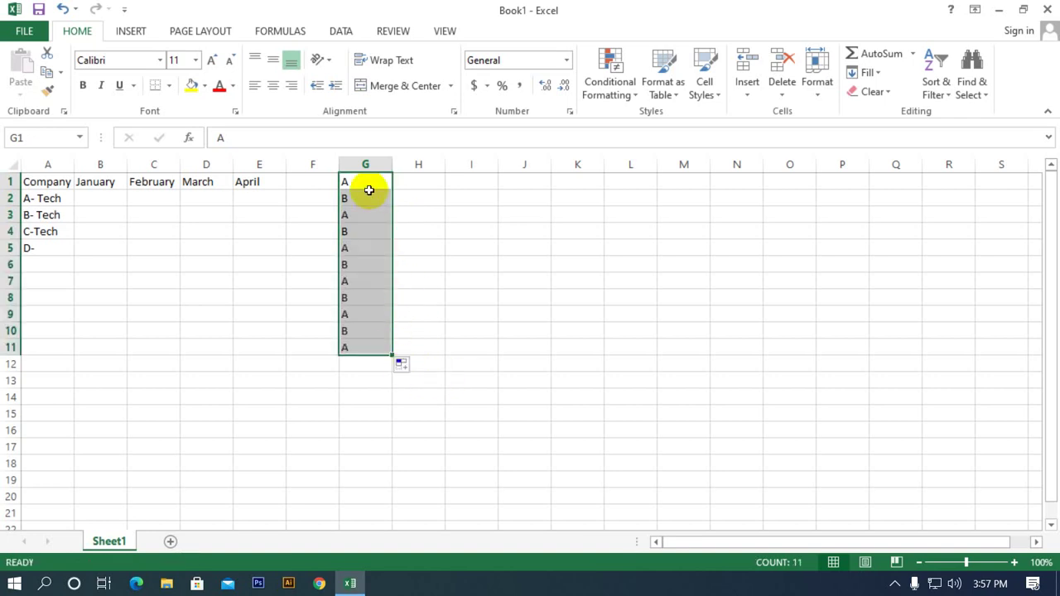
pyautogui.click(405, 367)
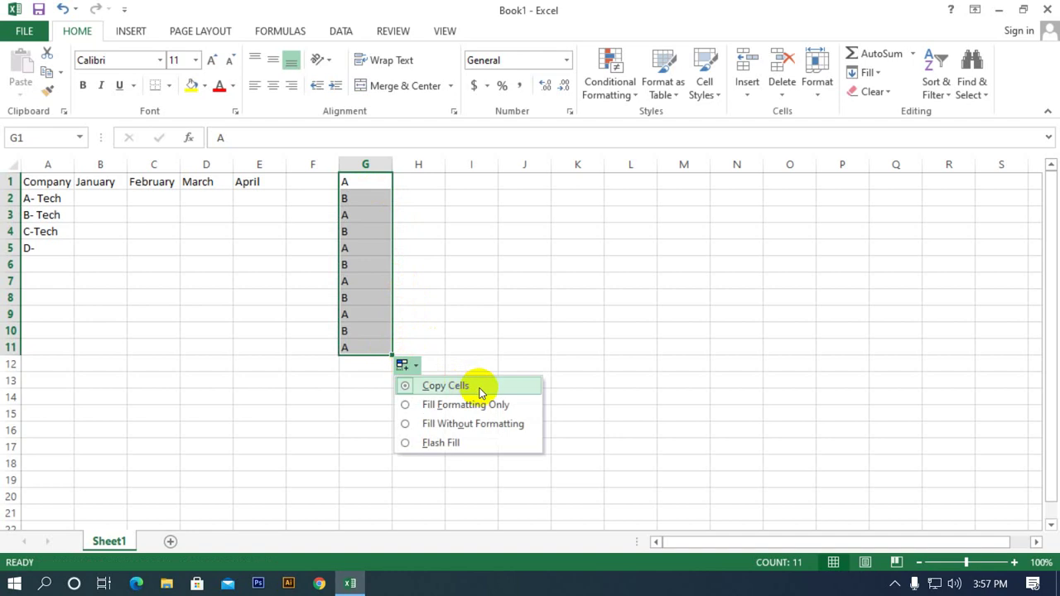
# Try Flash Fill on column G and dismiss the no-pattern message
pyautogui.click(472, 447)
pyautogui.click(509, 348)
pyautogui.click(370, 212)
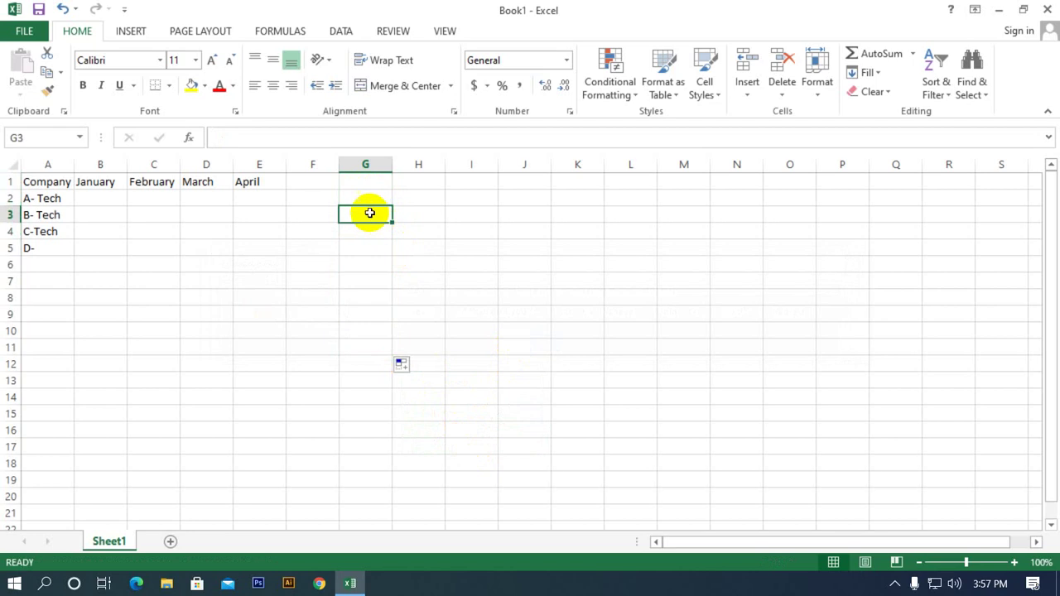
# Type A, B, C into G1:G3 and fill the pattern down to G10
pyautogui.click(359, 192)
pyautogui.write('A')
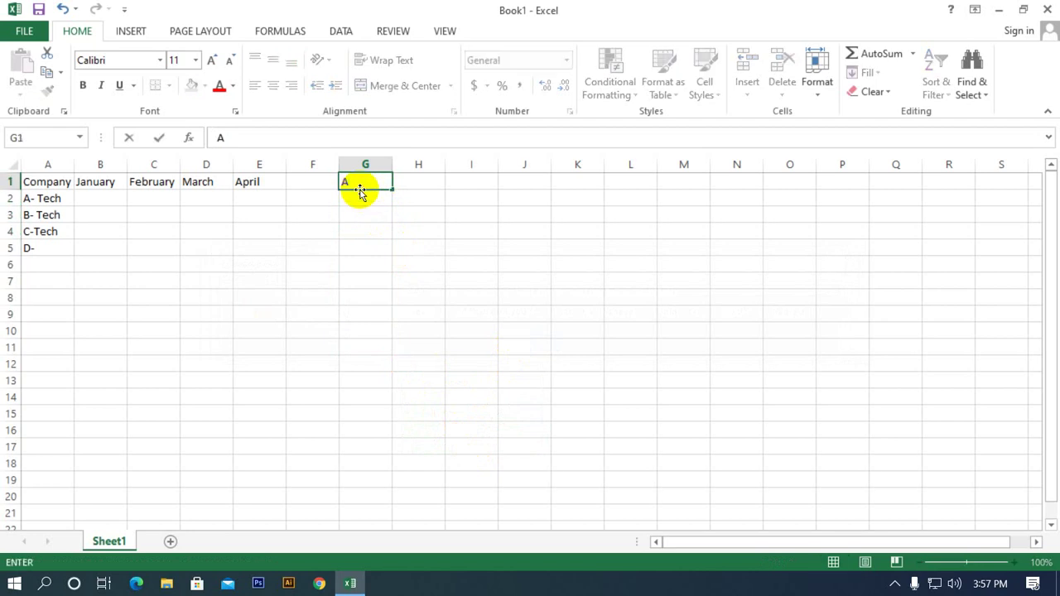
pyautogui.press('Return')
pyautogui.write('B')
pyautogui.press('Return')
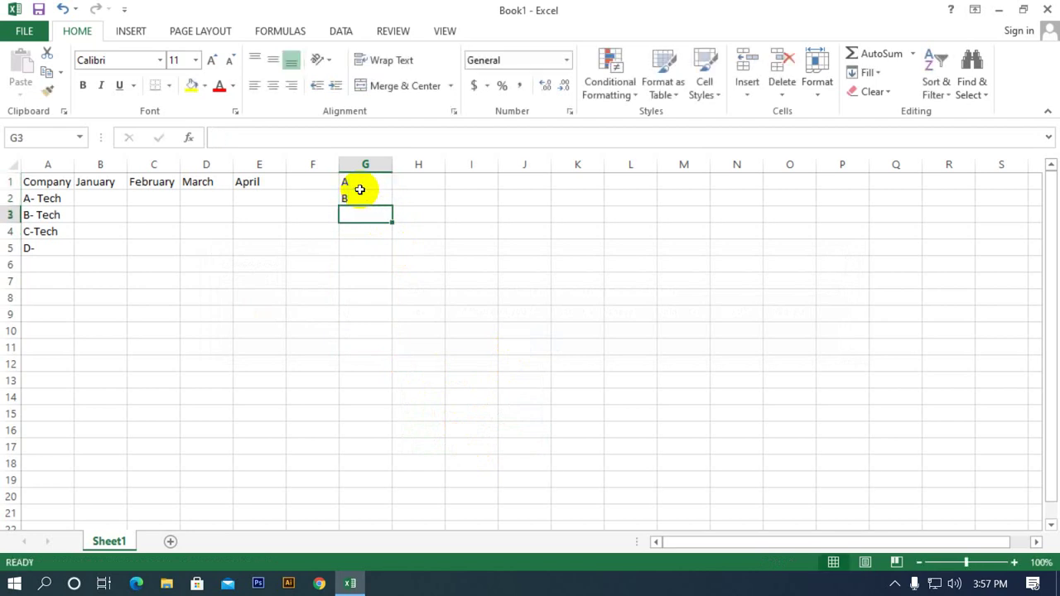
pyautogui.write('C')
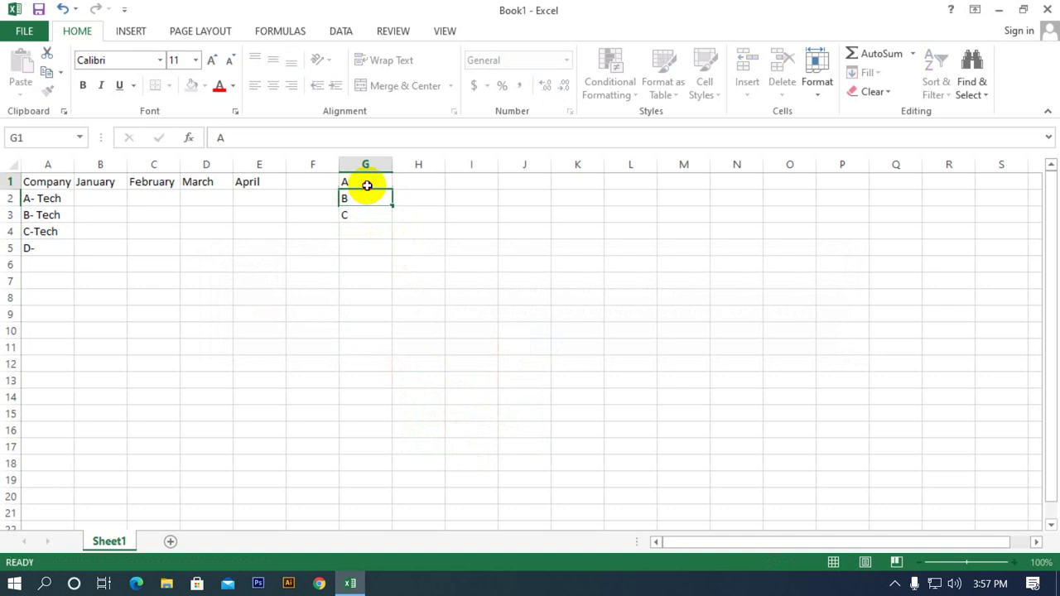
pyautogui.moveTo(360, 190)
pyautogui.mouseDown()
pyautogui.moveTo(395, 293)
pyautogui.moveTo(397, 338)
pyautogui.mouseUp()
pyautogui.click(376, 191)
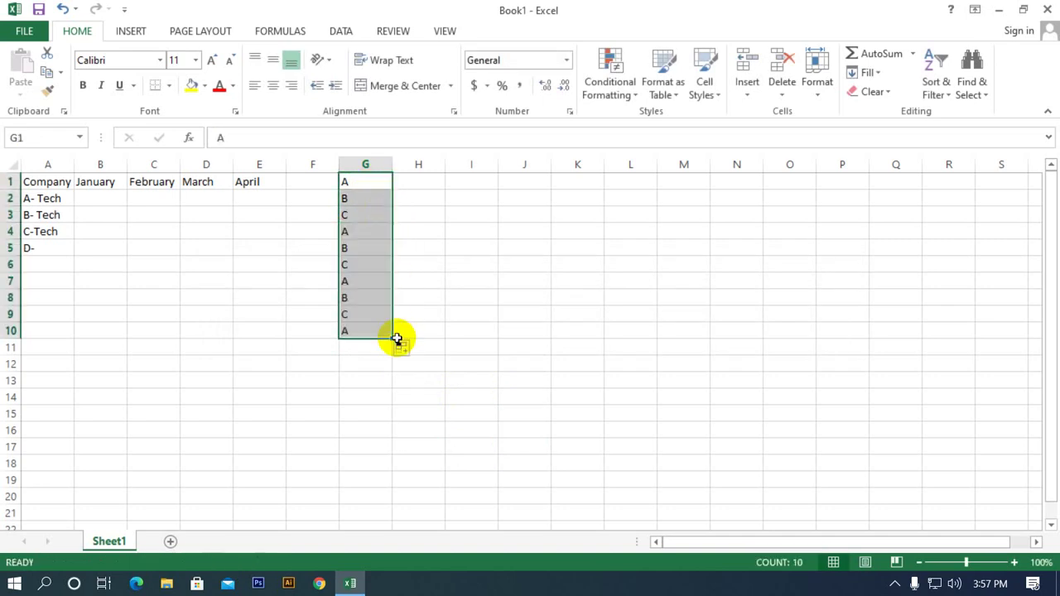
pyautogui.click(369, 204)
pyautogui.click(377, 182)
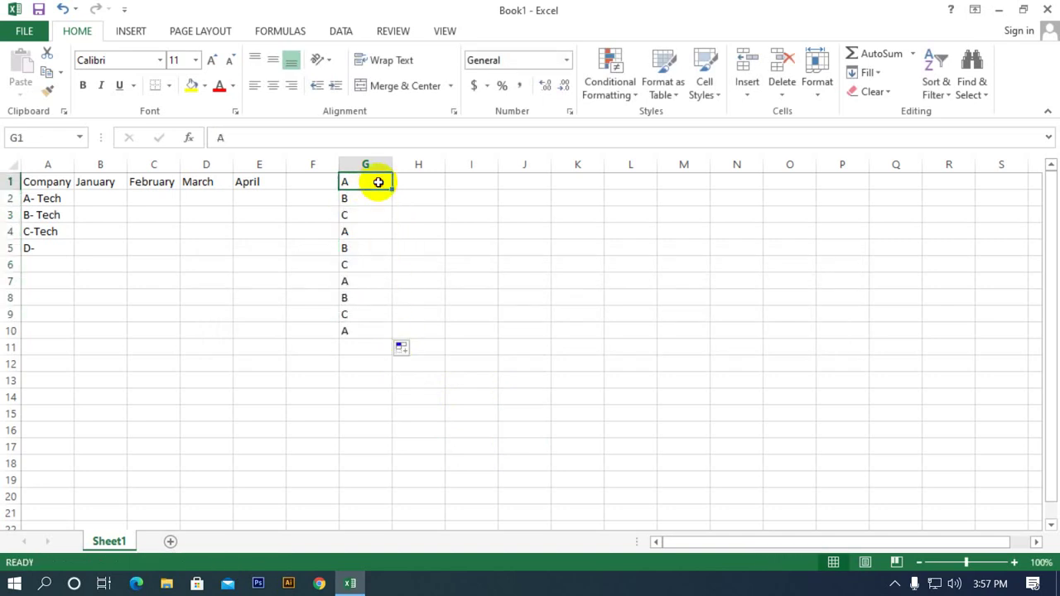
pyautogui.press('F2')
# Enter 1 in H1 and 2 in H2
pyautogui.click(394, 183)
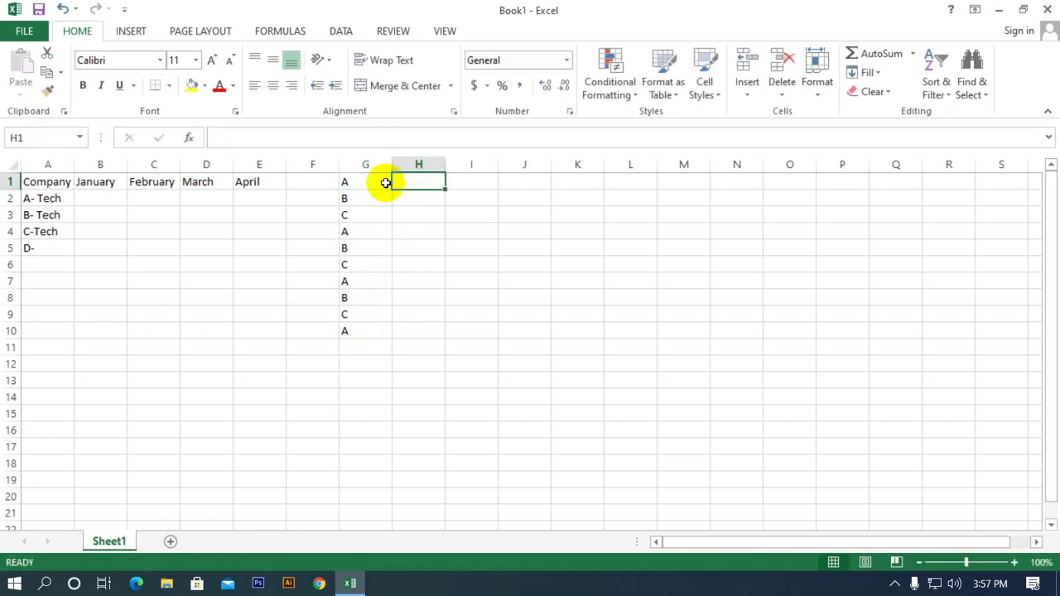
pyautogui.click(388, 182)
pyautogui.click(407, 182)
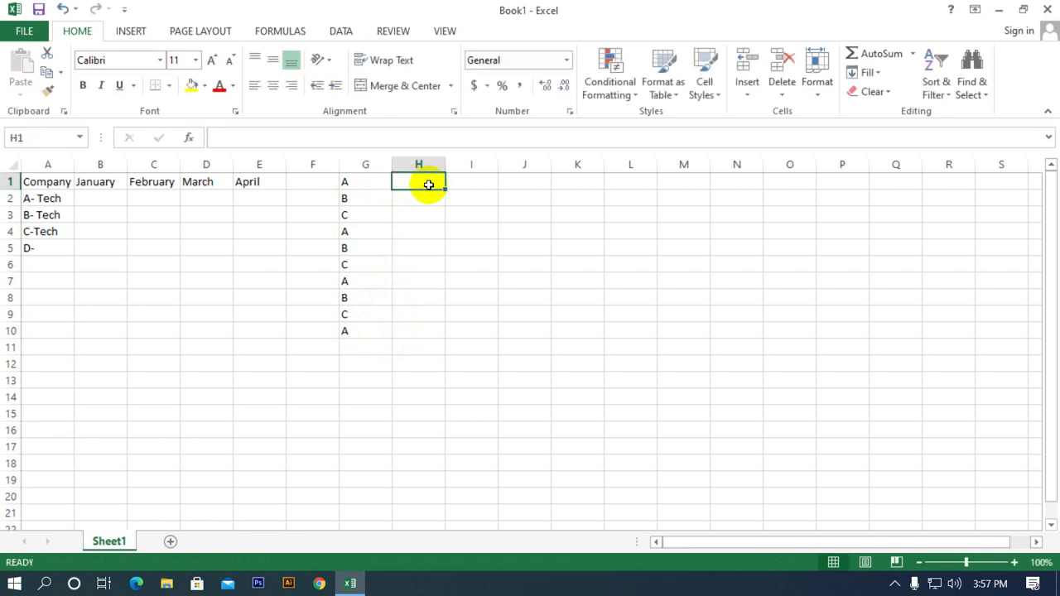
pyautogui.write('1')
pyautogui.press('Return')
pyautogui.write('2')
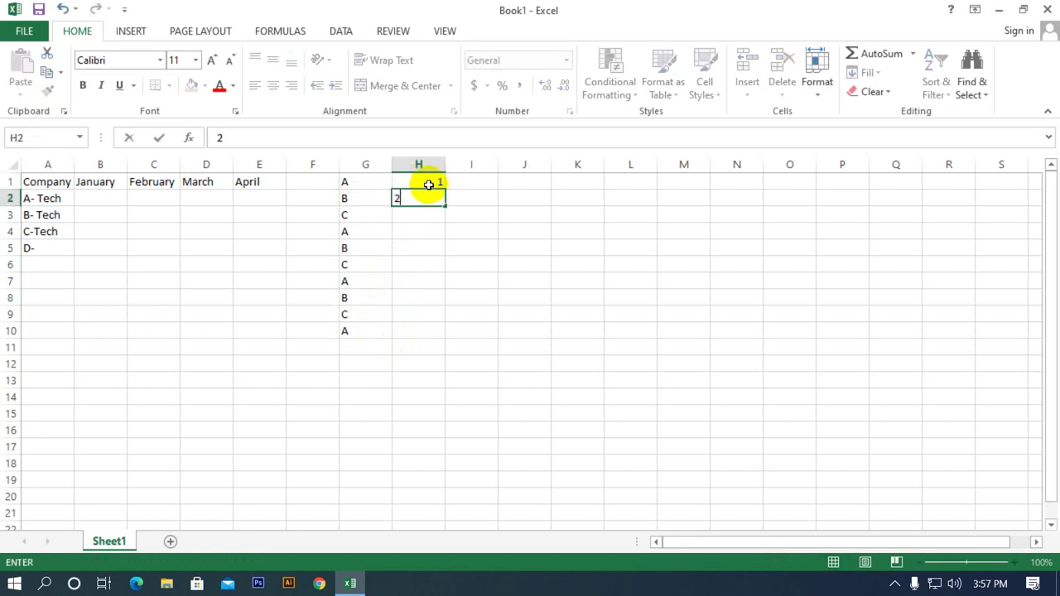
pyautogui.press('Return')
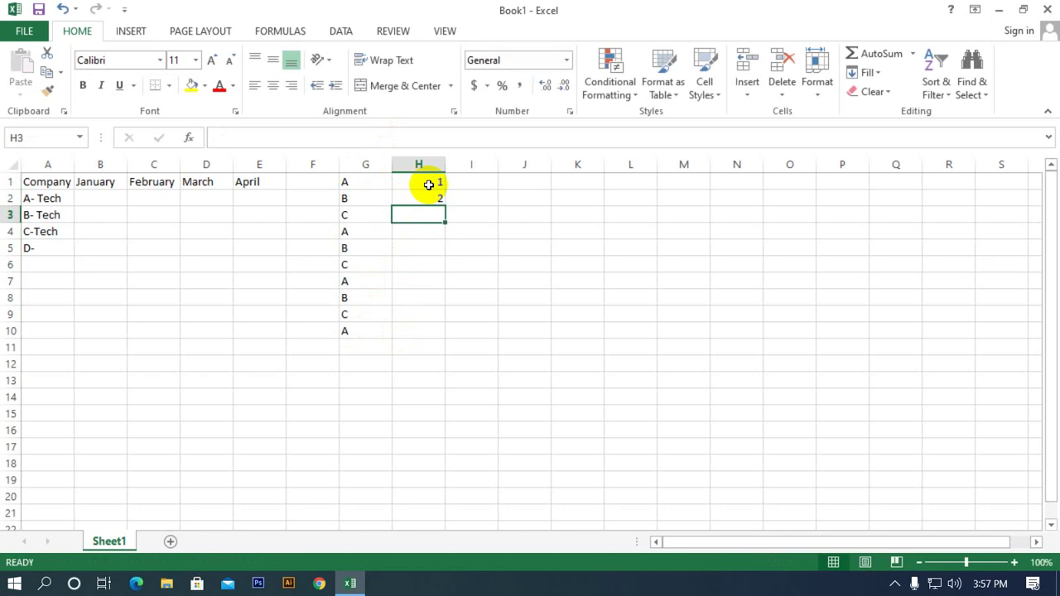
# Select H1:H2, browse the Quick Analysis suggestions, then extend the series to H10
pyautogui.moveTo(428, 183); pyautogui.dragTo(452, 288)
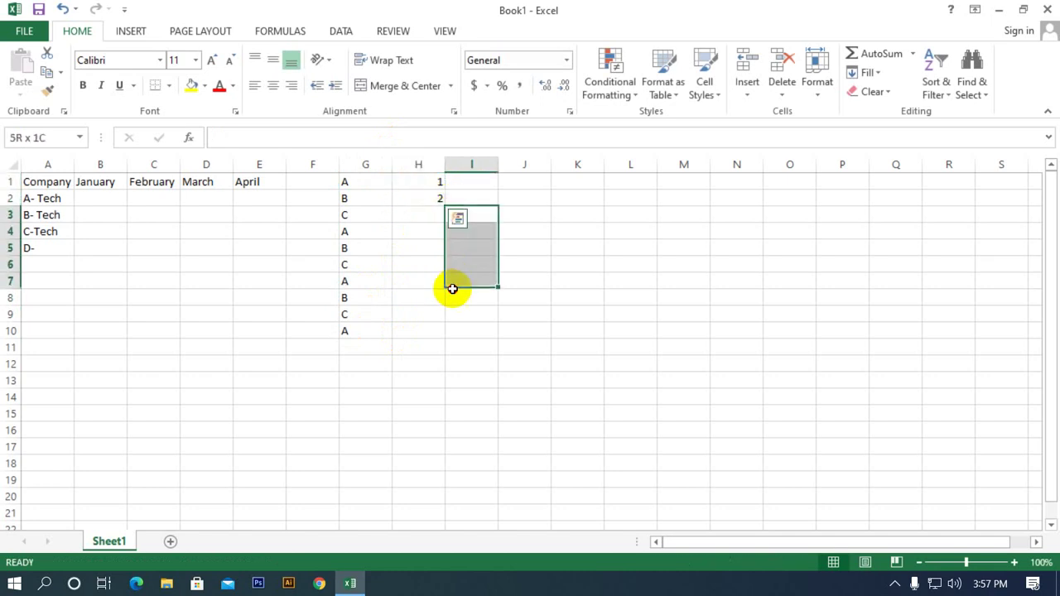
pyautogui.moveTo(426, 182); pyautogui.dragTo(433, 211)
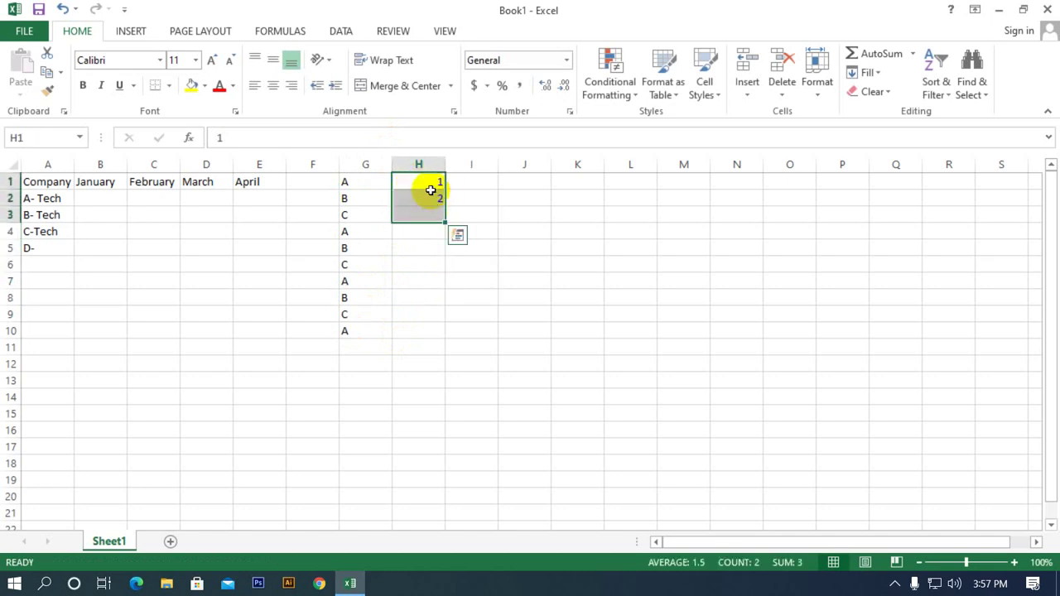
pyautogui.click(434, 184)
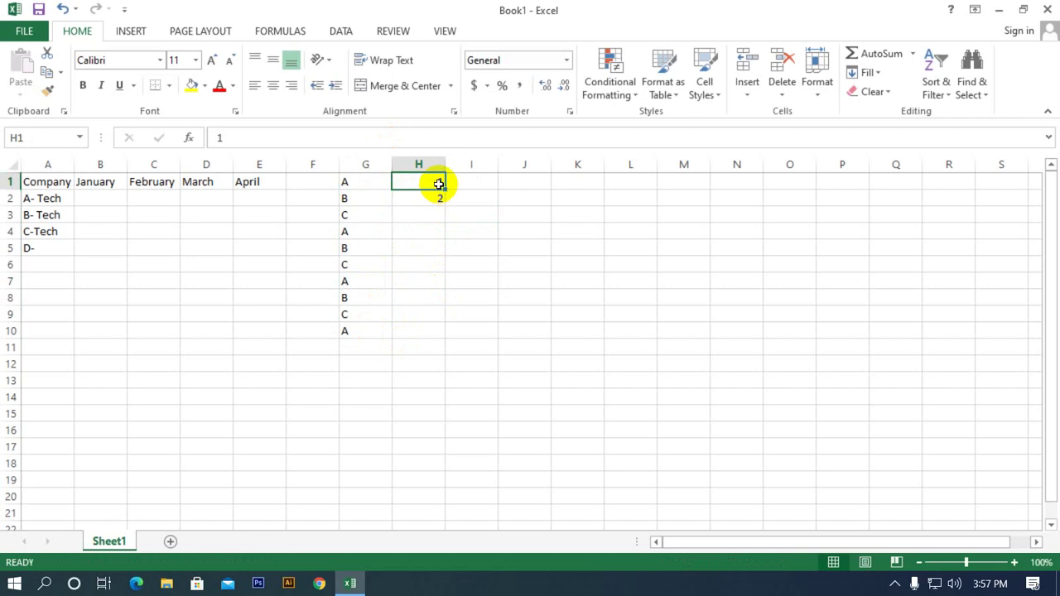
pyautogui.moveTo(438, 184); pyautogui.dragTo(437, 198)
pyautogui.click(459, 219)
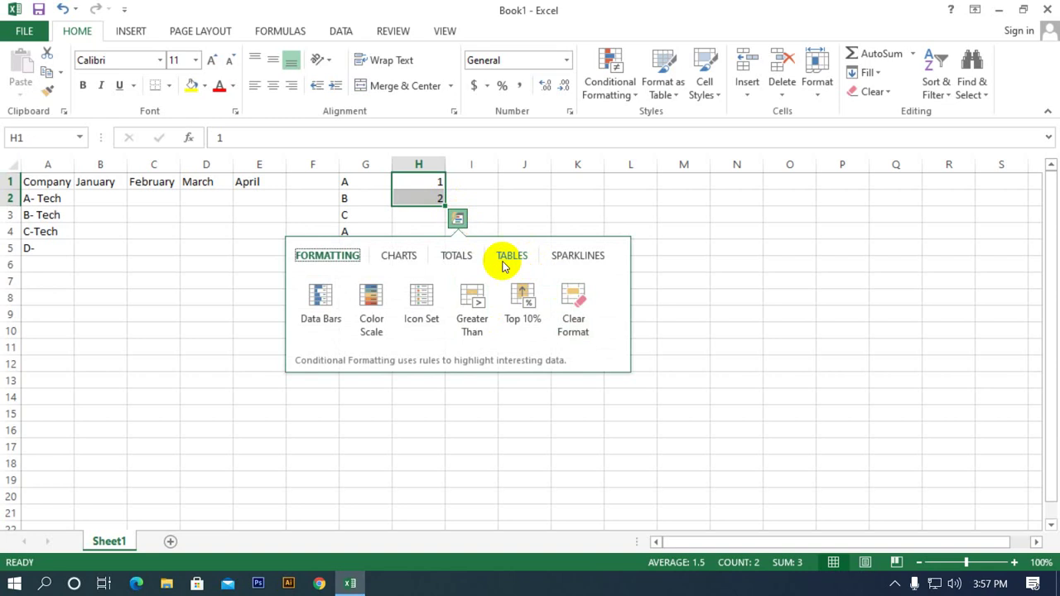
pyautogui.click(460, 256)
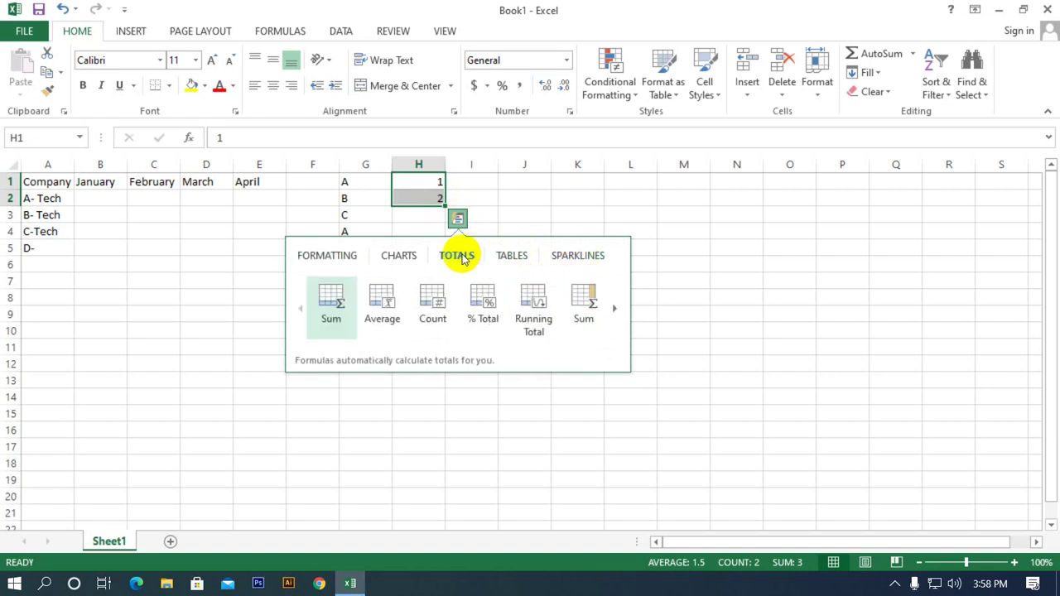
pyautogui.click(402, 256)
pyautogui.click(343, 255)
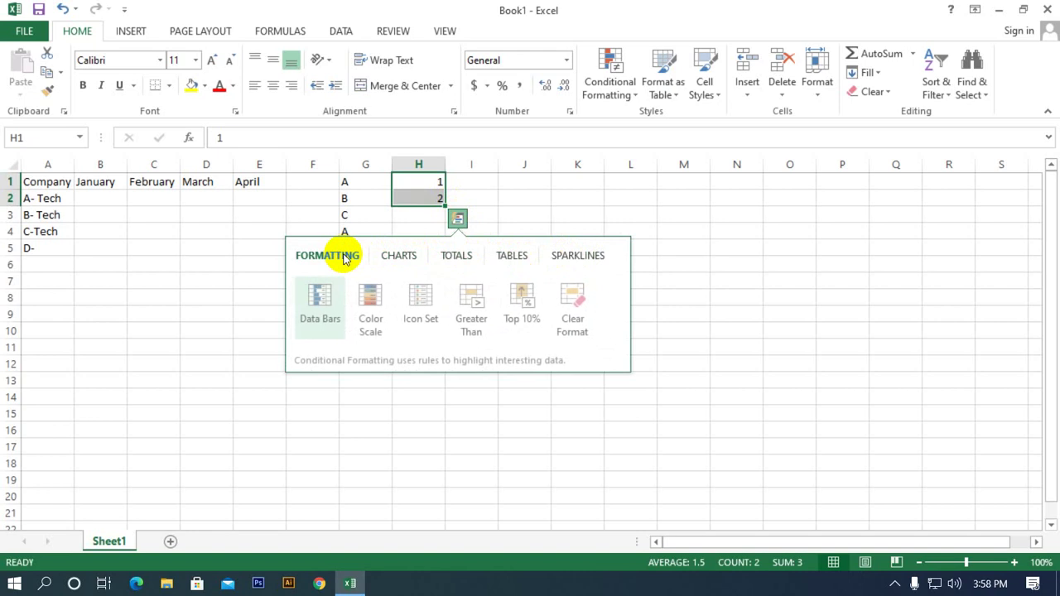
pyautogui.moveTo(446, 207)
pyautogui.mouseDown()
pyautogui.moveTo(444, 331)
pyautogui.moveTo(456, 177)
pyautogui.moveTo(433, 201)
pyautogui.moveTo(443, 335)
pyautogui.mouseUp()
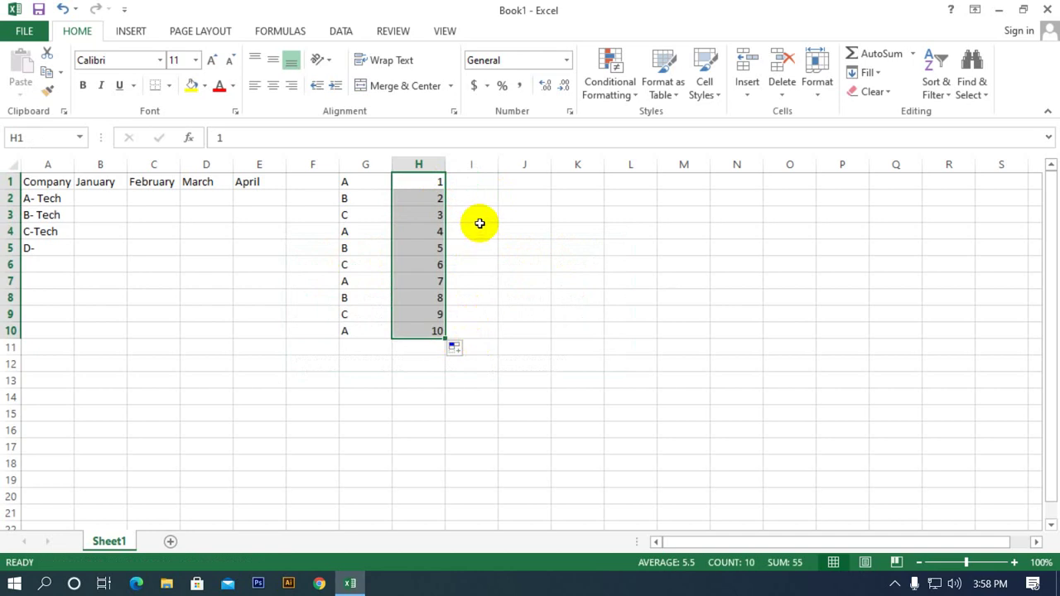
pyautogui.click(363, 184)
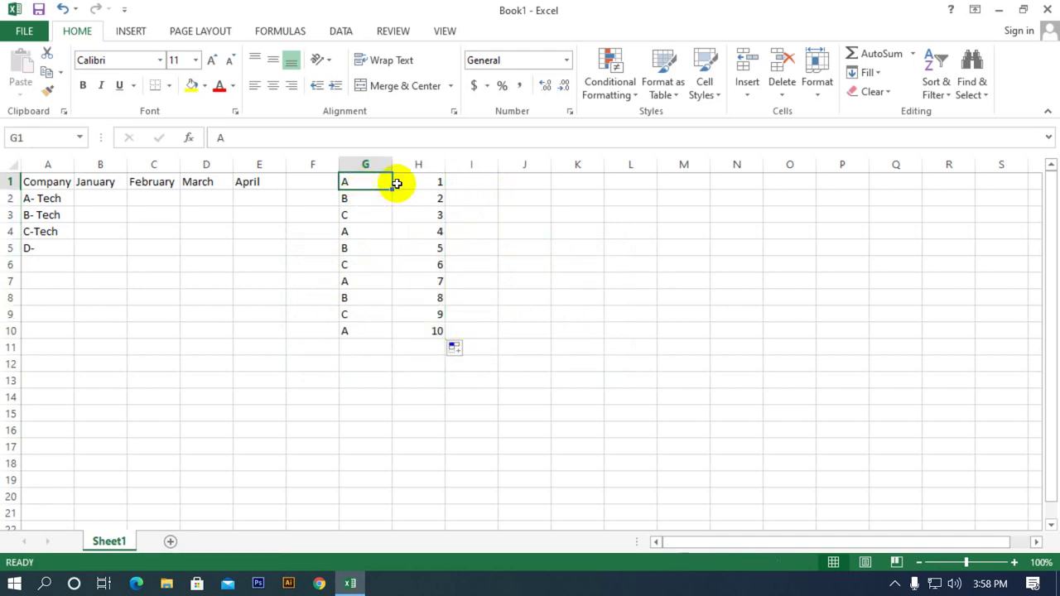
pyautogui.click(430, 182)
pyautogui.moveTo(414, 180); pyautogui.dragTo(430, 332)
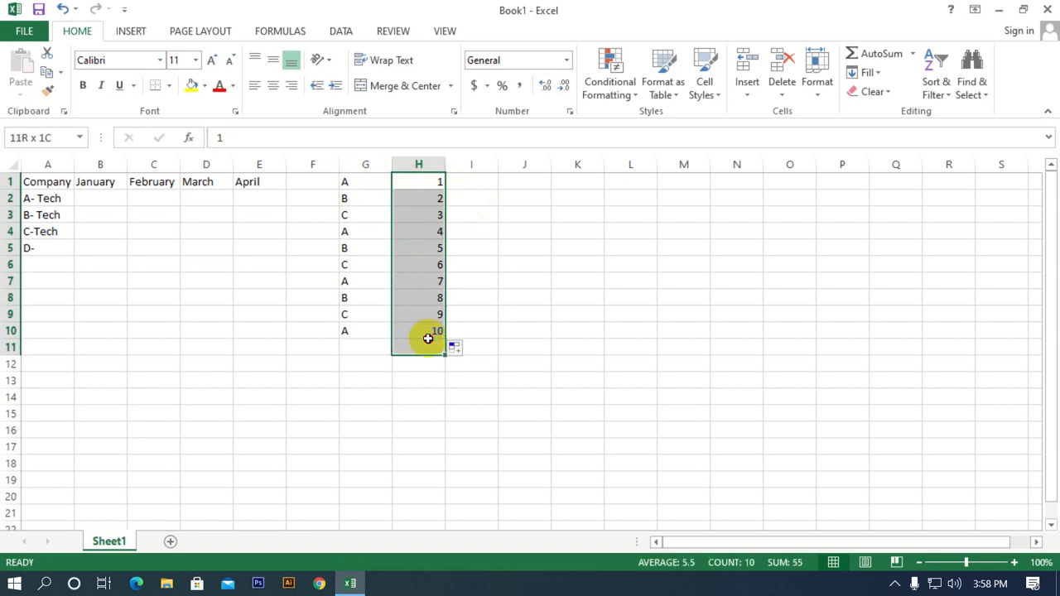
pyautogui.moveTo(371, 184); pyautogui.dragTo(376, 329)
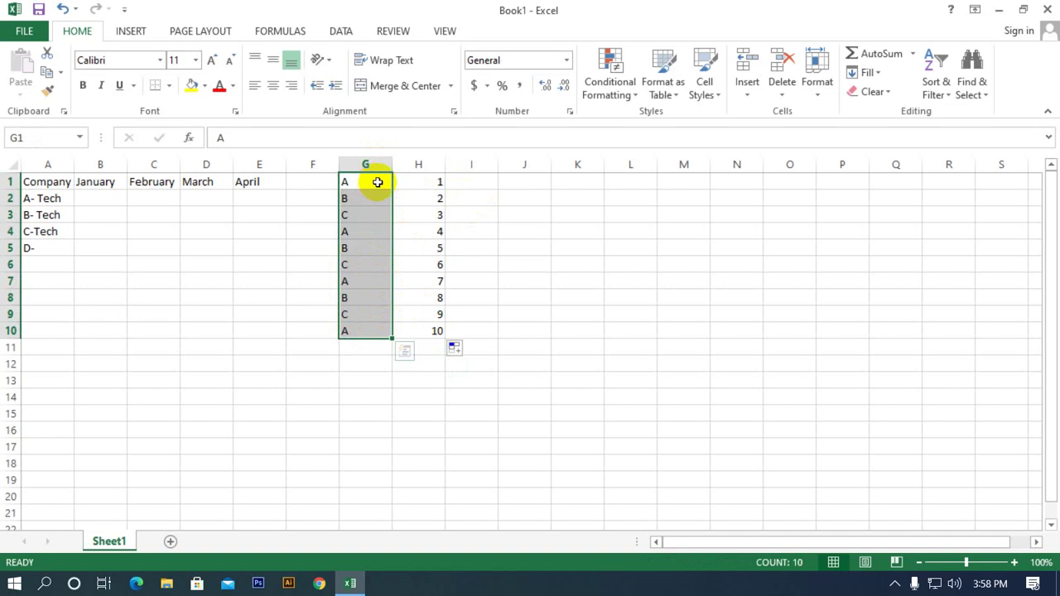
pyautogui.rightClick(381, 184)
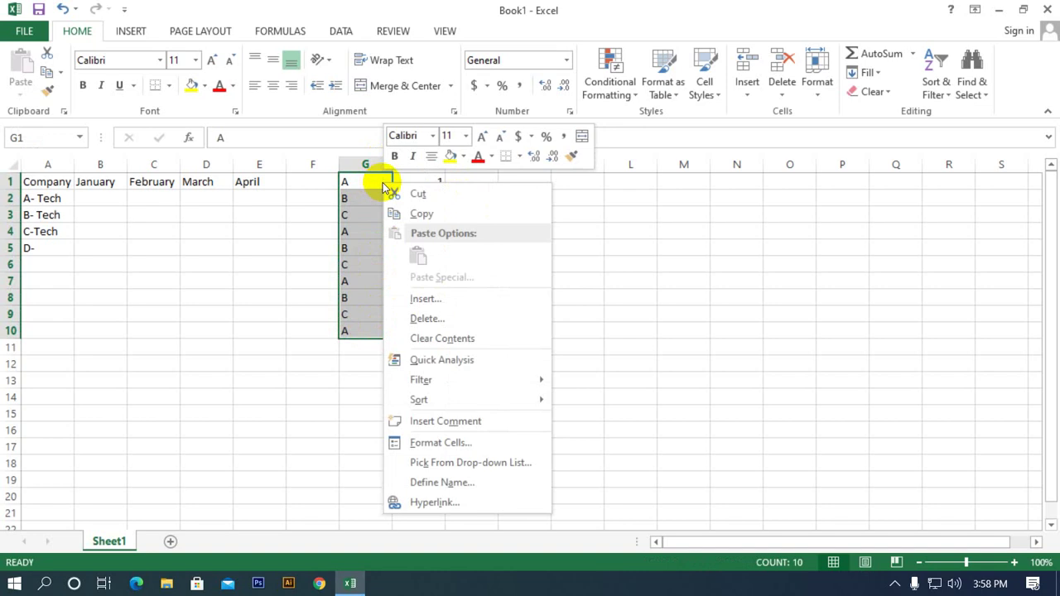
pyautogui.click(489, 362)
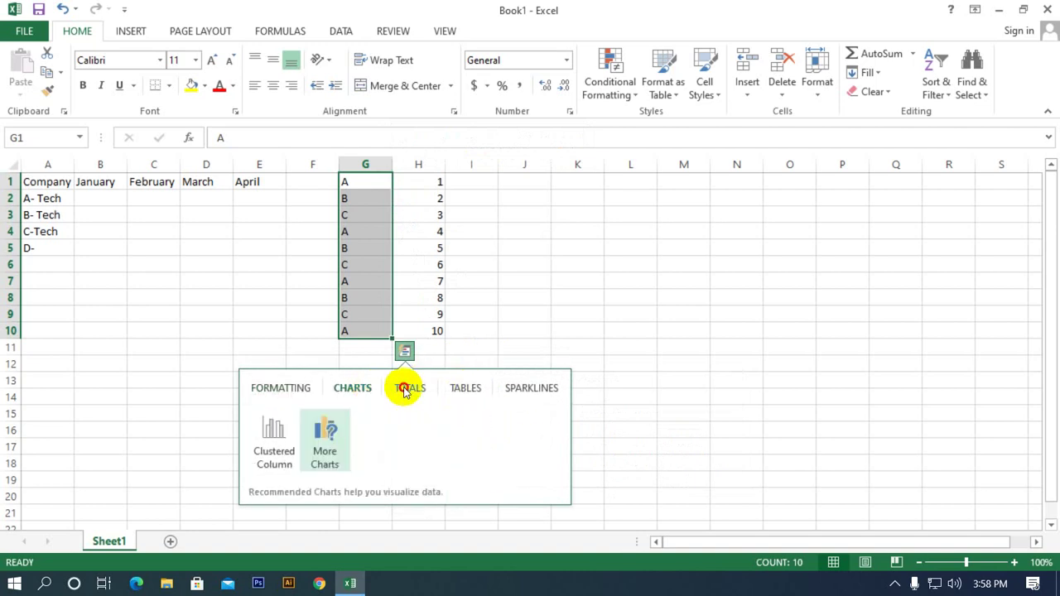
pyautogui.click(465, 388)
pyautogui.click(531, 388)
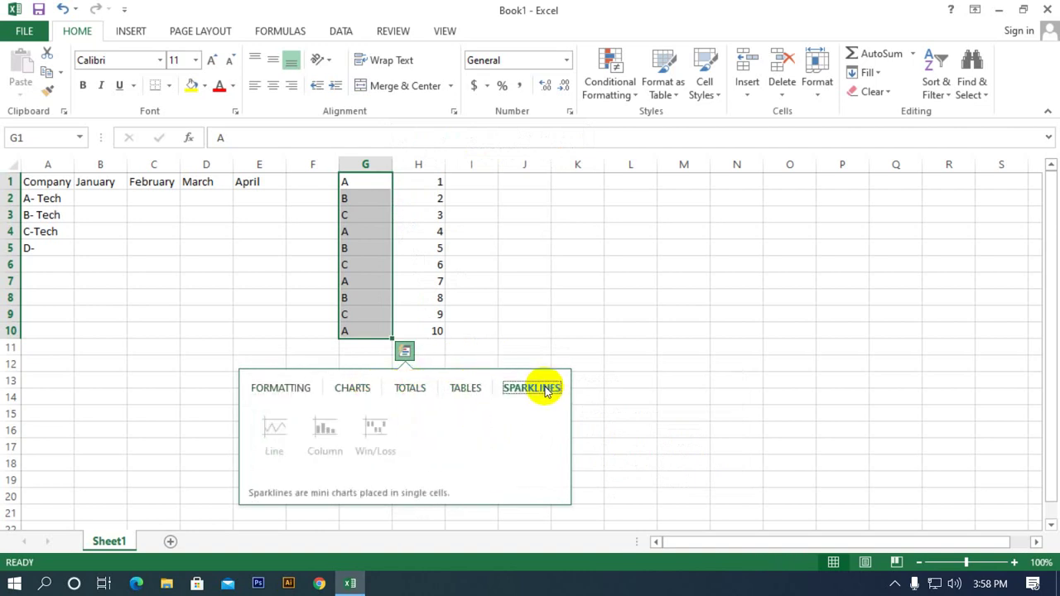
pyautogui.click(501, 217)
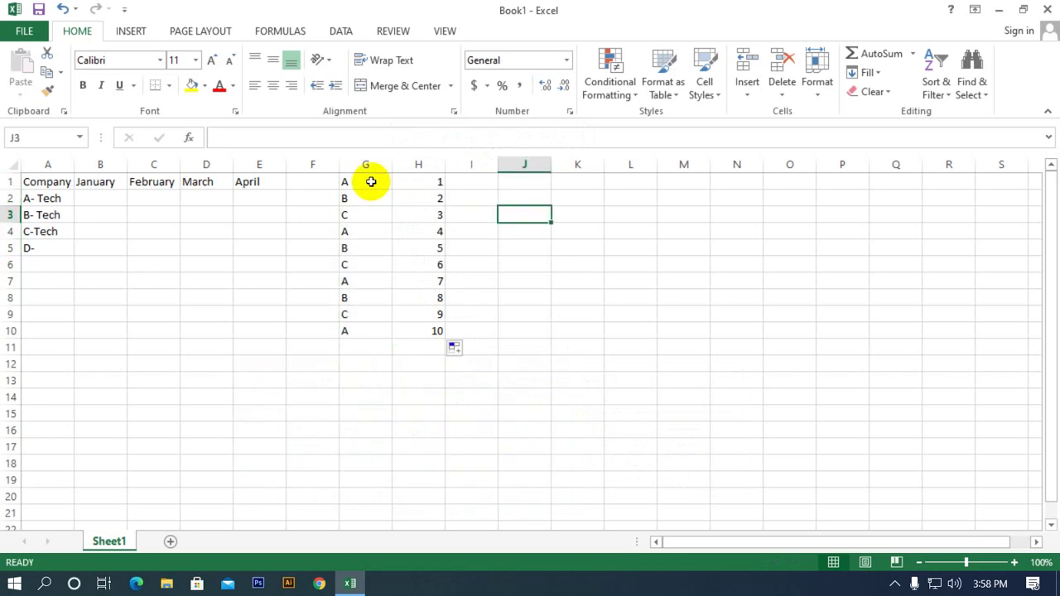
# Type letters A through E into J1:J5 and select the list
pyautogui.click(514, 183)
pyautogui.write('A')
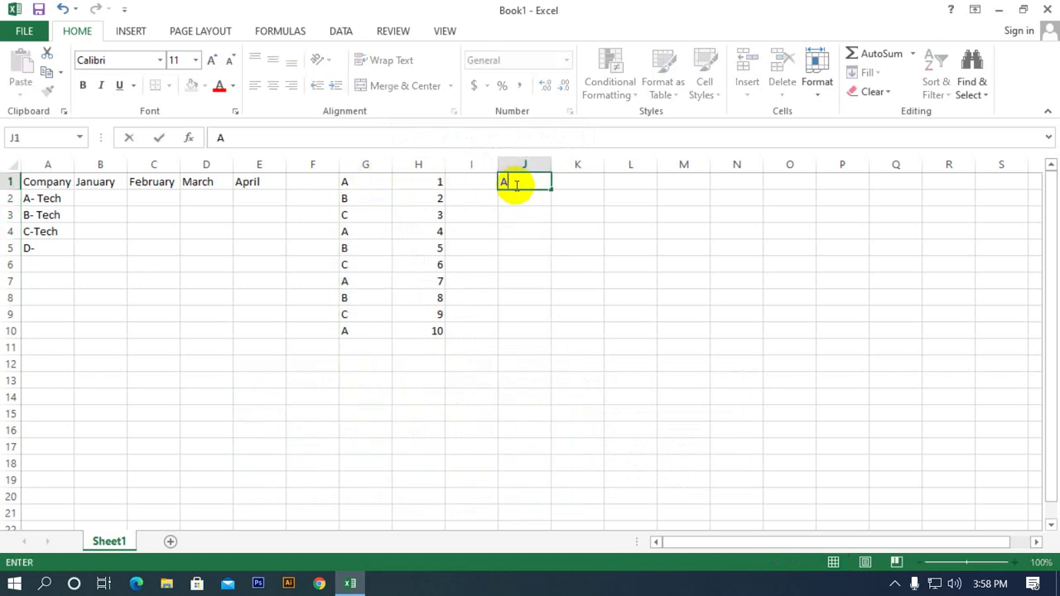
pyautogui.press('Return')
pyautogui.write('B')
pyautogui.press('Return')
pyautogui.write('C')
pyautogui.press('Return')
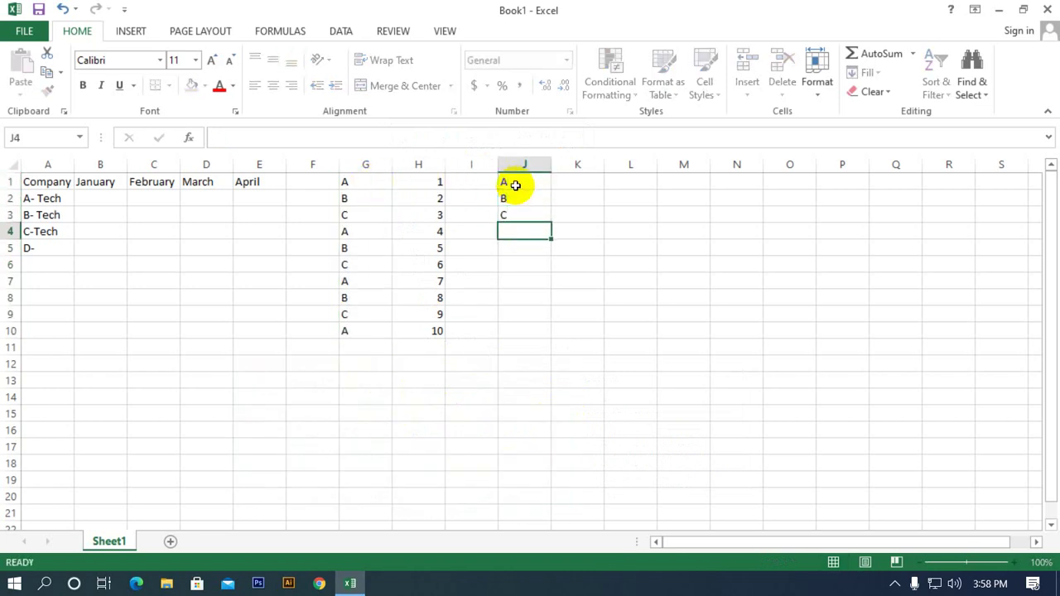
pyautogui.write('DE')
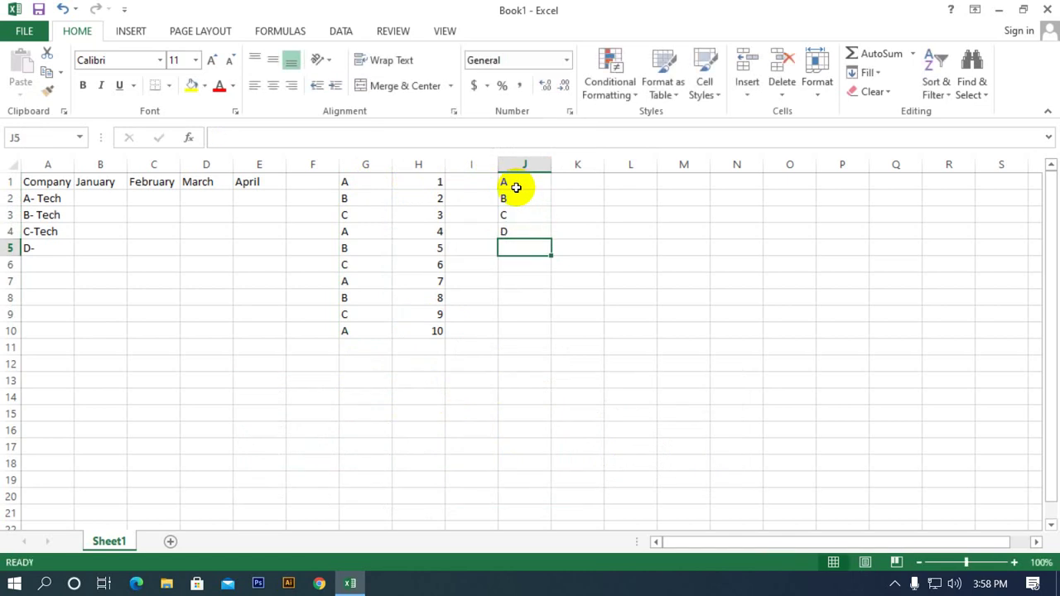
pyautogui.write('E')
pyautogui.press('Up')
pyautogui.press('Up')
pyautogui.press('Up')
pyautogui.press('Up')
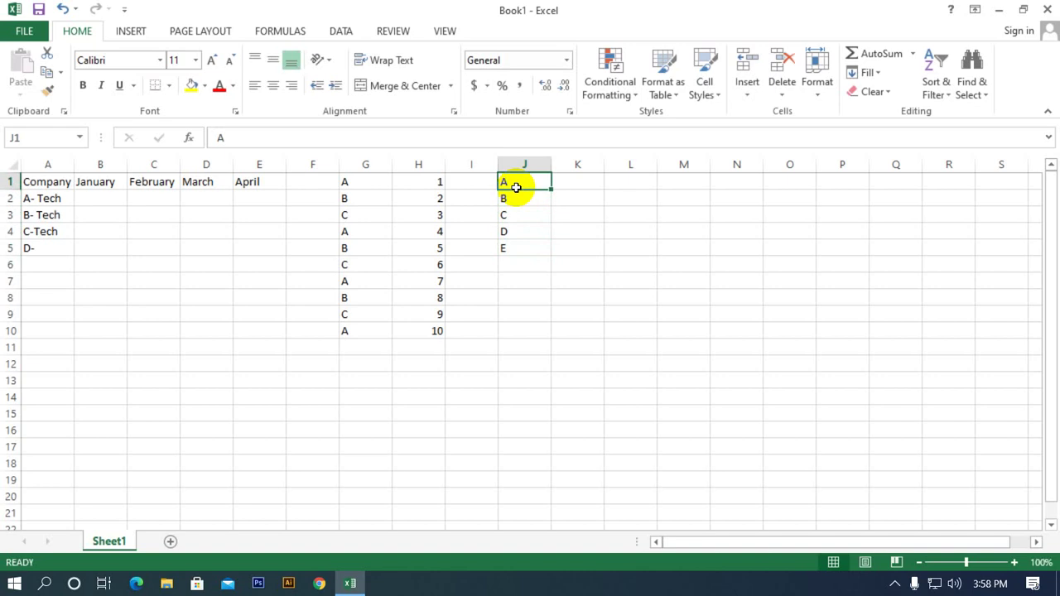
pyautogui.moveTo(516, 187); pyautogui.dragTo(551, 493)
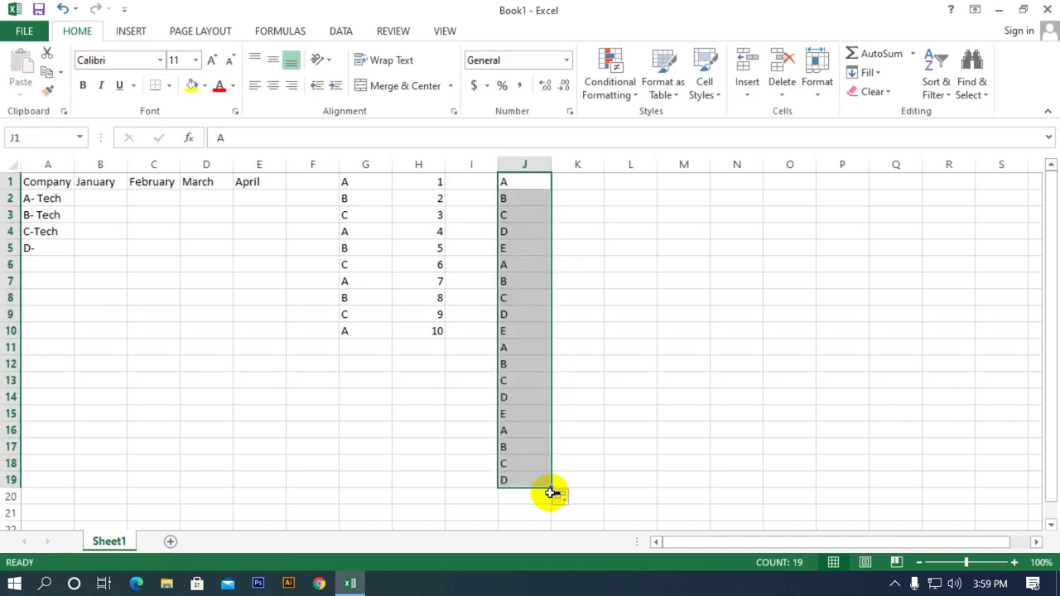
# Undo the letter fill and entries with Ctrl+Z until column J is empty
pyautogui.hotkey('ctrl', 'z')
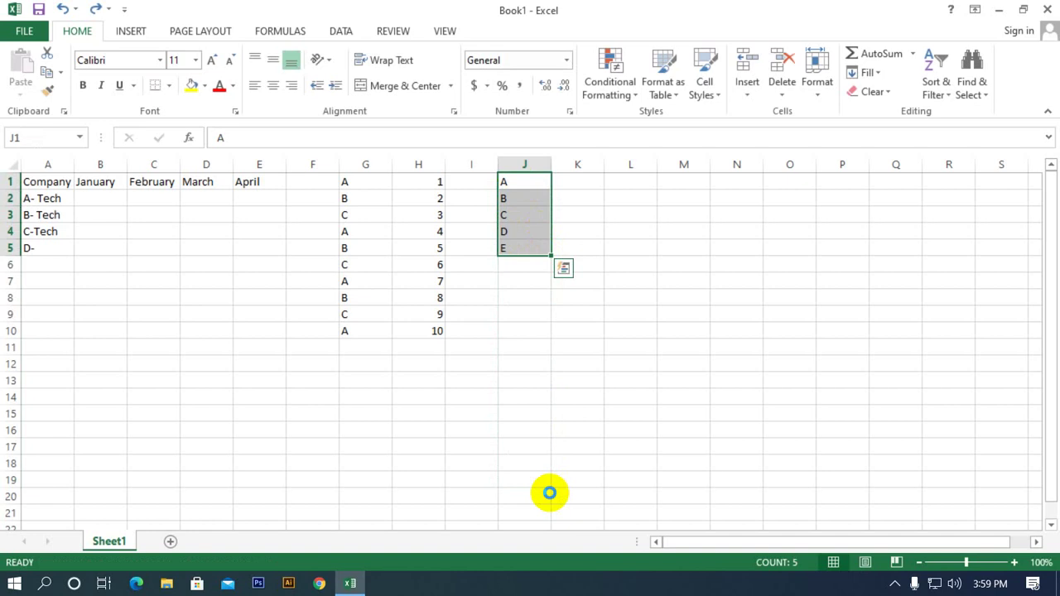
pyautogui.hotkey('ctrl', 'z')
pyautogui.hotkey('ctrl', 'z')
pyautogui.hotkey('ctrl', 'z')
pyautogui.hotkey('ctrl', 'z')
pyautogui.hotkey('ctrl', 'z')
pyautogui.hotkey('ctrl', 'z')
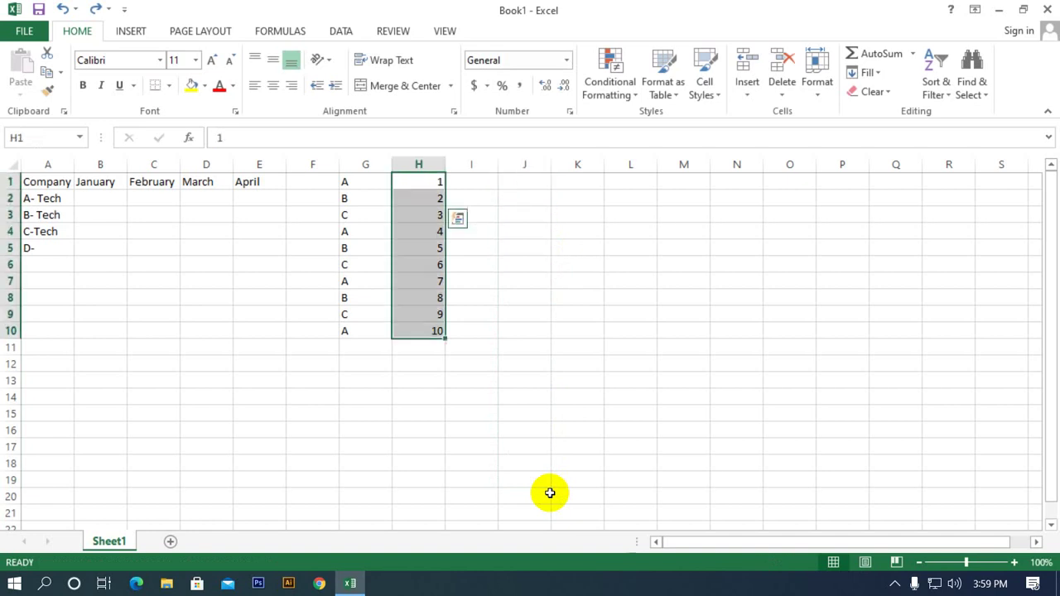
pyautogui.hotkey('ctrl', 'z')
# Trim the column H series back to 1 and 2 and select the G1:G10 letters
pyautogui.click(466, 182)
pyautogui.moveTo(435, 184); pyautogui.dragTo(443, 203)
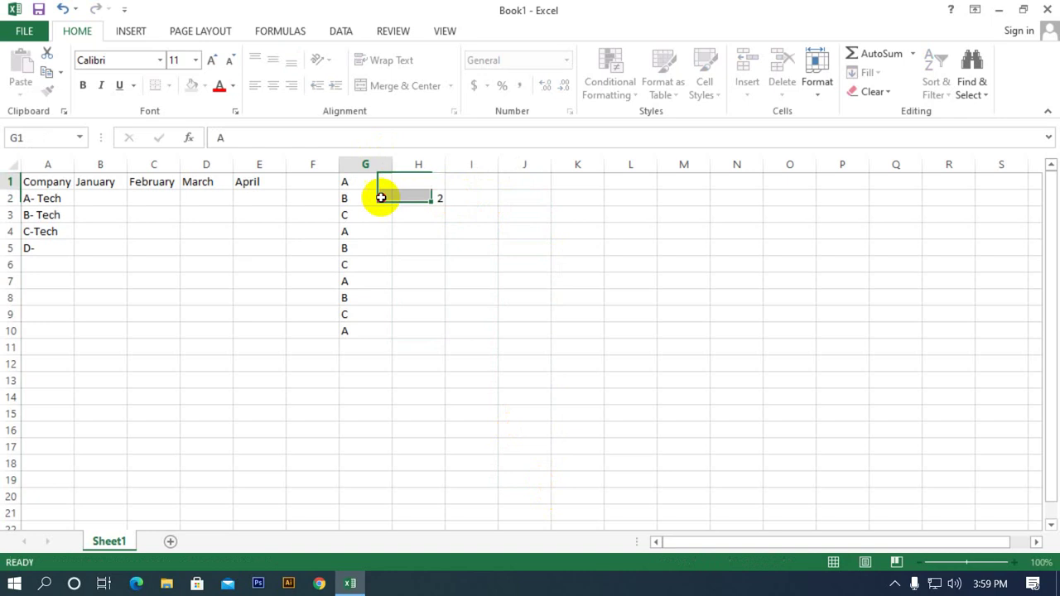
pyautogui.moveTo(368, 182); pyautogui.dragTo(384, 327)
pyautogui.press('BackSpace')
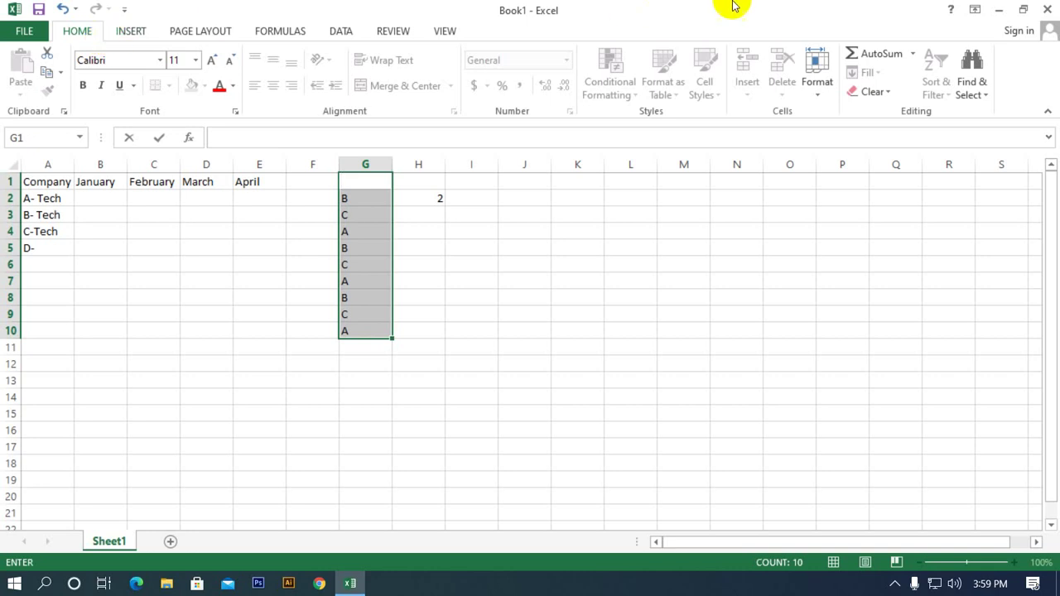
# Wipe G1:G10 with Home > Clear > Clear All
pyautogui.click(873, 91)
pyautogui.click(879, 116)
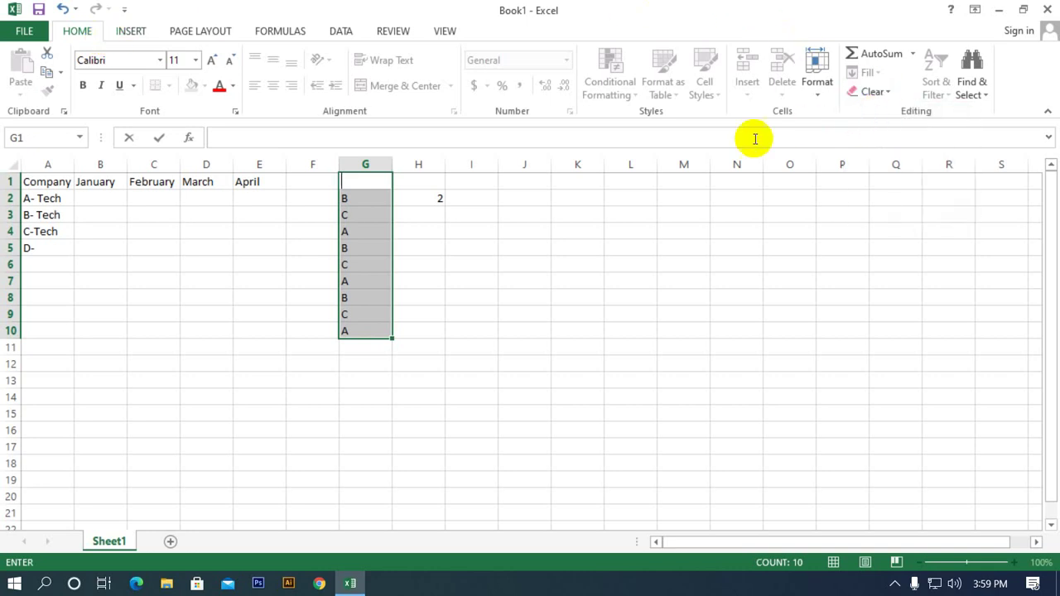
pyautogui.click(364, 247)
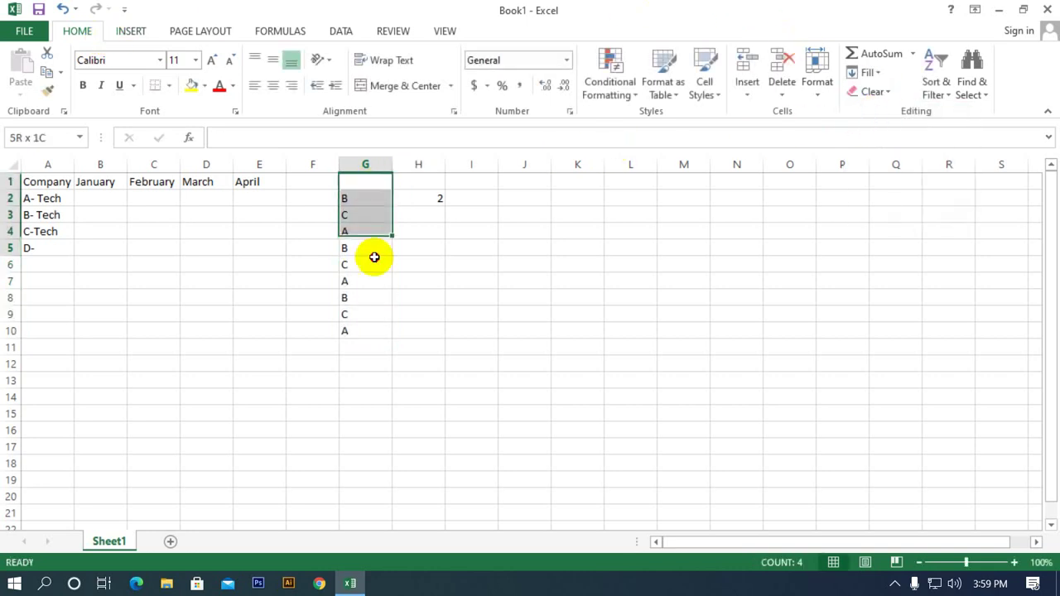
pyautogui.moveTo(368, 182); pyautogui.dragTo(386, 331)
pyautogui.click(864, 94)
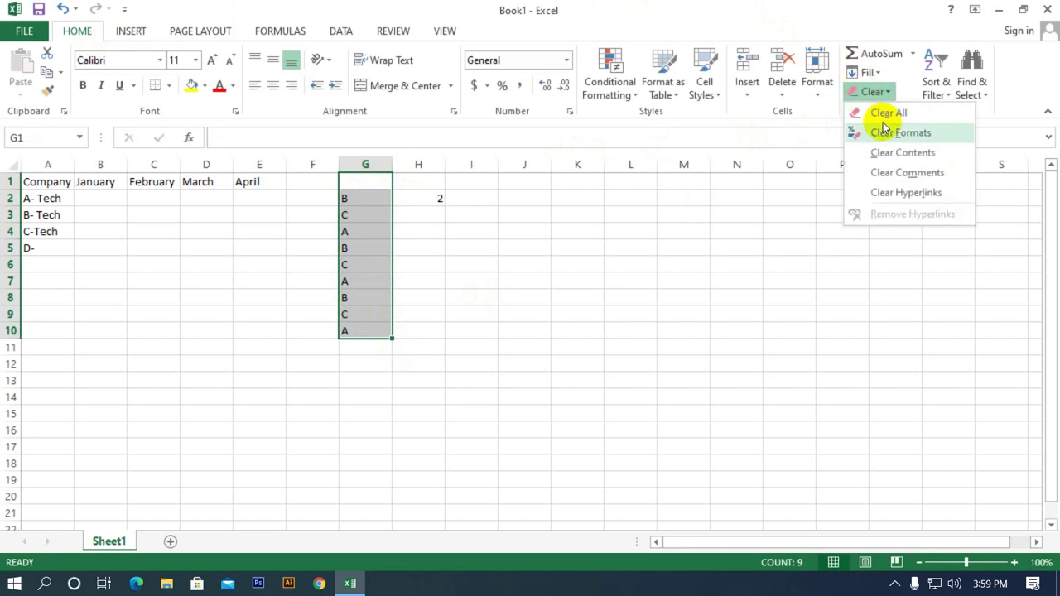
pyautogui.click(880, 114)
# Delete the leftover 2 from cell H2
pyautogui.click(288, 202)
pyautogui.click(307, 190)
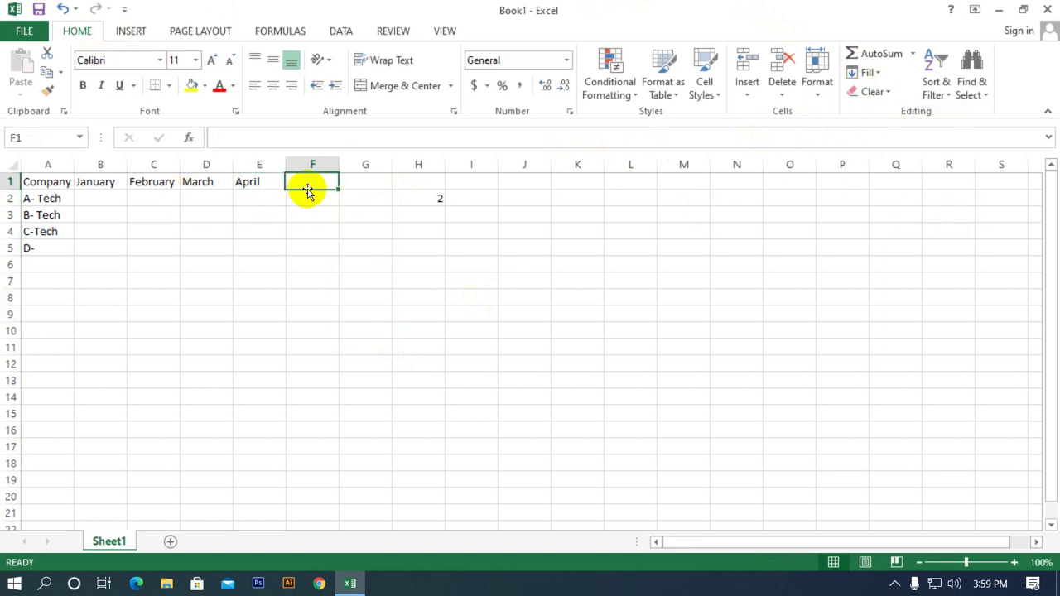
pyautogui.click(64, 249)
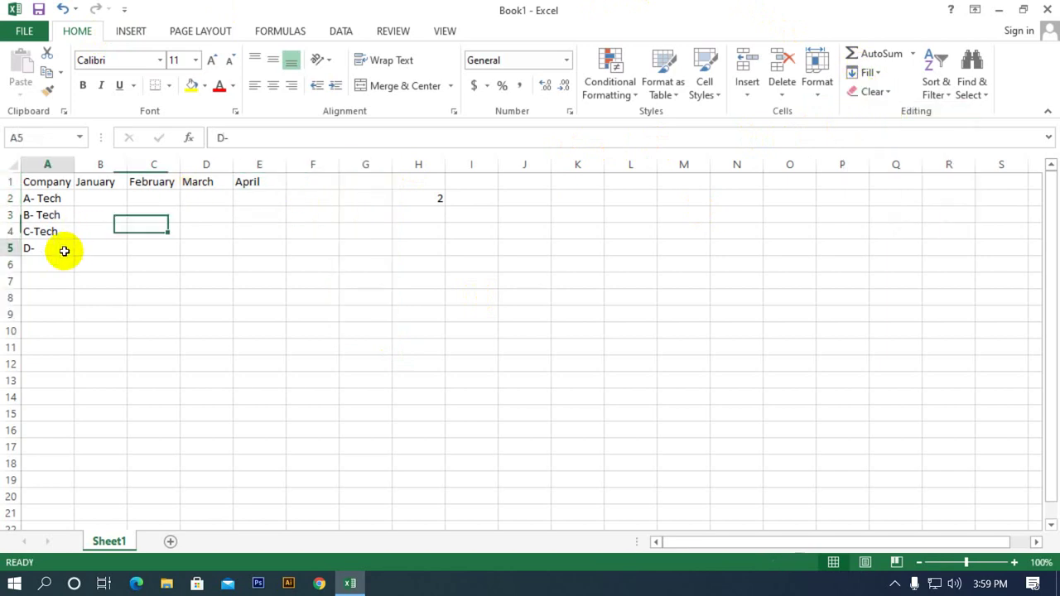
pyautogui.click(429, 198)
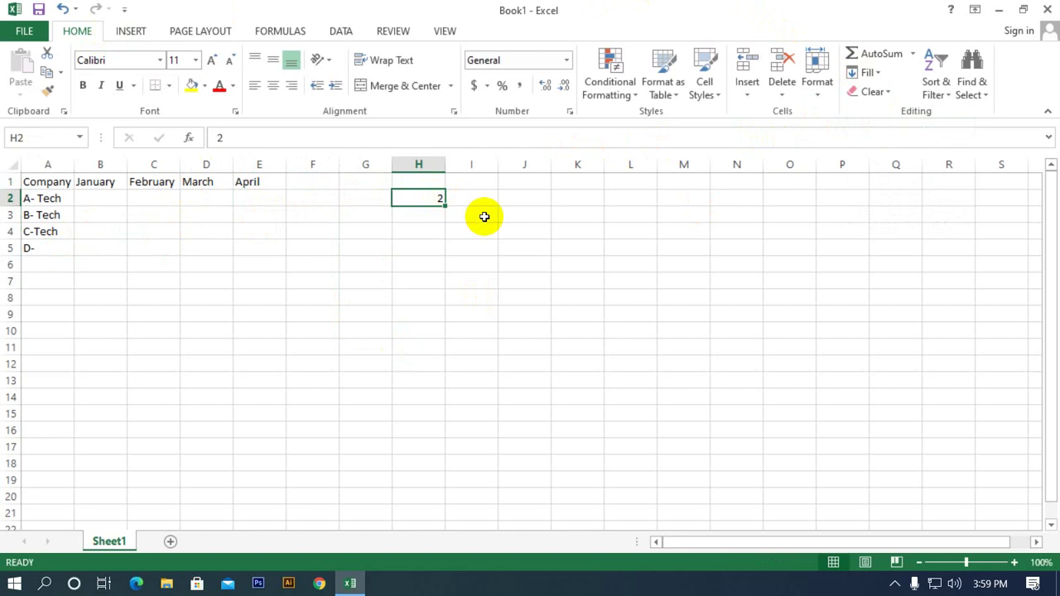
pyautogui.press('BackSpace')
# Rename A5 to D- Tech and enter January sales 1200, 1300, 1400, 1500 in B2:B5
pyautogui.click(66, 249)
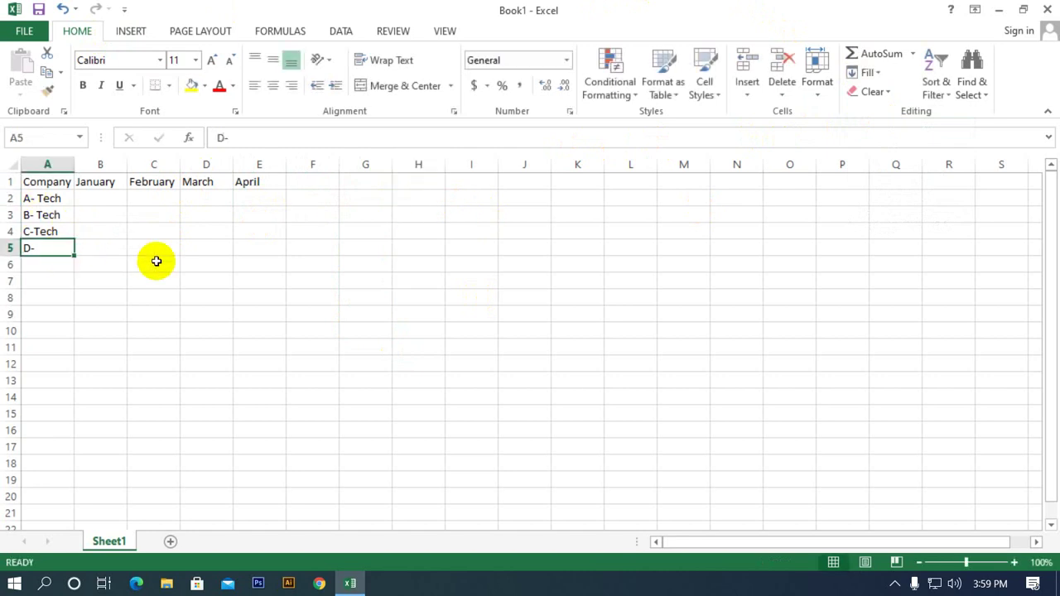
pyautogui.write('D-')
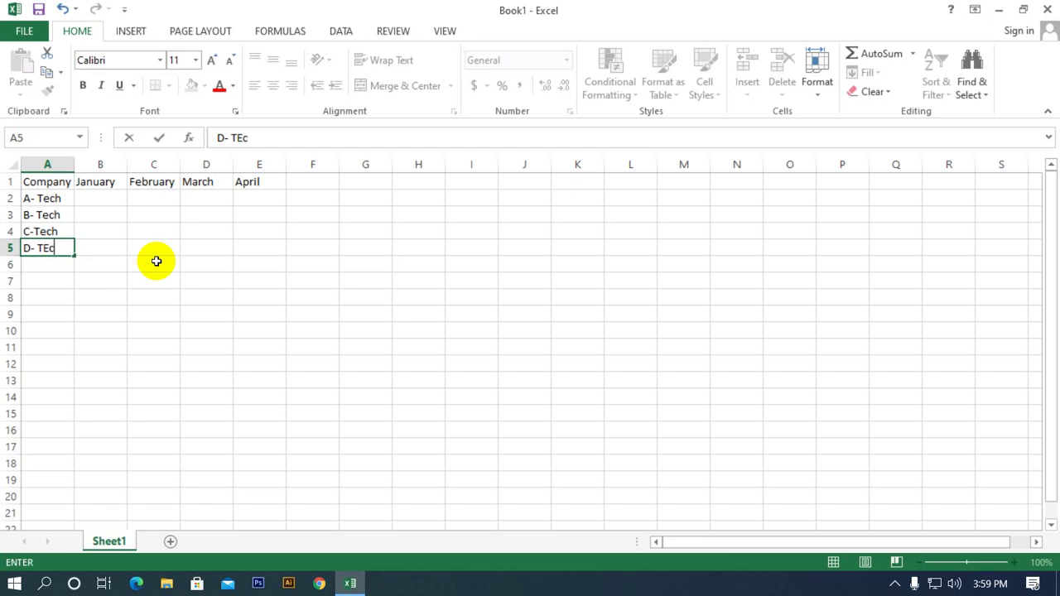
pyautogui.press('Tab')
pyautogui.press('Up')
pyautogui.press('Up')
pyautogui.press('Up')
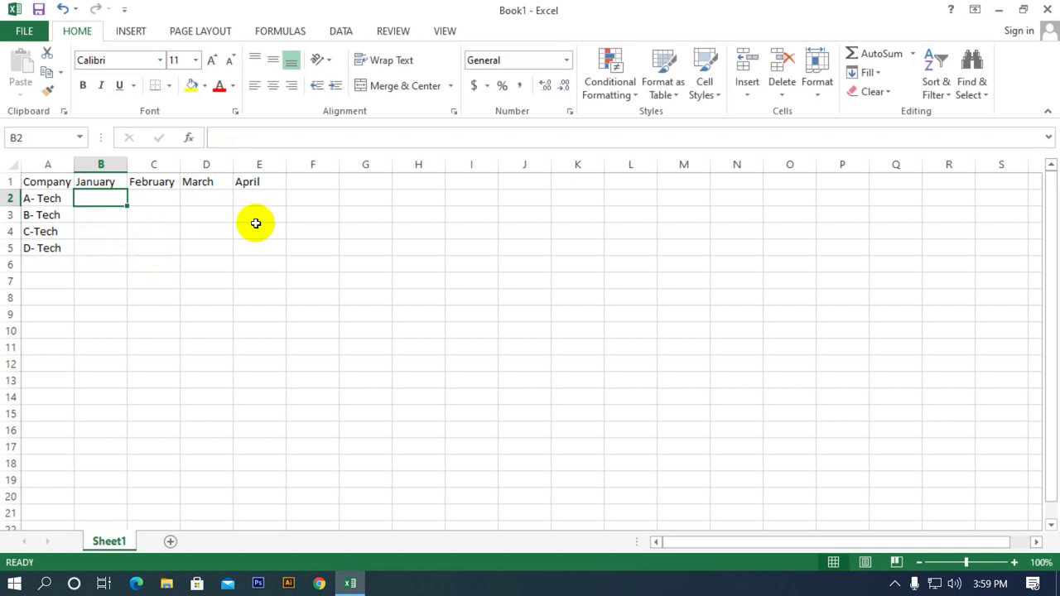
pyautogui.write('1200')
pyautogui.press('Return')
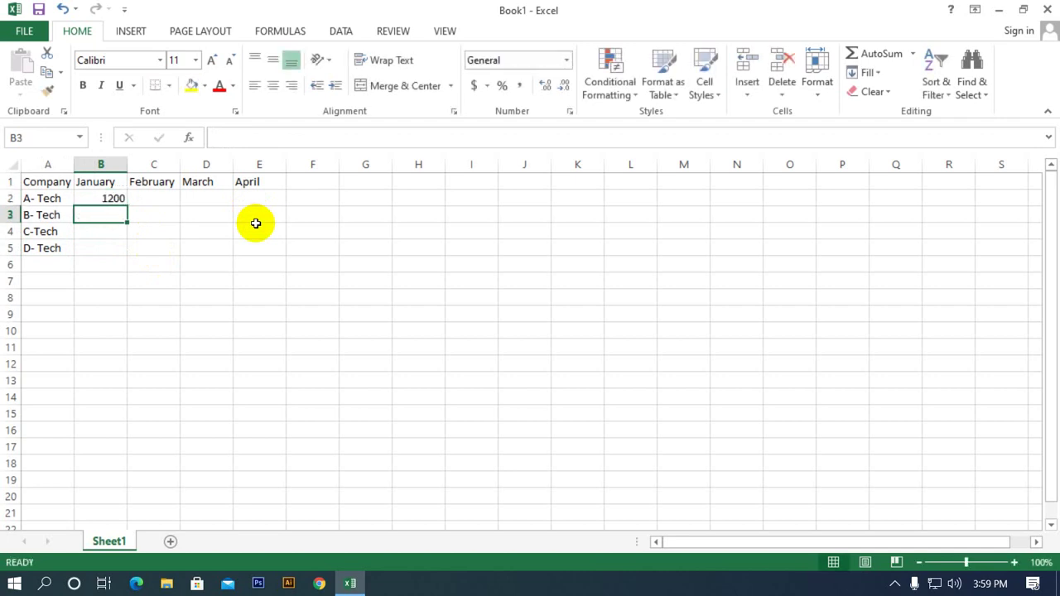
pyautogui.write('1300')
pyautogui.press('Return')
pyautogui.write('1')
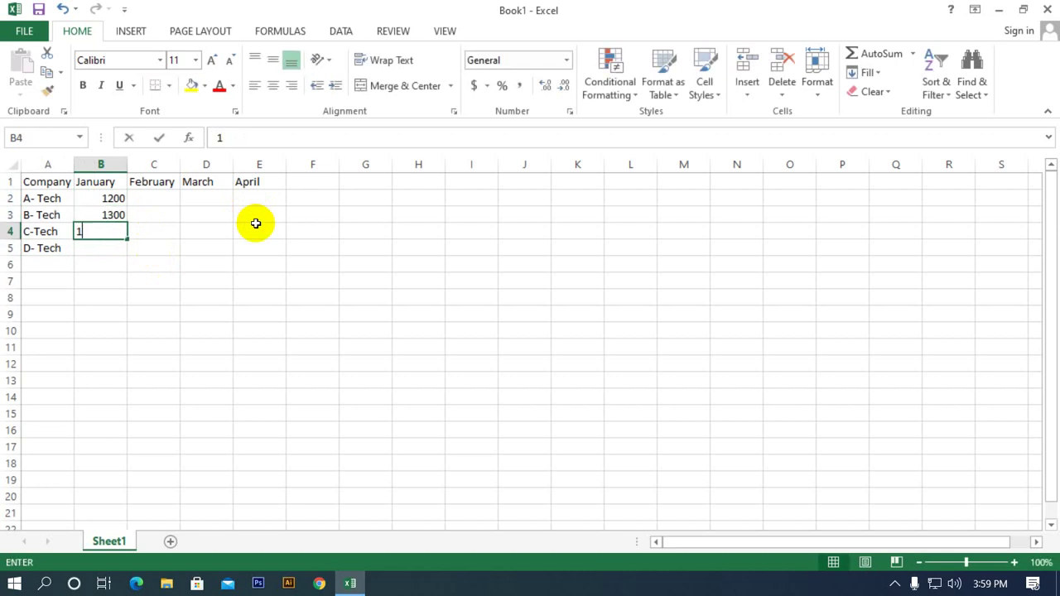
pyautogui.write('40')
pyautogui.press('Return')
pyautogui.write('1500')
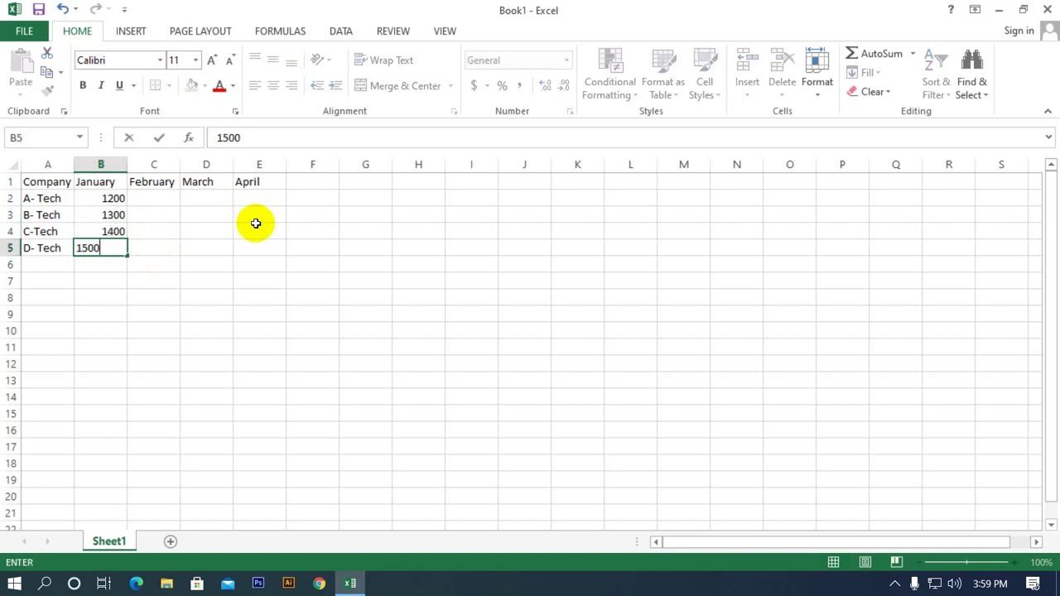
pyautogui.press('Right')
pyautogui.press('Up')
pyautogui.press('Up')
pyautogui.press('Up')
pyautogui.press('Up')
pyautogui.press('Down')
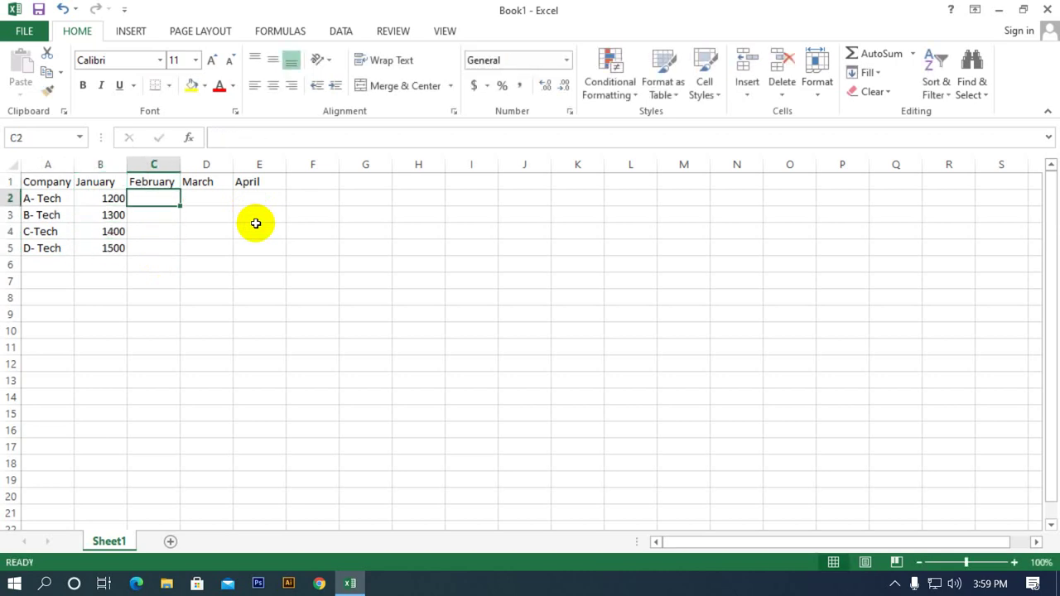
# Enter February sales 1400, 1500, 1600, 1700 in C2:C5
pyautogui.write('1400')
pyautogui.press('Return')
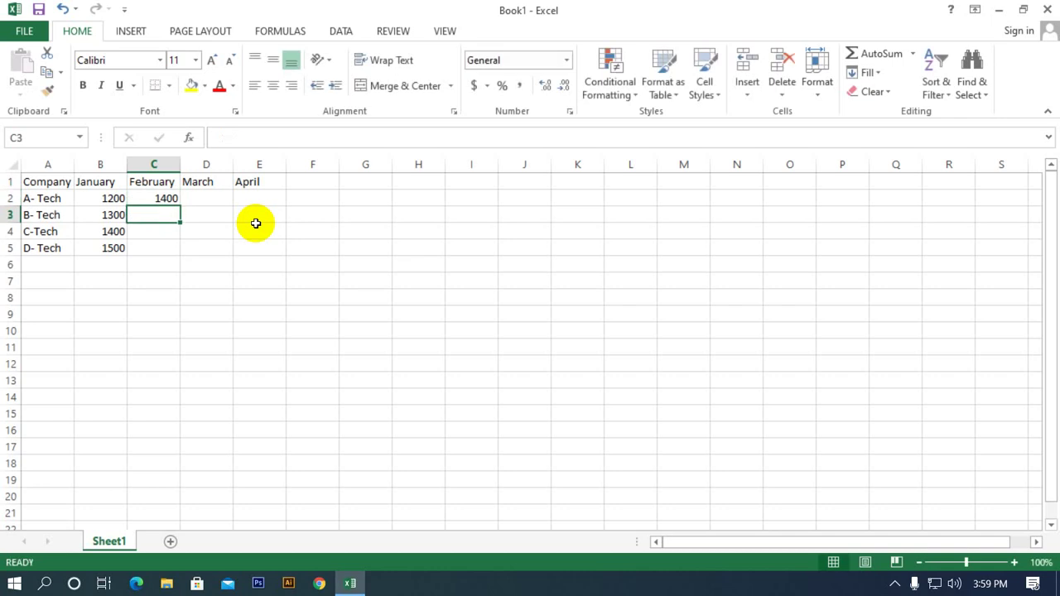
pyautogui.write('1500')
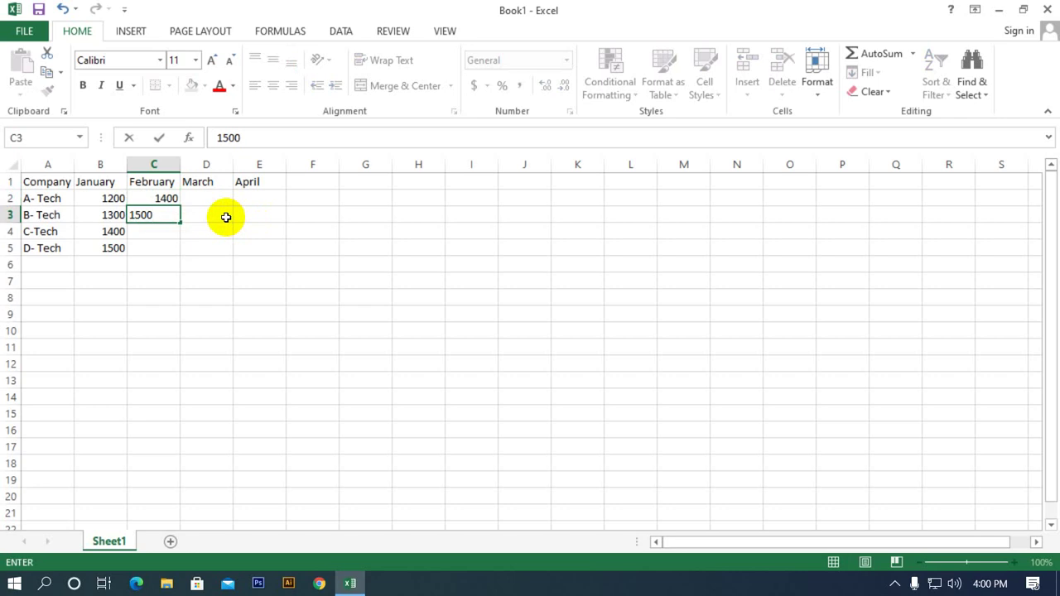
pyautogui.press('Return')
pyautogui.write('15')
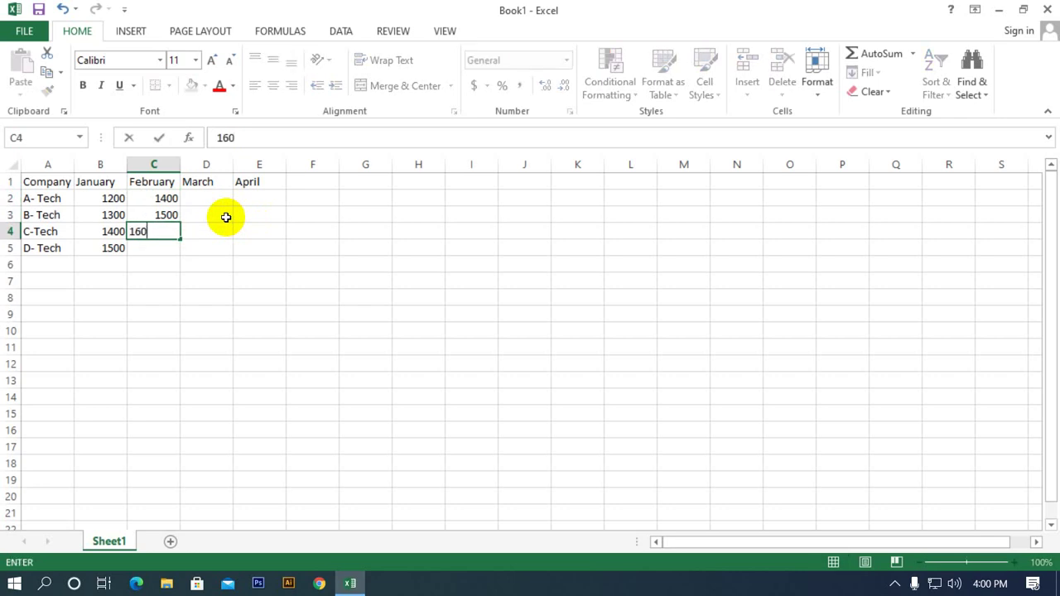
pyautogui.write('0')
pyautogui.press('Return')
pyautogui.press('Left')
pyautogui.press('Right')
pyautogui.write('1')
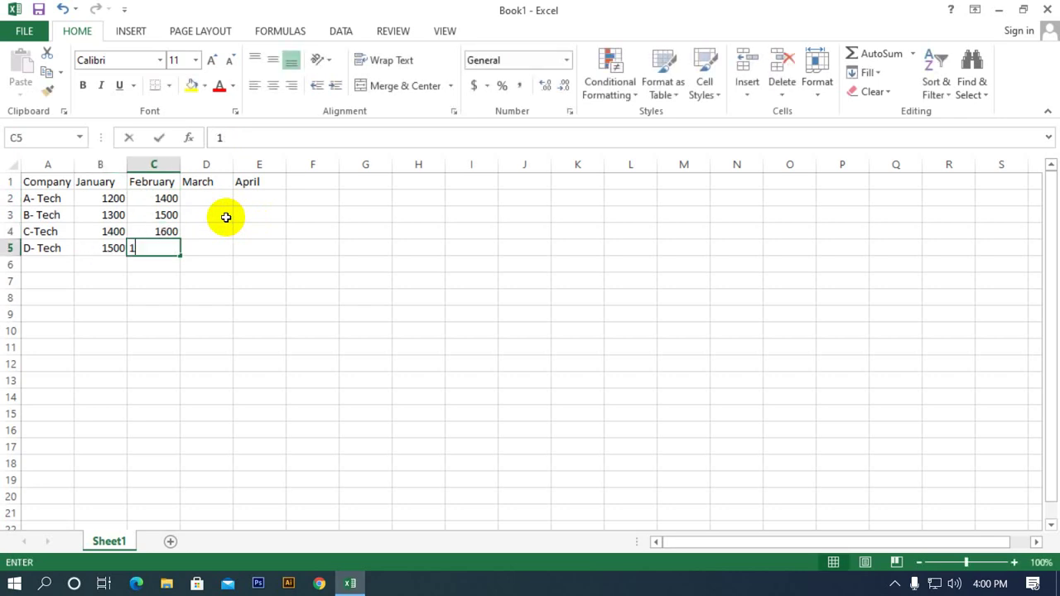
pyautogui.write('700')
# Enter March sales 1800, 1900, 2000, 2100 in D2:D5
pyautogui.press('Tab')
pyautogui.press('Up')
pyautogui.press('Up')
pyautogui.press('Up')
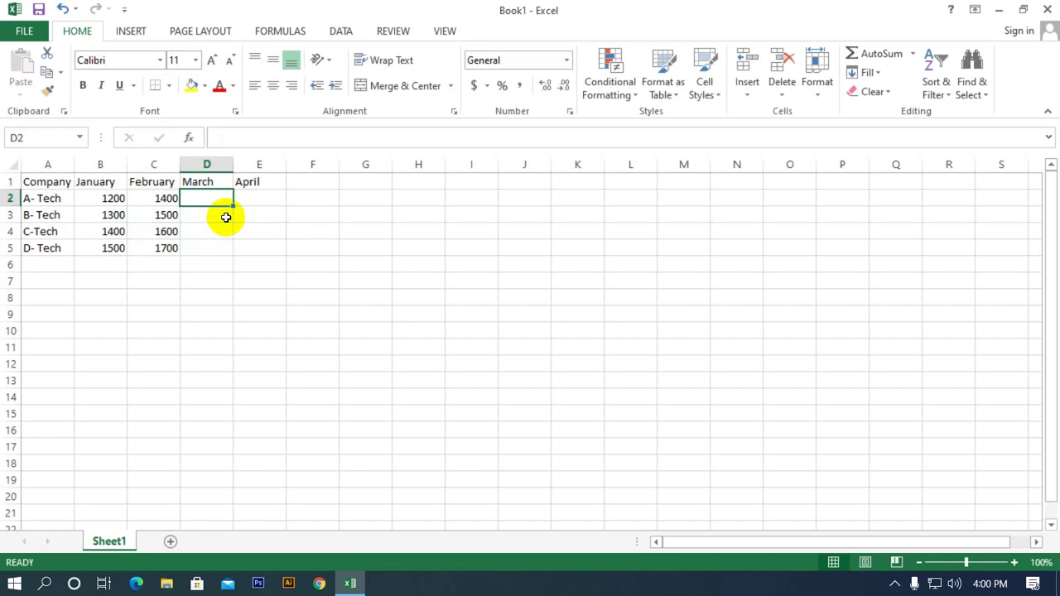
pyautogui.write('1800')
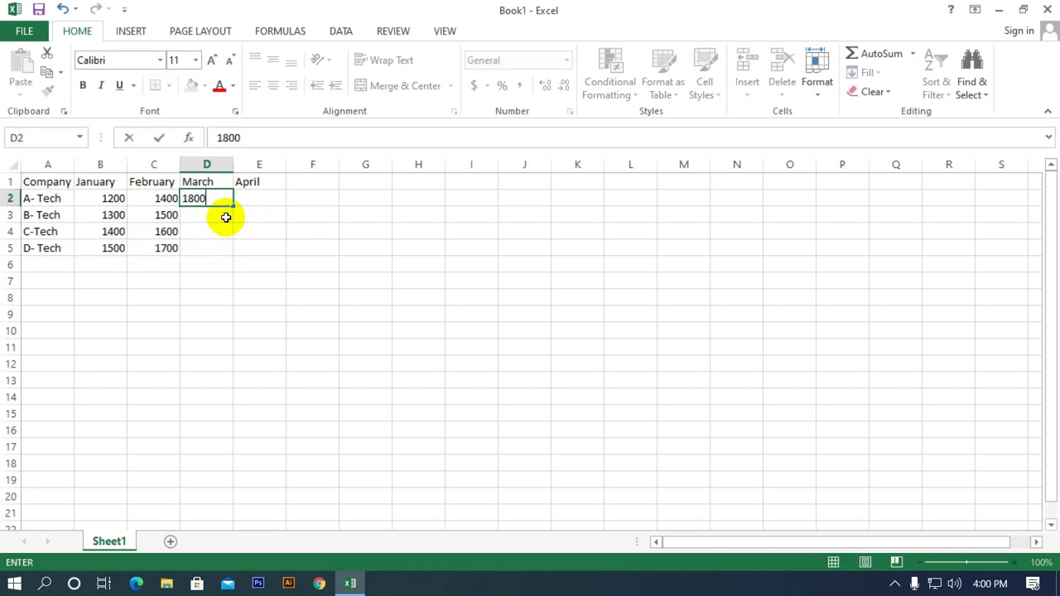
pyautogui.press('Return')
pyautogui.write('1900')
pyautogui.press('Return')
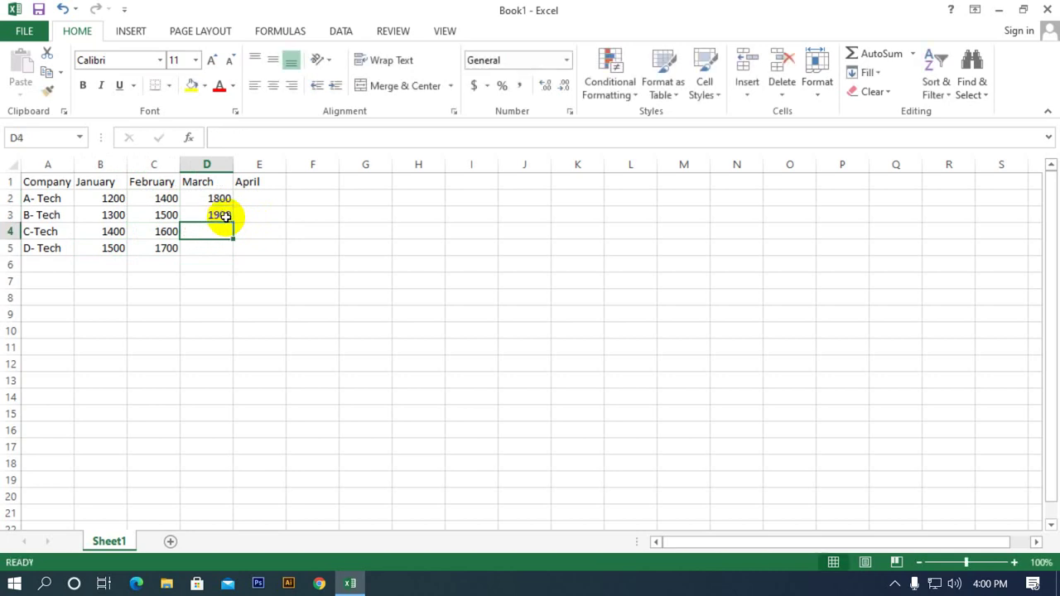
pyautogui.write('2000')
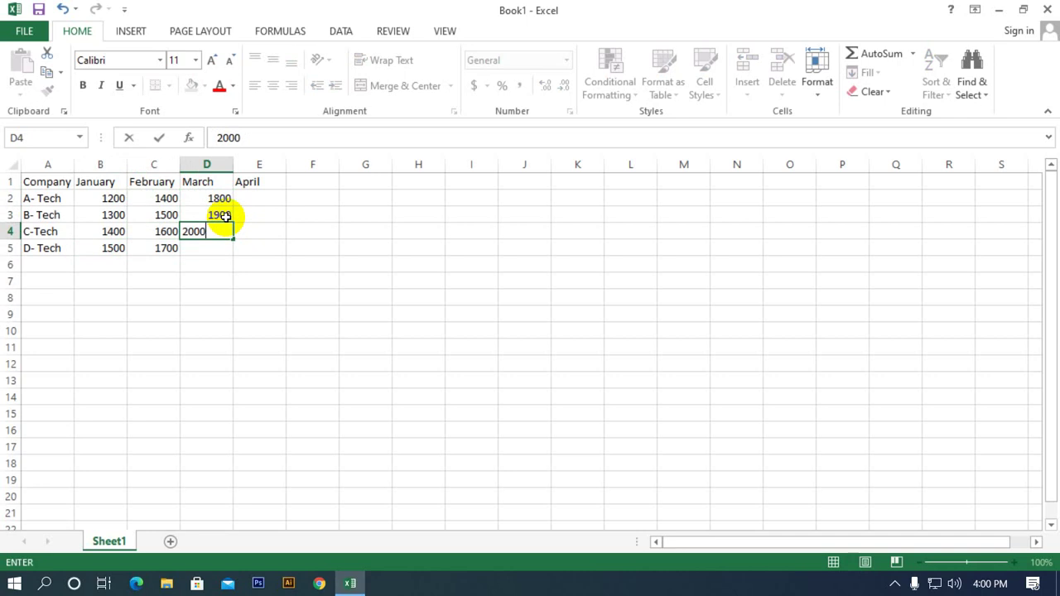
pyautogui.press('Return')
pyautogui.write('21')
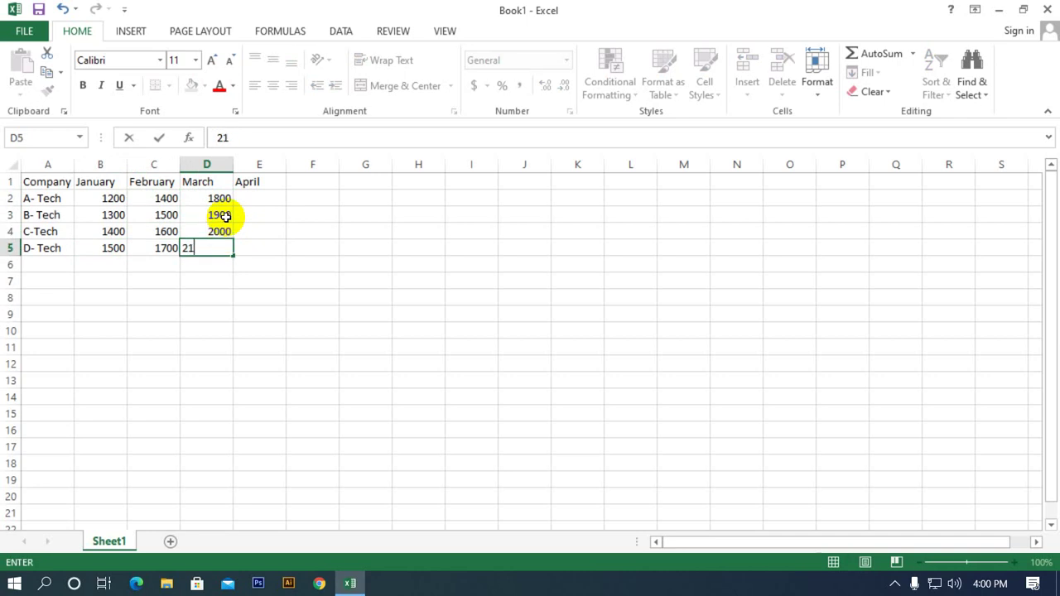
pyautogui.press('Tab')
# Enter April sales 2200, 2300, 2400, 2500 in E2:E5
pyautogui.press('Up')
pyautogui.press('Up')
pyautogui.press('Up')
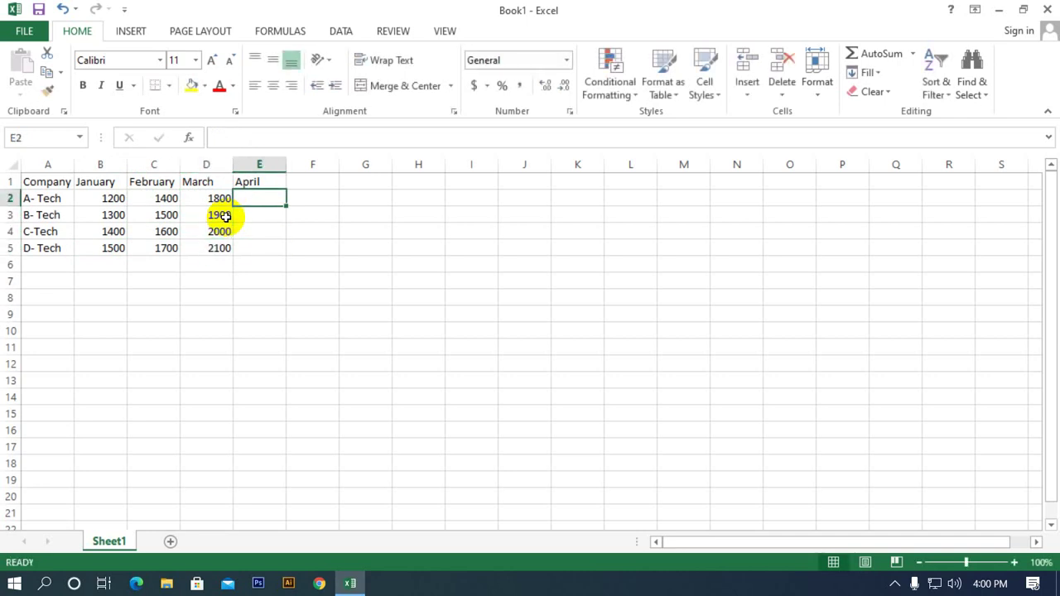
pyautogui.write('2200')
pyautogui.press('Return')
pyautogui.write('2300')
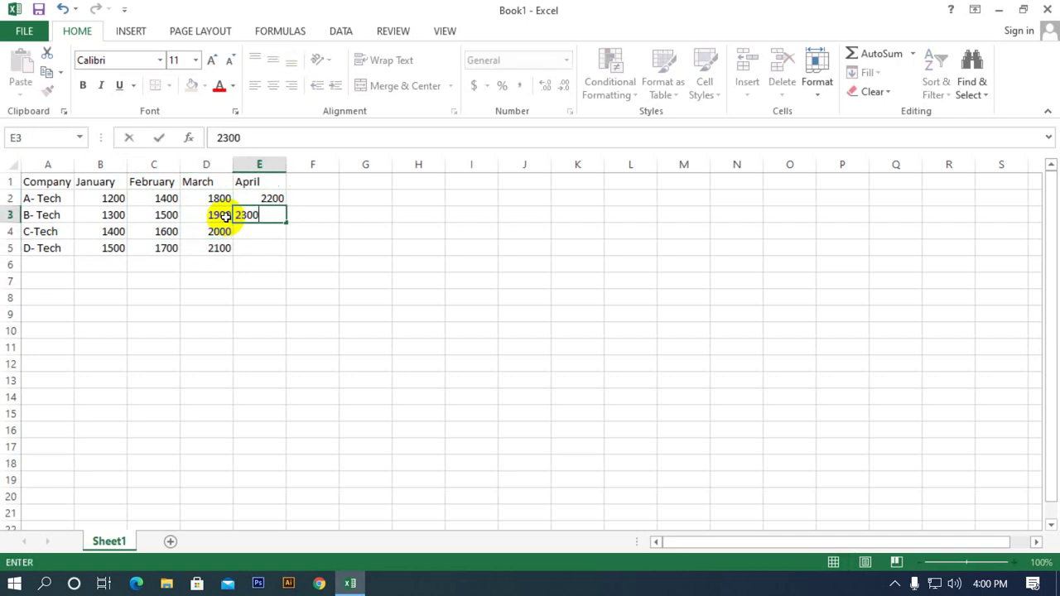
pyautogui.press('Return')
pyautogui.write('2400')
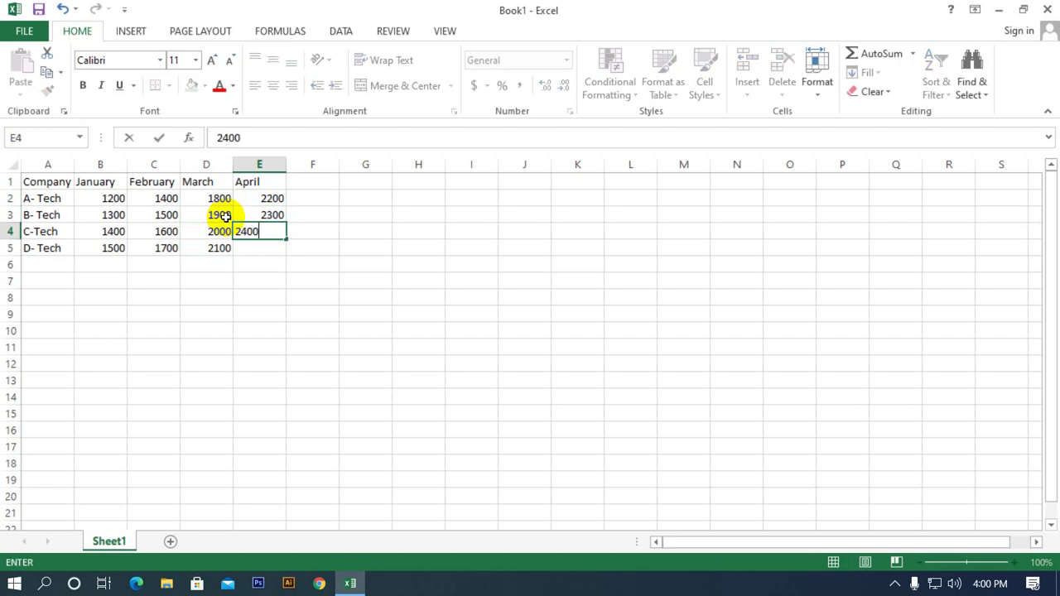
pyautogui.press('Return')
pyautogui.write('2500')
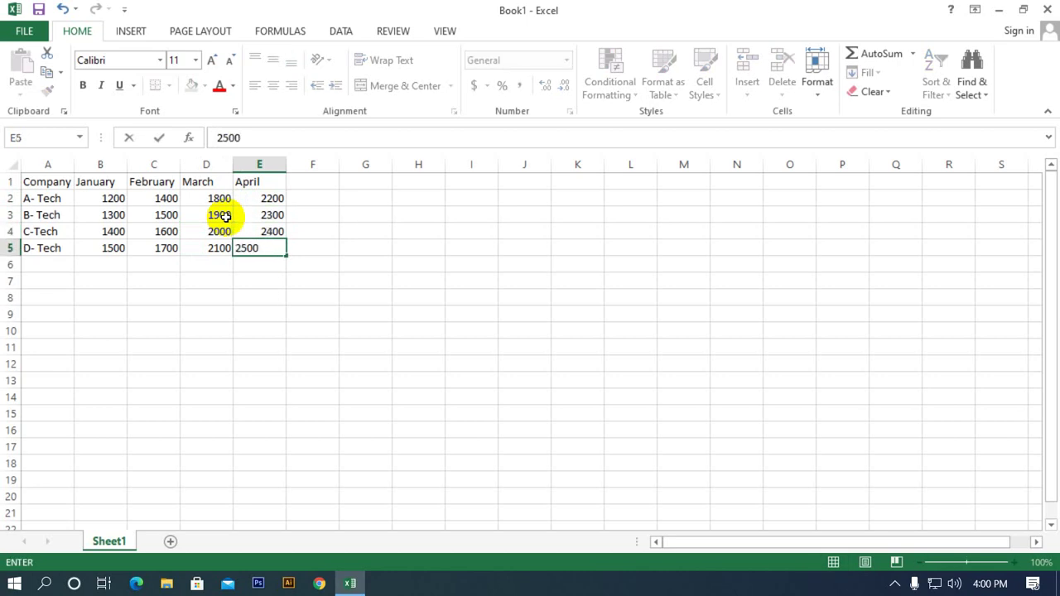
pyautogui.hotkey('ctrl', 'Return')
pyautogui.press('Up')
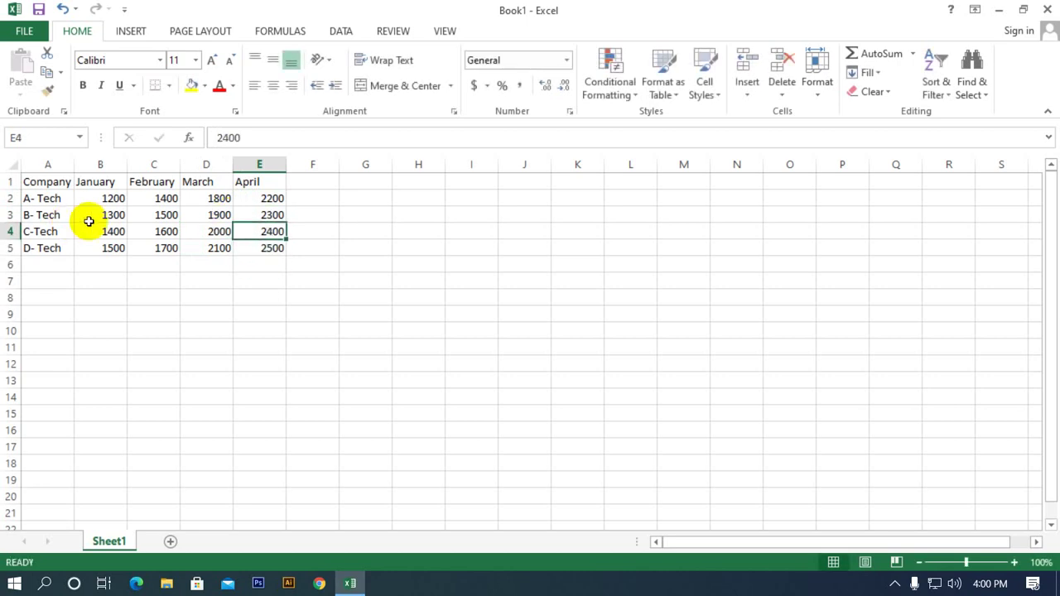
pyautogui.click(119, 225)
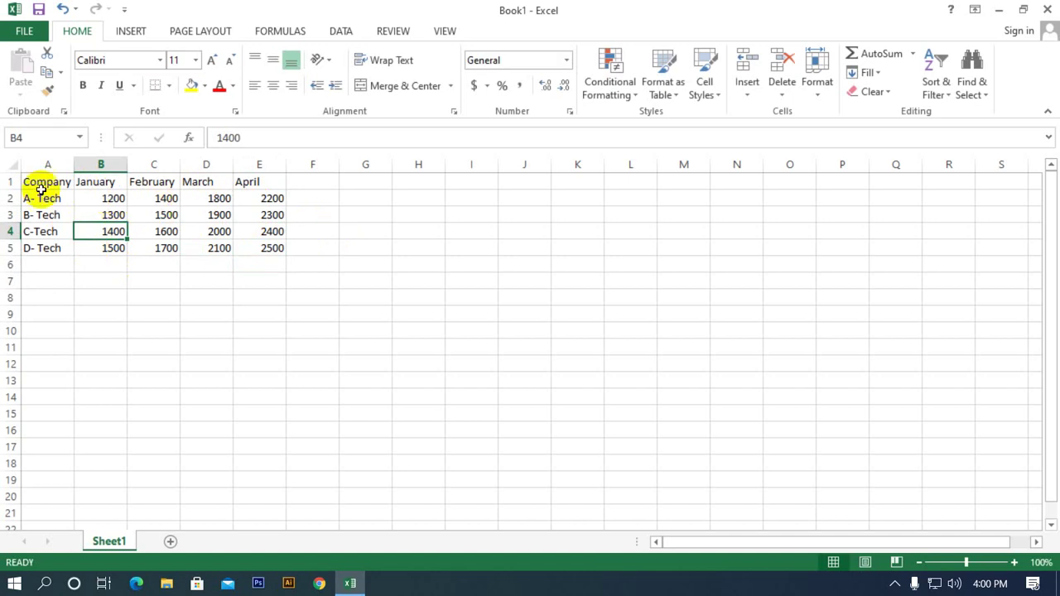
# Enter =SUM(B2:B5) in B6 so January's total shows 5400
pyautogui.click(101, 262)
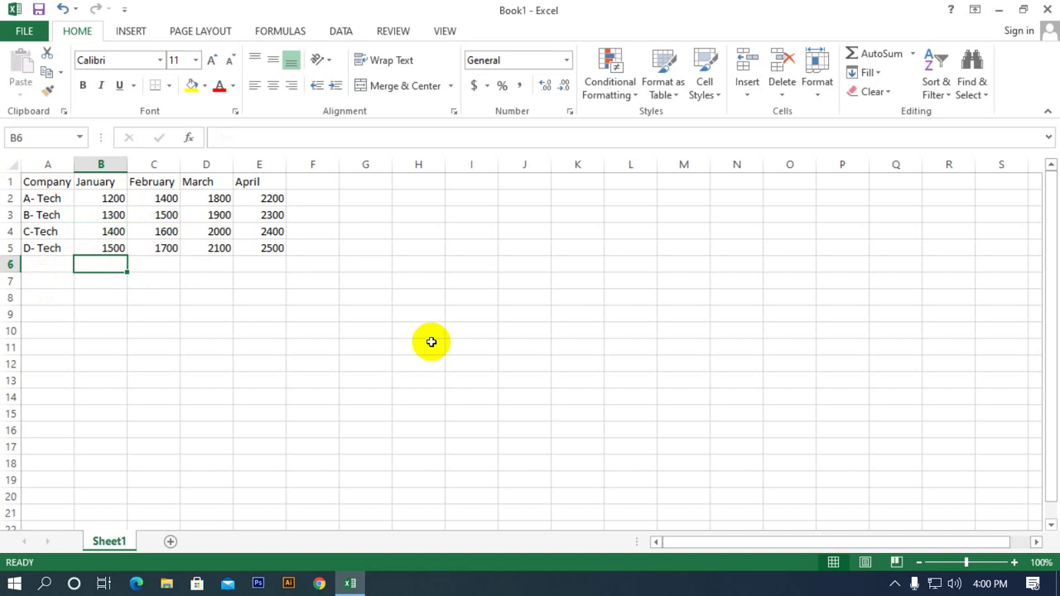
pyautogui.write('++')
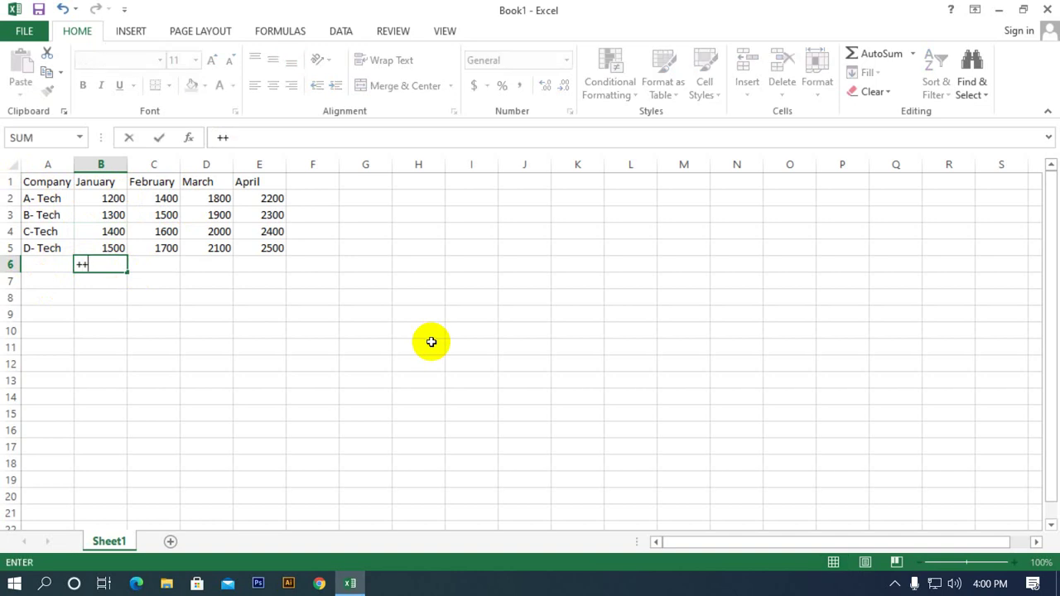
pyautogui.press('Escape')
pyautogui.write('=')
pyautogui.write('Su')
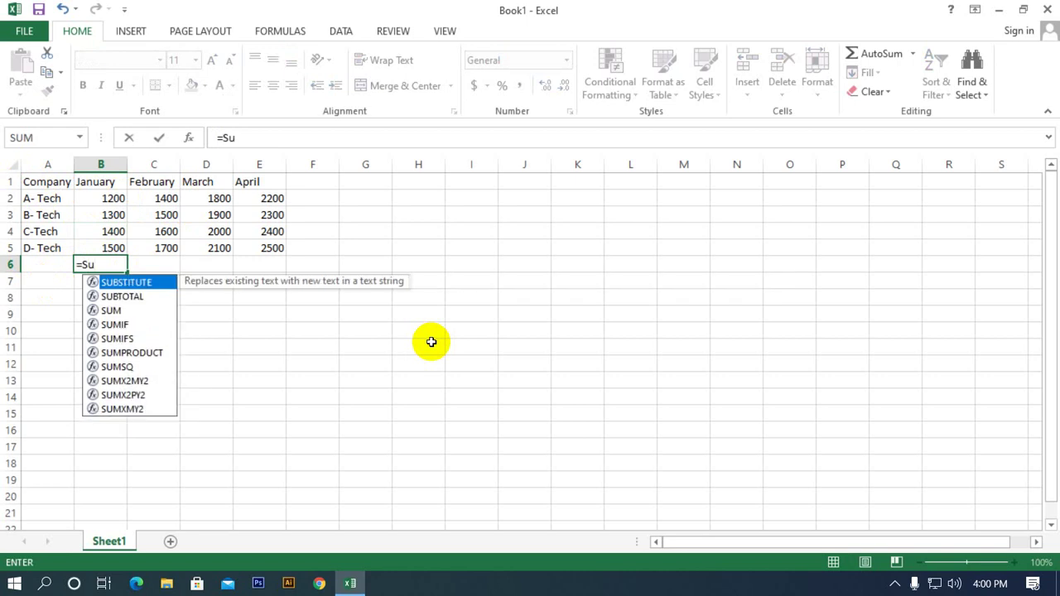
pyautogui.write('m()')
pyautogui.press('Return')
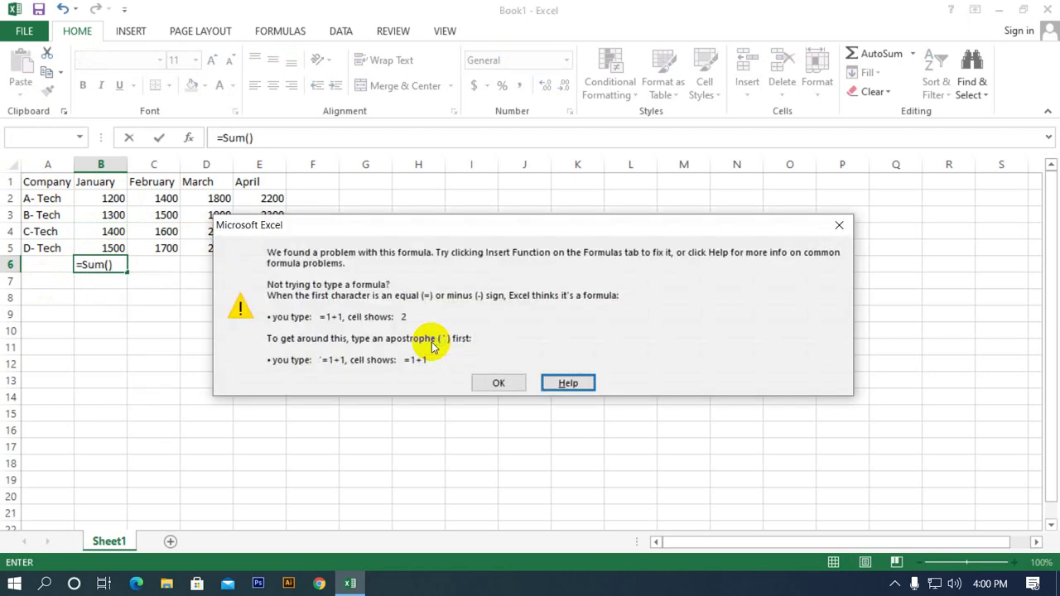
pyautogui.click(499, 383)
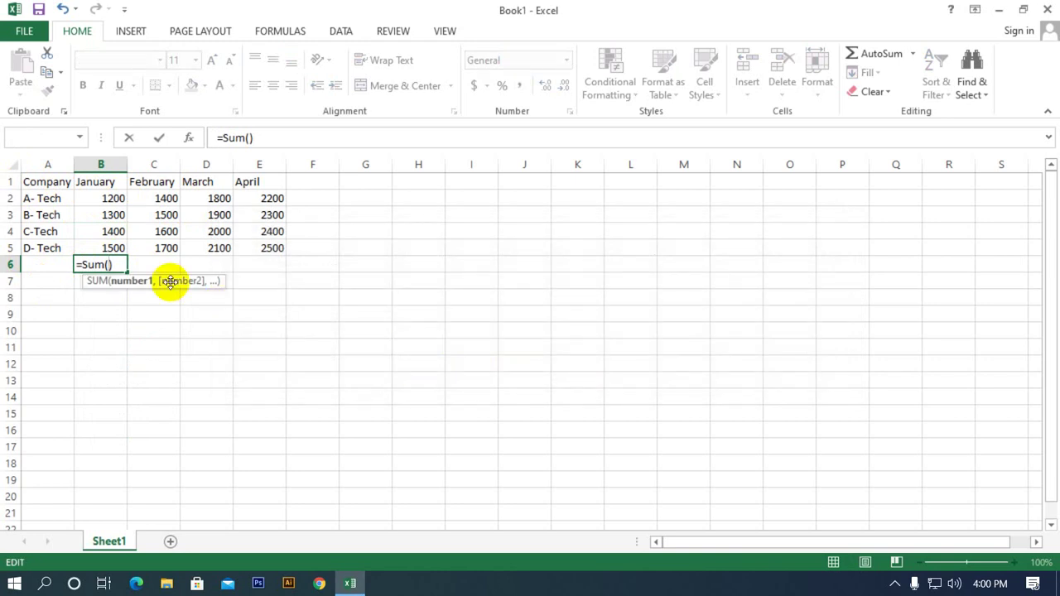
pyautogui.moveTo(111, 196); pyautogui.dragTo(111, 244)
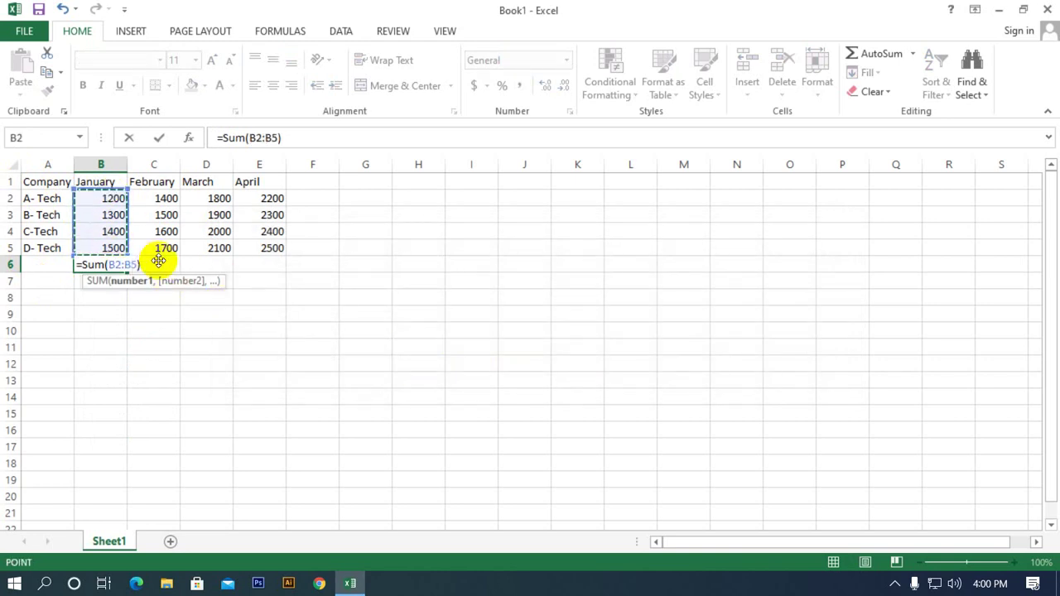
pyautogui.press('Return')
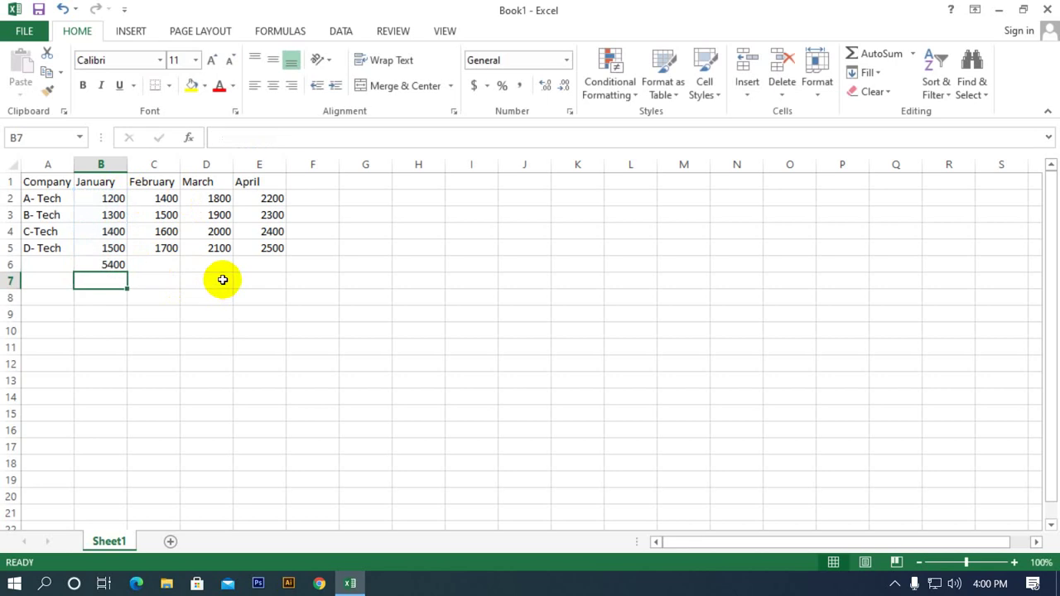
# Type the labels Total, Max, Min, Avg and Count into A6:A10, closing the stray Help window
pyautogui.click(51, 265)
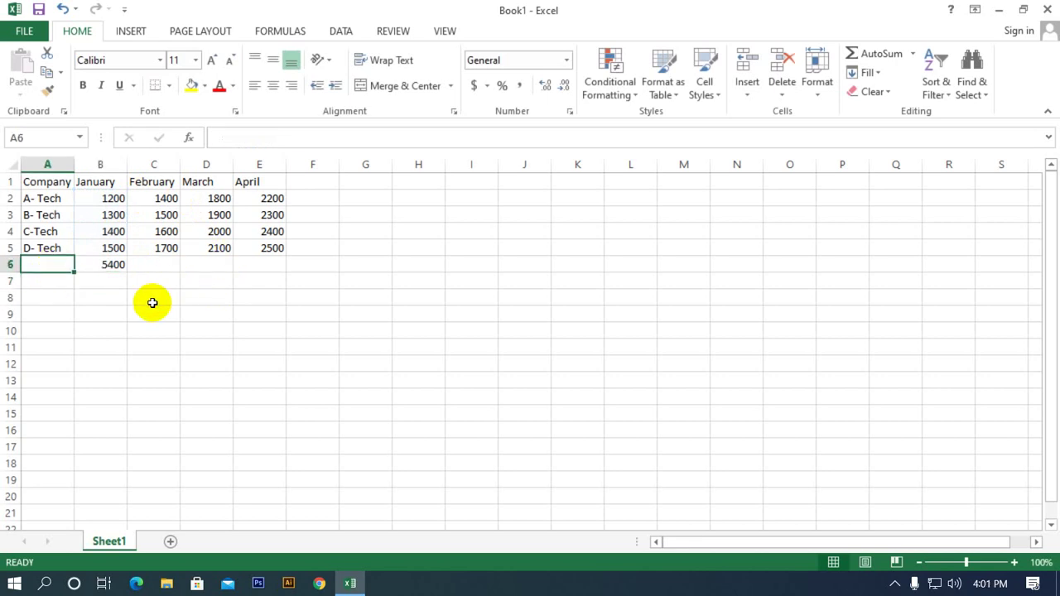
pyautogui.write('Total')
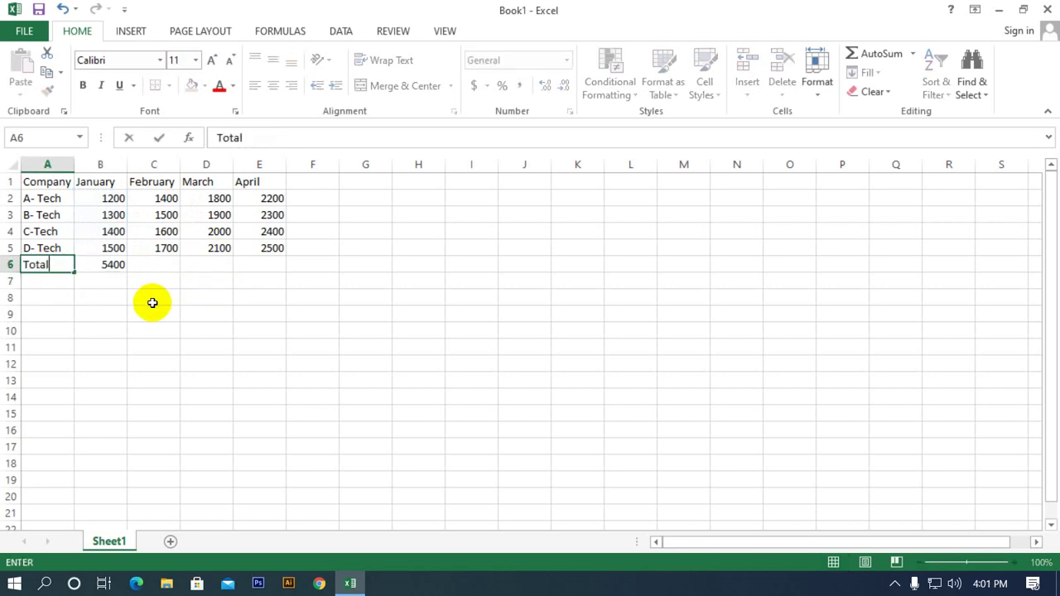
pyautogui.press('F1')
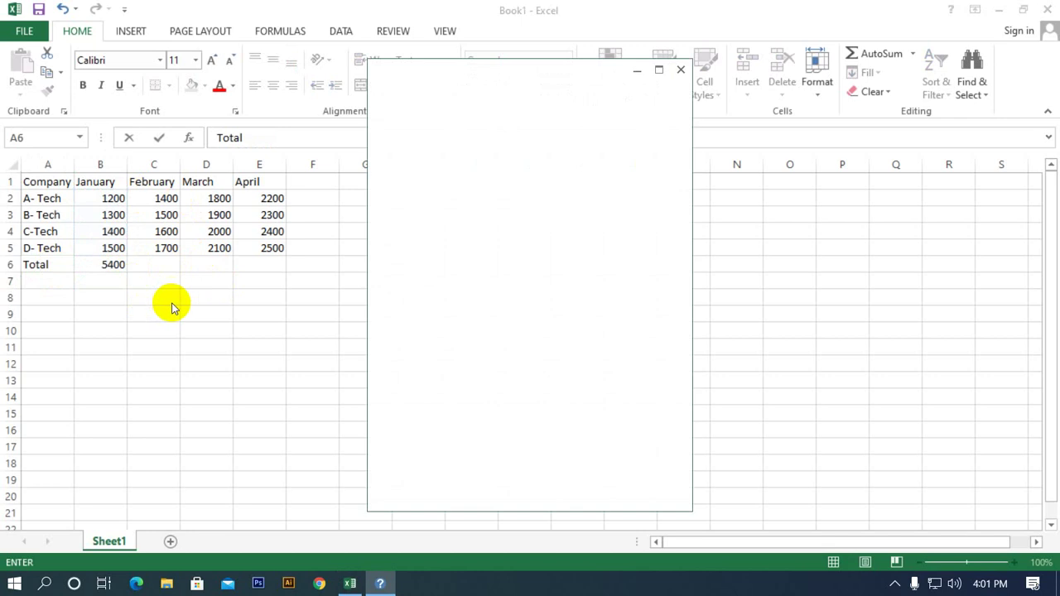
pyautogui.click(678, 71)
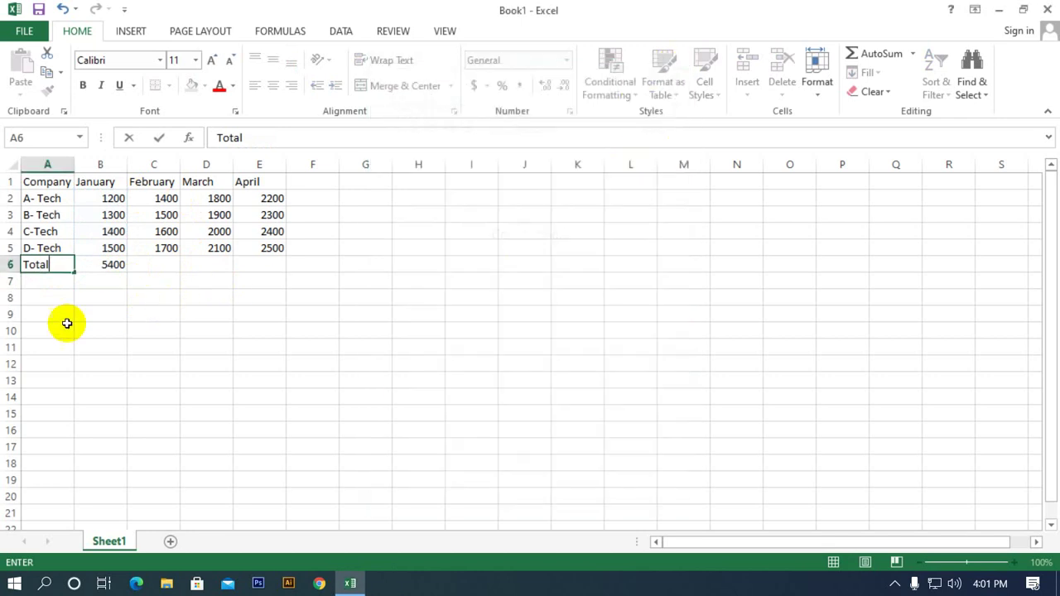
pyautogui.click(45, 284)
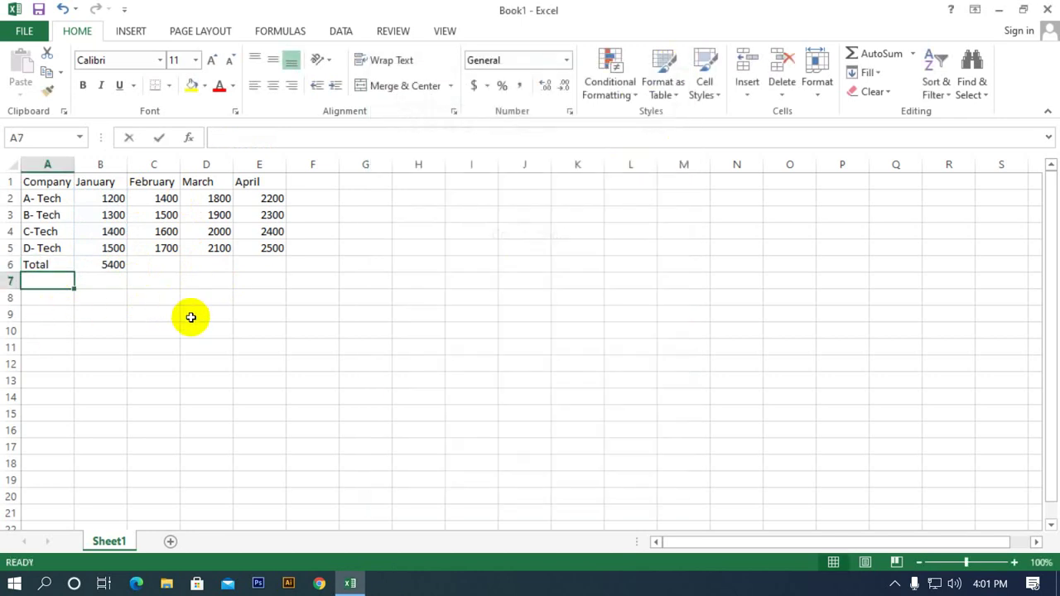
pyautogui.write('Max')
pyautogui.press('Return')
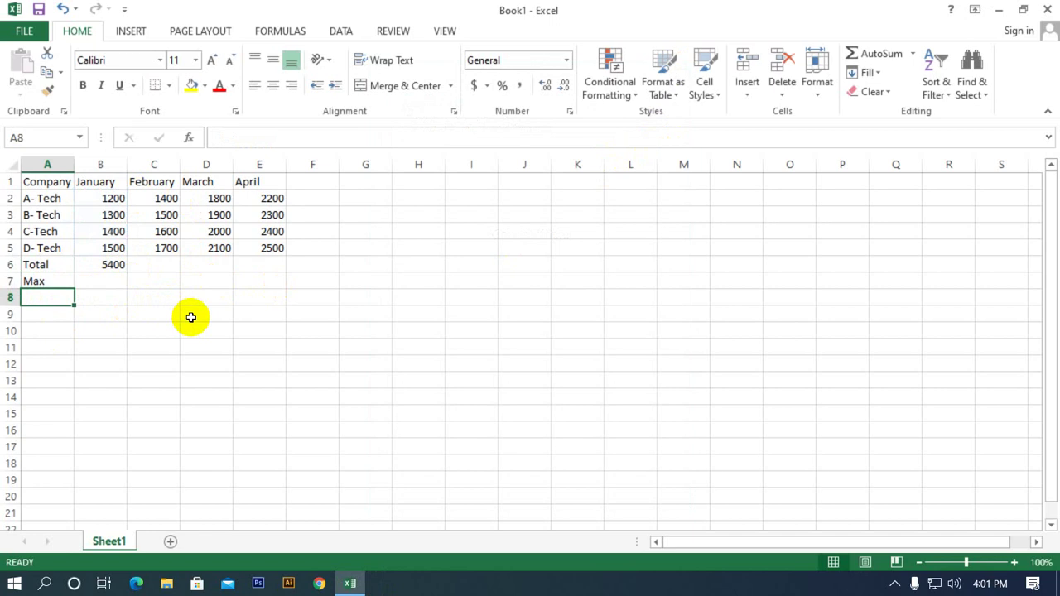
pyautogui.write('Min')
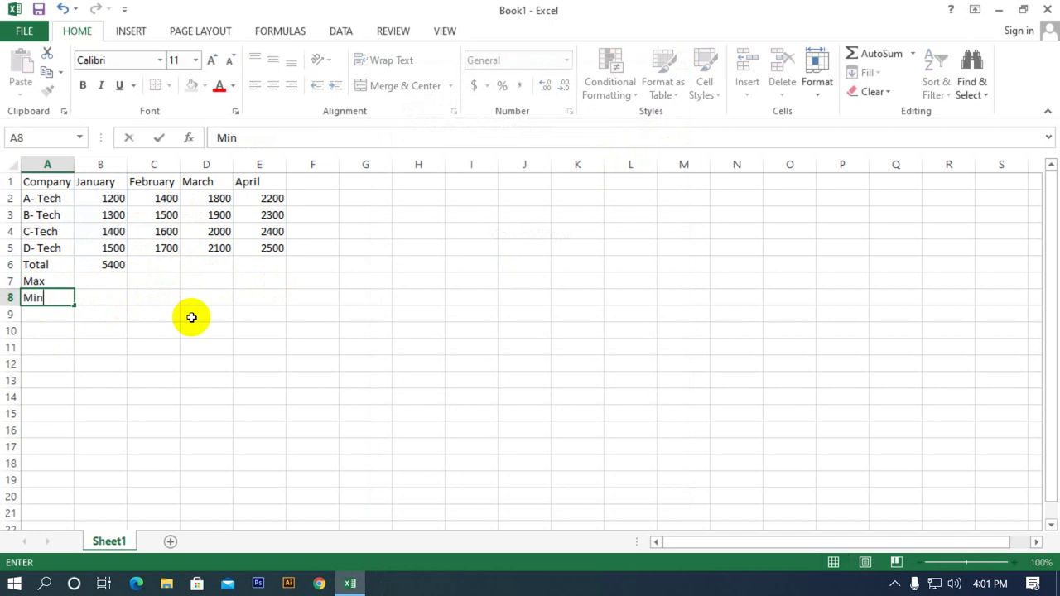
pyautogui.press('Return')
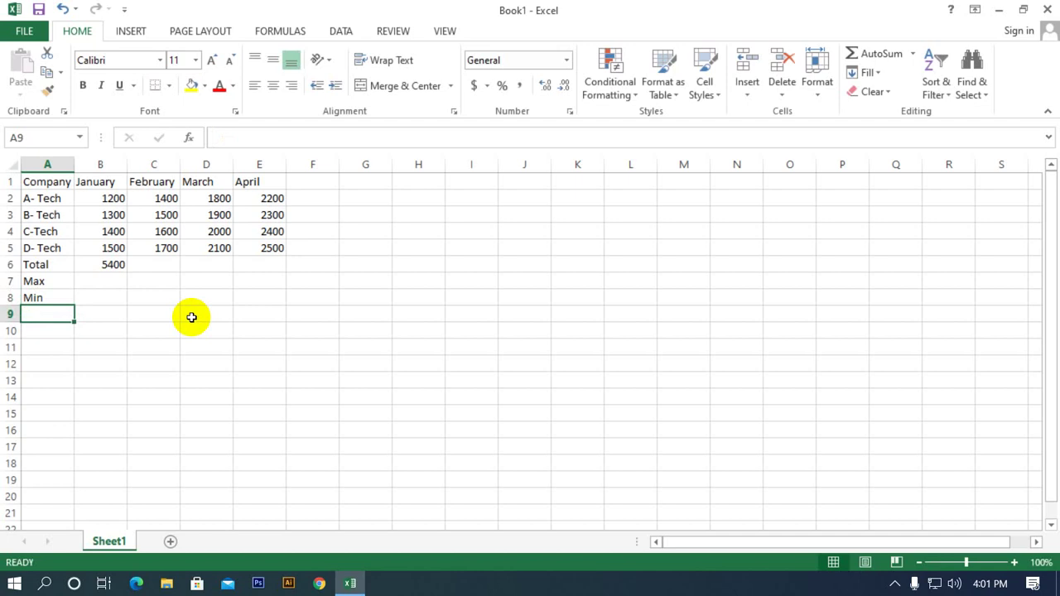
pyautogui.write('Avg')
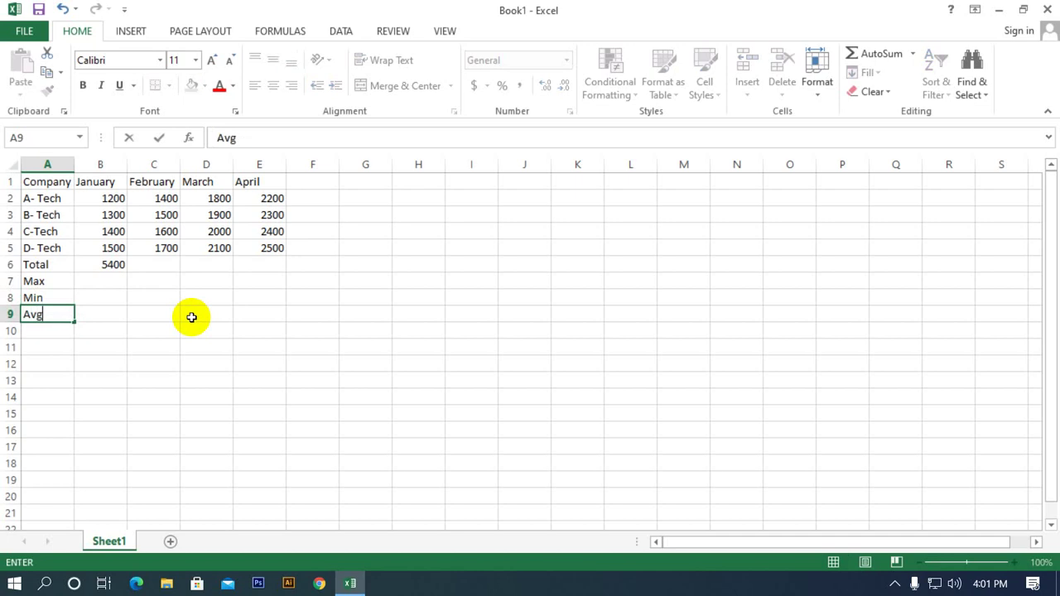
pyautogui.press('Return')
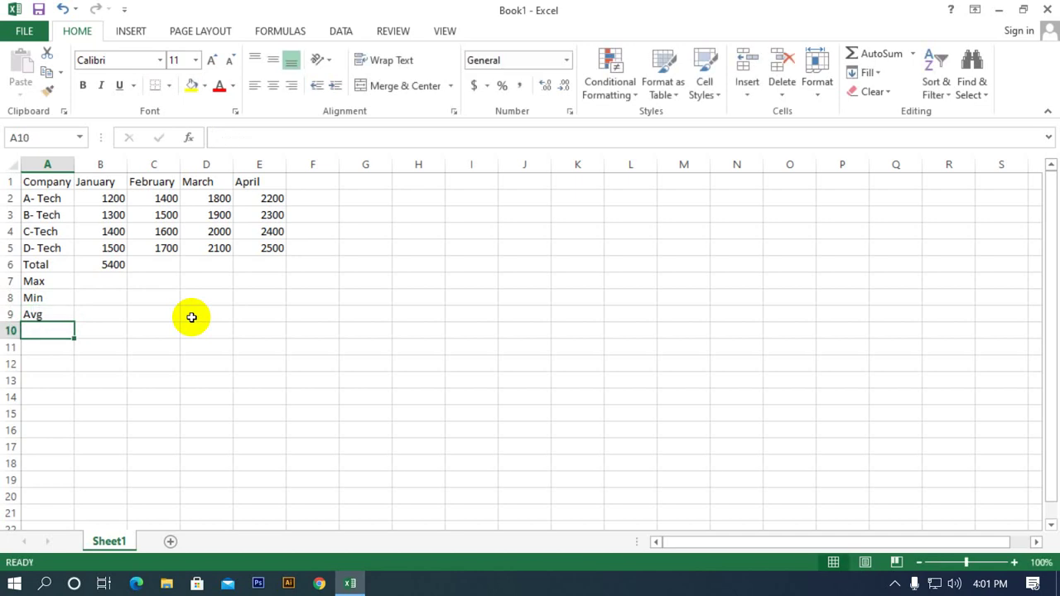
pyautogui.write('Count')
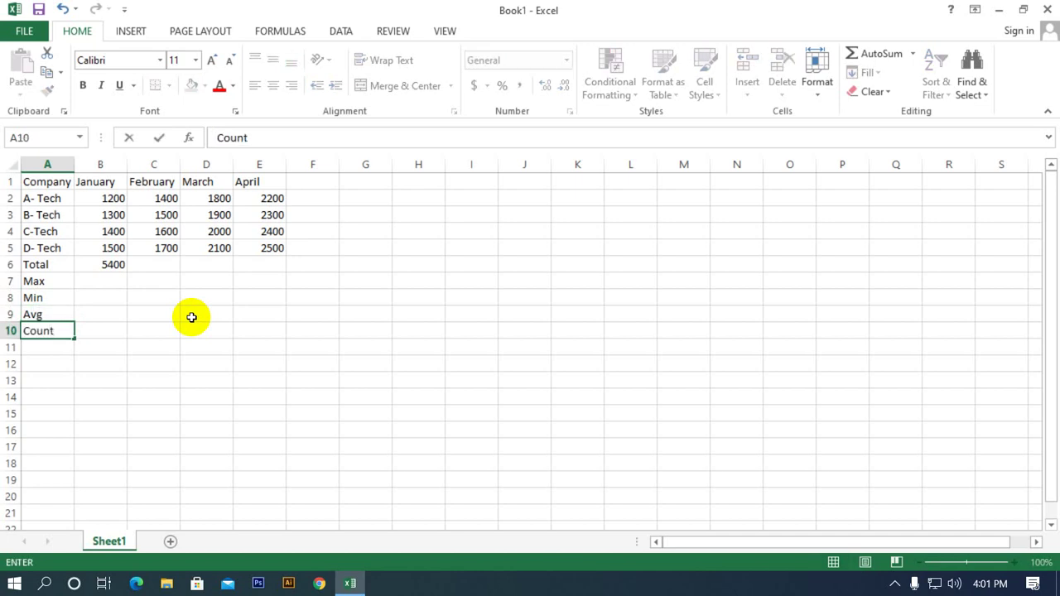
pyautogui.click(109, 281)
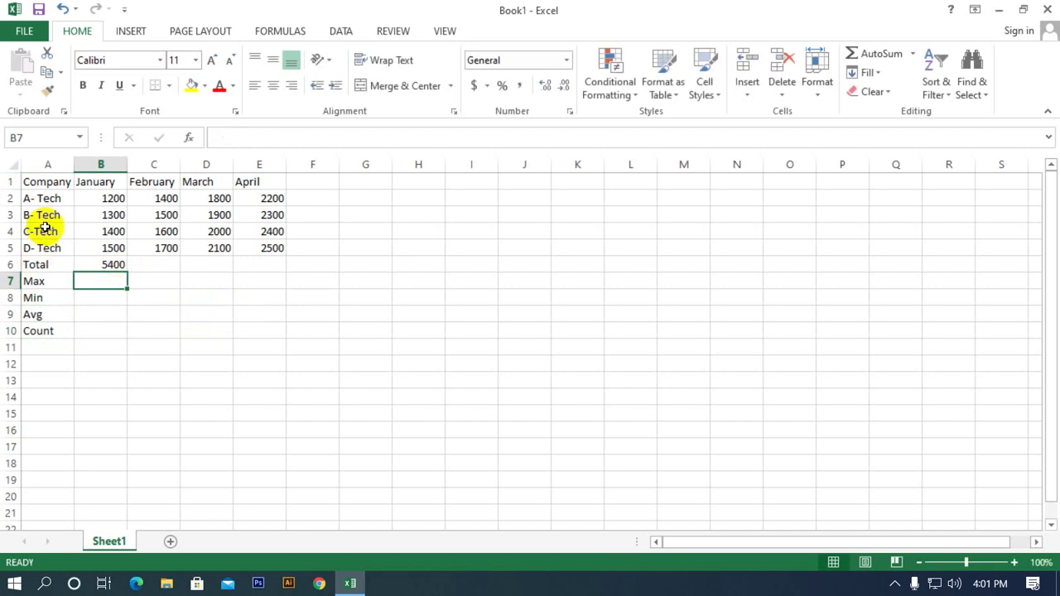
# Zoom the sheet to about 184% and select the header row A1:E1
pyautogui.moveTo(34, 198); pyautogui.dragTo(280, 253)
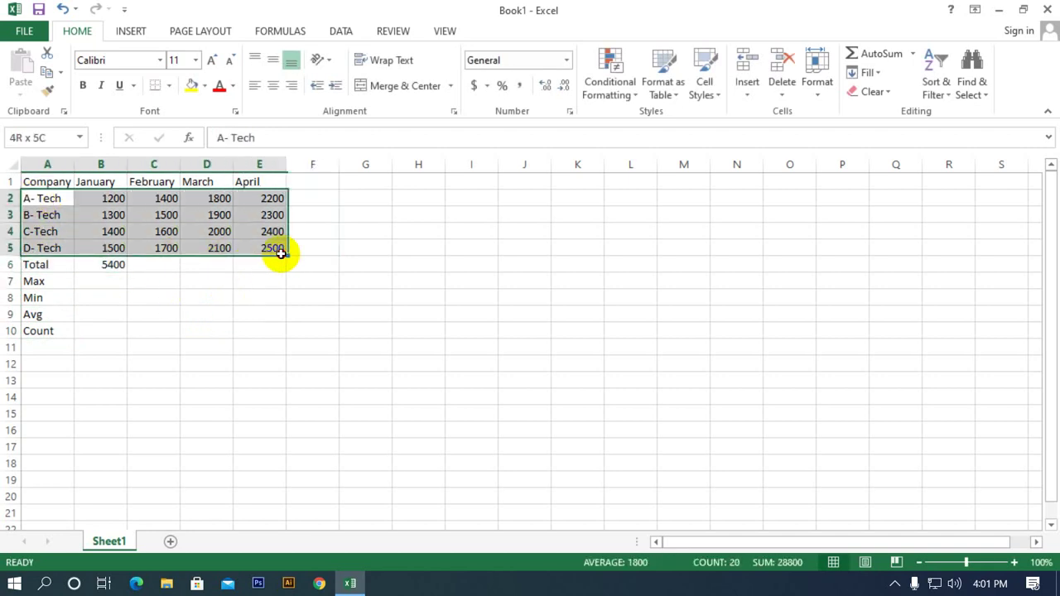
pyautogui.moveTo(975, 562); pyautogui.dragTo(978, 563)
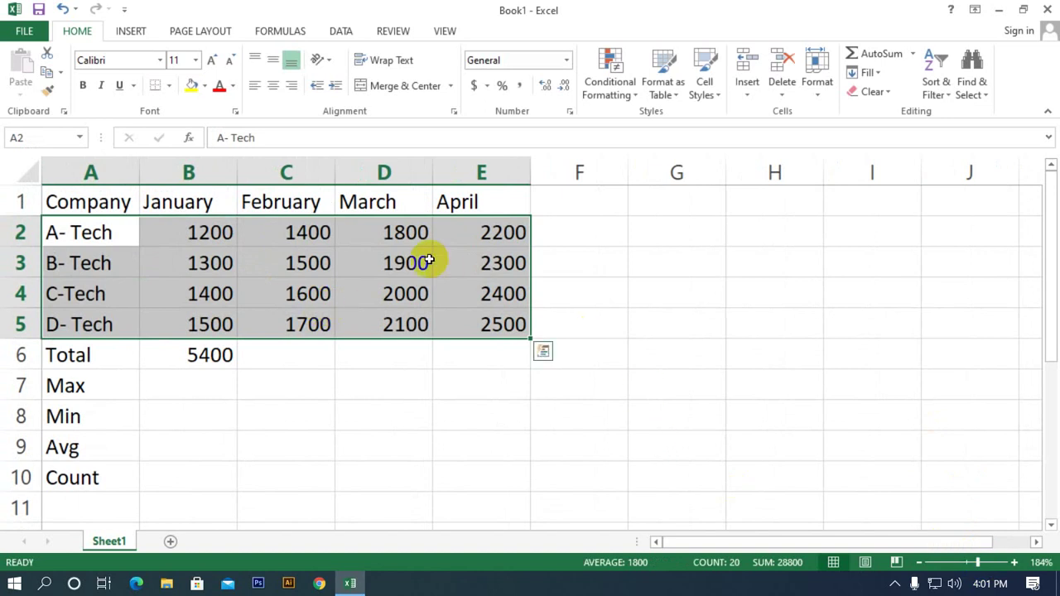
pyautogui.moveTo(83, 205); pyautogui.dragTo(474, 213)
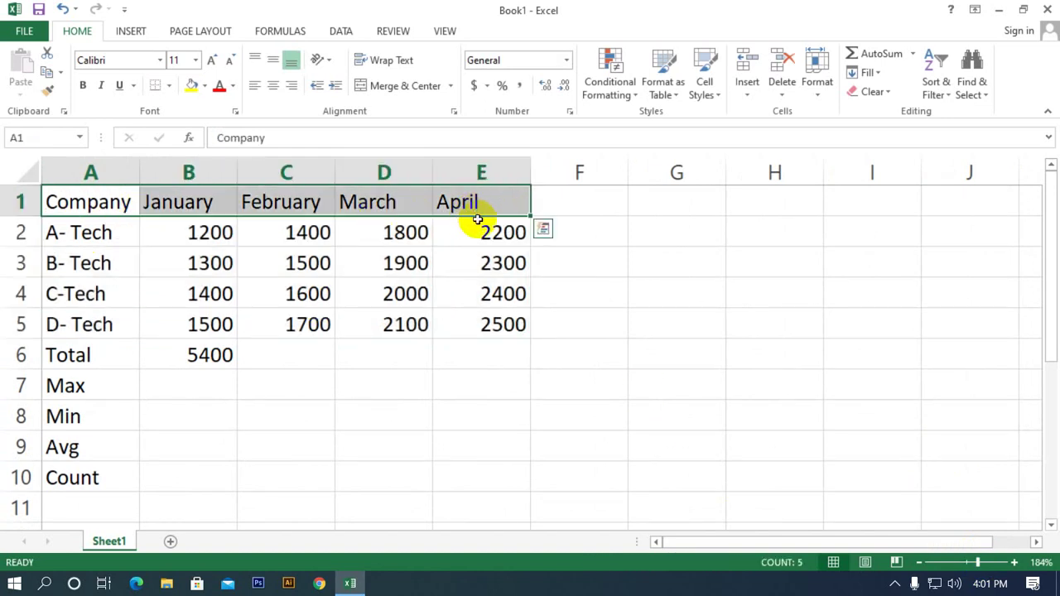
pyautogui.click(459, 324)
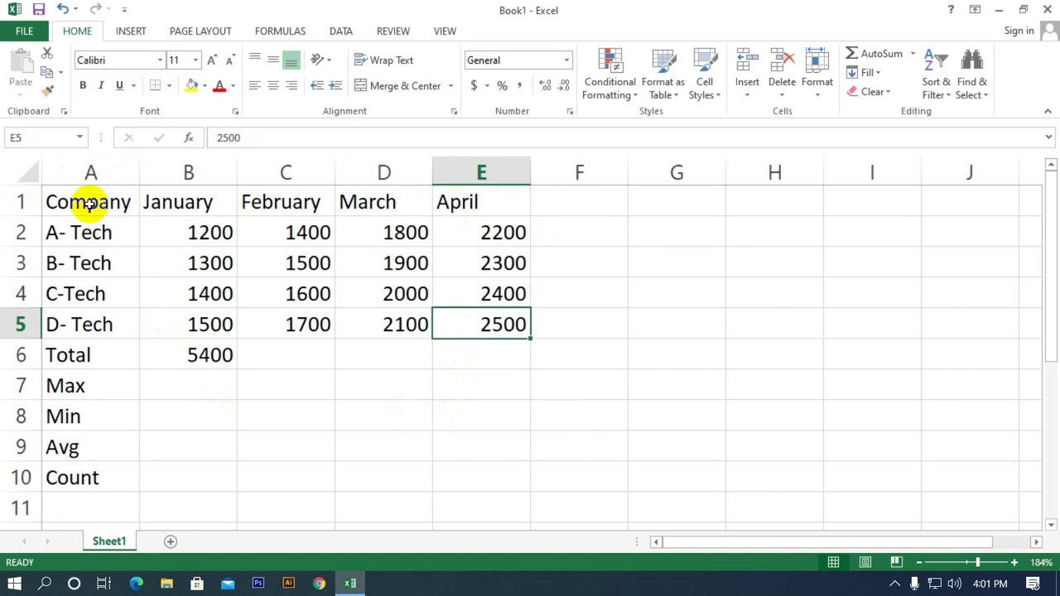
pyautogui.moveTo(89, 202)
pyautogui.mouseDown()
pyautogui.moveTo(381, 447)
pyautogui.moveTo(507, 476)
pyautogui.mouseUp()
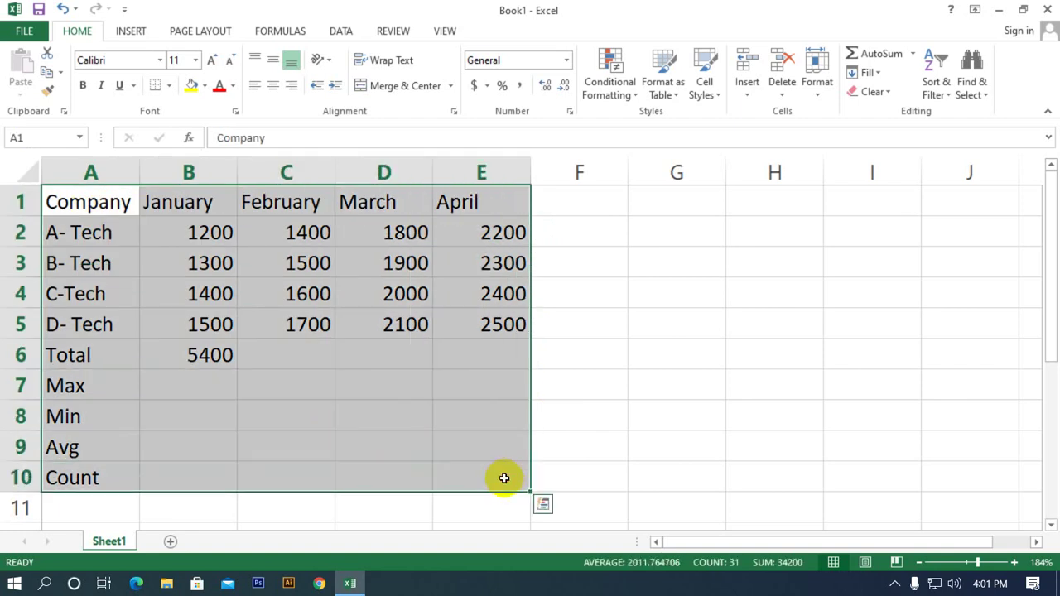
pyautogui.click(285, 296)
pyautogui.moveTo(83, 202); pyautogui.dragTo(480, 207)
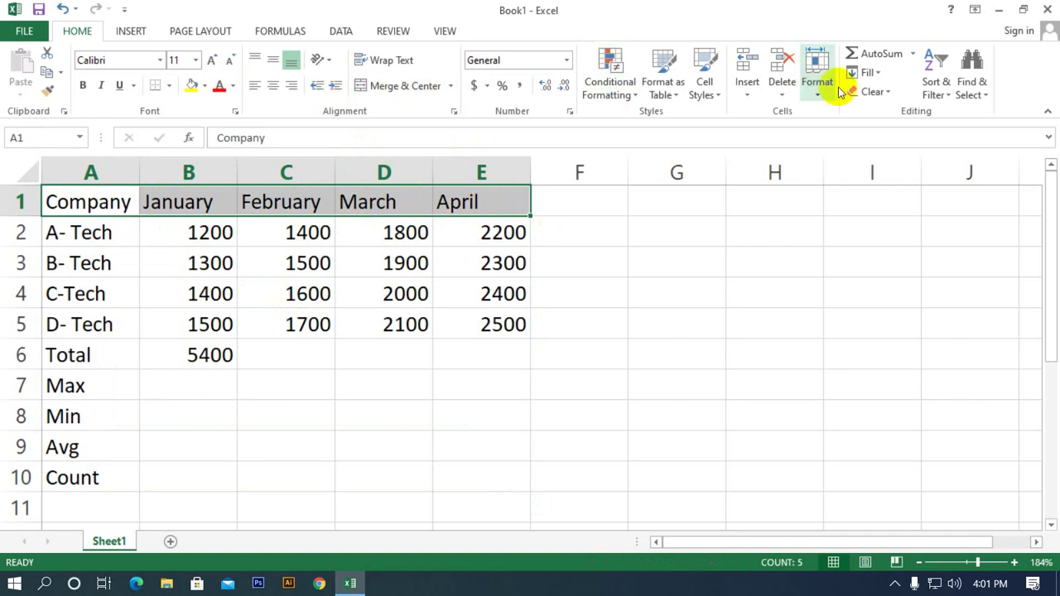
# Put a thick box border around the header row A1:E1 and the data rows A2:E5
pyautogui.click(128, 34)
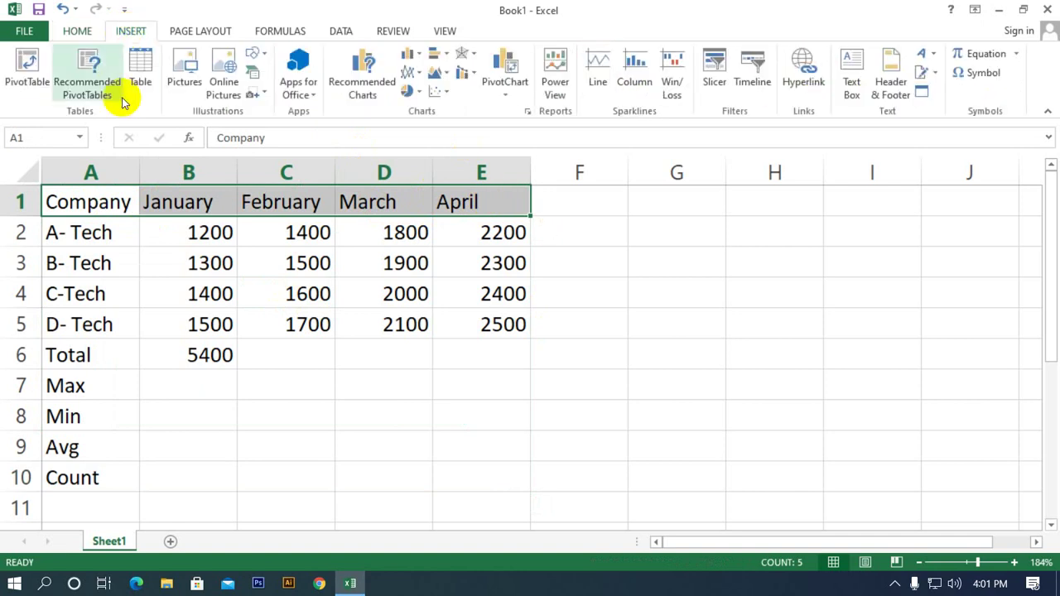
pyautogui.click(77, 30)
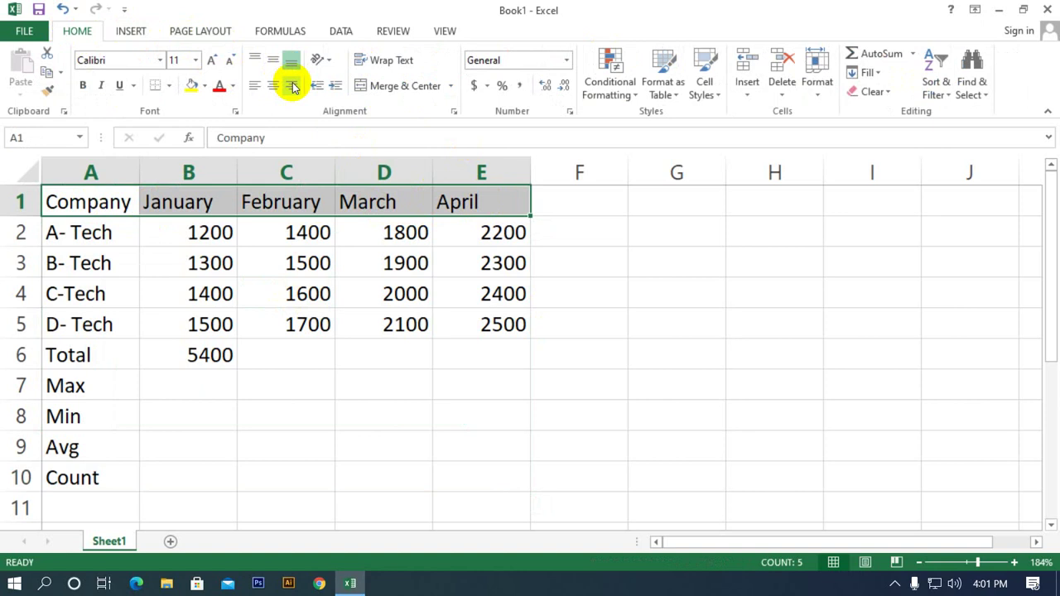
pyautogui.click(170, 86)
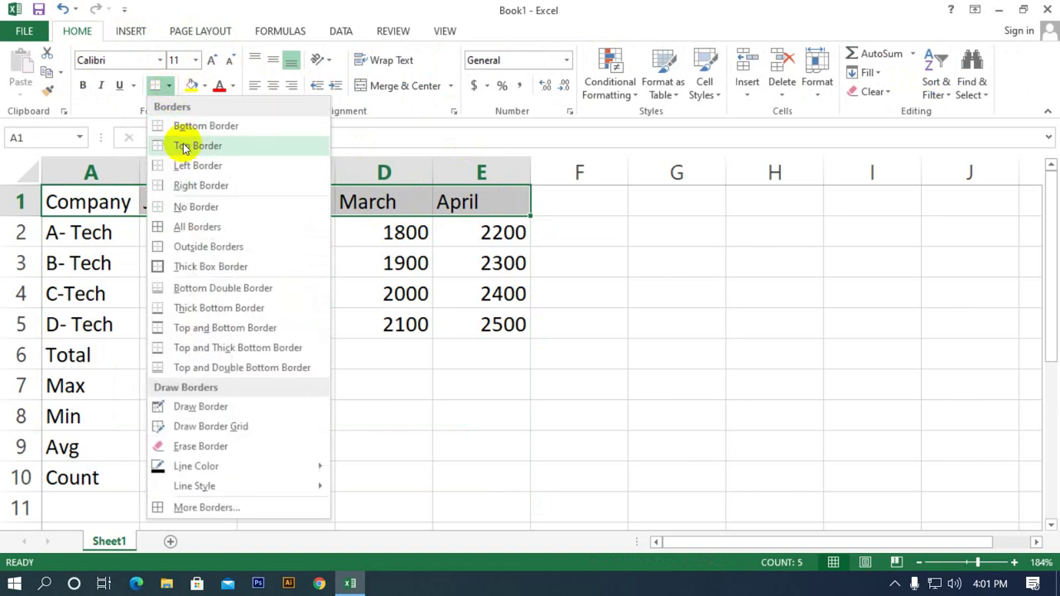
pyautogui.click(196, 266)
pyautogui.moveTo(111, 232); pyautogui.dragTo(505, 326)
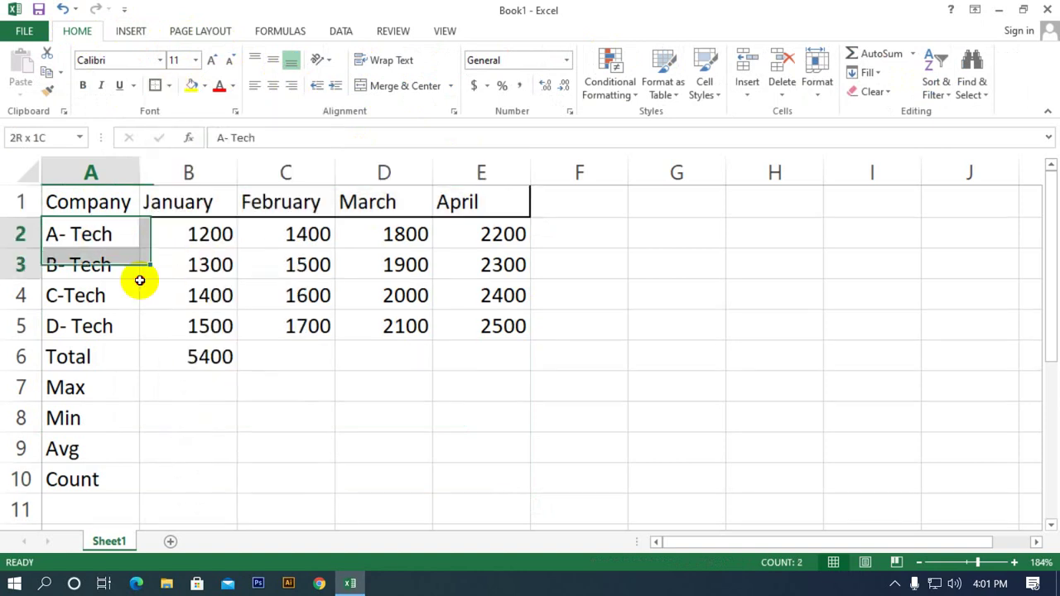
pyautogui.click(154, 85)
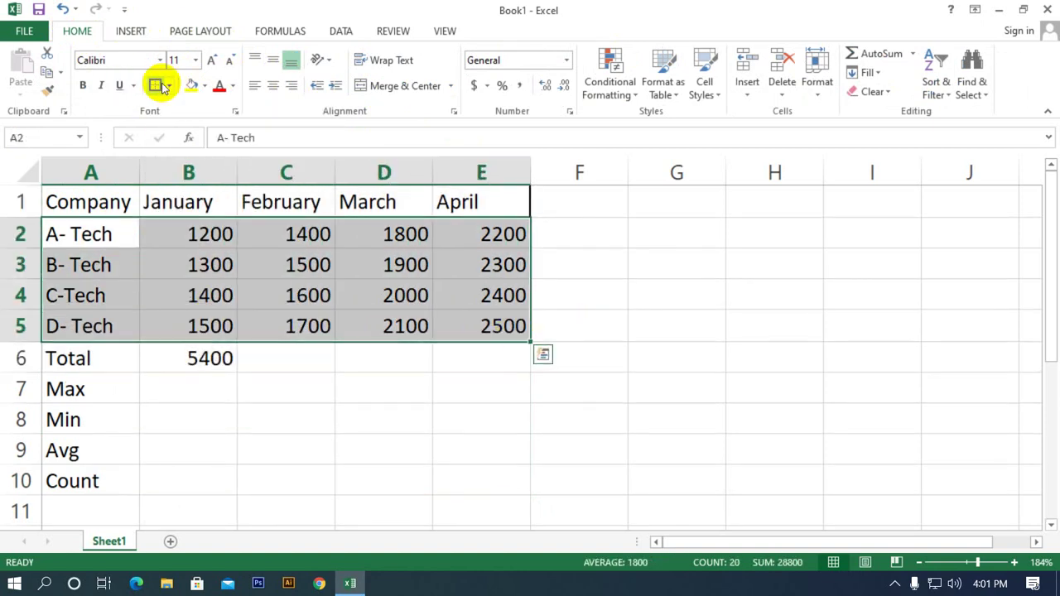
# Apply Outside Borders separately to rows 6 through 10 (Total, Max, Min, Avg, Count) across A–E
pyautogui.moveTo(72, 357); pyautogui.dragTo(508, 369)
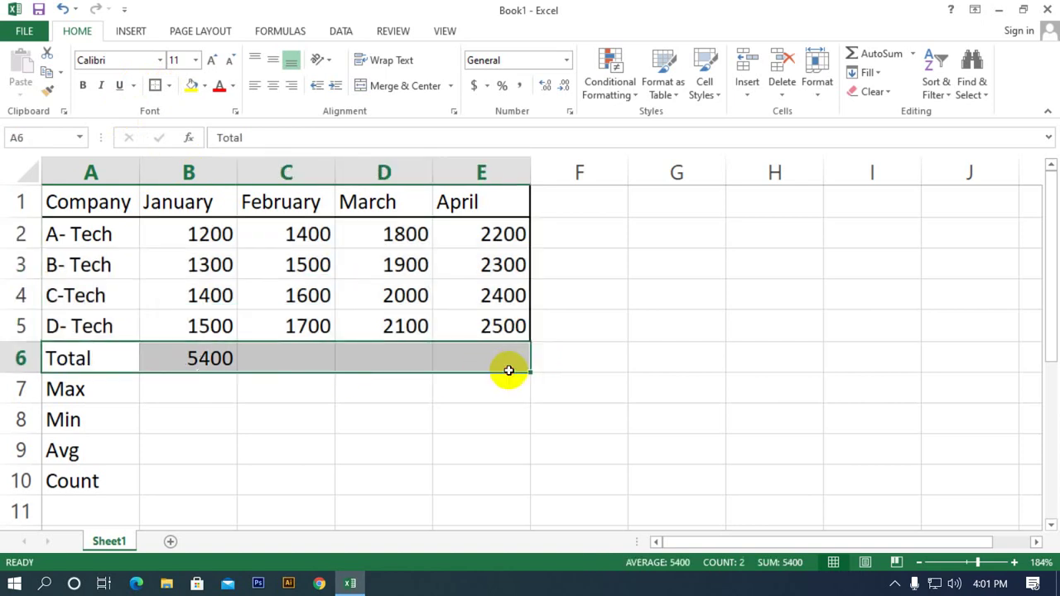
pyautogui.click(155, 85)
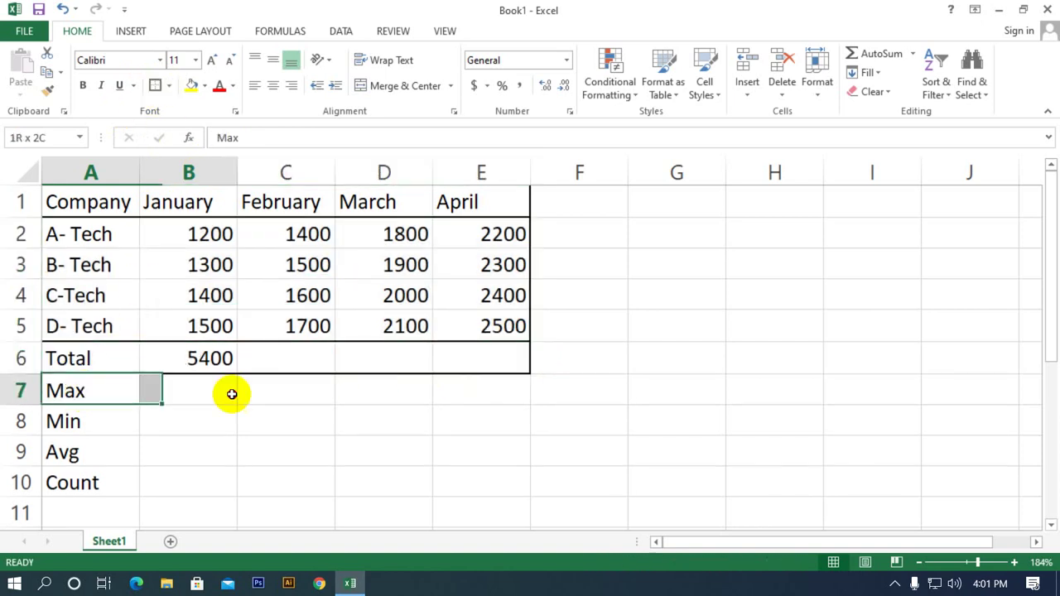
pyautogui.moveTo(84, 390); pyautogui.dragTo(494, 400)
pyautogui.click(154, 86)
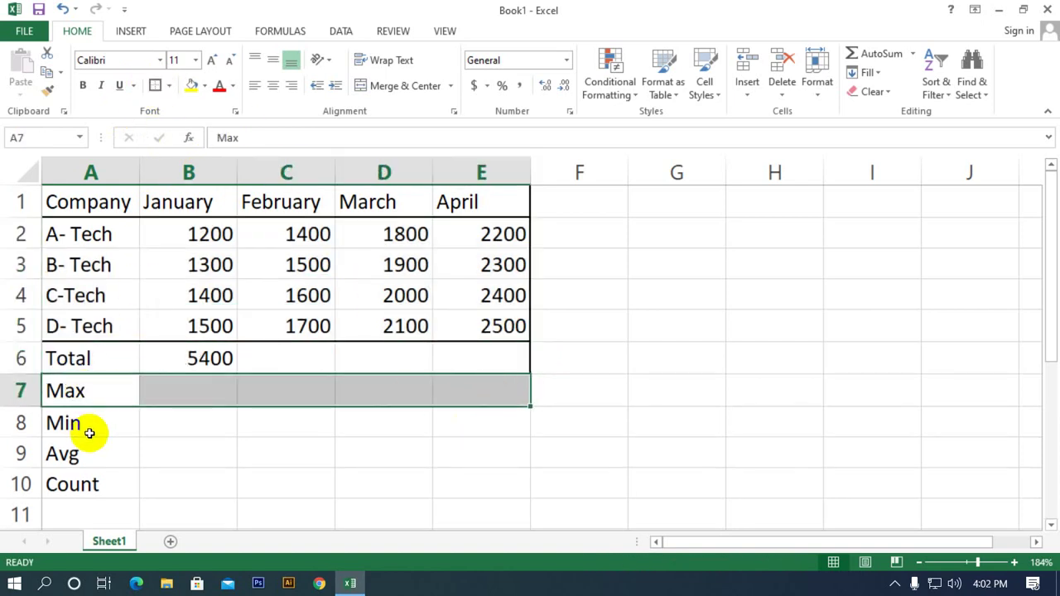
pyautogui.moveTo(83, 424); pyautogui.dragTo(442, 418)
pyautogui.click(154, 85)
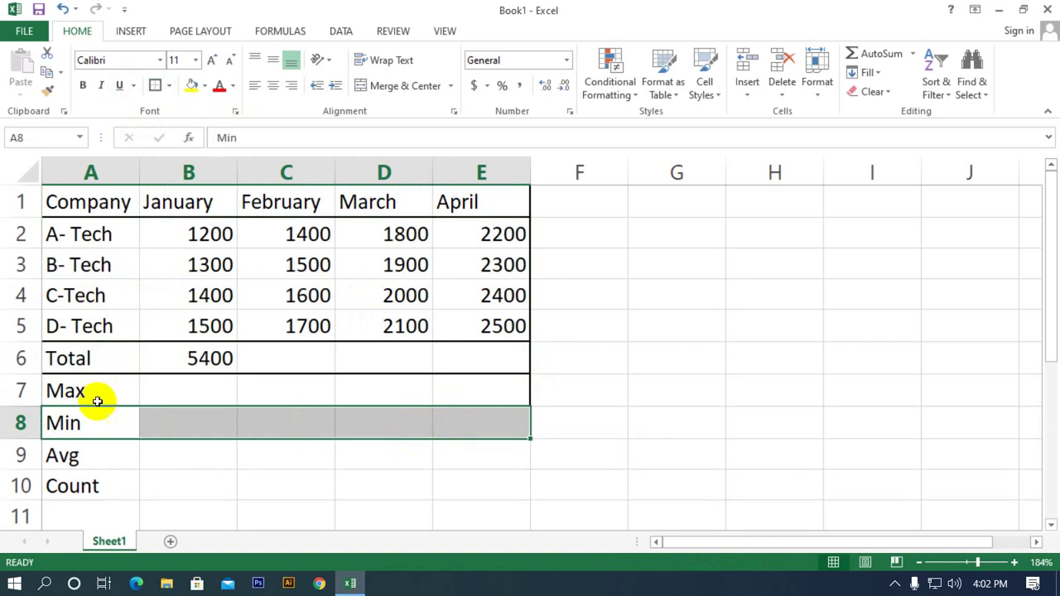
pyautogui.moveTo(83, 454); pyautogui.dragTo(489, 466)
pyautogui.click(154, 85)
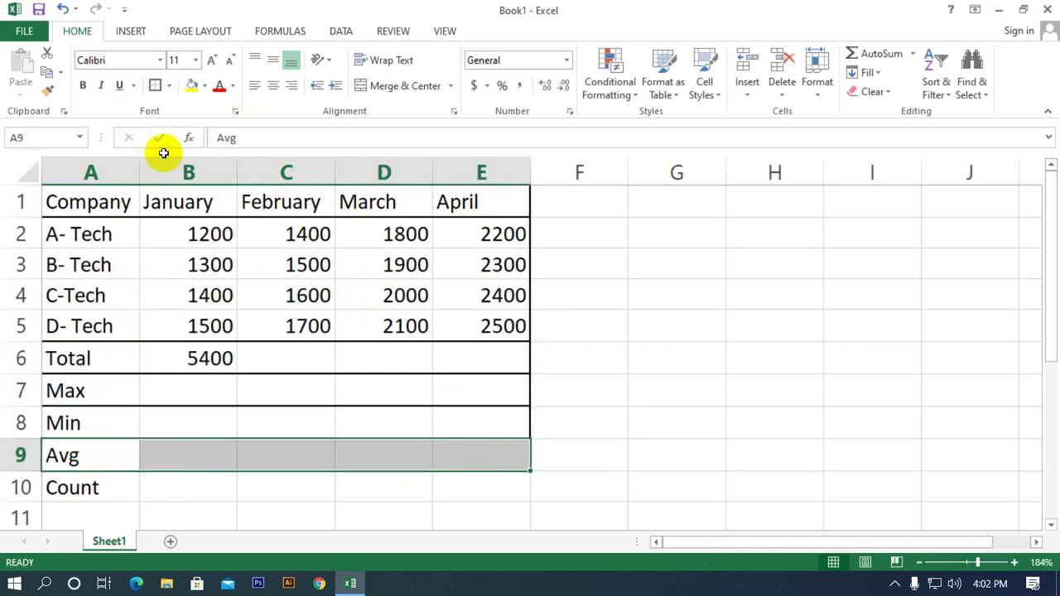
pyautogui.moveTo(86, 488); pyautogui.dragTo(481, 492)
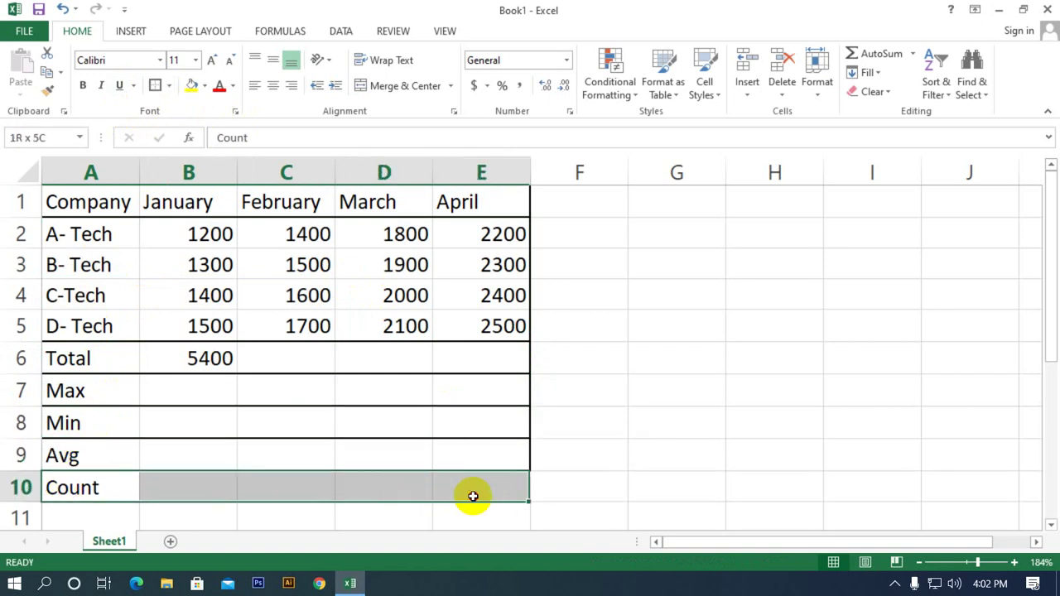
pyautogui.click(154, 85)
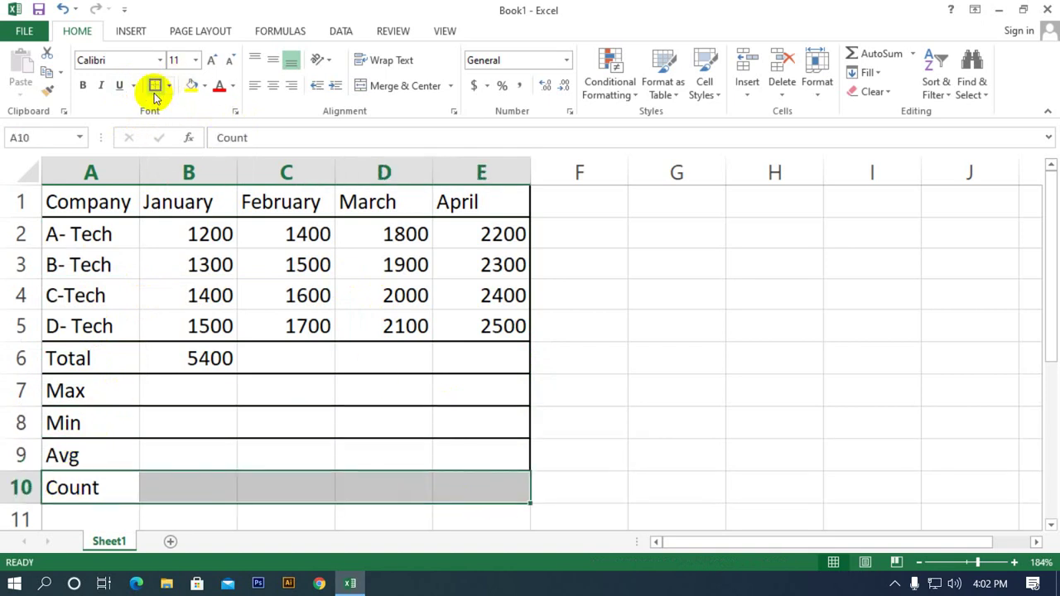
pyautogui.click(171, 402)
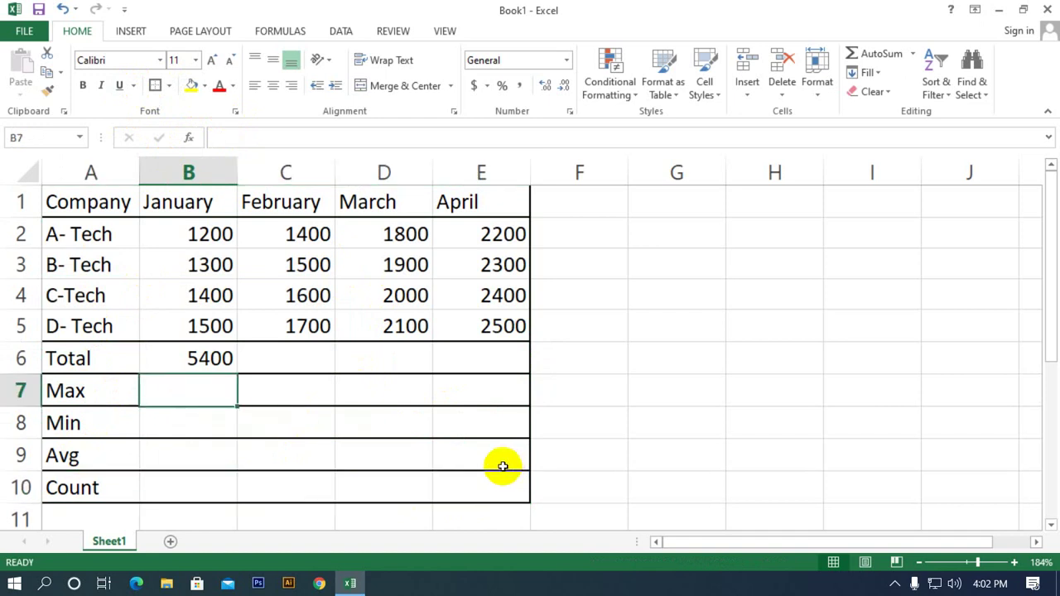
pyautogui.click(650, 366)
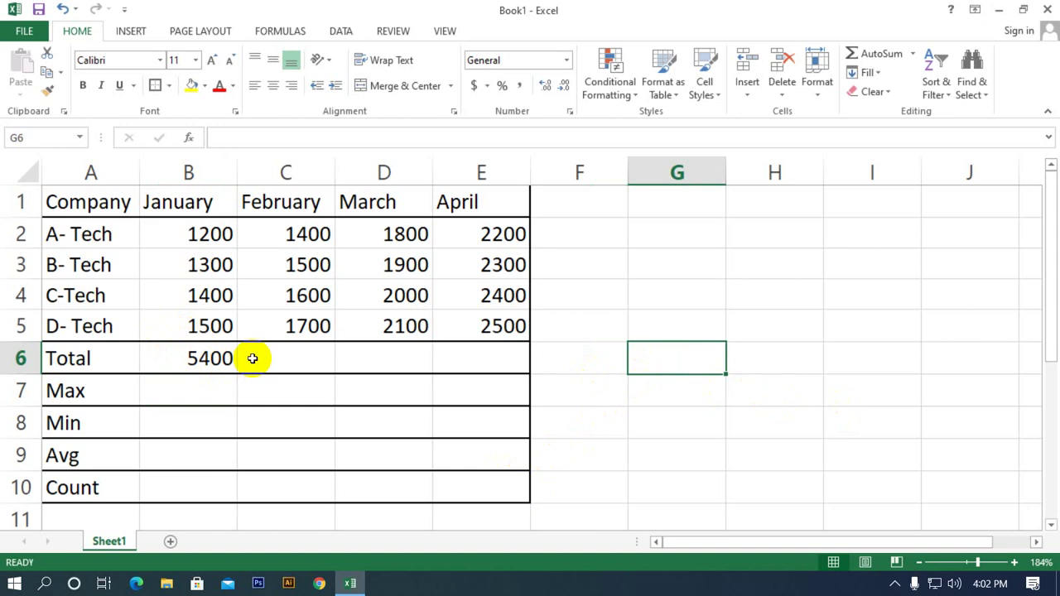
# Enter =MAX(B2:B5) in B7 so it shows 1500
pyautogui.click(220, 389)
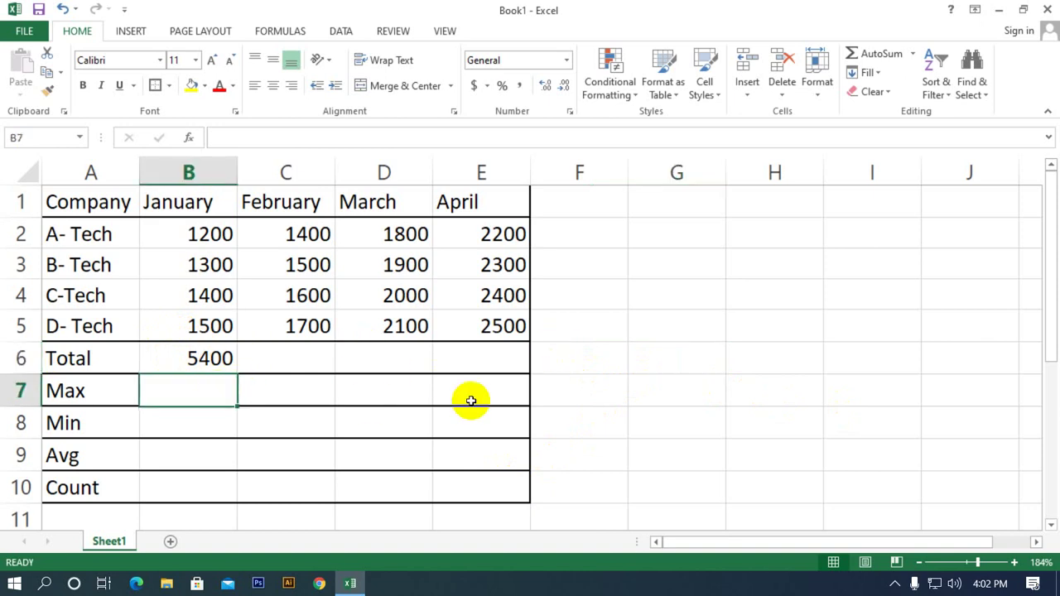
pyautogui.write('=max()')
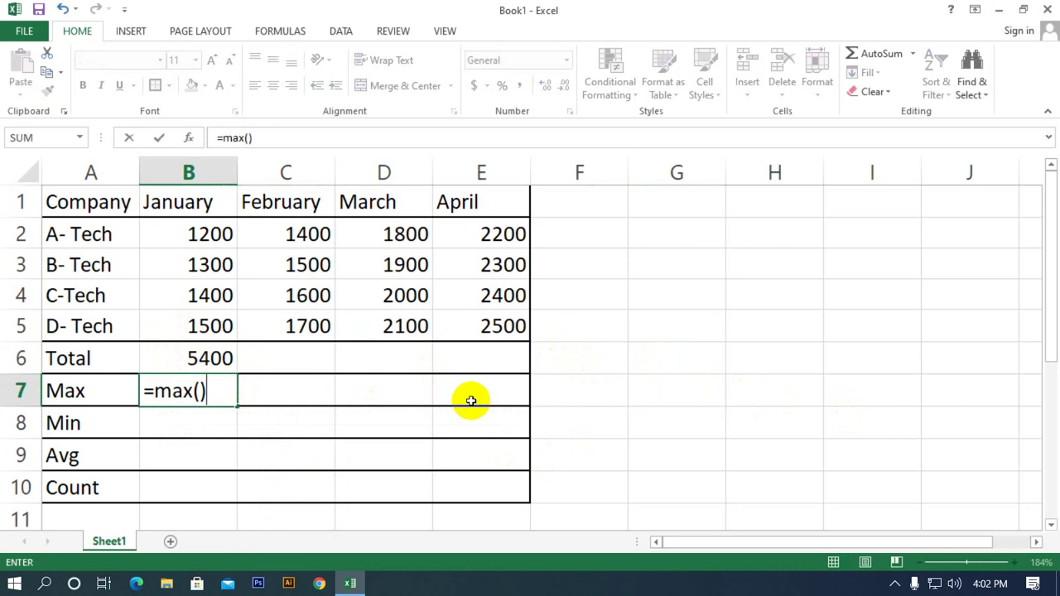
pyautogui.press('Return')
pyautogui.press('Return')
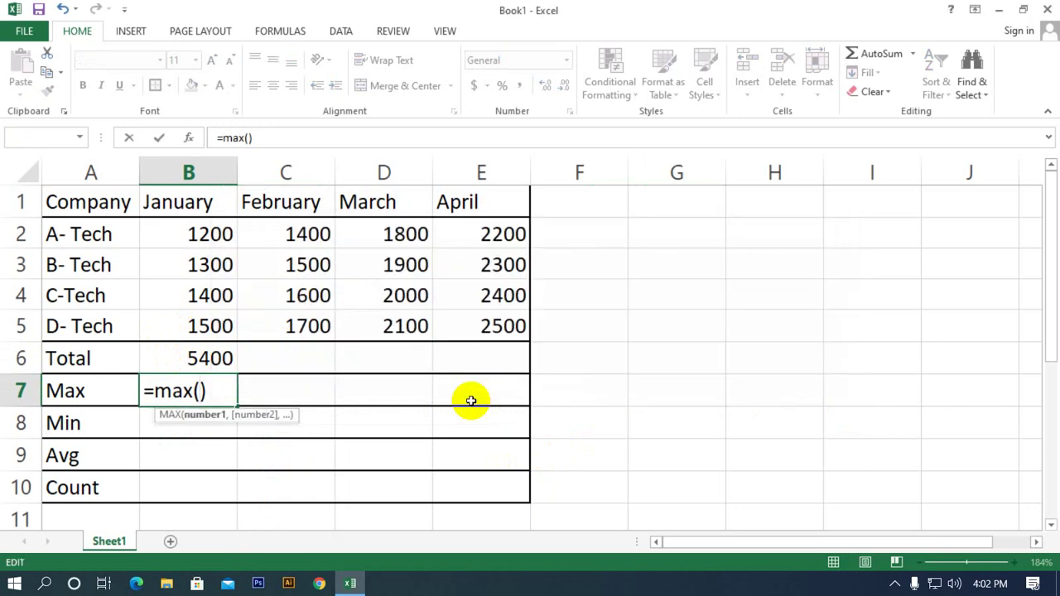
pyautogui.moveTo(215, 233); pyautogui.dragTo(228, 324)
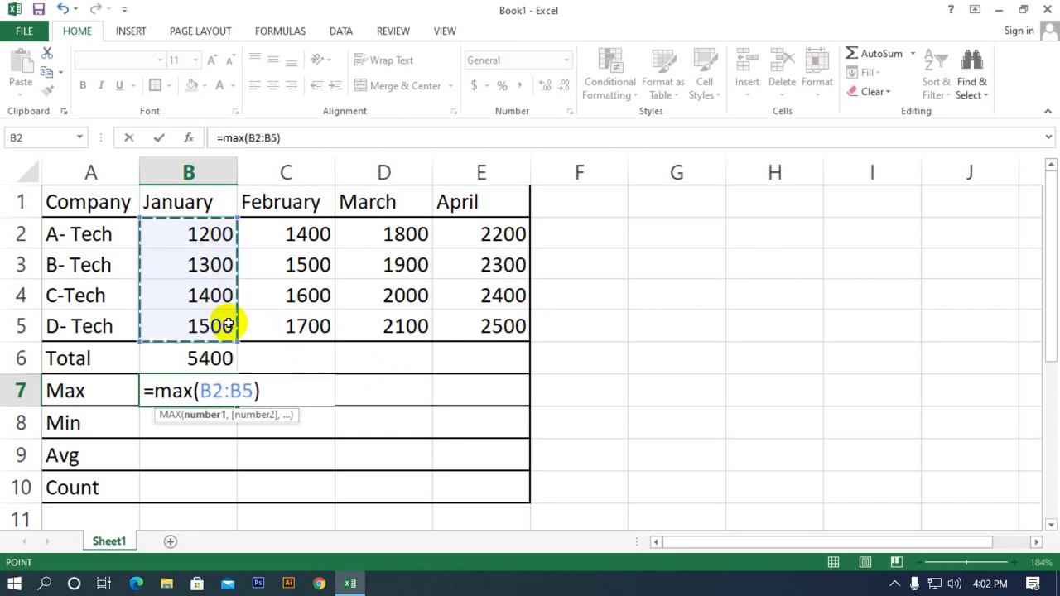
pyautogui.press('Return')
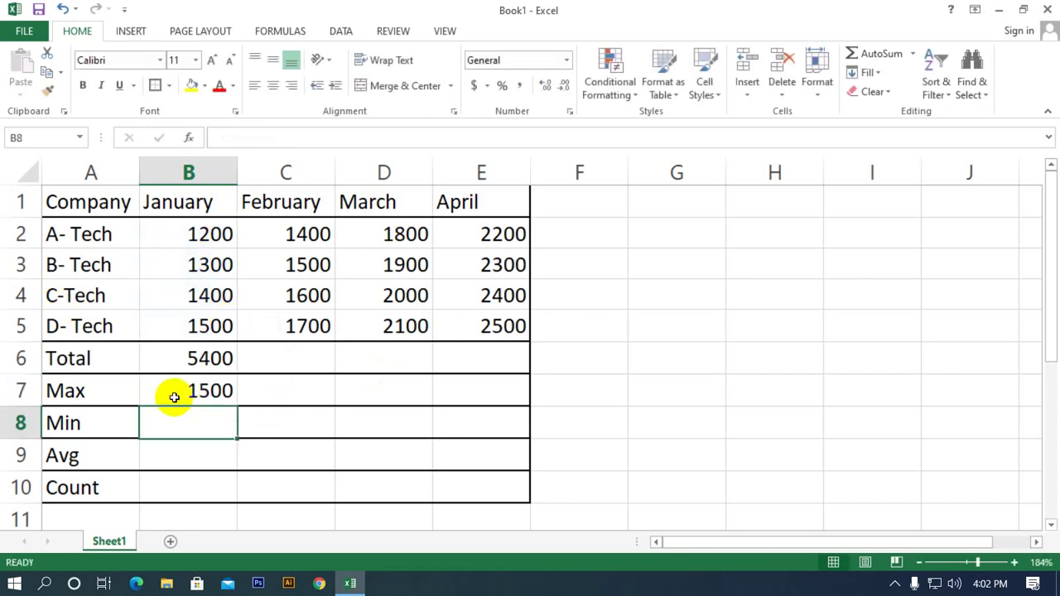
pyautogui.click(174, 394)
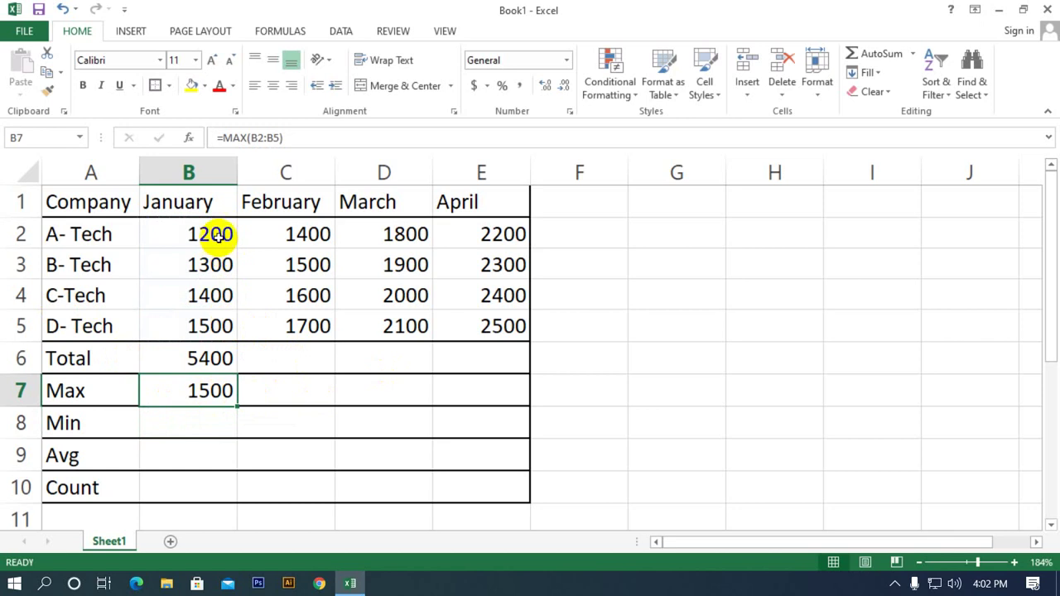
pyautogui.moveTo(213, 234); pyautogui.dragTo(218, 323)
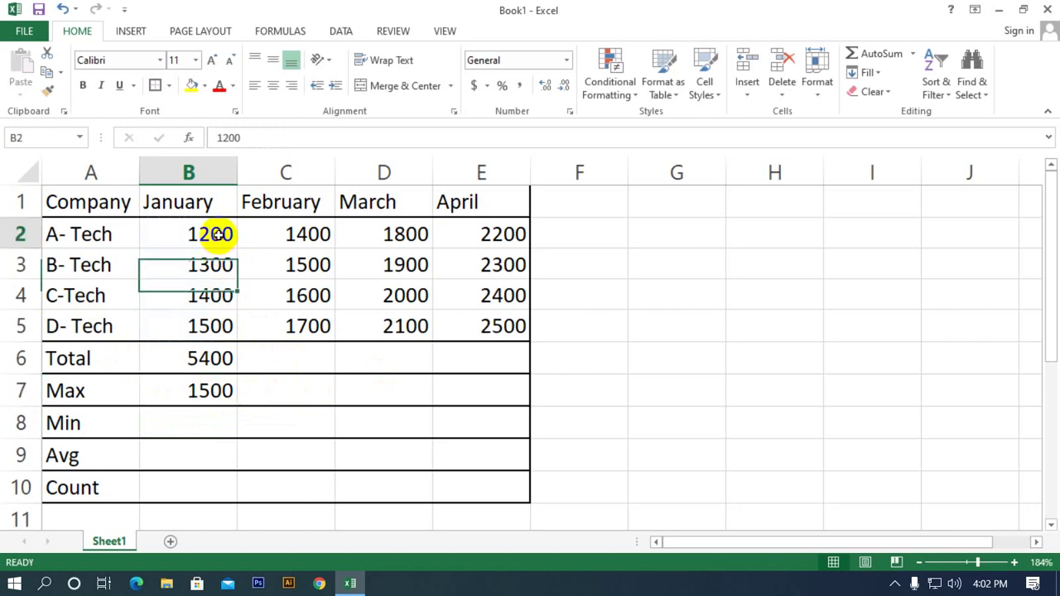
pyautogui.click(204, 390)
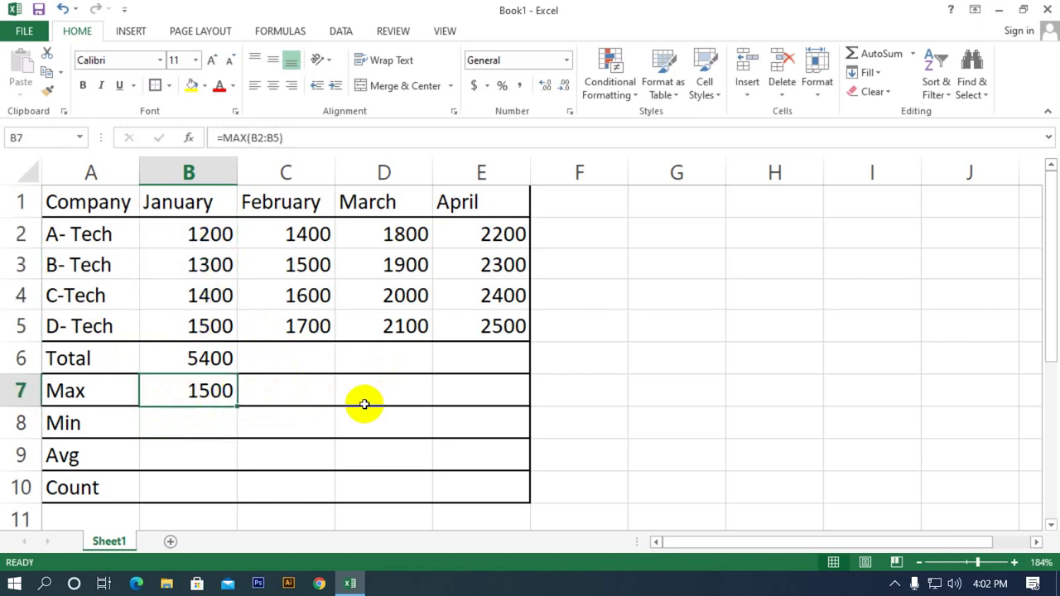
# Enter =MIN(B2:B5) in B8 so it shows 1200
pyautogui.click(186, 429)
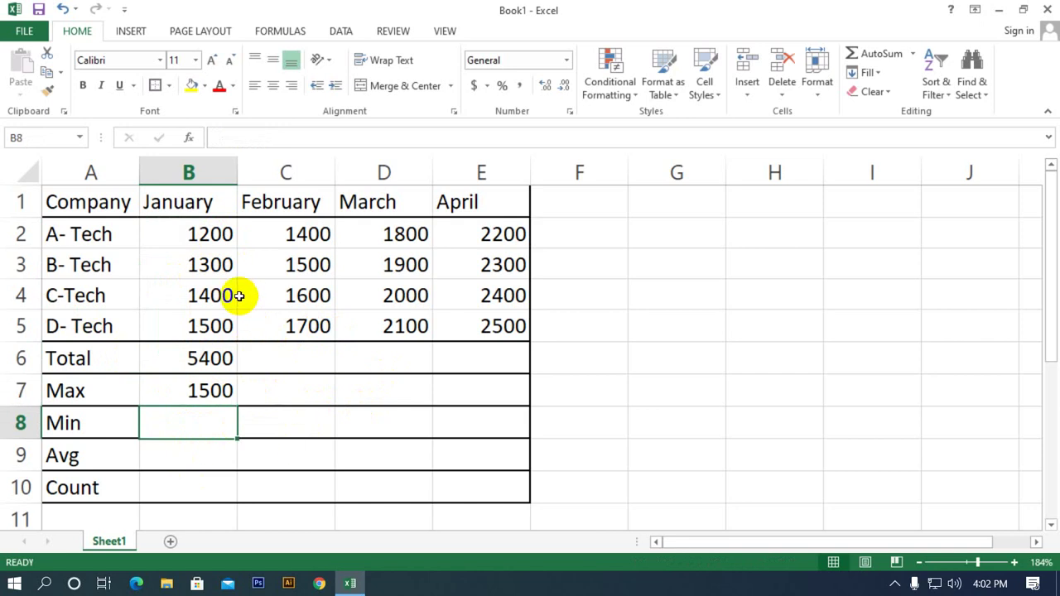
pyautogui.write('=min(')
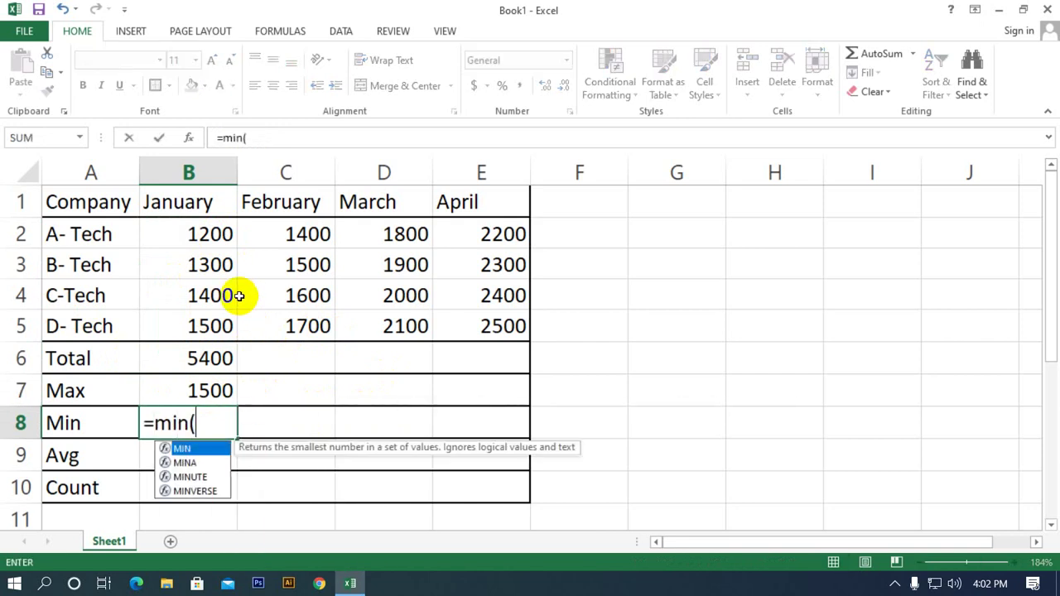
pyautogui.write(')')
pyautogui.press('Return')
pyautogui.press('Return')
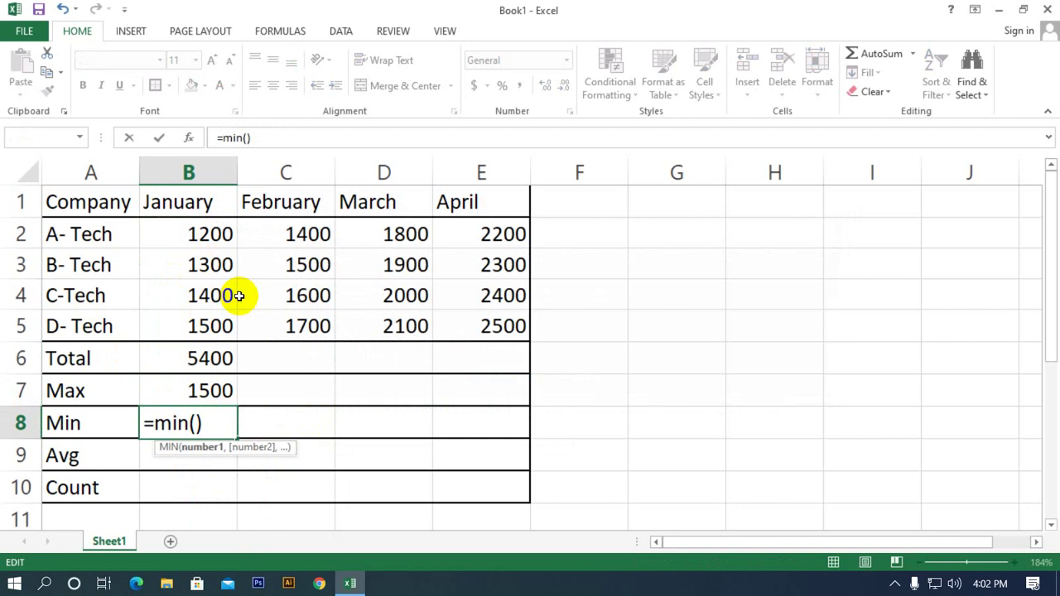
pyautogui.moveTo(216, 240); pyautogui.dragTo(223, 326)
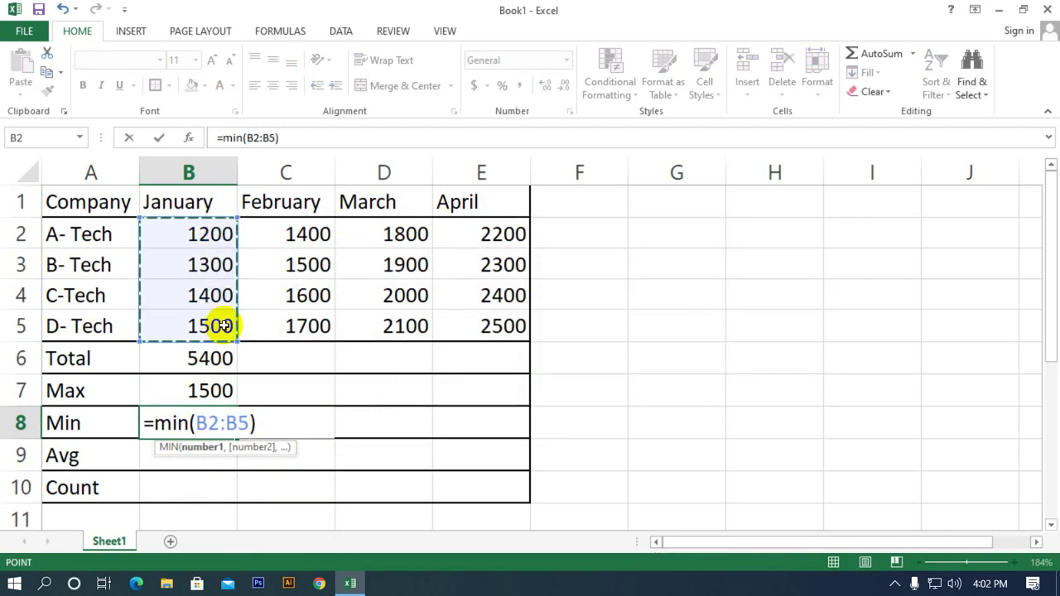
pyautogui.press('Return')
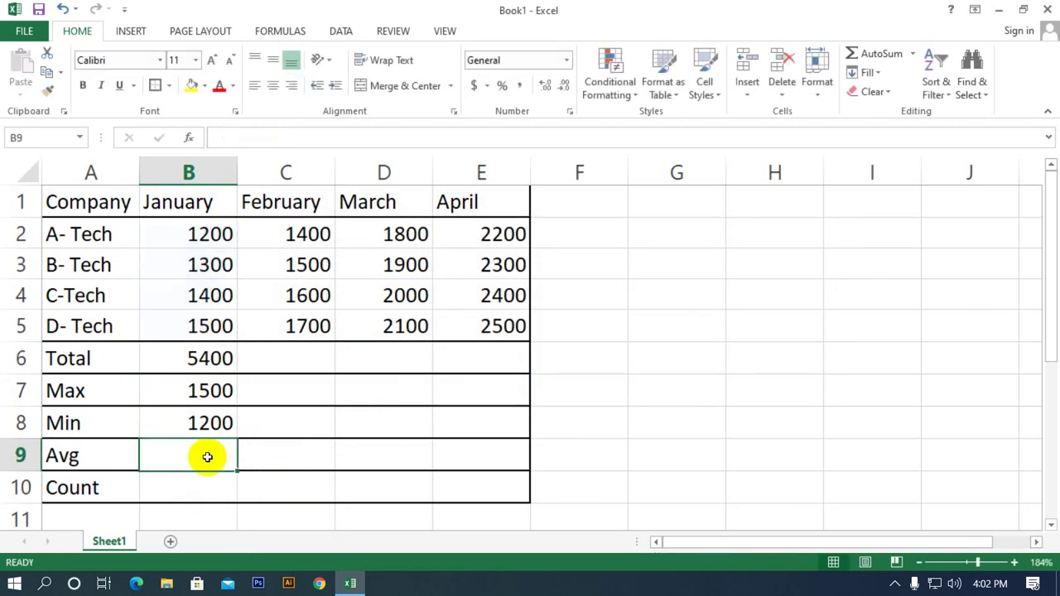
# Fix B9's #NAME? formula to =AVERAGE(B2:B5) so it shows 1350
pyautogui.write('=')
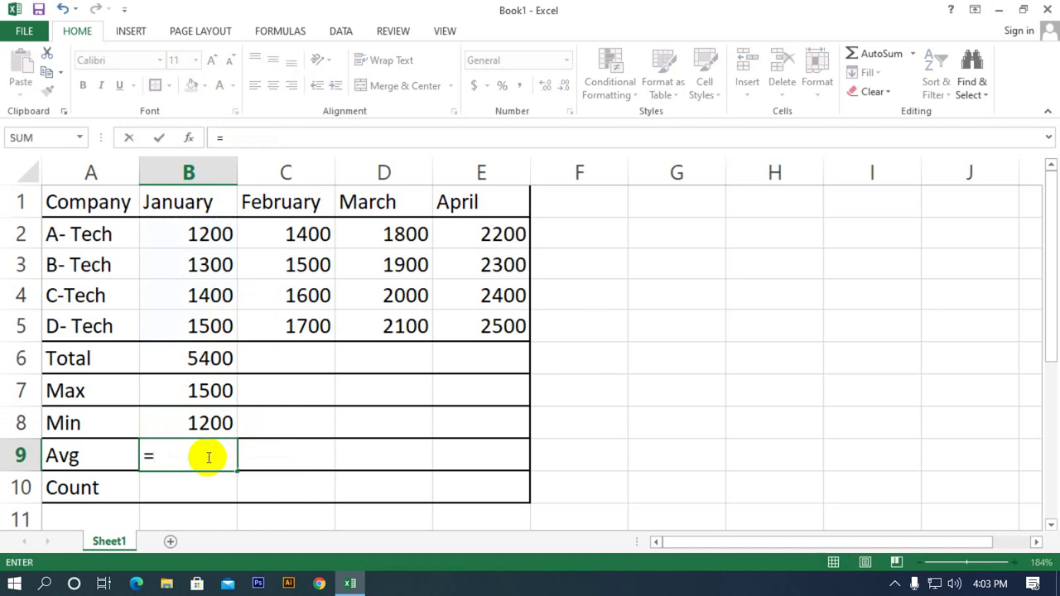
pyautogui.write('aver')
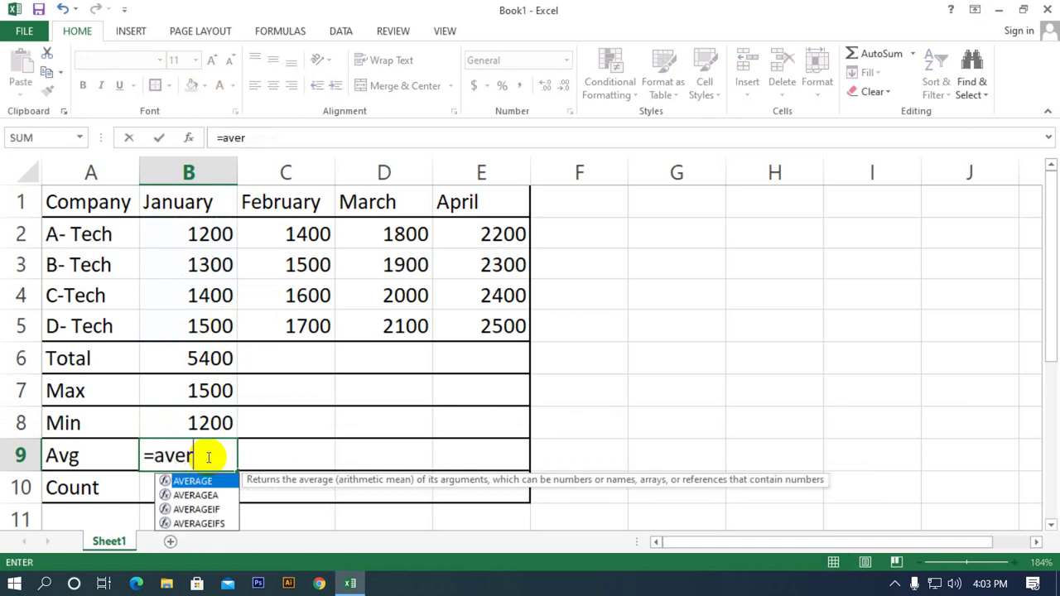
pyautogui.press('Return')
pyautogui.click(207, 456)
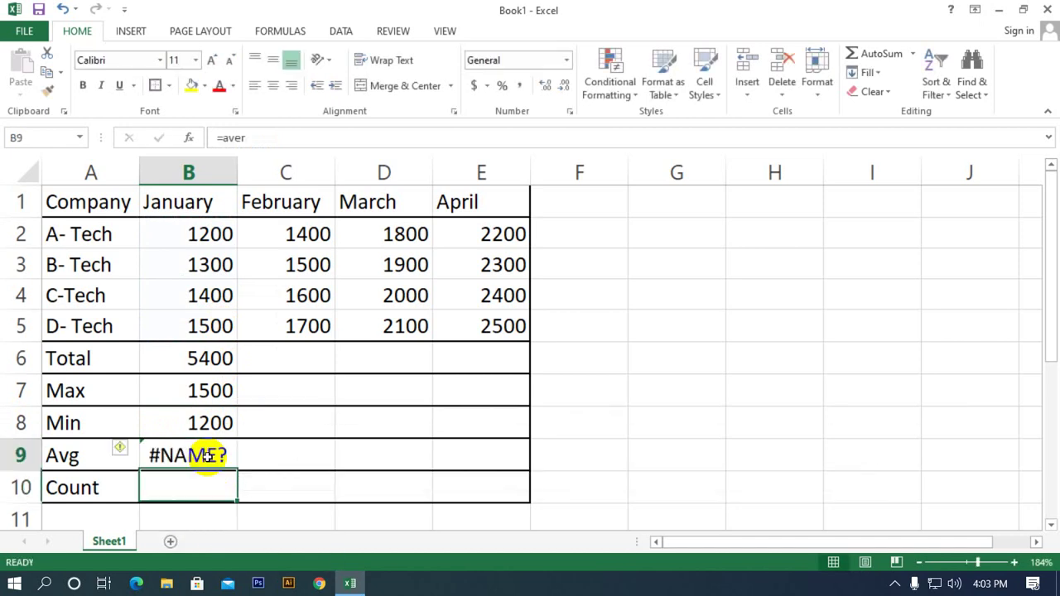
pyautogui.press('Return')
pyautogui.click(207, 455)
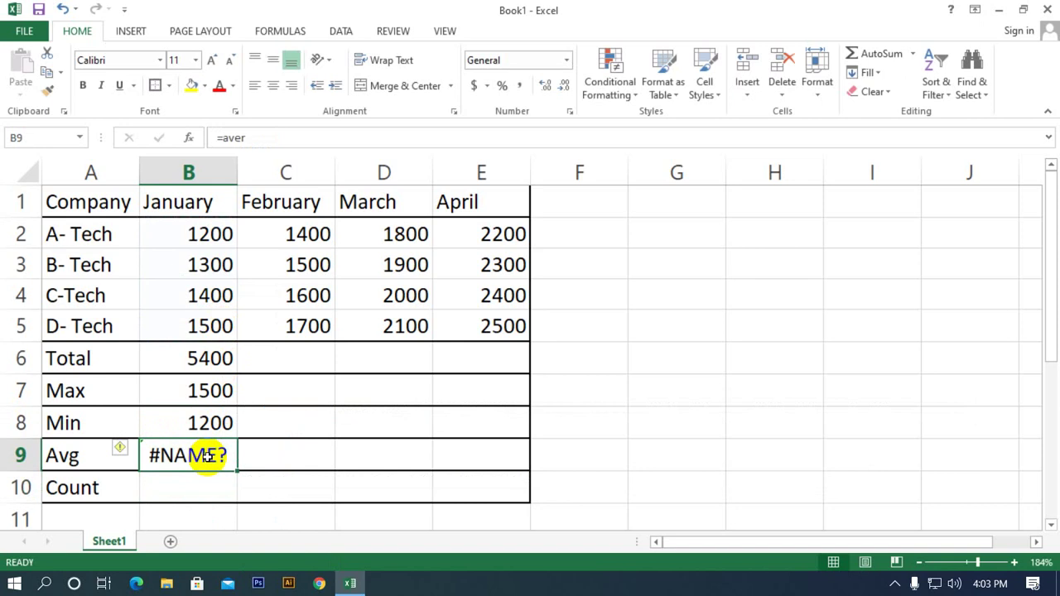
pyautogui.click(258, 139)
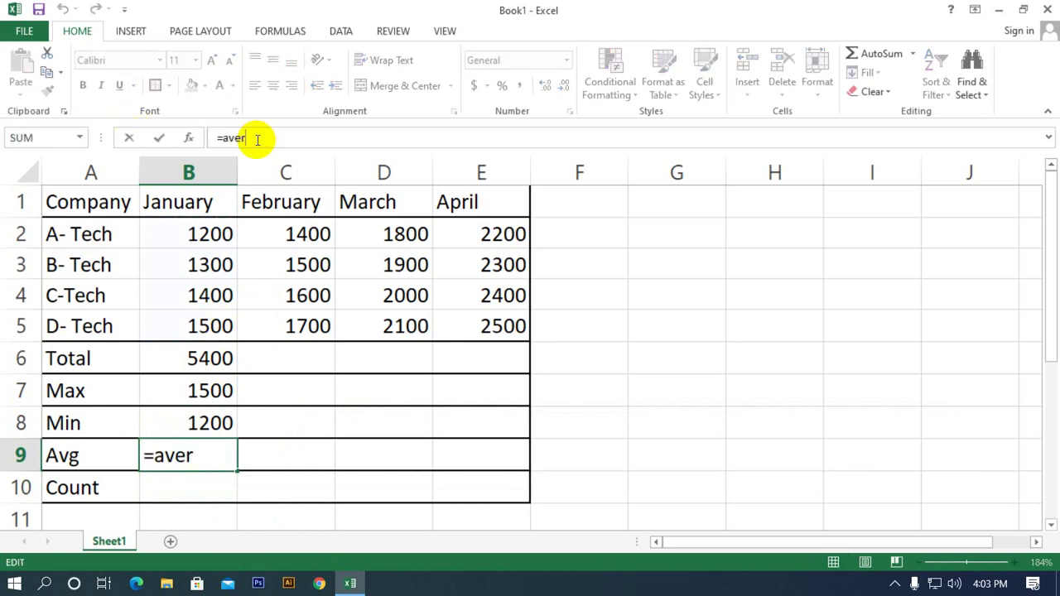
pyautogui.write('age')
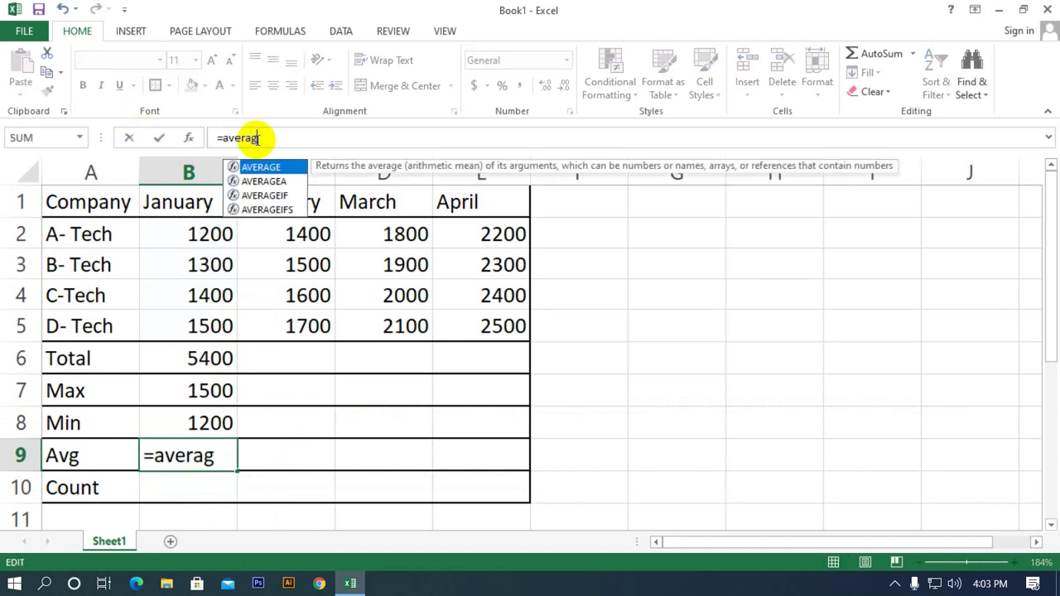
pyautogui.write('()')
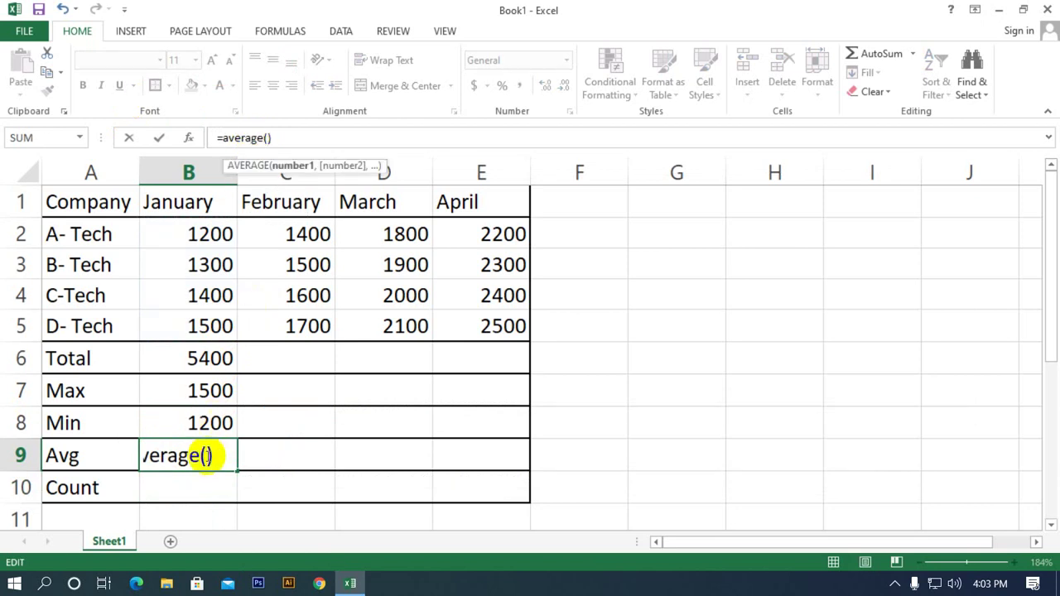
pyautogui.click(213, 454)
pyautogui.moveTo(216, 218); pyautogui.dragTo(221, 322)
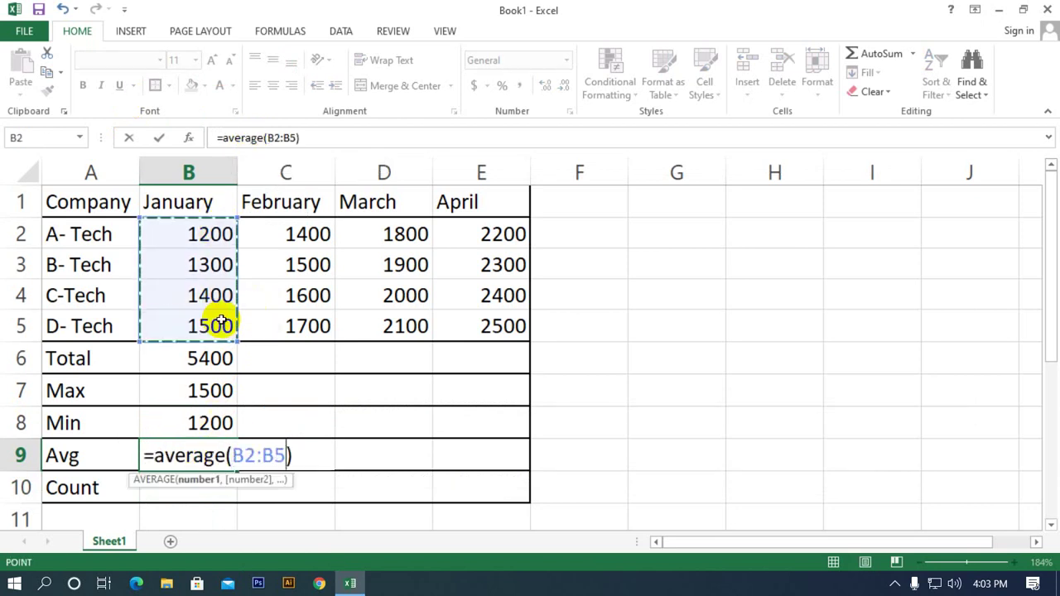
pyautogui.press('Return')
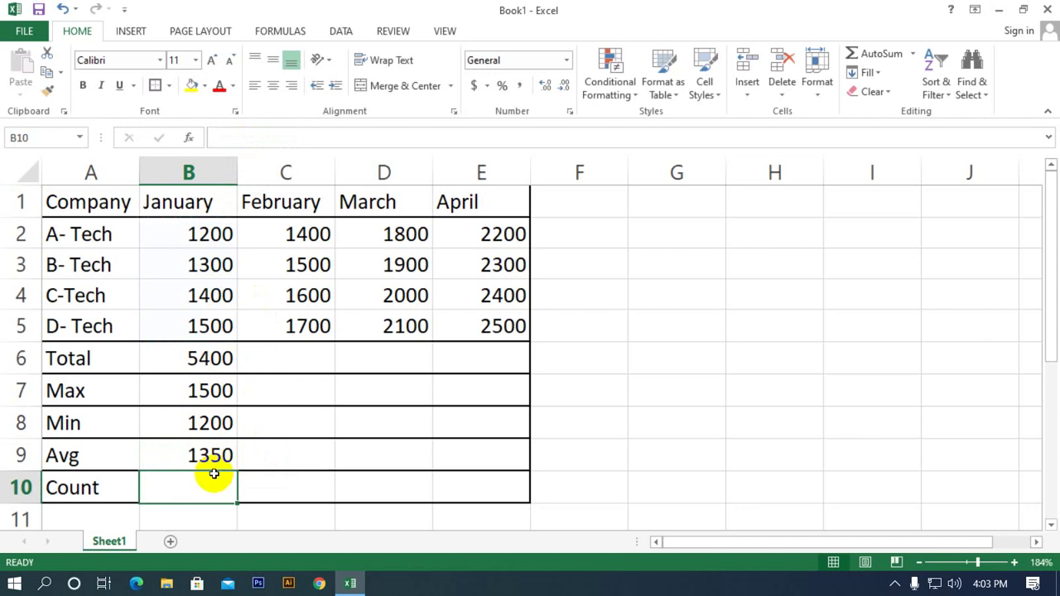
# Enter =COUNT(B2:B5) in B10 so it shows 4
pyautogui.write('=C')
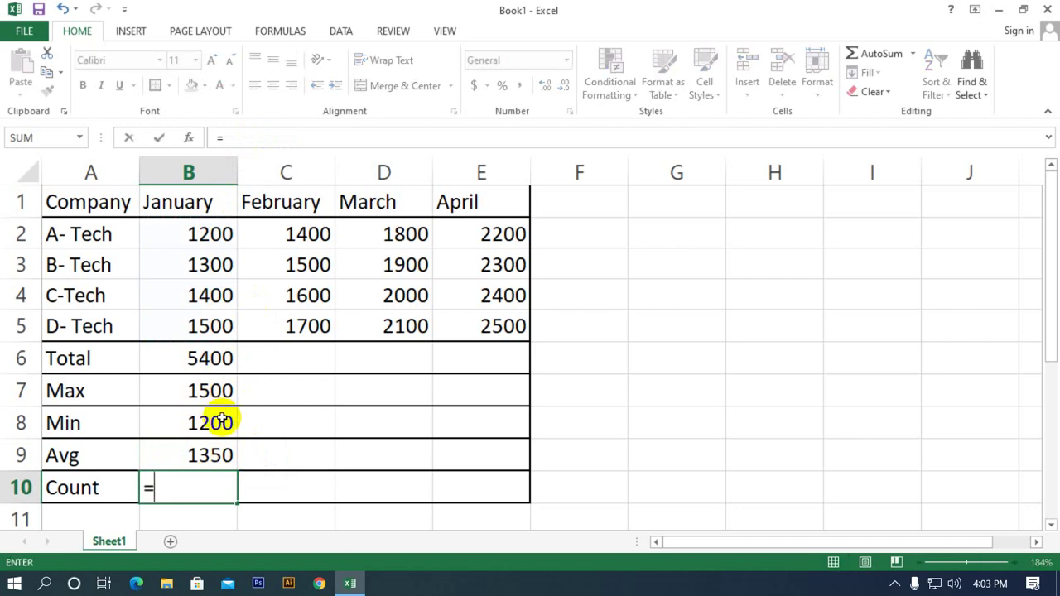
pyautogui.write('ount')
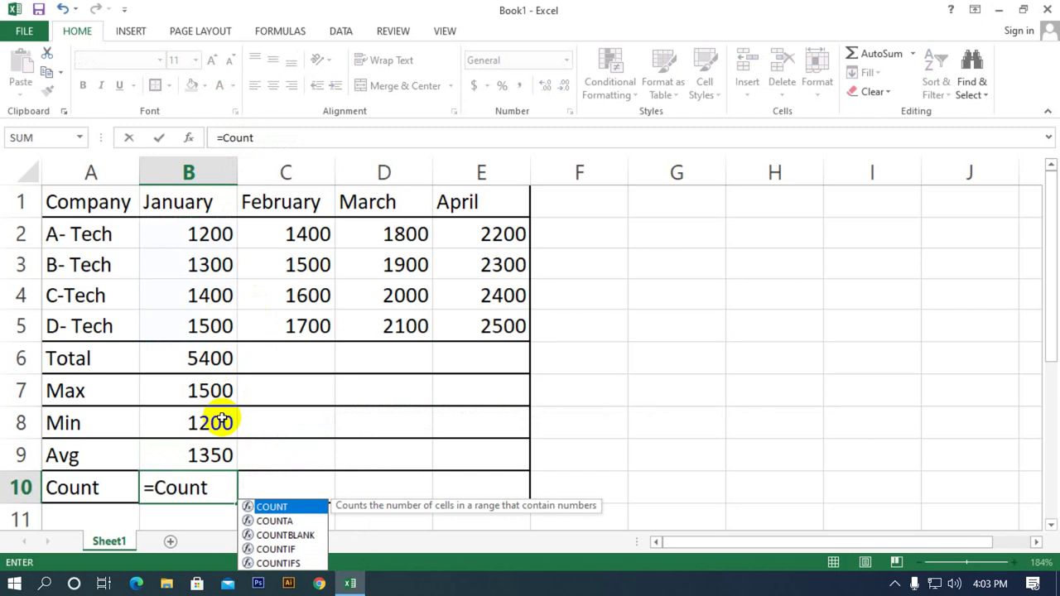
pyautogui.write('()')
pyautogui.press('Return')
pyautogui.press('Return')
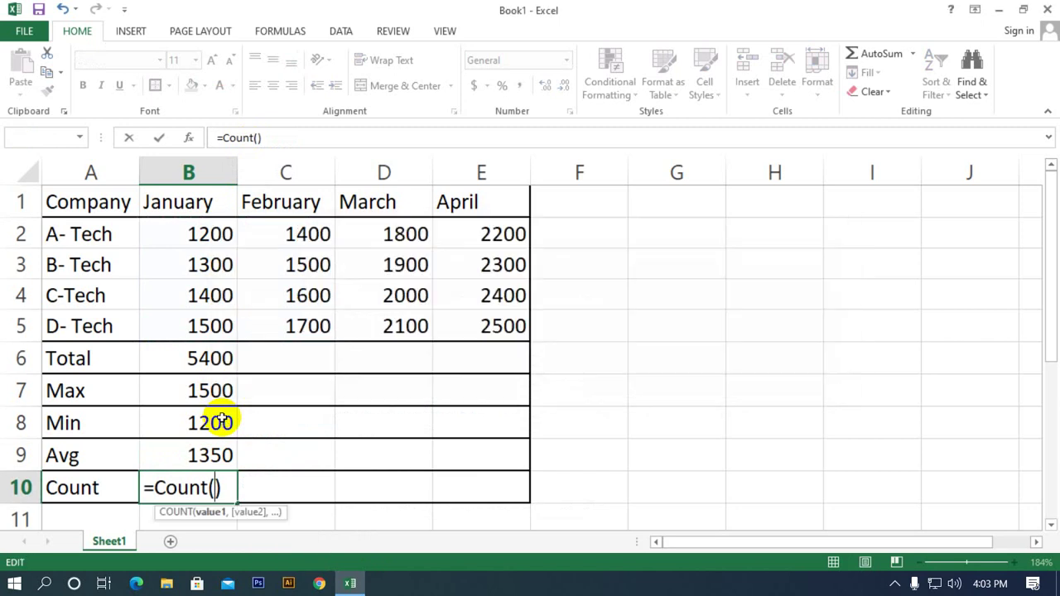
pyautogui.moveTo(208, 233); pyautogui.dragTo(220, 323)
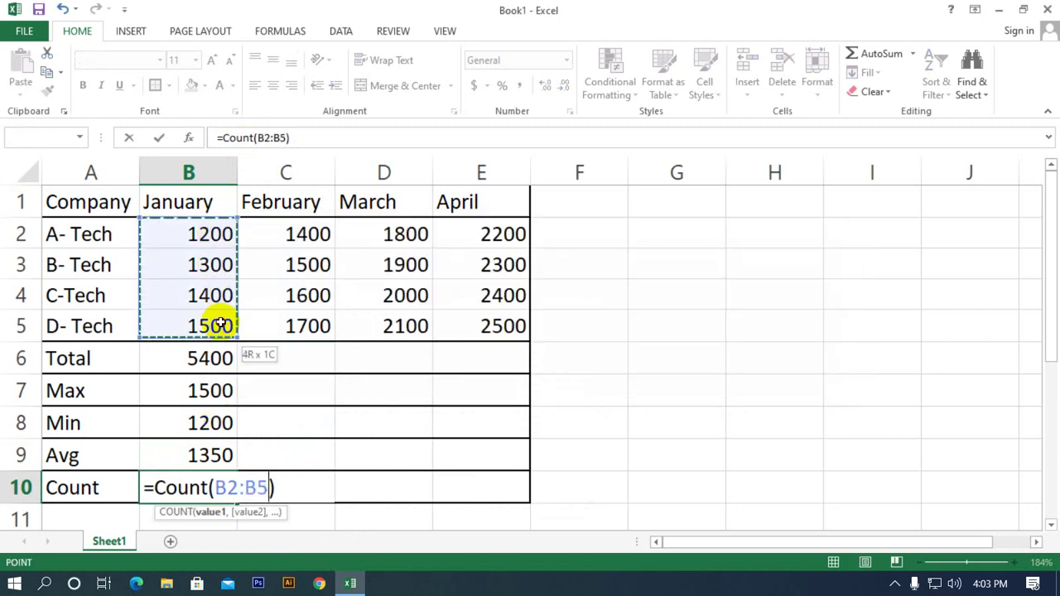
pyautogui.press('Return')
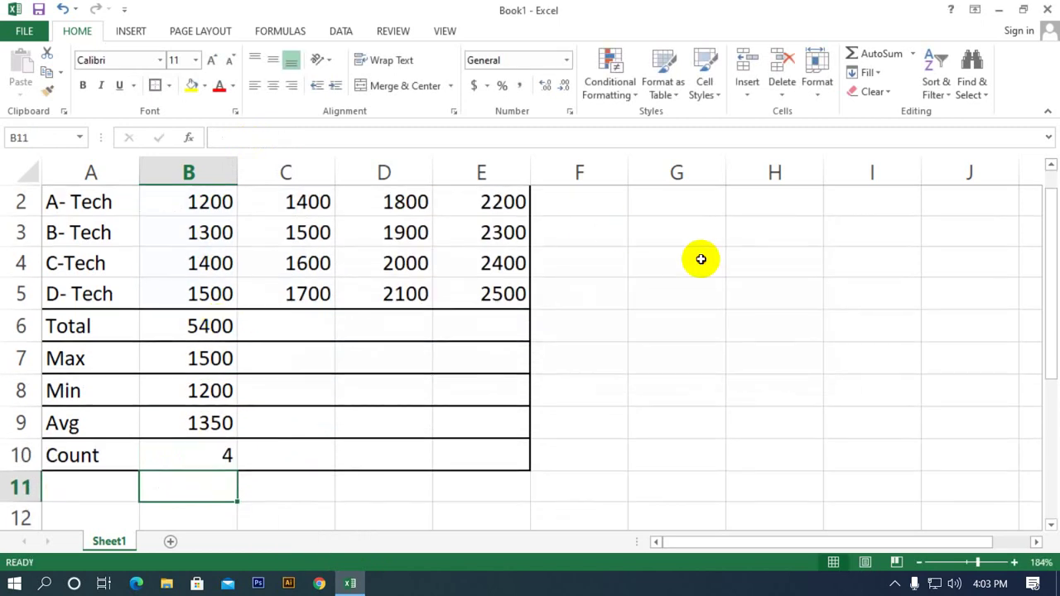
pyautogui.click(700, 260)
# Copy the Total–Count labels from A6:A10 into G4:G8
pyautogui.moveTo(124, 326); pyautogui.dragTo(107, 455)
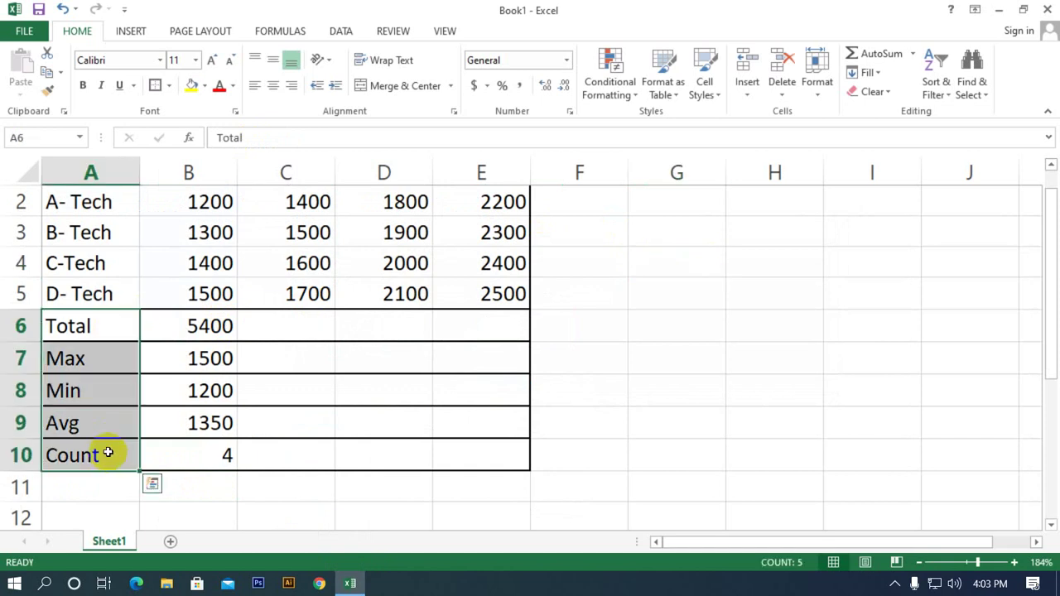
pyautogui.hotkey('ctrl', 'c')
pyautogui.moveTo(677, 264); pyautogui.dragTo(684, 400)
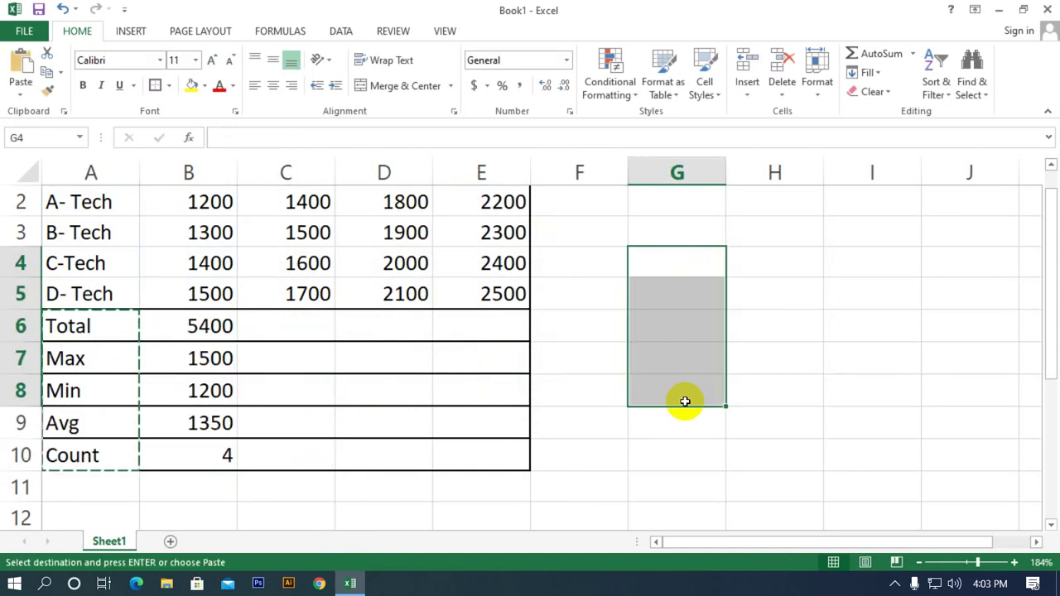
pyautogui.hotkey('ctrl', 'v')
pyautogui.click(768, 267)
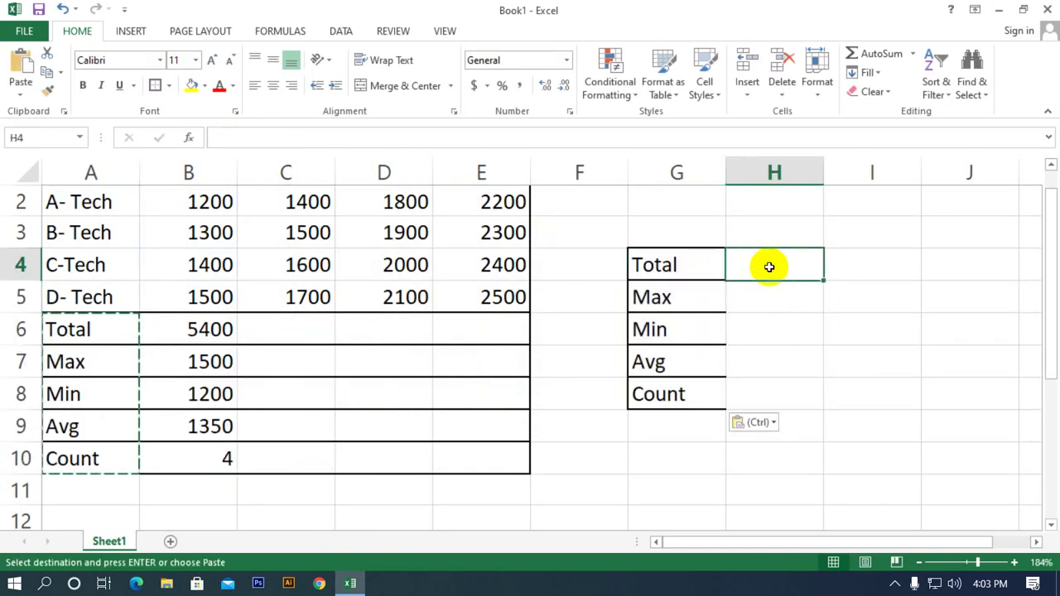
# Enter the syntax note sum(cell start: Cell end) in H4
pyautogui.write('sum(')
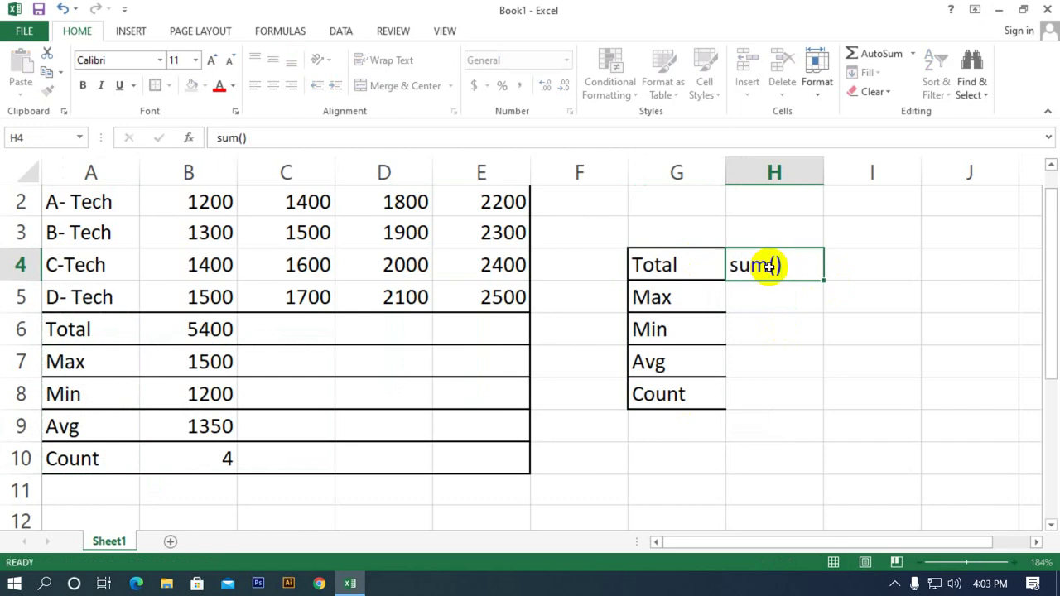
pyautogui.press('Left')
pyautogui.press('Right')
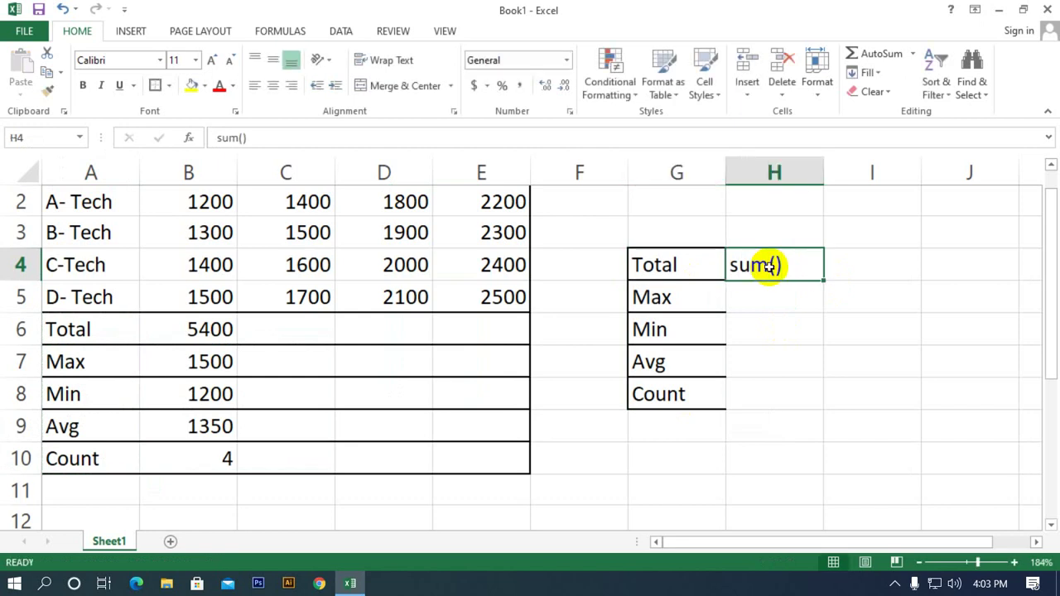
pyautogui.press('Down')
pyautogui.click(776, 264)
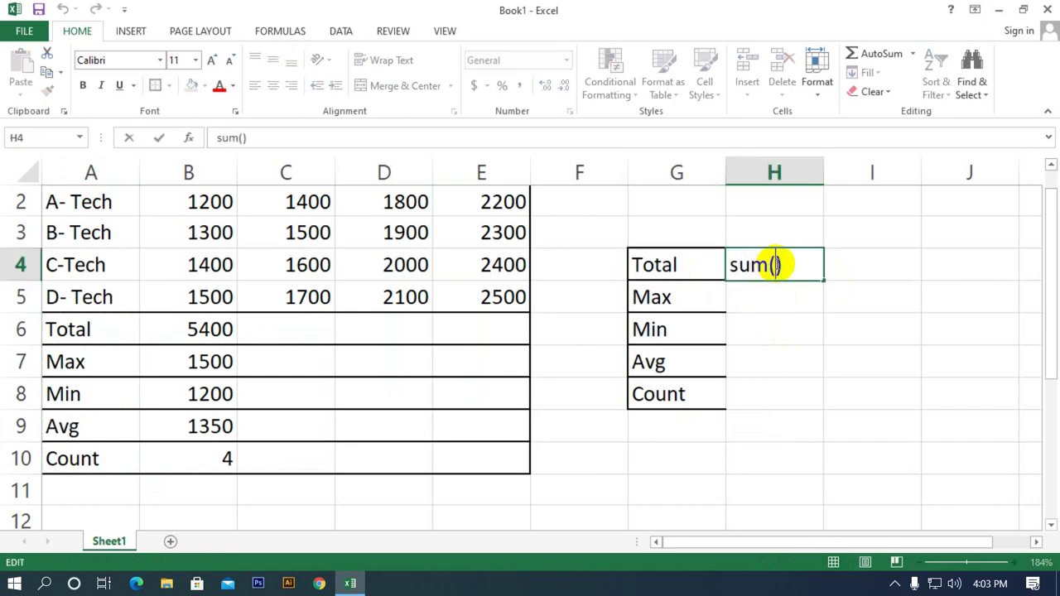
pyautogui.write('ce')
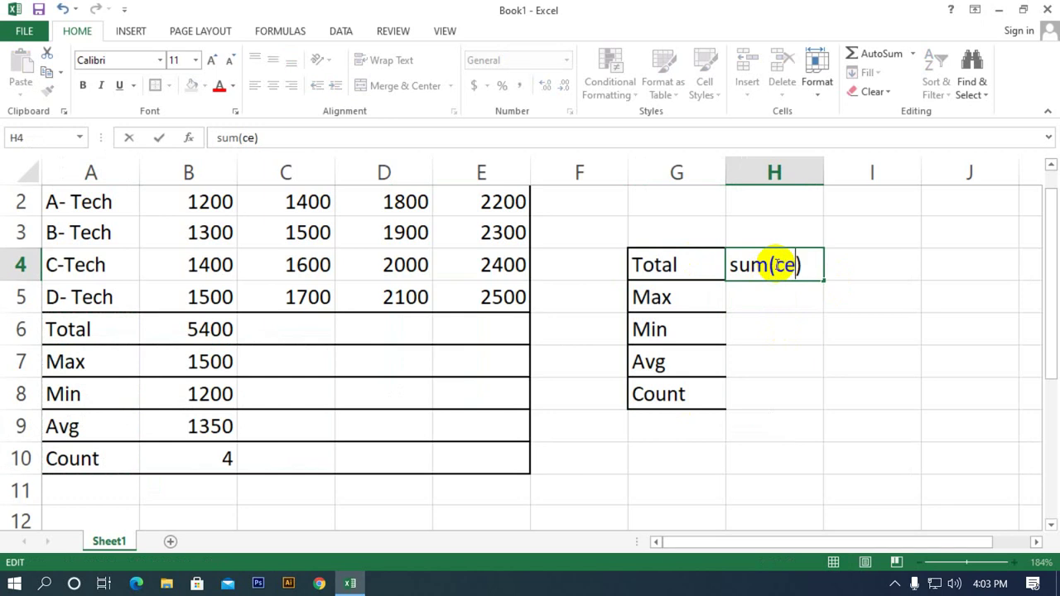
pyautogui.write('ll star')
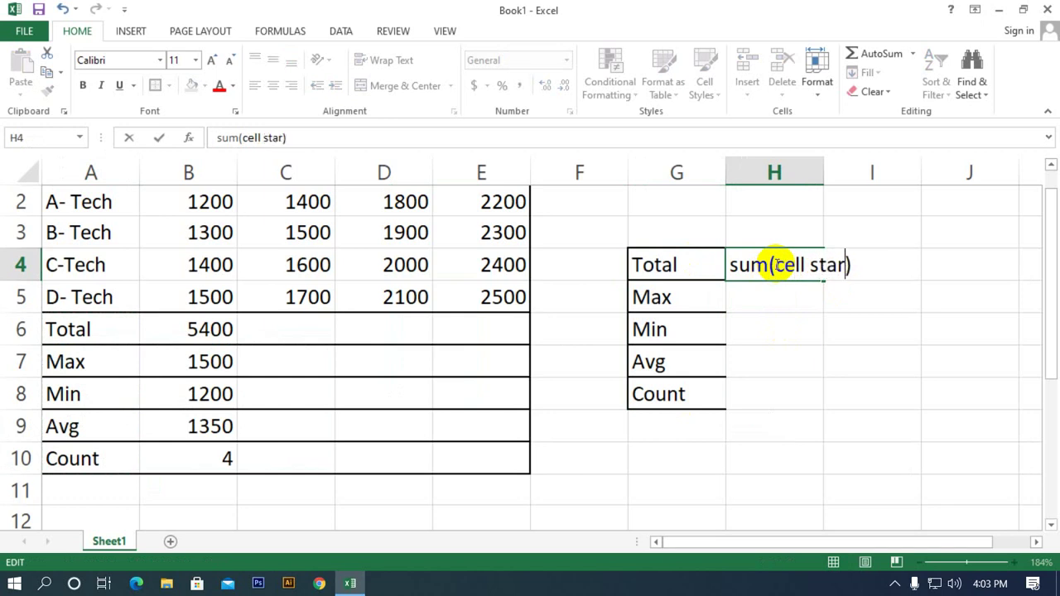
pyautogui.write('t: ')
pyautogui.write('Cell')
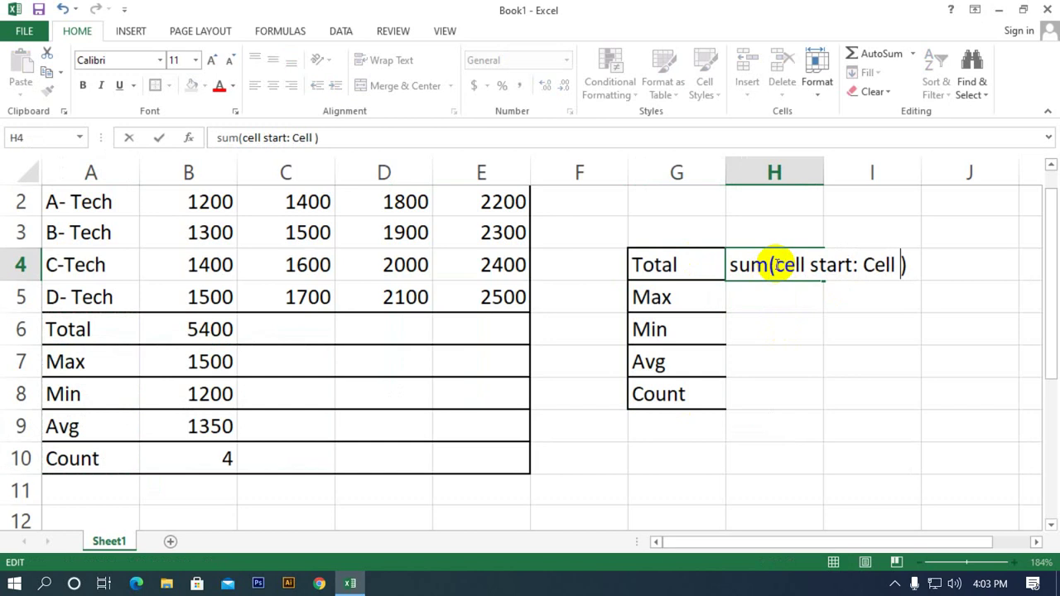
pyautogui.write(' end')
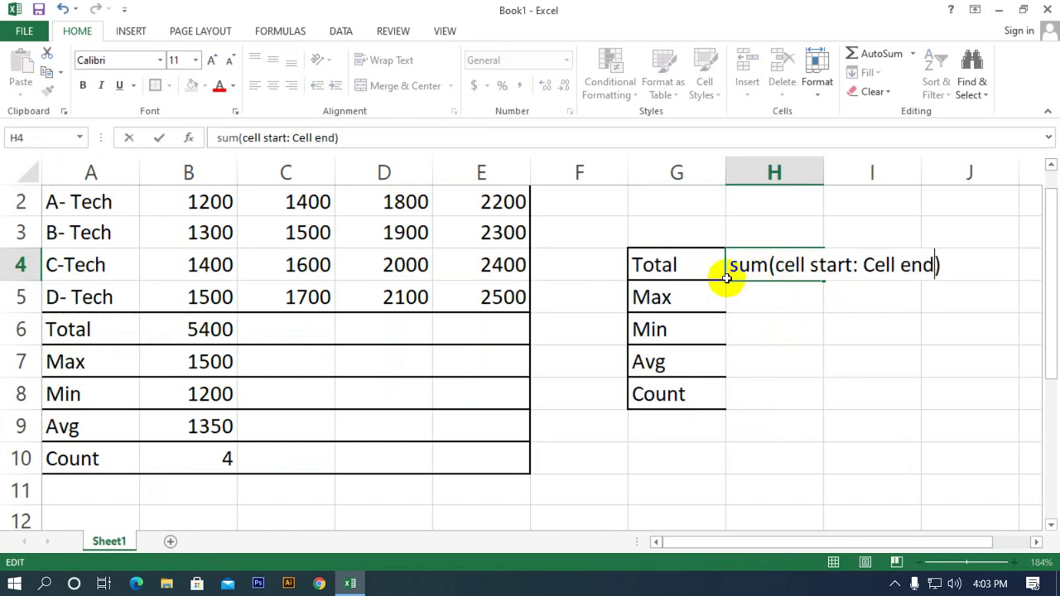
pyautogui.click(752, 294)
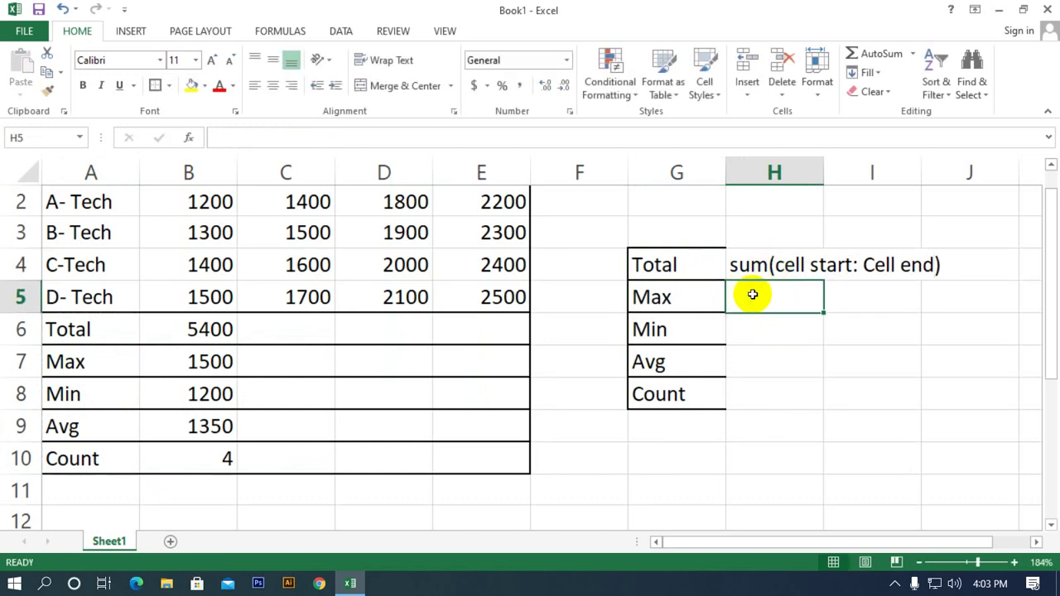
# Enter max() in H5 and paste the sum note's argument inside its parentheses
pyautogui.write('max')
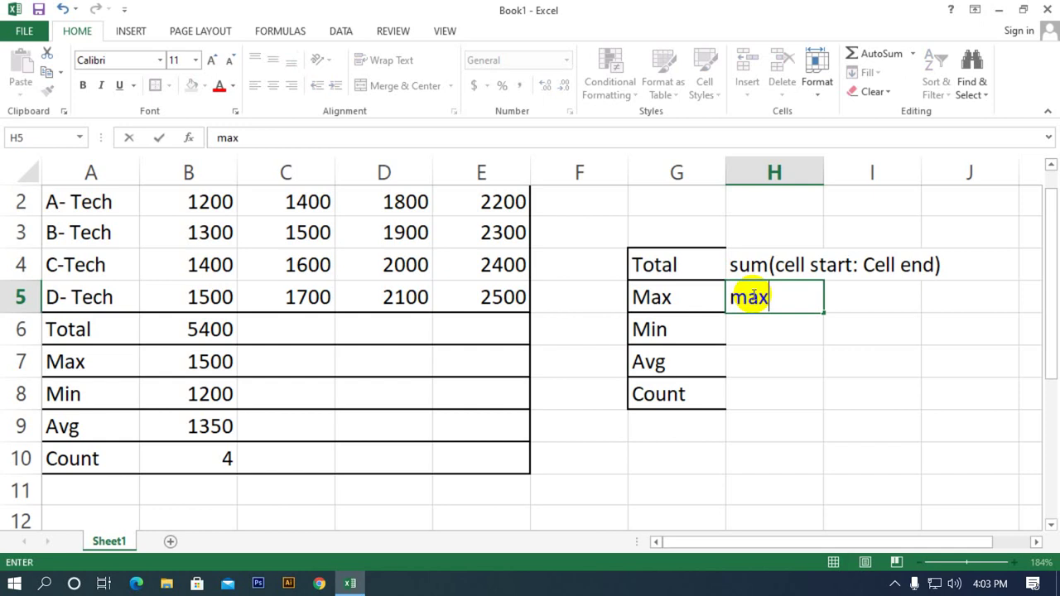
pyautogui.write('()')
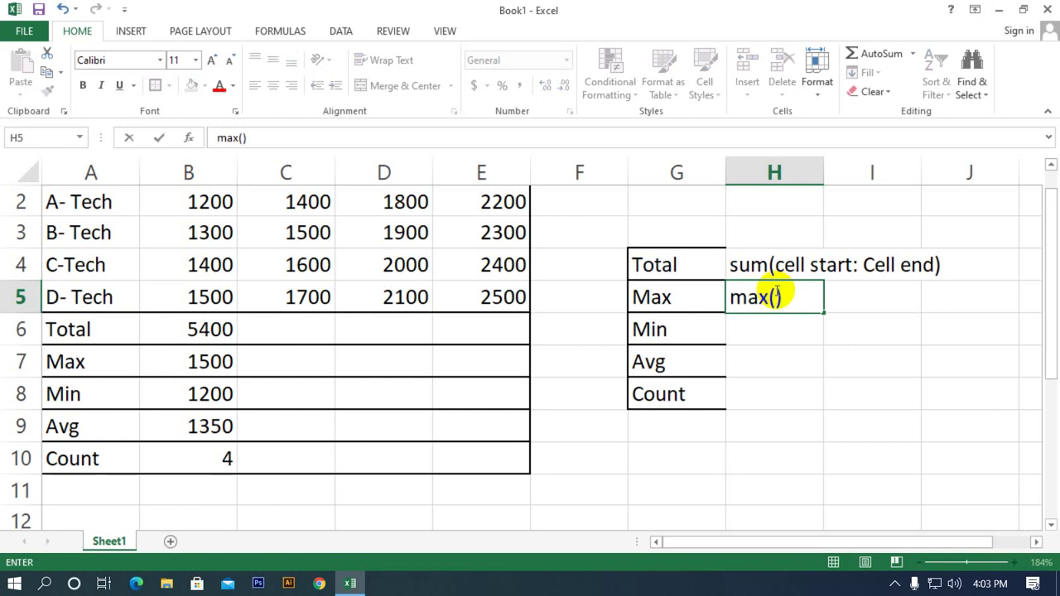
pyautogui.click(782, 266)
pyautogui.doubleClick(782, 266)
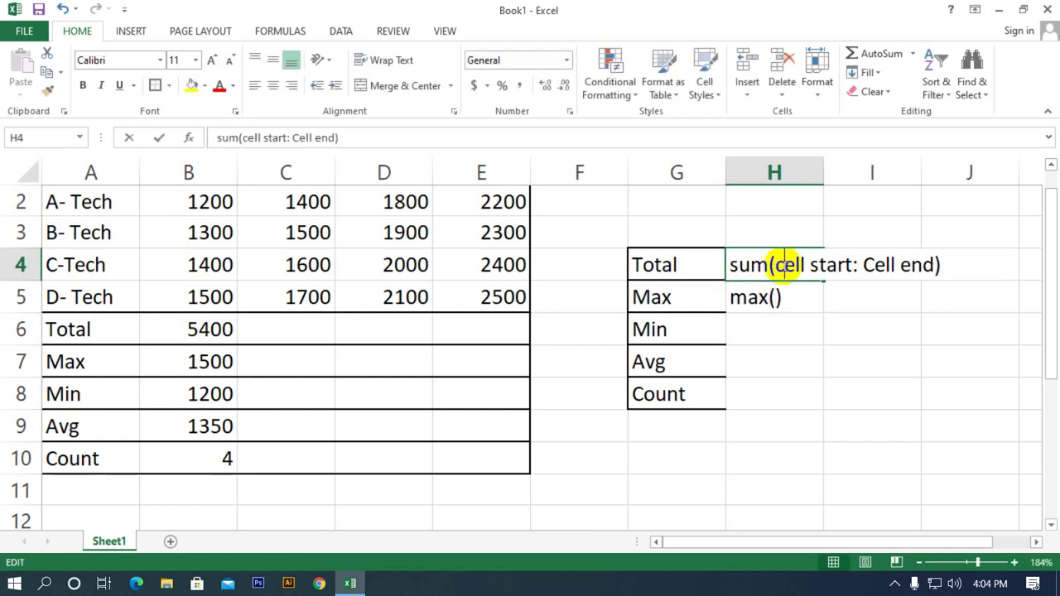
pyautogui.moveTo(775, 265); pyautogui.dragTo(940, 265)
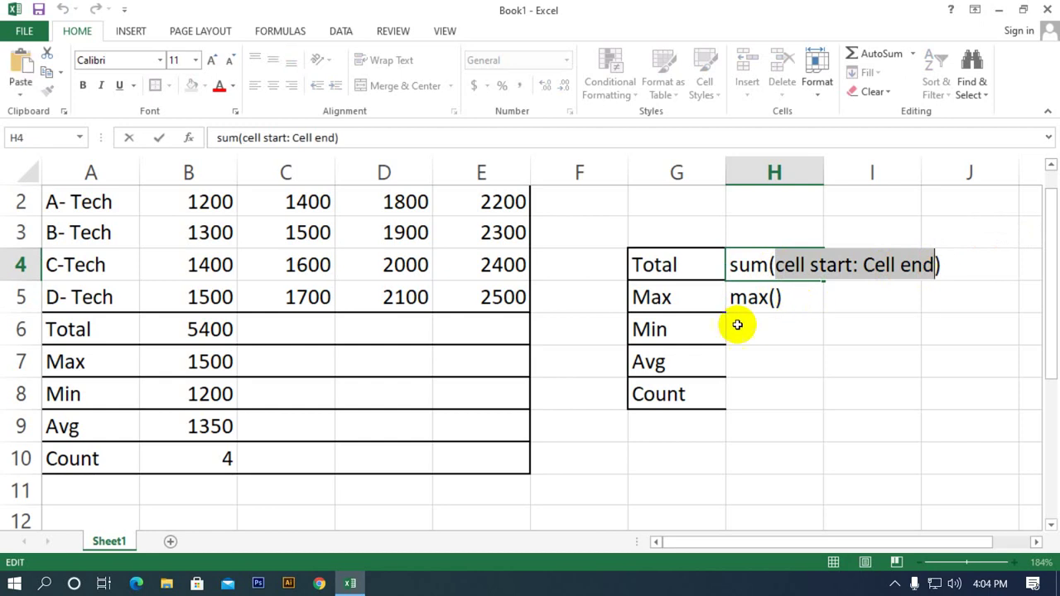
pyautogui.doubleClick(772, 299)
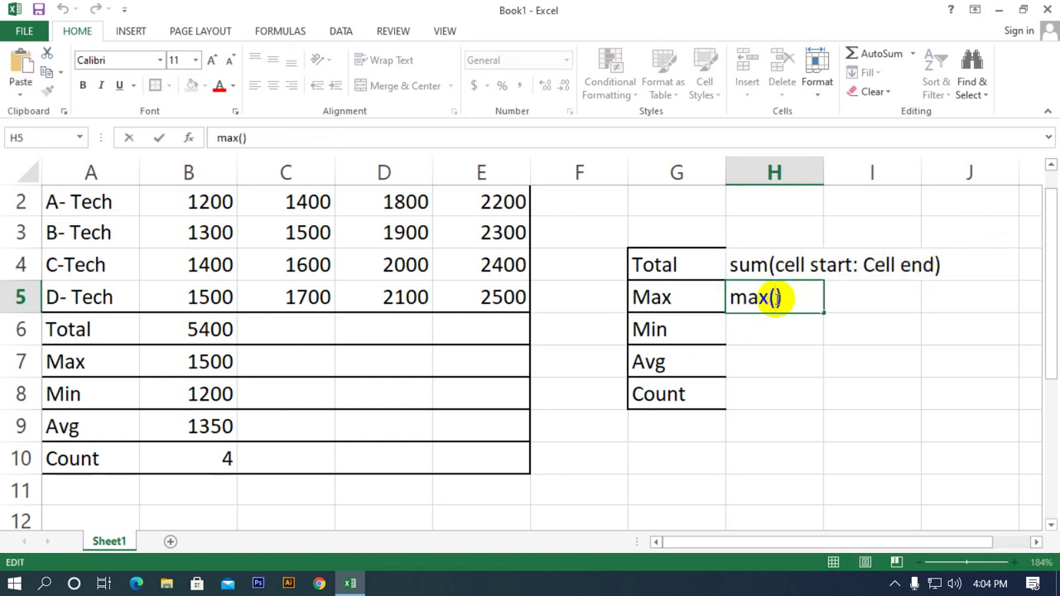
pyautogui.hotkey('ctrl', 'v')
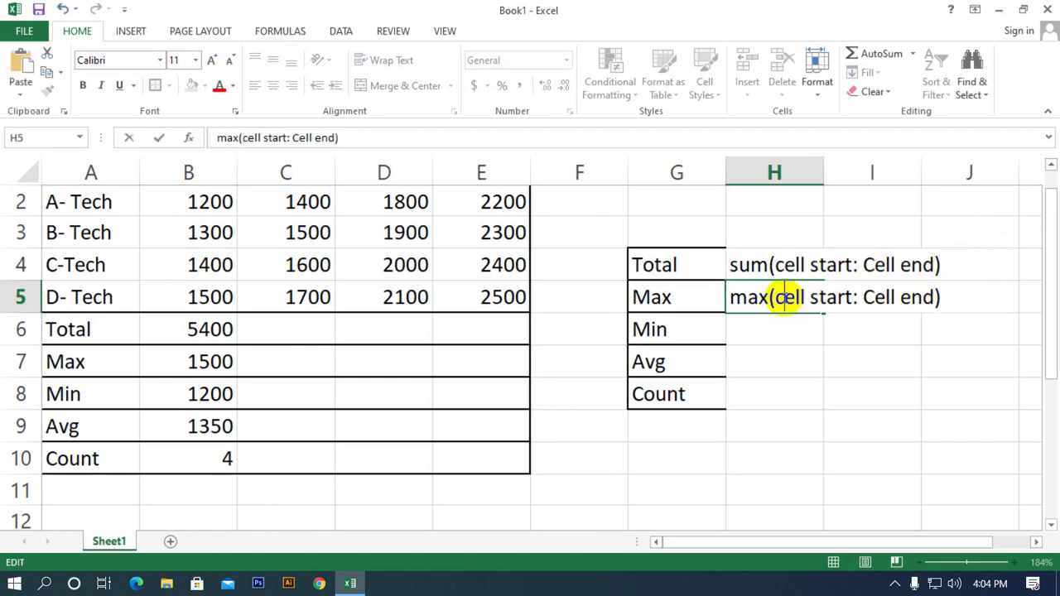
# Capitalise 'cell' to 'Cell' in the H5 max note, then start the same fix in H4
pyautogui.click(784, 298)
pyautogui.press('BackSpace')
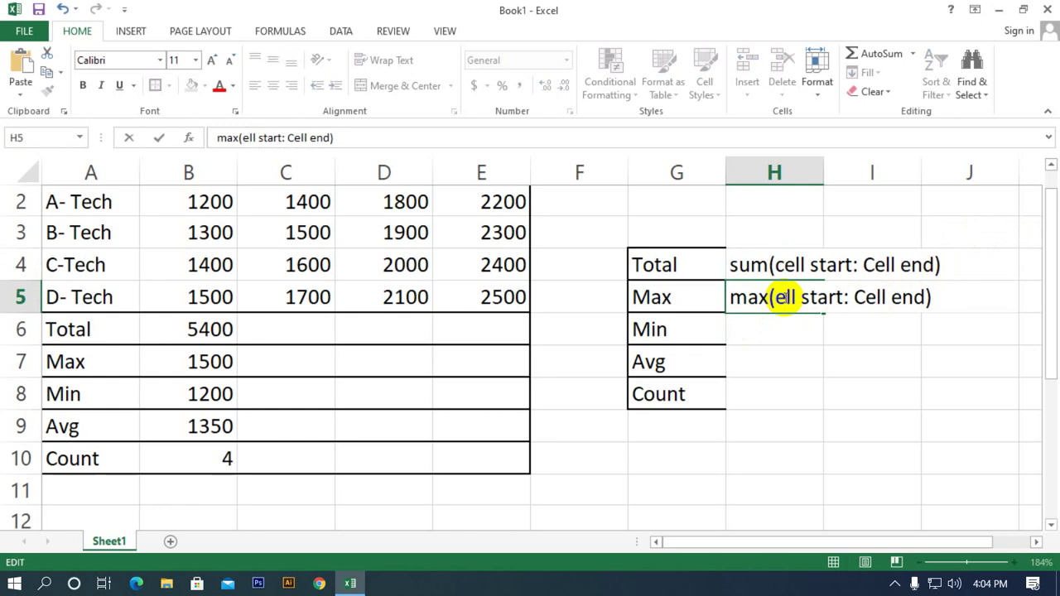
pyautogui.write('C')
pyautogui.hotkey('shift', 'Return')
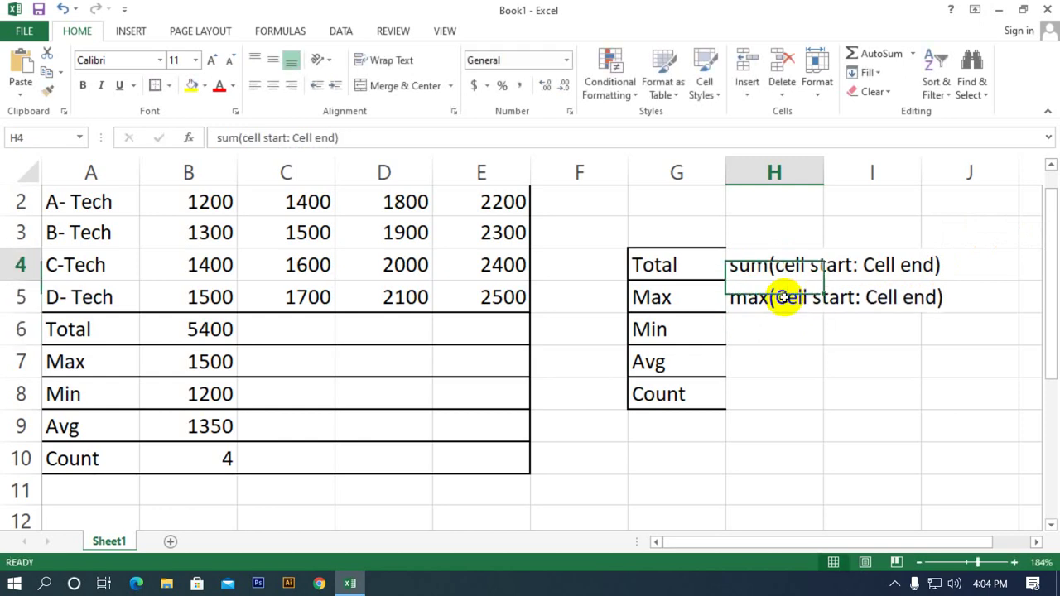
pyautogui.click(783, 298)
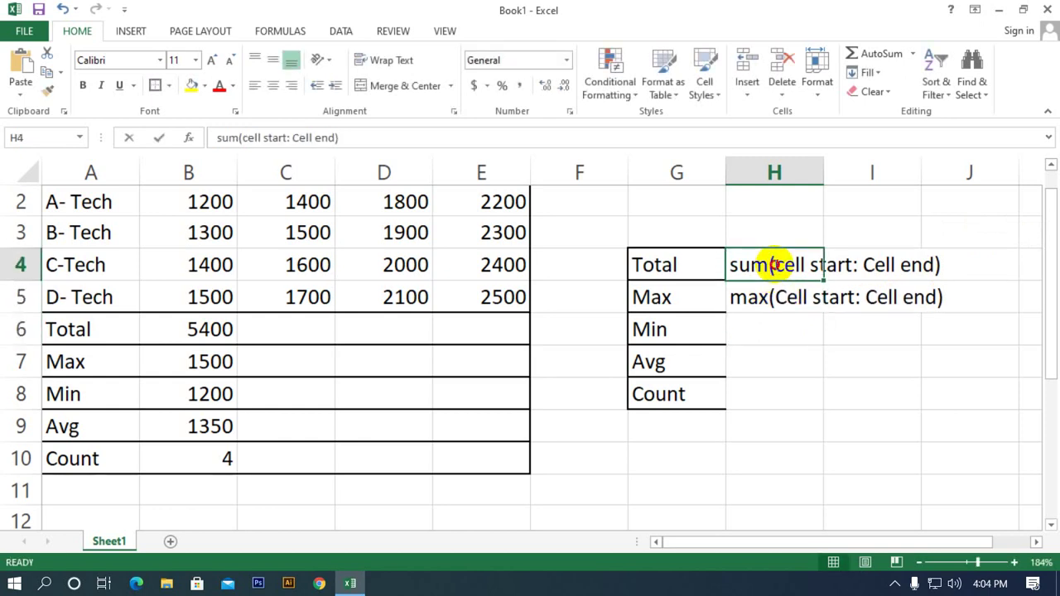
pyautogui.doubleClick(777, 265)
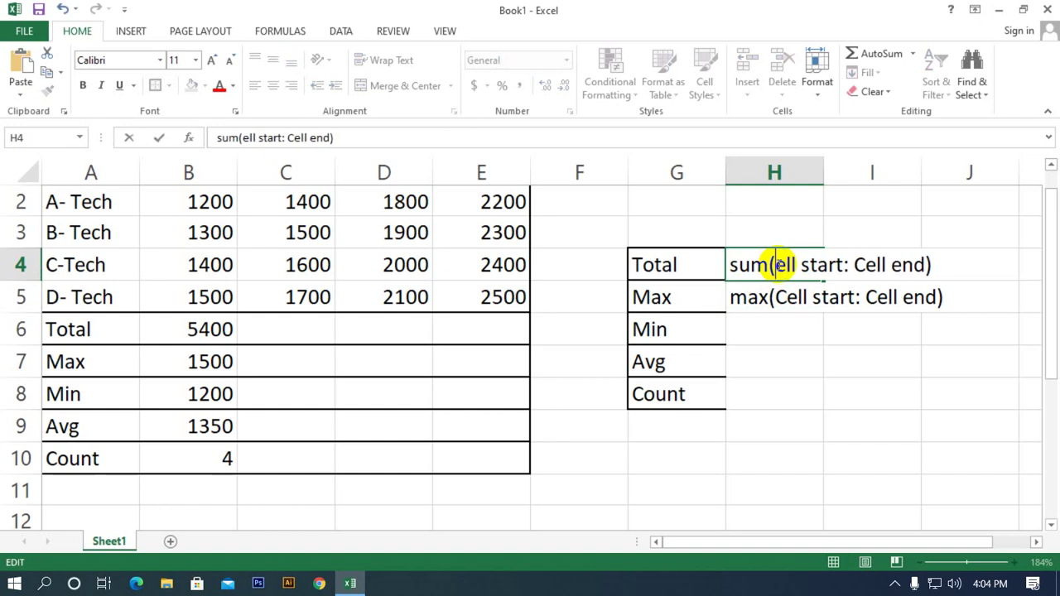
pyautogui.press('Delete')
# Finish capitalising the H4 sum note and enter min(Cell start: Cell end) in H6
pyautogui.write('C')
pyautogui.click(755, 319)
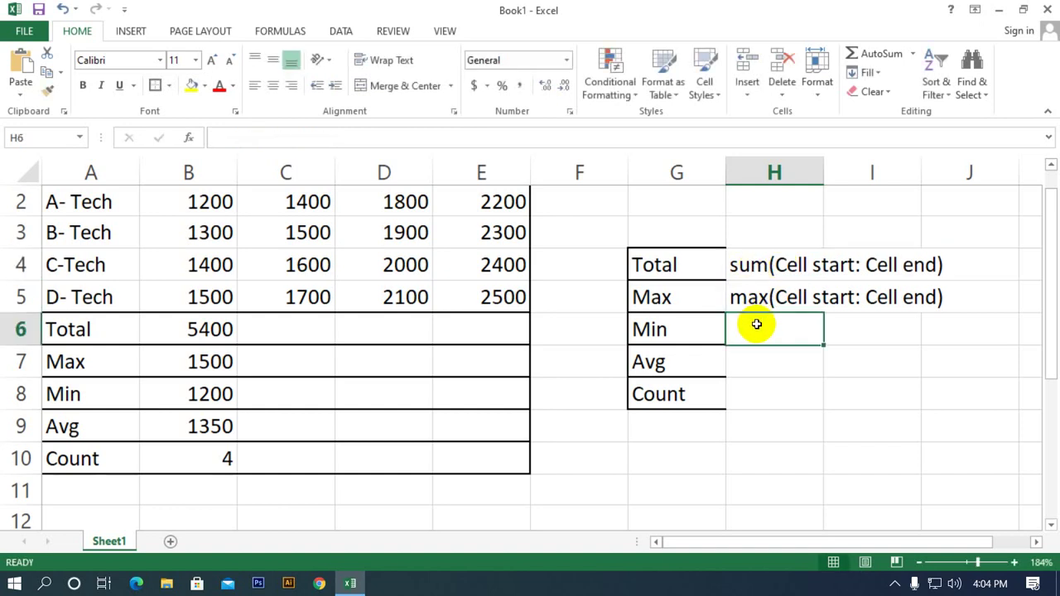
pyautogui.write('min')
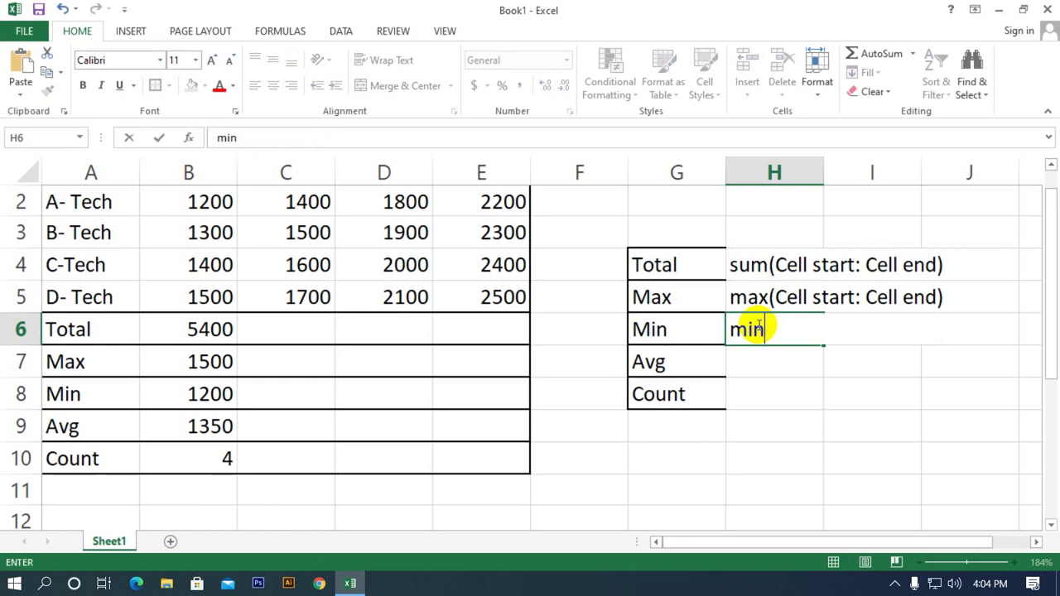
pyautogui.write('(cell start: Cell end')
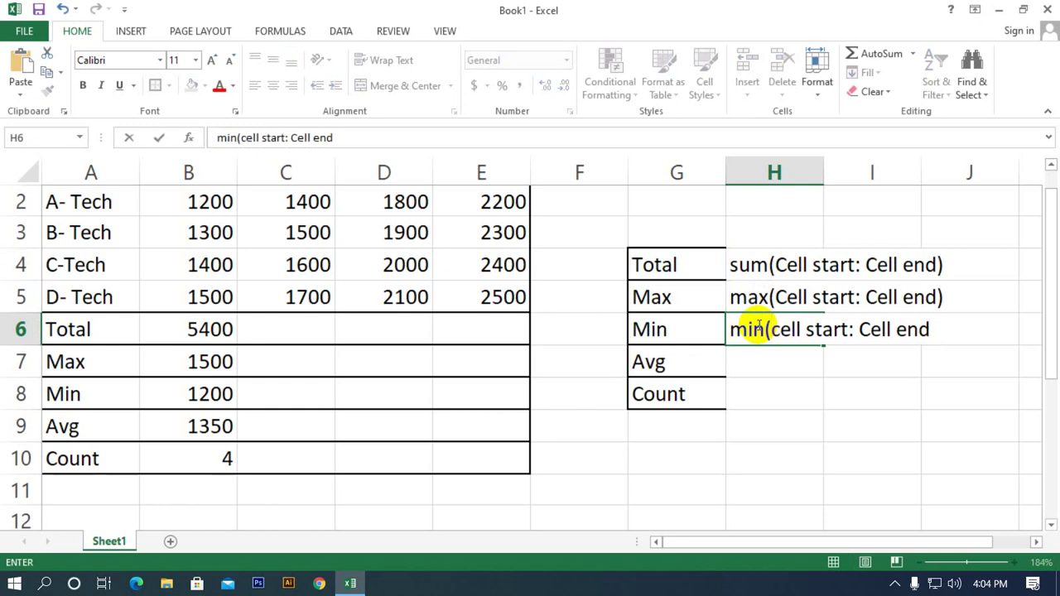
pyautogui.click(780, 331)
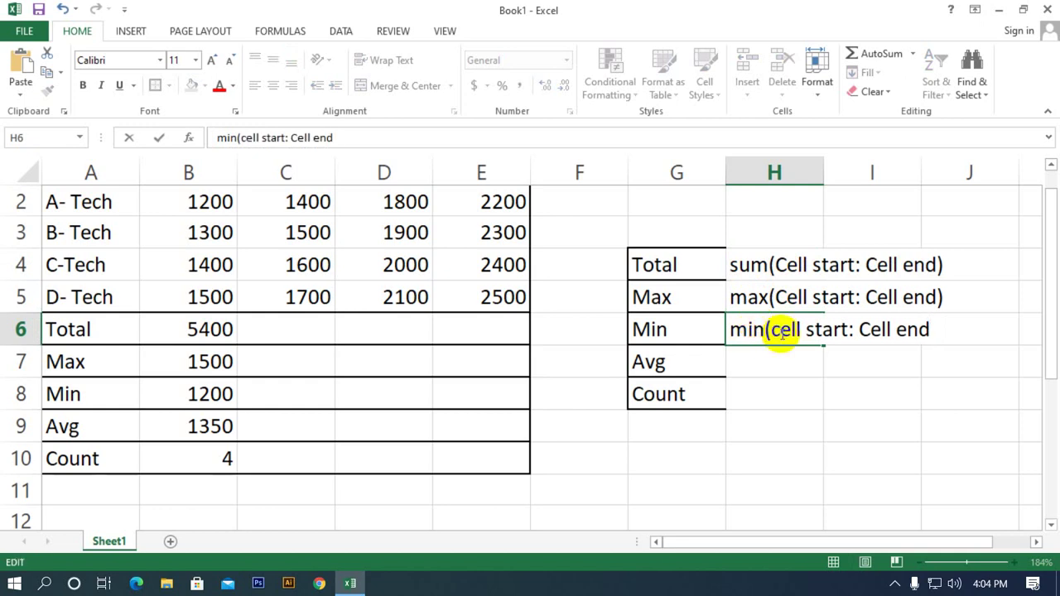
pyautogui.press('BackSpace')
pyautogui.write('C')
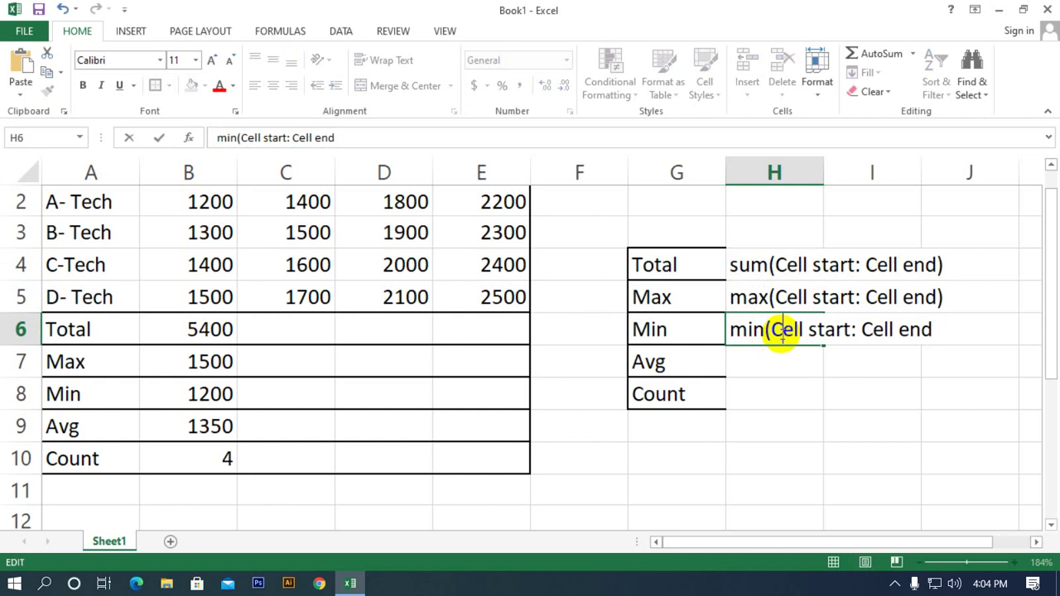
pyautogui.click(934, 329)
pyautogui.write(')')
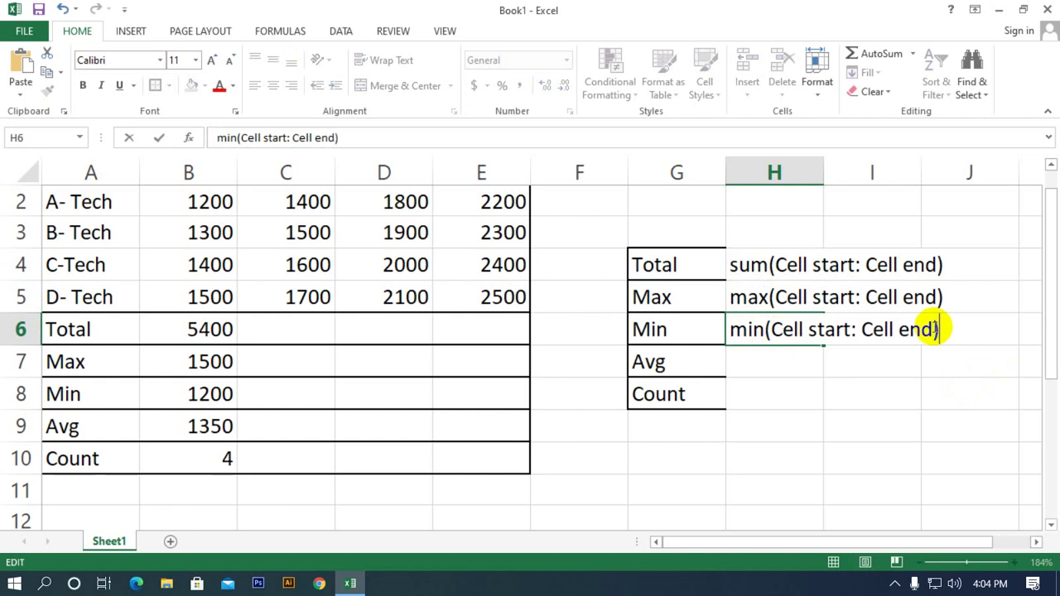
pyautogui.press('Return')
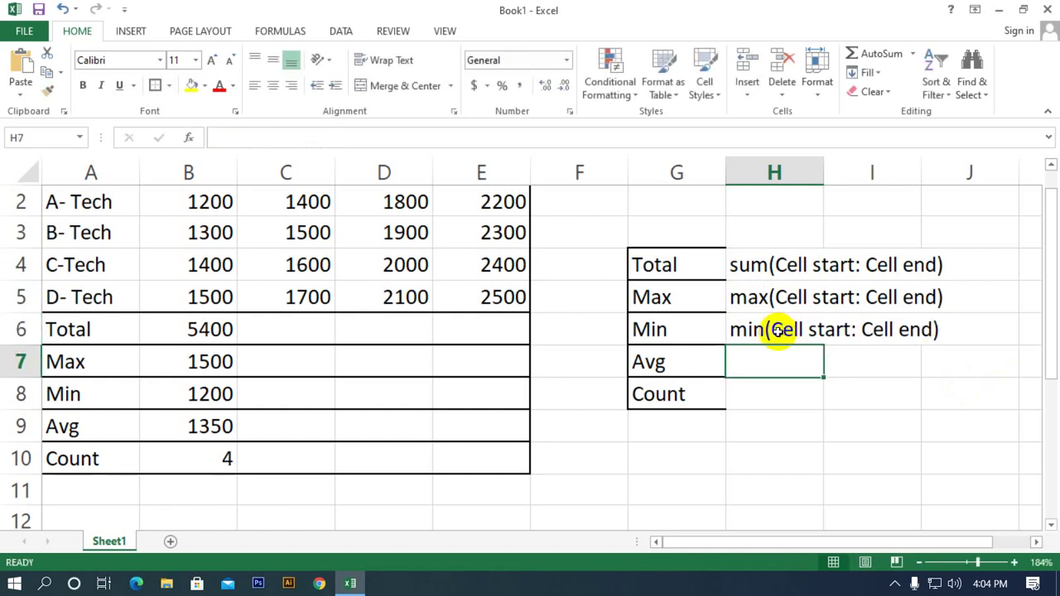
pyautogui.doubleClick(779, 329)
pyautogui.moveTo(771, 330); pyautogui.dragTo(933, 329)
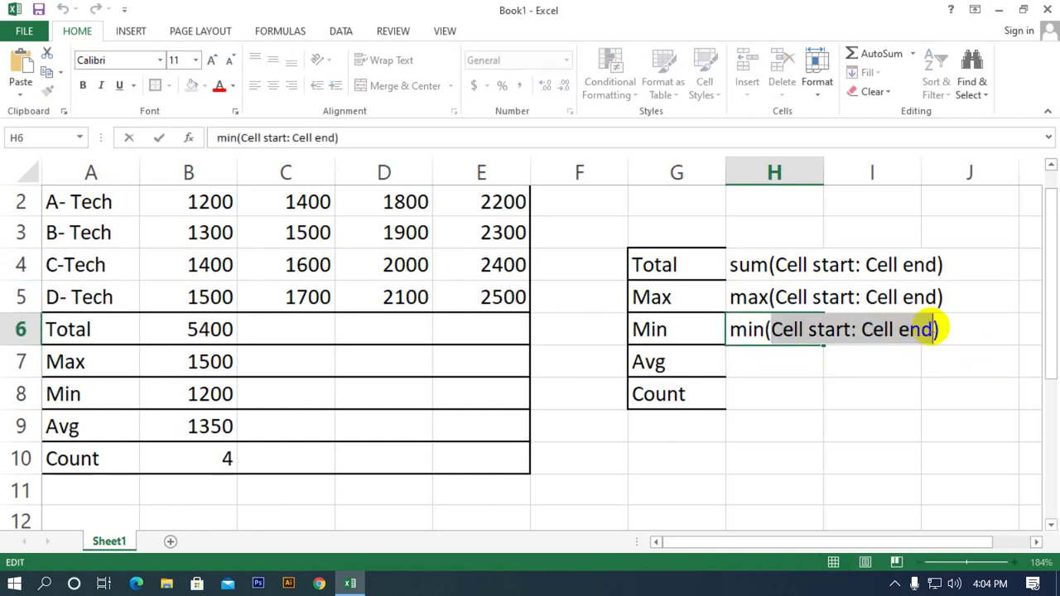
# Enter average(Cell start: Cell end) in H7
pyautogui.click(778, 363)
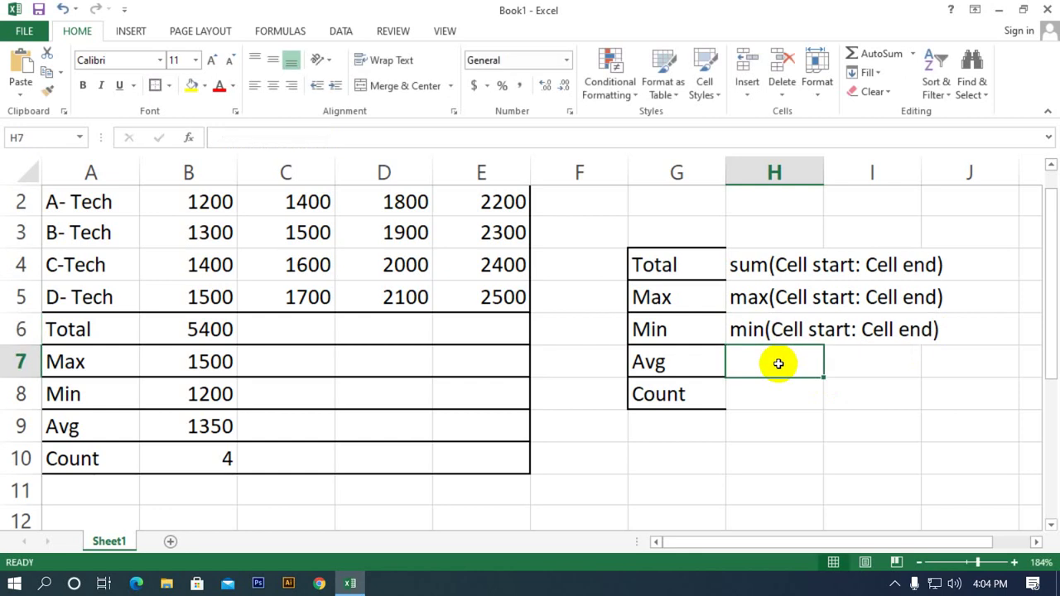
pyautogui.write('av')
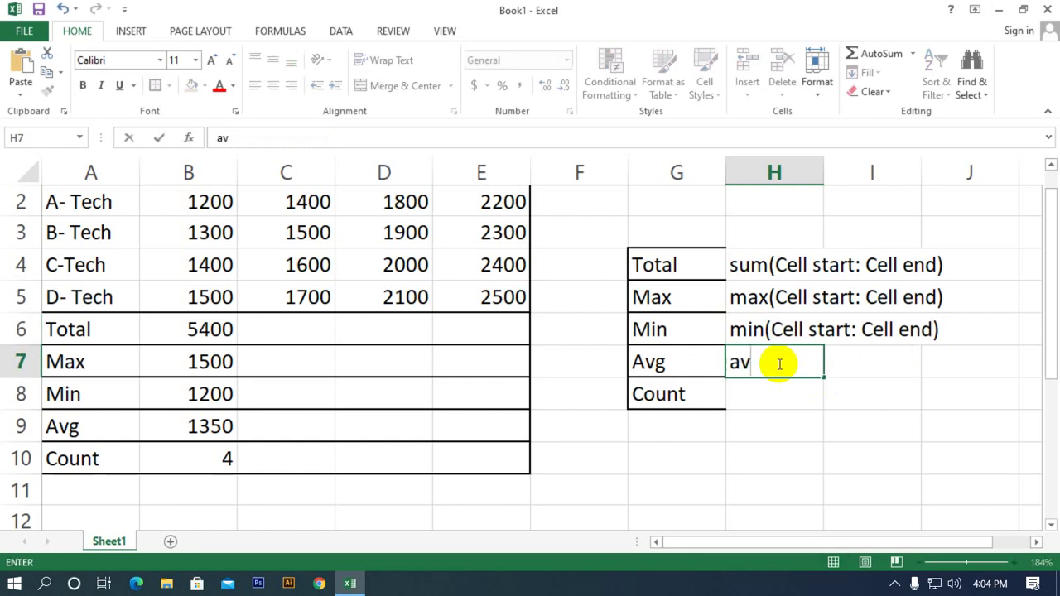
pyautogui.write('g')
pyautogui.press('BackSpace')
pyautogui.write('erage')
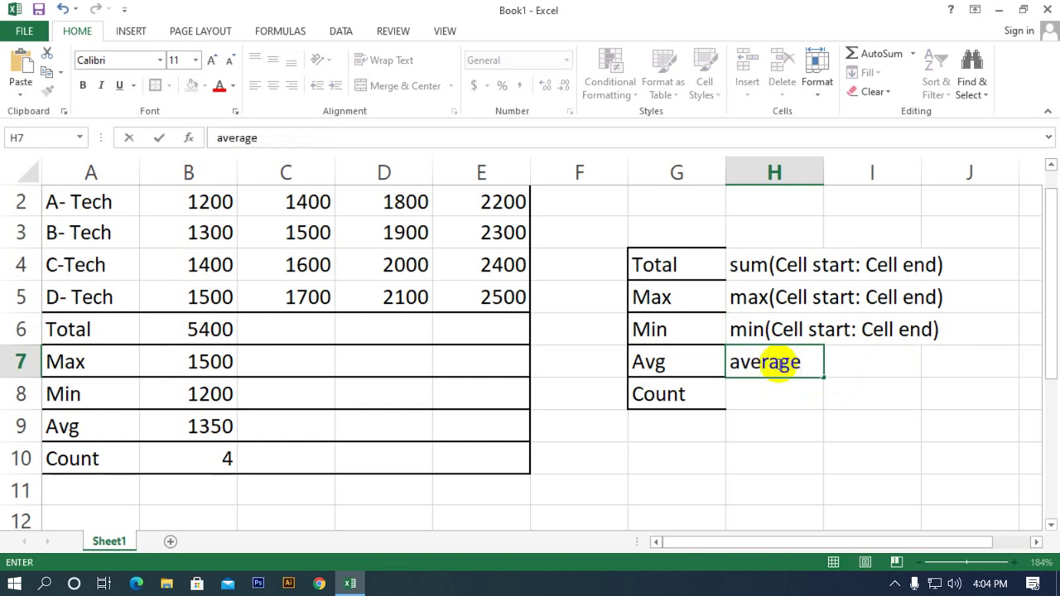
pyautogui.write('()')
pyautogui.press('Left')
pyautogui.press('Right')
pyautogui.press('Down')
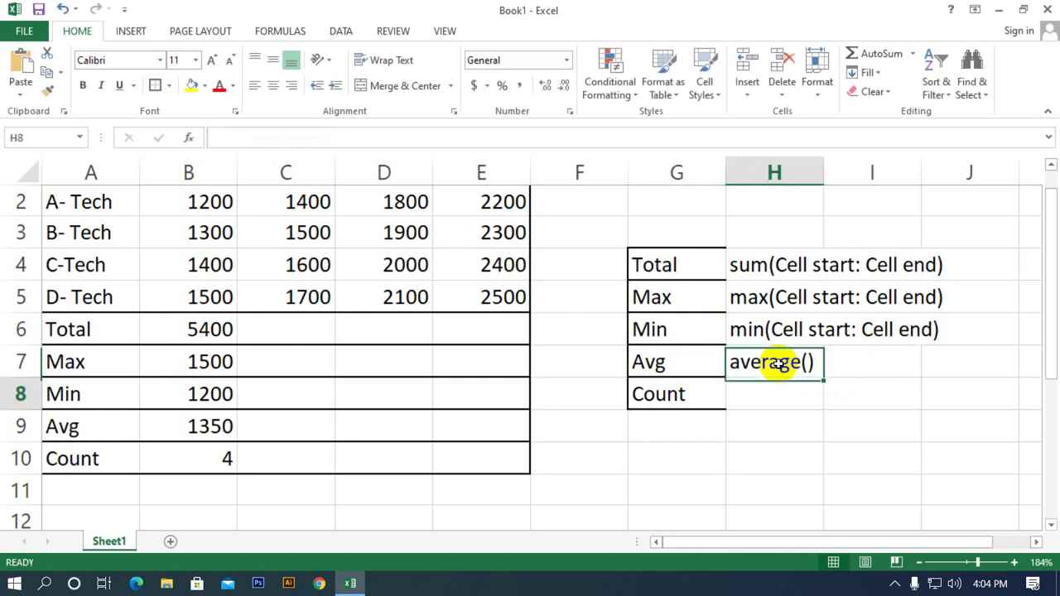
pyautogui.doubleClick(778, 361)
pyautogui.click(808, 362)
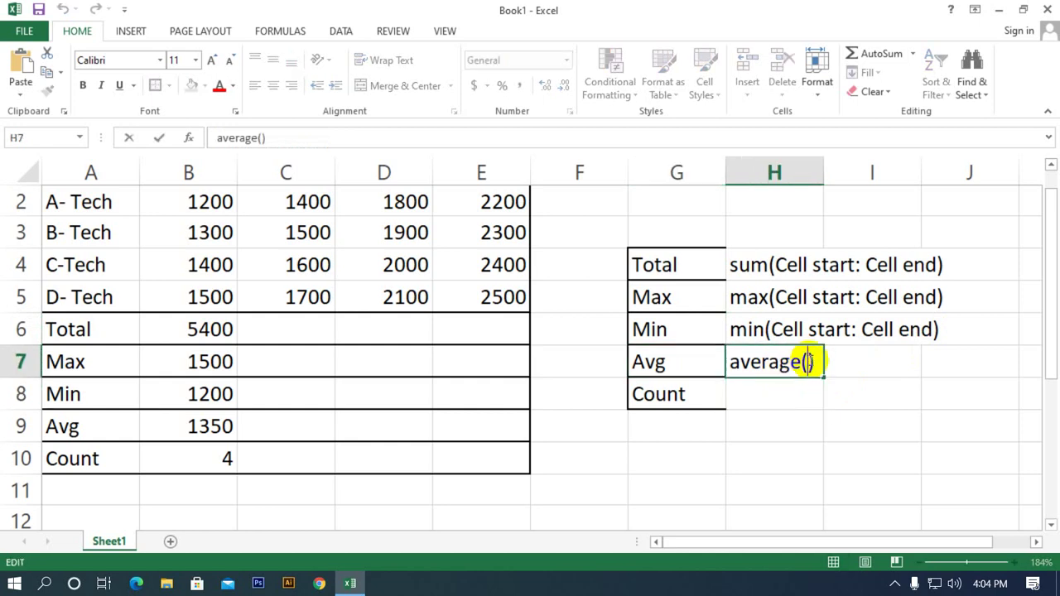
pyautogui.write('Cell start: Cell end')
pyautogui.click(788, 388)
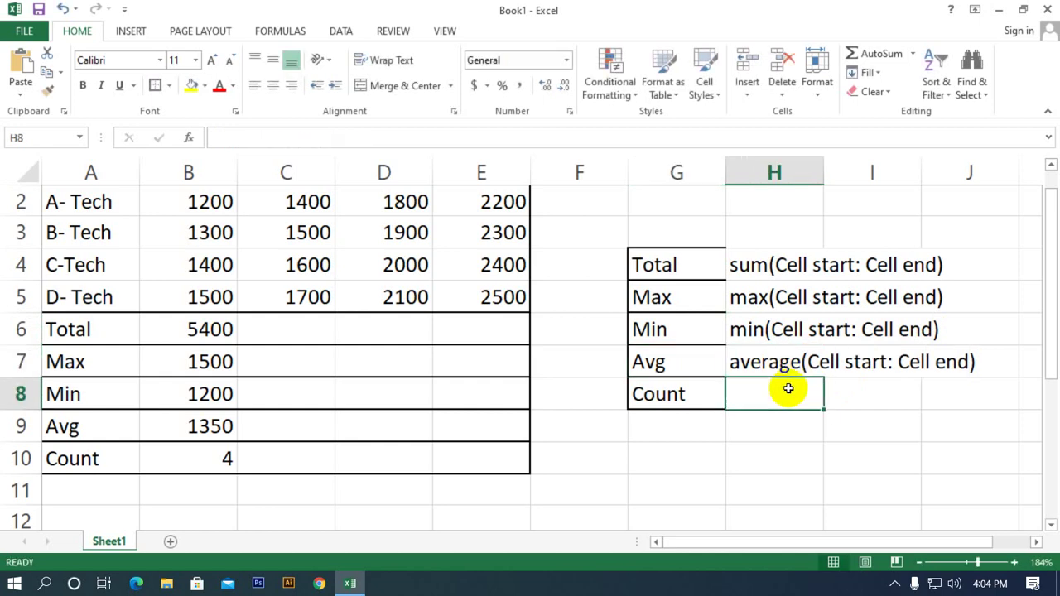
# Enter count(Cell start: Cell end) in H8
pyautogui.write('coun')
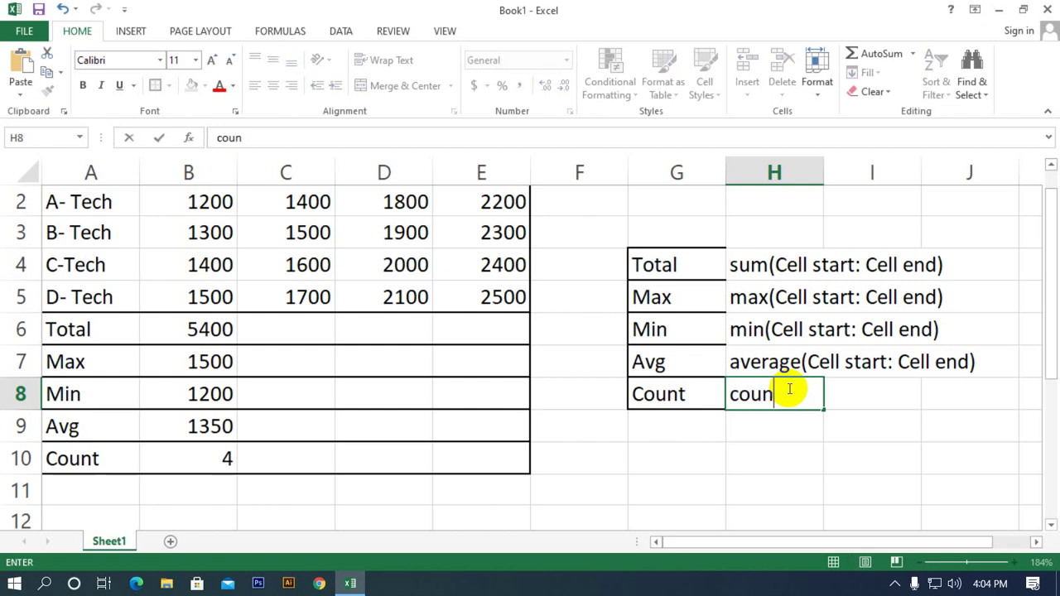
pyautogui.write('t(')
pyautogui.write(')')
pyautogui.press('Left')
pyautogui.press('Right')
pyautogui.press('Down')
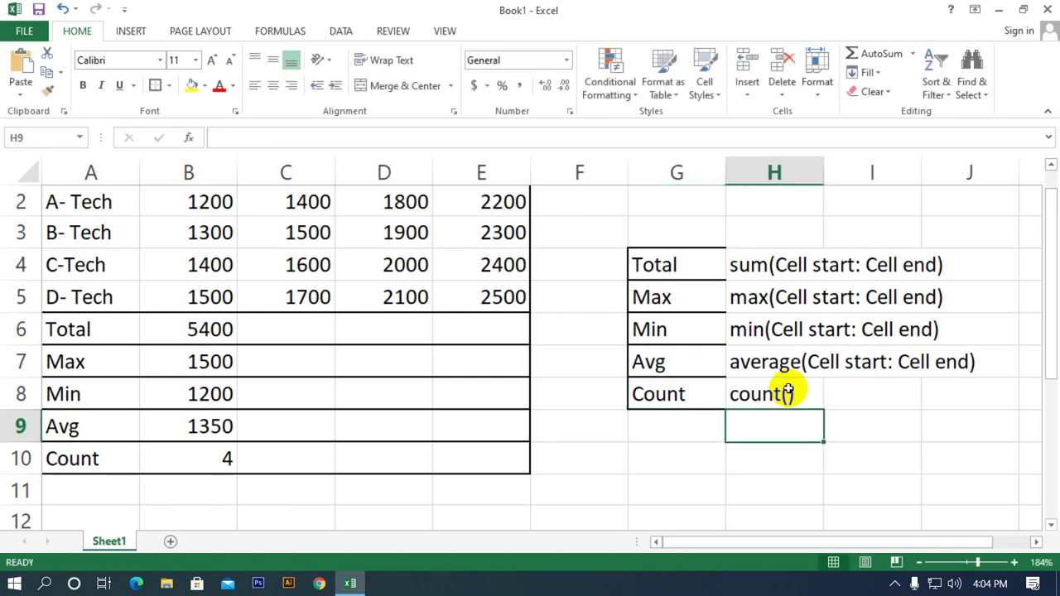
pyautogui.doubleClick(787, 392)
pyautogui.write('Cell start: Cell end')
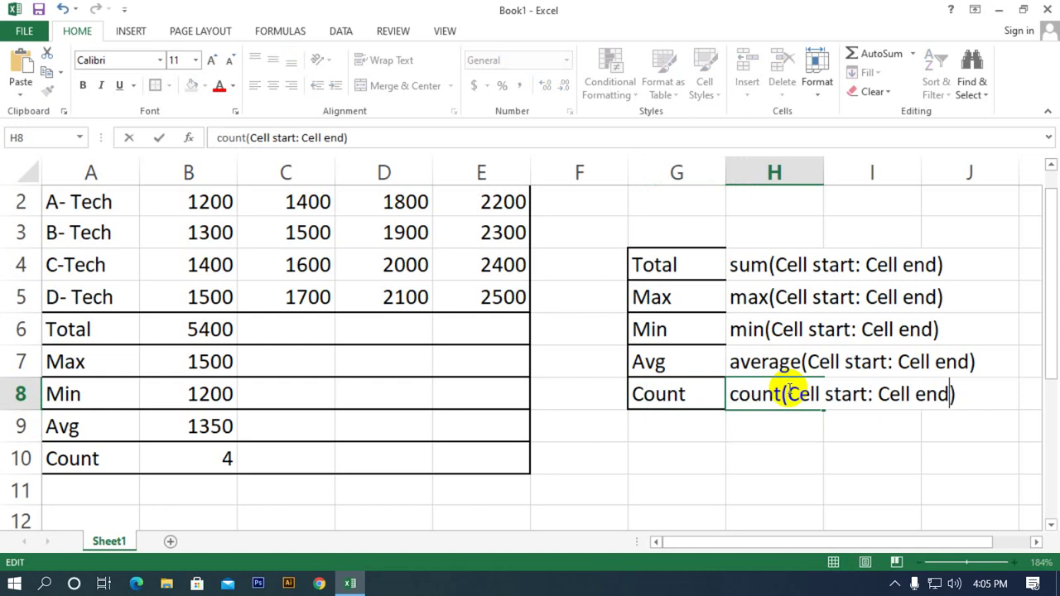
pyautogui.click(651, 422)
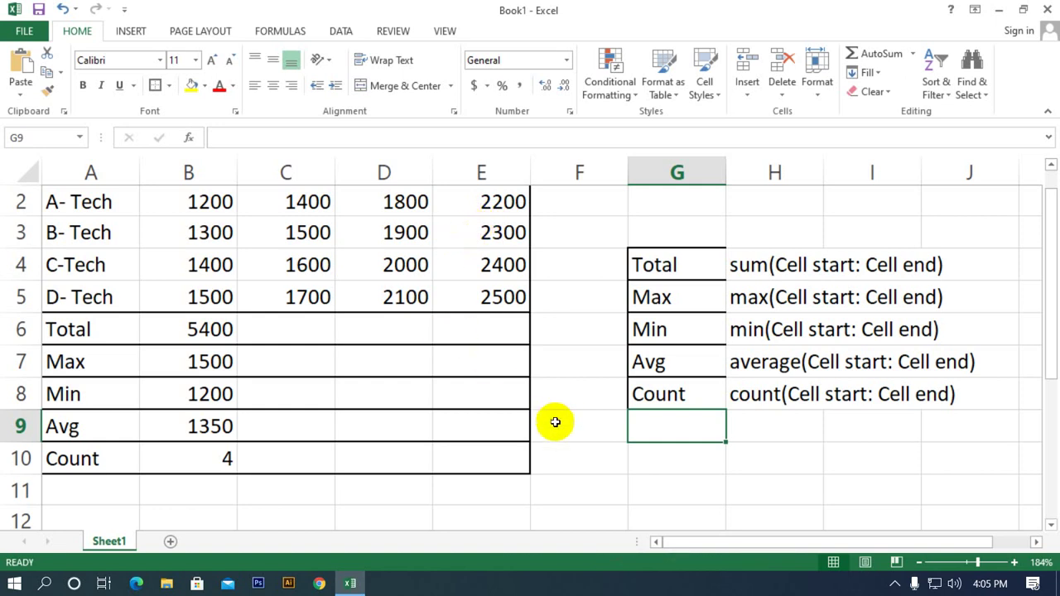
# Copy B6's SUM formula, undoing an accidental paste so B6 keeps 5400
pyautogui.click(276, 334)
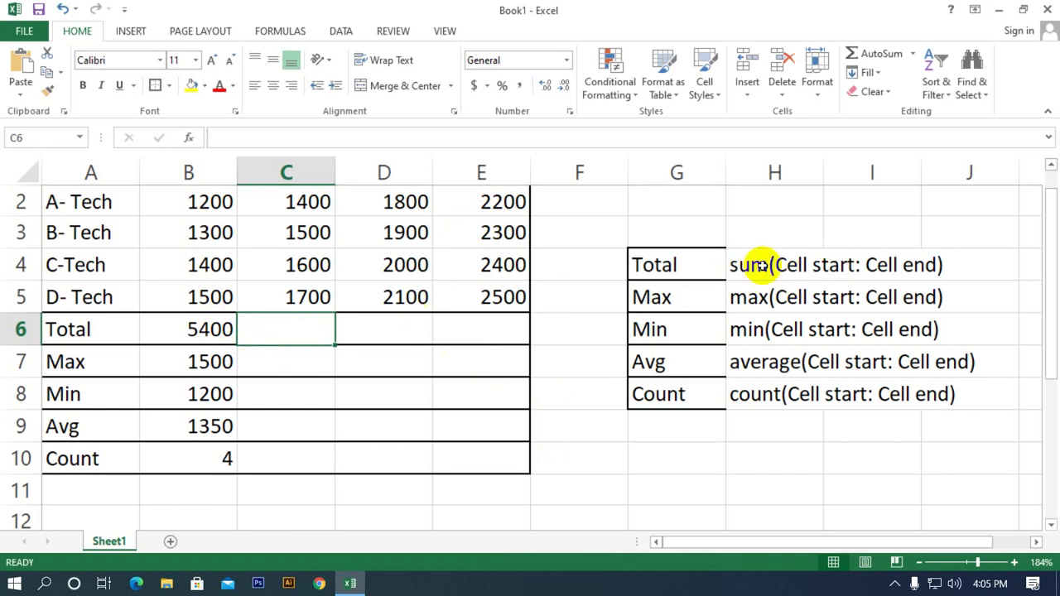
pyautogui.click(208, 329)
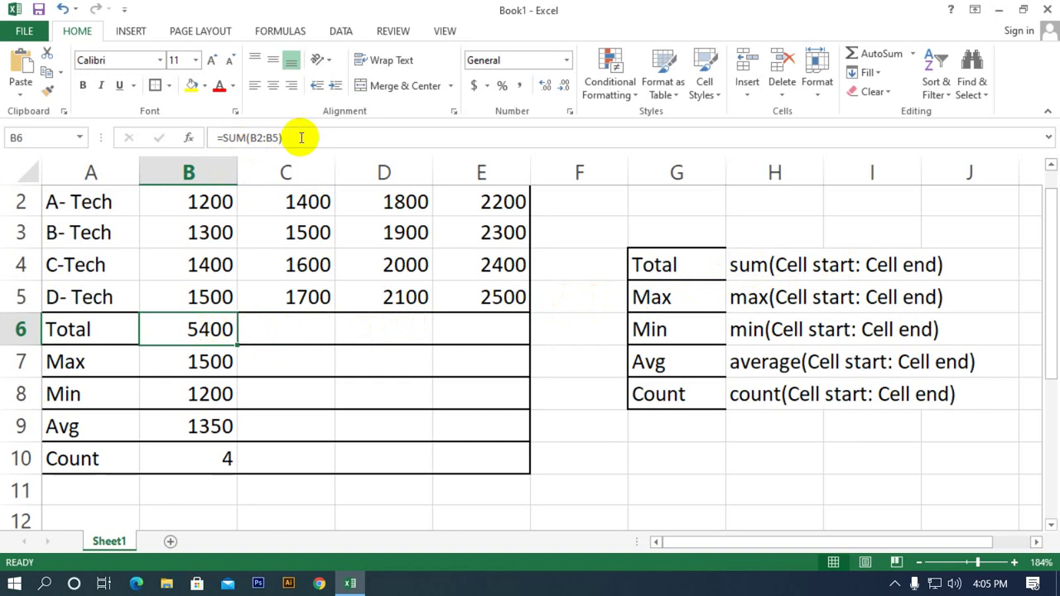
pyautogui.moveTo(303, 137); pyautogui.dragTo(189, 141)
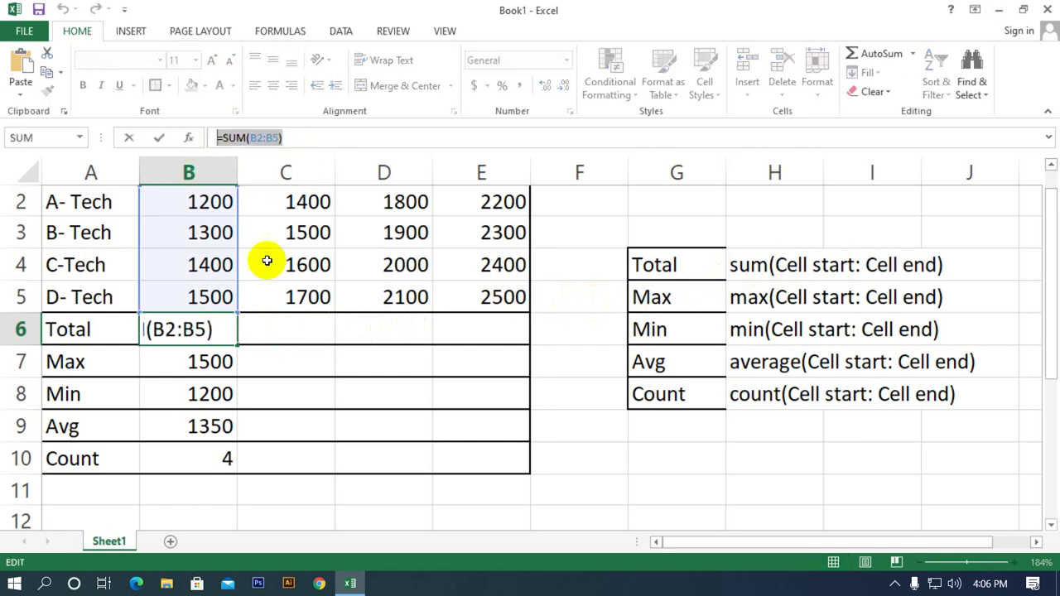
pyautogui.click(284, 333)
pyautogui.hotkey('ctrl', 'v')
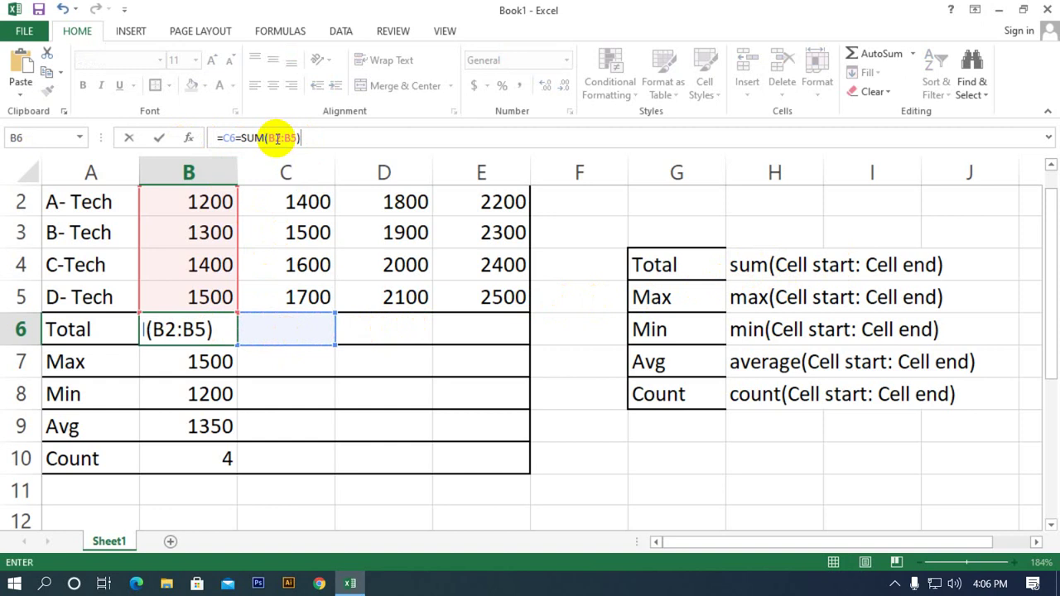
pyautogui.click(289, 331)
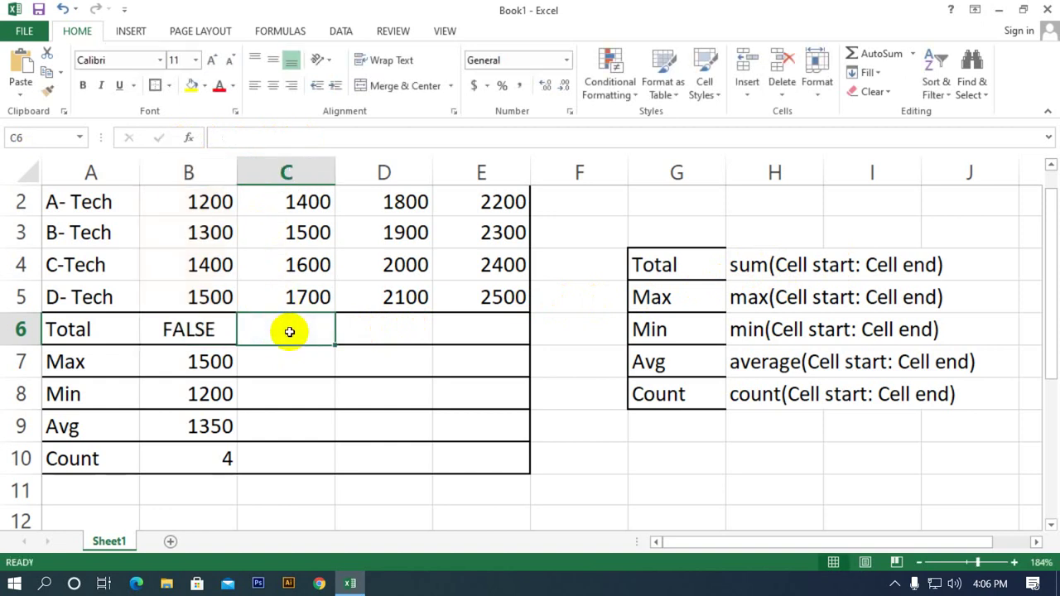
pyautogui.click(230, 327)
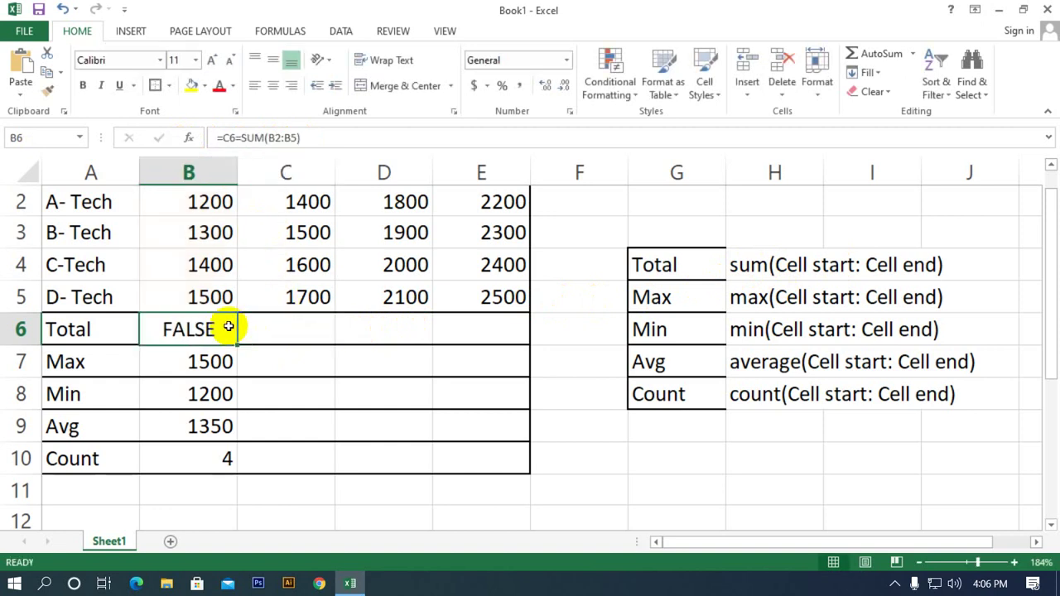
pyautogui.hotkey('ctrl', 'z')
# Paste the formula into C6 and change its range to C2:C5, totalling 6200
pyautogui.click(278, 327)
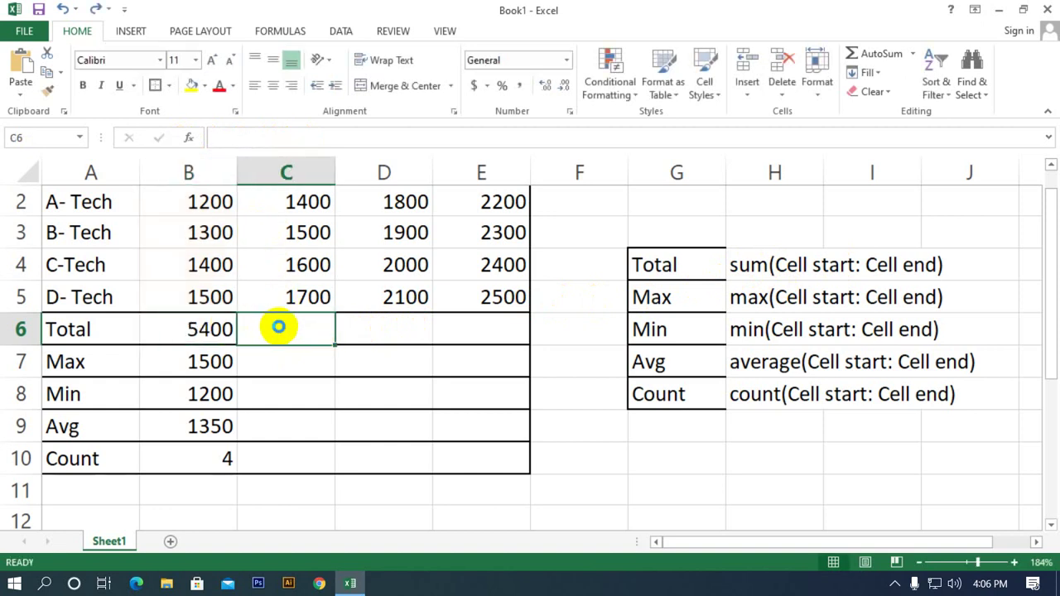
pyautogui.hotkey('ctrl', 'v')
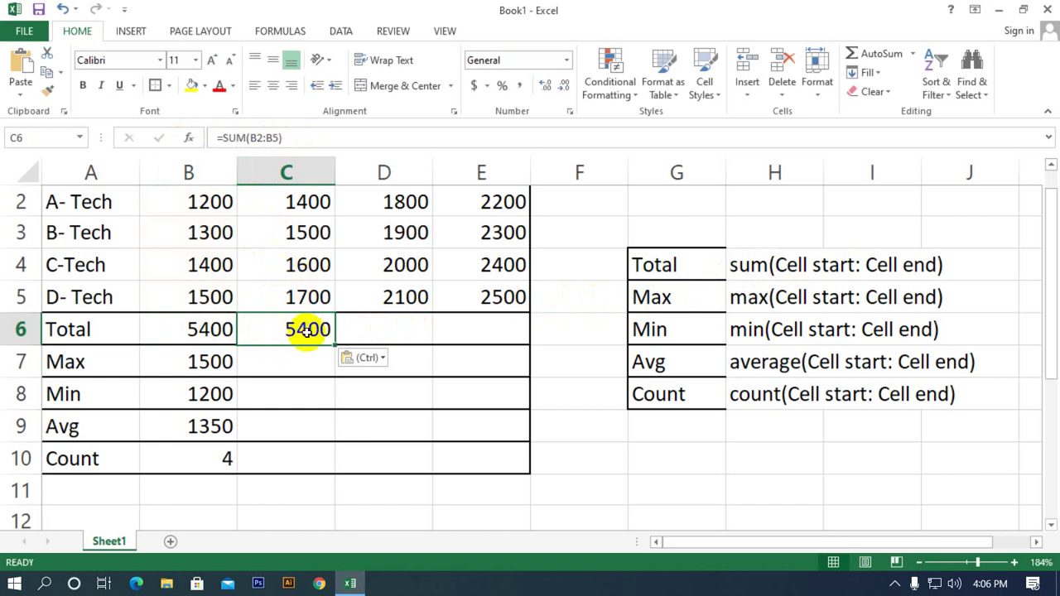
pyautogui.doubleClick(305, 329)
pyautogui.moveTo(307, 202); pyautogui.dragTo(311, 291)
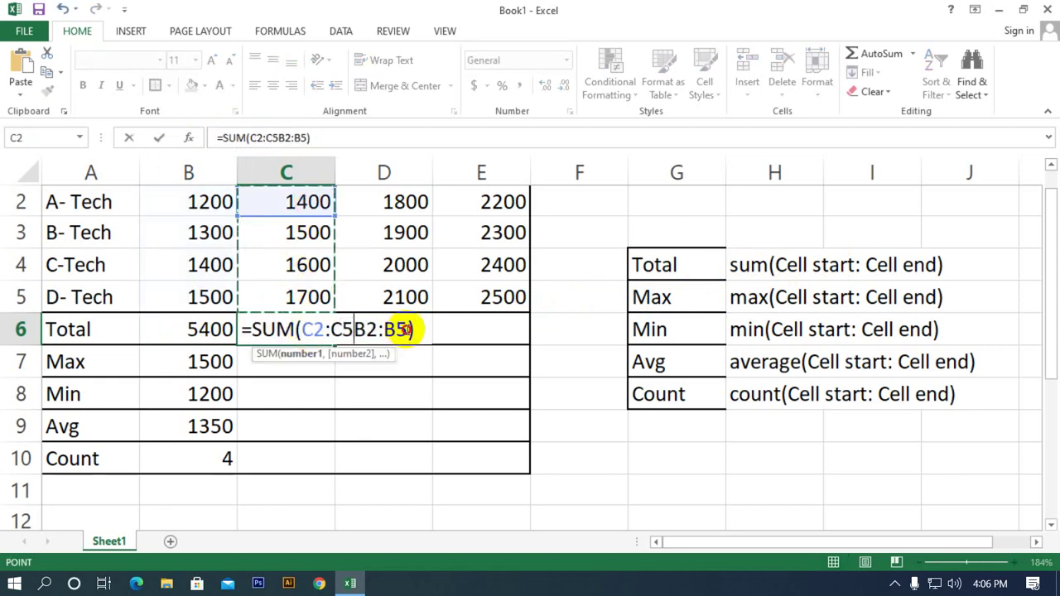
pyautogui.moveTo(409, 329); pyautogui.dragTo(355, 329)
pyautogui.press('BackSpace')
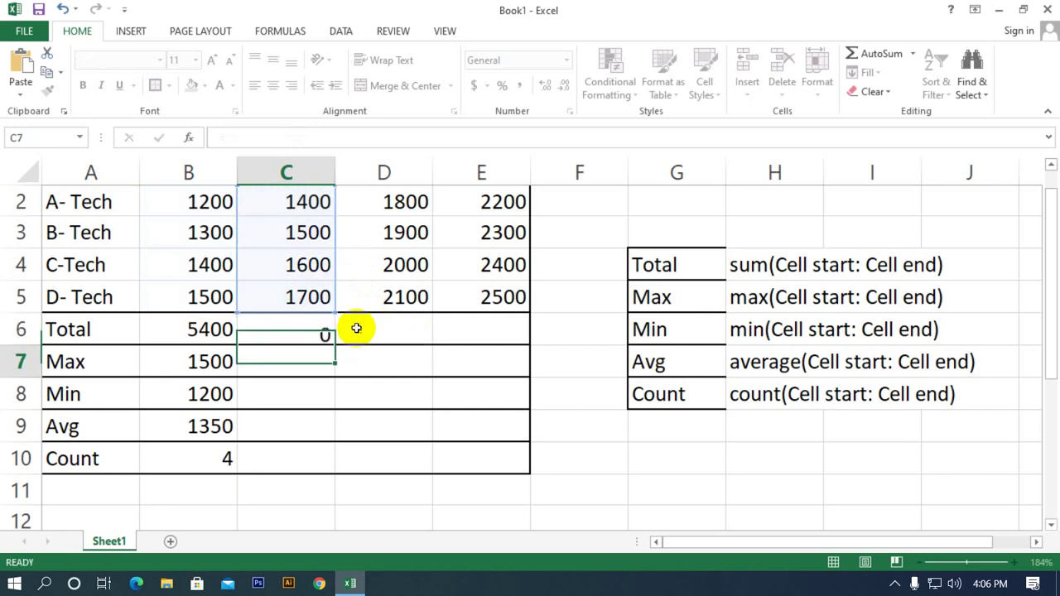
pyautogui.press('Return')
# Paste the SUM formula into D6, where it shows 5400
pyautogui.click(364, 332)
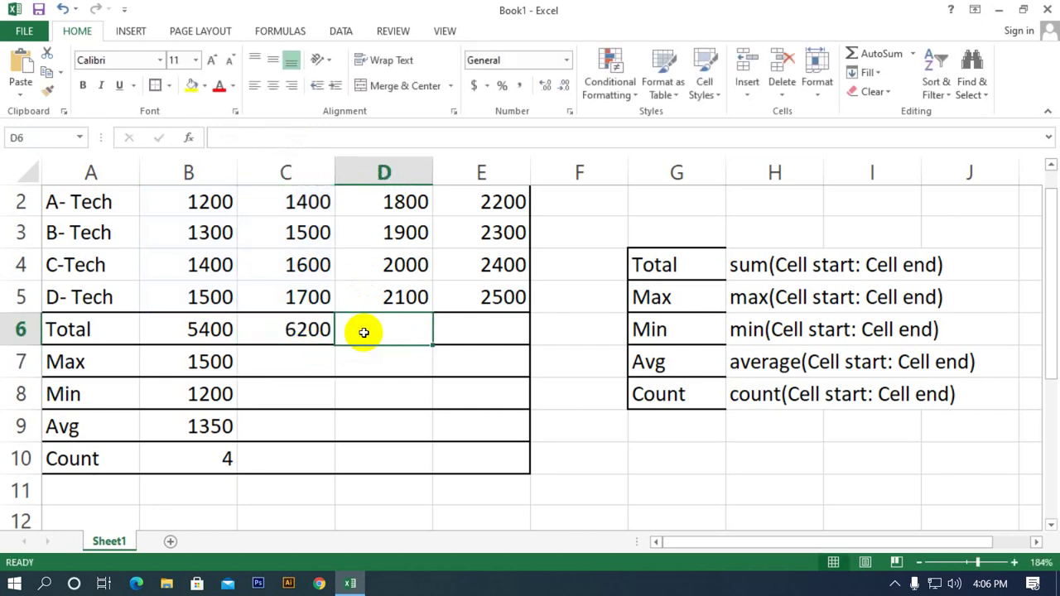
pyautogui.hotkey('ctrl', 'v')
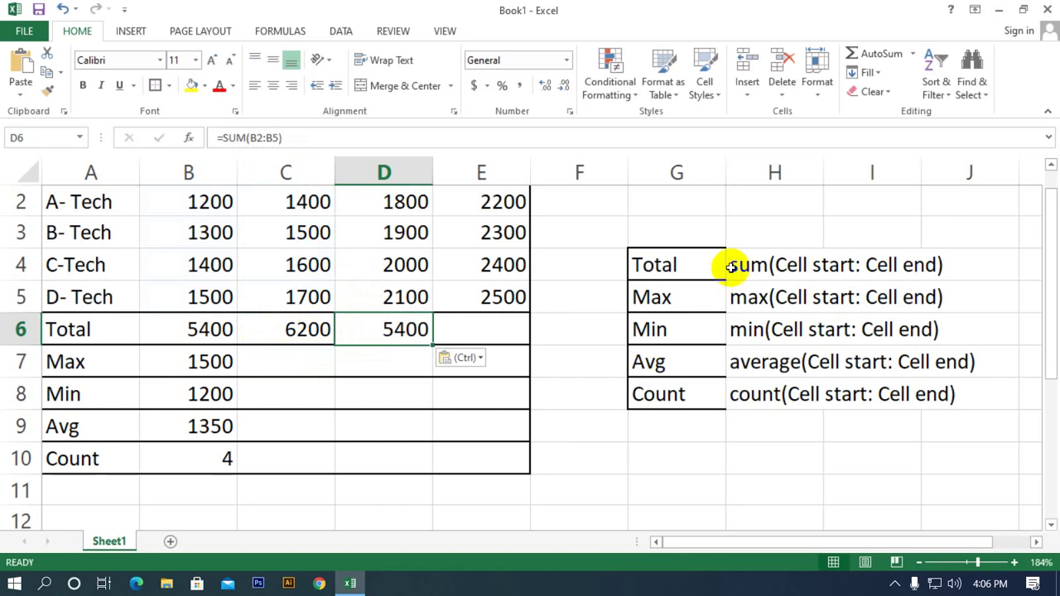
pyautogui.moveTo(662, 267); pyautogui.dragTo(937, 265)
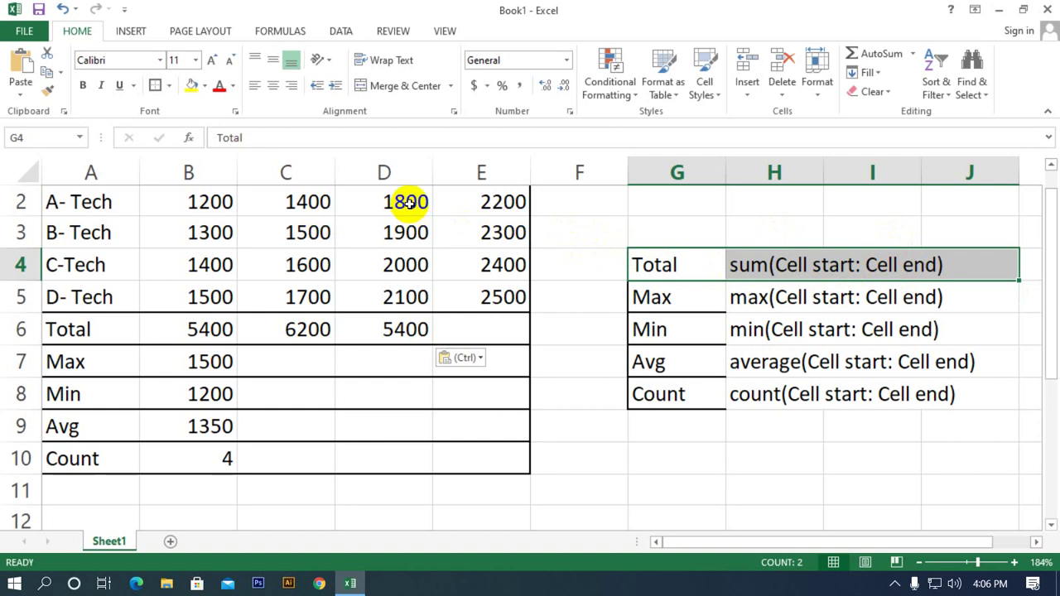
pyautogui.moveTo(408, 202); pyautogui.dragTo(406, 296)
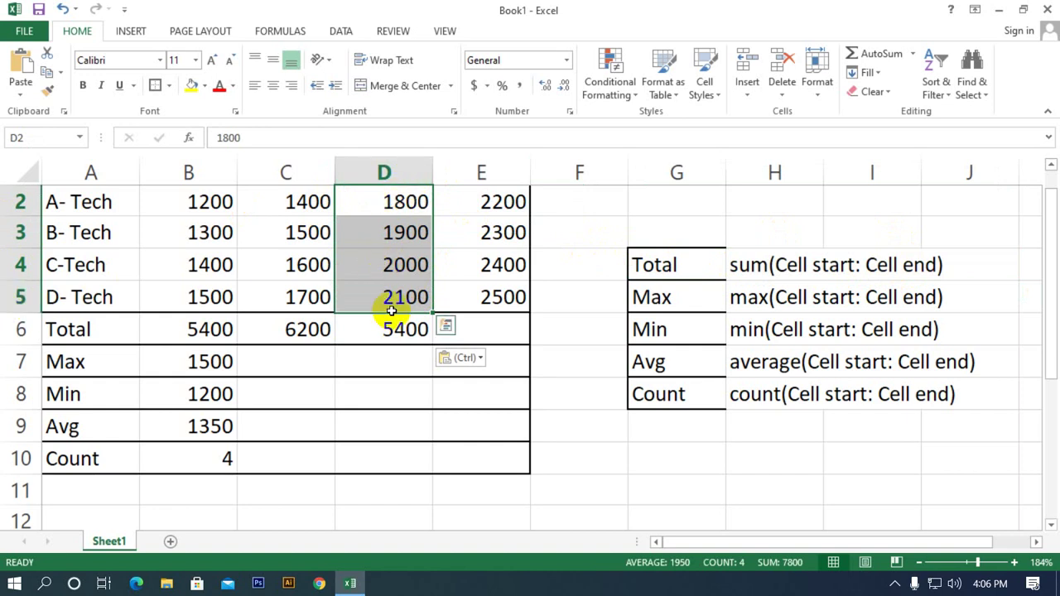
# Enter =SUM(E2:E5) in E6 to total column E at 9400
pyautogui.click(497, 331)
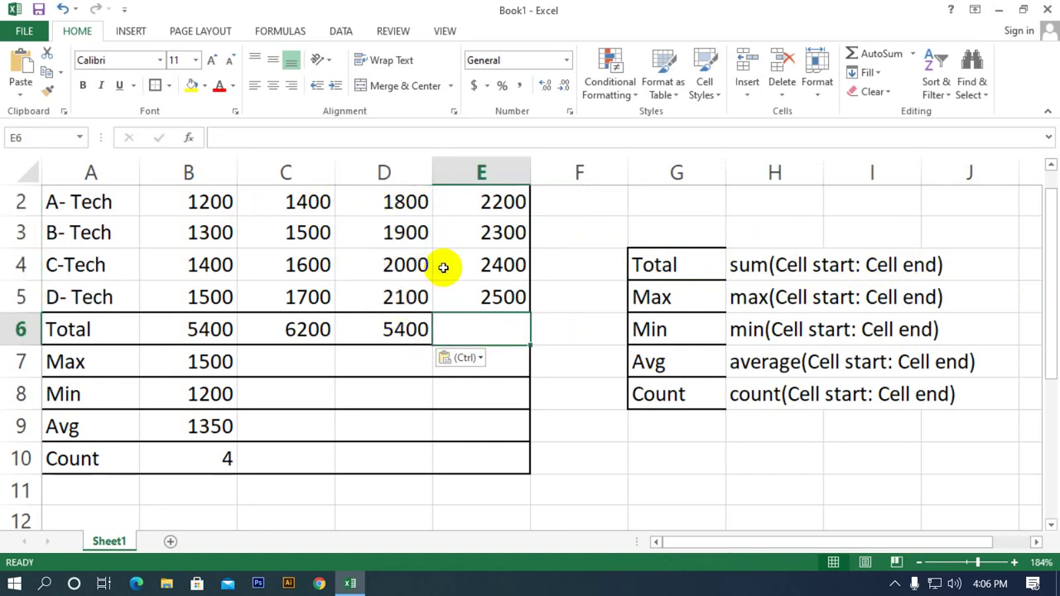
pyautogui.write('=sum(')
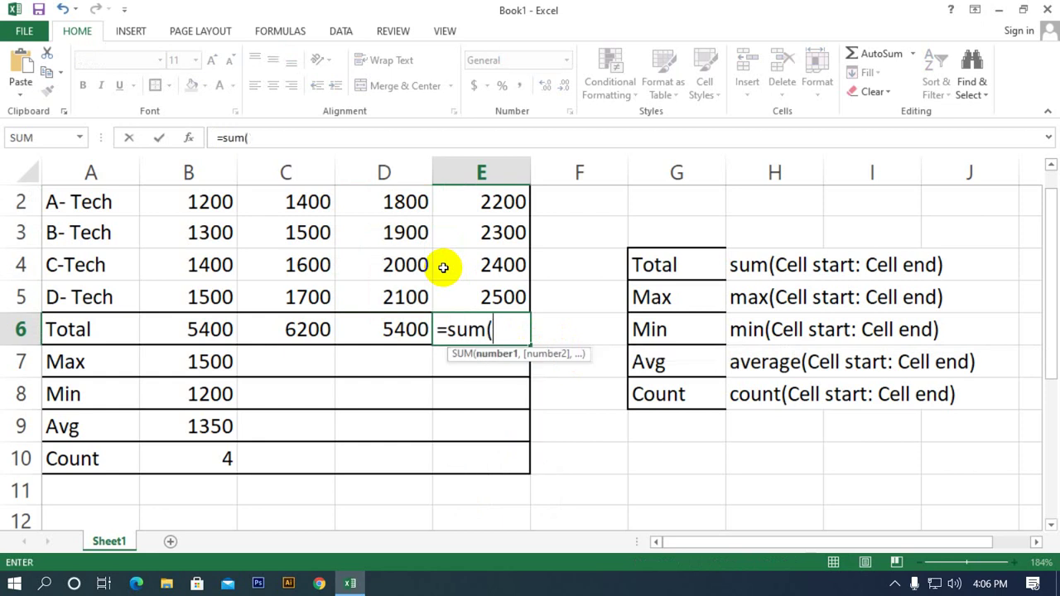
pyautogui.write(')')
pyautogui.press('Return')
pyautogui.press('Return')
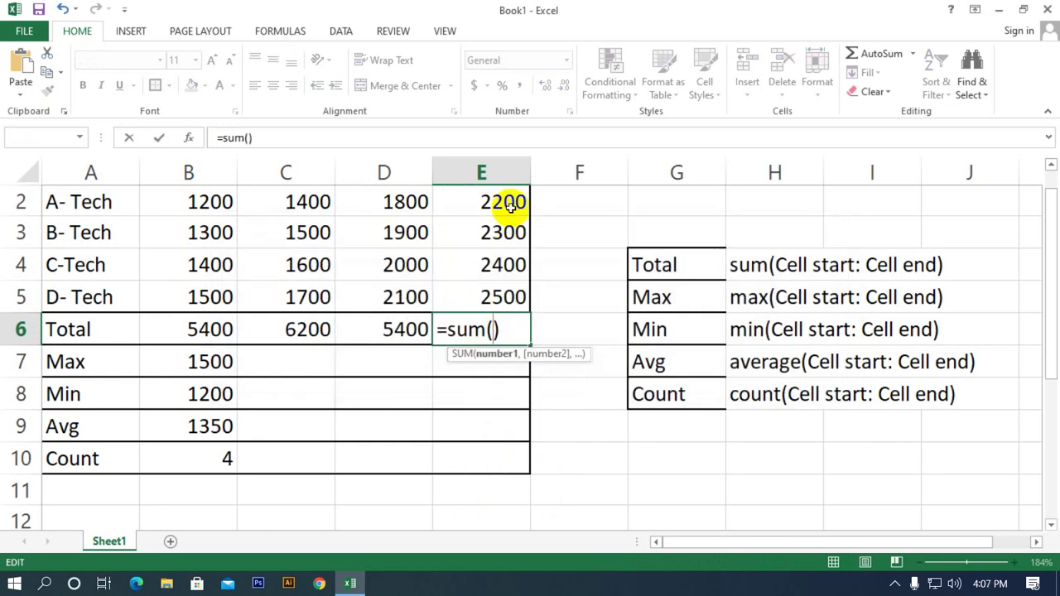
pyautogui.moveTo(511, 207); pyautogui.dragTo(511, 261)
pyautogui.moveTo(511, 286); pyautogui.dragTo(507, 293)
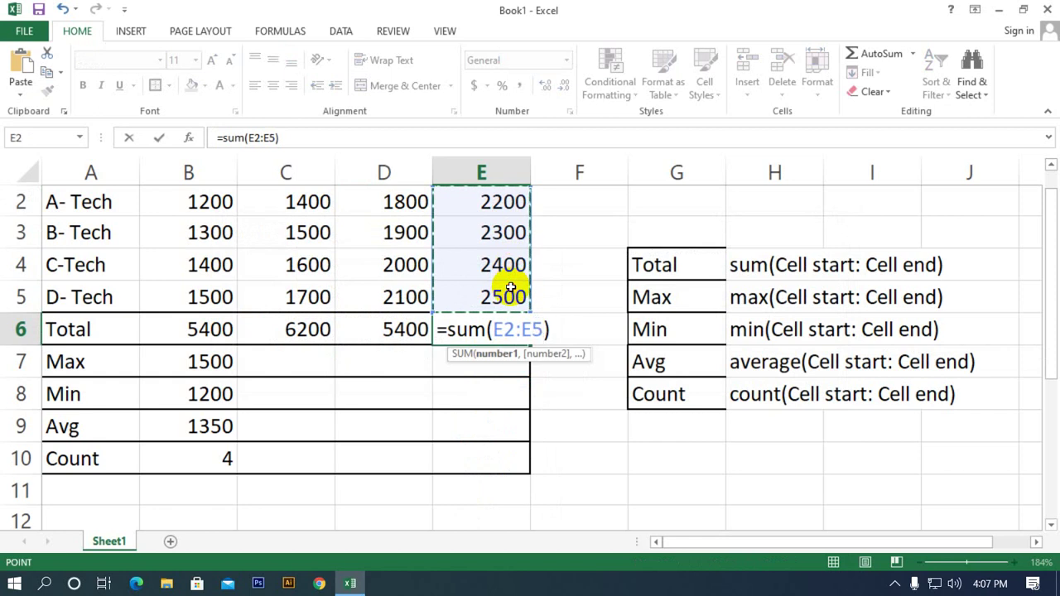
pyautogui.press('Return')
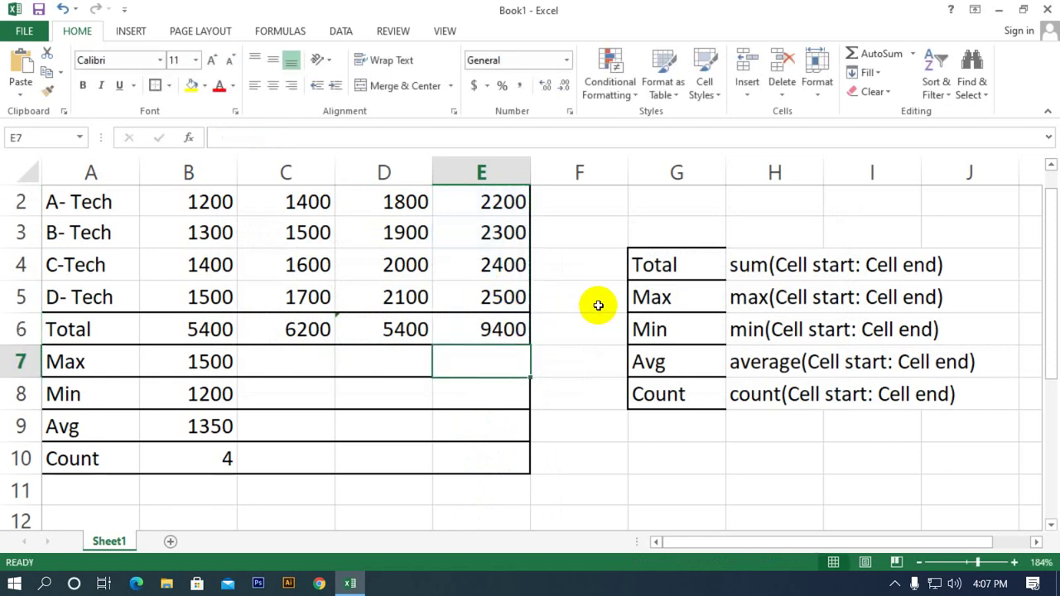
pyautogui.click(412, 328)
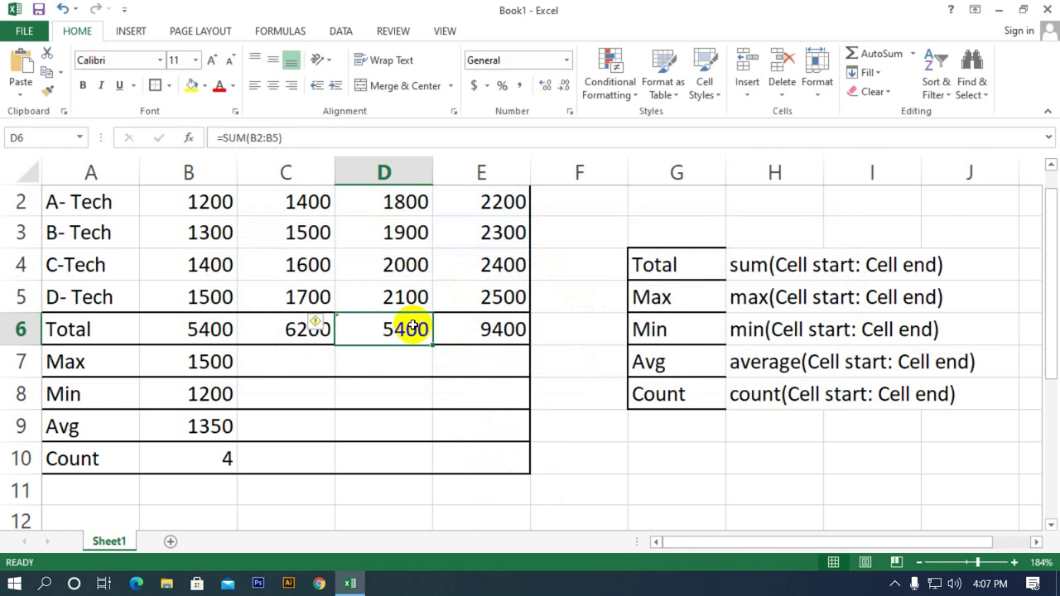
# Change D6's formula from B2:B5 to =SUM(D2:D5) so the column D total reads 11400
pyautogui.doubleClick(413, 328)
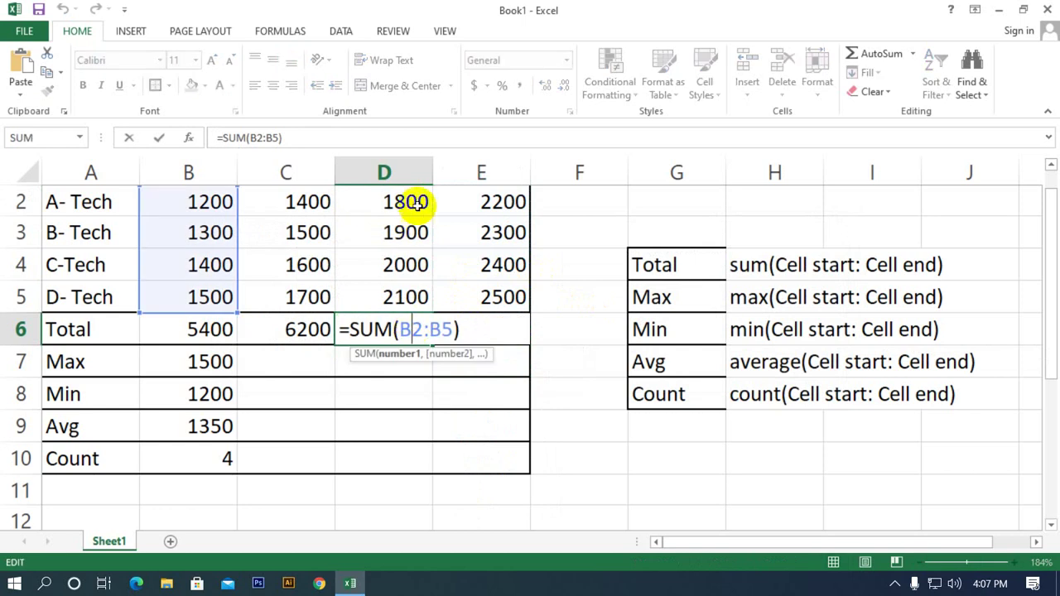
pyautogui.moveTo(407, 201); pyautogui.dragTo(417, 289)
pyautogui.hotkey('ctrl', 'v')
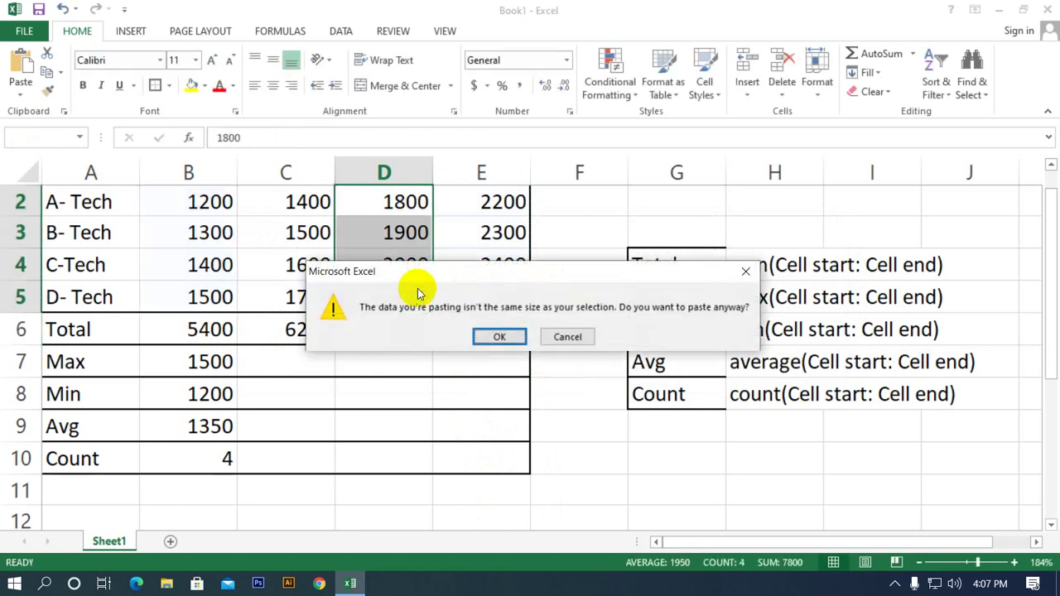
pyautogui.click(496, 333)
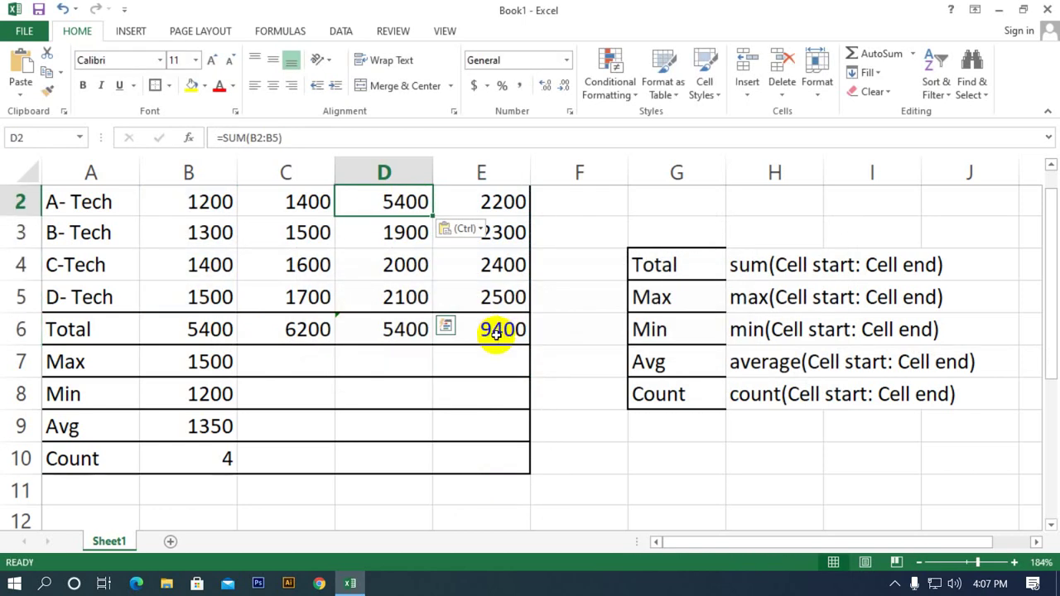
pyautogui.doubleClick(414, 329)
pyautogui.moveTo(452, 330); pyautogui.dragTo(401, 329)
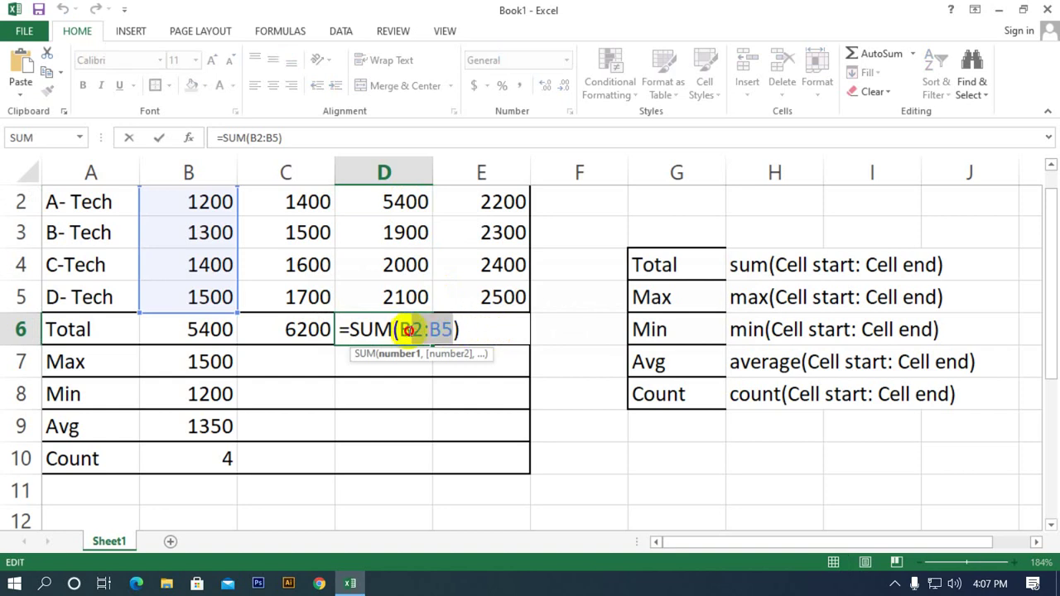
pyautogui.press('Delete')
pyautogui.moveTo(406, 201); pyautogui.dragTo(422, 288)
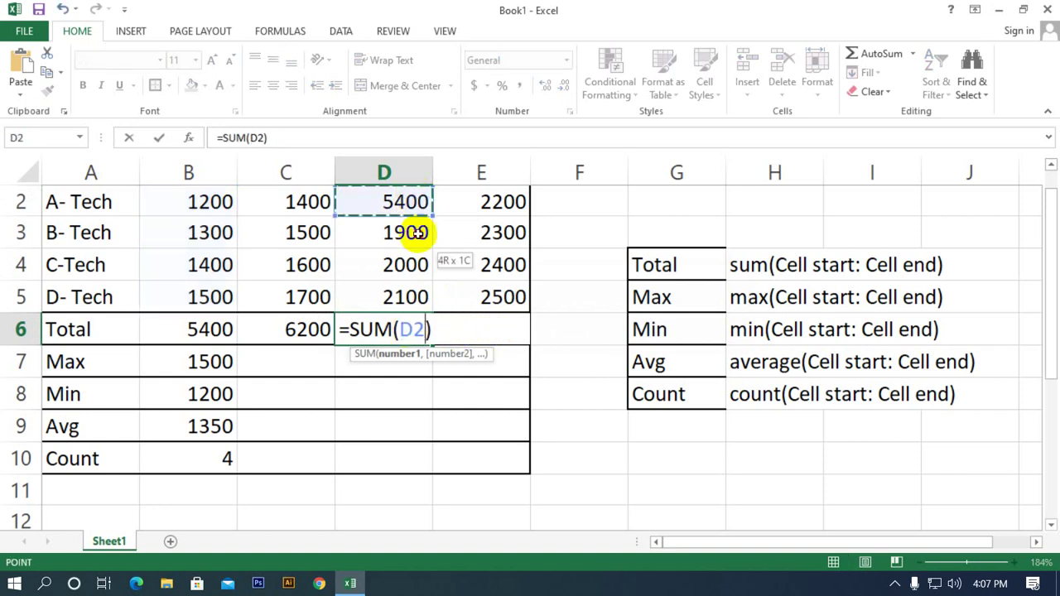
pyautogui.press('Return')
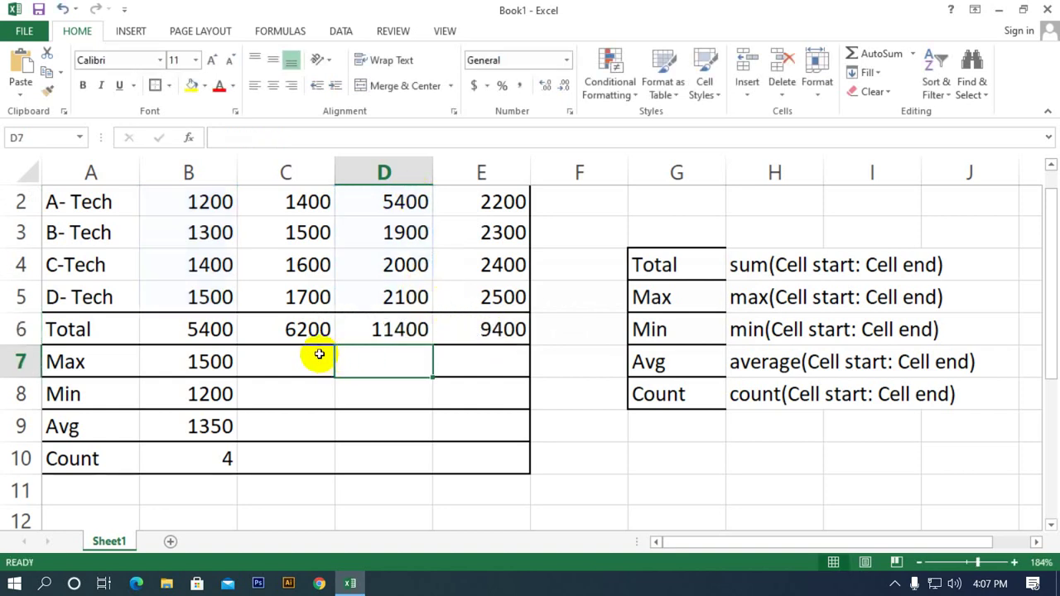
pyautogui.click(319, 357)
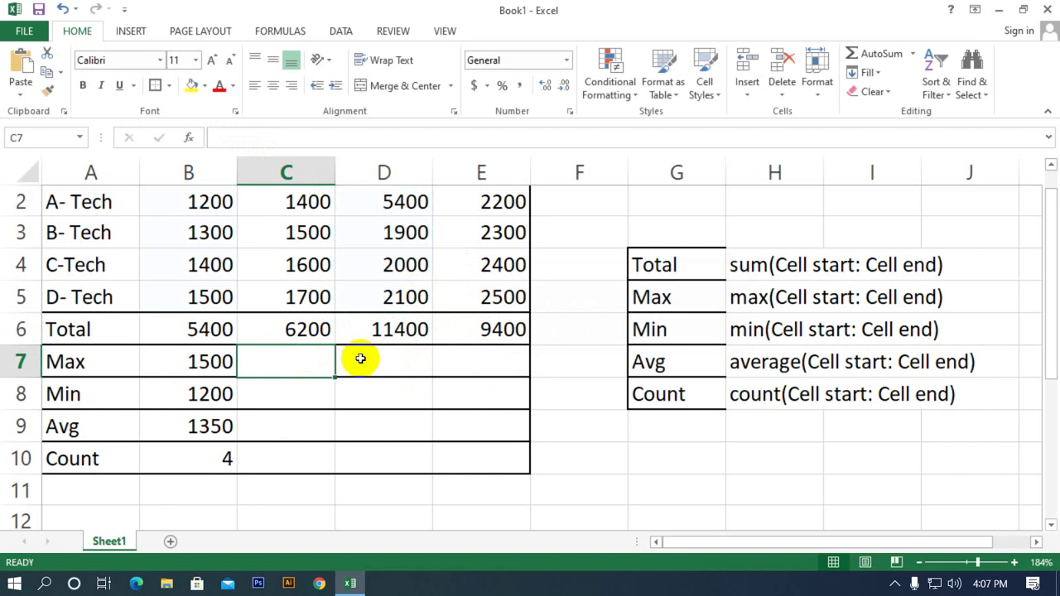
# Enter MAX over C2:C5, D2:D5 and E2:E5 in C7–E7, giving 1700, 5400 and 2500
pyautogui.write('=max')
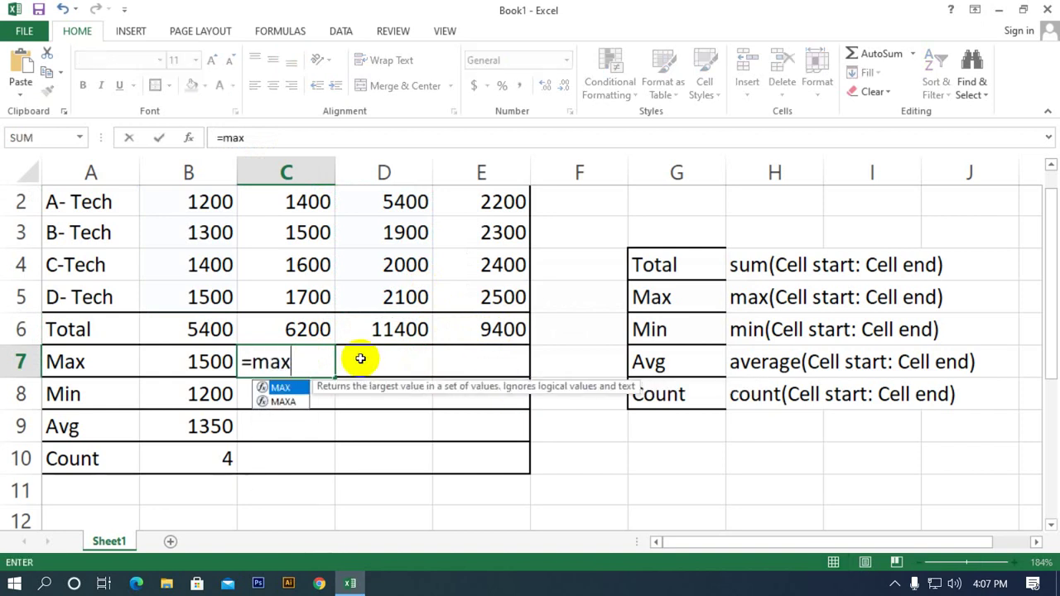
pyautogui.write('()')
pyautogui.press('Return')
pyautogui.press('Return')
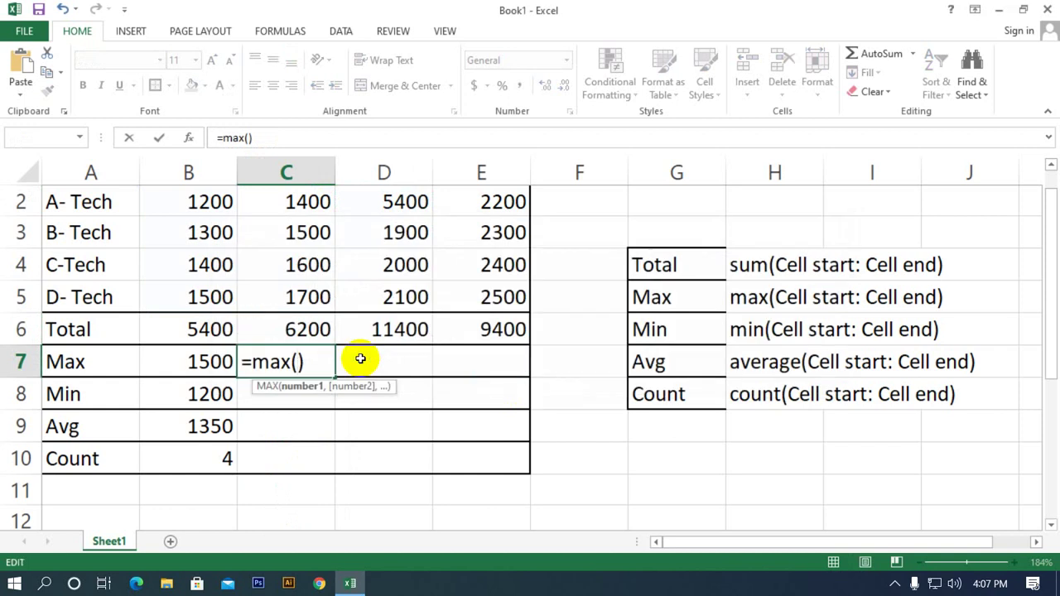
pyautogui.moveTo(308, 201); pyautogui.dragTo(304, 297)
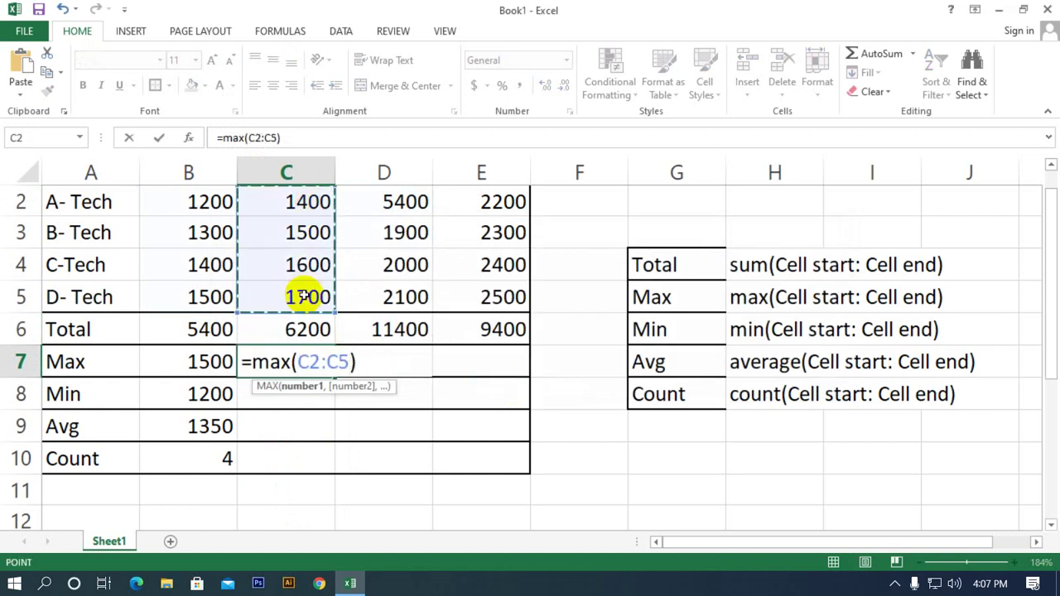
pyautogui.press('Return')
pyautogui.click(399, 365)
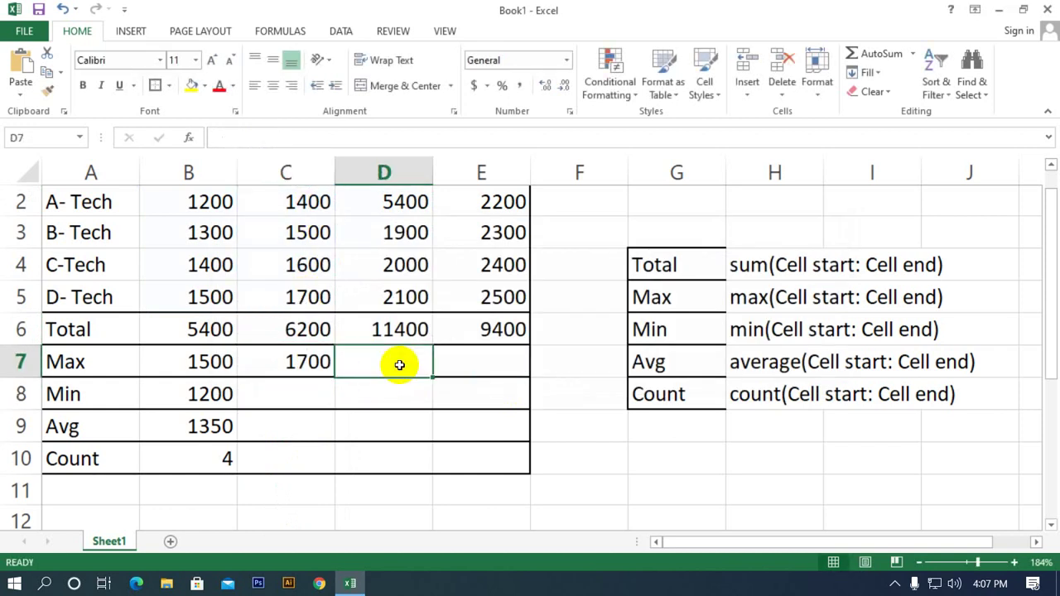
pyautogui.write('=max')
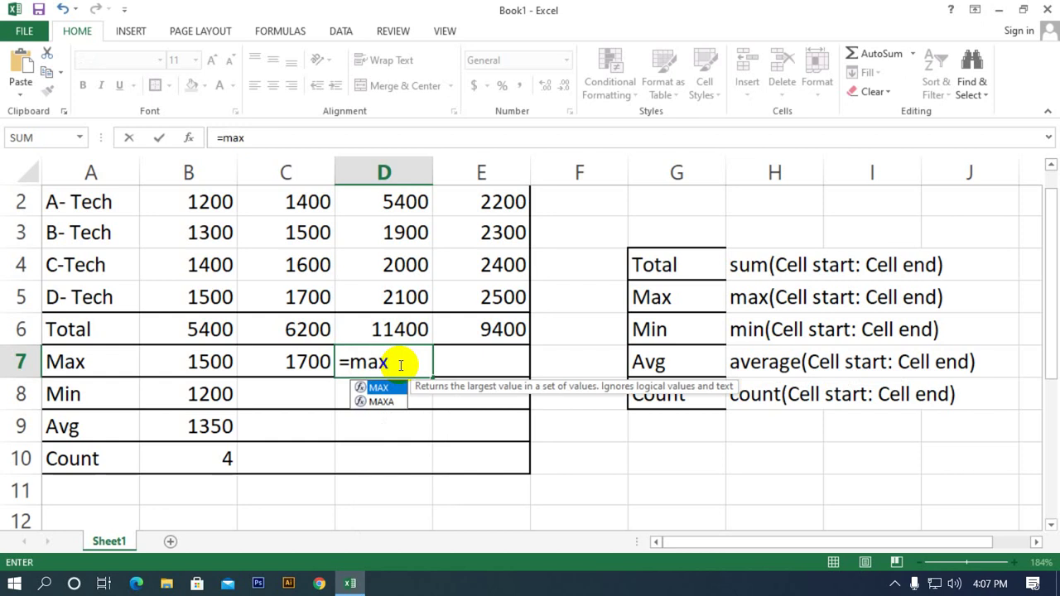
pyautogui.write('()')
pyautogui.press('Return')
pyautogui.press('Return')
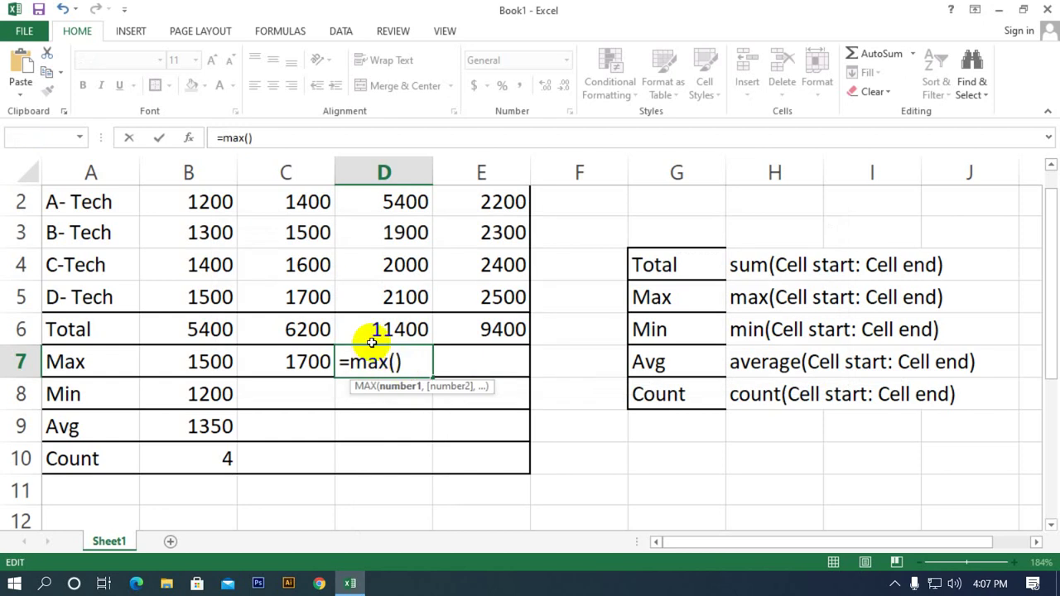
pyautogui.moveTo(383, 208); pyautogui.dragTo(391, 296)
pyautogui.press('Return')
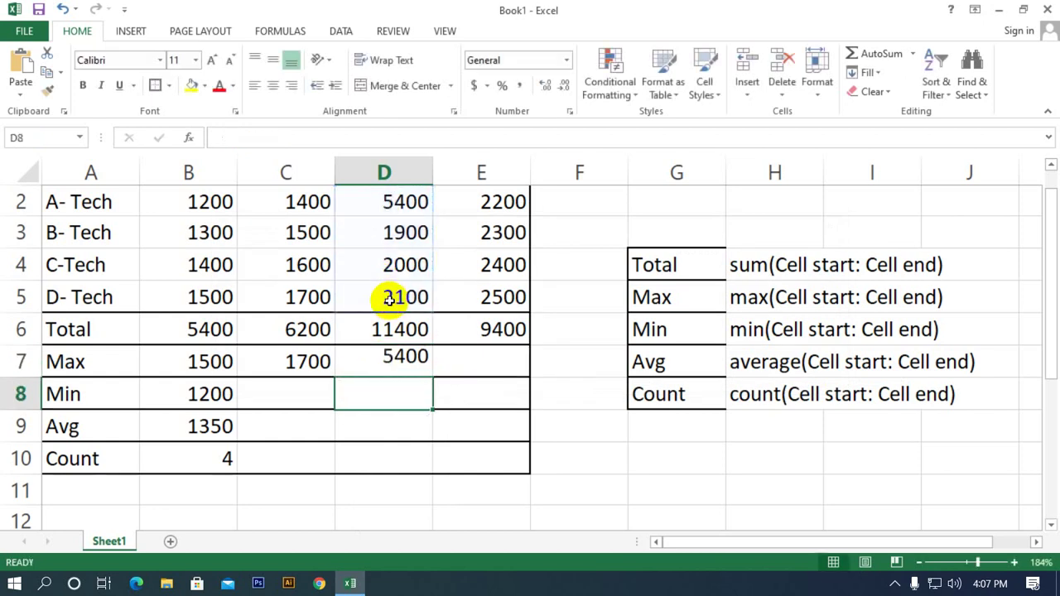
pyautogui.click(466, 359)
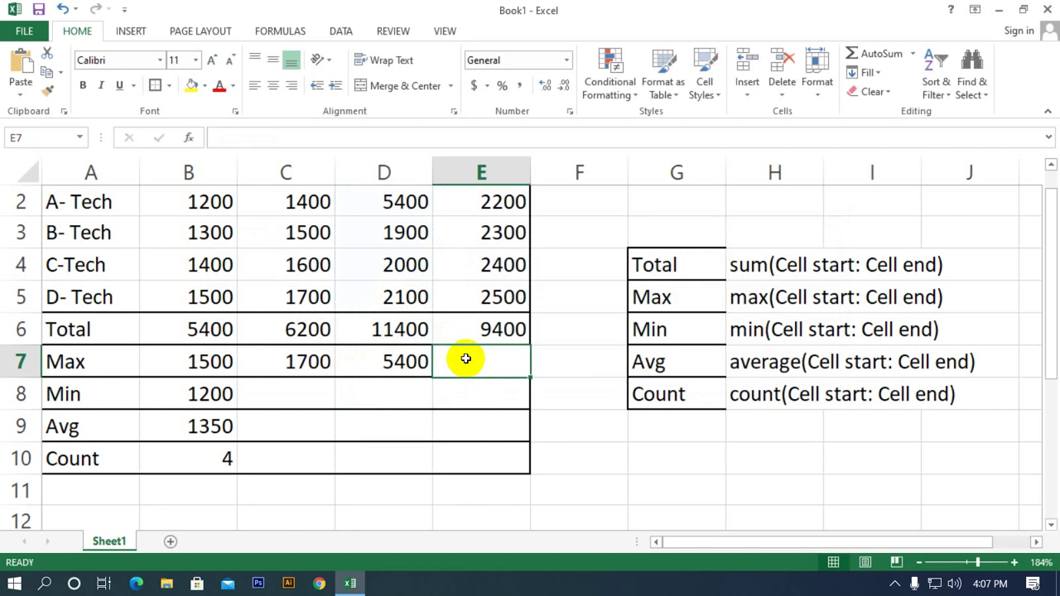
pyautogui.write('=max(')
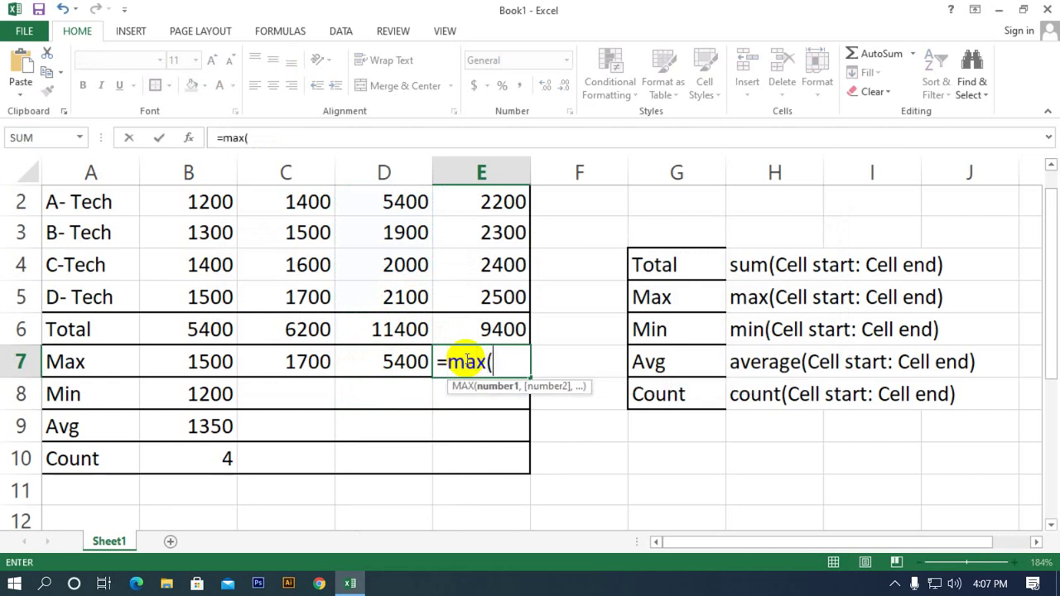
pyautogui.write(')')
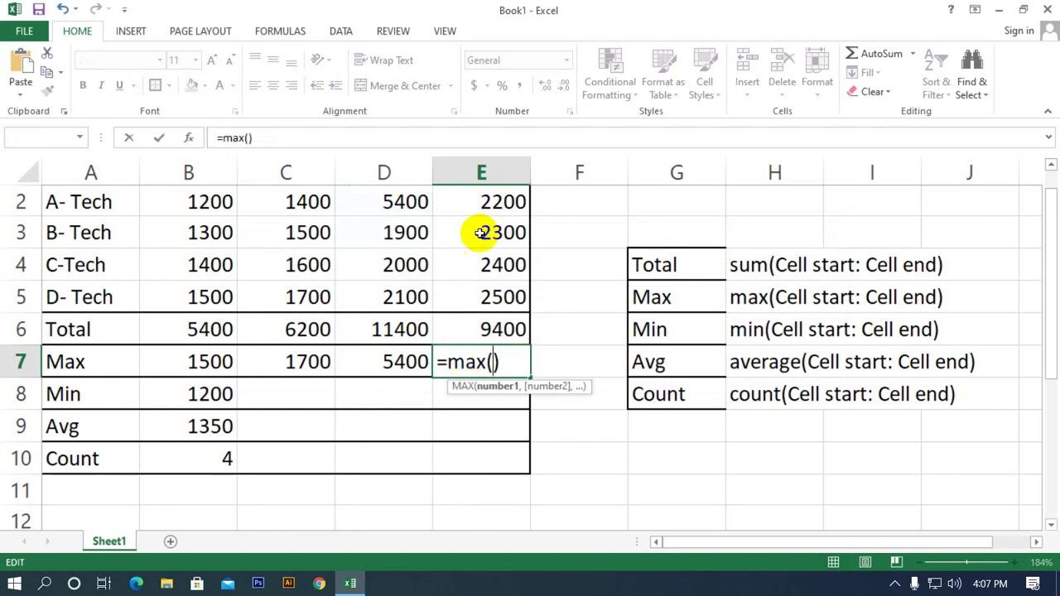
pyautogui.moveTo(495, 197); pyautogui.dragTo(503, 300)
pyautogui.press('Return')
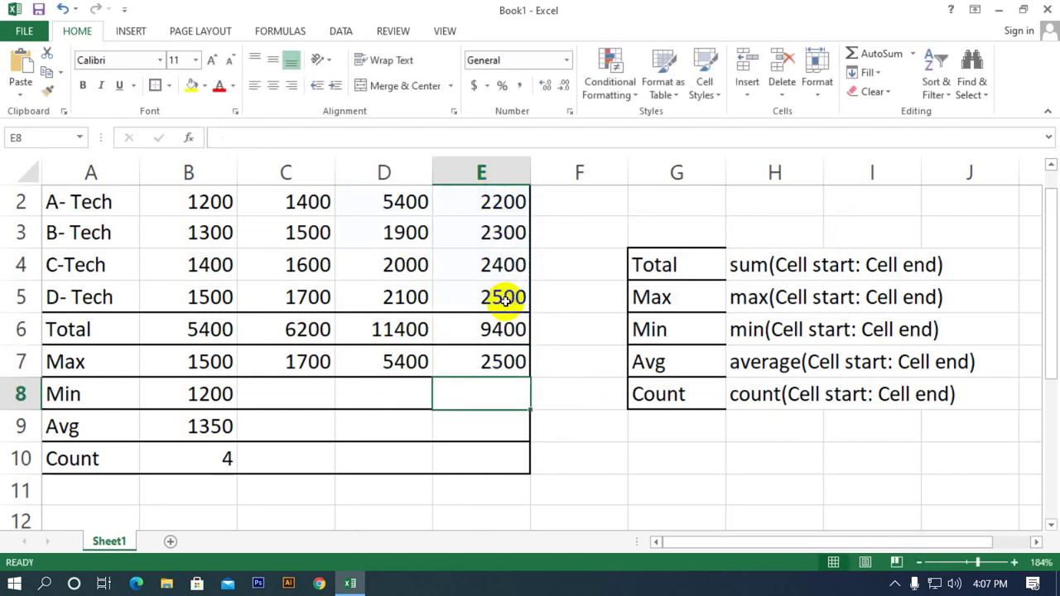
pyautogui.click(303, 399)
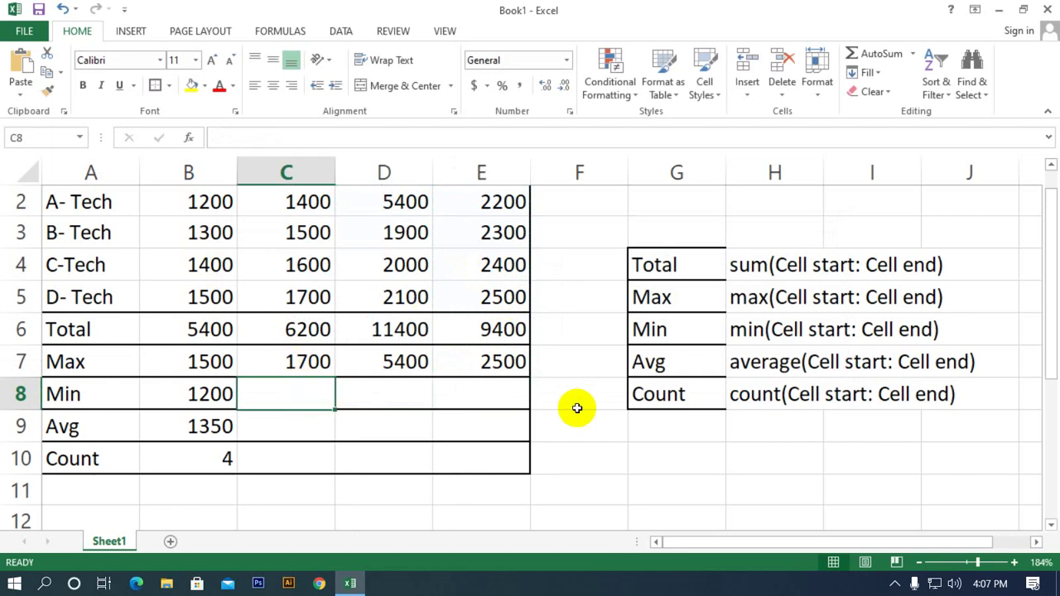
# Enter MIN formulas over columns C–E in C8, D8 and E8, giving 1400, 1900 and 2200
pyautogui.write('=mi')
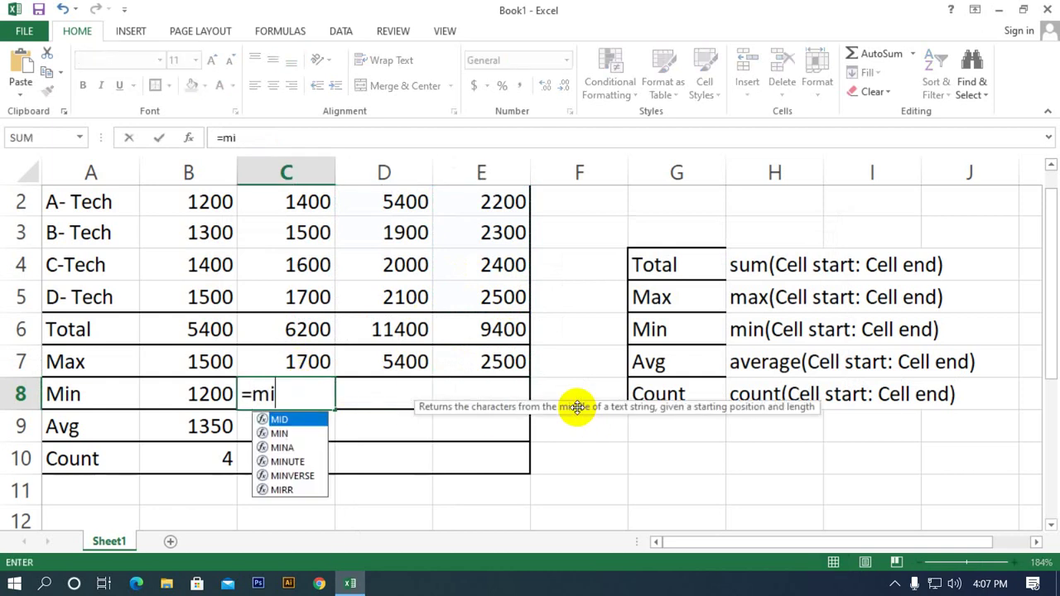
pyautogui.write('n()')
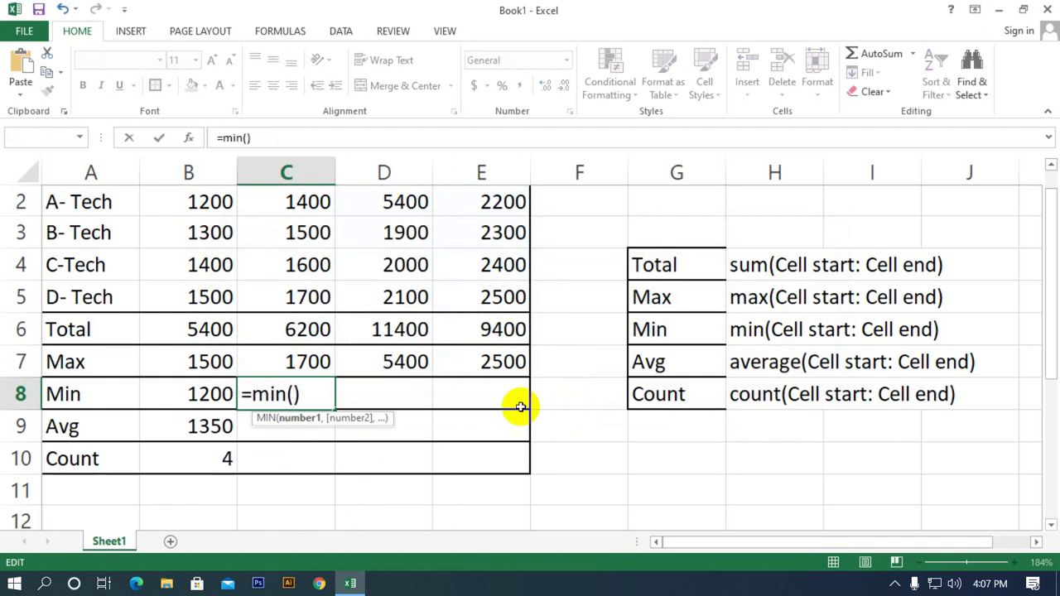
pyautogui.moveTo(315, 204); pyautogui.dragTo(315, 297)
pyautogui.press('Return')
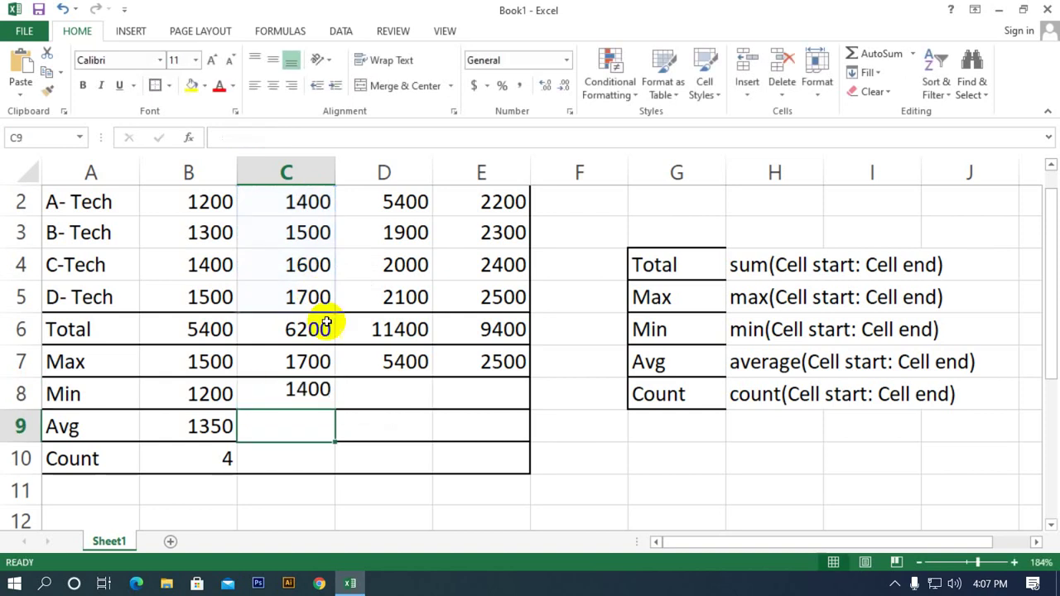
pyautogui.click(395, 393)
pyautogui.write('=m')
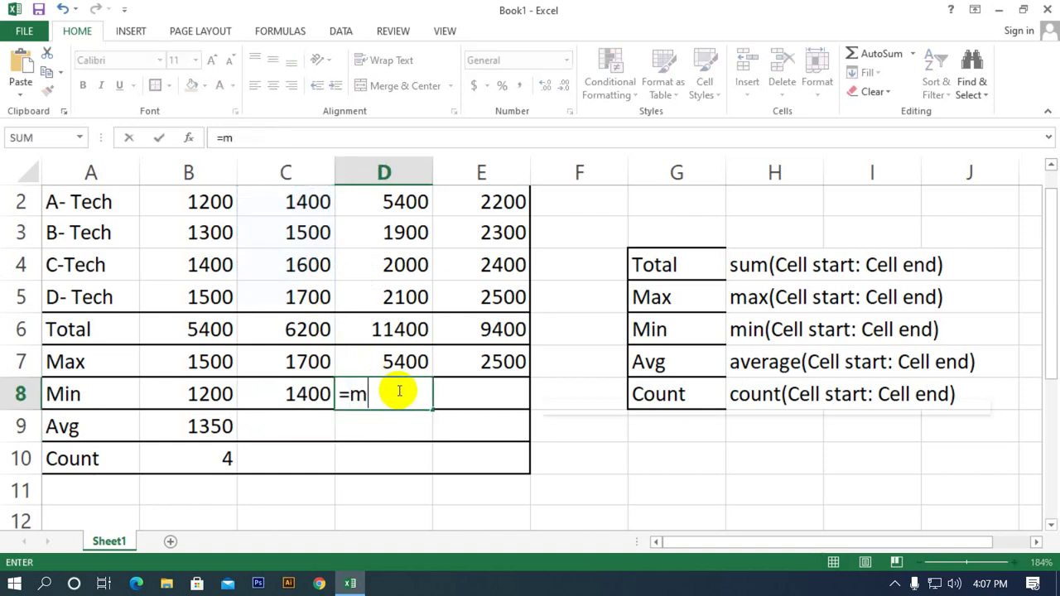
pyautogui.write('in()')
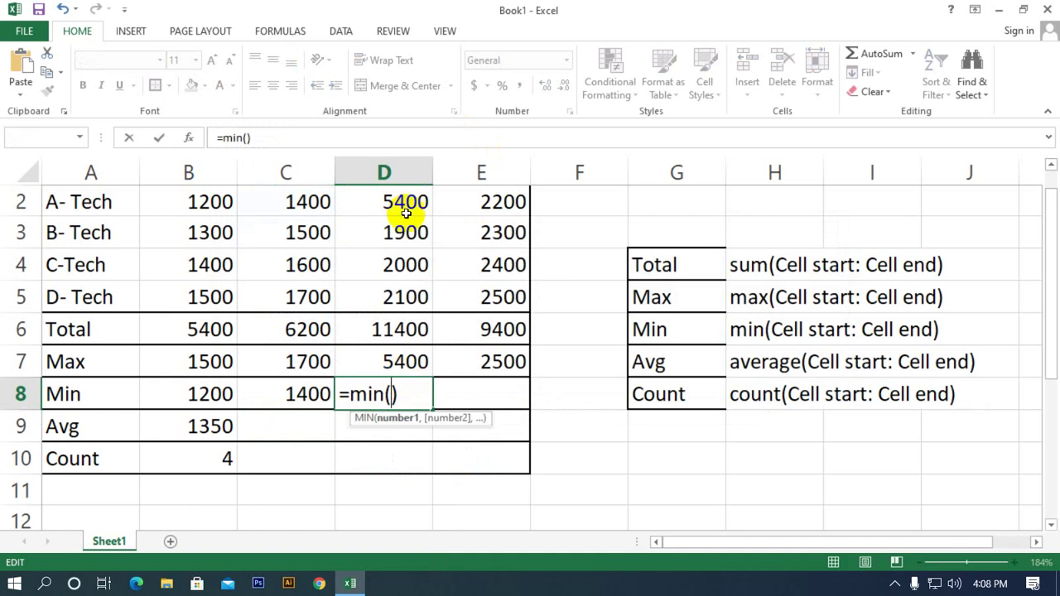
pyautogui.moveTo(411, 206); pyautogui.dragTo(417, 296)
pyautogui.press('Return')
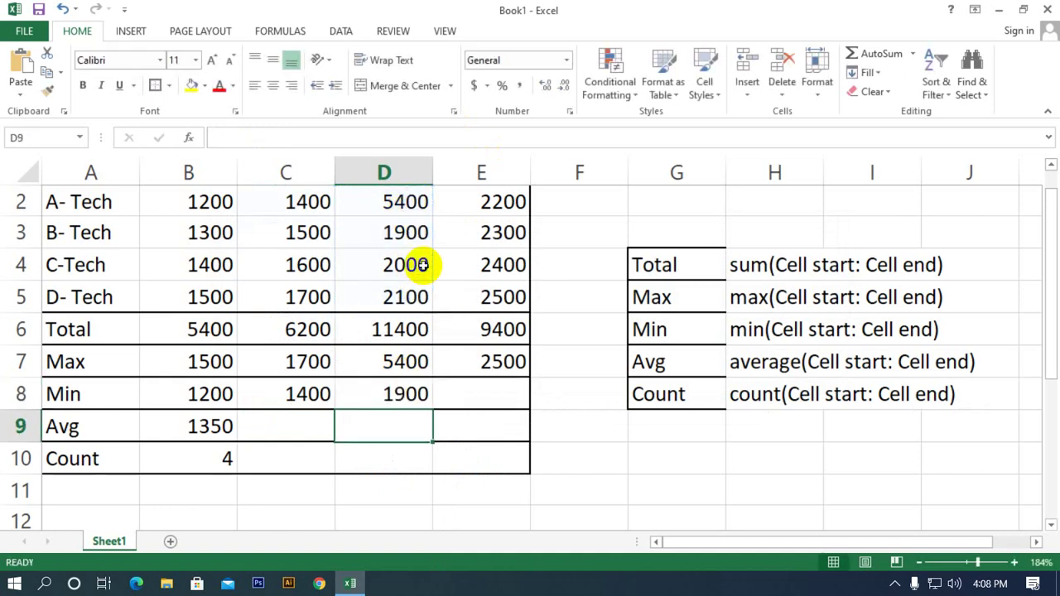
pyautogui.click(480, 396)
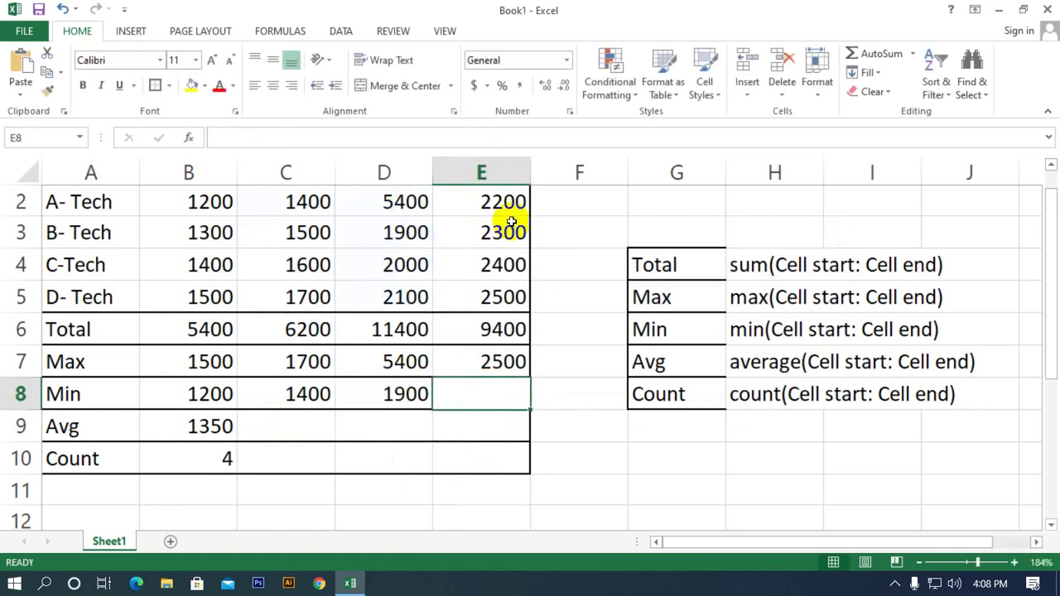
pyautogui.write('=min')
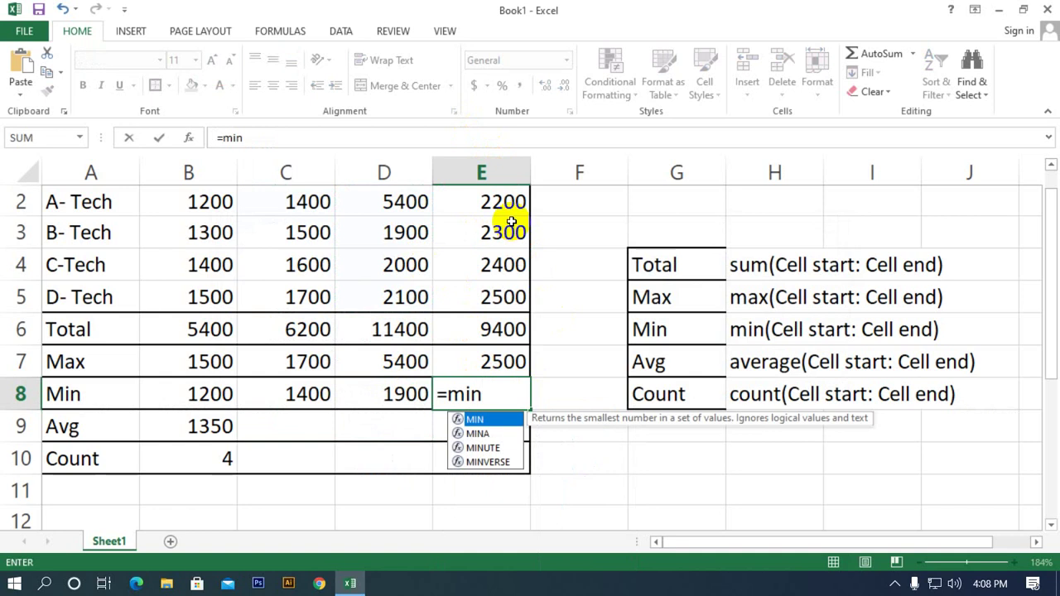
pyautogui.write('()')
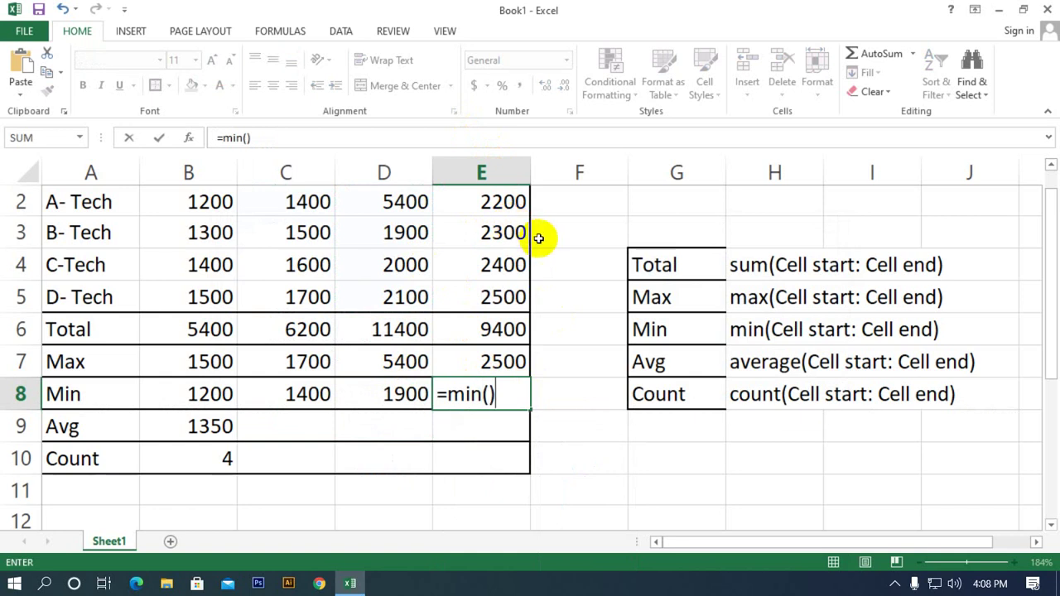
pyautogui.press('F2')
pyautogui.moveTo(509, 206); pyautogui.dragTo(517, 288)
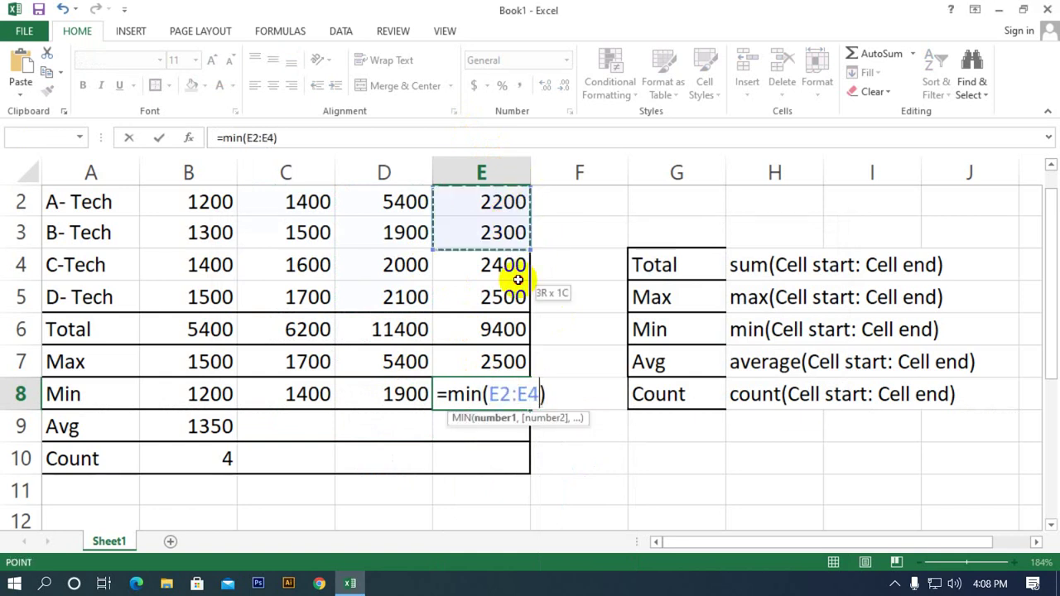
pyautogui.press('Return')
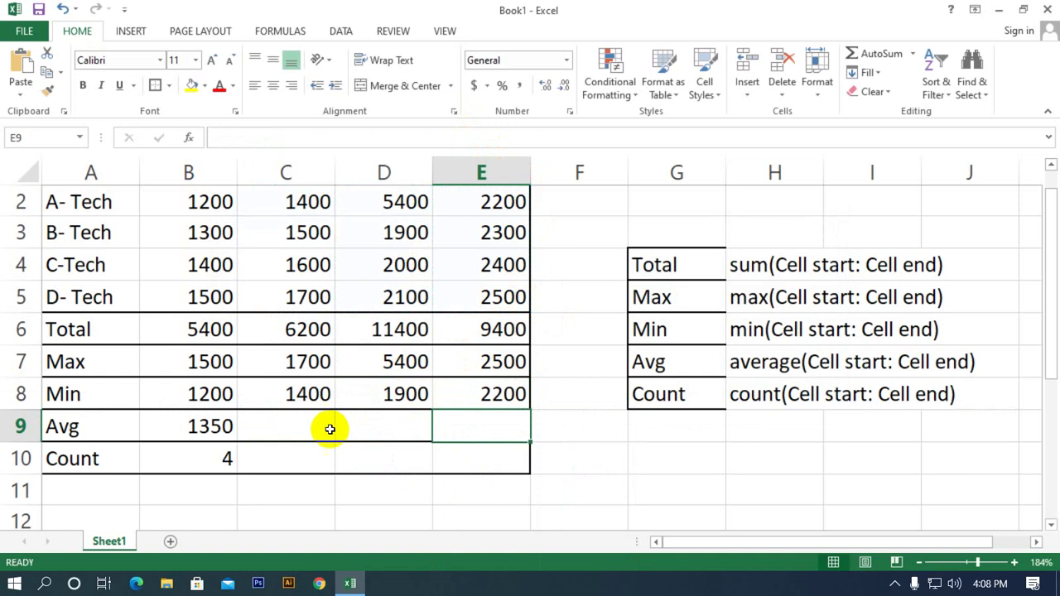
pyautogui.click(325, 428)
# Enter =AVERAGE(C2:C5) in C9, giving 1550, and clear a stray bracket from C10
pyautogui.write('a')
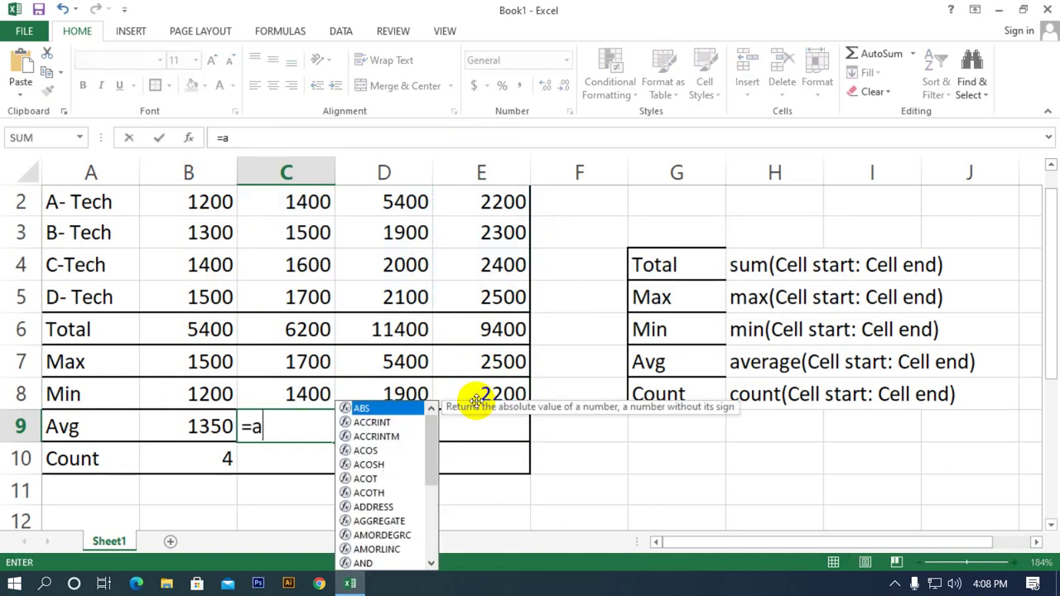
pyautogui.write('ve')
pyautogui.press('Down')
pyautogui.press('Return')
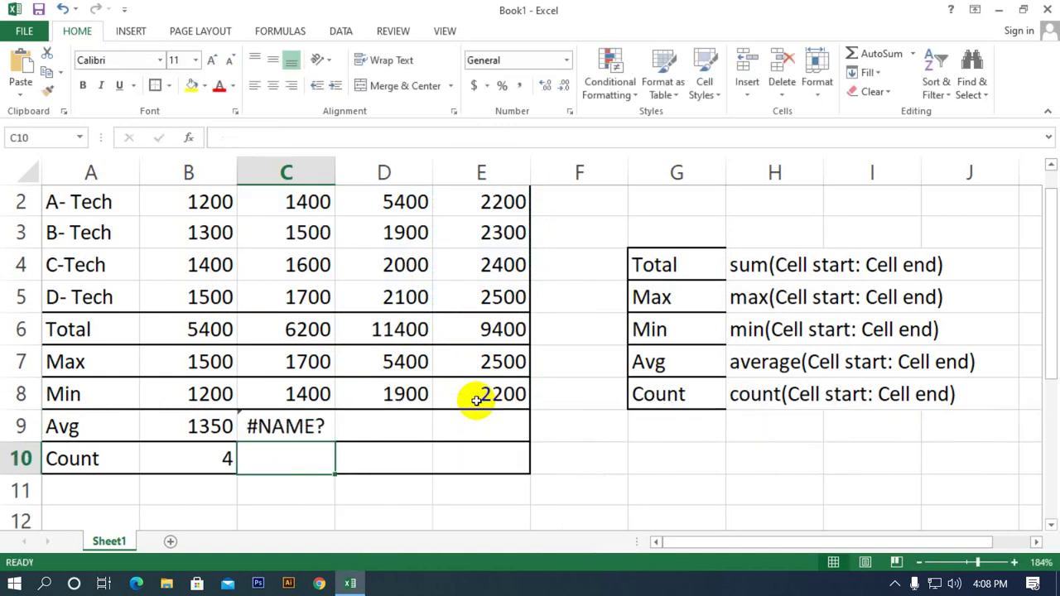
pyautogui.click(279, 418)
pyautogui.doubleClick(310, 426)
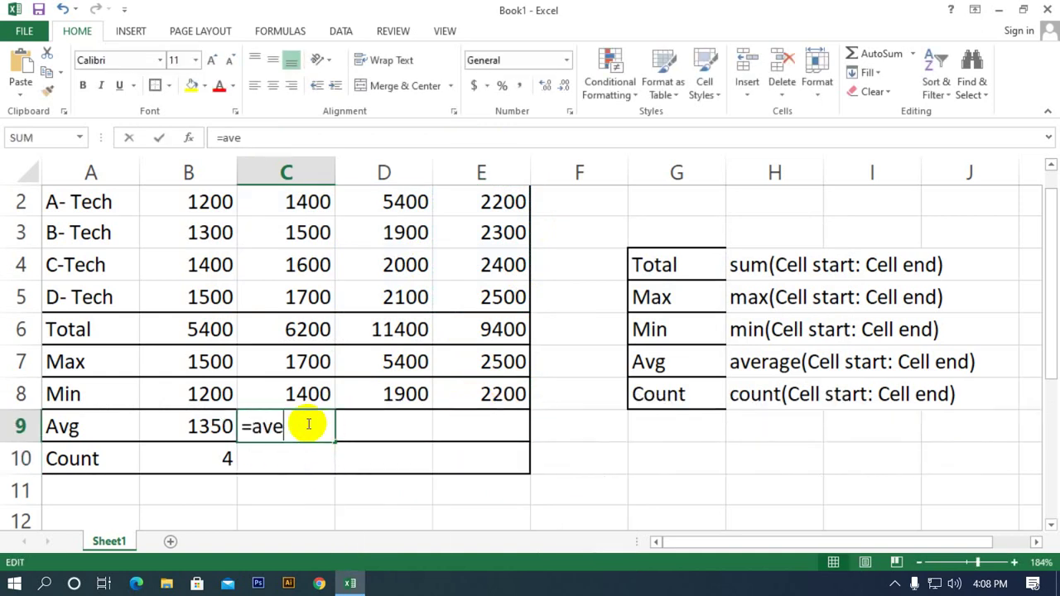
pyautogui.write('ra')
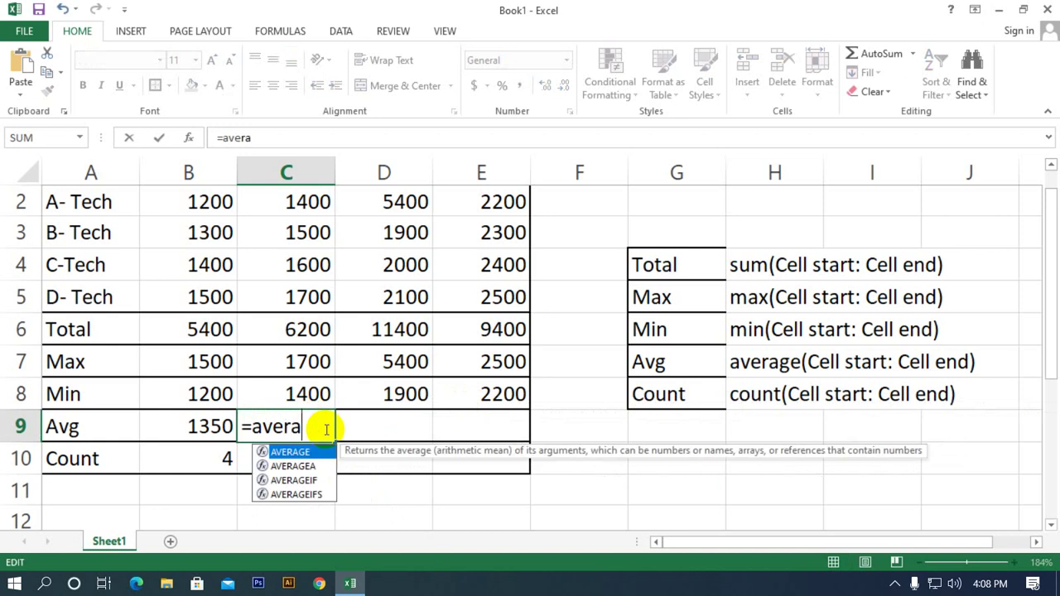
pyautogui.doubleClick(313, 454)
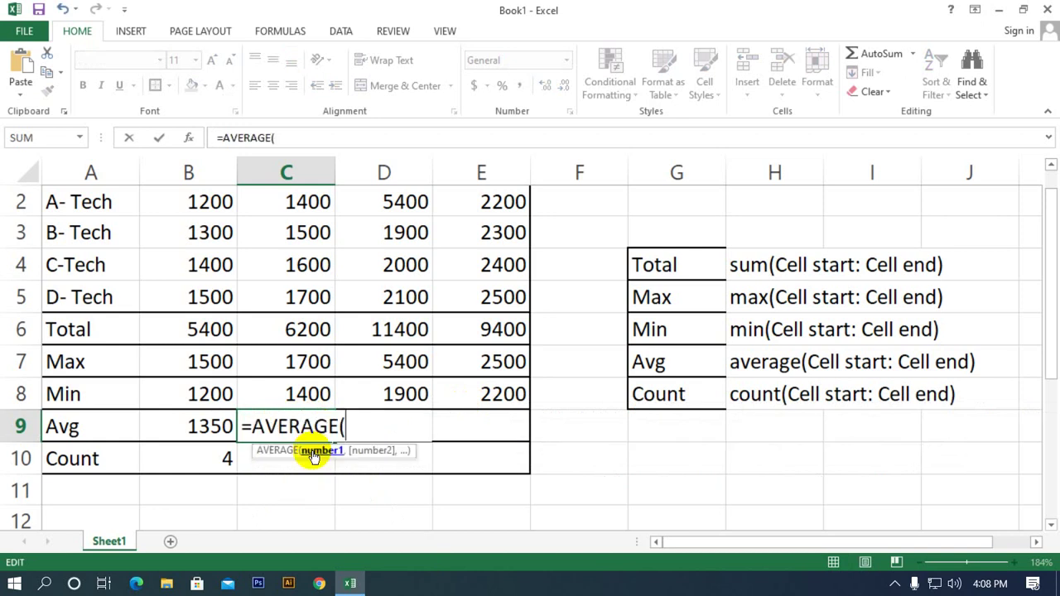
pyautogui.moveTo(326, 201); pyautogui.dragTo(319, 294)
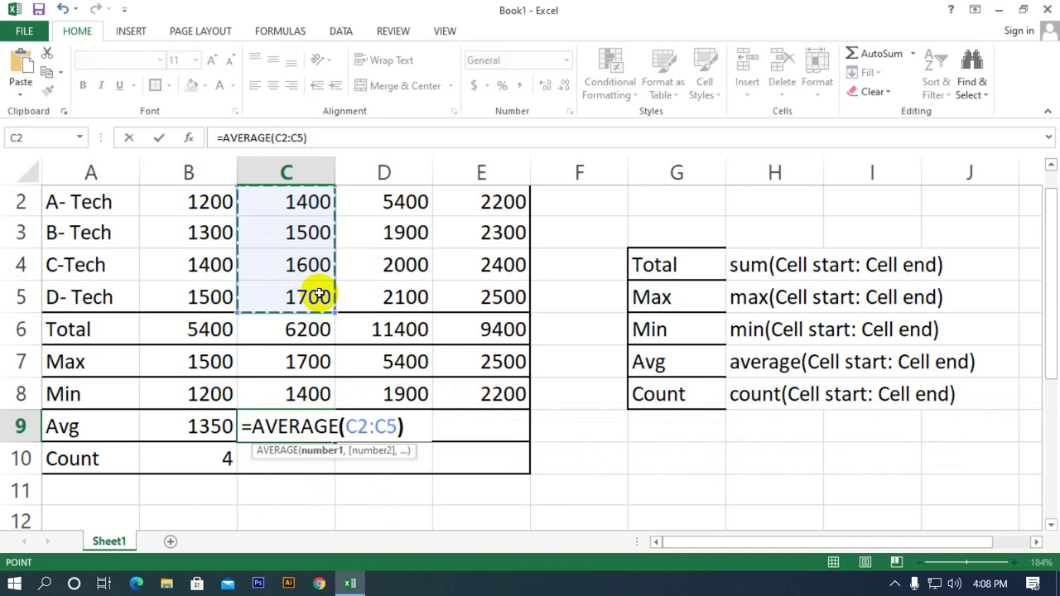
pyautogui.press('Return')
pyautogui.click(386, 424)
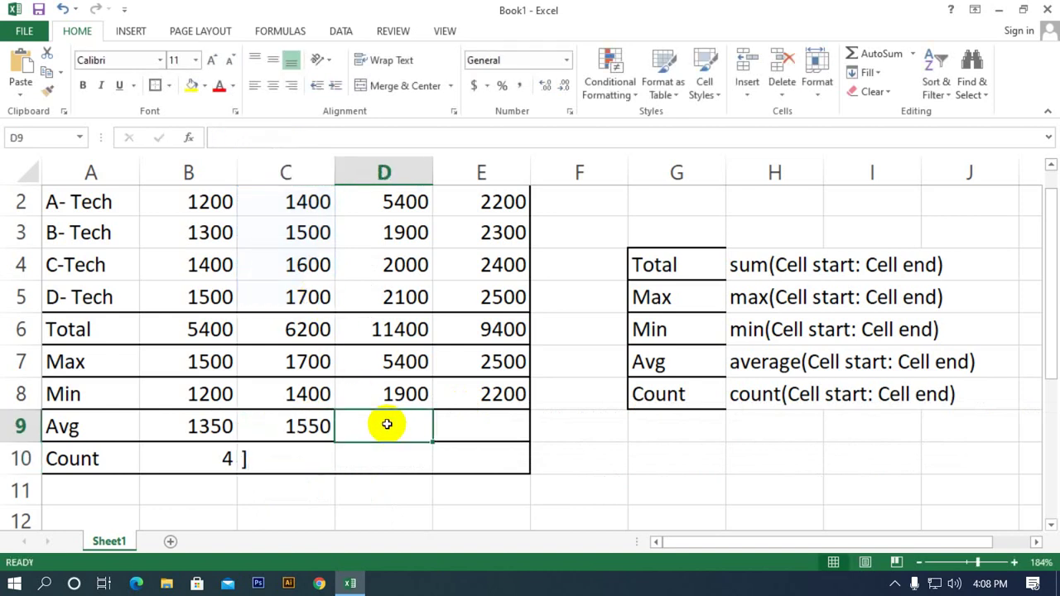
pyautogui.click(317, 464)
pyautogui.press('BackSpace')
# Enter =AVERAGE(D2:D5) in D9, giving 2850
pyautogui.click(406, 425)
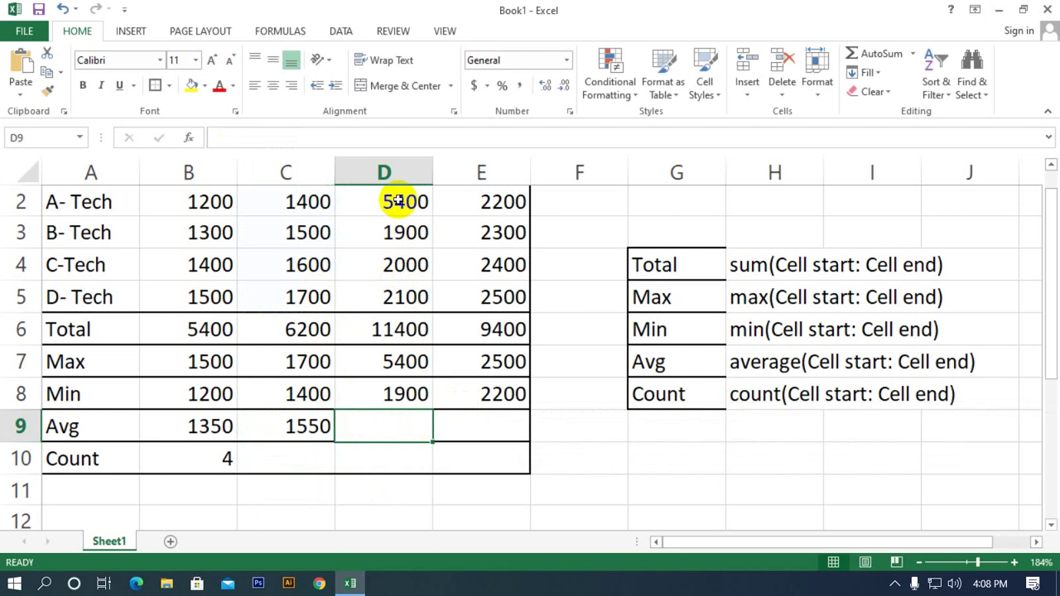
pyautogui.write('=')
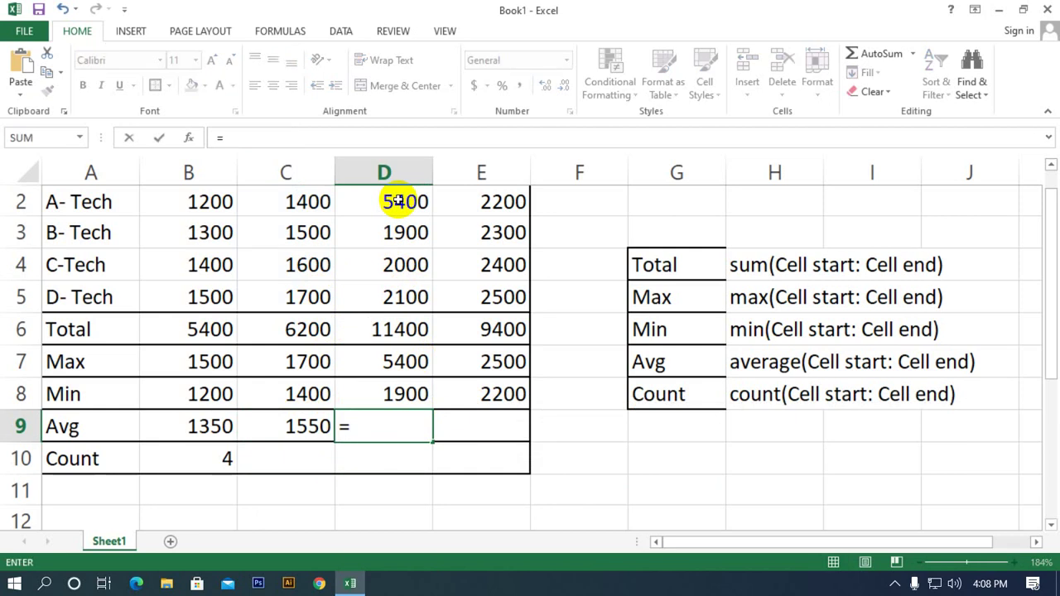
pyautogui.write('ave')
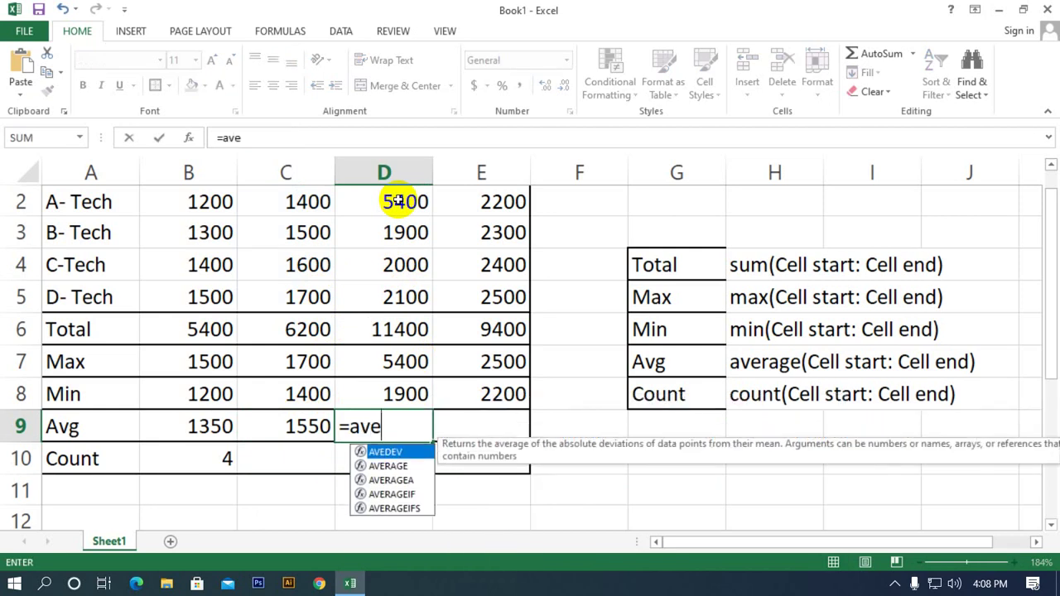
pyautogui.doubleClick(405, 465)
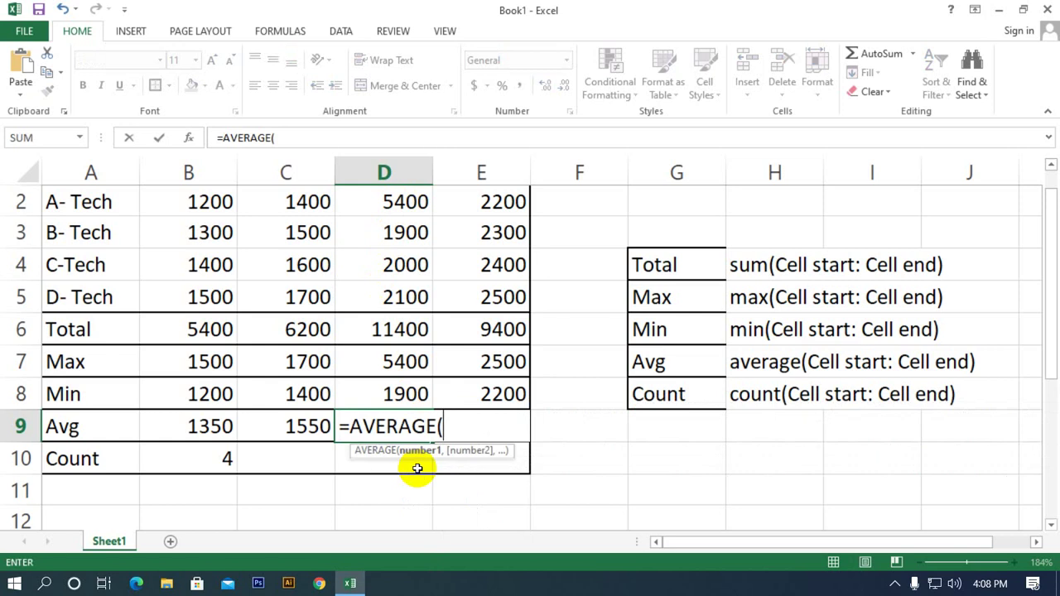
pyautogui.moveTo(410, 203); pyautogui.dragTo(422, 296)
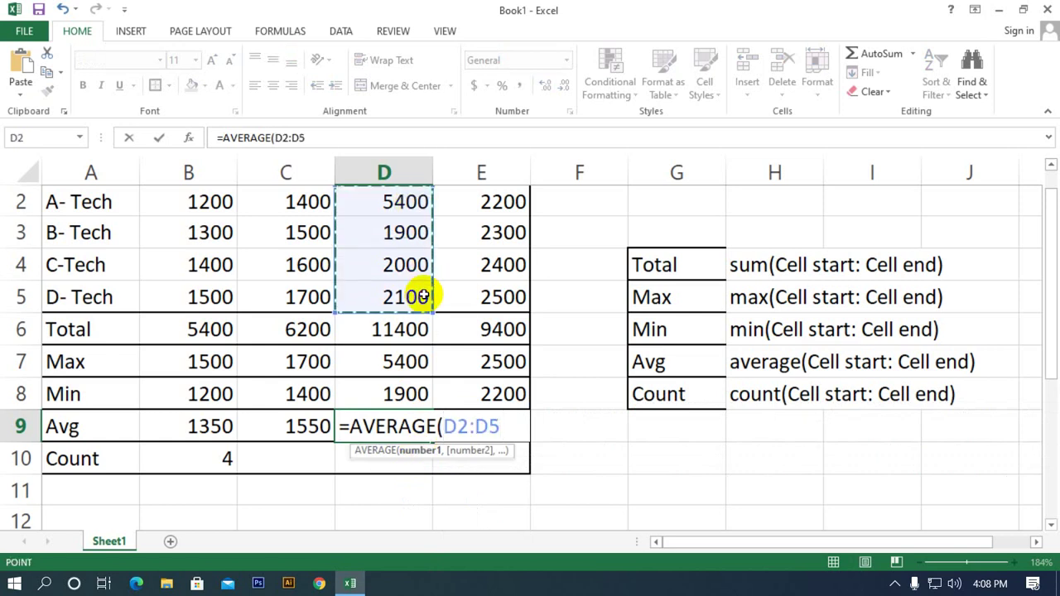
pyautogui.press('Return')
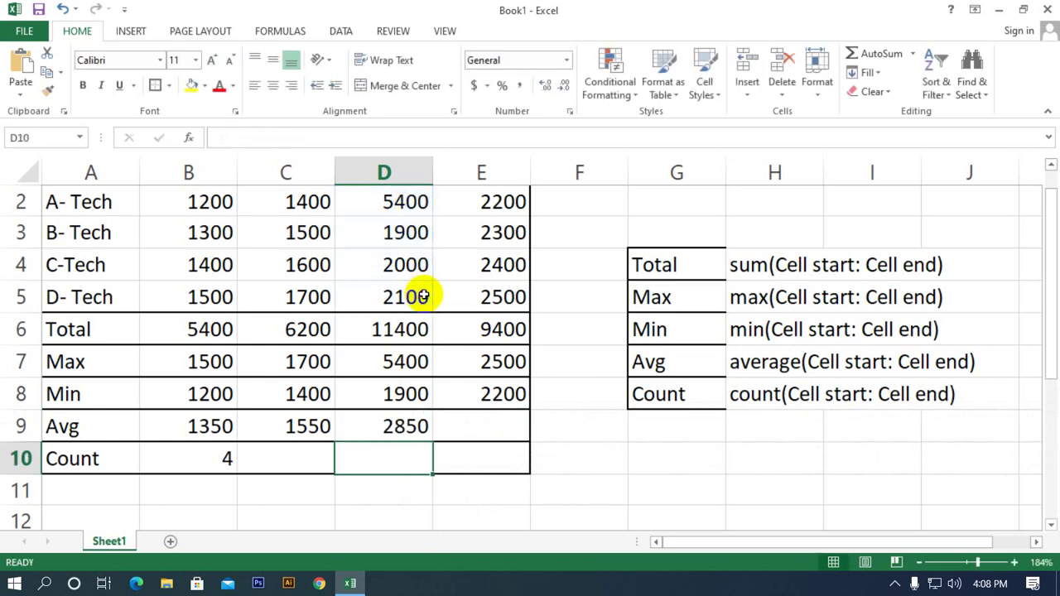
# Enter =AVERAGE(E2:E5) in E9, giving 2350
pyautogui.click(469, 425)
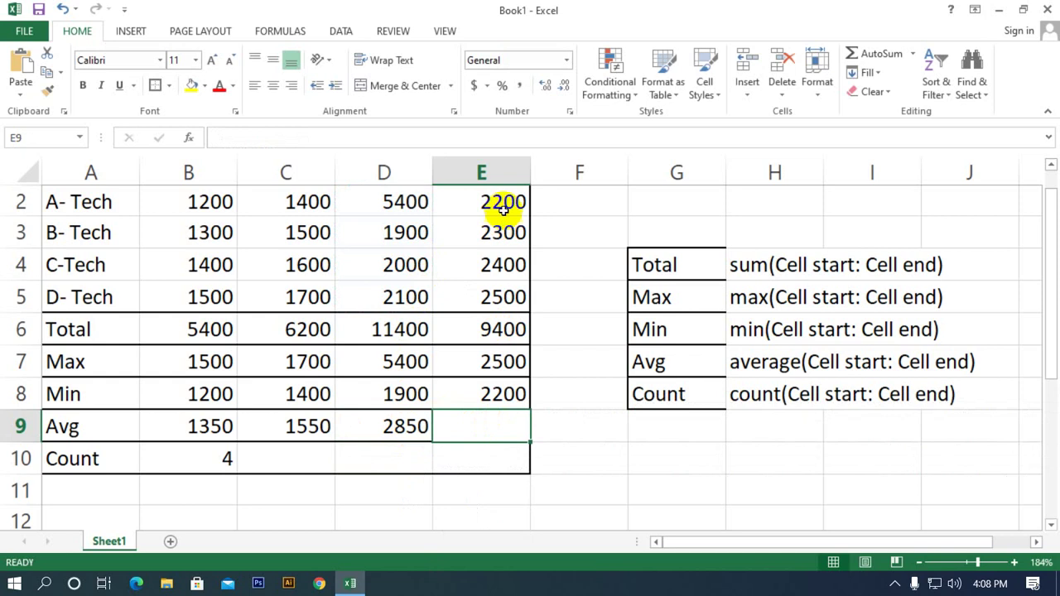
pyautogui.write('=a')
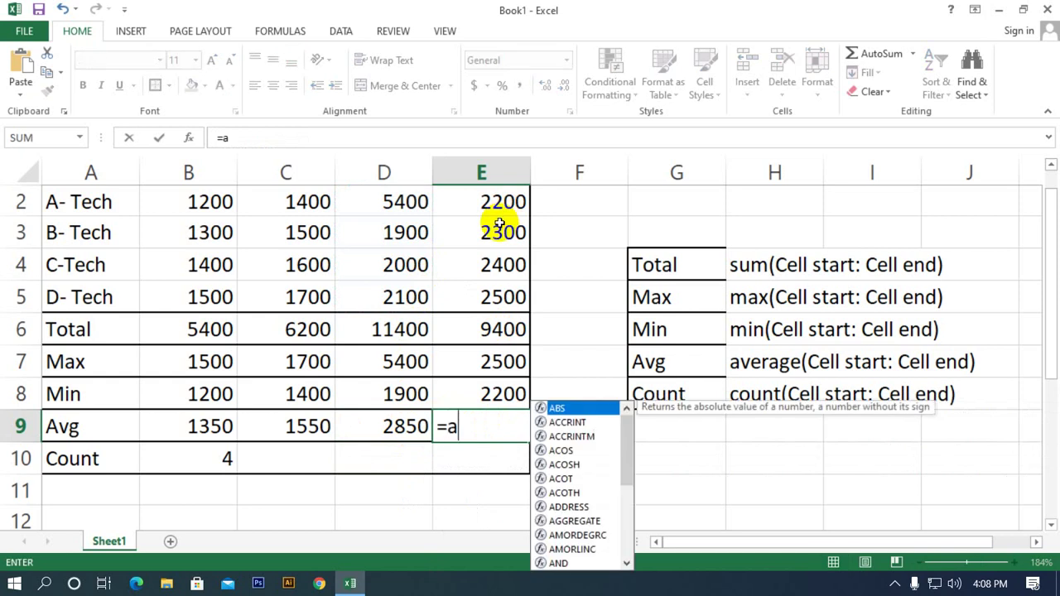
pyautogui.write('aav')
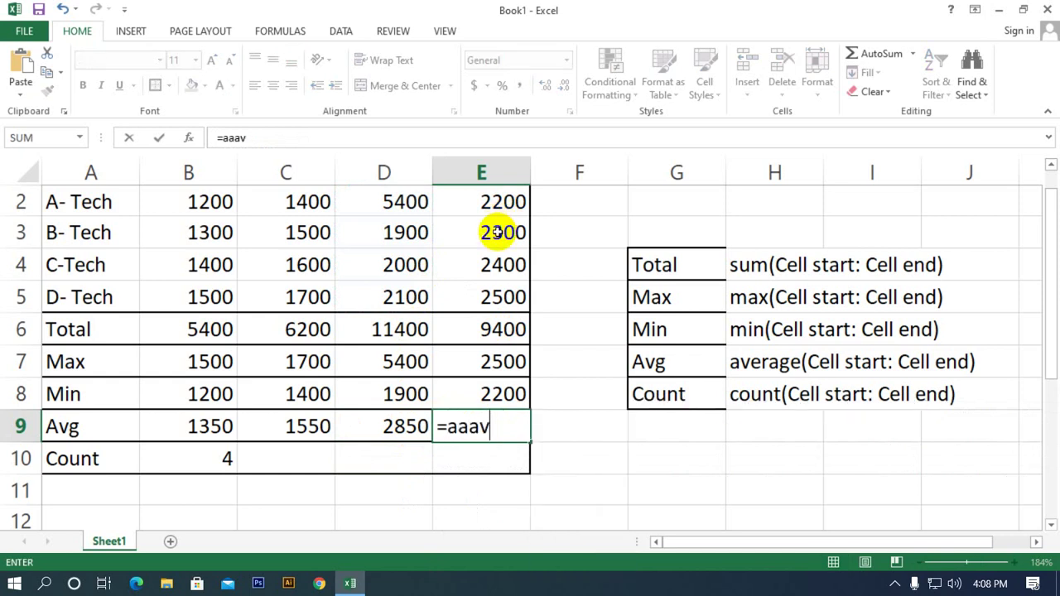
pyautogui.press('BackSpace')
pyautogui.press('BackSpace')
pyautogui.press('BackSpace')
pyautogui.write('v')
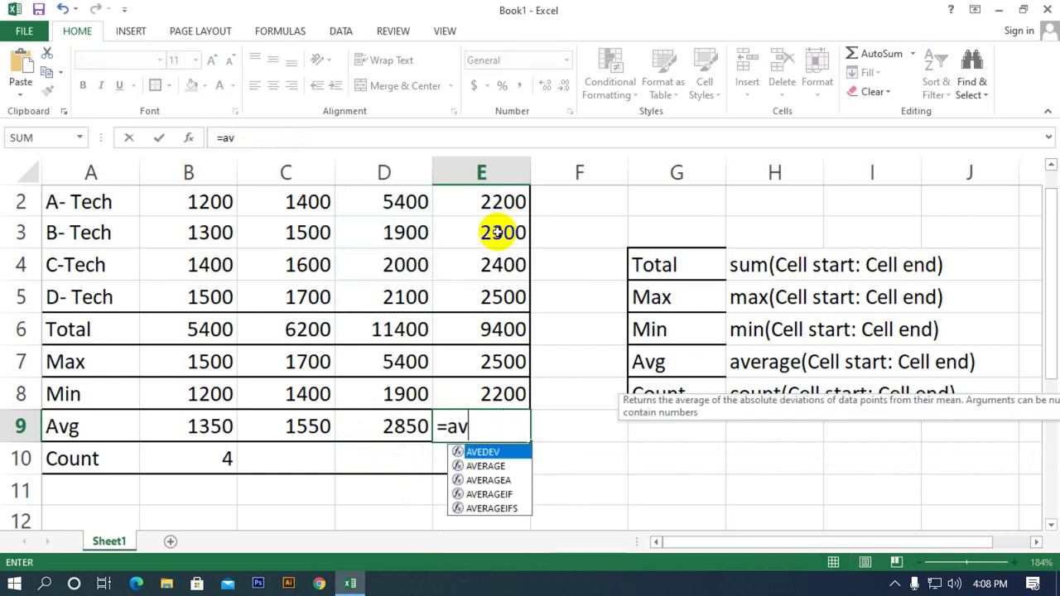
pyautogui.write('e')
pyautogui.click(510, 466)
pyautogui.doubleClick(509, 466)
pyautogui.click(507, 463)
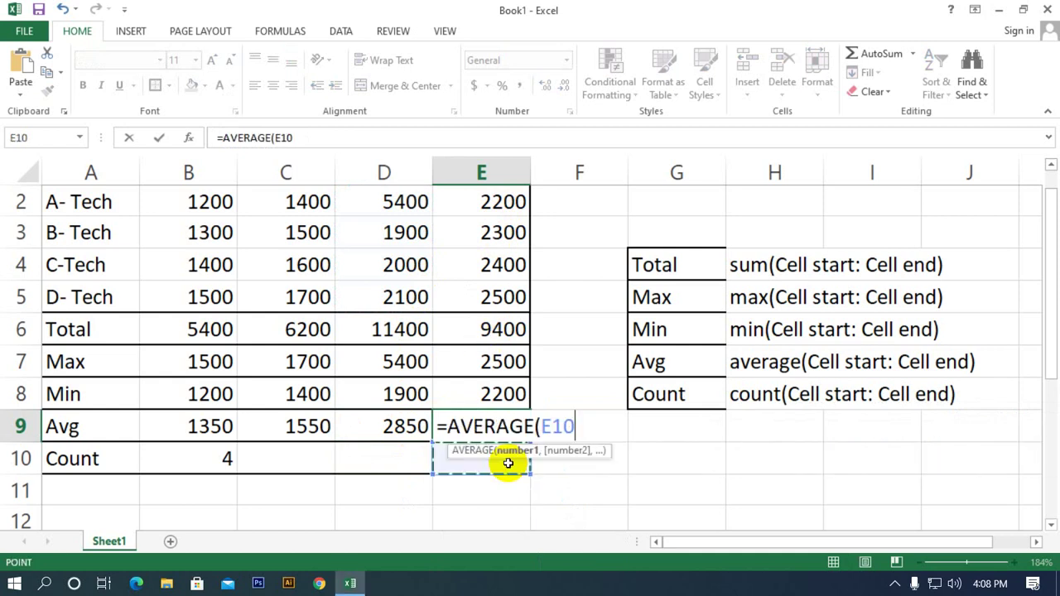
pyautogui.moveTo(511, 201); pyautogui.dragTo(515, 298)
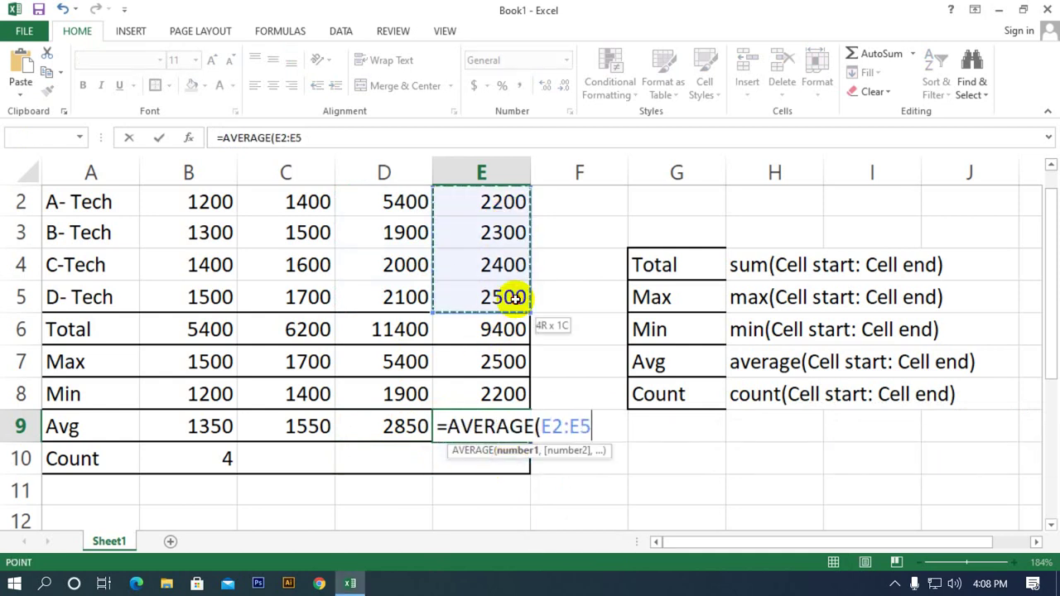
pyautogui.press('Return')
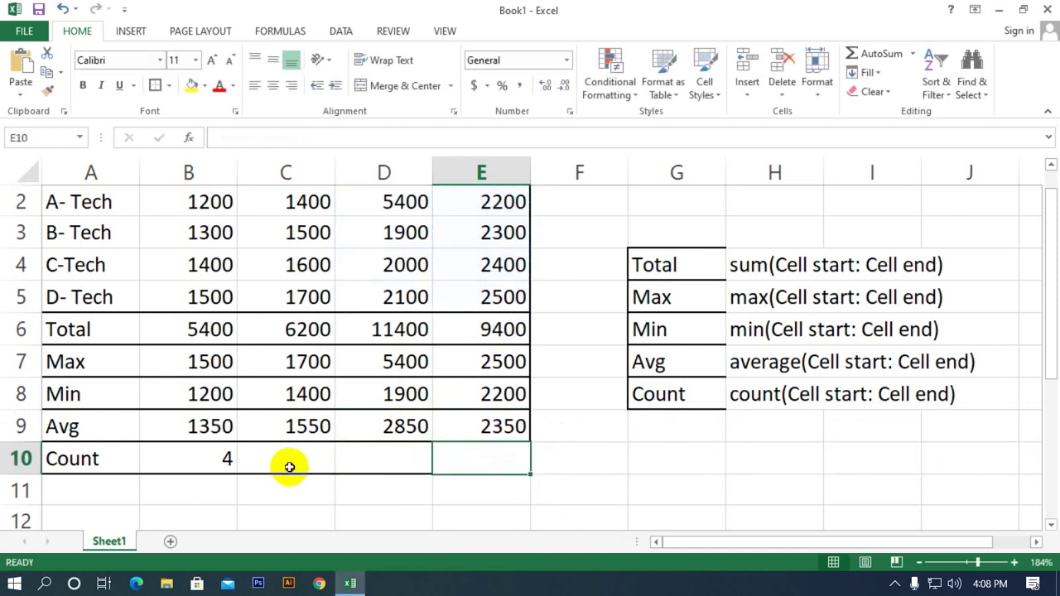
pyautogui.click(286, 465)
# Enter =COUNT(C2:C5) in C10 to count column C's sales values (4)
pyautogui.write('=')
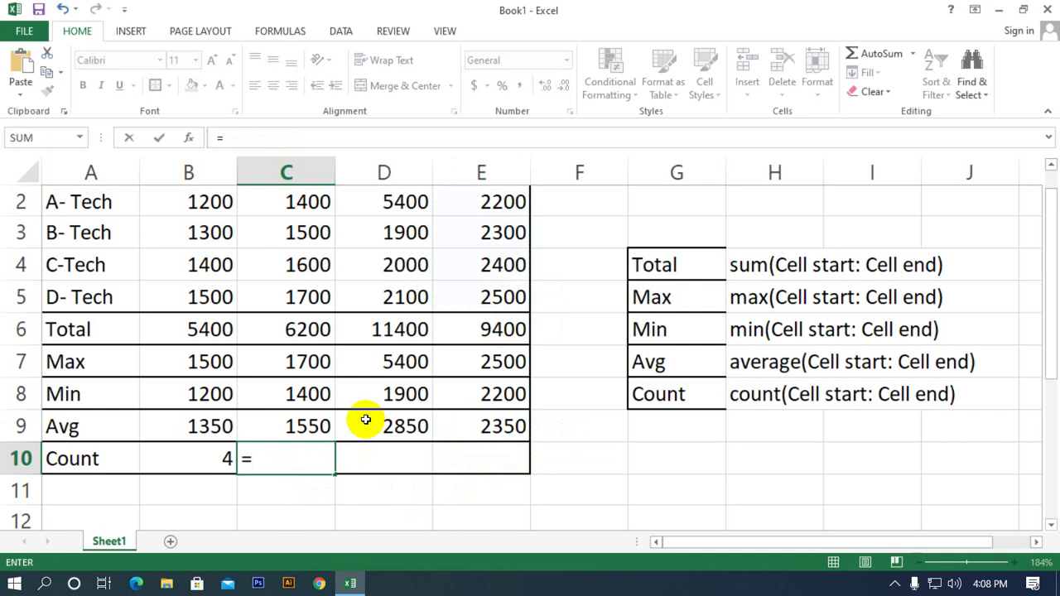
pyautogui.write('co')
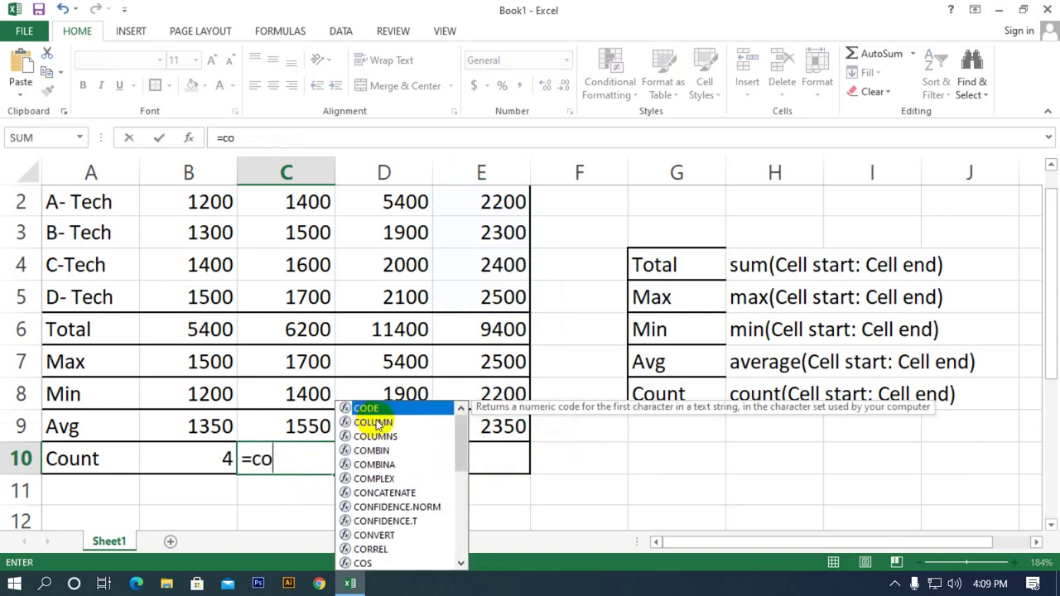
pyautogui.write('unt')
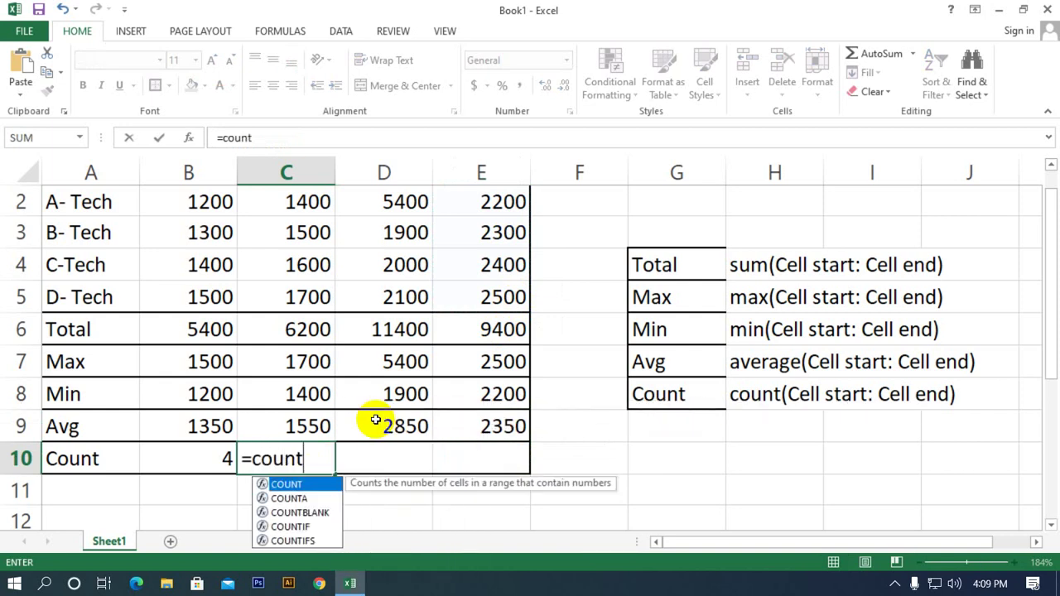
pyautogui.write('()')
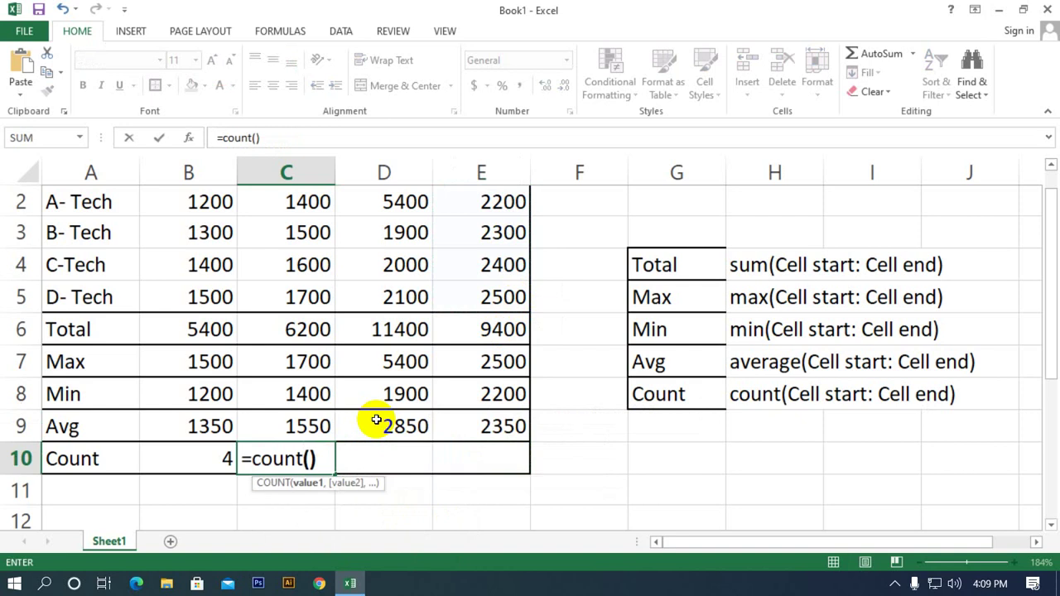
pyautogui.press('Return')
pyautogui.press('Return')
pyautogui.moveTo(319, 200); pyautogui.dragTo(321, 296)
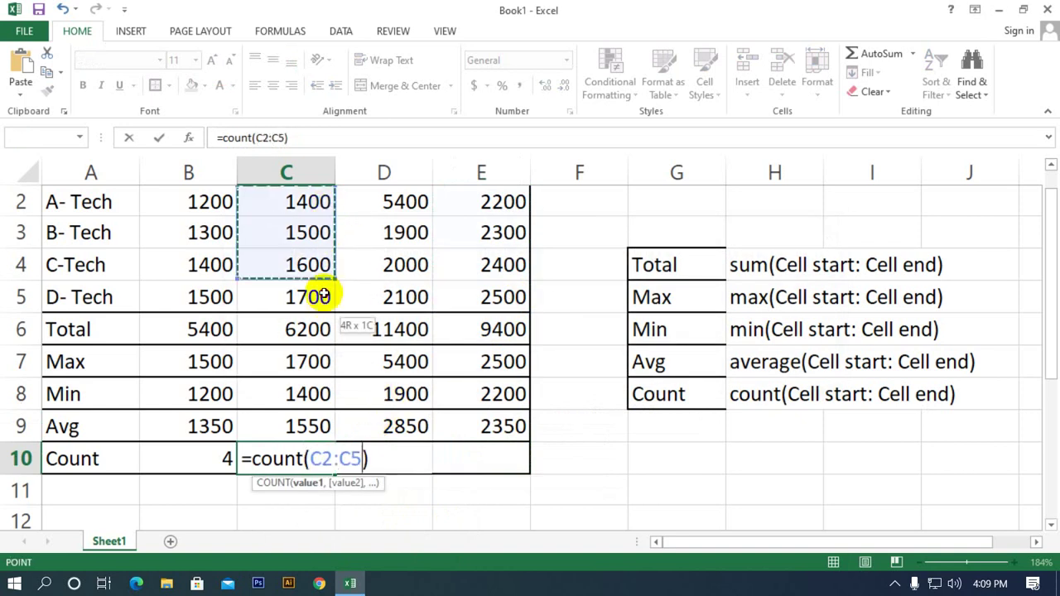
pyautogui.press('Return')
pyautogui.click(390, 455)
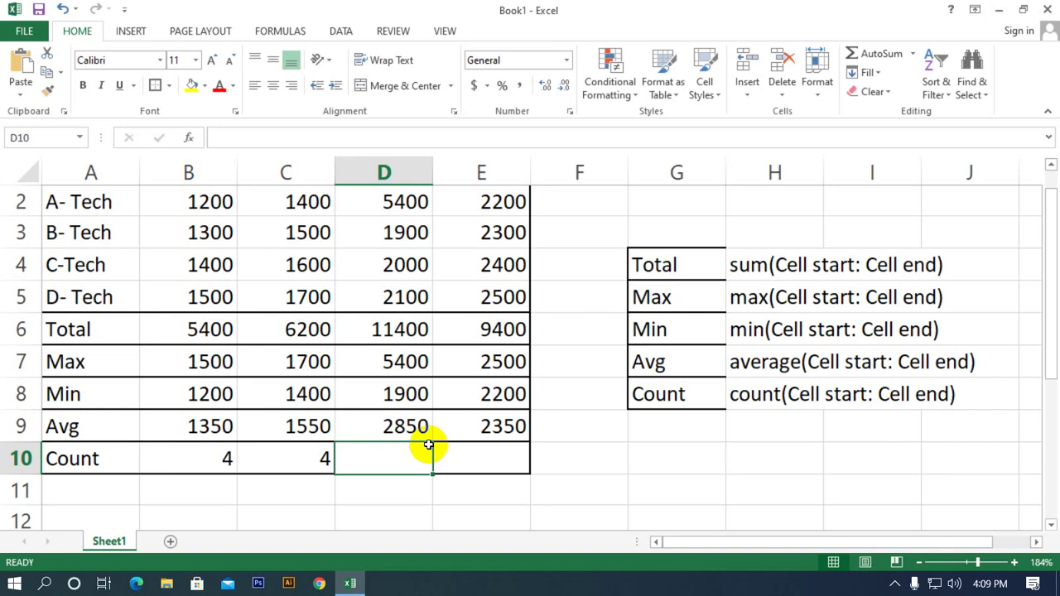
# Enter =COUNT(D2:D5) in D10 to count column D's values
pyautogui.write('=coun')
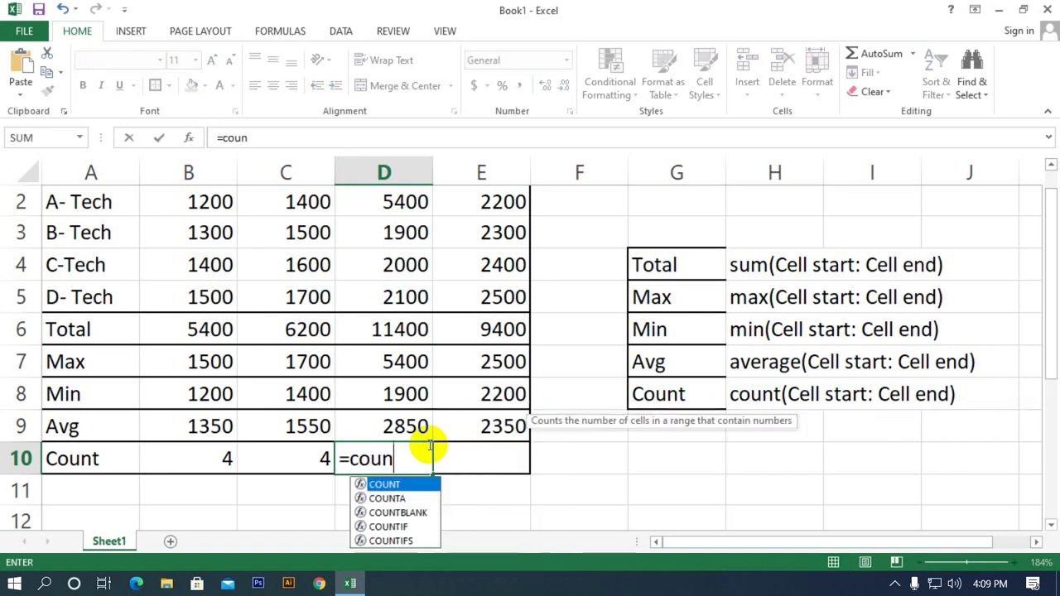
pyautogui.write('t()')
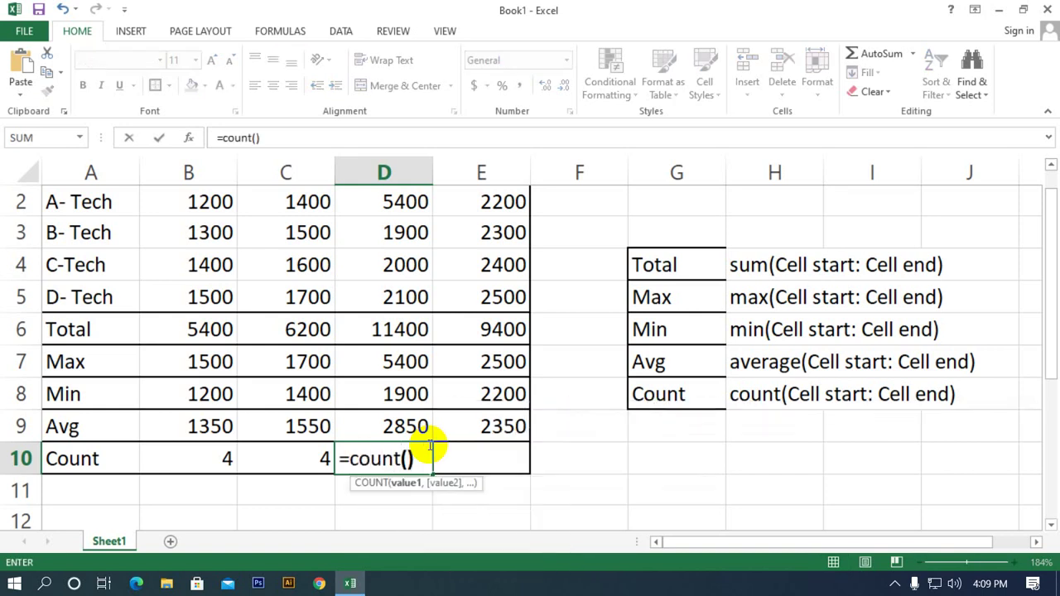
pyautogui.click(430, 447)
pyautogui.moveTo(392, 203); pyautogui.dragTo(400, 292)
pyautogui.press('Return')
# Enter =COUNT(E2:E5) in E10 to finish the Count row
pyautogui.click(497, 457)
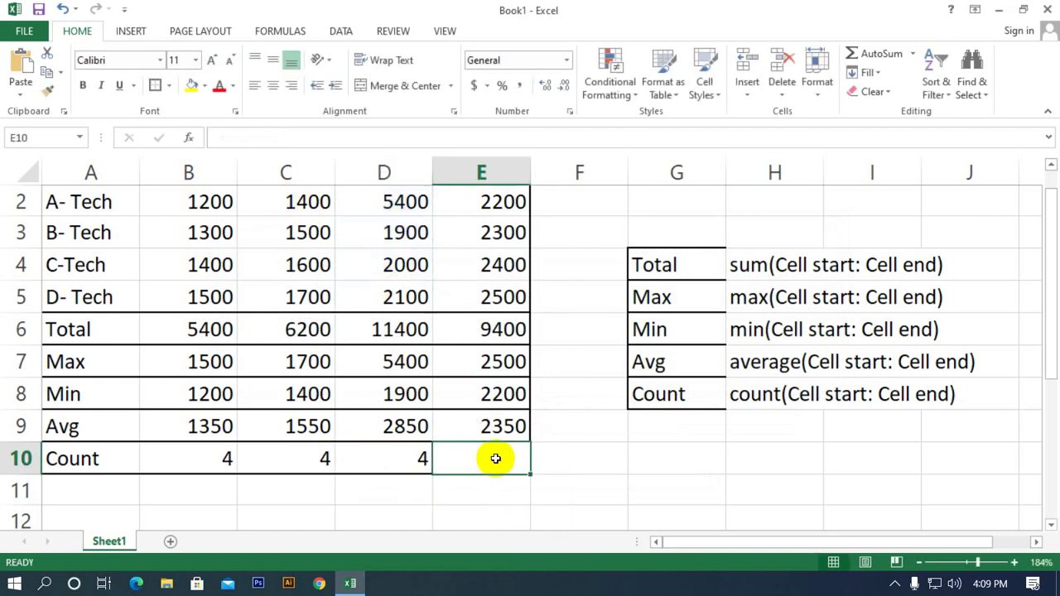
pyautogui.write('=cou')
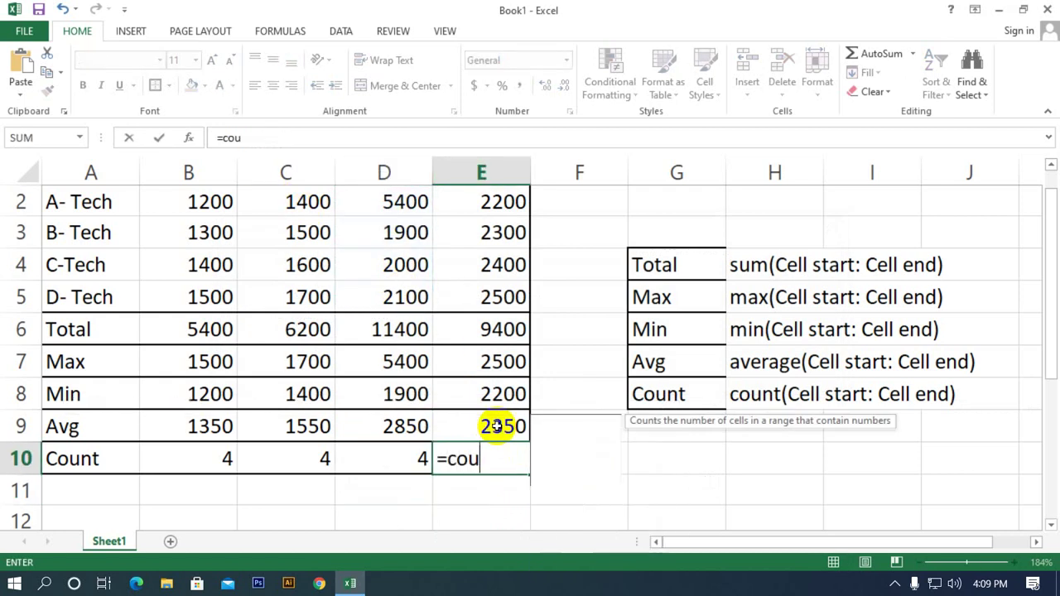
pyautogui.write('nt()')
pyautogui.press('F2')
pyautogui.press('Left')
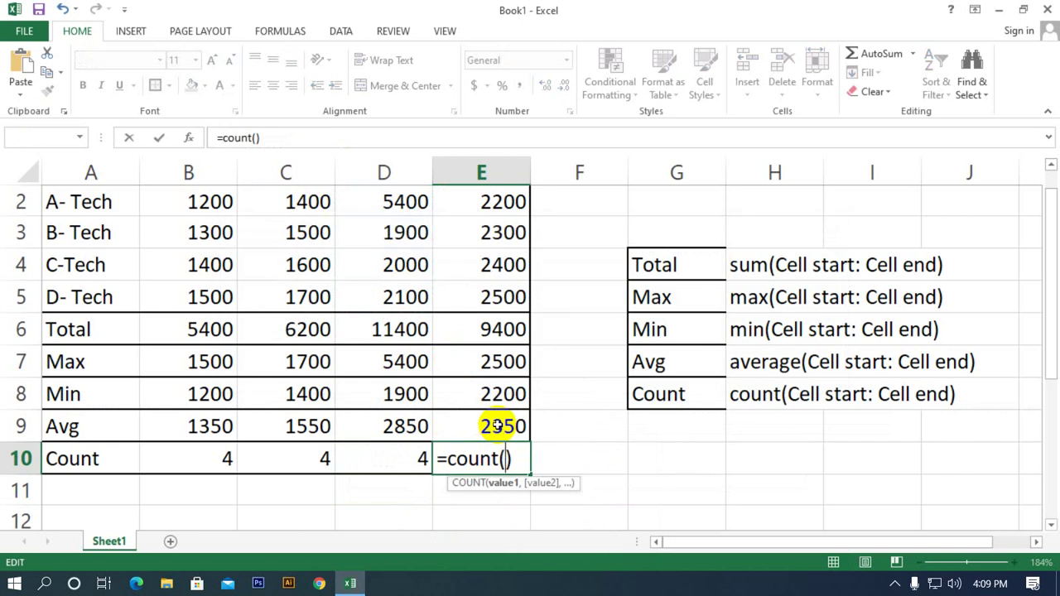
pyautogui.moveTo(492, 201); pyautogui.dragTo(501, 296)
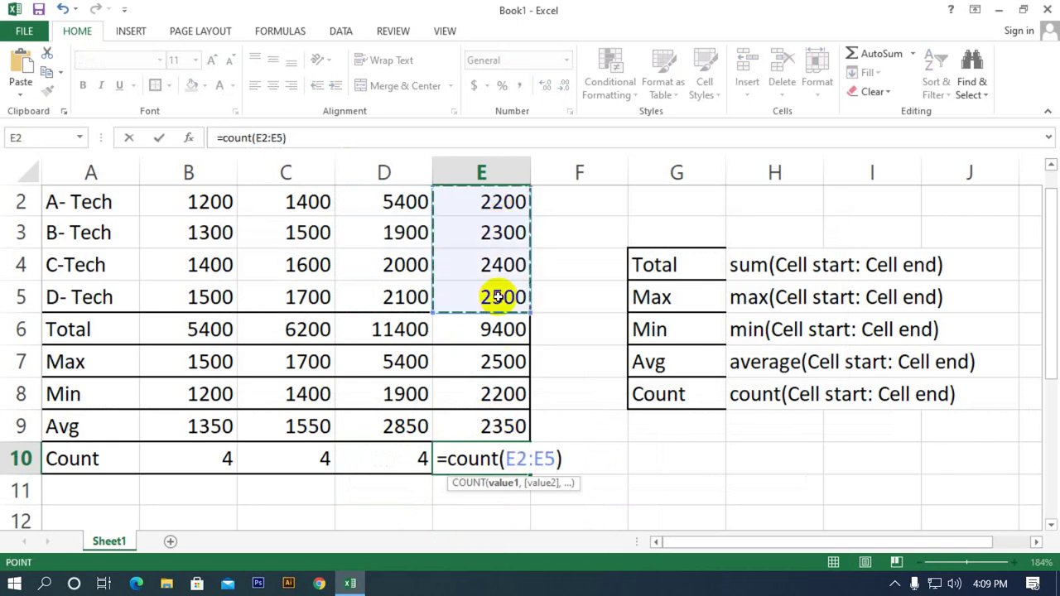
pyautogui.press('Return')
pyautogui.click(582, 458)
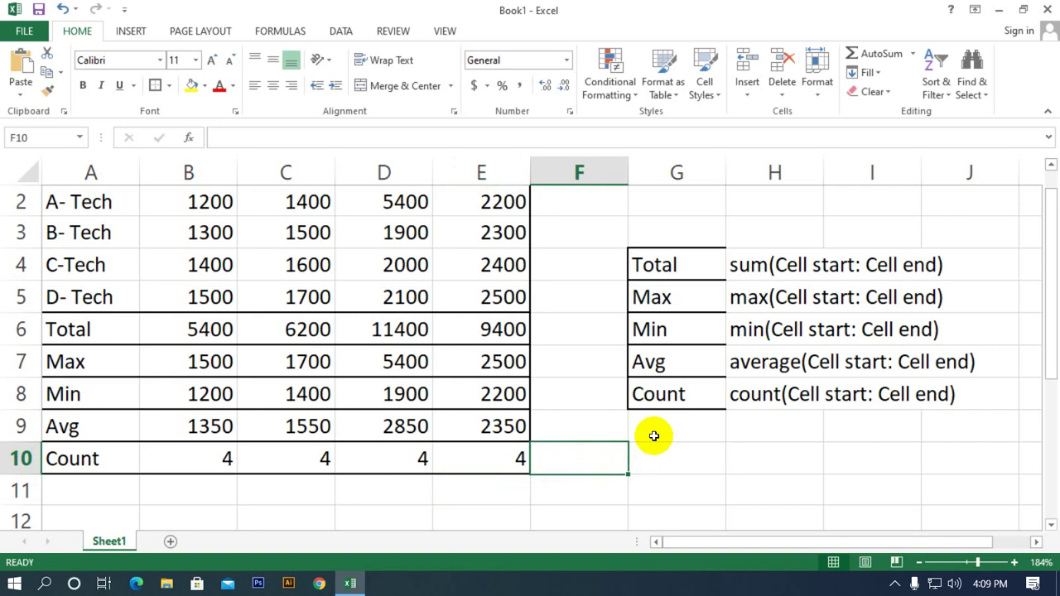
pyautogui.moveTo(78, 201); pyautogui.dragTo(480, 455)
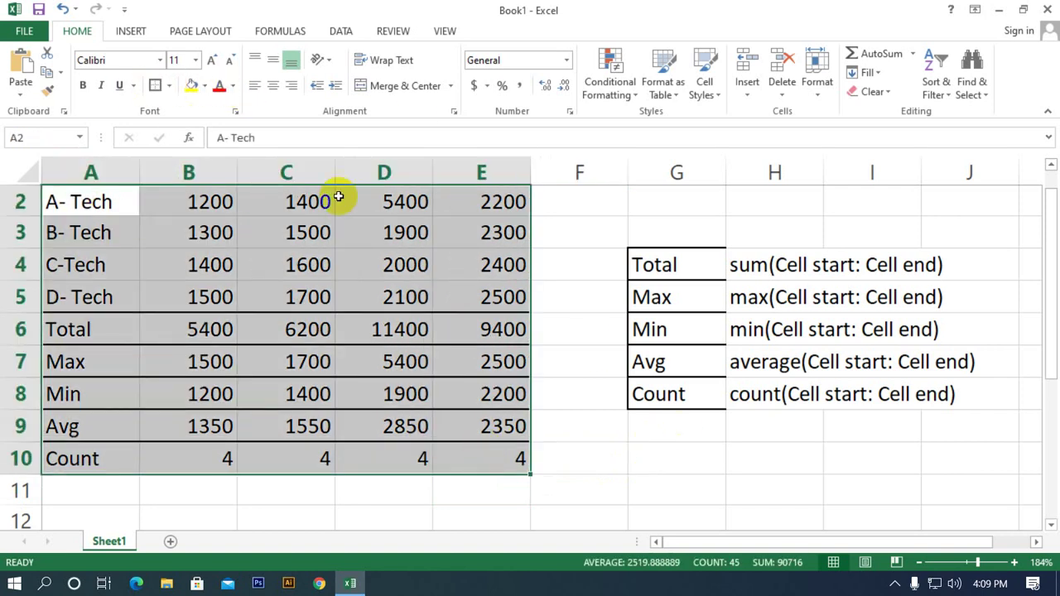
pyautogui.moveTo(343, 200); pyautogui.dragTo(573, 203)
pyautogui.click(574, 203)
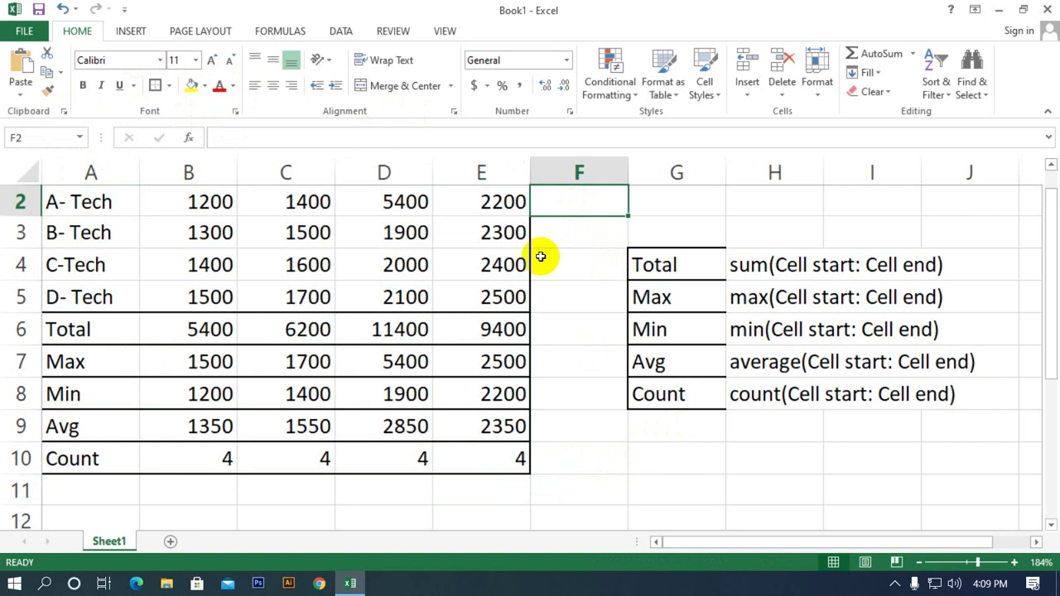
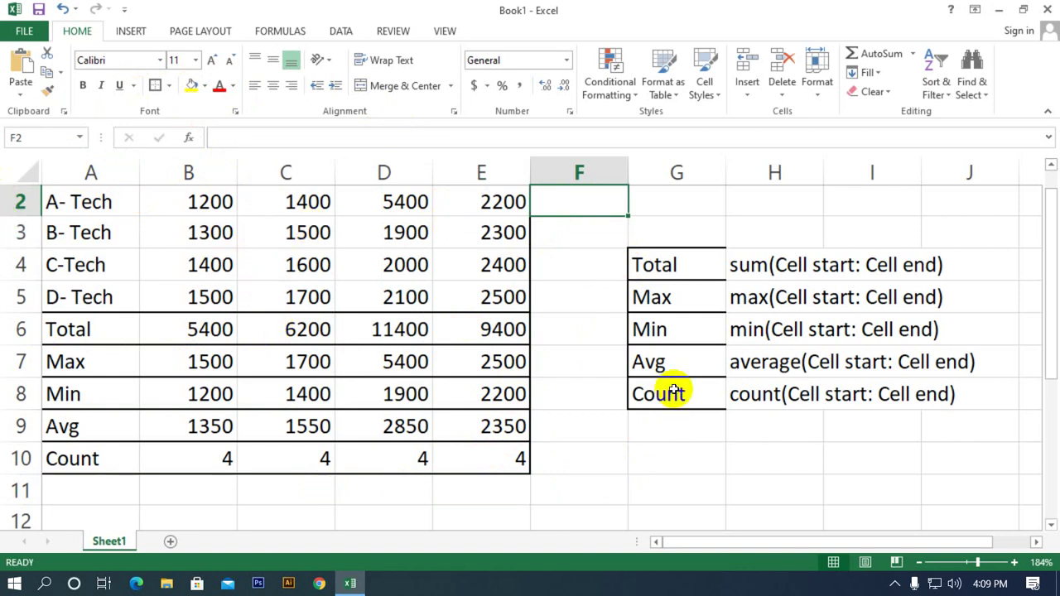
# Insert a blank column at A and a blank row at row 2, shifting the table to B3:F11
pyautogui.rightClick(77, 177)
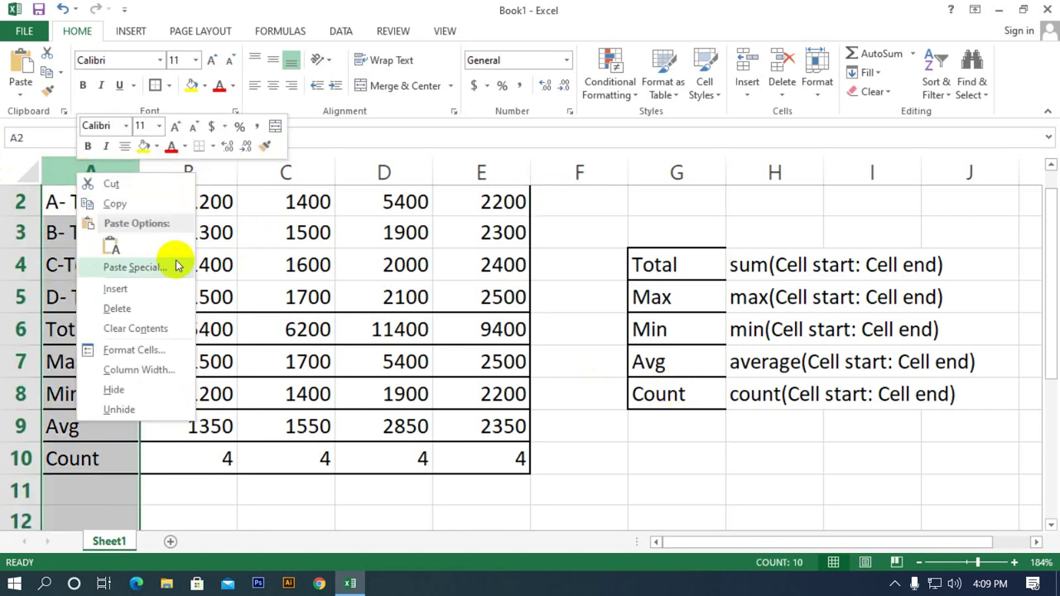
pyautogui.click(173, 289)
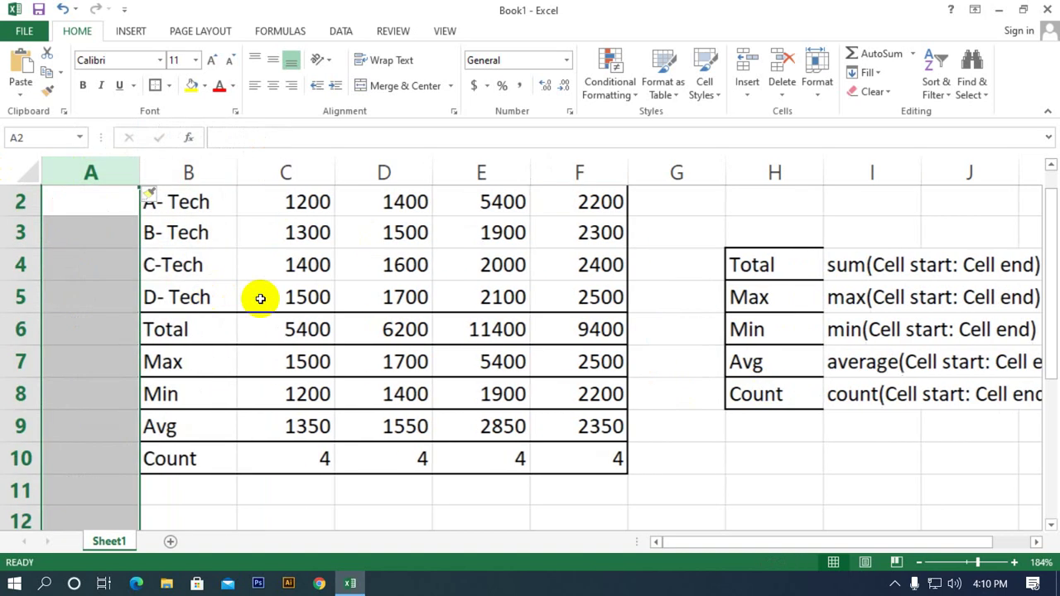
pyautogui.rightClick(12, 202)
pyautogui.click(108, 321)
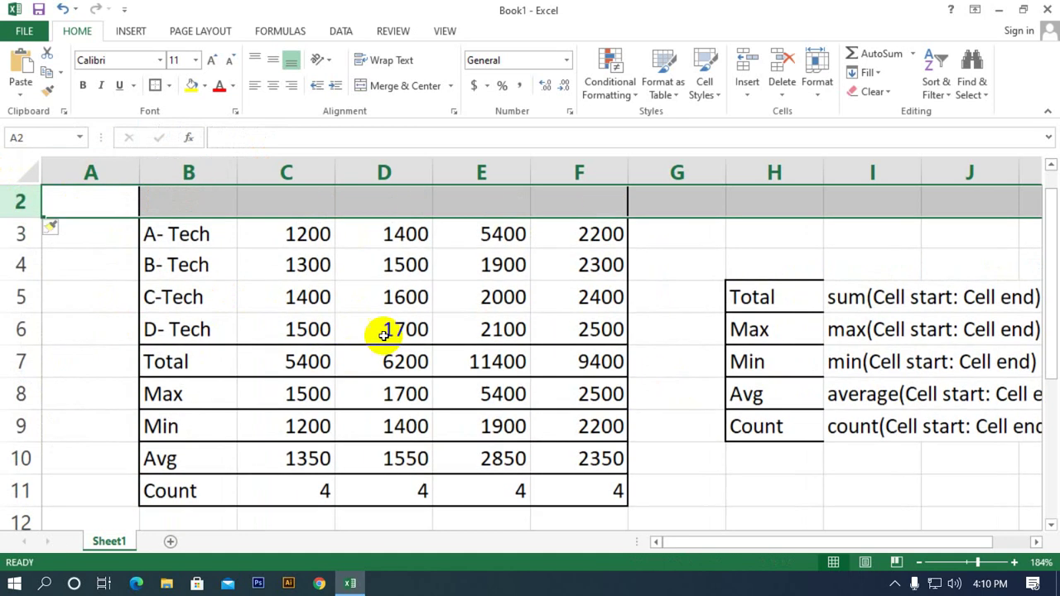
pyautogui.click(103, 226)
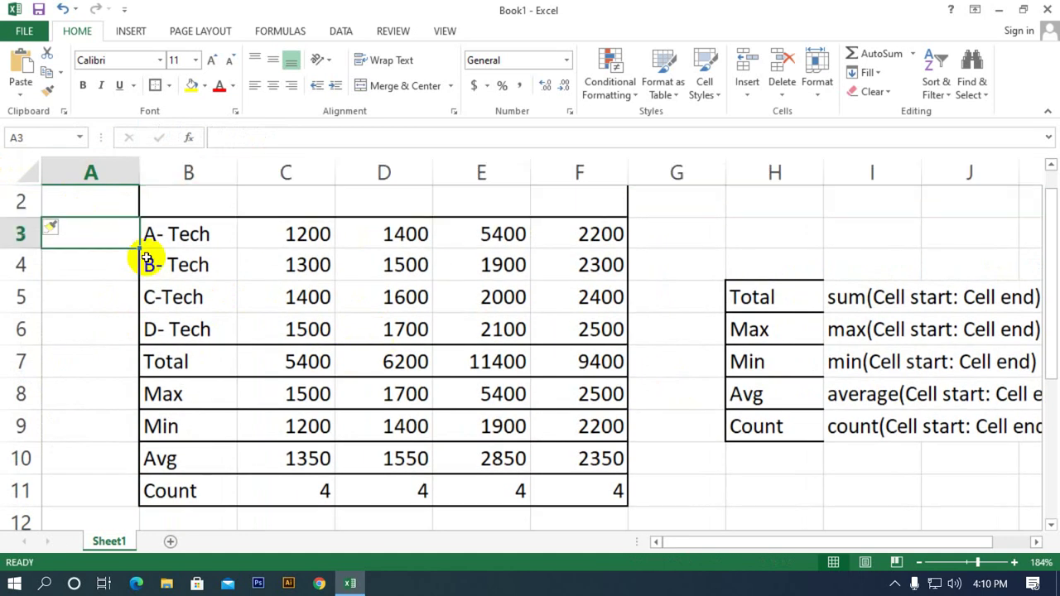
pyautogui.click(692, 208)
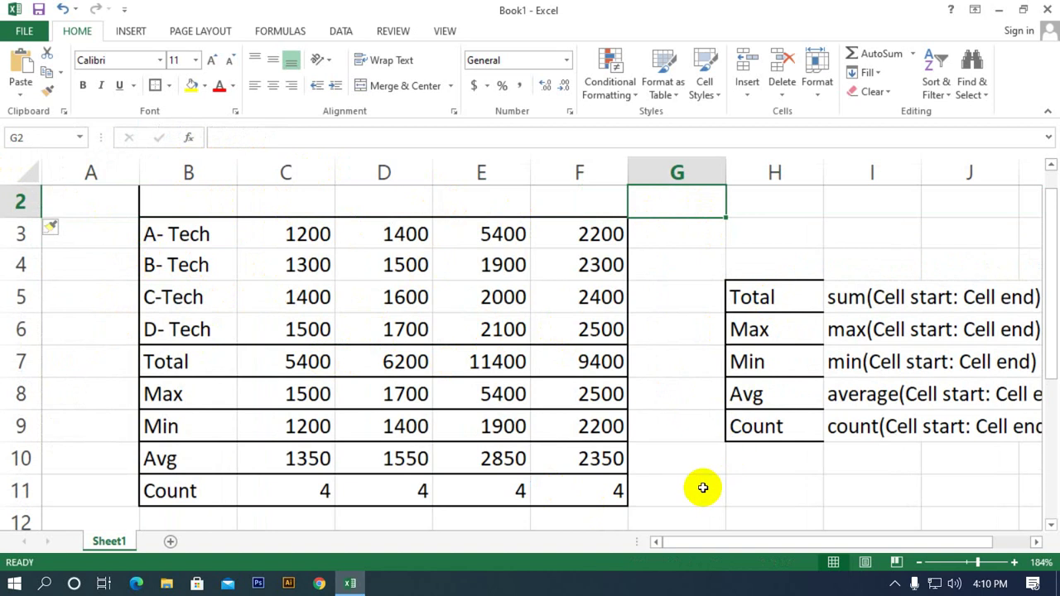
# Move the Company–April headings from B1:F1 down into row 2 by cutting and pasting at B2
pyautogui.moveTo(980, 567); pyautogui.dragTo(975, 567)
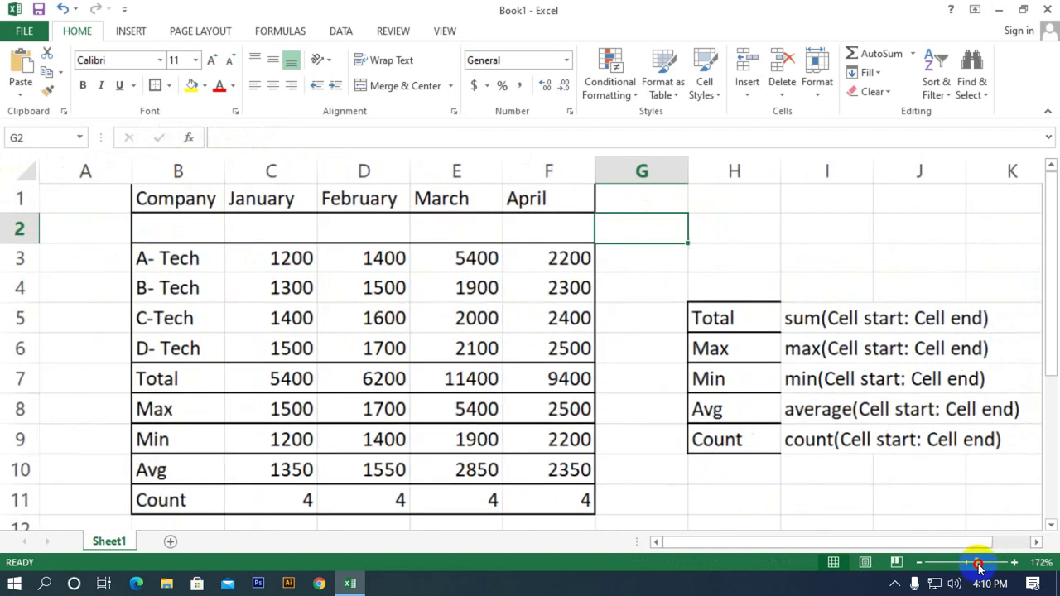
pyautogui.press('Right')
pyautogui.press('Right')
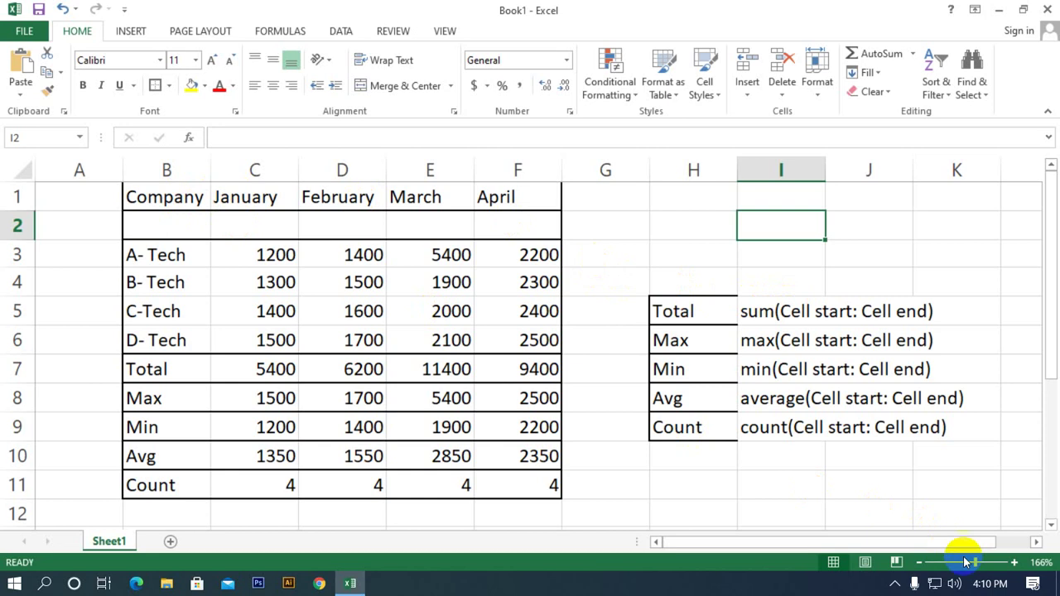
pyautogui.moveTo(975, 563); pyautogui.dragTo(977, 564)
pyautogui.moveTo(181, 199); pyautogui.dragTo(565, 204)
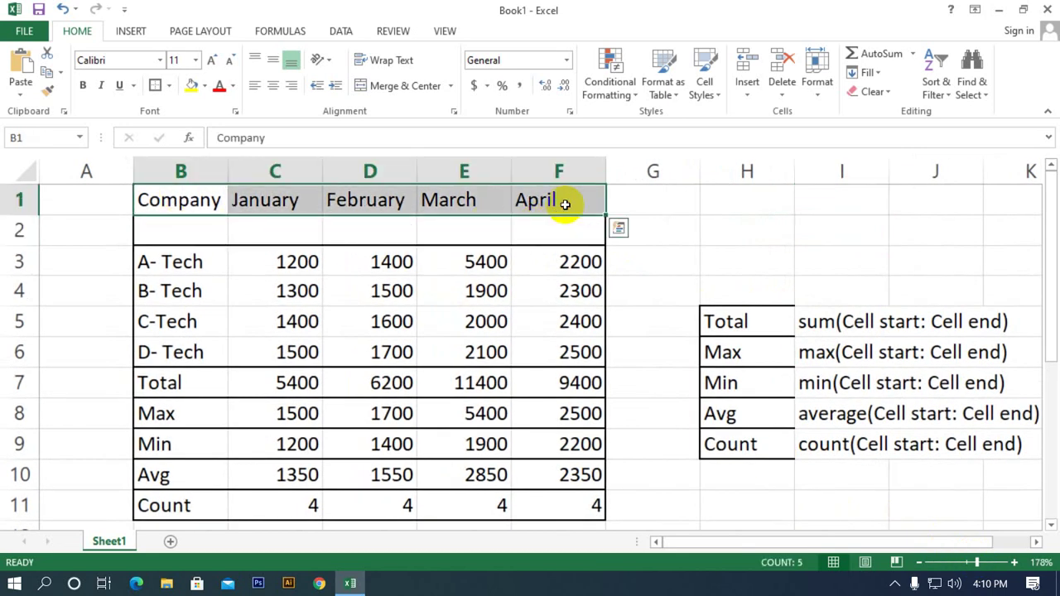
pyautogui.hotkey('ctrl', 'c')
pyautogui.click(555, 232)
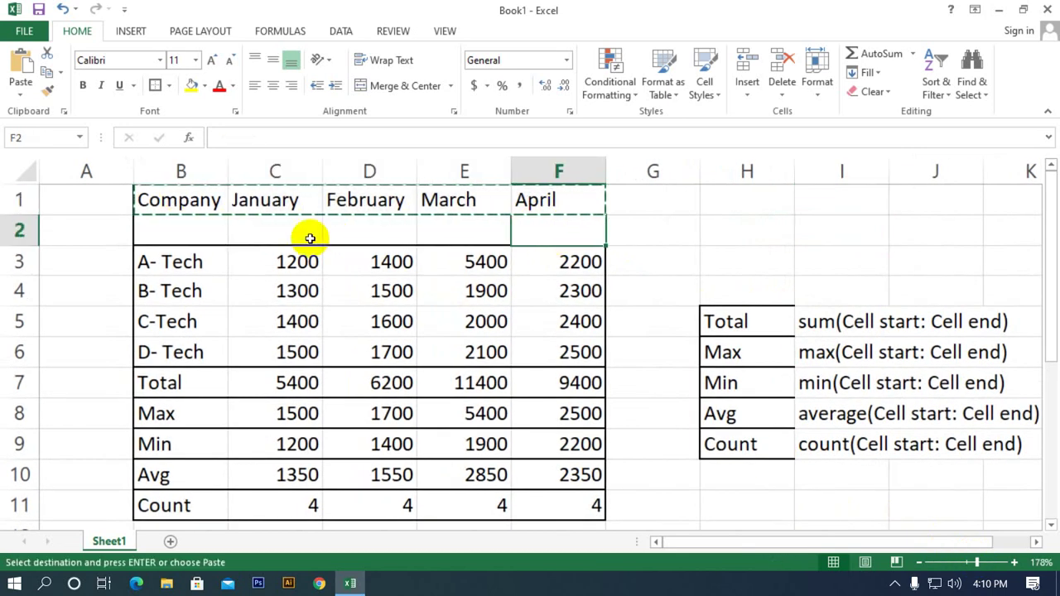
pyautogui.click(192, 230)
pyautogui.hotkey('ctrl', 'v')
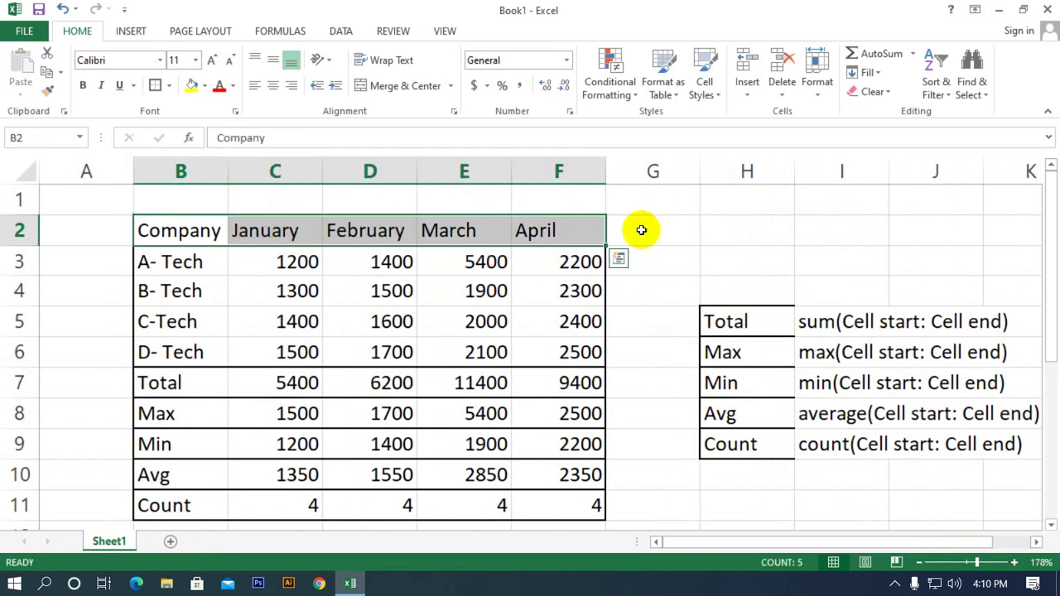
pyautogui.click(640, 230)
pyautogui.scroll(-2, 729, 236)
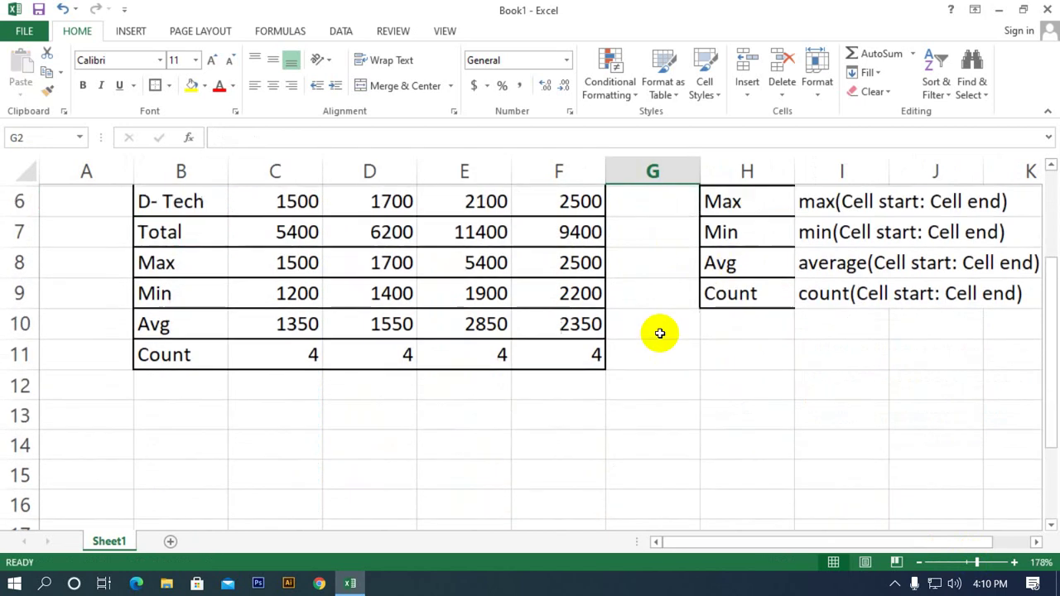
pyautogui.scroll(2, 660, 333)
pyautogui.click(667, 279)
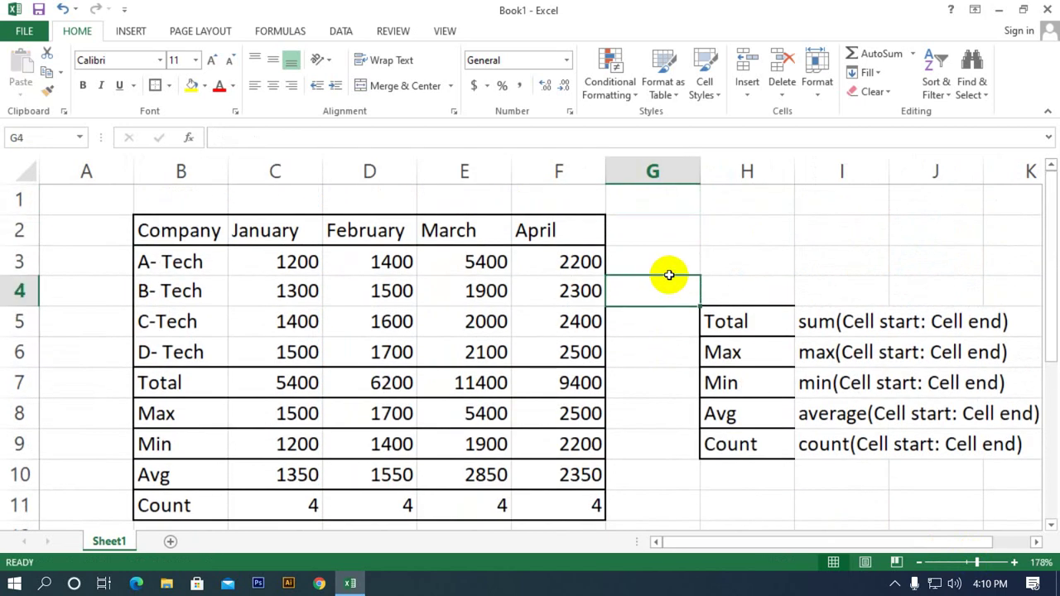
pyautogui.scroll(-3, 669, 275)
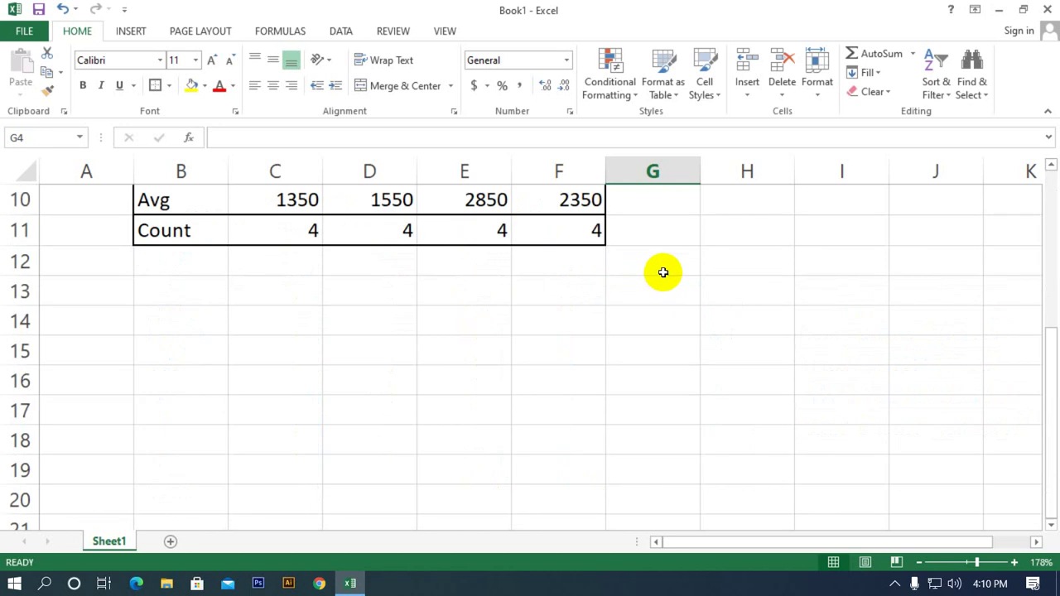
pyautogui.scroll(3, 667, 273)
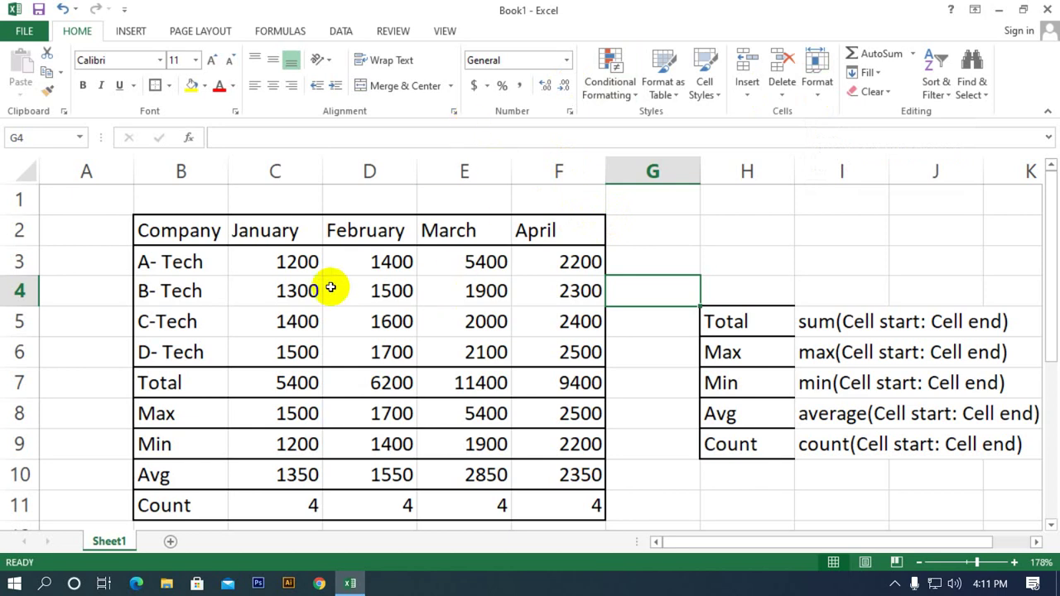
pyautogui.moveTo(142, 231)
pyautogui.mouseDown()
pyautogui.moveTo(463, 456)
pyautogui.moveTo(571, 504)
pyautogui.mouseUp()
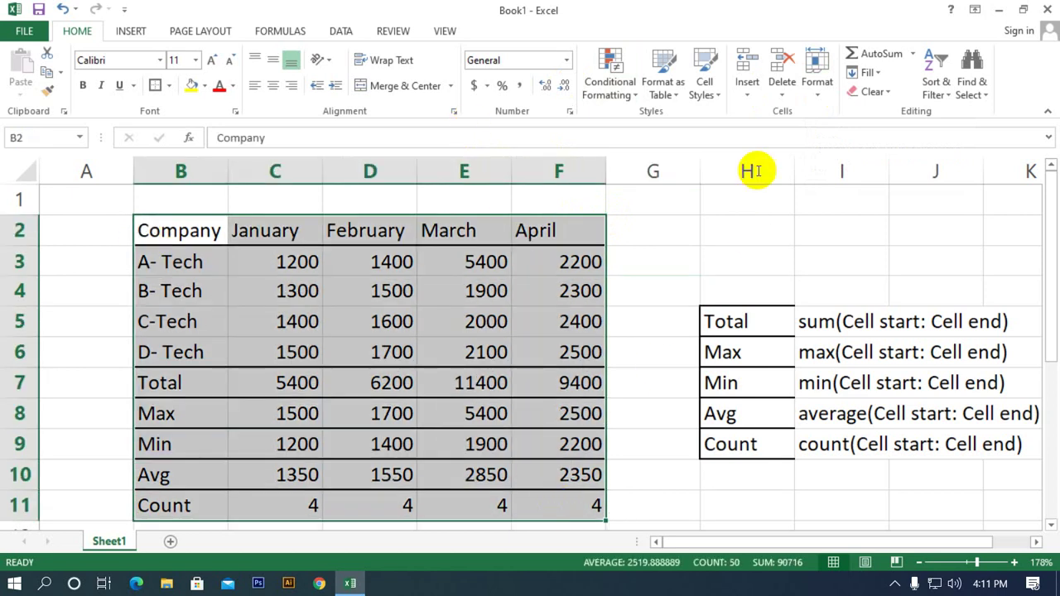
pyautogui.click(751, 93)
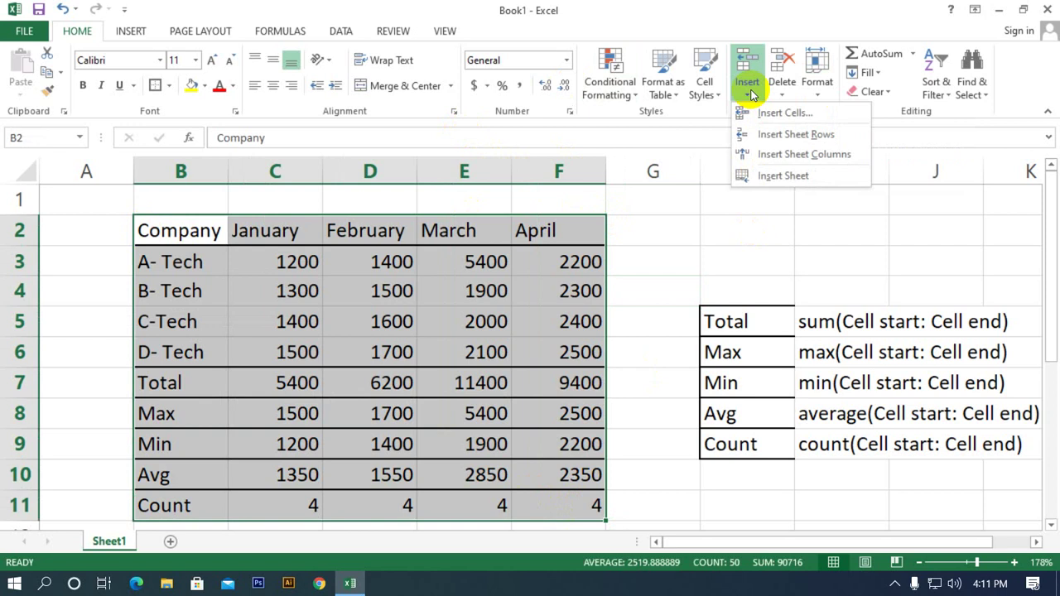
pyautogui.click(747, 60)
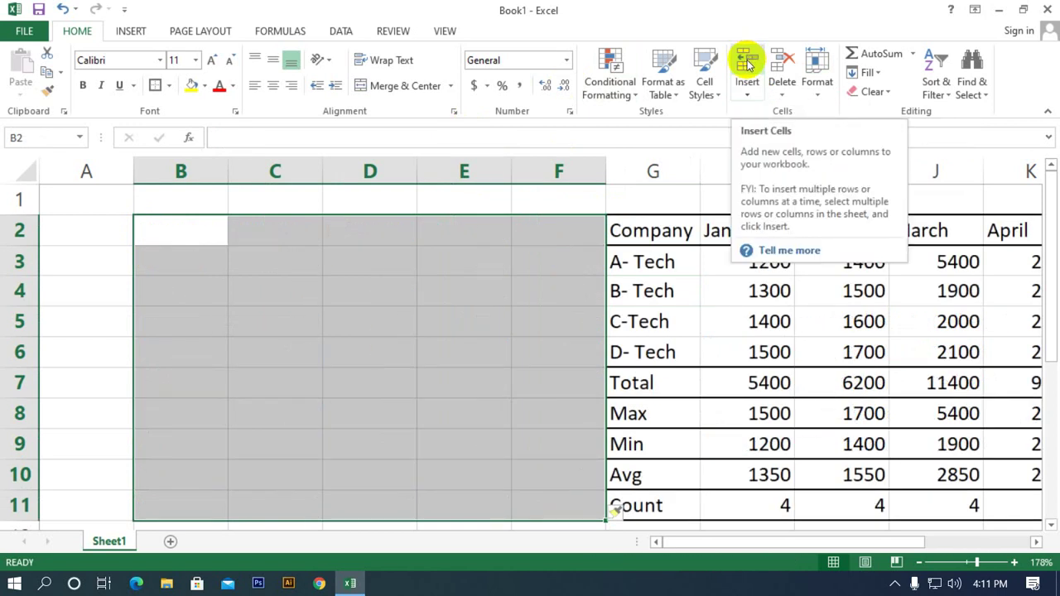
pyautogui.hotkey('ctrl', 'z')
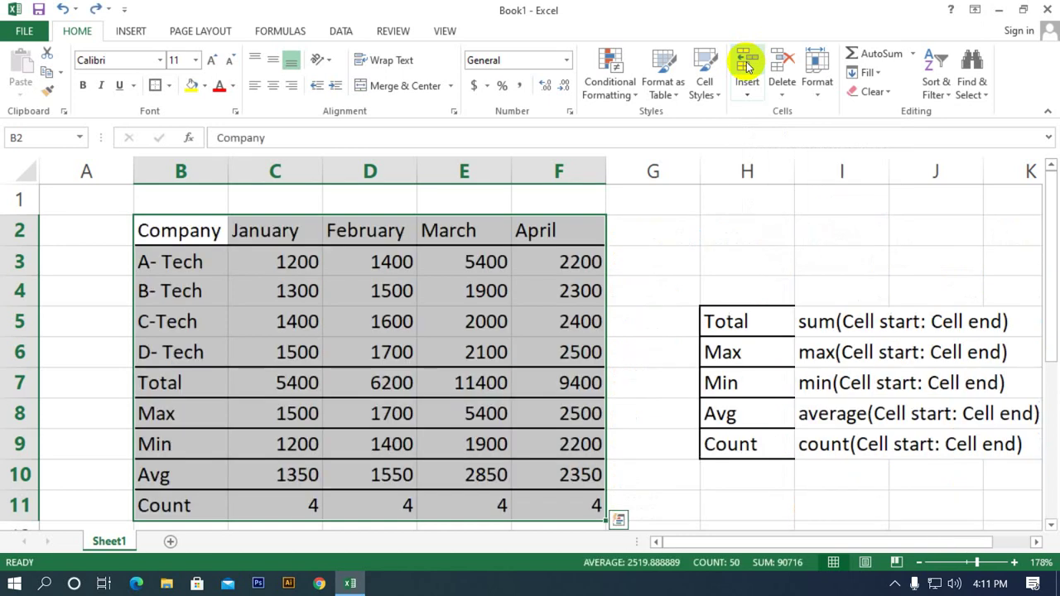
pyautogui.click(691, 243)
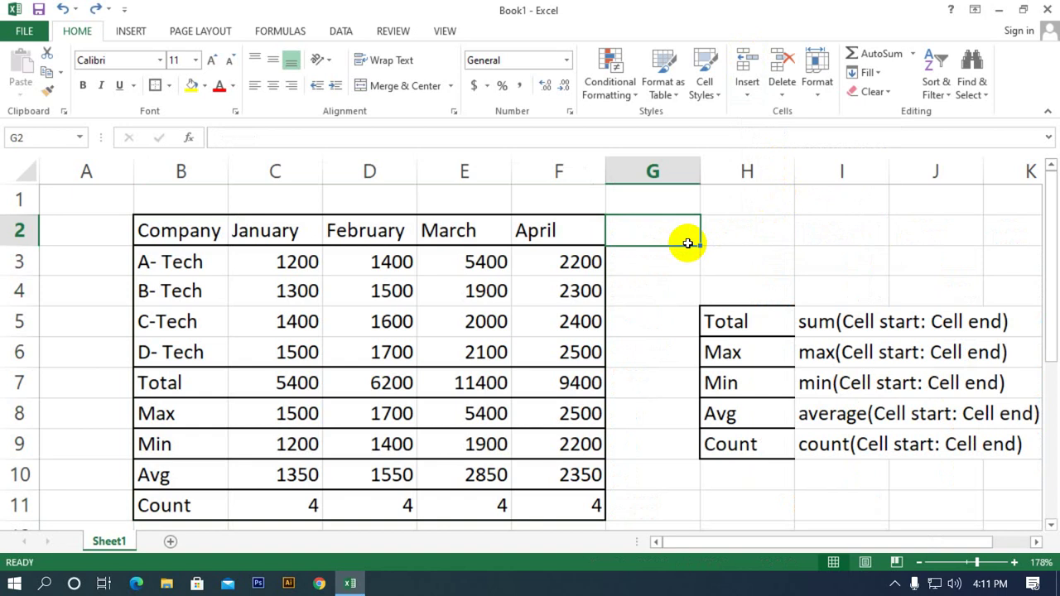
pyautogui.click(741, 91)
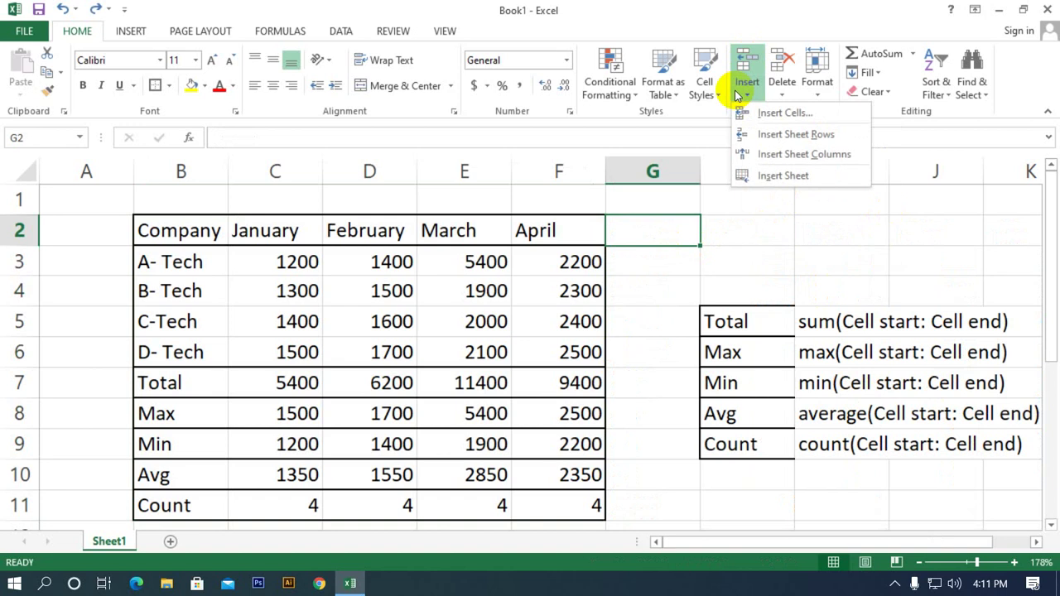
pyautogui.click(129, 34)
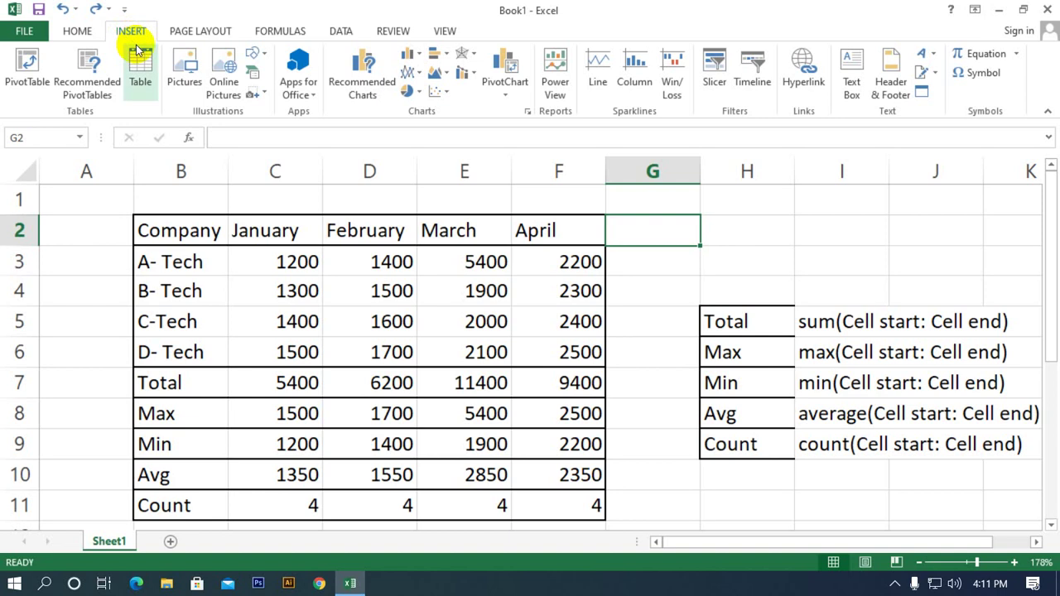
pyautogui.click(77, 31)
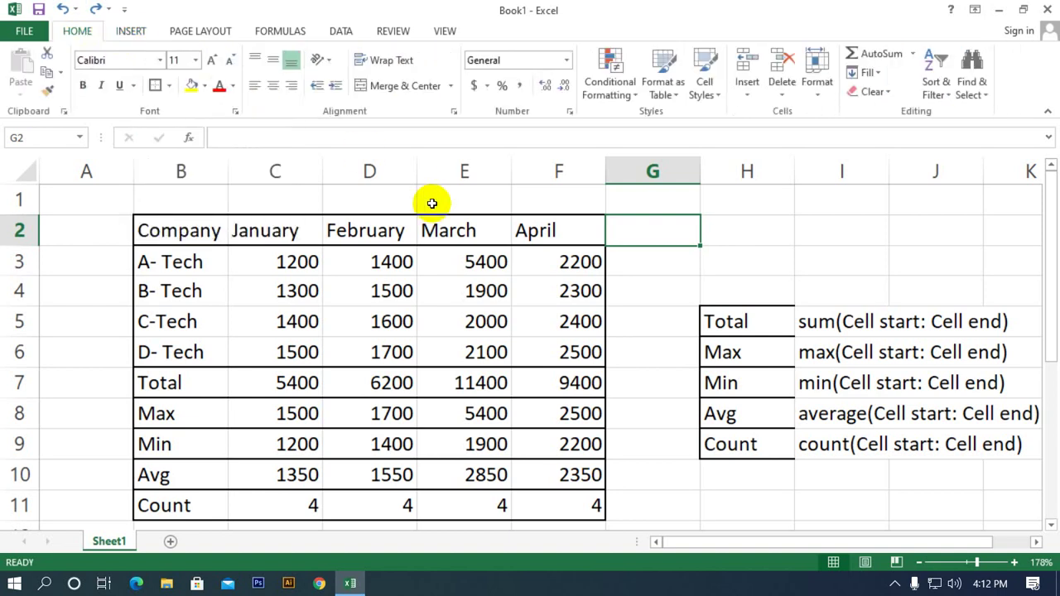
pyautogui.click(815, 87)
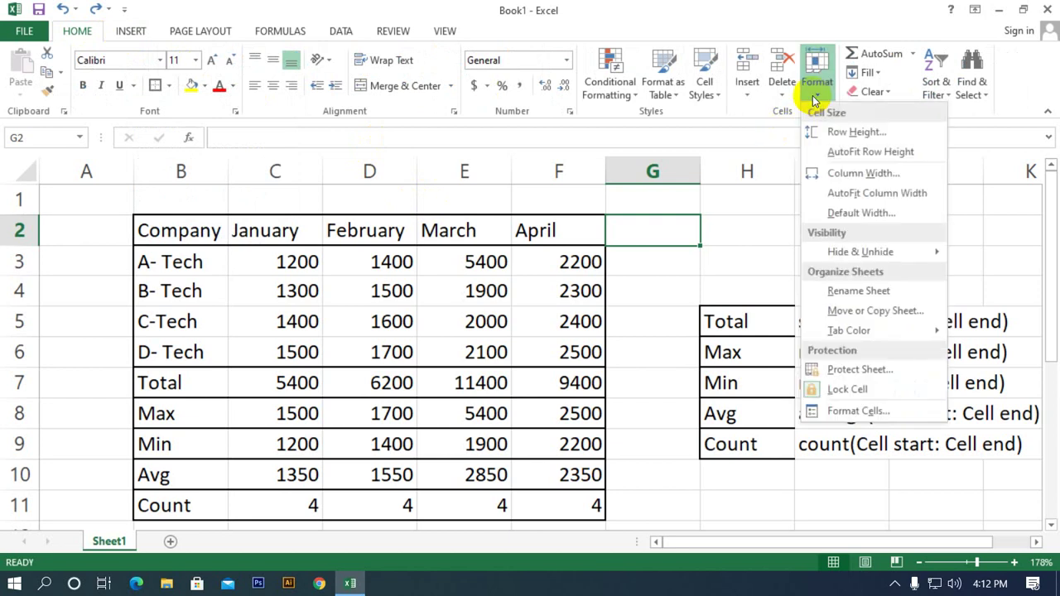
pyautogui.click(813, 98)
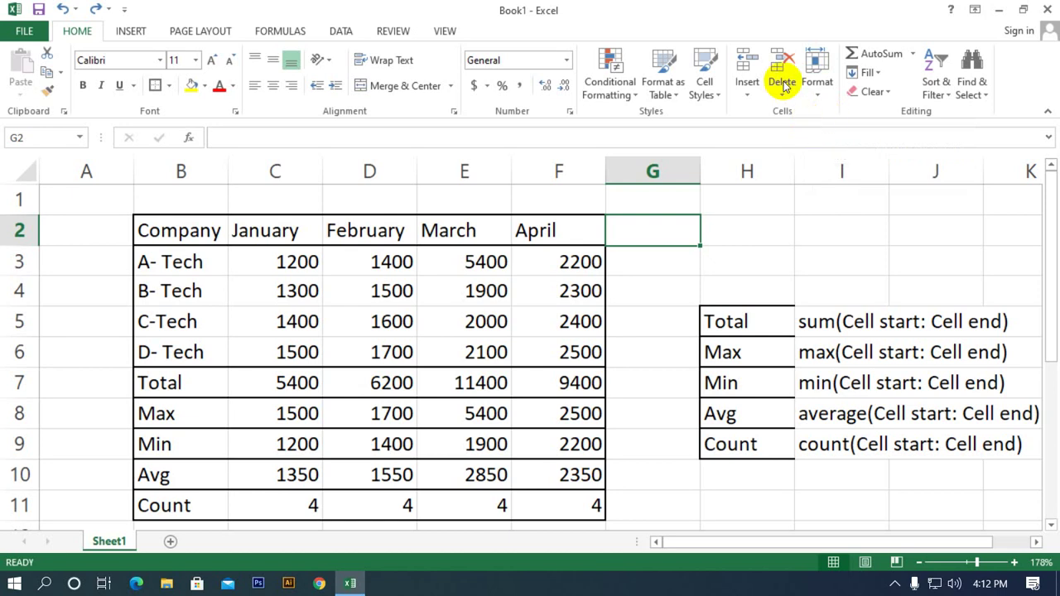
pyautogui.click(398, 31)
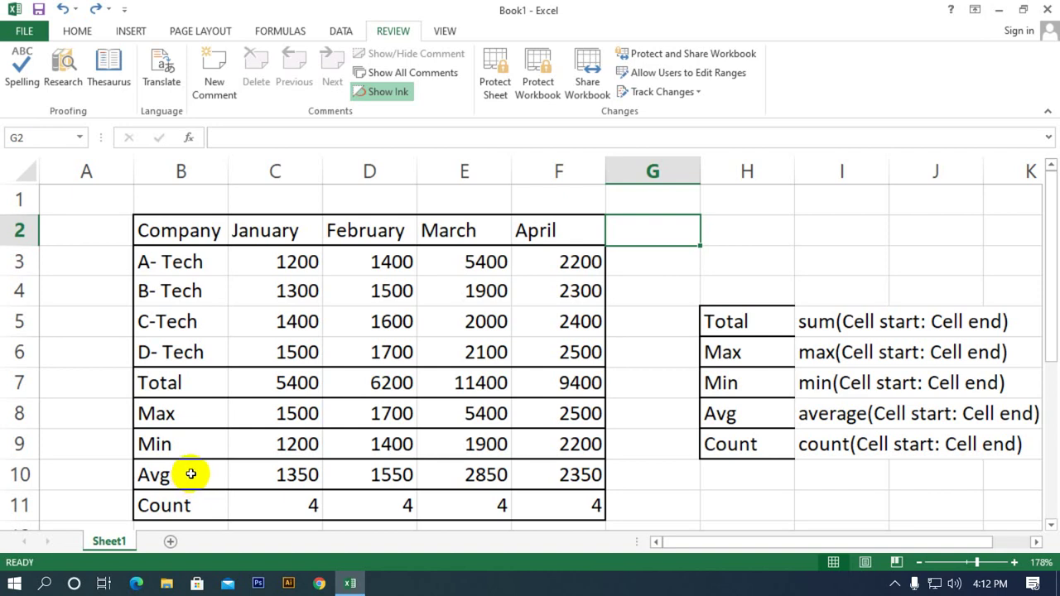
pyautogui.click(77, 31)
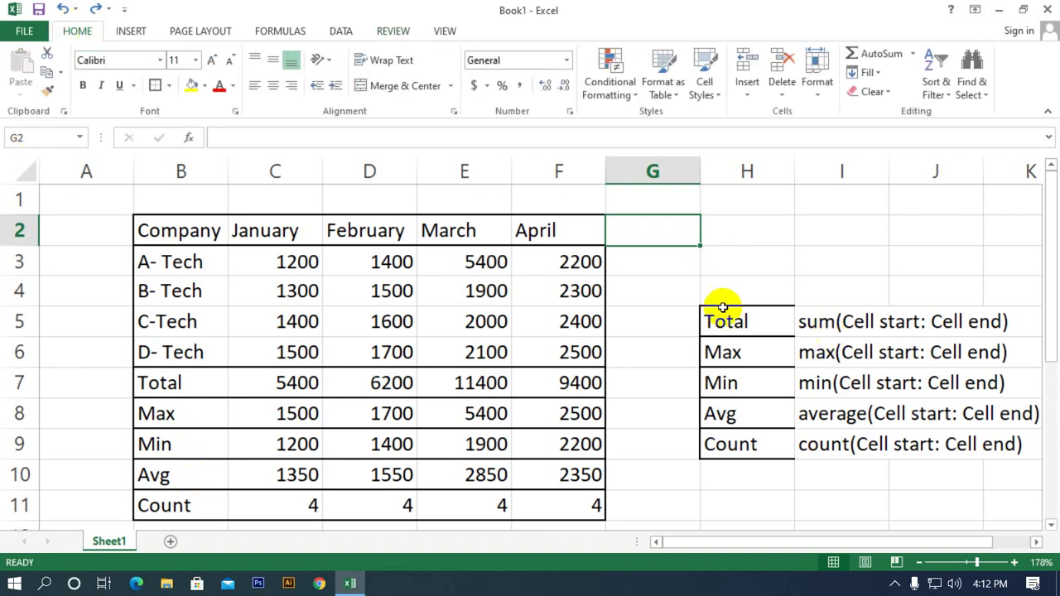
pyautogui.click(669, 298)
pyautogui.click(650, 404)
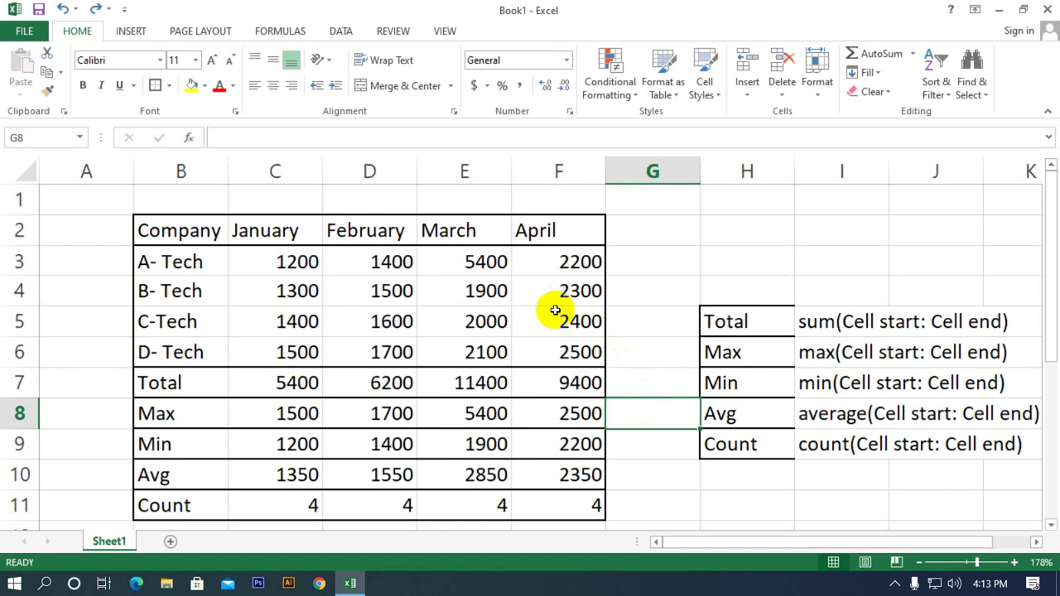
# Search the sheet for 'Total', stepping through each matching cell
pyautogui.hotkey('ctrl', 'f')
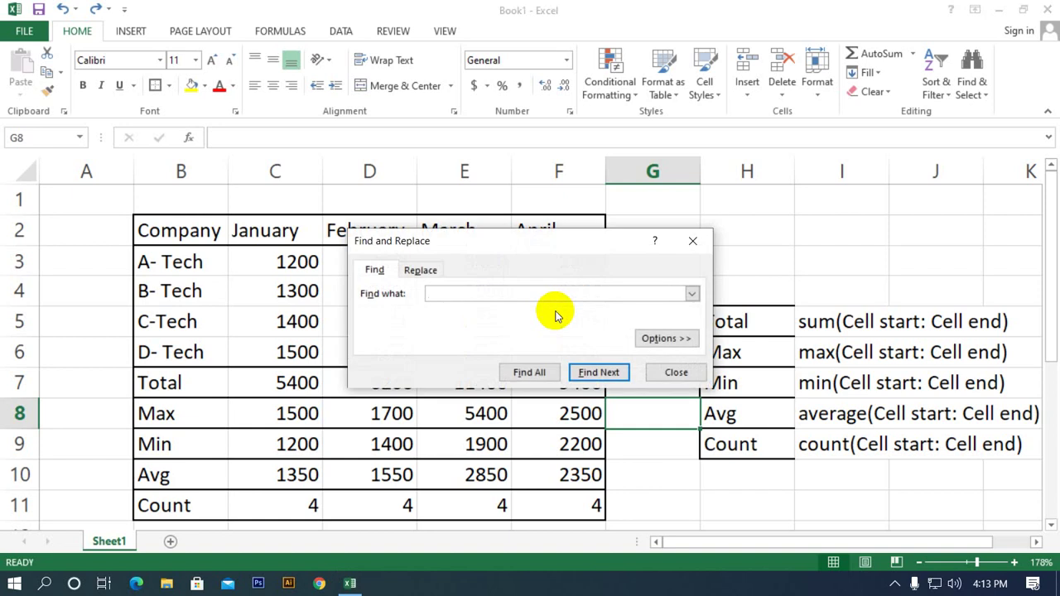
pyautogui.write('Tota')
pyautogui.write('l')
pyautogui.press('Return')
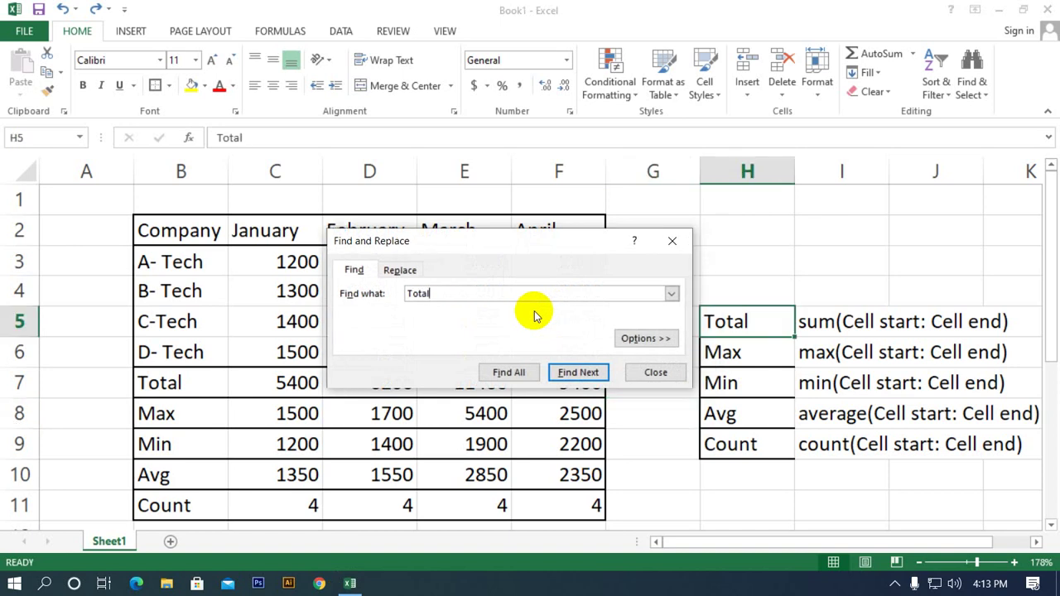
pyautogui.press('Return')
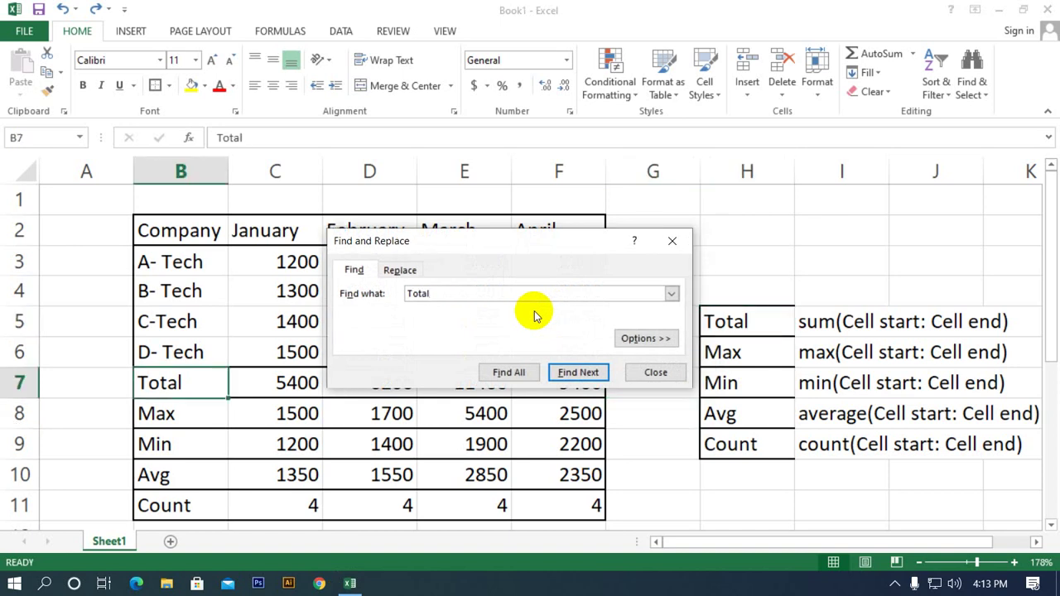
pyautogui.press('Return')
pyautogui.press('Return')
# Replace the Total labels with 'All ToTal' and close Find and Replace
pyautogui.click(400, 271)
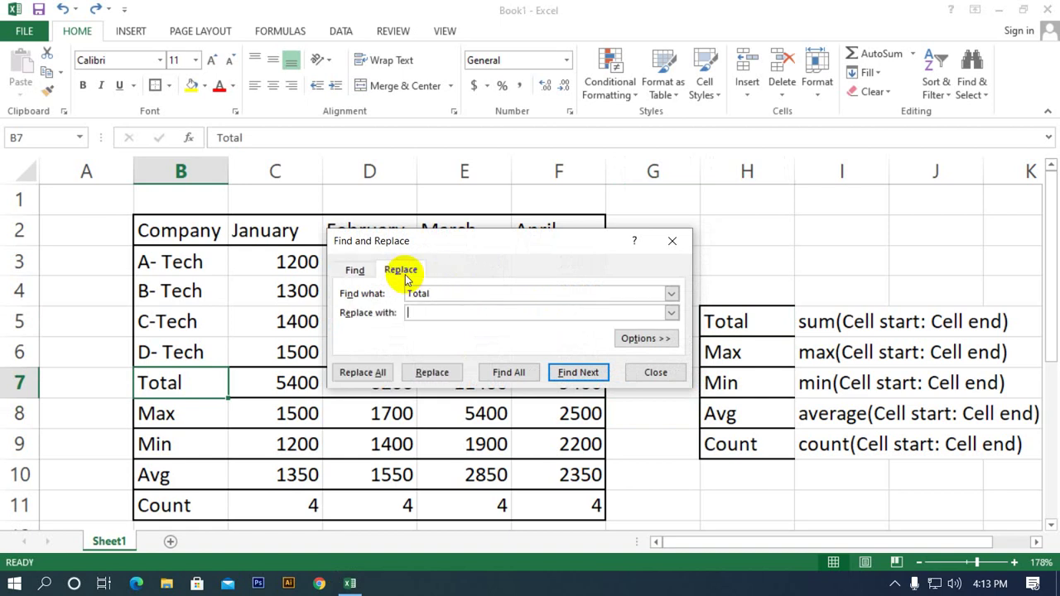
pyautogui.click(442, 312)
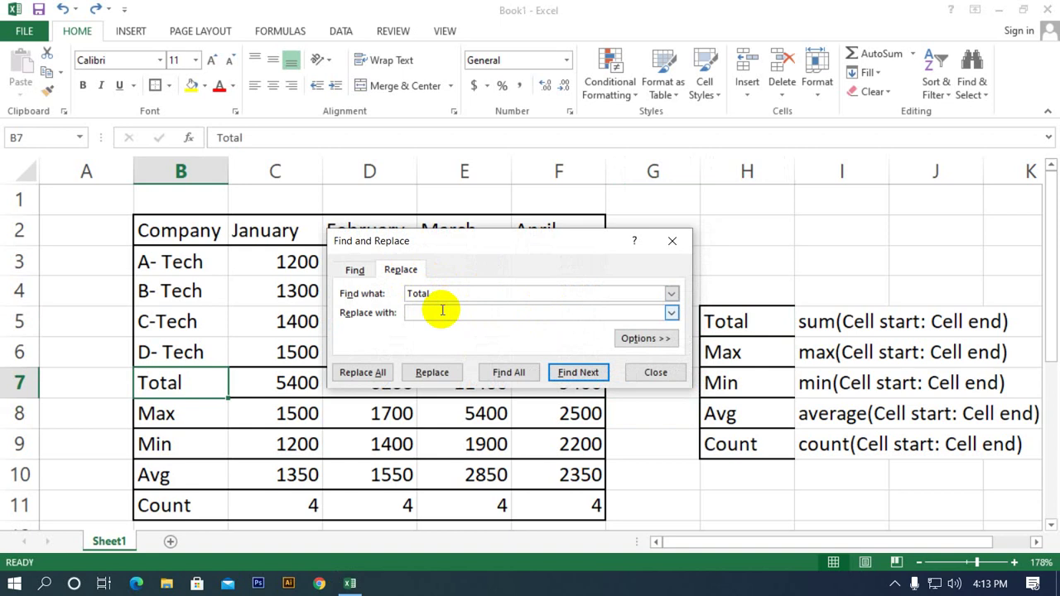
pyautogui.write('All T')
pyautogui.write('oTal')
pyautogui.click(579, 374)
pyautogui.click(578, 374)
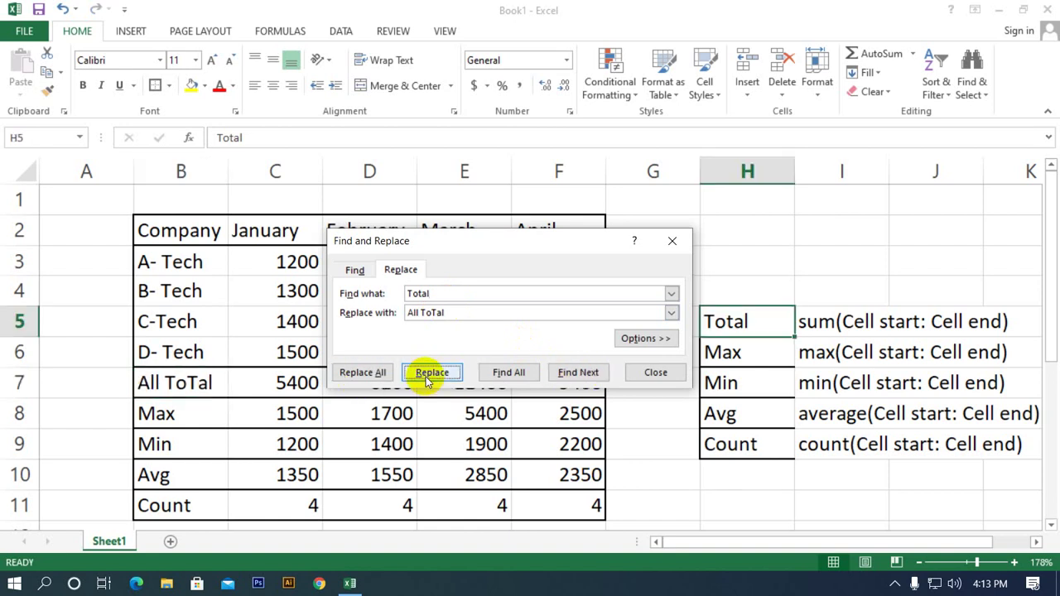
pyautogui.click(428, 377)
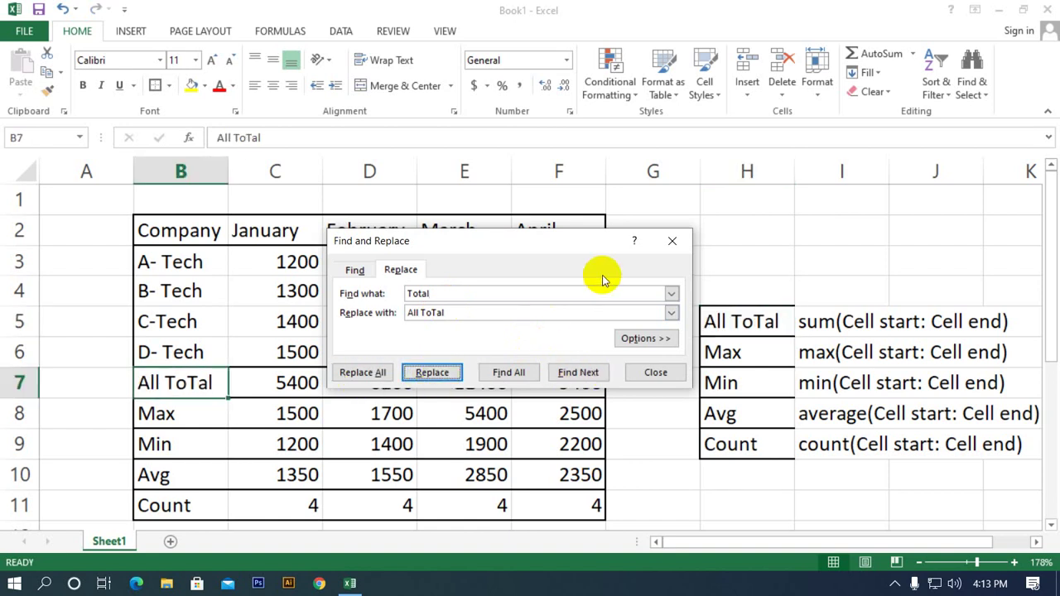
pyautogui.click(645, 373)
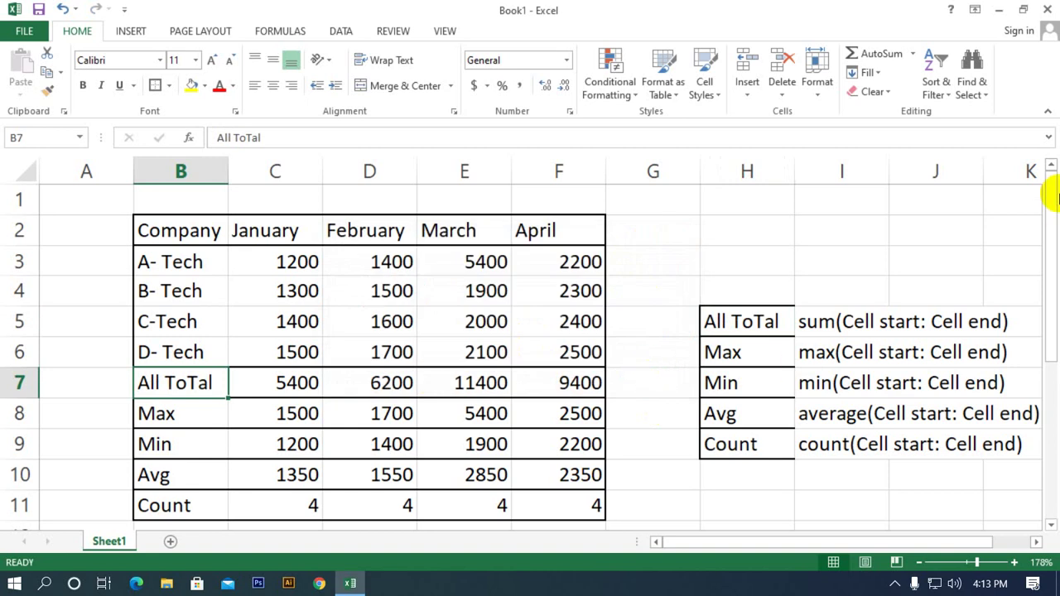
# Edit cells B3–B6 to add spaces around each hyphen, giving A - Tech through D - Tech
pyautogui.doubleClick(152, 320)
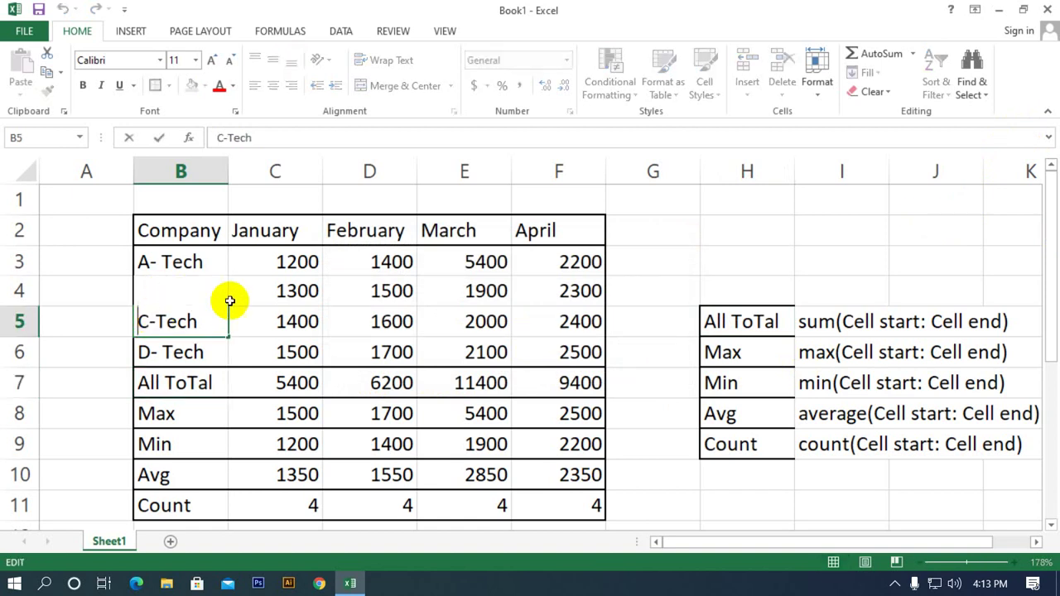
pyautogui.doubleClick(154, 291)
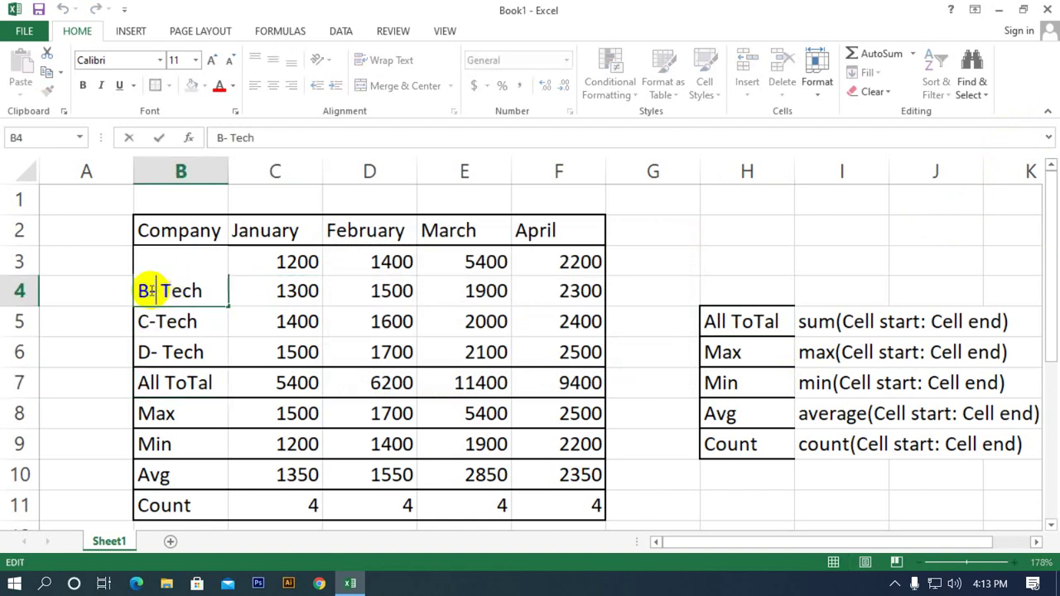
pyautogui.doubleClick(153, 320)
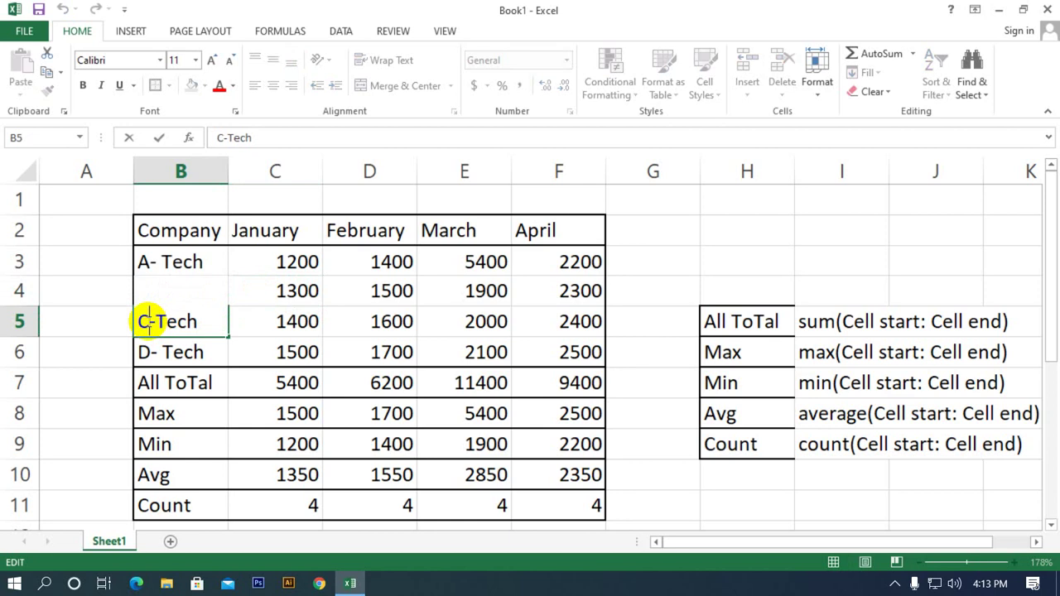
pyautogui.click(164, 321)
pyautogui.click(175, 261)
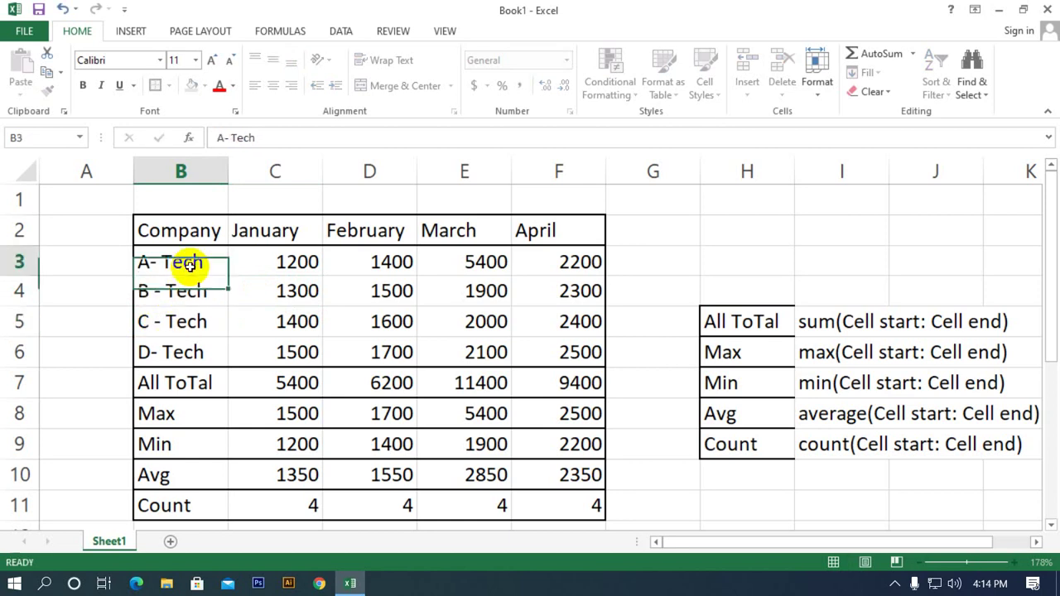
pyautogui.doubleClick(147, 261)
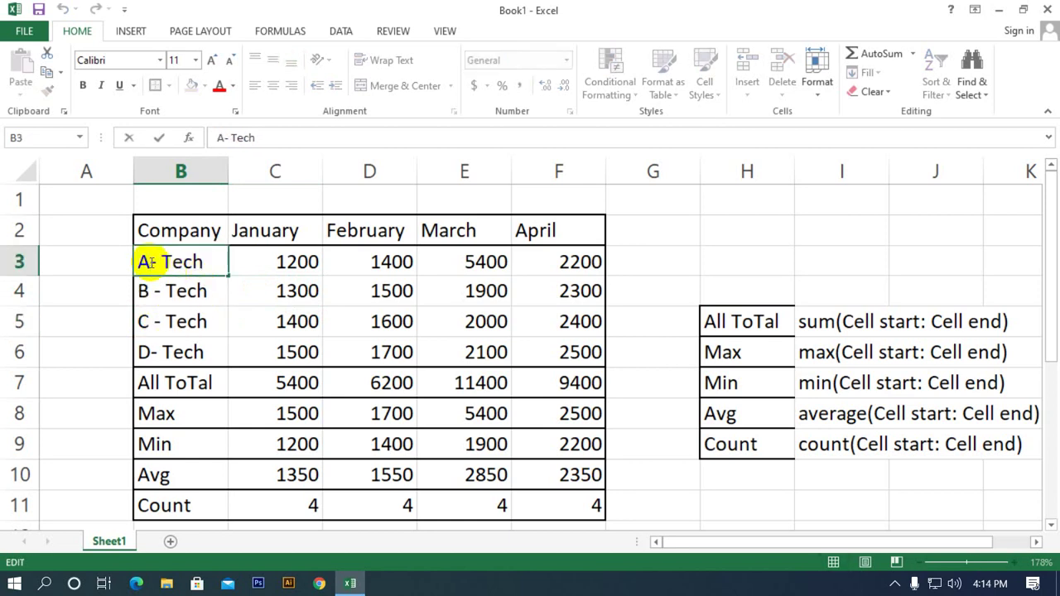
pyautogui.click(212, 325)
pyautogui.click(170, 354)
pyautogui.doubleClick(152, 352)
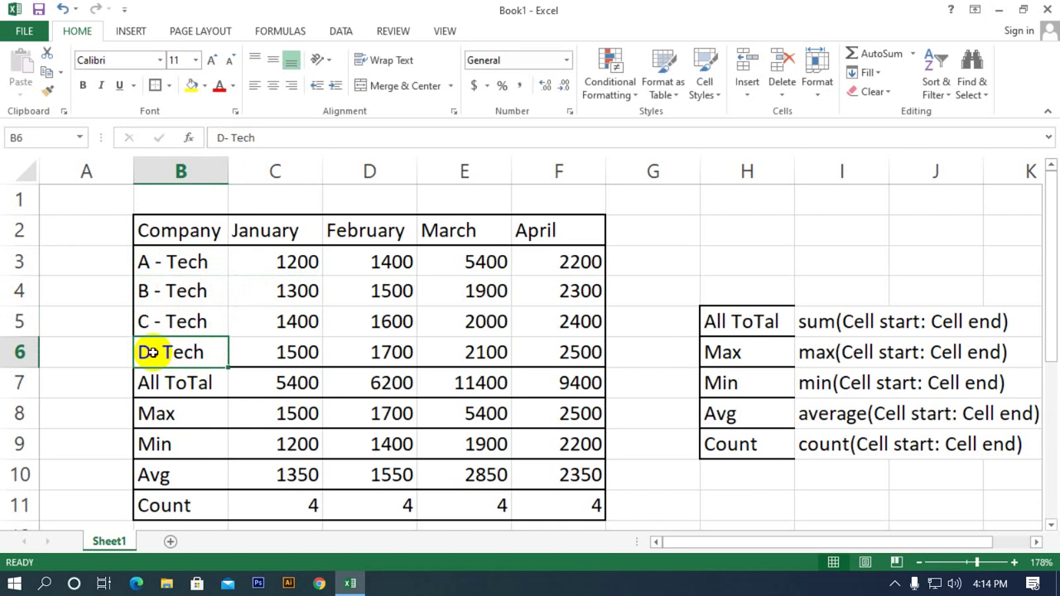
pyautogui.click(265, 326)
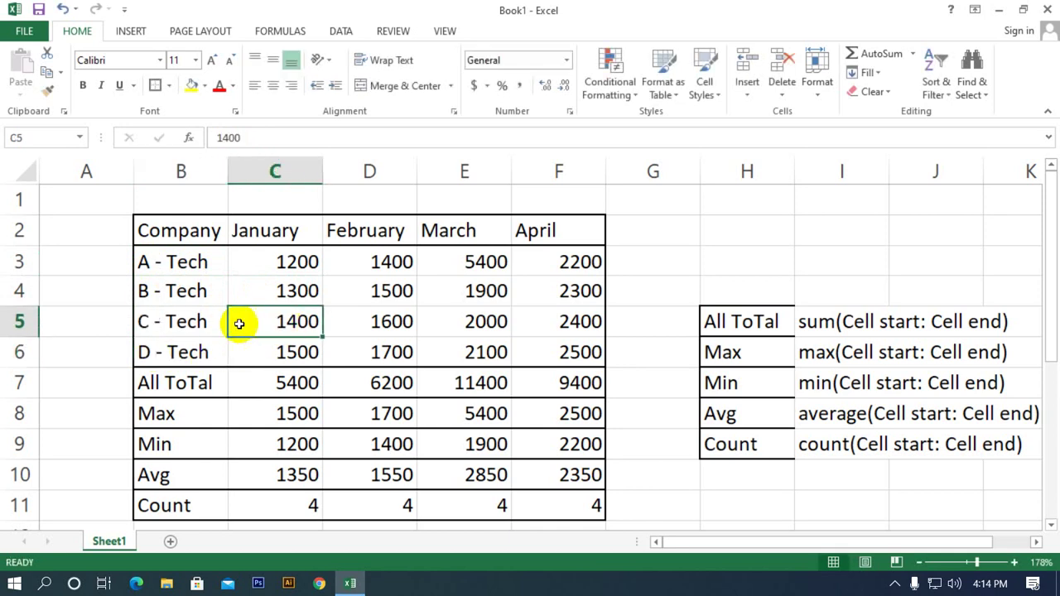
pyautogui.press('Left')
pyautogui.press('Left')
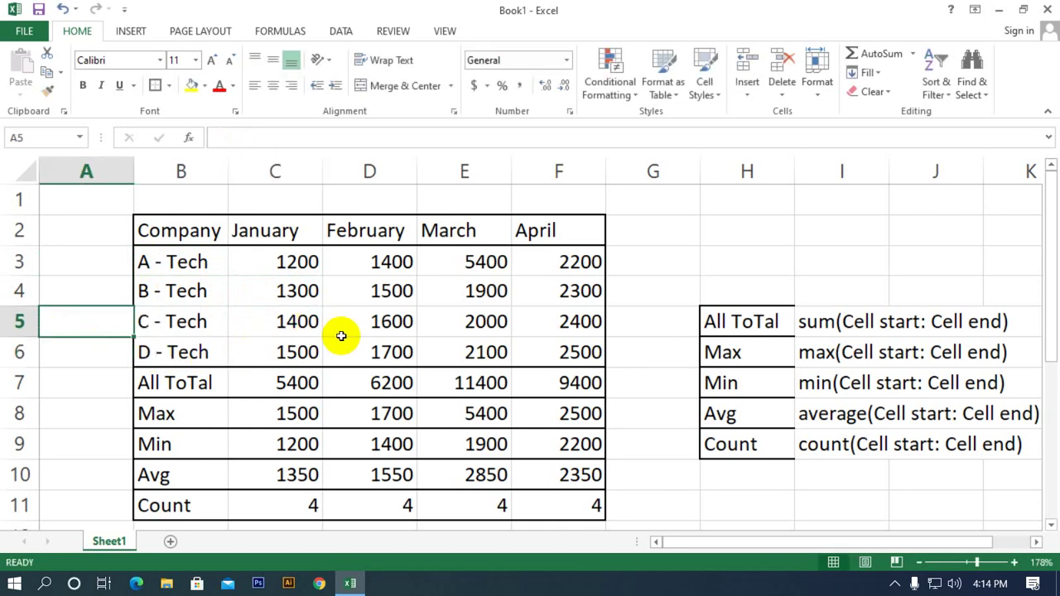
pyautogui.scroll(-1, 686, 301)
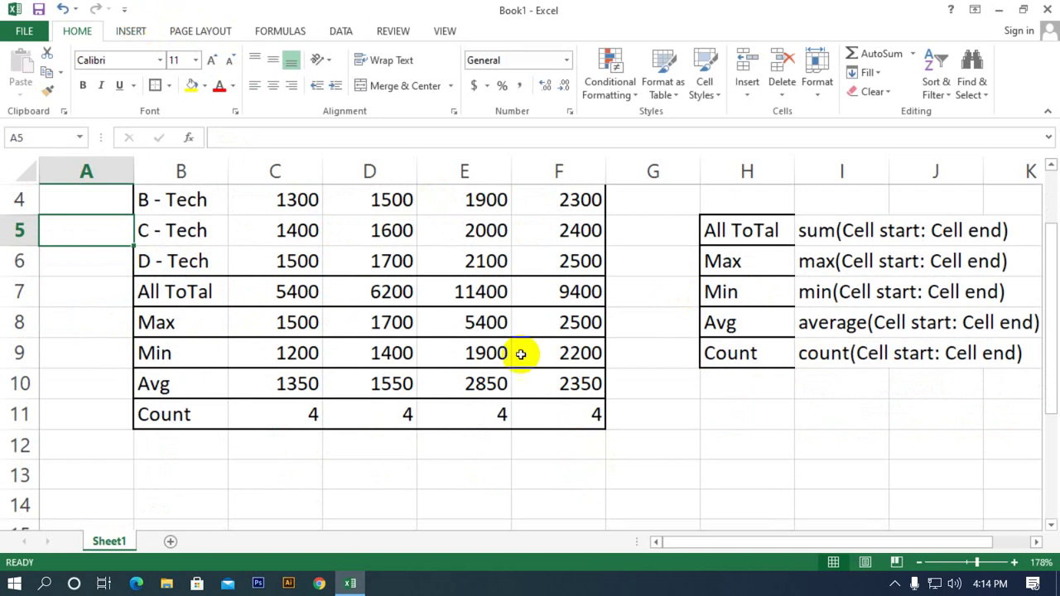
pyautogui.scroll(1, 521, 353)
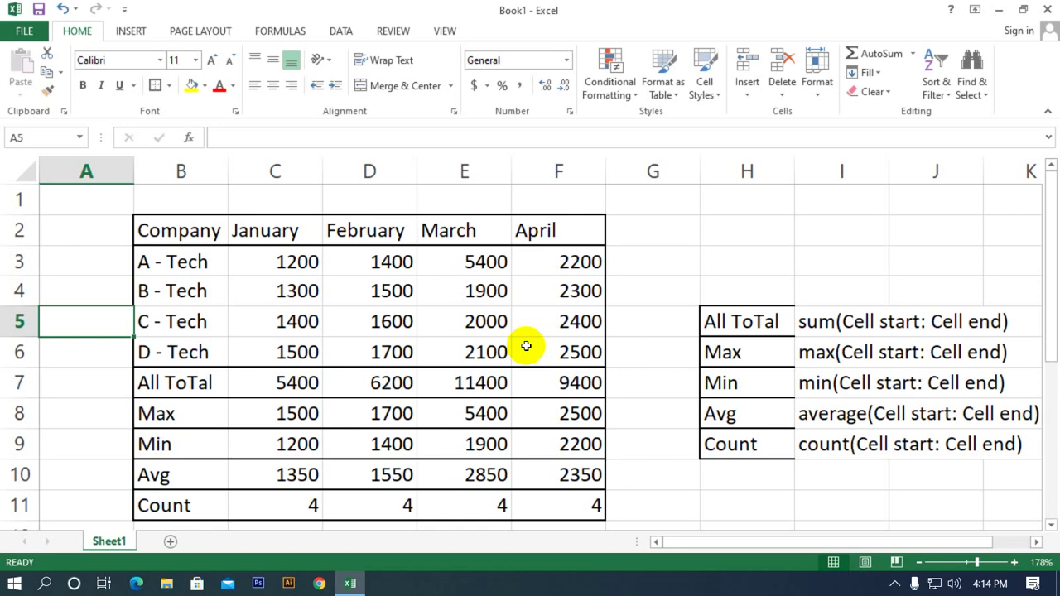
# Switch to the REVIEW ribbon tab
pyautogui.click(398, 35)
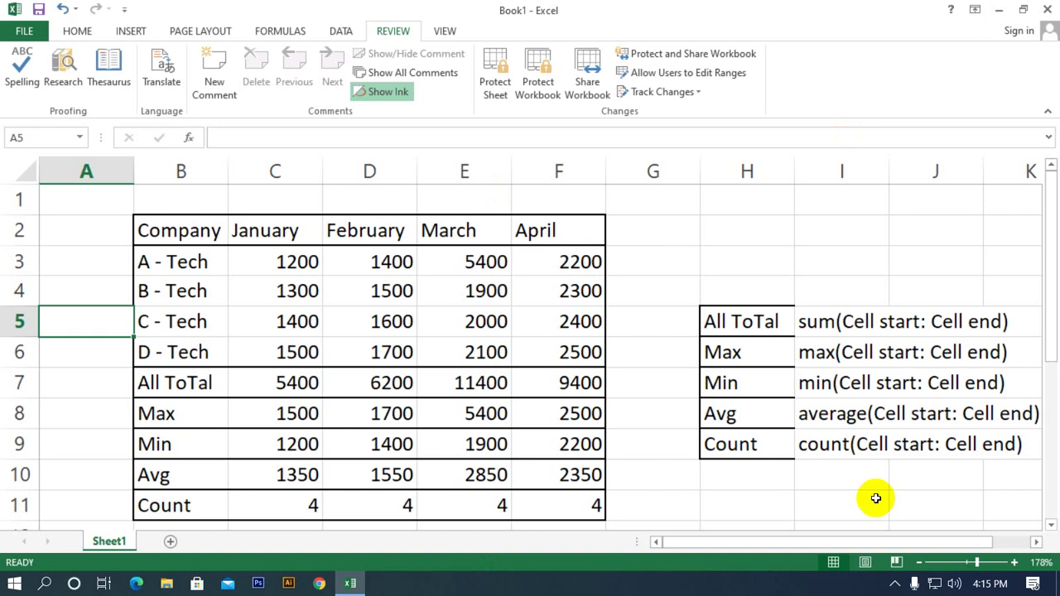
# Protect Sheet1 with a password, re-entering it in Confirm Password
pyautogui.click(495, 83)
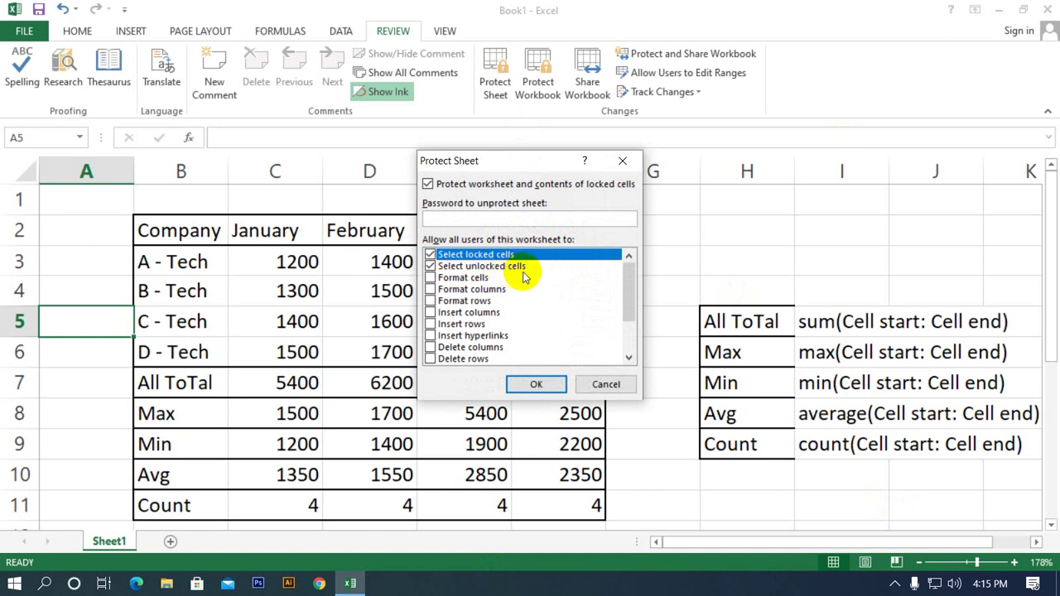
pyautogui.moveTo(524, 160); pyautogui.dragTo(524, 143)
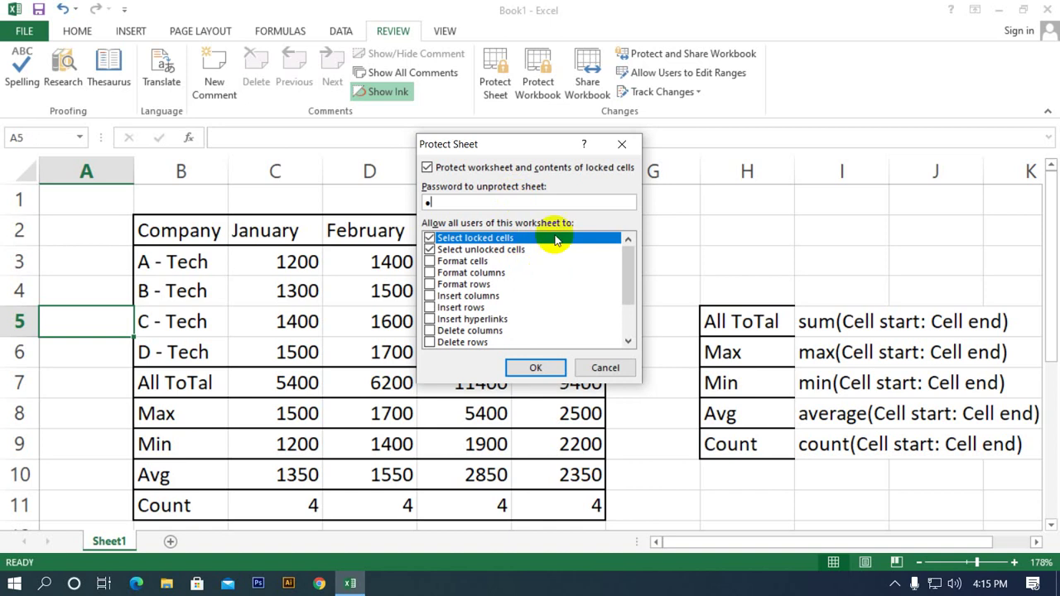
pyautogui.click(554, 368)
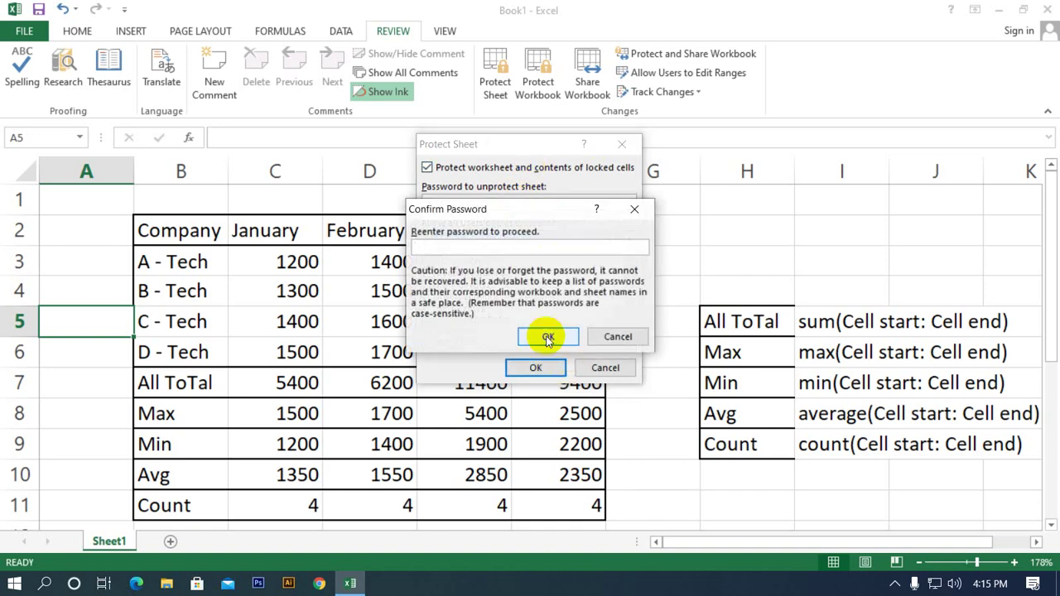
pyautogui.click(544, 334)
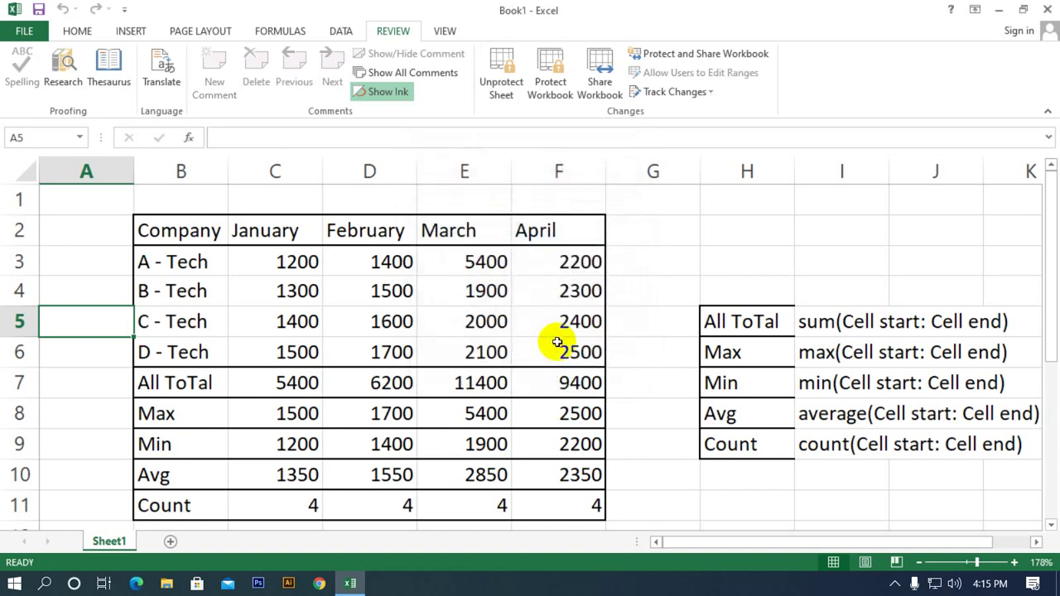
pyautogui.click(38, 9)
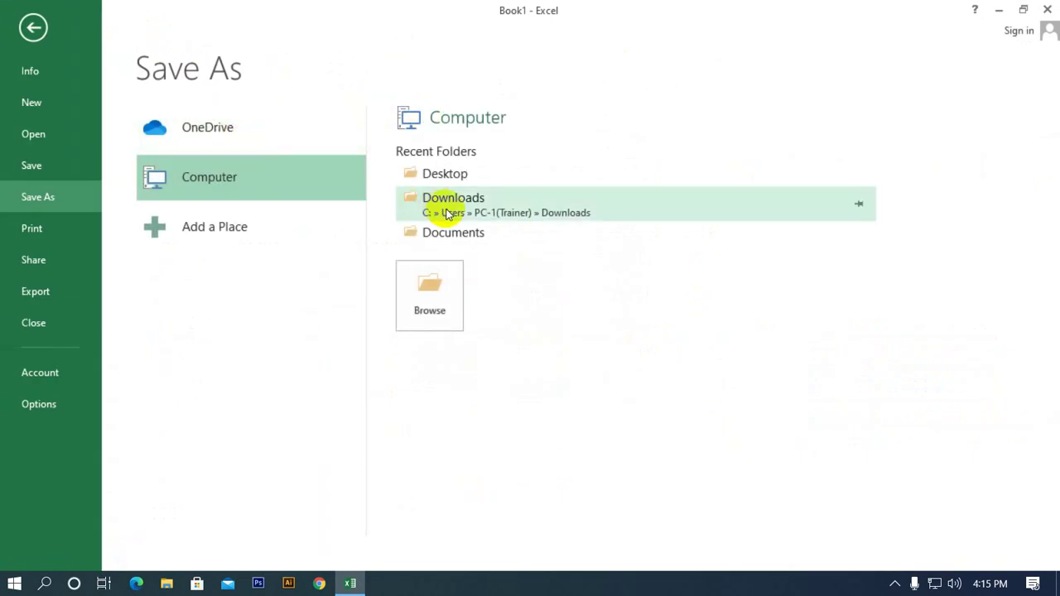
# Save the workbook to the Desktop under the file name Book1
pyautogui.click(423, 173)
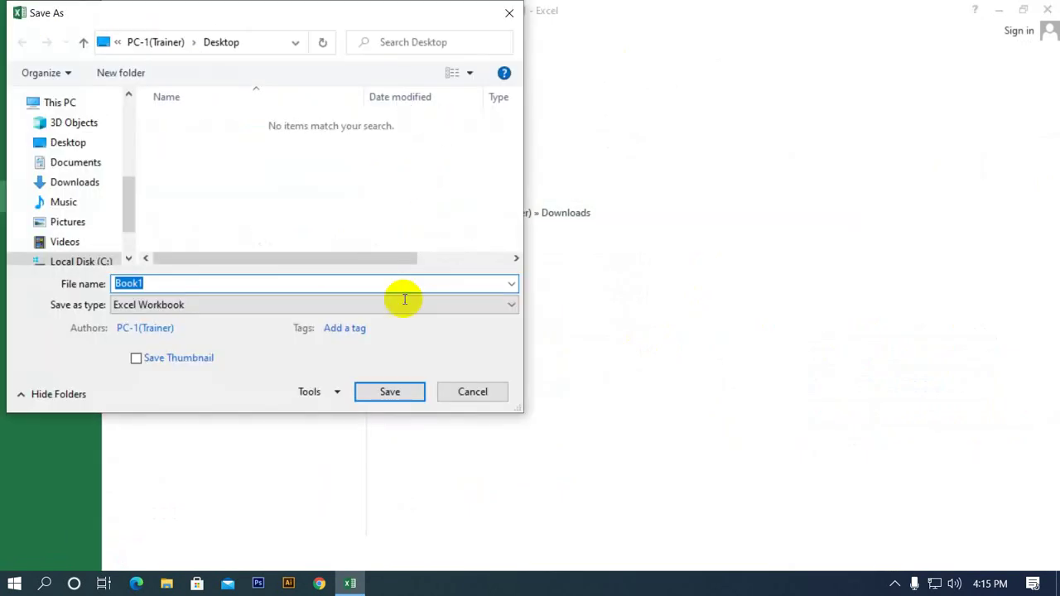
pyautogui.click(406, 391)
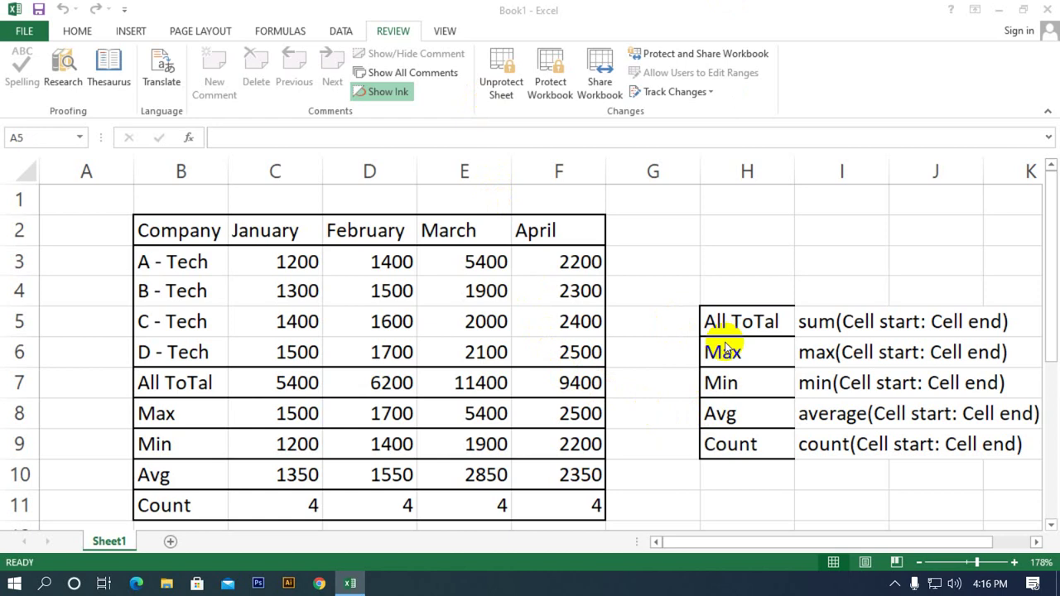
# Show the desktop, then bring the Book1 window back up
pyautogui.click(732, 13)
pyautogui.press('super+d')
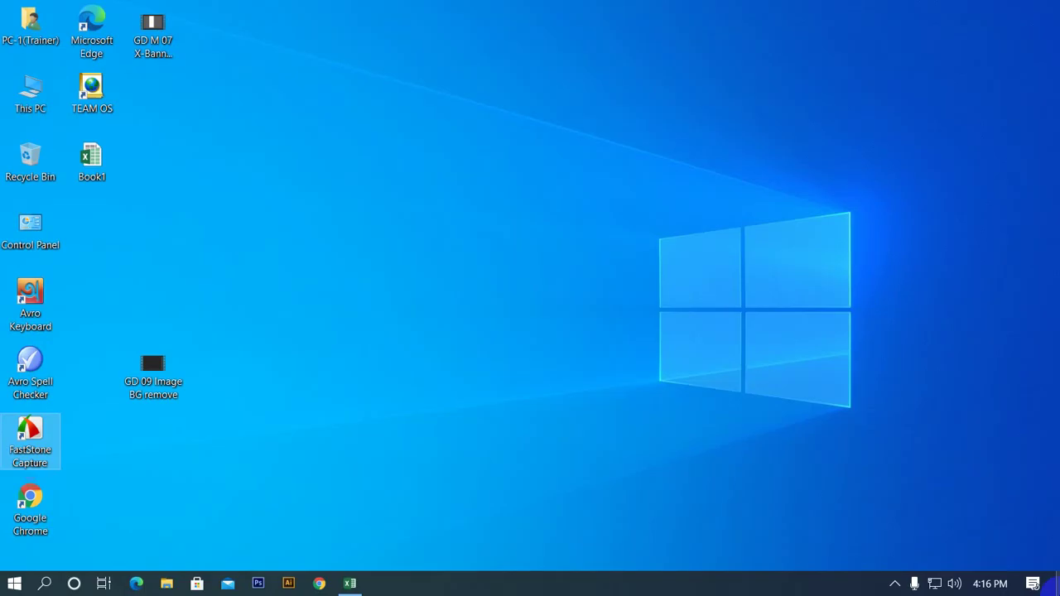
pyautogui.rightClick(515, 174)
pyautogui.click(531, 202)
pyautogui.rightClick(530, 198)
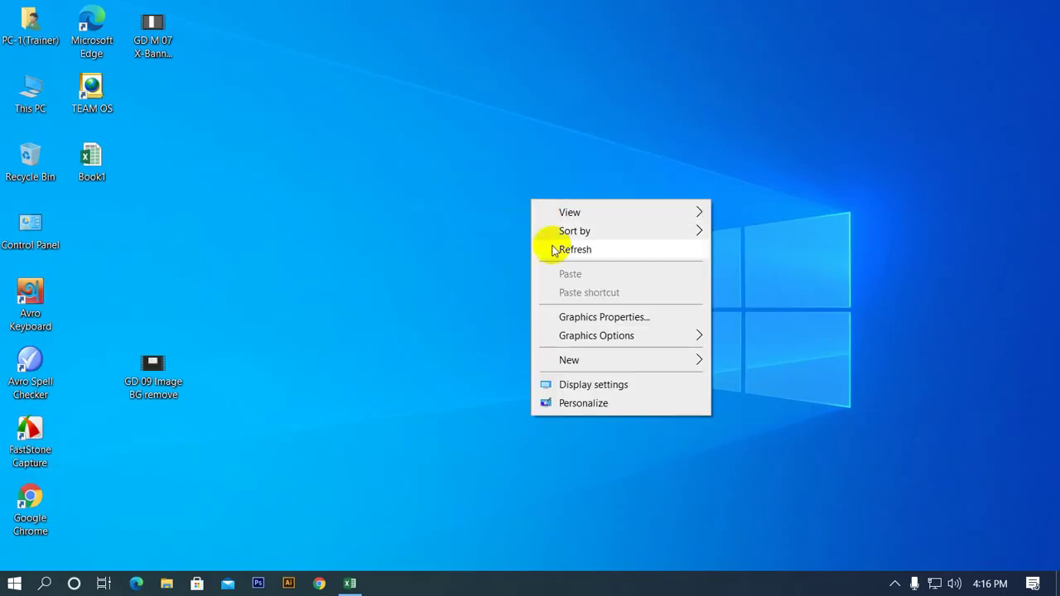
pyautogui.click(550, 249)
pyautogui.rightClick(552, 250)
pyautogui.click(369, 543)
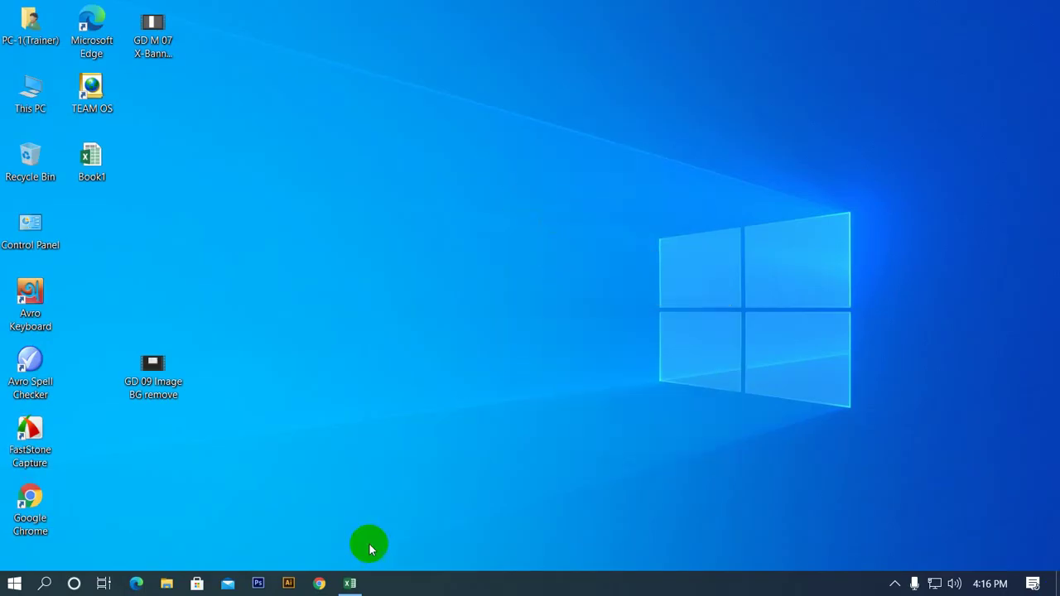
pyautogui.click(350, 582)
# Close Excel, refresh the desktop and reopen Book1 from its desktop icon
pyautogui.doubleClick(644, 11)
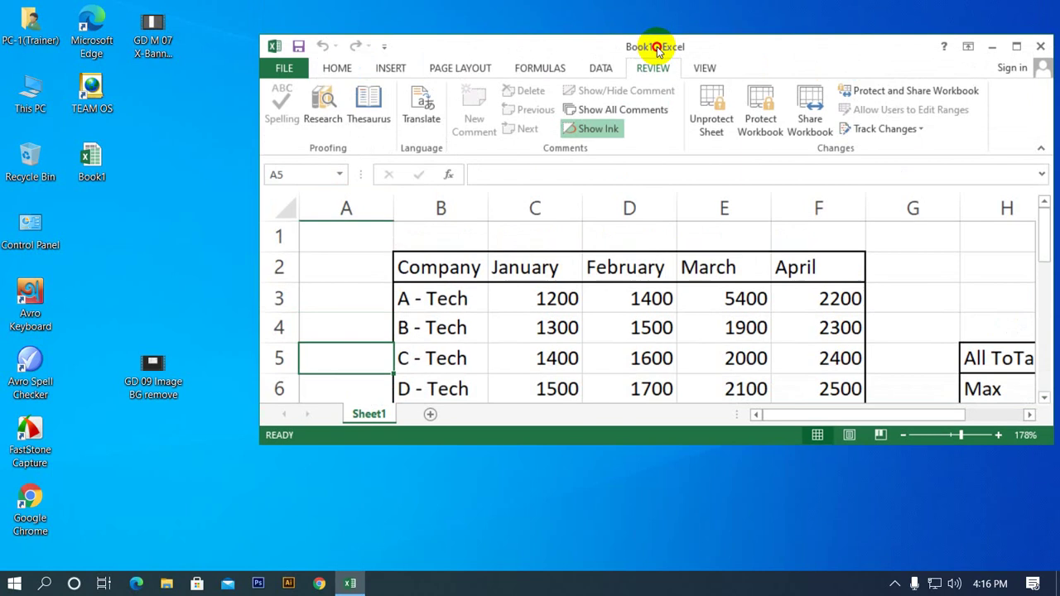
pyautogui.click(974, 65)
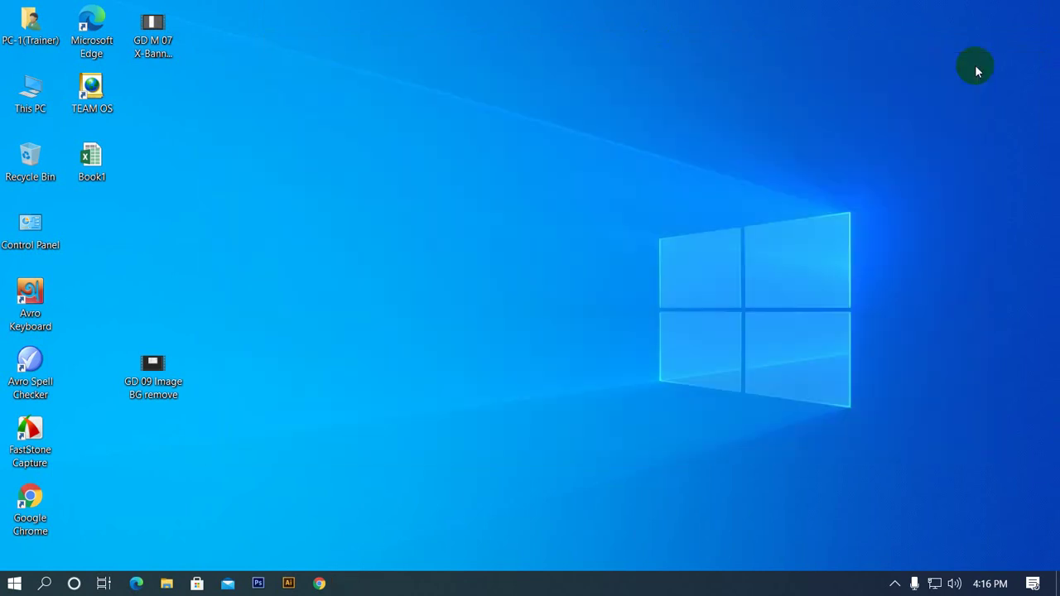
pyautogui.rightClick(402, 126)
pyautogui.click(433, 168)
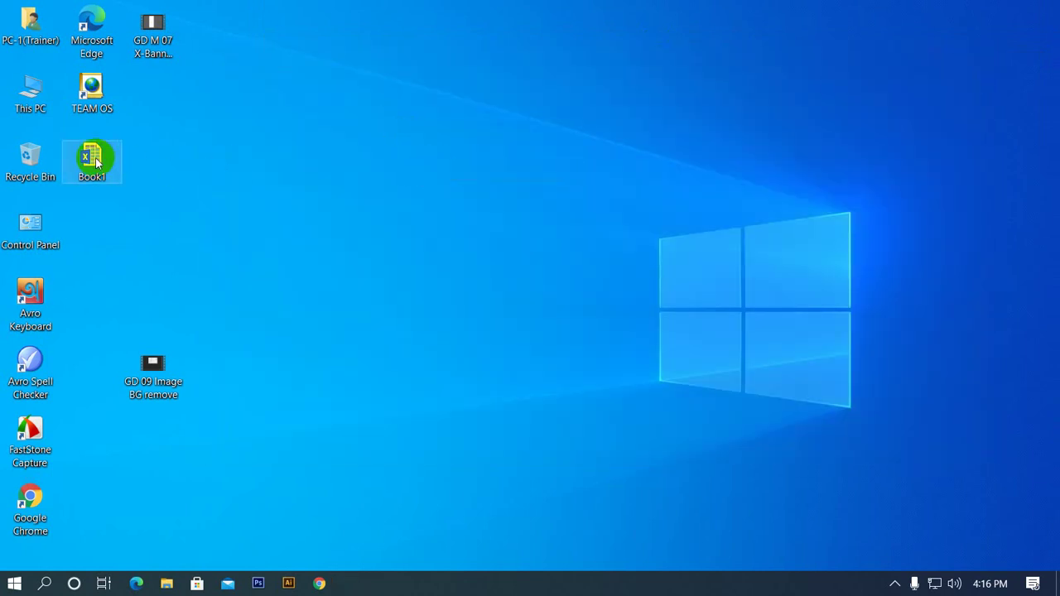
pyautogui.doubleClick(91, 159)
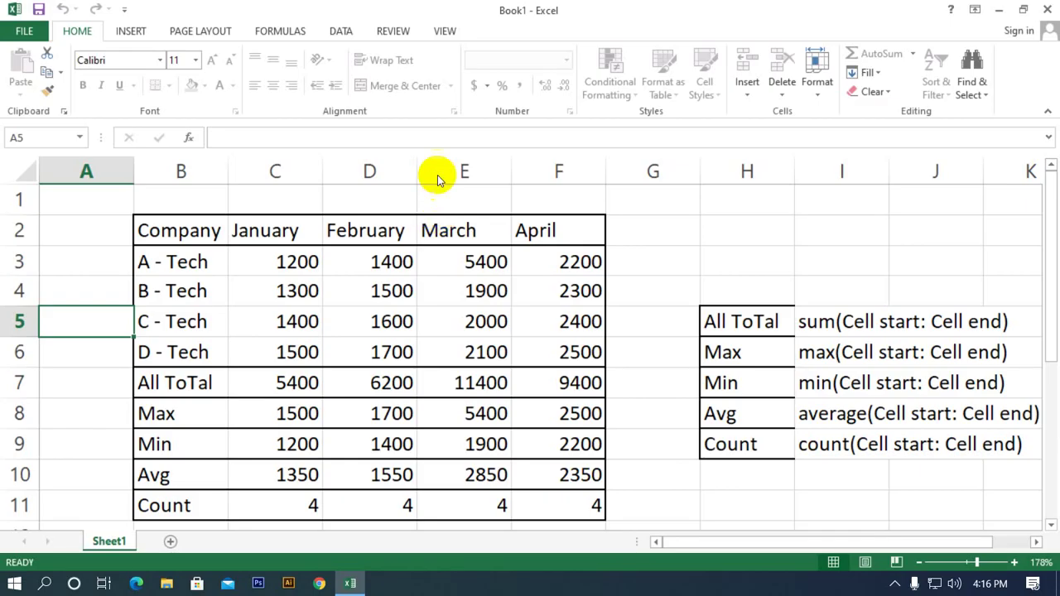
# Look over the change-tracking options on the REVIEW tab
pyautogui.click(394, 31)
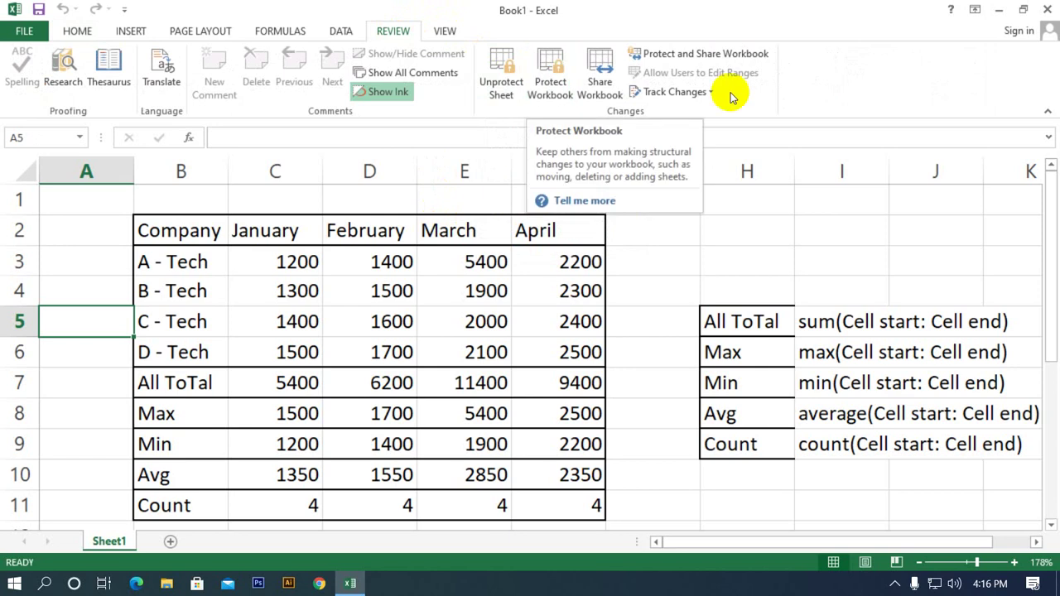
pyautogui.click(690, 93)
pyautogui.click(637, 96)
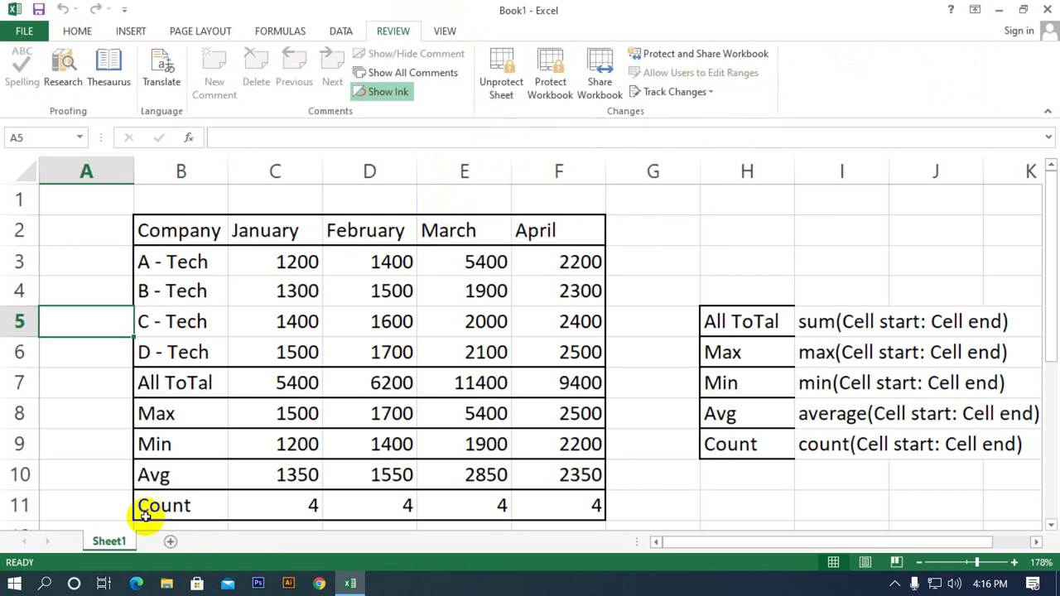
# Add a new blank Sheet2, then return to Sheet1 and select C7
pyautogui.click(169, 540)
pyautogui.click(130, 540)
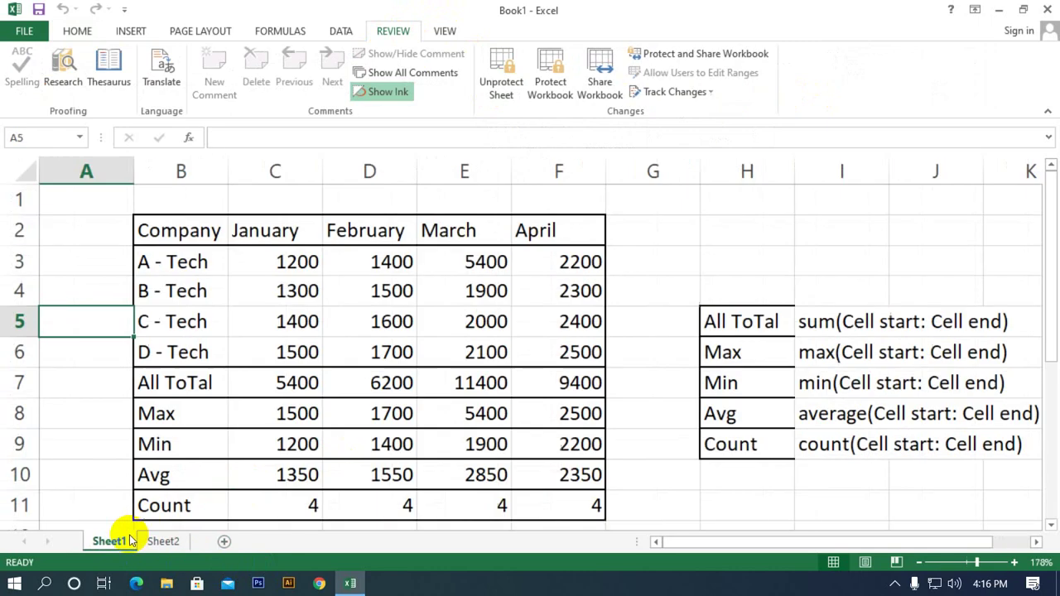
pyautogui.click(265, 382)
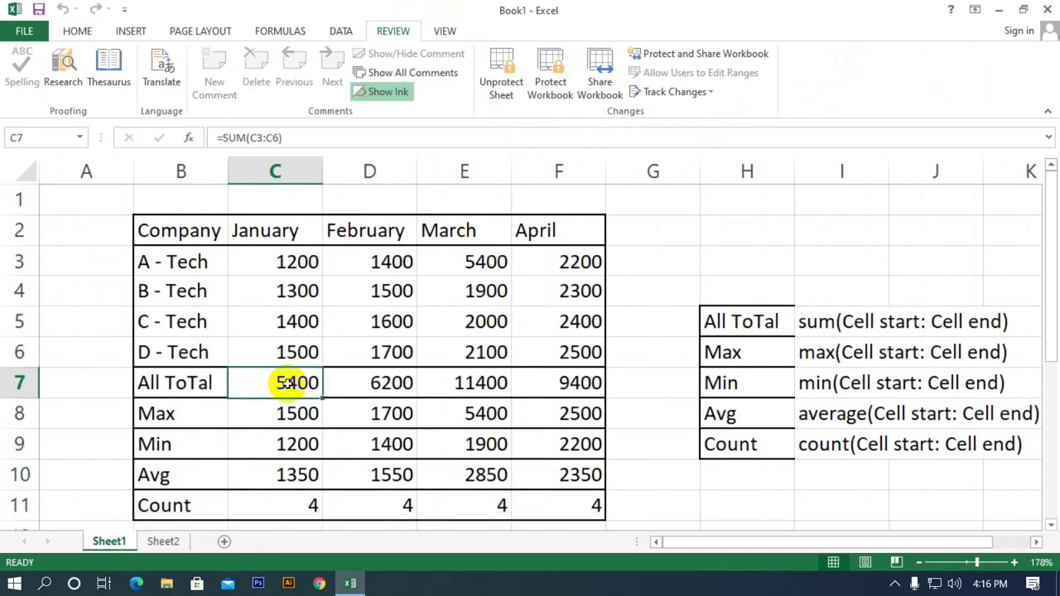
pyautogui.doubleClick(258, 264)
pyautogui.click(533, 335)
pyautogui.click(308, 319)
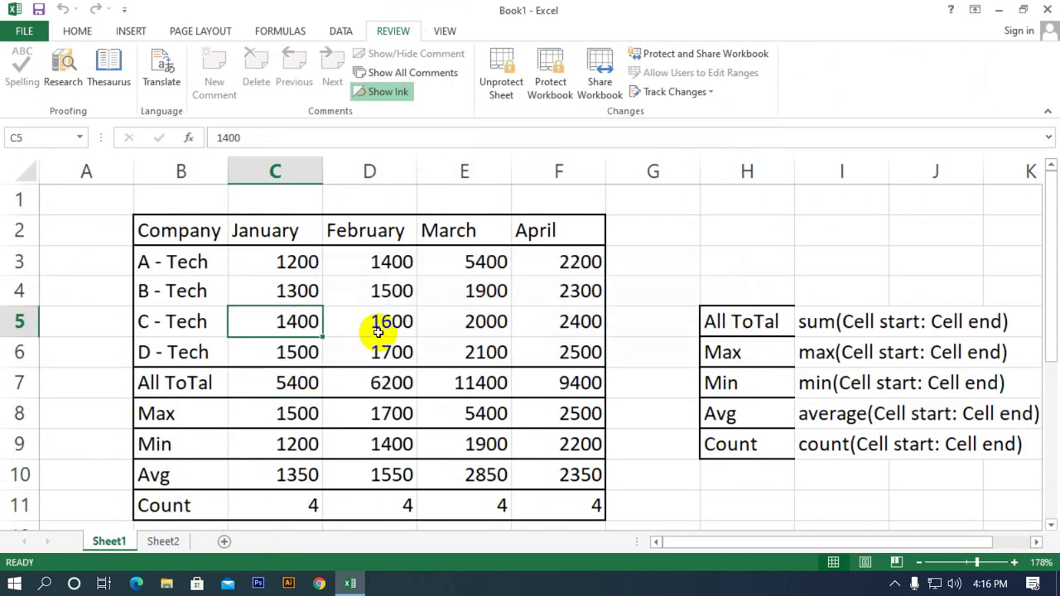
pyautogui.press('Delete')
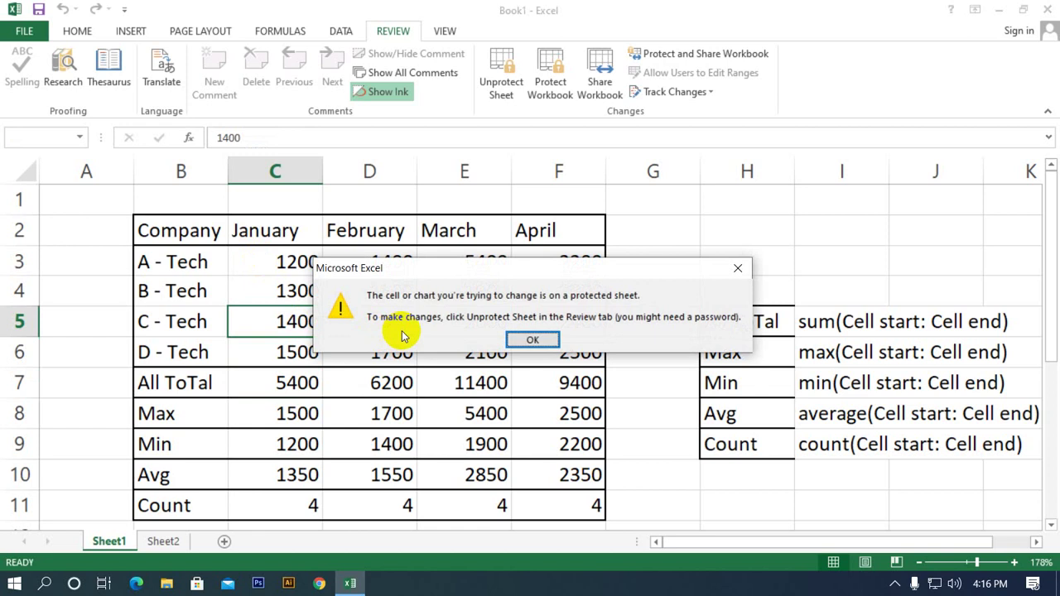
pyautogui.click(544, 338)
pyautogui.scroll(-4, 545, 338)
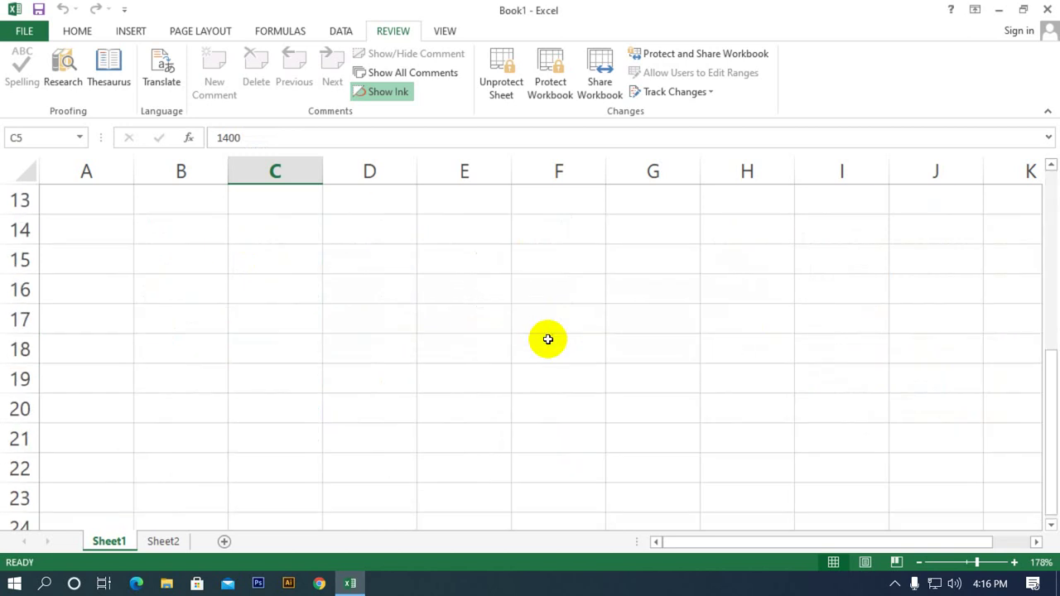
pyautogui.scroll(4, 530, 373)
pyautogui.scroll(-11, 225, 387)
pyautogui.scroll(11, 221, 385)
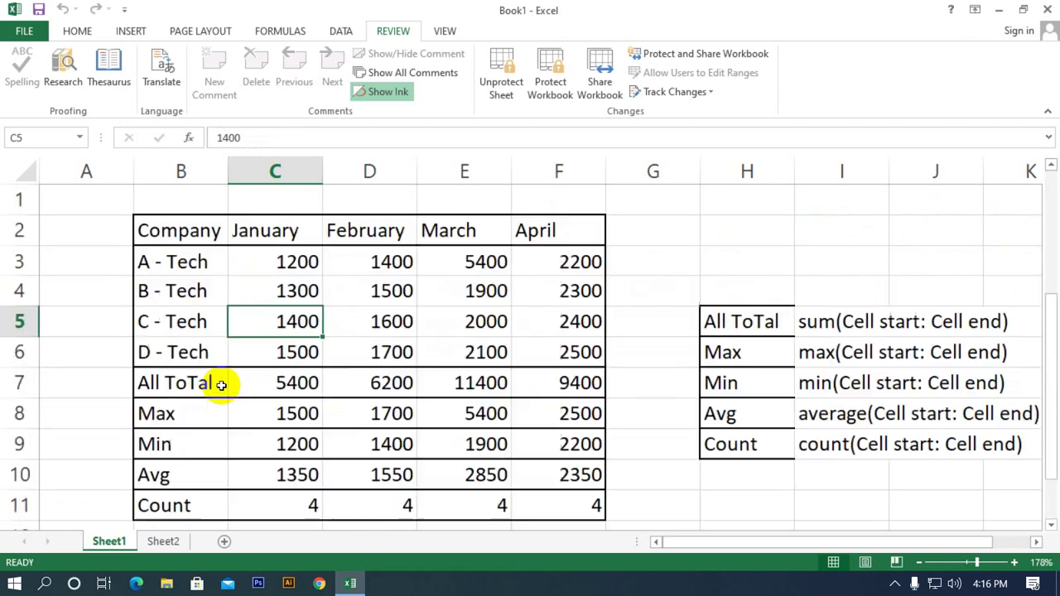
pyautogui.click(213, 261)
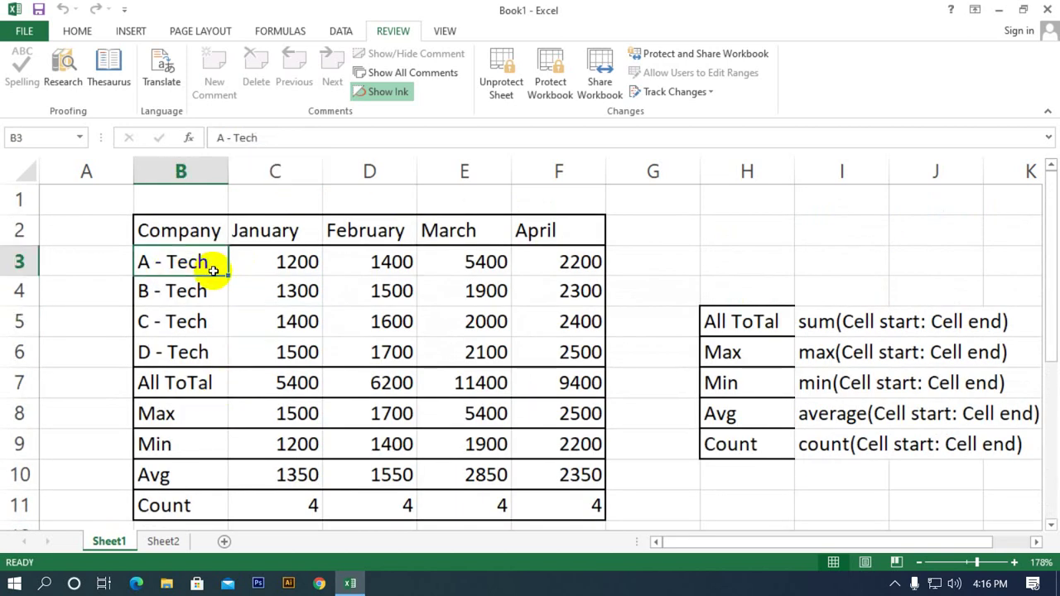
pyautogui.click(208, 324)
pyautogui.click(282, 260)
pyautogui.click(286, 289)
pyautogui.click(284, 322)
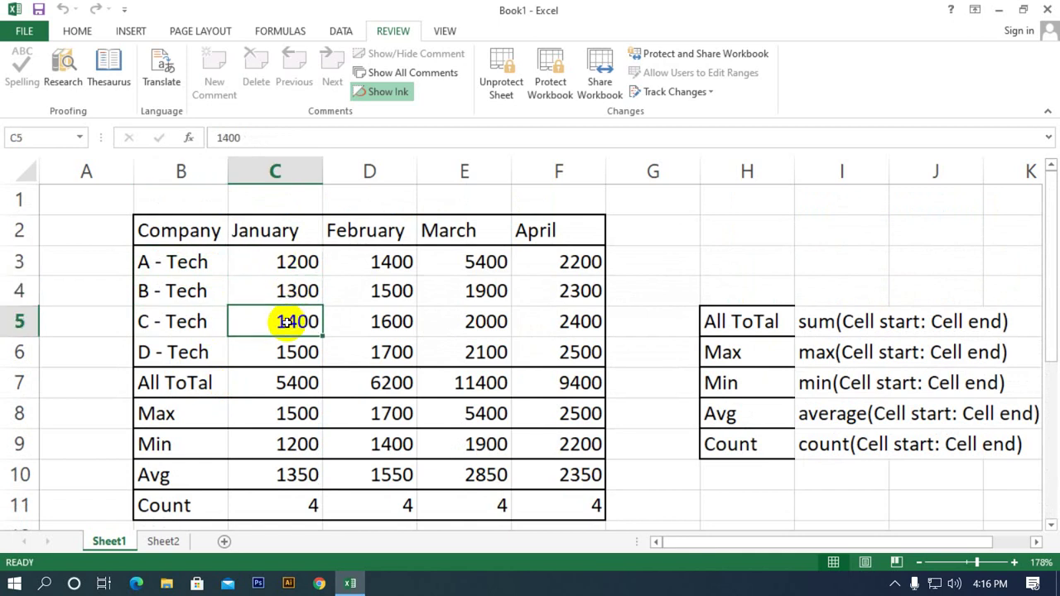
pyautogui.click(182, 322)
pyautogui.click(184, 285)
pyautogui.click(276, 295)
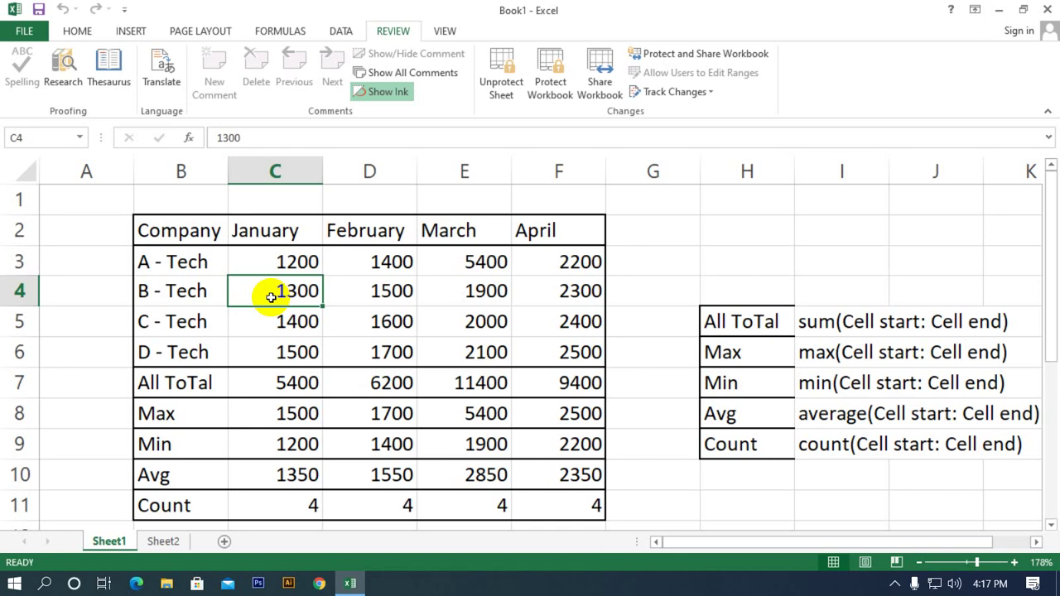
pyautogui.click(355, 307)
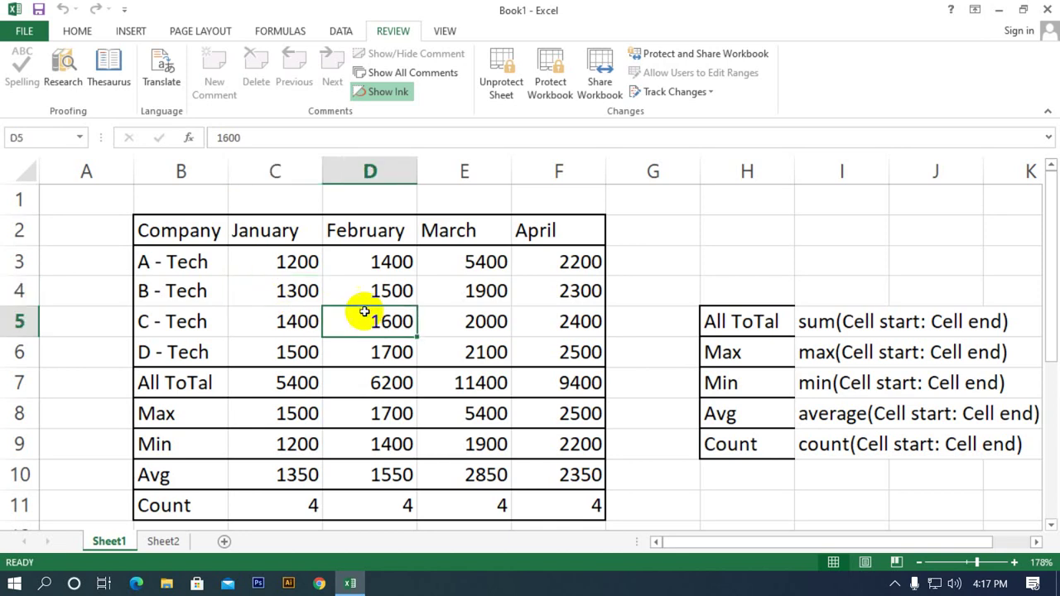
pyautogui.doubleClick(392, 332)
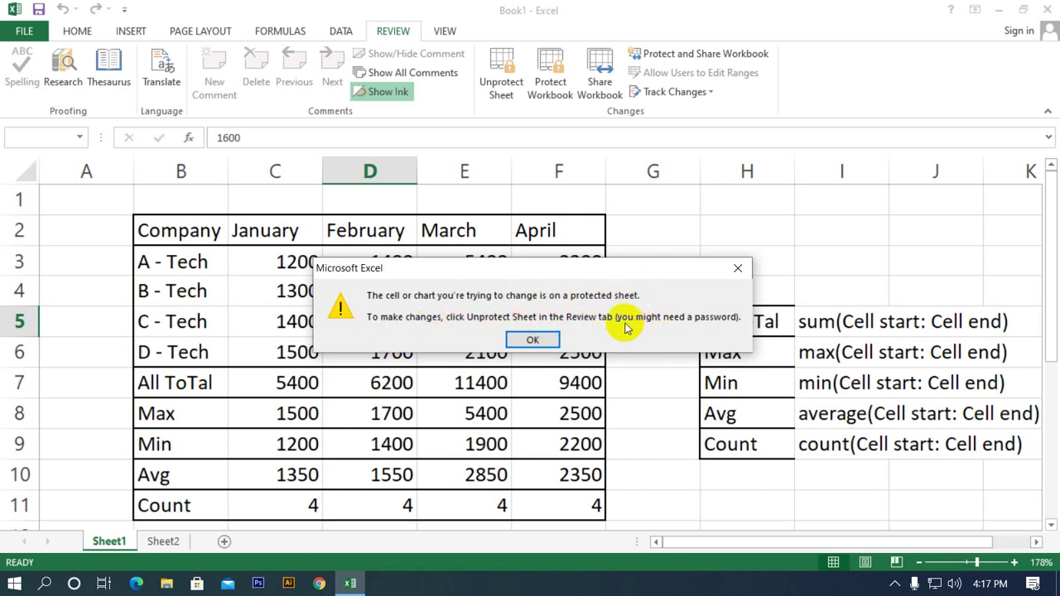
pyautogui.click(534, 340)
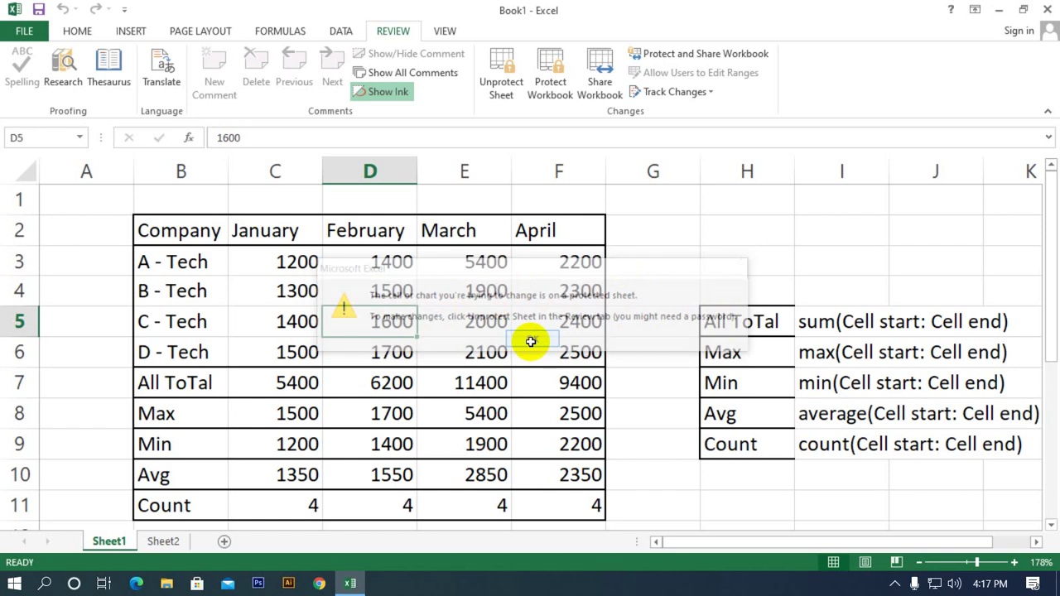
pyautogui.click(499, 79)
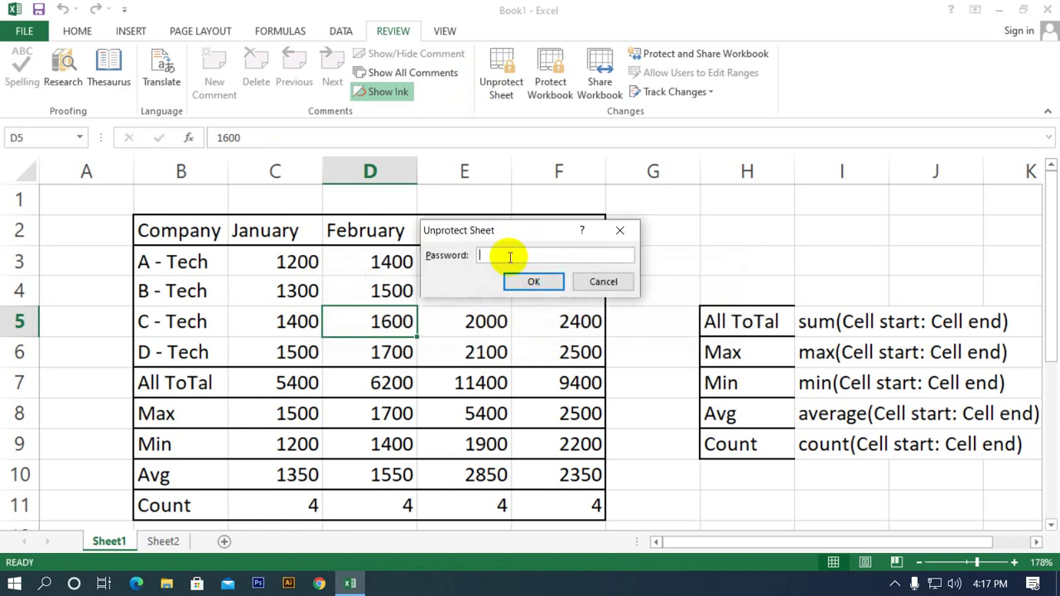
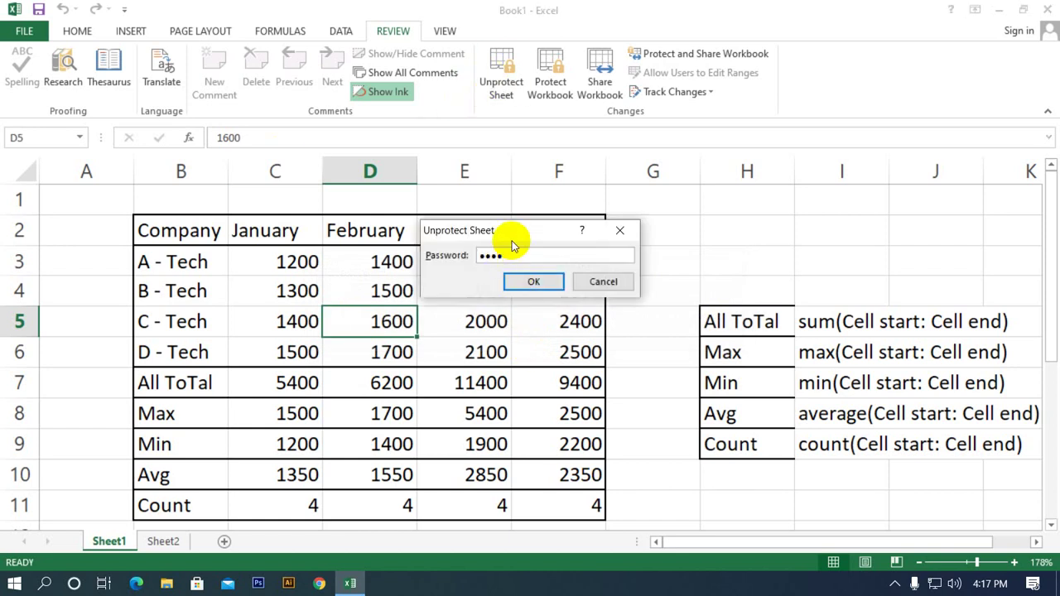
pyautogui.click(532, 281)
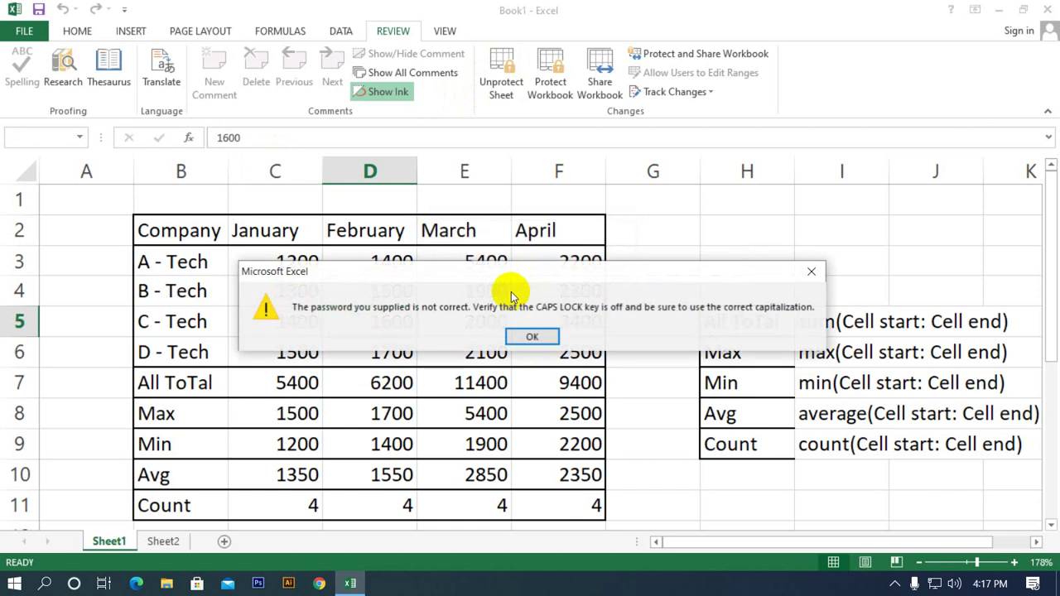
pyautogui.click(520, 333)
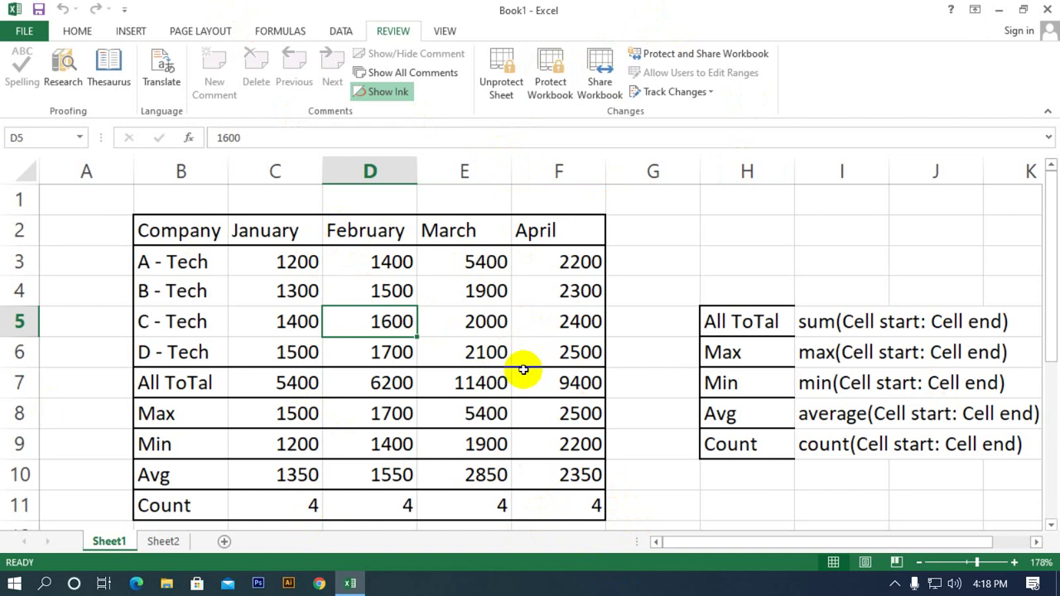
# On Sheet2, enter 'sfgb wert' in cell F17
pyautogui.click(164, 541)
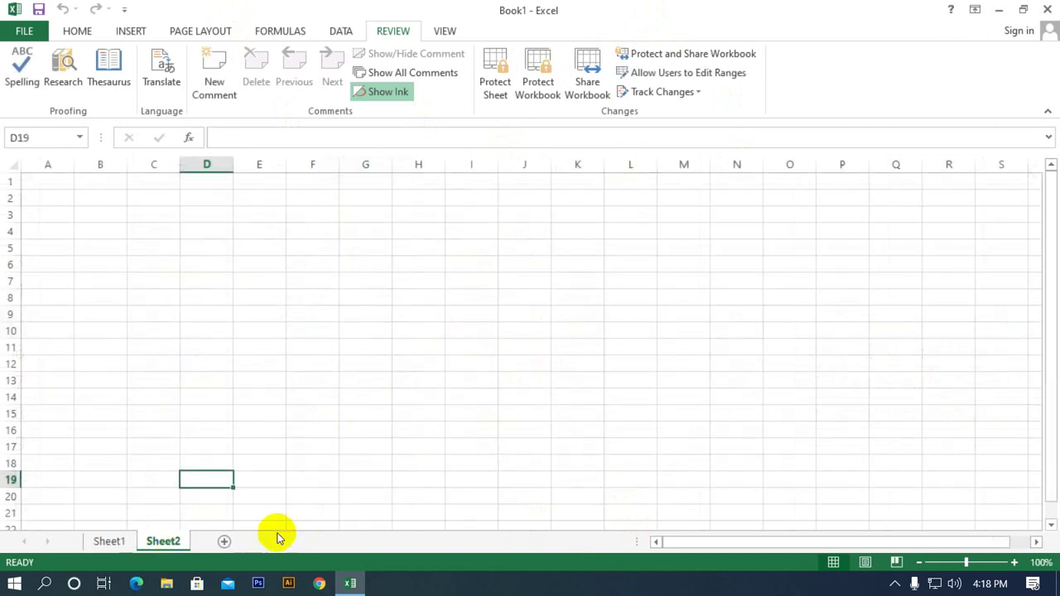
pyautogui.click(115, 541)
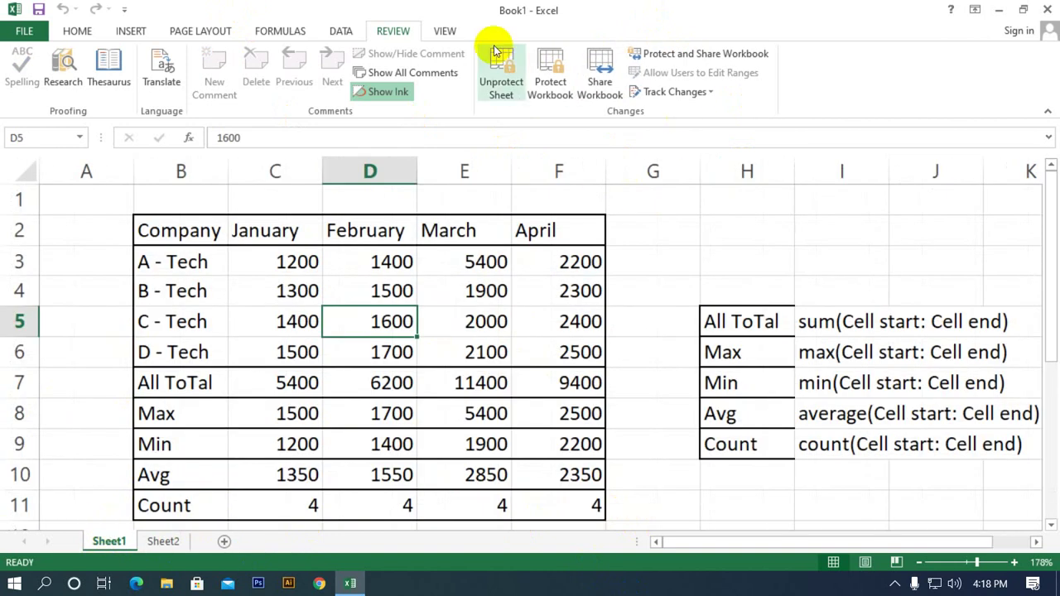
pyautogui.click(166, 540)
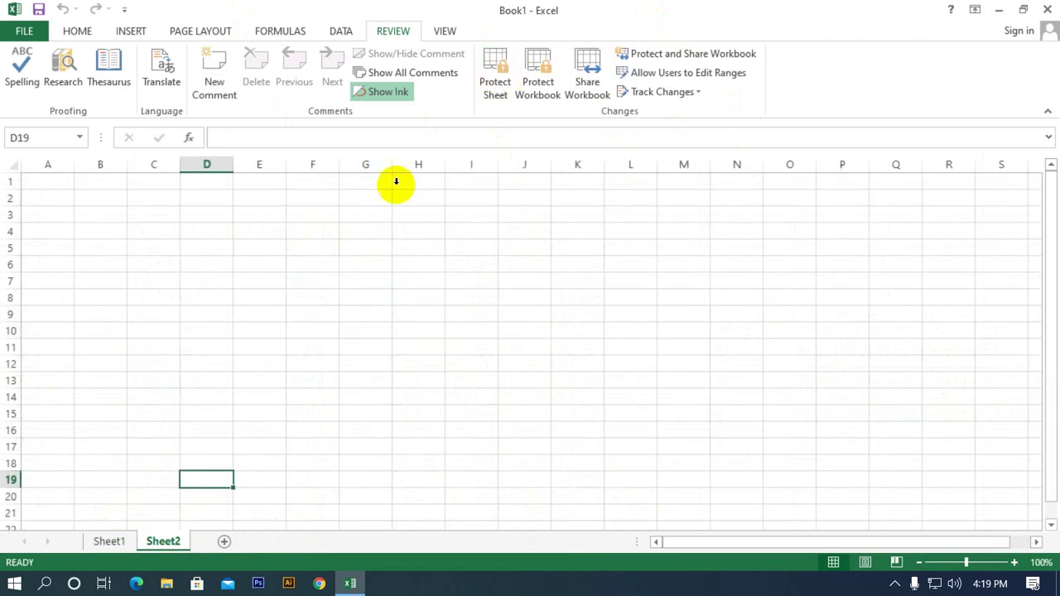
pyautogui.press('Up')
pyautogui.press('Up')
pyautogui.press('Right')
pyautogui.press('Right')
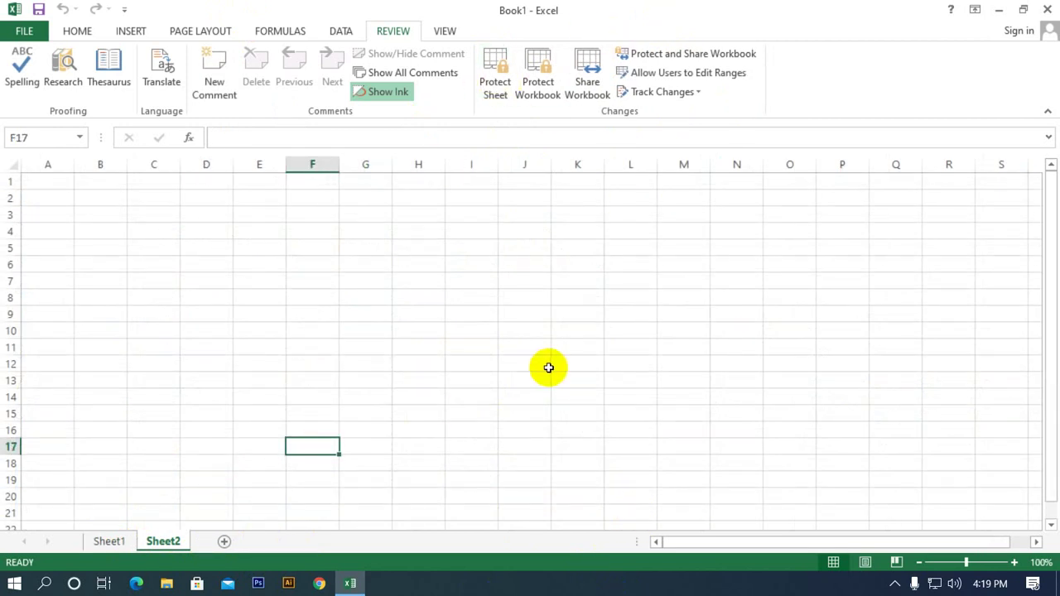
pyautogui.write('sfgb wert')
pyautogui.click(194, 346)
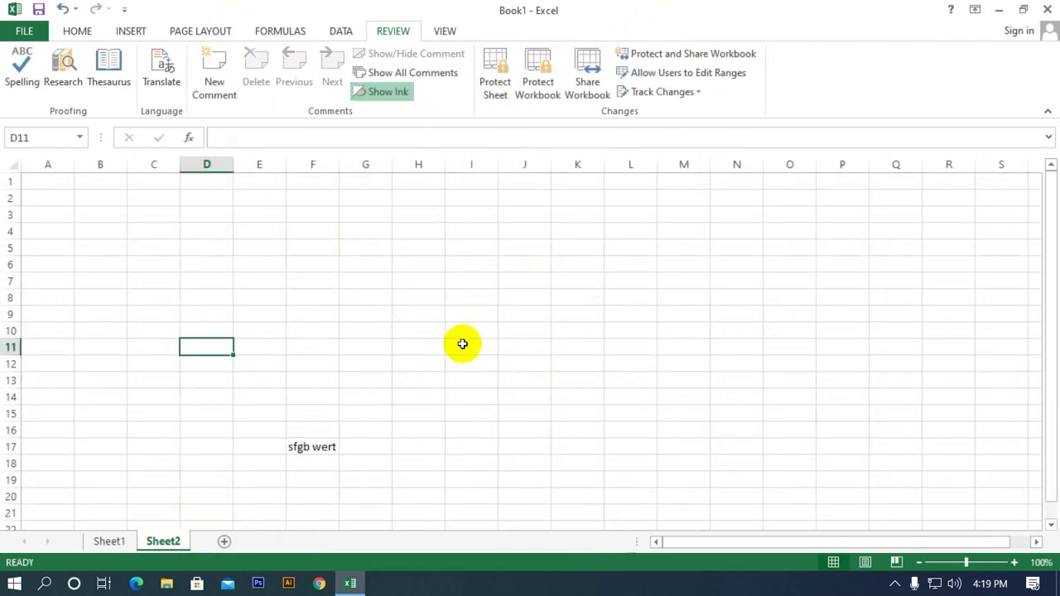
# Enter 'wtg' in cell E16 of Sheet2
pyautogui.press('Right')
pyautogui.press('Up')
pyautogui.press('Up')
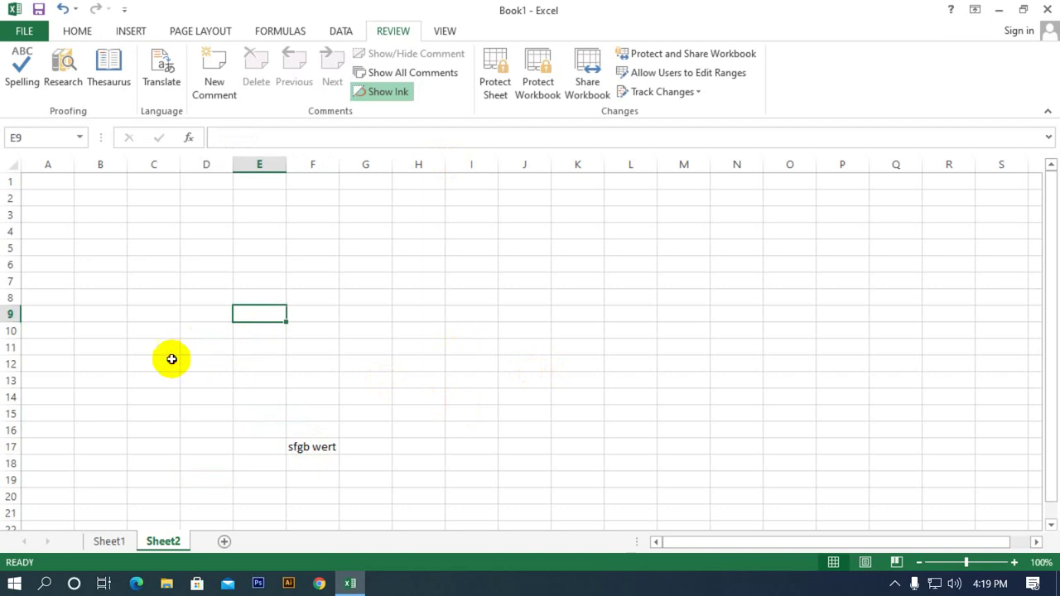
pyautogui.press('Down')
pyautogui.press('Down')
pyautogui.press('Down')
pyautogui.write('wtg')
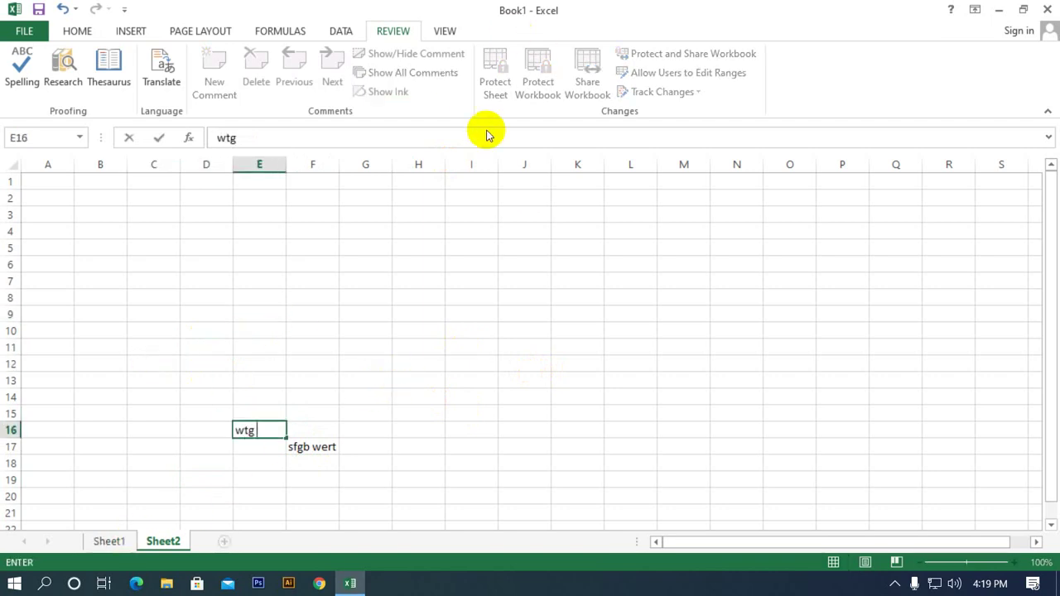
pyautogui.moveTo(471, 263); pyautogui.dragTo(471, 280)
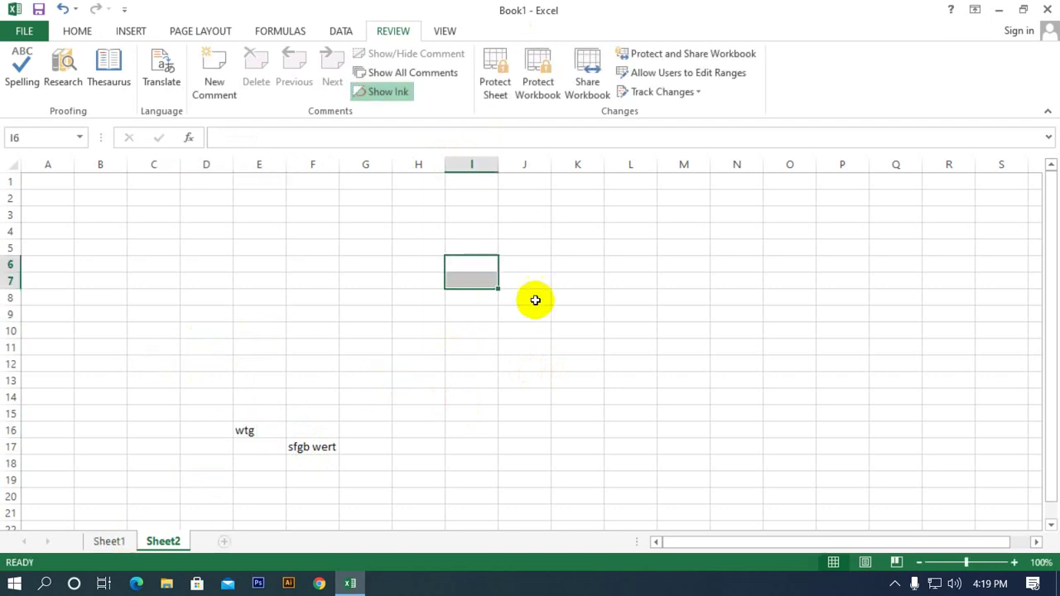
# Return to Sheet1, try editing April's F4, and dismiss the protected-sheet warning
pyautogui.click(108, 541)
pyautogui.doubleClick(525, 286)
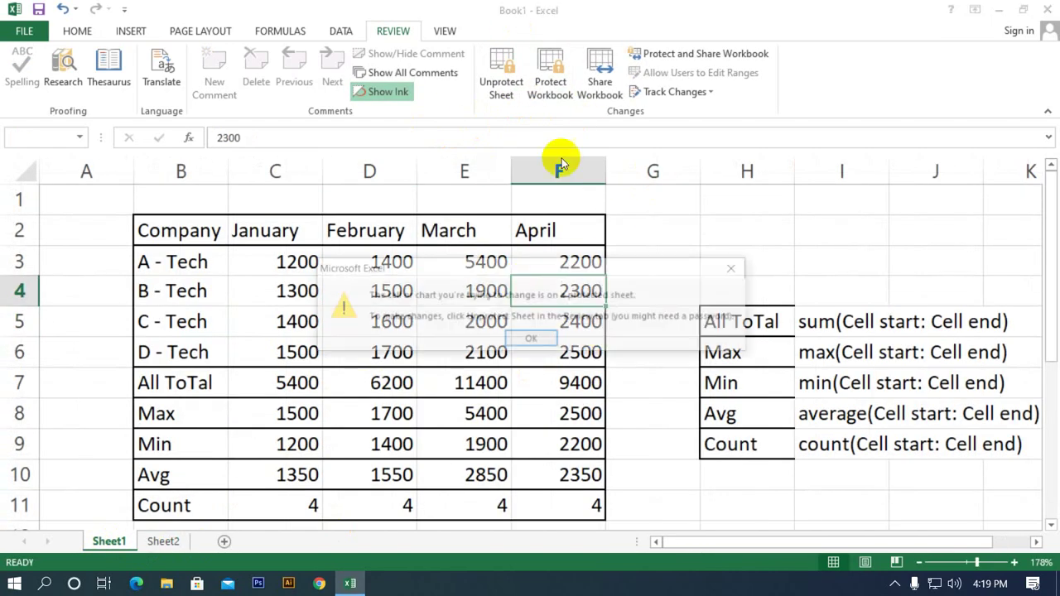
pyautogui.click(536, 338)
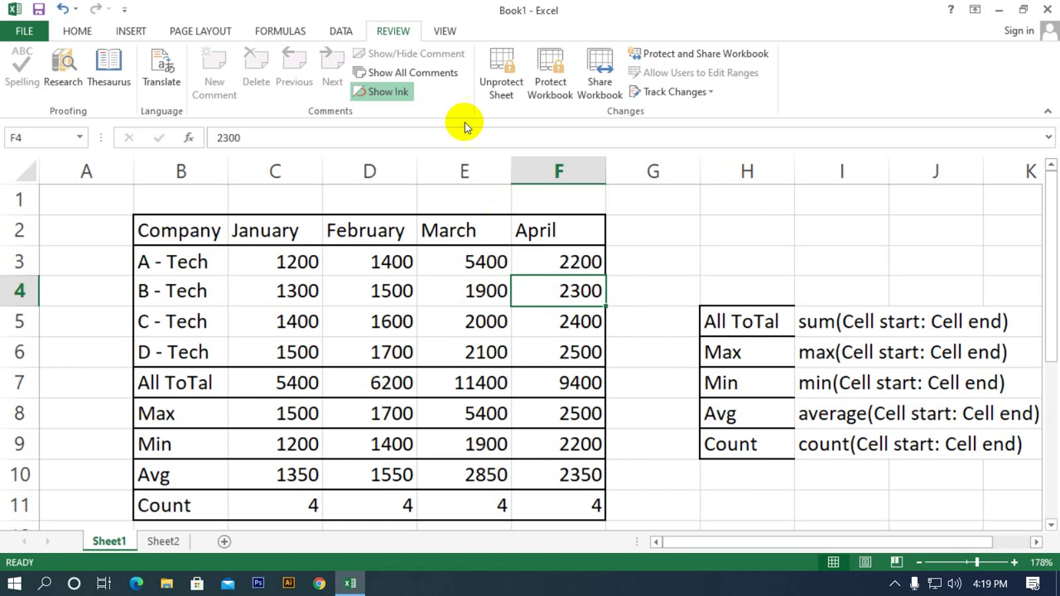
# Unprotect Sheet1 from the Review tab by entering the sheet password
pyautogui.click(341, 31)
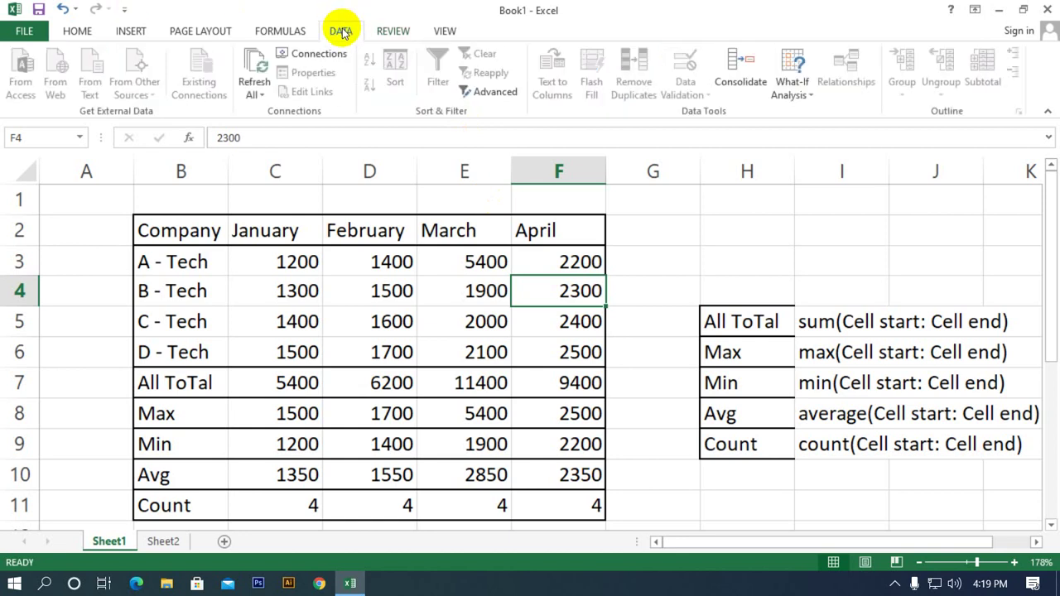
pyautogui.click(393, 31)
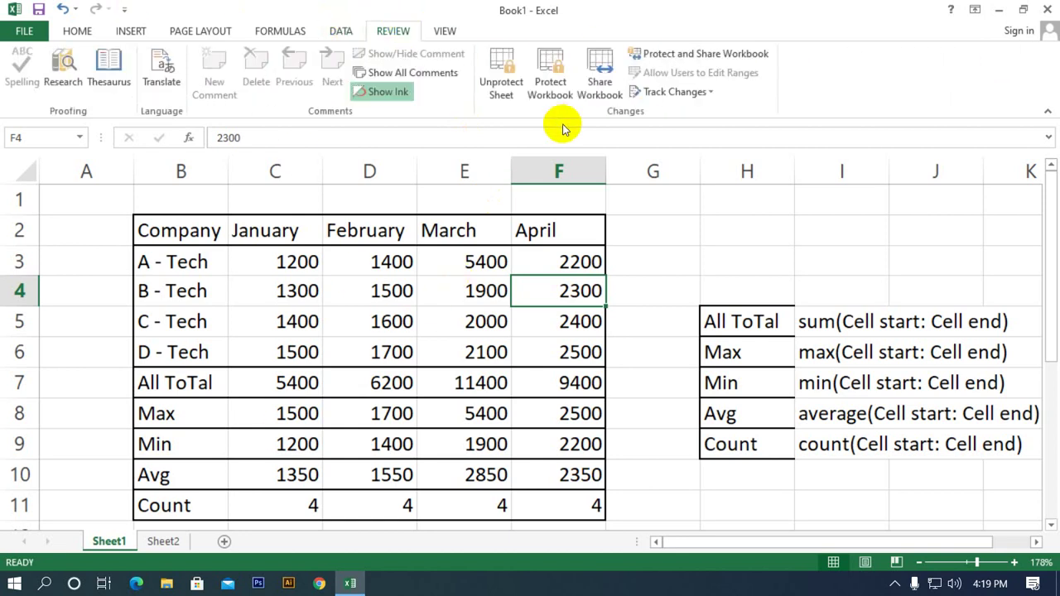
pyautogui.click(501, 76)
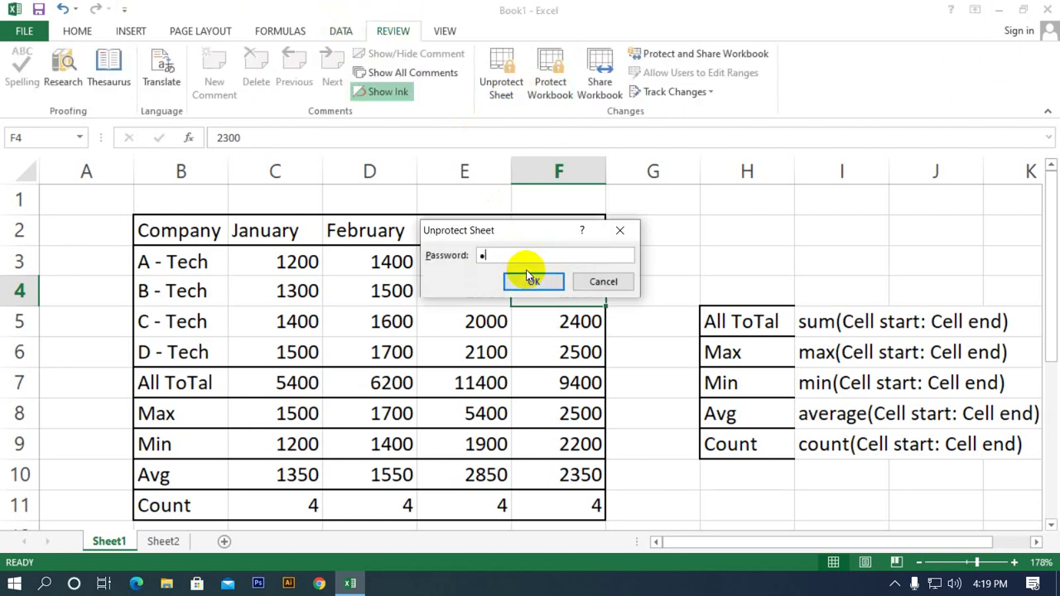
pyautogui.click(529, 280)
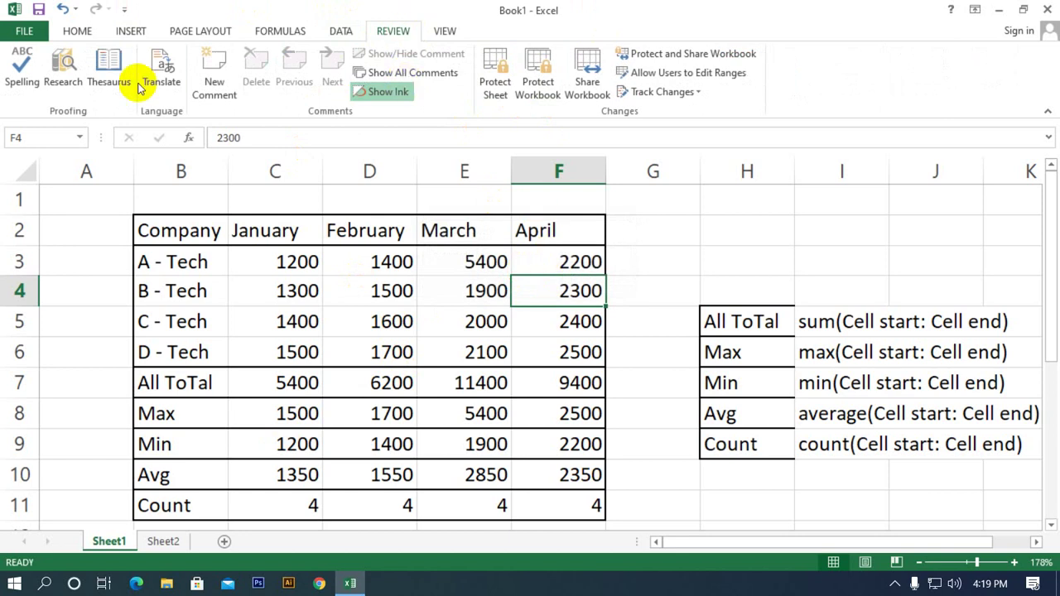
pyautogui.click(196, 31)
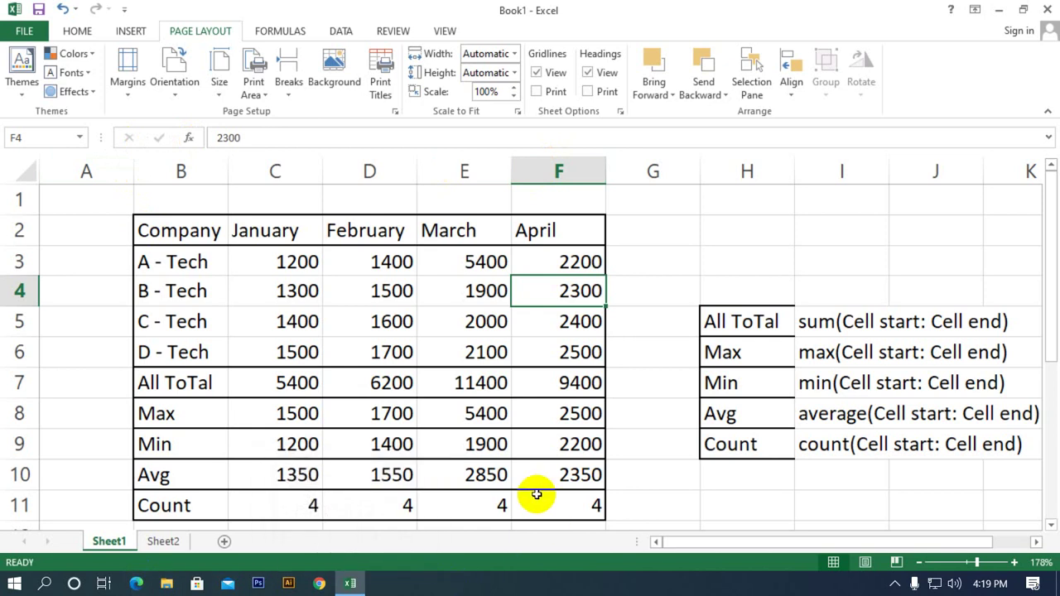
pyautogui.click(279, 30)
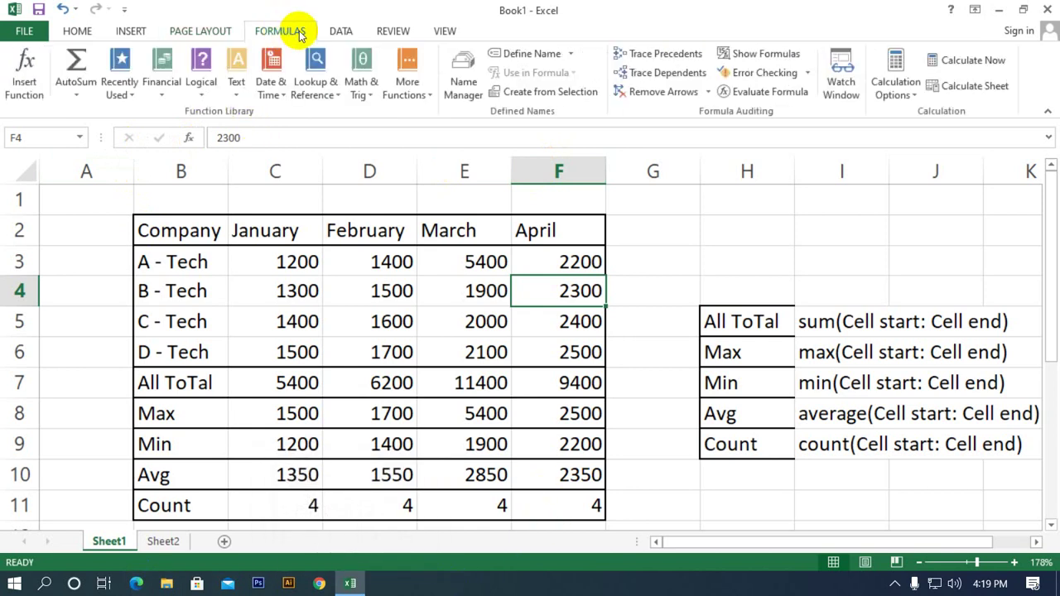
pyautogui.click(327, 30)
pyautogui.click(273, 30)
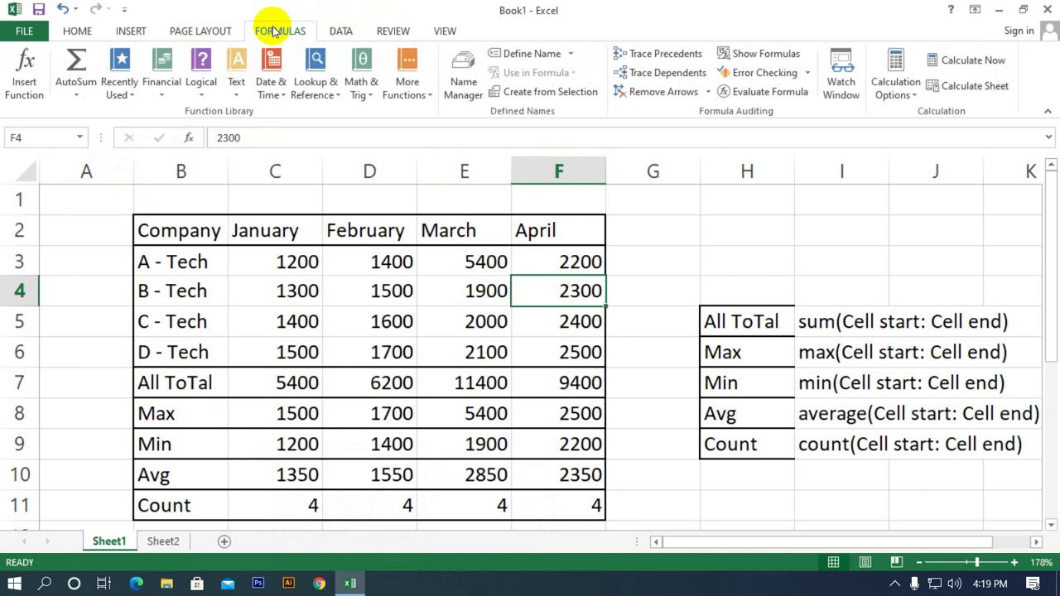
pyautogui.click(356, 31)
pyautogui.click(387, 33)
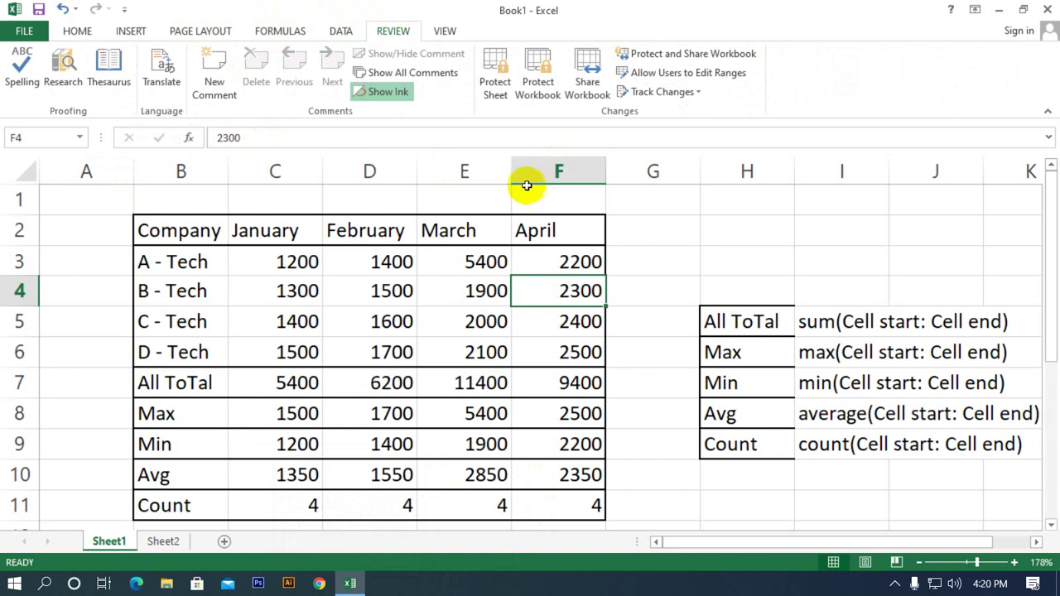
pyautogui.click(654, 236)
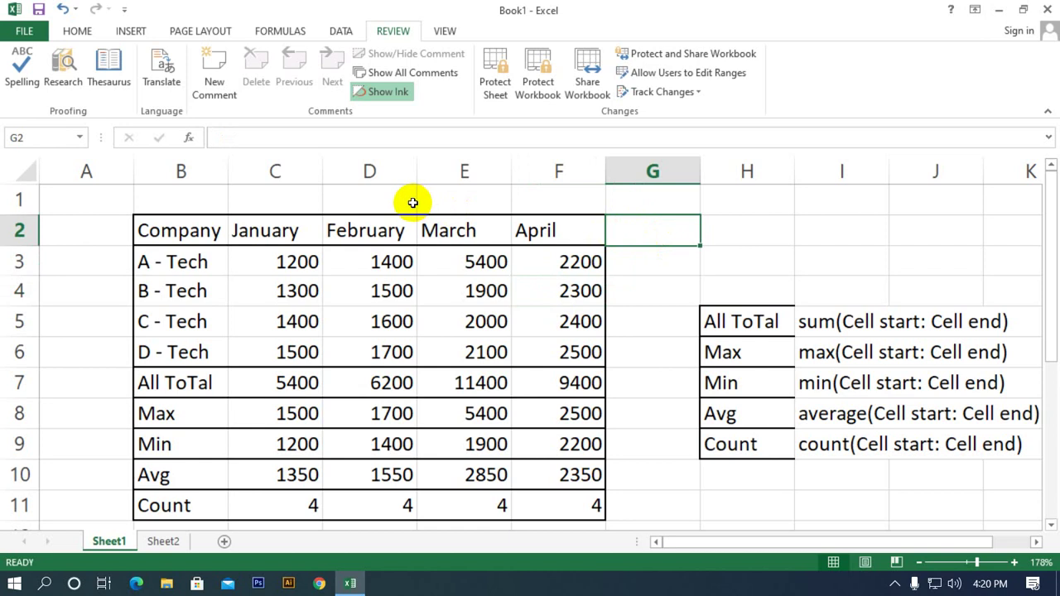
pyautogui.click(83, 30)
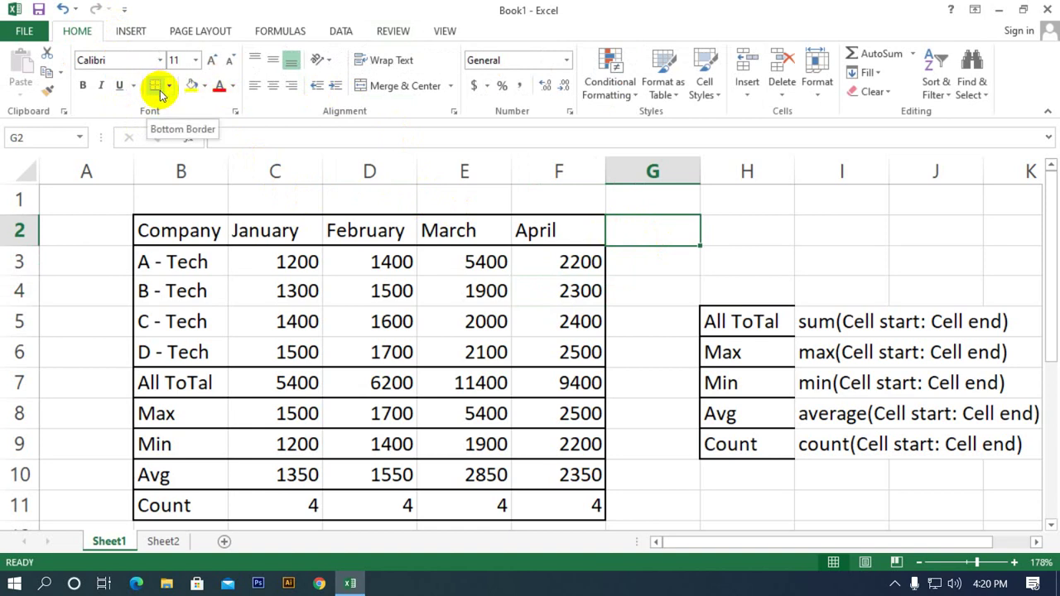
# Put a Thick Box Border around the sum syntax row I5:K5
pyautogui.scroll(-2, 704, 386)
pyautogui.scroll(2, 704, 386)
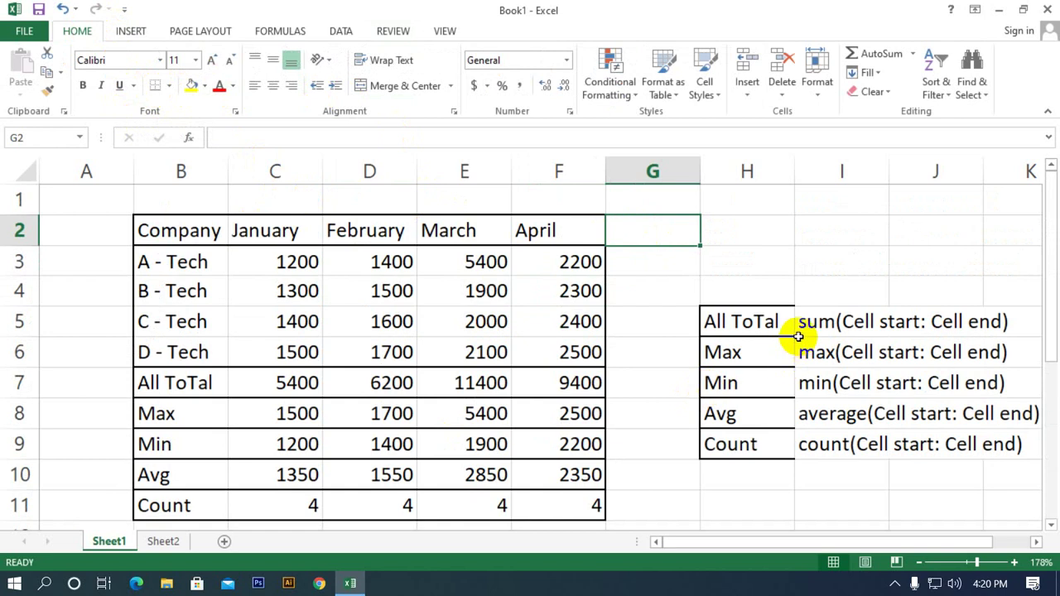
pyautogui.moveTo(802, 327); pyautogui.dragTo(1002, 326)
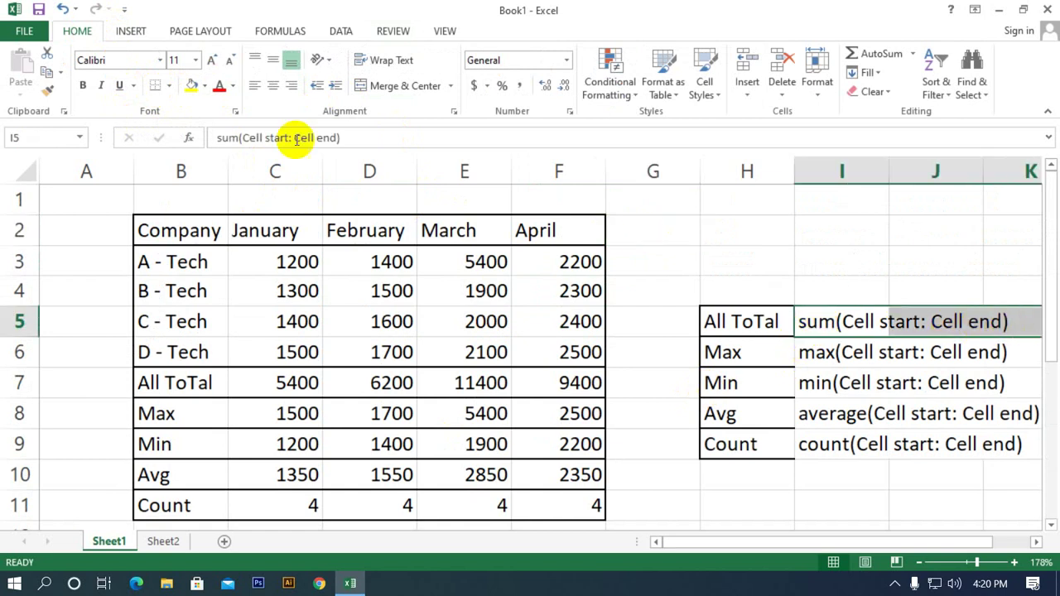
pyautogui.click(169, 85)
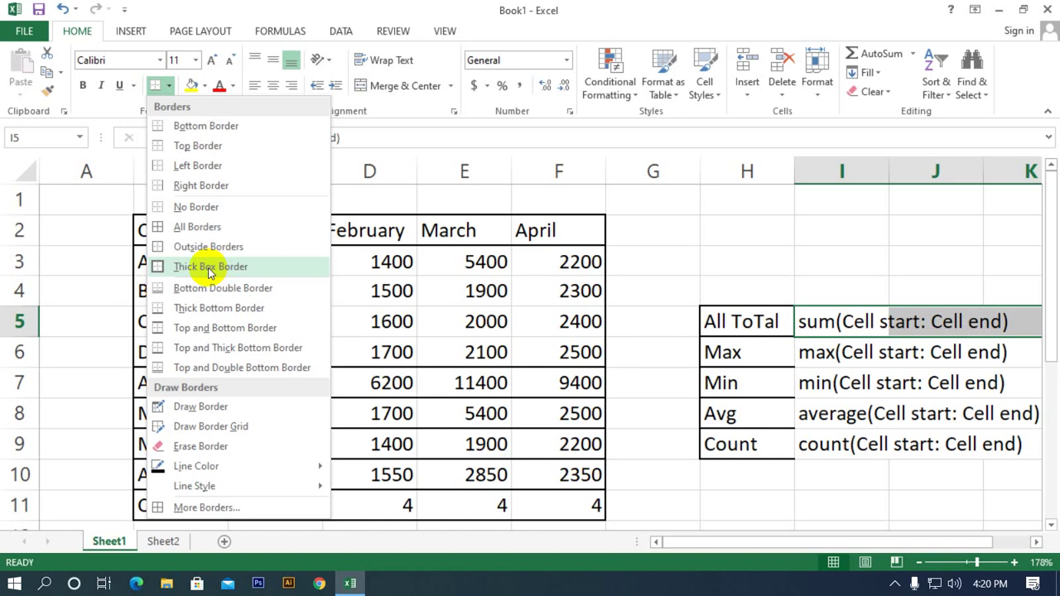
pyautogui.click(222, 266)
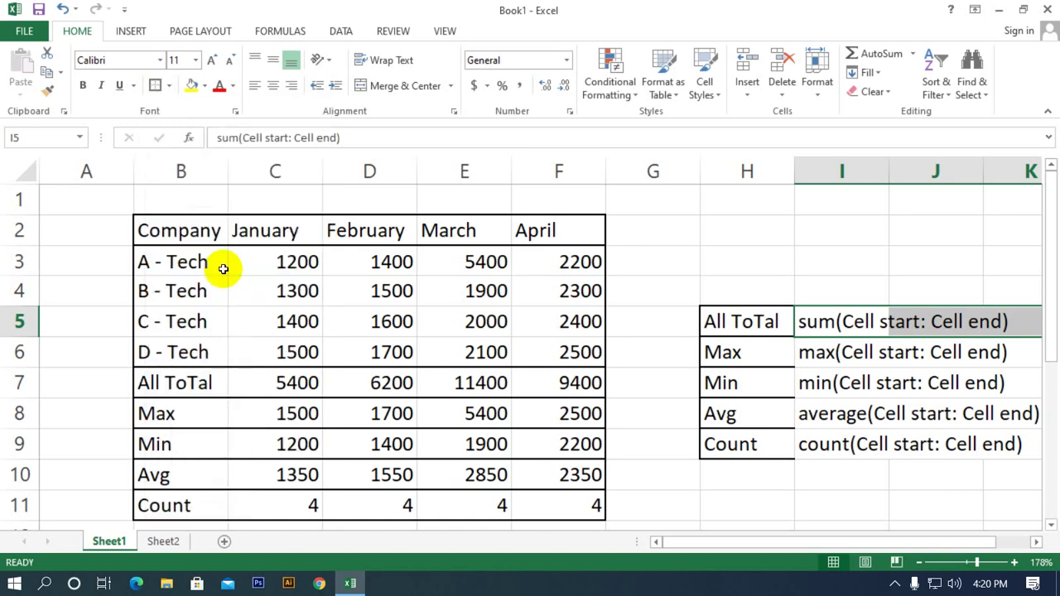
pyautogui.click(879, 351)
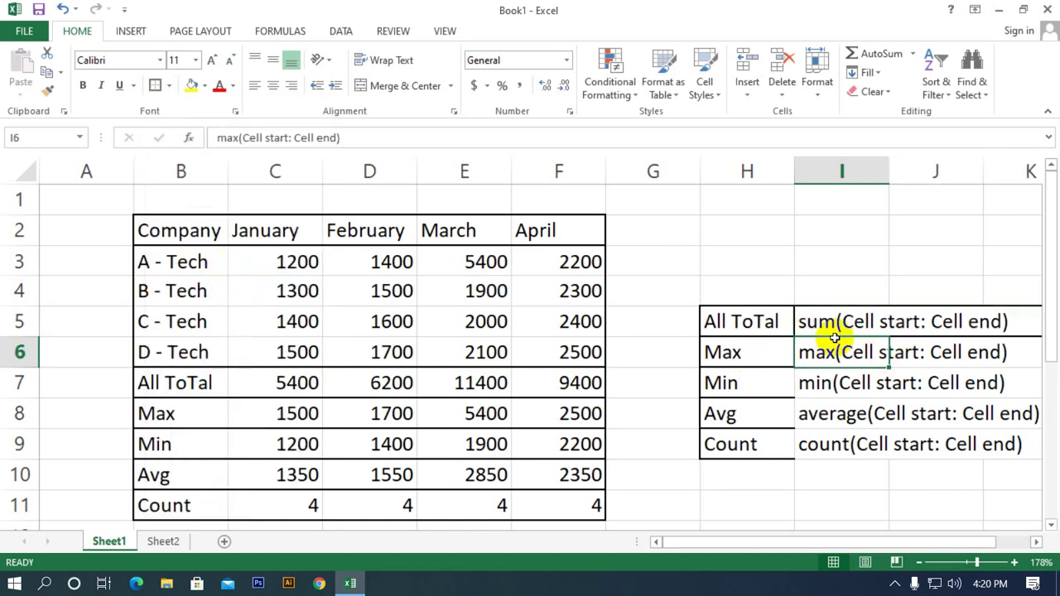
# Give every cell of the B - Tech row B4:F4 All Borders
pyautogui.moveTo(178, 290); pyautogui.dragTo(545, 292)
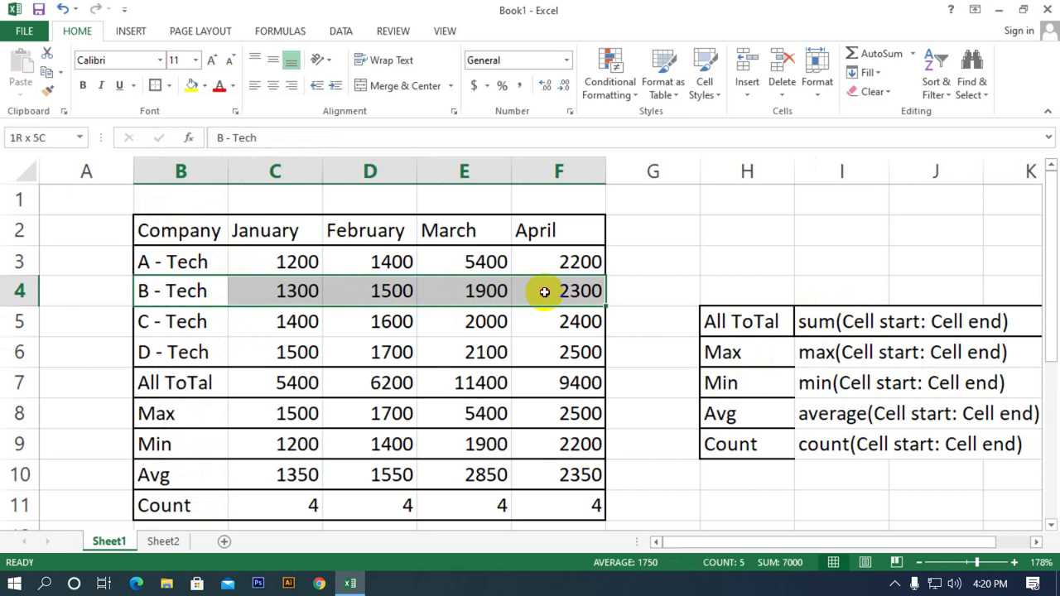
pyautogui.click(155, 87)
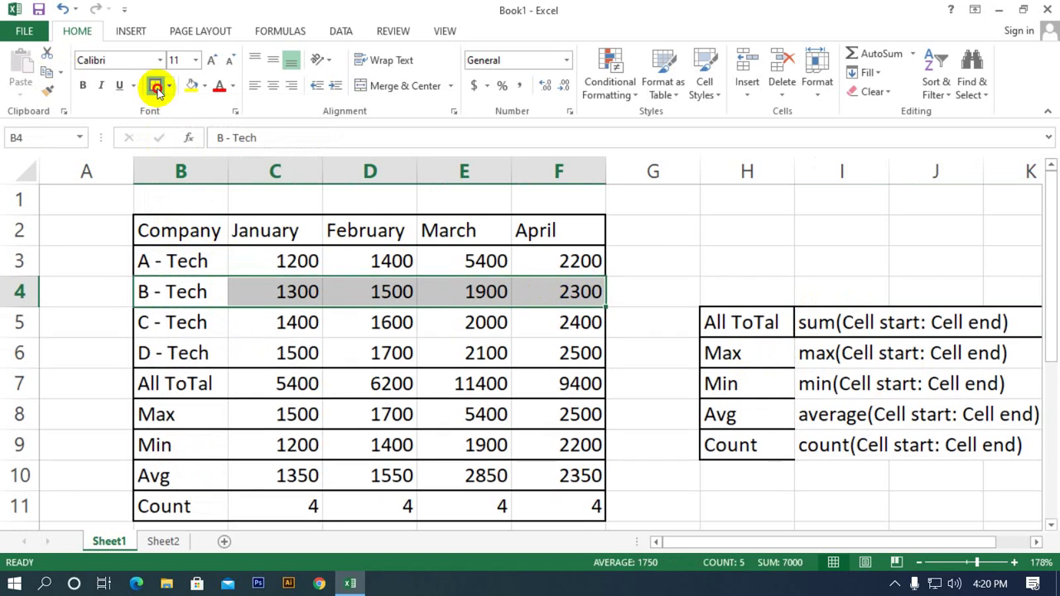
pyautogui.click(169, 87)
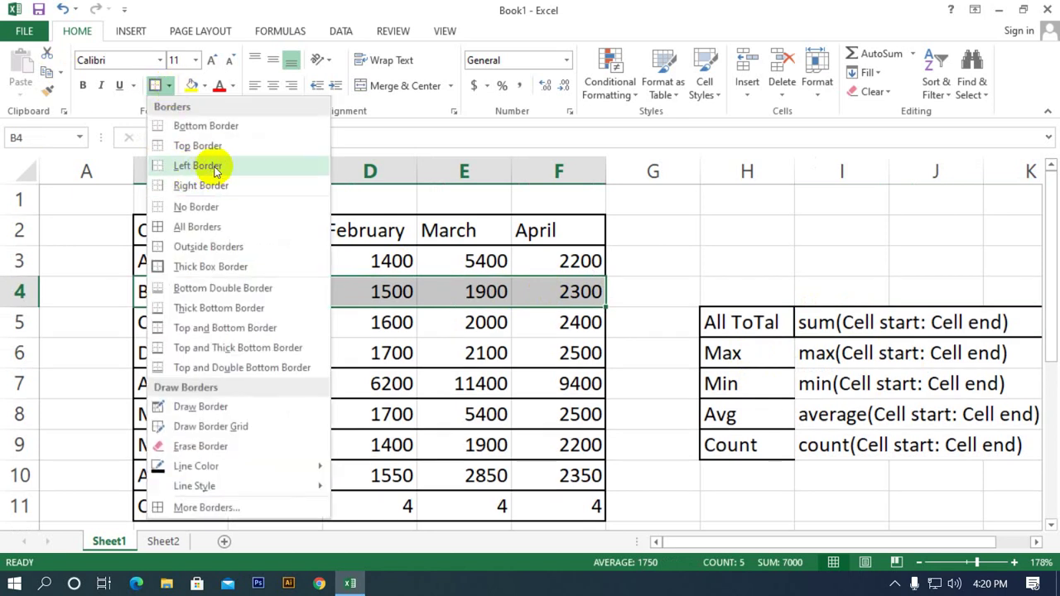
pyautogui.click(233, 227)
pyautogui.click(646, 300)
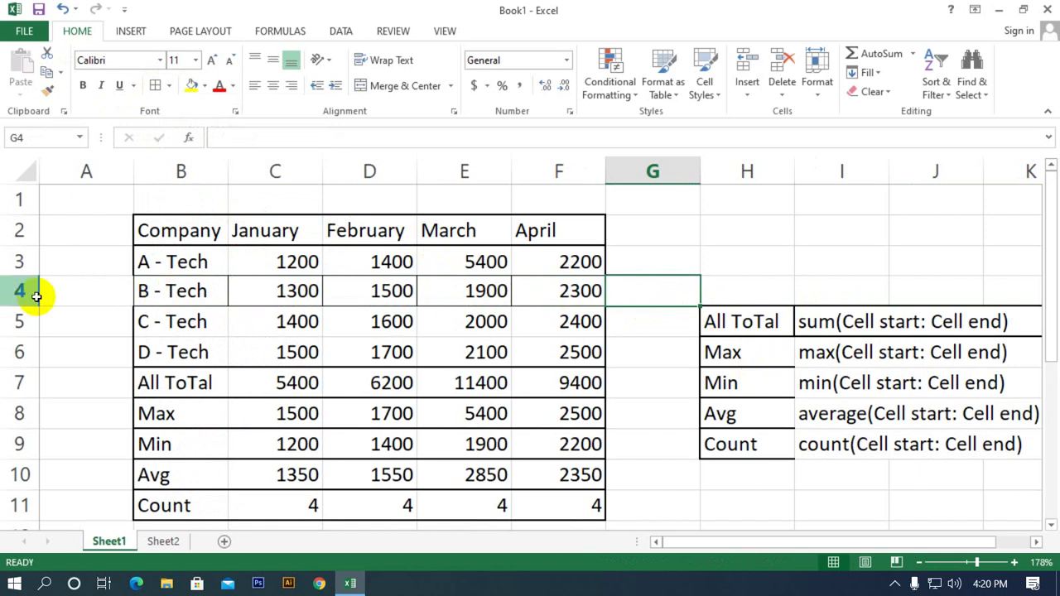
pyautogui.scroll(-5, 640, 439)
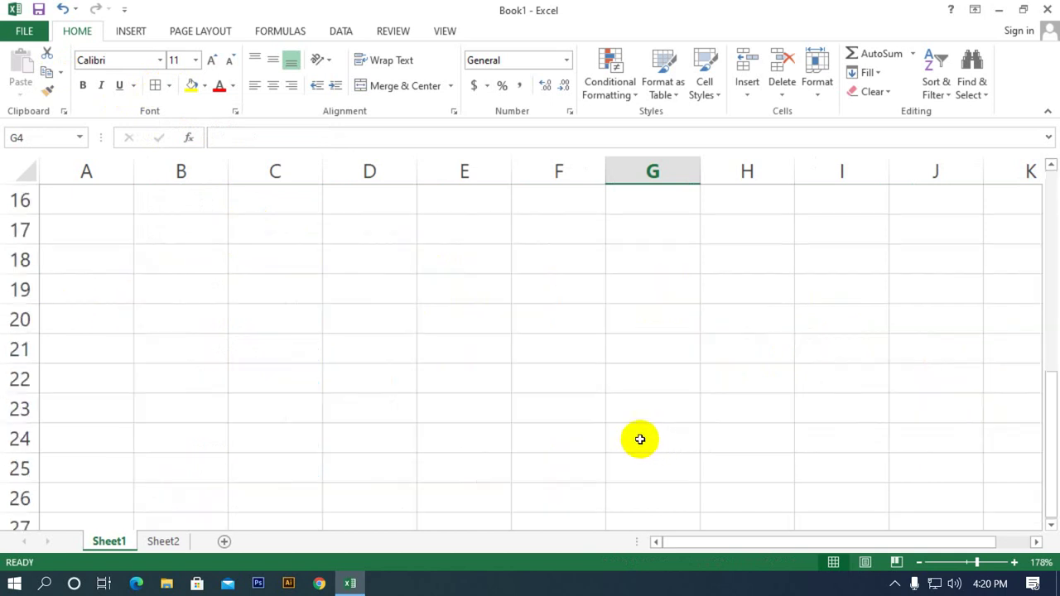
pyautogui.scroll(5, 639, 438)
pyautogui.scroll(-1, 634, 422)
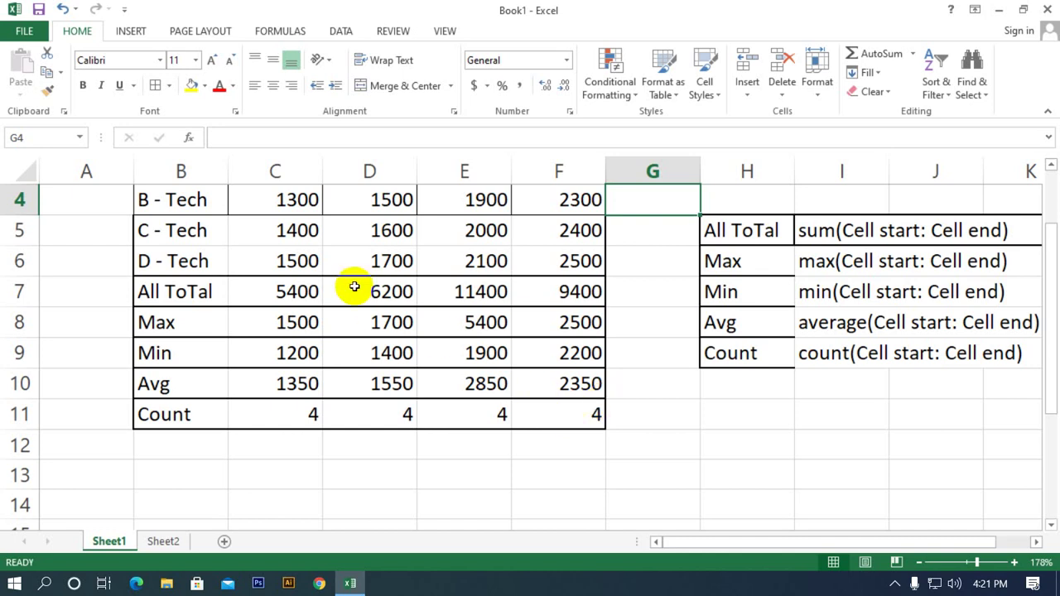
pyautogui.scroll(1, 364, 324)
pyautogui.scroll(-1, 390, 331)
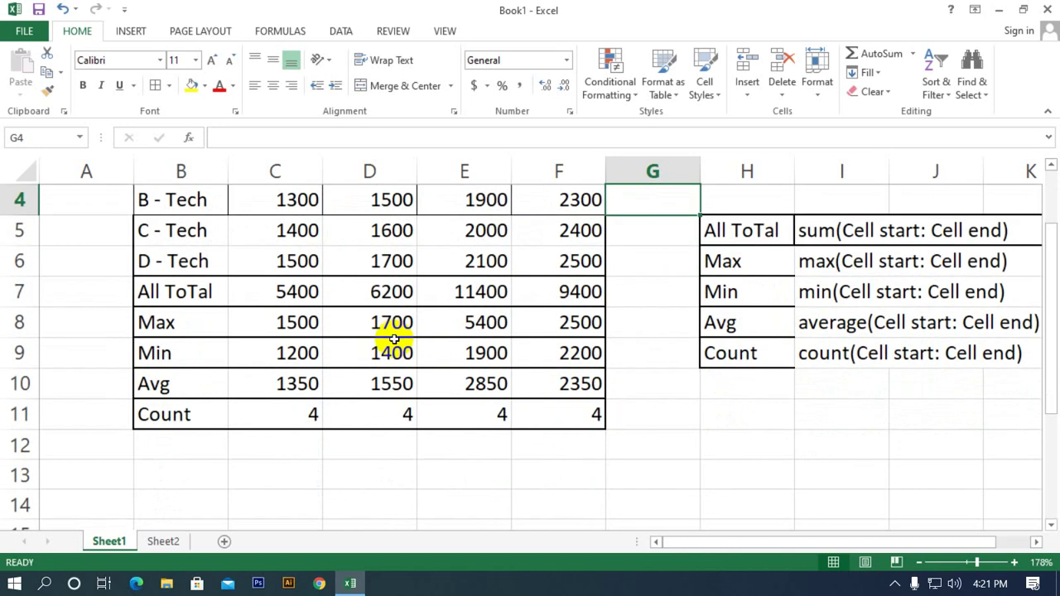
pyautogui.scroll(1, 391, 344)
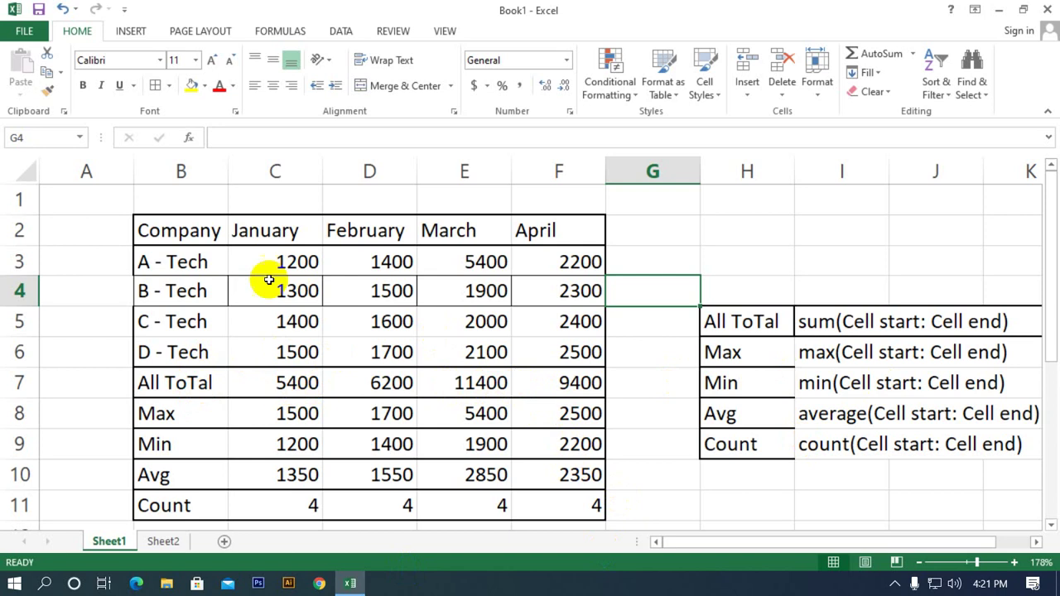
pyautogui.moveTo(271, 266); pyautogui.dragTo(276, 352)
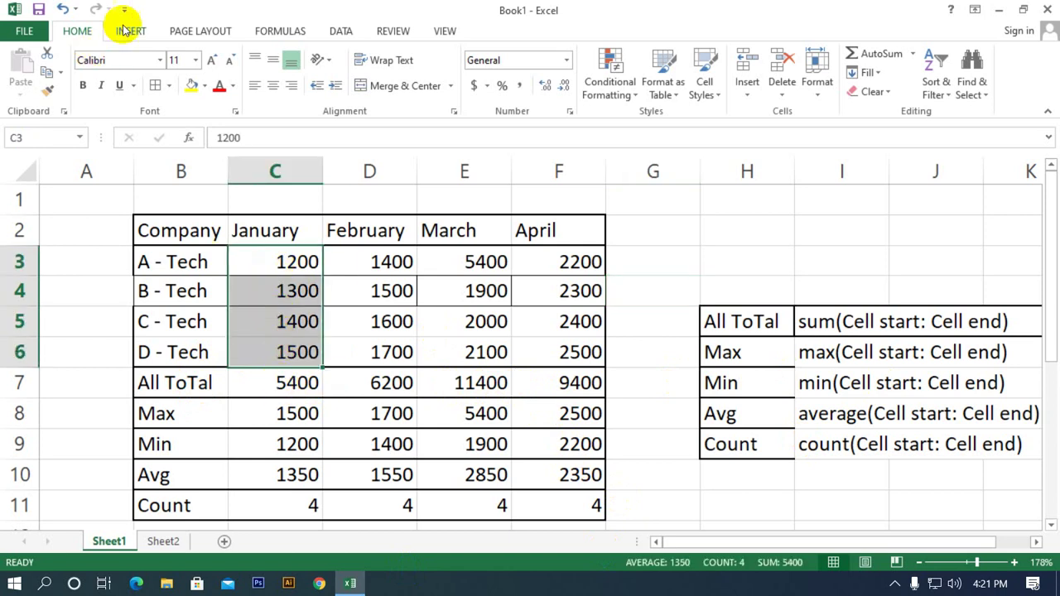
pyautogui.click(279, 381)
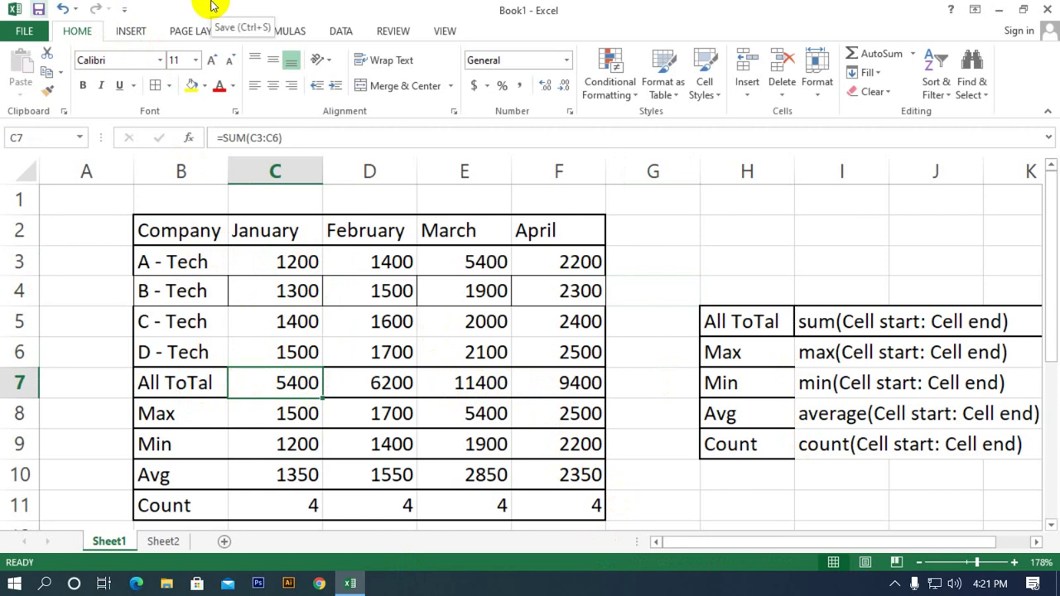
pyautogui.click(124, 8)
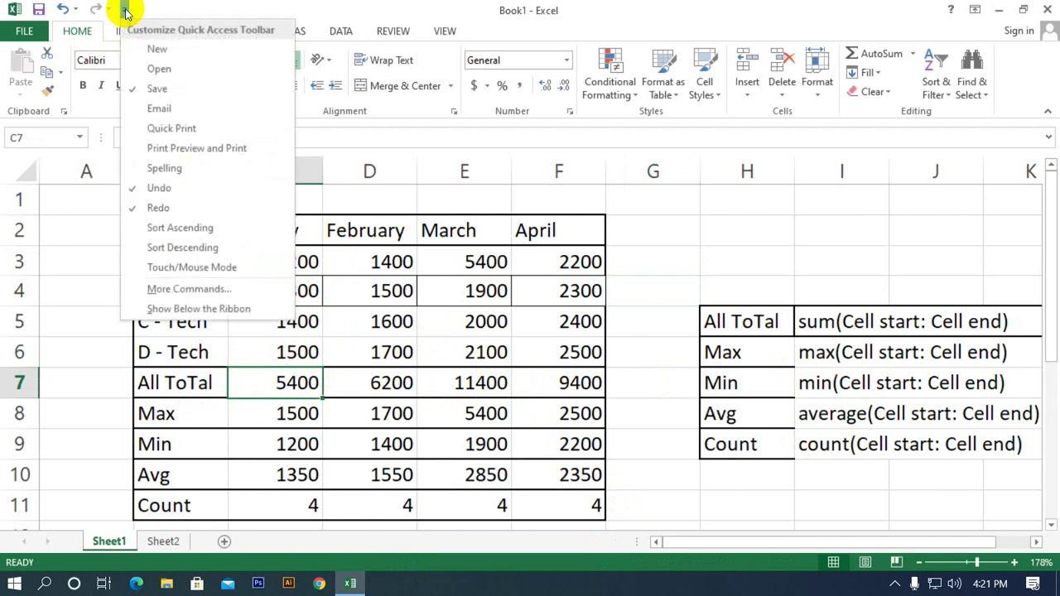
pyautogui.click(204, 12)
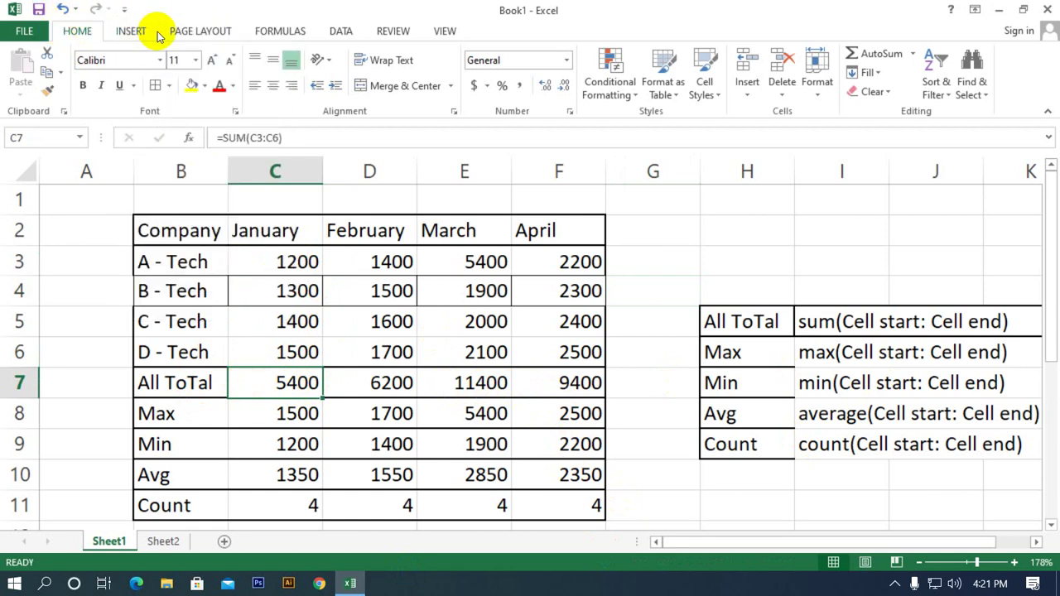
pyautogui.click(147, 31)
pyautogui.click(202, 31)
pyautogui.click(280, 30)
pyautogui.click(341, 31)
# Look over the View tab's macro options and select the empty cell C13 below the table
pyautogui.click(394, 31)
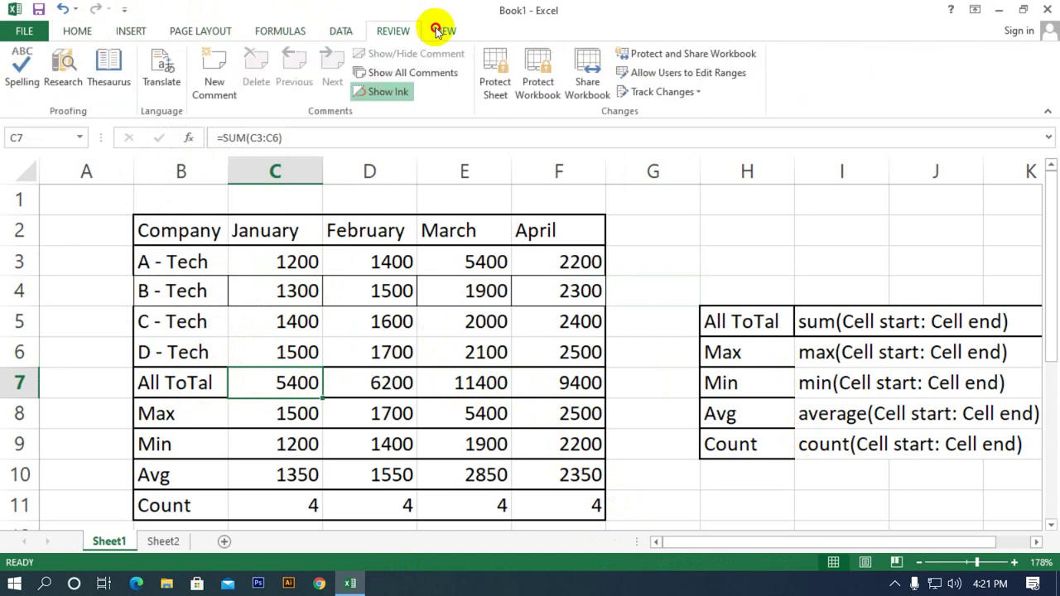
pyautogui.click(444, 31)
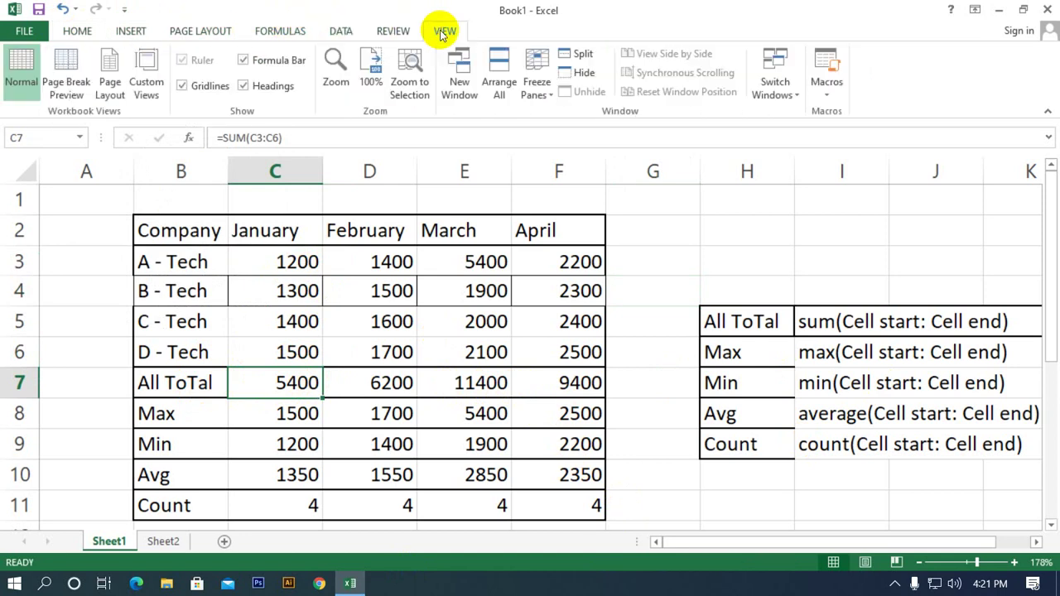
pyautogui.click(828, 90)
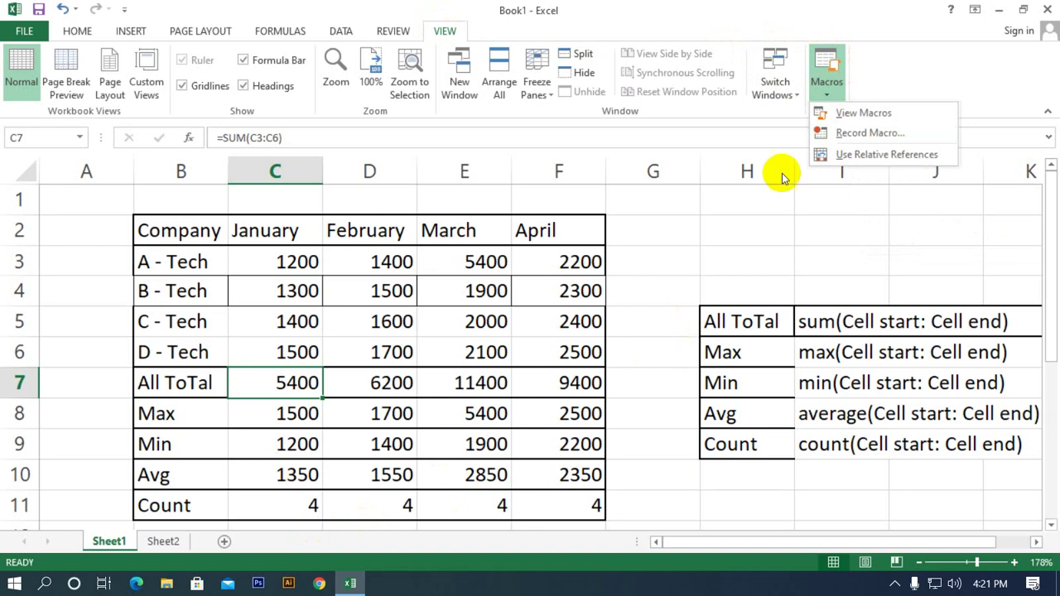
pyautogui.click(976, 83)
pyautogui.scroll(-2, 598, 327)
pyautogui.click(337, 389)
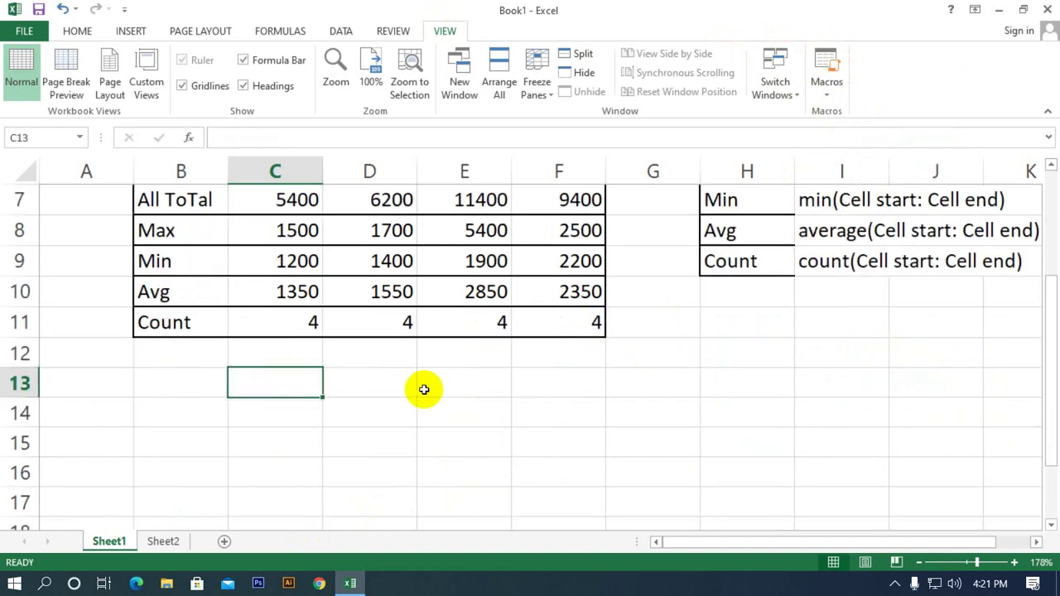
pyautogui.scroll(2, 423, 414)
# Set up a new macro in Record Macro, stored in This Workbook, with a new name and shortcut
pyautogui.click(827, 83)
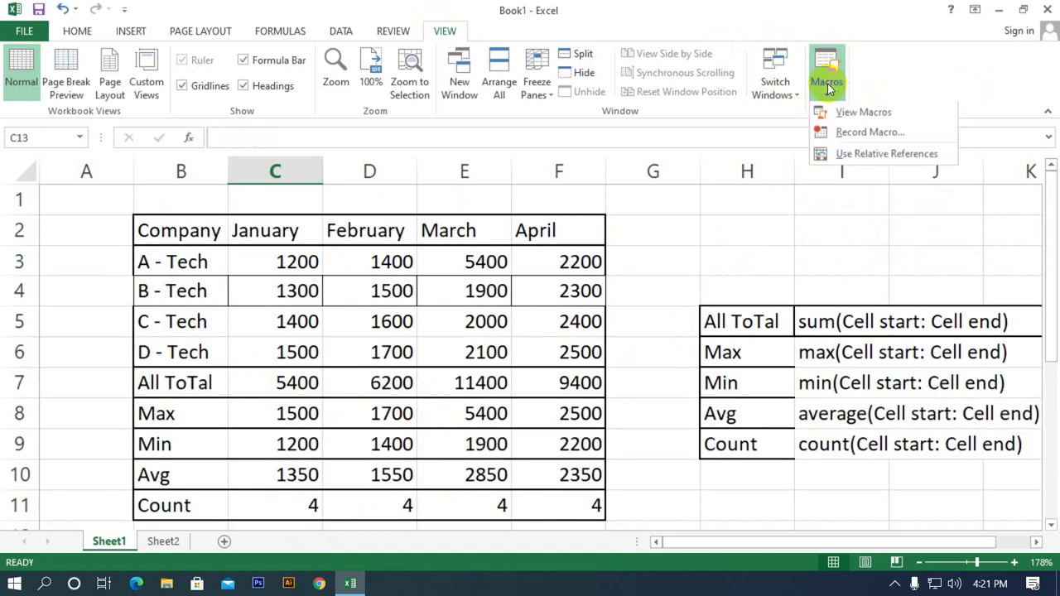
pyautogui.click(844, 130)
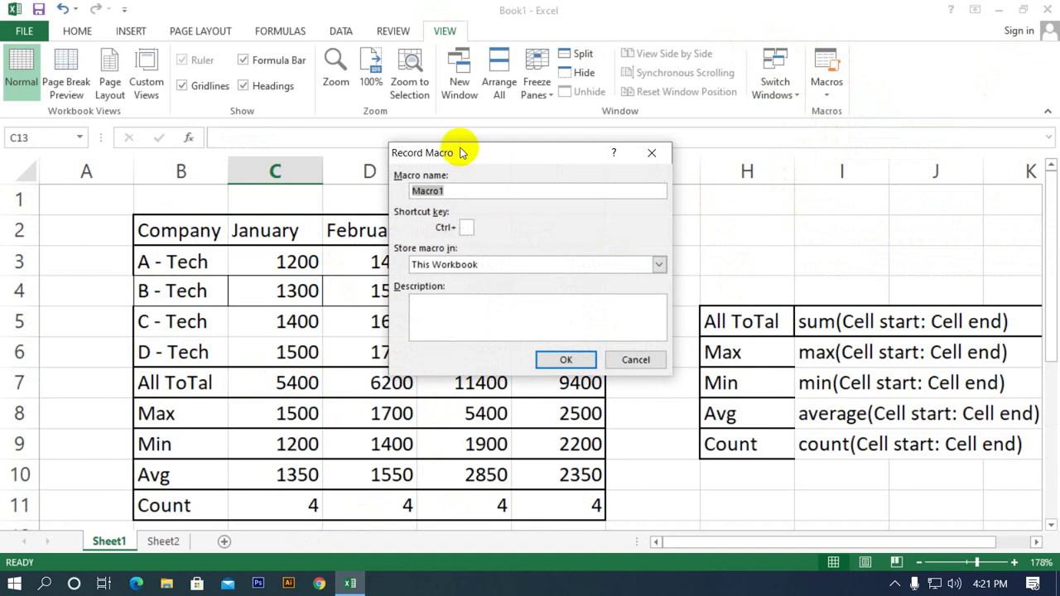
pyautogui.moveTo(466, 149); pyautogui.dragTo(428, 151)
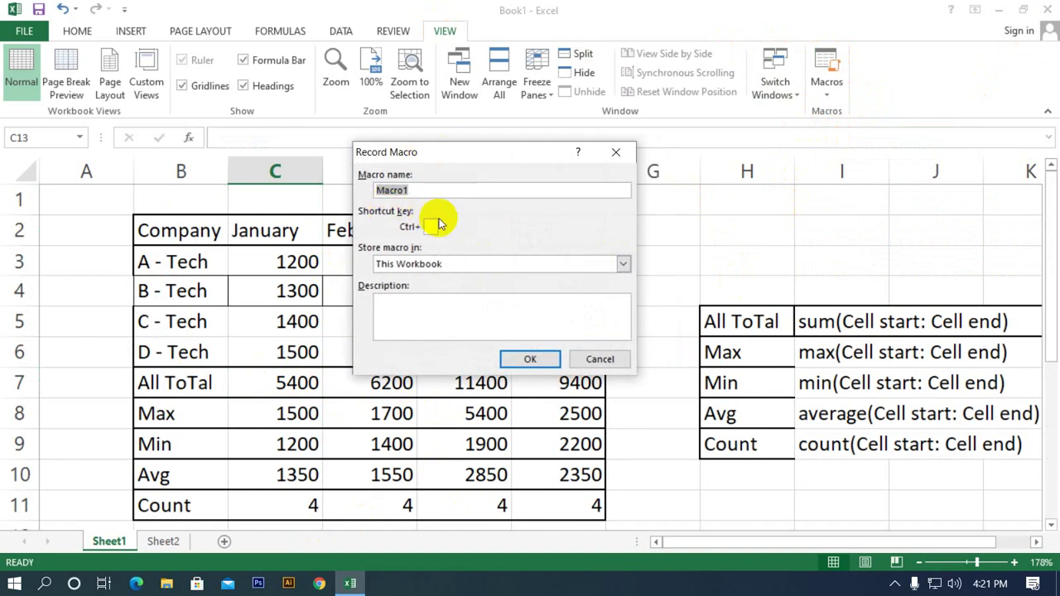
pyautogui.click(623, 263)
pyautogui.click(518, 299)
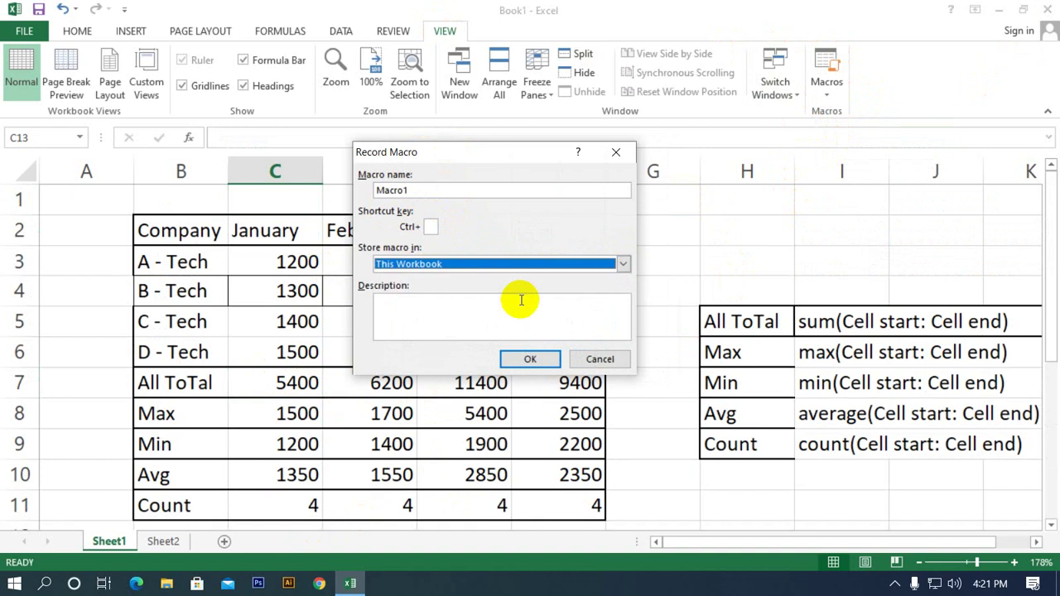
pyautogui.doubleClick(424, 193)
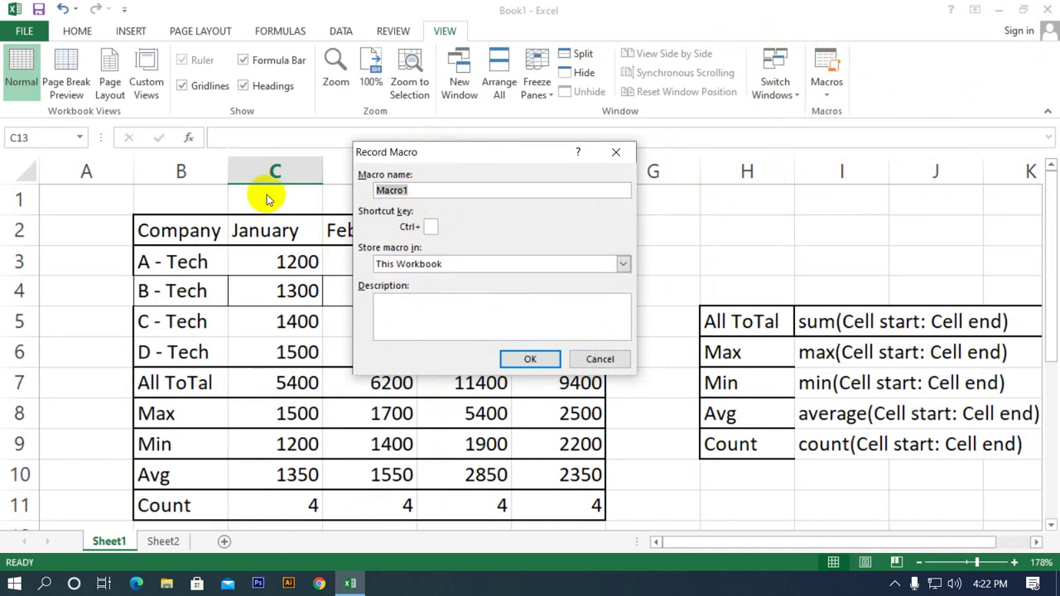
pyautogui.write('S')
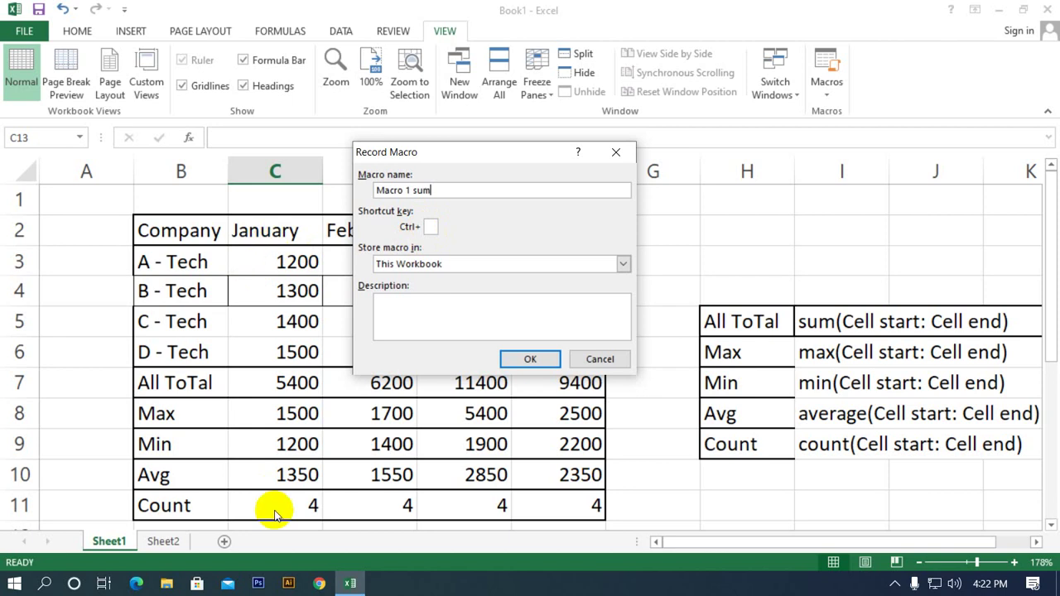
pyautogui.click(431, 226)
pyautogui.write('t')
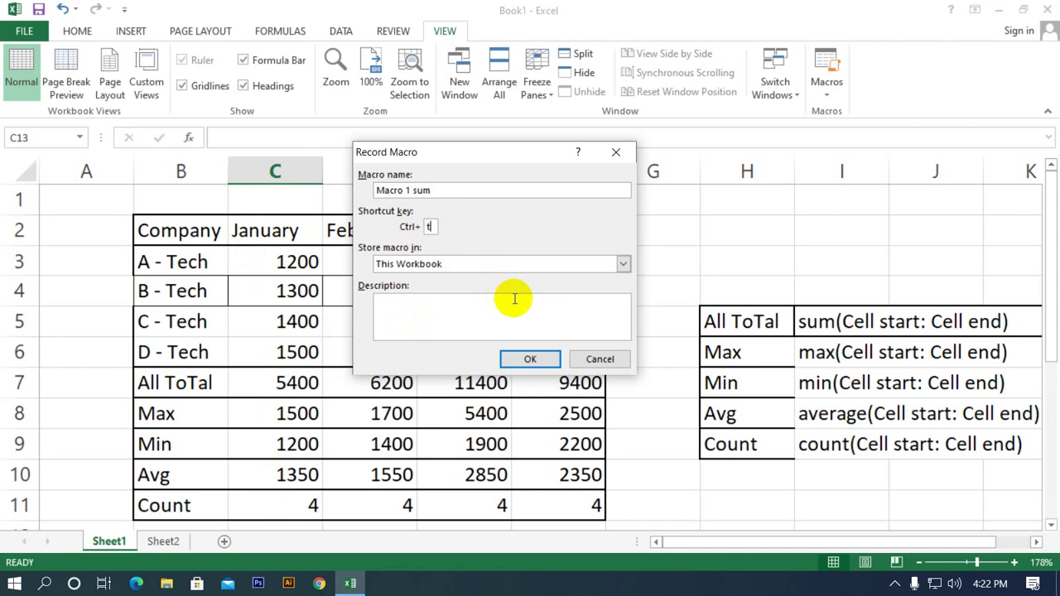
pyautogui.click(530, 358)
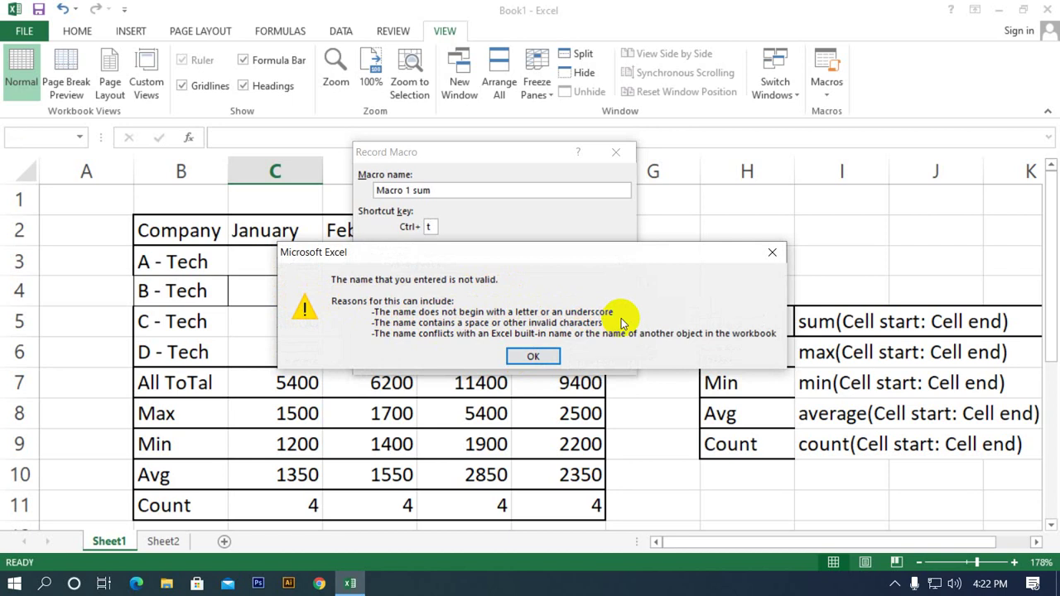
# Fix the invalid macro name to Macro_1_sum and start recording
pyautogui.click(533, 356)
pyautogui.click(412, 190)
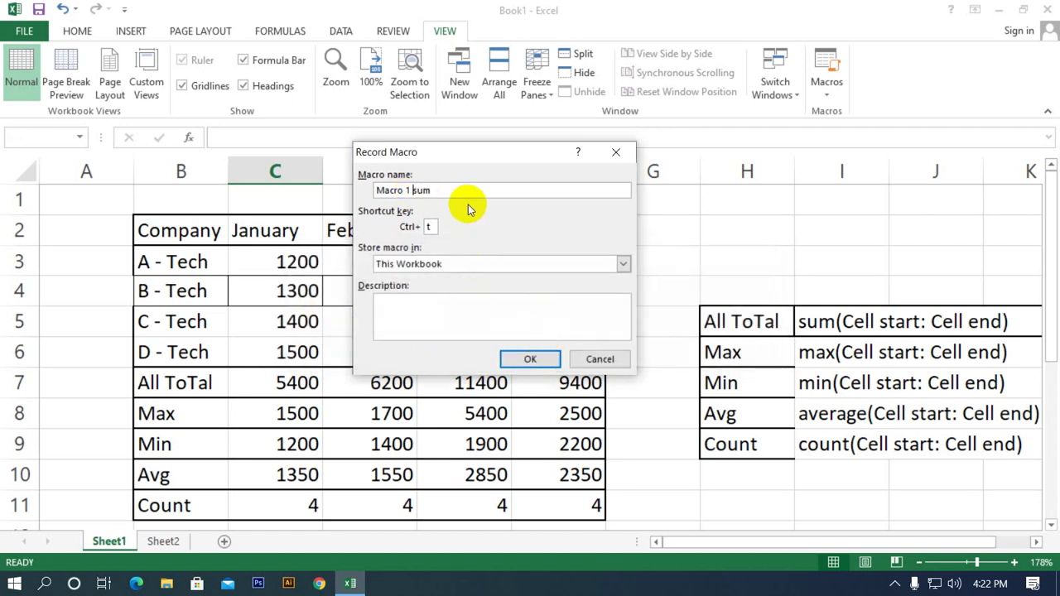
pyautogui.write('_')
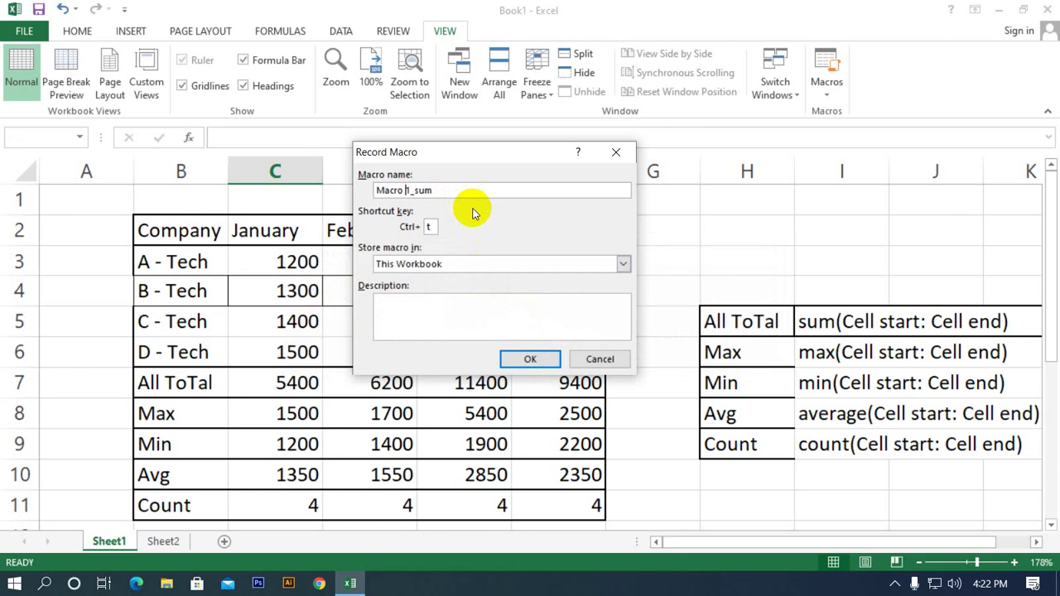
pyautogui.press('BackSpace')
pyautogui.write('_')
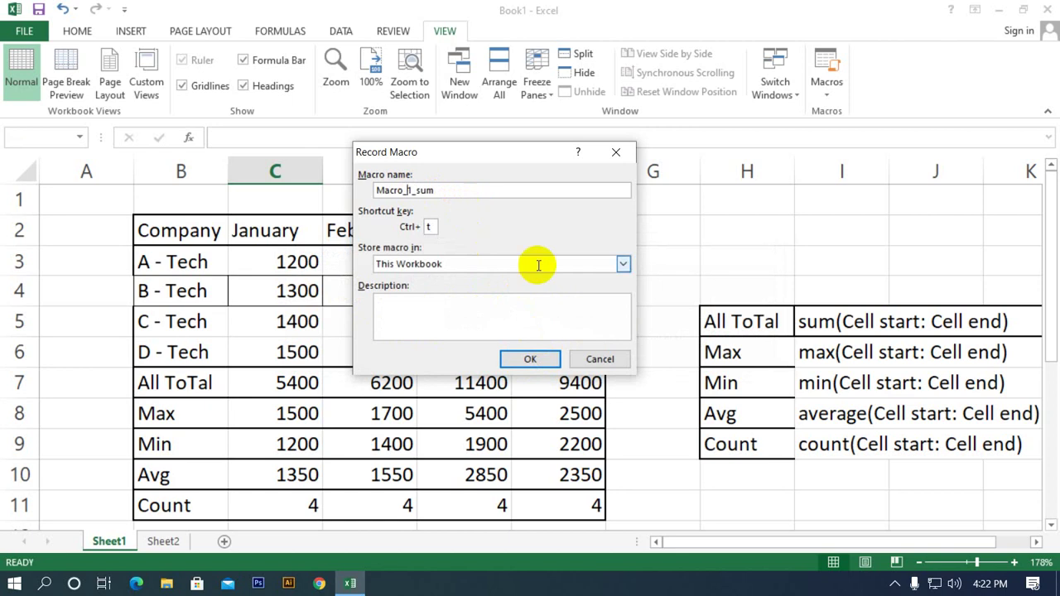
pyautogui.click(538, 356)
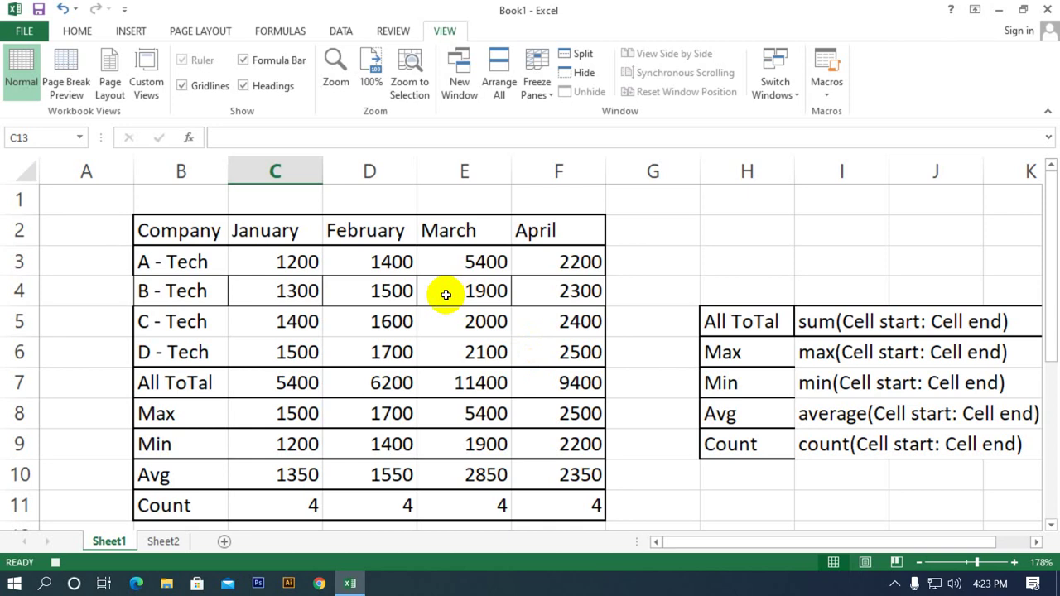
# Enter =SUM(C3:C6) in C13, giving January's total of 5400
pyautogui.scroll(-1, 445, 295)
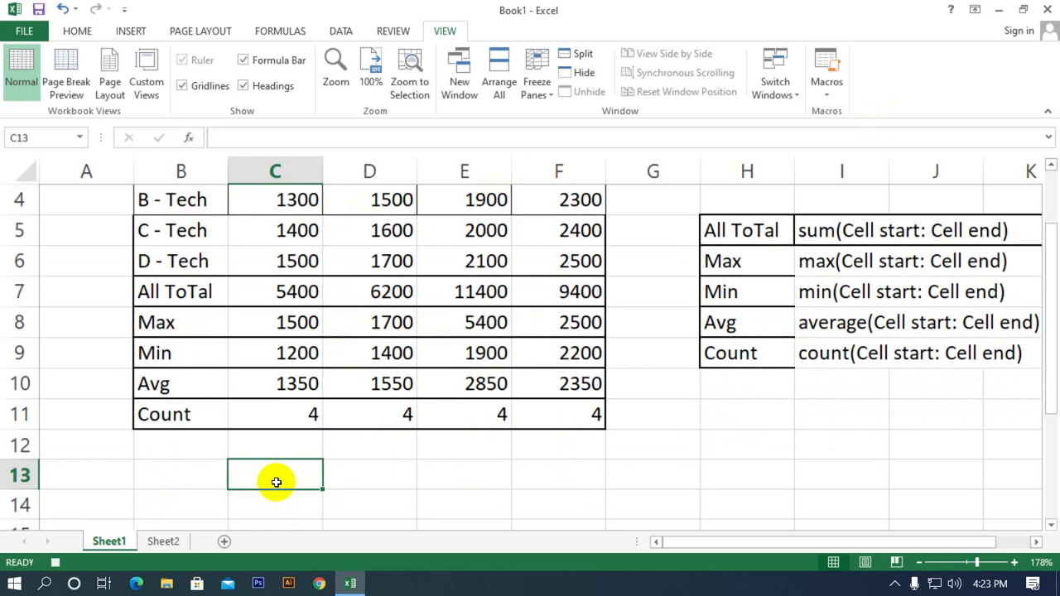
pyautogui.write('=sum')
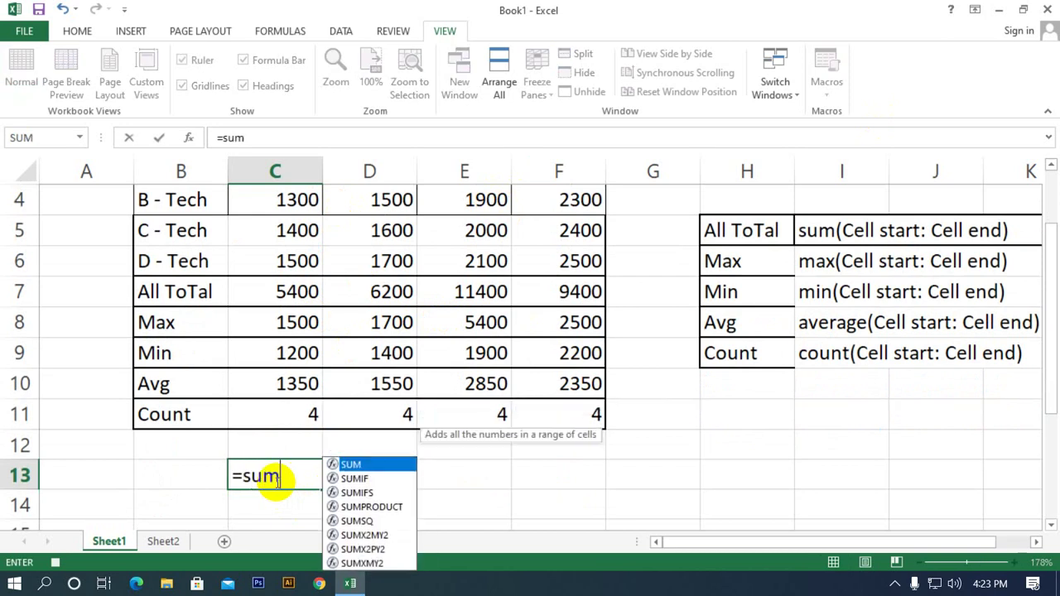
pyautogui.write('()')
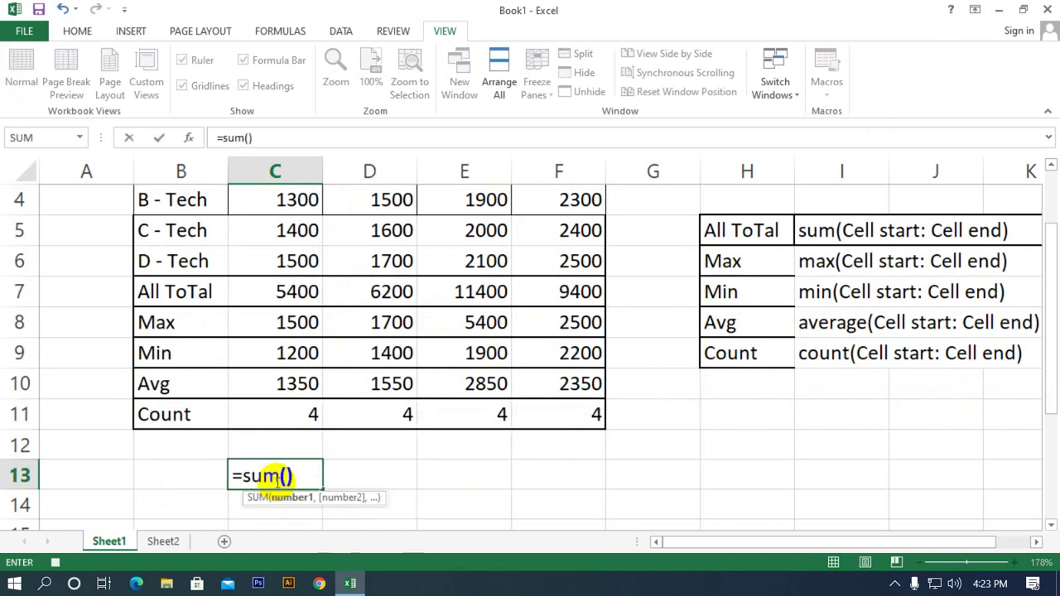
pyautogui.press('Return')
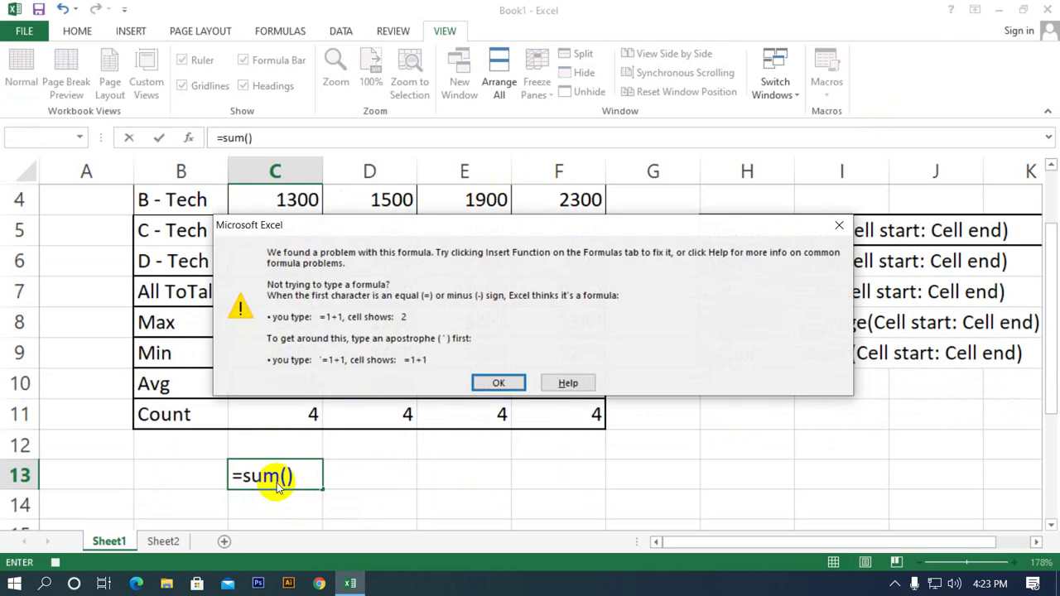
pyautogui.press('Return')
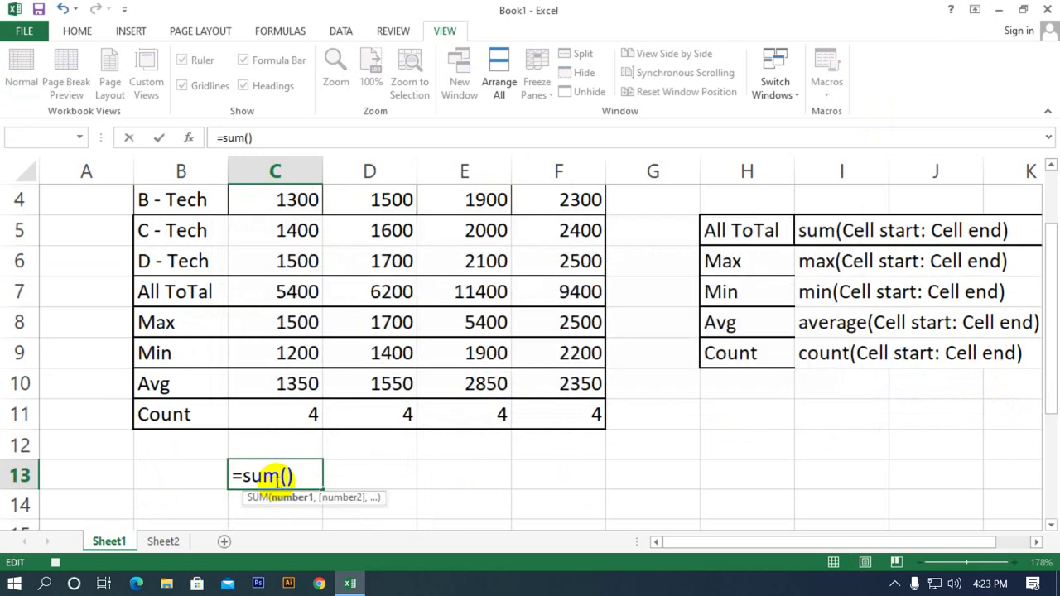
pyautogui.scroll(3, 276, 476)
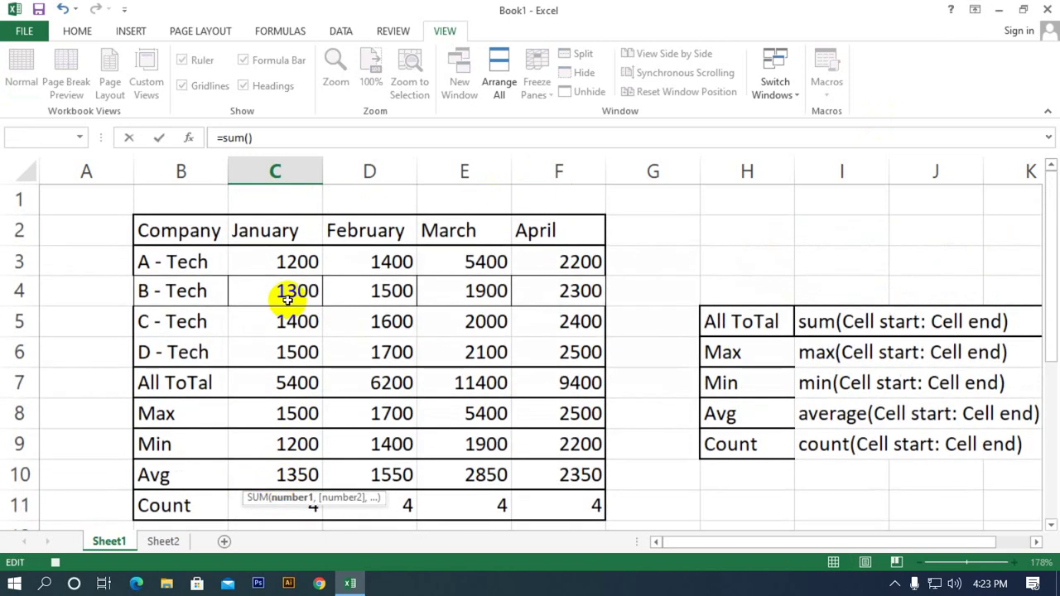
pyautogui.moveTo(300, 260); pyautogui.dragTo(307, 354)
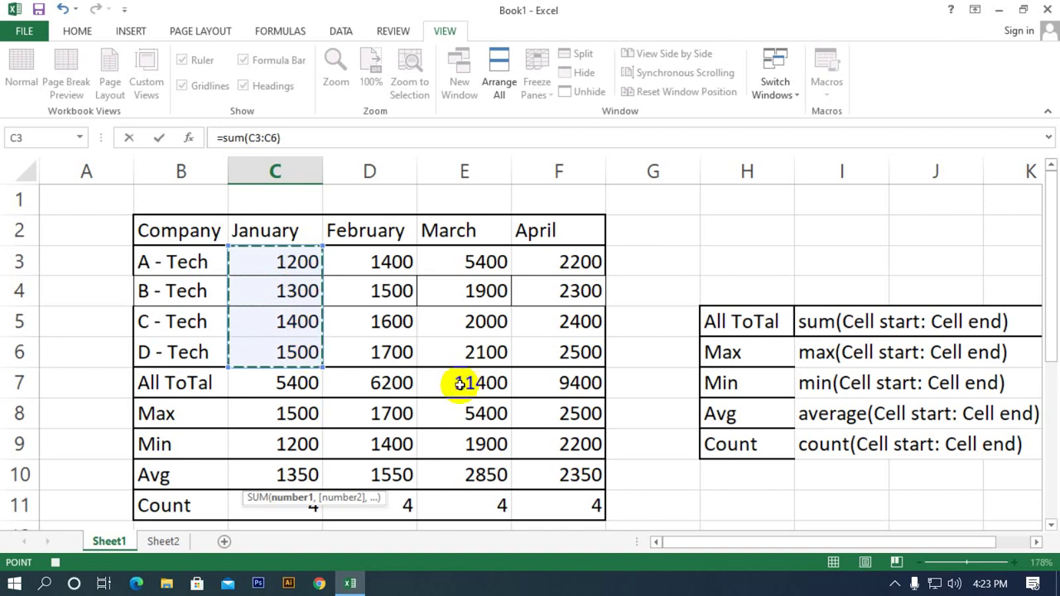
pyautogui.scroll(-2, 458, 387)
pyautogui.press('Return')
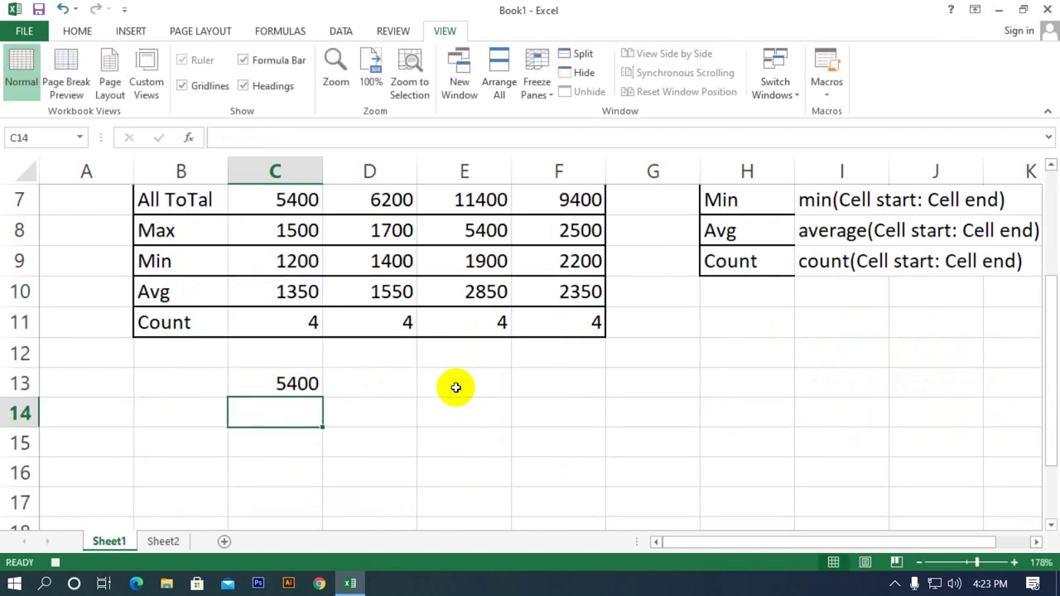
# Stop the macro recording and select cell D13
pyautogui.click(840, 93)
pyautogui.click(852, 132)
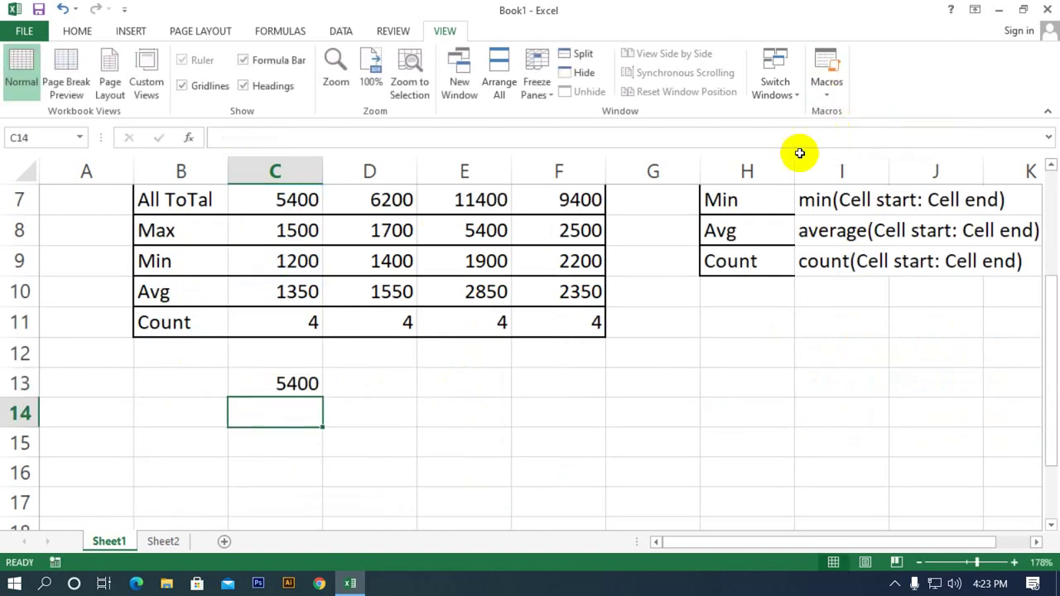
pyautogui.click(365, 403)
pyautogui.click(370, 381)
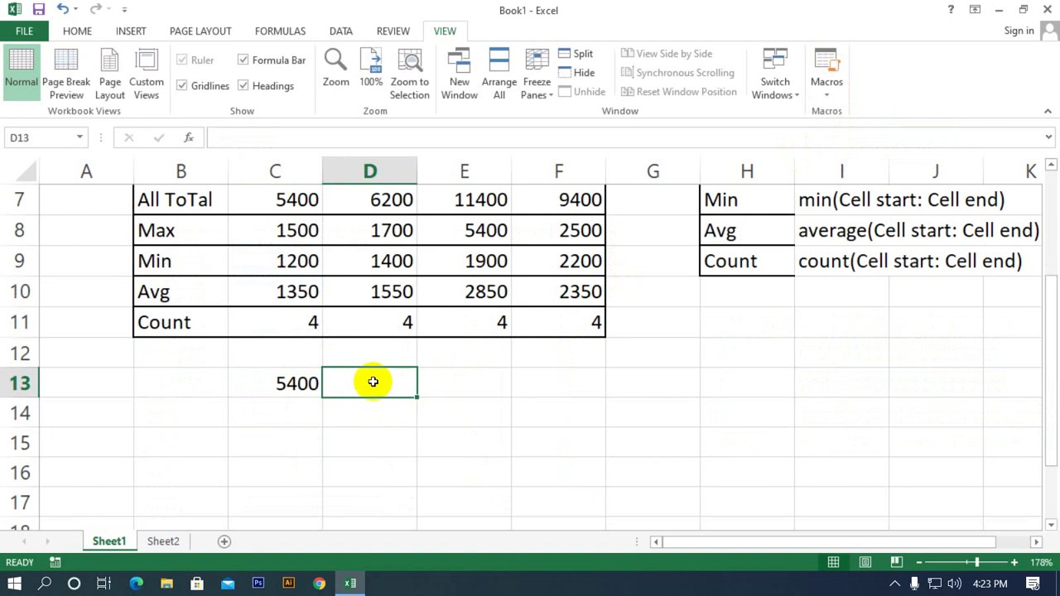
# Inspect Macro_1_sum's Options and the Macros in list, close the Macro dialog, and select D13
pyautogui.click(829, 100)
pyautogui.click(840, 110)
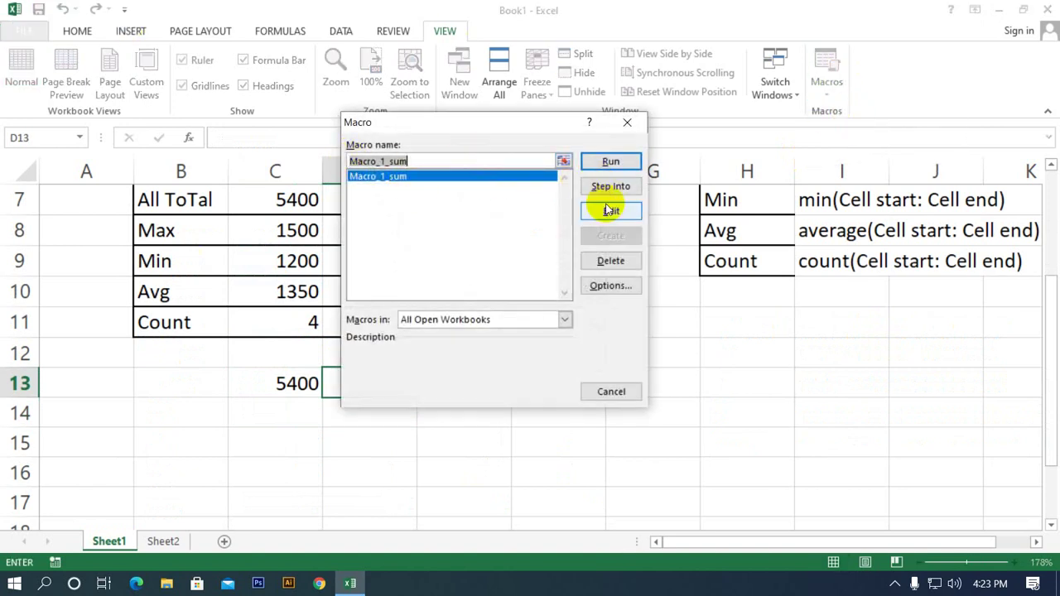
pyautogui.click(618, 298)
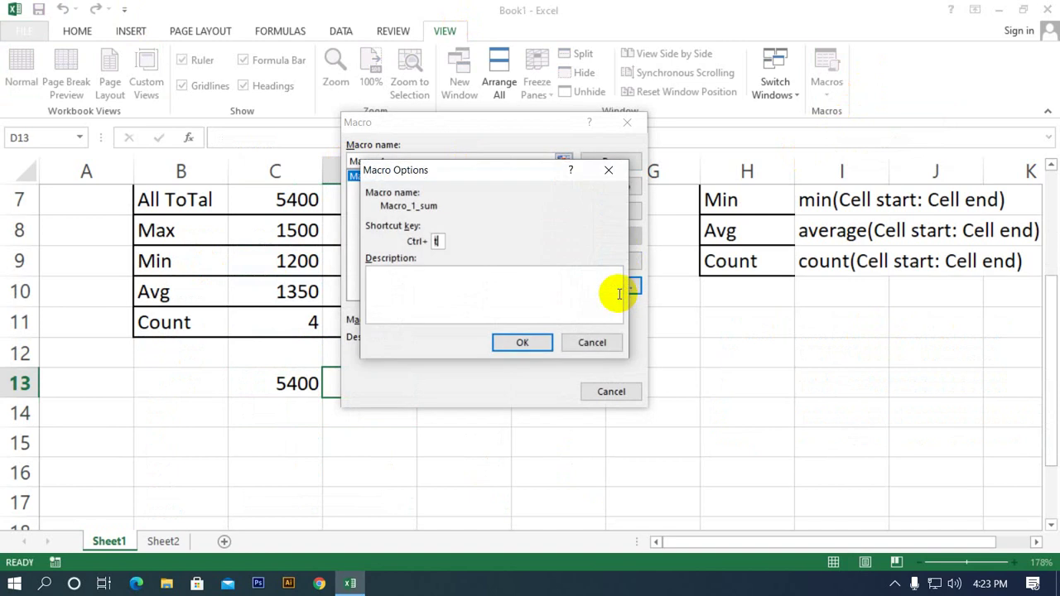
pyautogui.click(602, 342)
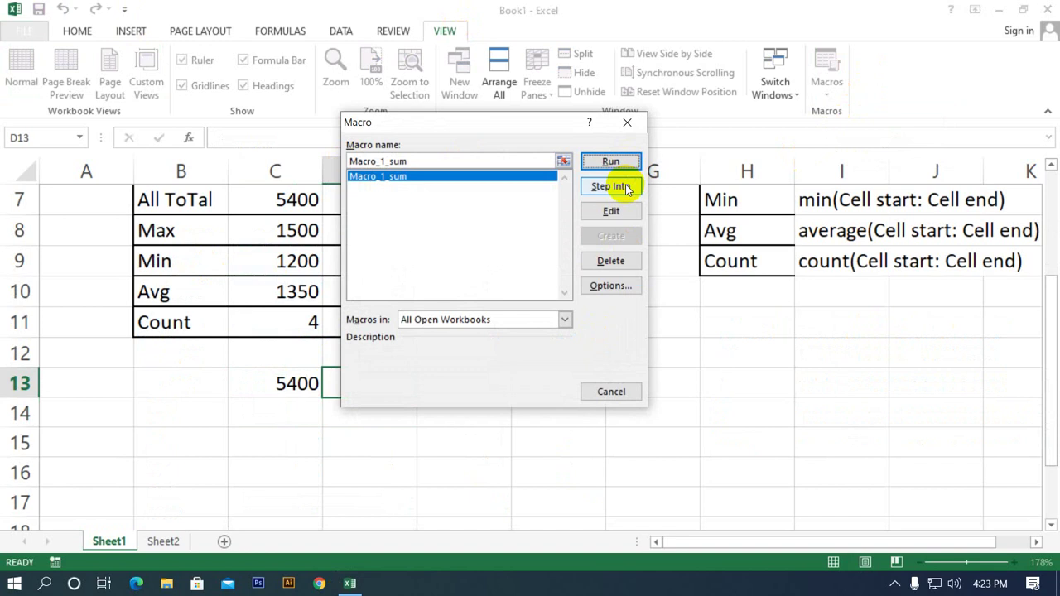
pyautogui.click(565, 319)
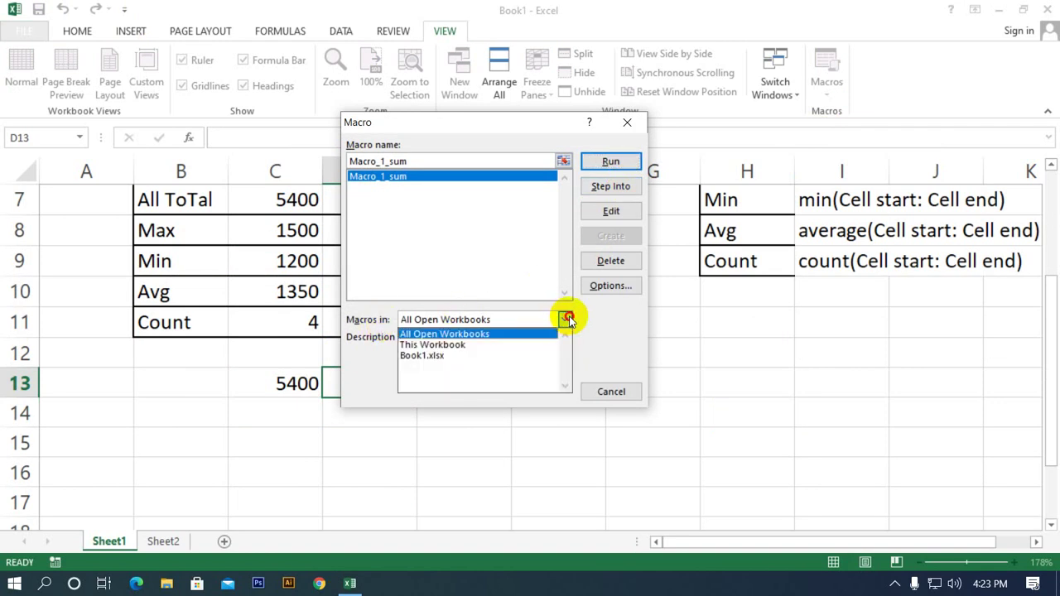
pyautogui.click(561, 321)
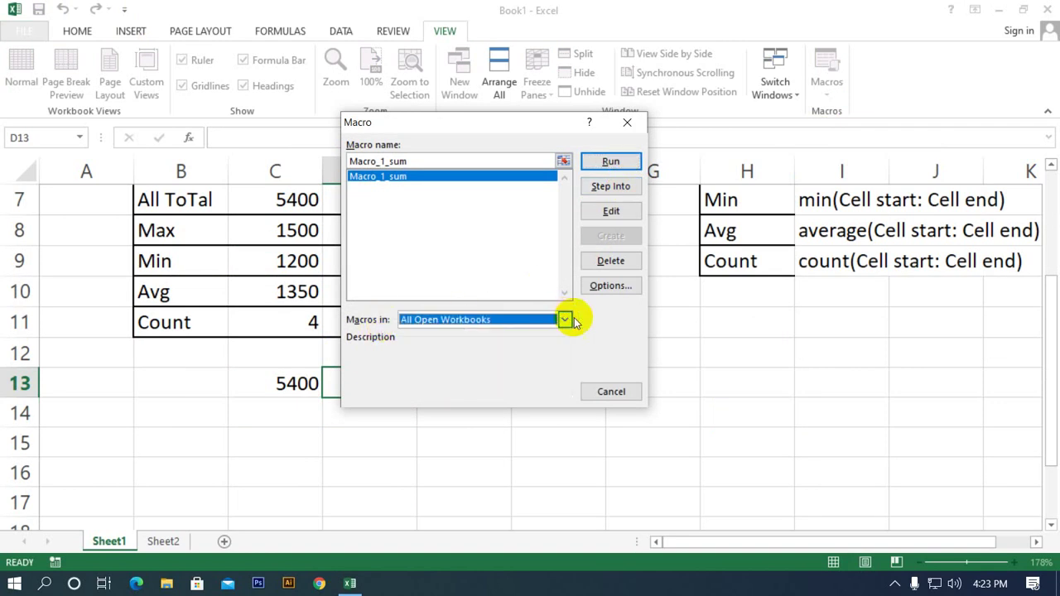
pyautogui.click(608, 285)
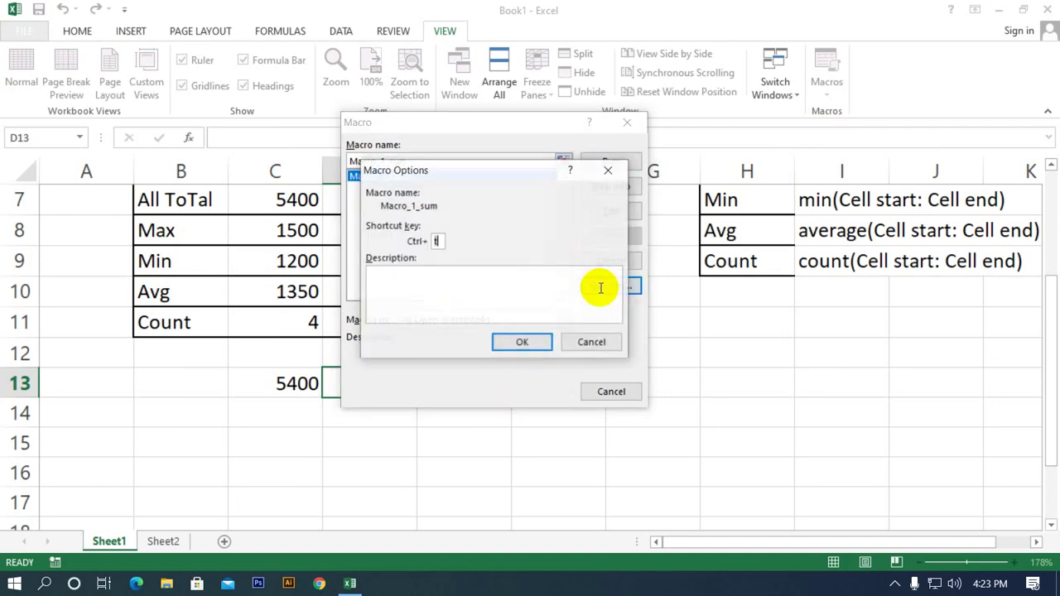
pyautogui.click(608, 170)
pyautogui.click(610, 160)
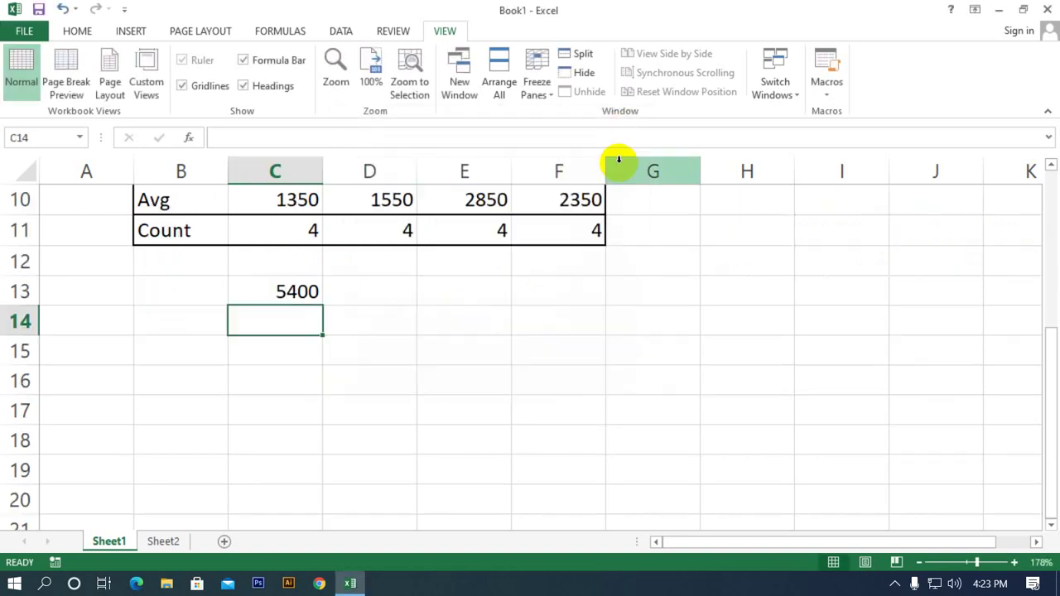
pyautogui.click(360, 297)
# Run Macro_1_sum from View Macros, rewriting 5400 into C13, then reopen the macro list
pyautogui.click(823, 93)
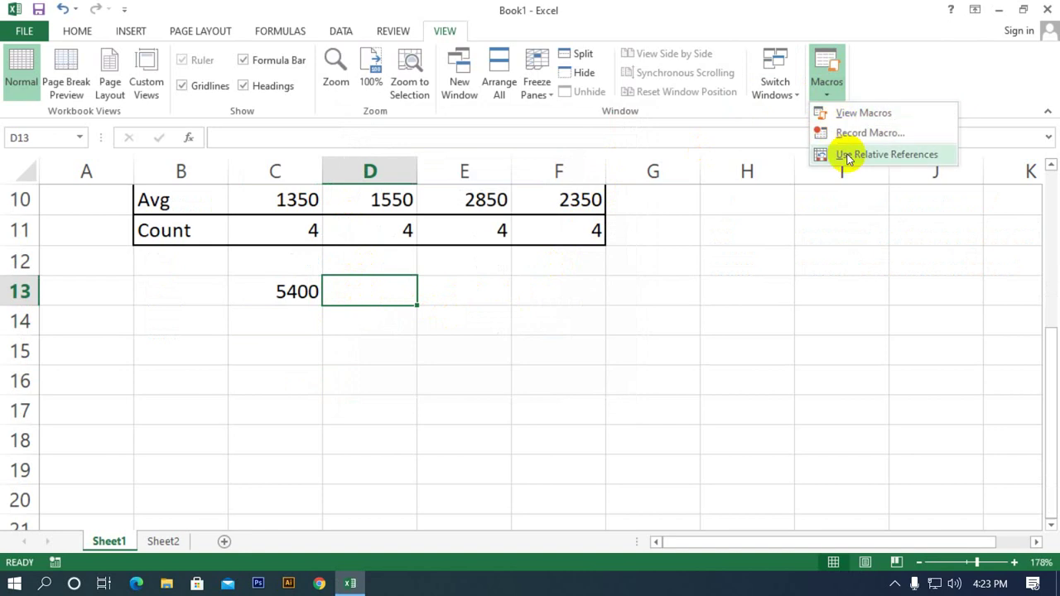
pyautogui.moveTo(884, 155)
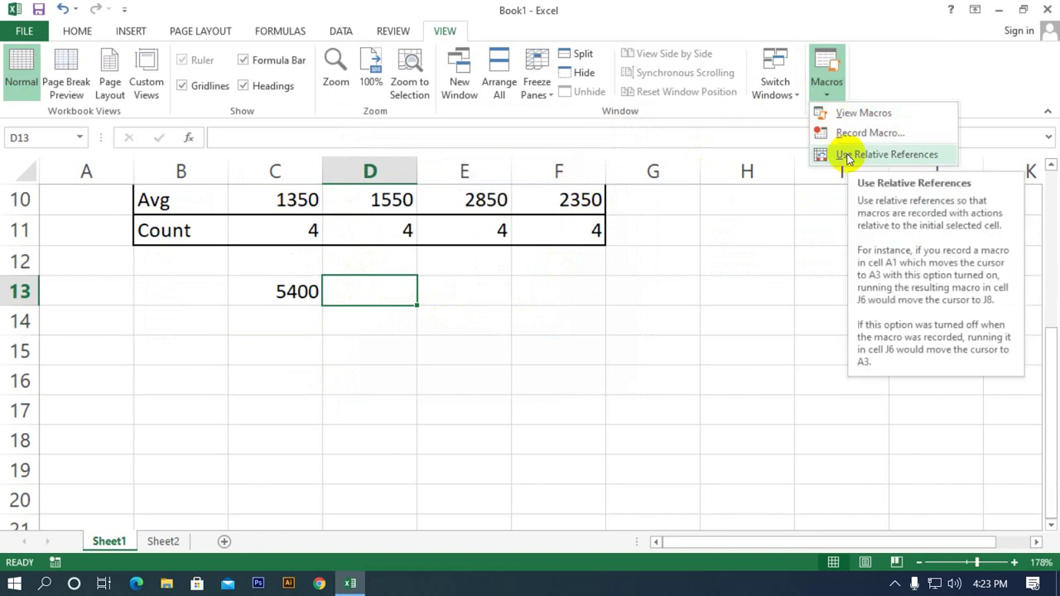
pyautogui.click(843, 113)
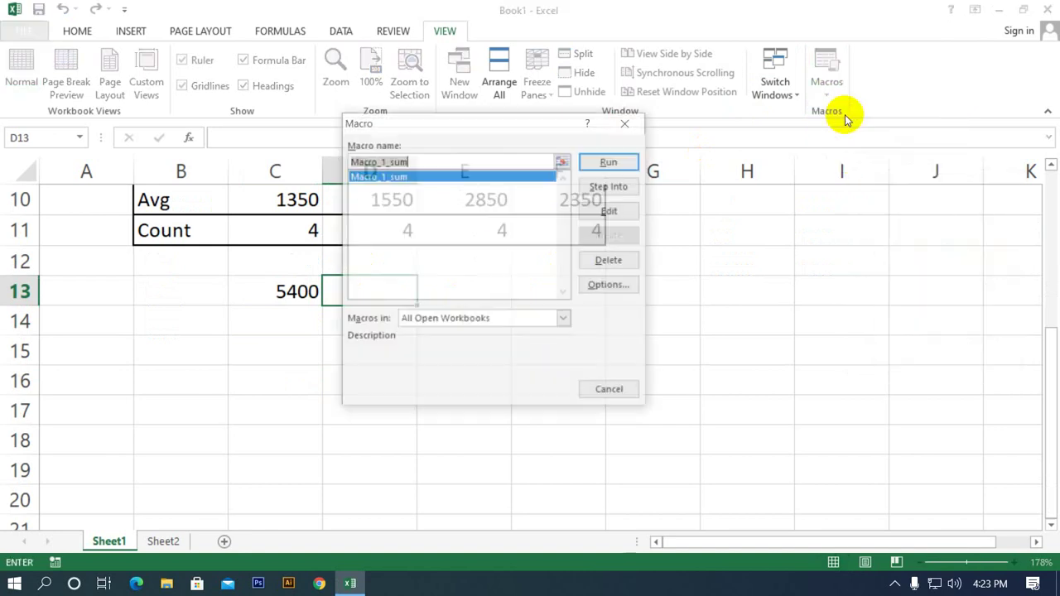
pyautogui.click(610, 160)
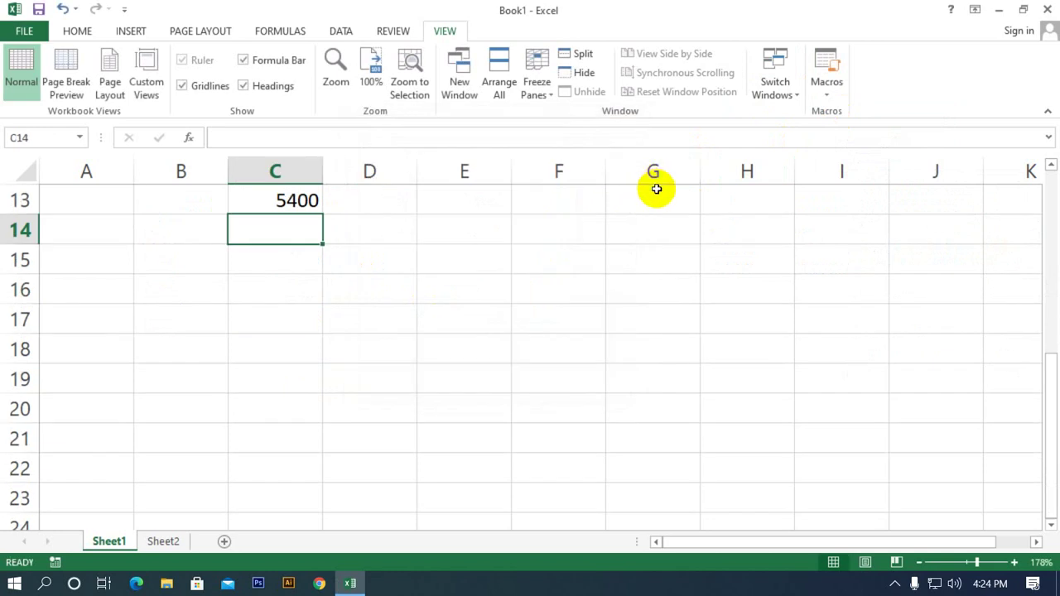
pyautogui.scroll(2, 409, 323)
pyautogui.scroll(2, 408, 322)
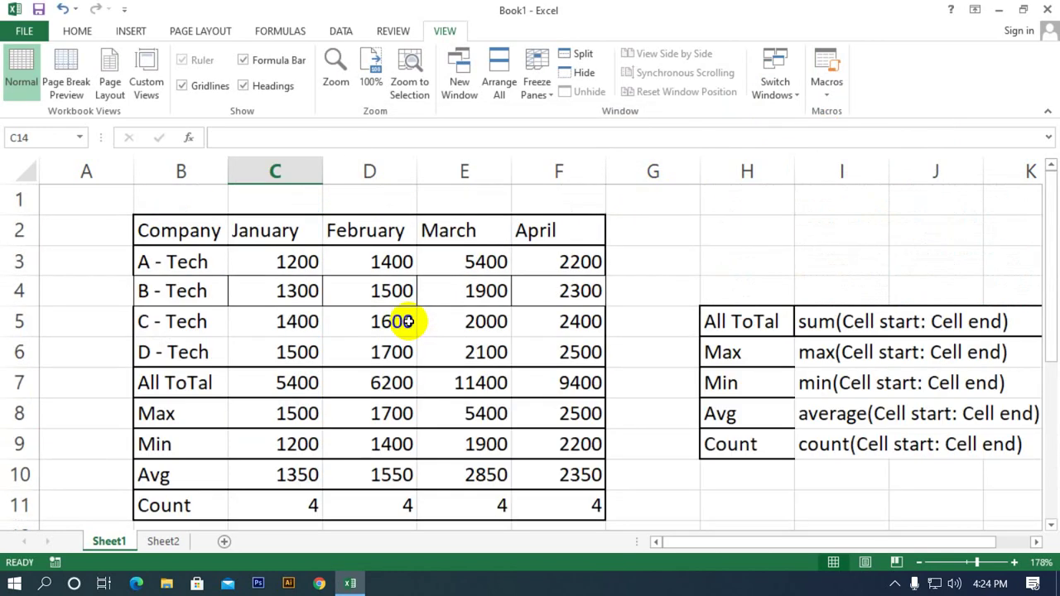
pyautogui.scroll(-3, 408, 321)
pyautogui.scroll(2, 407, 319)
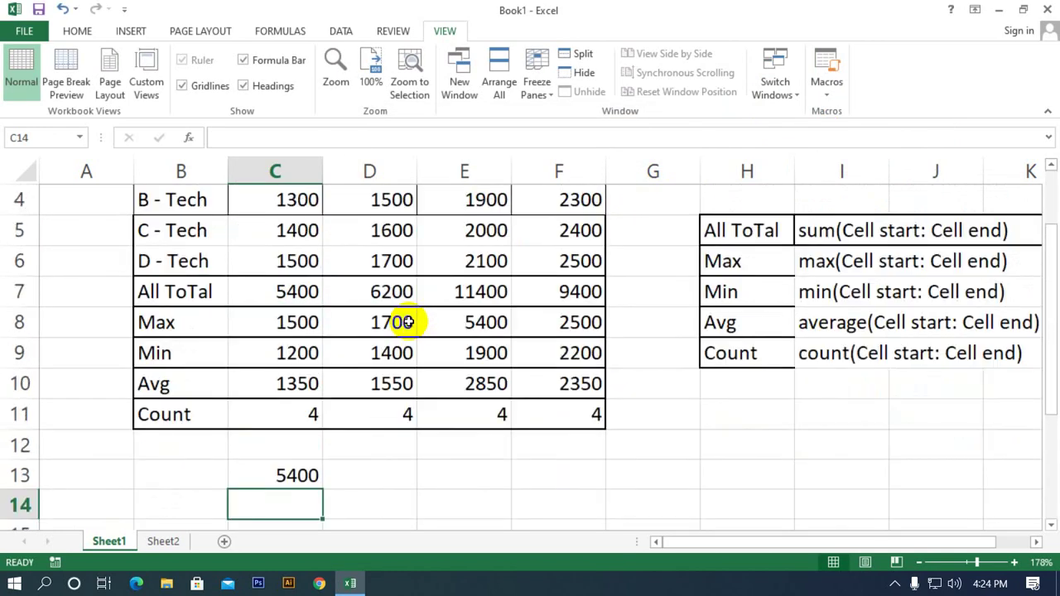
pyautogui.click(826, 87)
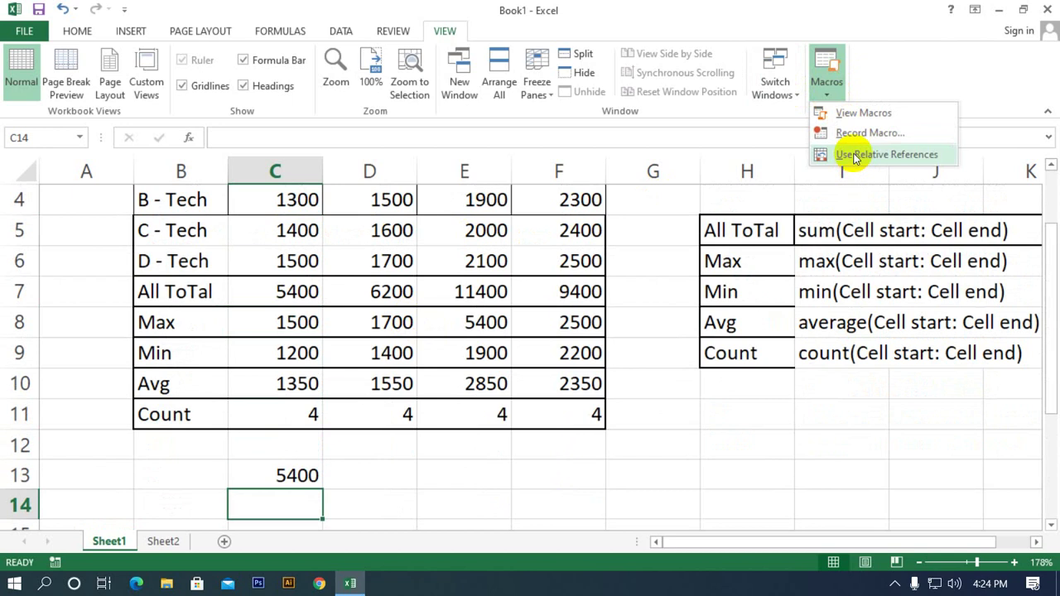
pyautogui.click(861, 112)
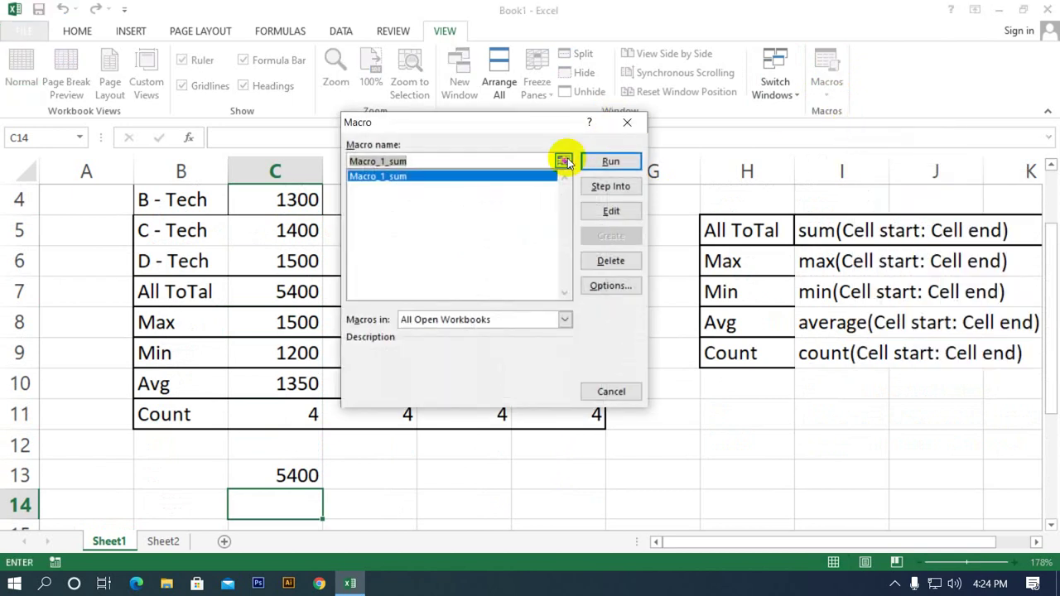
# In the Macro dialog, set Macros in to Book1.xlsx
pyautogui.click(566, 161)
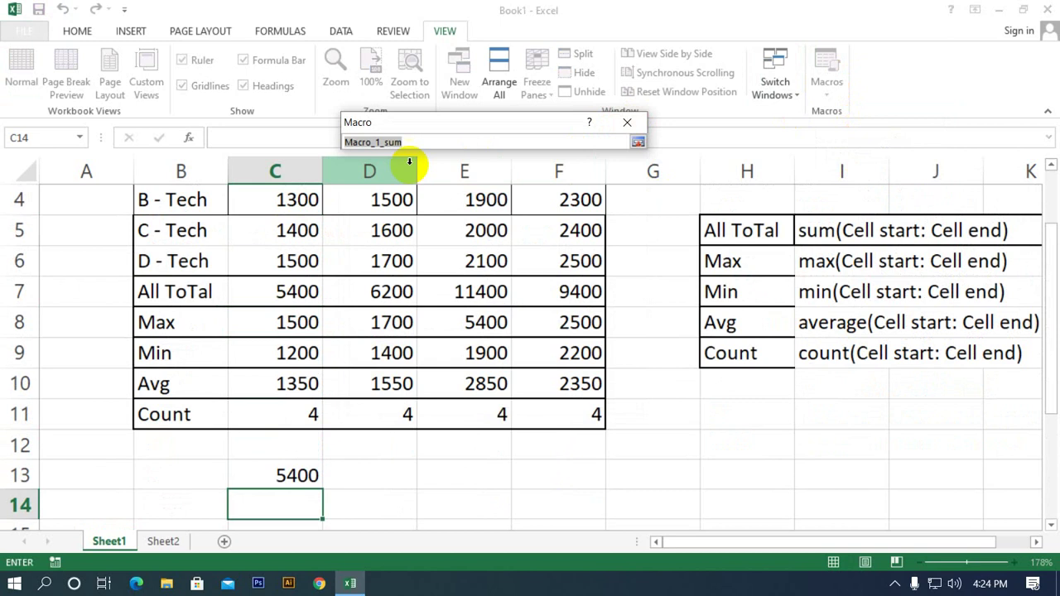
pyautogui.moveTo(351, 200); pyautogui.dragTo(386, 352)
pyautogui.scroll(1, 372, 272)
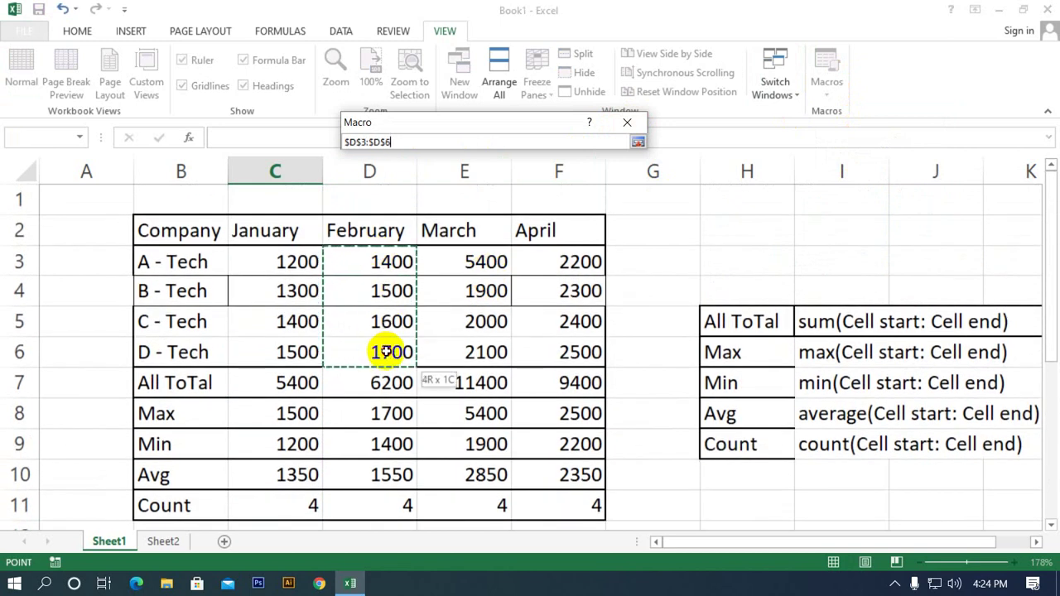
pyautogui.click(637, 142)
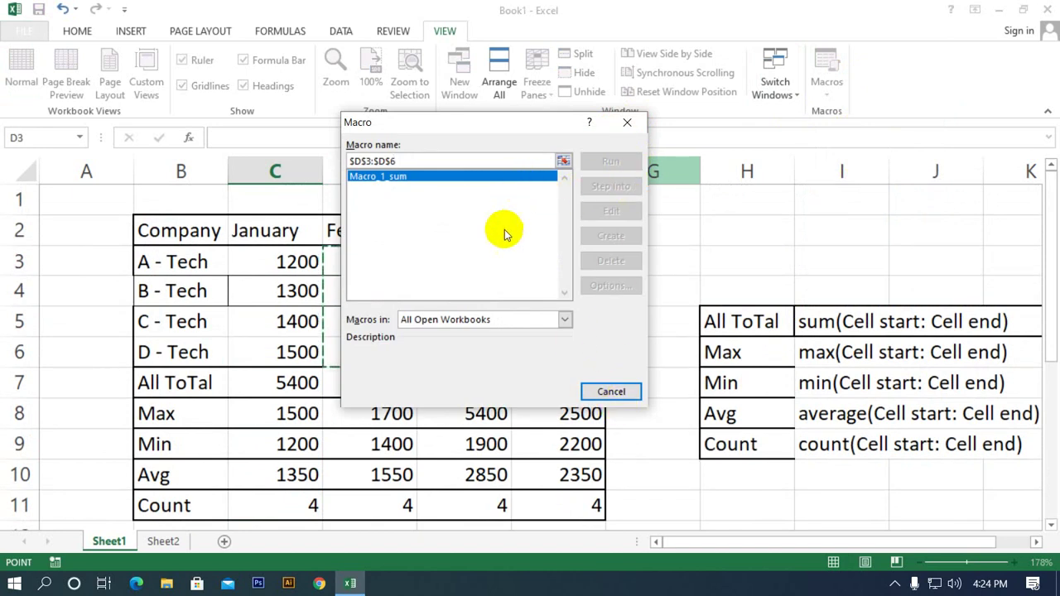
pyautogui.click(564, 325)
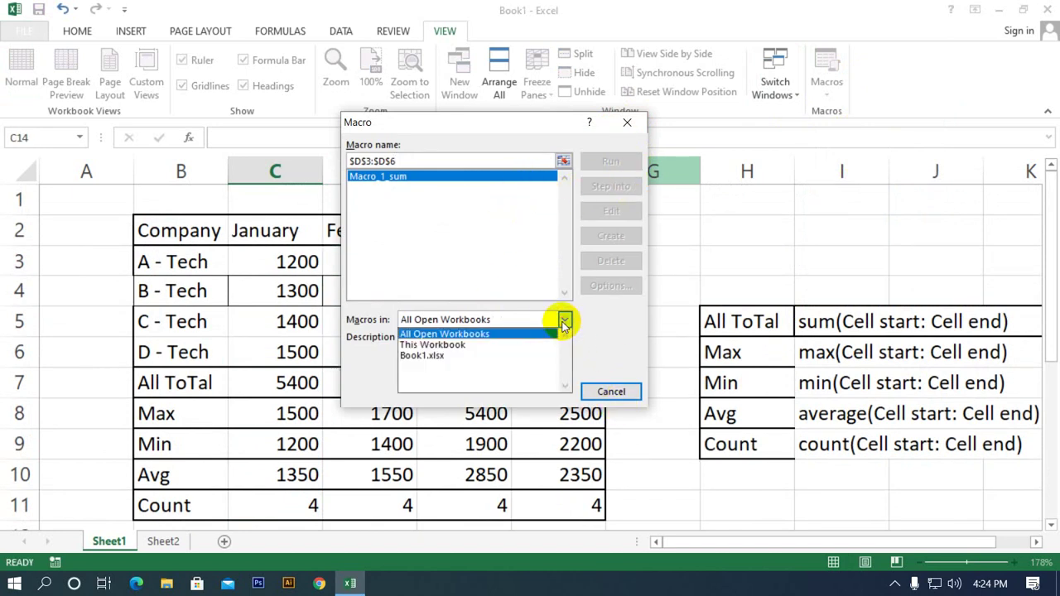
pyautogui.click(524, 357)
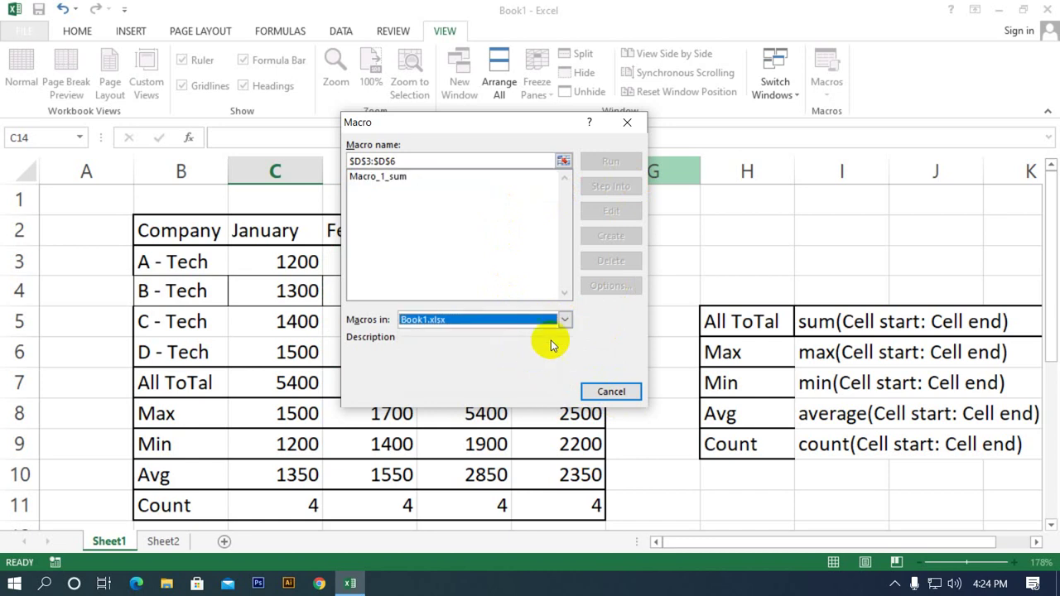
# Cancel the Macro dialog, reopen it, and run Macro_1_sum so C13 shows 5400
pyautogui.click(563, 161)
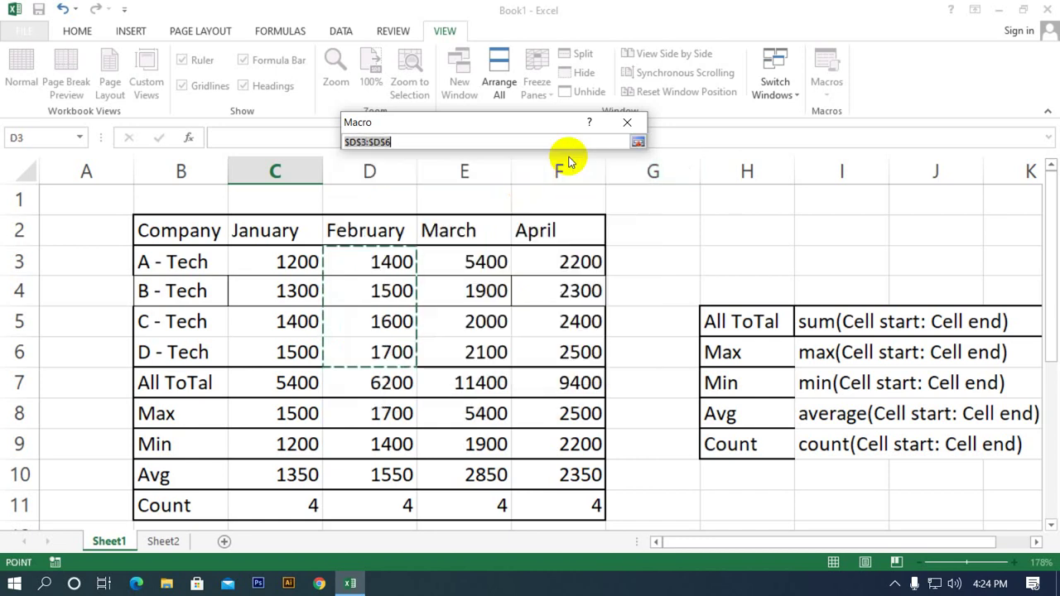
pyautogui.scroll(-4, 563, 321)
pyautogui.moveTo(463, 228); pyautogui.dragTo(496, 379)
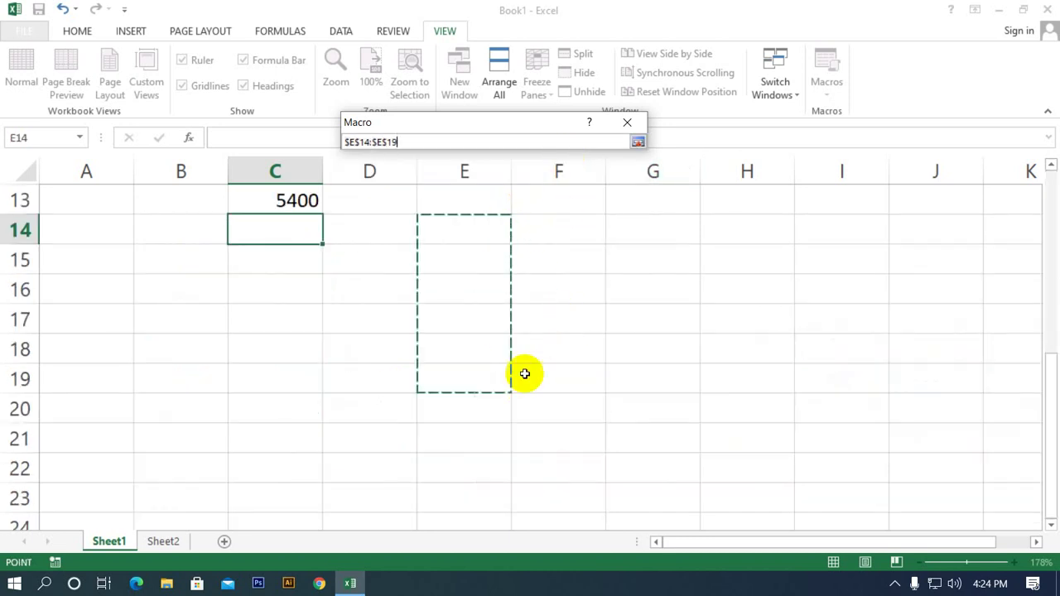
pyautogui.press('Return')
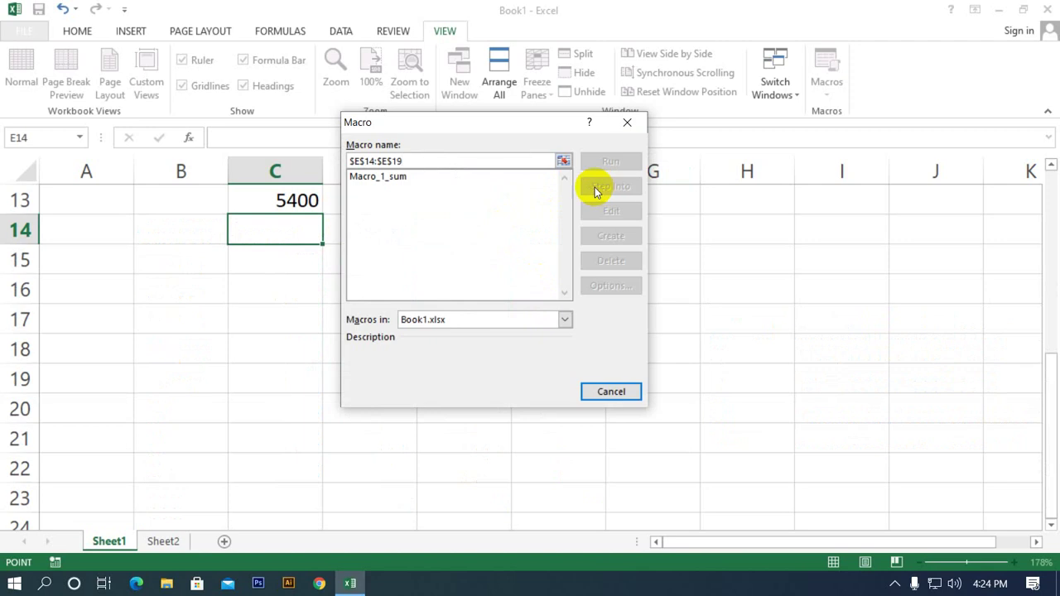
pyautogui.scroll(1, 532, 208)
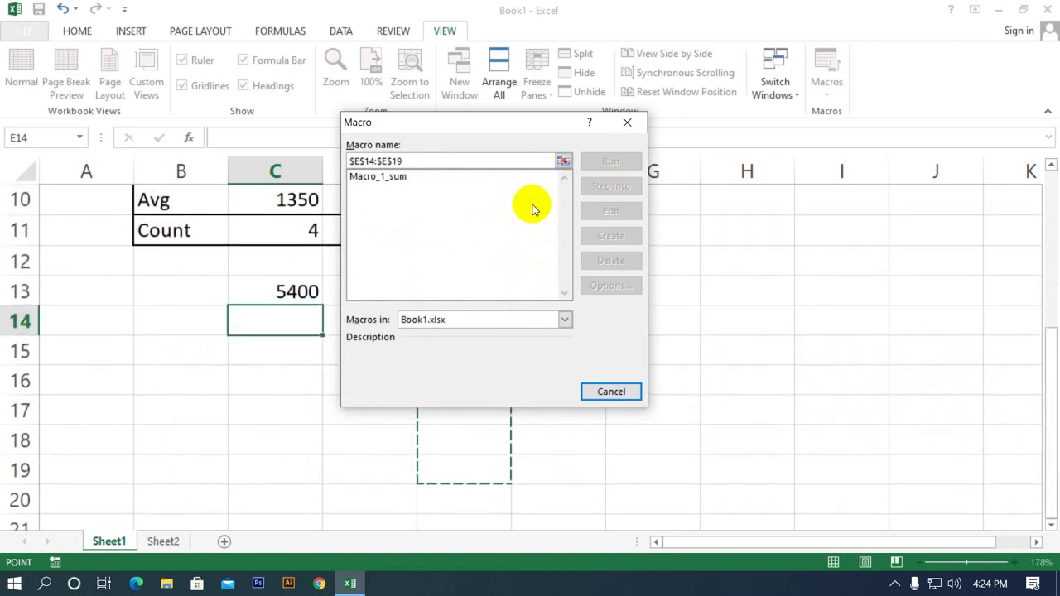
pyautogui.scroll(1, 533, 208)
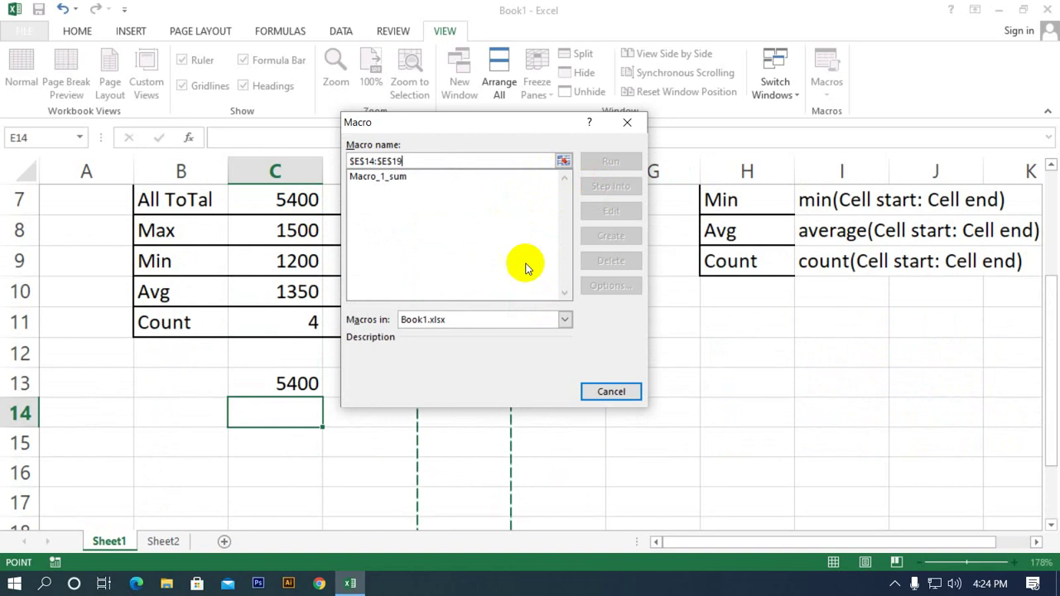
pyautogui.click(611, 391)
pyautogui.click(826, 70)
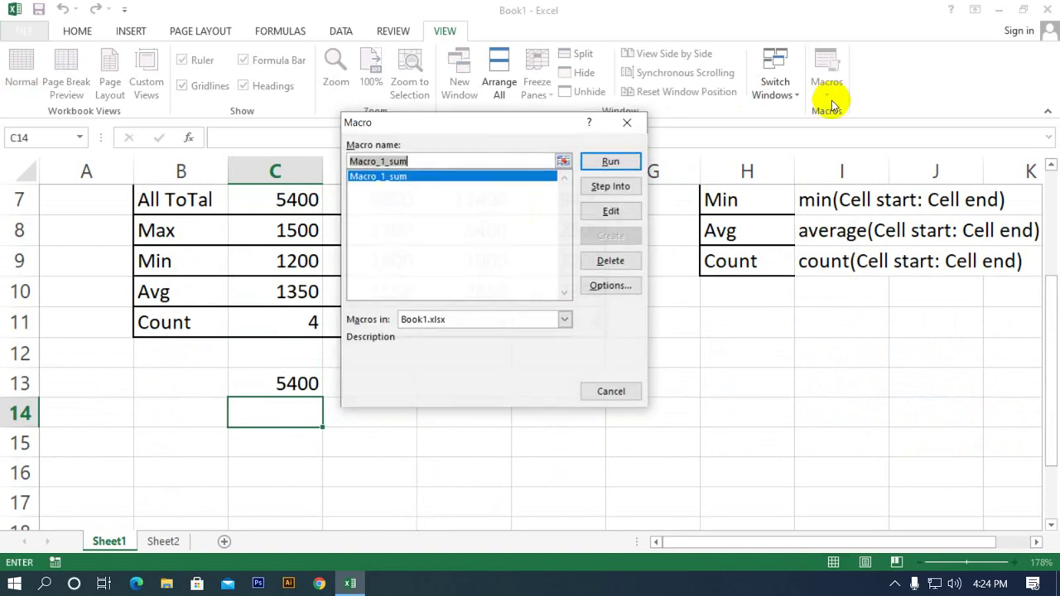
pyautogui.click(632, 160)
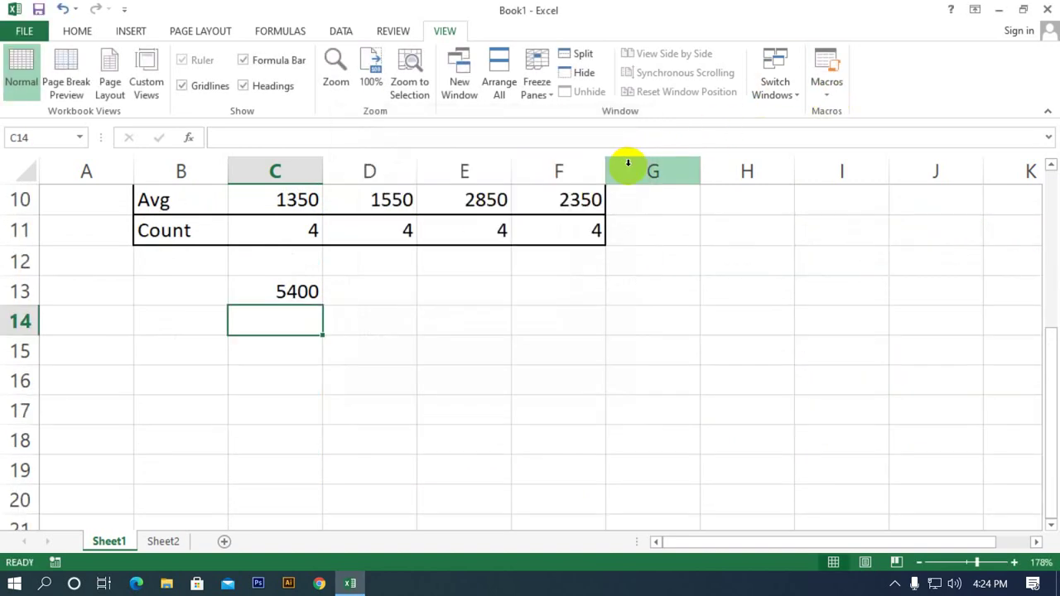
pyautogui.scroll(3, 281, 203)
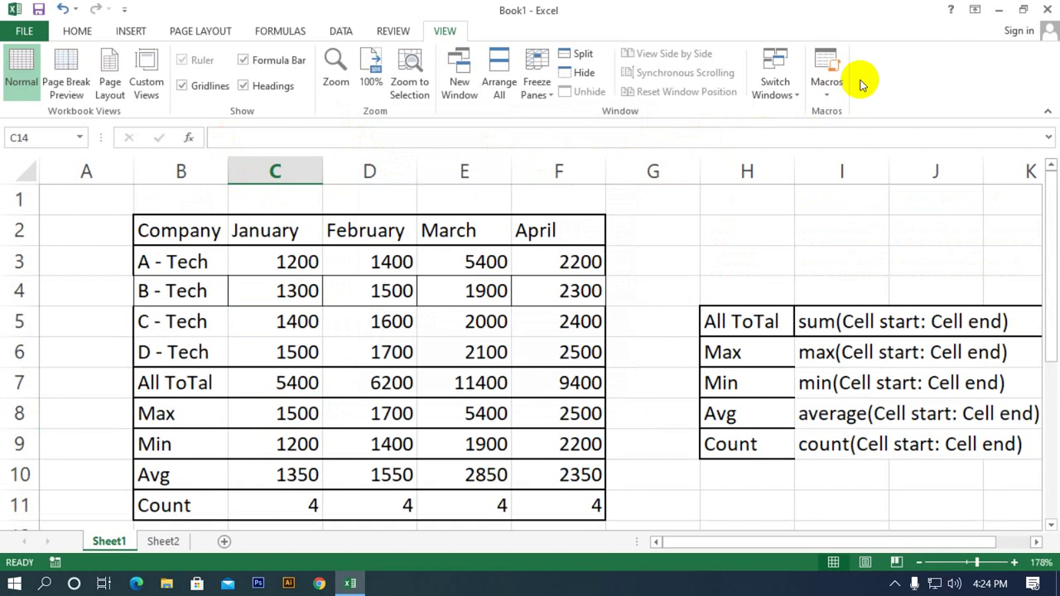
pyautogui.click(826, 91)
pyautogui.click(832, 132)
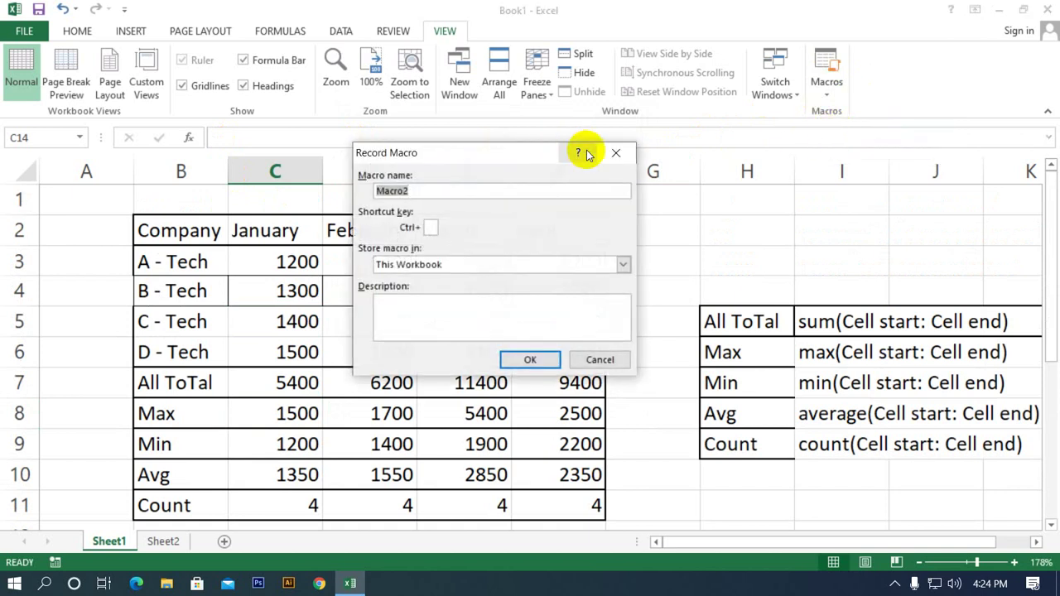
pyautogui.click(616, 152)
pyautogui.click(826, 86)
pyautogui.click(843, 152)
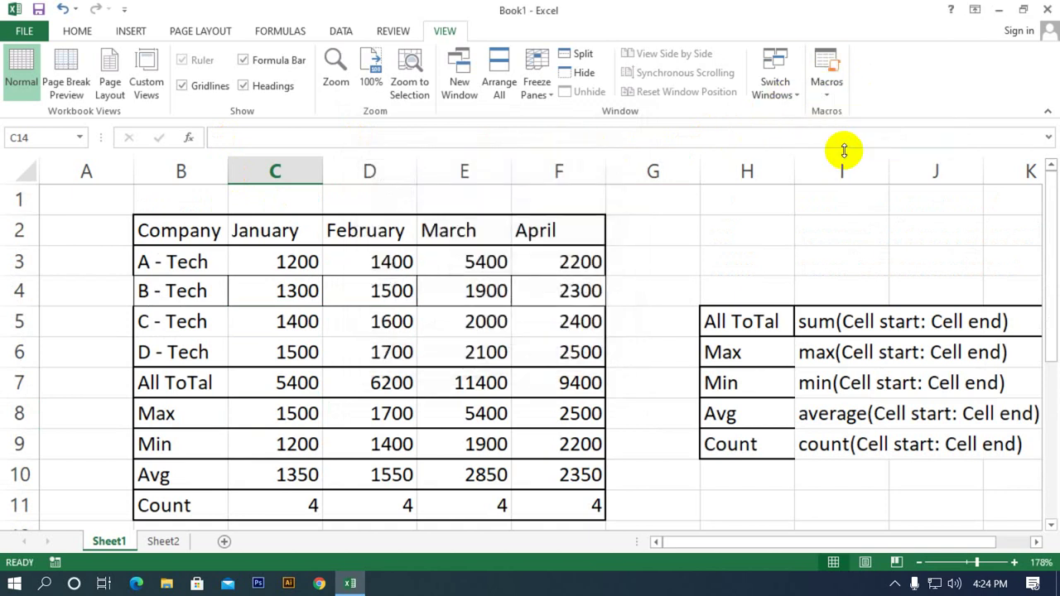
pyautogui.click(826, 88)
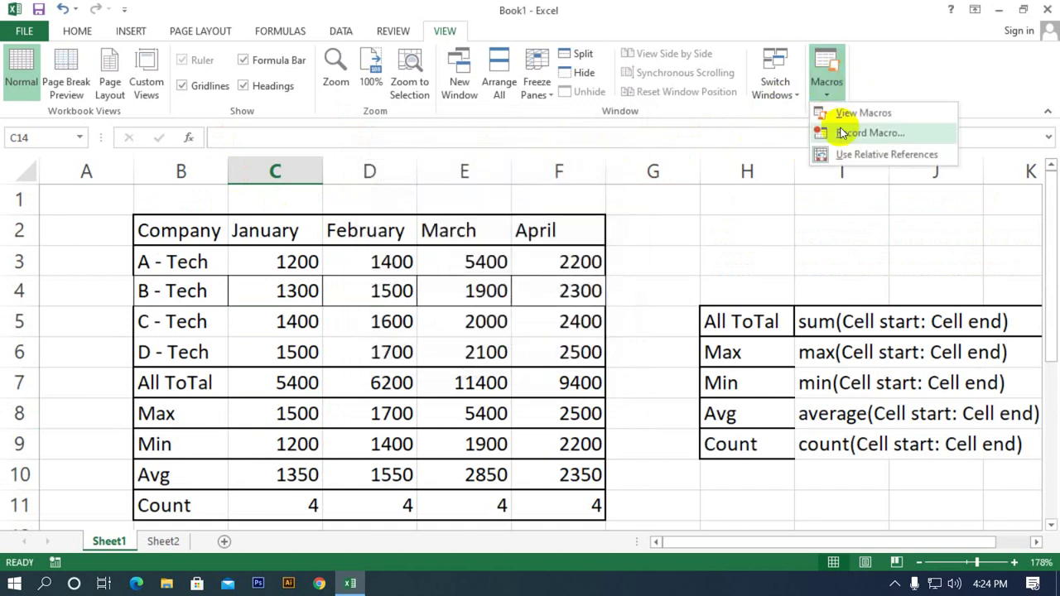
pyautogui.click(838, 113)
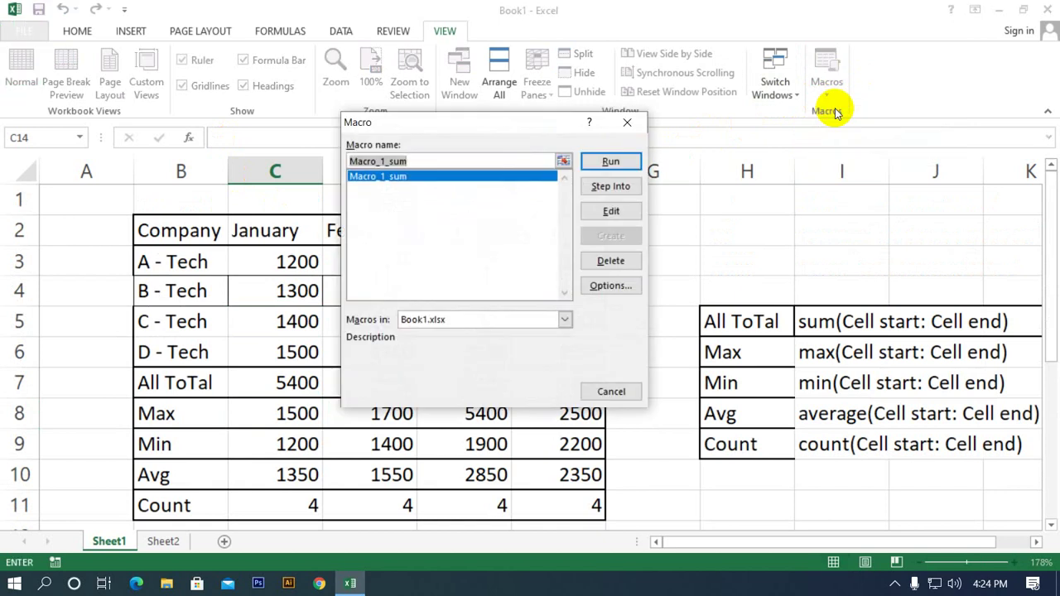
pyautogui.click(613, 285)
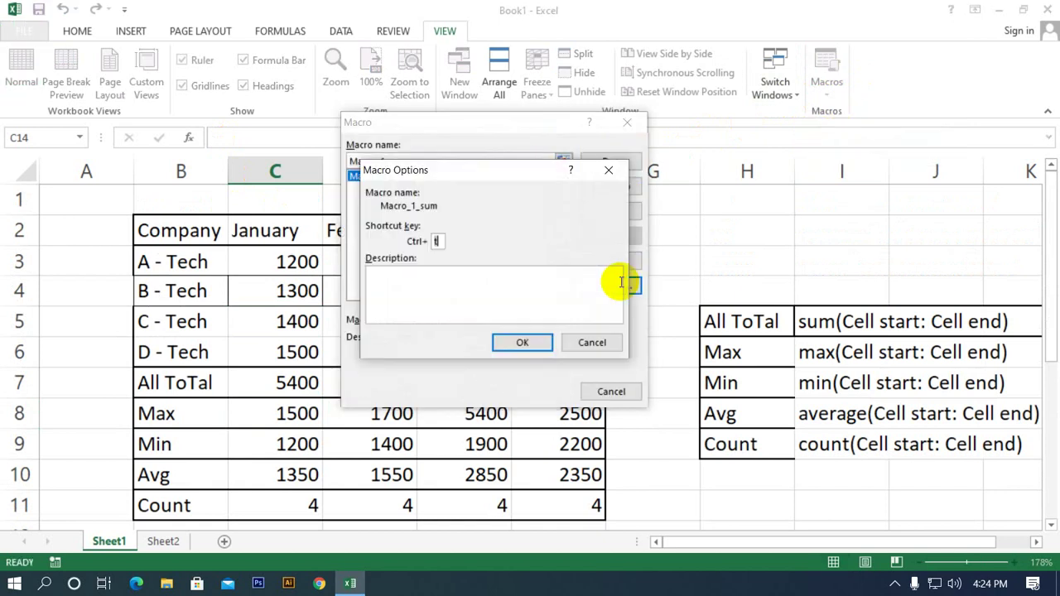
pyautogui.click(522, 342)
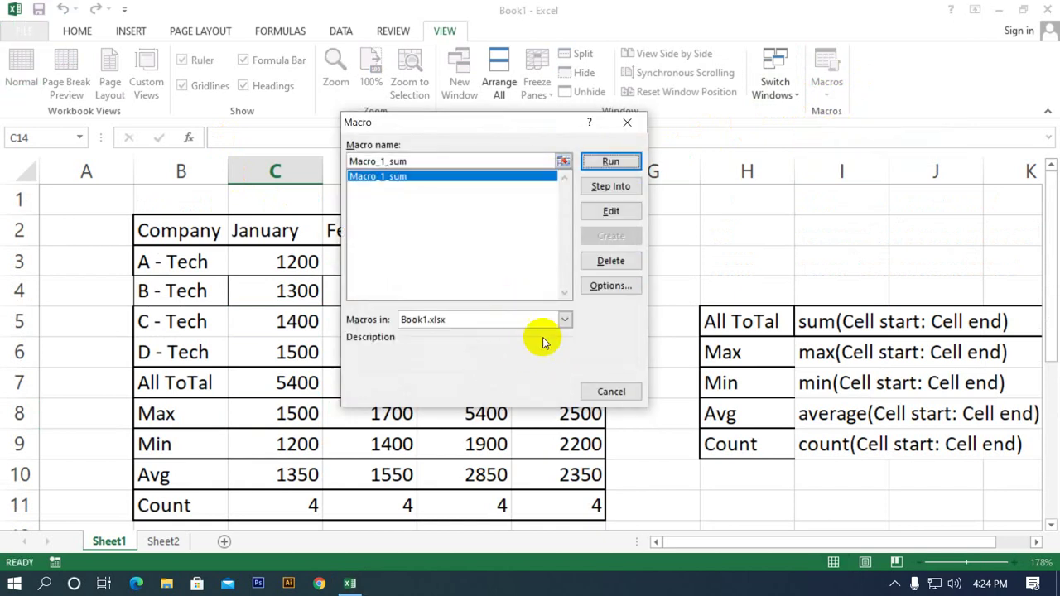
pyautogui.click(608, 188)
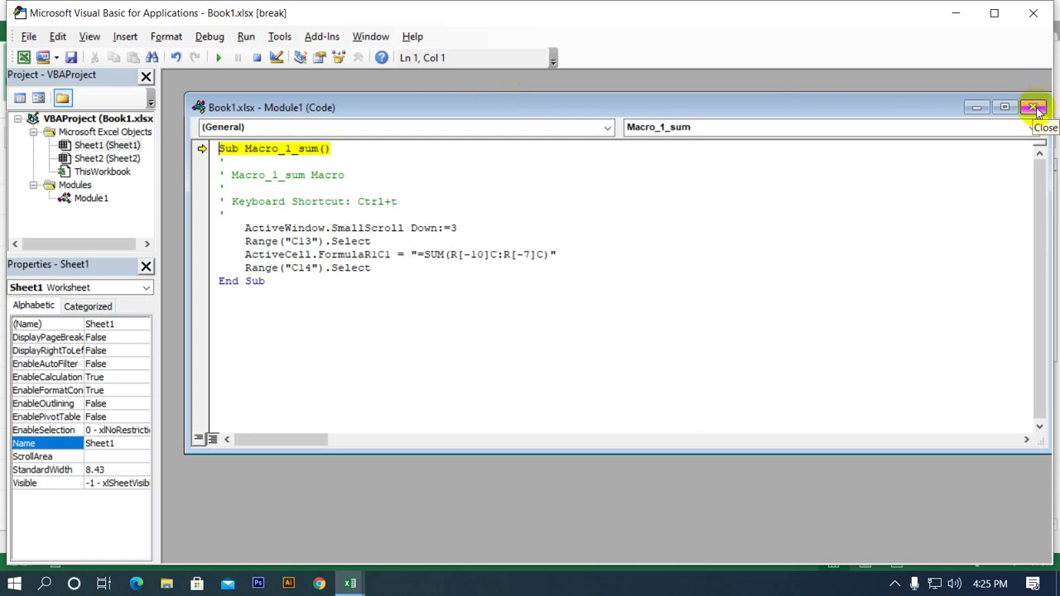
pyautogui.click(1037, 108)
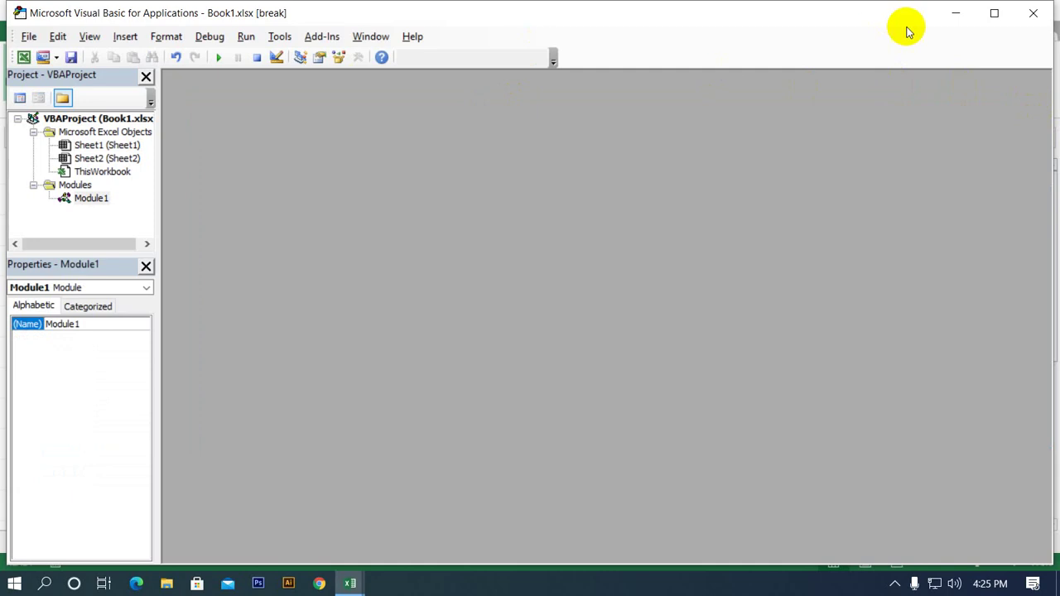
pyautogui.click(1028, 13)
# Stop the debugger and start recording a new macro, Macro2
pyautogui.click(490, 350)
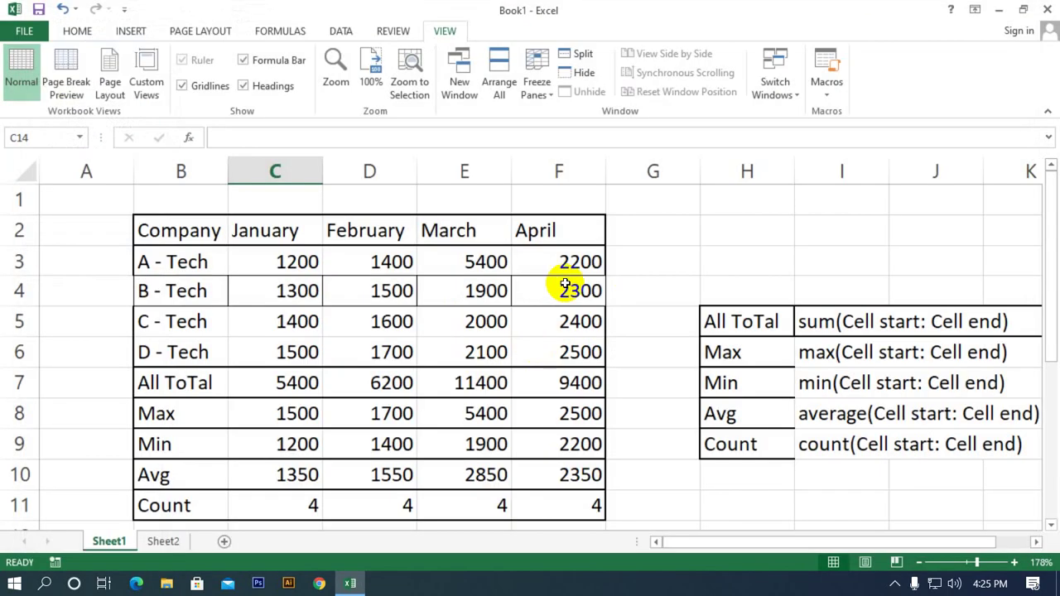
pyautogui.click(824, 78)
pyautogui.click(839, 137)
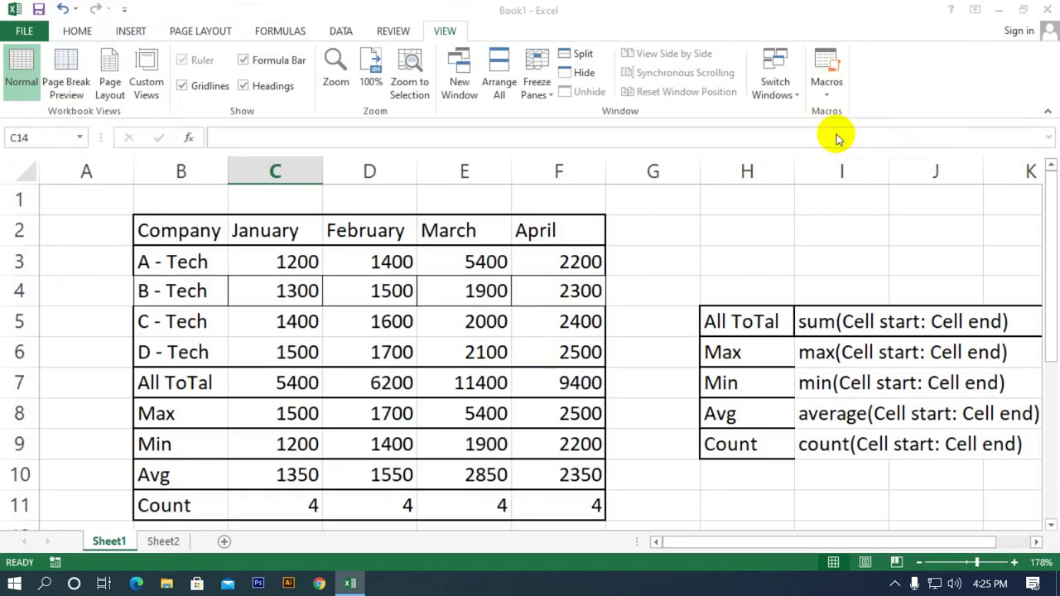
pyautogui.click(534, 353)
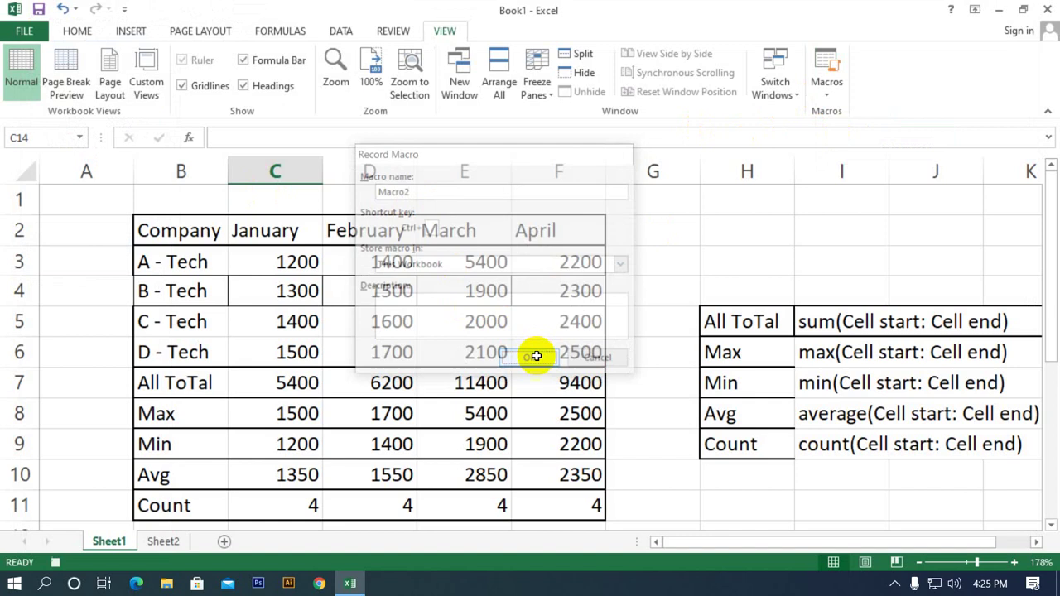
# Enter =Sum(F3:F10) in F13, giving 25850
pyautogui.scroll(-2, 515, 301)
pyautogui.scroll(2, 513, 301)
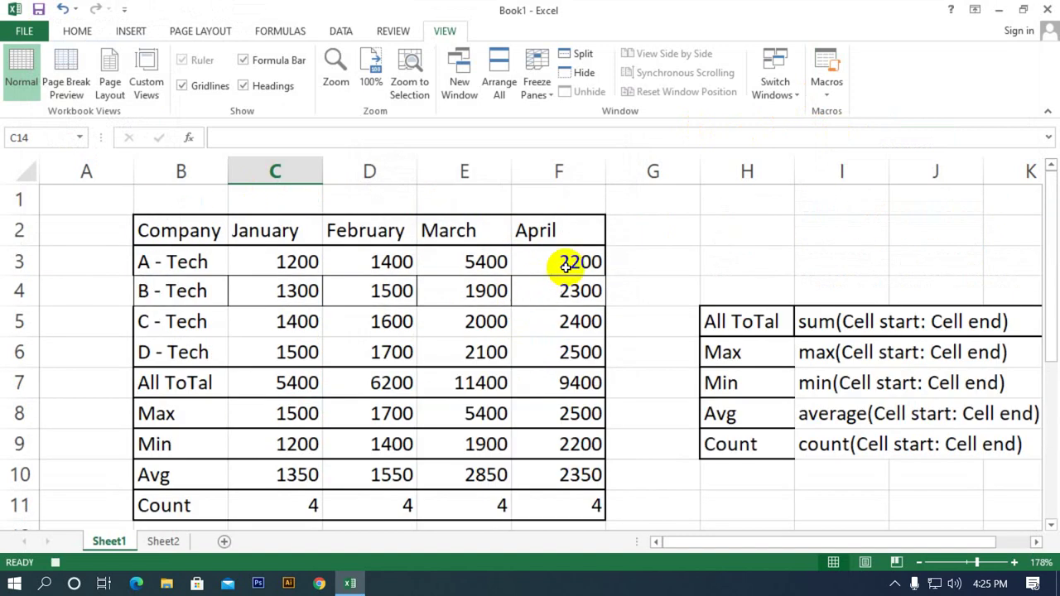
pyautogui.moveTo(580, 261); pyautogui.dragTo(579, 466)
pyautogui.scroll(-2, 634, 402)
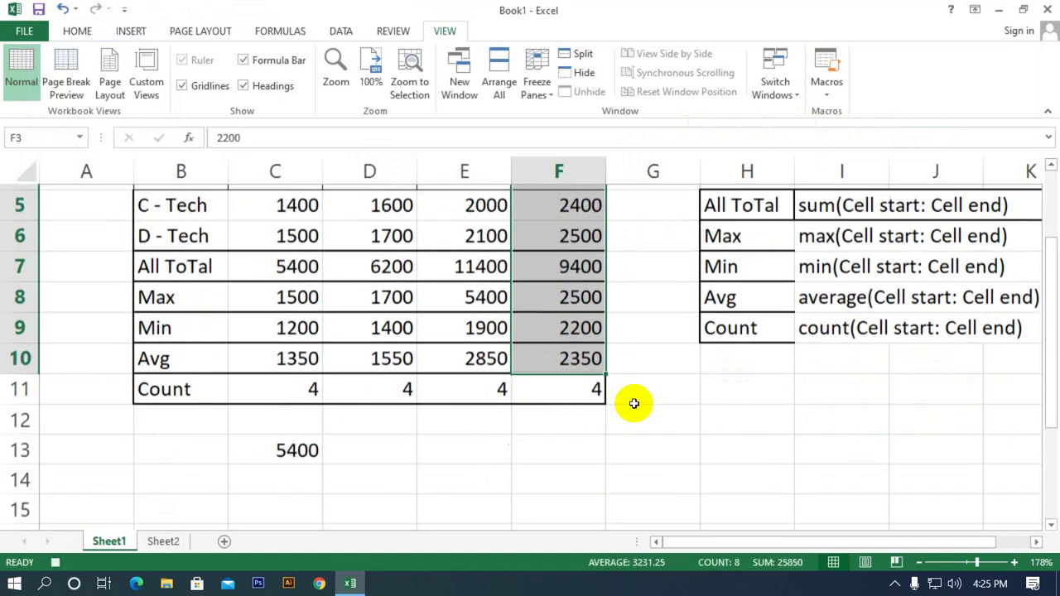
pyautogui.click(567, 386)
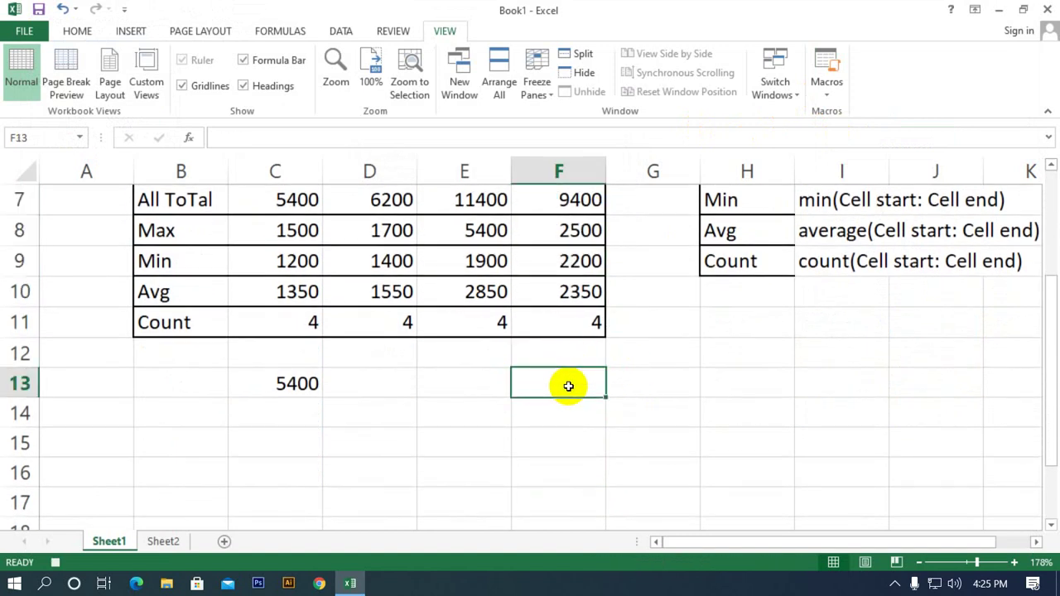
pyautogui.write('=')
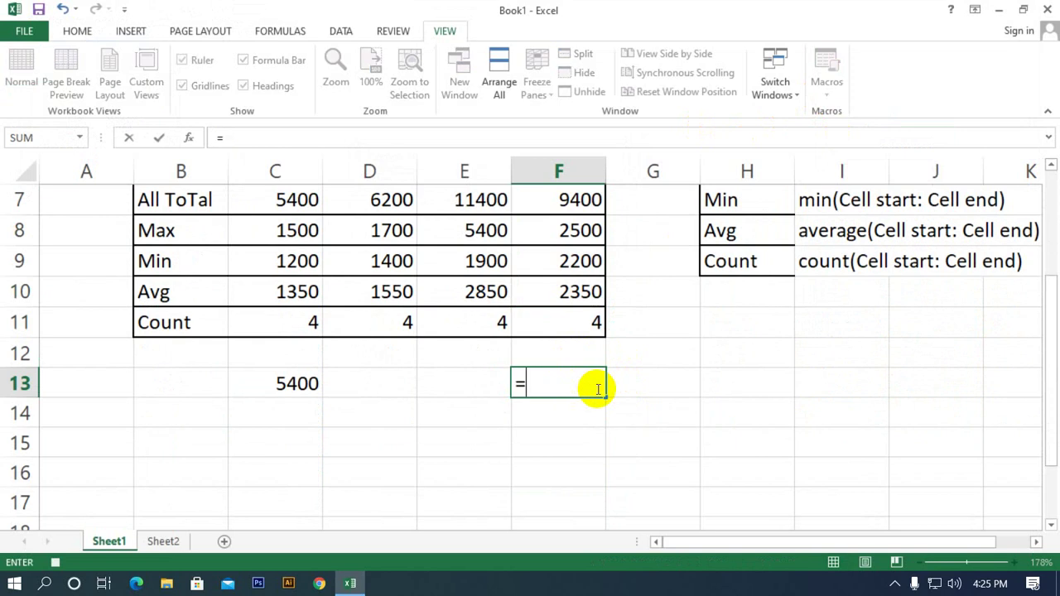
pyautogui.write('Sum')
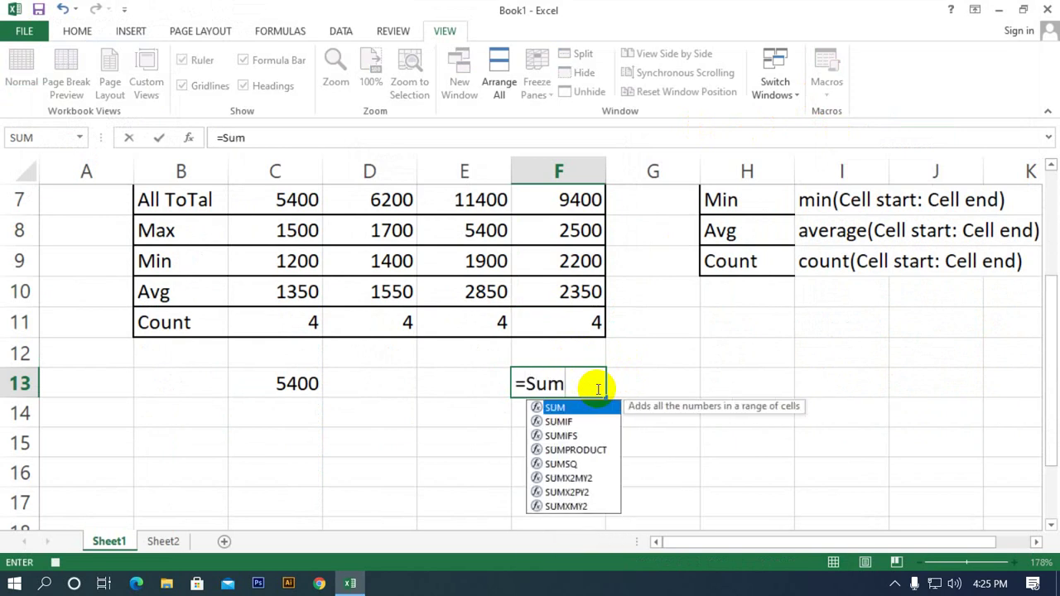
pyautogui.write('()')
pyautogui.press('F2')
pyautogui.press('Left')
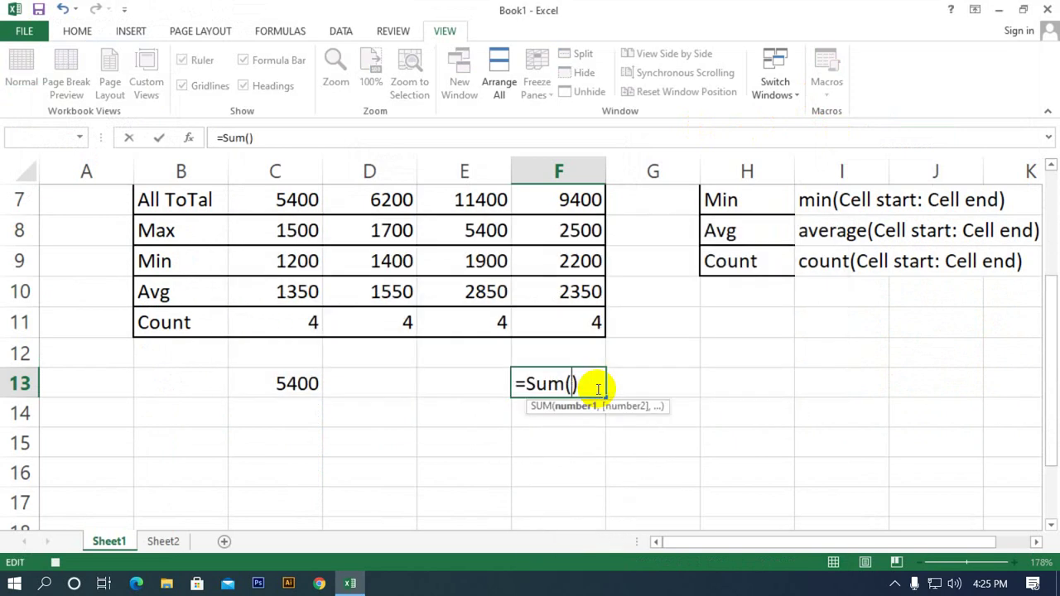
pyautogui.scroll(2, 603, 380)
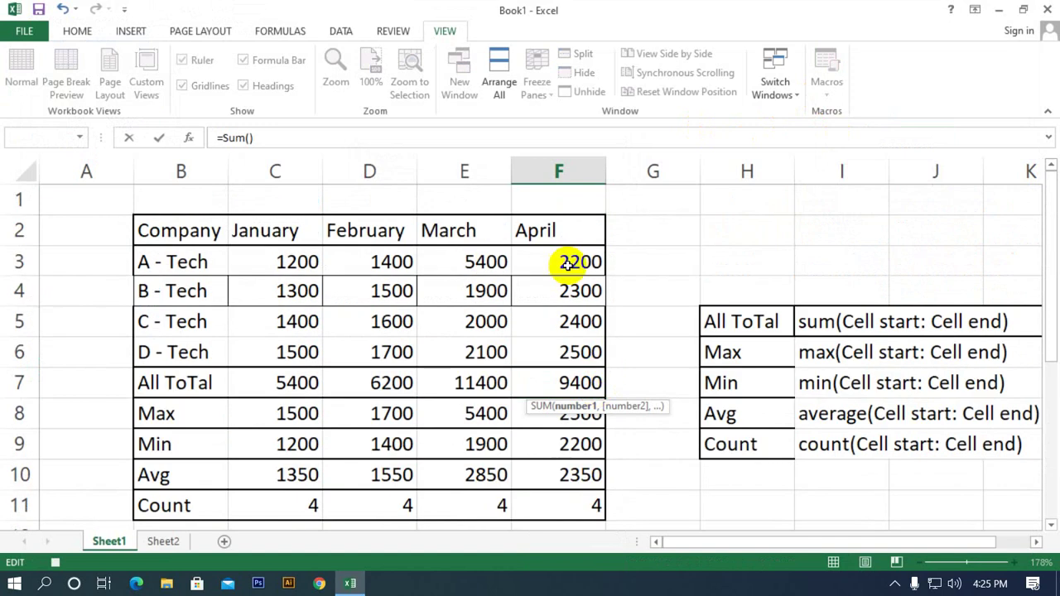
pyautogui.moveTo(566, 263); pyautogui.dragTo(568, 473)
pyautogui.scroll(-2, 586, 451)
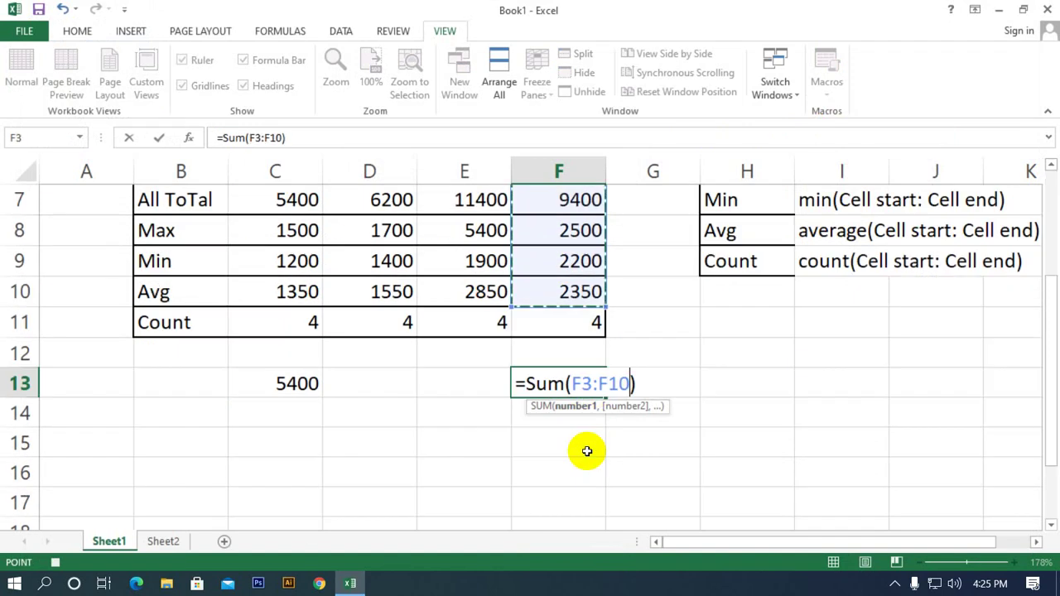
pyautogui.press('Return')
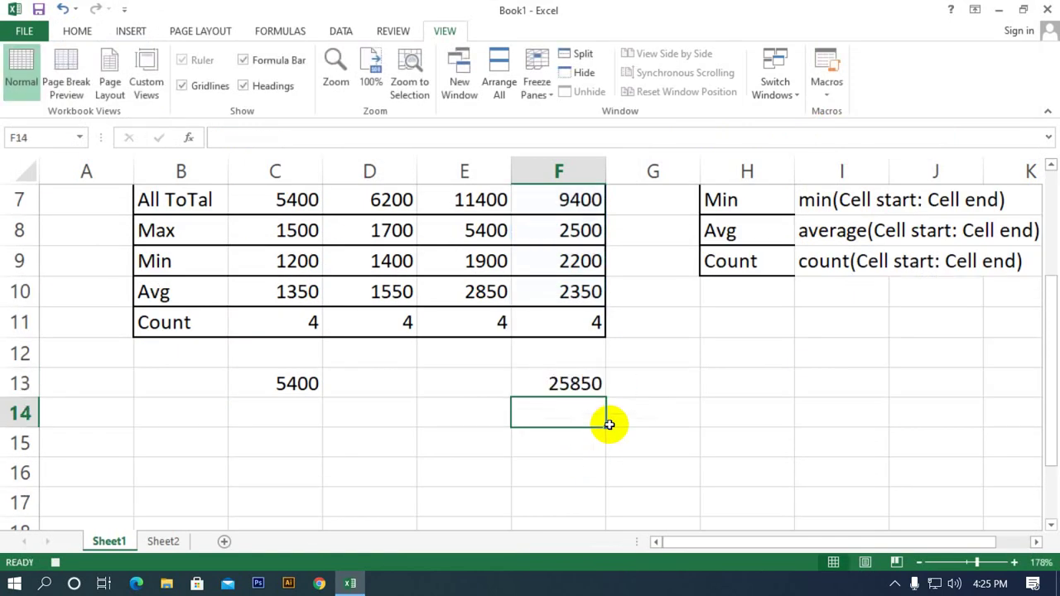
# Stop recording, select E13, and run Macro2 from the Macro dialog
pyautogui.click(833, 93)
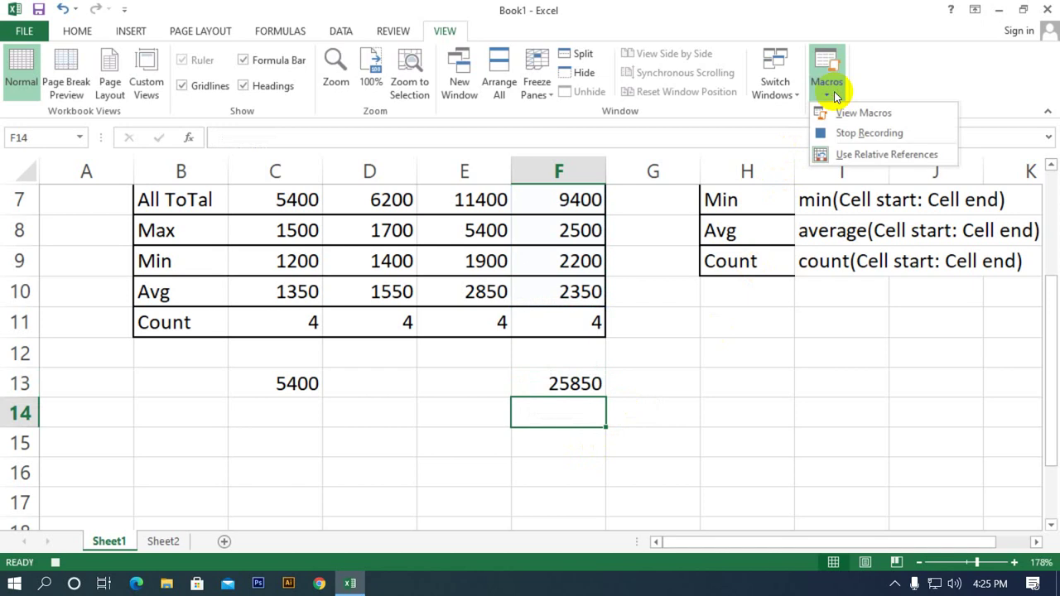
pyautogui.click(845, 135)
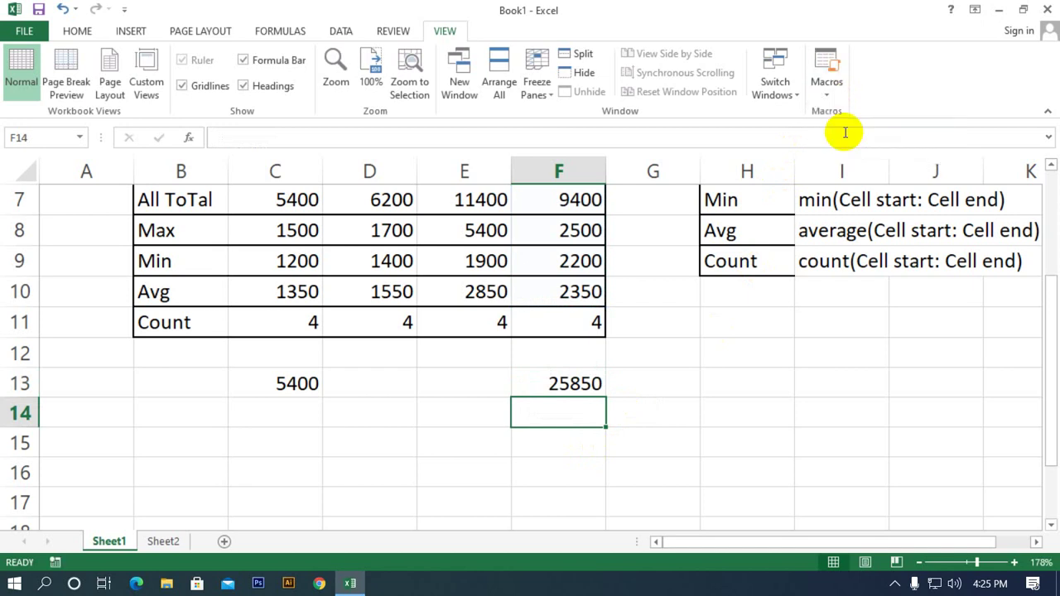
pyautogui.click(478, 383)
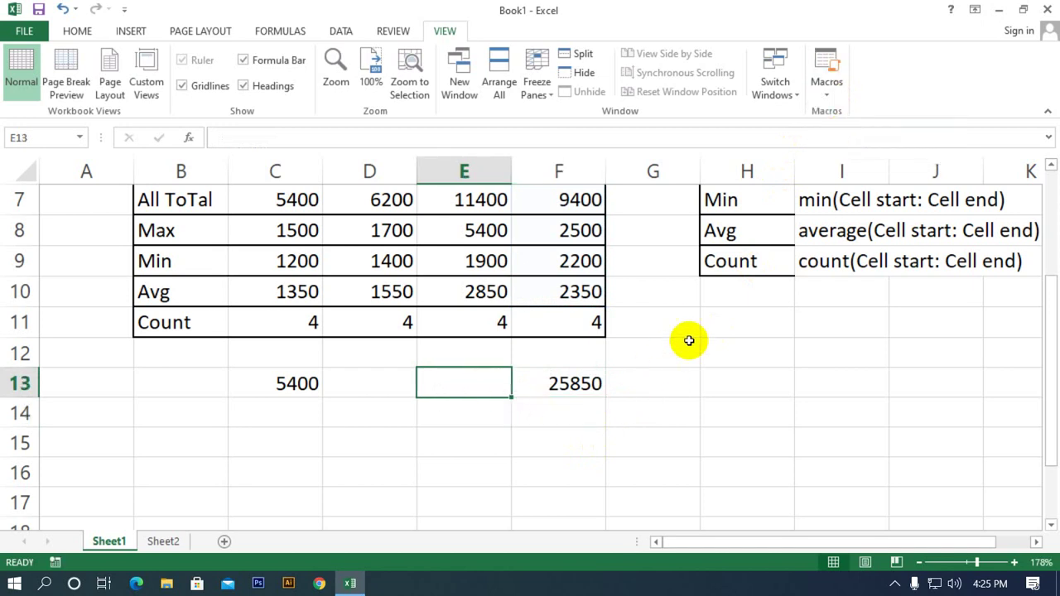
pyautogui.click(826, 90)
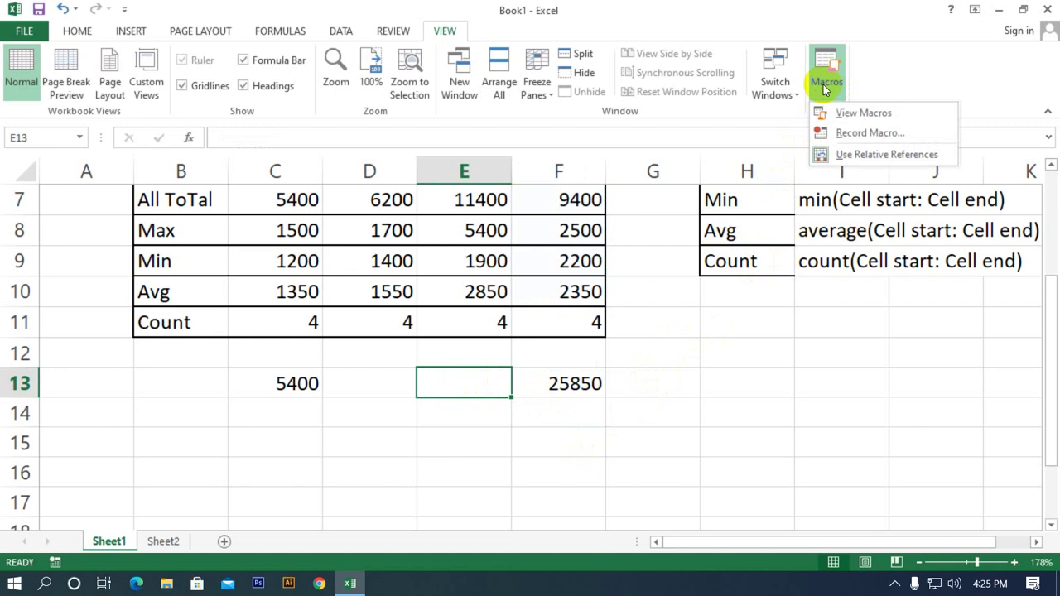
pyautogui.click(853, 116)
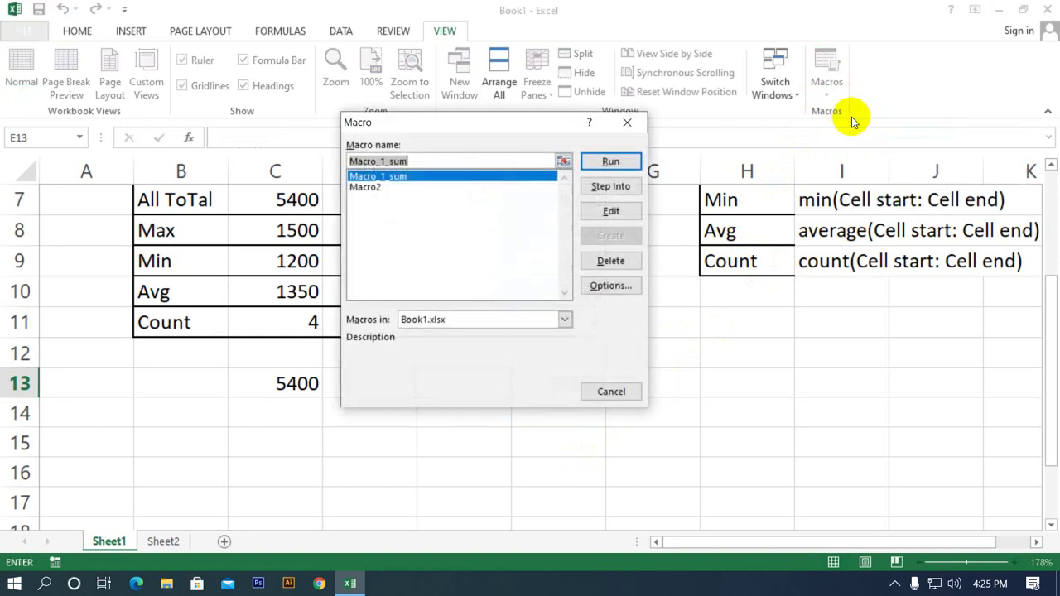
pyautogui.click(367, 187)
pyautogui.click(611, 161)
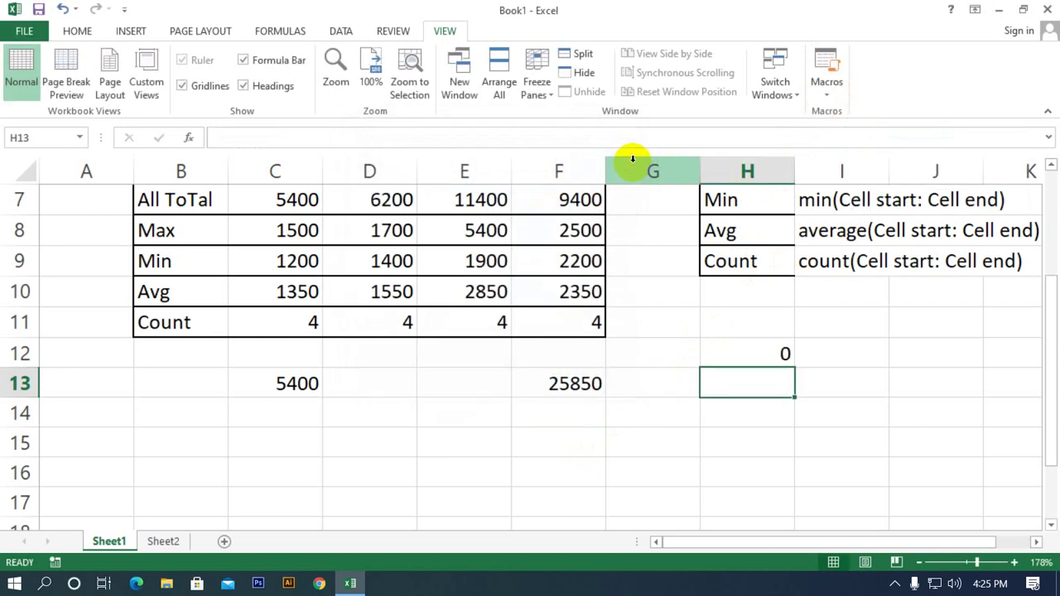
# Check the 0 result in H12 and look through the window list
pyautogui.scroll(2, 591, 361)
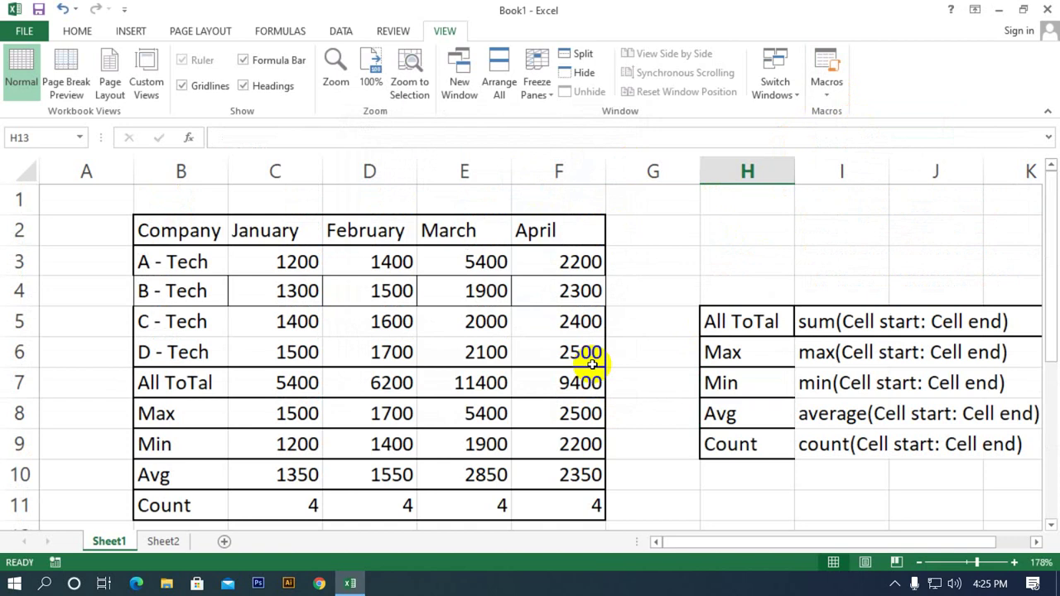
pyautogui.scroll(-5, 591, 362)
pyautogui.scroll(5, 592, 362)
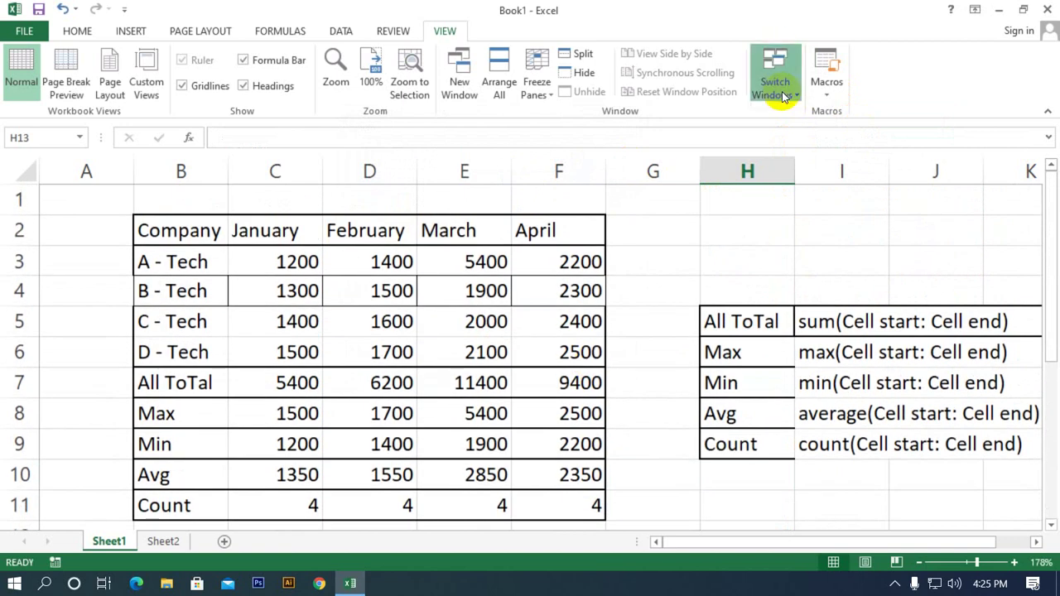
pyautogui.click(781, 91)
pyautogui.click(795, 112)
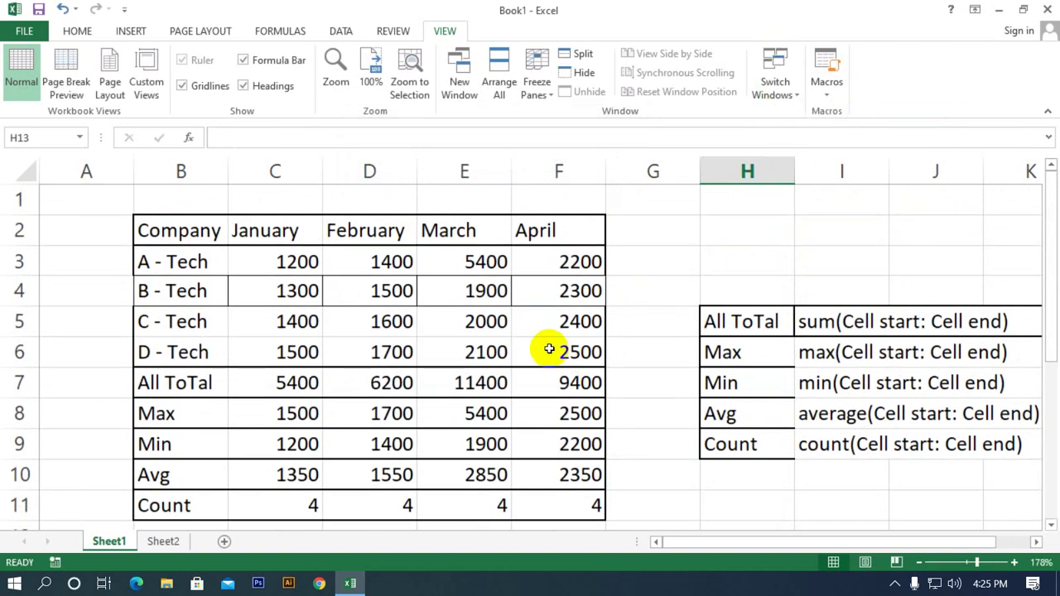
pyautogui.scroll(-4, 549, 348)
pyautogui.click(81, 30)
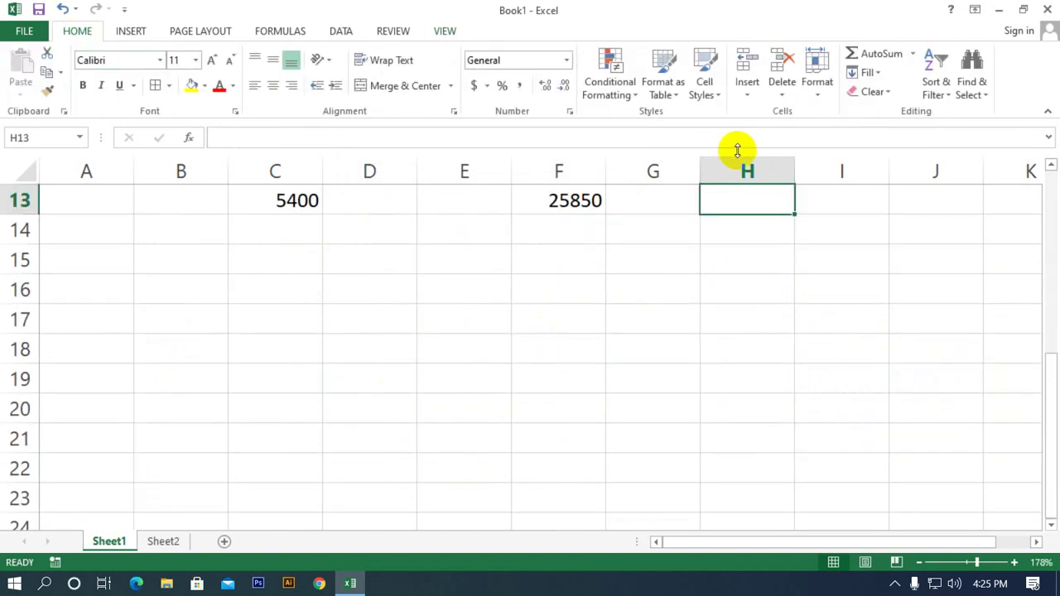
pyautogui.scroll(2, 735, 157)
pyautogui.click(445, 30)
pyautogui.click(827, 84)
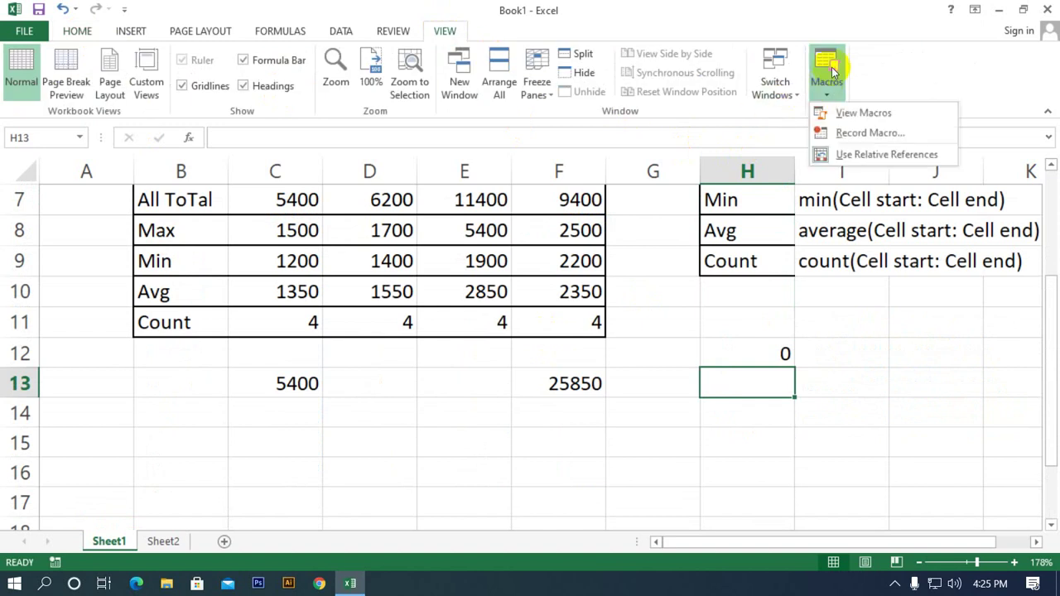
pyautogui.click(828, 62)
pyautogui.click(616, 210)
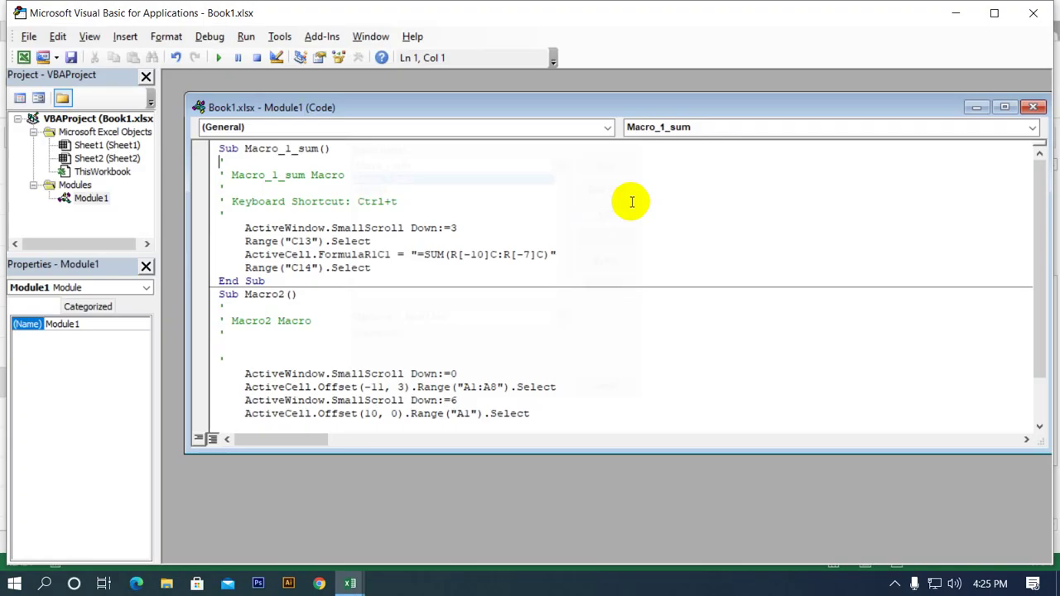
pyautogui.scroll(-1, 389, 298)
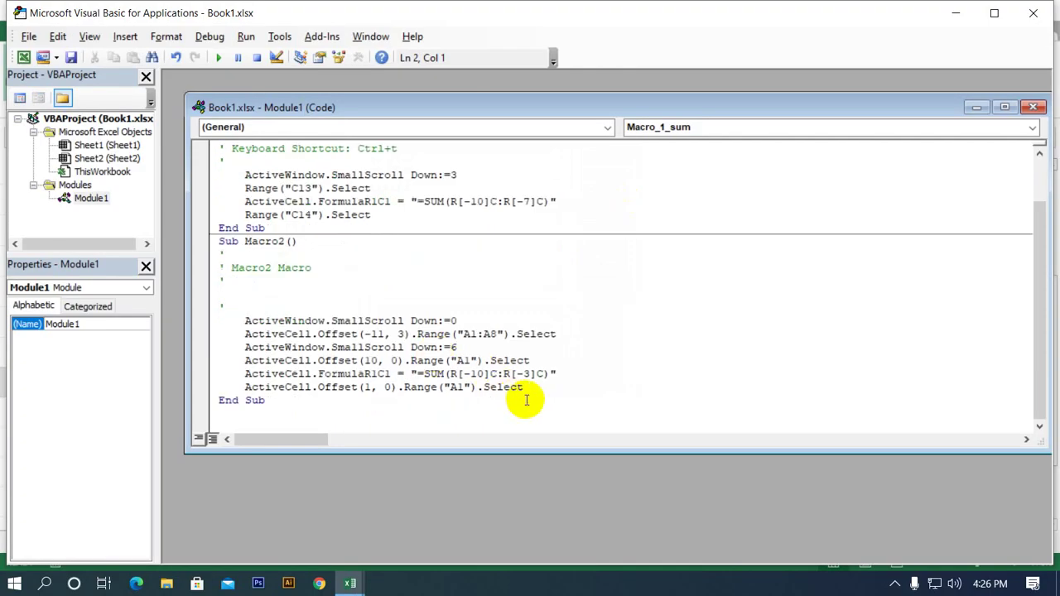
pyautogui.click(1029, 108)
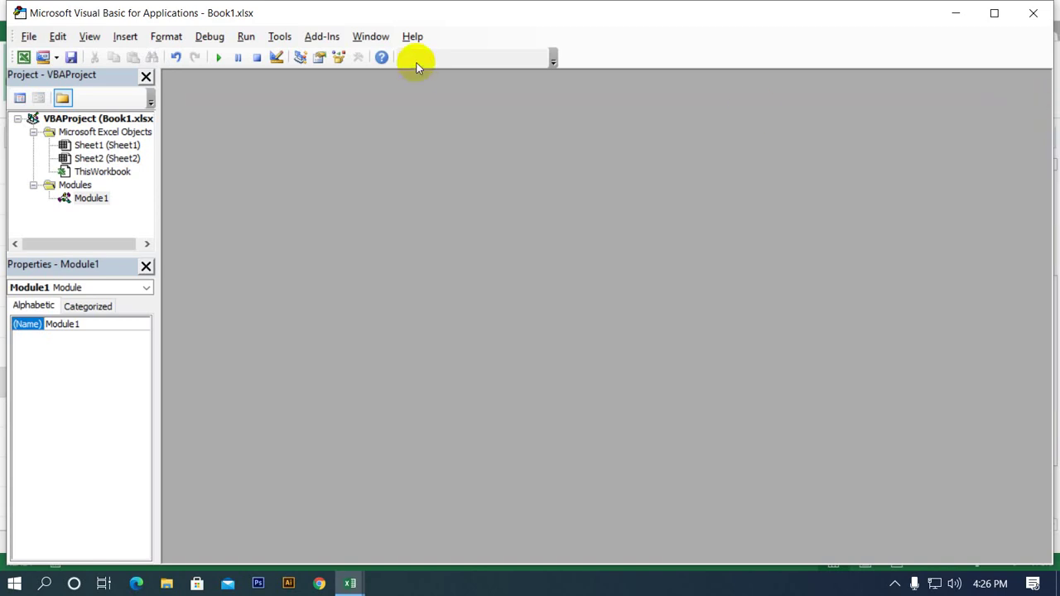
pyautogui.click(1033, 13)
pyautogui.scroll(-5, 435, 324)
pyautogui.scroll(5, 436, 324)
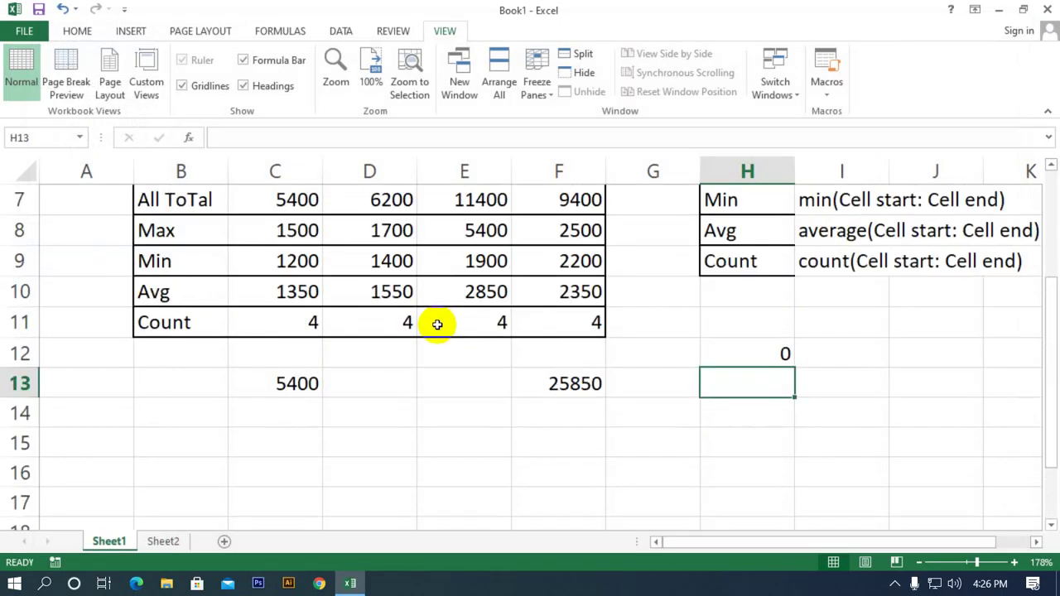
pyautogui.scroll(2, 437, 322)
pyautogui.scroll(-2, 437, 323)
pyautogui.scroll(2, 439, 321)
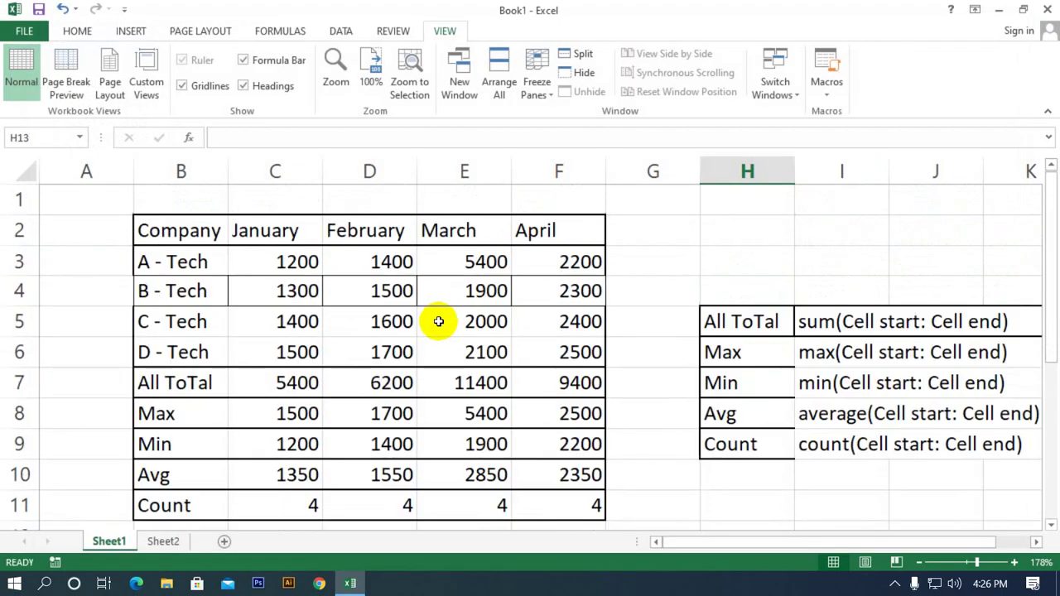
# Select A2:F11, start recording Macro3, and give the table a yellow fill
pyautogui.moveTo(115, 230)
pyautogui.mouseDown()
pyautogui.moveTo(421, 416)
pyautogui.moveTo(549, 476)
pyautogui.moveTo(572, 501)
pyautogui.mouseUp()
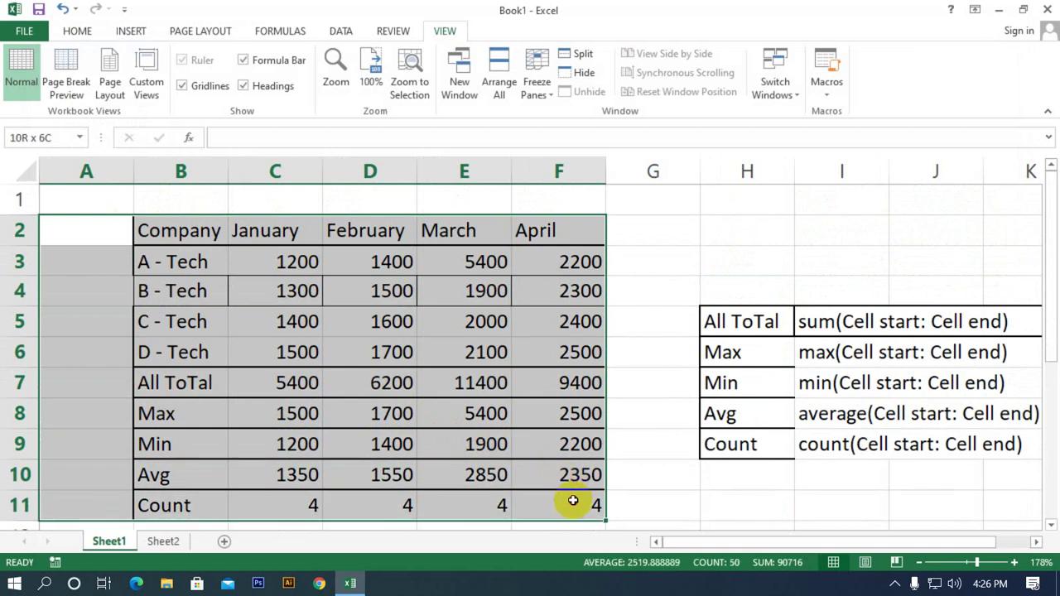
pyautogui.click(826, 90)
pyautogui.click(844, 134)
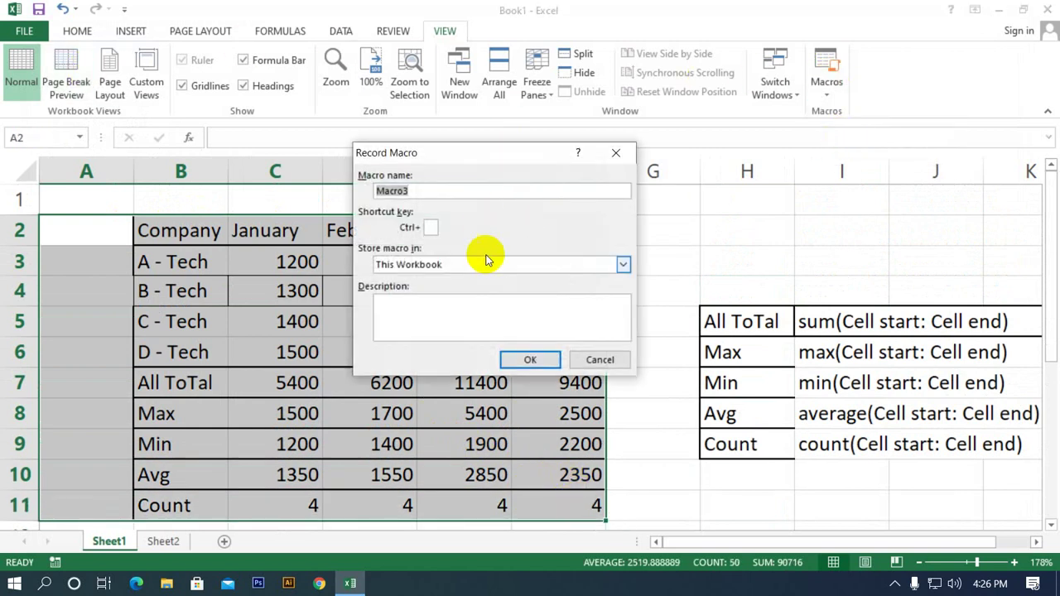
pyautogui.click(529, 359)
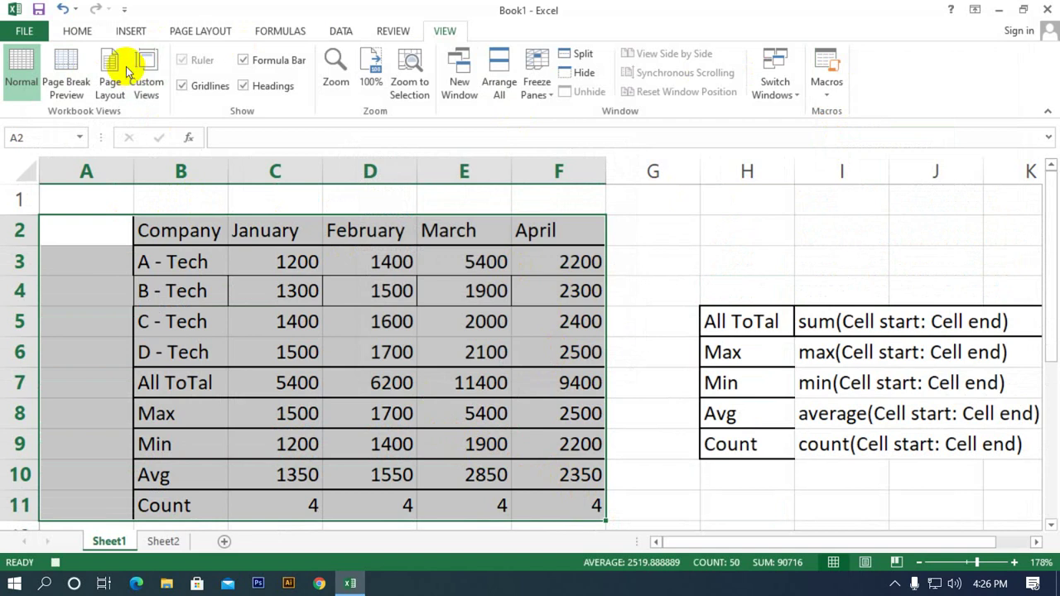
pyautogui.click(75, 34)
pyautogui.click(191, 86)
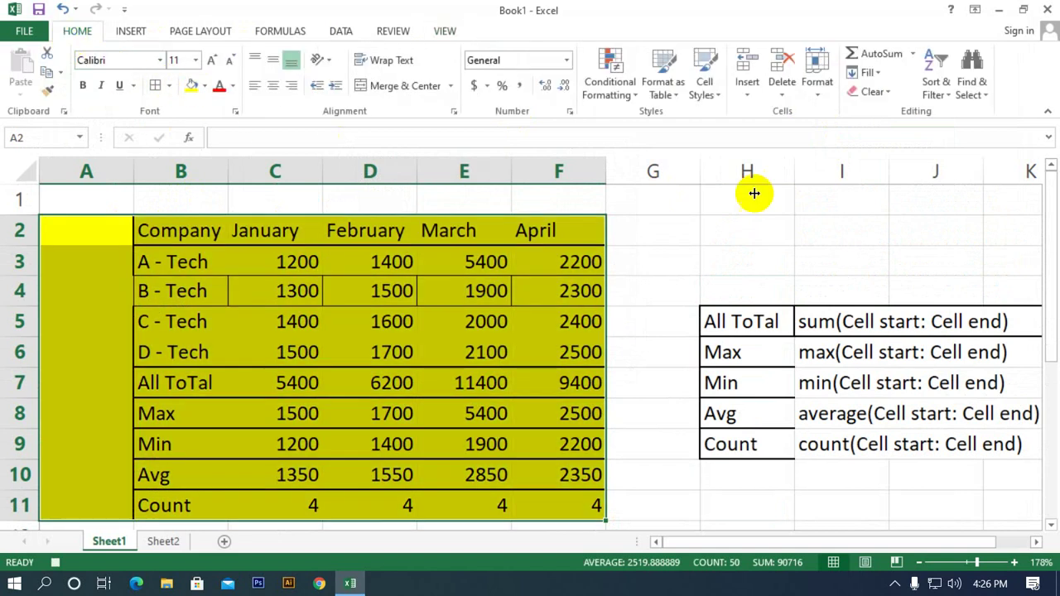
pyautogui.click(444, 31)
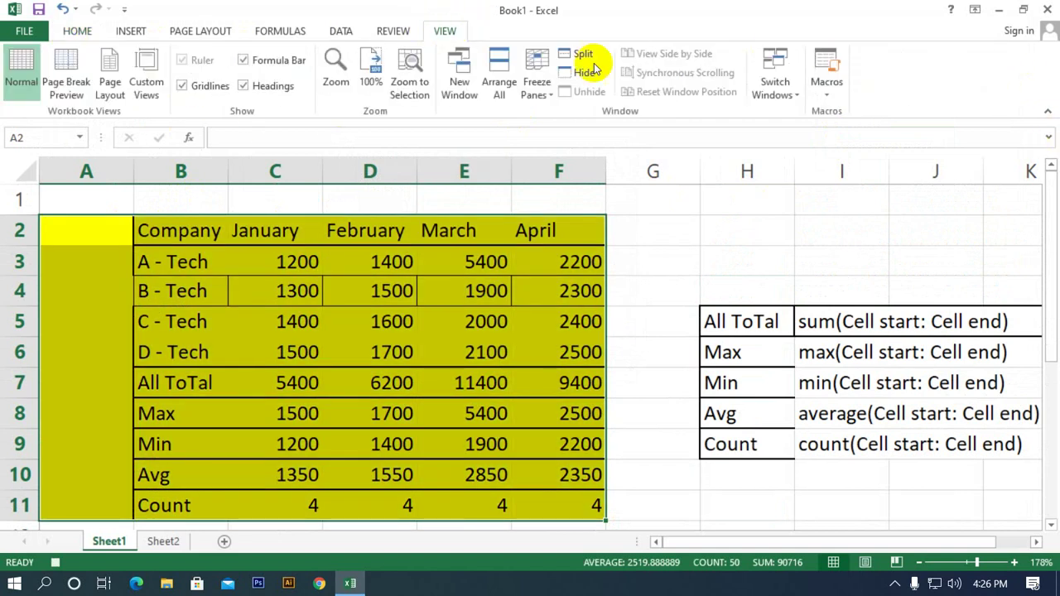
# Stop recording Macro3 and select the function list range H2:K10
pyautogui.click(826, 83)
pyautogui.click(842, 135)
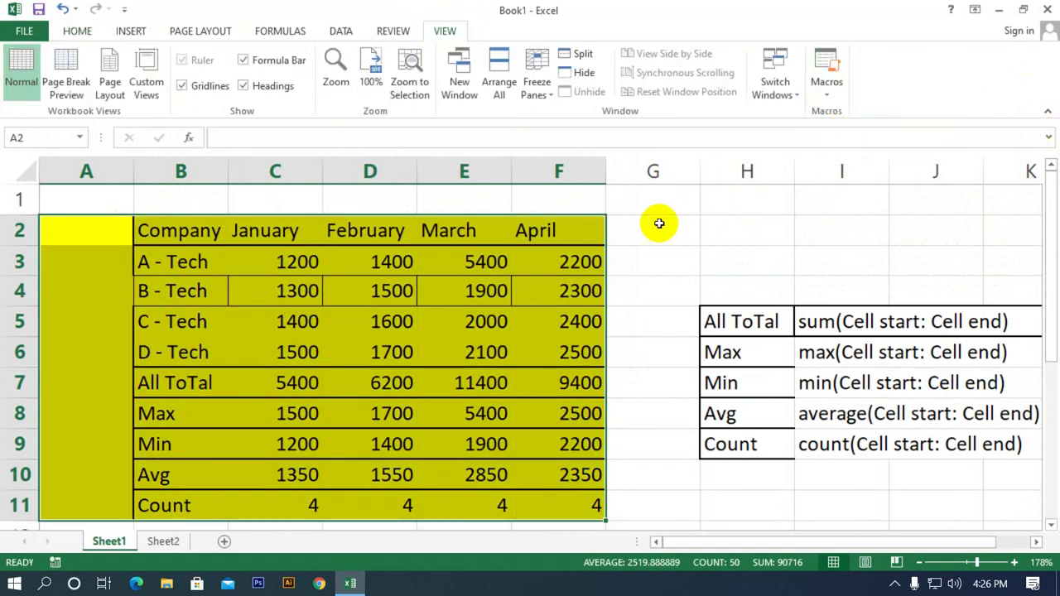
pyautogui.click(745, 236)
pyautogui.scroll(-3, 745, 235)
pyautogui.scroll(3, 745, 235)
pyautogui.moveTo(736, 248)
pyautogui.mouseDown()
pyautogui.moveTo(946, 450)
pyautogui.moveTo(1003, 485)
pyautogui.mouseUp()
# Run Macro3 on H2:K10 to fill the function list yellow
pyautogui.click(826, 82)
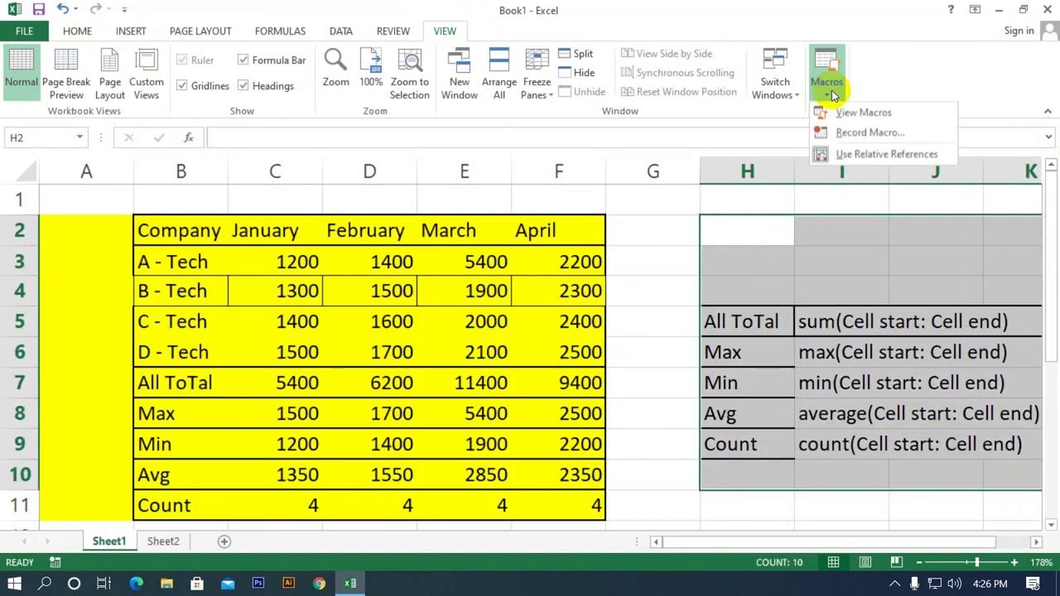
pyautogui.click(860, 113)
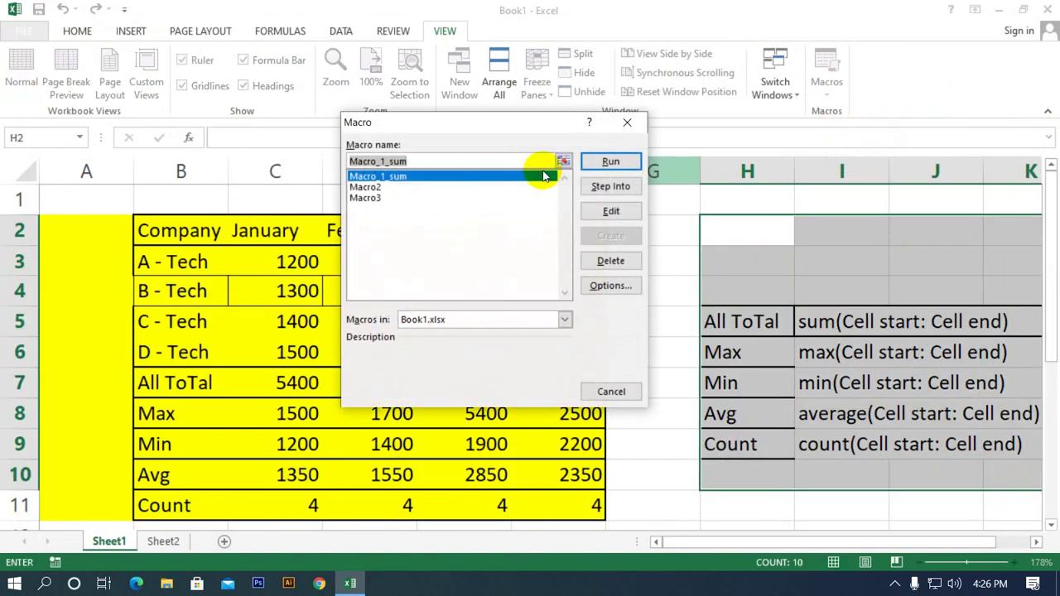
pyautogui.click(486, 198)
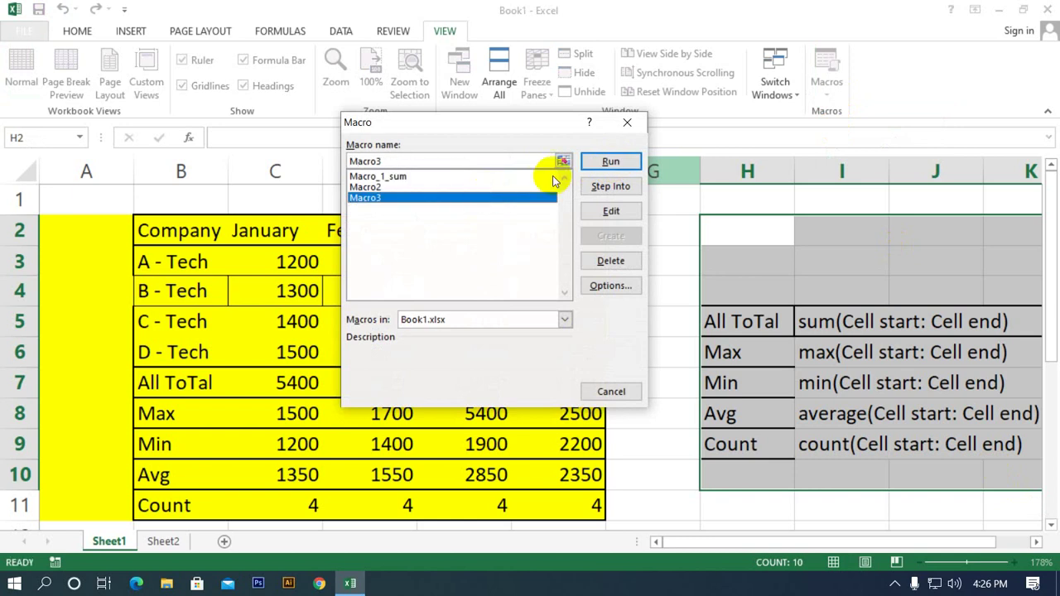
pyautogui.click(610, 161)
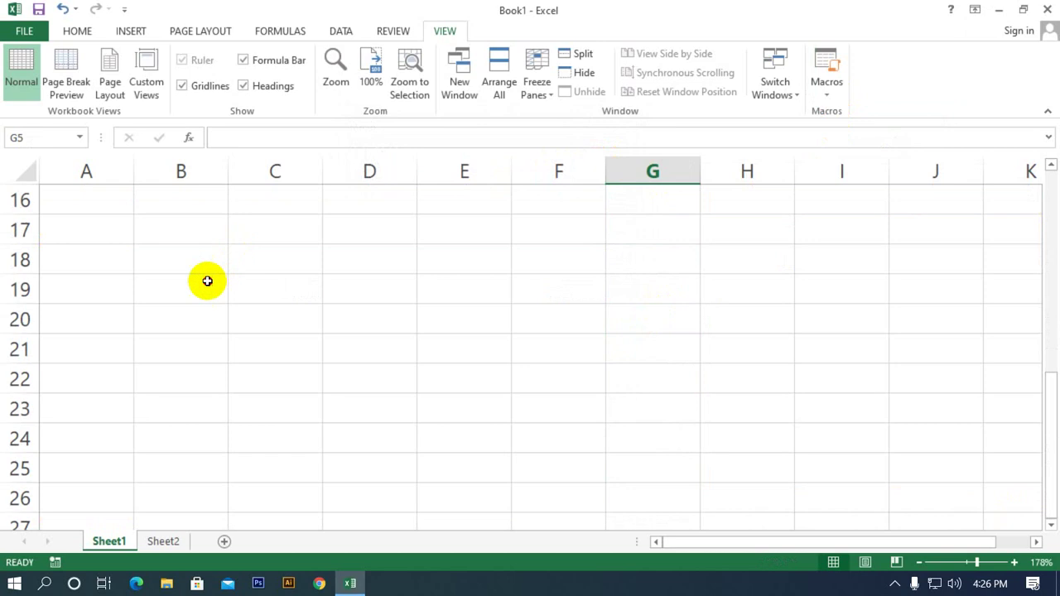
# Select the empty block B14:G17 and zoom the sheet out to 148%
pyautogui.click(207, 282)
pyautogui.scroll(2, 217, 277)
pyautogui.scroll(1, 201, 249)
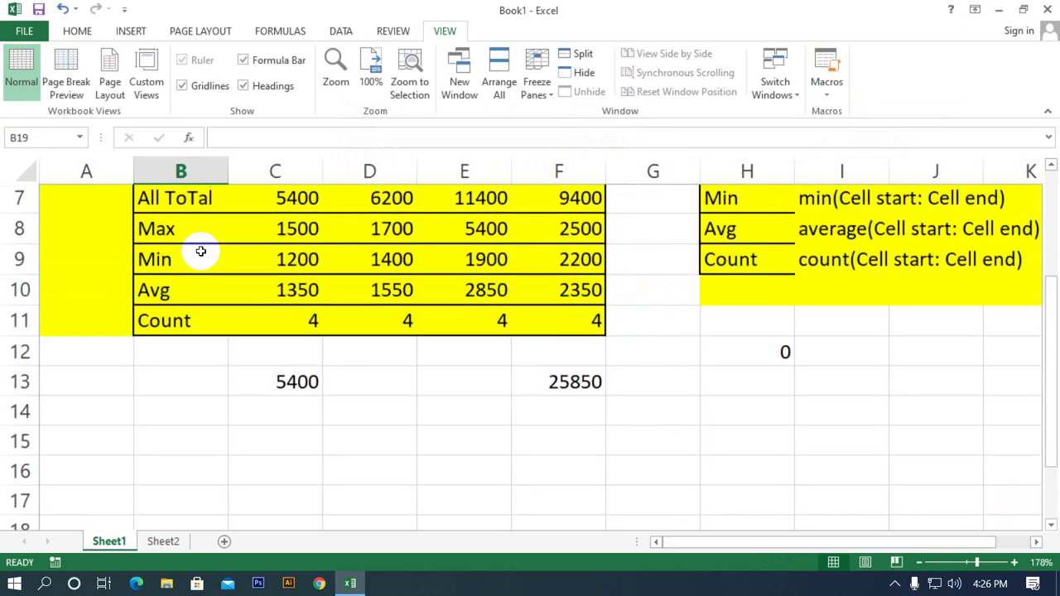
pyautogui.scroll(2, 248, 331)
pyautogui.scroll(-9, 306, 418)
pyautogui.scroll(5, 306, 418)
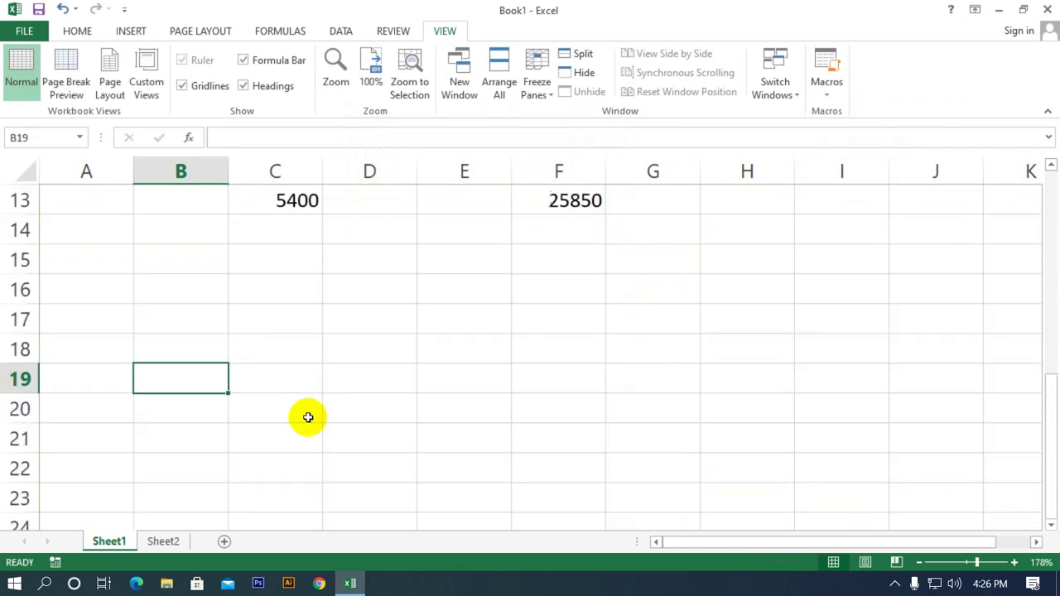
pyautogui.scroll(3, 306, 418)
pyautogui.scroll(1, 306, 418)
pyautogui.scroll(-3, 308, 416)
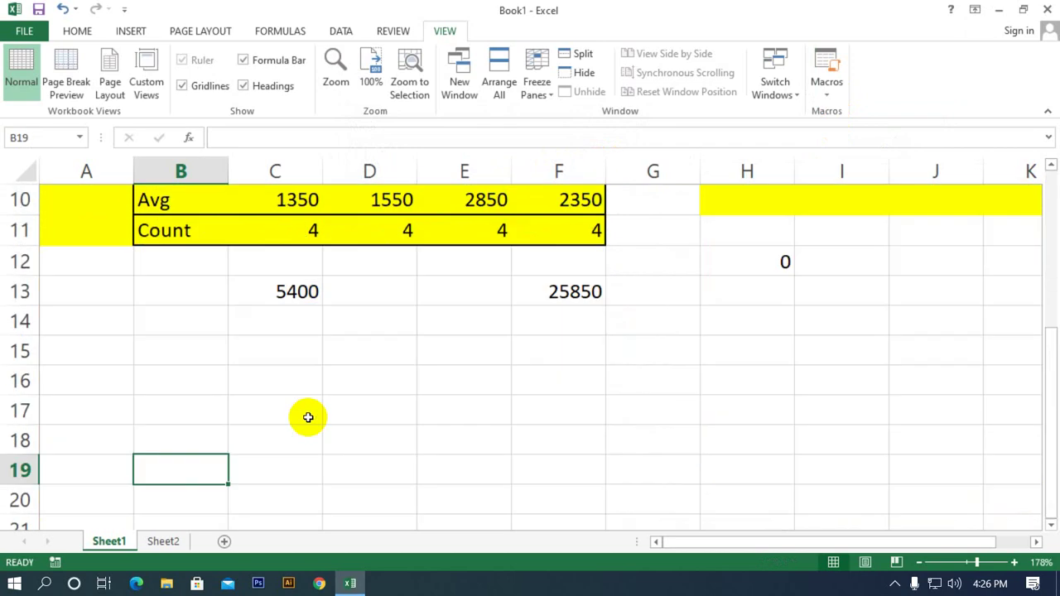
pyautogui.scroll(1, 307, 417)
pyautogui.moveTo(182, 414)
pyautogui.mouseDown()
pyautogui.moveTo(651, 455)
pyautogui.moveTo(658, 499)
pyautogui.mouseUp()
pyautogui.scroll(-2, 717, 466)
pyautogui.scroll(2, 717, 466)
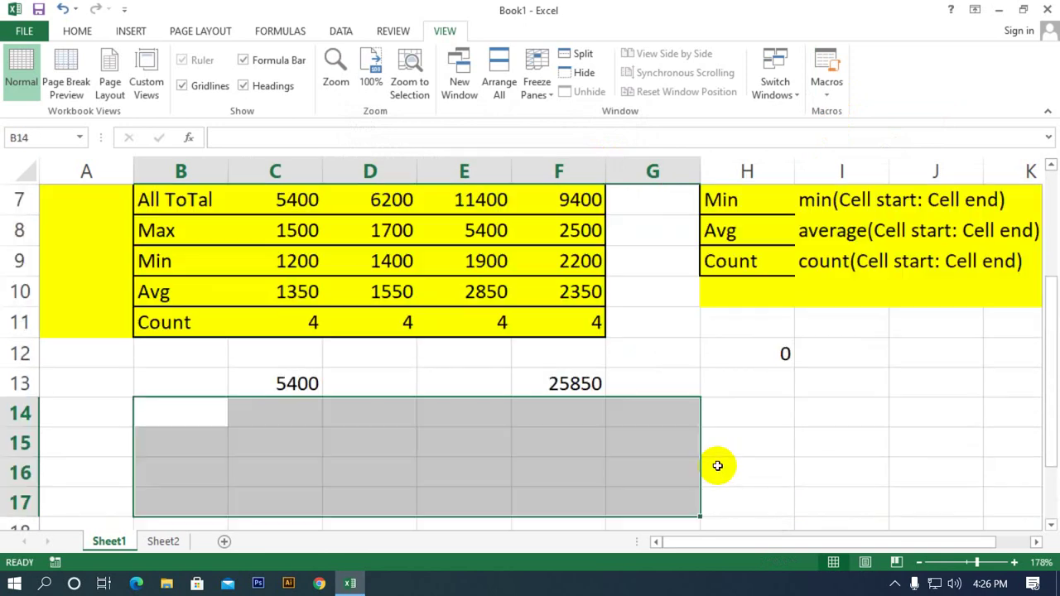
pyautogui.scroll(2, 651, 450)
pyautogui.scroll(-2, 646, 430)
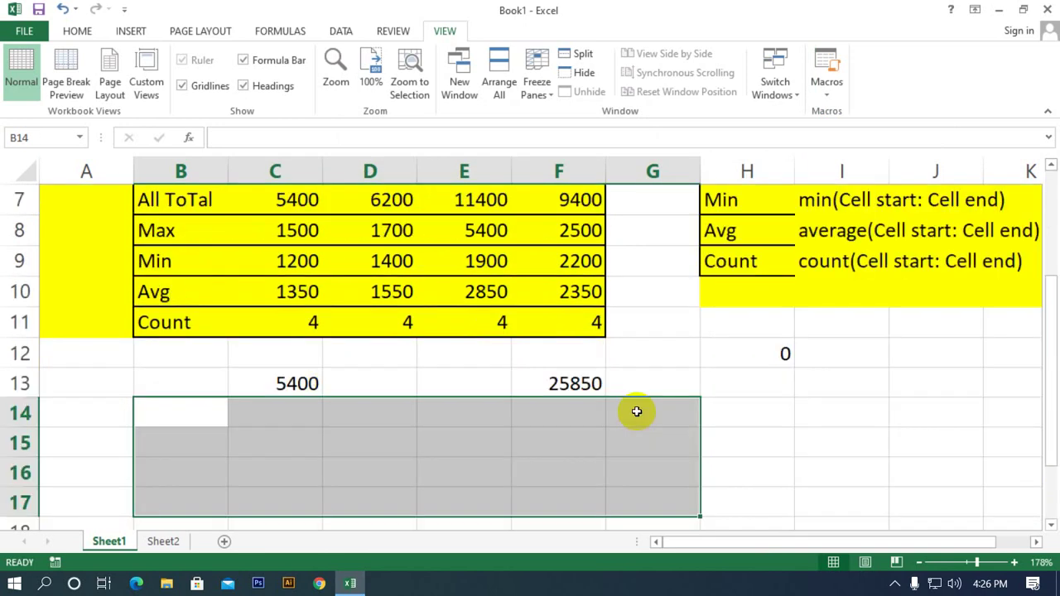
pyautogui.scroll(2, 461, 289)
pyautogui.scroll(-2, 465, 295)
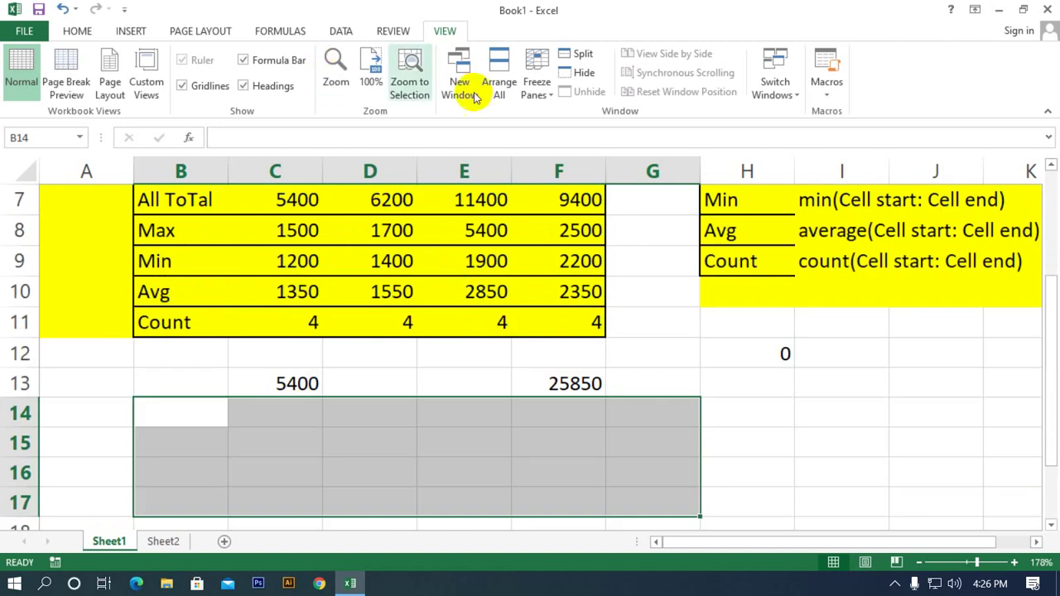
pyautogui.moveTo(972, 563); pyautogui.dragTo(967, 563)
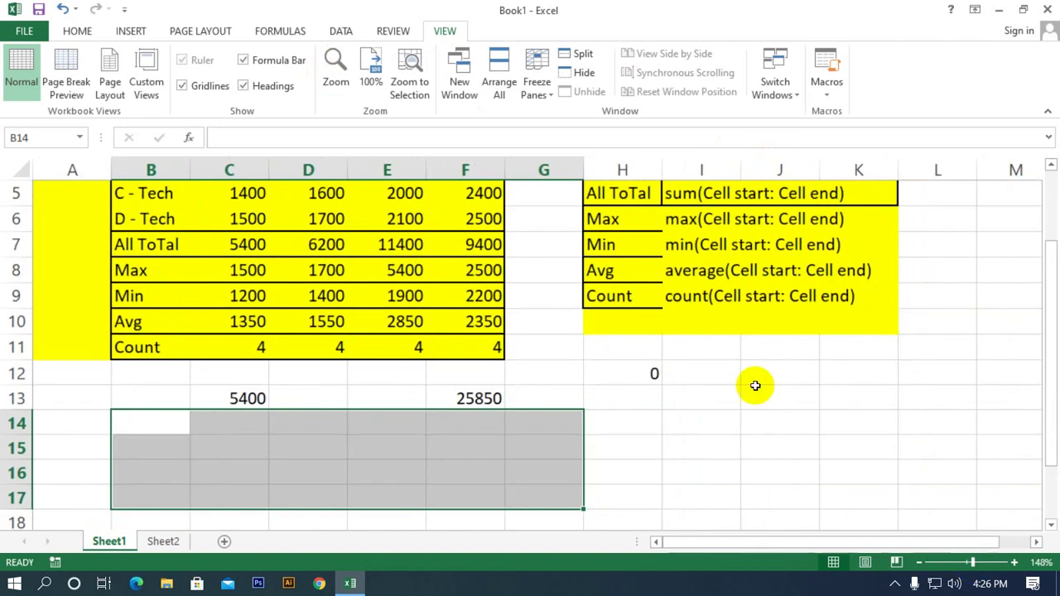
# Cancel the new macro recording settings and clear the previous selection
pyautogui.click(827, 90)
pyautogui.click(858, 134)
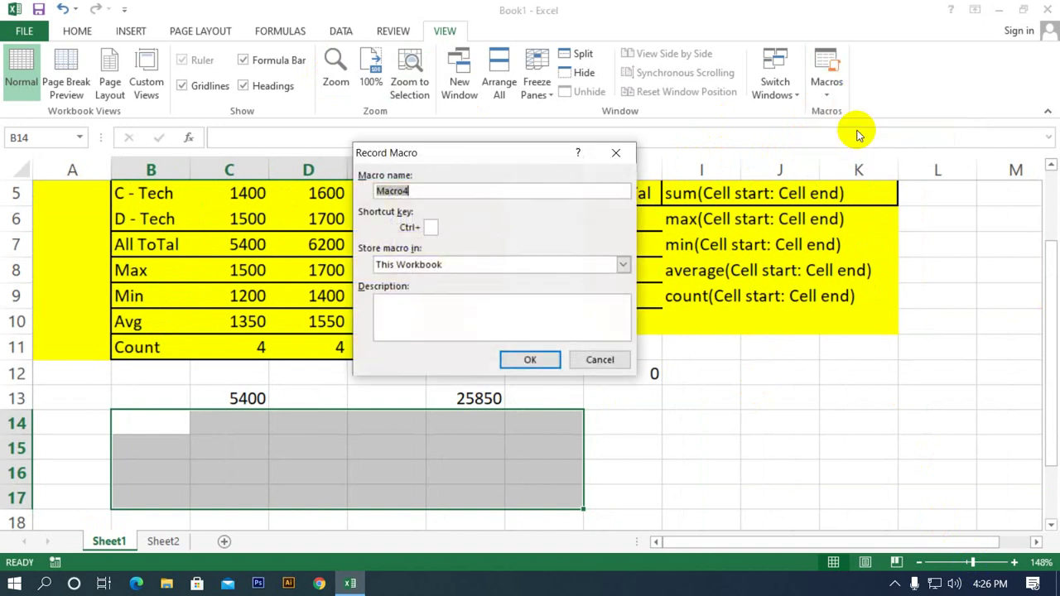
pyautogui.click(616, 154)
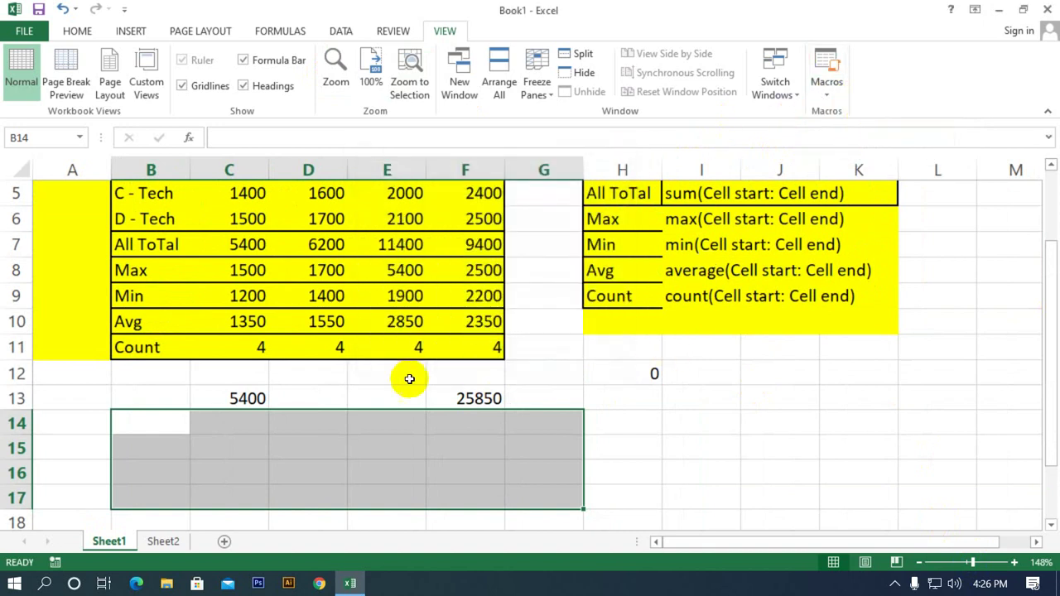
pyautogui.scroll(1, 558, 397)
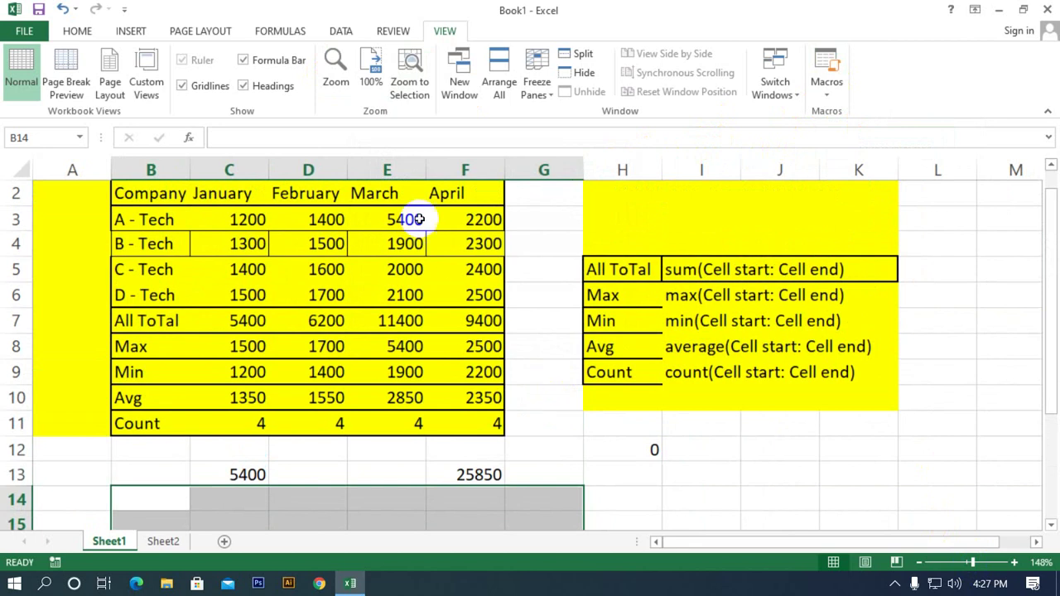
pyautogui.click(539, 401)
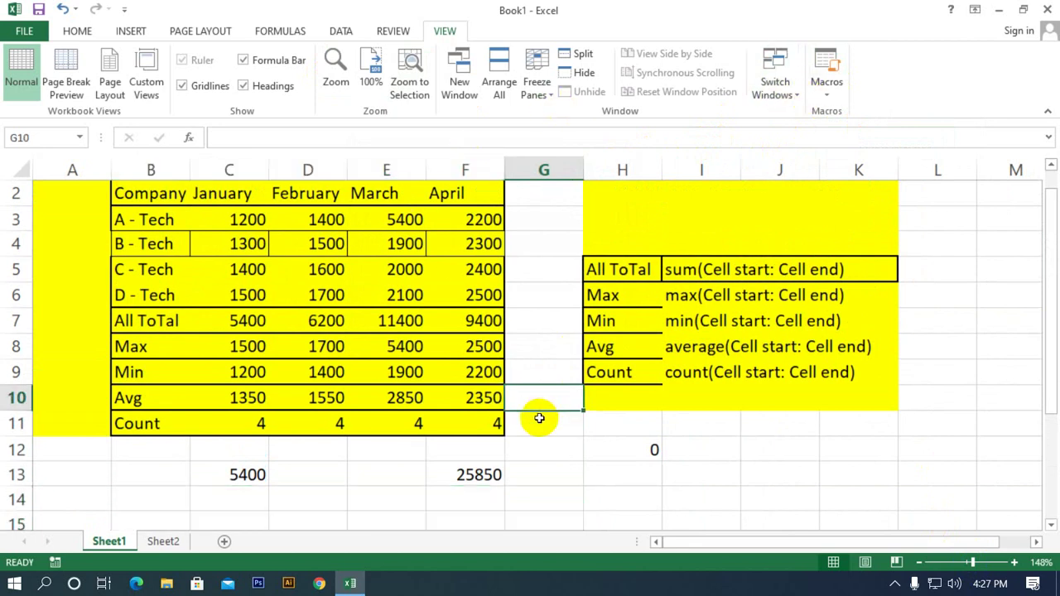
pyautogui.scroll(1, 549, 375)
pyautogui.moveTo(488, 242); pyautogui.dragTo(487, 422)
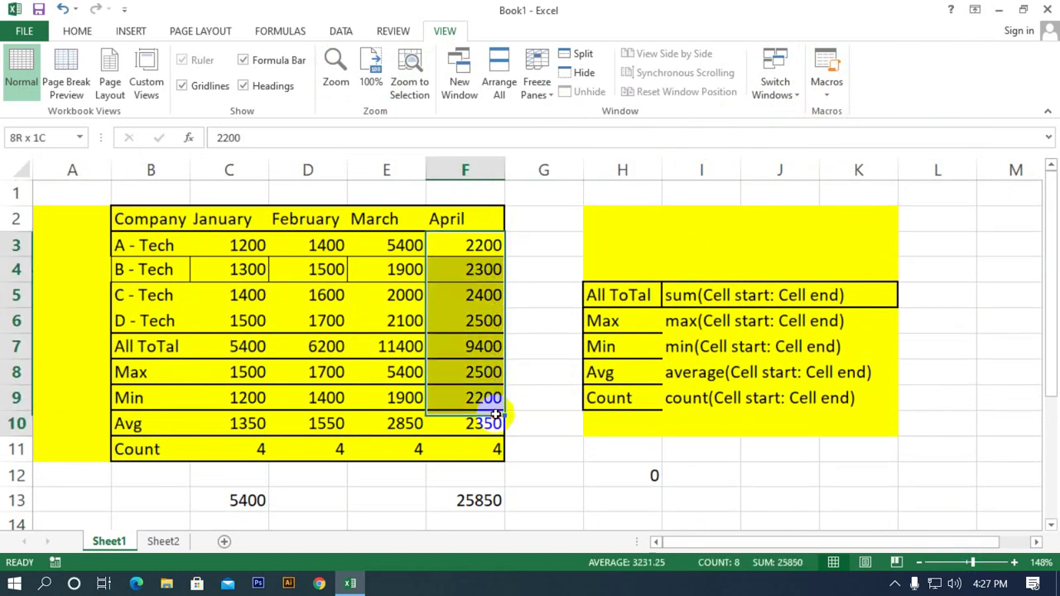
# Put the April total =SUM(F3:F10), 25850, in G13 with AutoSum
pyautogui.click(545, 500)
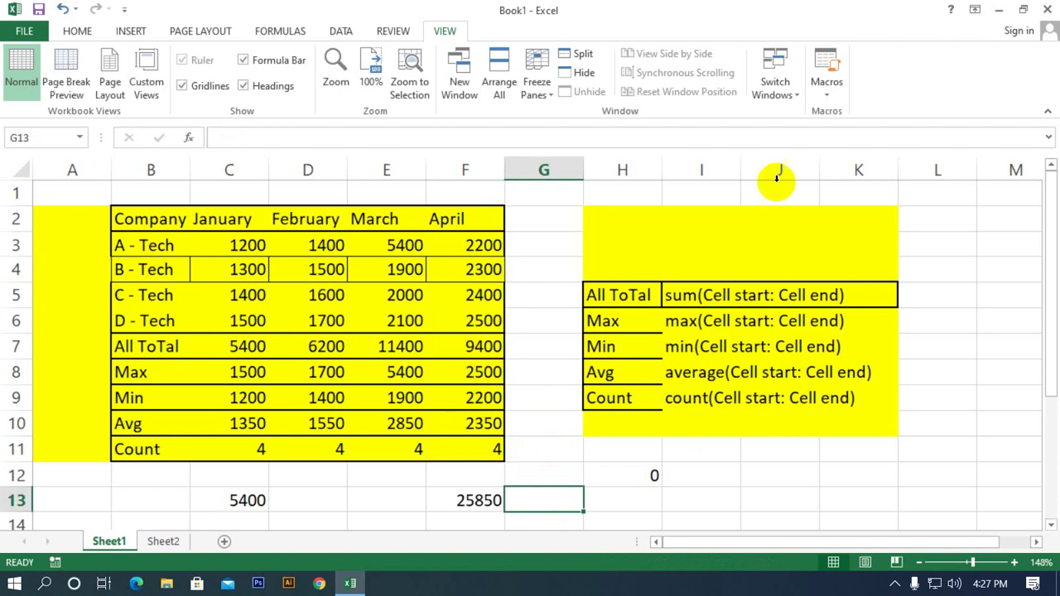
pyautogui.click(74, 31)
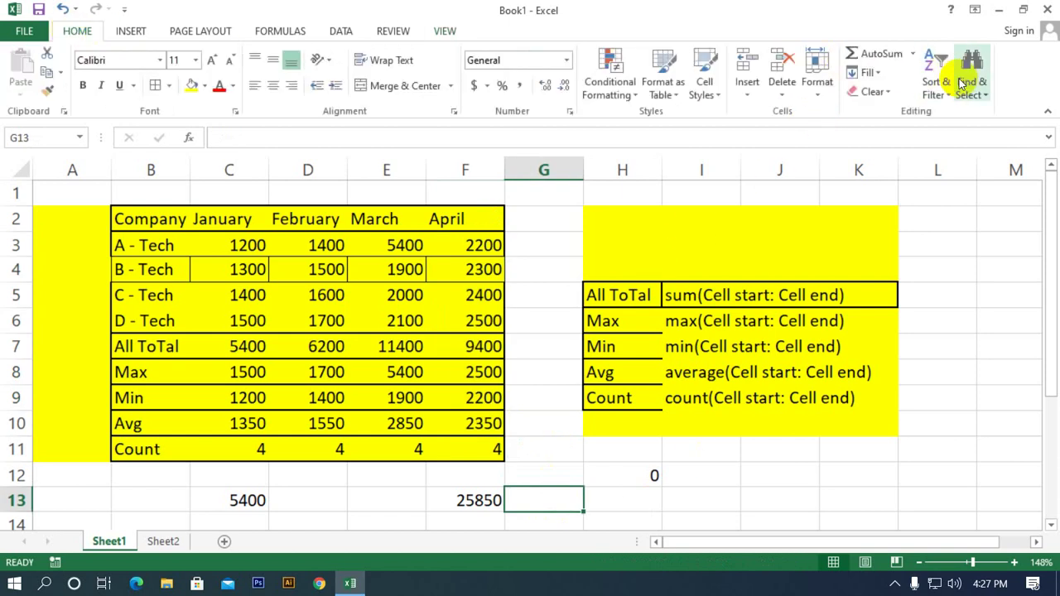
pyautogui.click(912, 56)
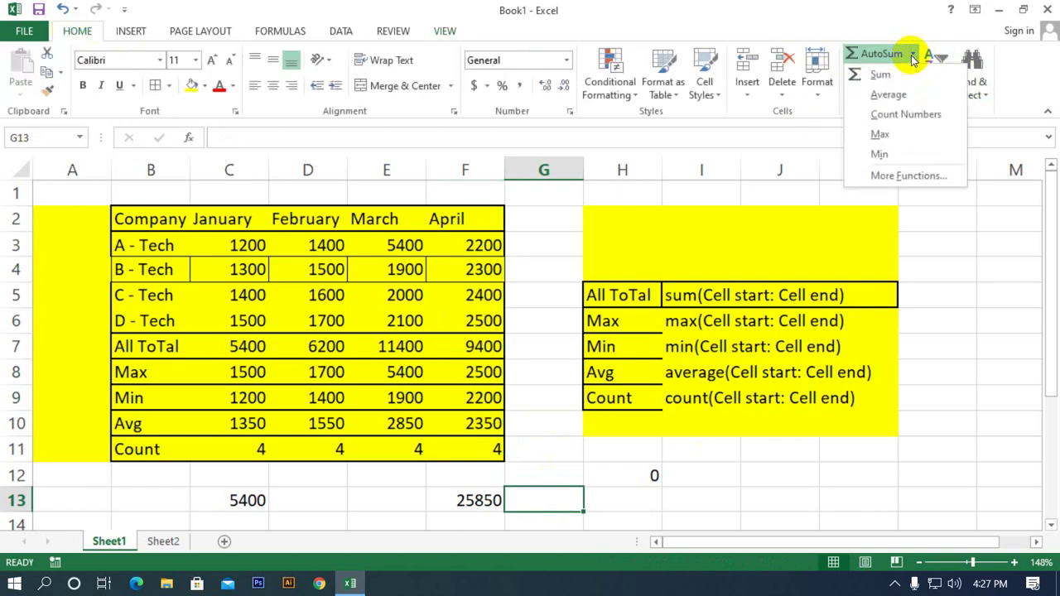
pyautogui.click(882, 73)
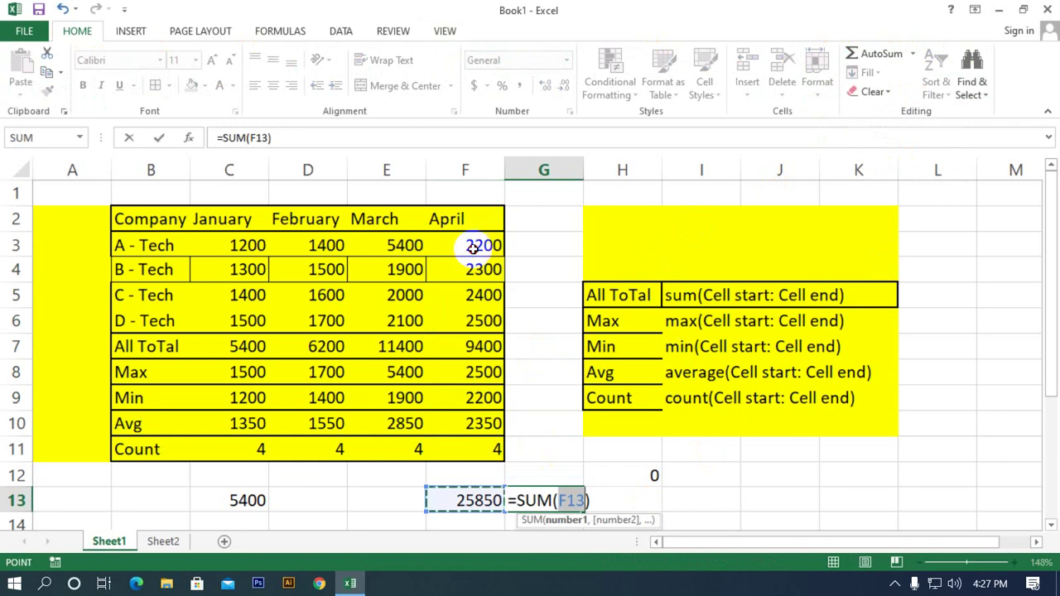
pyautogui.moveTo(468, 246); pyautogui.dragTo(489, 418)
pyautogui.press('Return')
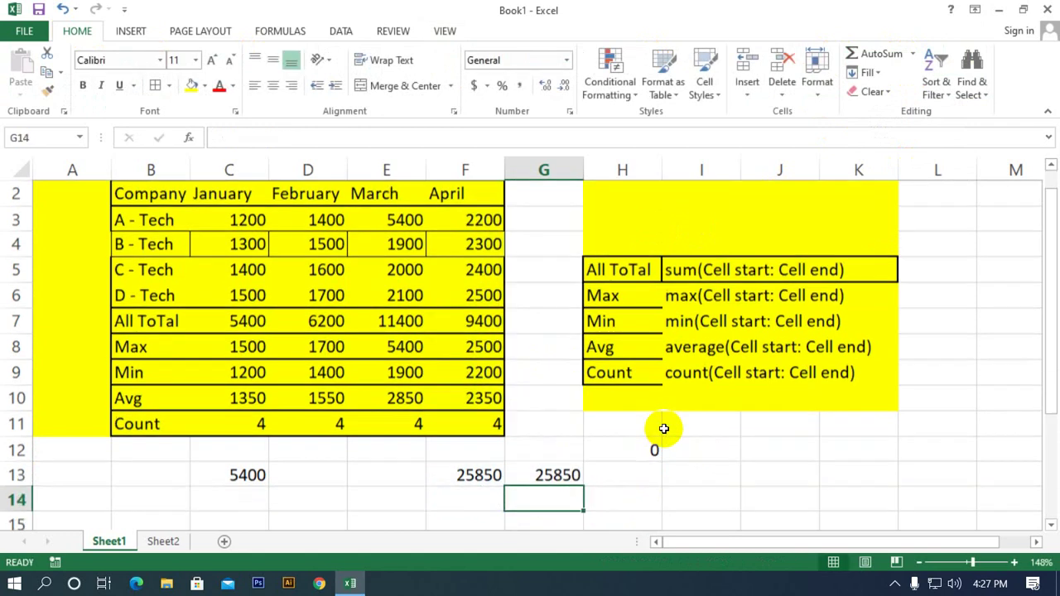
# Insert a MAX formula in E14 returning 11400 from the March column
pyautogui.click(389, 499)
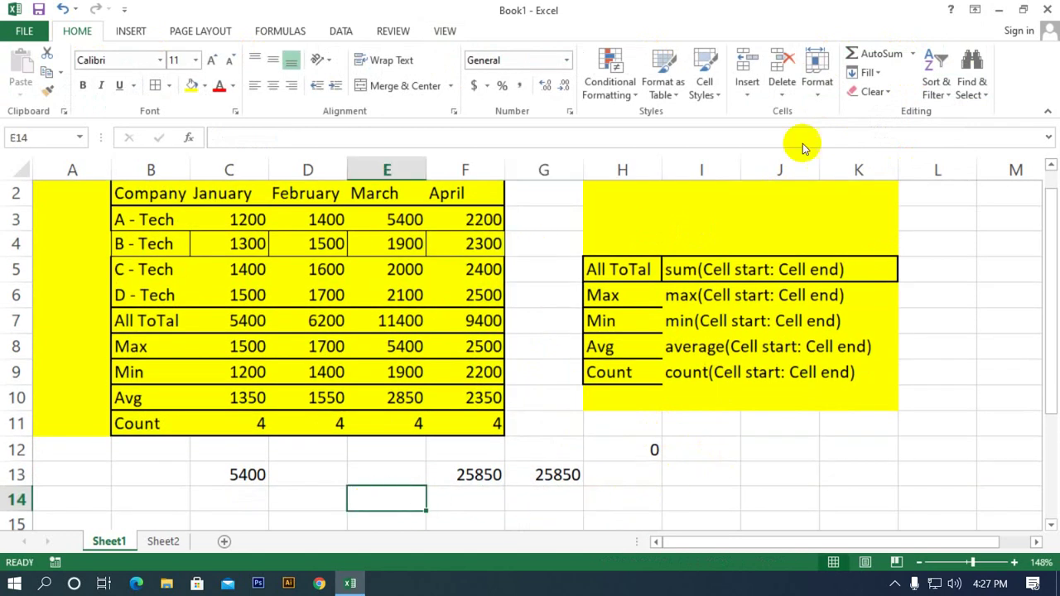
pyautogui.click(911, 54)
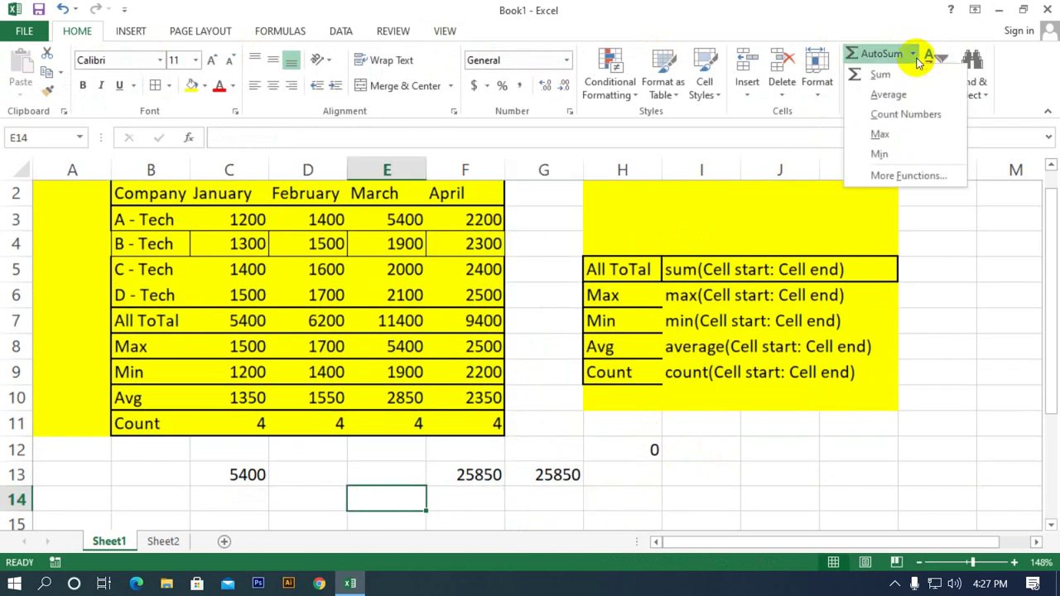
pyautogui.click(916, 133)
pyautogui.press('Return')
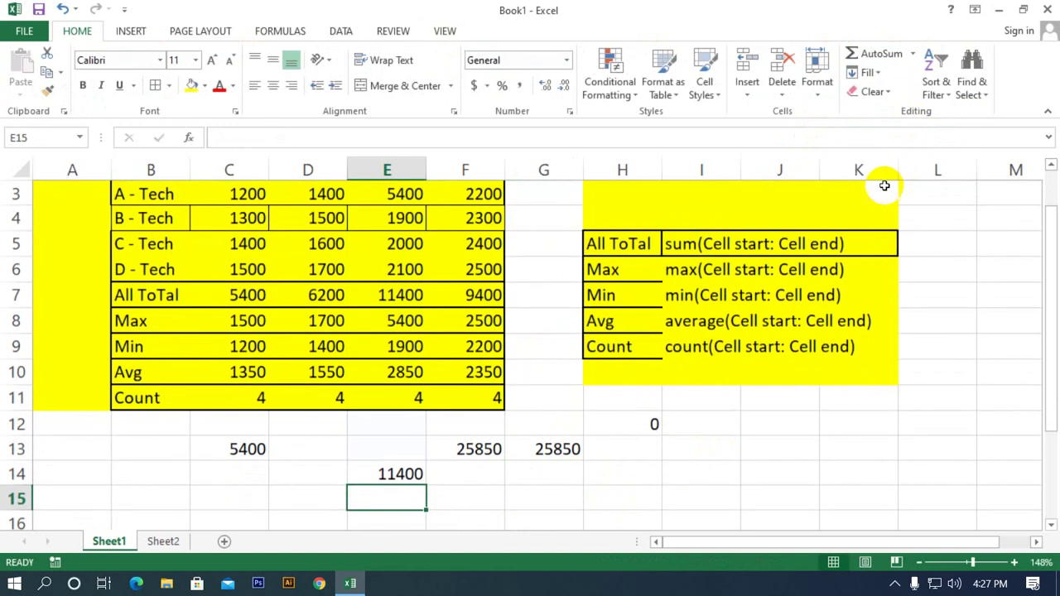
pyautogui.scroll(1, 659, 525)
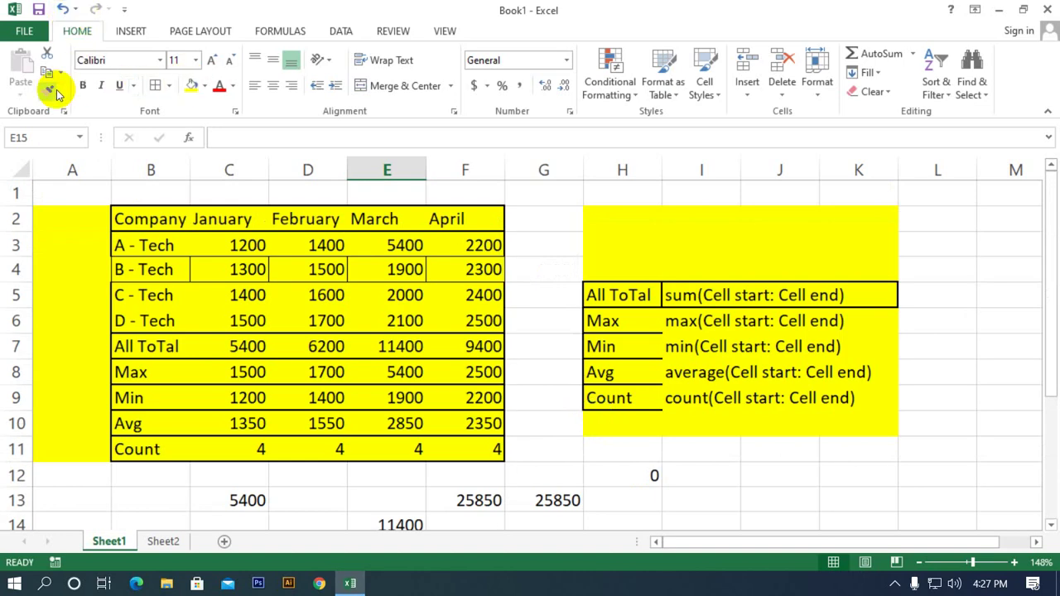
# Clear only the formatting from A2:F11, undoing an accidental Clear All
pyautogui.click(68, 230)
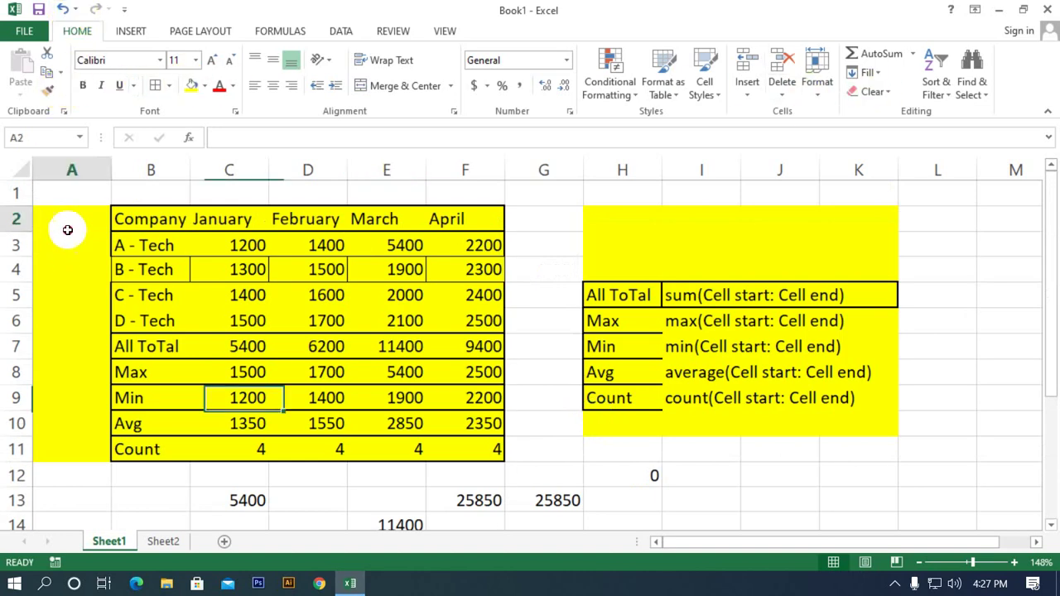
pyautogui.moveTo(68, 230); pyautogui.dragTo(488, 449)
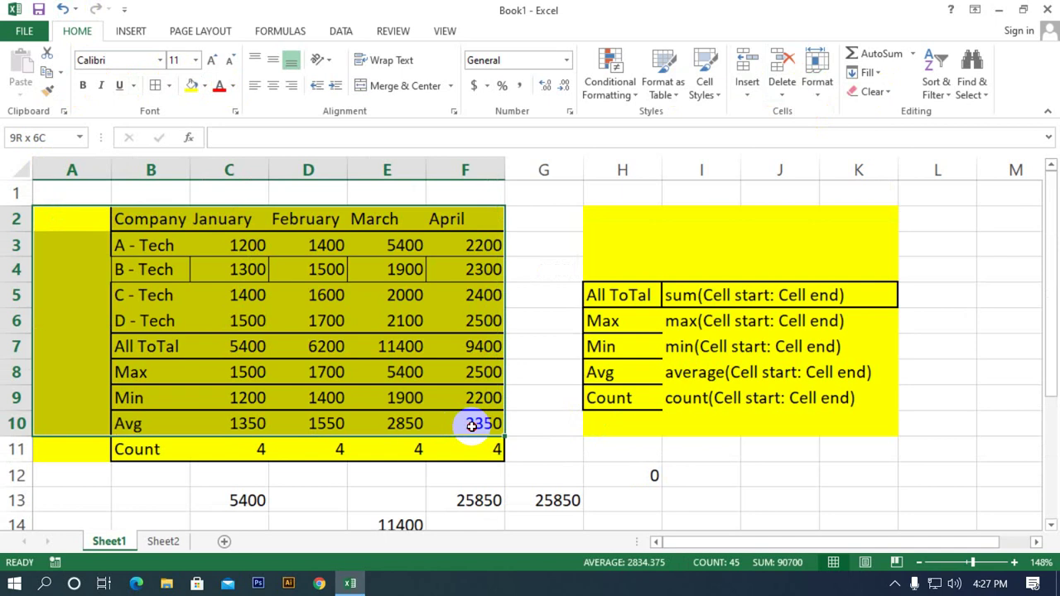
pyautogui.click(892, 98)
pyautogui.click(882, 111)
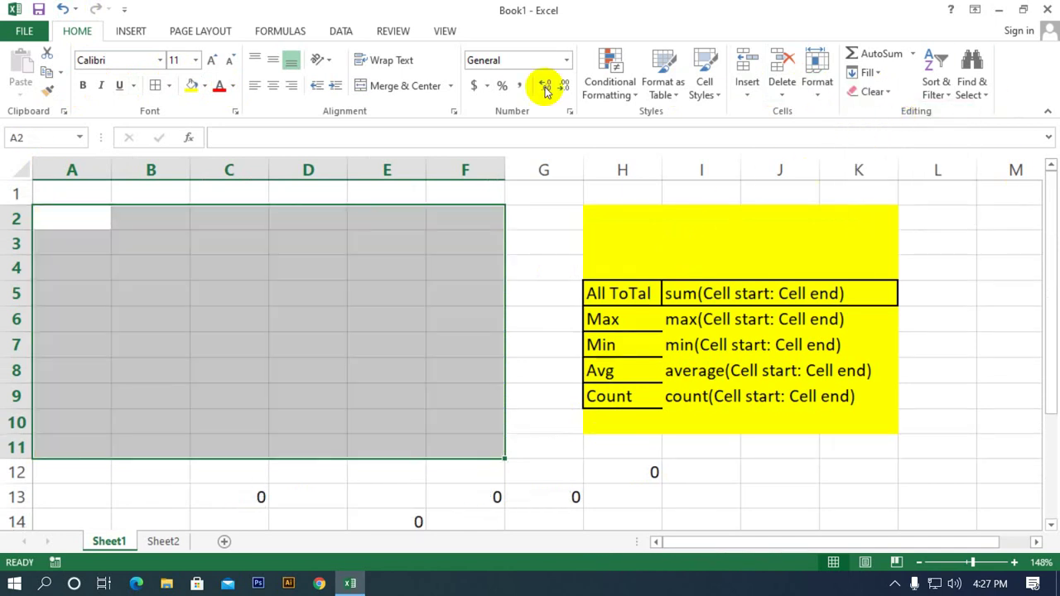
pyautogui.click(63, 9)
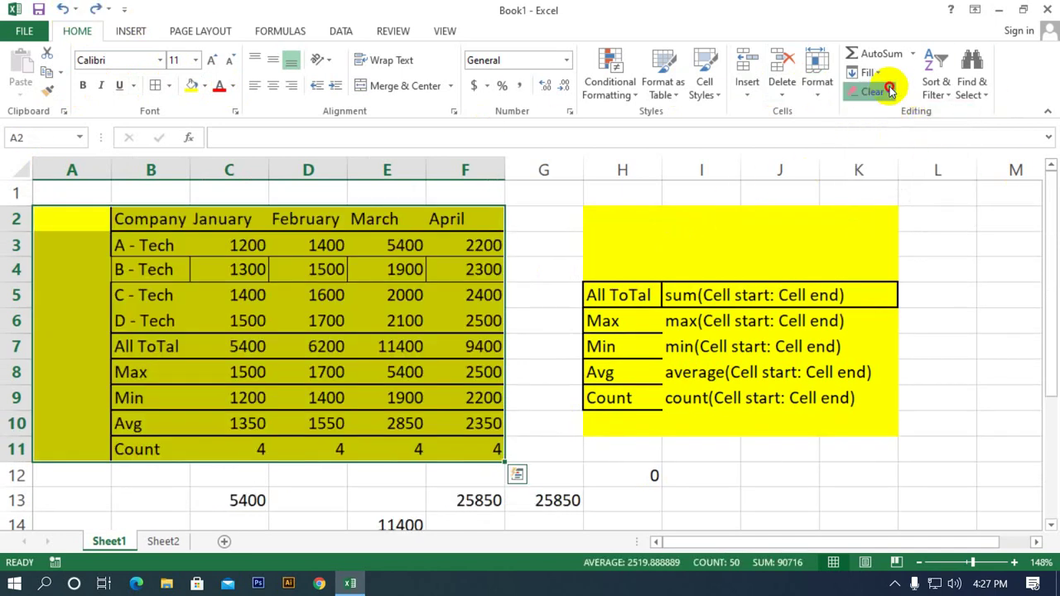
pyautogui.click(890, 91)
pyautogui.click(918, 132)
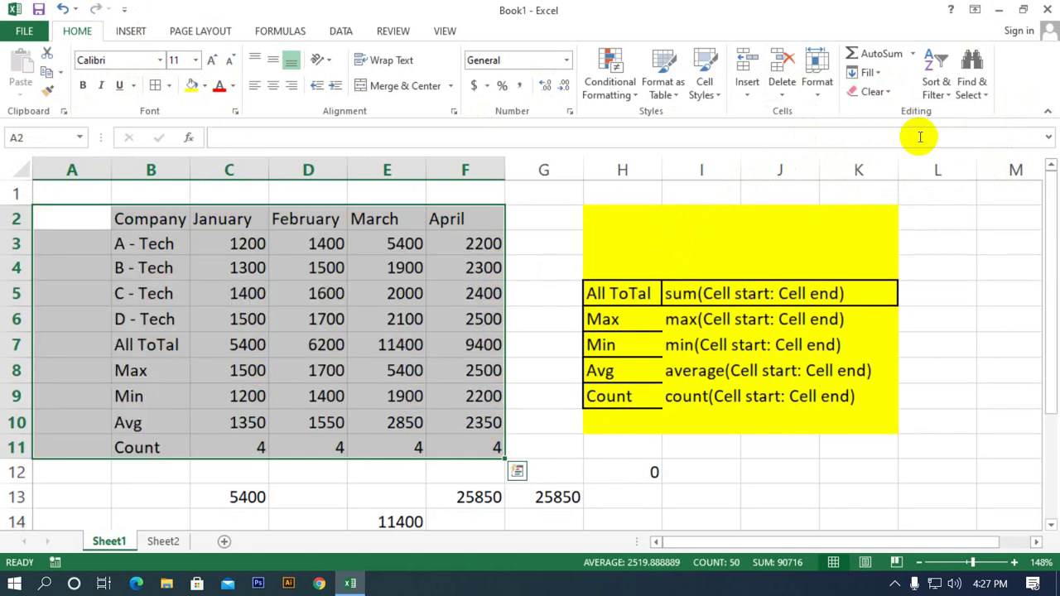
# Apply All Borders to every cell of B2:F11
pyautogui.click(560, 272)
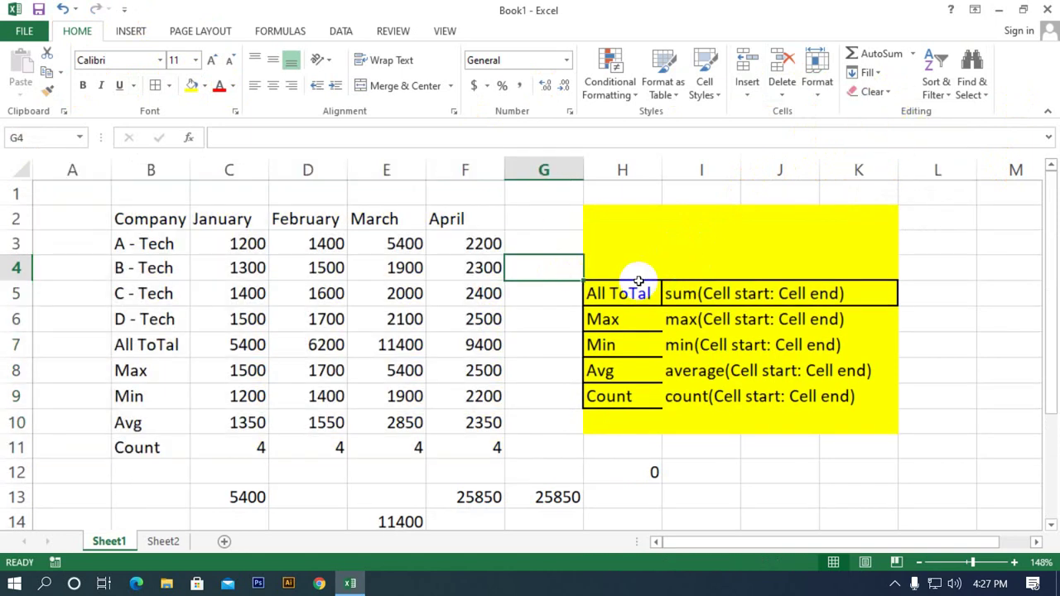
pyautogui.moveTo(157, 222); pyautogui.dragTo(492, 447)
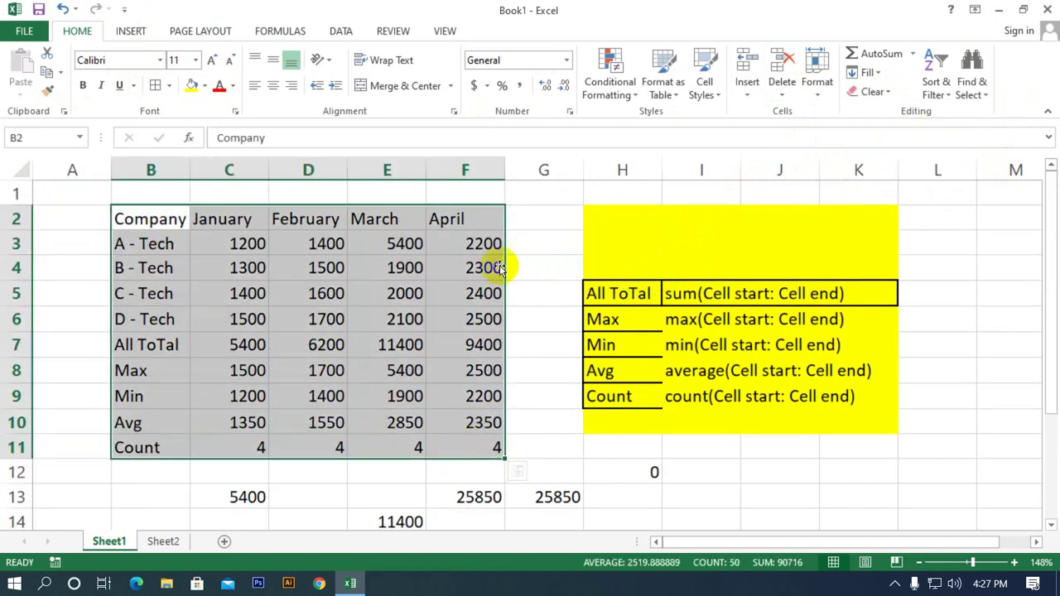
pyautogui.click(155, 85)
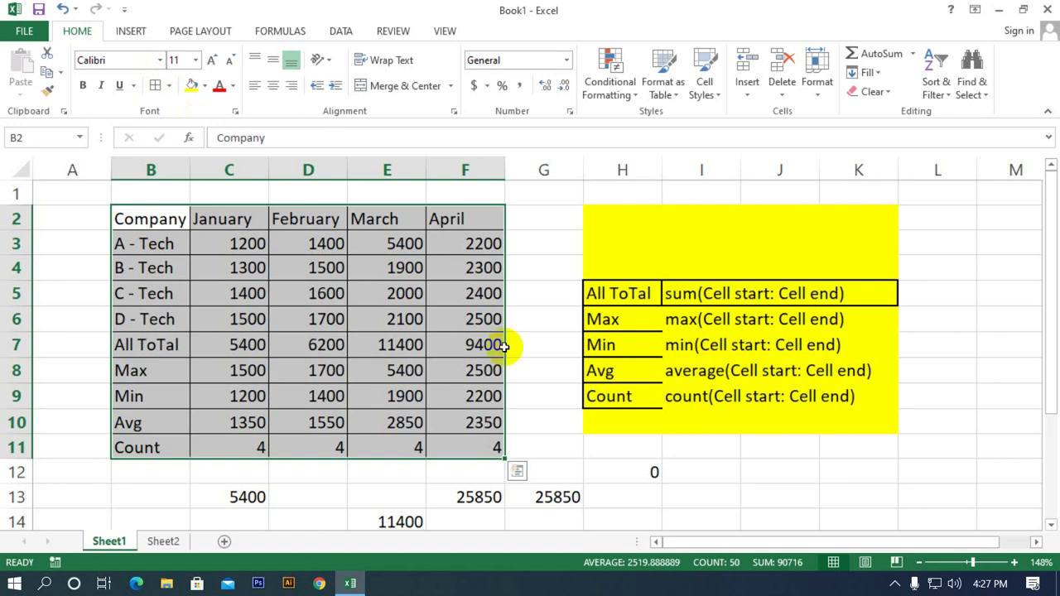
pyautogui.click(521, 370)
# Select cells B16 through G16
pyautogui.scroll(-2, 568, 455)
pyautogui.scroll(2, 569, 455)
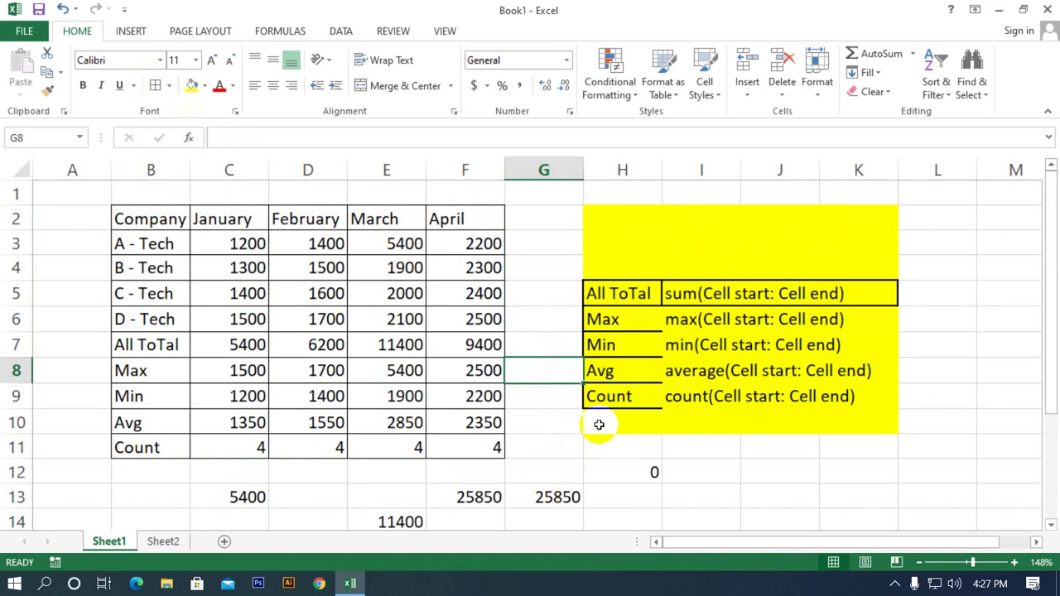
pyautogui.scroll(-3, 369, 331)
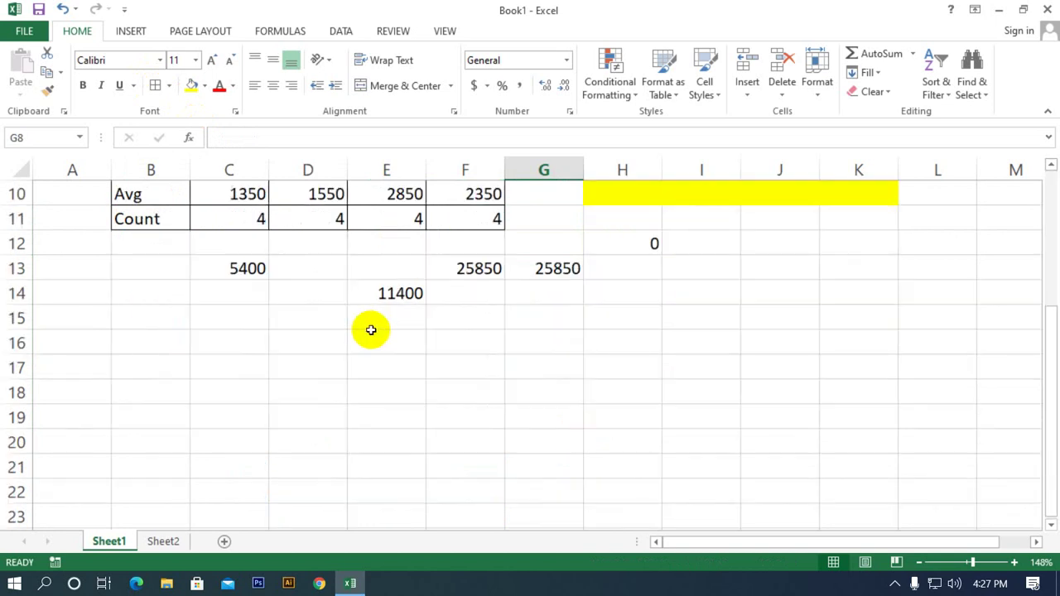
pyautogui.click(162, 342)
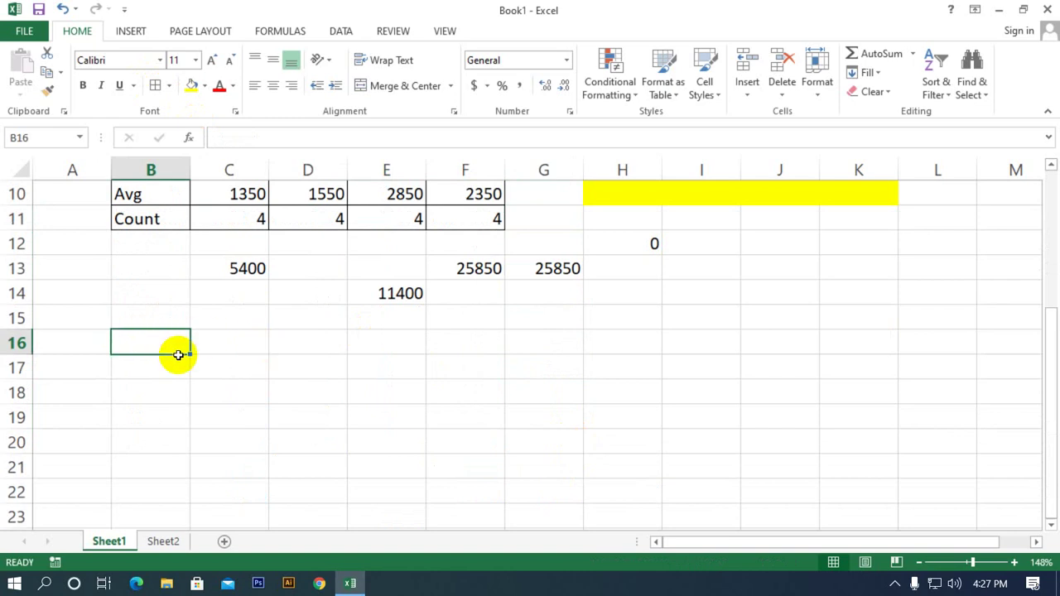
pyautogui.moveTo(156, 348)
pyautogui.mouseDown()
pyautogui.moveTo(555, 373)
pyautogui.moveTo(569, 350)
pyautogui.mouseUp()
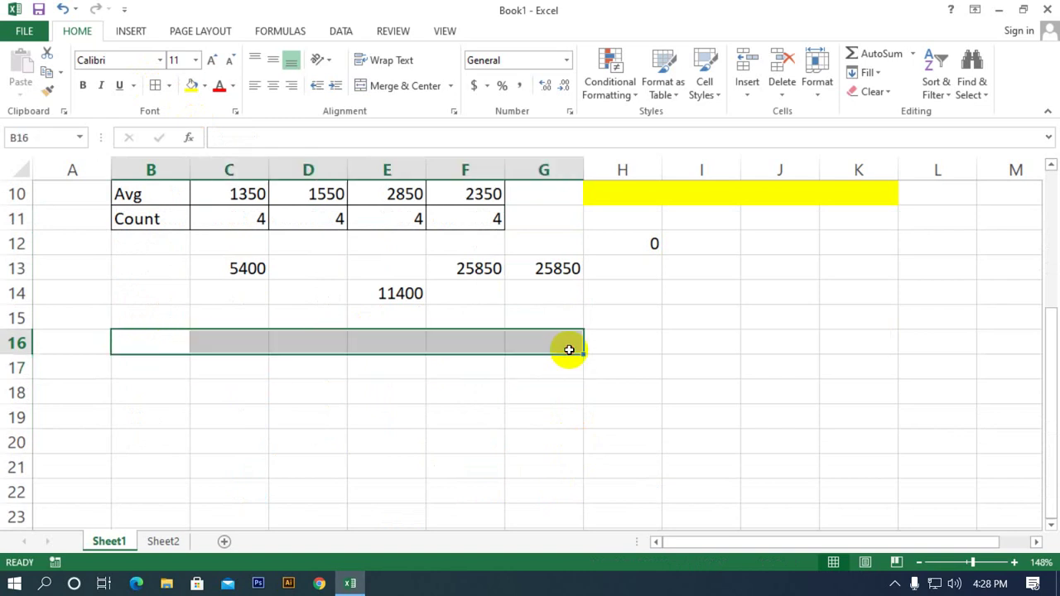
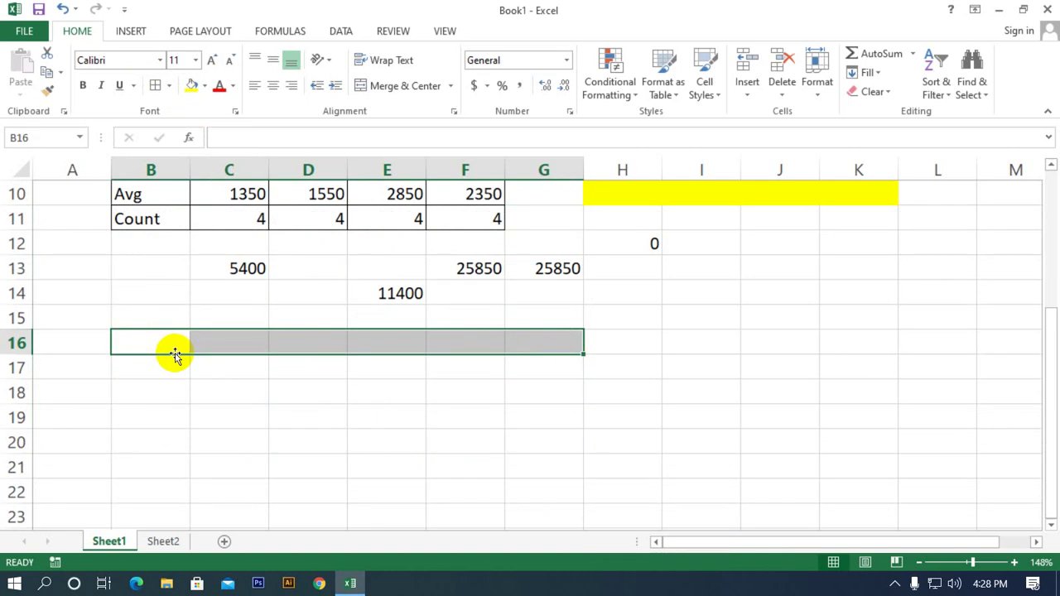
# Select cell B16 and switch to the Data tab
pyautogui.click(604, 343)
pyautogui.click(164, 349)
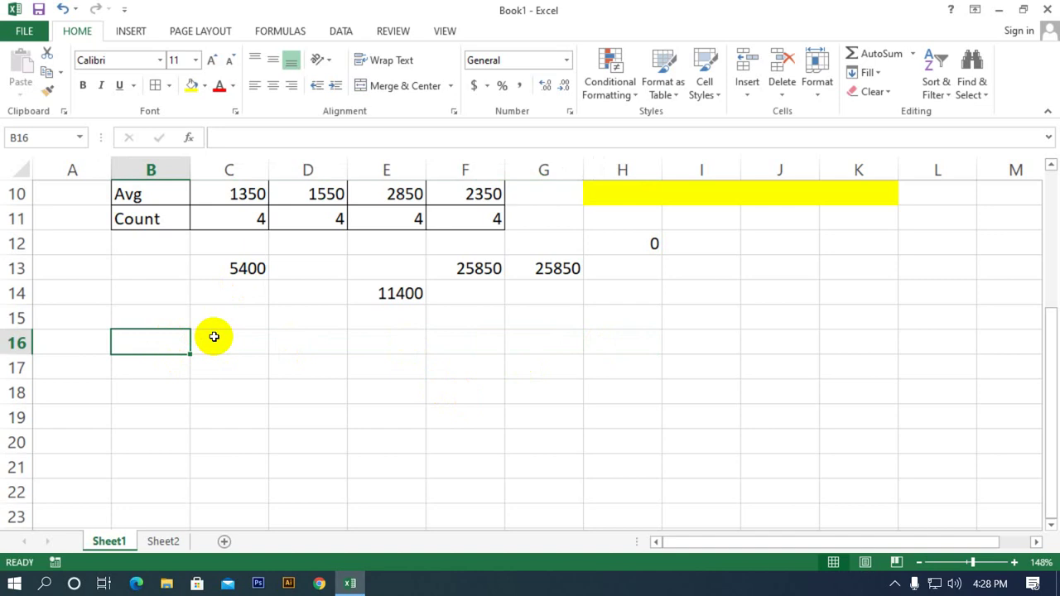
pyautogui.click(341, 30)
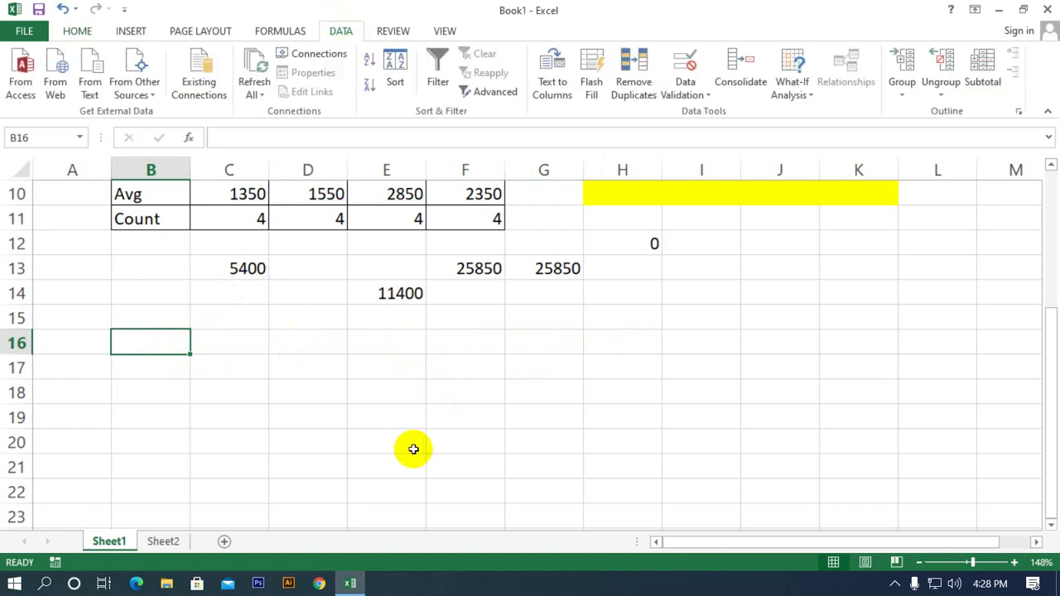
# Select the January figures in C3:C10
pyautogui.scroll(3, 414, 448)
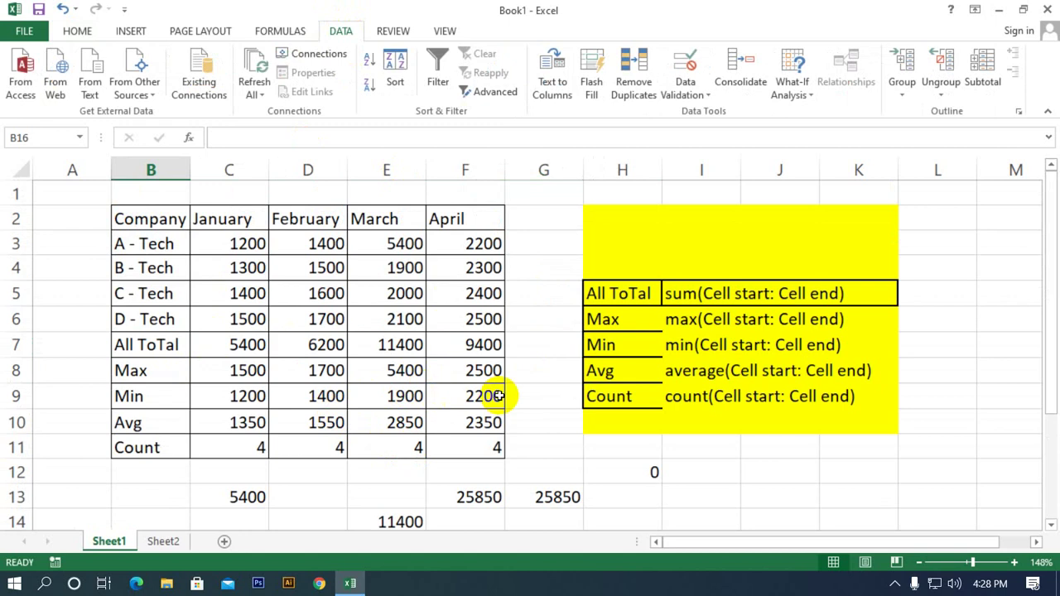
pyautogui.scroll(-1, 497, 393)
pyautogui.scroll(1, 488, 395)
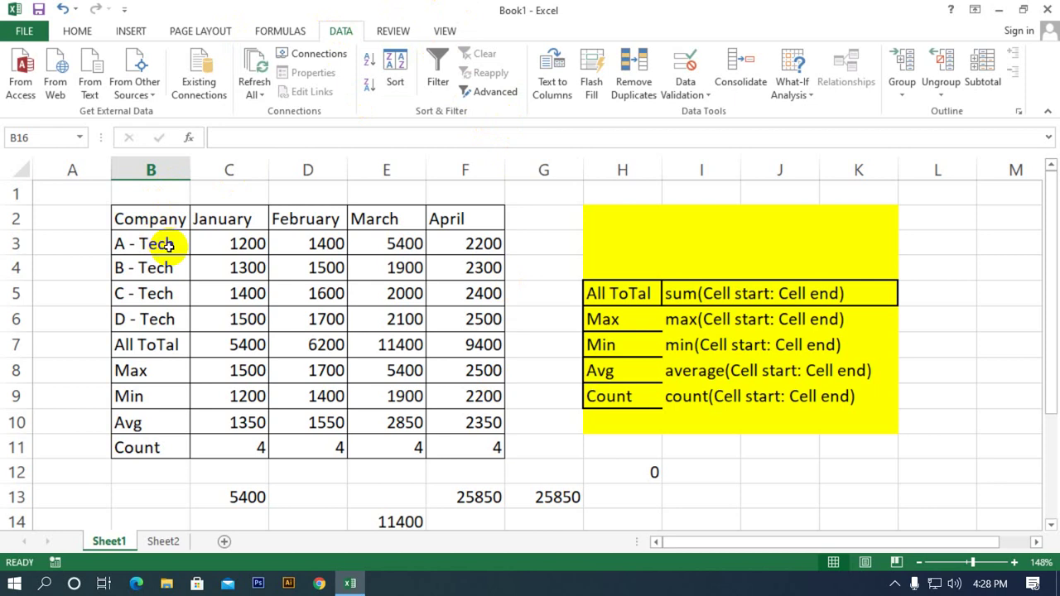
pyautogui.moveTo(245, 243); pyautogui.dragTo(248, 422)
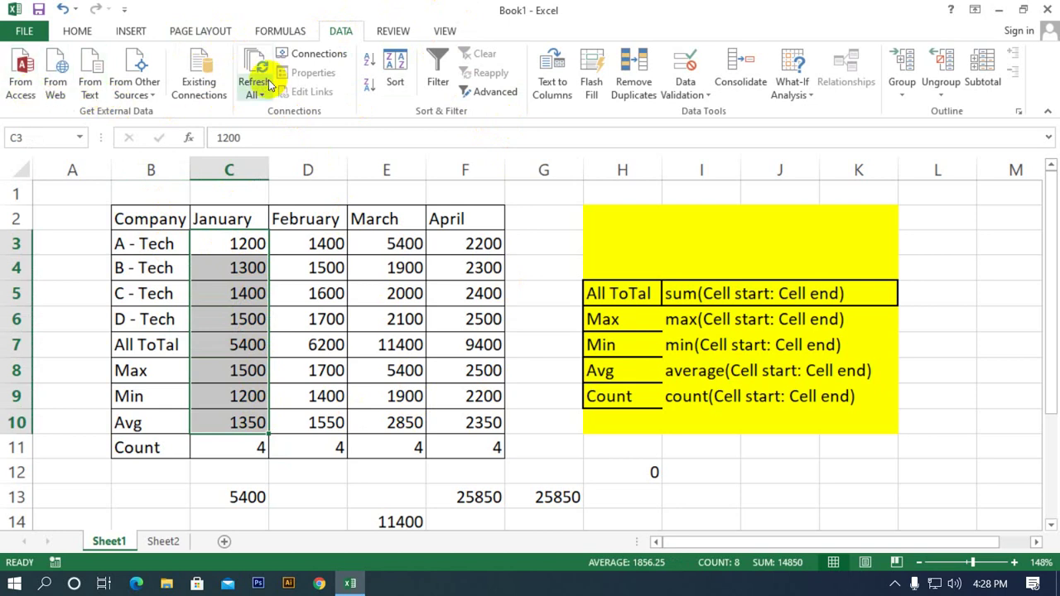
pyautogui.click(396, 82)
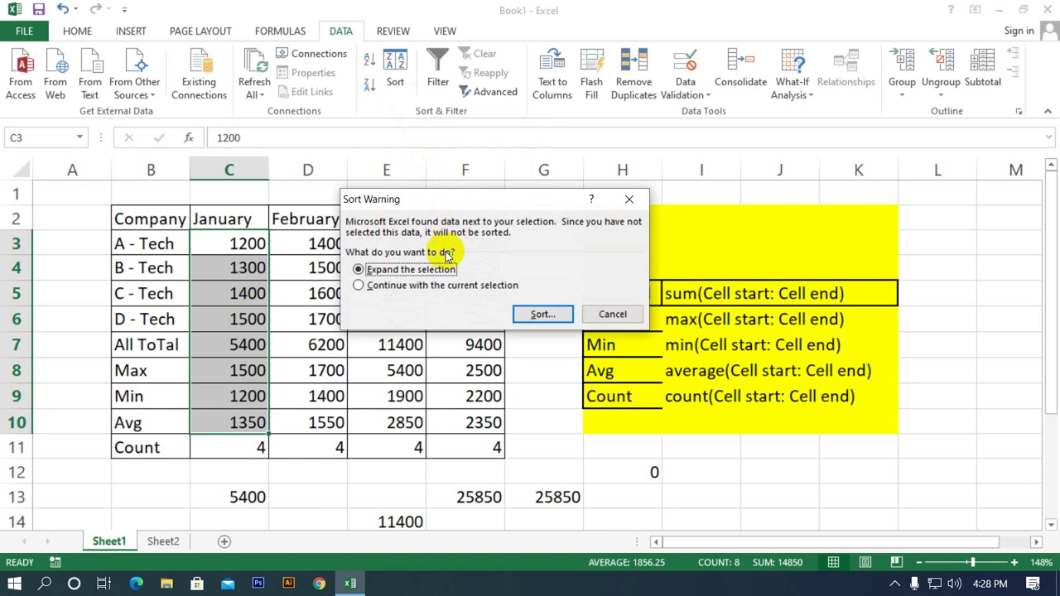
pyautogui.click(438, 288)
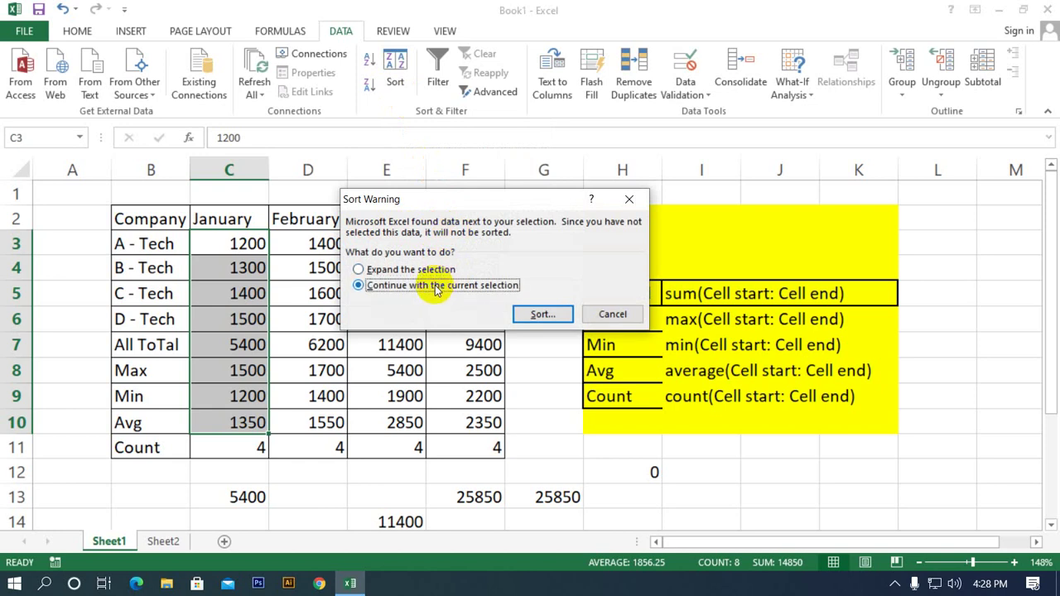
pyautogui.click(541, 315)
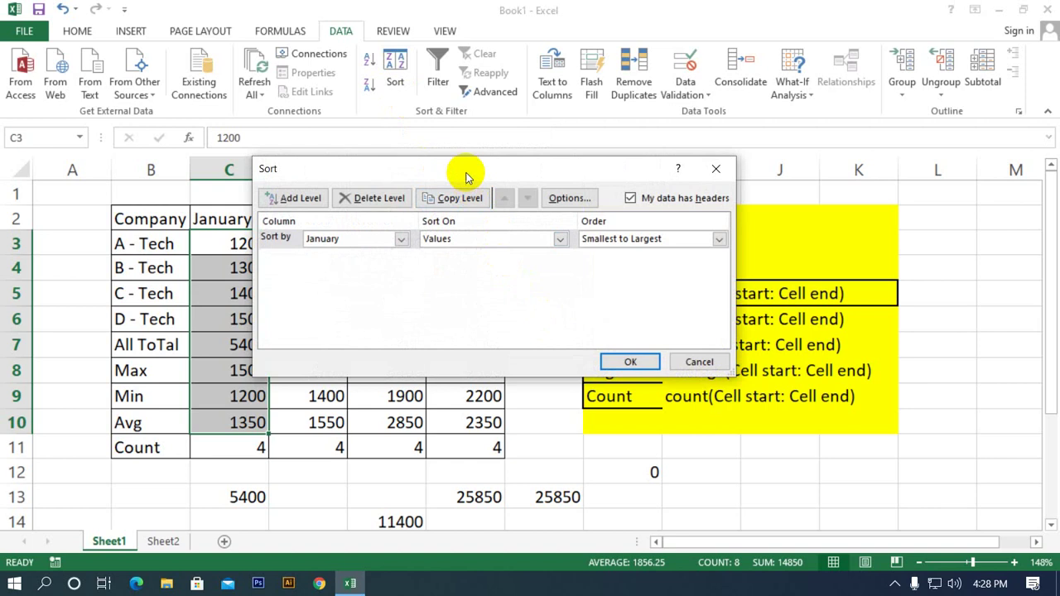
pyautogui.moveTo(470, 177); pyautogui.dragTo(500, 172)
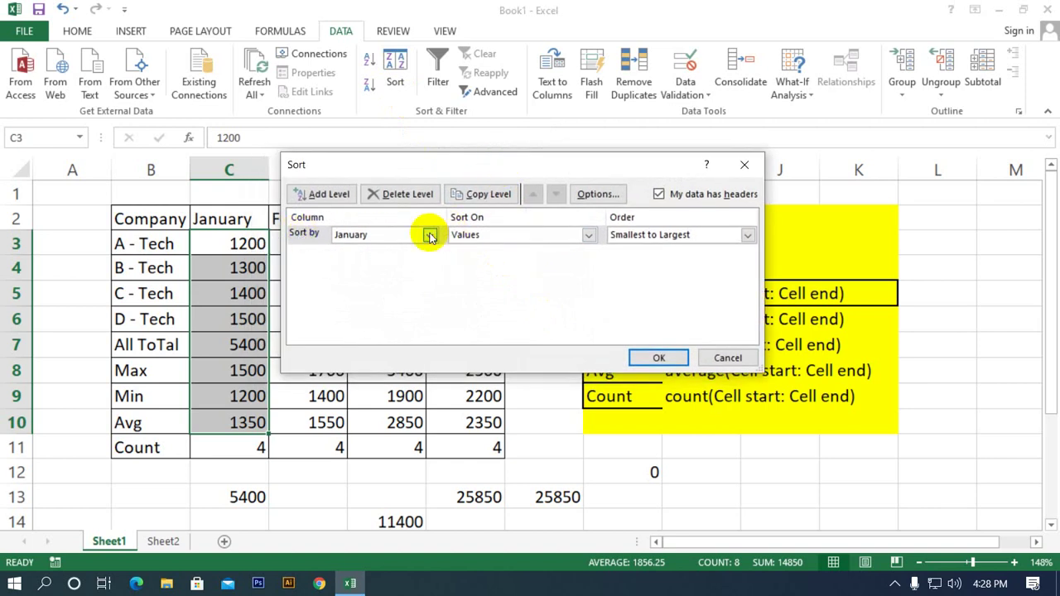
pyautogui.click(587, 235)
pyautogui.click(587, 236)
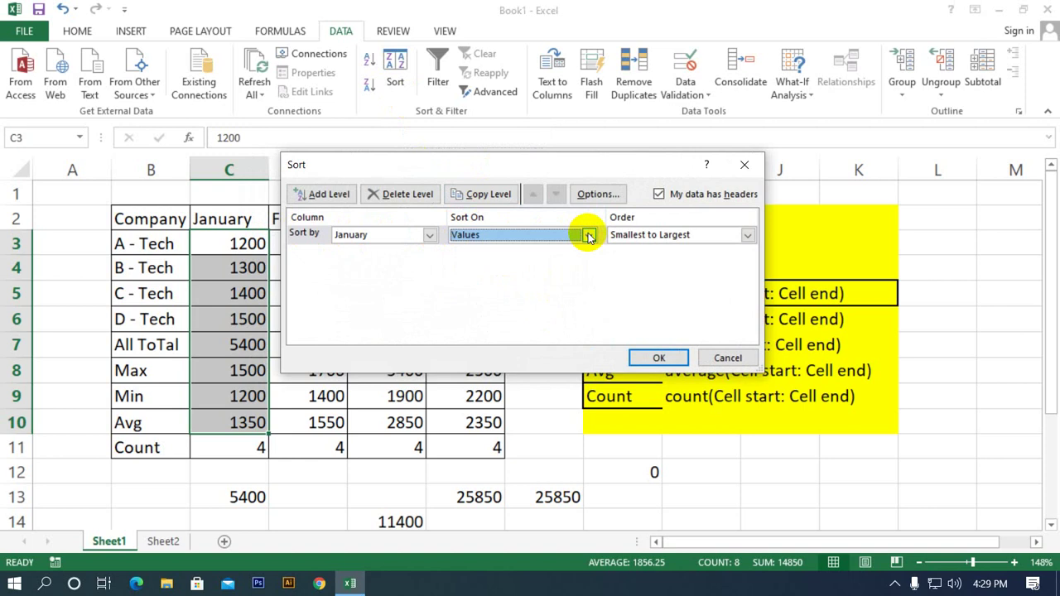
pyautogui.click(429, 234)
pyautogui.click(431, 234)
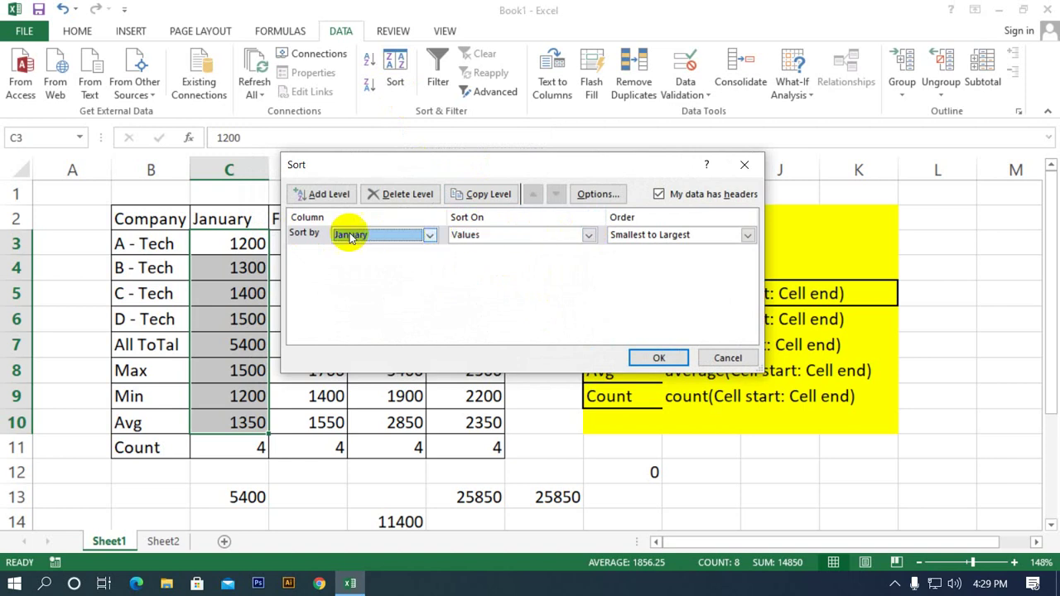
pyautogui.click(593, 237)
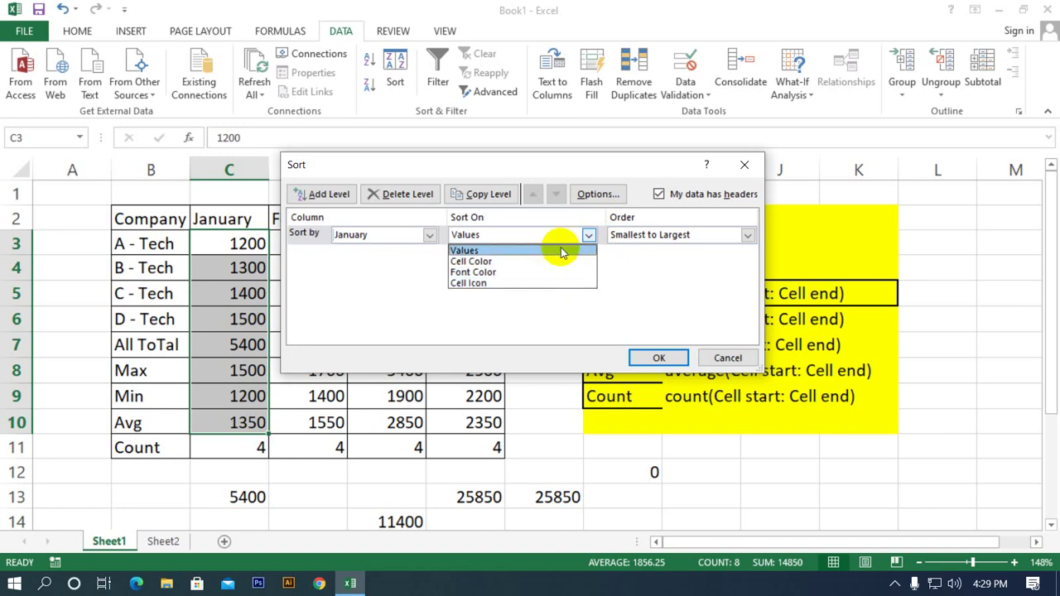
pyautogui.click(586, 236)
pyautogui.click(652, 357)
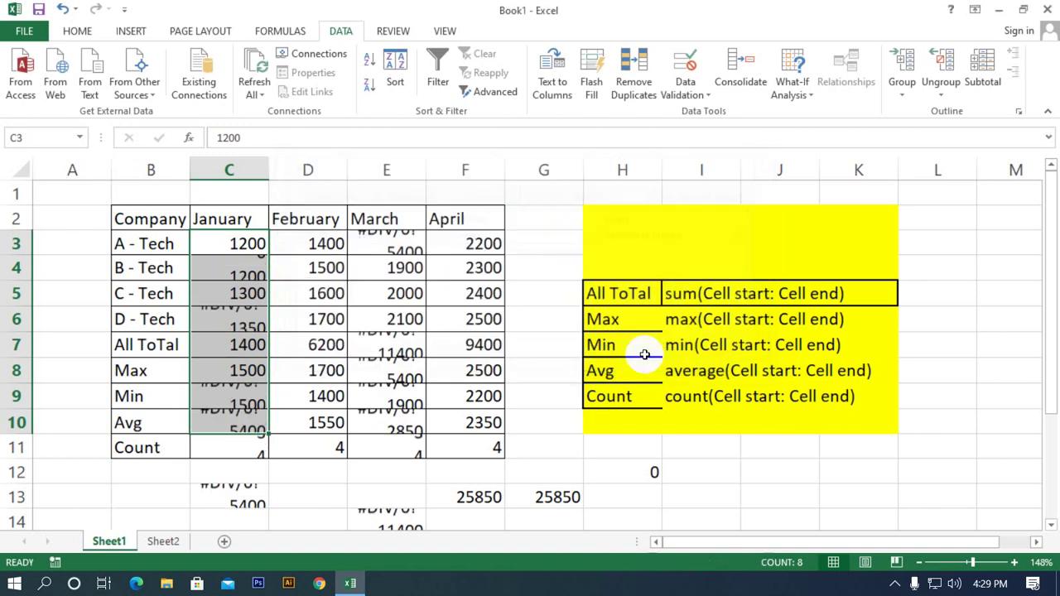
pyautogui.click(63, 9)
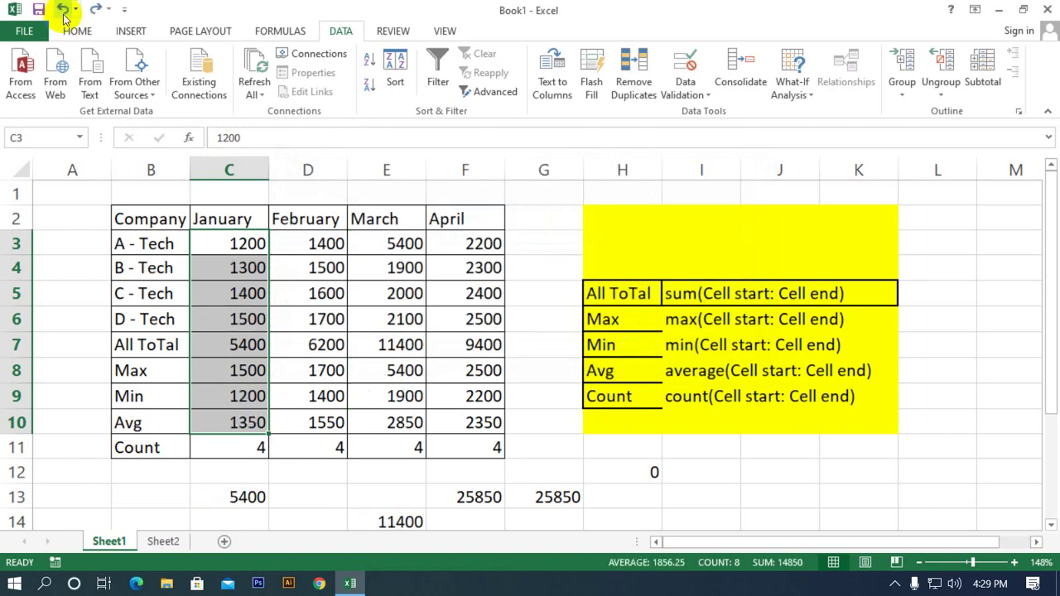
# Reselect the January figures and start a sort limited to the current selection
pyautogui.click(307, 312)
pyautogui.moveTo(249, 243); pyautogui.dragTo(269, 422)
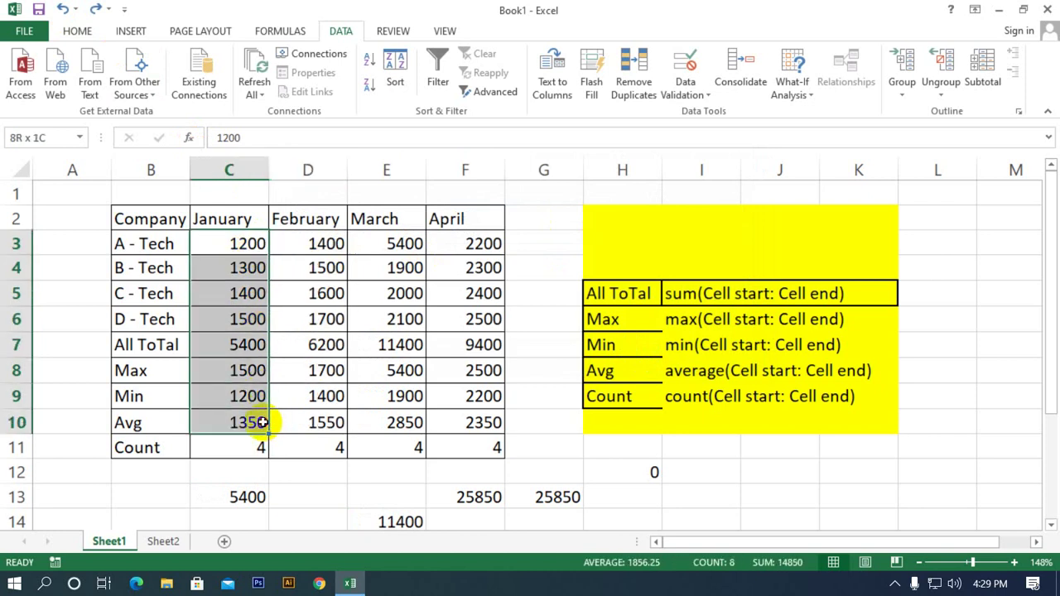
pyautogui.click(414, 78)
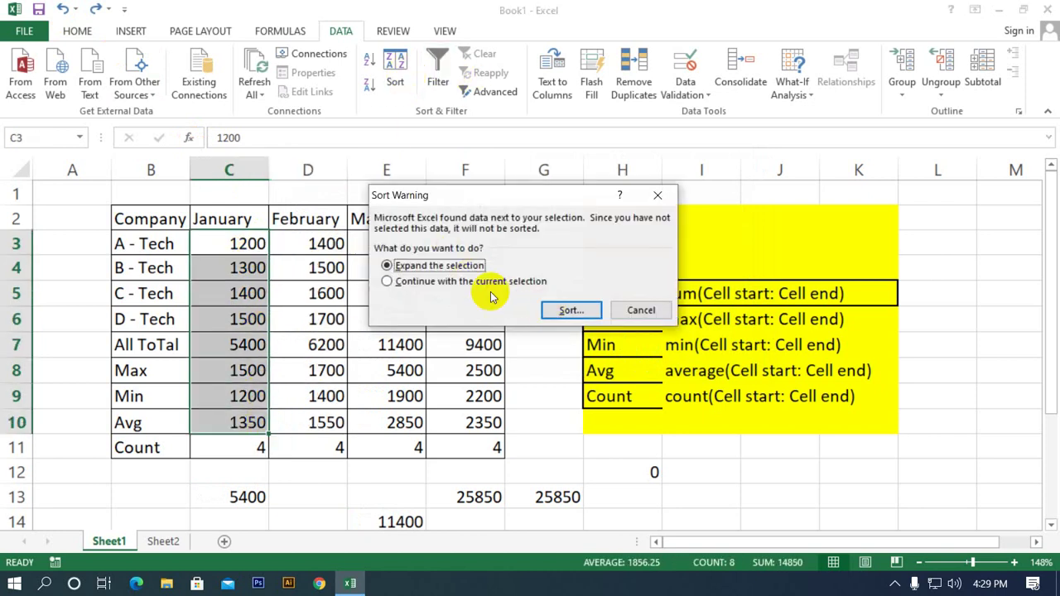
pyautogui.click(463, 281)
pyautogui.click(557, 308)
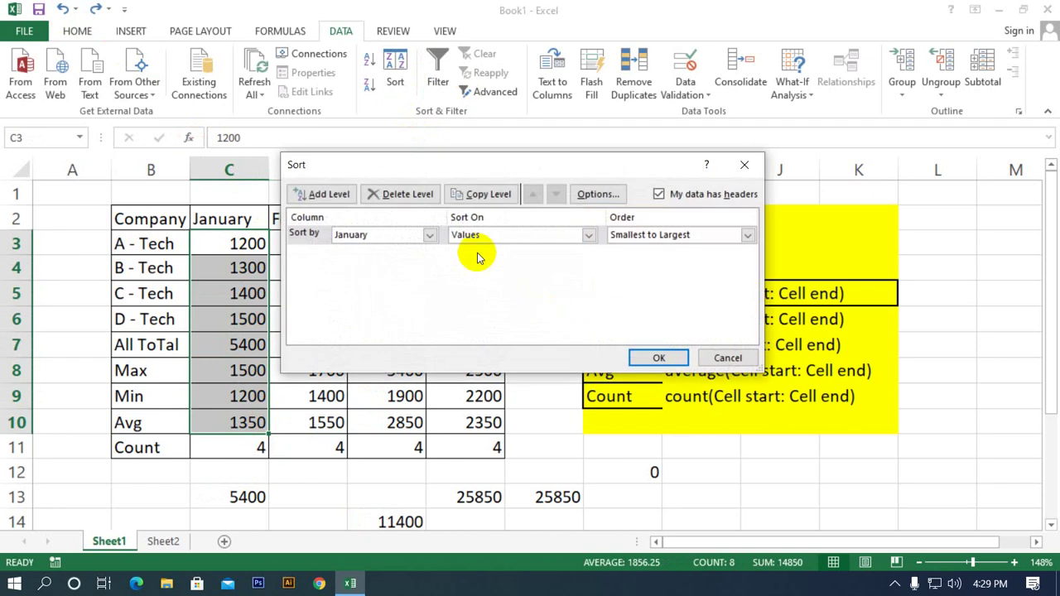
# Try extra sort levels, a no-headers setting and Largest to Smallest order, then cancel
pyautogui.click(334, 201)
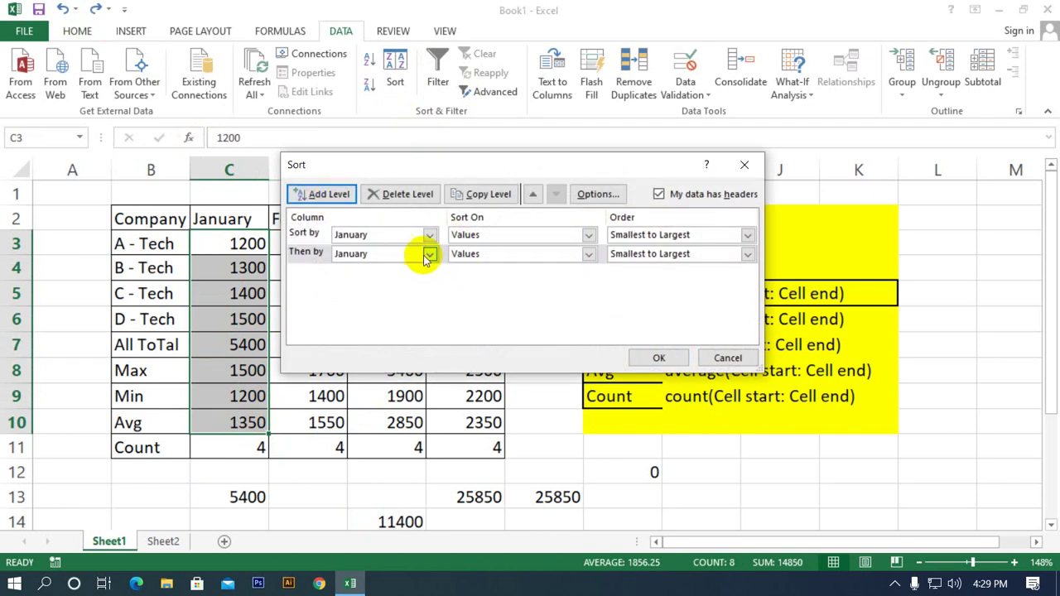
pyautogui.click(429, 254)
pyautogui.click(425, 258)
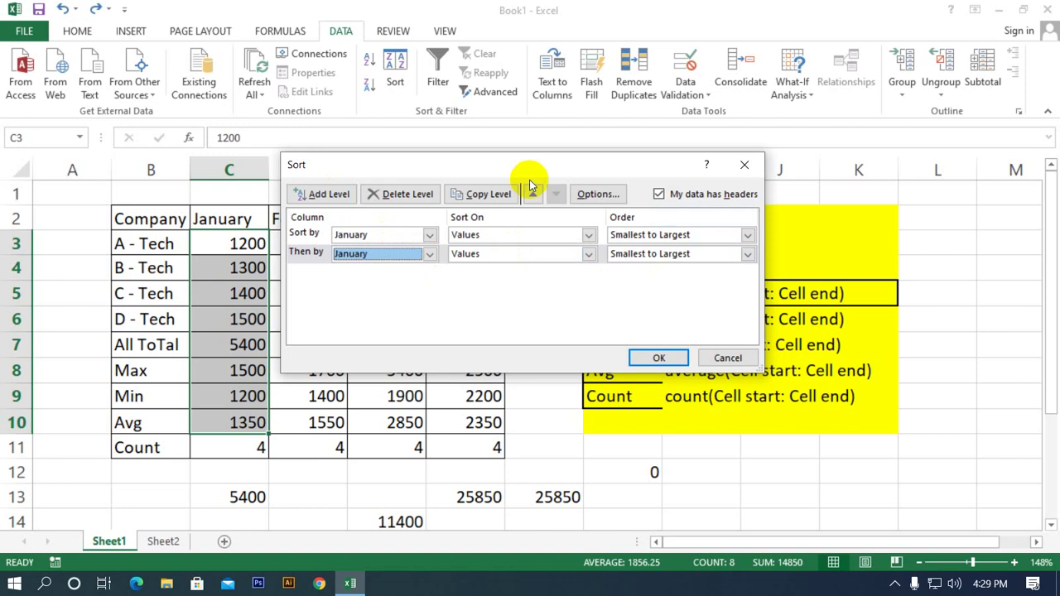
pyautogui.click(400, 194)
pyautogui.click(485, 194)
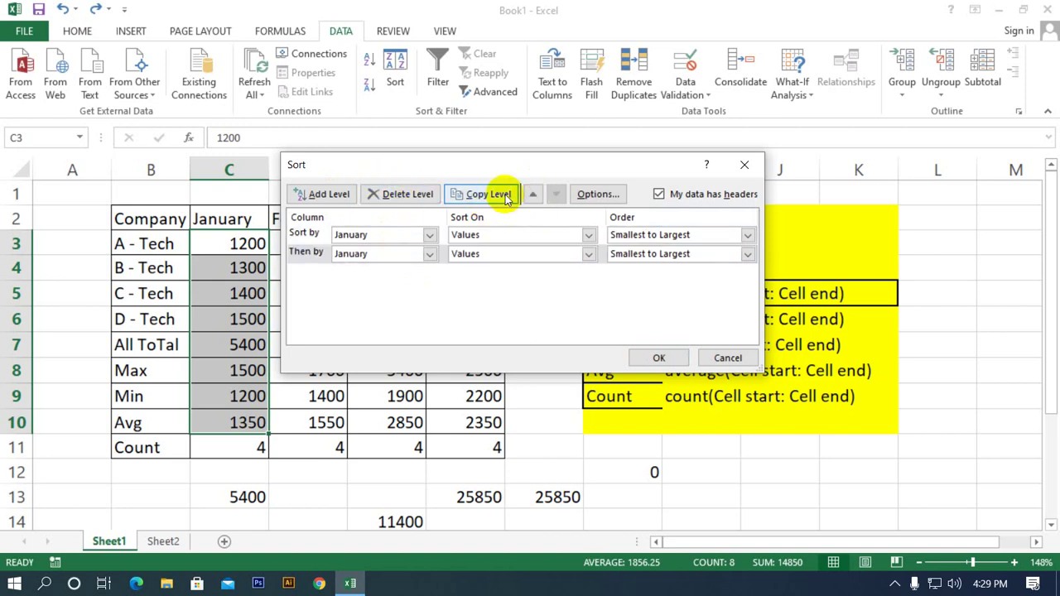
pyautogui.click(407, 194)
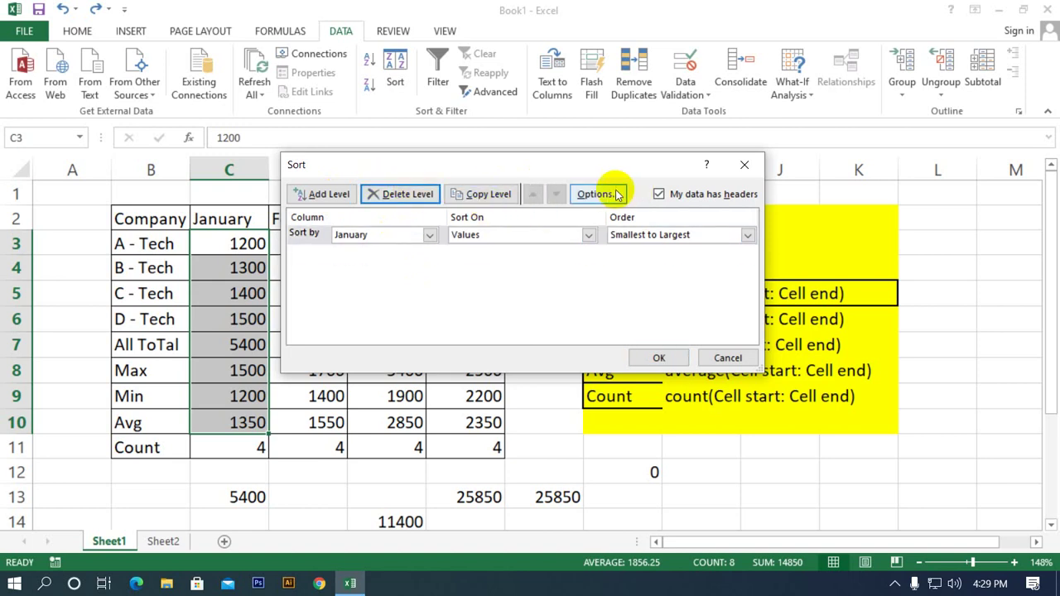
pyautogui.click(659, 194)
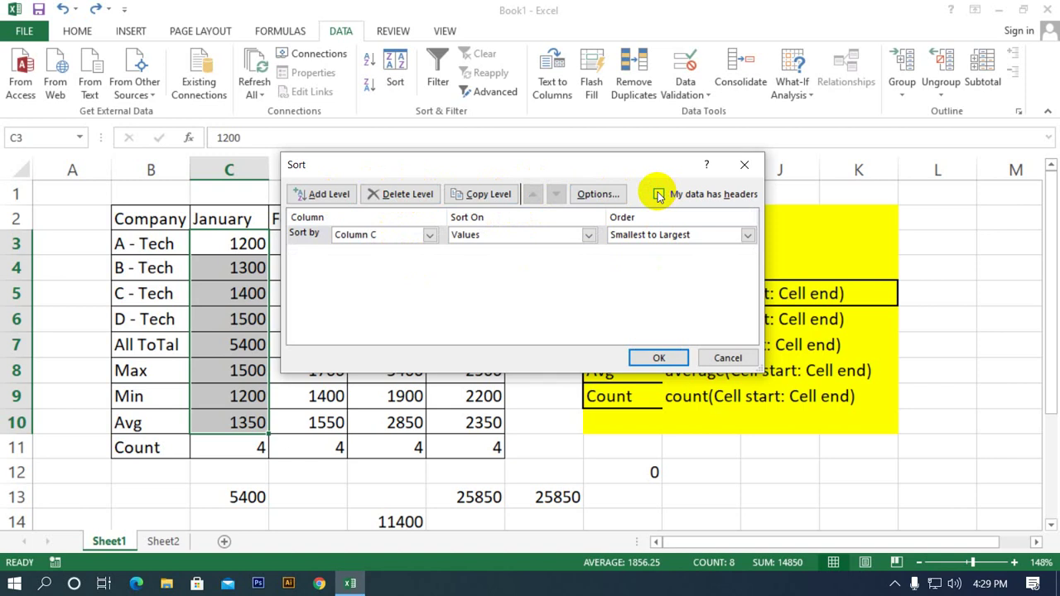
pyautogui.click(747, 235)
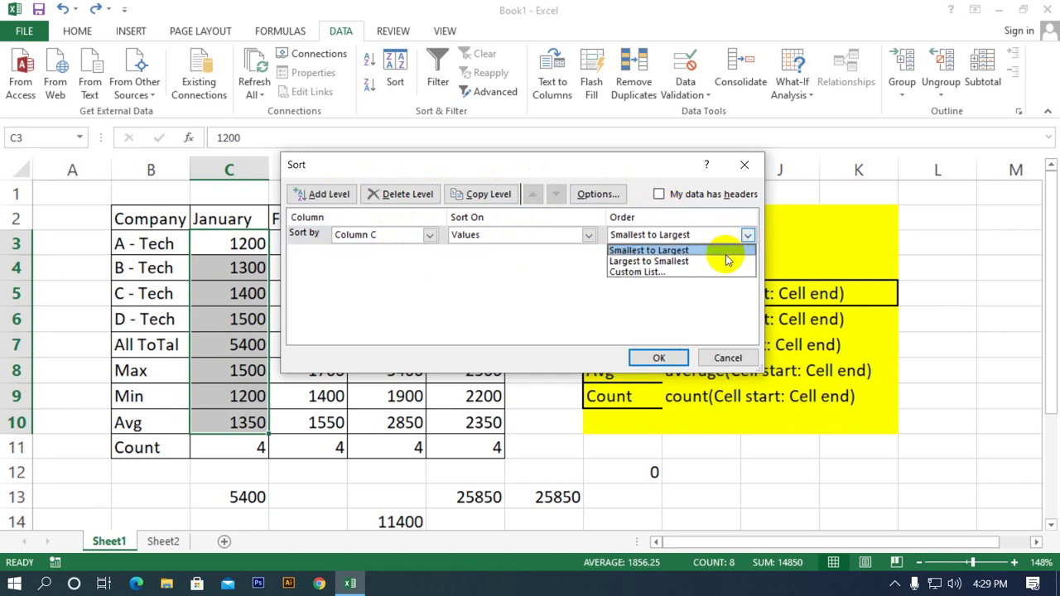
pyautogui.click(720, 261)
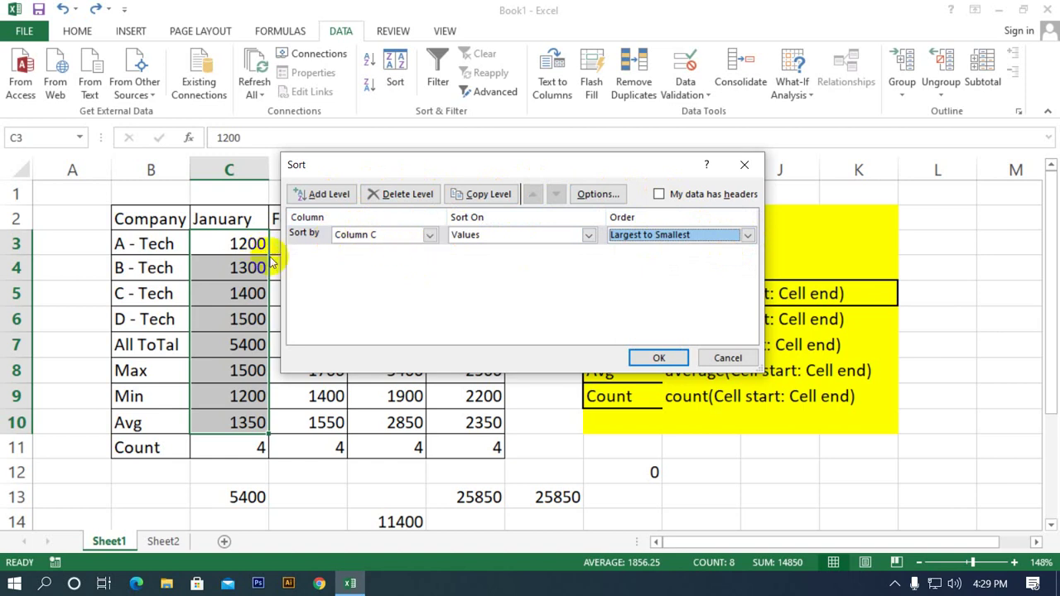
pyautogui.click(728, 357)
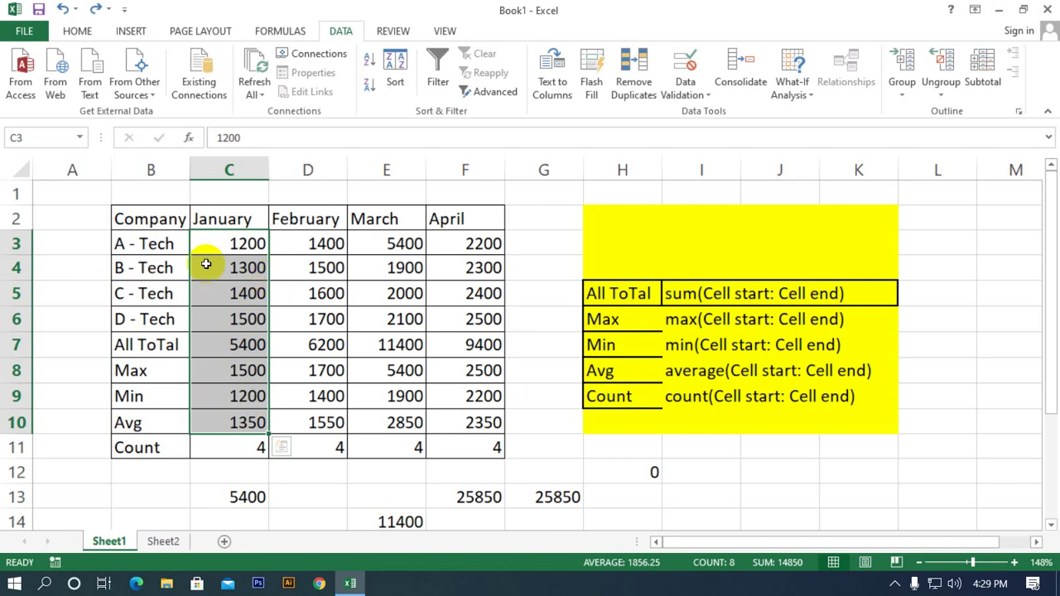
# Sort the January selection alone smallest to largest with default options
pyautogui.click(395, 77)
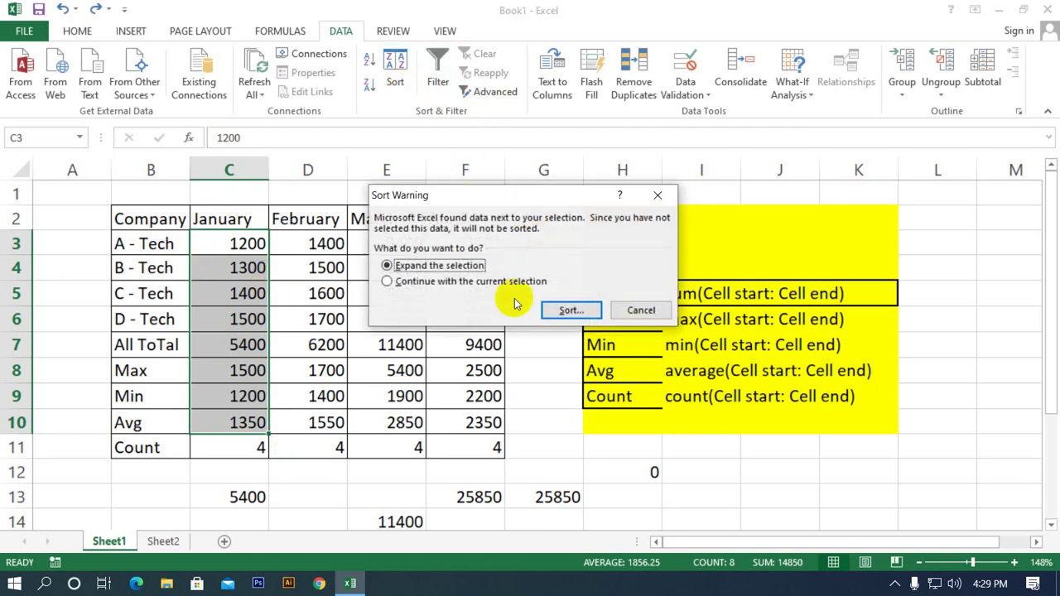
pyautogui.press('Down')
pyautogui.click(561, 308)
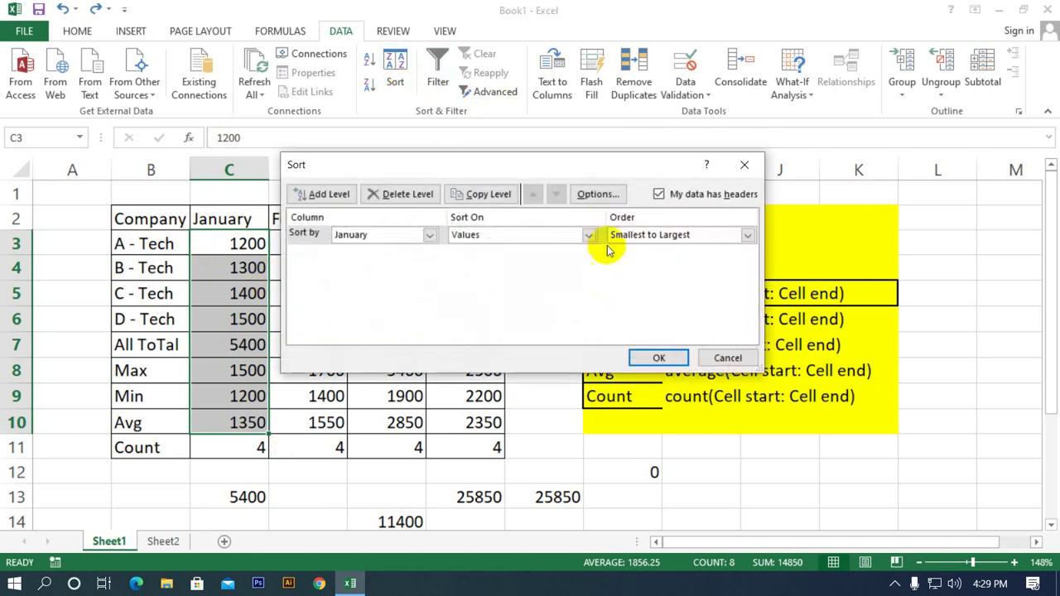
pyautogui.click(598, 194)
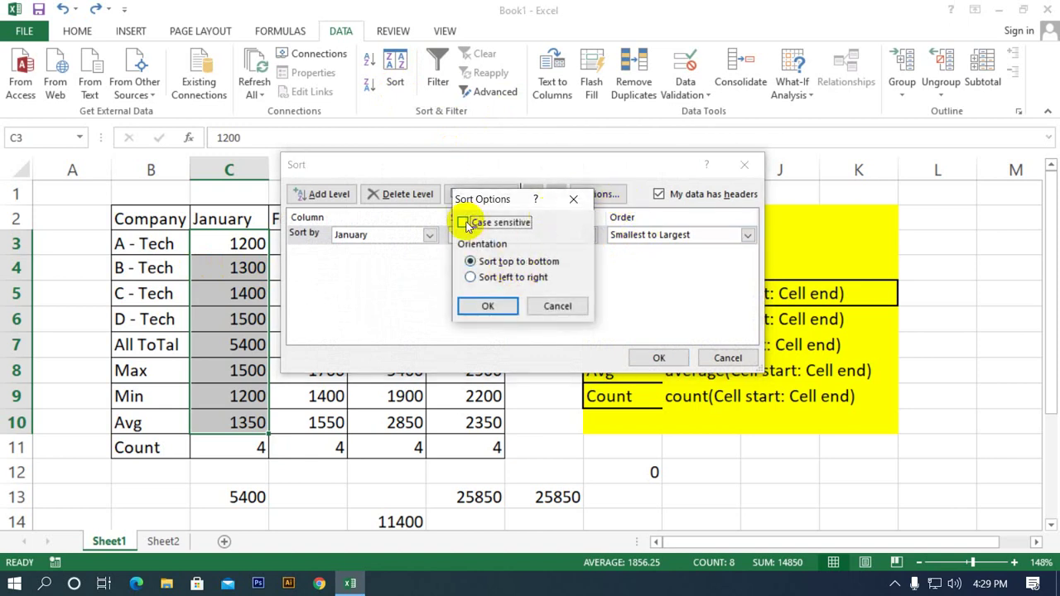
pyautogui.click(488, 306)
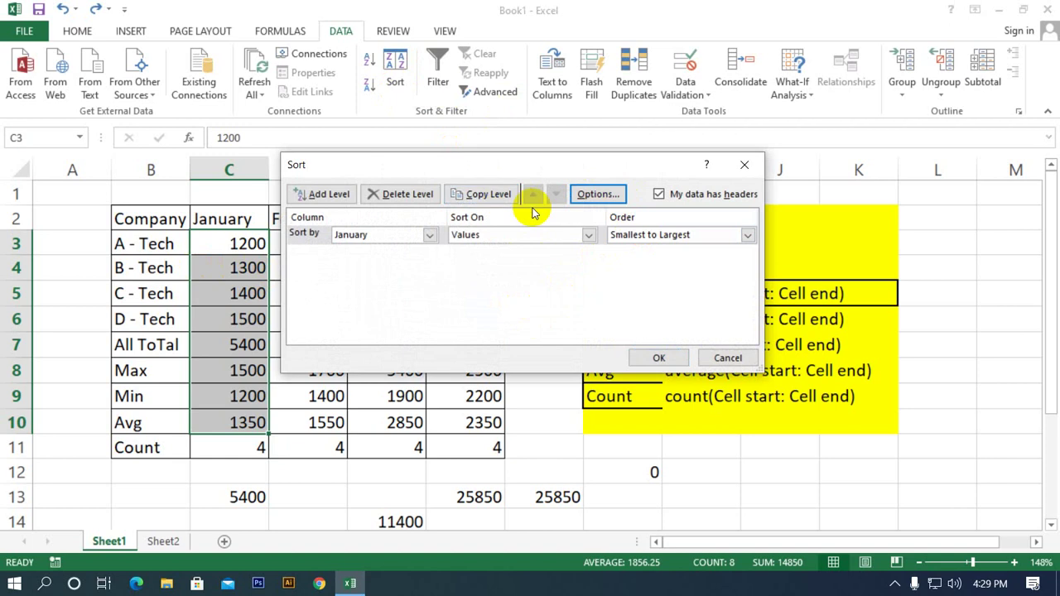
pyautogui.click(652, 354)
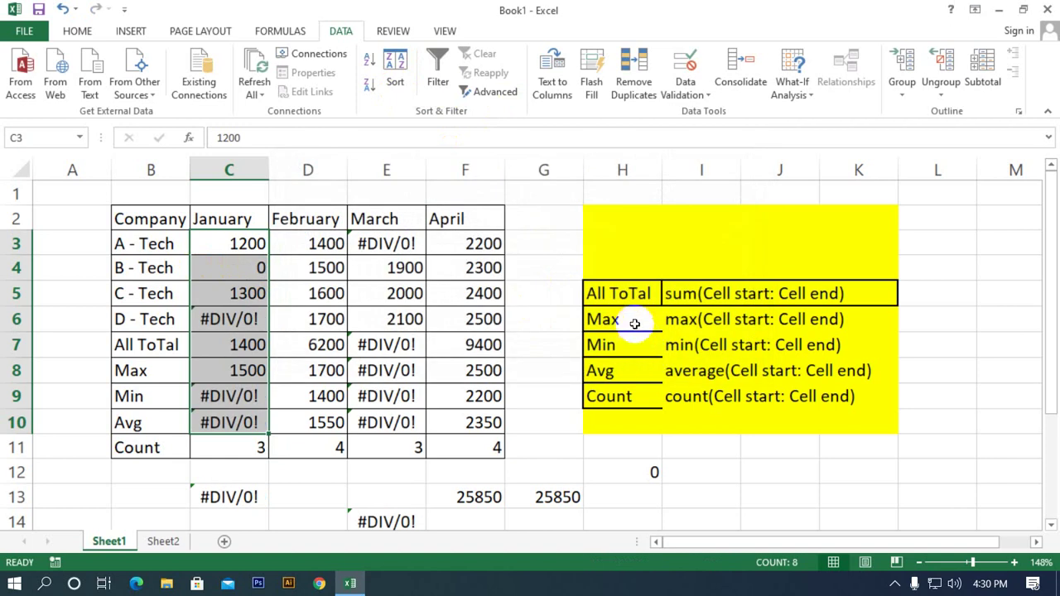
pyautogui.scroll(-2, 634, 320)
pyautogui.scroll(2, 634, 320)
# Undo the January sort, then copy C3:C10 and paste it at C22
pyautogui.hotkey('ctrl', 'z')
pyautogui.moveTo(250, 245); pyautogui.dragTo(262, 421)
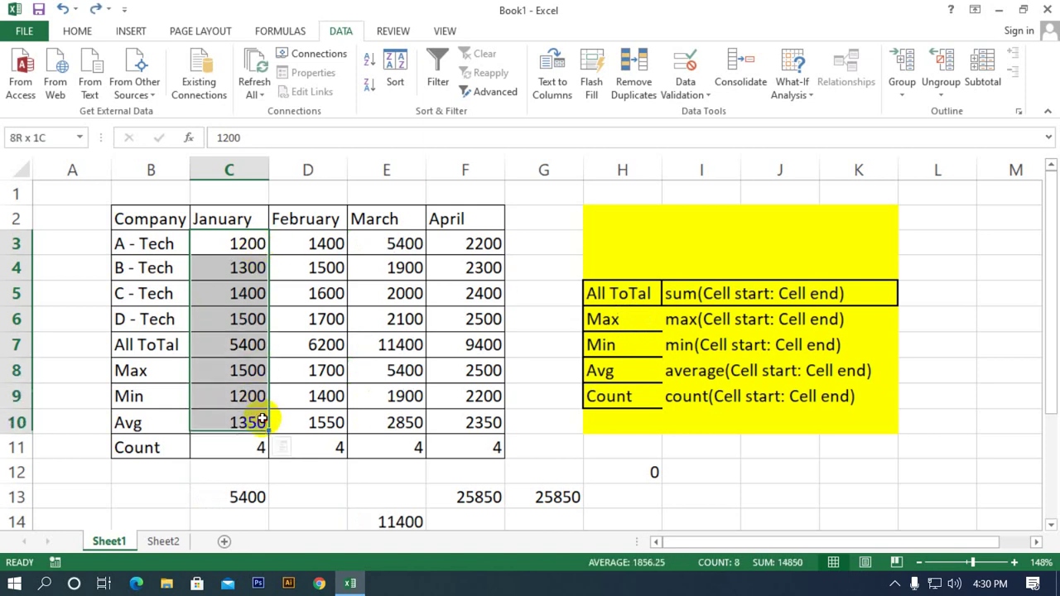
pyautogui.hotkey('ctrl', 'c')
pyautogui.scroll(-6, 485, 419)
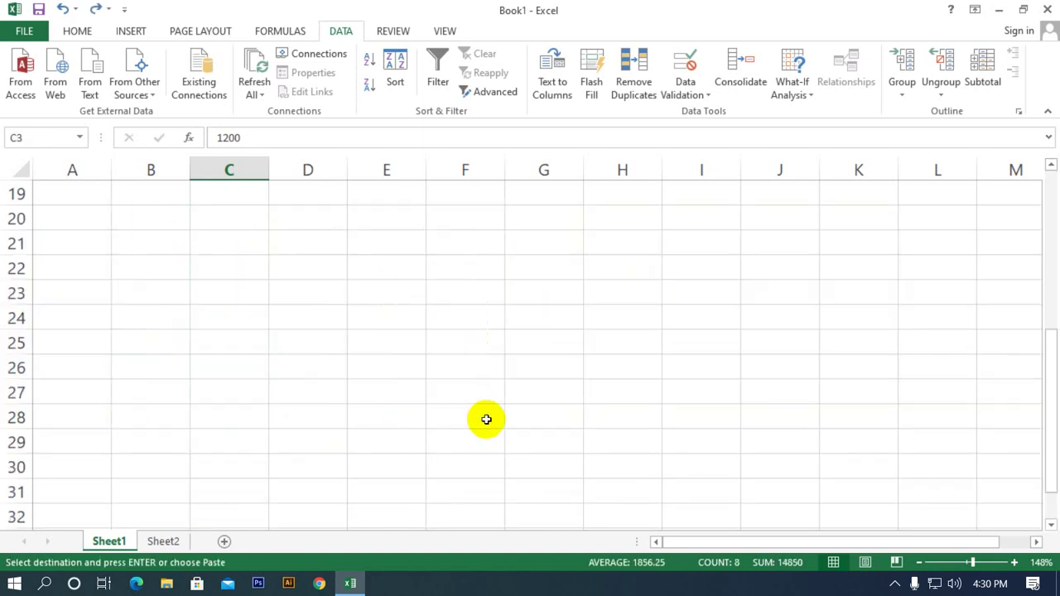
pyautogui.click(222, 268)
pyautogui.hotkey('ctrl', 'v')
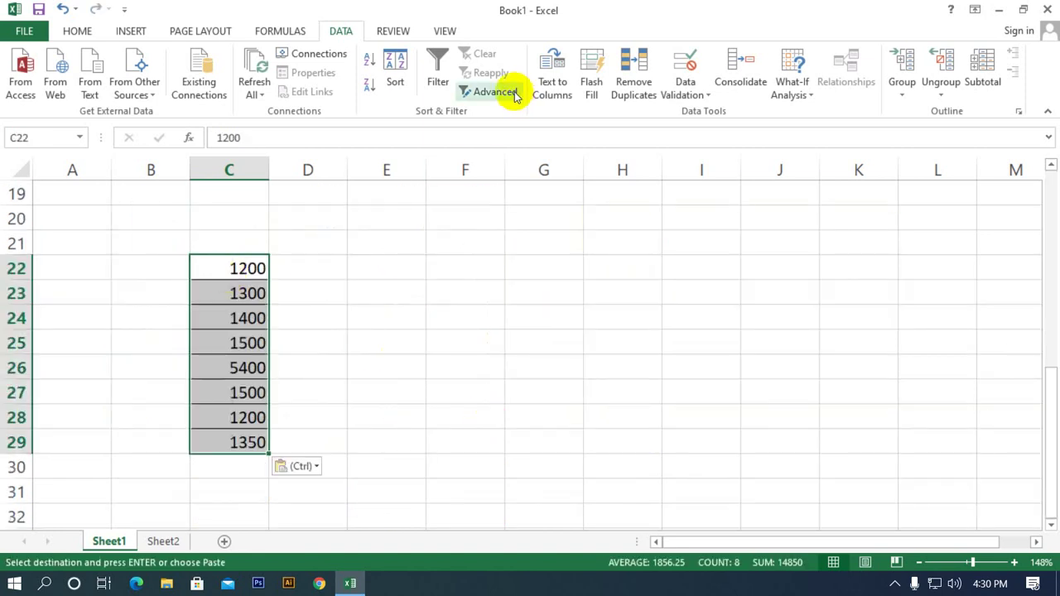
# Sort the pasted block smallest to largest and inspect the #DIV/0! error in C25
pyautogui.click(397, 75)
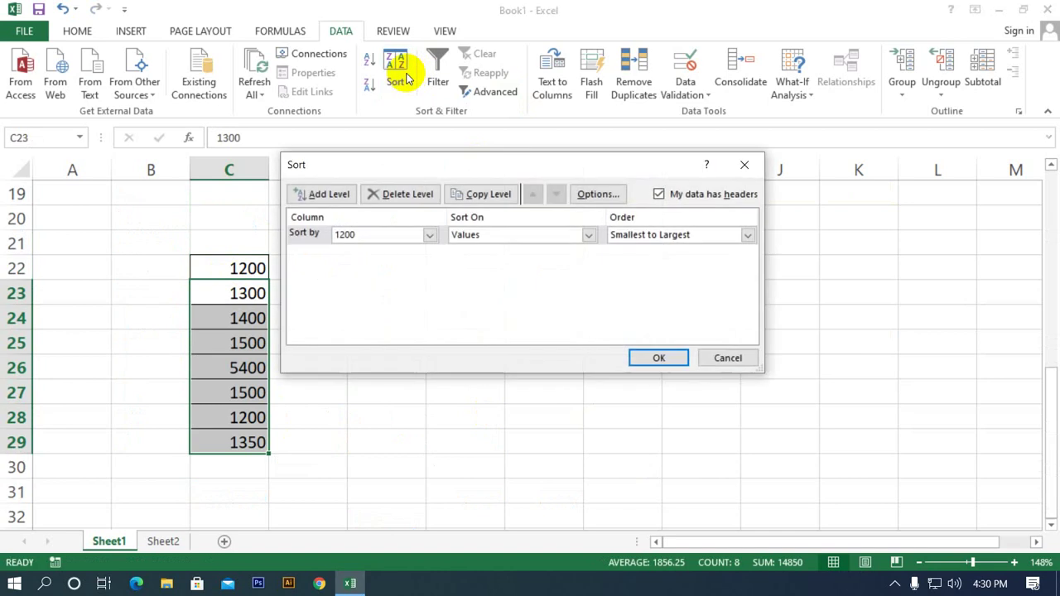
pyautogui.click(645, 357)
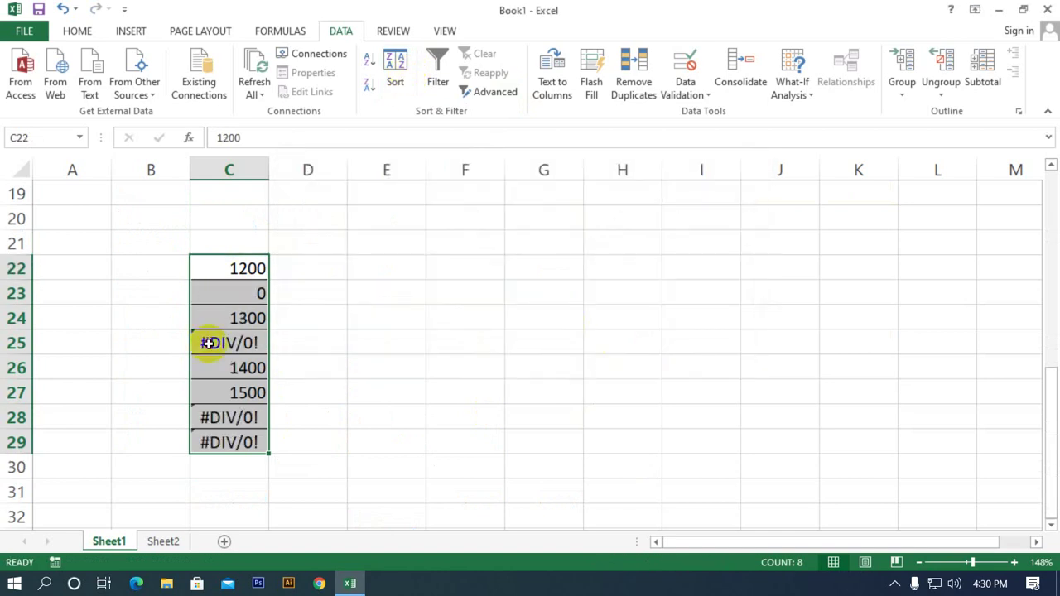
pyautogui.click(208, 343)
pyautogui.click(172, 341)
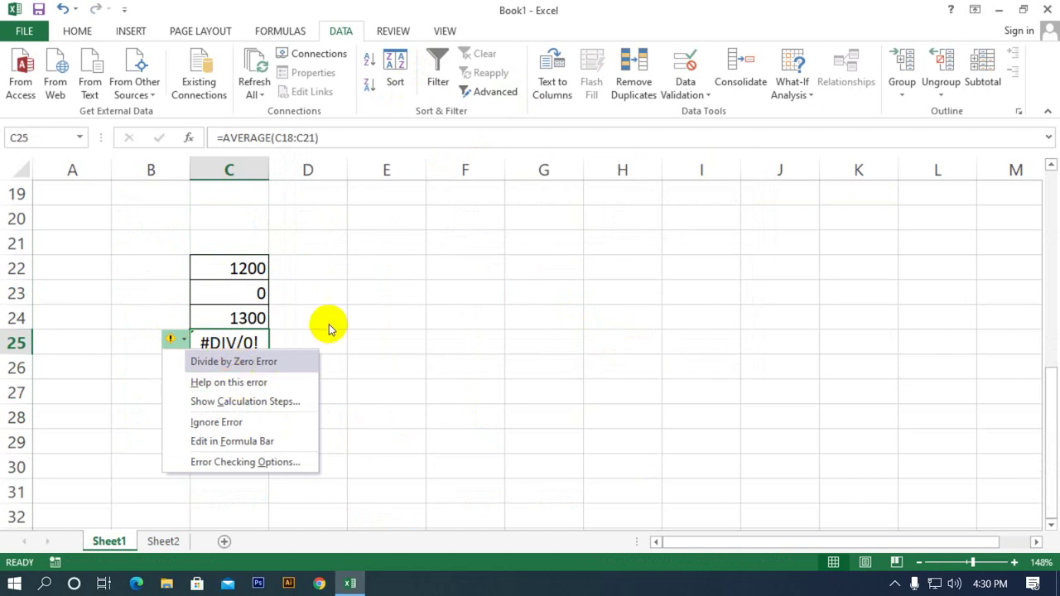
pyautogui.click(267, 402)
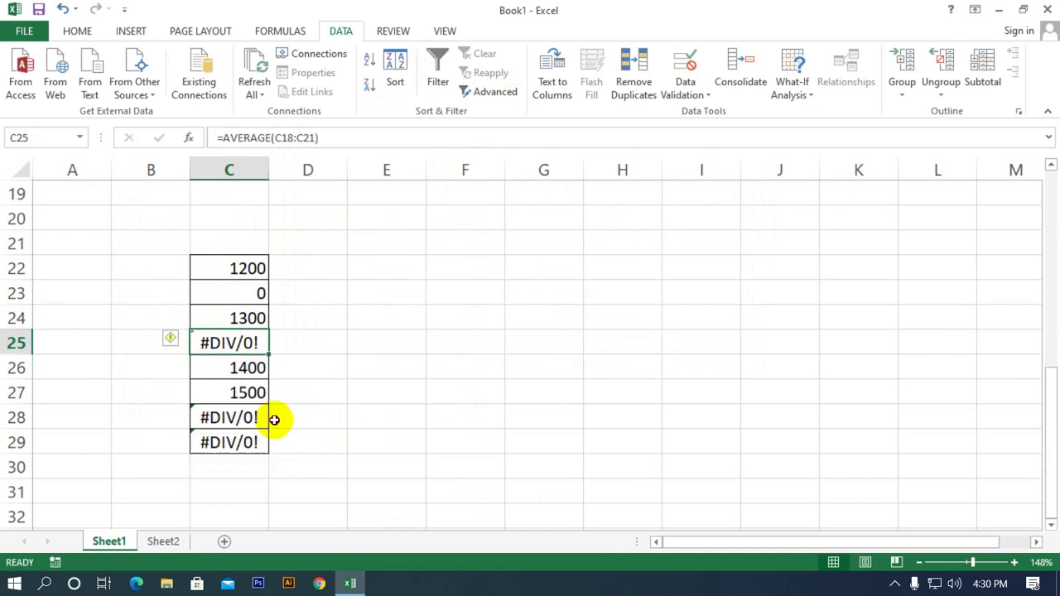
pyautogui.click(300, 351)
pyautogui.doubleClick(238, 346)
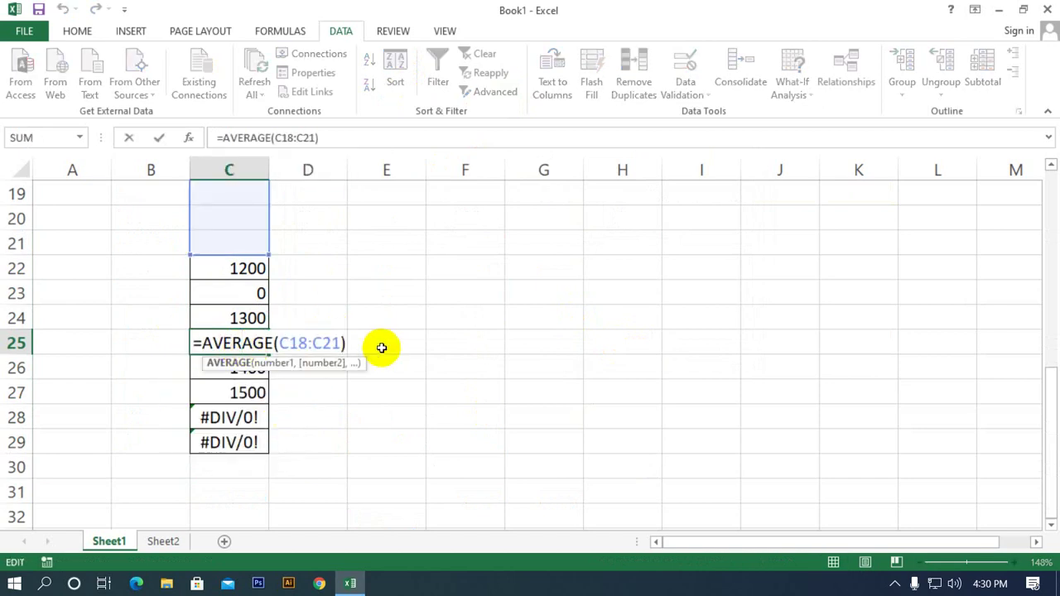
pyautogui.click(368, 343)
# Select C3:C6 and review the formulas in C25, C28 and C29
pyautogui.scroll(6, 331, 339)
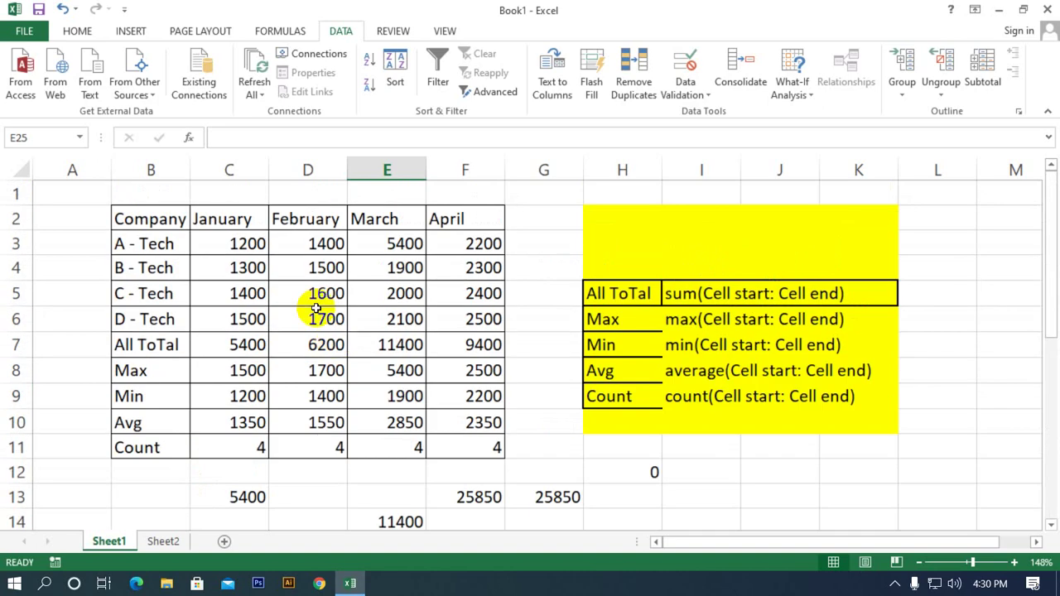
pyautogui.moveTo(249, 243); pyautogui.dragTo(248, 318)
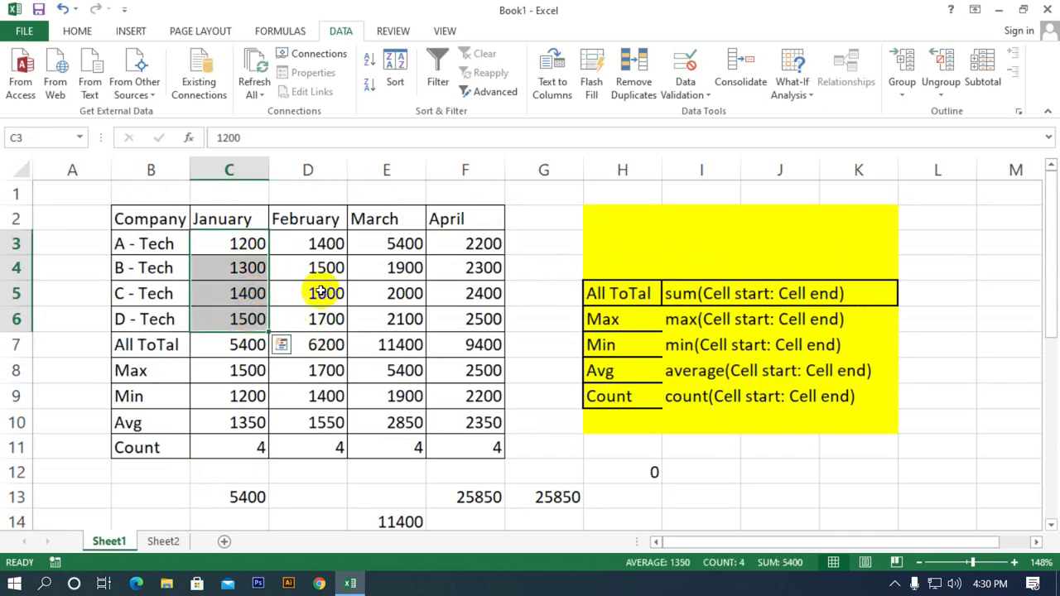
pyautogui.scroll(-1, 304, 298)
pyautogui.scroll(-4, 306, 300)
pyautogui.scroll(2, 298, 290)
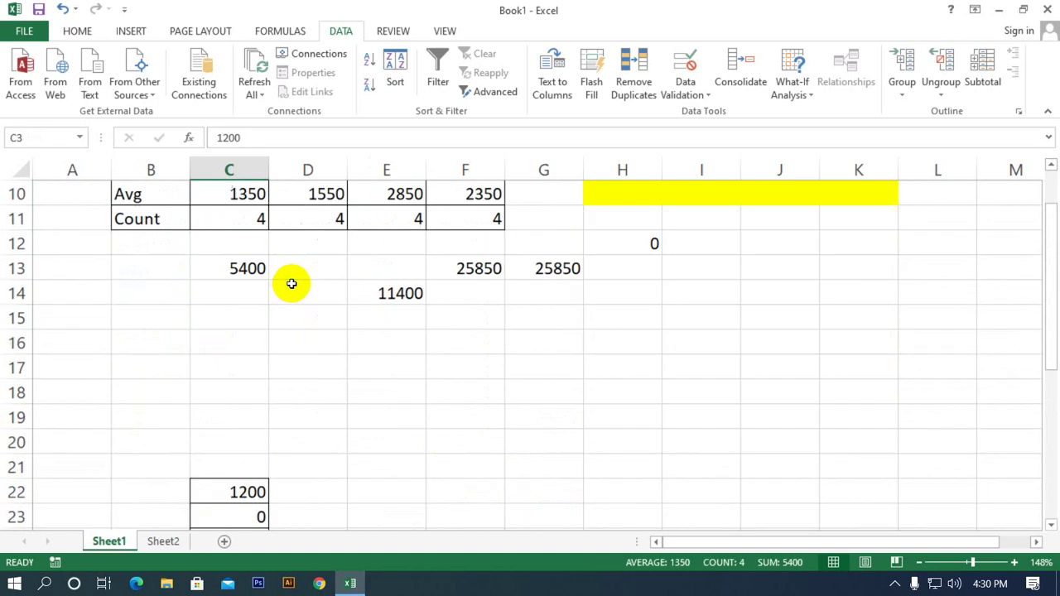
pyautogui.scroll(-2, 291, 284)
pyautogui.scroll(-2, 248, 419)
pyautogui.scroll(1, 245, 397)
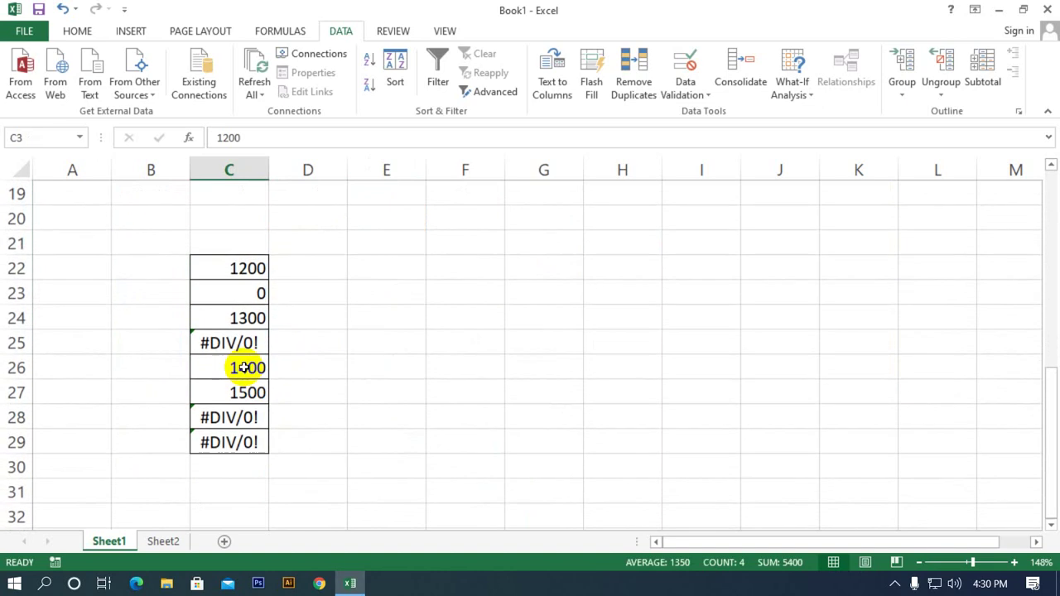
pyautogui.click(246, 342)
pyautogui.click(246, 419)
pyautogui.click(244, 438)
pyautogui.click(246, 417)
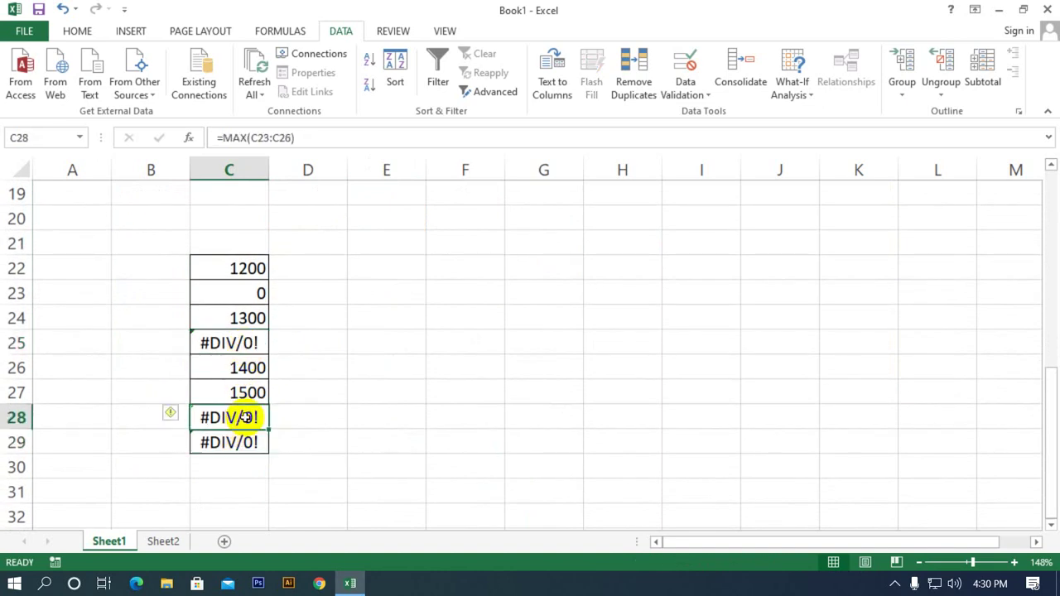
pyautogui.click(246, 344)
pyautogui.click(247, 417)
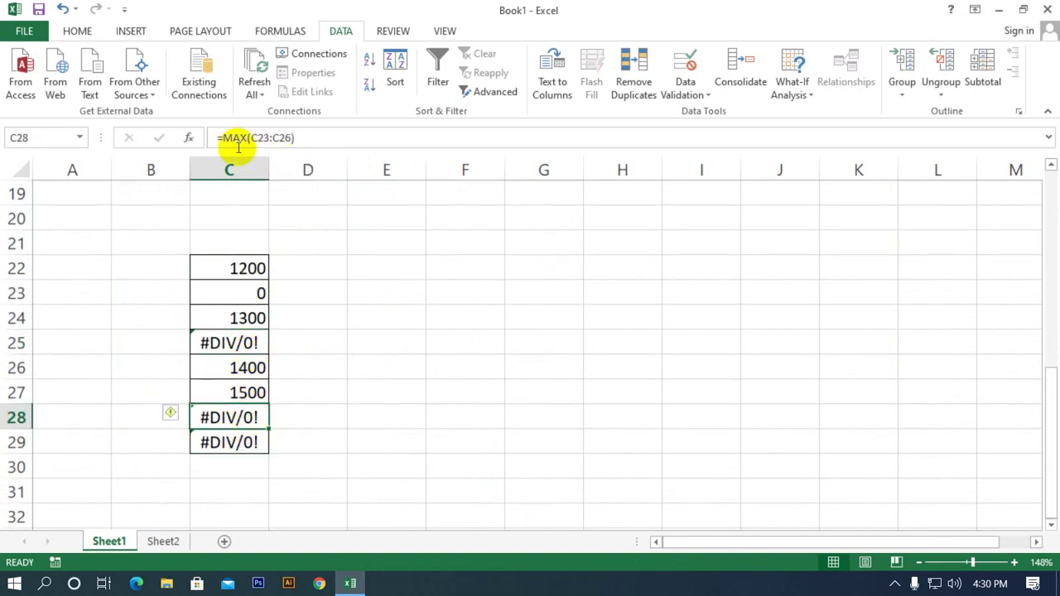
# Try replacing C28's MAX formula with references to D22 and D24, then cancel
pyautogui.click(279, 141)
pyautogui.moveTo(214, 137); pyautogui.dragTo(337, 155)
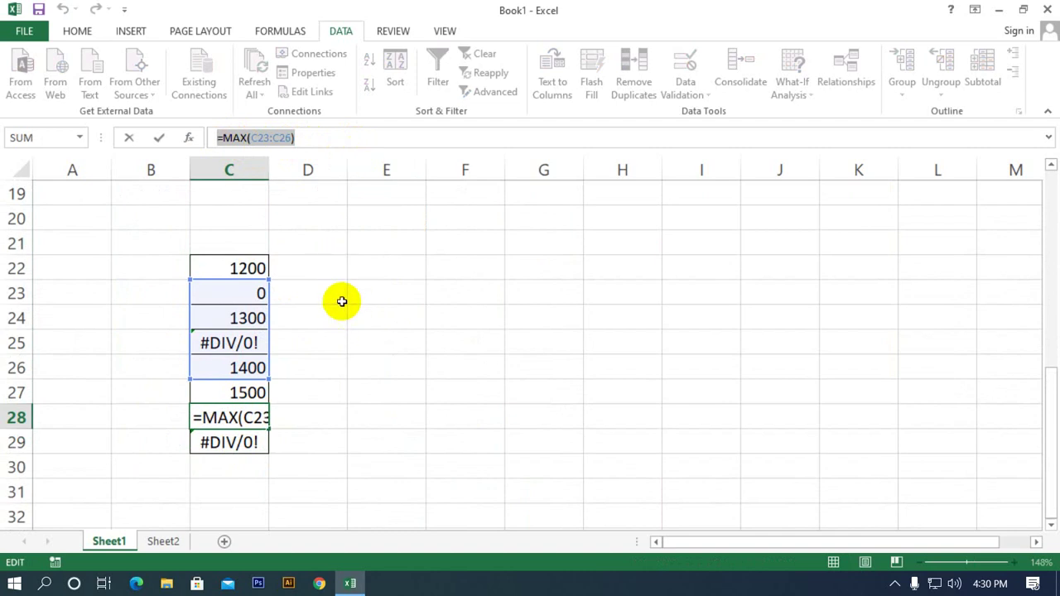
pyautogui.click(320, 270)
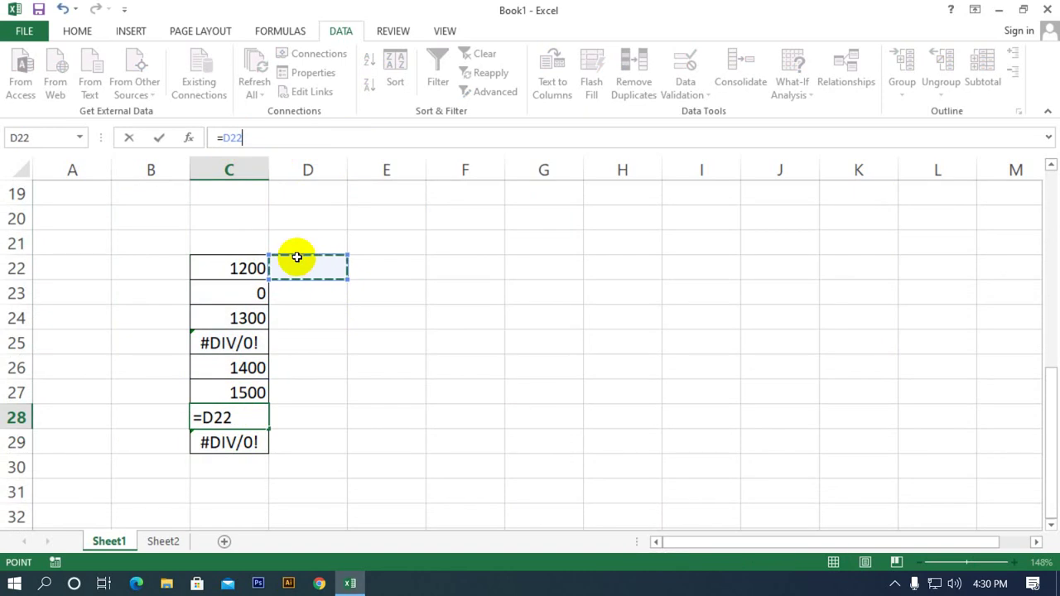
pyautogui.click(317, 315)
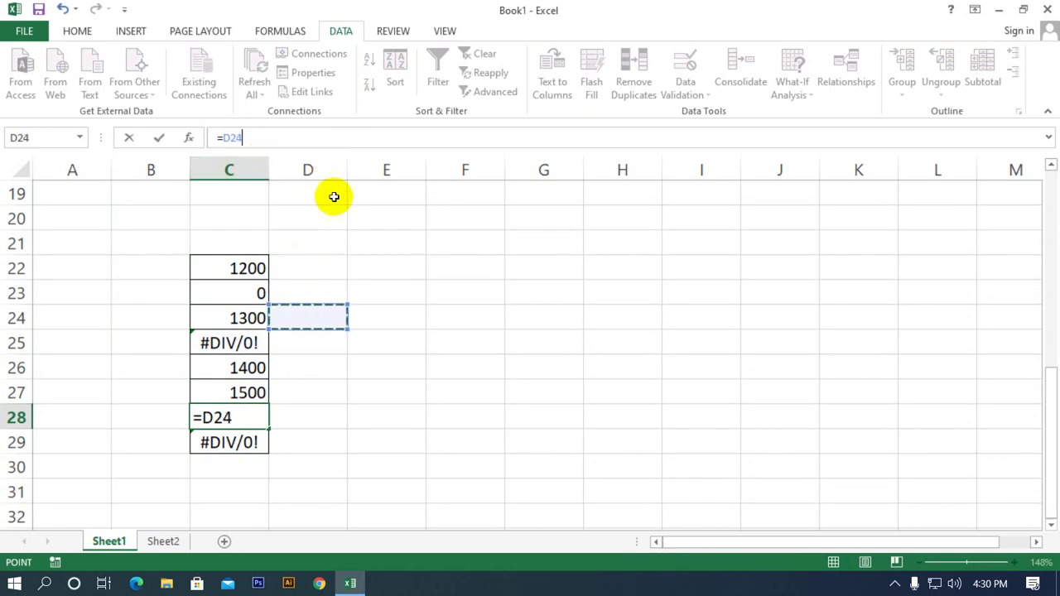
pyautogui.press('Escape')
# Copy the January sales C3:C6 and paste them at M12
pyautogui.scroll(5, 362, 213)
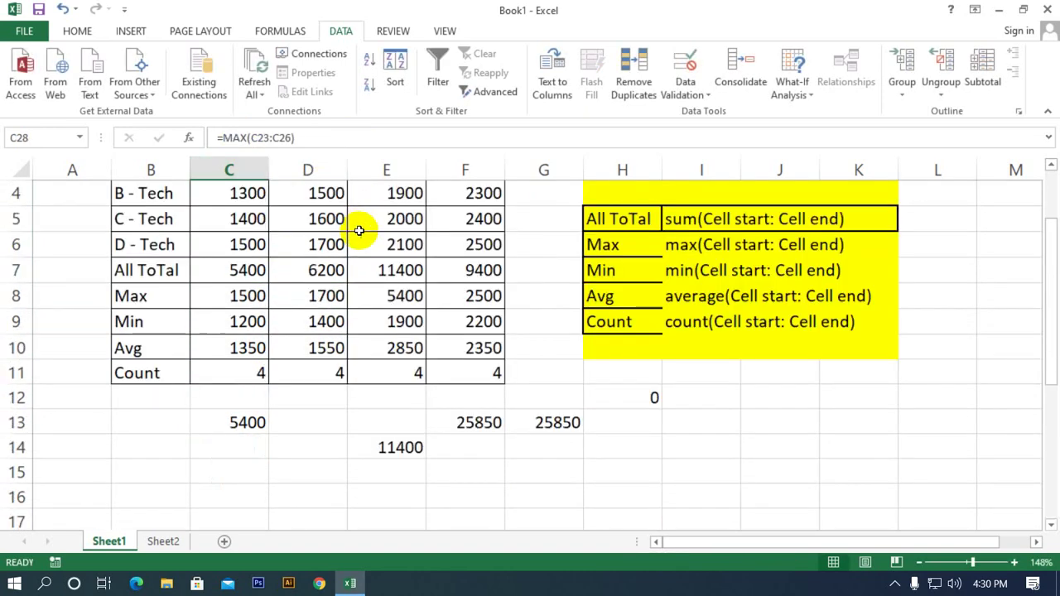
pyautogui.scroll(1, 351, 229)
pyautogui.moveTo(258, 254); pyautogui.dragTo(250, 308)
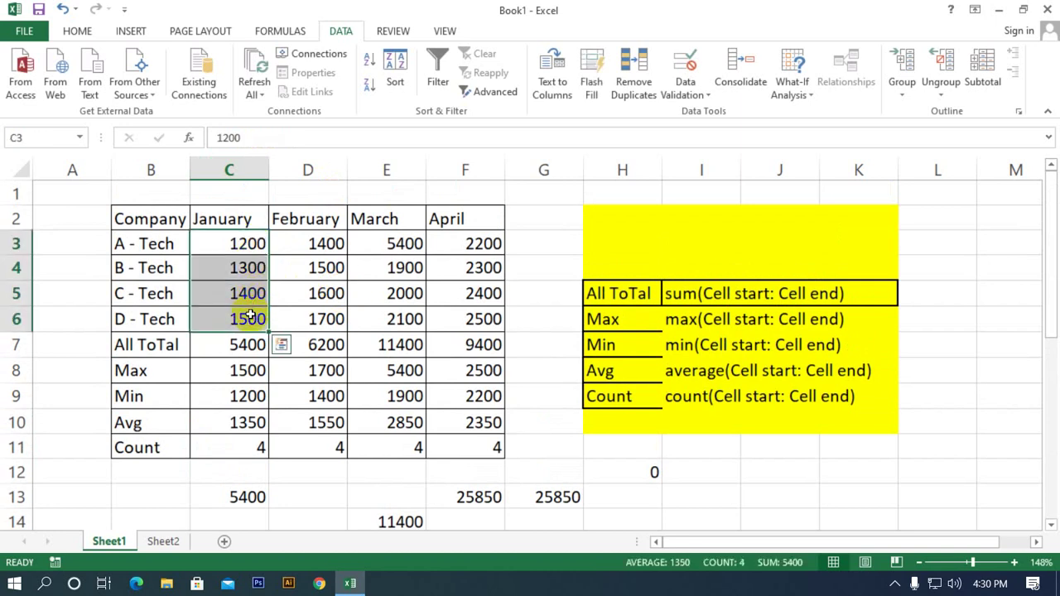
pyautogui.hotkey('ctrl', 'c')
pyautogui.click(988, 463)
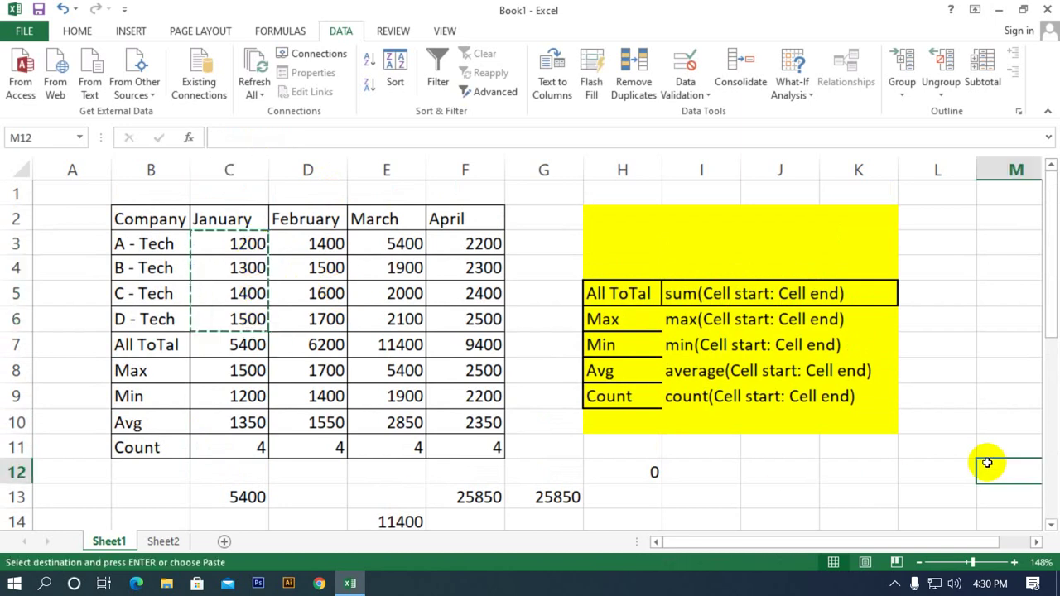
pyautogui.hotkey('ctrl', 'v')
pyautogui.click(711, 543)
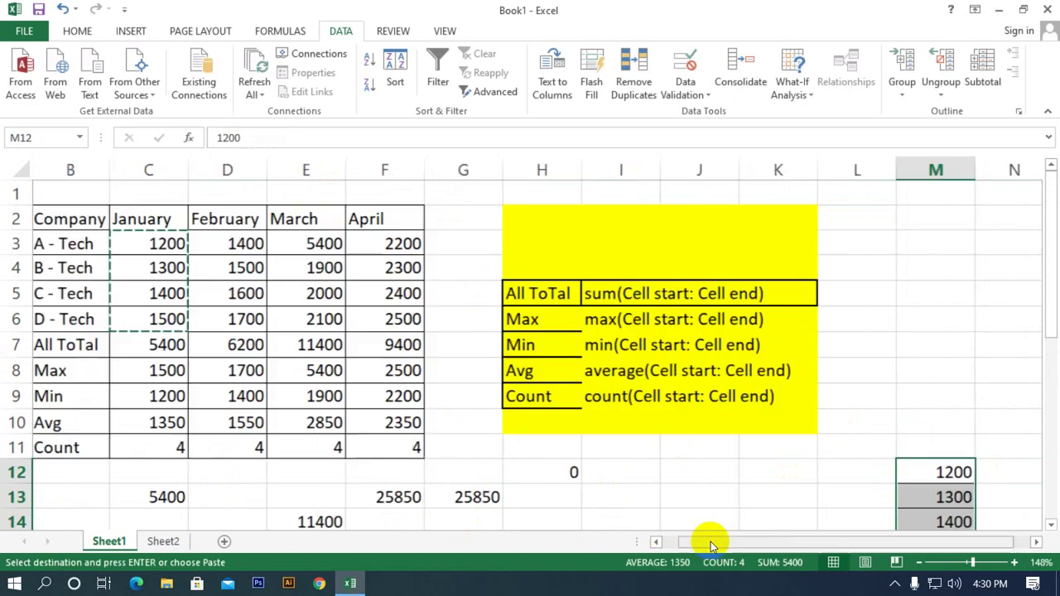
pyautogui.moveTo(711, 542); pyautogui.dragTo(694, 543)
# Copy the February sales D3:D6 and paste them at M16
pyautogui.moveTo(329, 239); pyautogui.dragTo(329, 315)
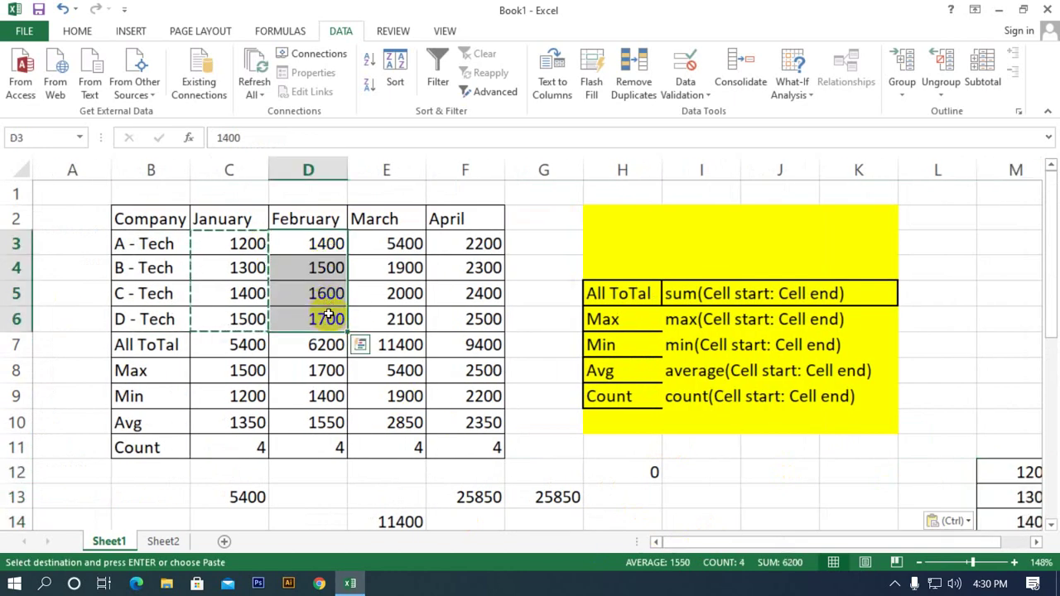
pyautogui.hotkey('ctrl', 'c')
pyautogui.moveTo(836, 543); pyautogui.dragTo(929, 545)
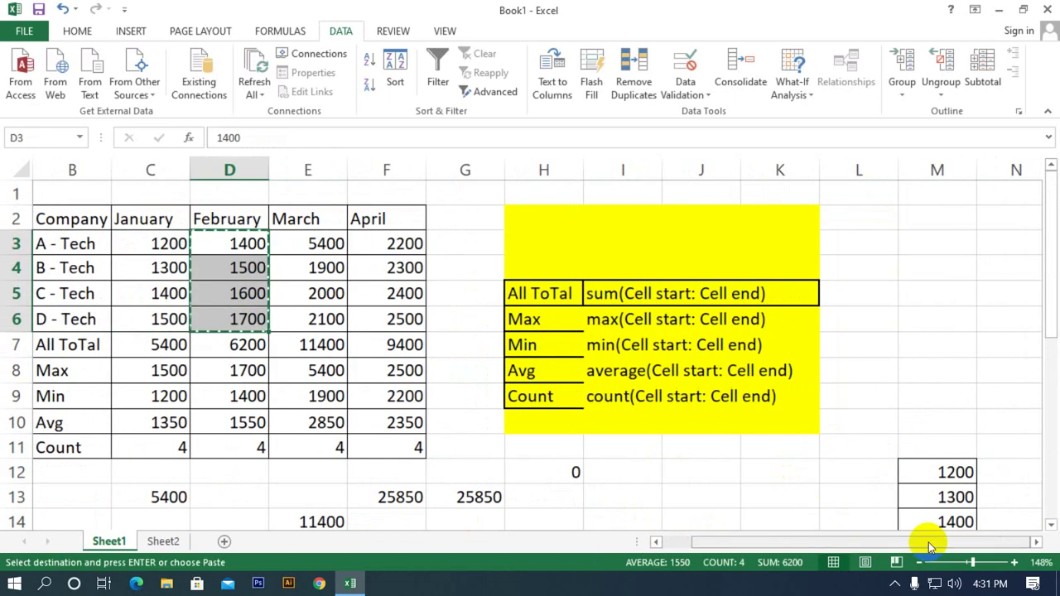
pyautogui.scroll(-3, 951, 487)
pyautogui.click(932, 345)
pyautogui.hotkey('ctrl', 'v')
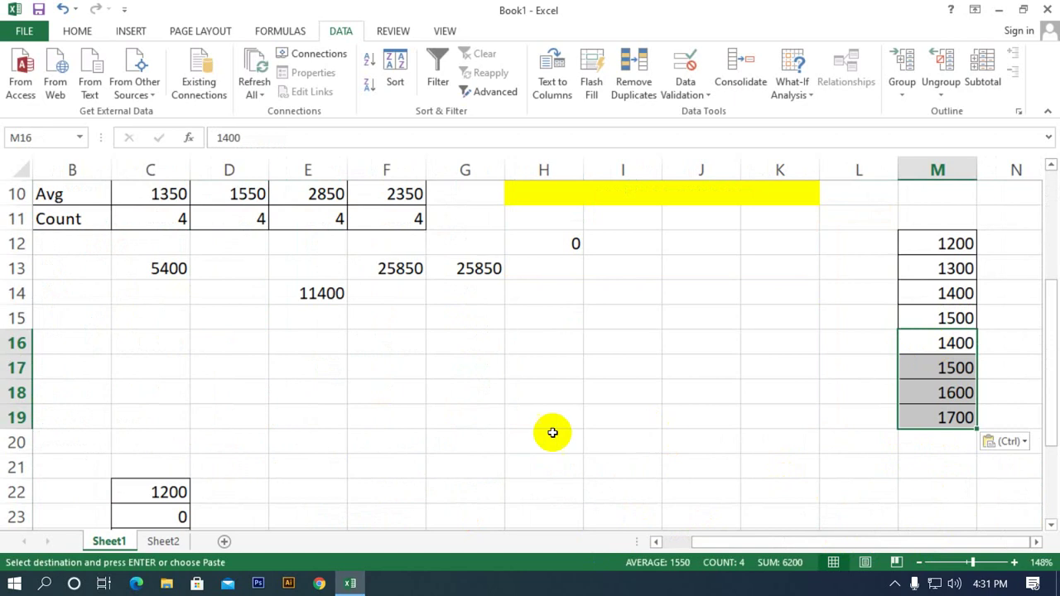
# Paste the March figures E3:E6 into M20:M23
pyautogui.scroll(2, 552, 432)
pyautogui.scroll(1, 319, 193)
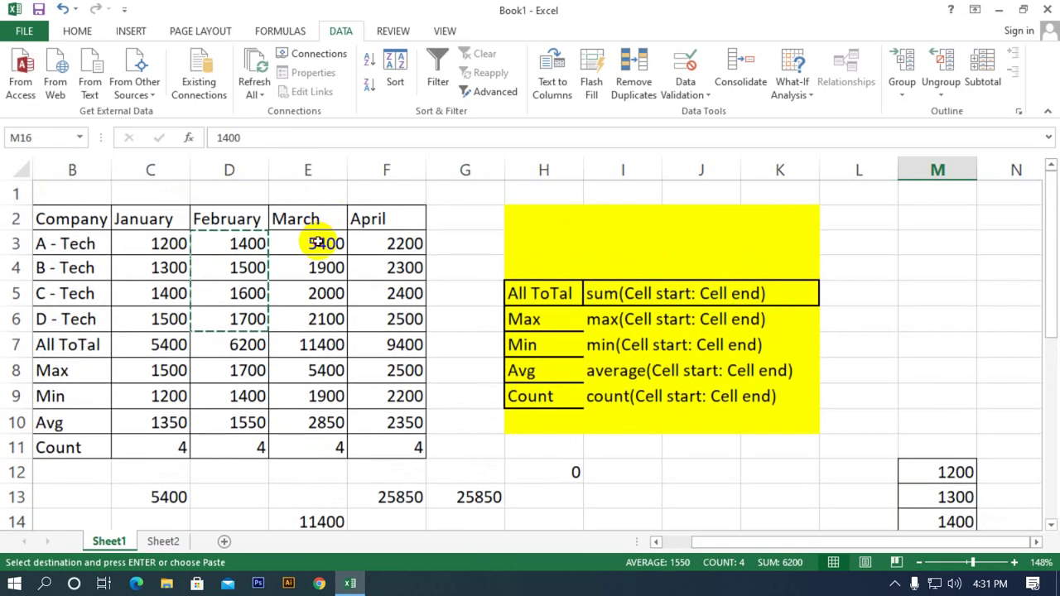
pyautogui.moveTo(317, 242); pyautogui.dragTo(323, 325)
pyautogui.scroll(-2, 613, 428)
pyautogui.scroll(-1, 922, 416)
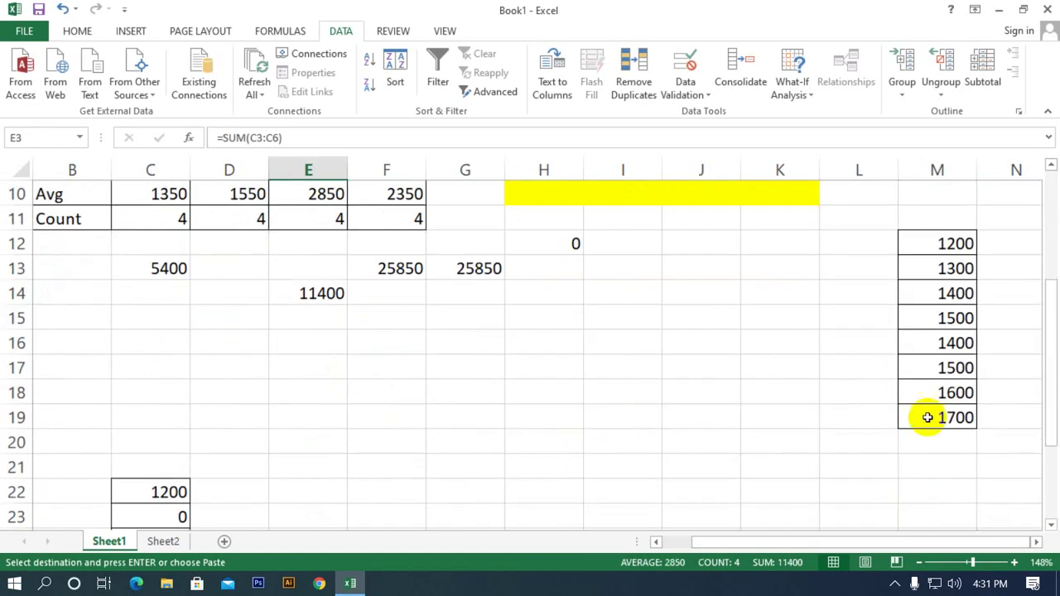
pyautogui.click(935, 449)
pyautogui.click(934, 438)
pyautogui.hotkey('ctrl', 'v')
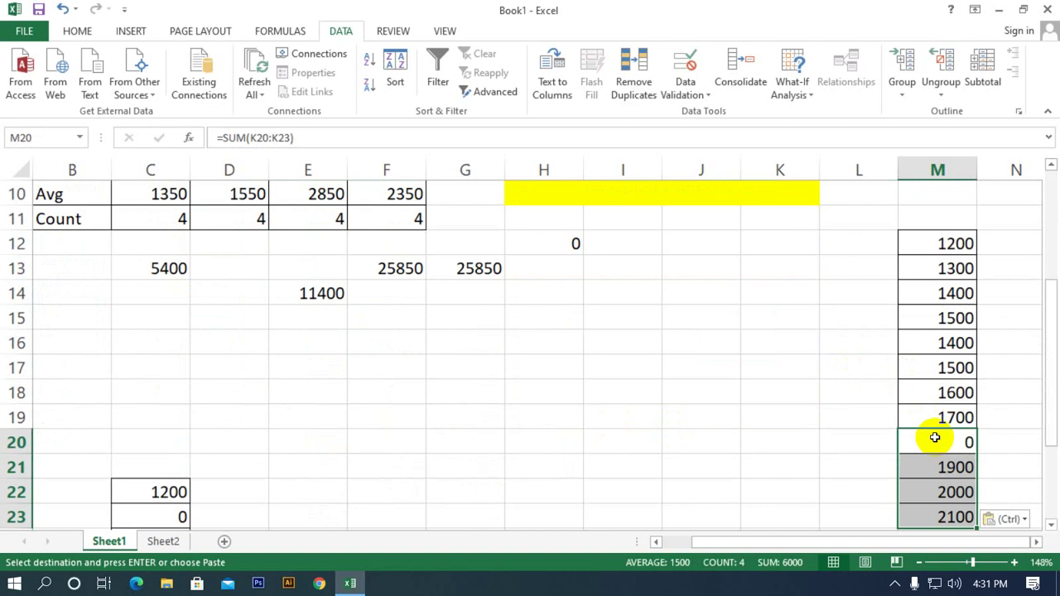
pyautogui.hotkey('ctrl', 'z')
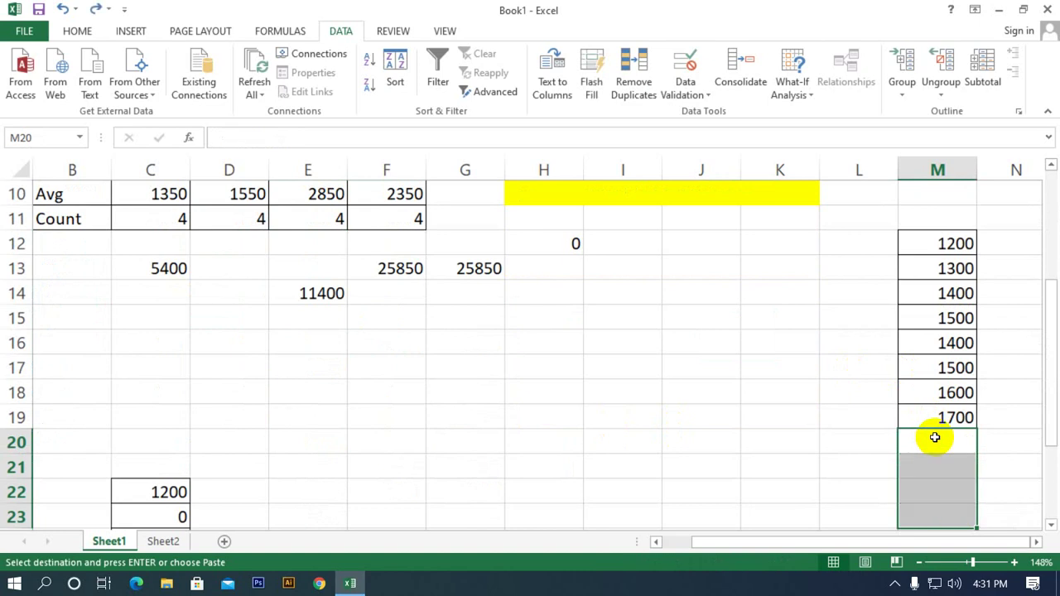
pyautogui.hotkey('ctrl', 'v')
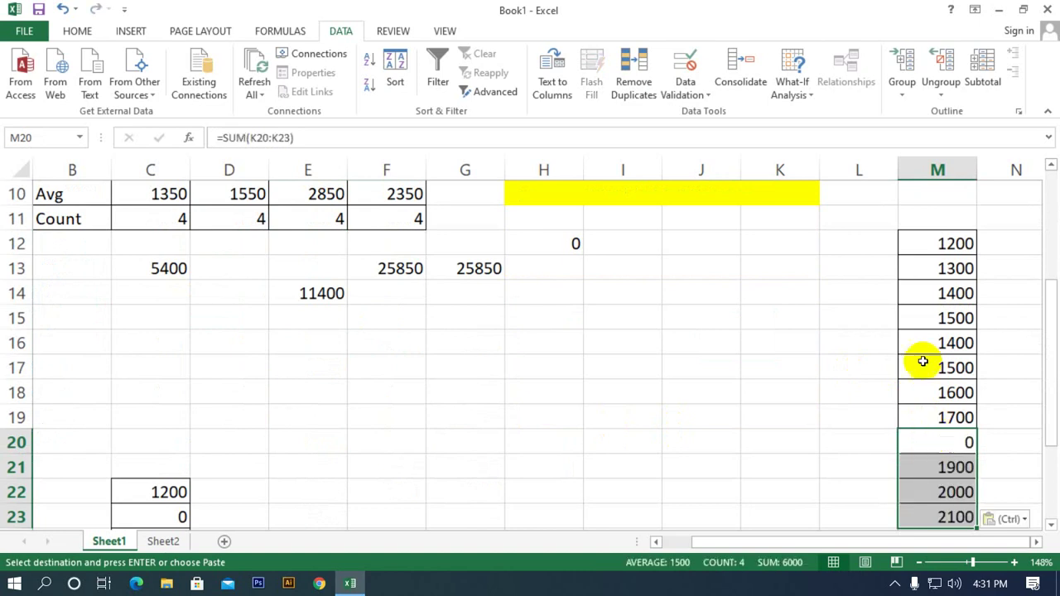
# Replace M20's broken SUM formula with the value 1800
pyautogui.scroll(2, 910, 364)
pyautogui.scroll(-3, 820, 407)
pyautogui.click(957, 372)
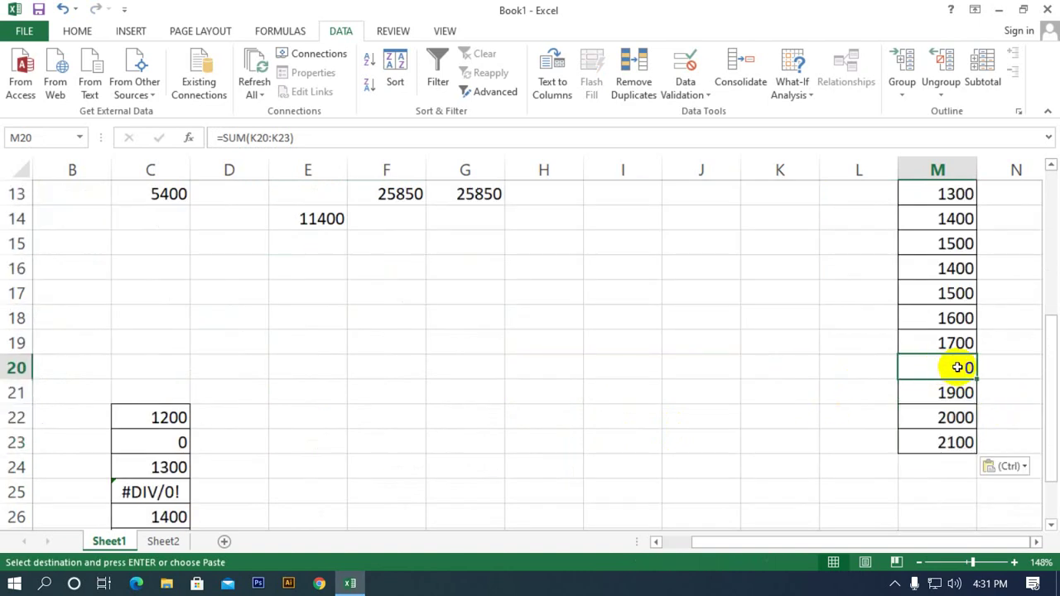
pyautogui.doubleClick(957, 370)
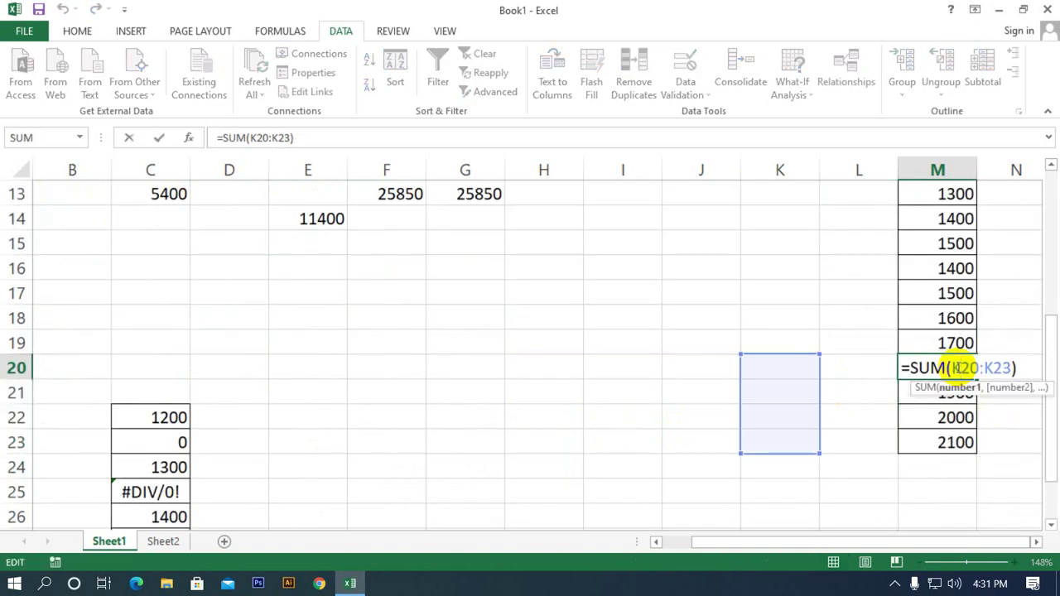
pyautogui.press('Delete')
pyautogui.press('Left')
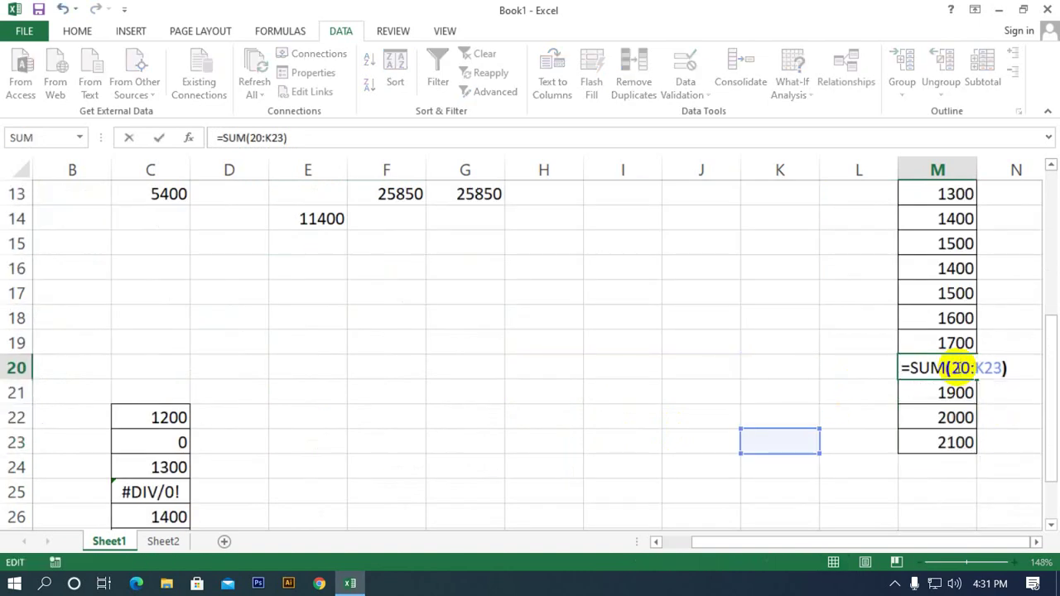
pyautogui.press('BackSpace')
pyautogui.press('BackSpace')
pyautogui.press('BackSpace')
pyautogui.press('BackSpace')
pyautogui.press('BackSpace')
pyautogui.write('1800')
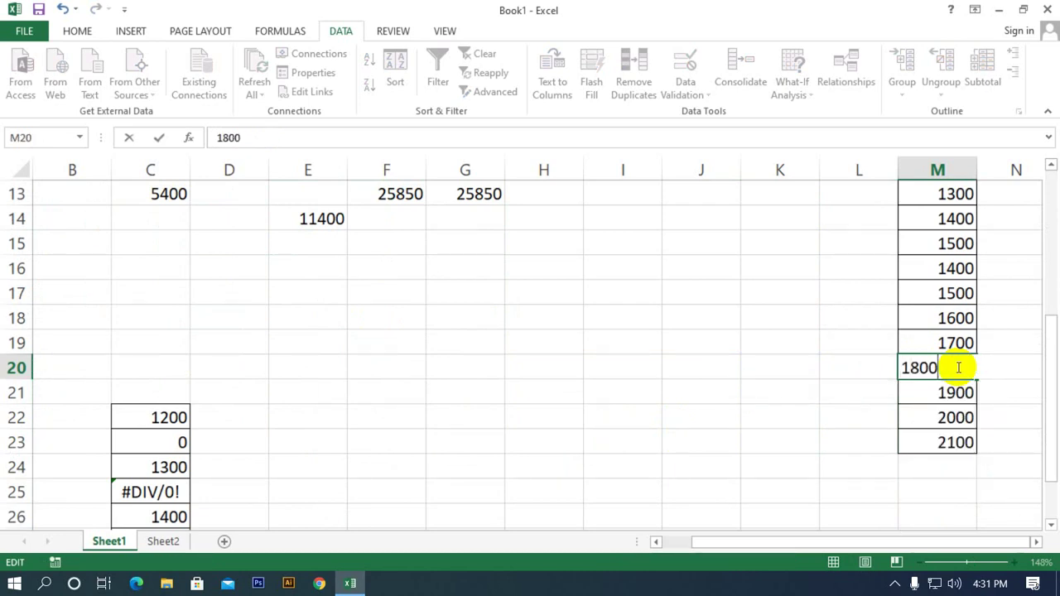
pyautogui.press('Return')
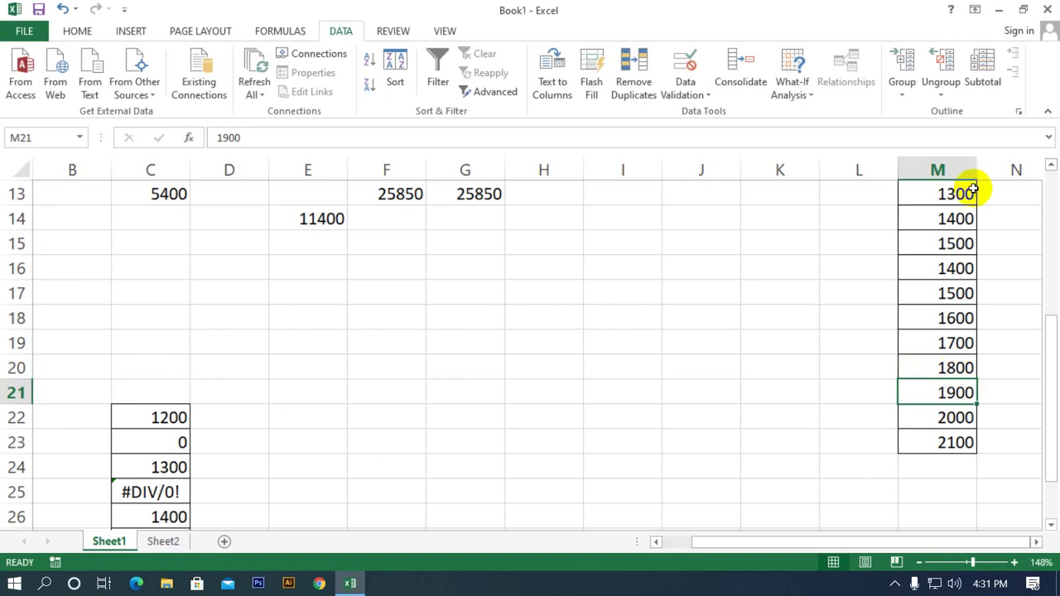
# Select M13:M23 and sort it smallest to largest
pyautogui.moveTo(951, 194); pyautogui.dragTo(956, 439)
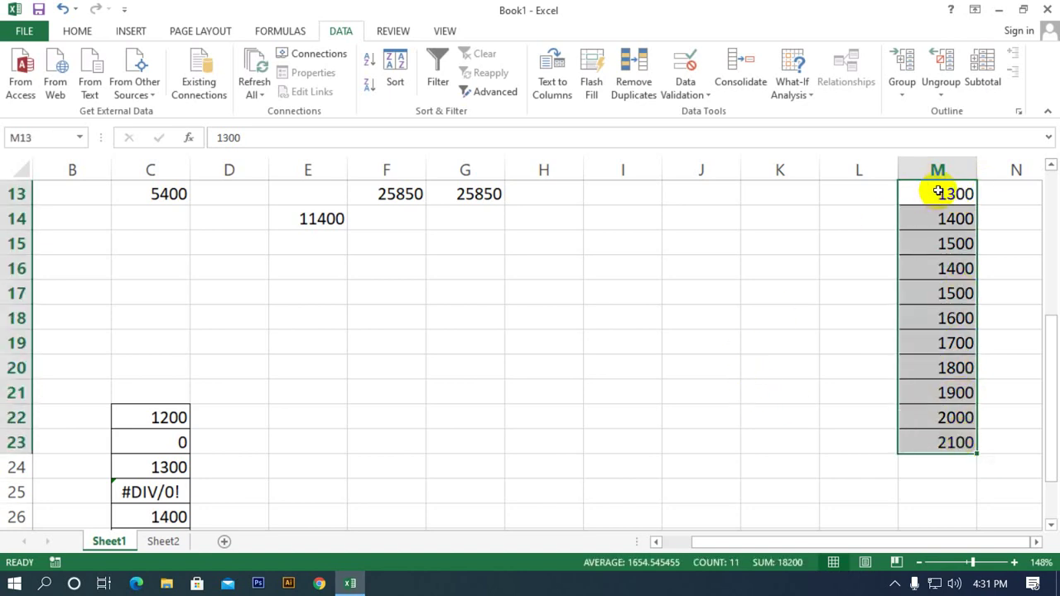
pyautogui.click(395, 74)
pyautogui.click(636, 357)
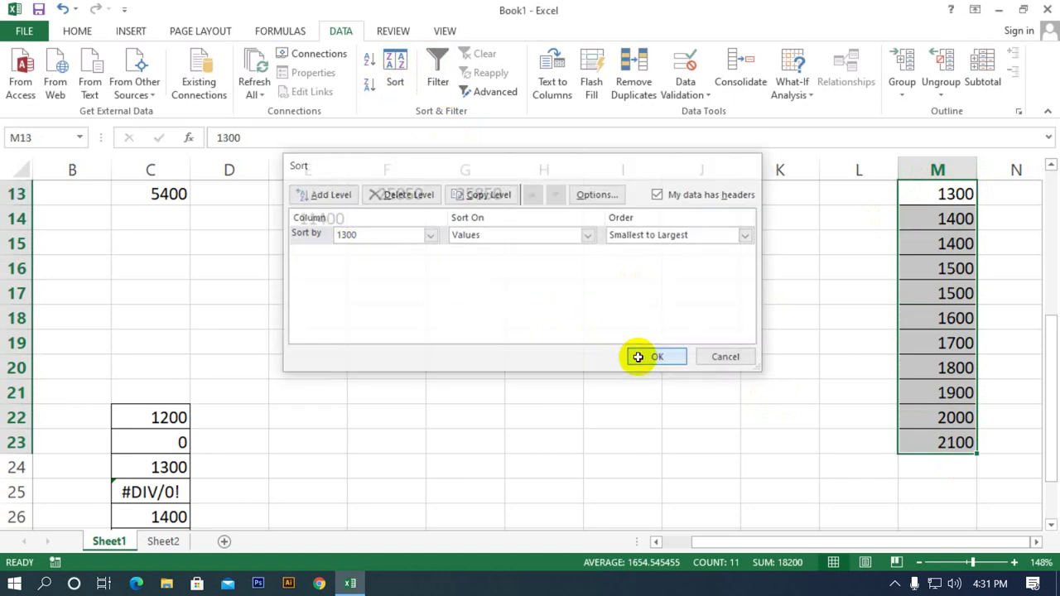
# Re-sort M13:M23 on values with Largest to Smallest order
pyautogui.click(394, 73)
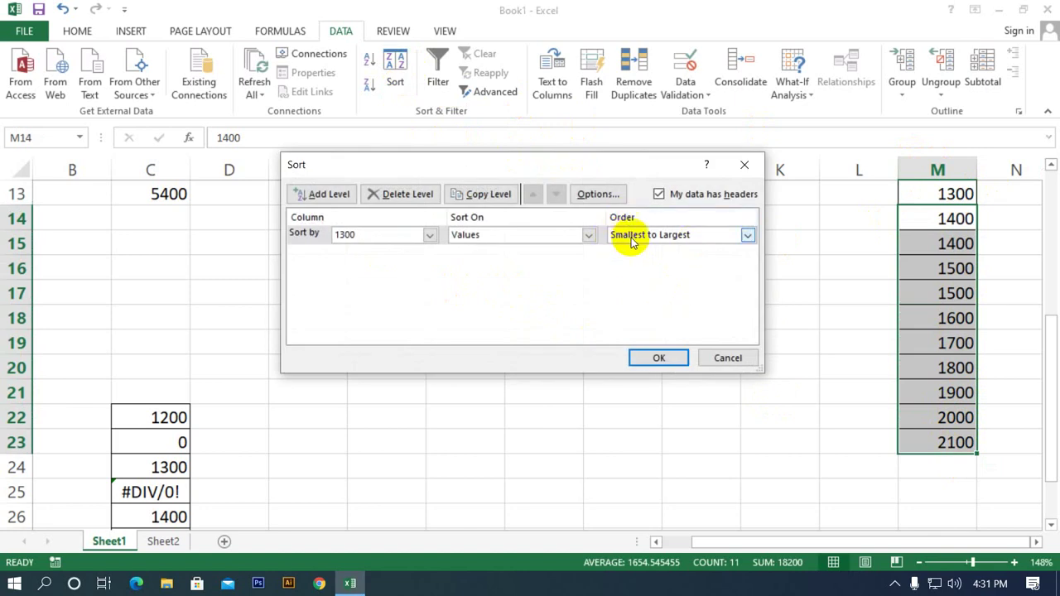
pyautogui.click(747, 237)
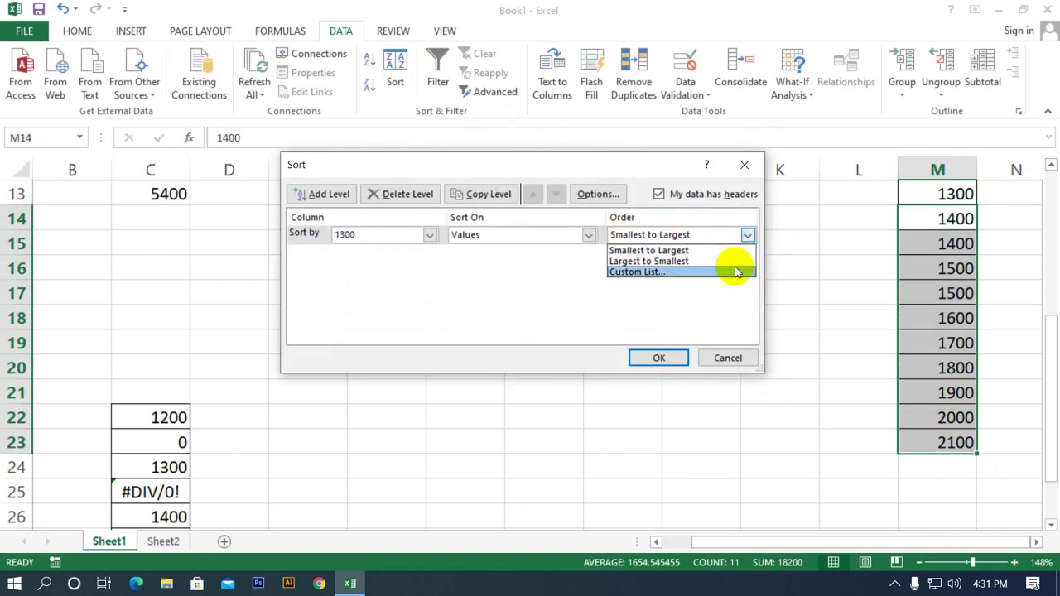
pyautogui.click(558, 265)
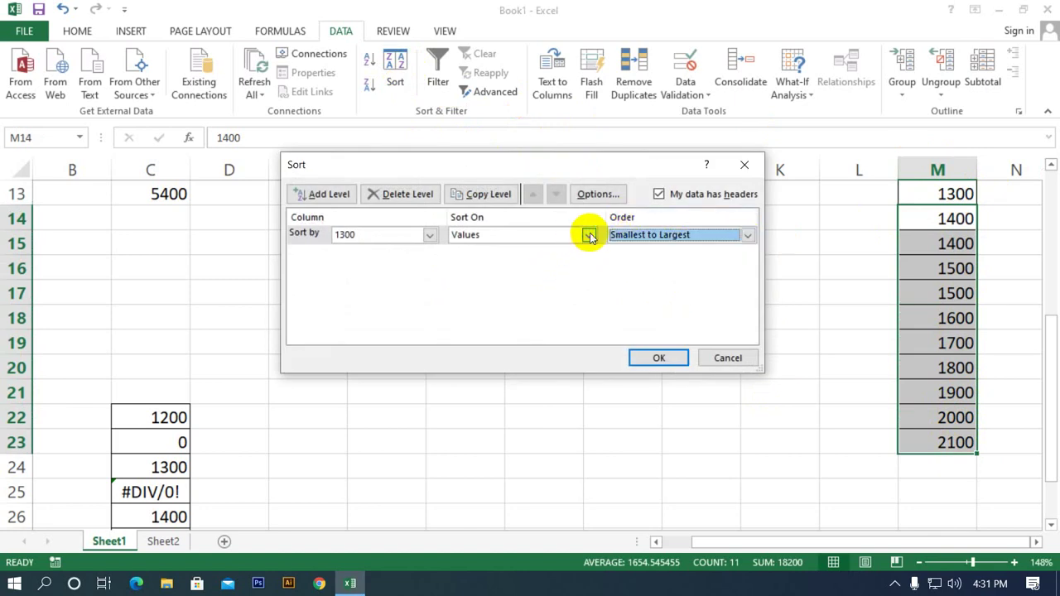
pyautogui.click(587, 235)
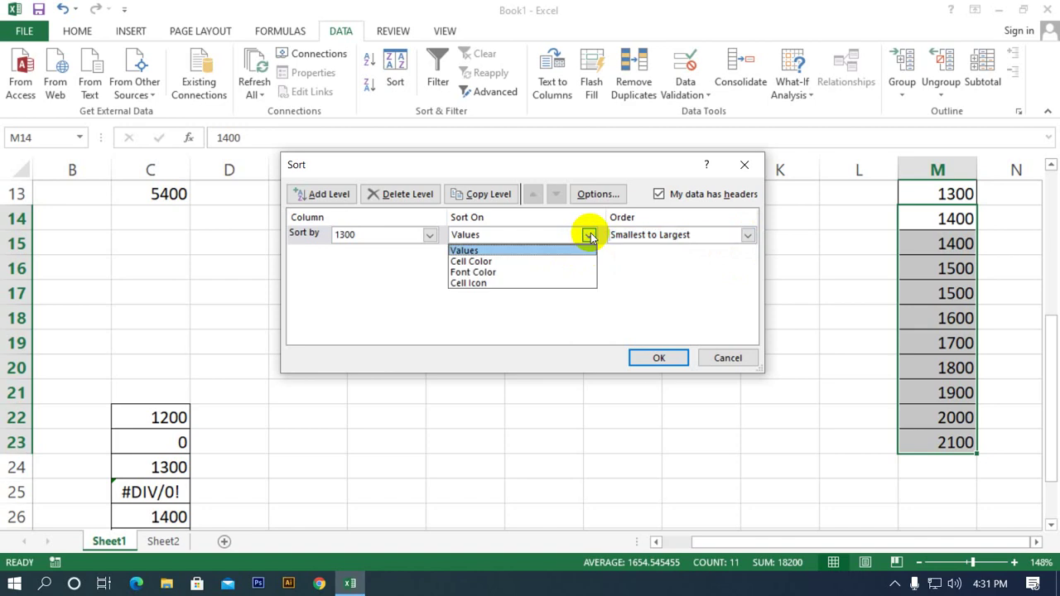
pyautogui.click(589, 237)
pyautogui.click(747, 236)
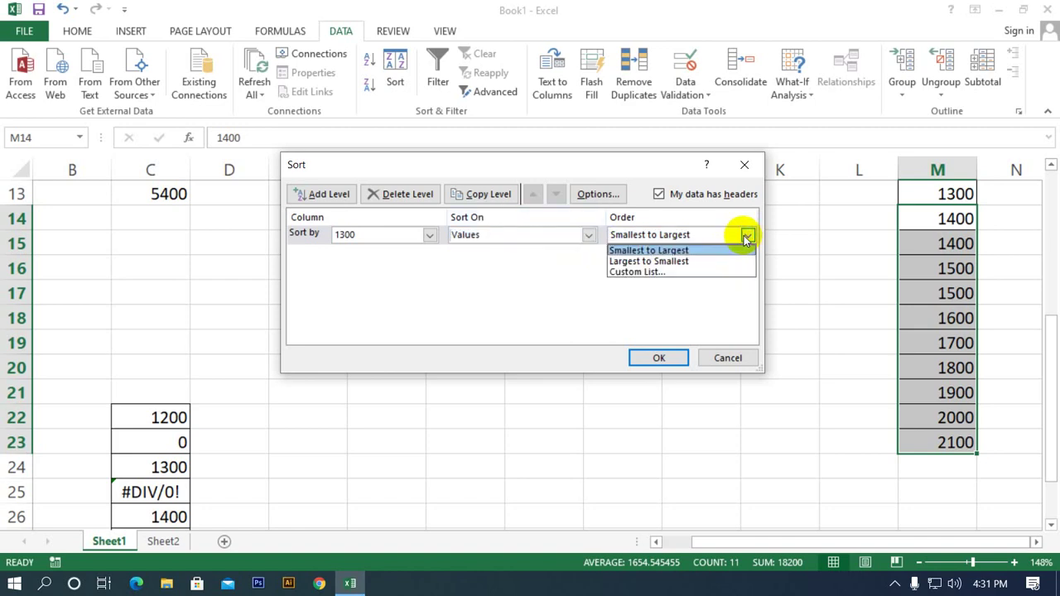
pyautogui.click(722, 261)
pyautogui.click(672, 357)
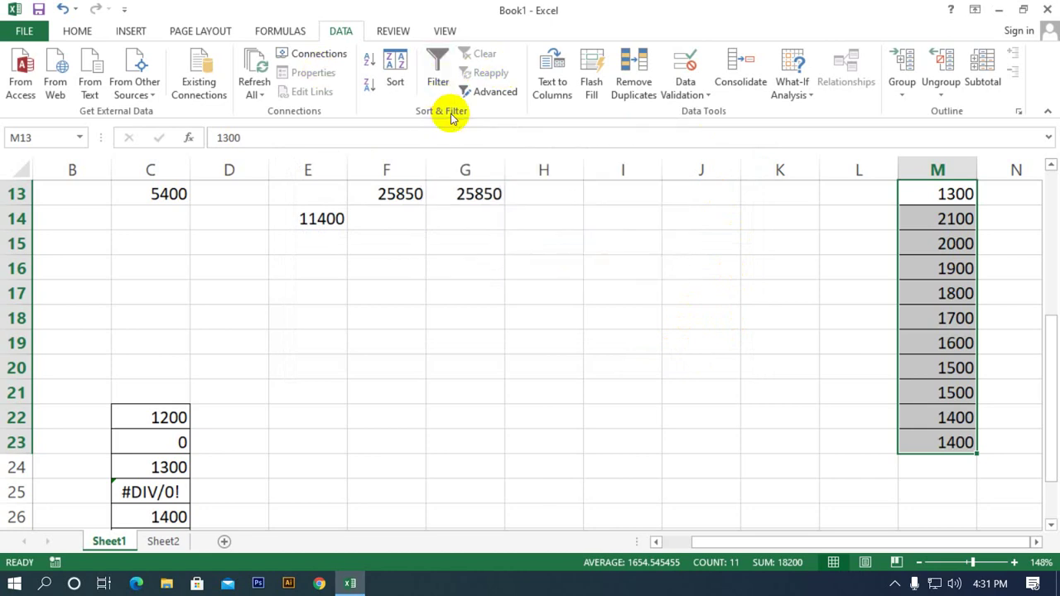
pyautogui.scroll(4, 442, 269)
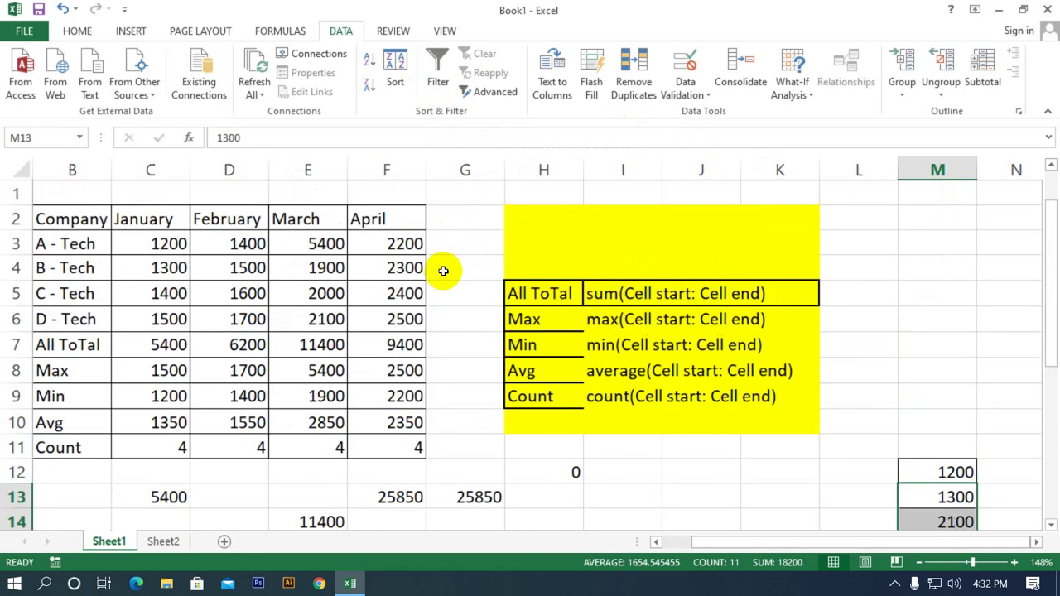
# Apply a filter to the company table B2:F11, then undo it and return to Home
pyautogui.moveTo(42, 219); pyautogui.dragTo(405, 447)
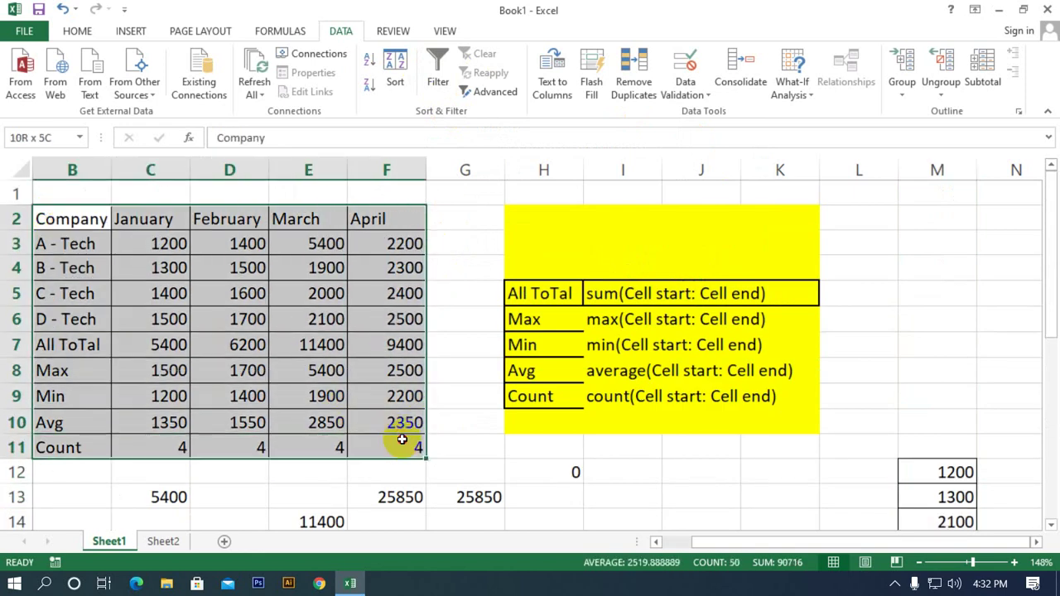
pyautogui.click(437, 79)
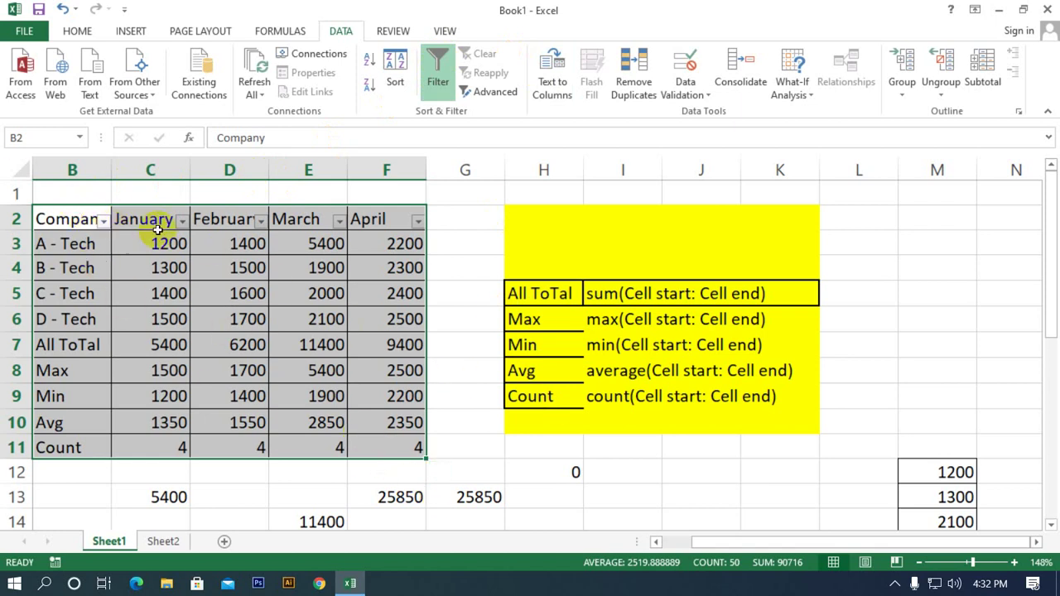
pyautogui.click(63, 10)
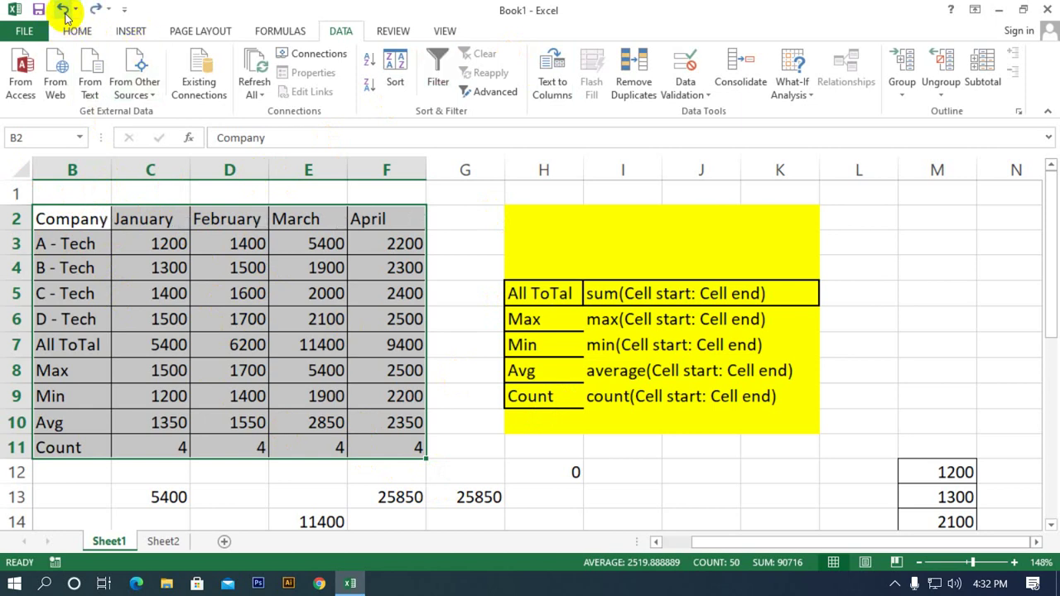
pyautogui.click(79, 33)
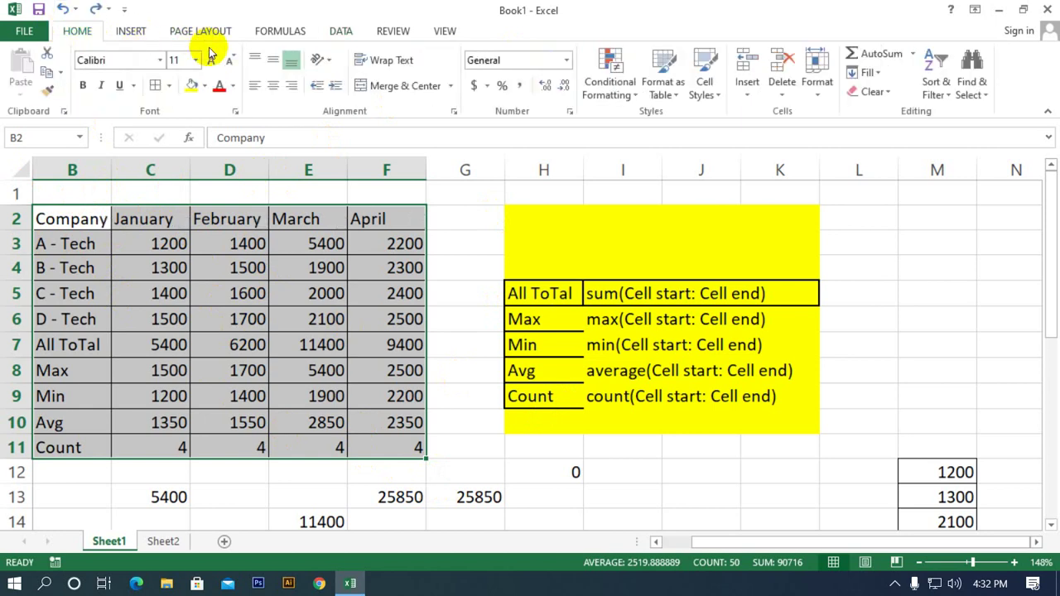
# Insert a table from the company data with 'My table has headers' unchecked
pyautogui.click(139, 33)
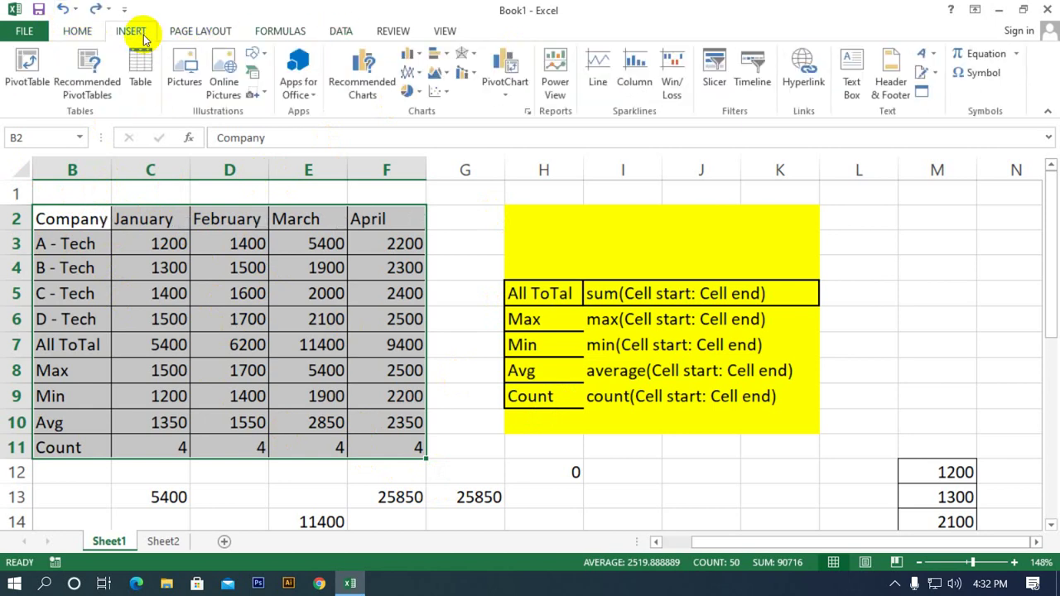
pyautogui.click(137, 84)
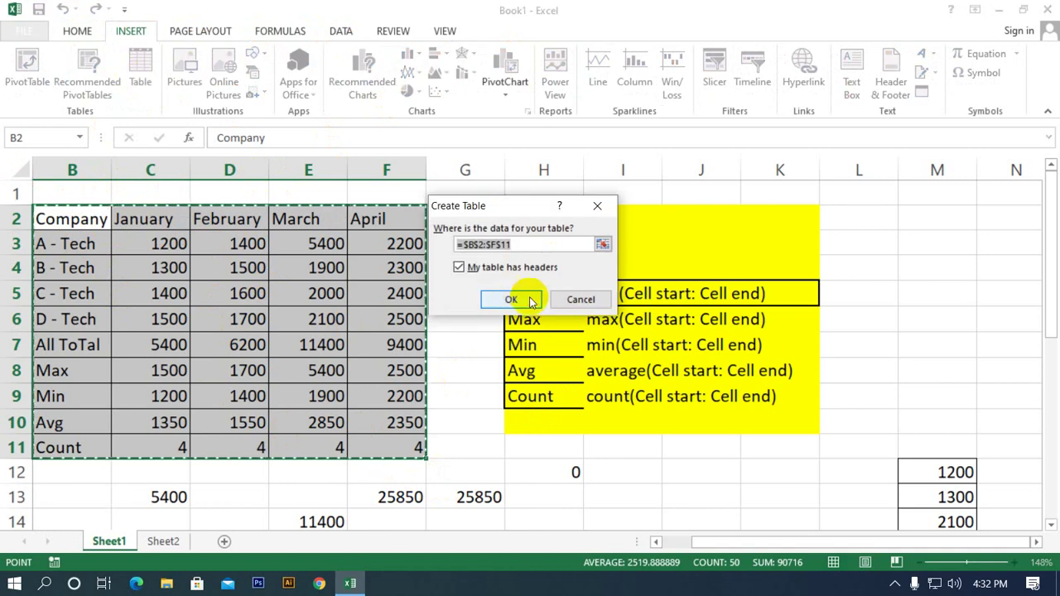
pyautogui.click(458, 267)
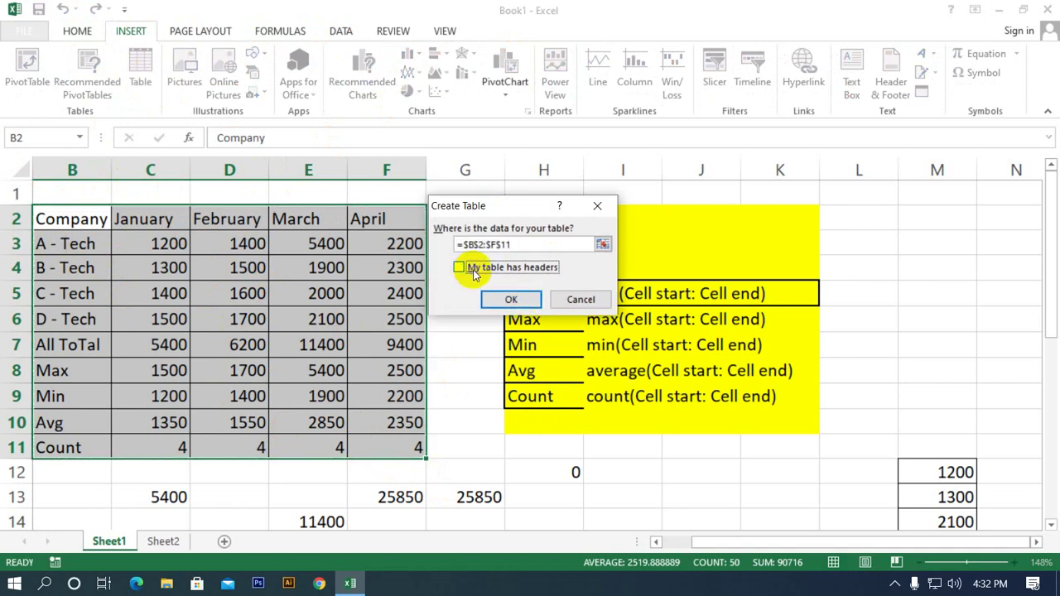
pyautogui.click(507, 300)
# Select the new table and switch off its filter buttons on the Data tab
pyautogui.click(455, 224)
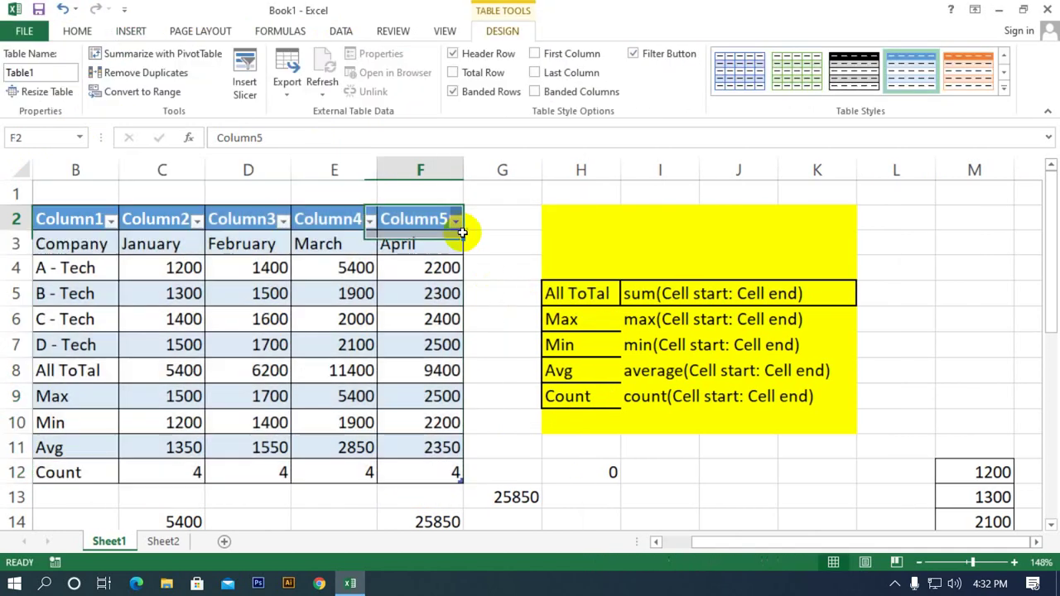
pyautogui.moveTo(81, 220); pyautogui.dragTo(430, 470)
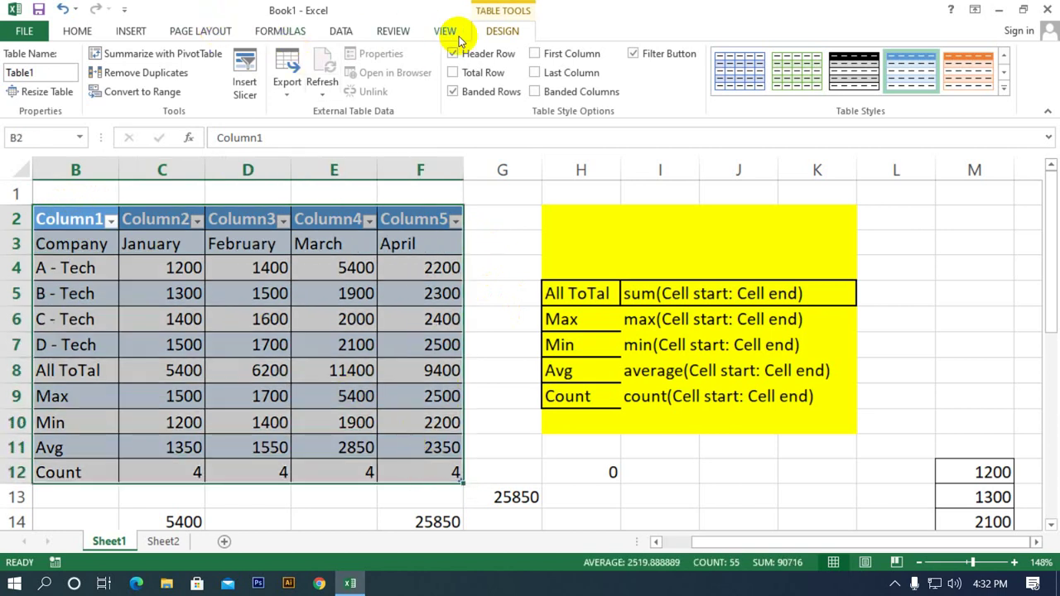
pyautogui.click(87, 30)
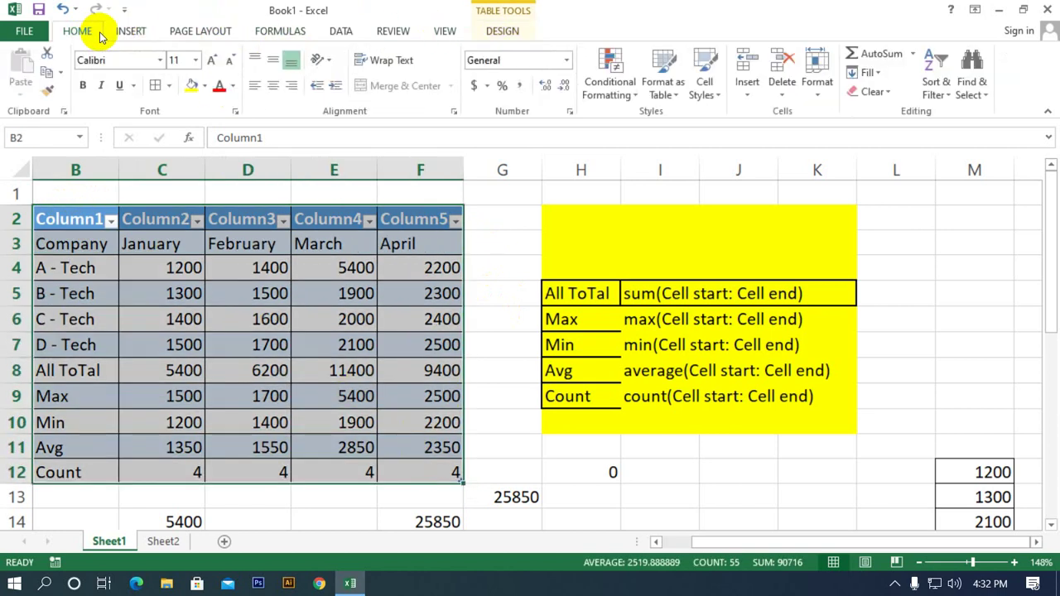
pyautogui.click(131, 31)
pyautogui.click(340, 30)
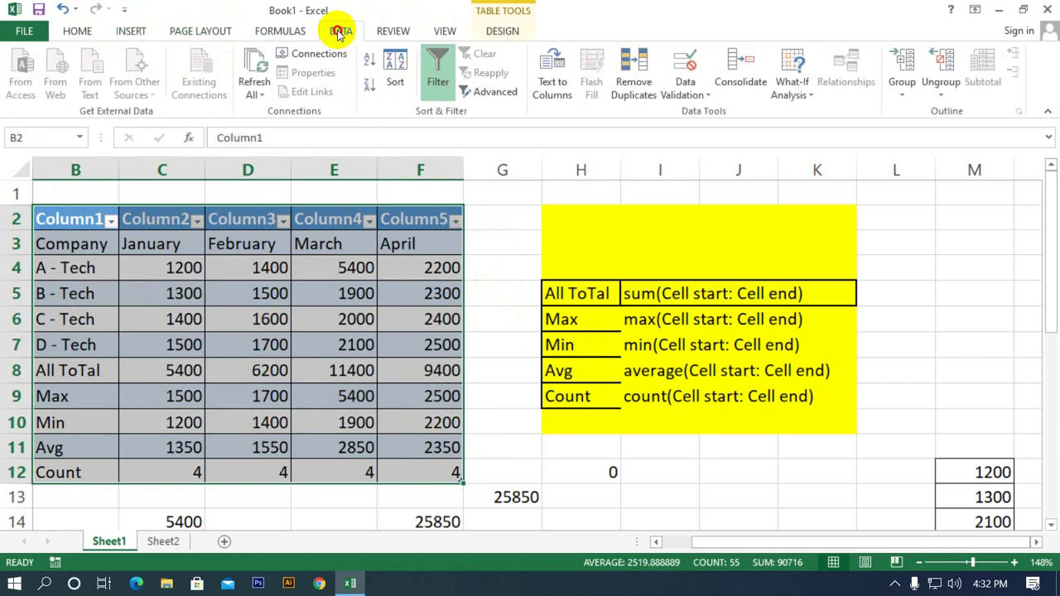
pyautogui.click(439, 71)
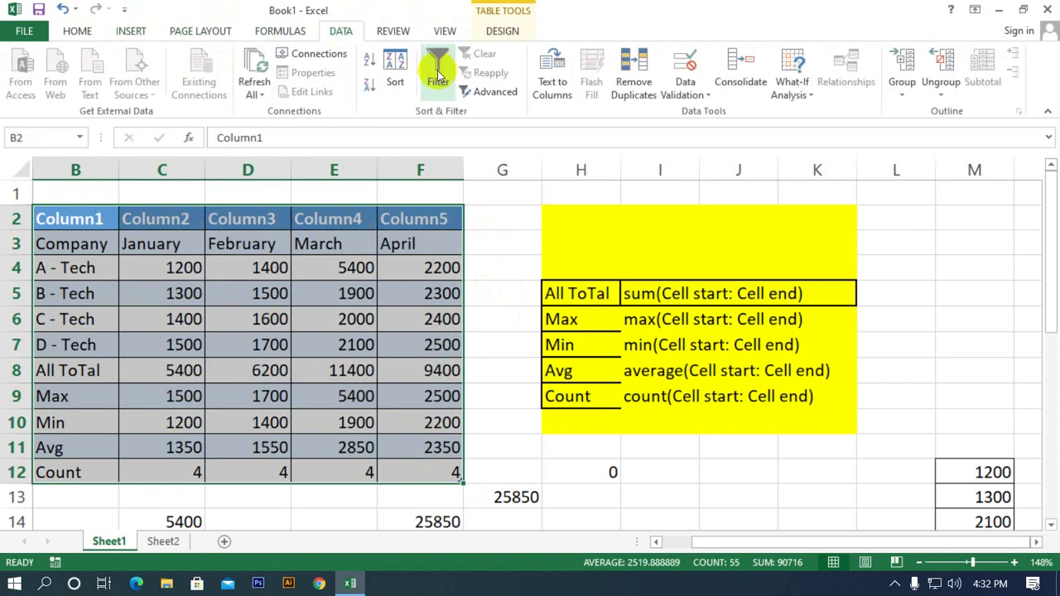
# Run an in-place advanced filter with row 3 as list range, then restore filter buttons
pyautogui.click(495, 92)
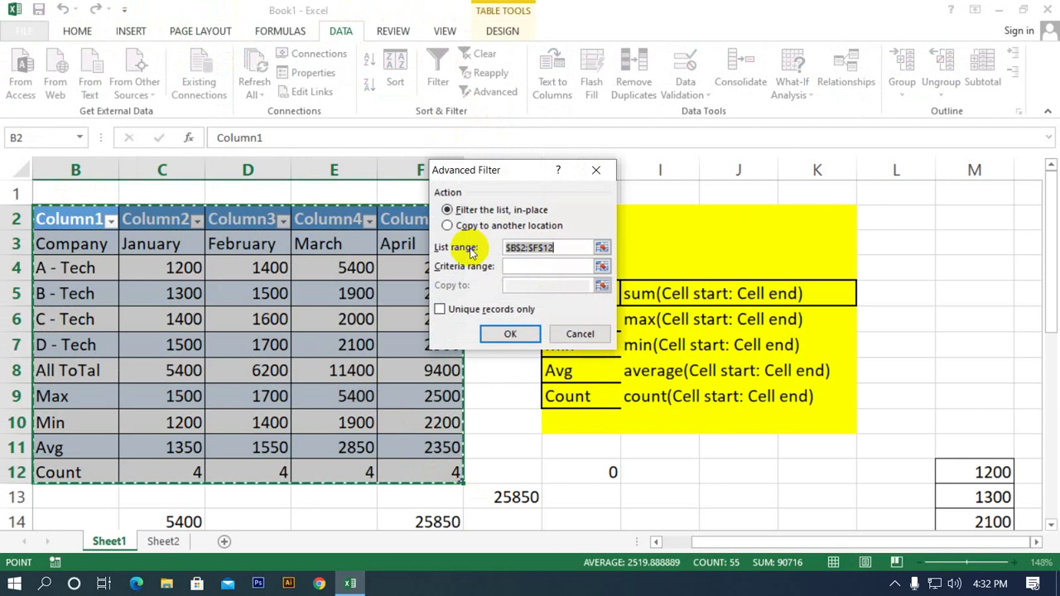
pyautogui.moveTo(107, 245)
pyautogui.mouseDown()
pyautogui.moveTo(191, 281)
pyautogui.moveTo(428, 276)
pyautogui.mouseUp()
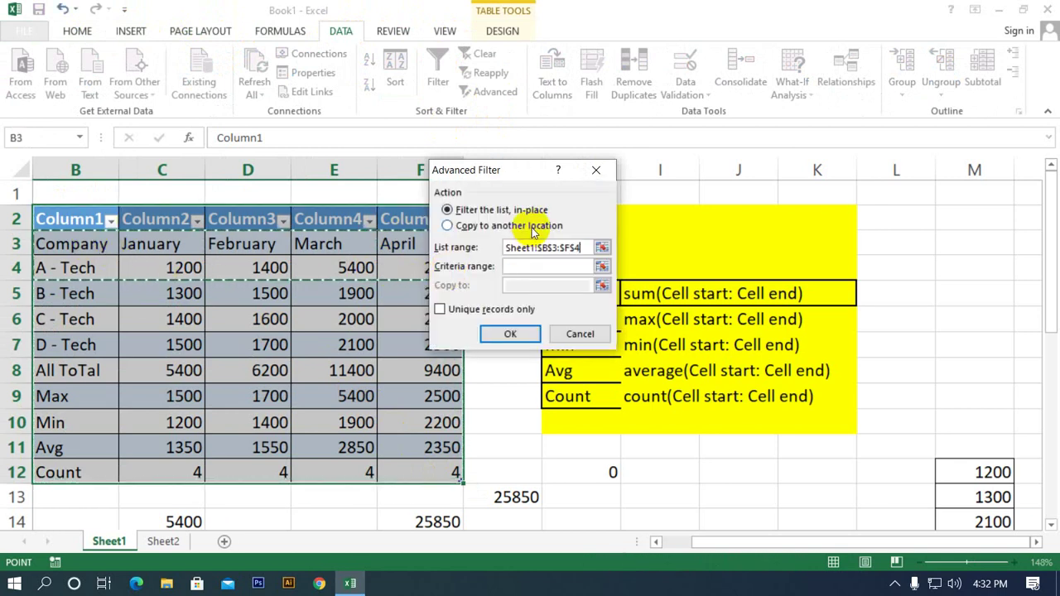
pyautogui.click(515, 334)
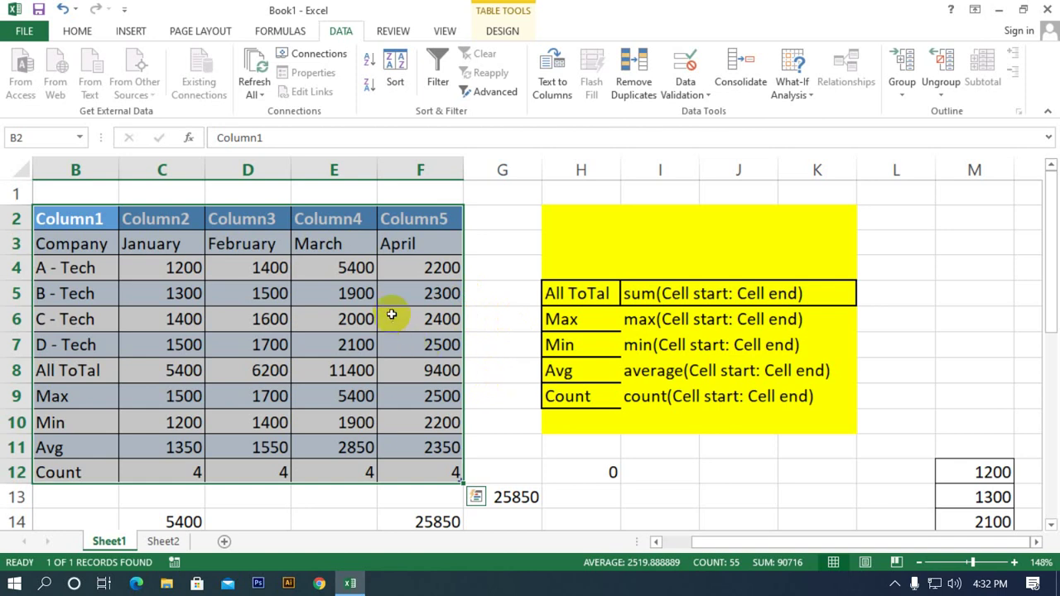
pyautogui.click(433, 87)
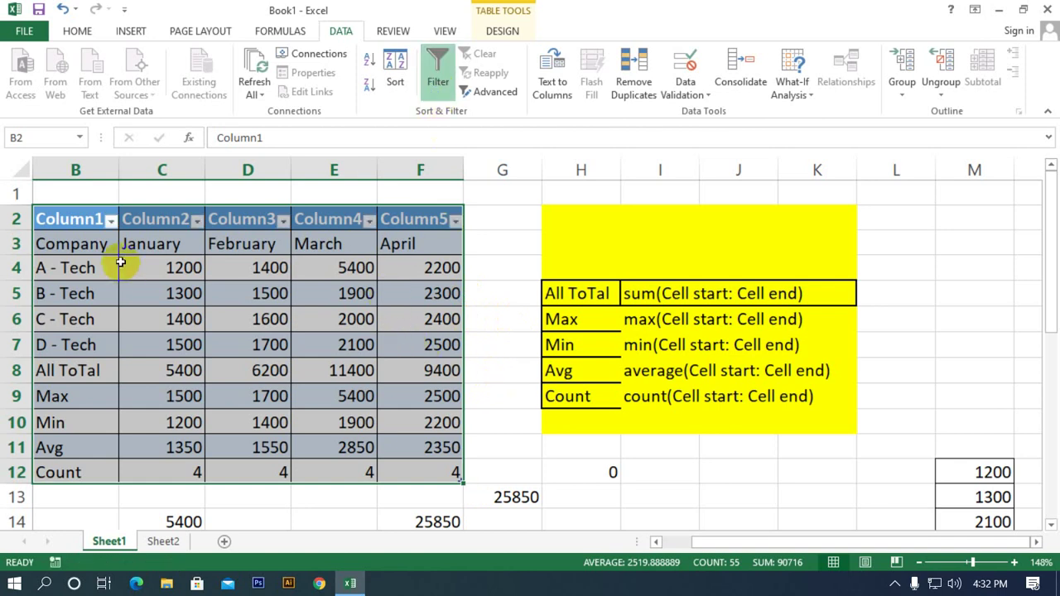
pyautogui.moveTo(92, 243); pyautogui.dragTo(208, 251)
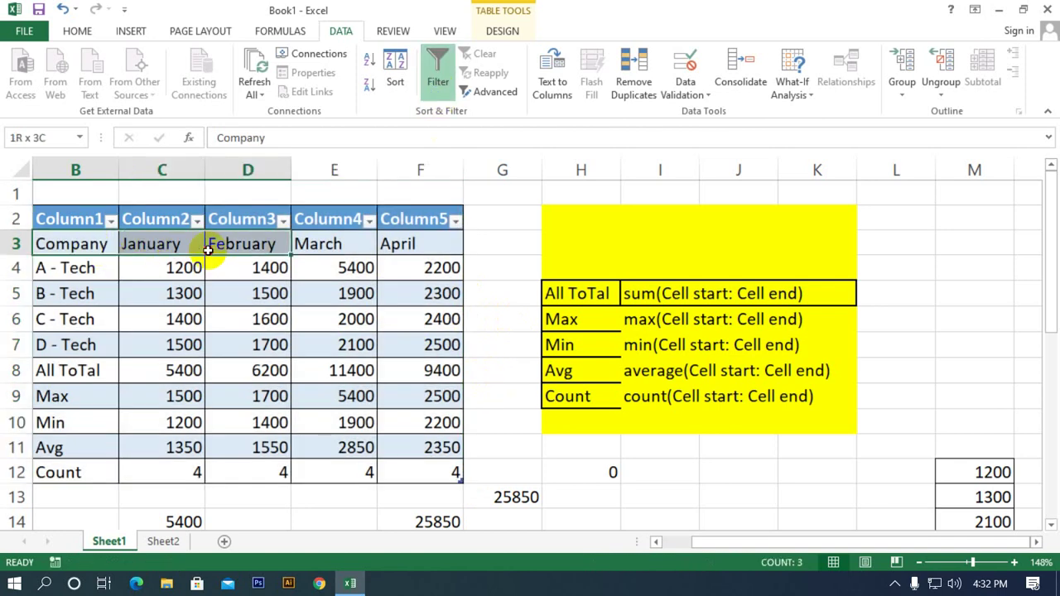
# Run an advanced filter on Company–February using A - Tech and B - Tech (B4:B5) as criteria
pyautogui.click(487, 92)
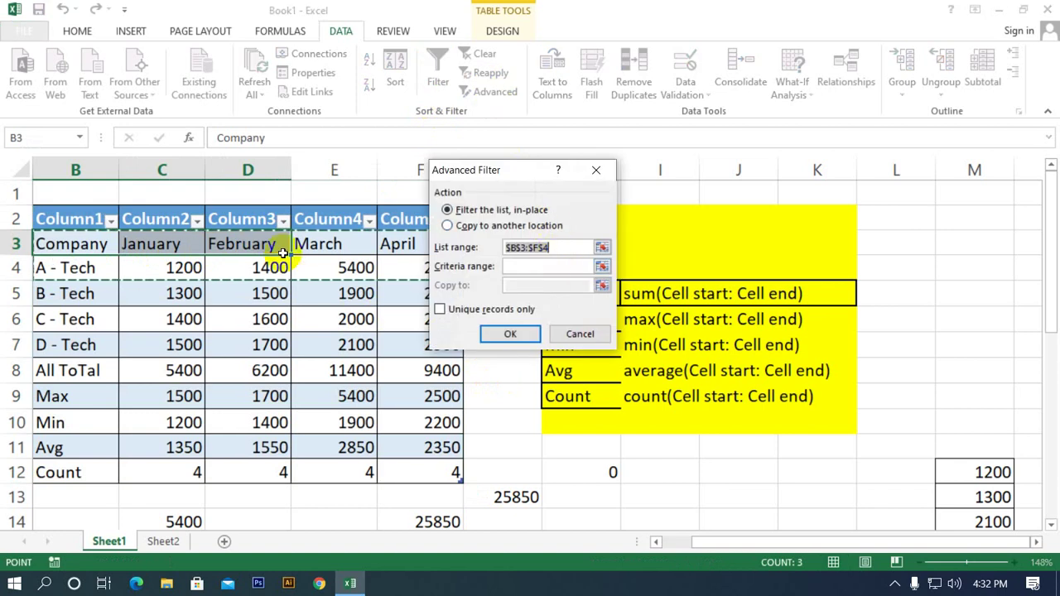
pyautogui.moveTo(69, 243); pyautogui.dragTo(247, 249)
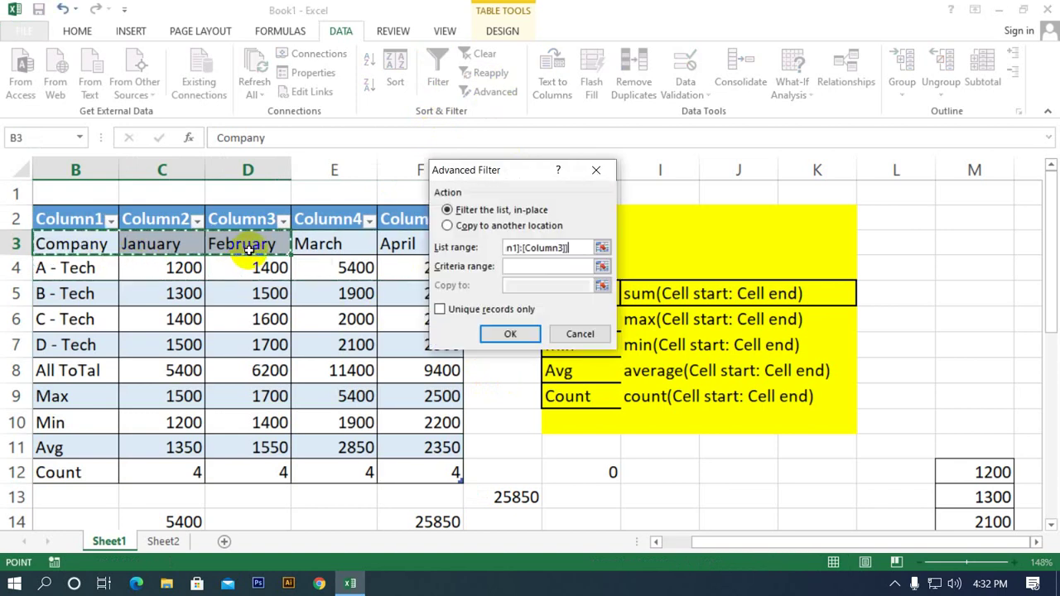
pyautogui.click(602, 266)
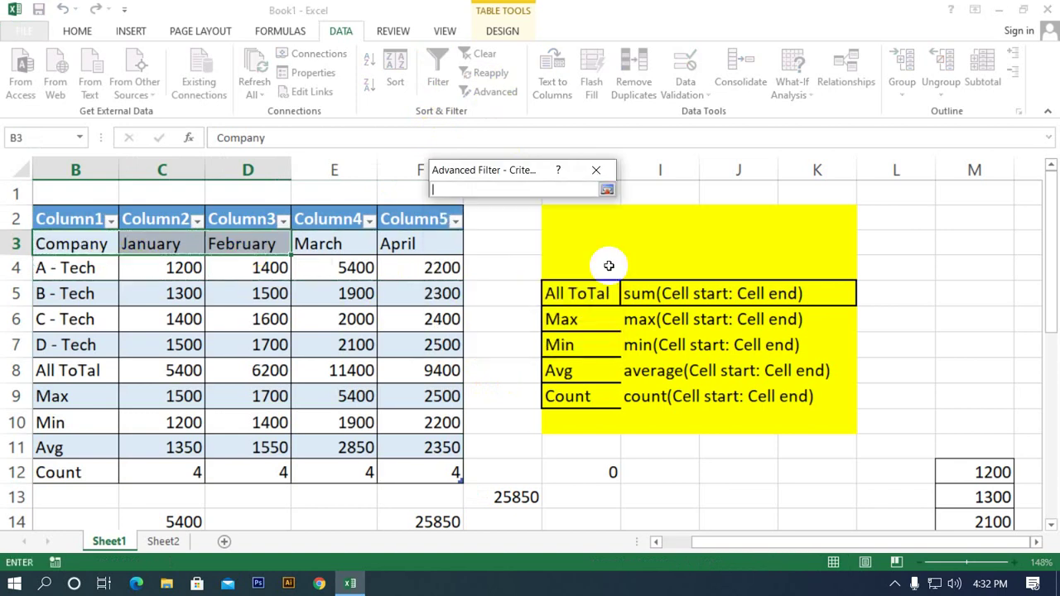
pyautogui.moveTo(83, 267)
pyautogui.mouseDown()
pyautogui.moveTo(161, 399)
pyautogui.moveTo(257, 413)
pyautogui.moveTo(269, 363)
pyautogui.moveTo(84, 298)
pyautogui.mouseUp()
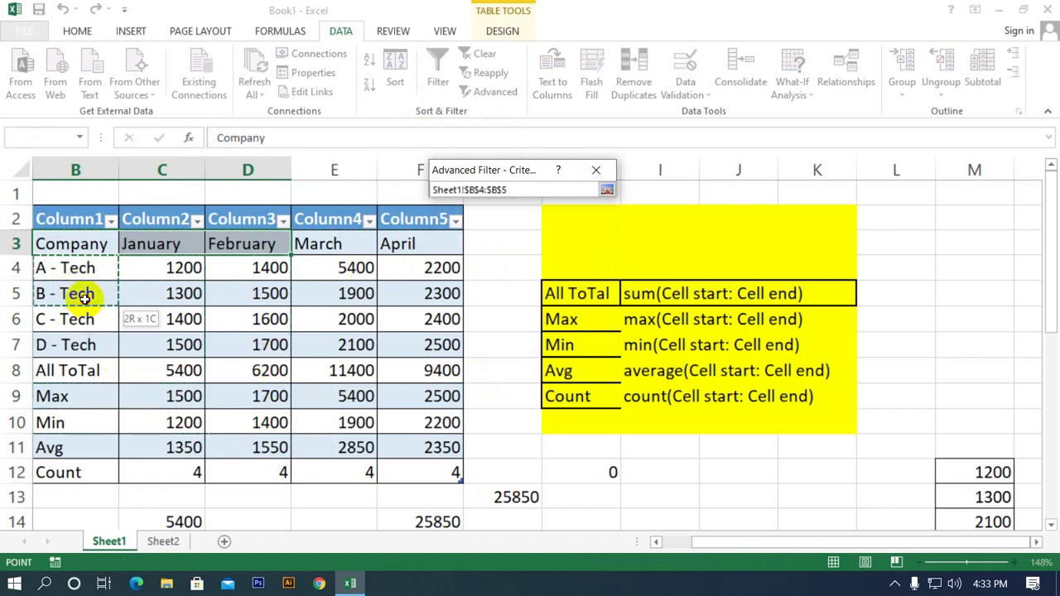
pyautogui.click(597, 192)
pyautogui.click(503, 335)
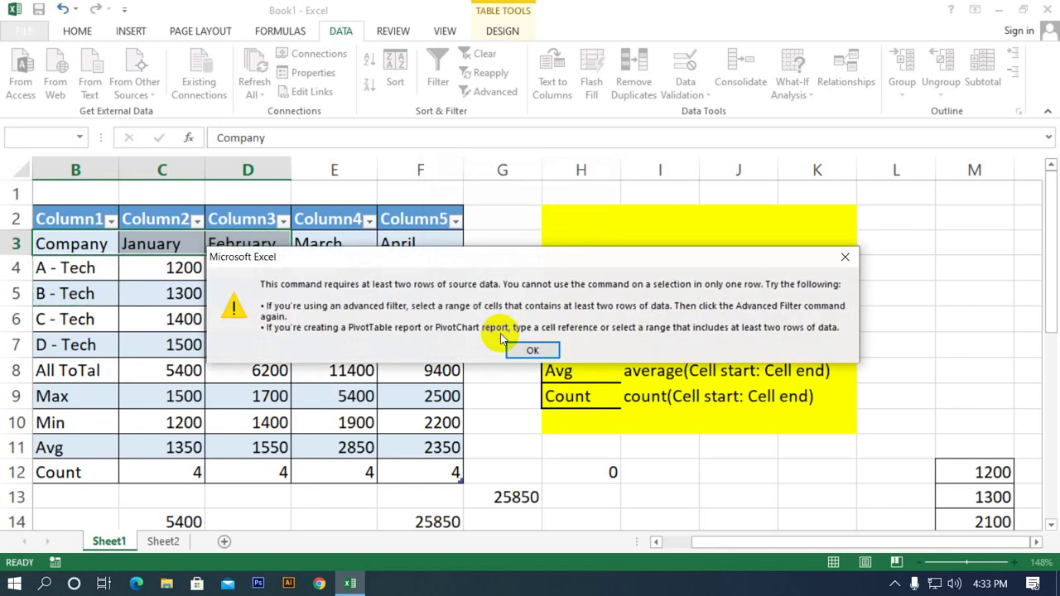
# Filter the table in place using criteria B5:F9 with unique records only
pyautogui.click(523, 351)
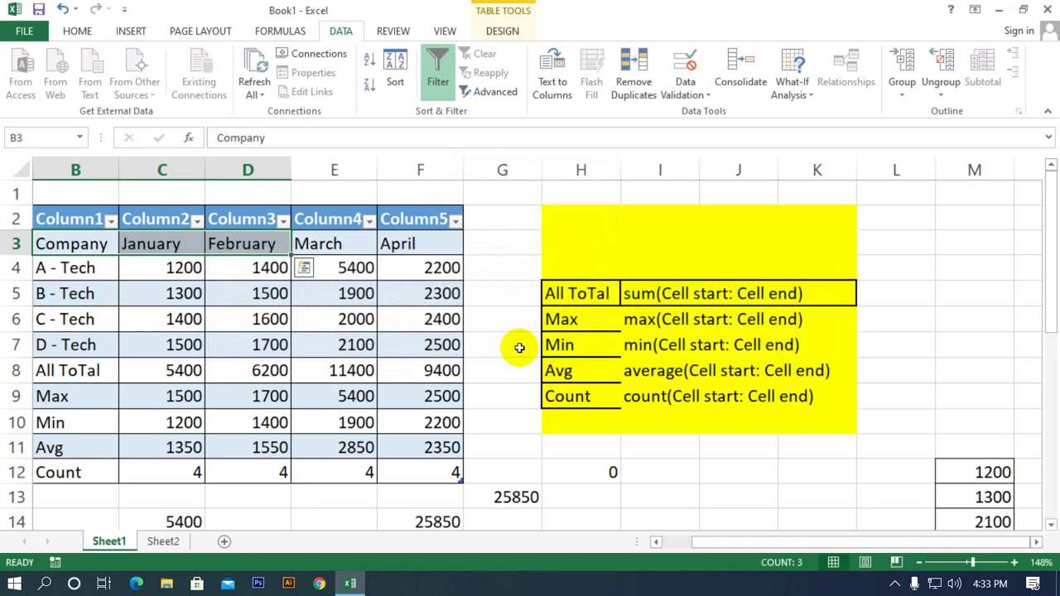
pyautogui.click(74, 244)
pyautogui.click(488, 91)
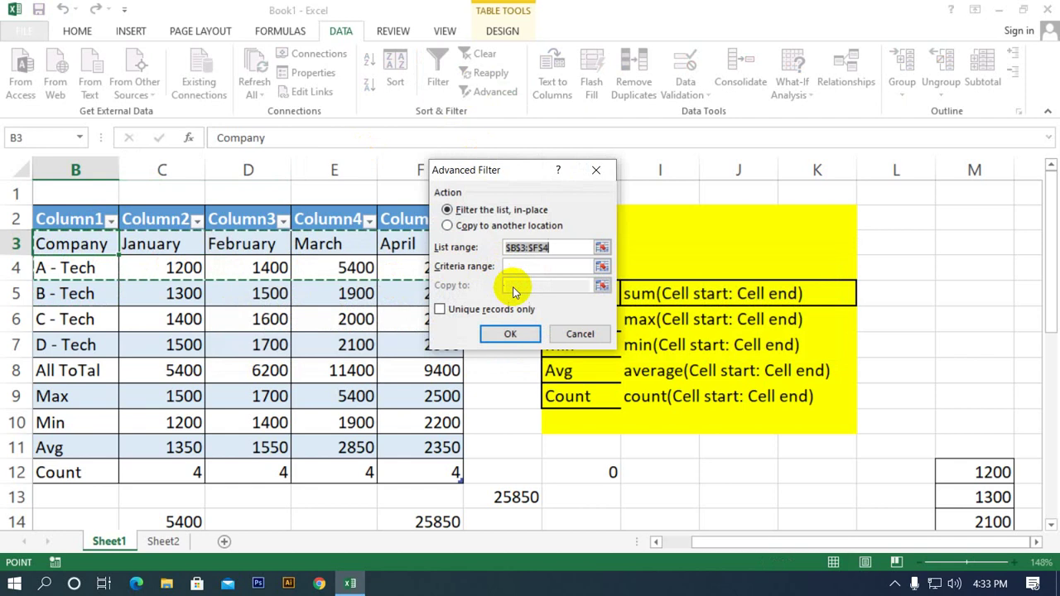
pyautogui.click(601, 266)
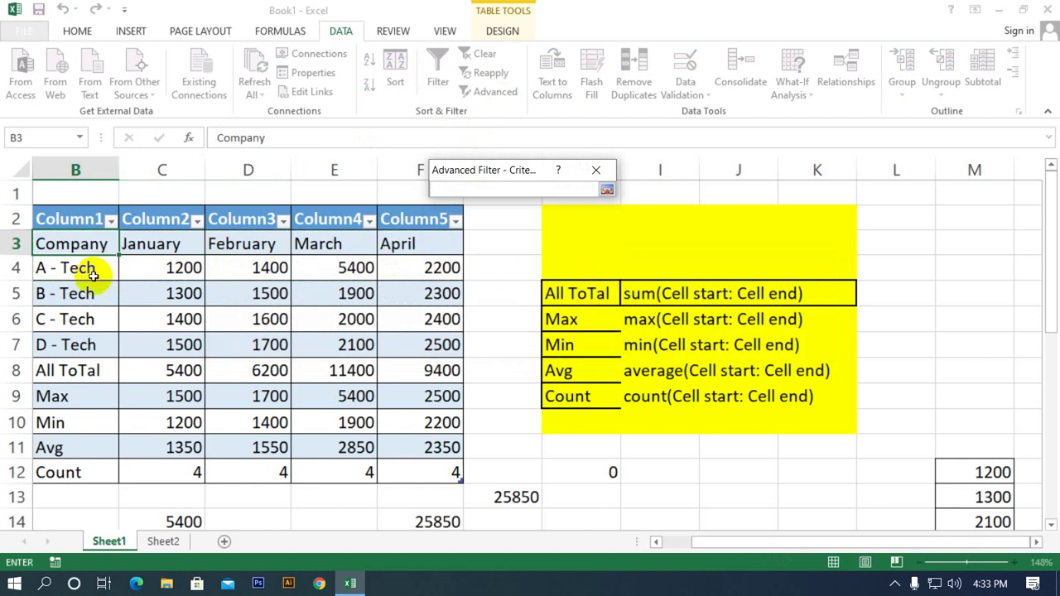
pyautogui.moveTo(83, 293)
pyautogui.mouseDown()
pyautogui.moveTo(189, 372)
pyautogui.moveTo(409, 383)
pyautogui.moveTo(436, 371)
pyautogui.mouseUp()
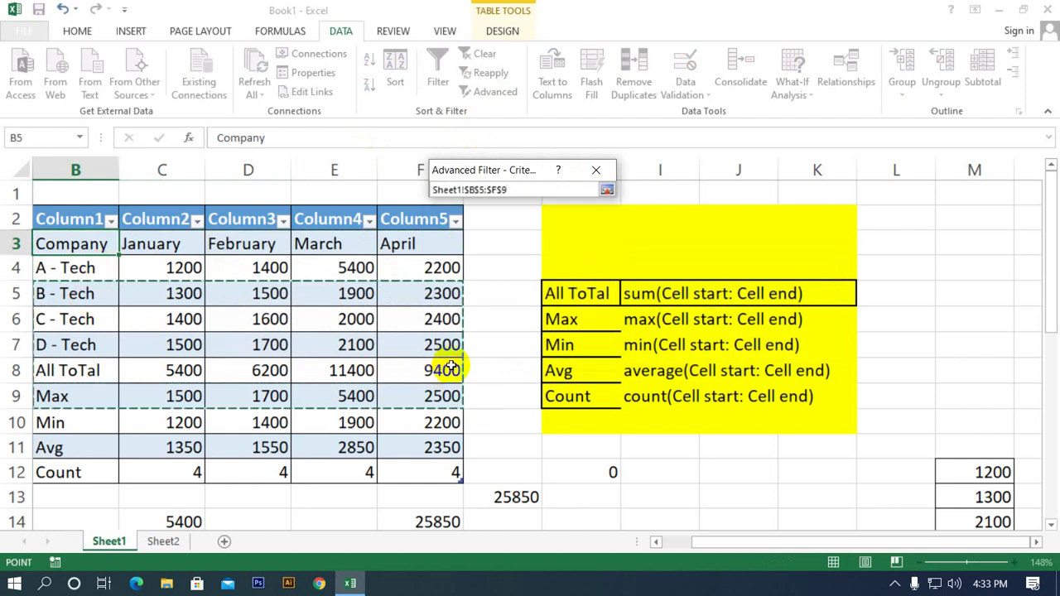
pyautogui.press('Return')
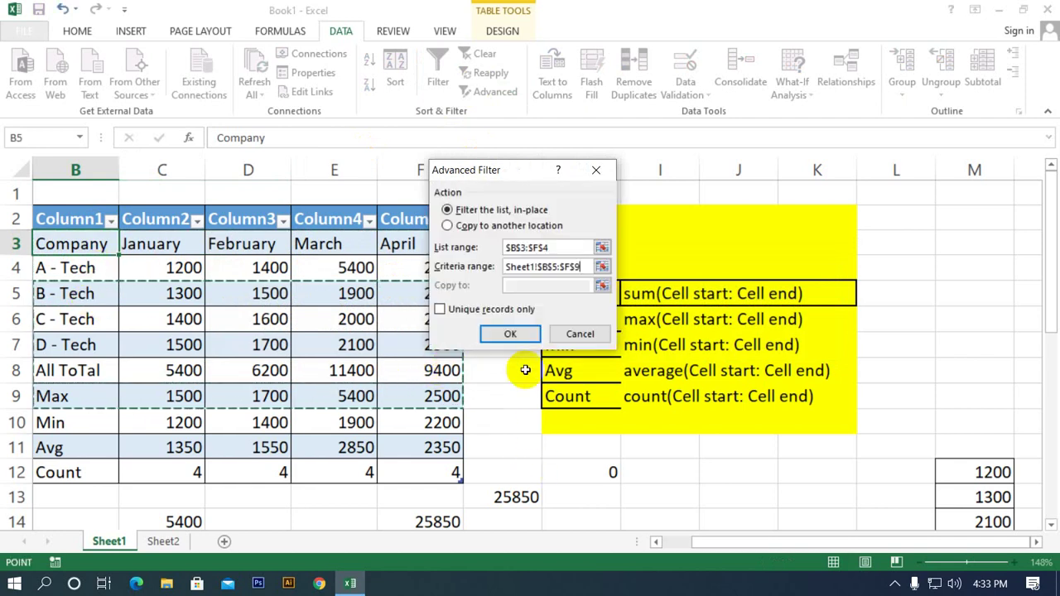
pyautogui.click(501, 309)
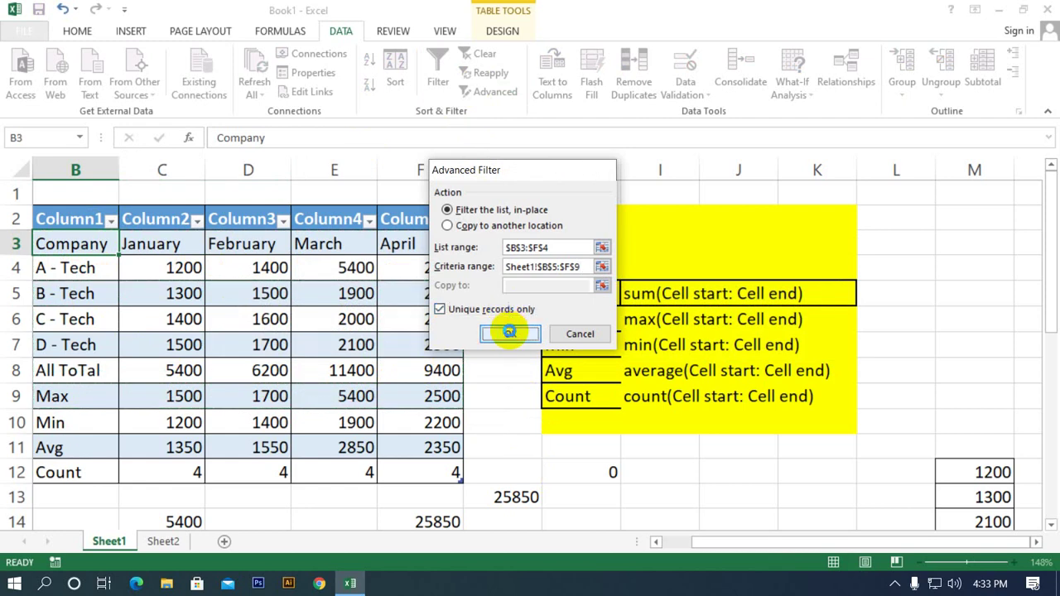
pyautogui.click(509, 332)
# Check the filtered sheet, then undo and redo the filter so A - Tech stays hidden
pyautogui.scroll(-4, 509, 331)
pyautogui.scroll(-3, 509, 330)
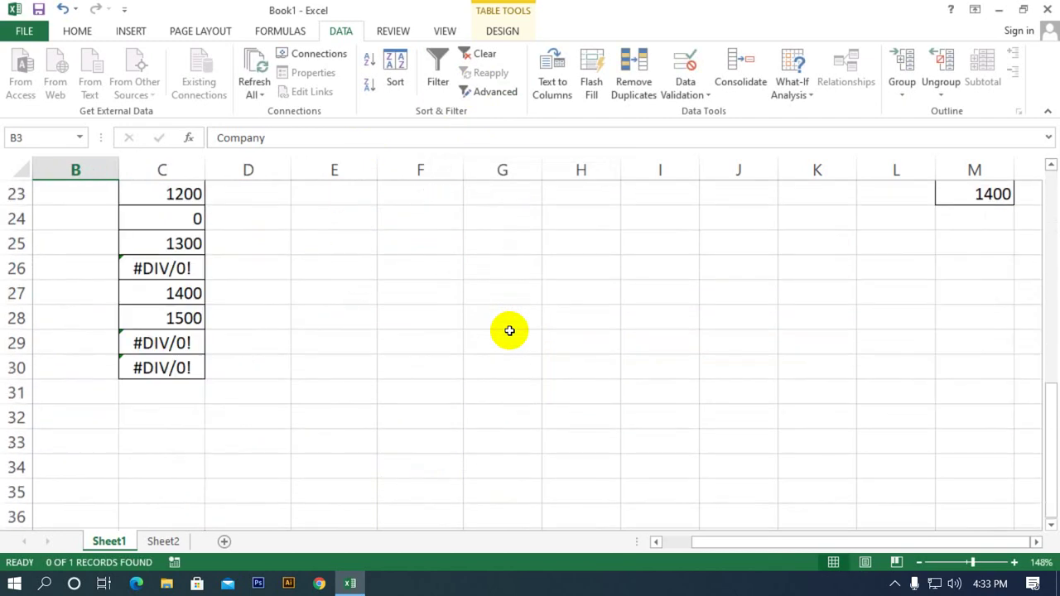
pyautogui.scroll(2, 509, 330)
pyautogui.scroll(4, 509, 330)
pyautogui.scroll(2, 509, 330)
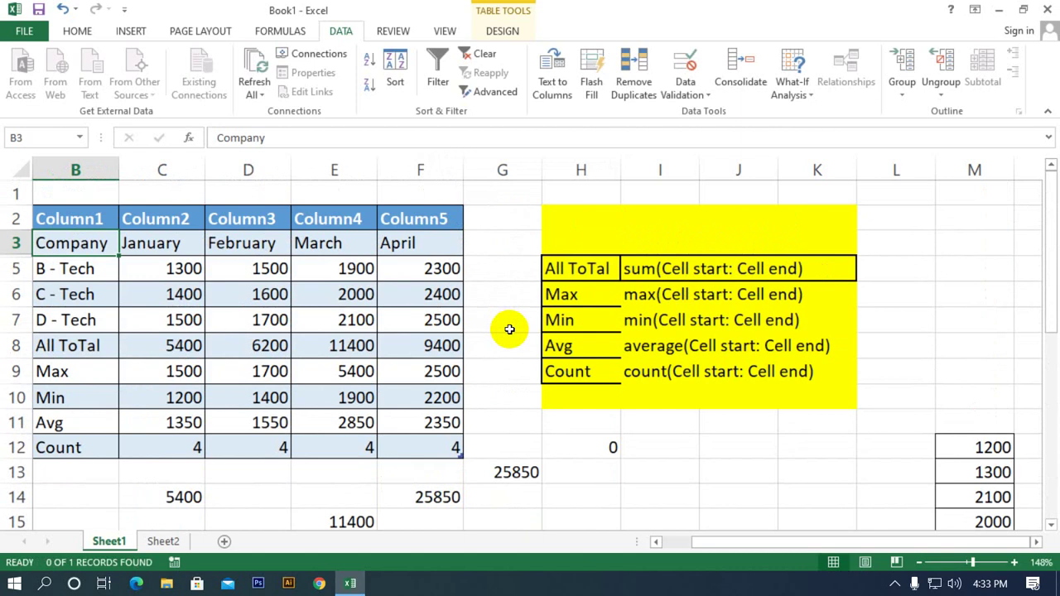
pyautogui.click(62, 10)
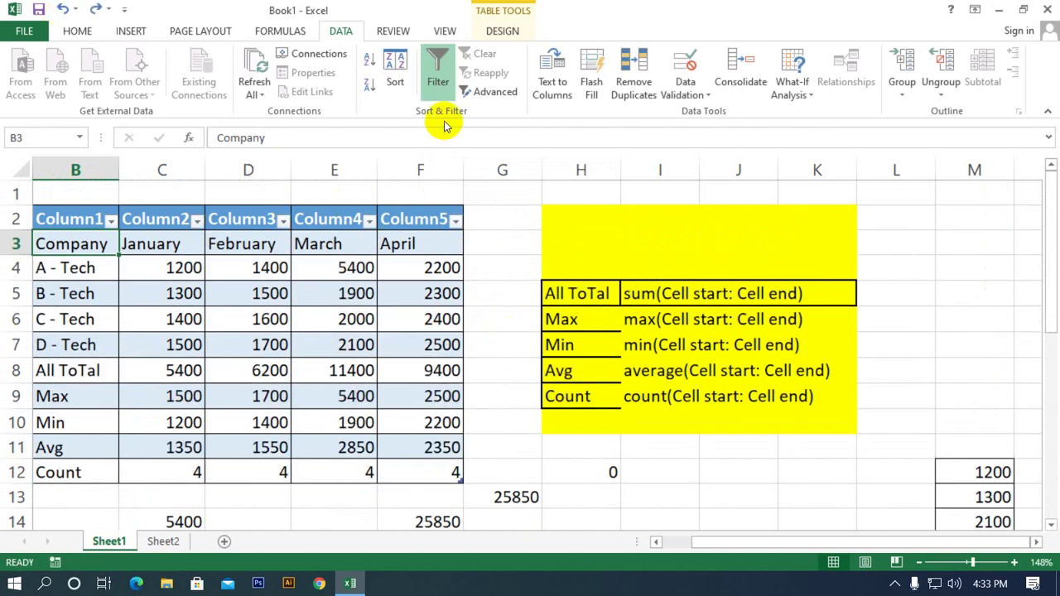
pyautogui.click(437, 73)
pyautogui.click(98, 10)
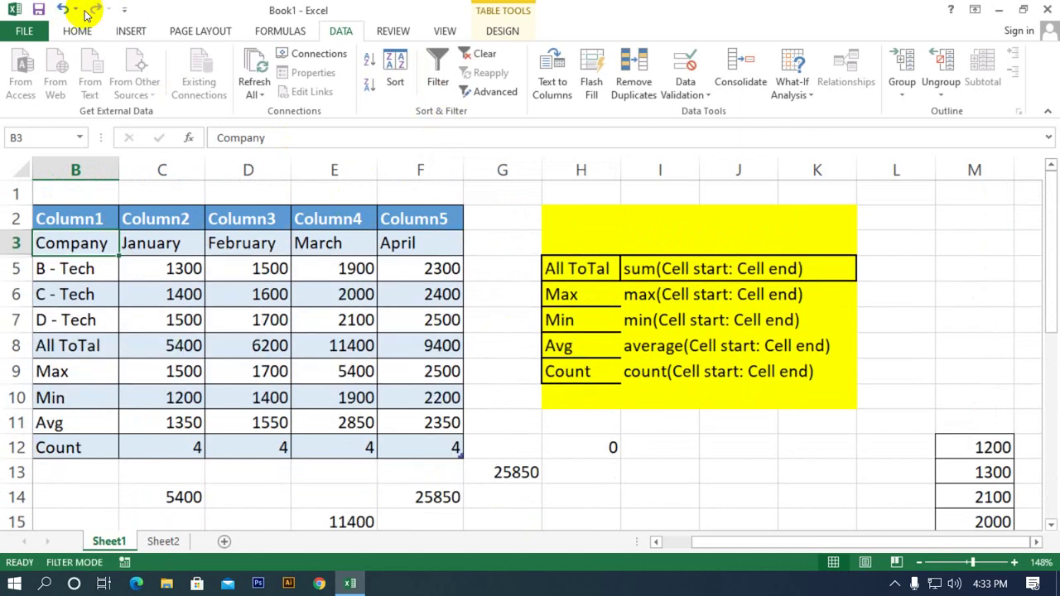
# Undo the filter and set advanced criteria B5:F12, unique records only, copied elsewhere
pyautogui.click(62, 10)
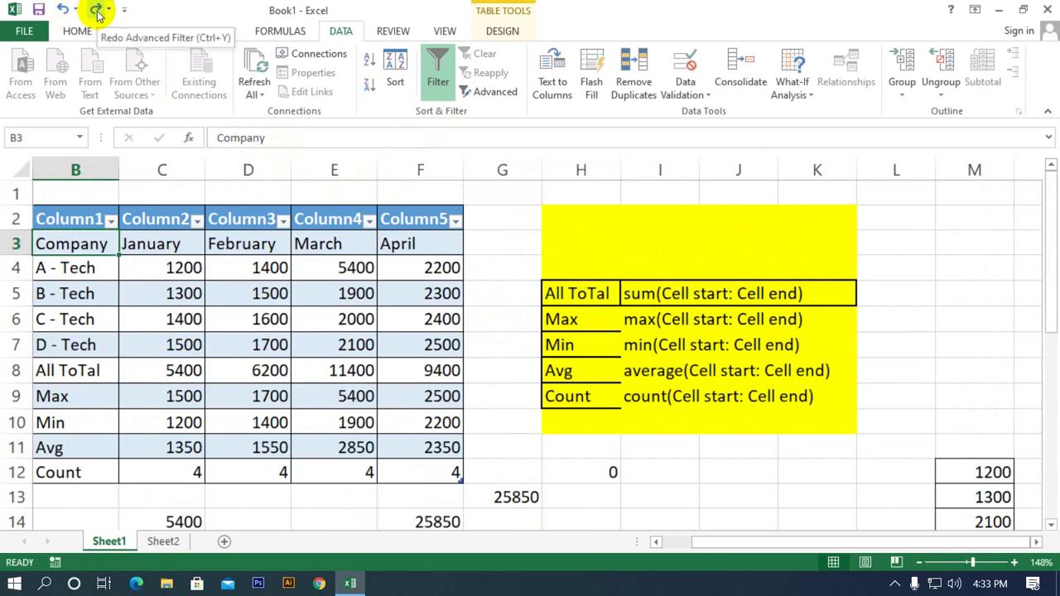
pyautogui.click(488, 91)
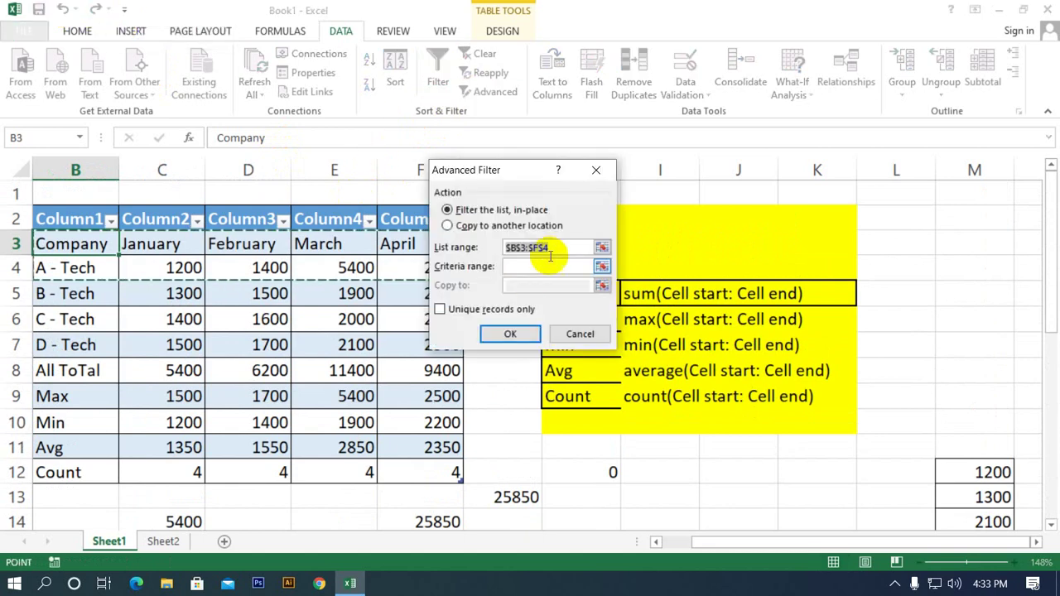
pyautogui.click(602, 266)
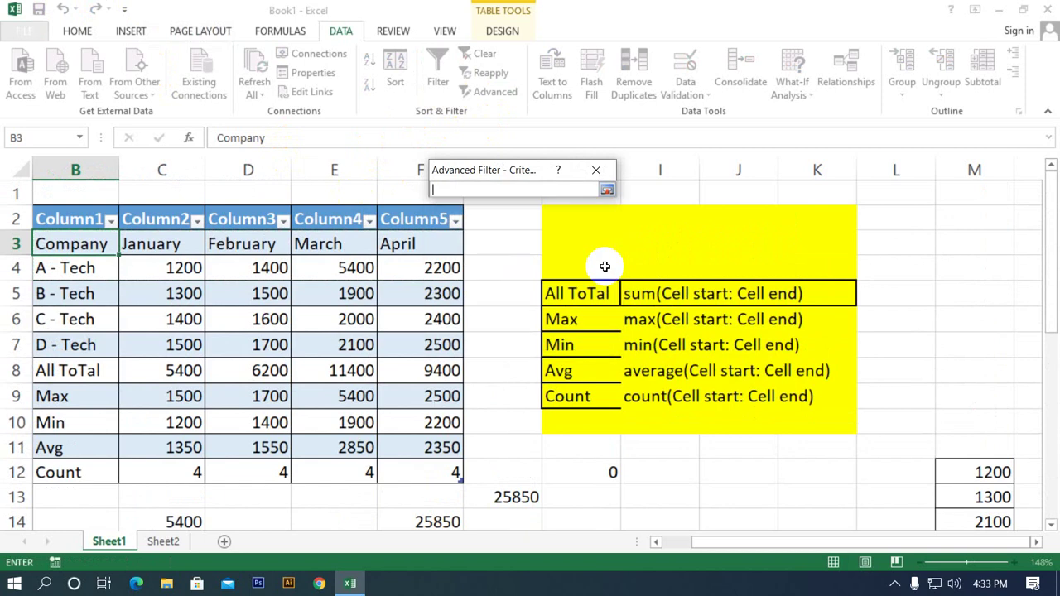
pyautogui.moveTo(54, 293)
pyautogui.mouseDown()
pyautogui.moveTo(284, 437)
pyautogui.moveTo(409, 469)
pyautogui.mouseUp()
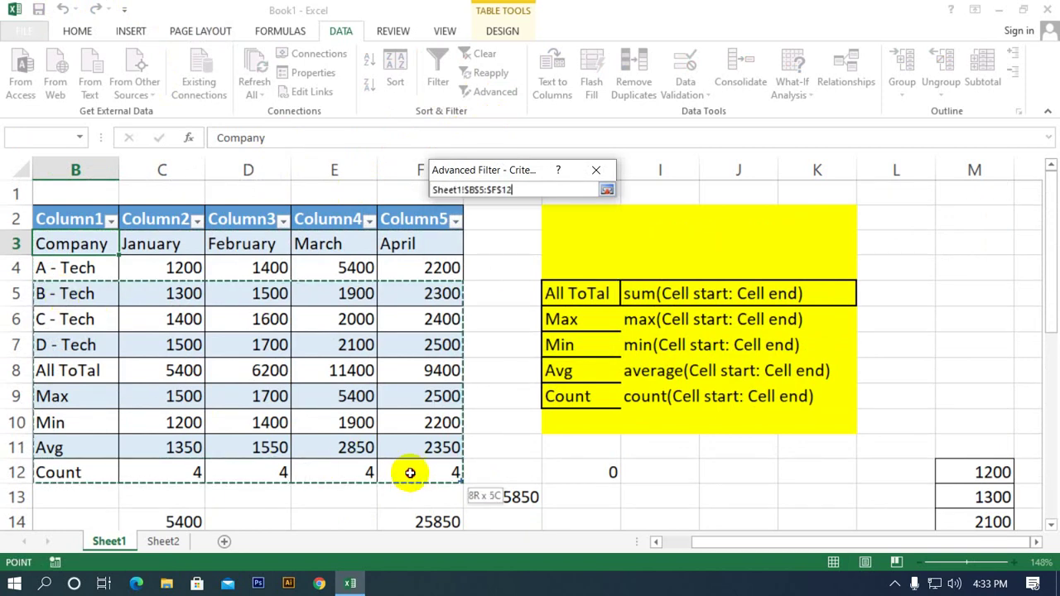
pyautogui.click(607, 190)
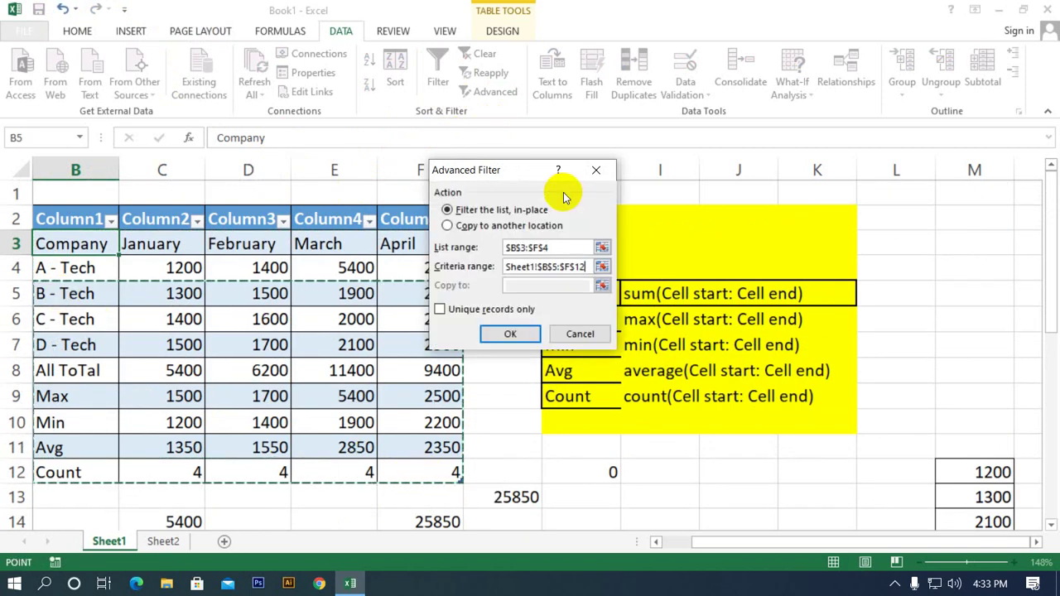
pyautogui.click(522, 309)
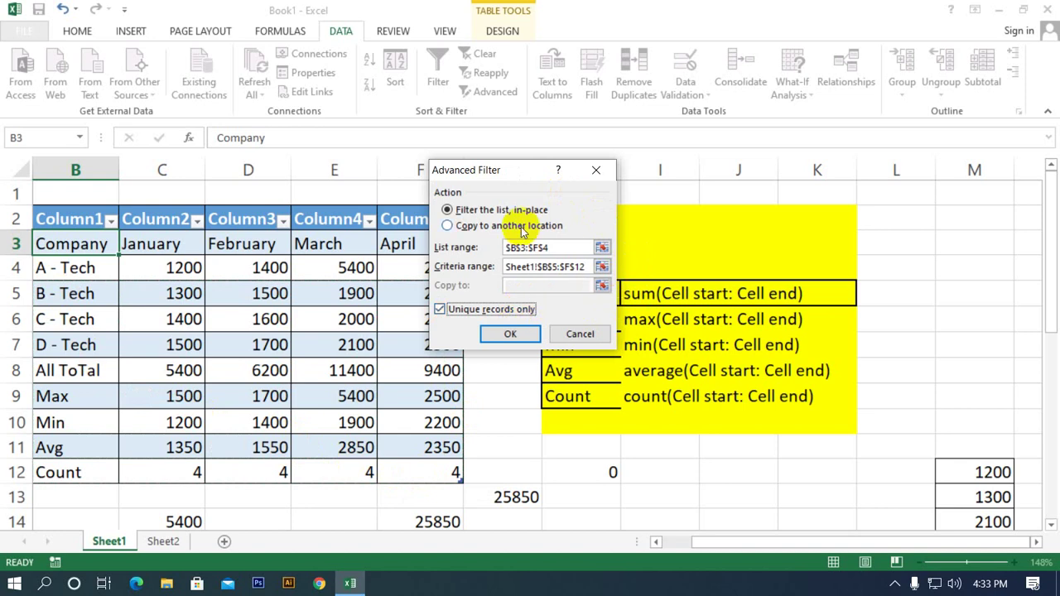
pyautogui.click(515, 226)
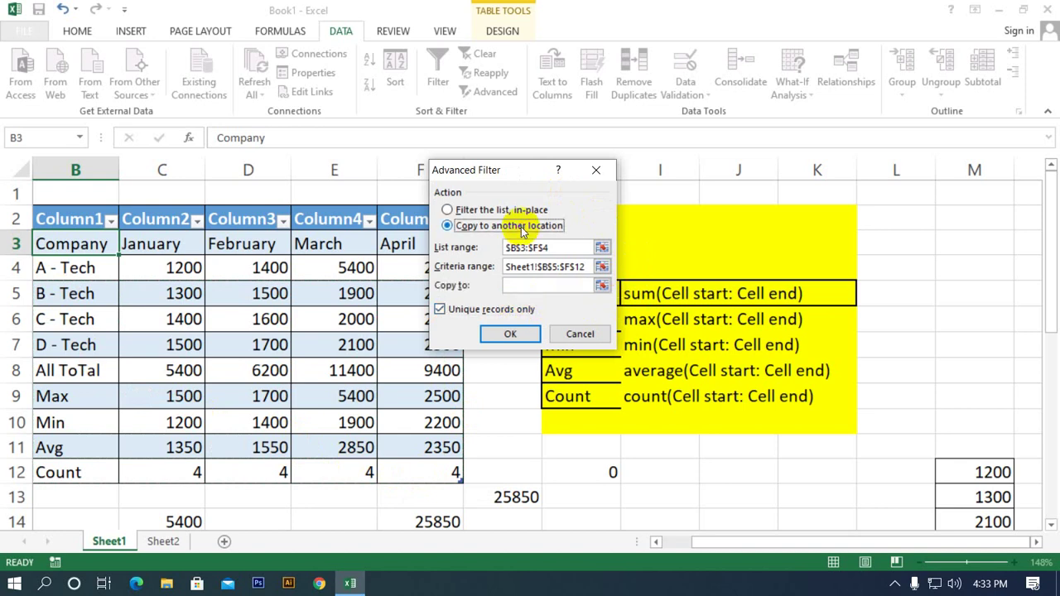
pyautogui.click(513, 334)
# Set the copy destination to E25:L68 and run the filter, which reports an invalid field name
pyautogui.click(515, 336)
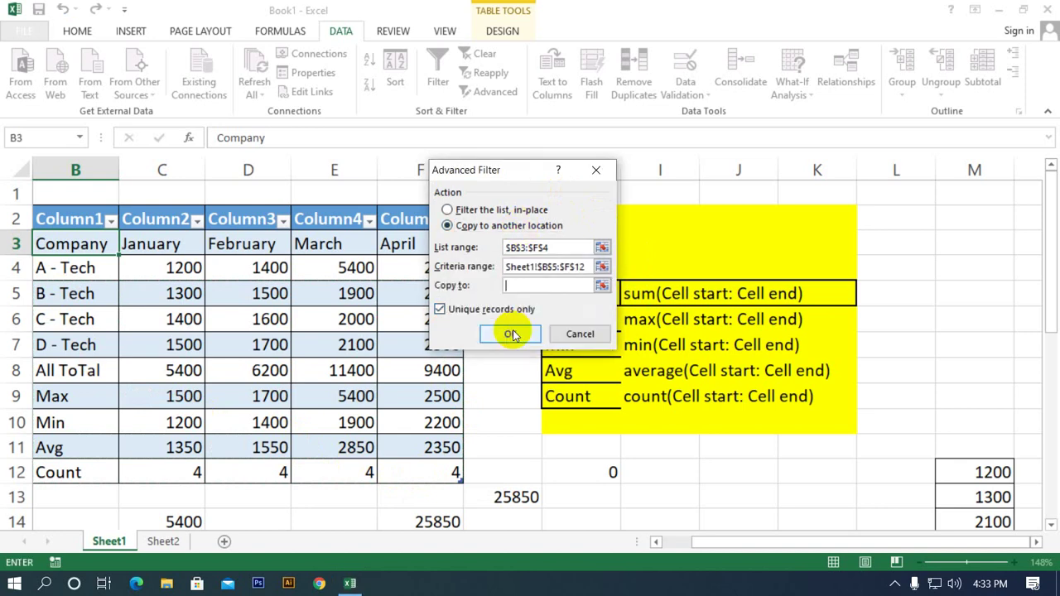
pyautogui.click(602, 285)
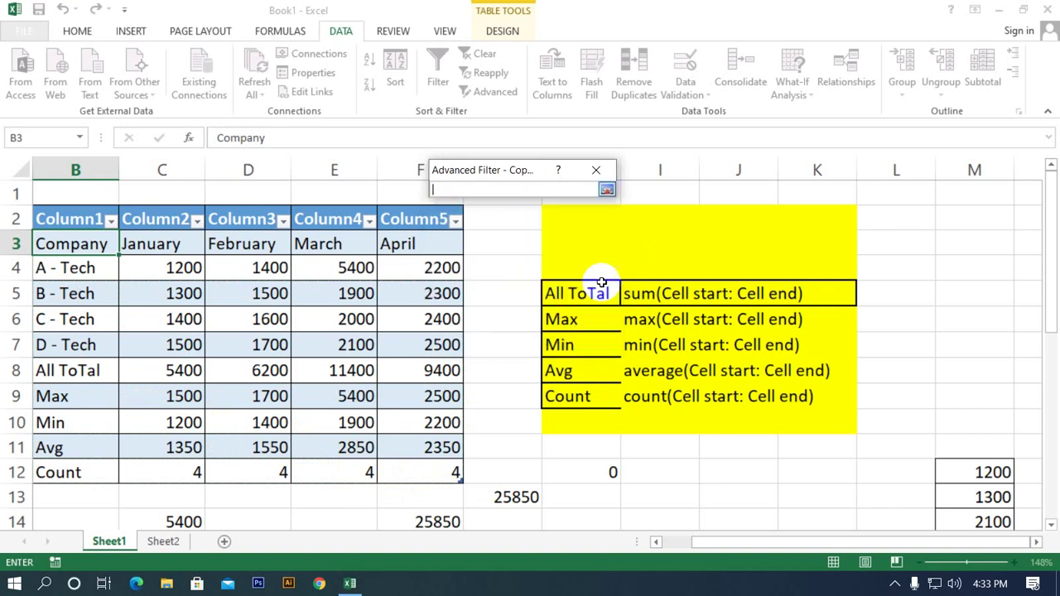
pyautogui.scroll(-7, 622, 419)
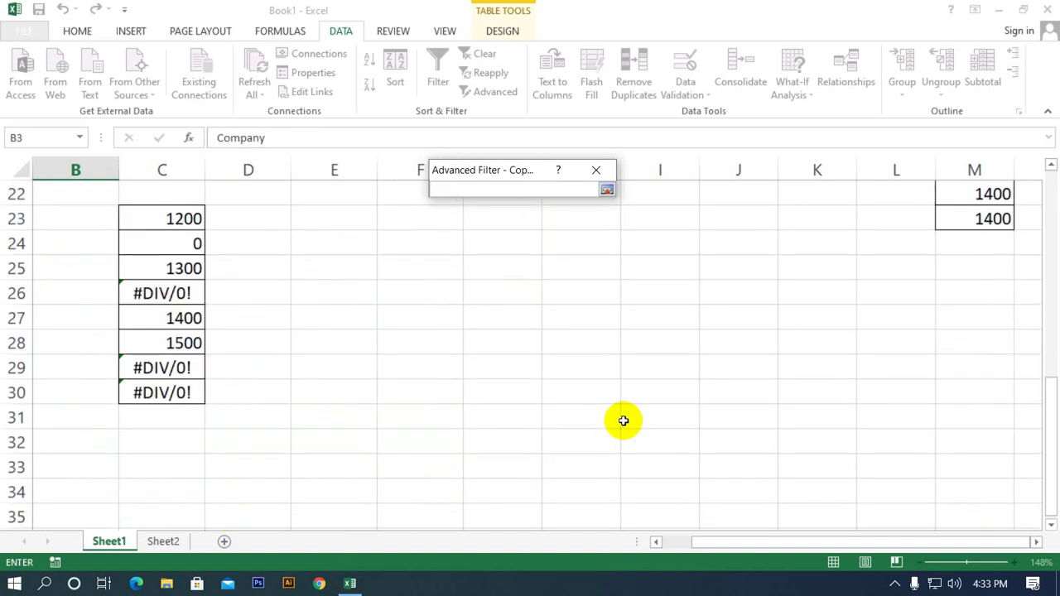
pyautogui.moveTo(331, 267)
pyautogui.mouseDown()
pyautogui.moveTo(542, 388)
pyautogui.moveTo(902, 483)
pyautogui.mouseUp()
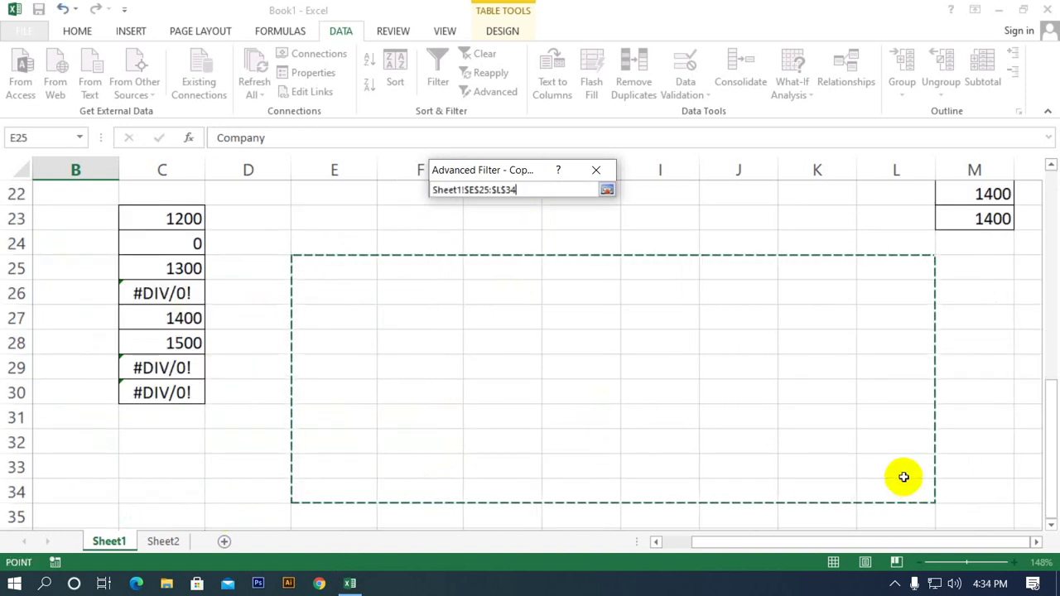
pyautogui.scroll(-1, 901, 476)
pyautogui.moveTo(339, 194); pyautogui.dragTo(886, 514)
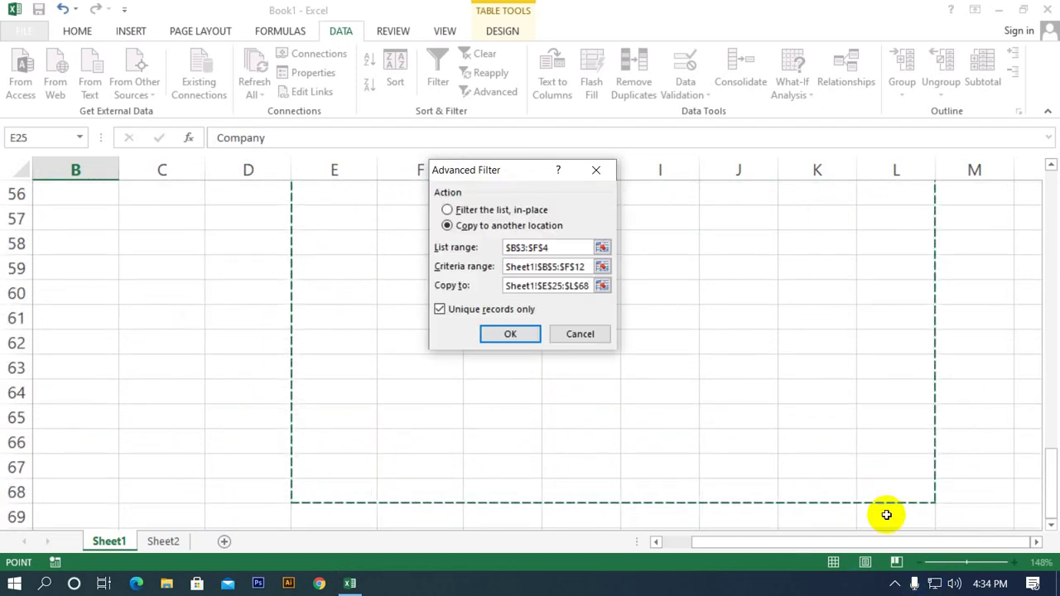
pyautogui.click(510, 334)
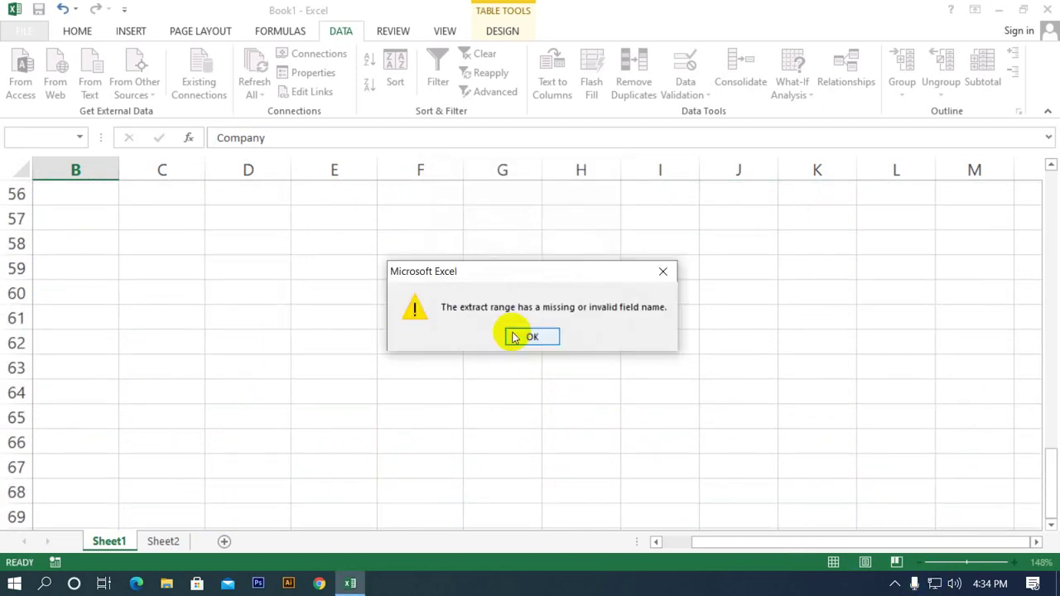
# Close the 'extract range has a missing or invalid field name' warning
pyautogui.click(514, 337)
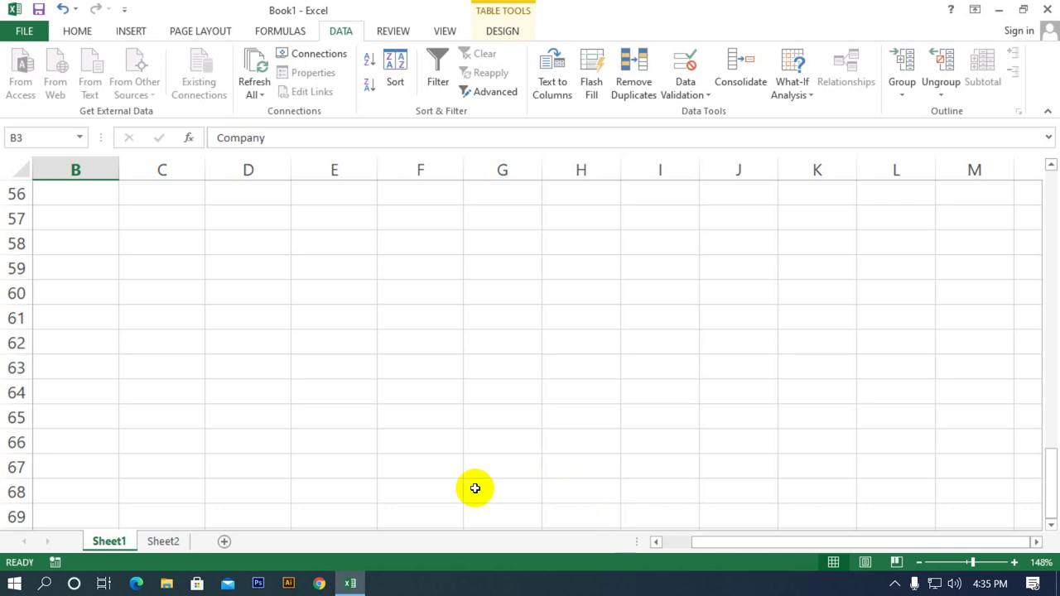
# Reopen the Advanced Filter settings, review the ranges, and close it without applying
pyautogui.scroll(3, 456, 486)
pyautogui.scroll(5, 433, 468)
pyautogui.scroll(10, 426, 449)
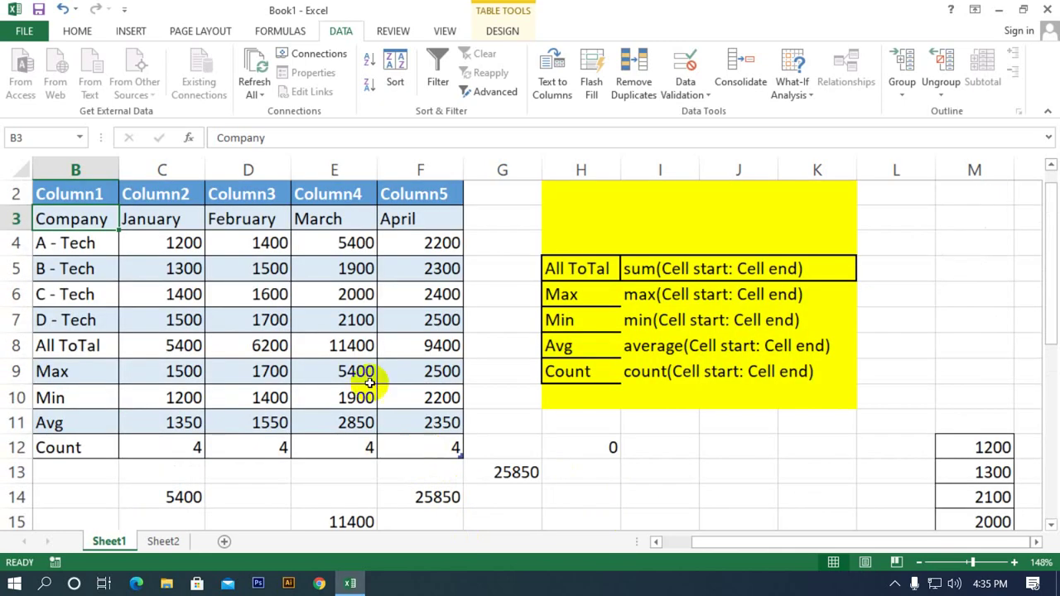
pyautogui.scroll(1, 378, 374)
pyautogui.click(486, 91)
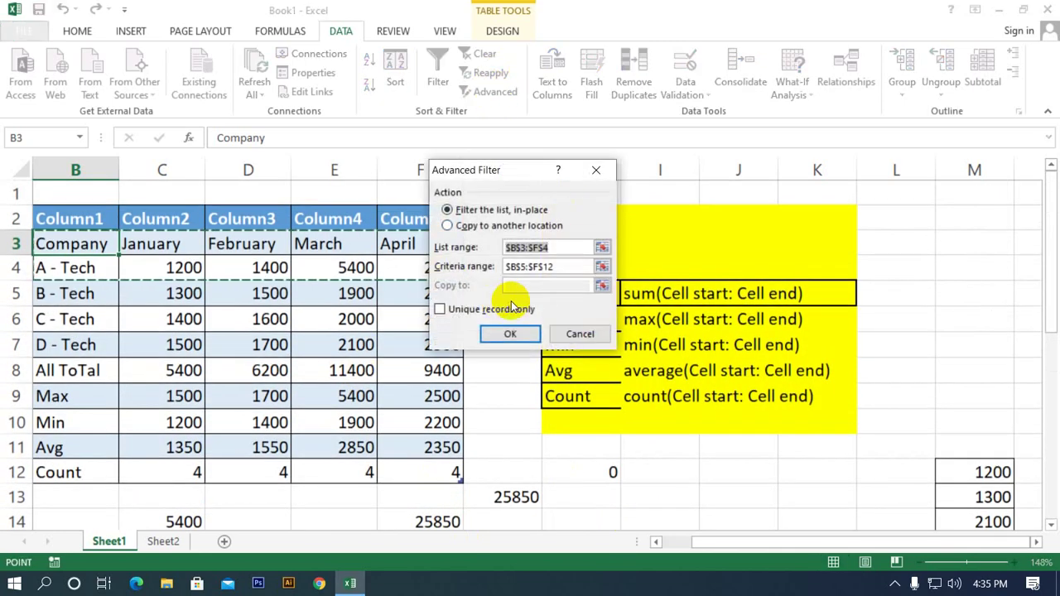
pyautogui.click(601, 267)
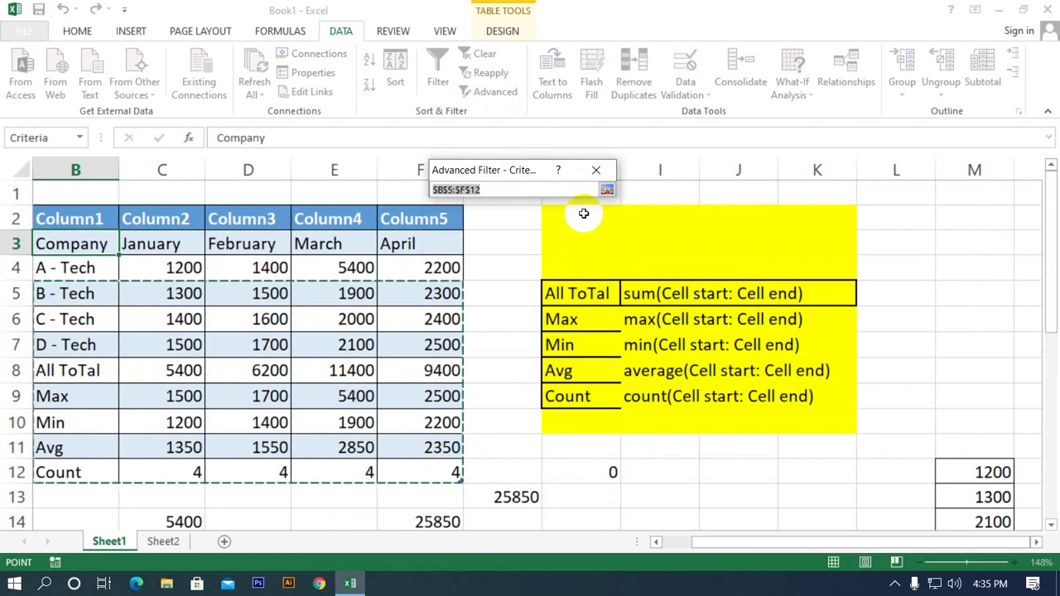
pyautogui.click(607, 190)
pyautogui.click(511, 310)
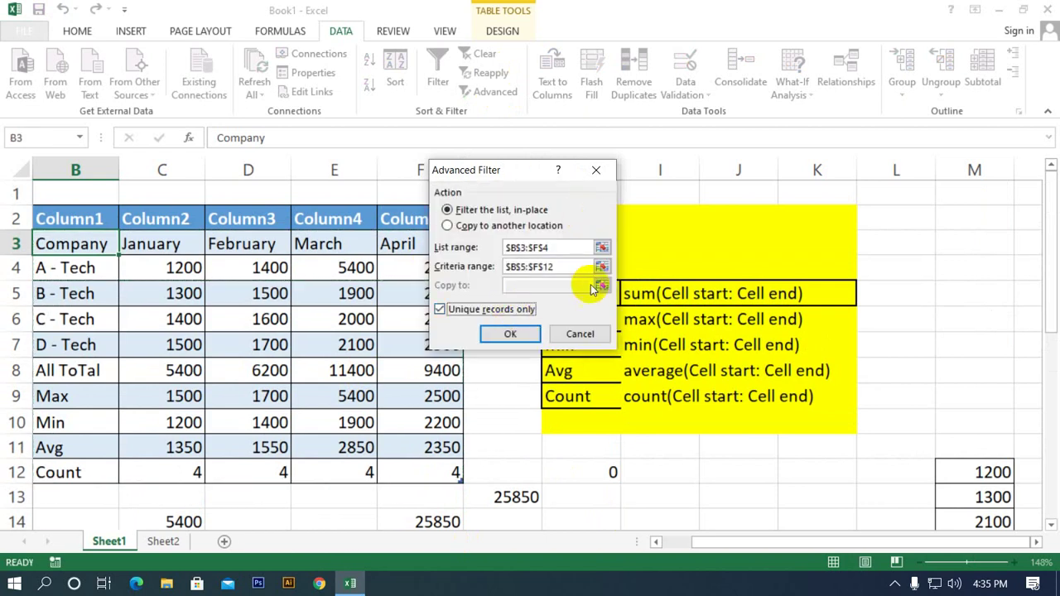
pyautogui.click(526, 225)
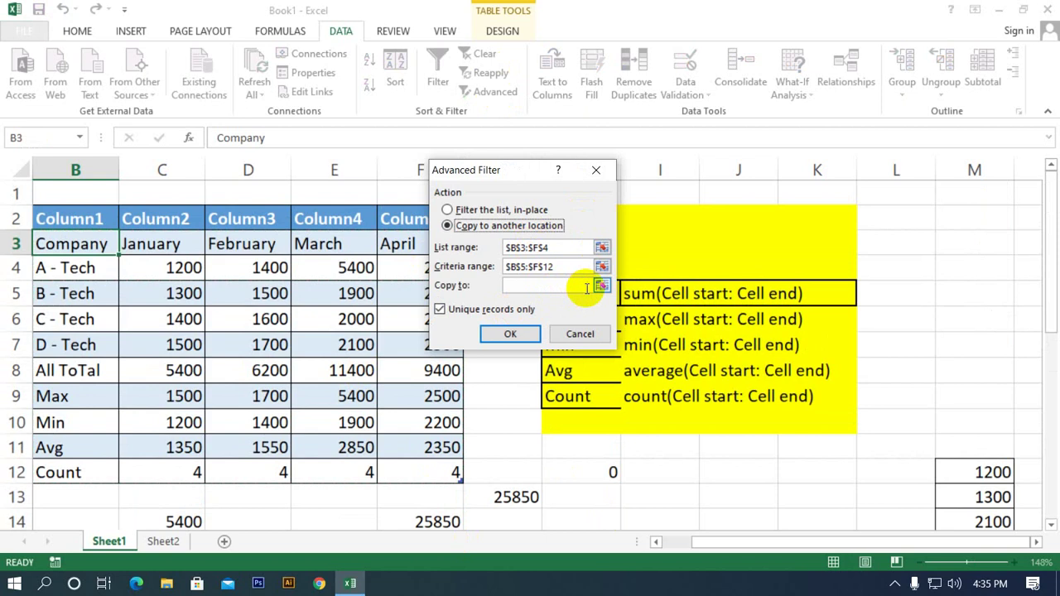
pyautogui.click(601, 285)
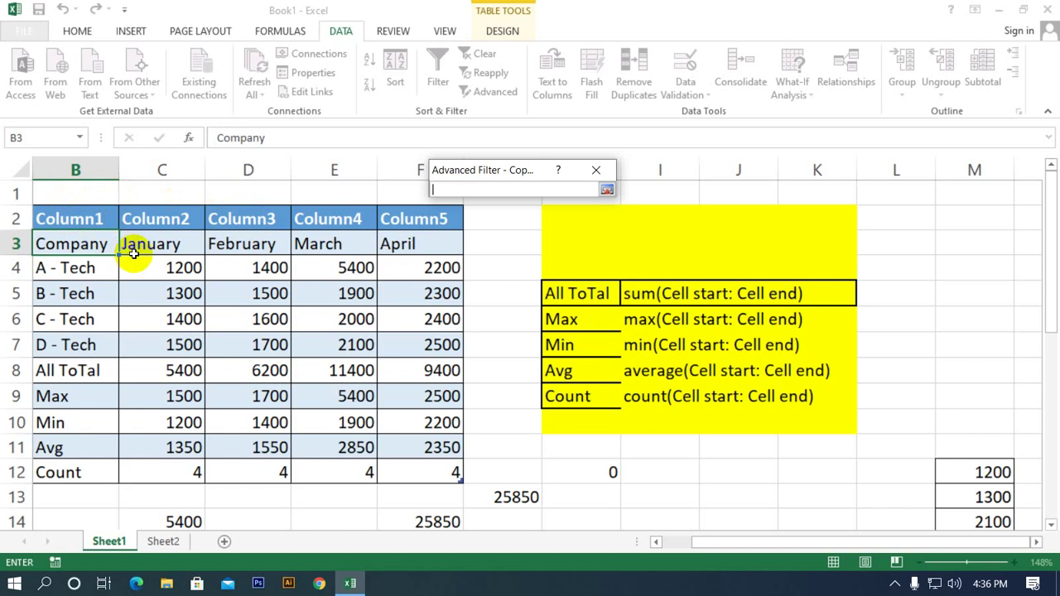
pyautogui.click(603, 168)
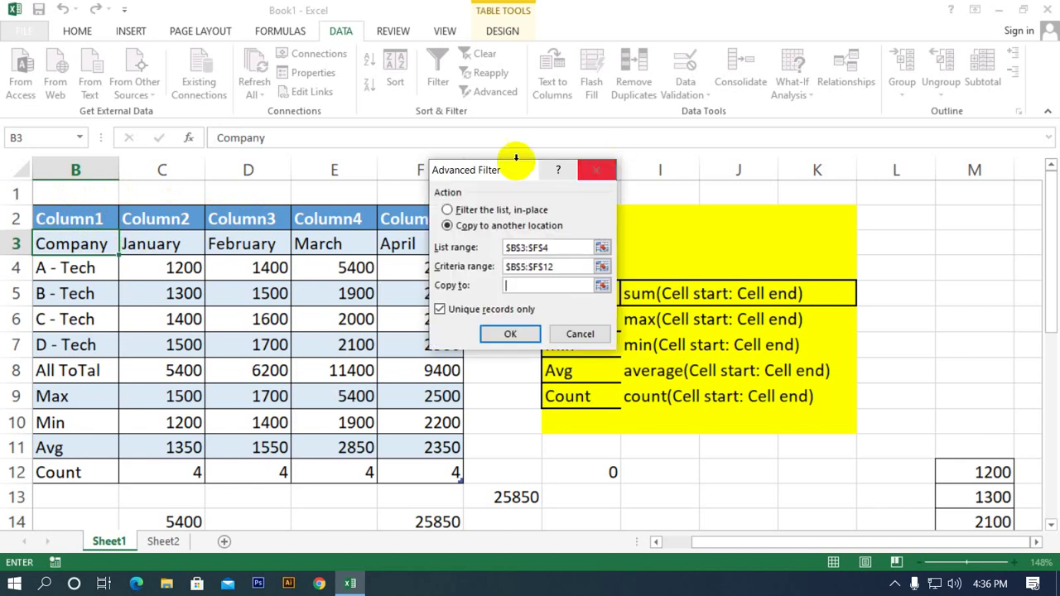
pyautogui.click(596, 170)
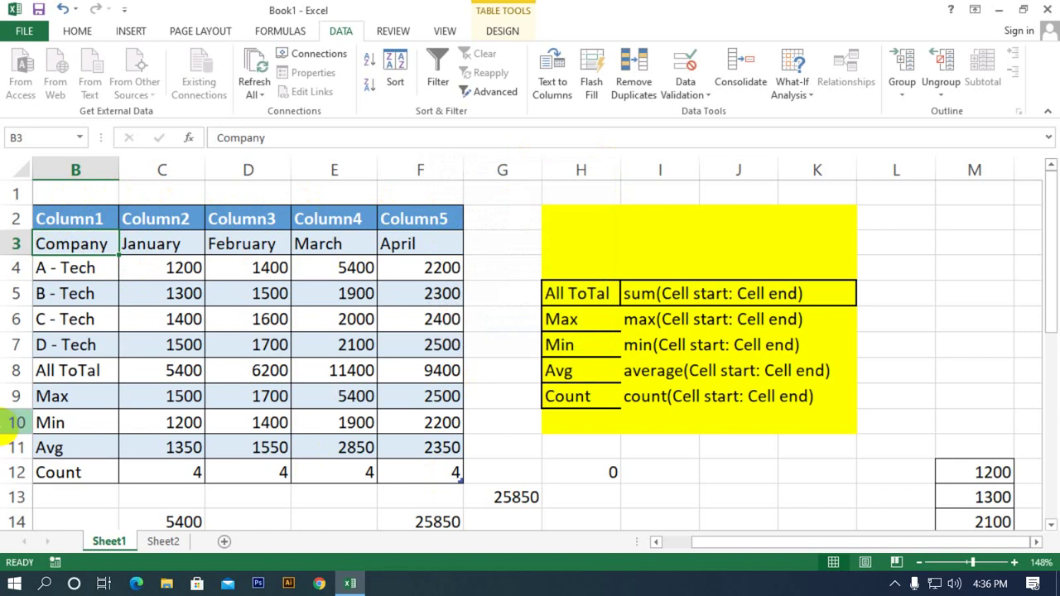
# Turn on Filter for the table B2:F12 and reopen Advanced Filter
pyautogui.moveTo(93, 217); pyautogui.dragTo(434, 250)
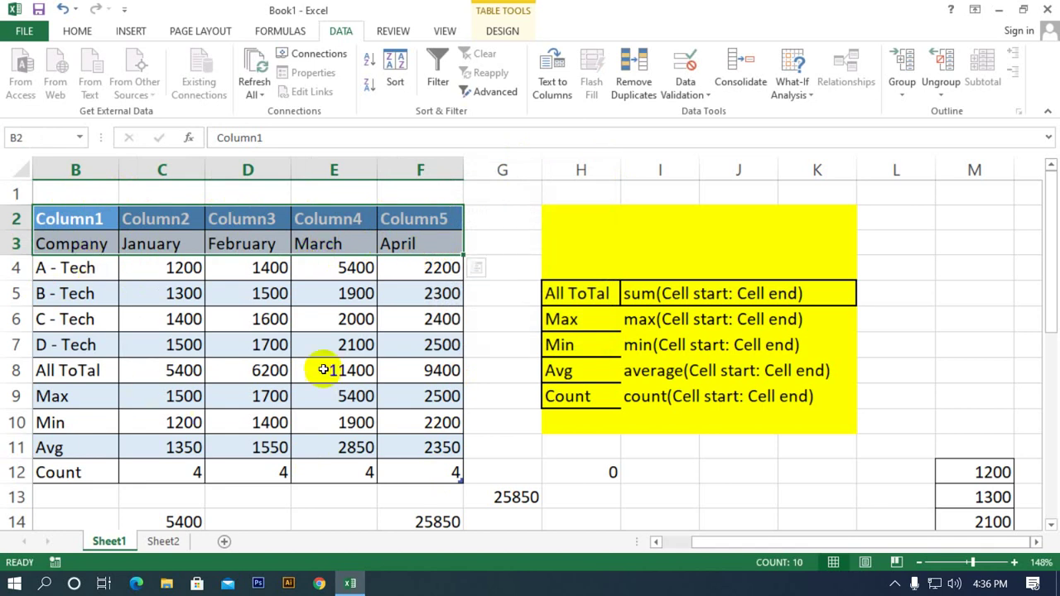
pyautogui.click(169, 302)
pyautogui.click(503, 242)
pyautogui.click(430, 91)
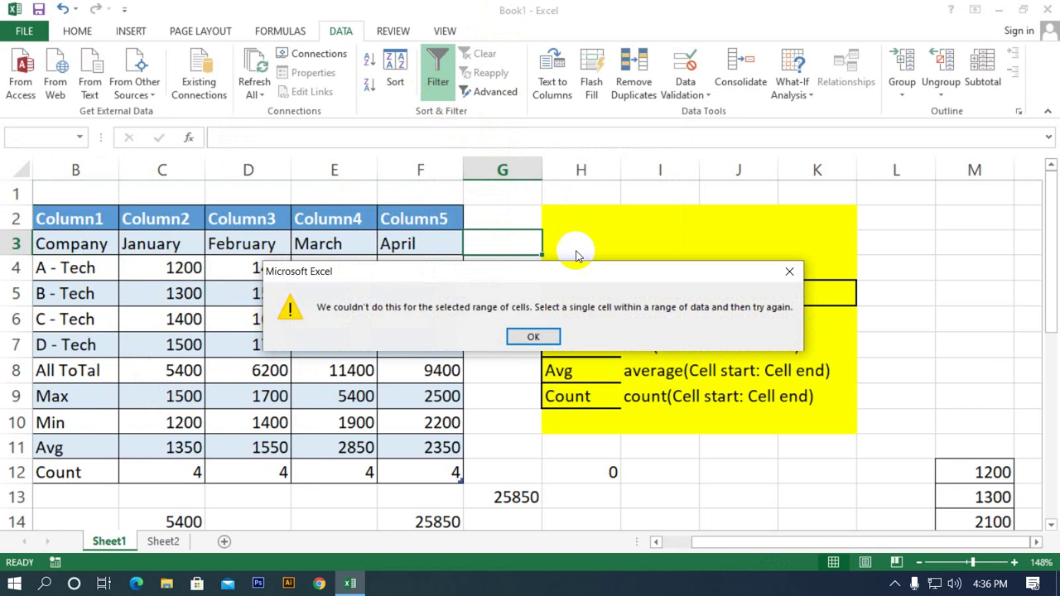
pyautogui.click(529, 336)
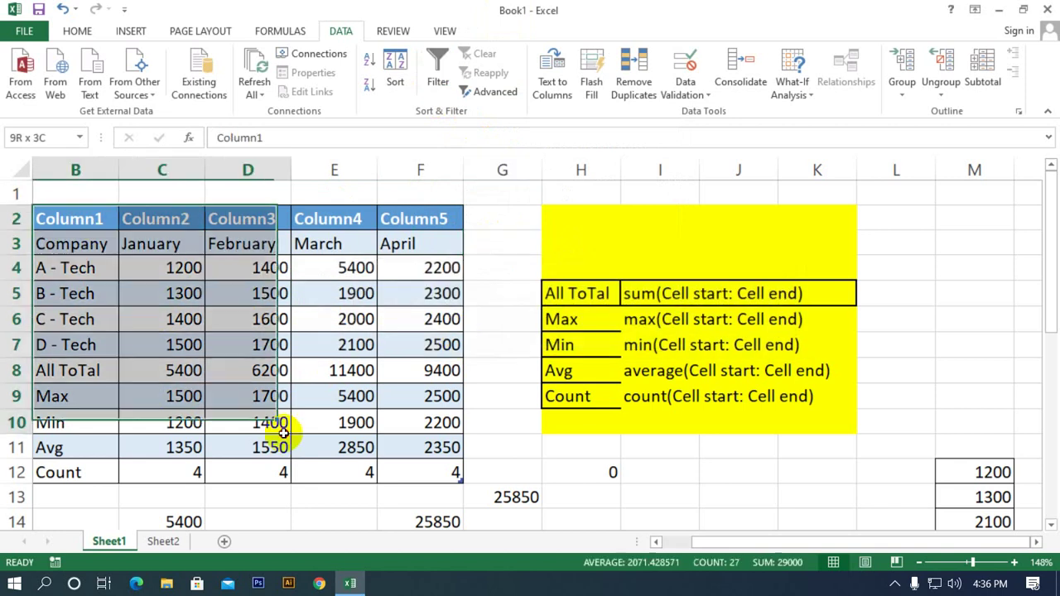
pyautogui.moveTo(91, 223); pyautogui.dragTo(460, 470)
pyautogui.click(437, 83)
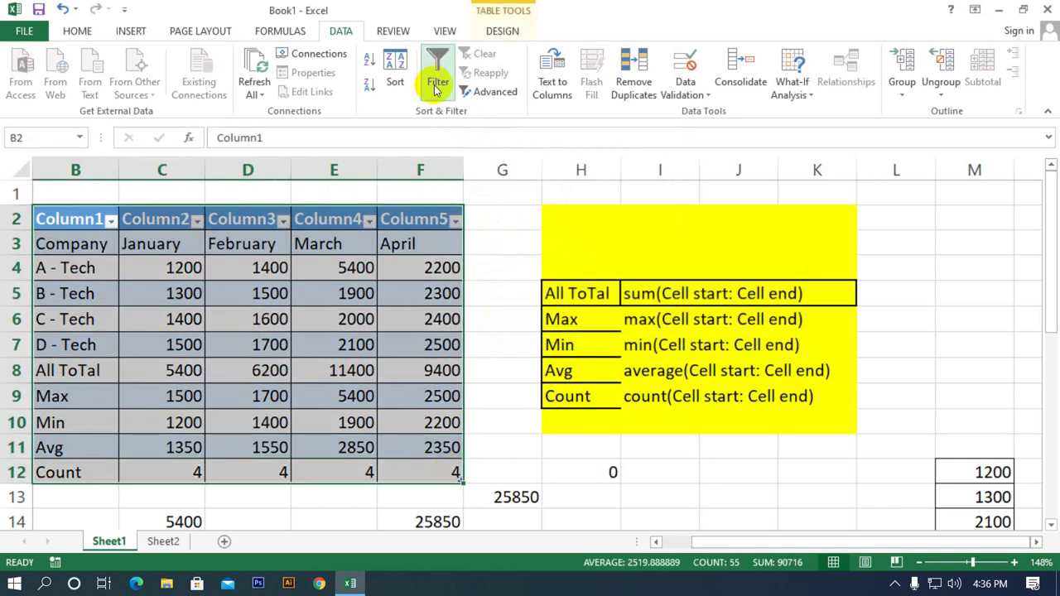
pyautogui.click(491, 91)
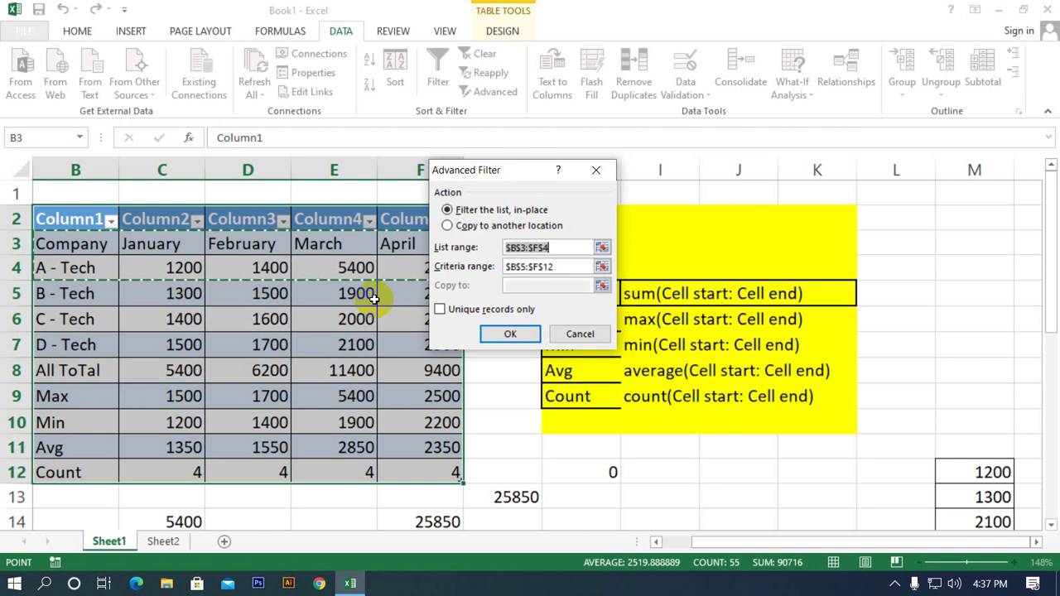
# Copy unique filtered records to the empty range B31:F42
pyautogui.click(506, 225)
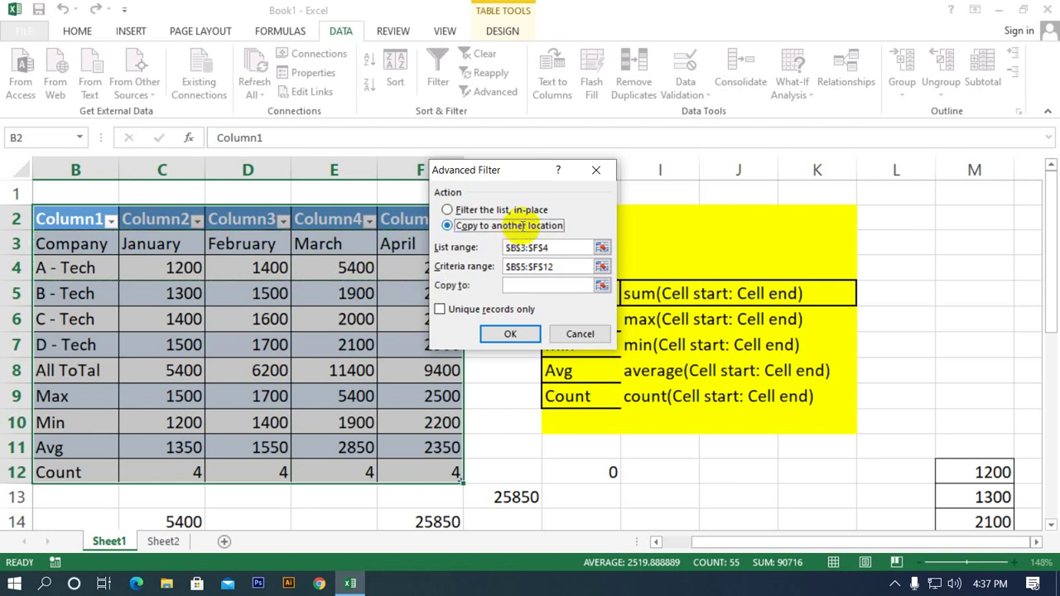
pyautogui.click(601, 287)
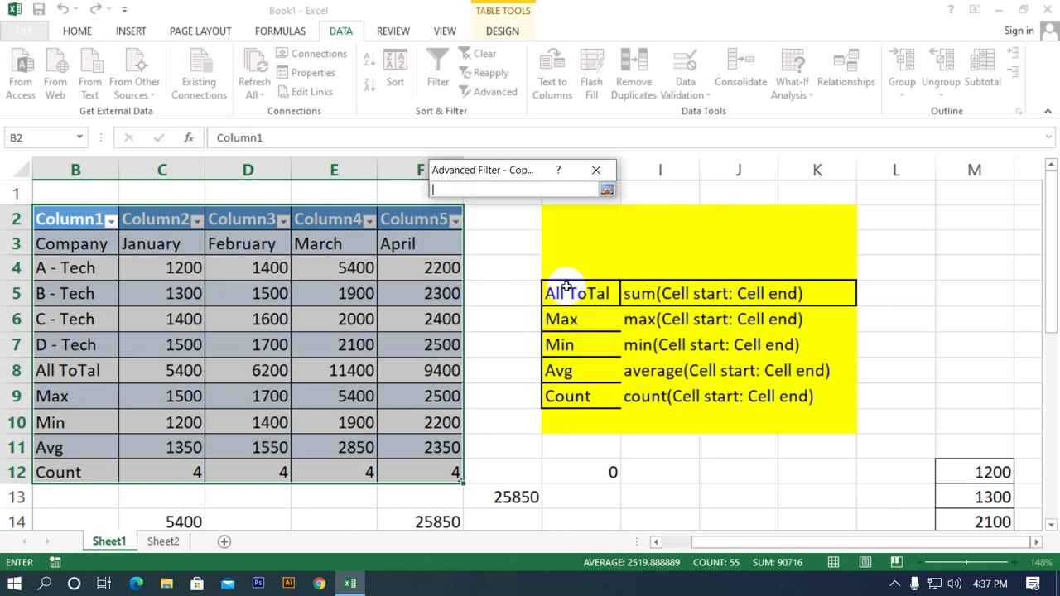
pyautogui.scroll(-3, 635, 362)
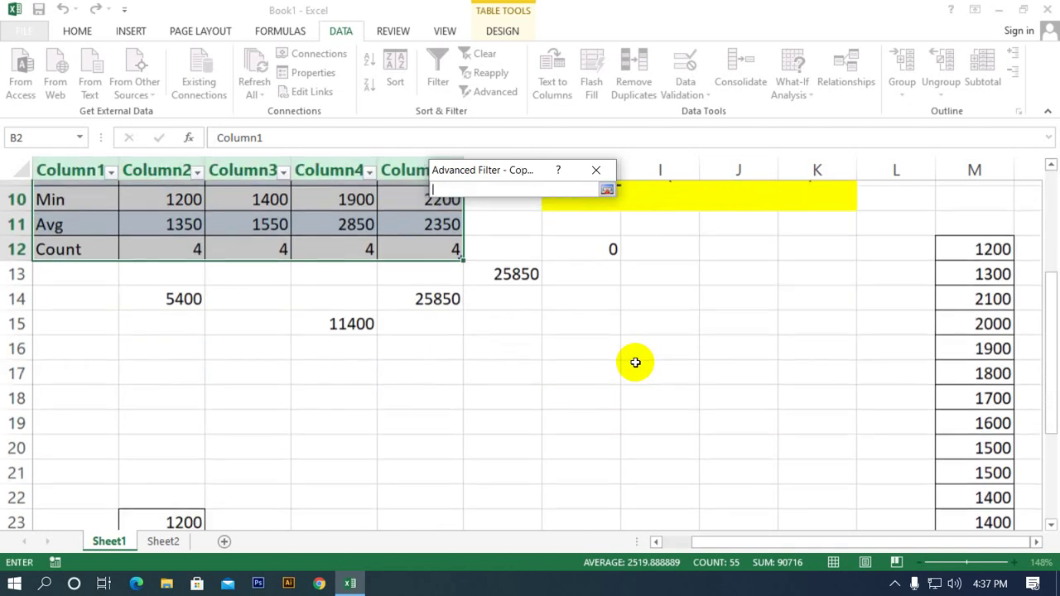
pyautogui.scroll(-1, 634, 362)
pyautogui.scroll(-1, 634, 361)
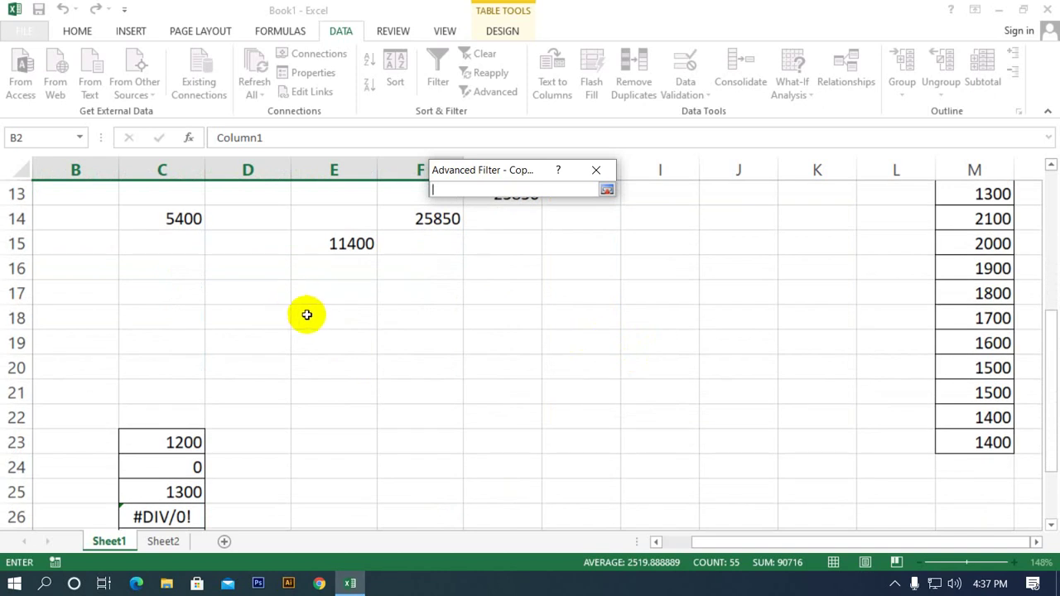
pyautogui.scroll(-3, 349, 303)
pyautogui.scroll(-3, 349, 304)
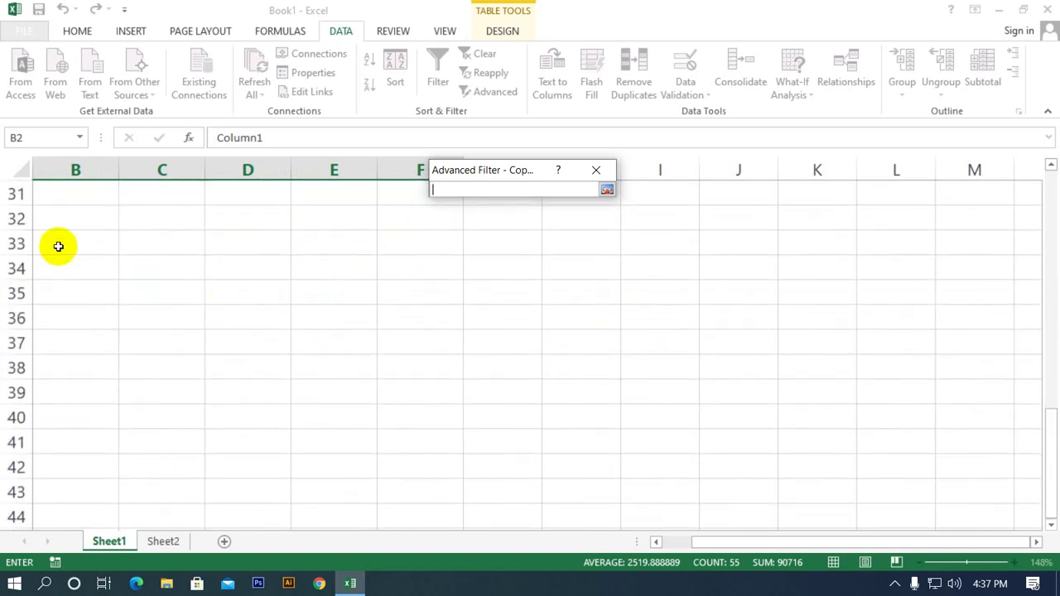
pyautogui.scroll(1, 57, 240)
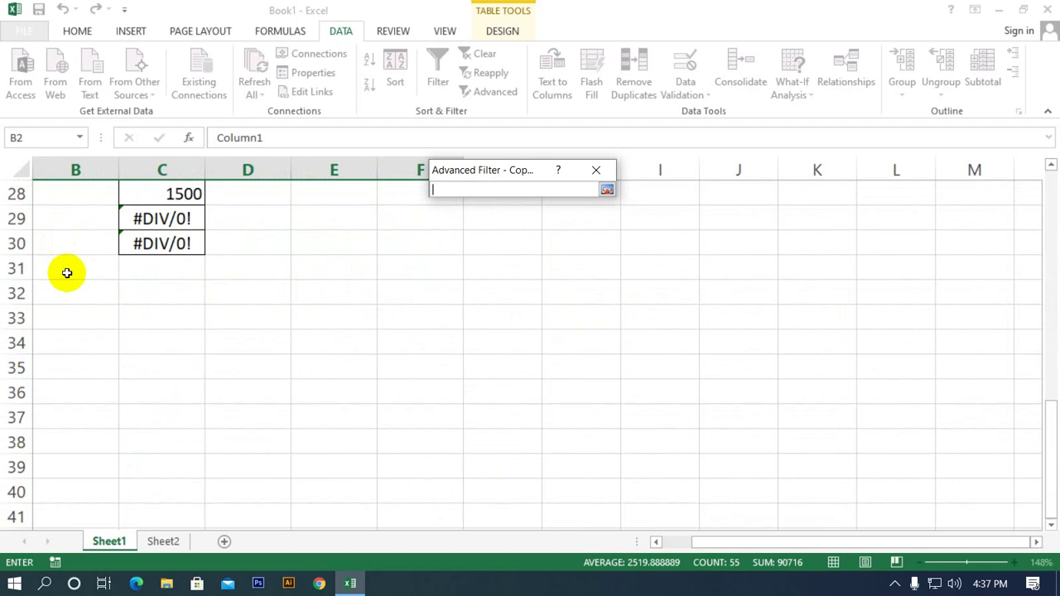
pyautogui.moveTo(66, 271)
pyautogui.mouseDown()
pyautogui.moveTo(445, 481)
pyautogui.moveTo(445, 531)
pyautogui.moveTo(456, 442)
pyautogui.mouseUp()
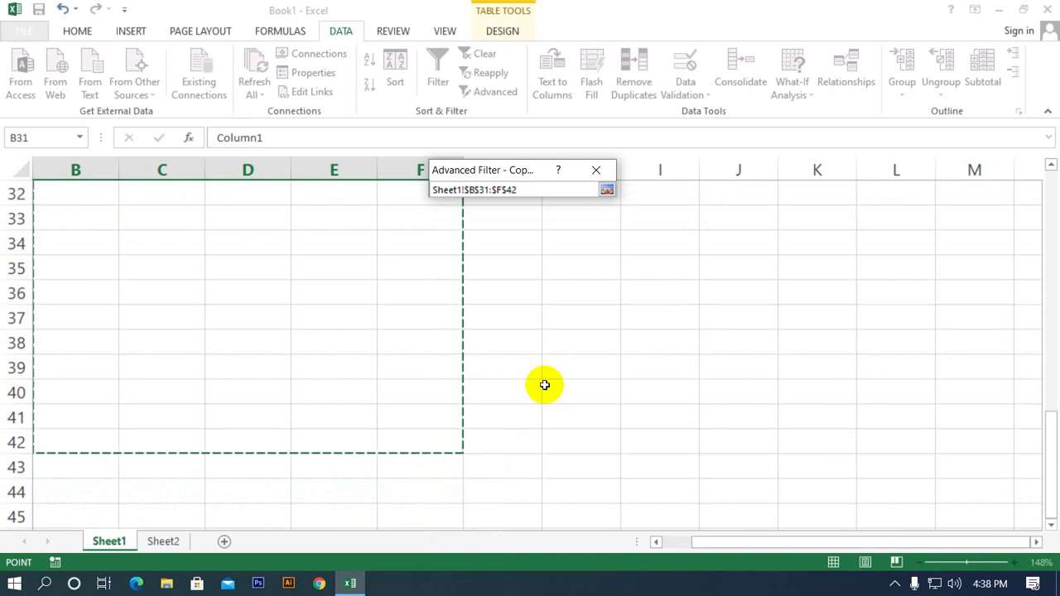
pyautogui.press('Return')
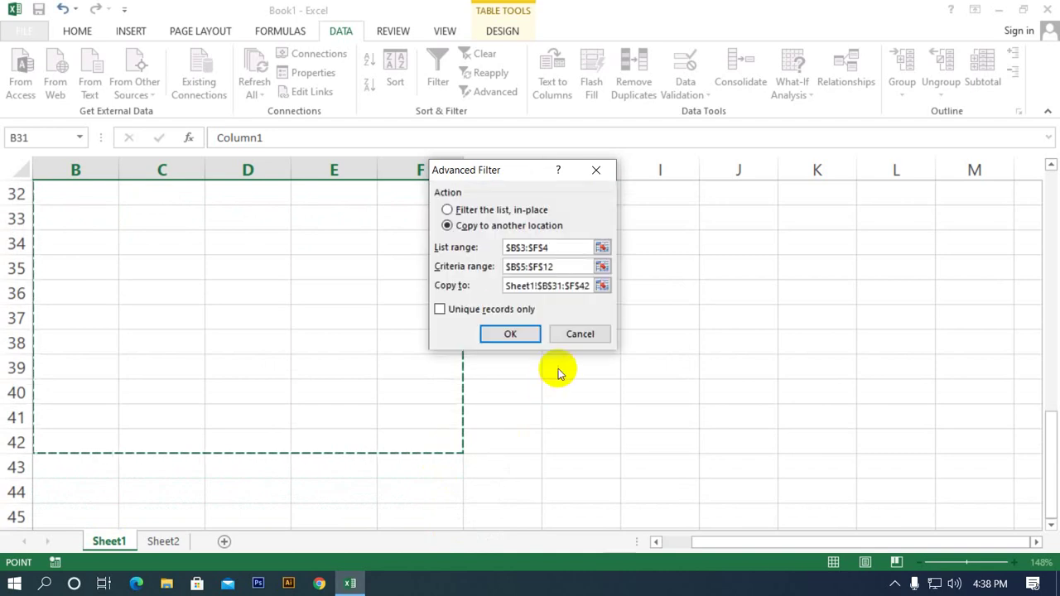
pyautogui.click(496, 308)
pyautogui.click(511, 335)
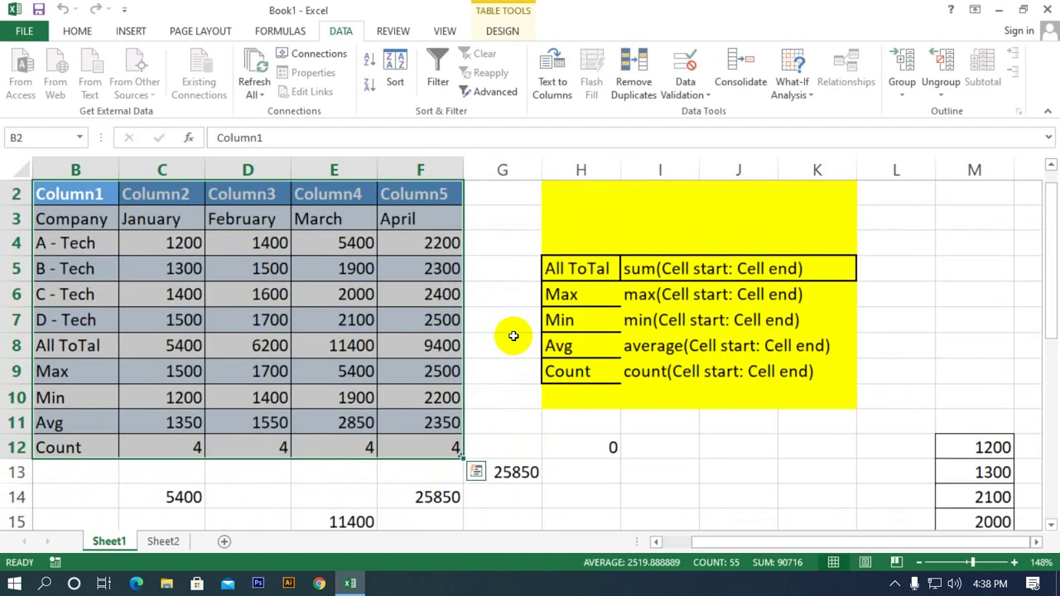
pyautogui.scroll(-9, 517, 337)
pyautogui.scroll(-4, 516, 336)
pyautogui.scroll(2, 517, 336)
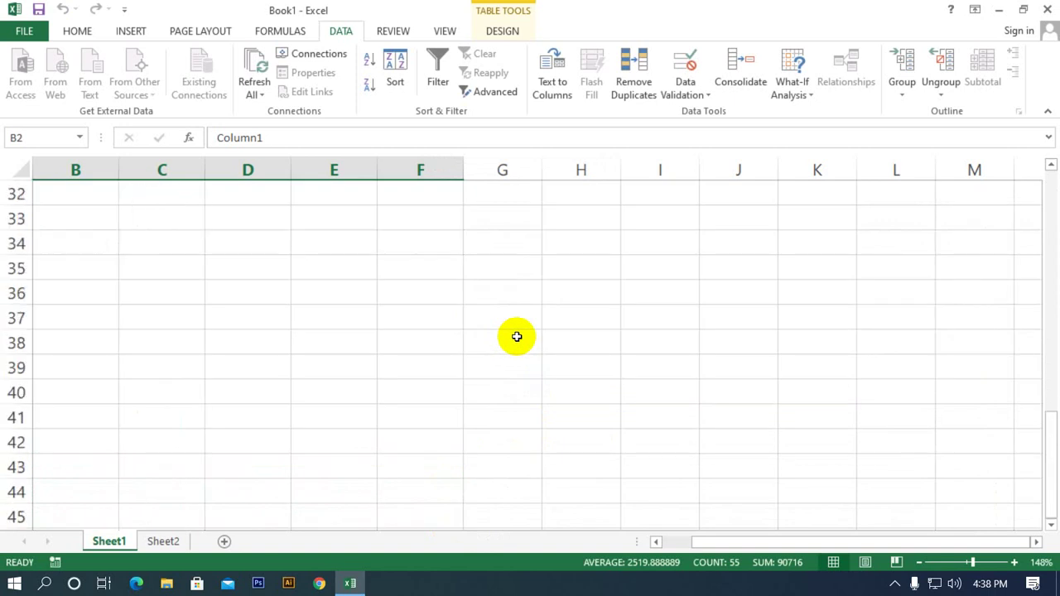
pyautogui.scroll(4, 517, 336)
pyautogui.scroll(2, 517, 336)
pyautogui.scroll(2, 516, 336)
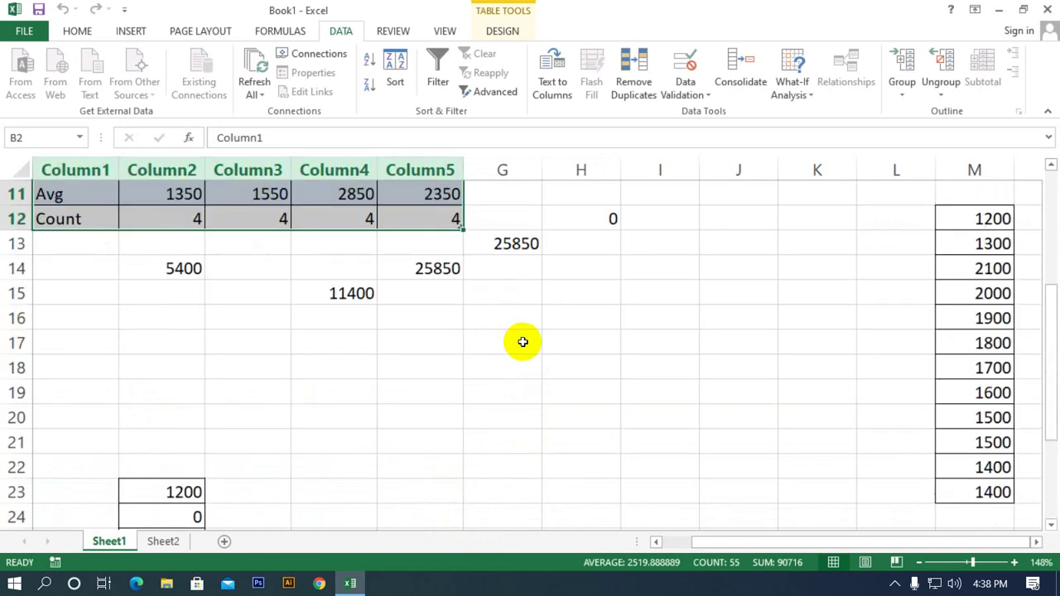
pyautogui.scroll(3, 518, 339)
pyautogui.scroll(1, 520, 342)
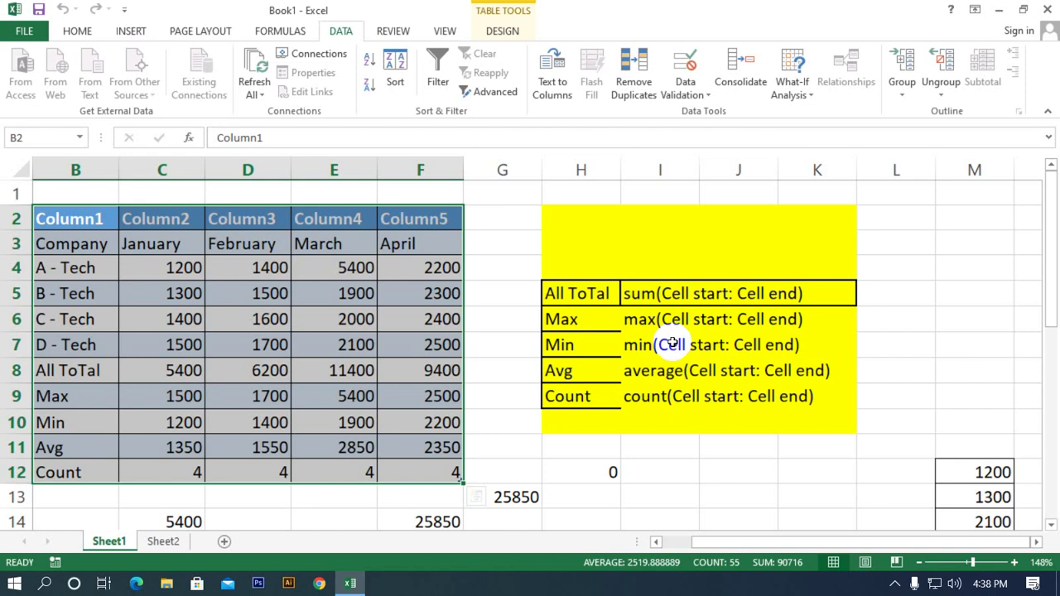
pyautogui.scroll(-3, 588, 286)
pyautogui.scroll(-3, 546, 356)
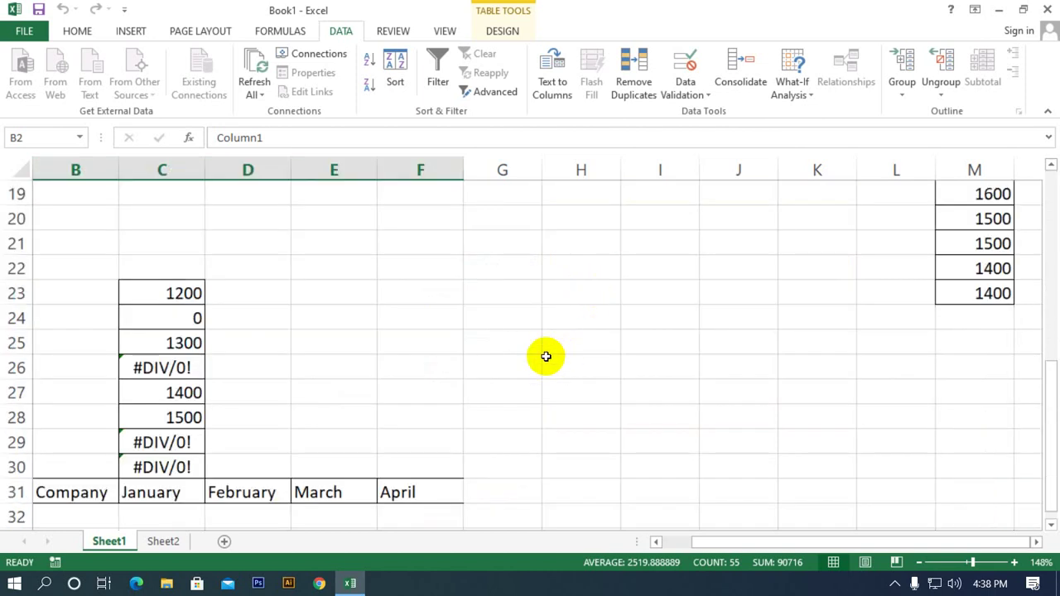
pyautogui.scroll(-4, 545, 356)
pyautogui.scroll(-1, 544, 354)
pyautogui.scroll(1, 544, 354)
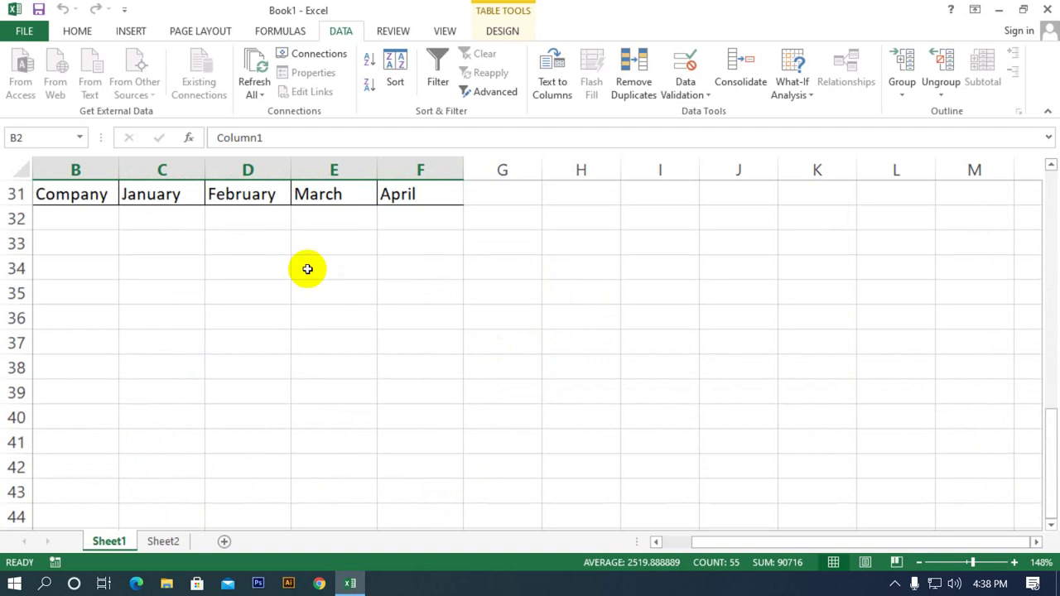
pyautogui.click(124, 269)
# Enter the headers Profit, Sales, Sales, Sales across B34:E34
pyautogui.moveTo(72, 270); pyautogui.dragTo(431, 286)
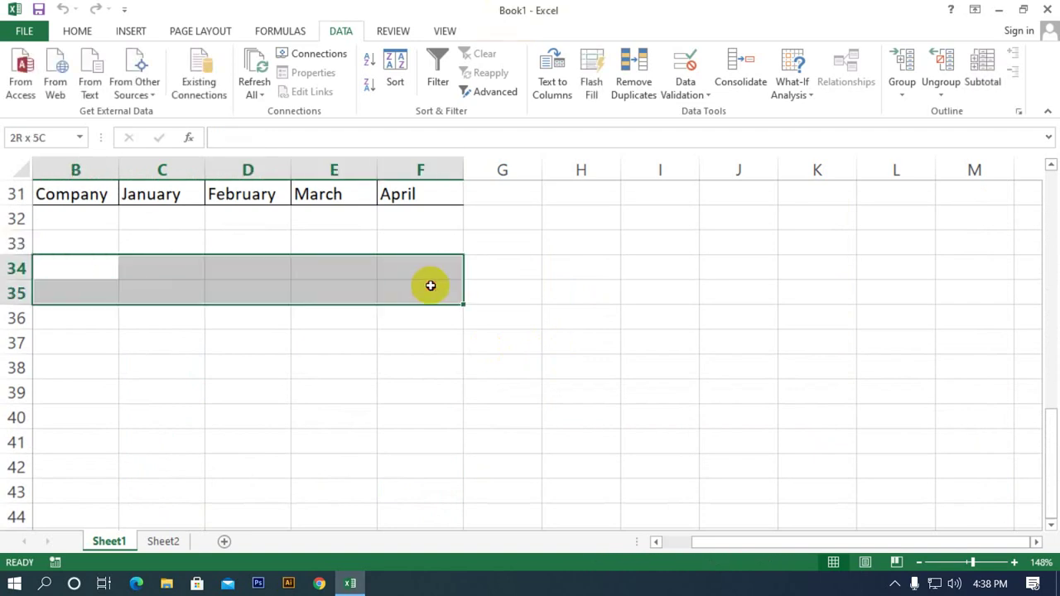
pyautogui.click(110, 271)
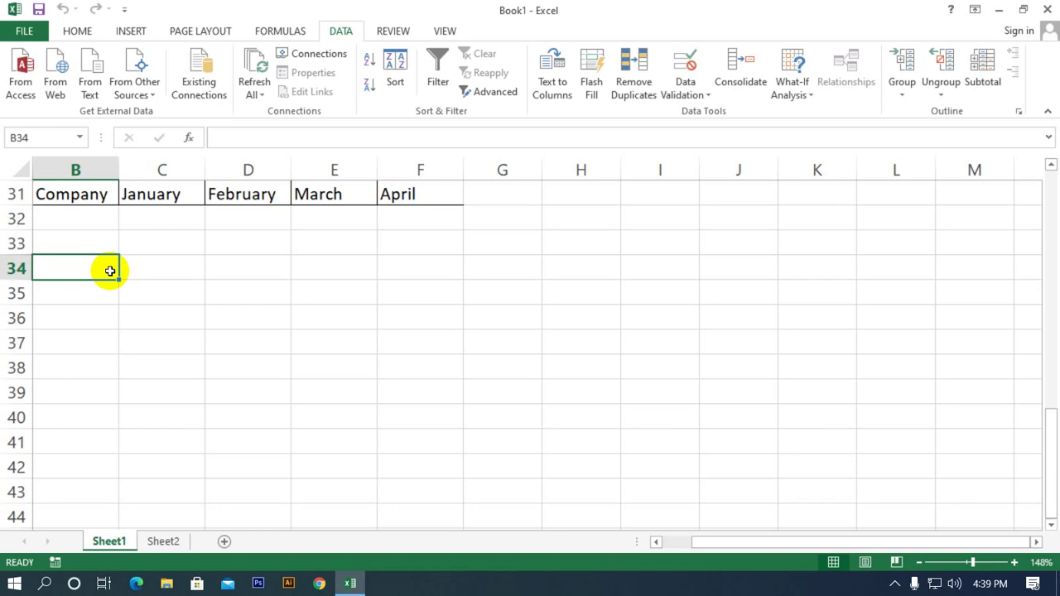
pyautogui.write('P')
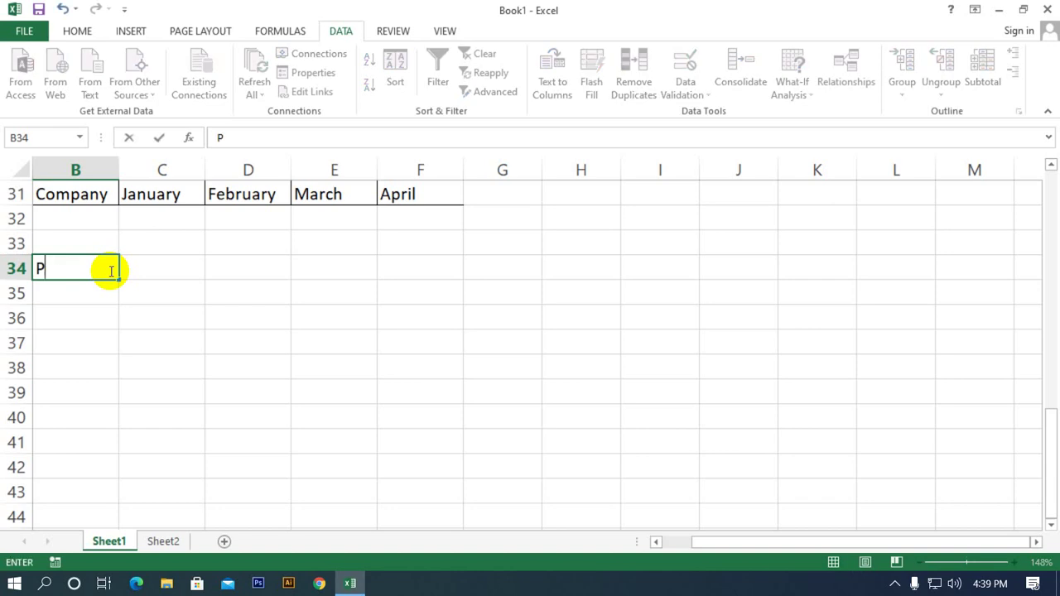
pyautogui.write('rofit')
pyautogui.press('Tab')
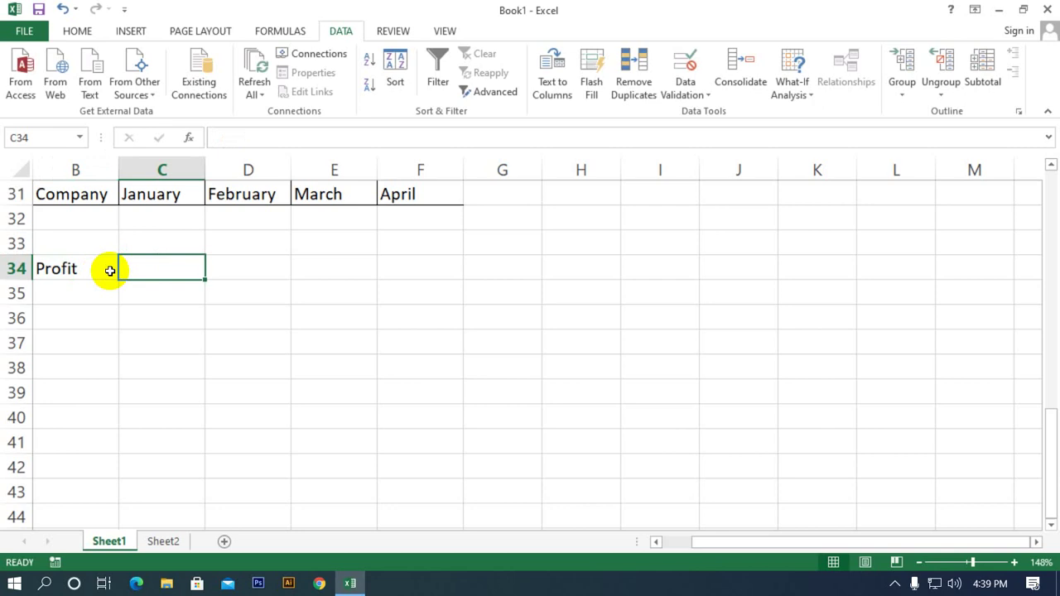
pyautogui.write('Sales')
pyautogui.press('Tab')
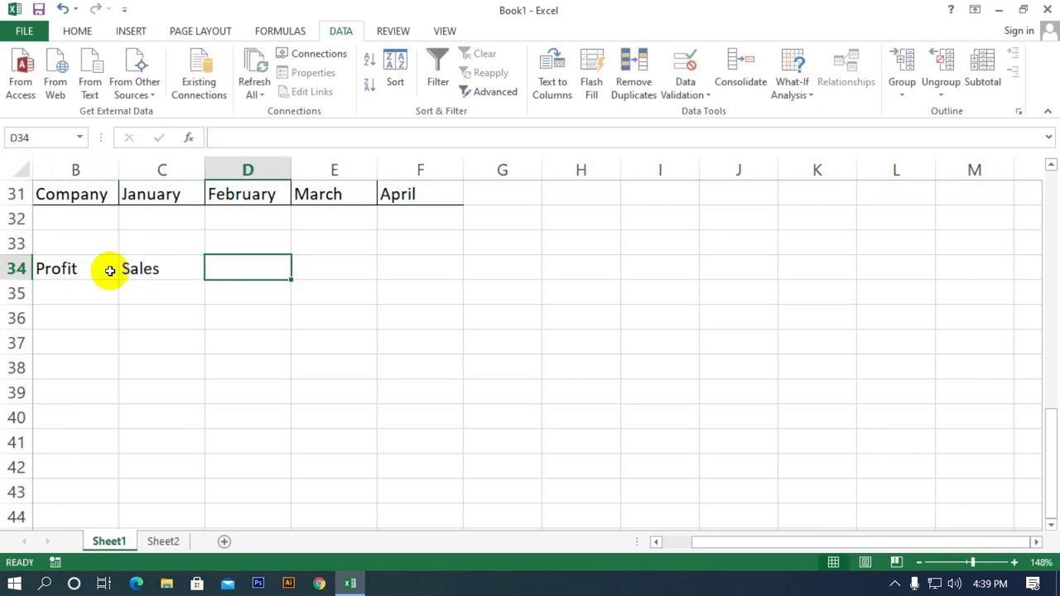
pyautogui.write('Sales')
pyautogui.press('Tab')
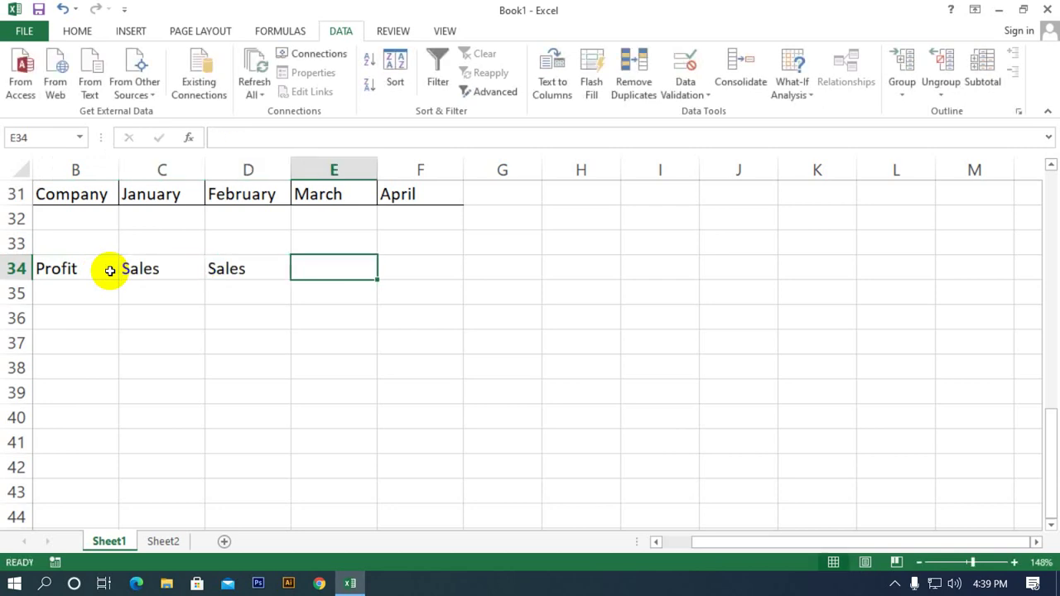
pyautogui.write('Sales')
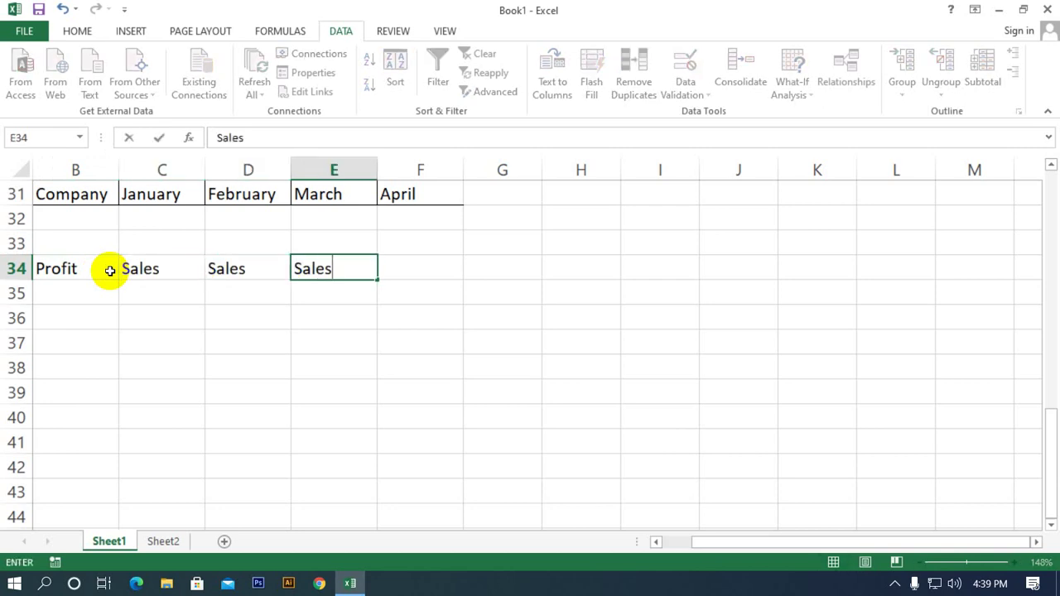
pyautogui.press('Return')
# Enter Profit values 90 and 70 in B36 and B37
pyautogui.press('Left')
pyautogui.press('Left')
pyautogui.press('Left')
pyautogui.press('Left')
pyautogui.press('Right')
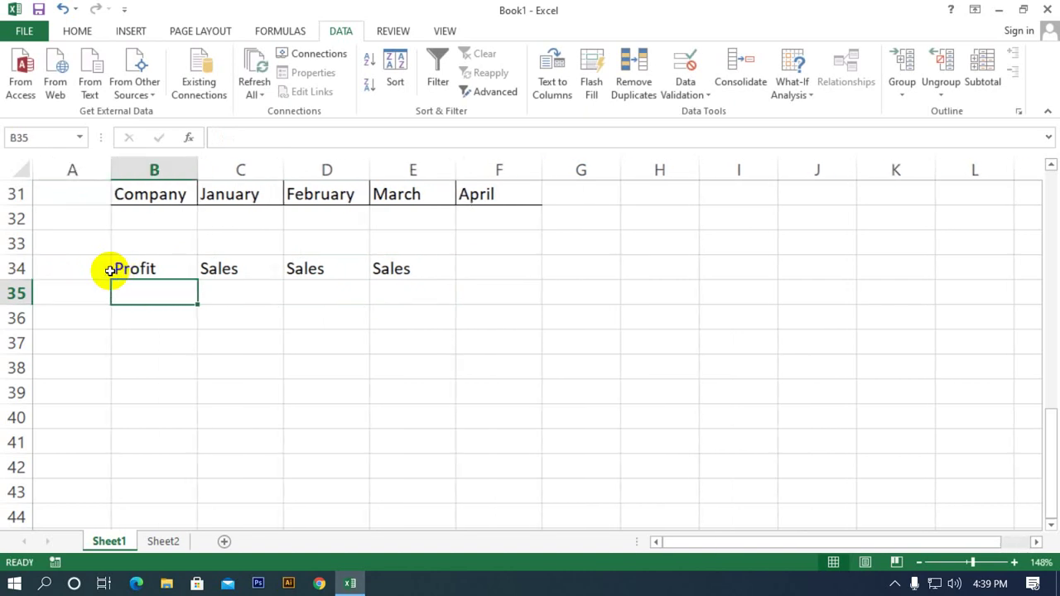
pyautogui.press('Down')
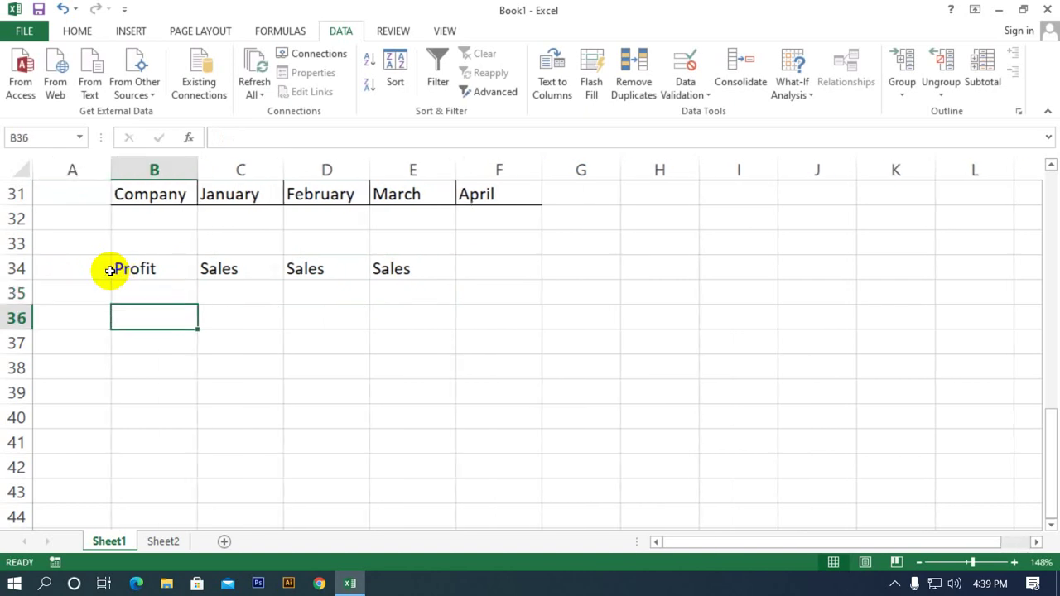
pyautogui.write('90')
pyautogui.click(78, 33)
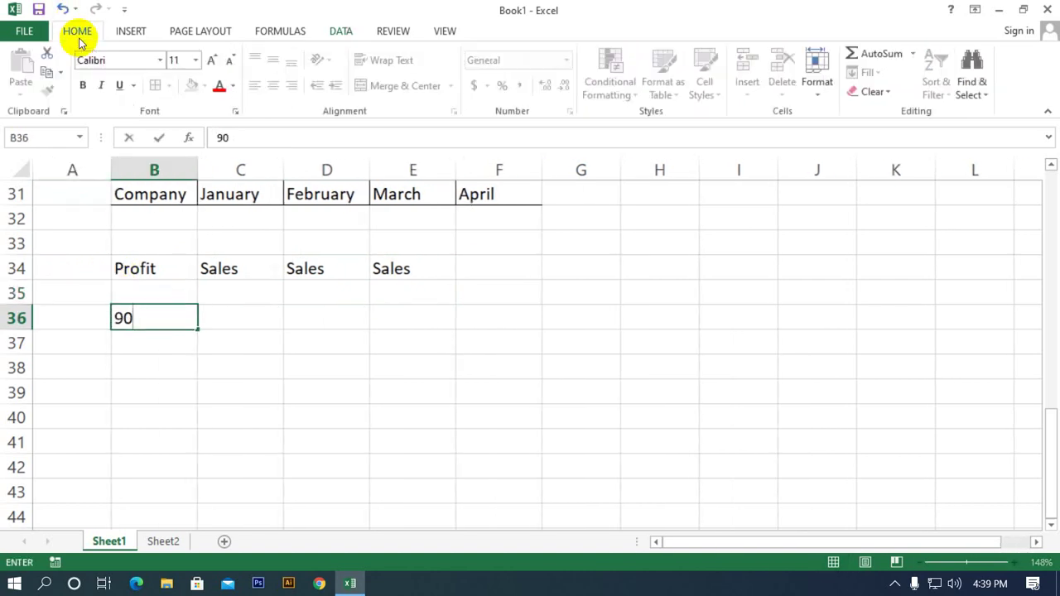
pyautogui.click(190, 317)
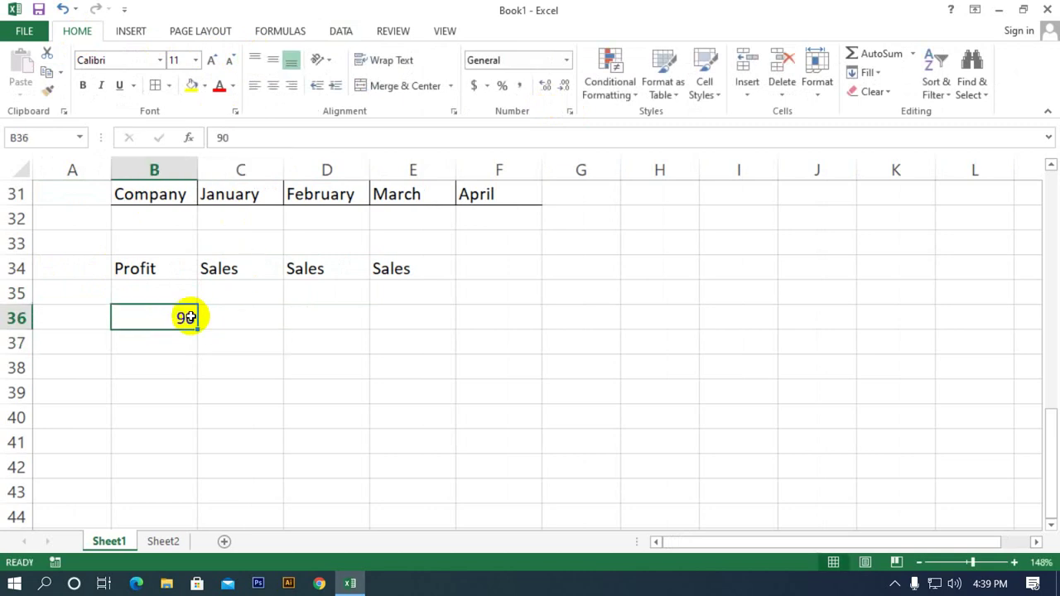
pyautogui.press('Down')
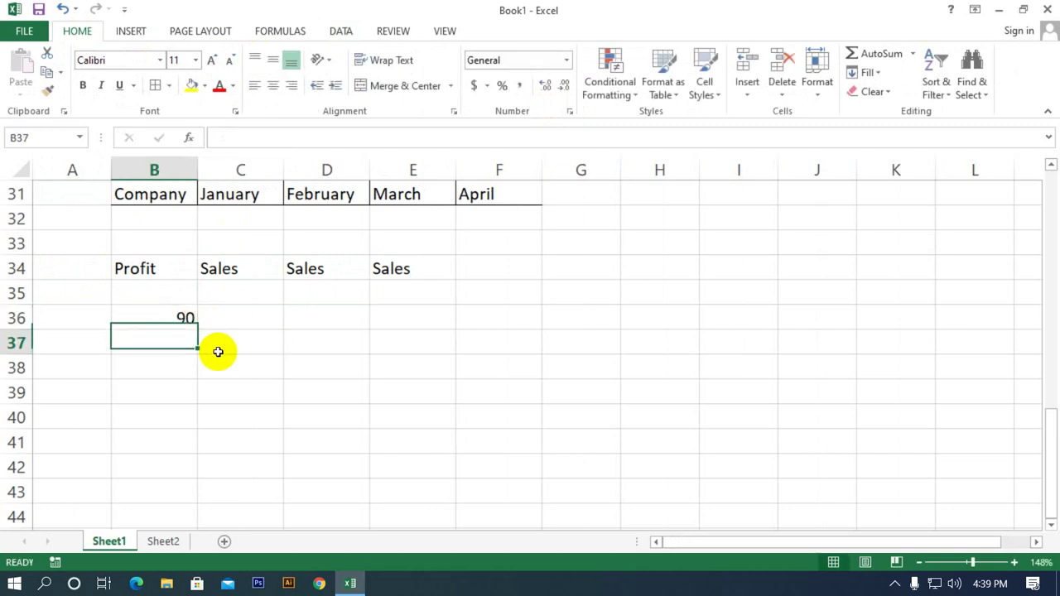
pyautogui.write('70')
pyautogui.press('Return')
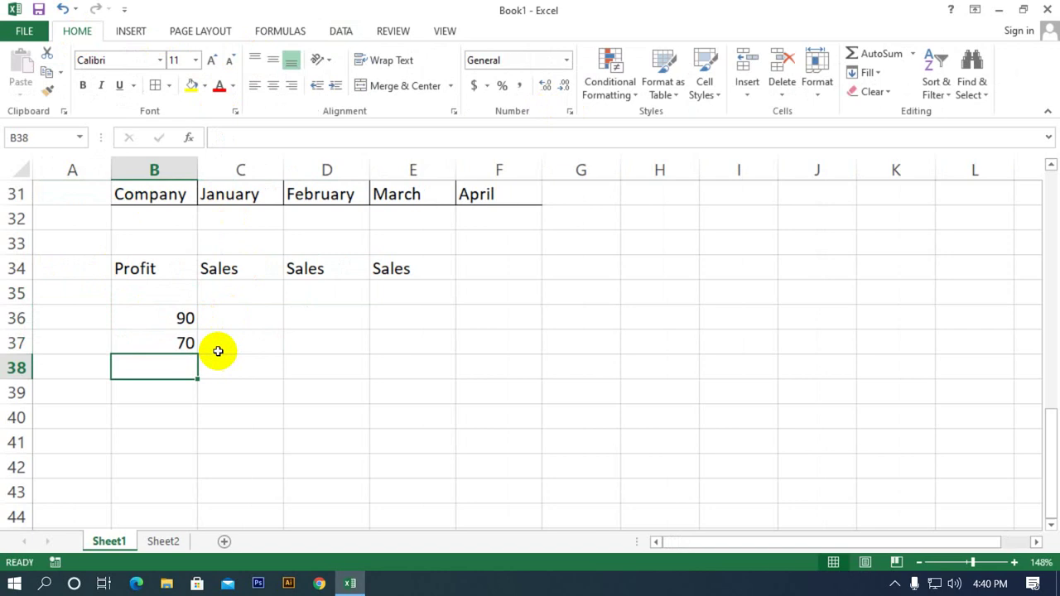
# Enter Profit values 50, 30, 10 and 100 in B38:B41
pyautogui.write('50')
pyautogui.press('Return')
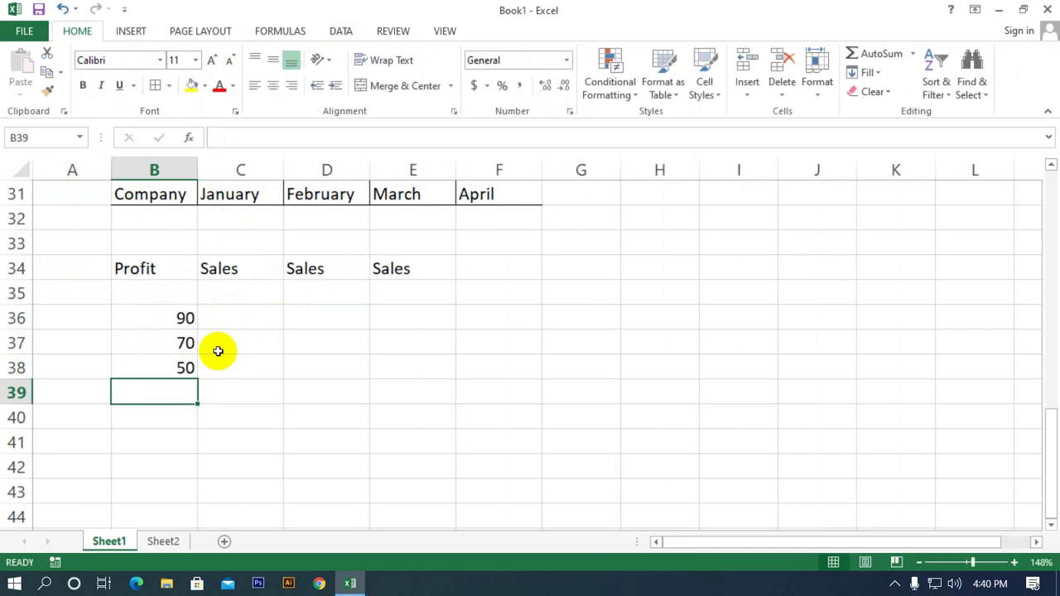
pyautogui.write('30')
pyautogui.press('Return')
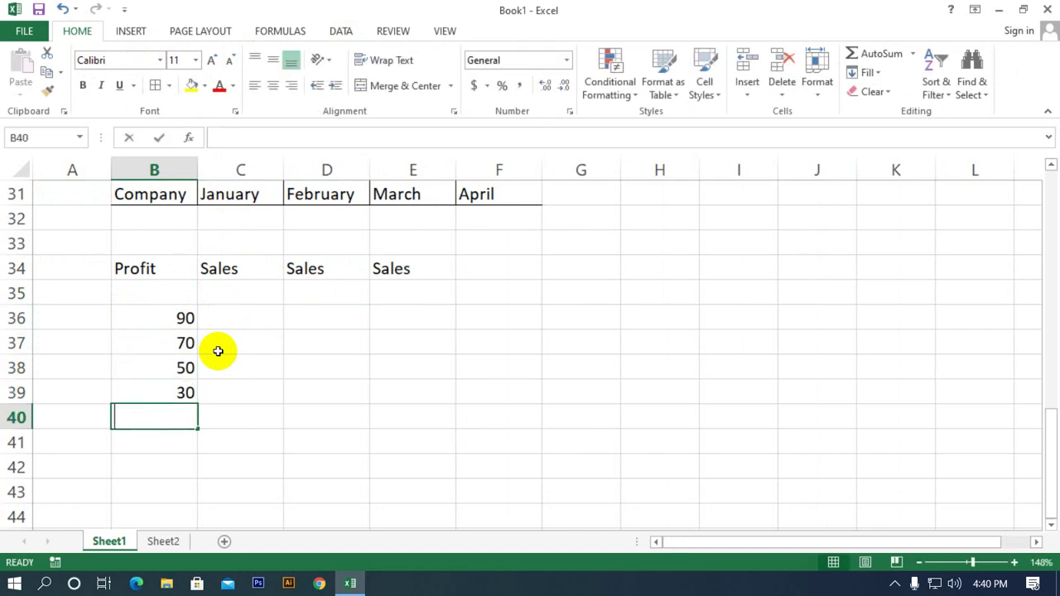
pyautogui.write('10')
pyautogui.press('Return')
pyautogui.write('100')
pyautogui.press('Tab')
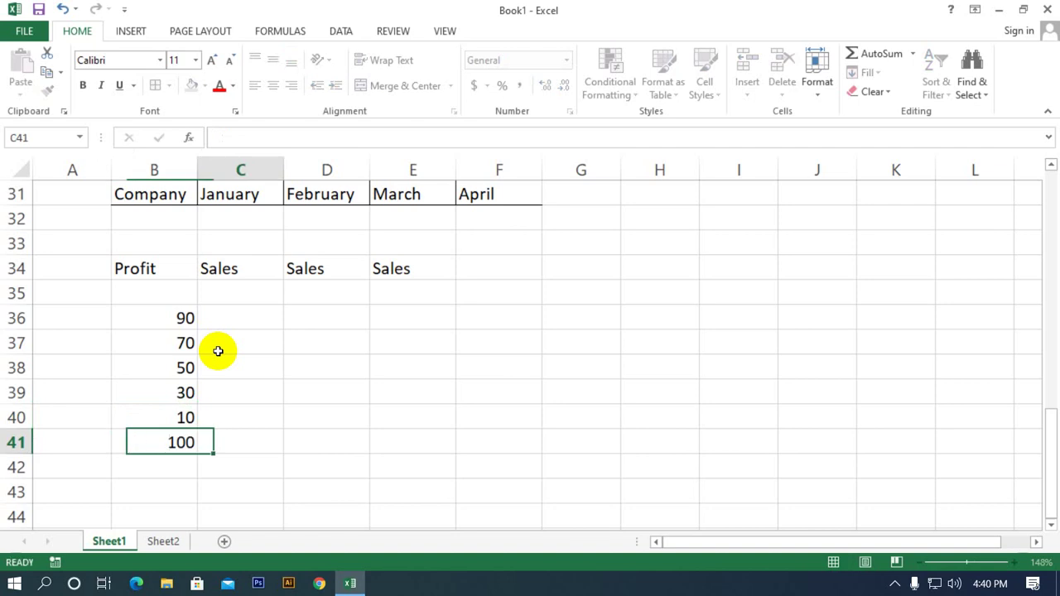
# Apply Percent Style to B36:B41 and correct B36 and B37 to 90% and 70%
pyautogui.moveTo(171, 317); pyautogui.dragTo(182, 447)
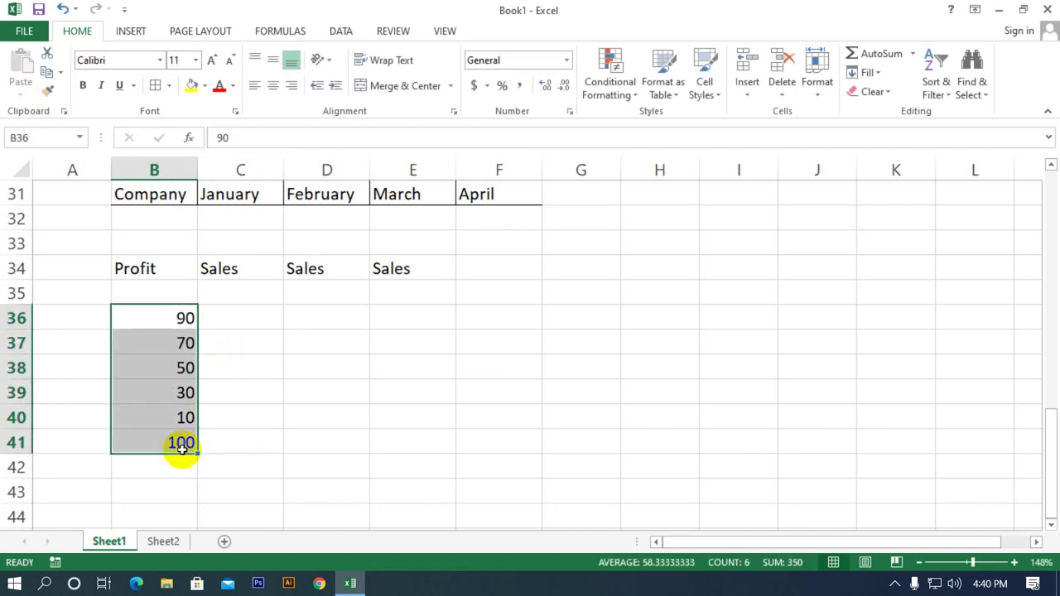
pyautogui.click(502, 86)
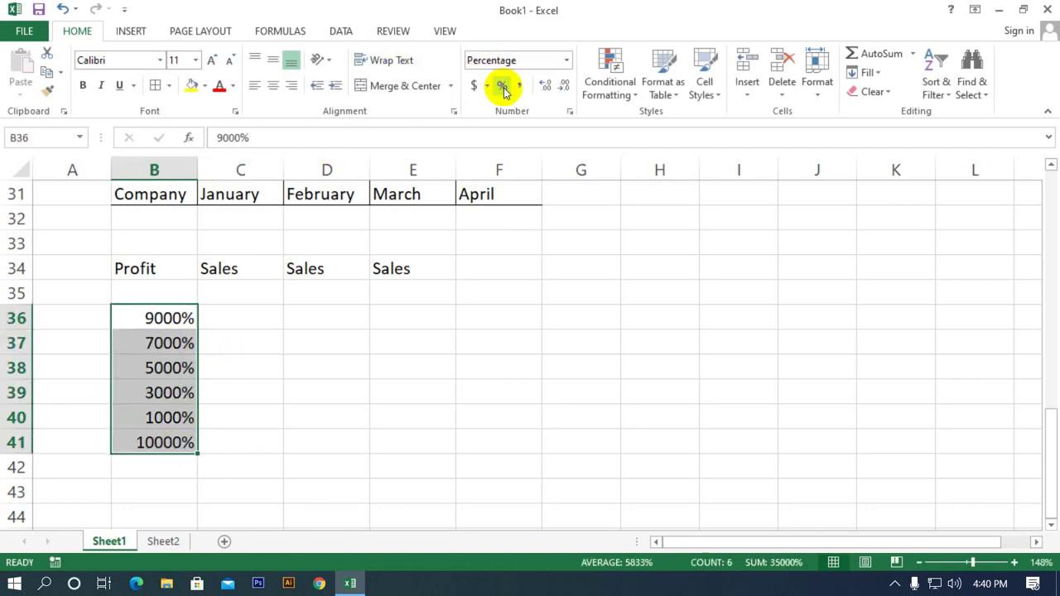
pyautogui.doubleClick(169, 318)
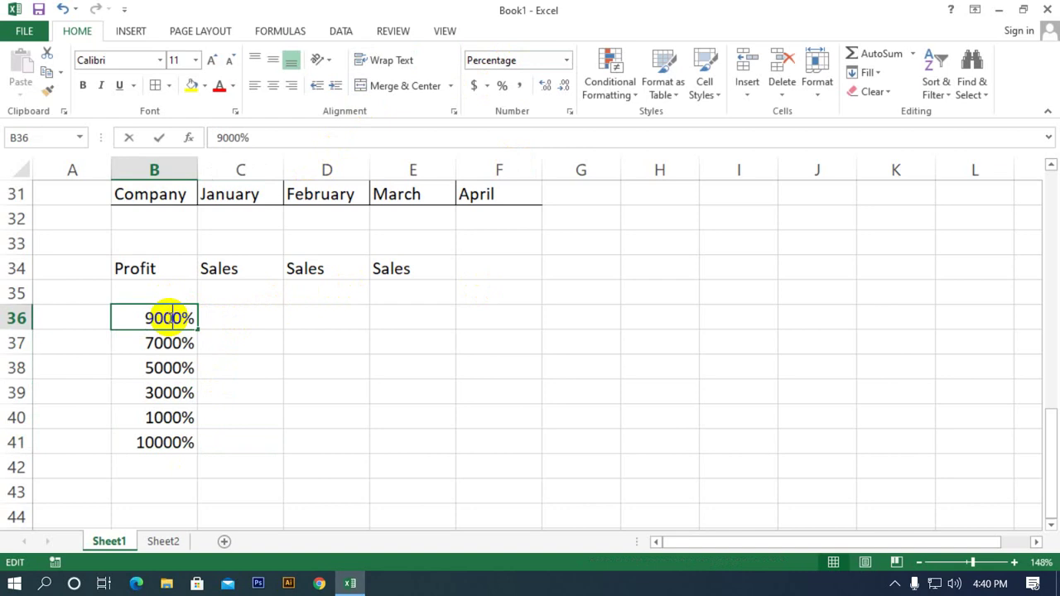
pyautogui.press('Delete')
pyautogui.press('Delete')
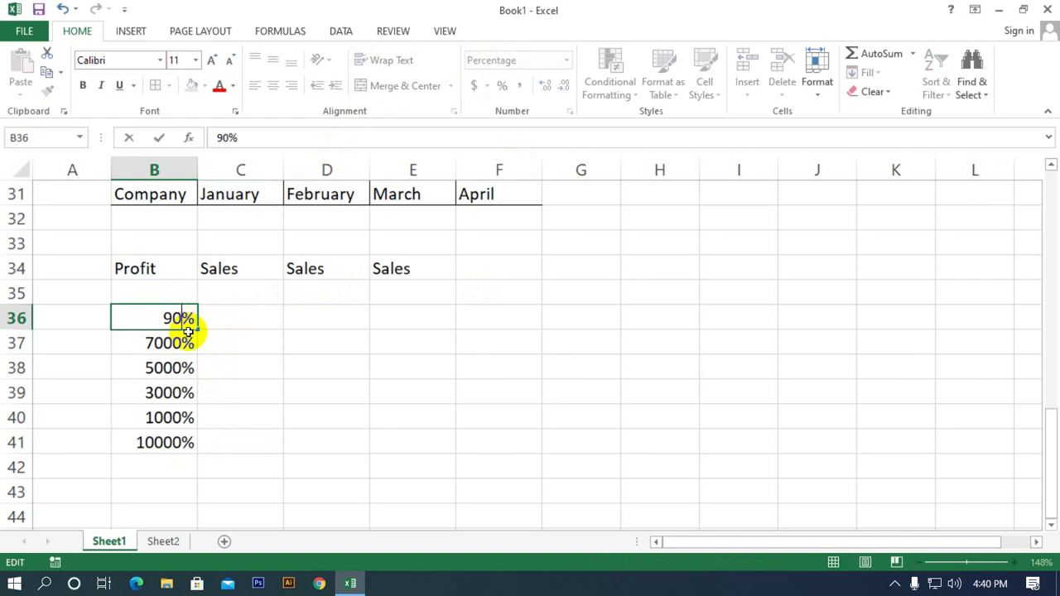
pyautogui.click(177, 340)
pyautogui.doubleClick(177, 341)
pyautogui.press('Delete')
pyautogui.press('Delete')
pyautogui.press('Return')
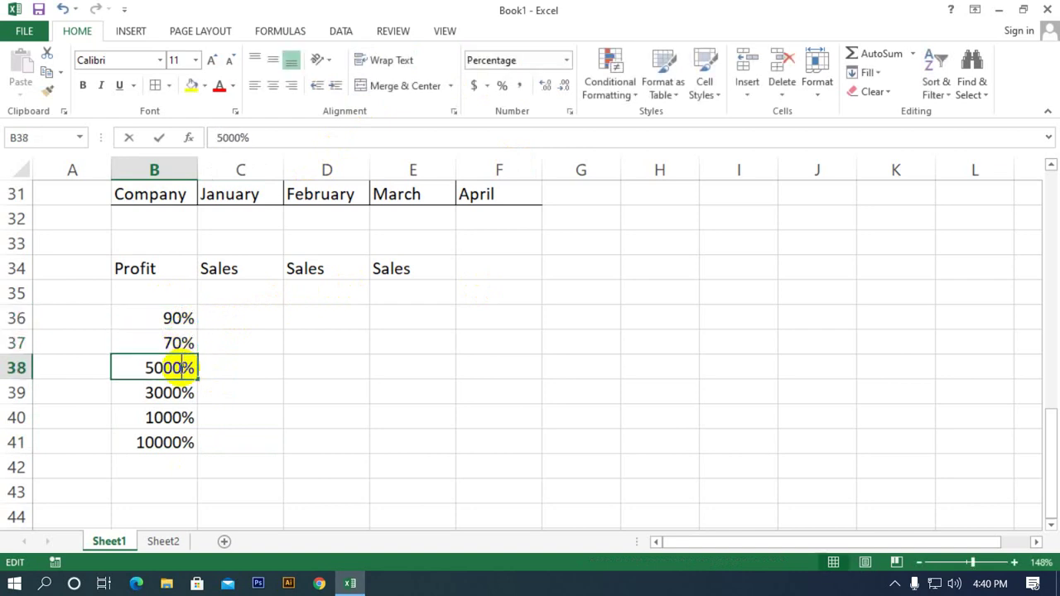
# Correct the remaining percentages to 50%, 30%, 100% and 1000%
pyautogui.press('BackSpace')
pyautogui.press('BackSpace')
pyautogui.doubleClick(189, 390)
pyautogui.press('BackSpace')
pyautogui.press('BackSpace')
pyautogui.doubleClick(191, 432)
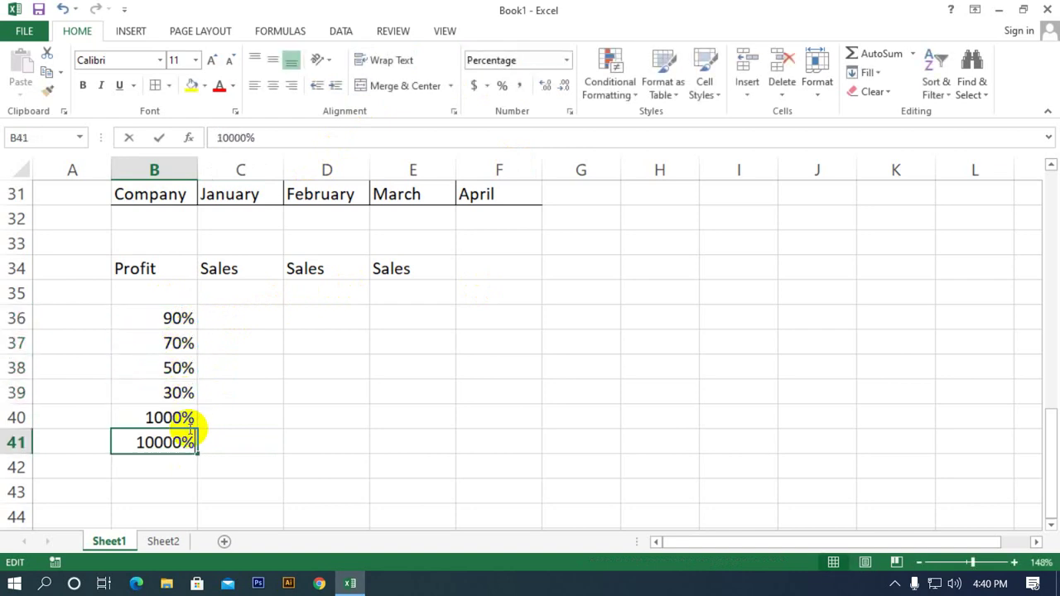
pyautogui.press('BackSpace')
pyautogui.press('BackSpace')
pyautogui.doubleClick(190, 419)
pyautogui.press('BackSpace')
pyautogui.press('BackSpace')
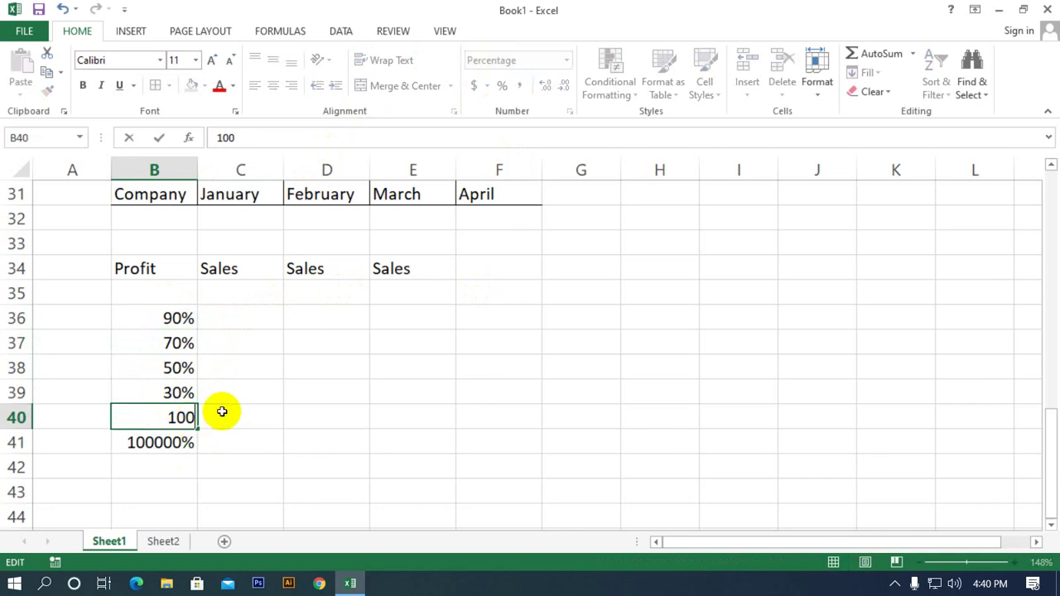
pyautogui.click(222, 412)
pyautogui.write('00%')
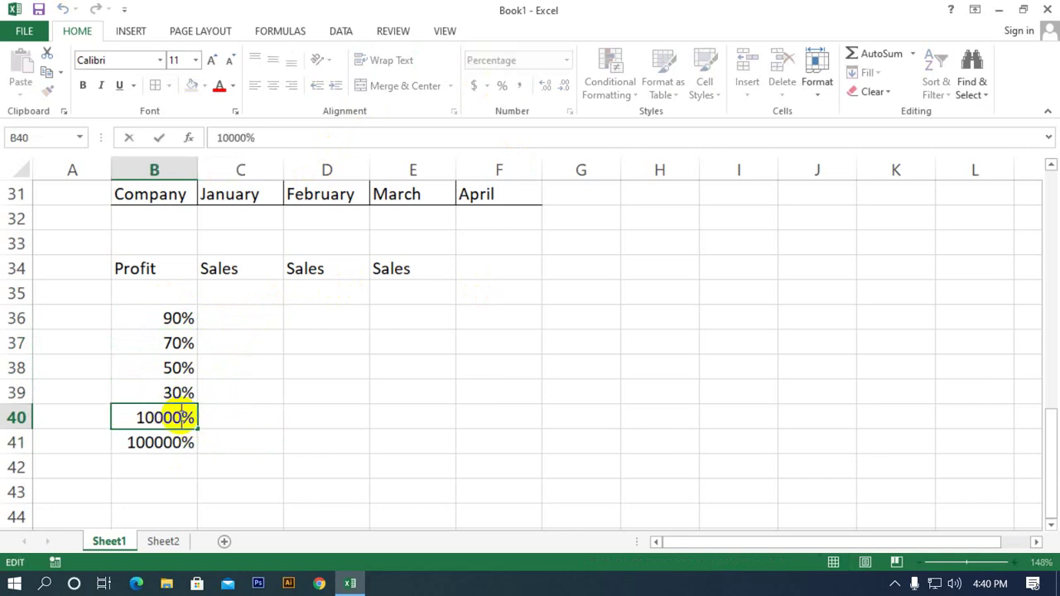
pyautogui.press('Delete')
pyautogui.press('Delete')
pyautogui.click(177, 439)
pyautogui.doubleClick(179, 442)
pyautogui.press('BackSpace')
pyautogui.press('BackSpace')
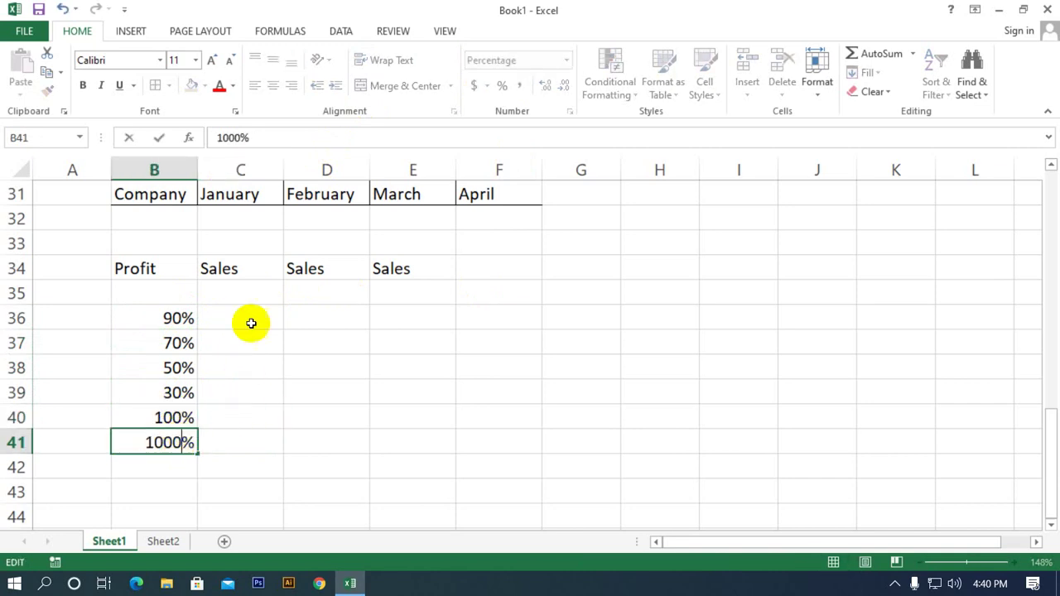
pyautogui.click(251, 316)
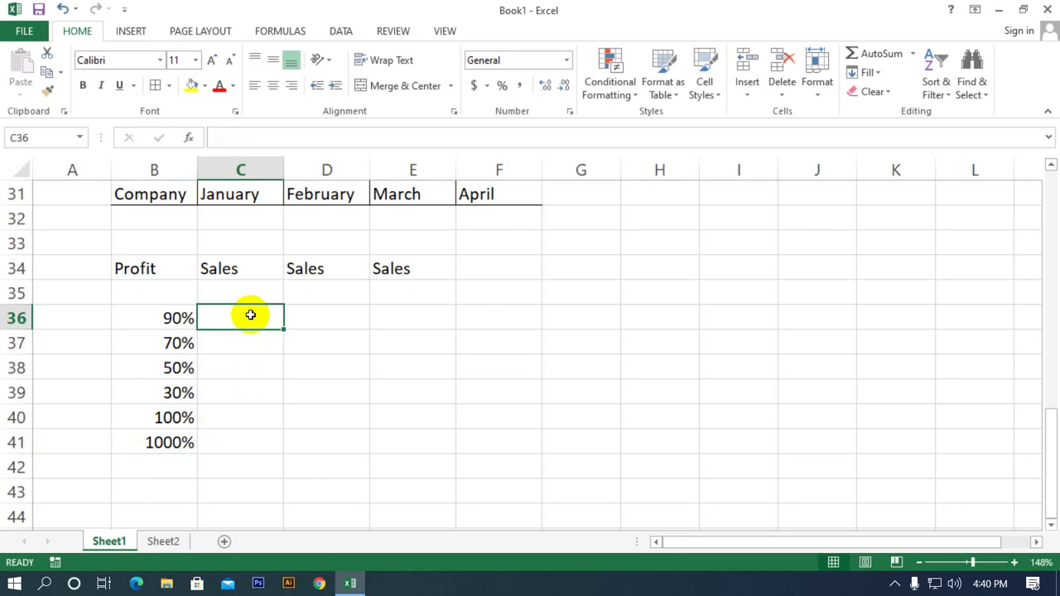
# Start the January Sales formula in C35 with =80000, then go to Review
pyautogui.click(243, 292)
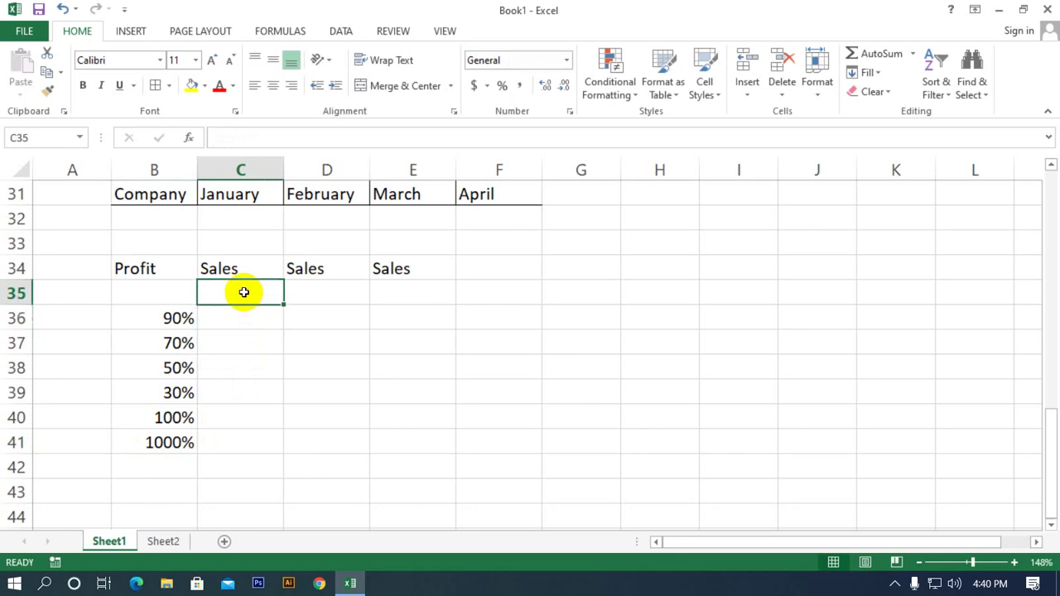
pyautogui.write('=')
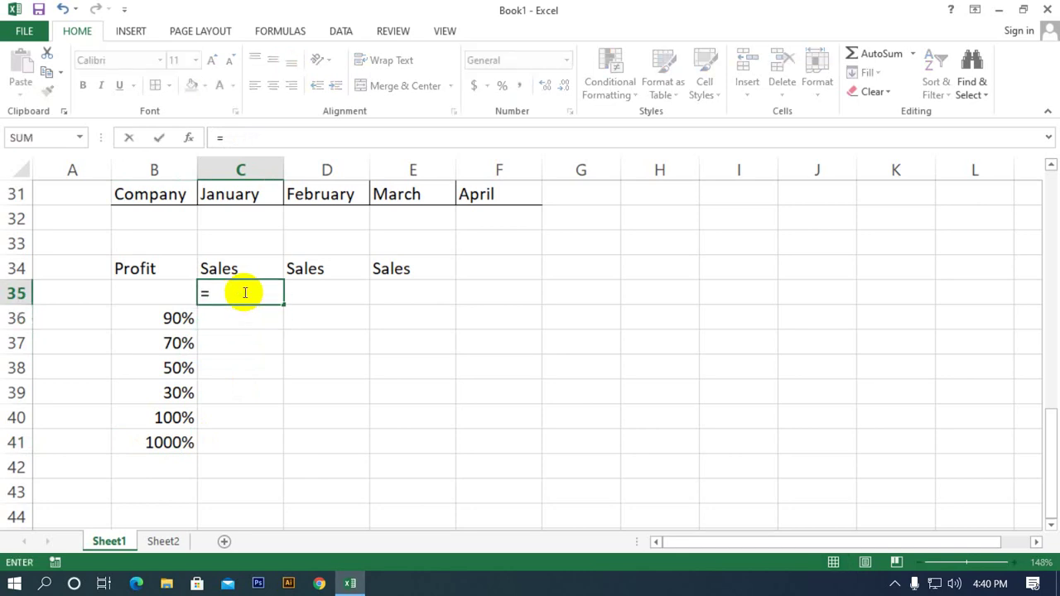
pyautogui.write('80')
pyautogui.write('000')
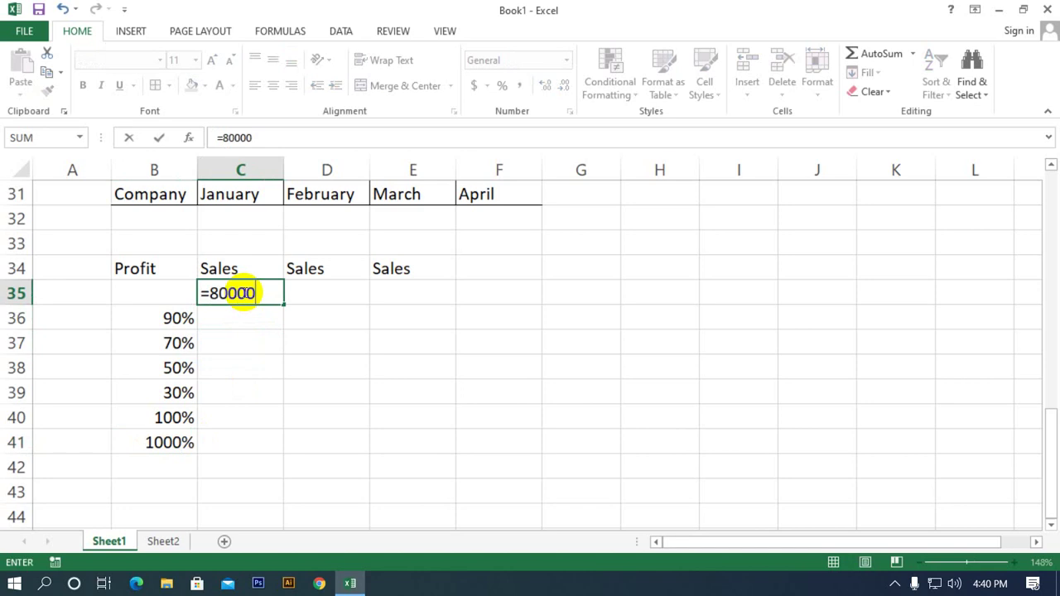
pyautogui.click(392, 33)
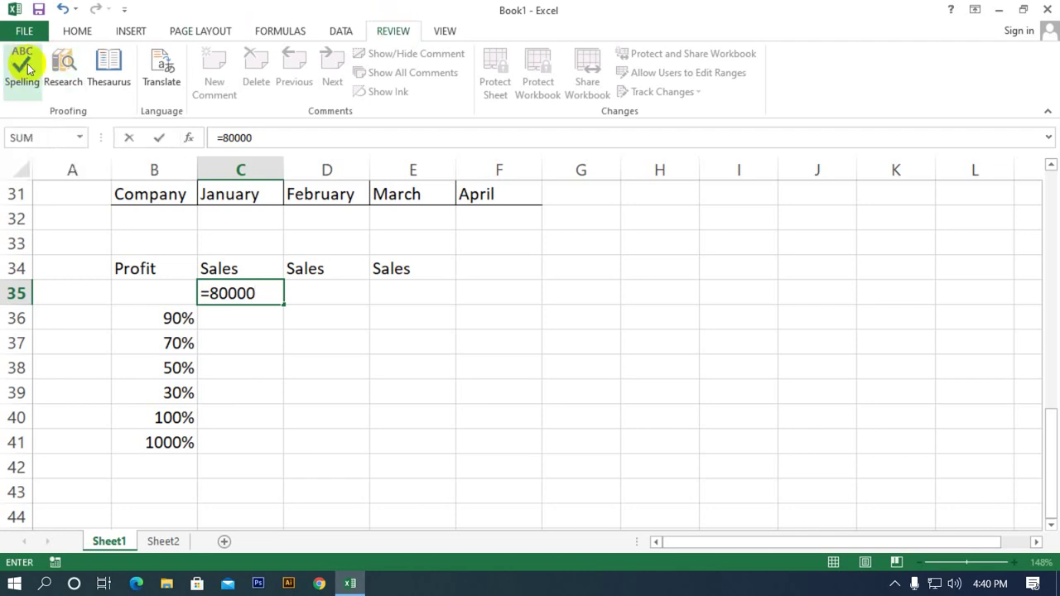
# Run a spell check on the sheet and dismiss the 'Spell check complete' message
pyautogui.click(19, 66)
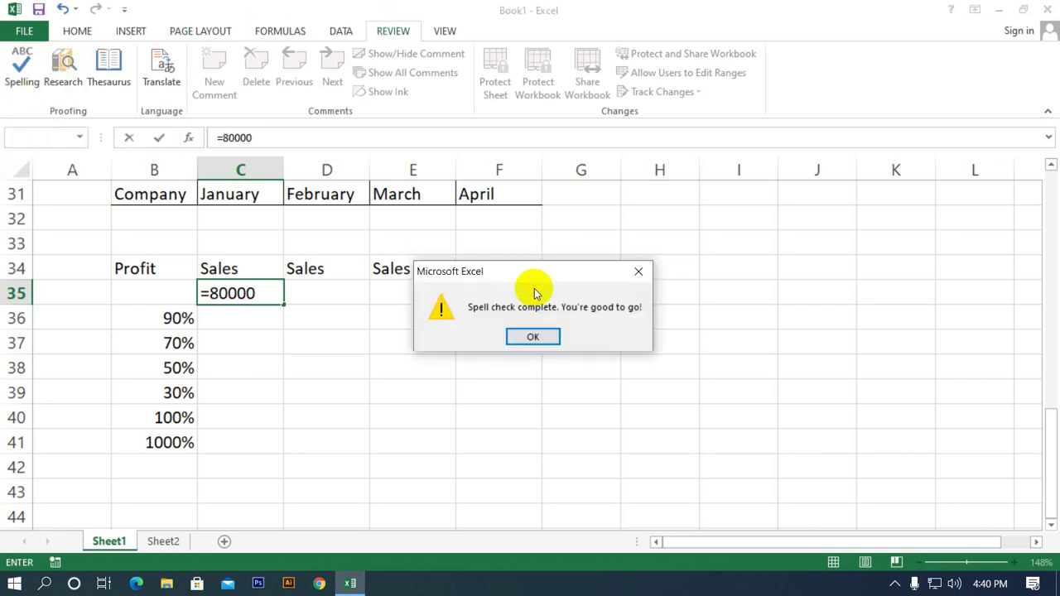
pyautogui.click(534, 336)
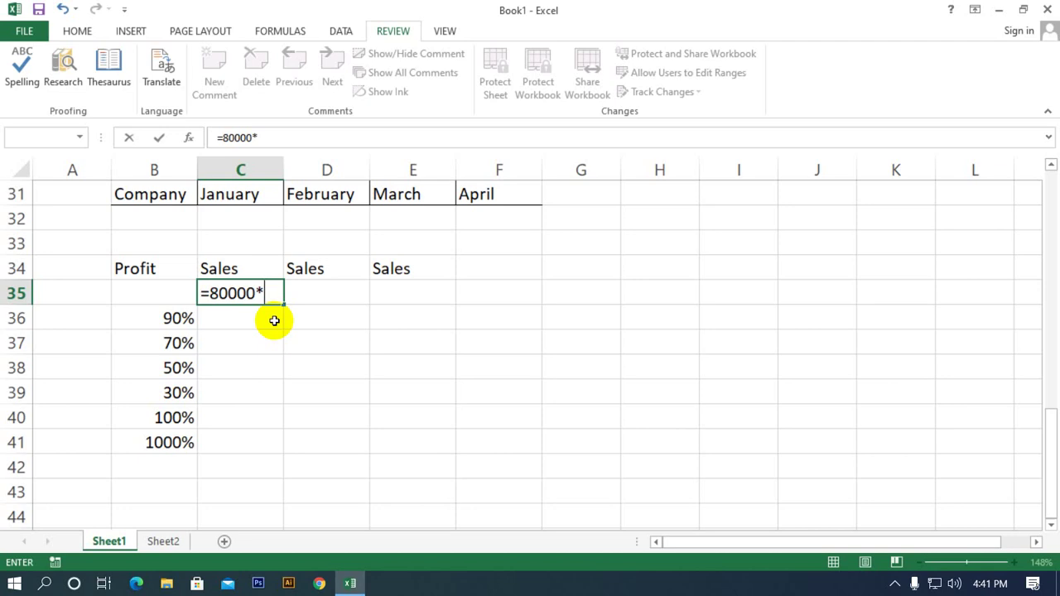
# Complete C35 as =80000*B36, giving 72000
pyautogui.write('a')
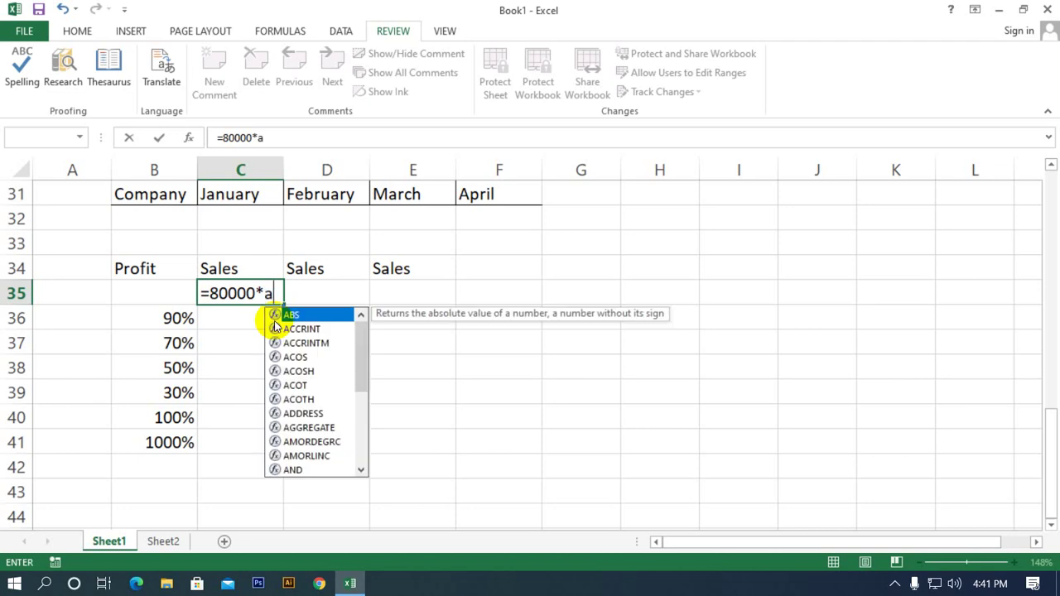
pyautogui.write('36')
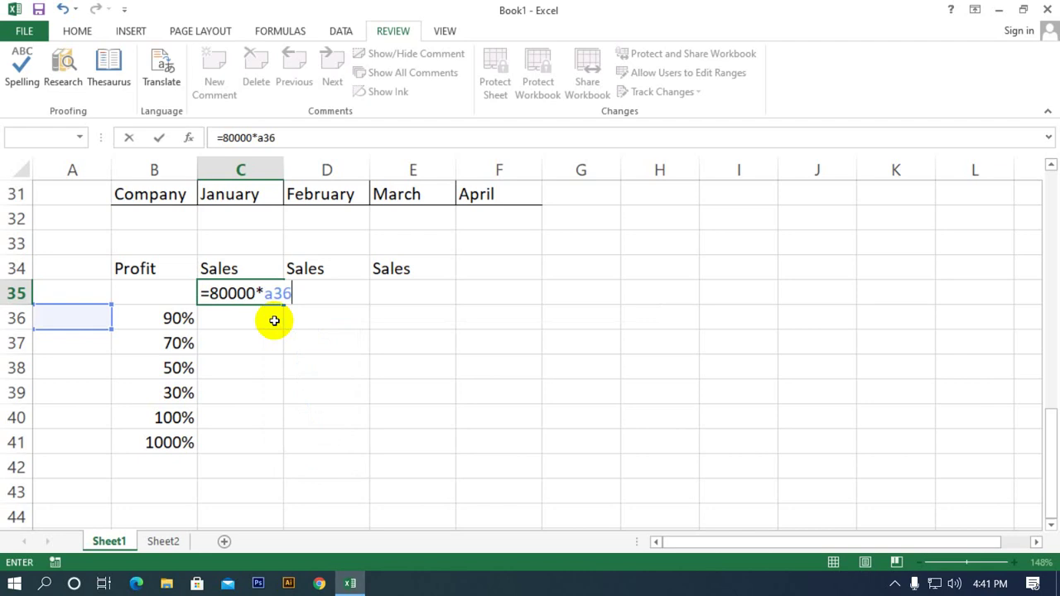
pyautogui.press('BackSpace')
pyautogui.press('BackSpace')
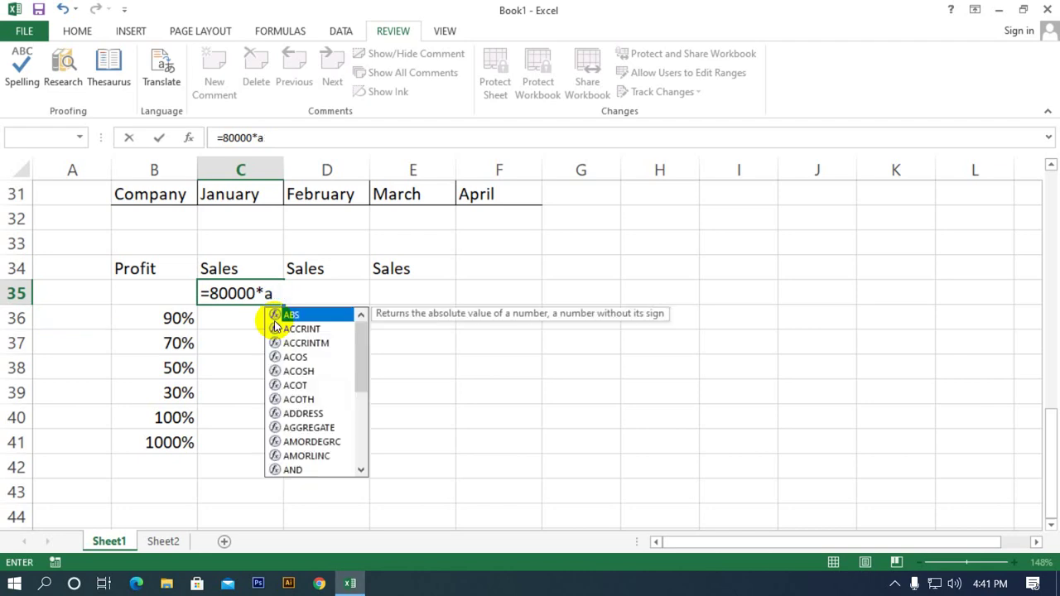
pyautogui.write('b')
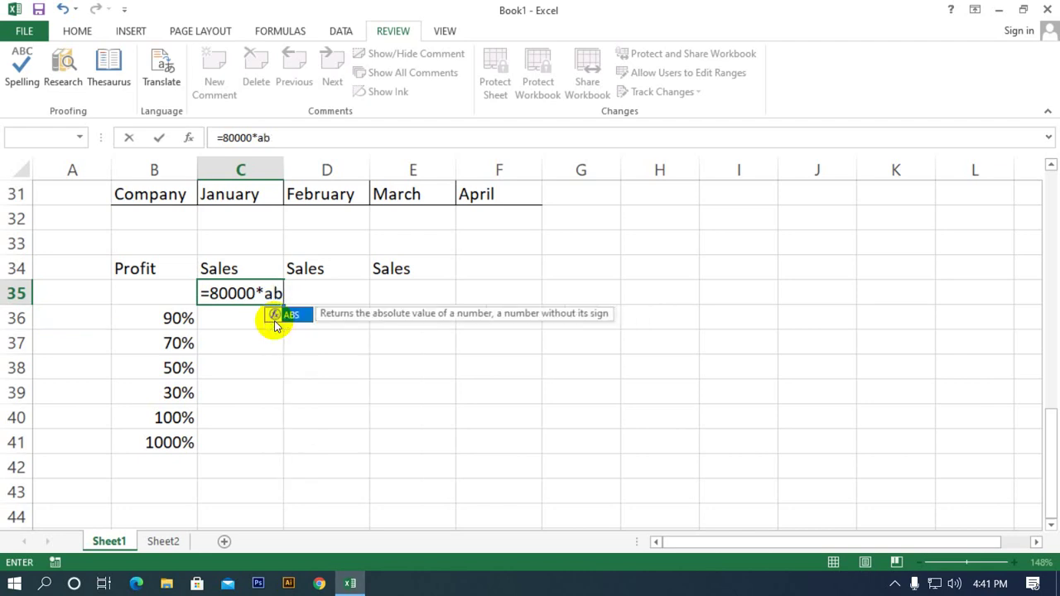
pyautogui.press('BackSpace')
pyautogui.press('BackSpace')
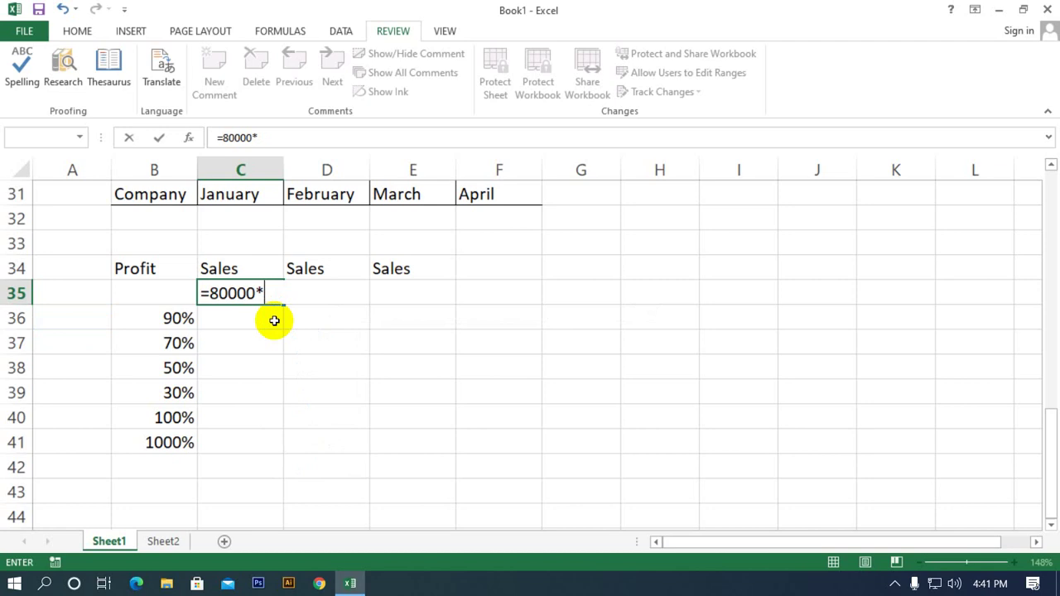
pyautogui.write('b36')
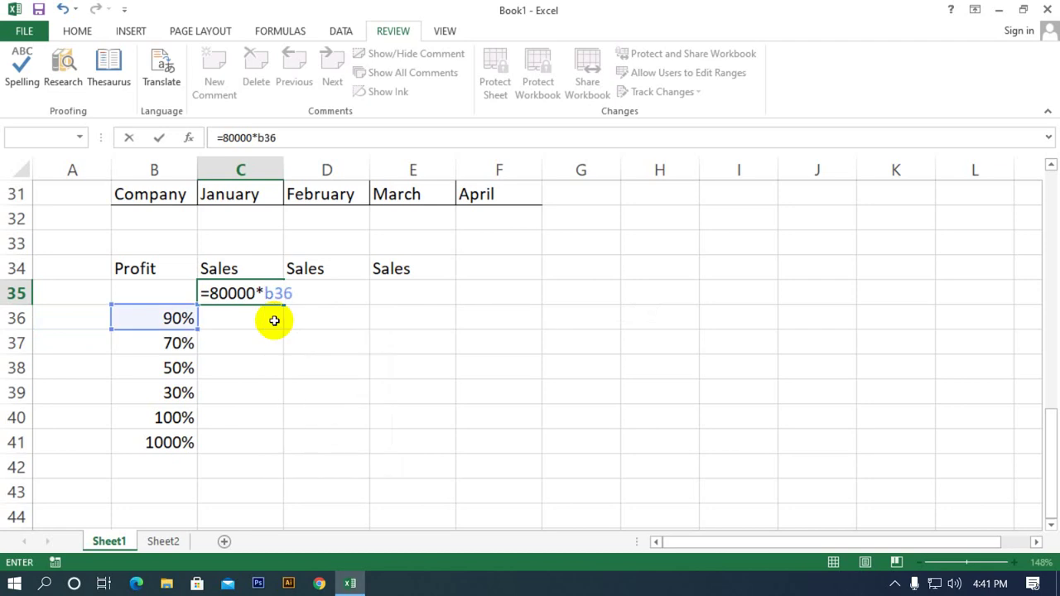
pyautogui.press('Return')
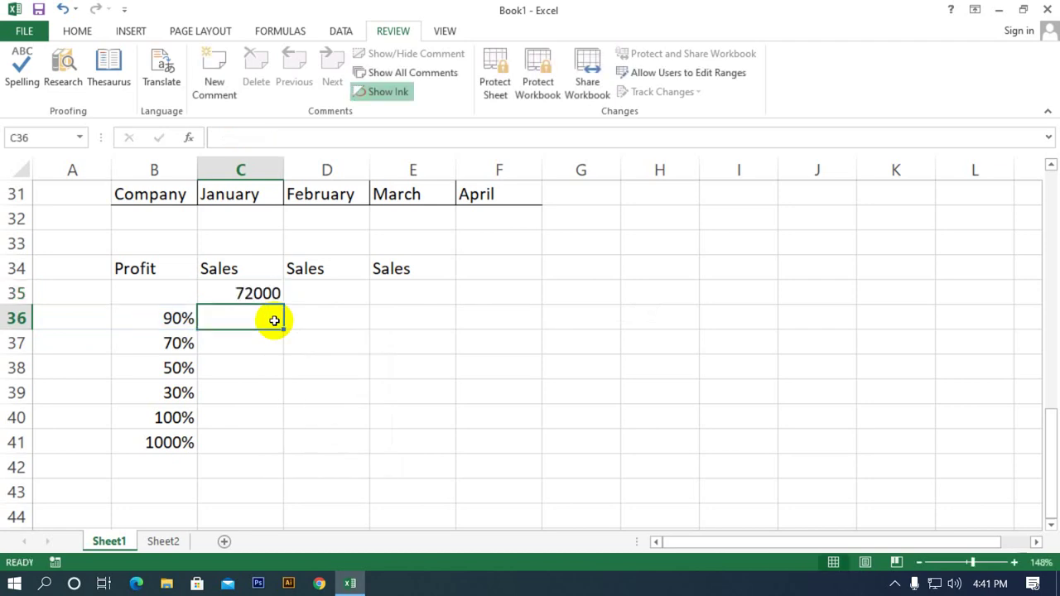
# Enter =50000*B37 in D35 for February Sales, giving 35000
pyautogui.press('Right')
pyautogui.press('Up')
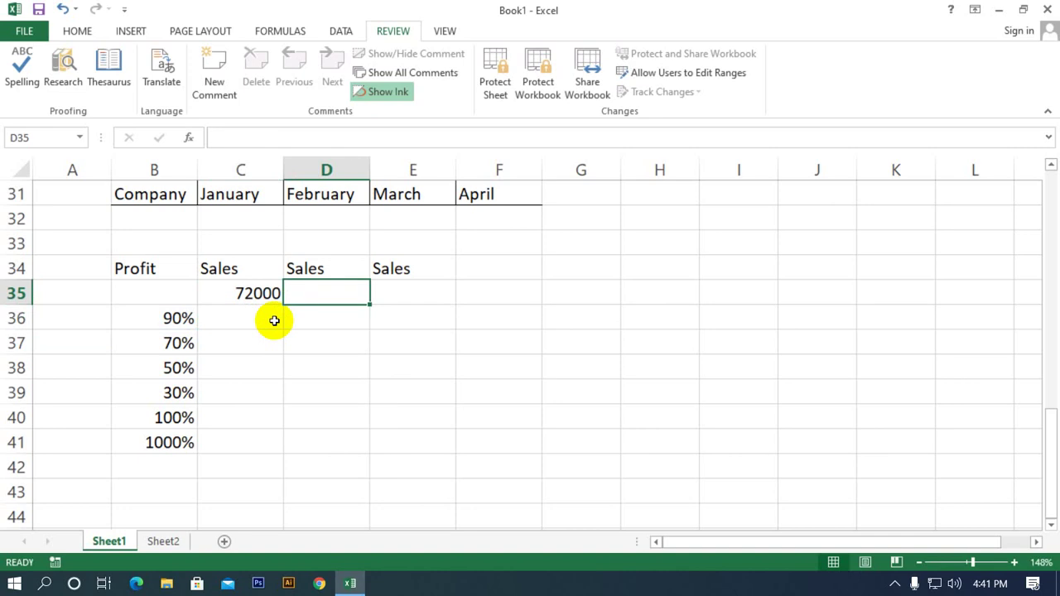
pyautogui.write('=')
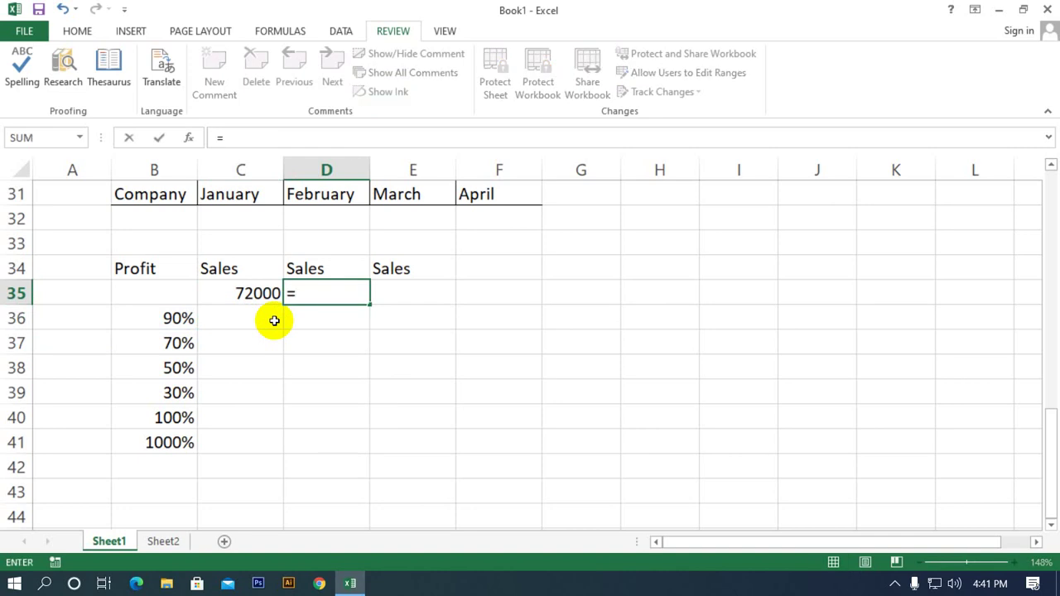
pyautogui.write('500')
pyautogui.write('00')
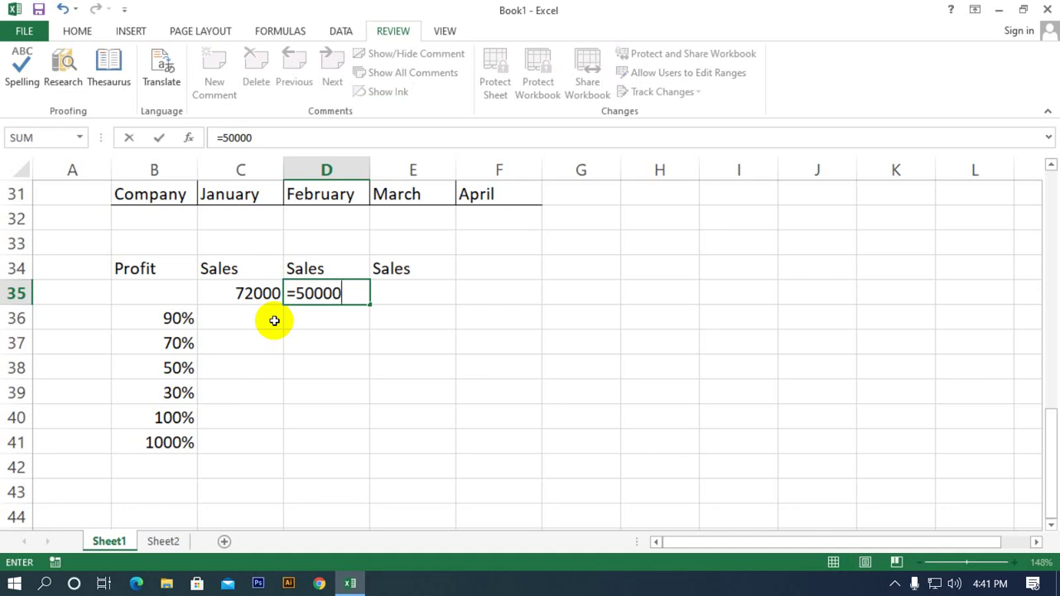
pyautogui.write('*')
pyautogui.write('b')
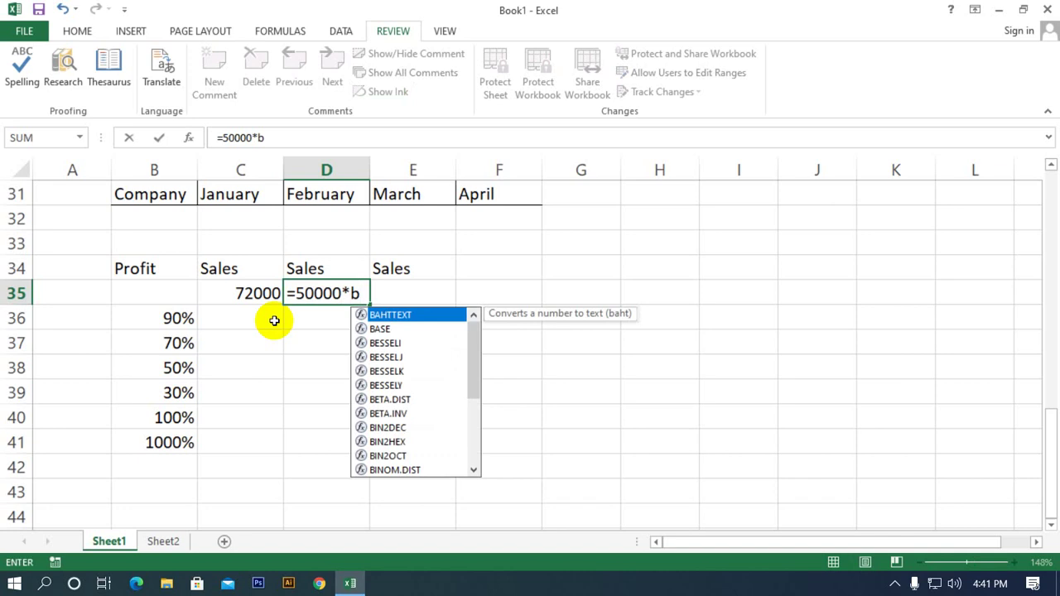
pyautogui.write('37')
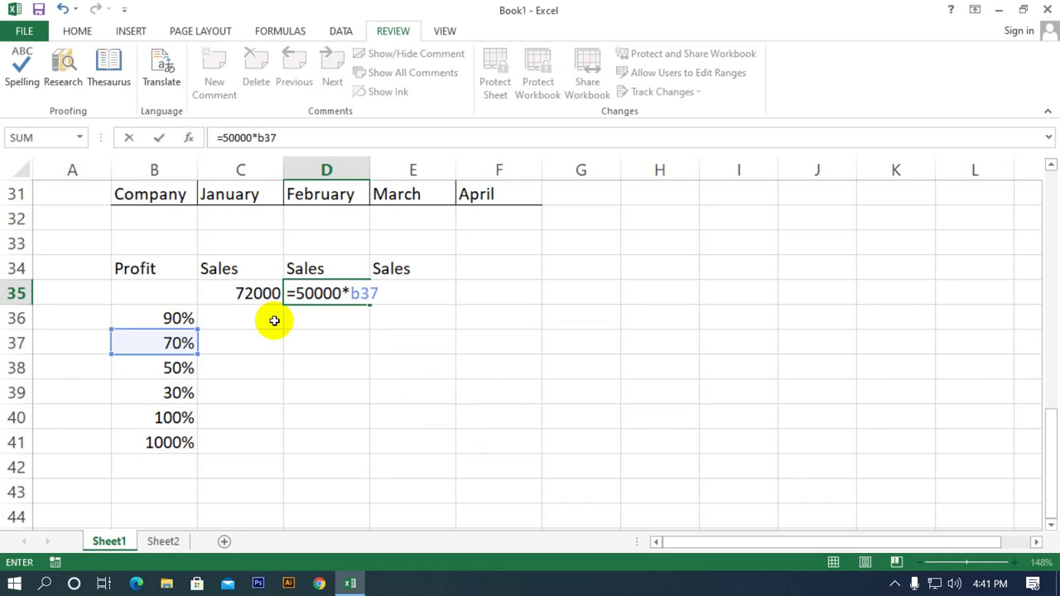
pyautogui.press('Return')
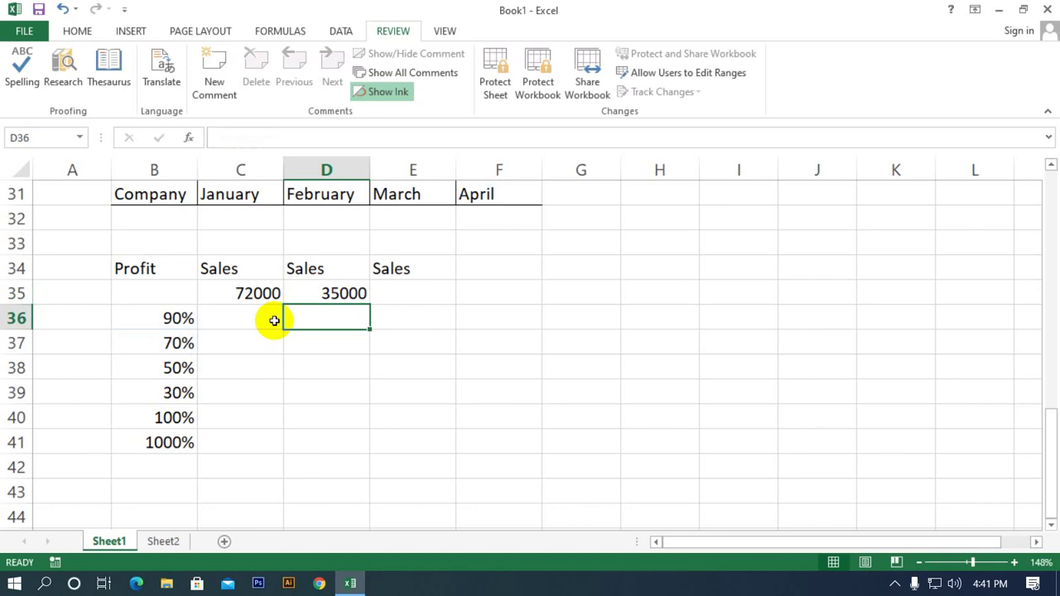
pyautogui.click(219, 291)
pyautogui.click(314, 296)
pyautogui.click(254, 292)
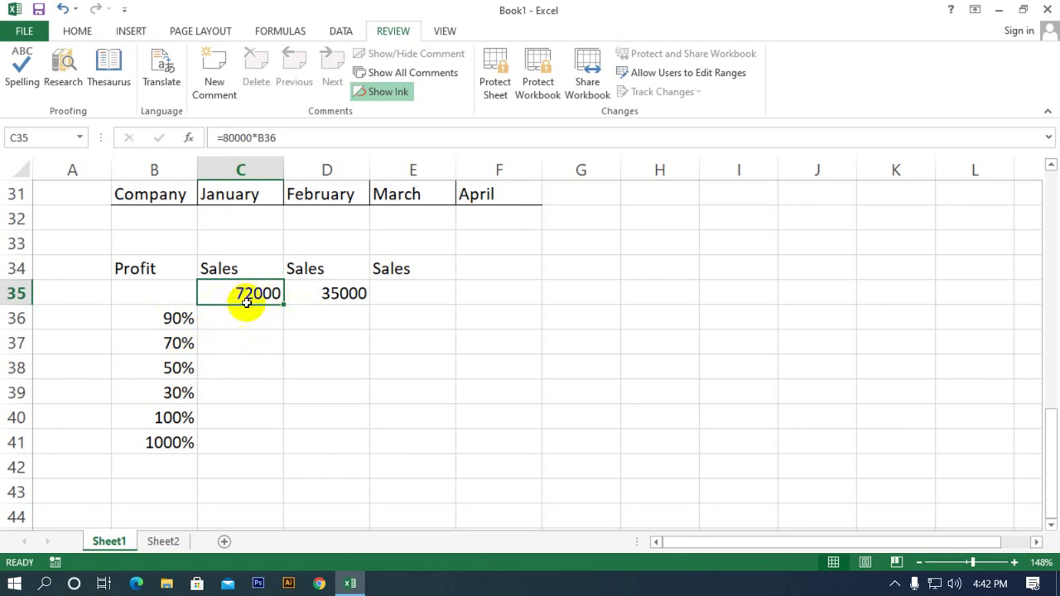
pyautogui.click(265, 315)
pyautogui.click(244, 292)
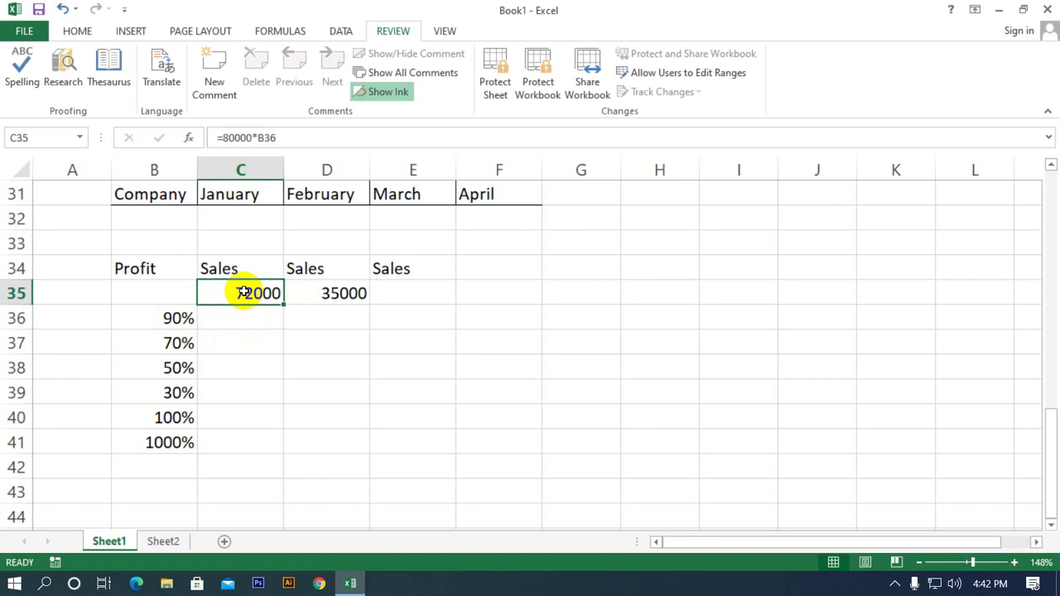
pyautogui.doubleClick(244, 292)
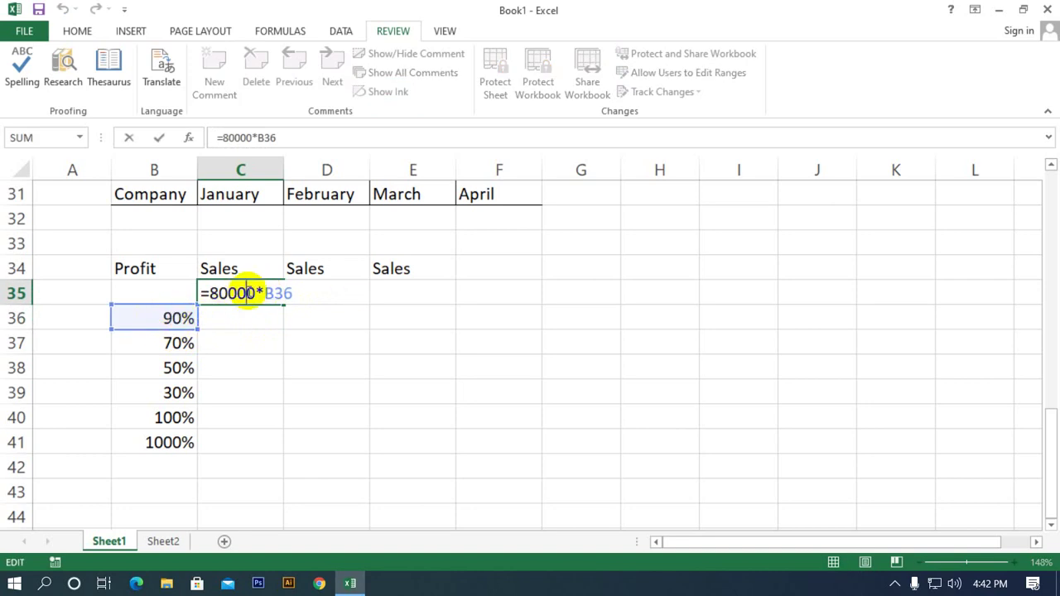
pyautogui.click(254, 292)
pyautogui.moveTo(254, 293); pyautogui.dragTo(207, 292)
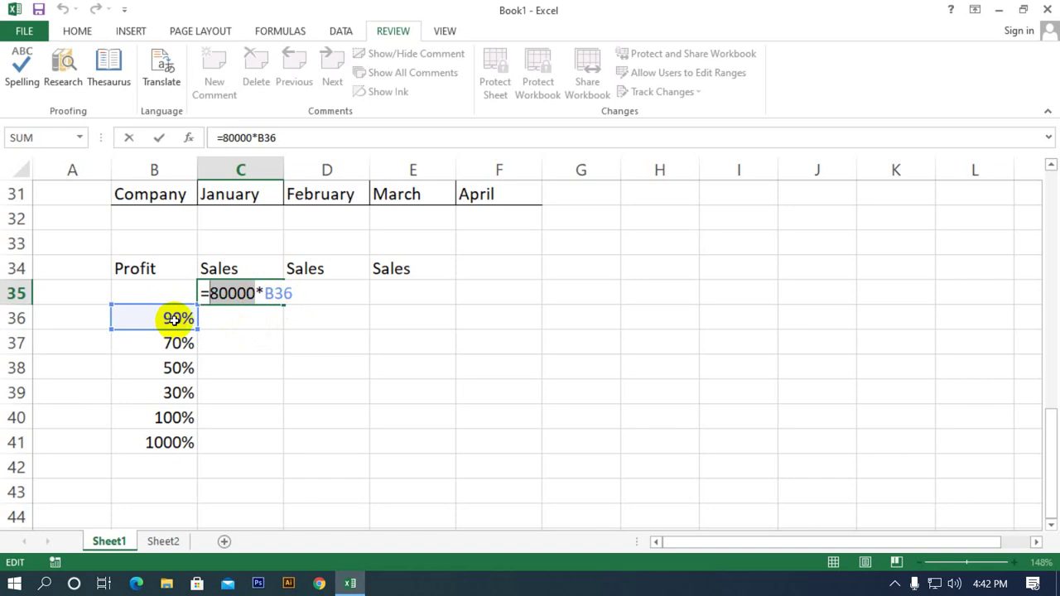
pyautogui.click(218, 317)
pyautogui.press('F2')
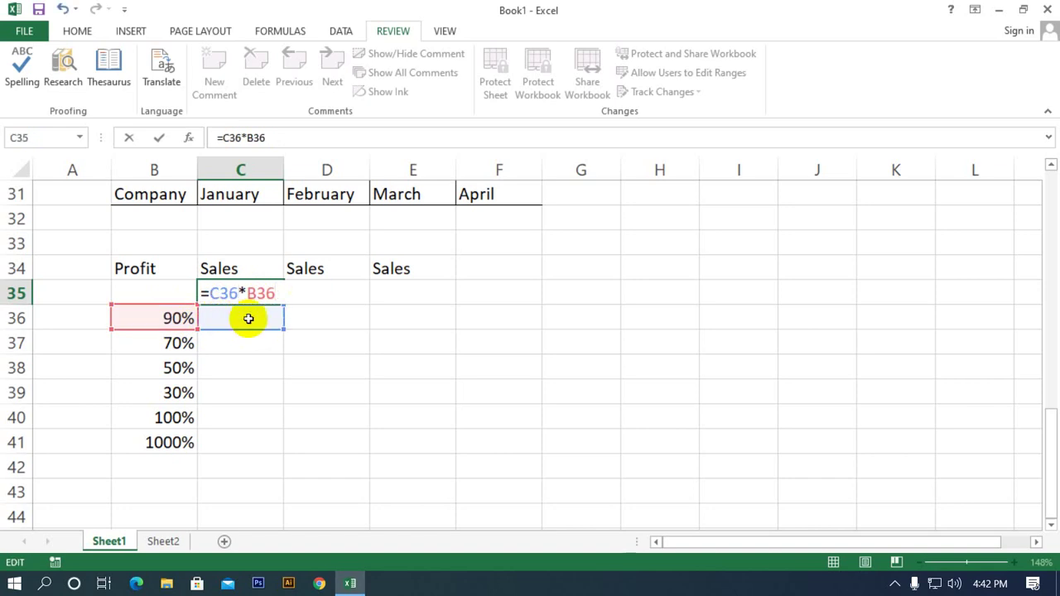
pyautogui.press('Escape')
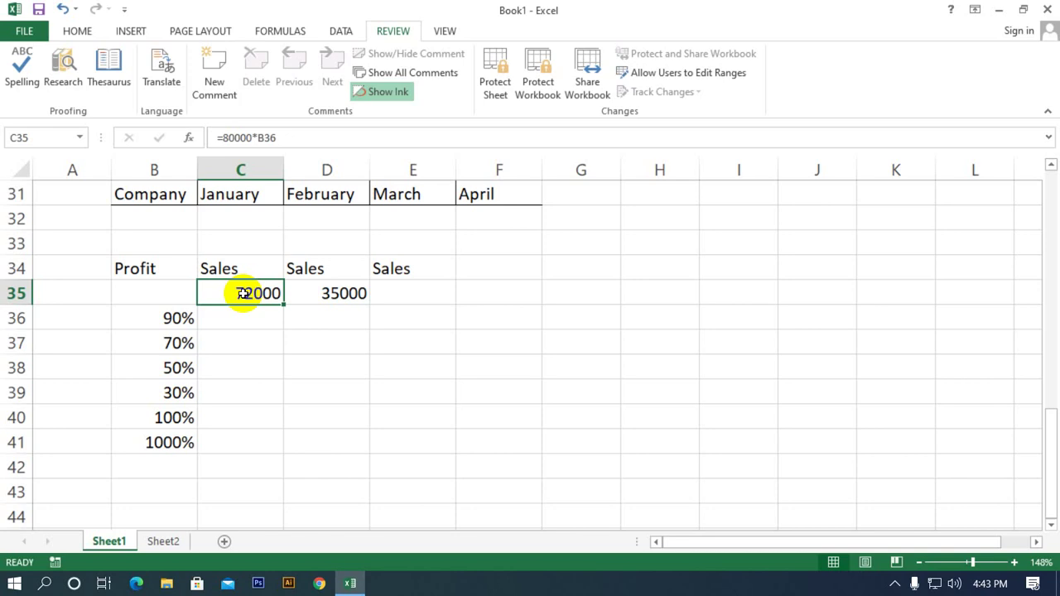
# Inspect the January sales formula in C35, committing it unchanged
pyautogui.click(169, 321)
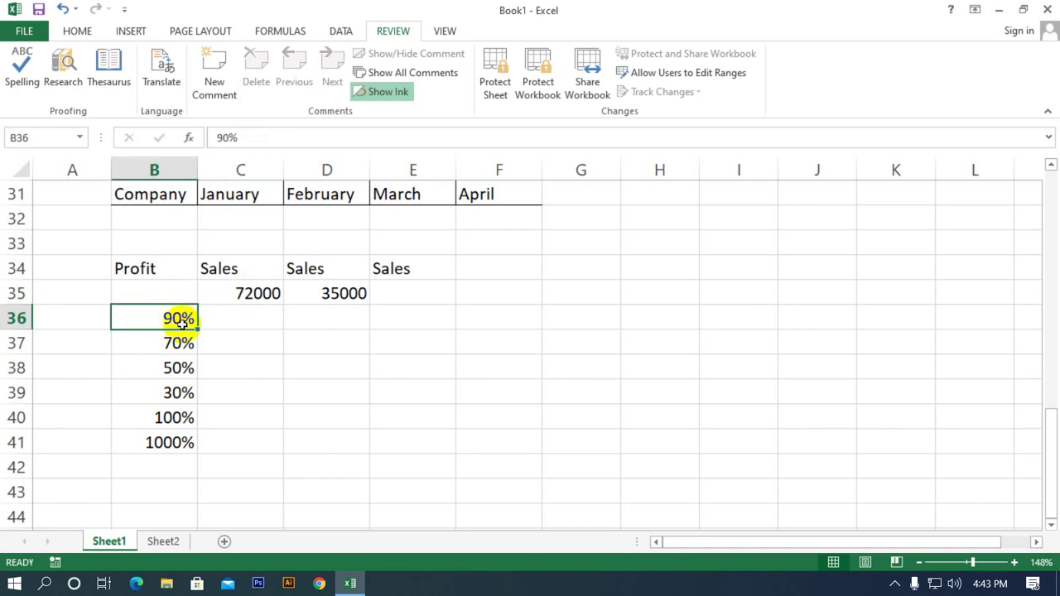
pyautogui.click(254, 316)
pyautogui.click(182, 318)
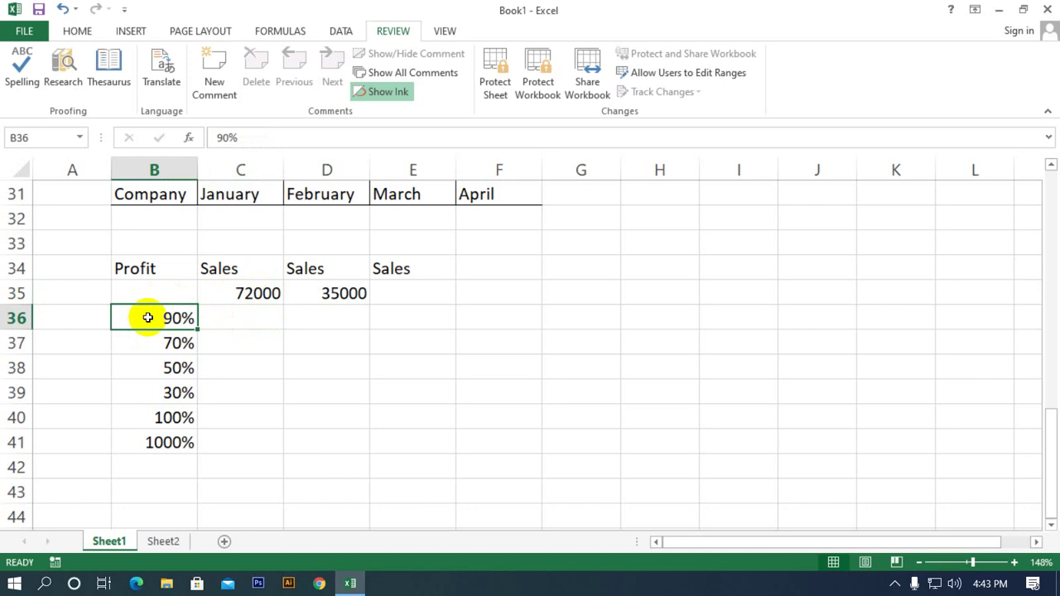
pyautogui.click(239, 293)
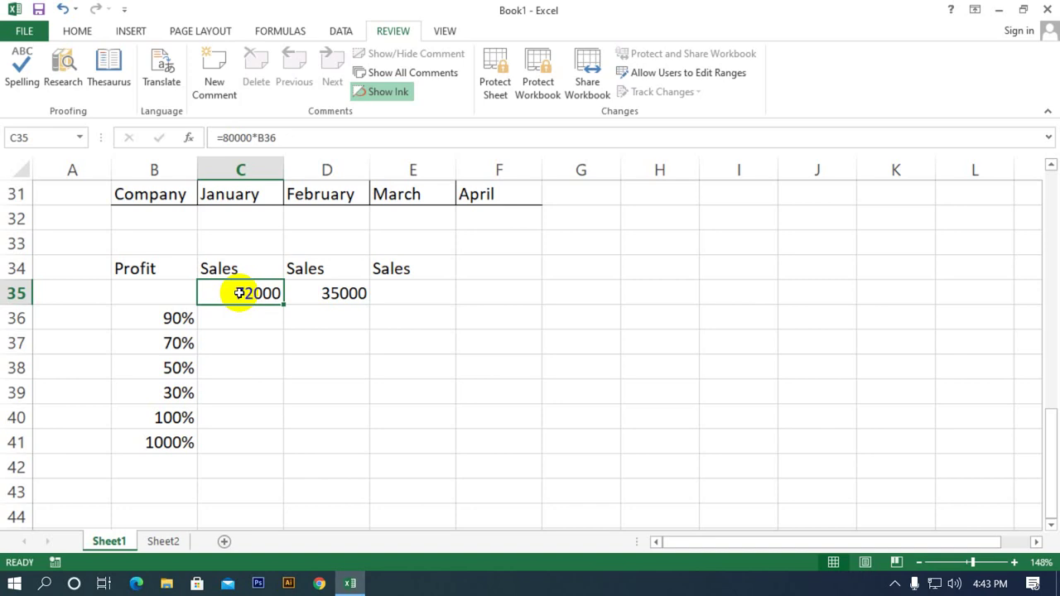
pyautogui.doubleClick(224, 292)
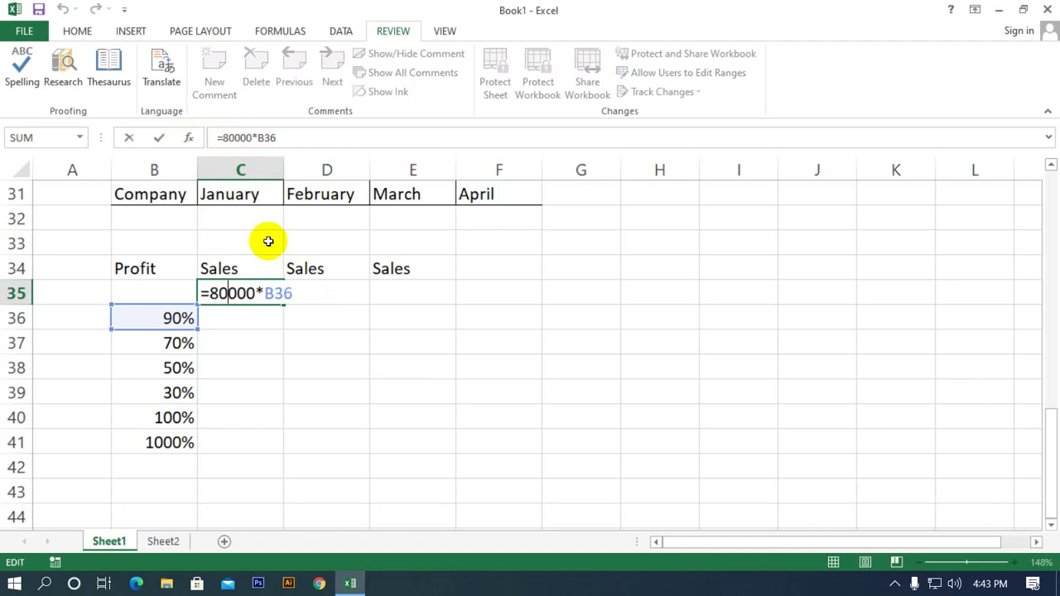
pyautogui.click(256, 294)
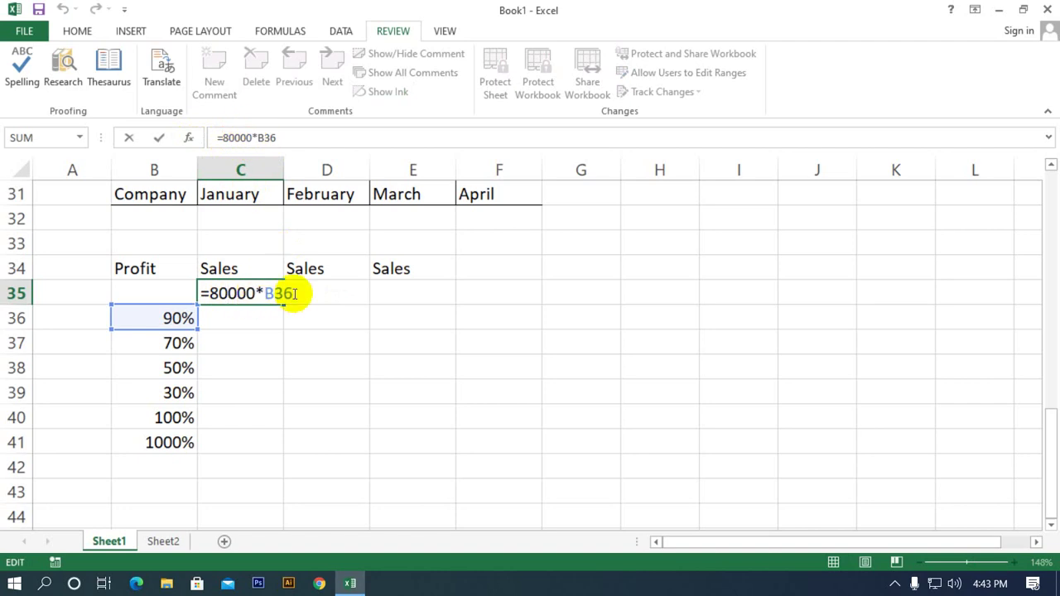
pyautogui.click(168, 287)
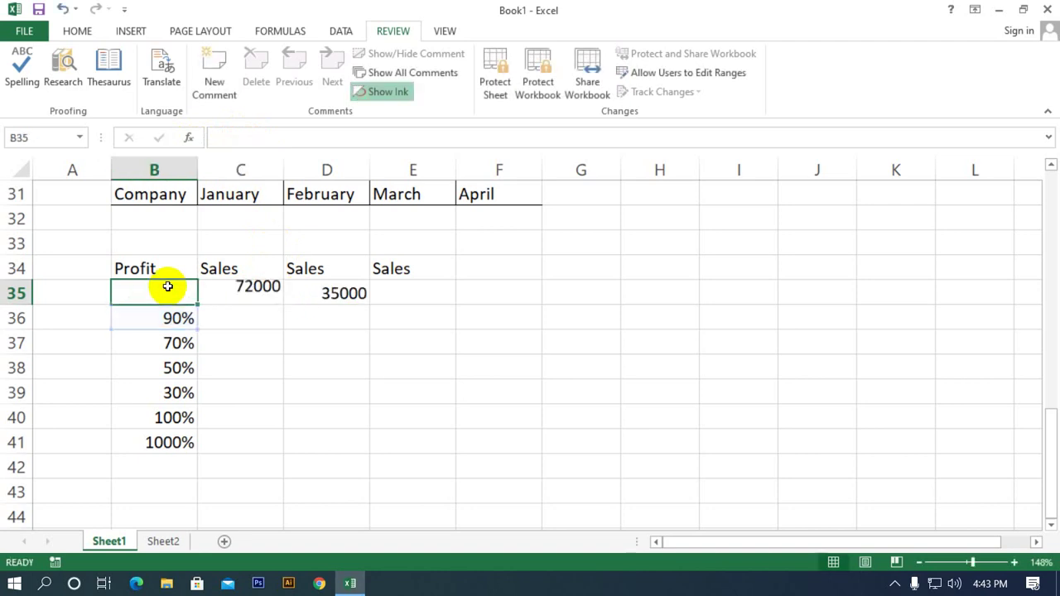
pyautogui.click(253, 294)
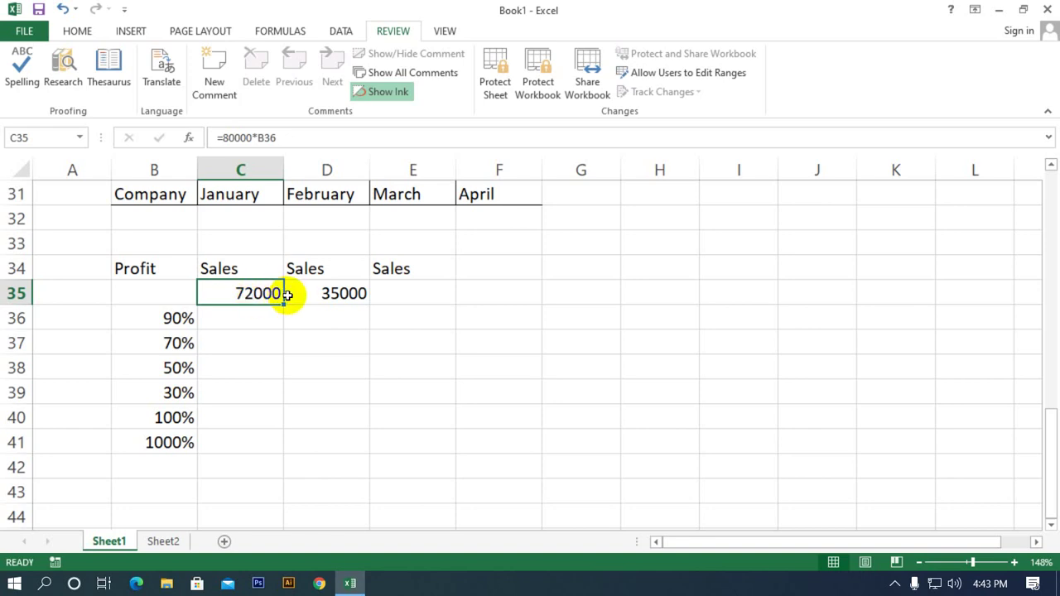
# Recheck the C35 formula, then type =sub into empty cell C42
pyautogui.click(241, 468)
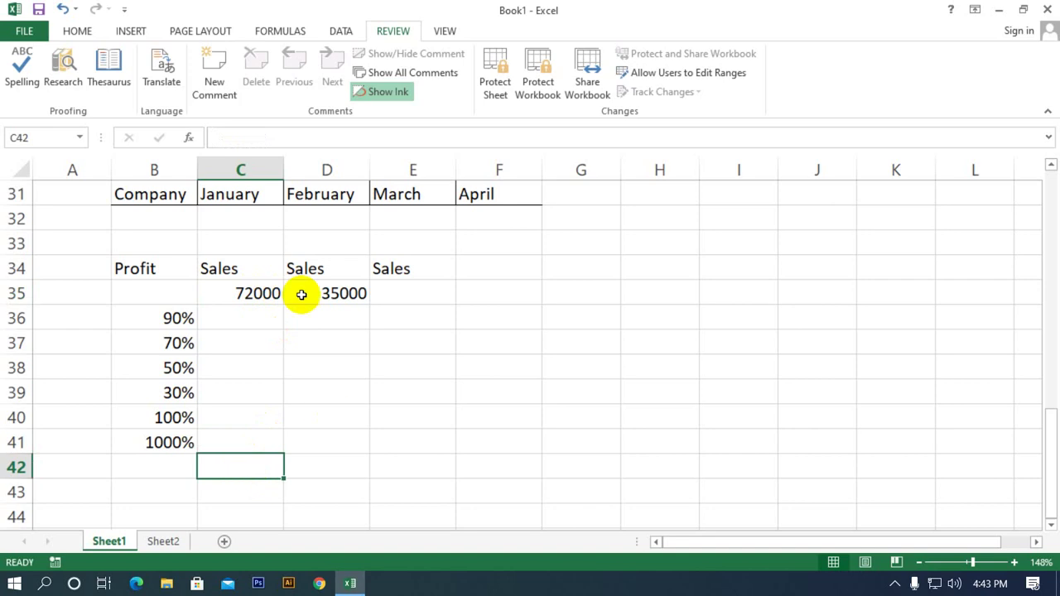
pyautogui.click(251, 291)
pyautogui.click(243, 470)
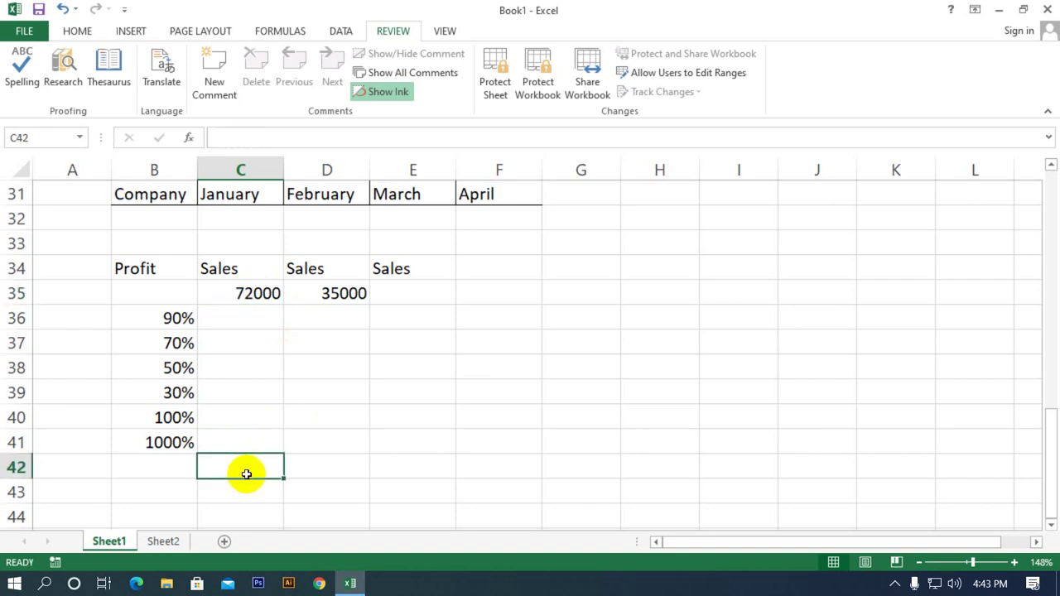
pyautogui.click(247, 297)
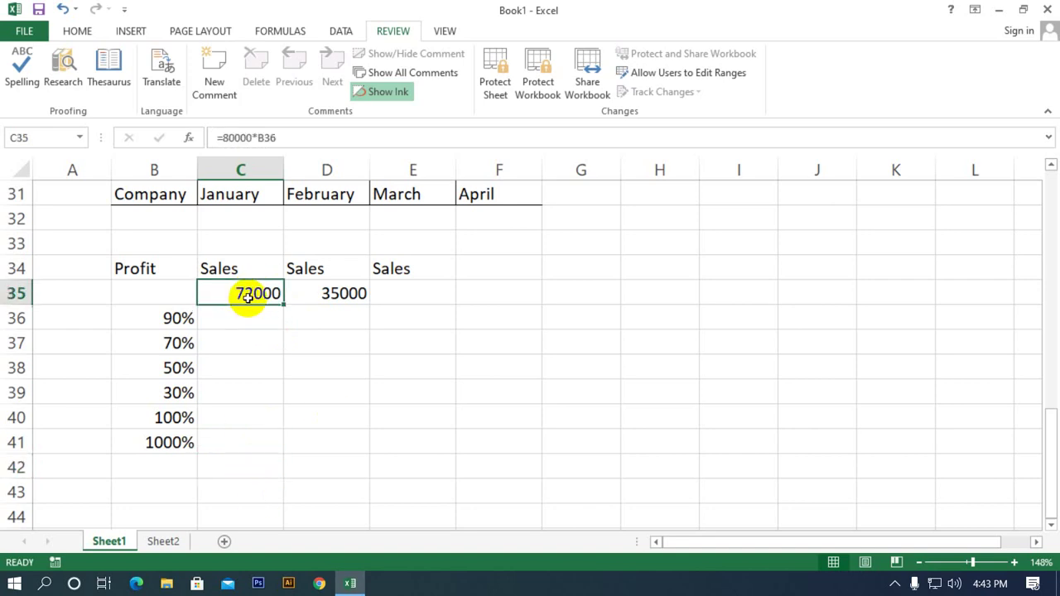
pyautogui.doubleClick(231, 294)
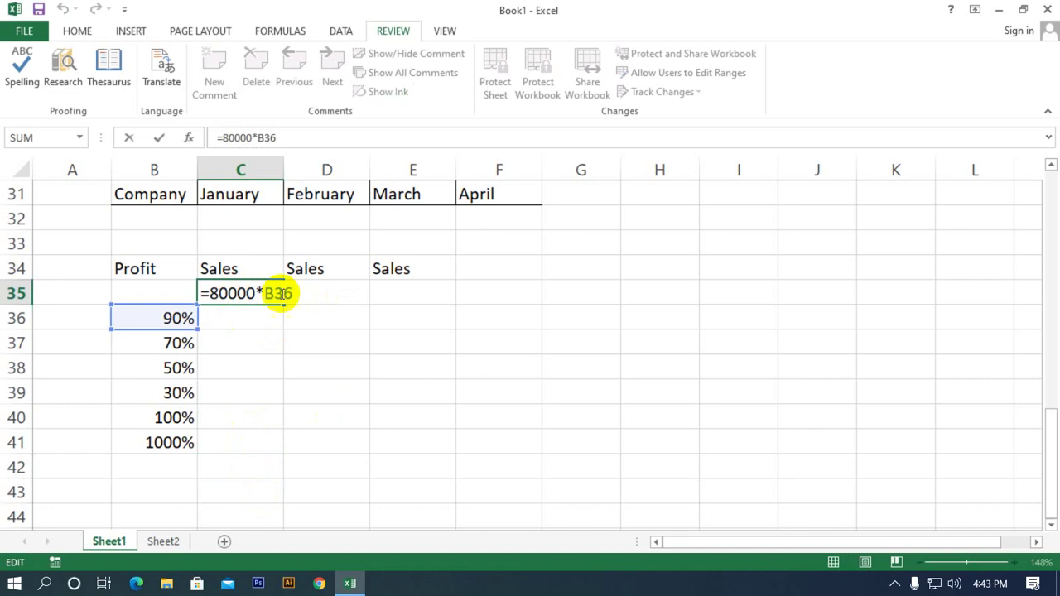
pyautogui.click(166, 292)
pyautogui.click(244, 292)
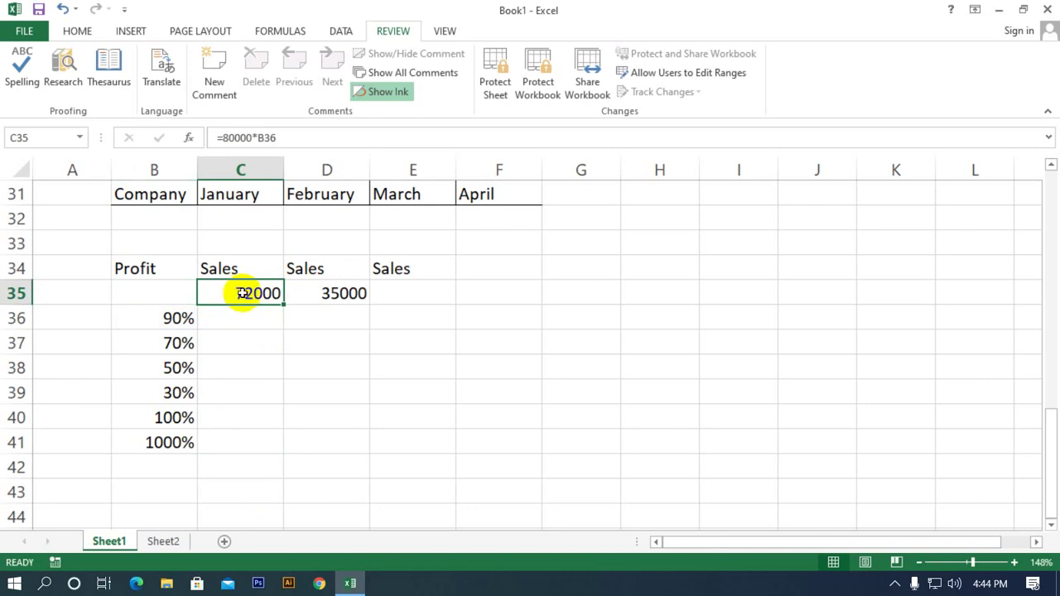
pyautogui.click(282, 465)
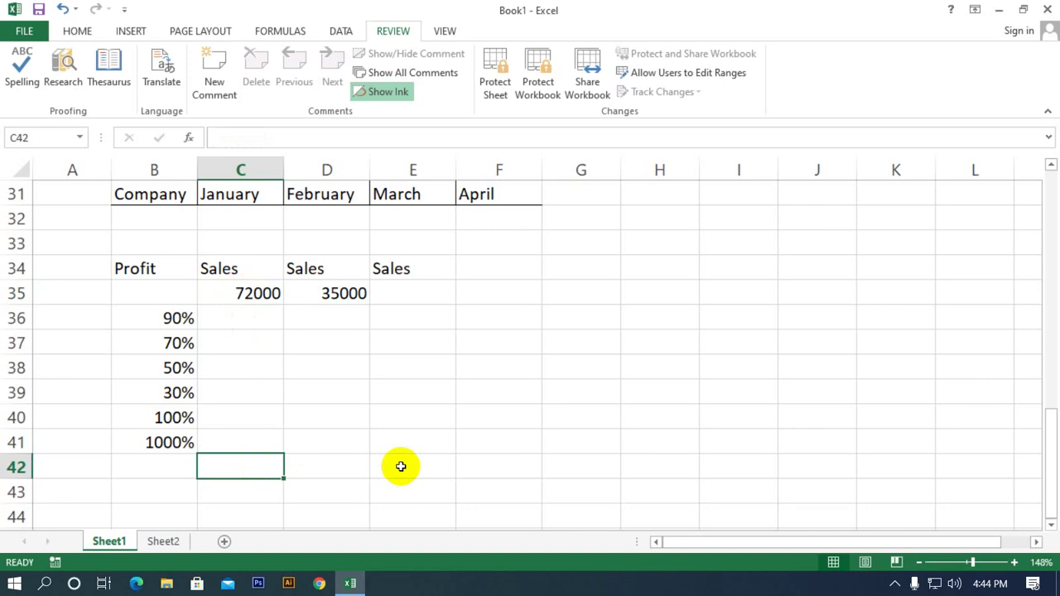
pyautogui.write('=')
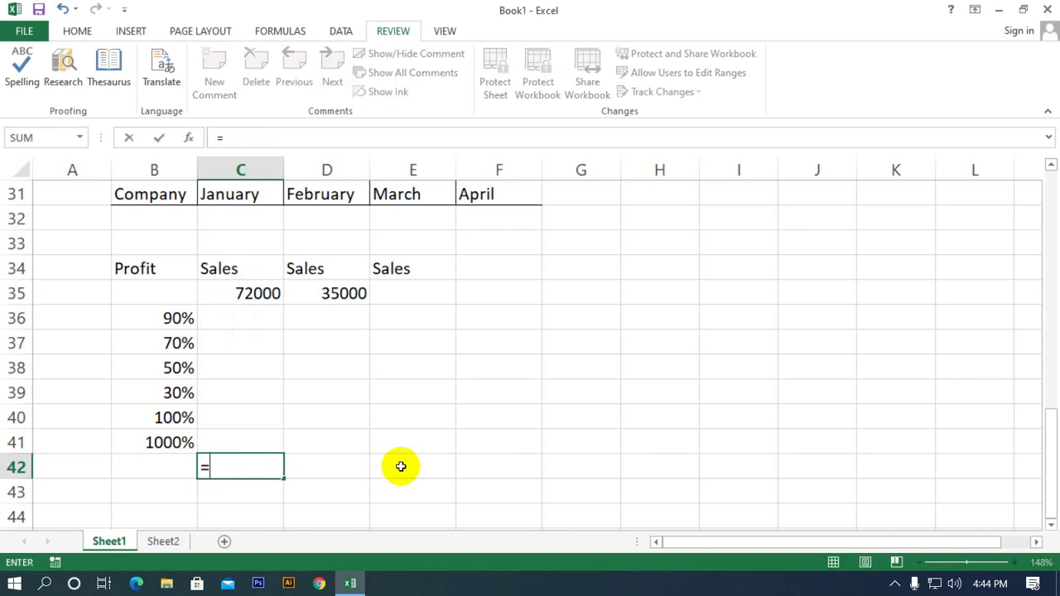
pyautogui.write('sub')
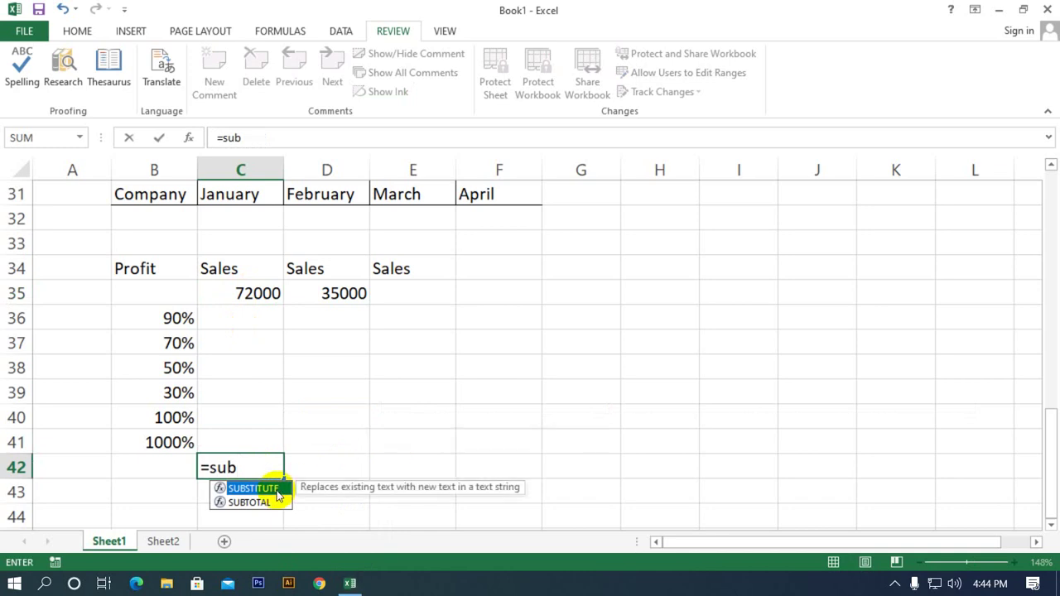
pyautogui.doubleClick(266, 489)
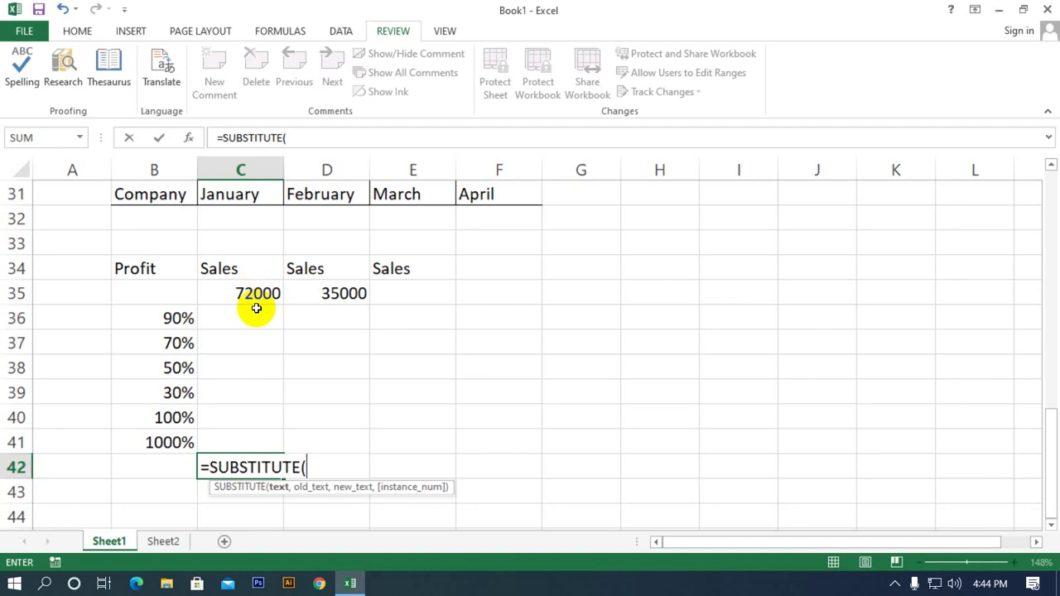
pyautogui.write('c')
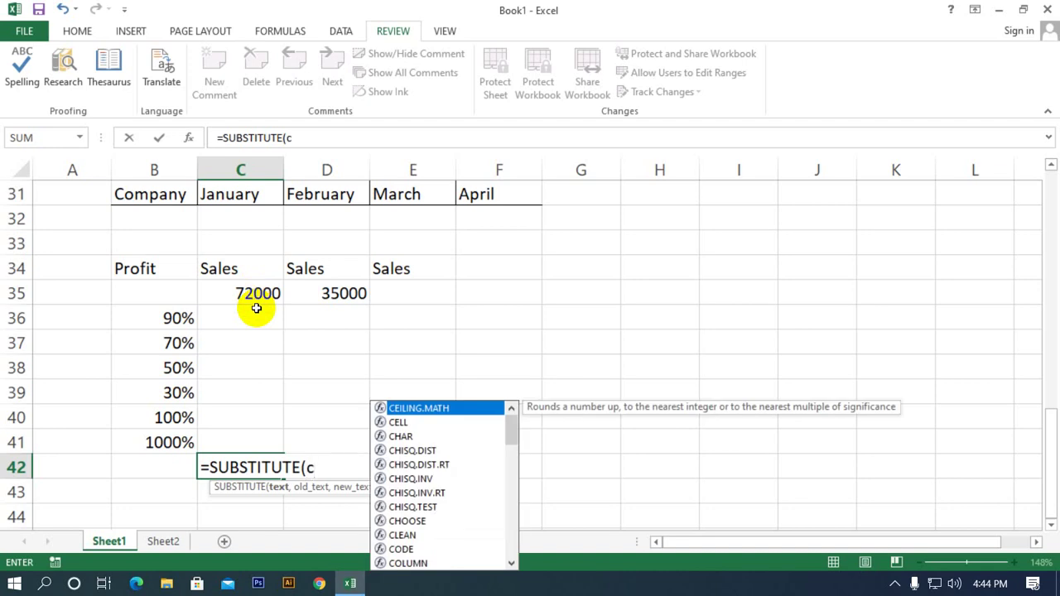
pyautogui.write('35-')
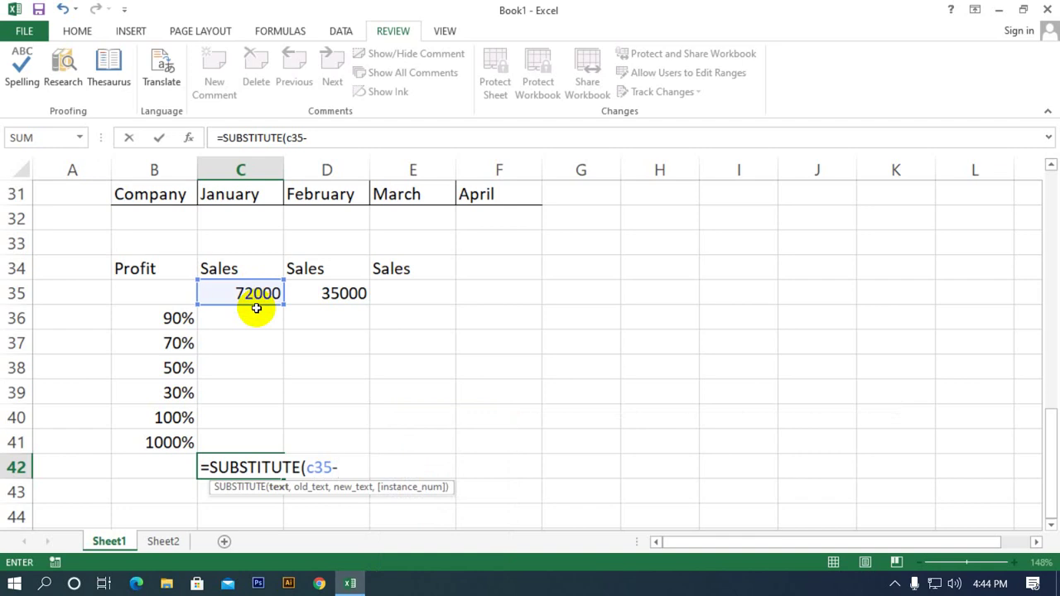
pyautogui.write('800000')
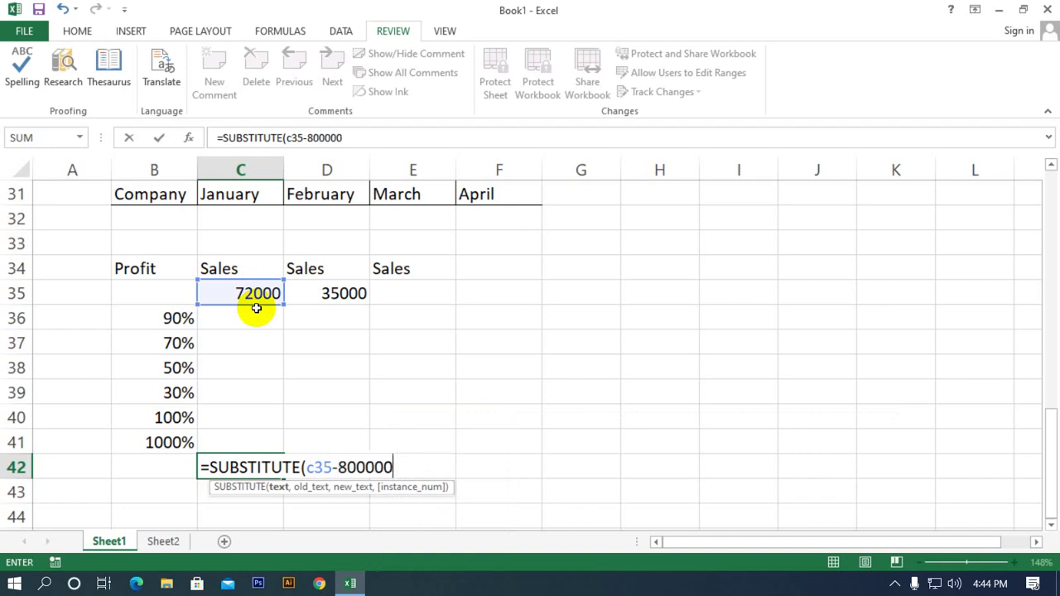
pyautogui.press('Return')
pyautogui.press('Return')
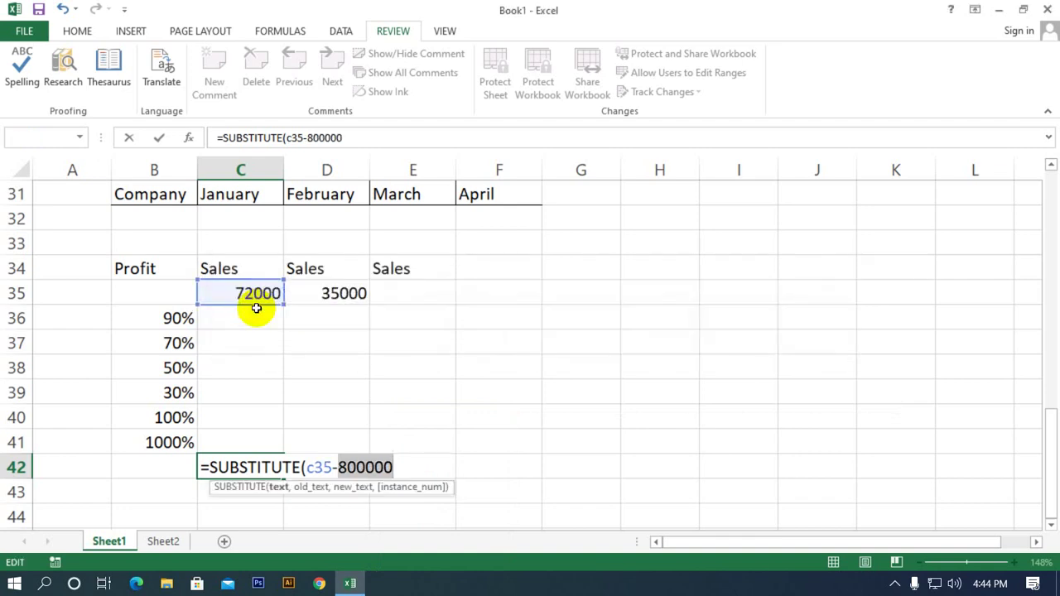
pyautogui.press('BackSpace')
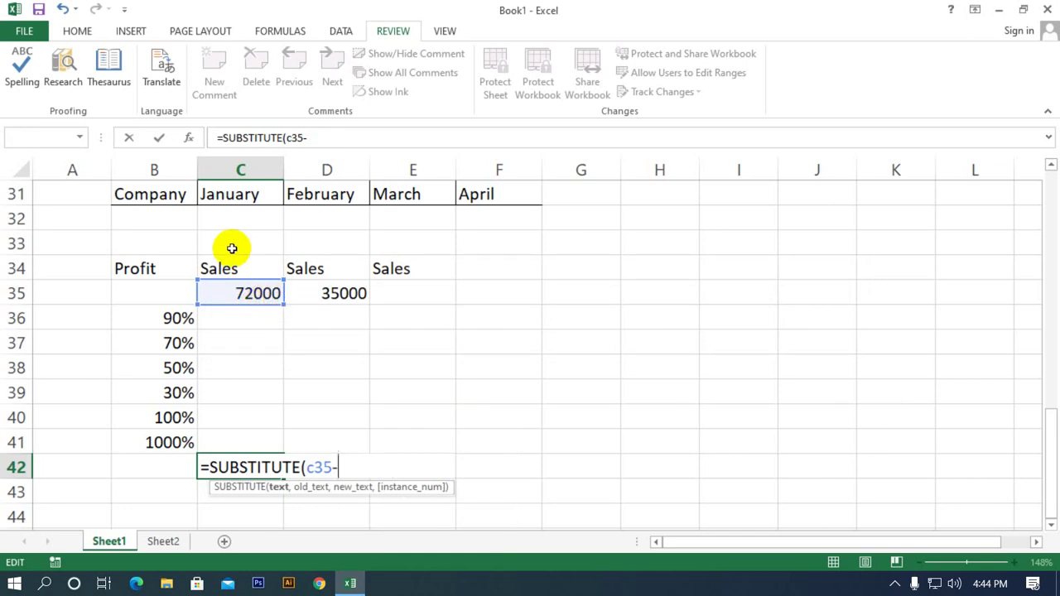
pyautogui.moveTo(141, 265)
pyautogui.mouseDown()
pyautogui.moveTo(98, 268)
pyautogui.moveTo(137, 268)
pyautogui.mouseUp()
# Cancel the unfinished SUBSTITUTE formula and scroll back to the company sales table at row 1
pyautogui.press('Escape')
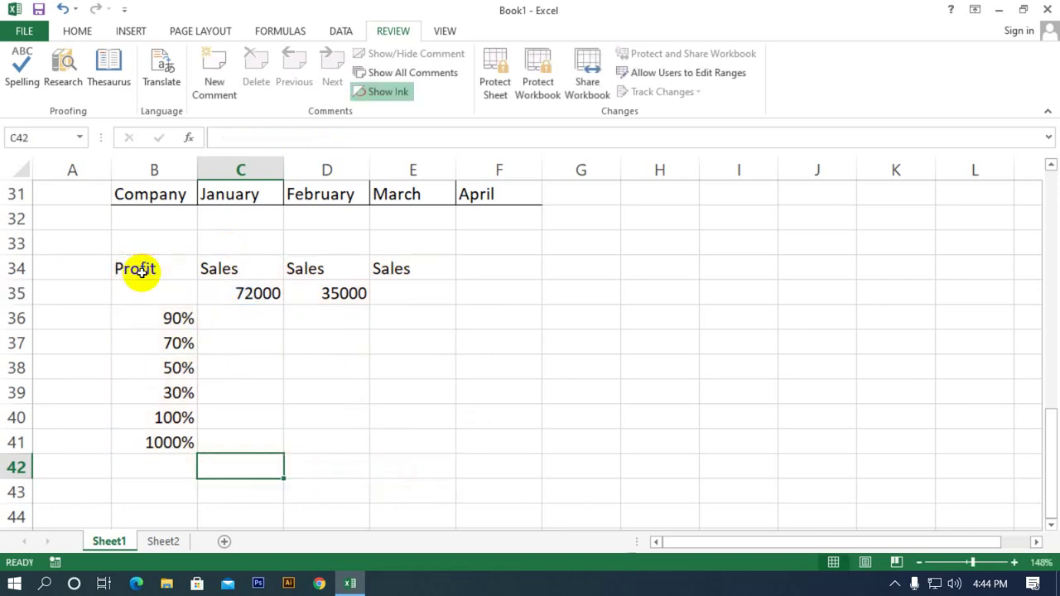
pyautogui.scroll(2, 274, 392)
pyautogui.scroll(3, 262, 366)
pyautogui.scroll(5, 260, 331)
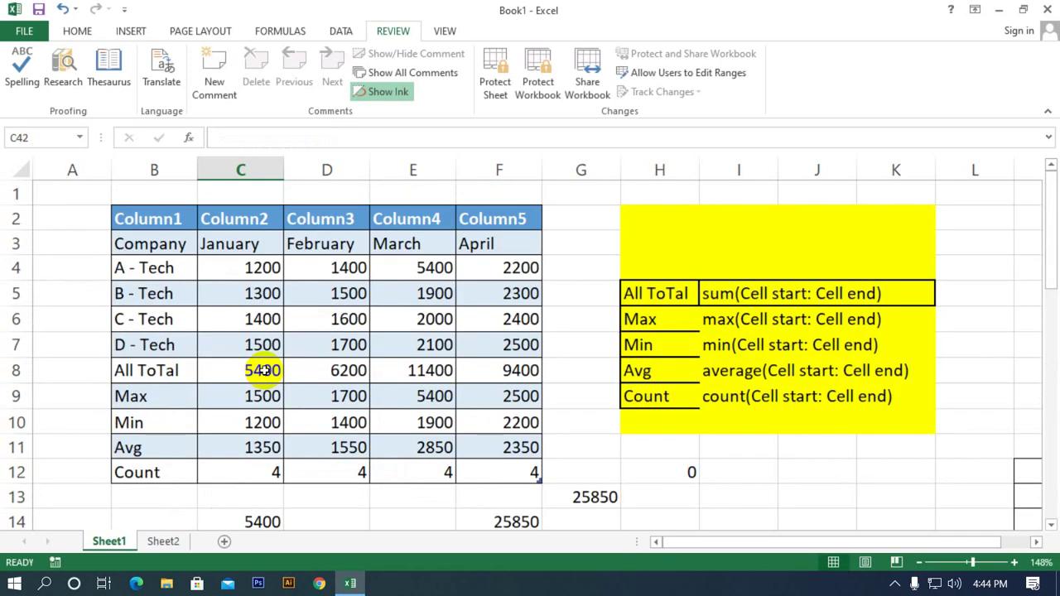
pyautogui.scroll(-6, 261, 369)
pyautogui.scroll(-1, 263, 369)
pyautogui.scroll(3, 264, 367)
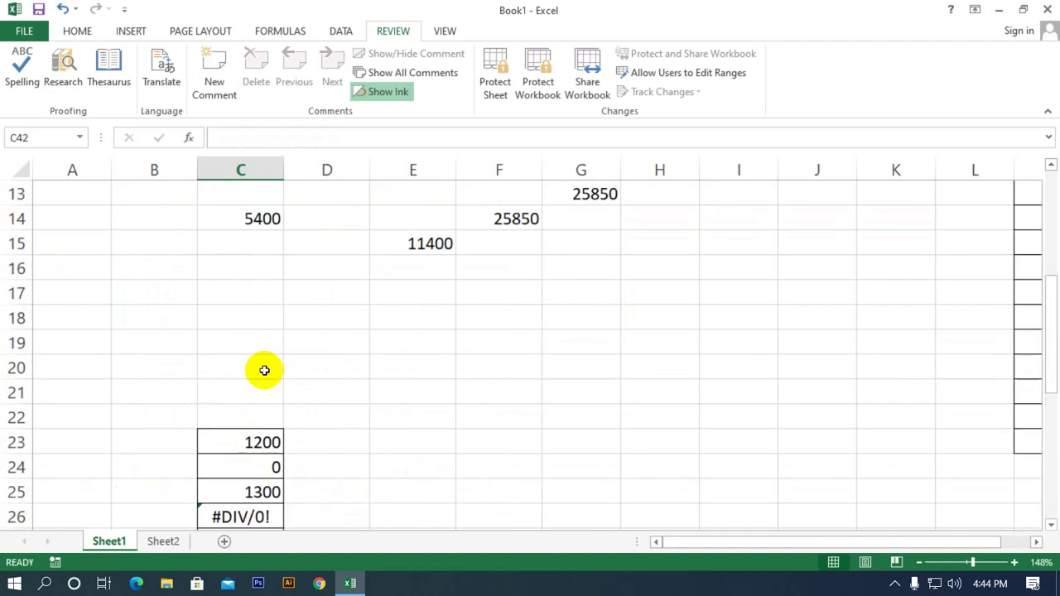
pyautogui.scroll(2, 263, 367)
pyautogui.scroll(2, 262, 370)
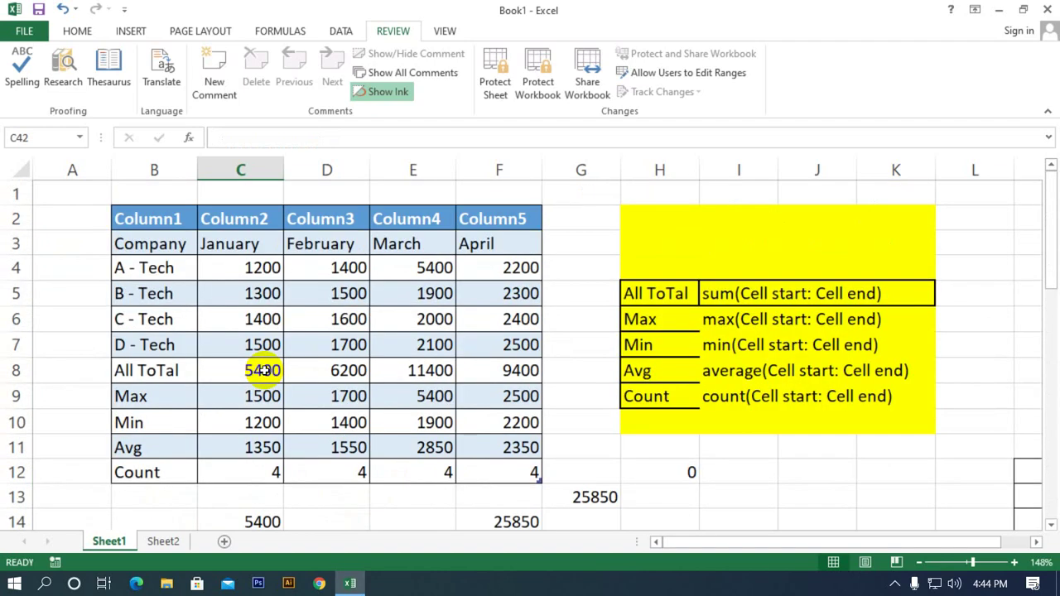
pyautogui.scroll(-4, 263, 370)
pyautogui.scroll(3, 263, 369)
pyautogui.scroll(-7, 262, 369)
pyautogui.scroll(-3, 265, 367)
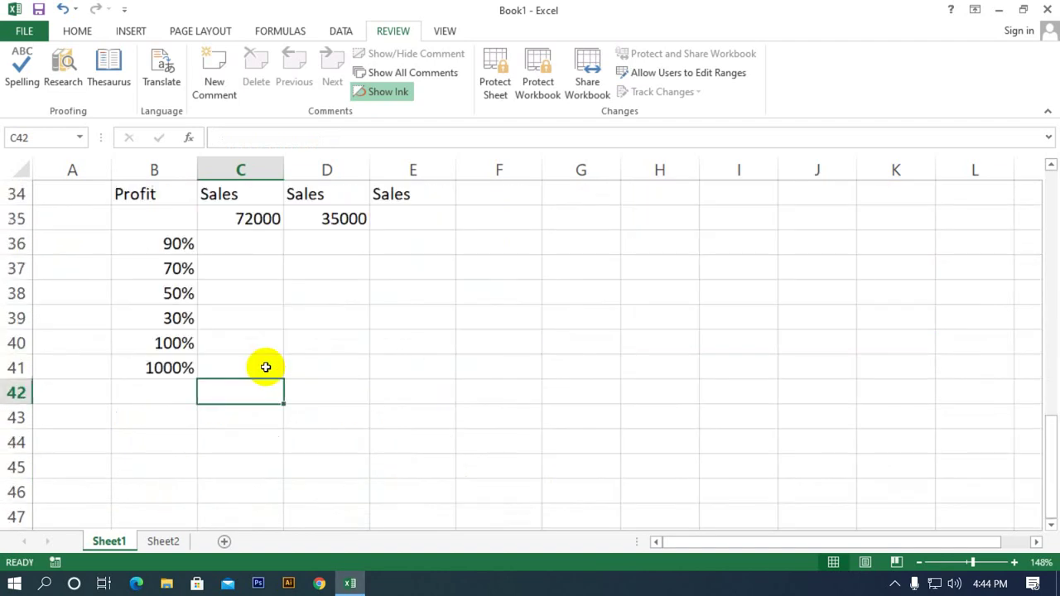
pyautogui.scroll(-3, 265, 367)
pyautogui.scroll(3, 265, 367)
pyautogui.scroll(3, 265, 370)
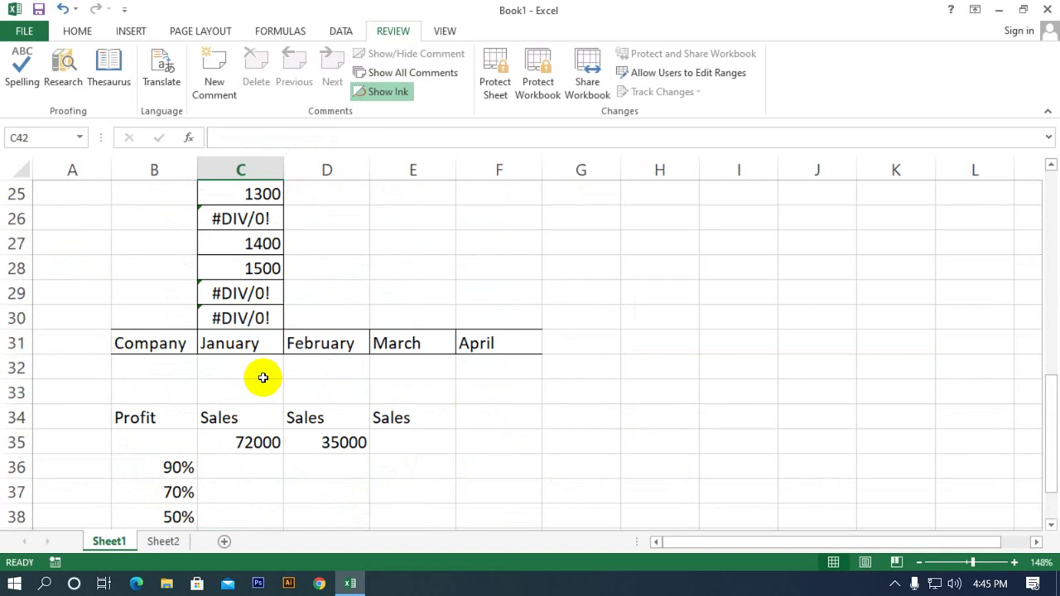
pyautogui.scroll(-3, 263, 378)
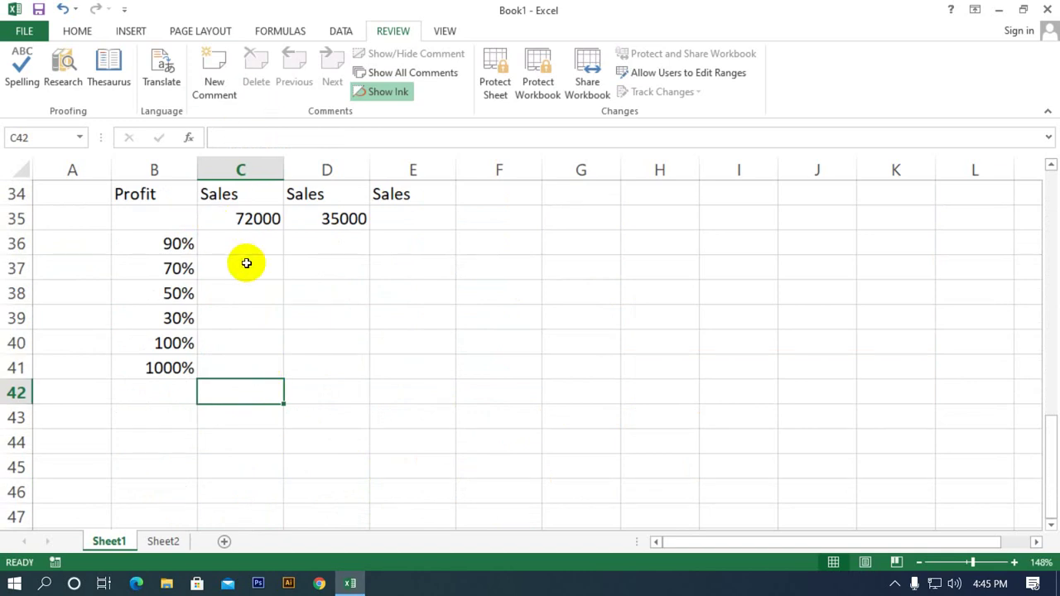
pyautogui.scroll(-1, 251, 256)
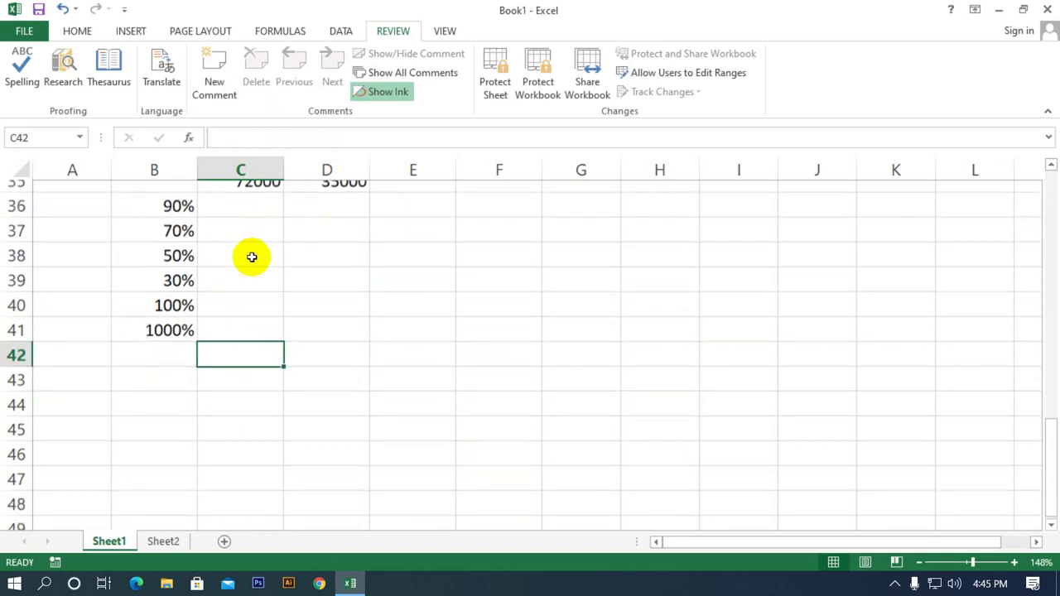
pyautogui.scroll(-1, 251, 256)
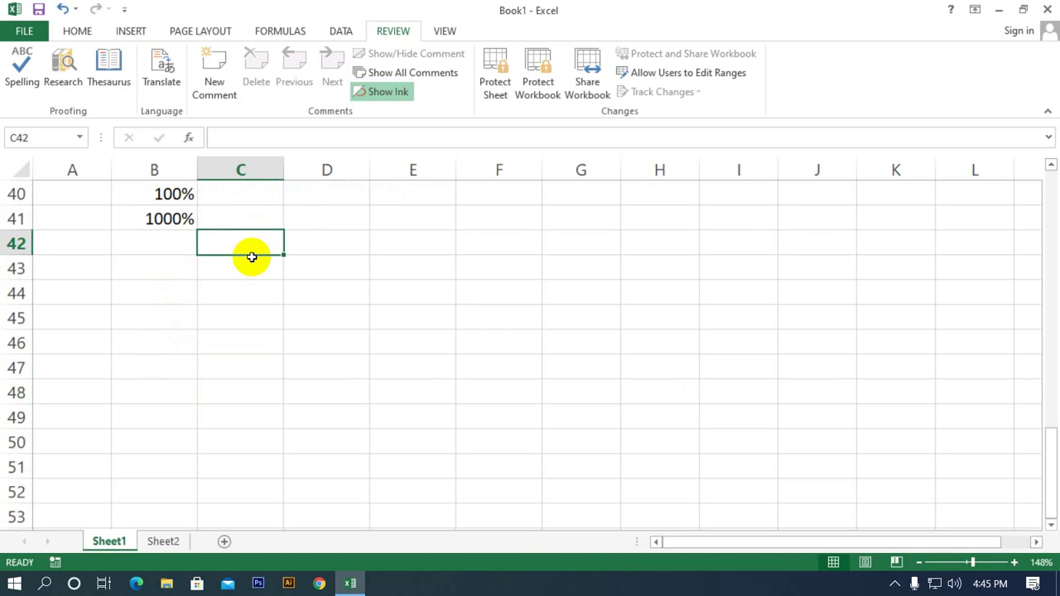
pyautogui.scroll(-2, 252, 256)
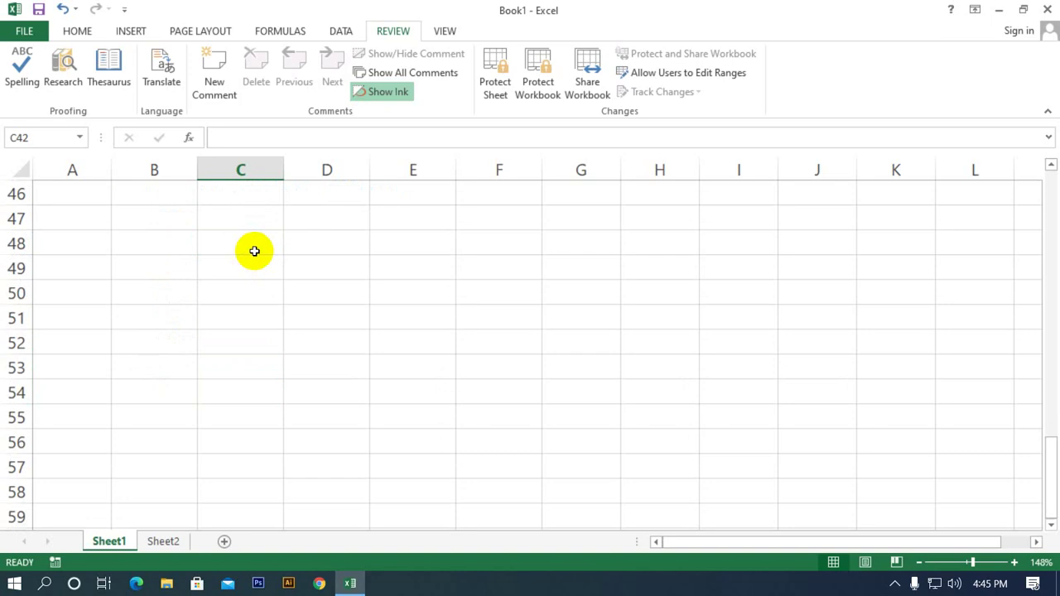
pyautogui.scroll(4, 303, 381)
pyautogui.scroll(4, 303, 383)
pyautogui.scroll(6, 303, 389)
pyautogui.scroll(1, 303, 387)
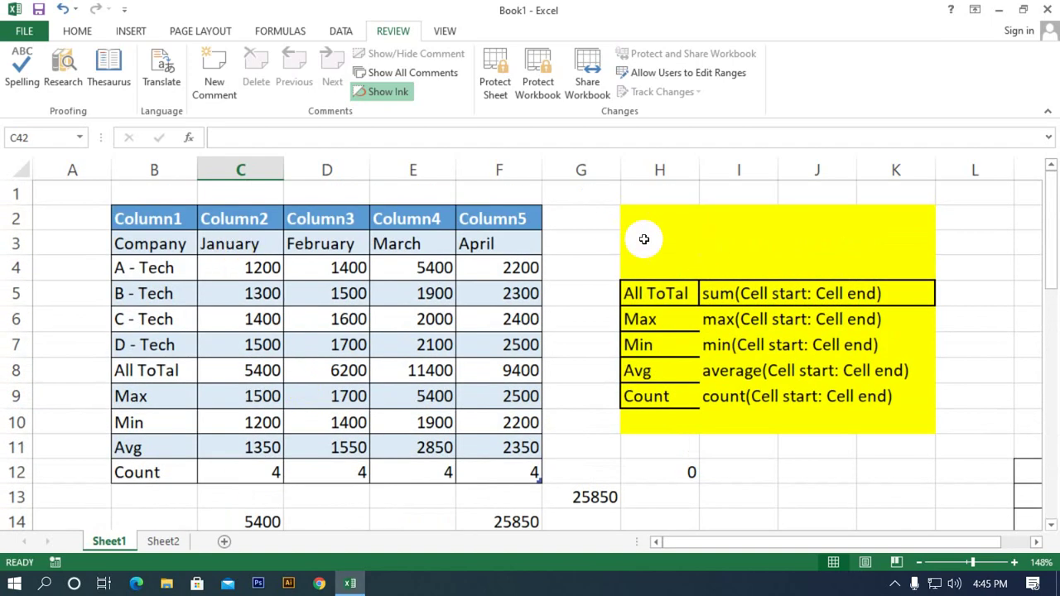
# Apply Clear All to H2:K10, wiping the yellow function-reference box's text and formatting
pyautogui.moveTo(643, 219)
pyautogui.mouseDown()
pyautogui.moveTo(861, 370)
pyautogui.moveTo(899, 414)
pyautogui.mouseUp()
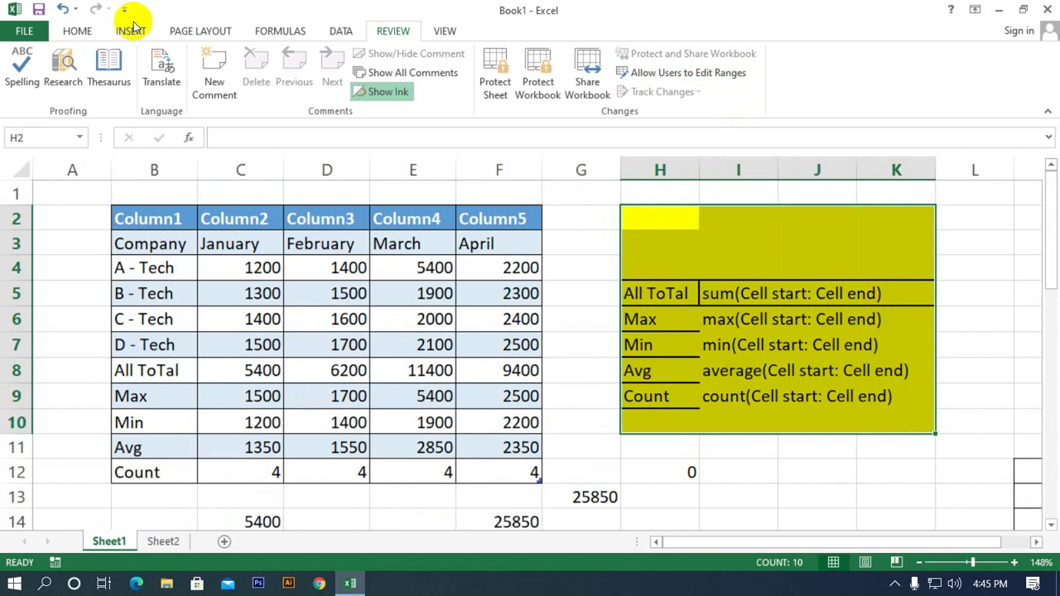
pyautogui.click(78, 30)
pyautogui.click(876, 92)
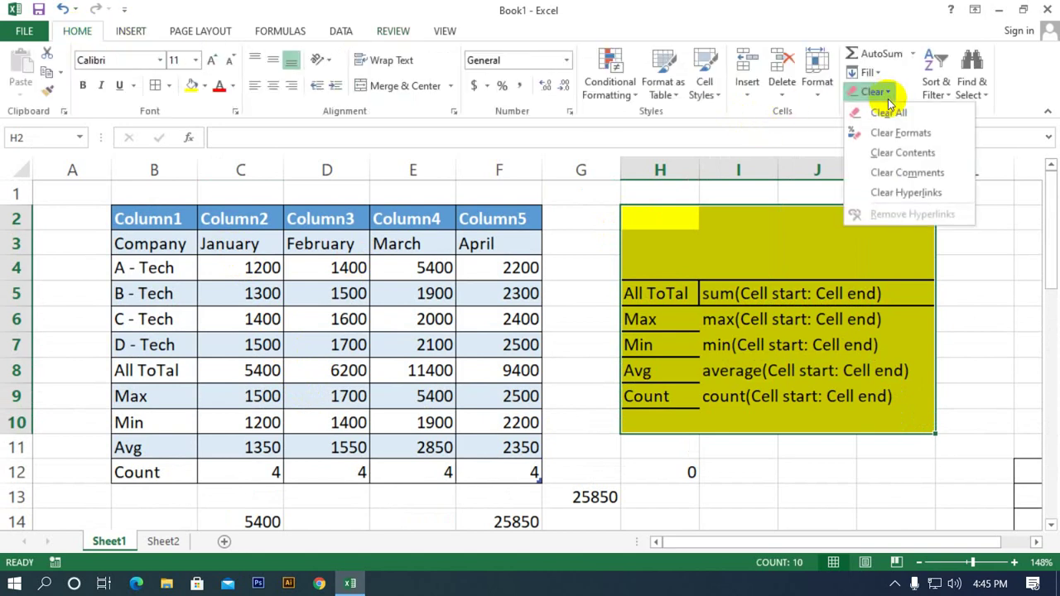
pyautogui.click(903, 134)
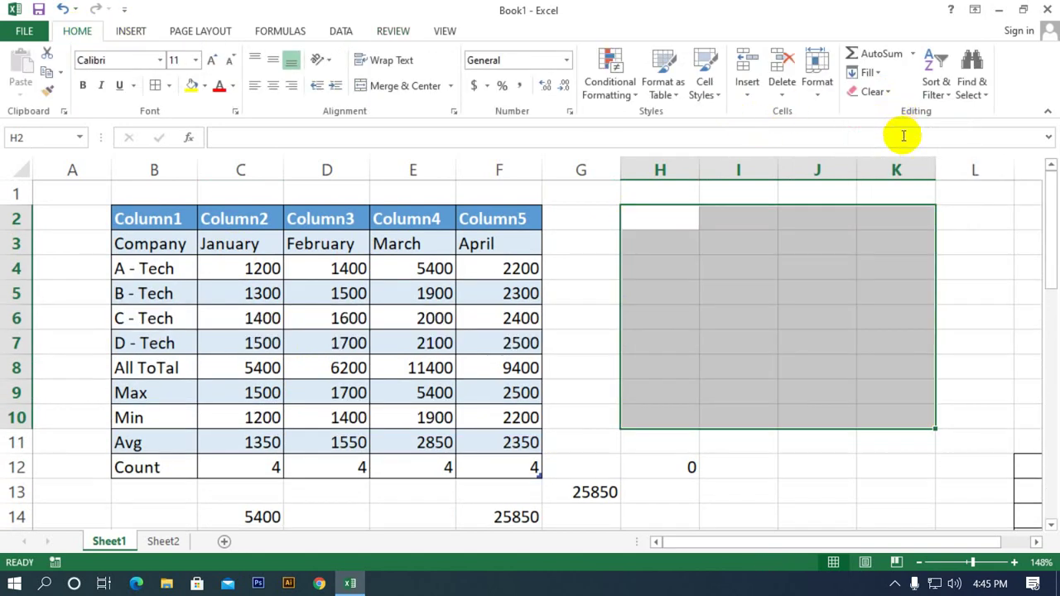
pyautogui.click(641, 222)
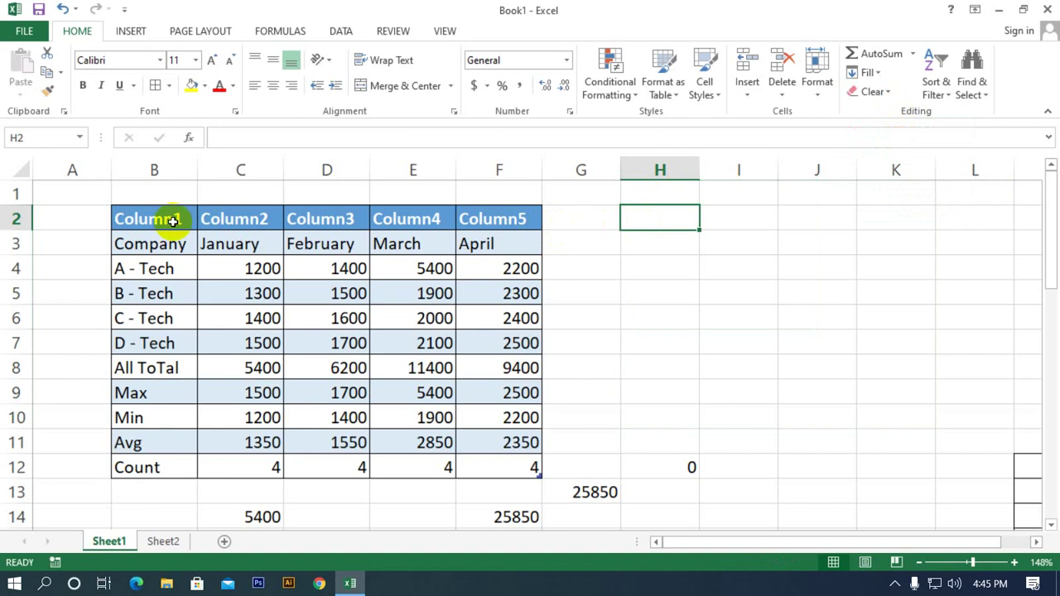
pyautogui.moveTo(173, 221); pyautogui.dragTo(909, 492)
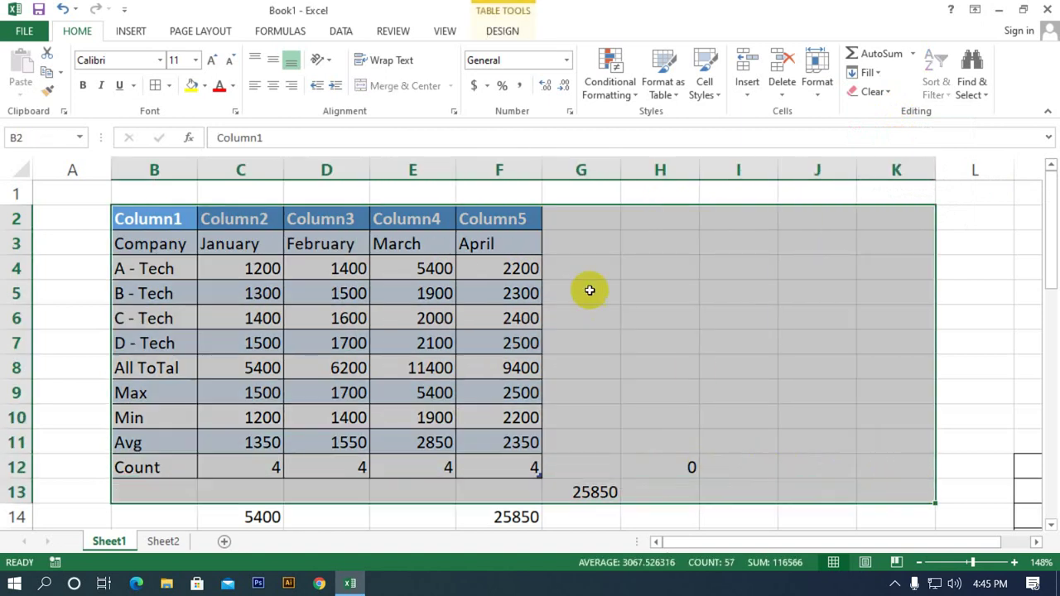
pyautogui.click(597, 241)
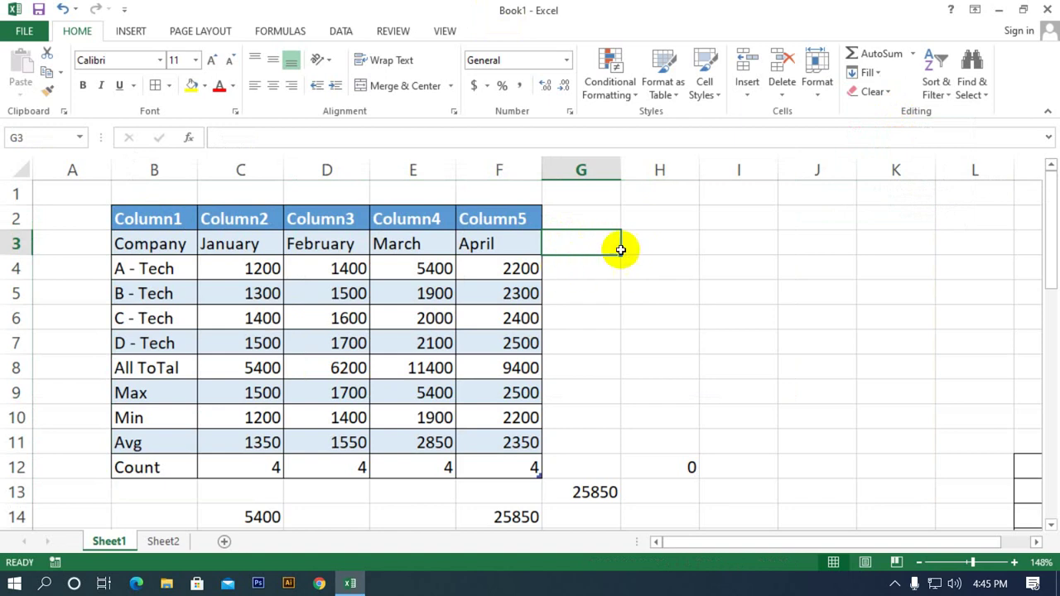
# Scroll to row 34 and highlight the B34:E41 Profit and Sales block
pyautogui.scroll(-8, 729, 326)
pyautogui.scroll(-6, 466, 359)
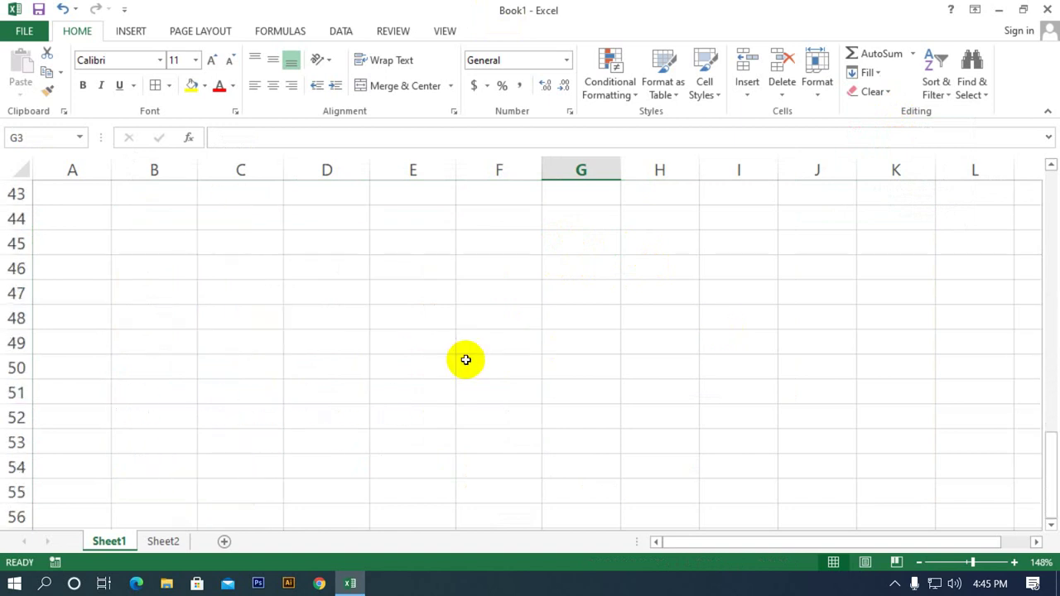
pyautogui.scroll(5, 466, 360)
pyautogui.scroll(1, 298, 315)
pyautogui.scroll(-6, 223, 347)
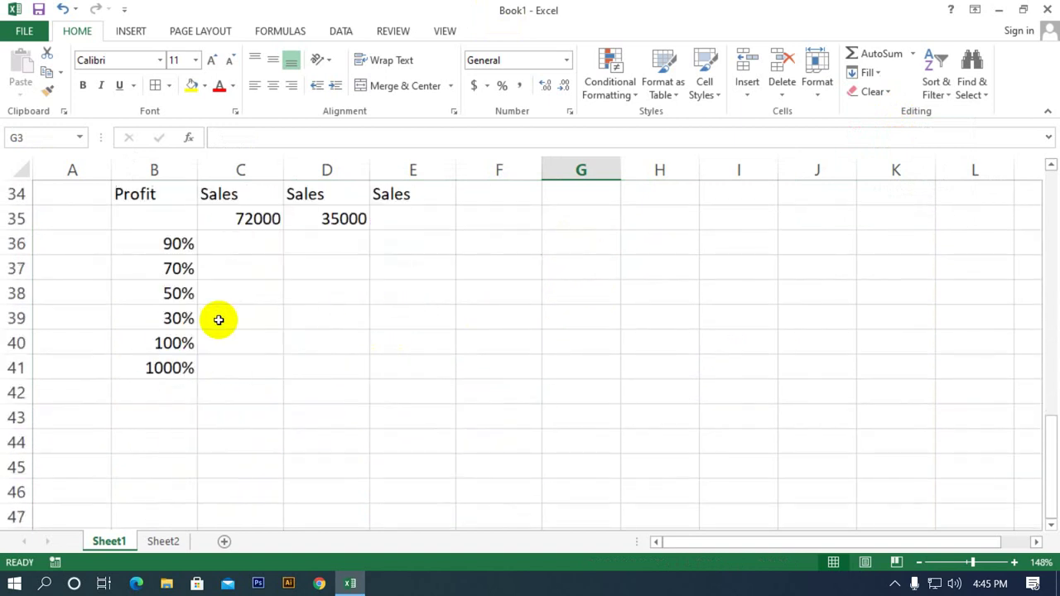
pyautogui.click(292, 220)
pyautogui.click(419, 223)
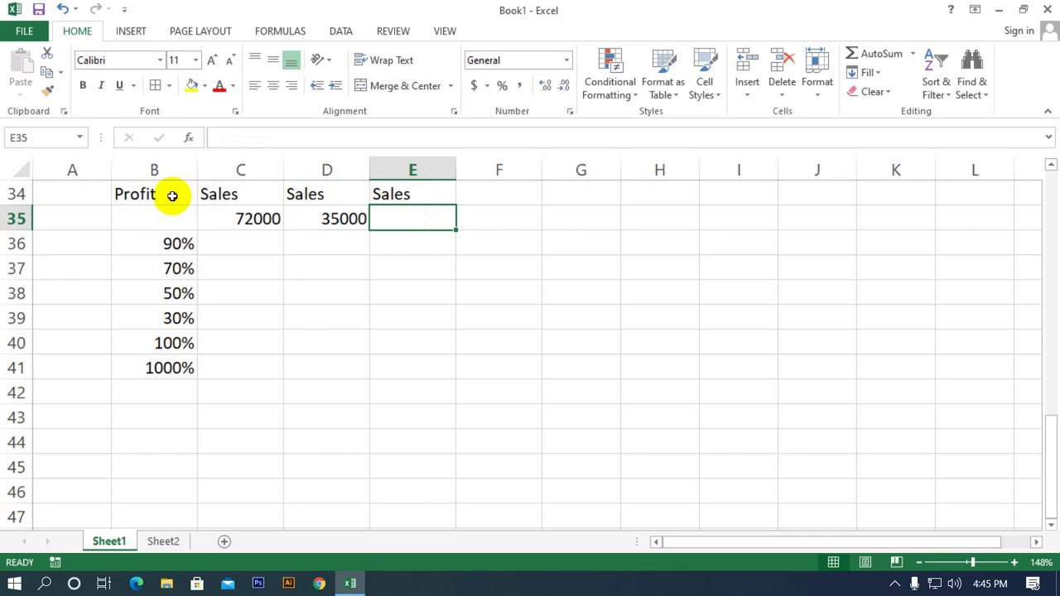
pyautogui.moveTo(172, 195); pyautogui.dragTo(430, 365)
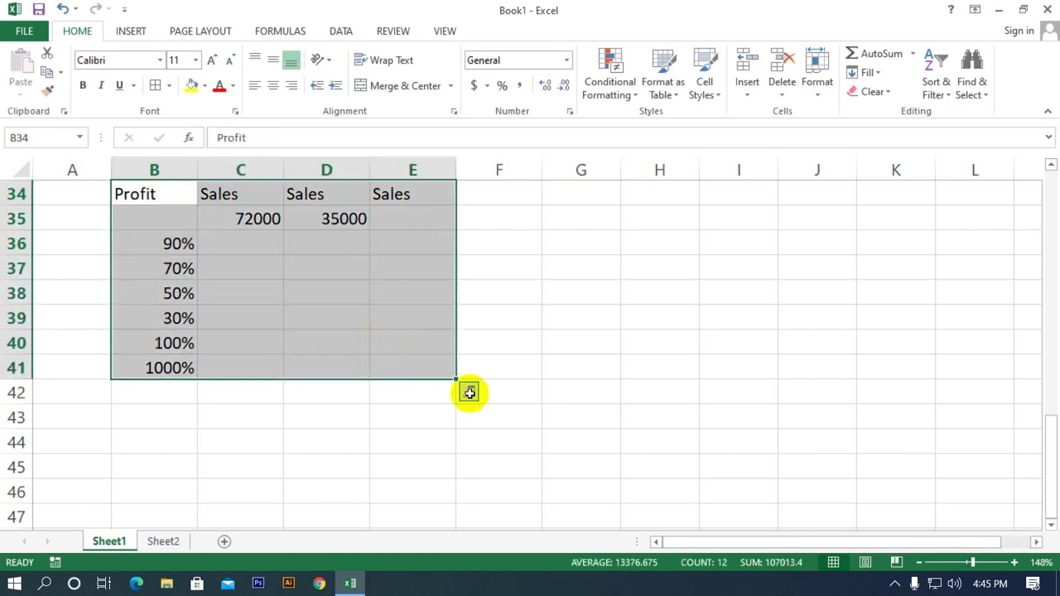
pyautogui.scroll(3, 448, 381)
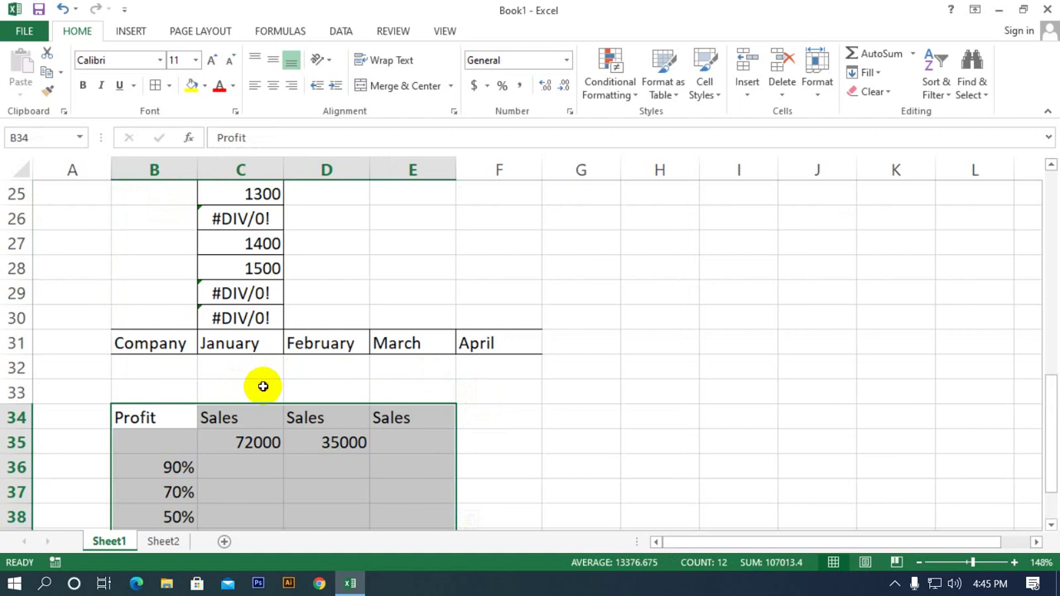
pyautogui.click(260, 387)
pyautogui.click(157, 410)
pyautogui.scroll(-1, 170, 405)
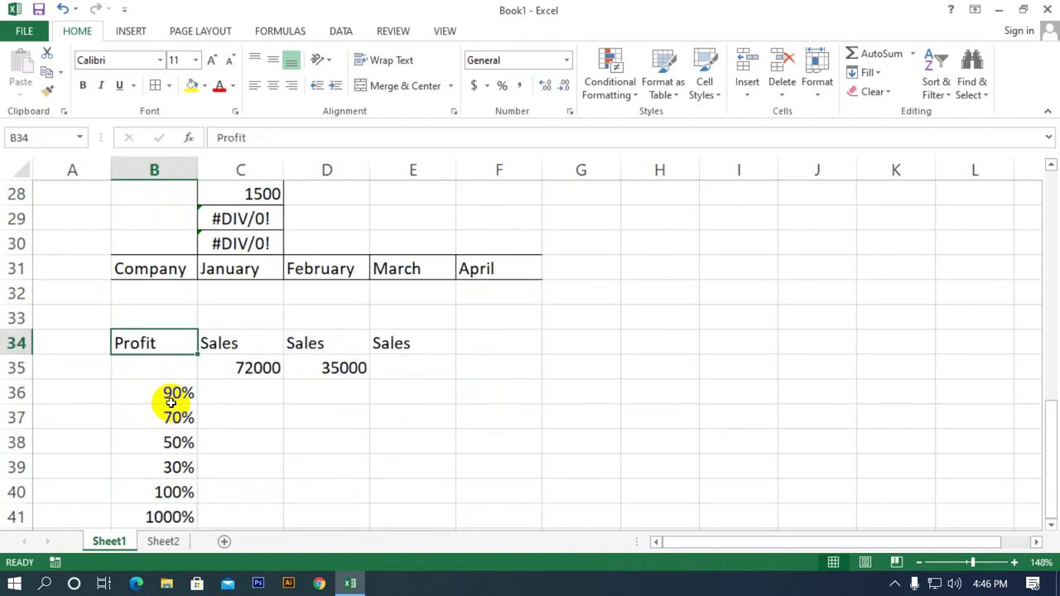
pyautogui.scroll(-1, 172, 395)
pyautogui.moveTo(164, 263); pyautogui.dragTo(437, 442)
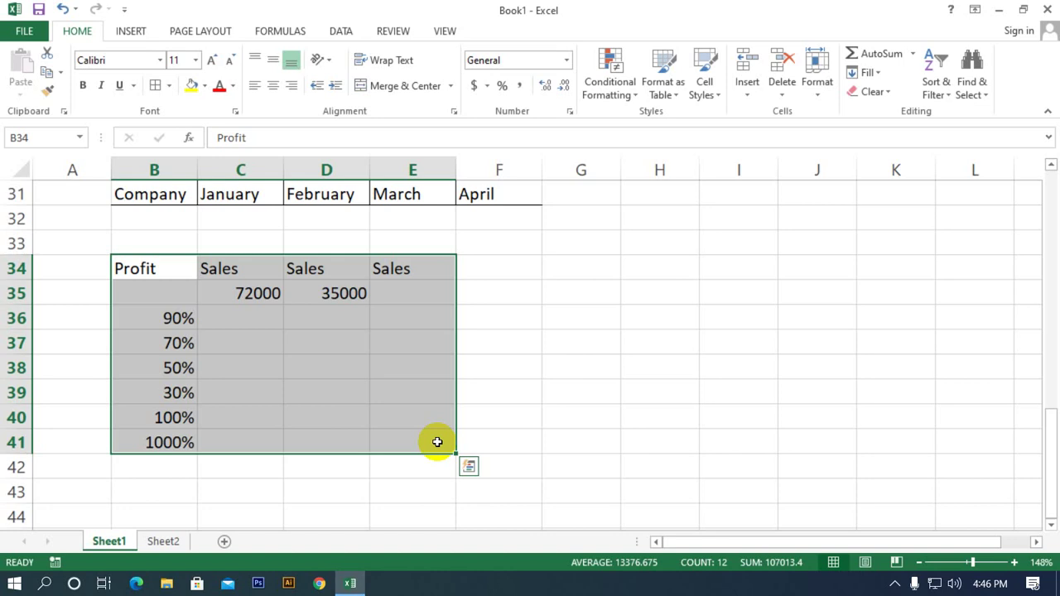
pyautogui.click(218, 240)
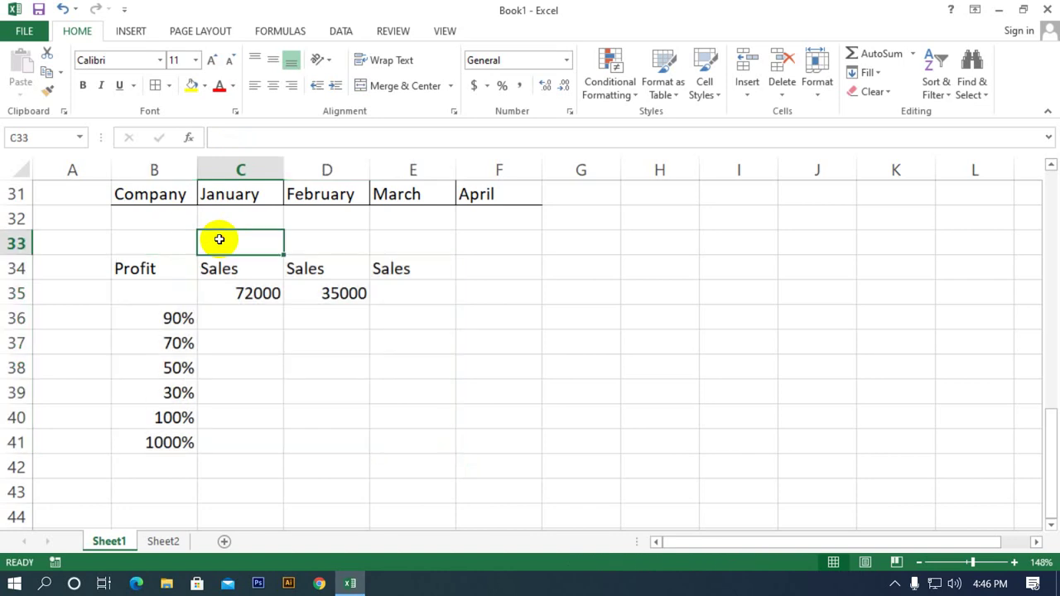
# Compare the C35 formula =80000*B36 (72000) with the D35 formula giving 35000
pyautogui.click(261, 296)
pyautogui.click(321, 293)
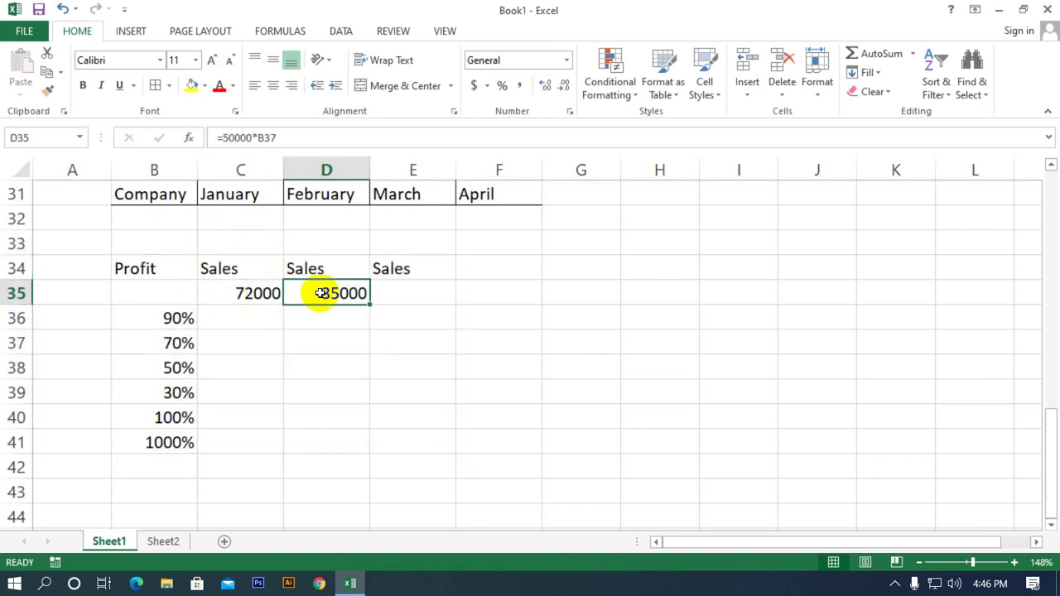
pyautogui.click(255, 293)
pyautogui.click(300, 293)
pyautogui.click(252, 294)
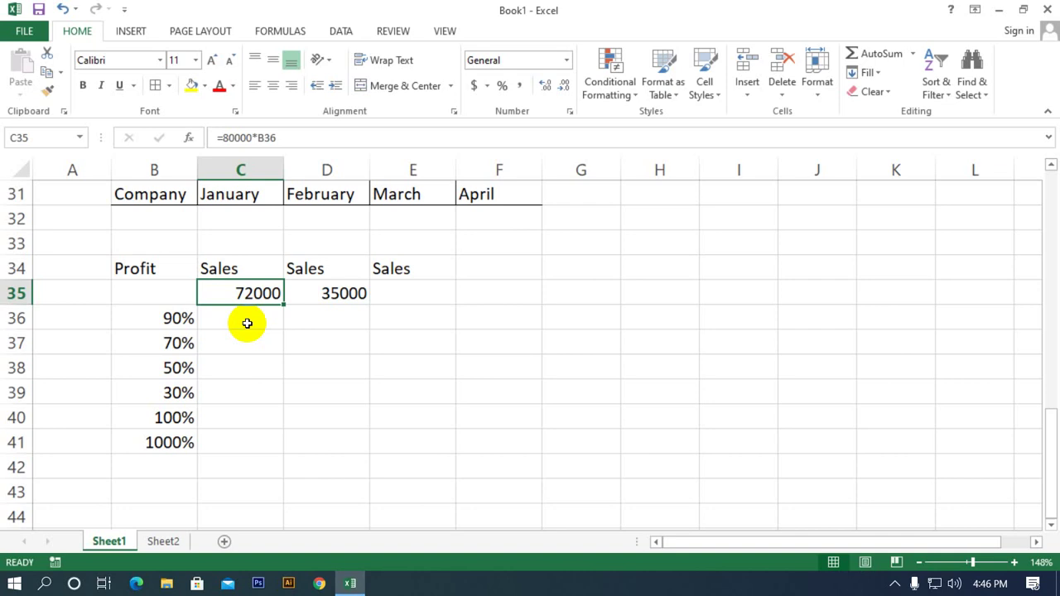
# Enter =60000*B40 in E35 so March Sales shows 60000
pyautogui.click(407, 296)
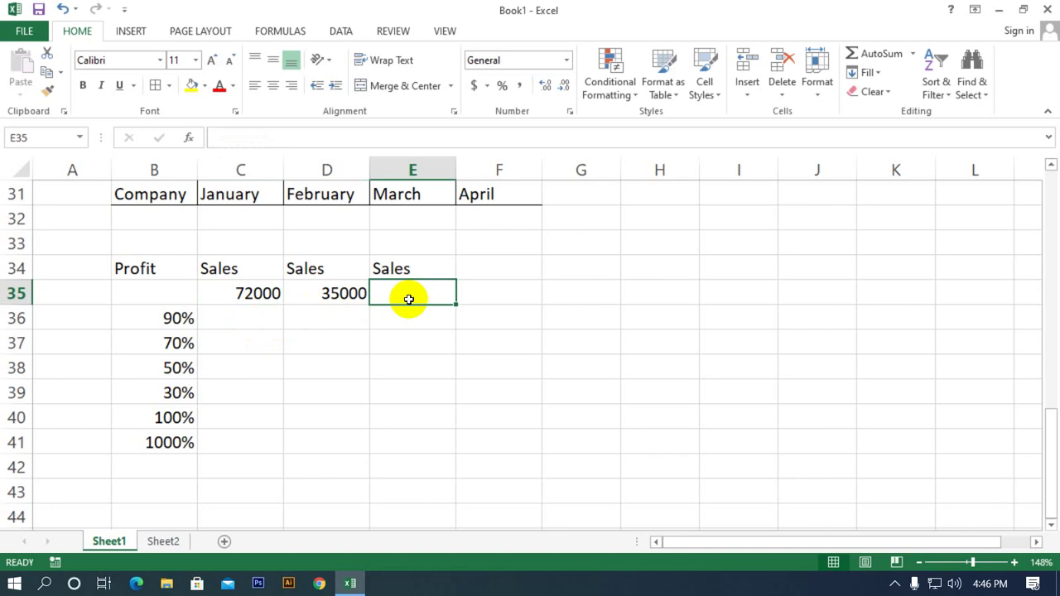
pyautogui.write('=')
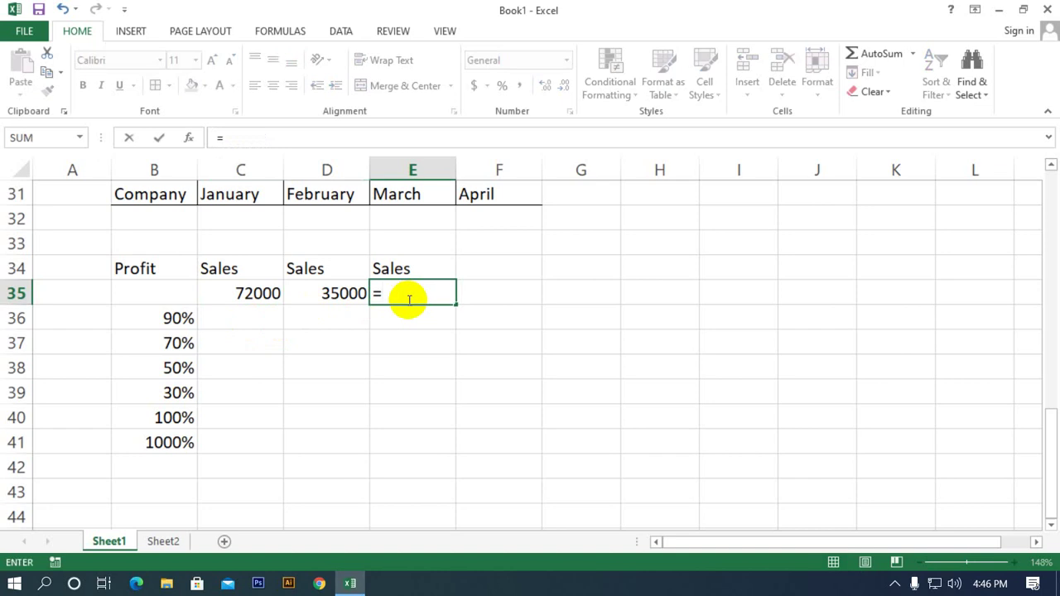
pyautogui.write('60000')
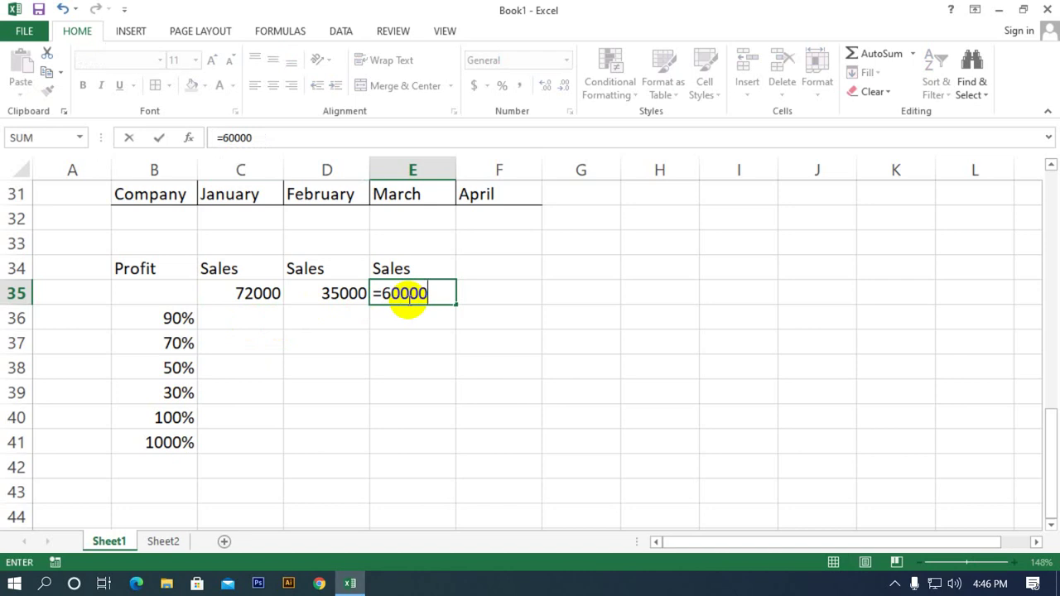
pyautogui.write('*')
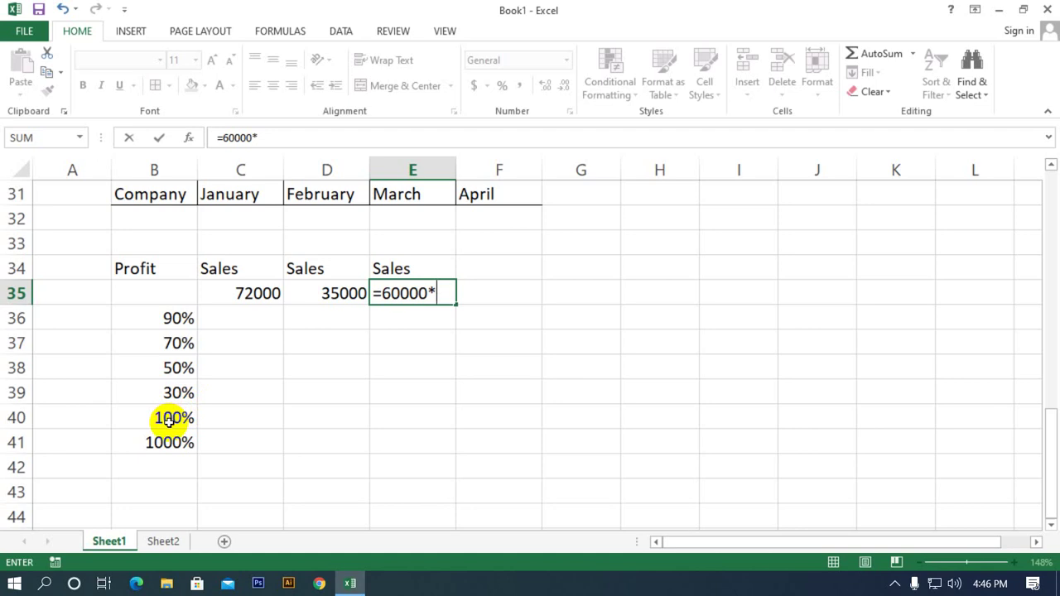
pyautogui.click(168, 421)
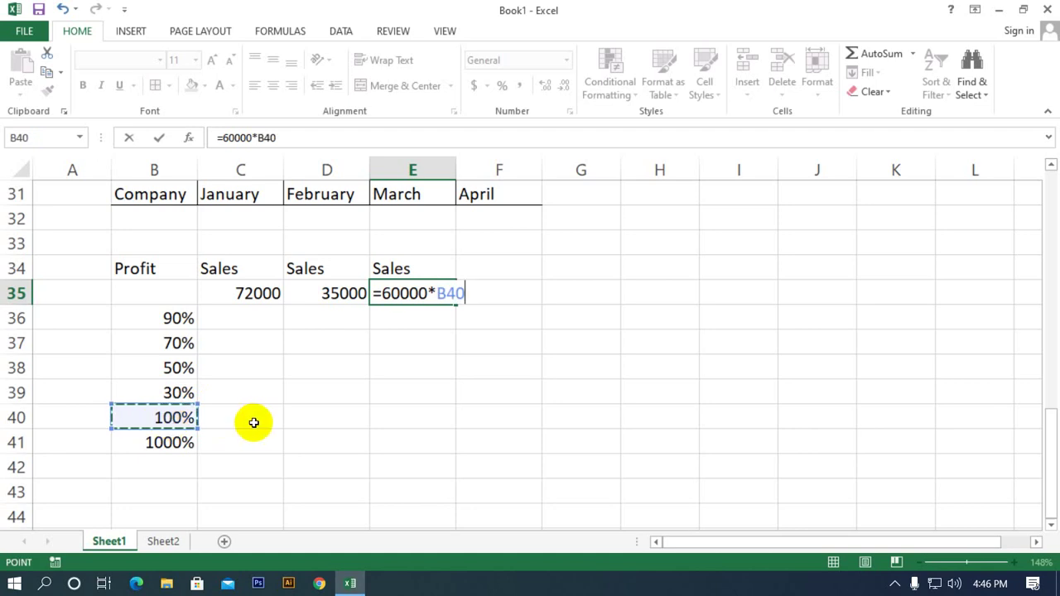
pyautogui.press('Return')
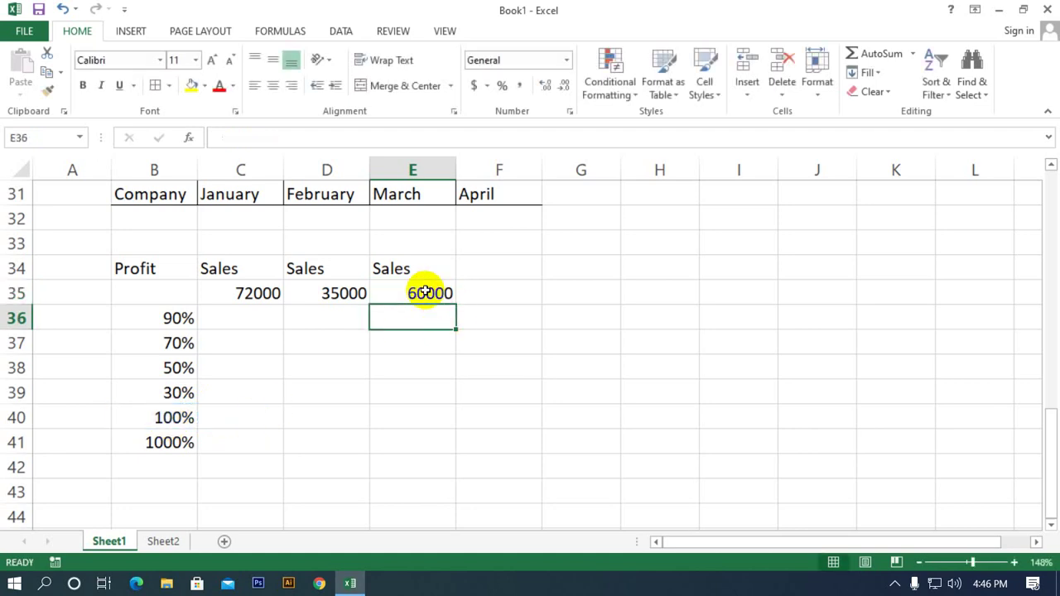
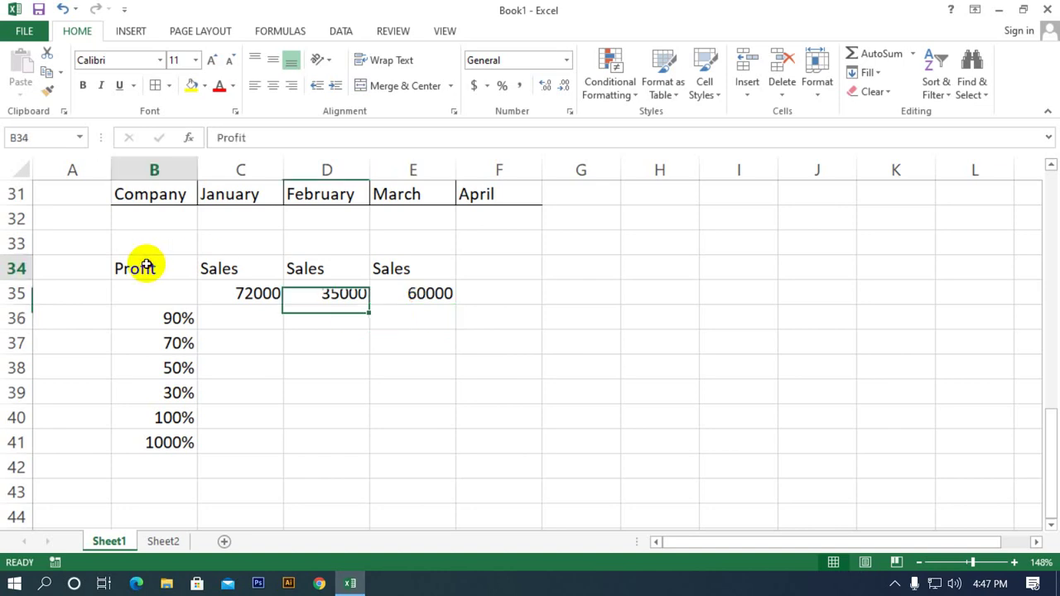
# Empty cell C3 and change B3 to read 'A Company'
pyautogui.moveTo(147, 268); pyautogui.dragTo(431, 449)
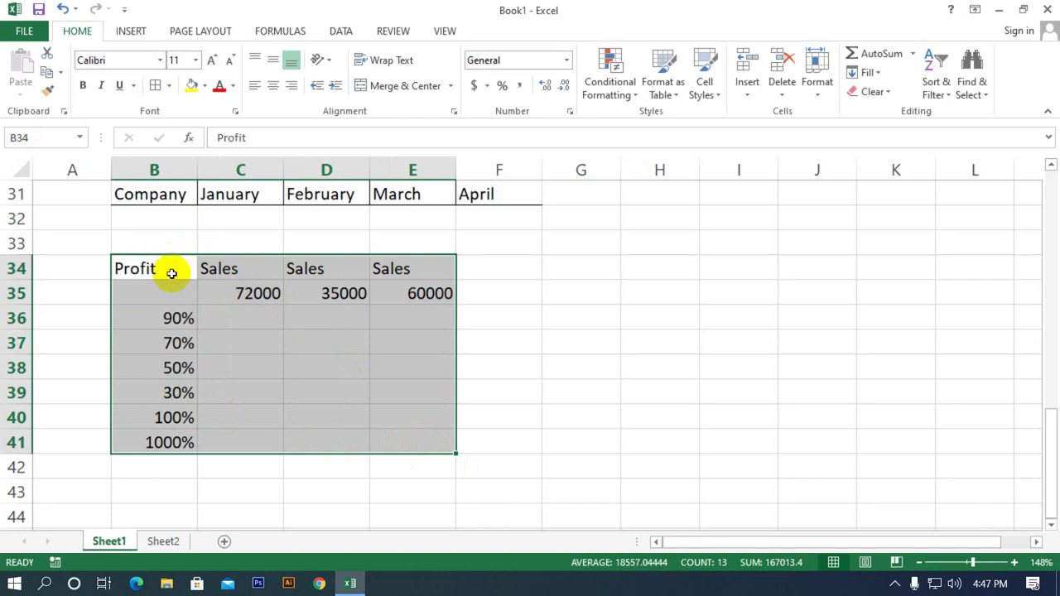
pyautogui.scroll(3, 187, 370)
pyautogui.scroll(4, 187, 370)
pyautogui.scroll(3, 187, 370)
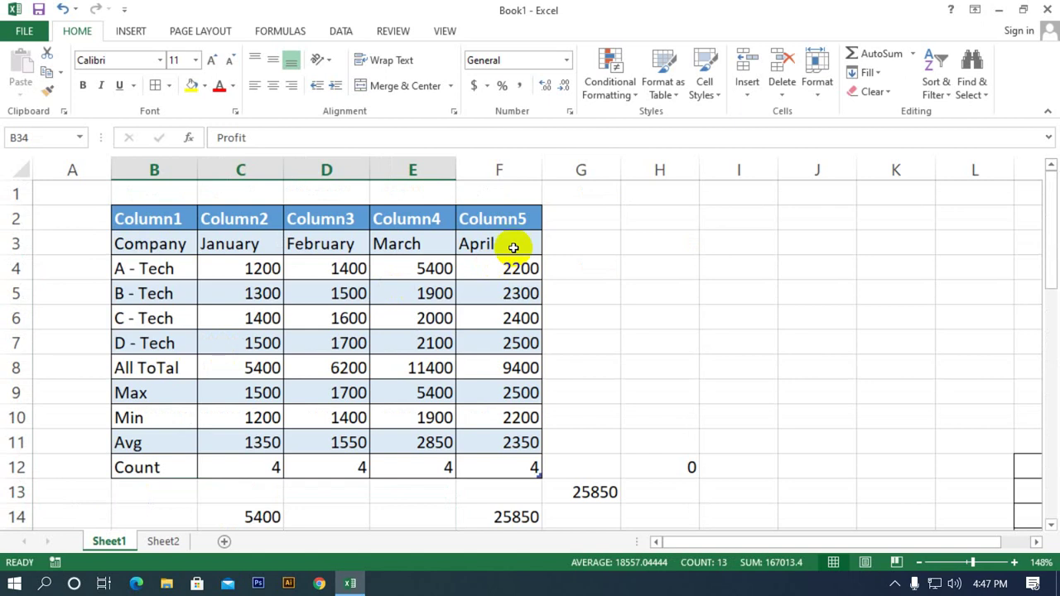
pyautogui.click(260, 243)
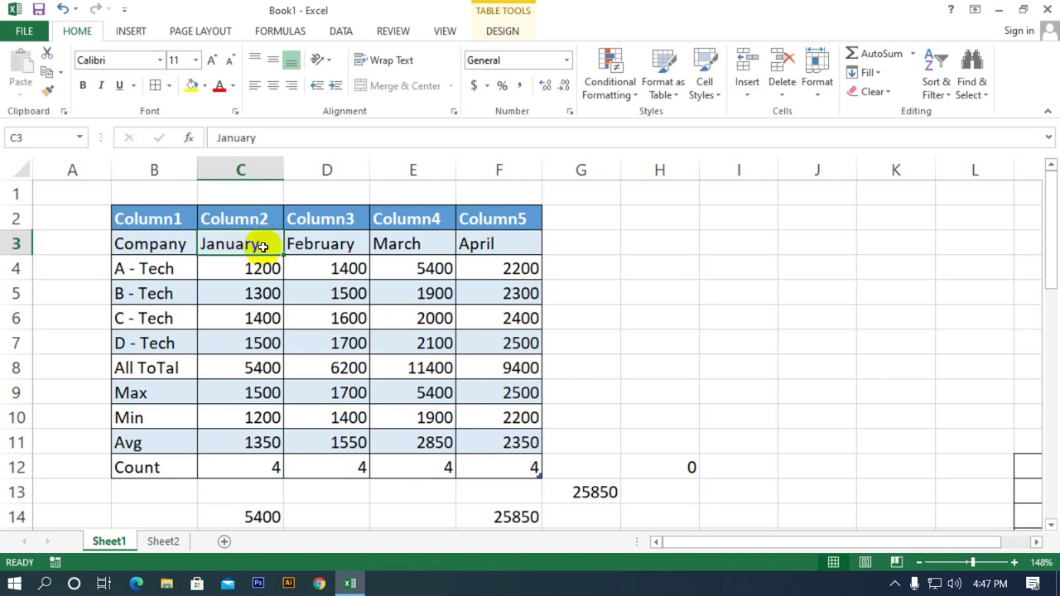
pyautogui.write('p')
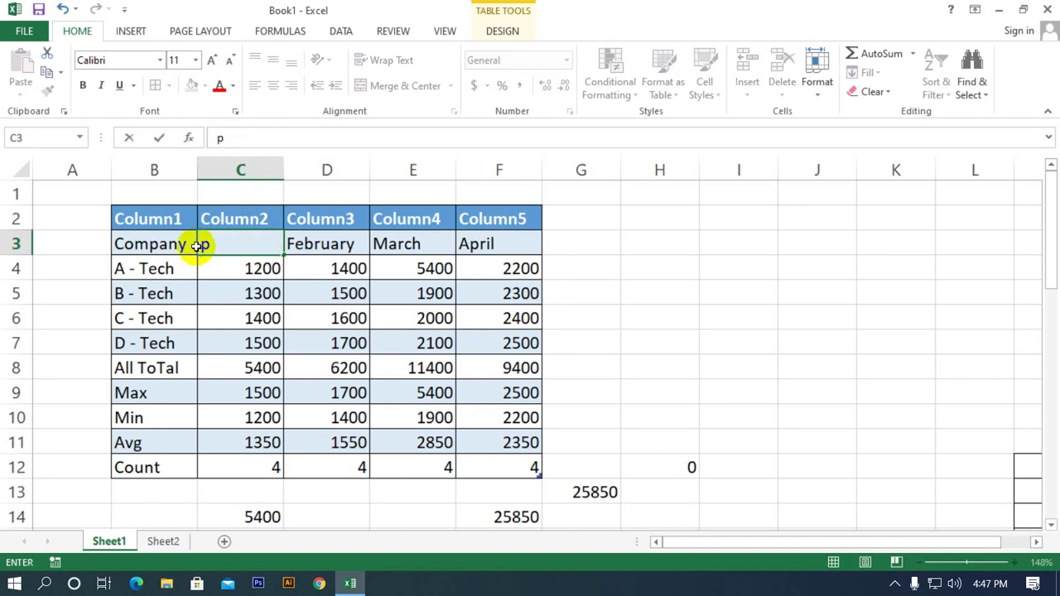
pyautogui.click(231, 243)
pyautogui.press('BackSpace')
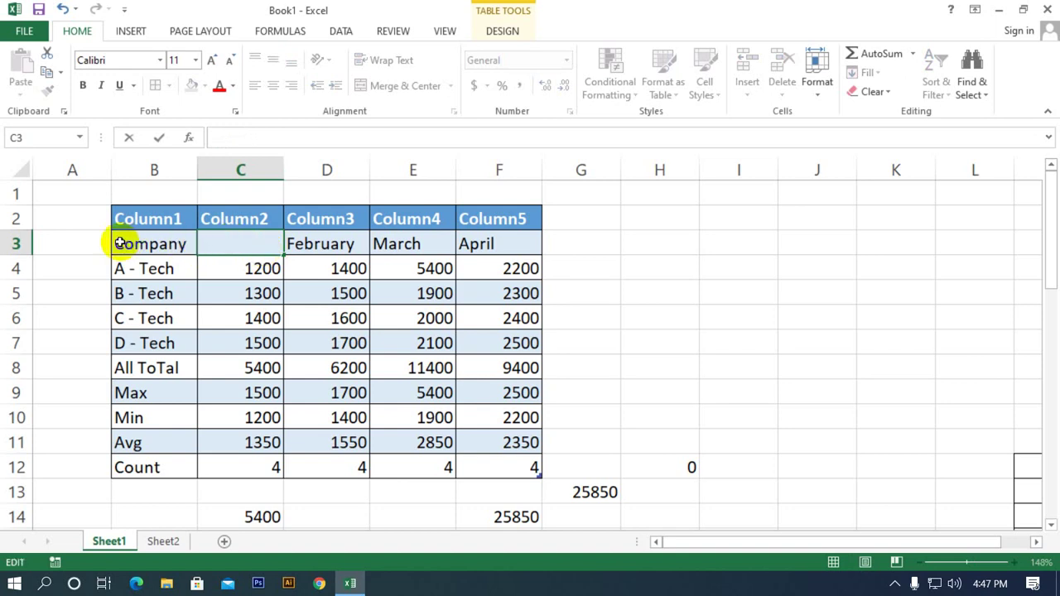
pyautogui.click(111, 243)
pyautogui.click(110, 243)
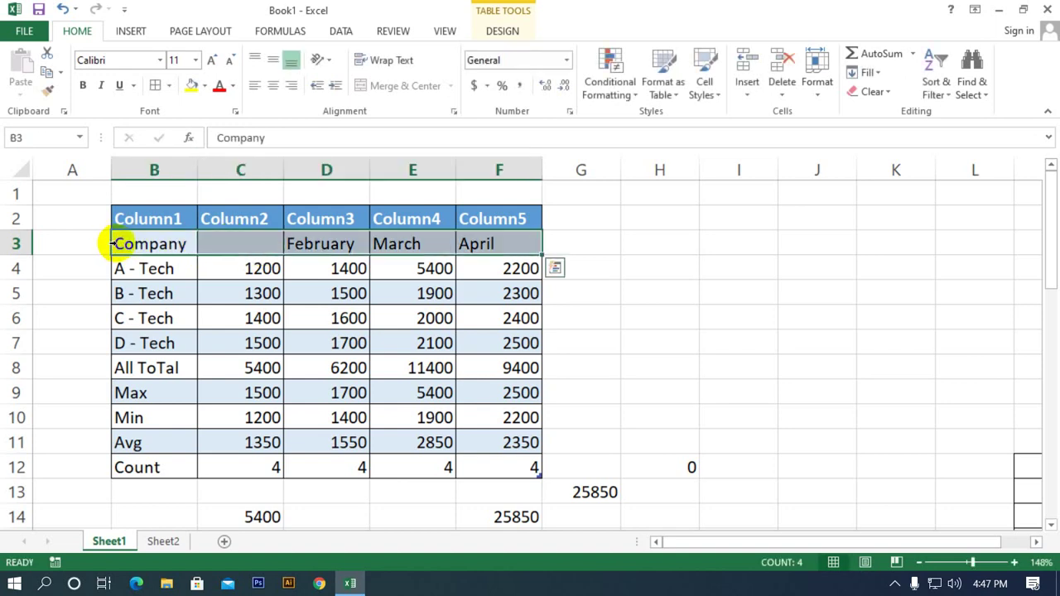
pyautogui.click(112, 244)
pyautogui.doubleClick(114, 244)
pyautogui.write('A')
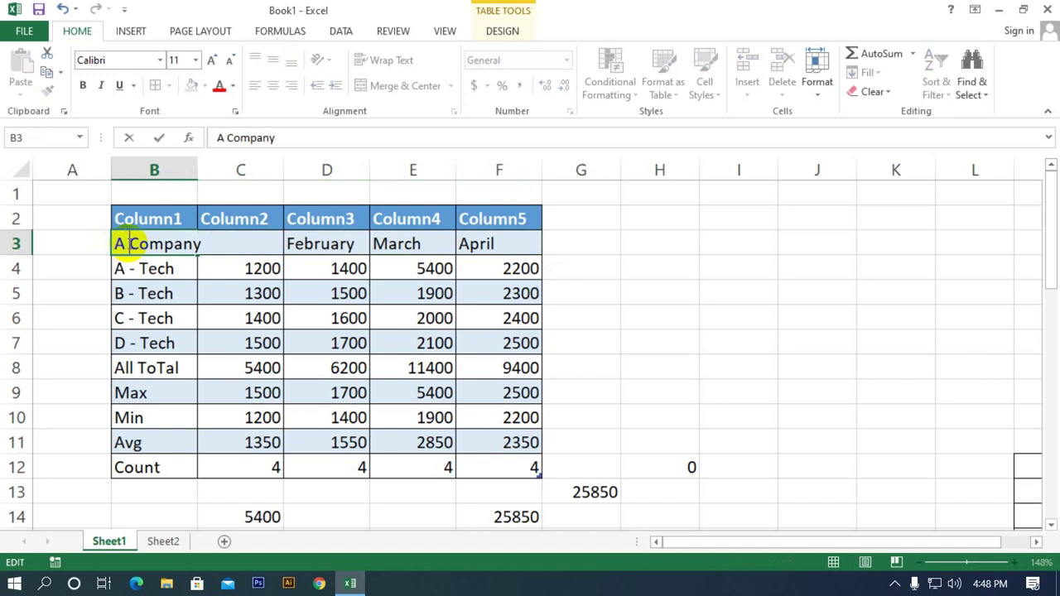
pyautogui.click(162, 268)
# Enter the item names processor, mouse, key board and monitor down B4:B7
pyautogui.write('pro')
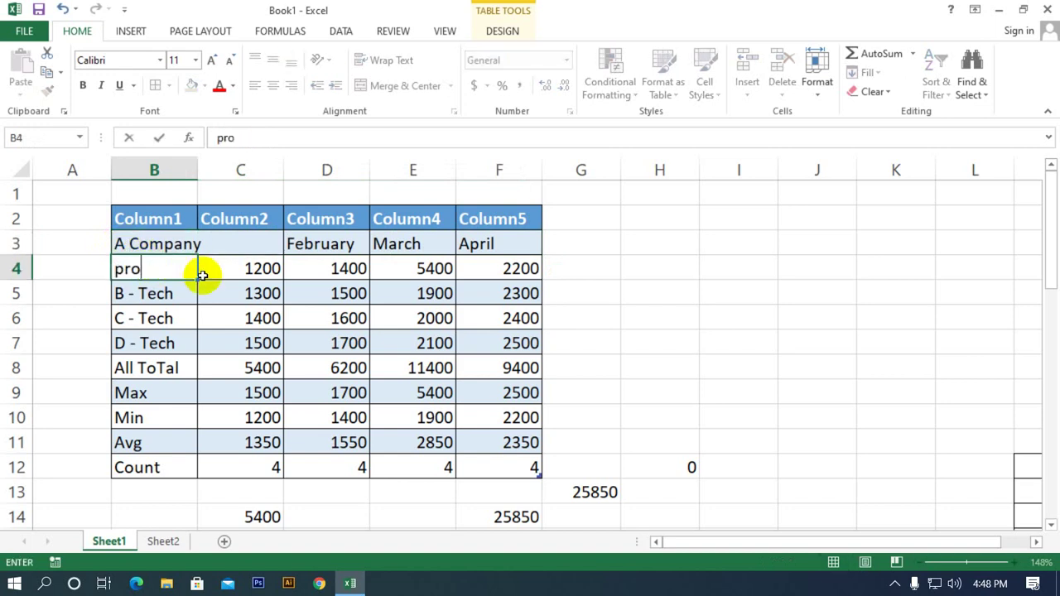
pyautogui.write('cessor')
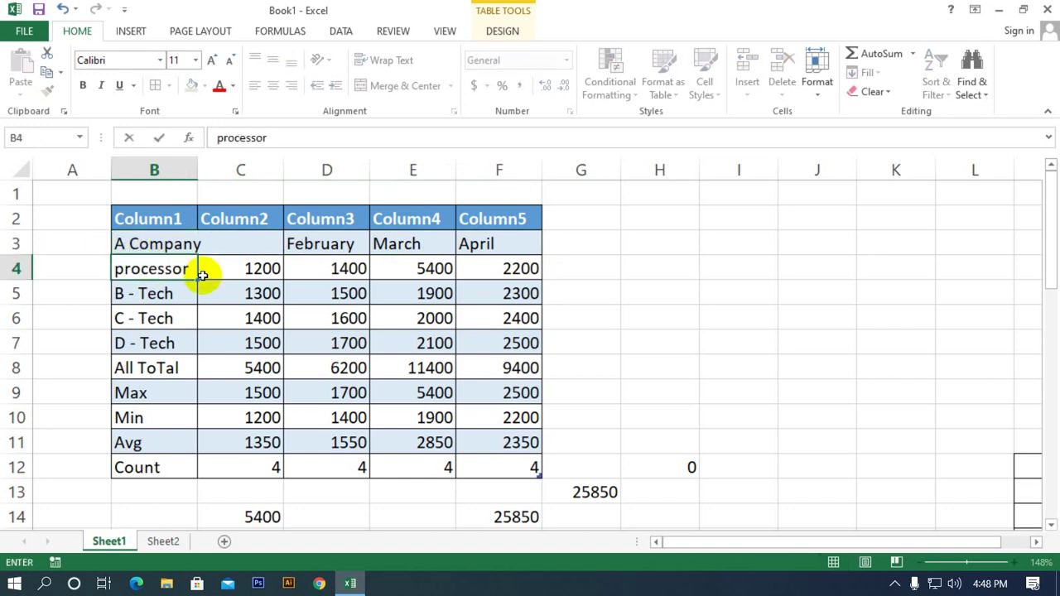
pyautogui.press('Return')
pyautogui.press('Return')
pyautogui.press('Up')
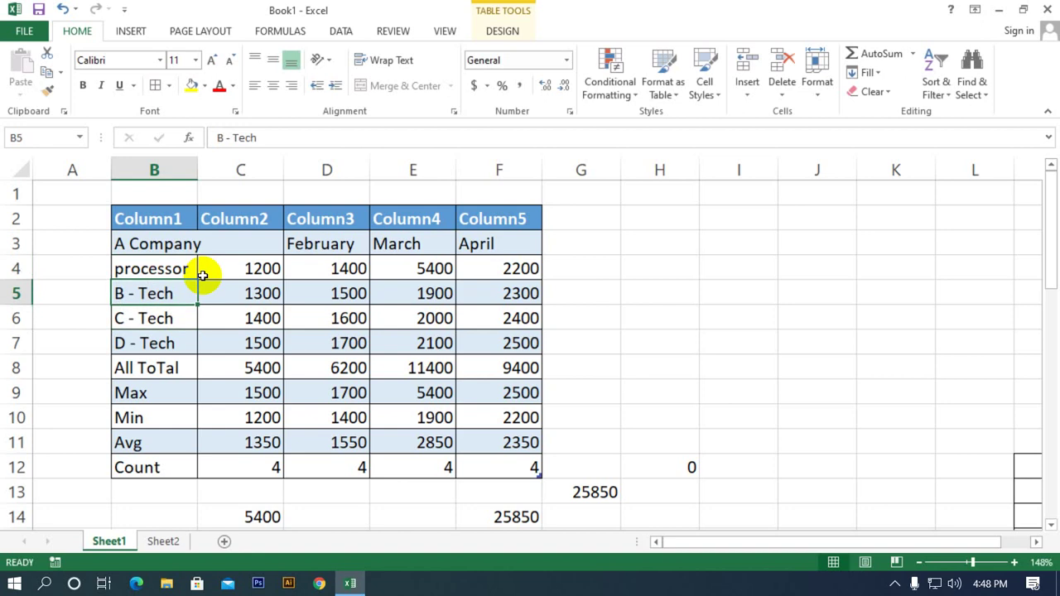
pyautogui.write('mouse')
pyautogui.press('Return')
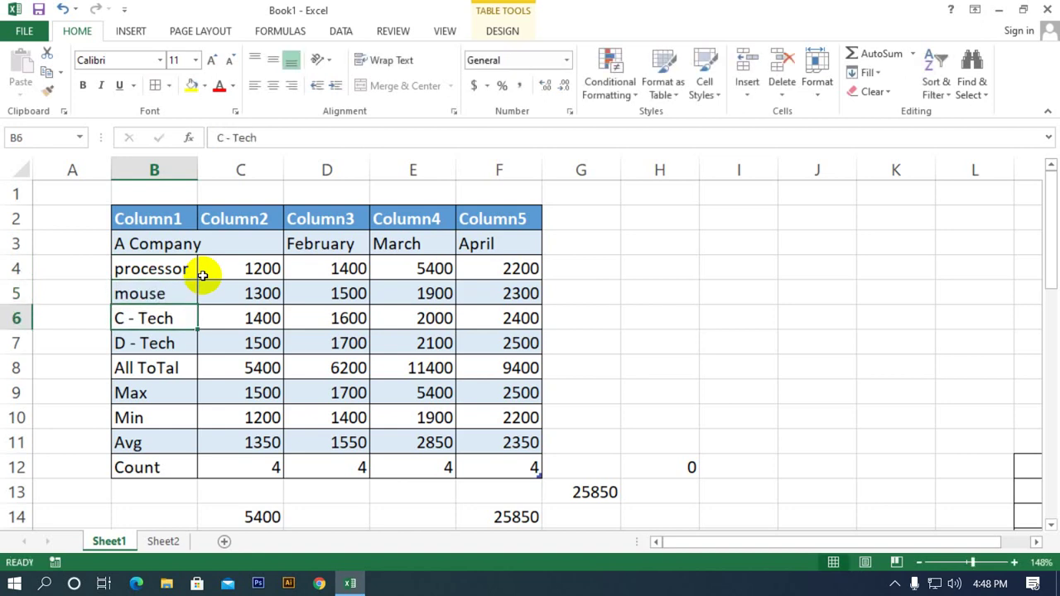
pyautogui.write('key')
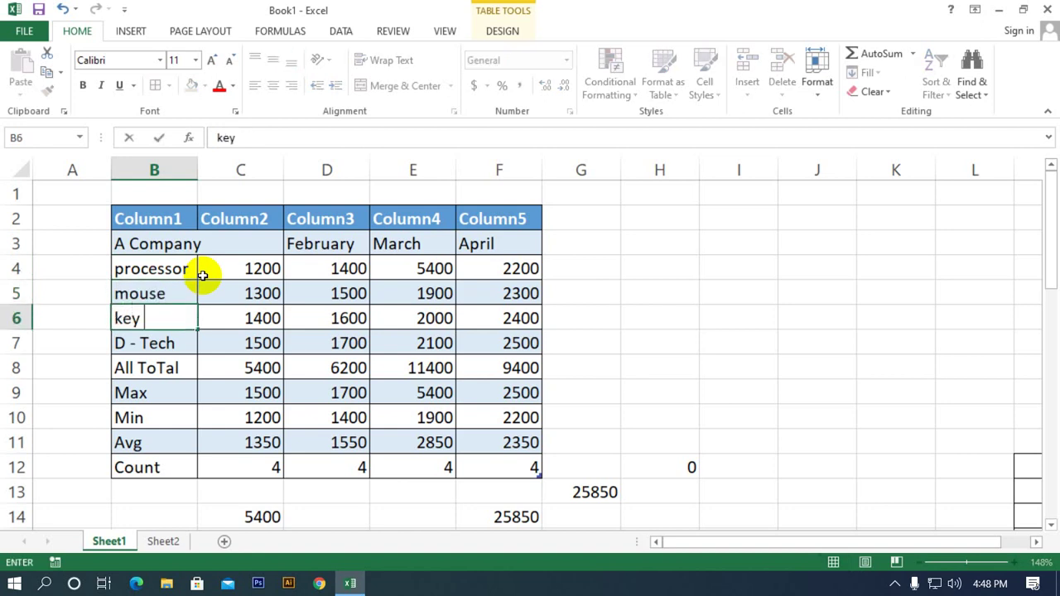
pyautogui.write(' board')
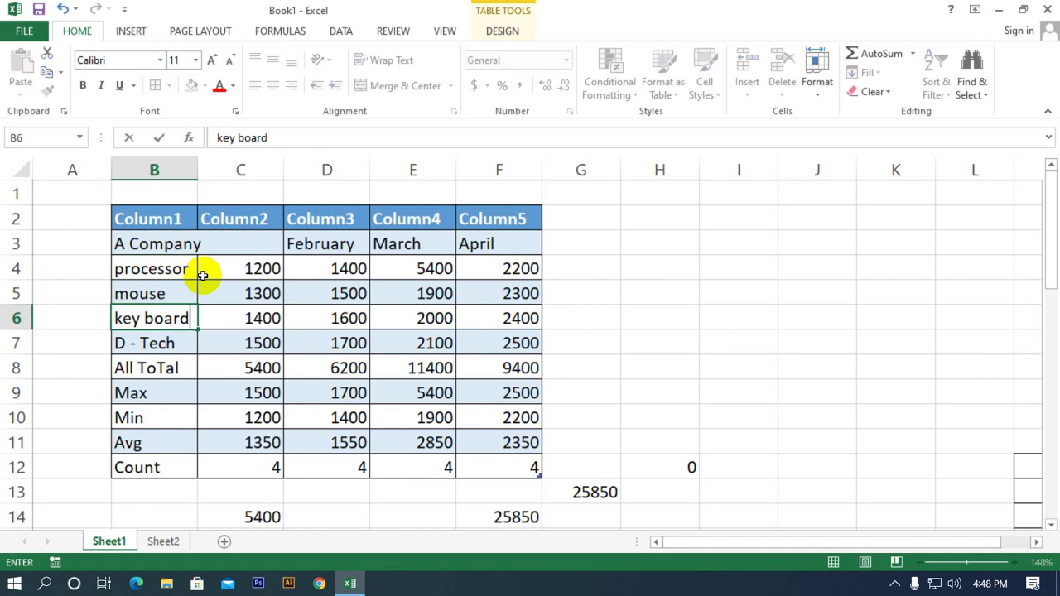
pyautogui.press('Return')
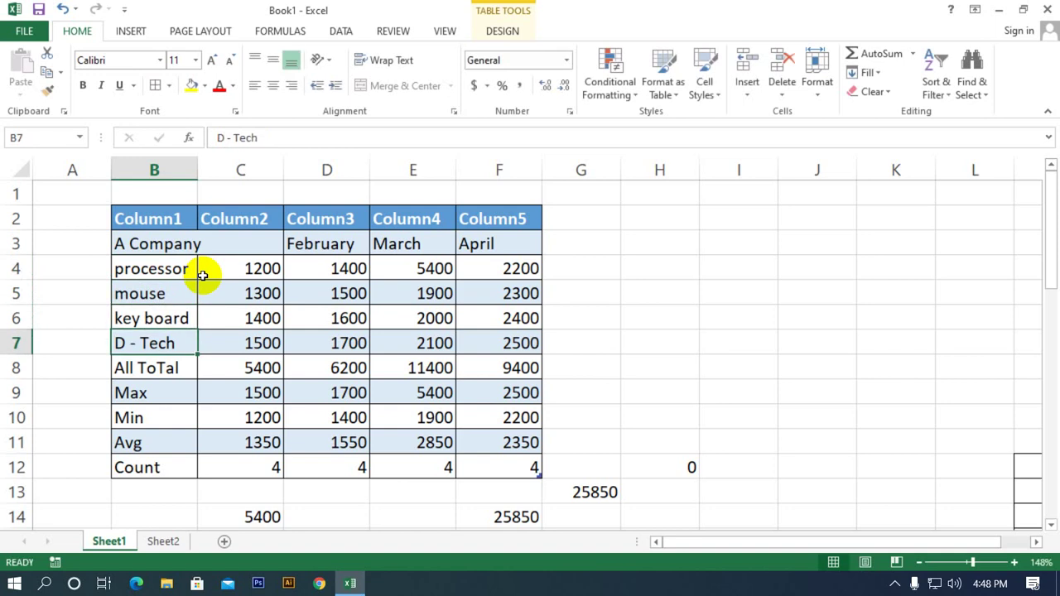
pyautogui.write('moni')
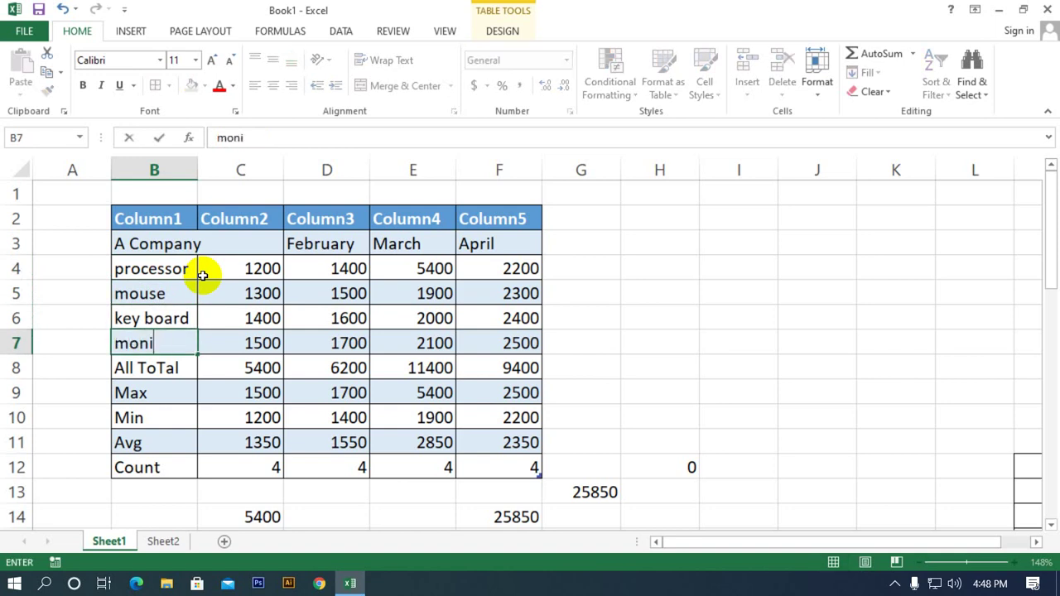
pyautogui.write('tor')
# Clear all contents and formatting from the summary rows B8:F12 (All ToTal through Count)
pyautogui.moveTo(142, 367); pyautogui.dragTo(489, 466)
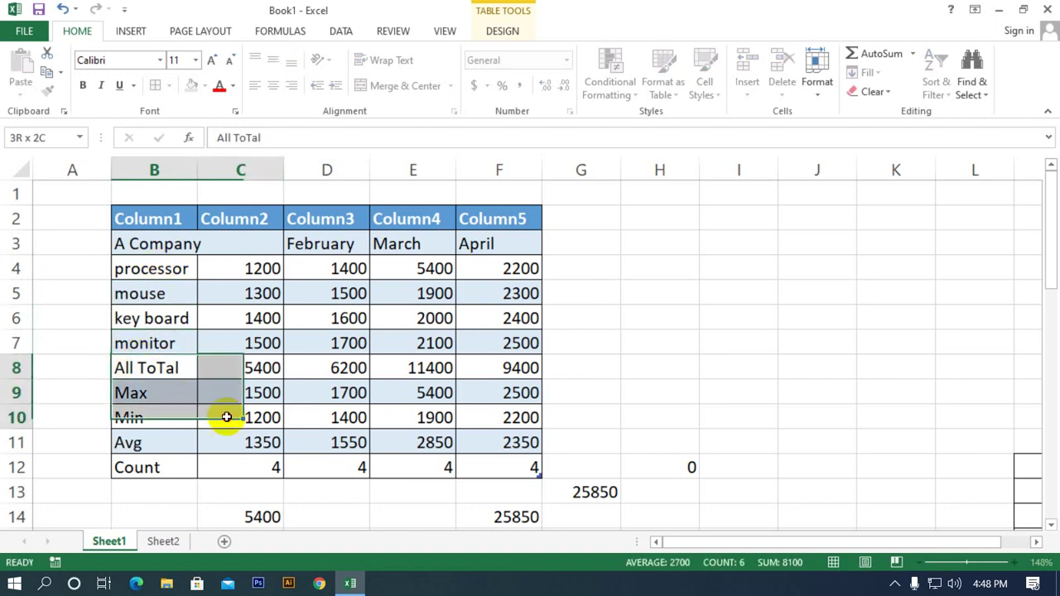
pyautogui.click(870, 91)
pyautogui.click(884, 111)
pyautogui.click(591, 343)
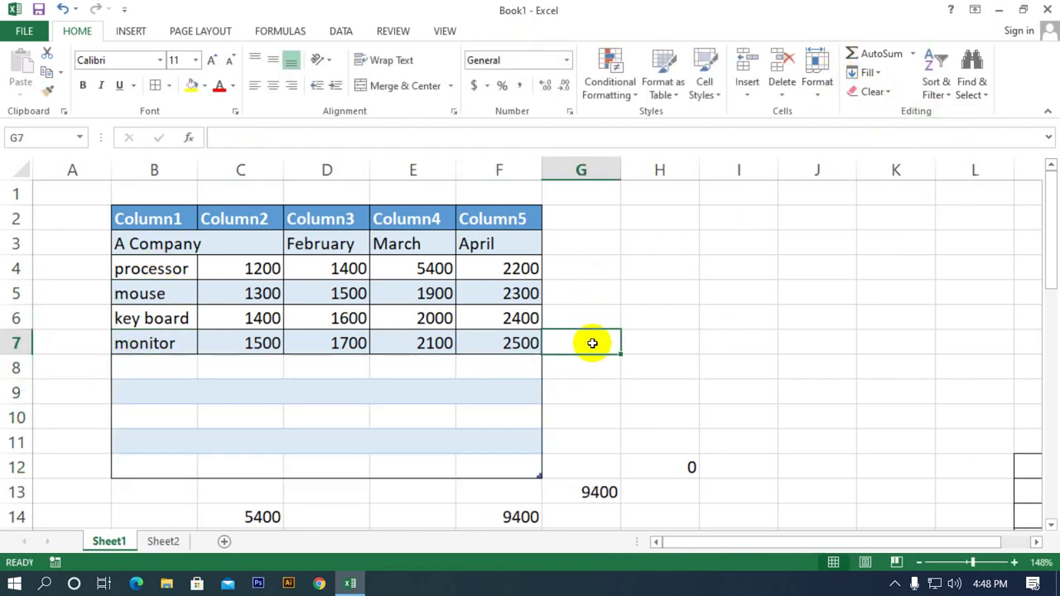
pyautogui.moveTo(165, 369); pyautogui.dragTo(521, 463)
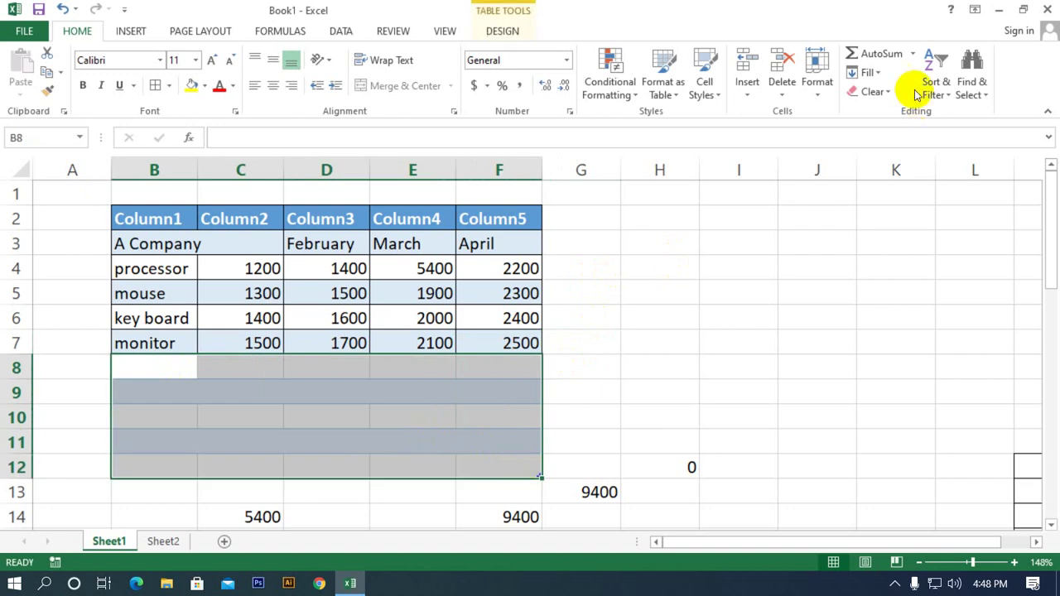
pyautogui.click(876, 91)
pyautogui.click(883, 109)
pyautogui.click(875, 92)
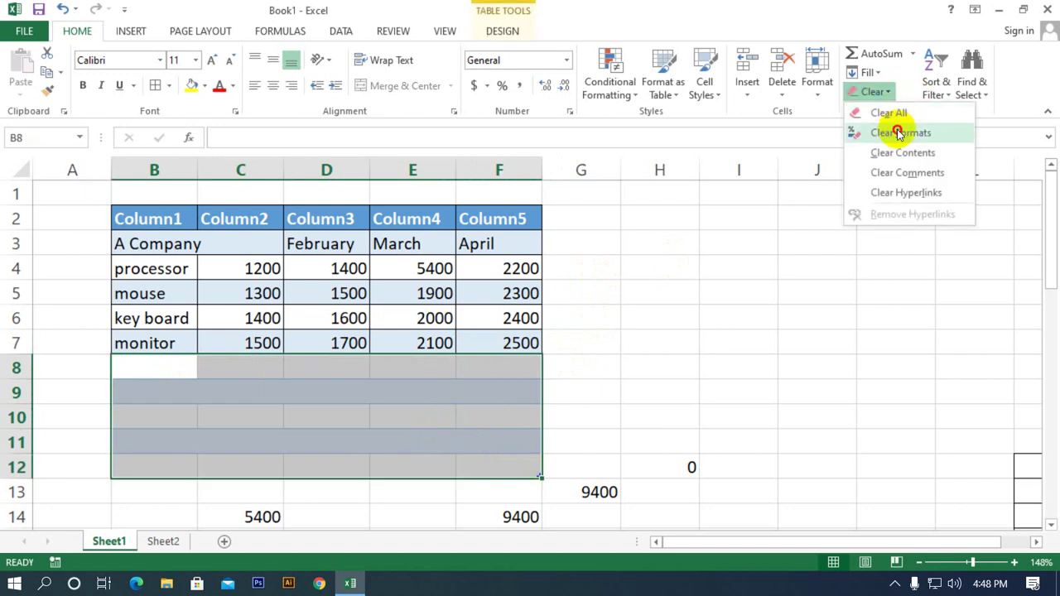
pyautogui.click(899, 132)
pyautogui.click(876, 91)
pyautogui.click(644, 242)
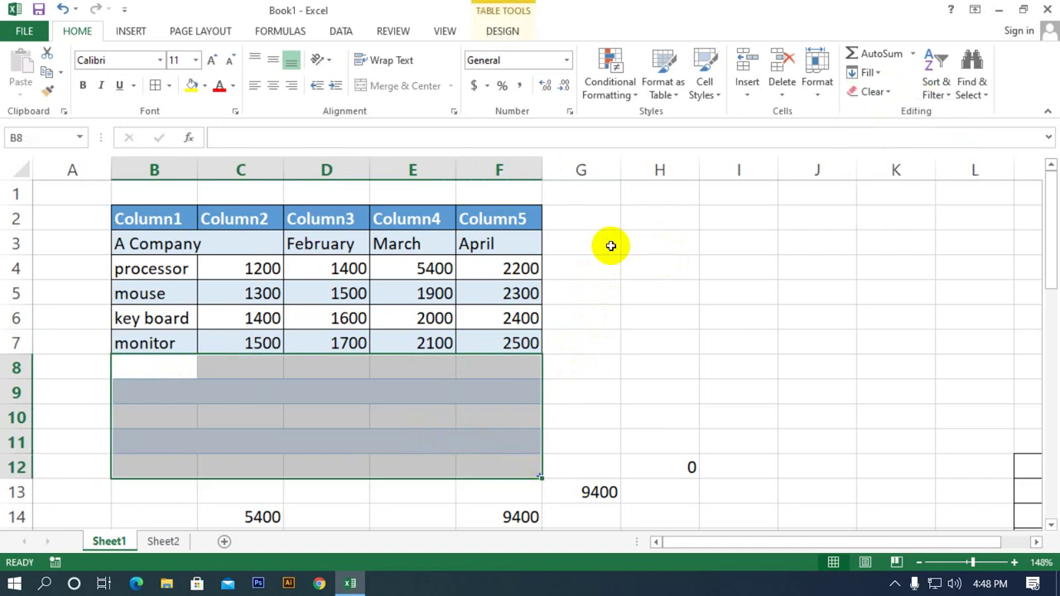
pyautogui.moveTo(560, 337); pyautogui.dragTo(615, 371)
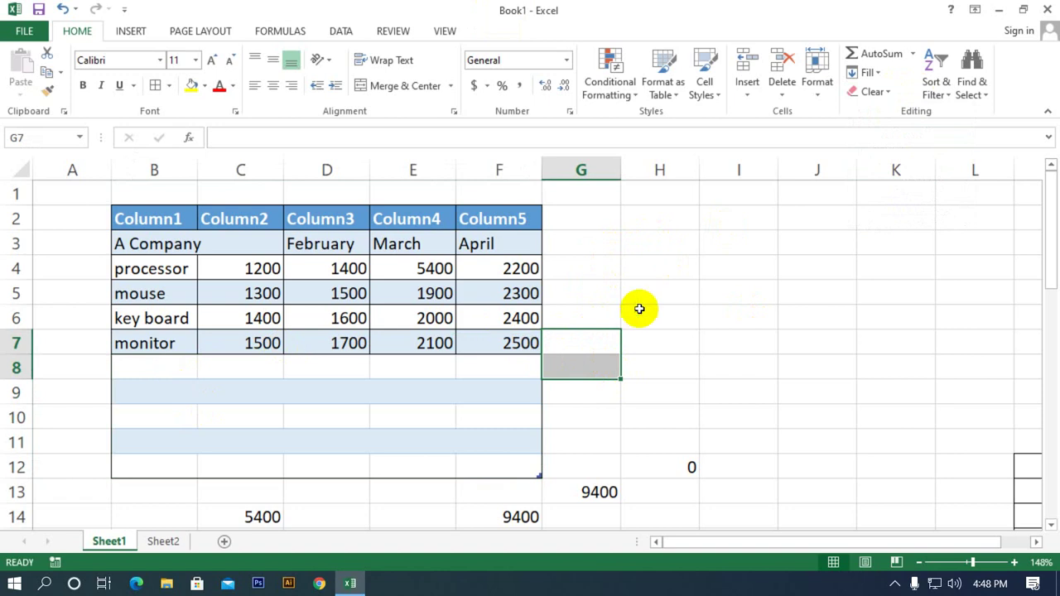
# Type the headings price in C3 and qty in D3
pyautogui.click(263, 242)
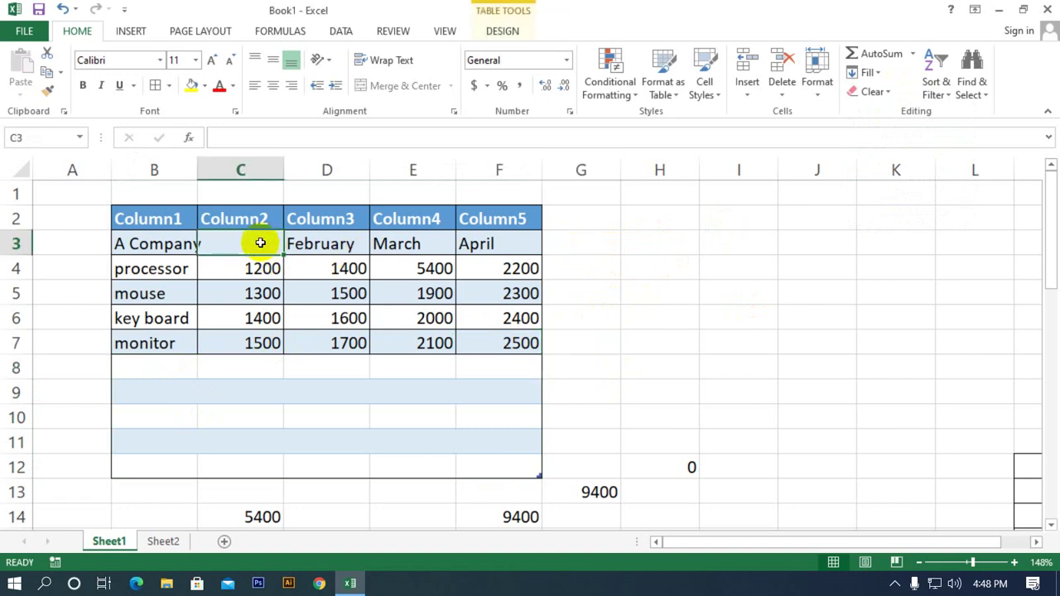
pyautogui.write('price')
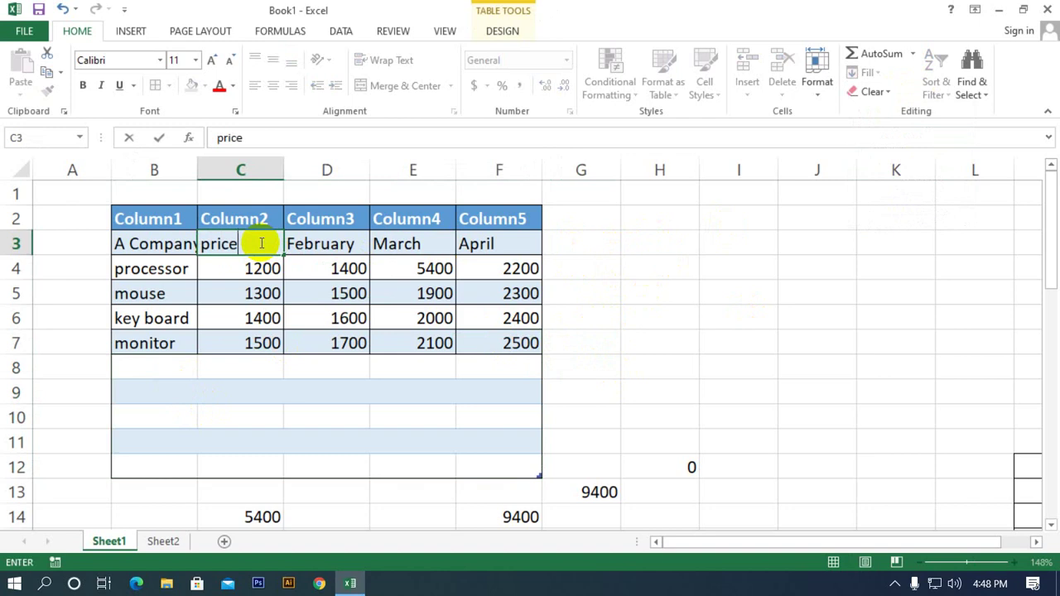
pyautogui.press('Tab')
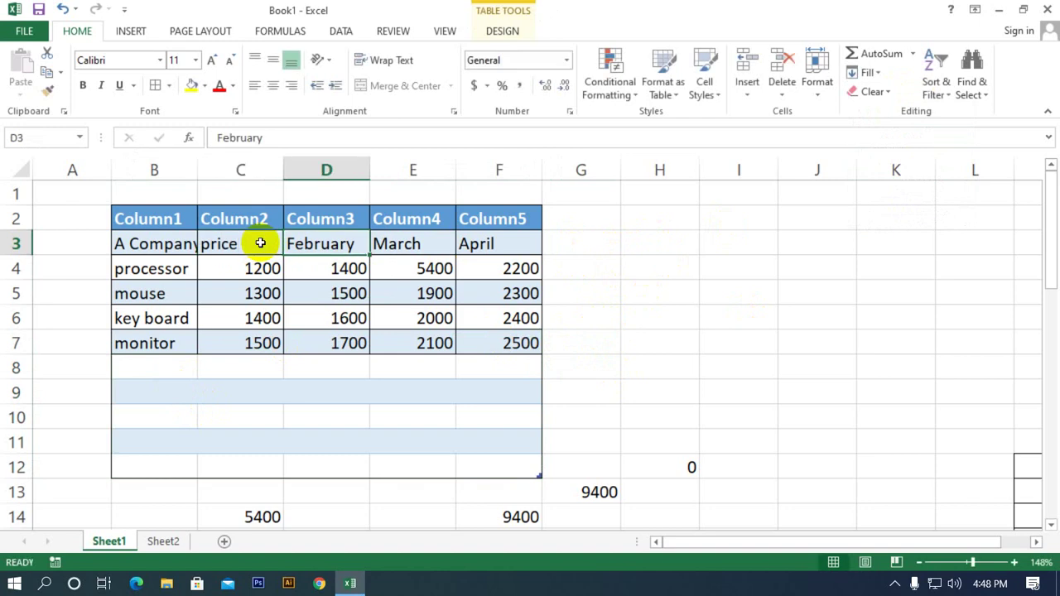
pyautogui.write('qnty')
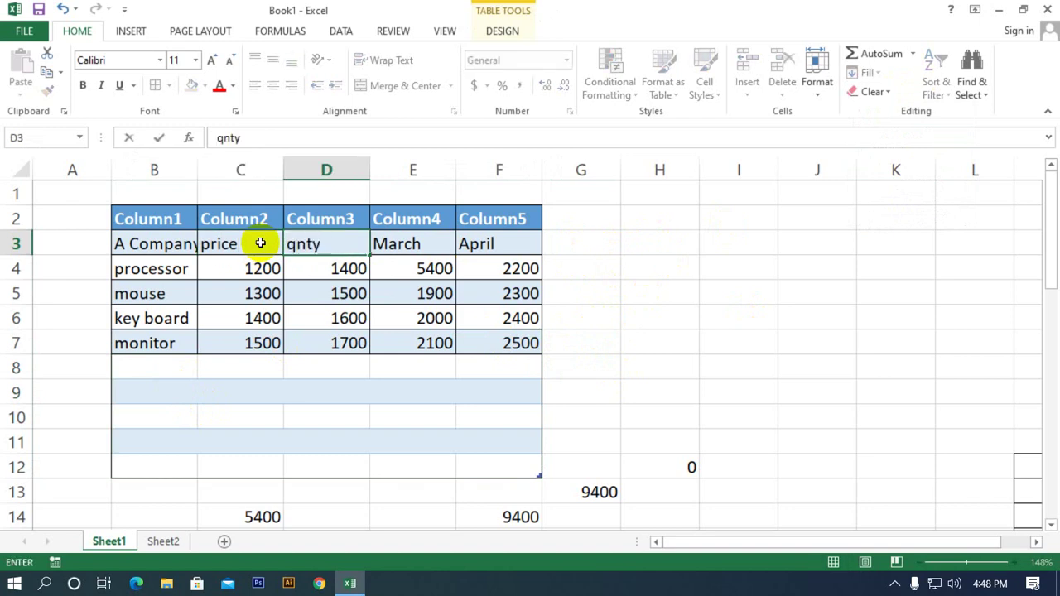
pyautogui.press('BackSpace')
pyautogui.press('BackSpace')
pyautogui.write('ty')
pyautogui.press('BackSpace')
pyautogui.press('BackSpace')
pyautogui.press('BackSpace')
pyautogui.write('ty')
pyautogui.press('Tab')
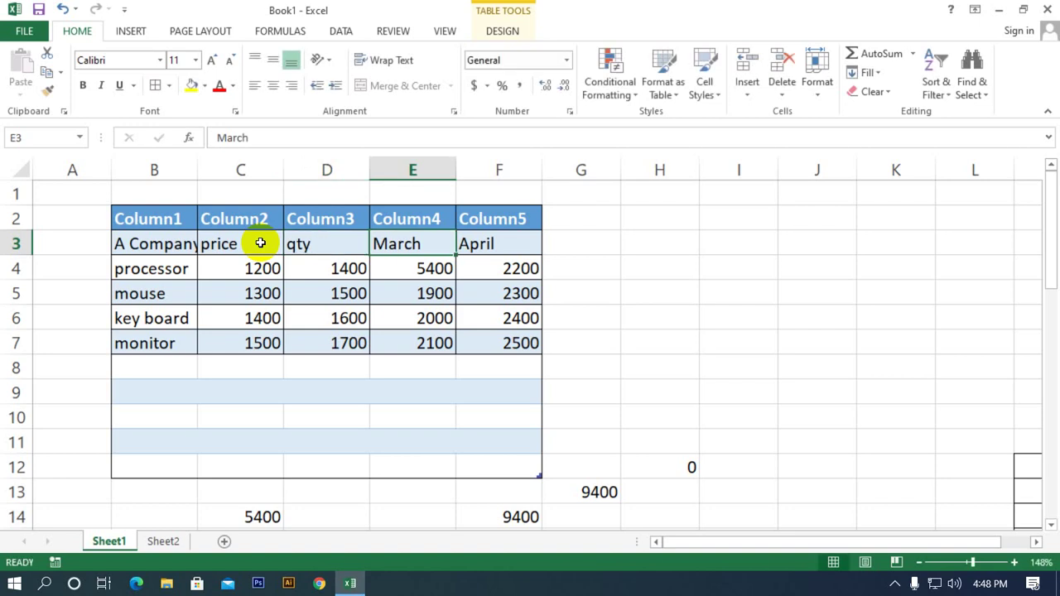
# Label E3 'total price' and select the Column5 cells F2:F12
pyautogui.write('total ')
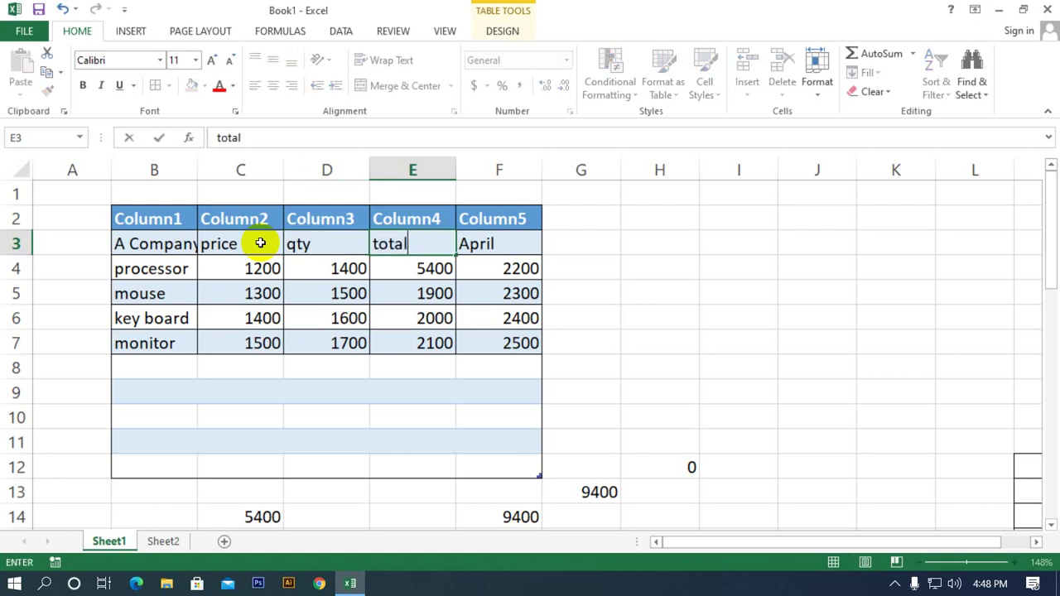
pyautogui.write('pri')
pyautogui.write('cwe')
pyautogui.press('BackSpace')
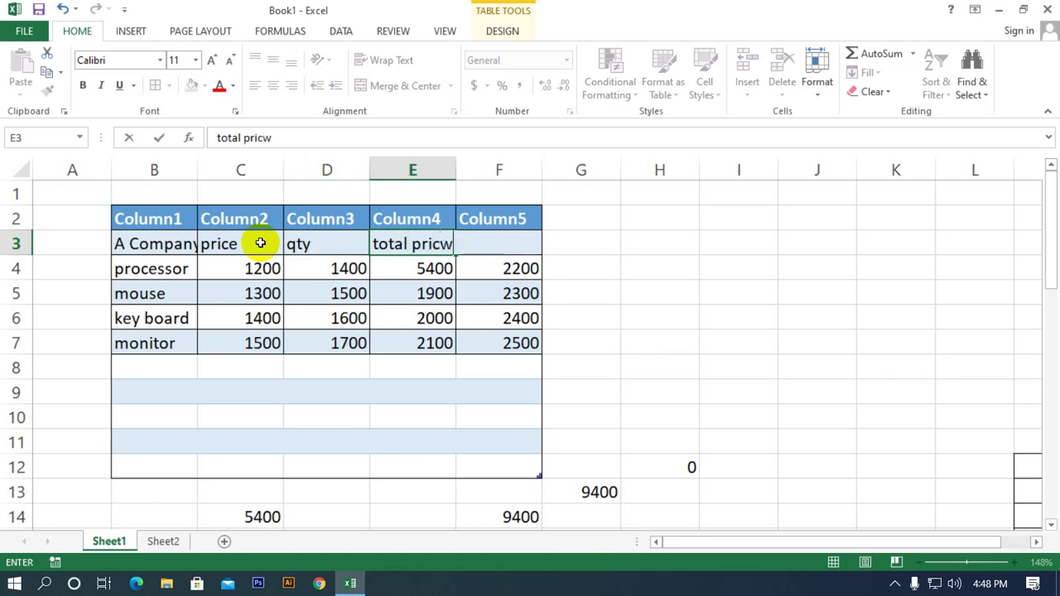
pyautogui.press('BackSpace')
pyautogui.write('e')
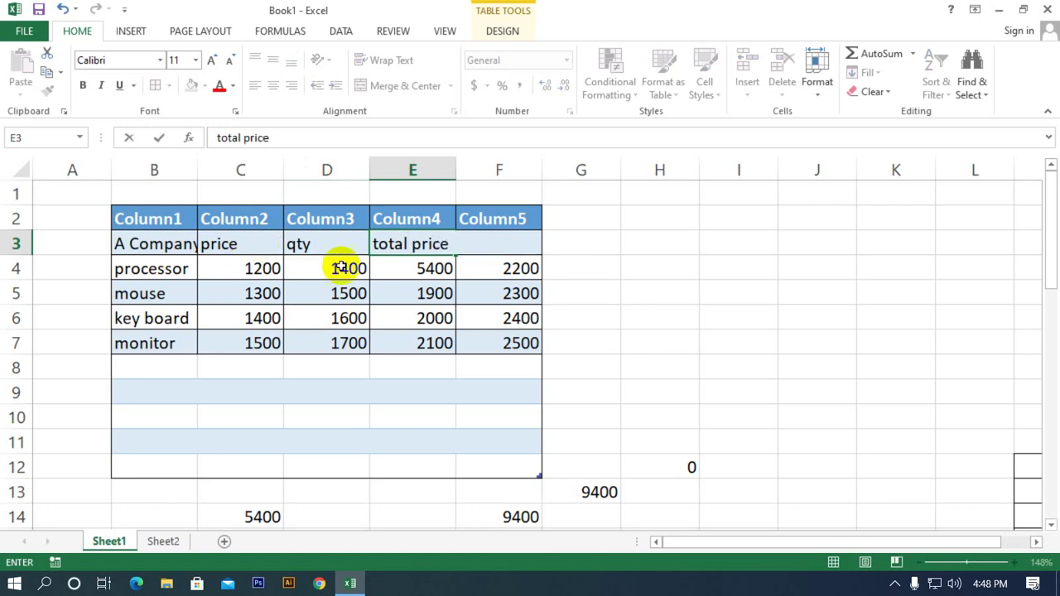
pyautogui.click(505, 268)
pyautogui.moveTo(514, 225); pyautogui.dragTo(530, 466)
# Delete Column5 from the table and clear the #REF! formula in G13
pyautogui.click(781, 66)
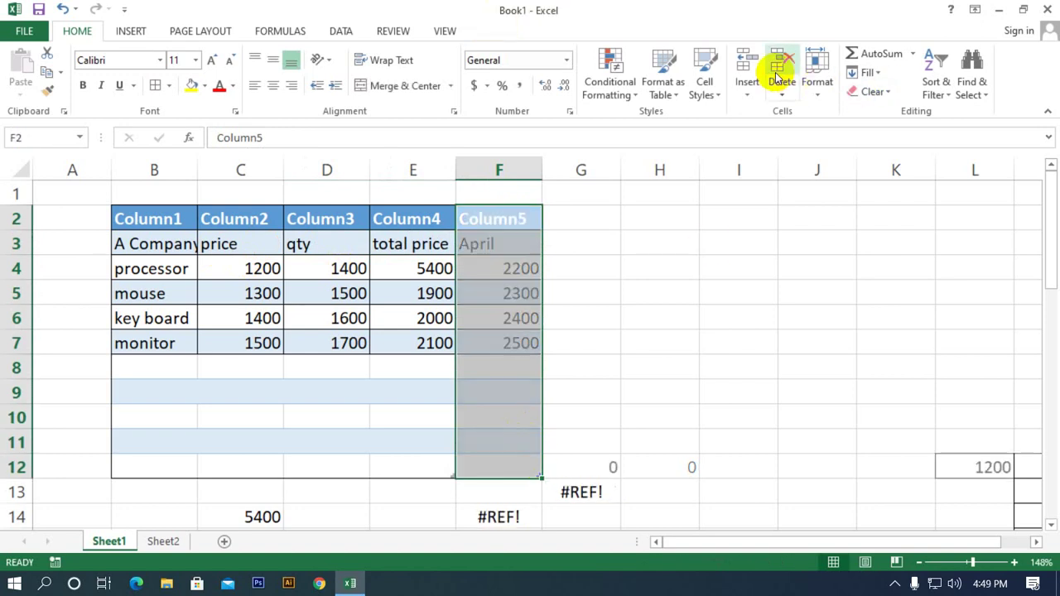
pyautogui.click(666, 364)
pyautogui.click(486, 354)
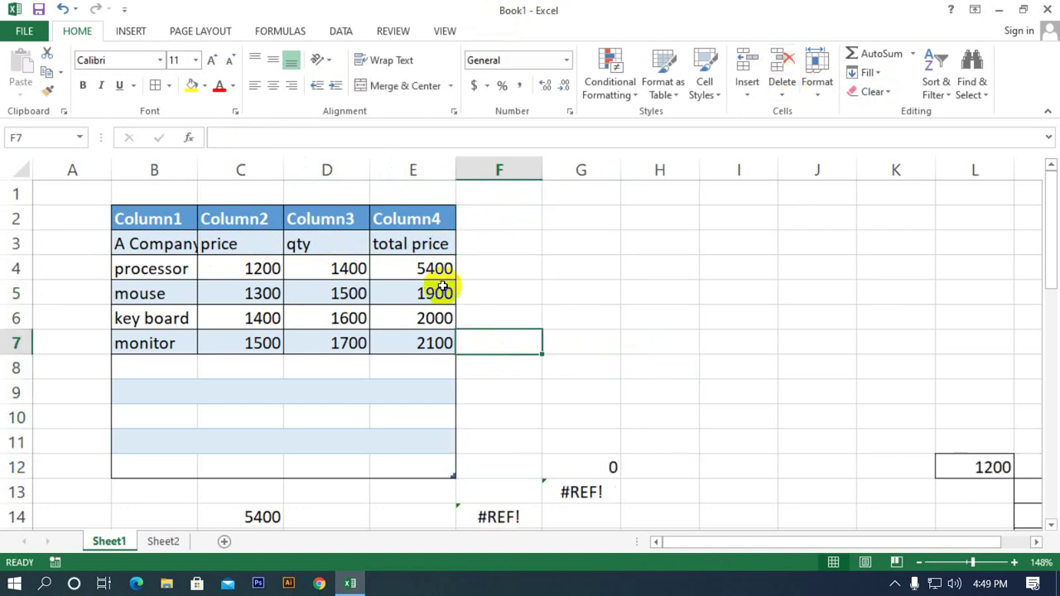
pyautogui.click(599, 491)
pyautogui.press('Delete')
pyautogui.click(521, 457)
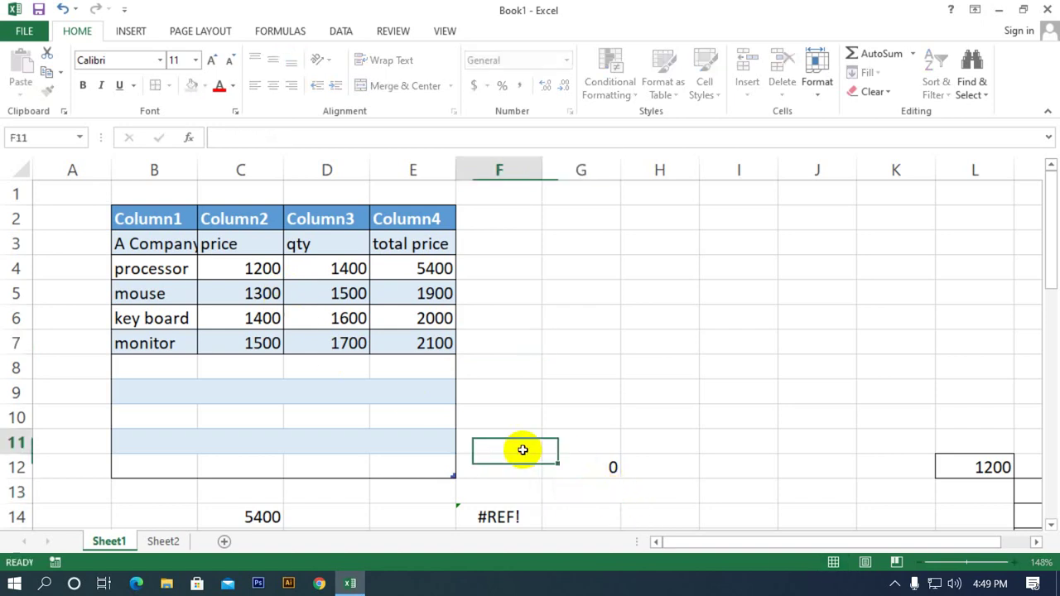
pyautogui.click(549, 412)
pyautogui.click(522, 374)
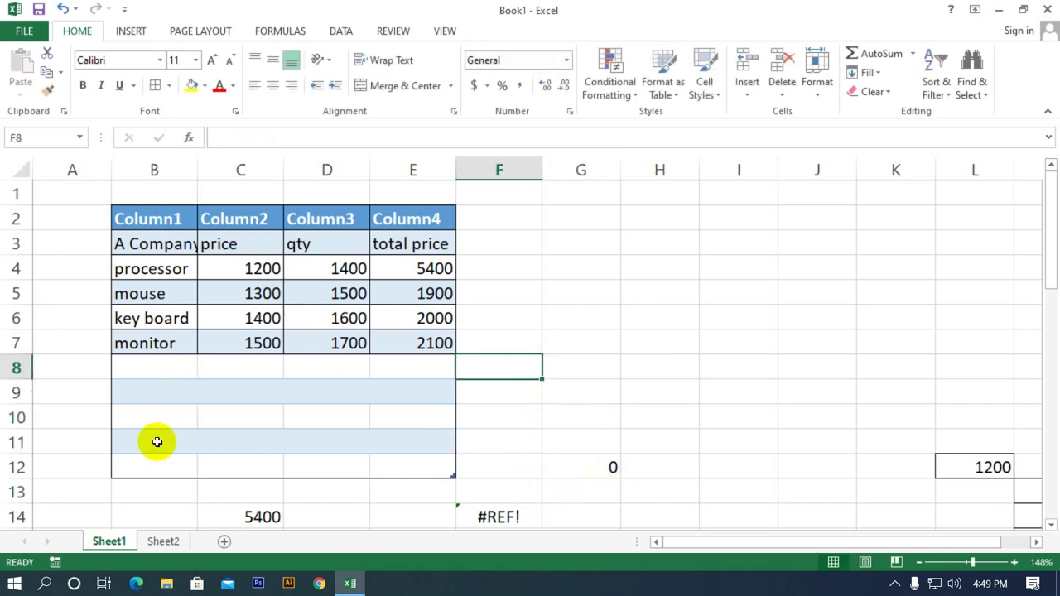
# Type the label Total in D10
pyautogui.moveTo(154, 416); pyautogui.dragTo(409, 423)
pyautogui.click(420, 423)
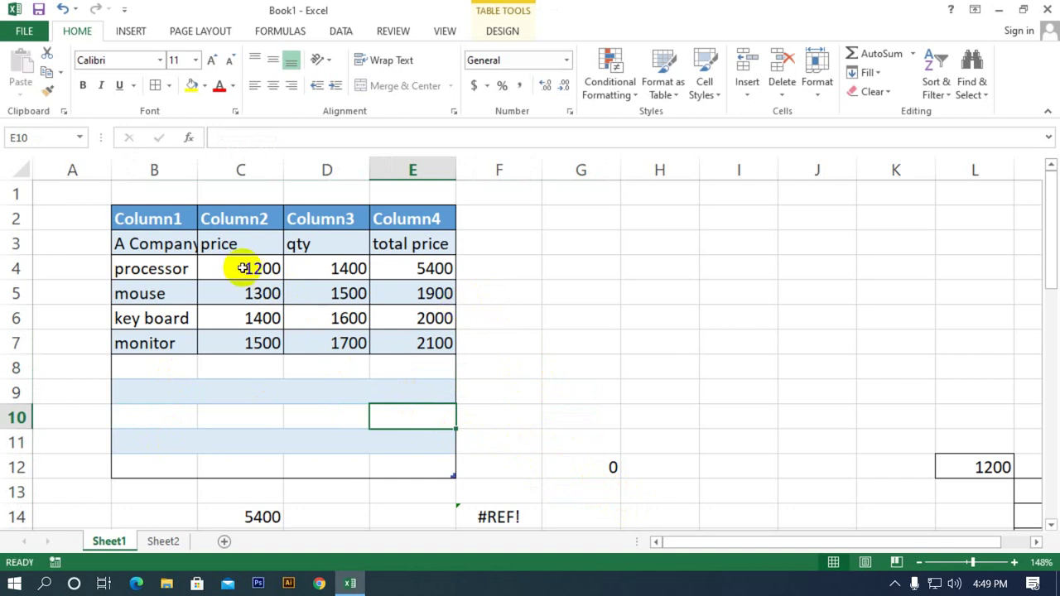
pyautogui.click(353, 423)
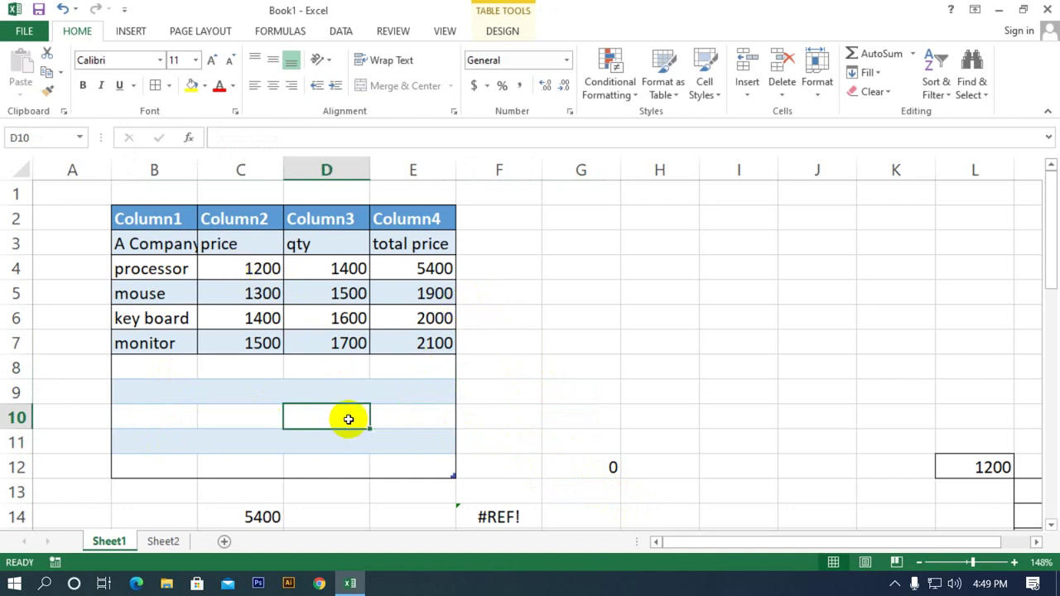
pyautogui.write('Total')
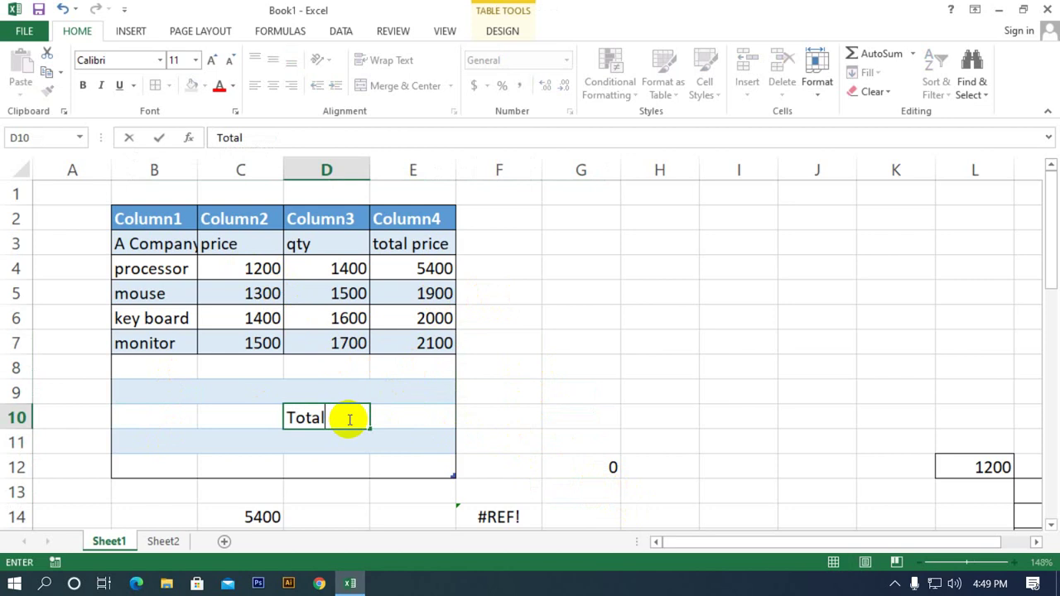
pyautogui.click(410, 412)
# Enter the qty values 5, 4, 8 and 6 in D4:D7
pyautogui.click(328, 269)
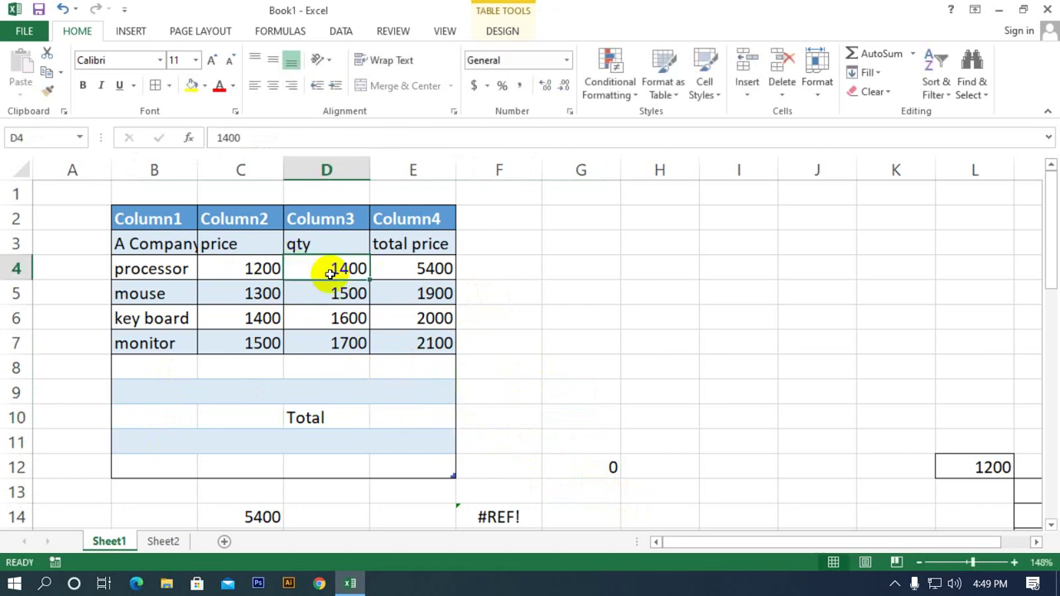
pyautogui.click(437, 270)
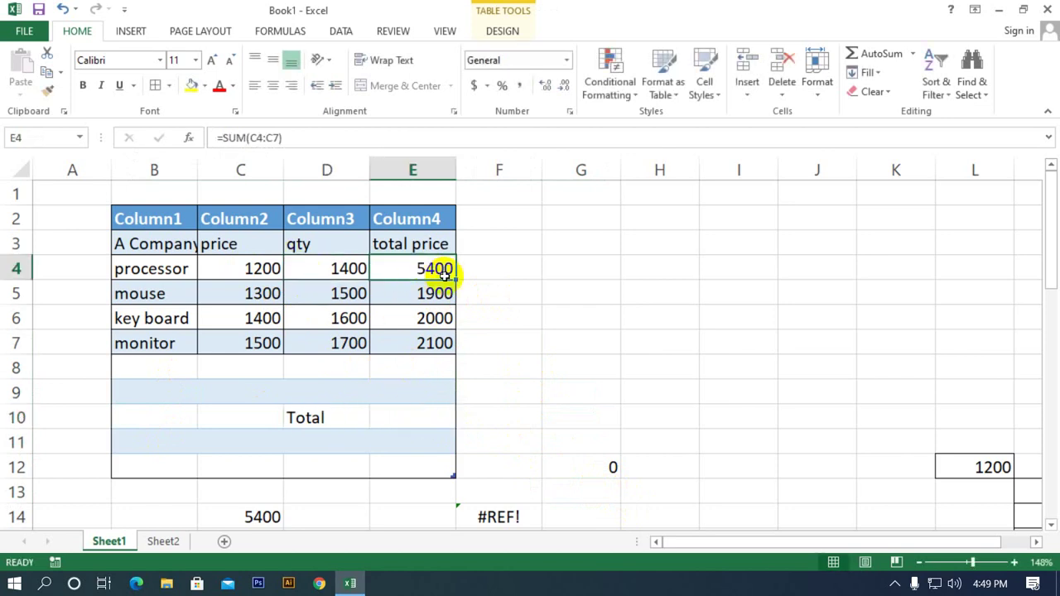
pyautogui.click(341, 268)
pyautogui.write('5')
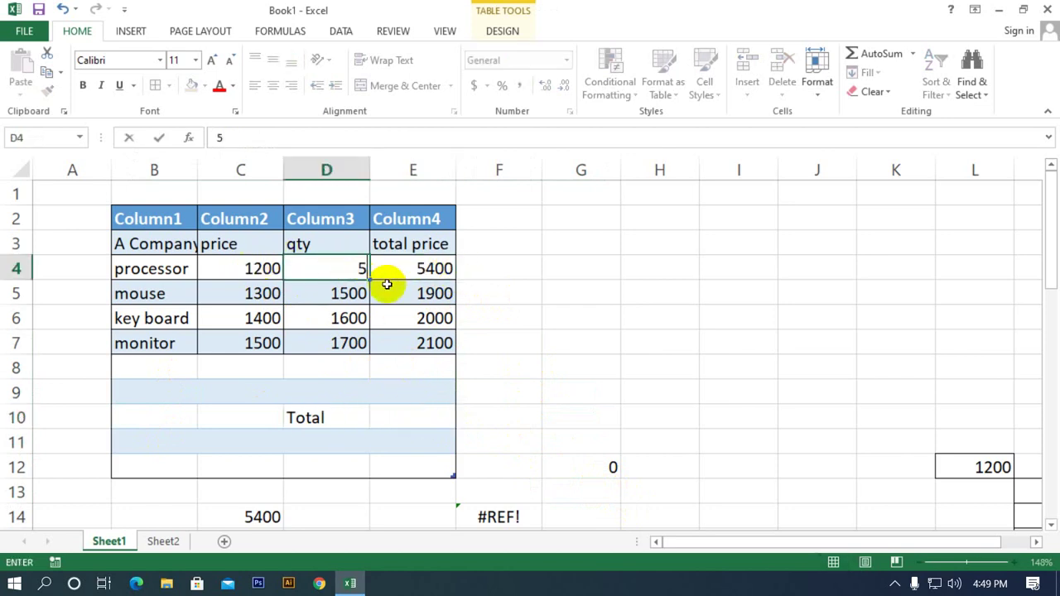
pyautogui.click(331, 293)
pyautogui.write('4')
pyautogui.click(346, 318)
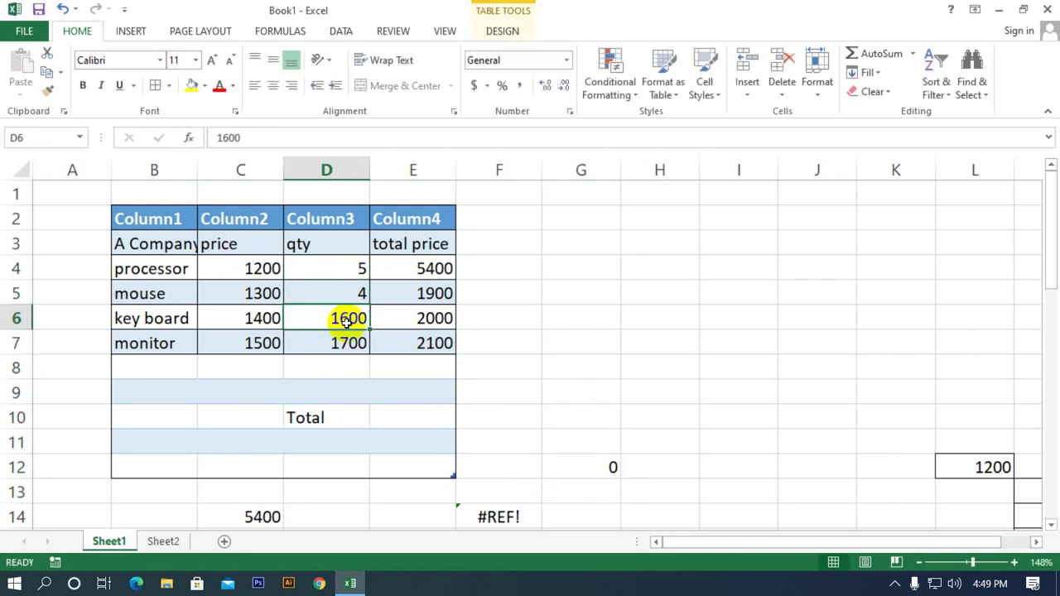
pyautogui.write('8')
pyautogui.click(346, 343)
pyautogui.write('6')
pyautogui.click(407, 338)
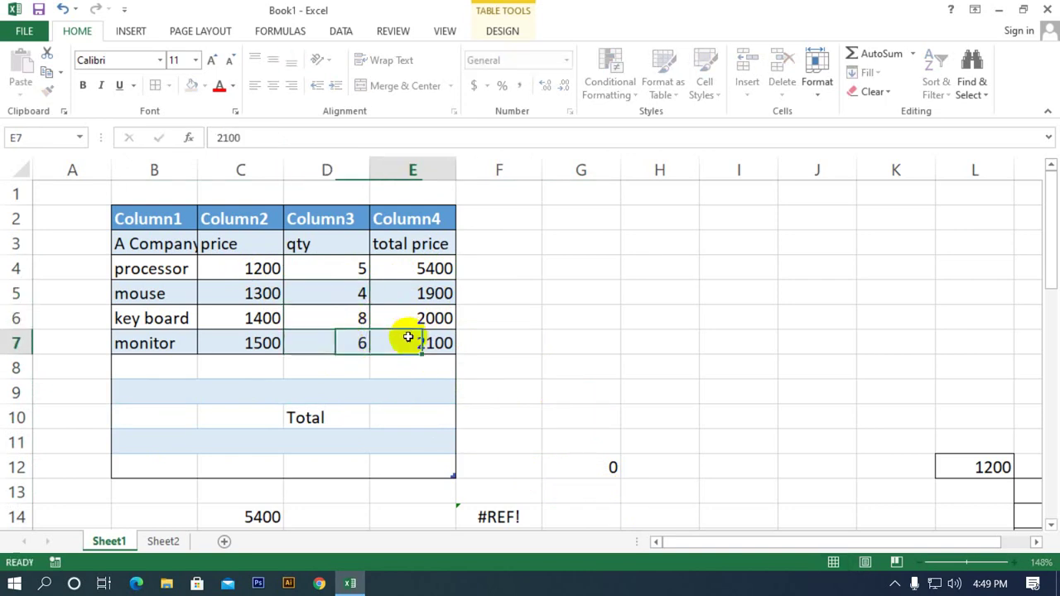
# Clear E4 and begin a new formula there starting with =mu
pyautogui.click(419, 272)
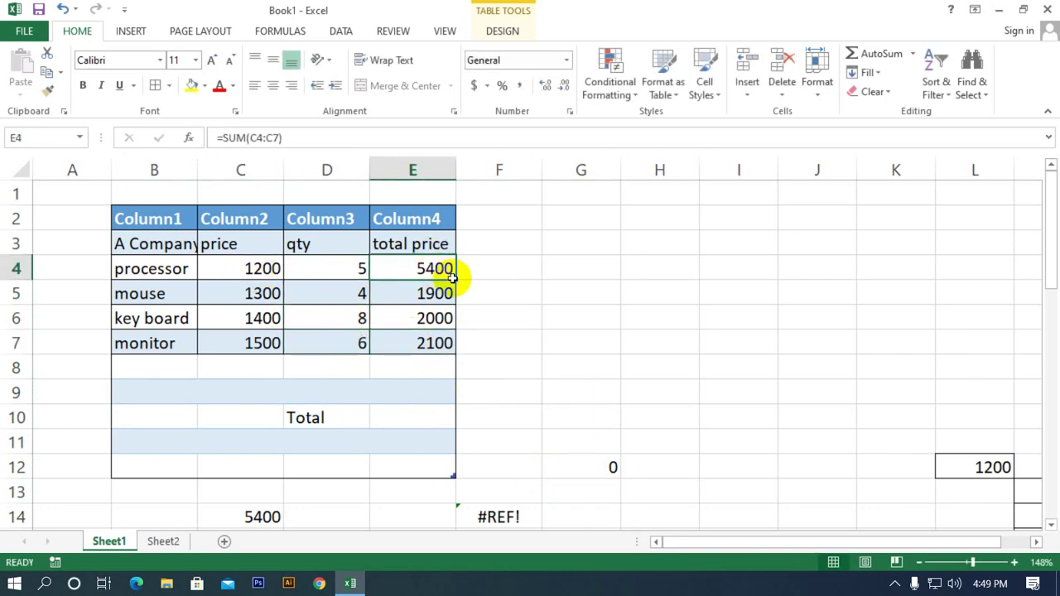
pyautogui.doubleClick(454, 278)
pyautogui.press('Escape')
pyautogui.write('=')
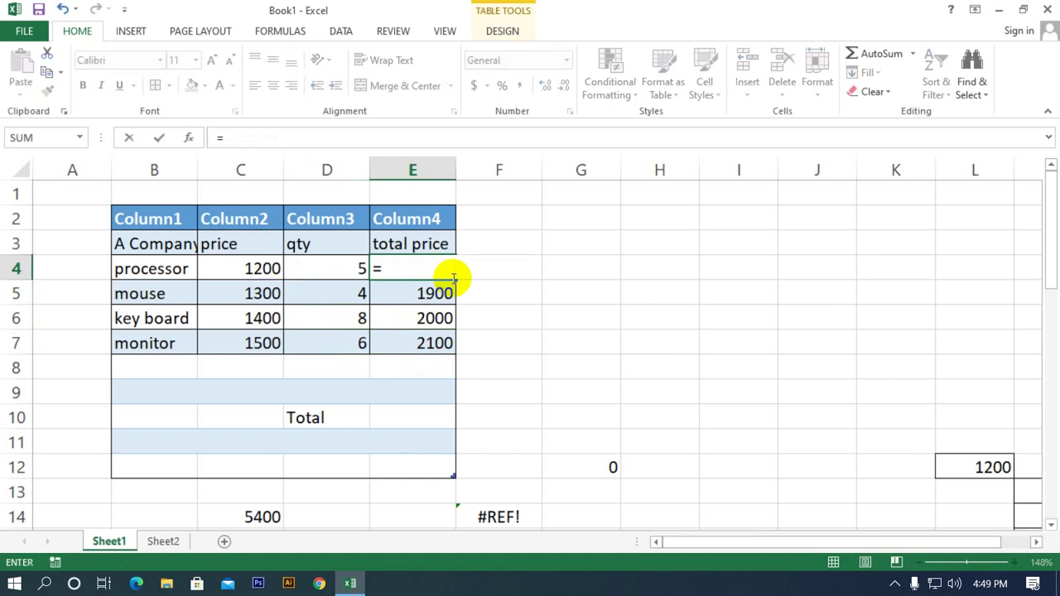
pyautogui.write('mu')
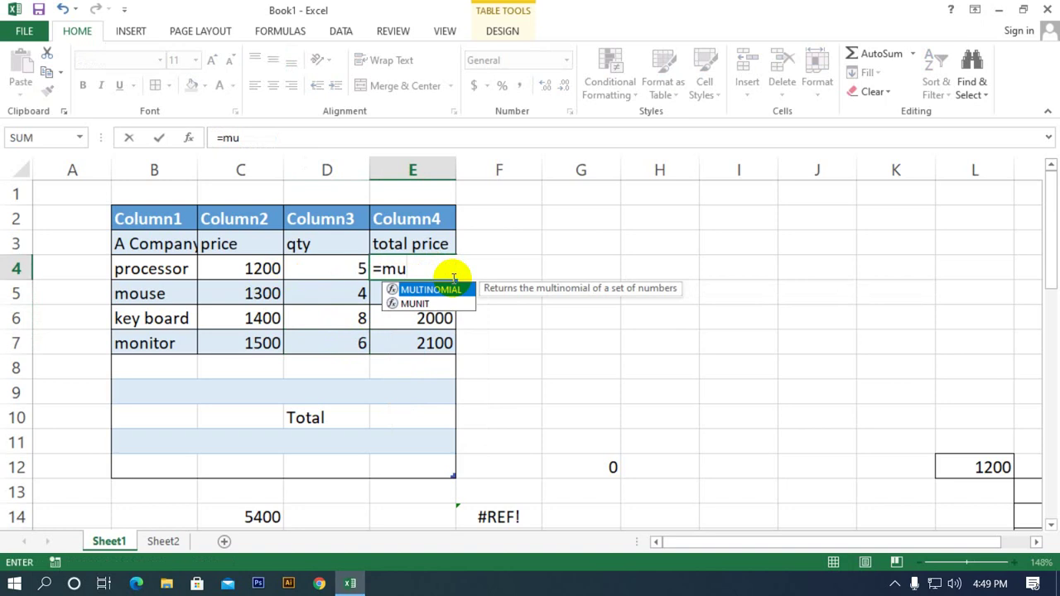
# Set E4 to =PRODUCT(C4:D4) via the function search, giving 6000
pyautogui.press('BackSpace')
pyautogui.press('BackSpace')
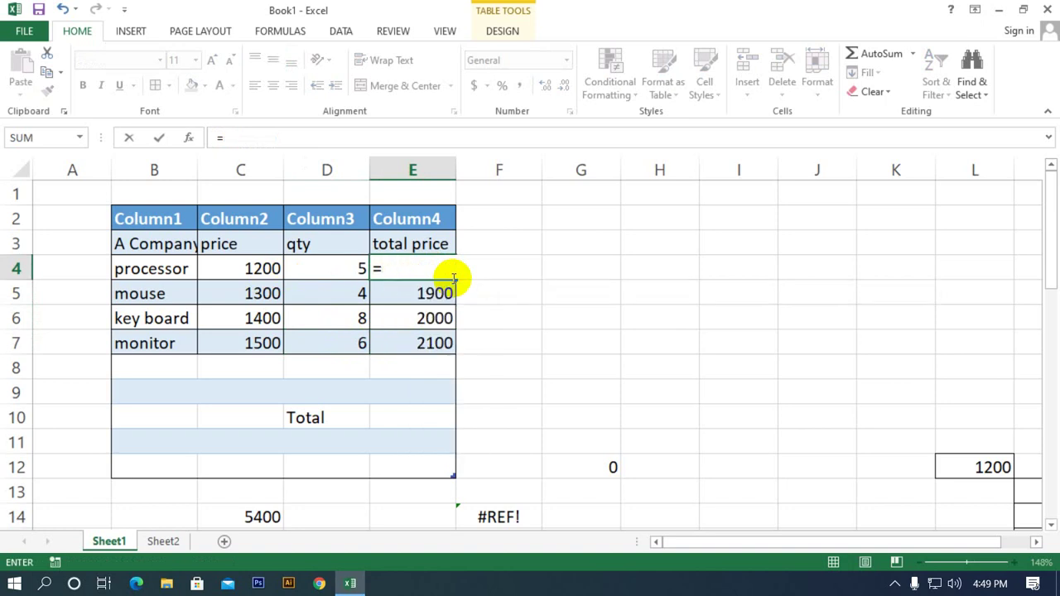
pyautogui.write('m')
pyautogui.press('BackSpace')
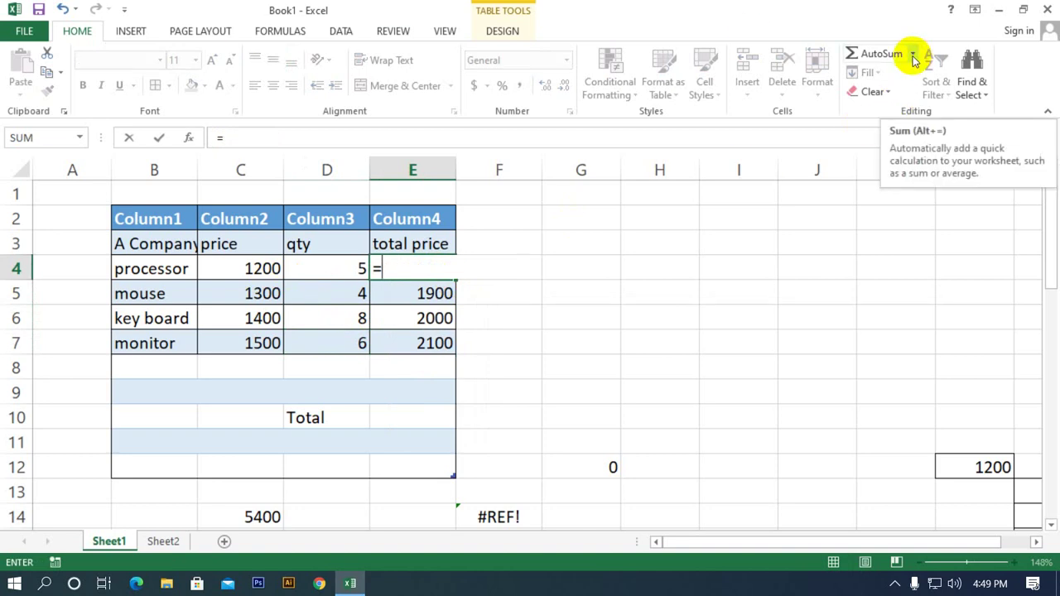
pyautogui.click(912, 56)
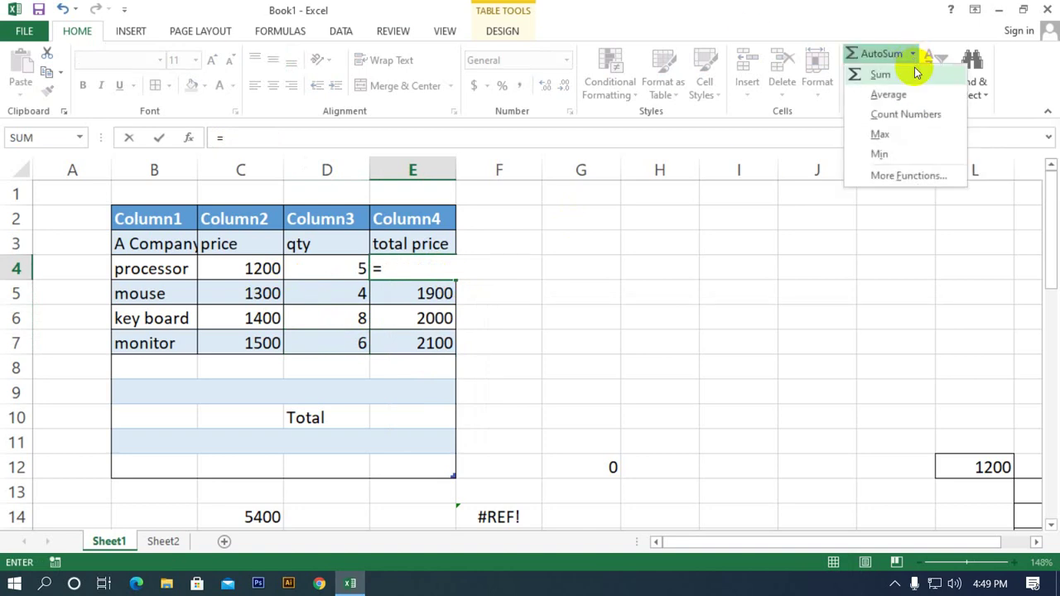
pyautogui.click(911, 174)
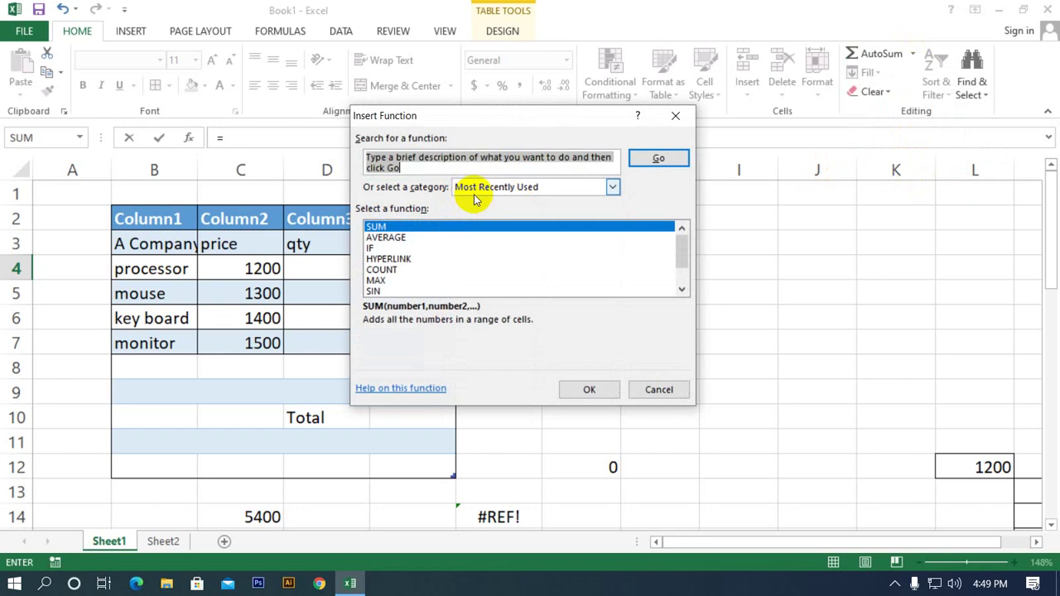
pyautogui.write('multiply')
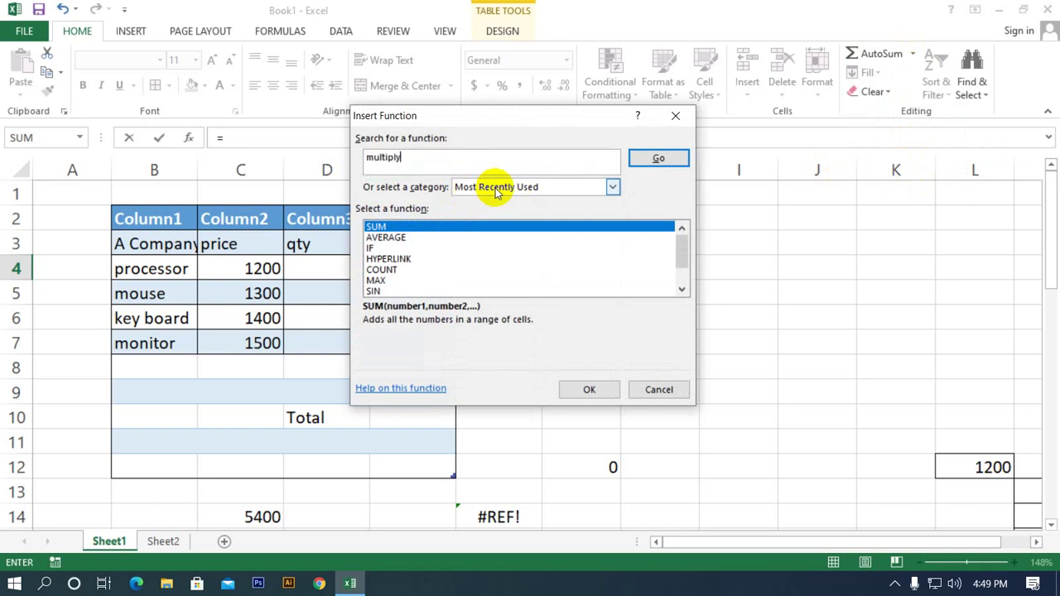
pyautogui.press('Return')
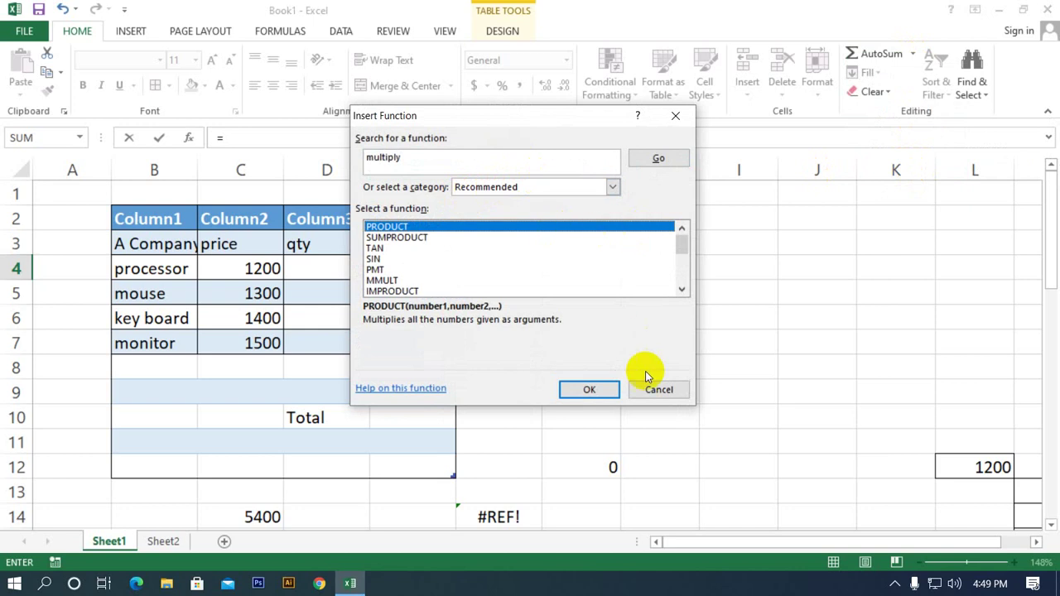
pyautogui.click(598, 388)
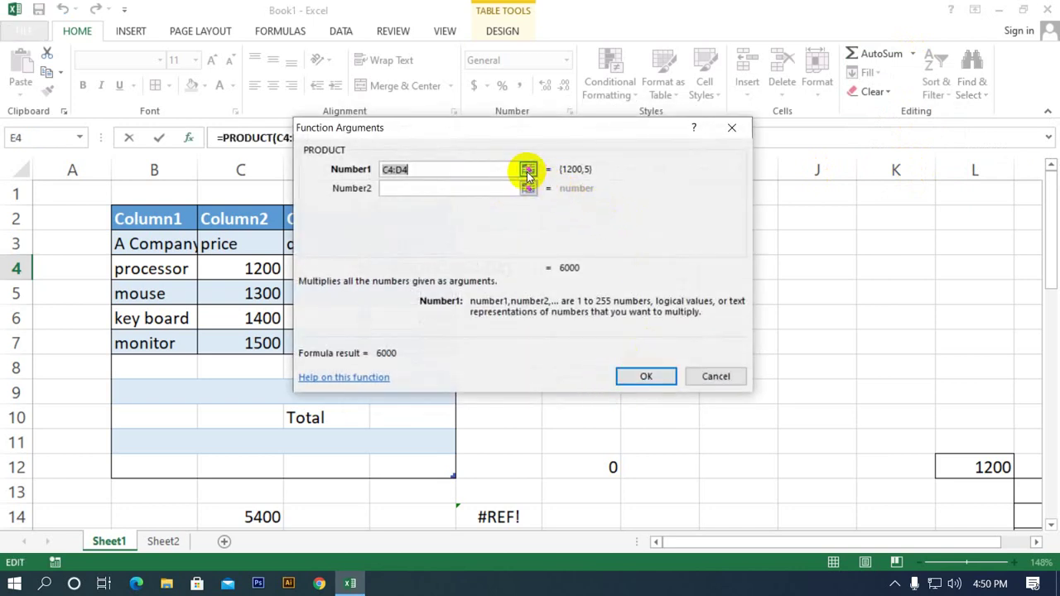
pyautogui.moveTo(522, 129); pyautogui.dragTo(690, 128)
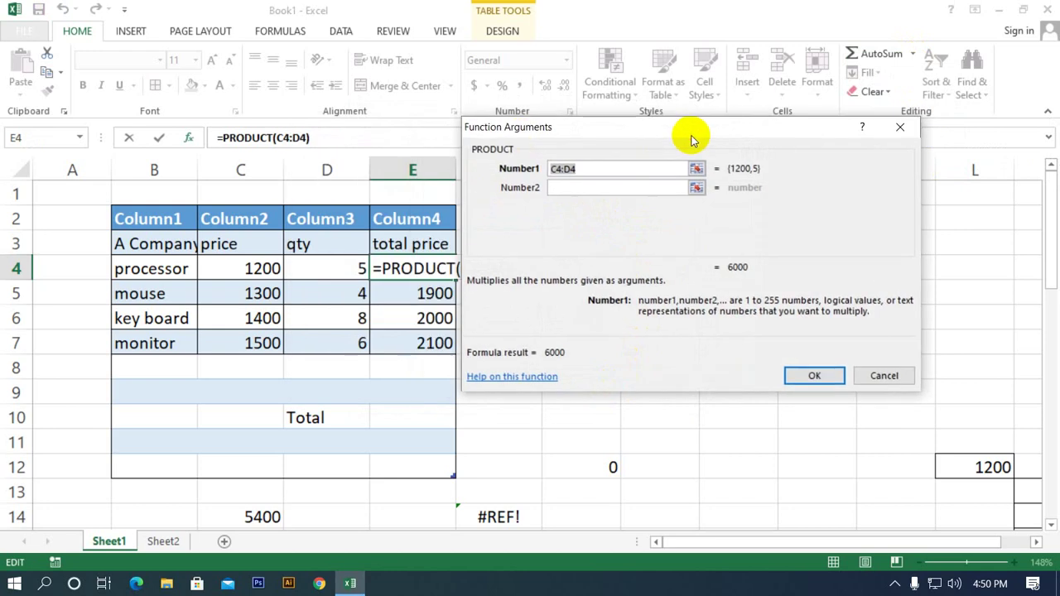
pyautogui.moveTo(554, 131)
pyautogui.mouseDown()
pyautogui.moveTo(686, 136)
pyautogui.moveTo(654, 132)
pyautogui.mouseUp()
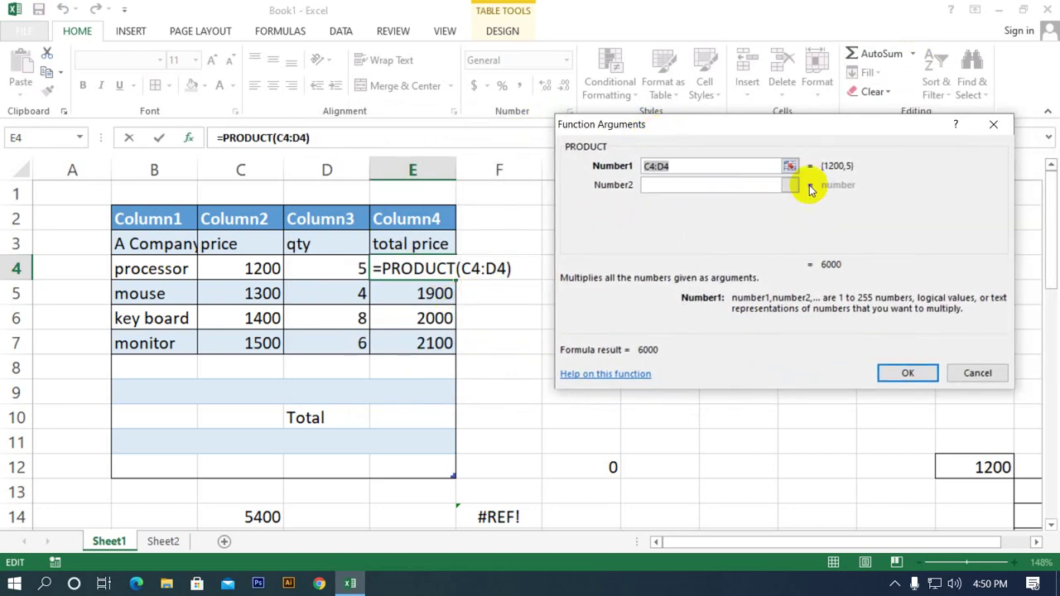
pyautogui.click(902, 374)
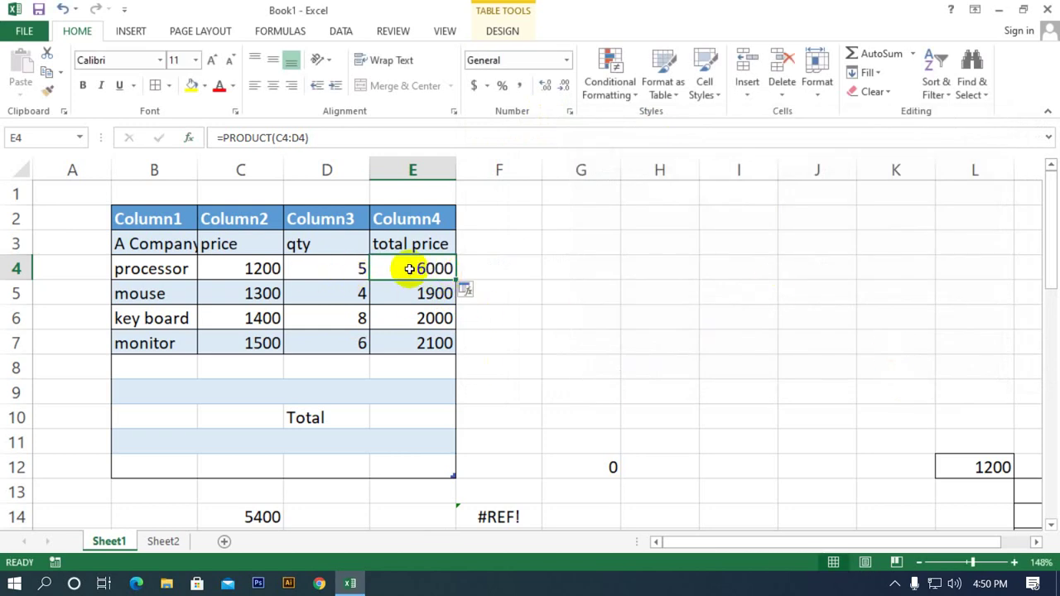
pyautogui.click(402, 282)
pyautogui.click(397, 269)
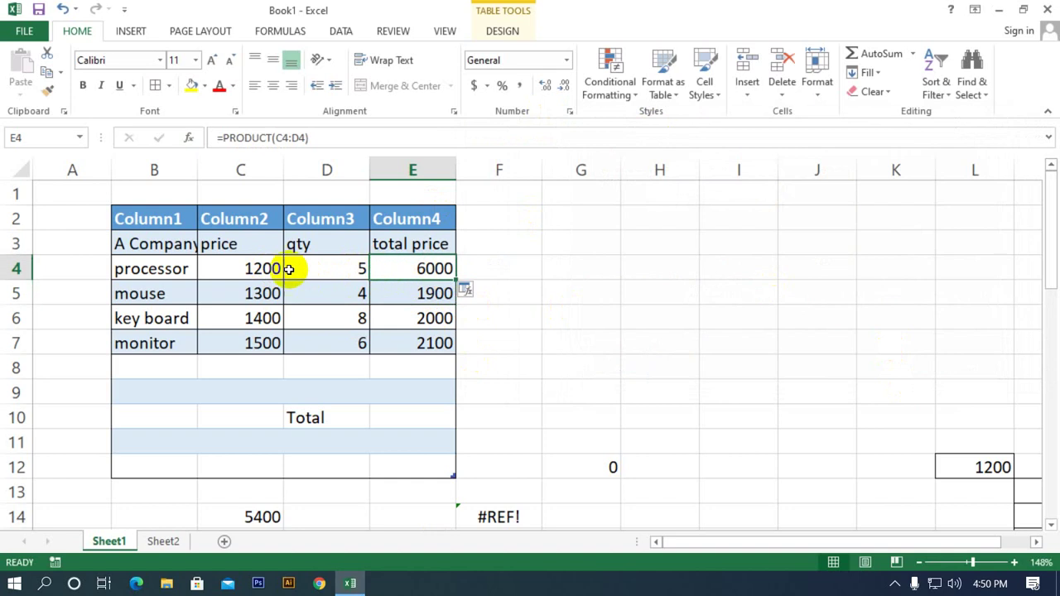
pyautogui.click(290, 267)
pyautogui.click(259, 273)
pyautogui.click(273, 289)
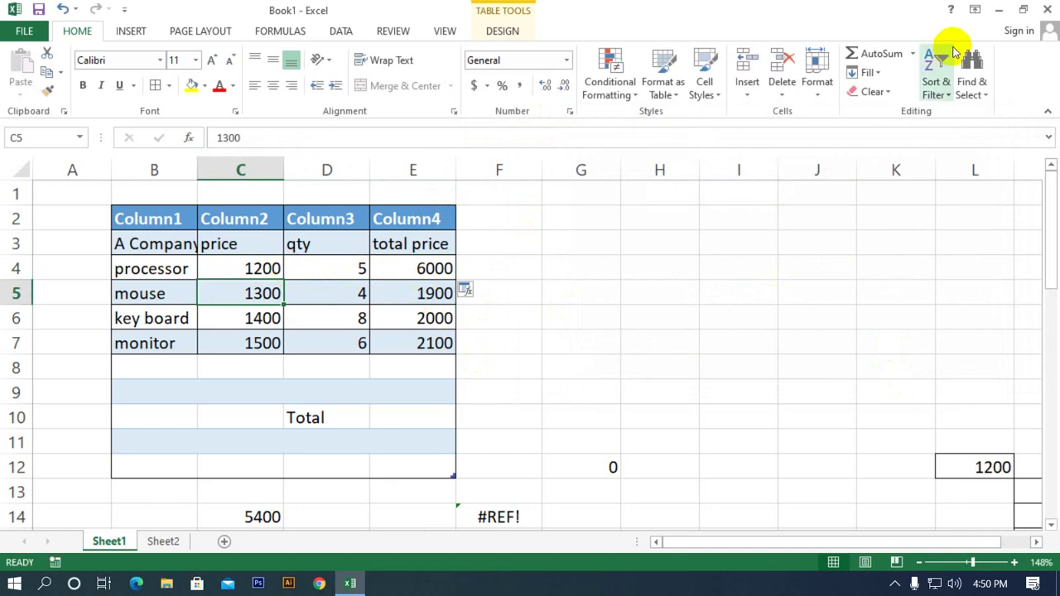
pyautogui.doubleClick(894, 53)
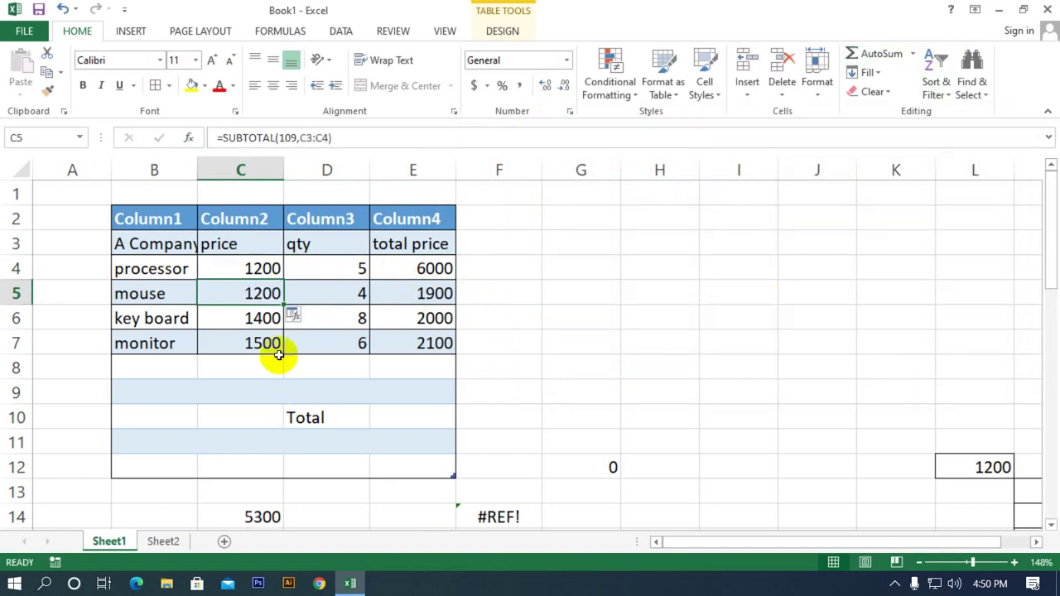
pyautogui.hotkey('ctrl', 'z')
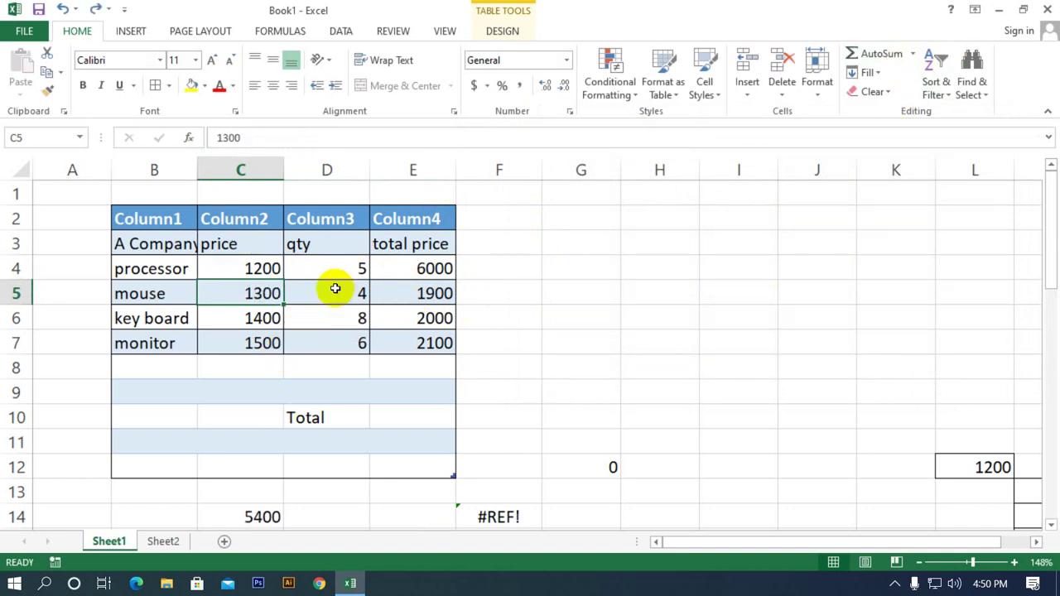
pyautogui.moveTo(273, 296); pyautogui.dragTo(342, 299)
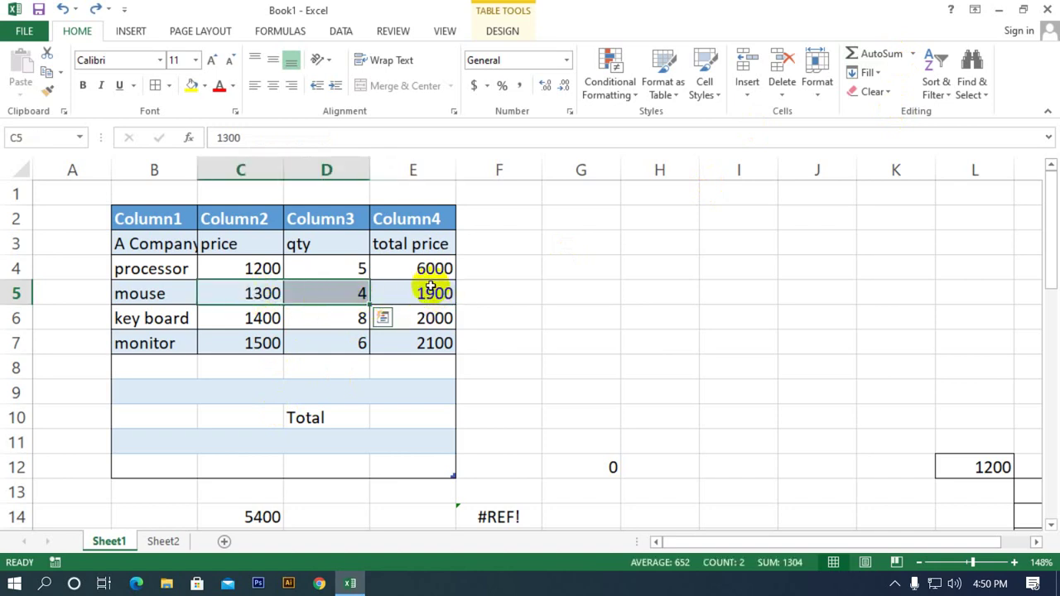
pyautogui.click(914, 54)
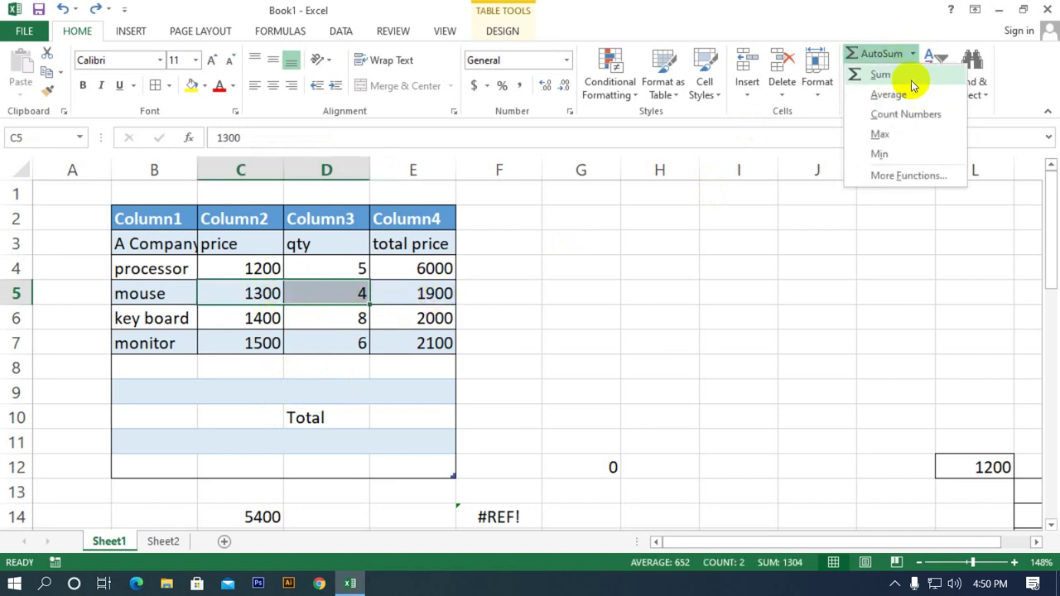
pyautogui.click(885, 176)
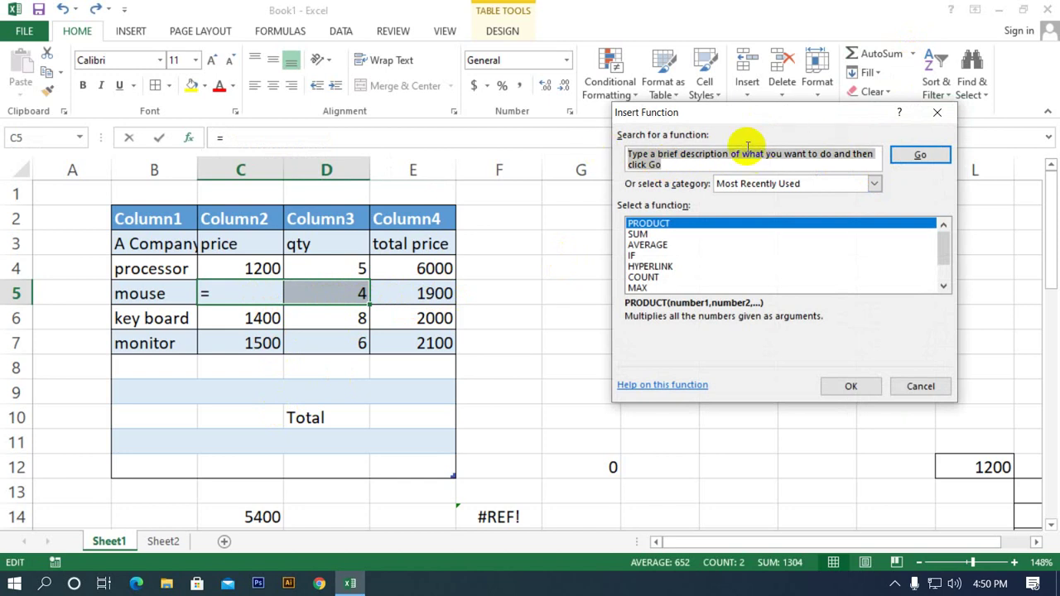
pyautogui.click(936, 113)
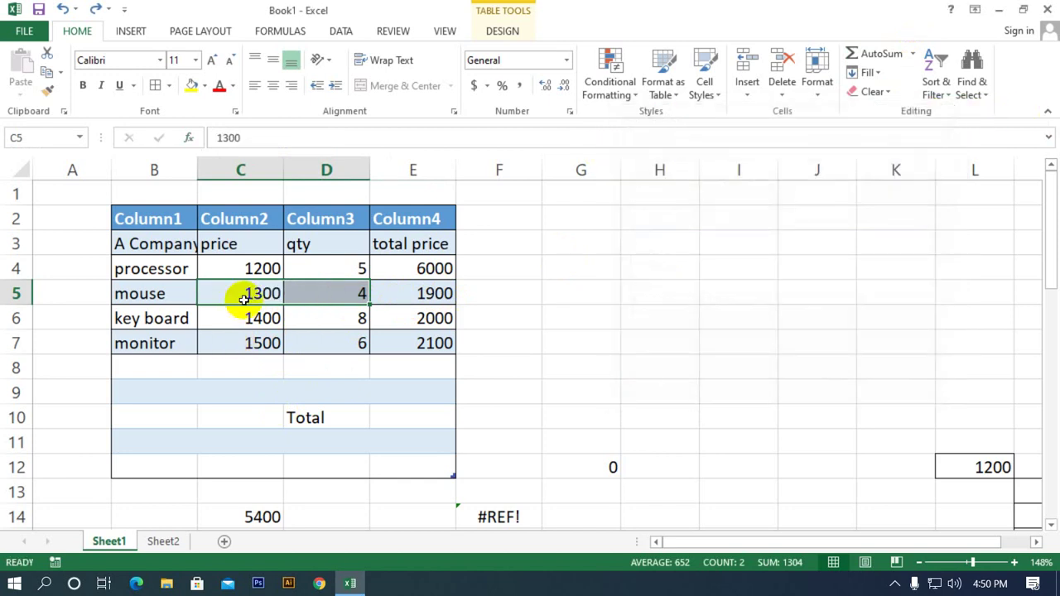
pyautogui.click(875, 54)
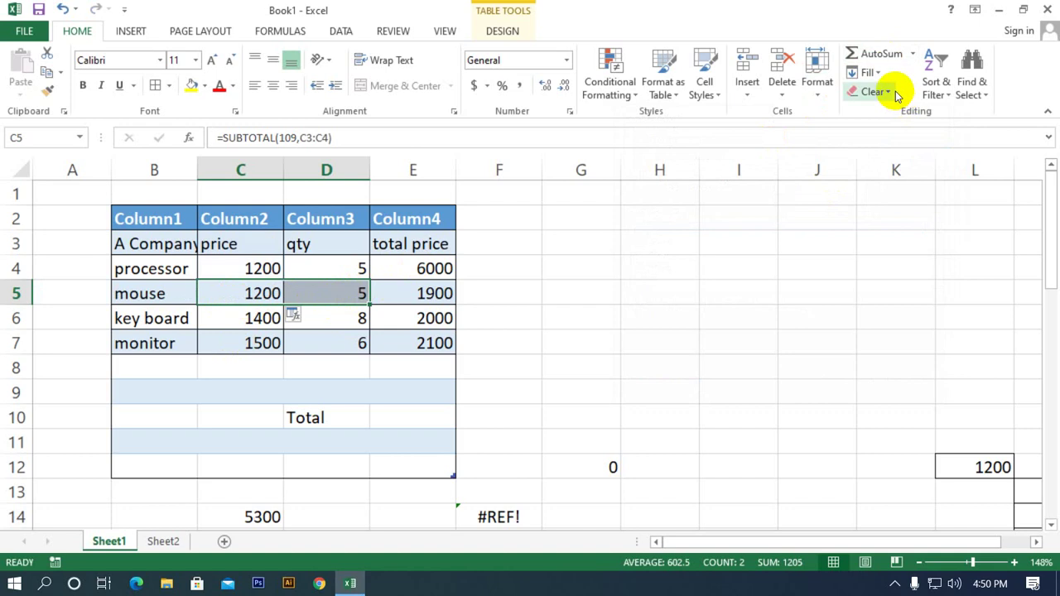
pyautogui.hotkey('ctrl', 'z')
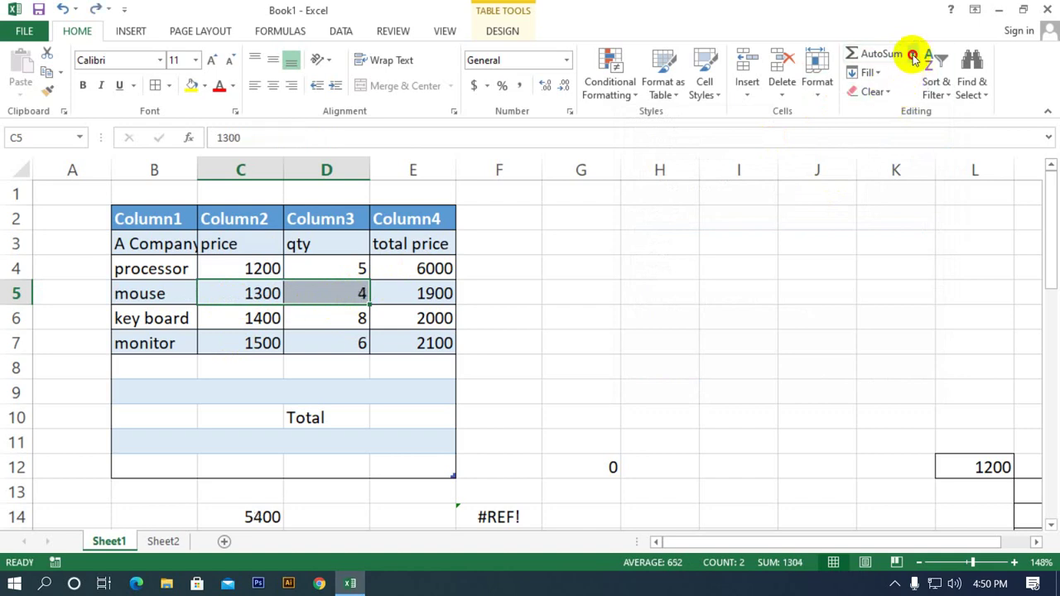
pyautogui.click(912, 53)
pyautogui.click(908, 176)
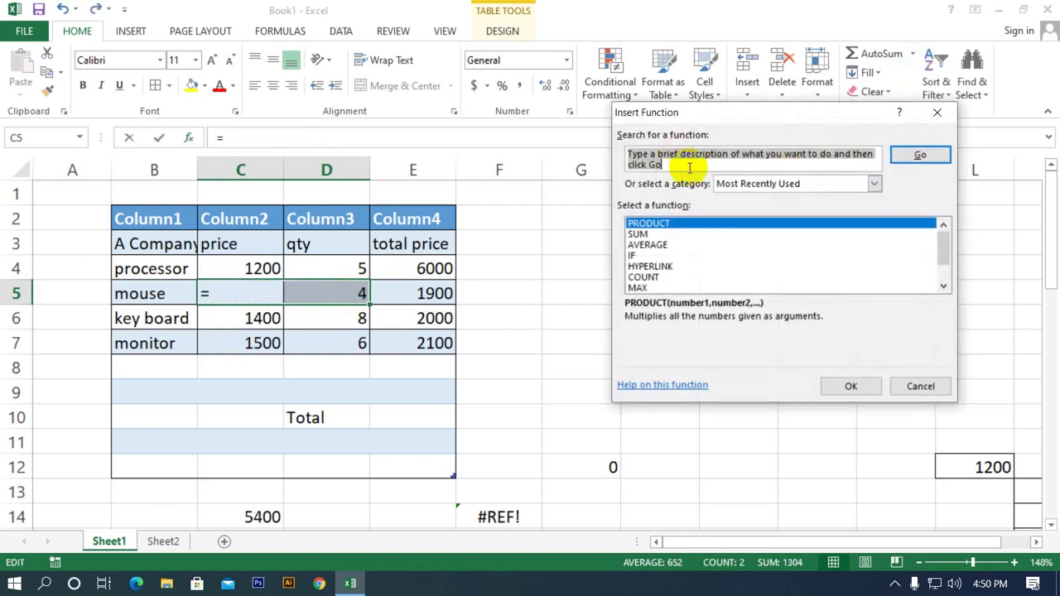
pyautogui.write('multiply')
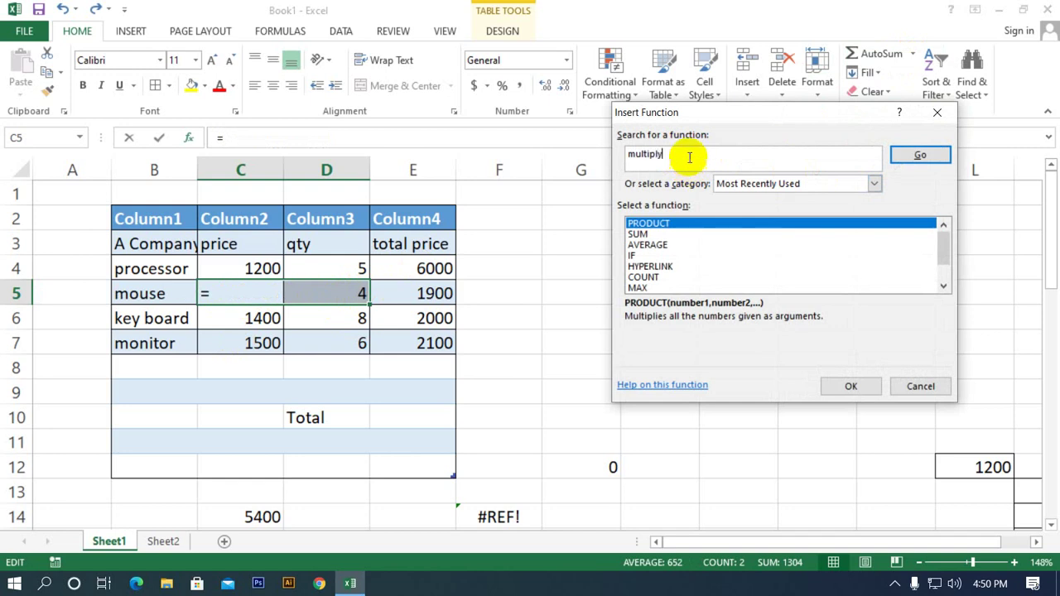
pyautogui.click(919, 166)
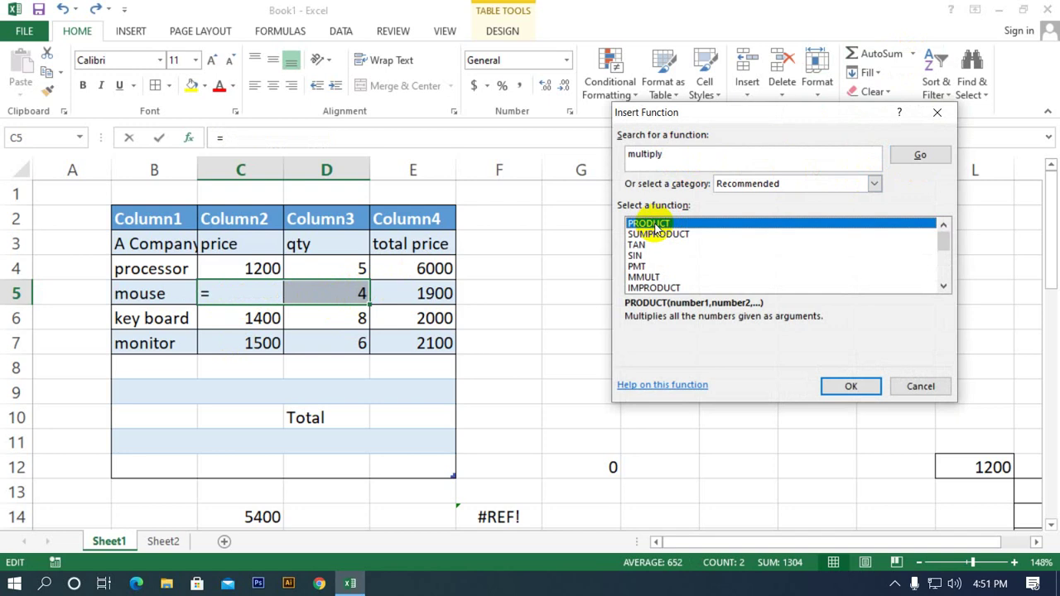
pyautogui.click(848, 386)
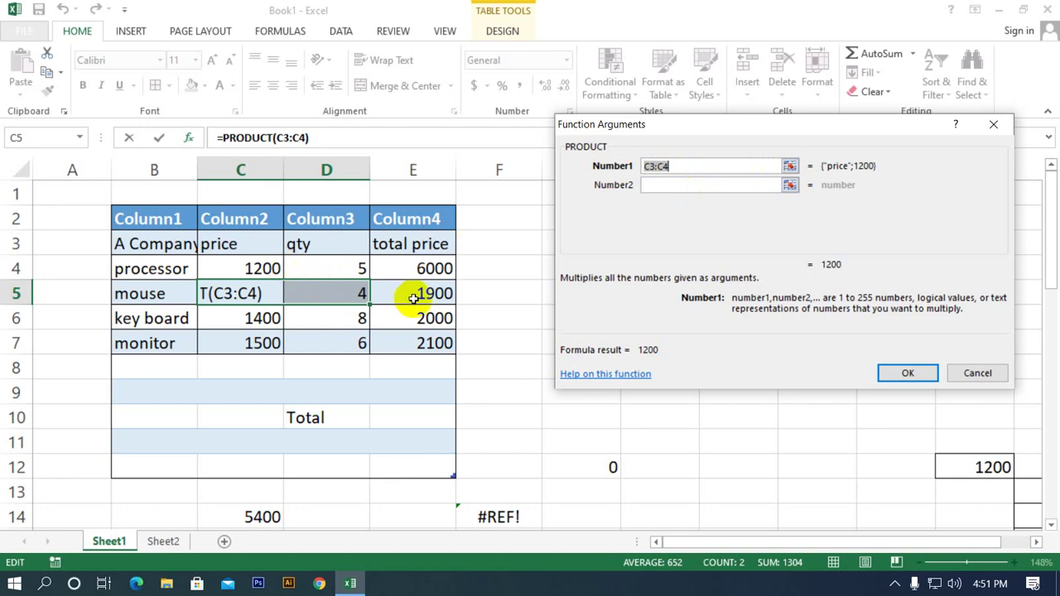
pyautogui.click(993, 124)
pyautogui.click(443, 293)
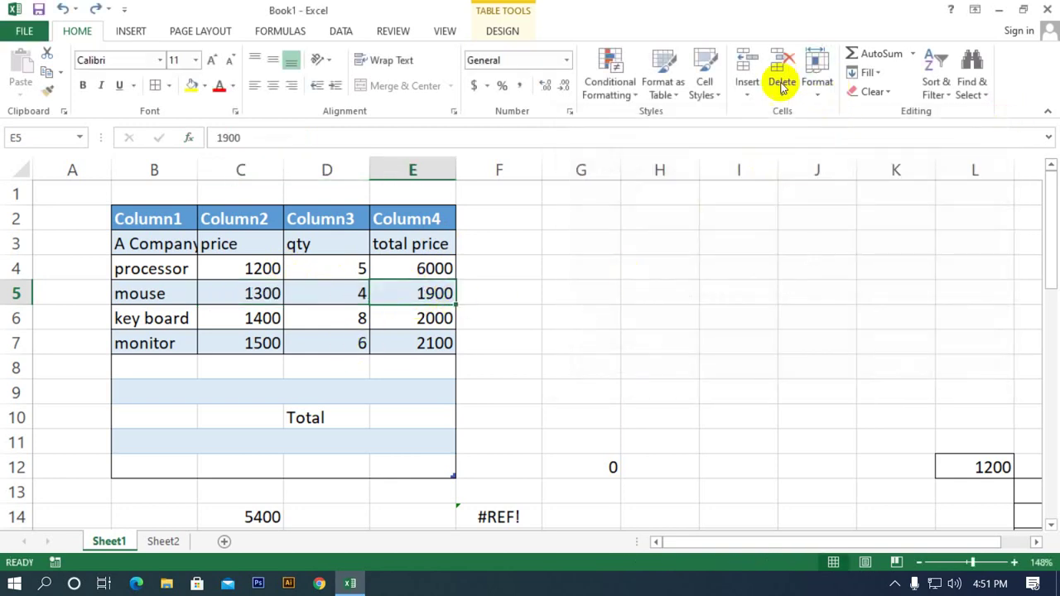
# Enter =PRODUCT(C5:D5) in E5 through the function search, showing 5200
pyautogui.click(912, 53)
pyautogui.click(908, 175)
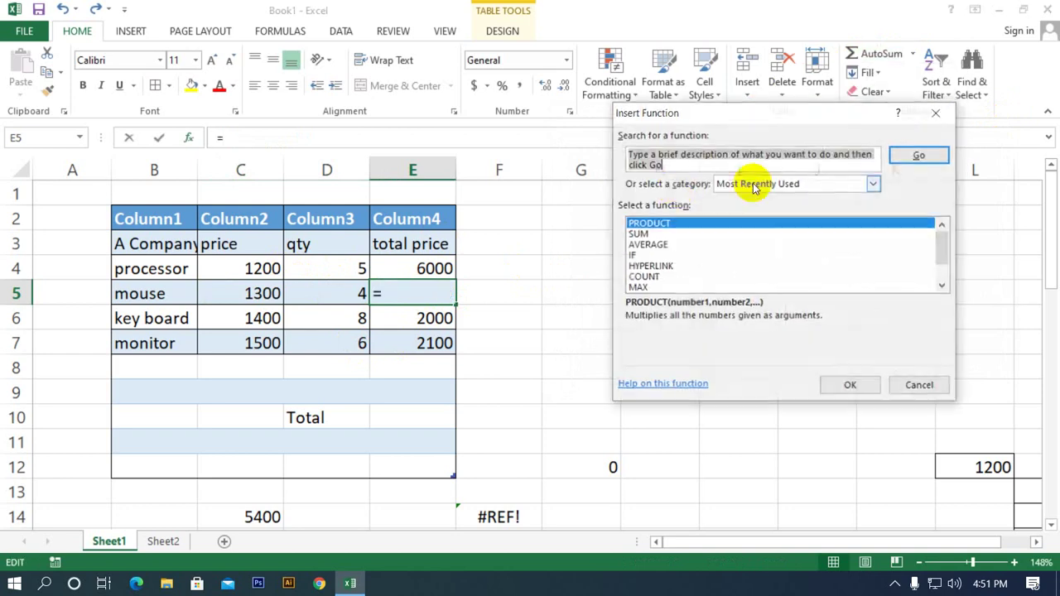
pyautogui.write('multiply')
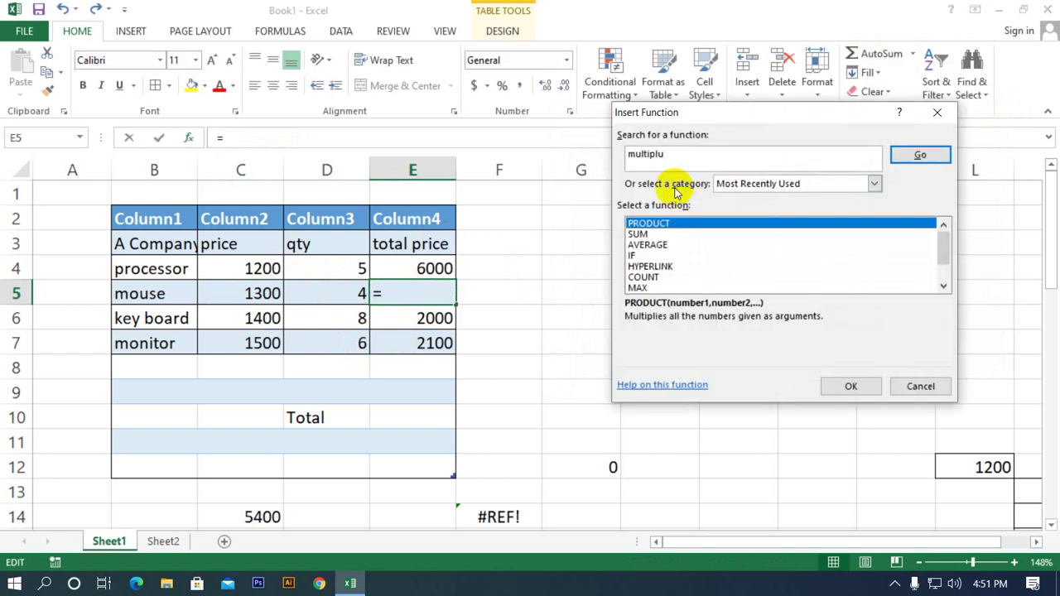
pyautogui.click(919, 154)
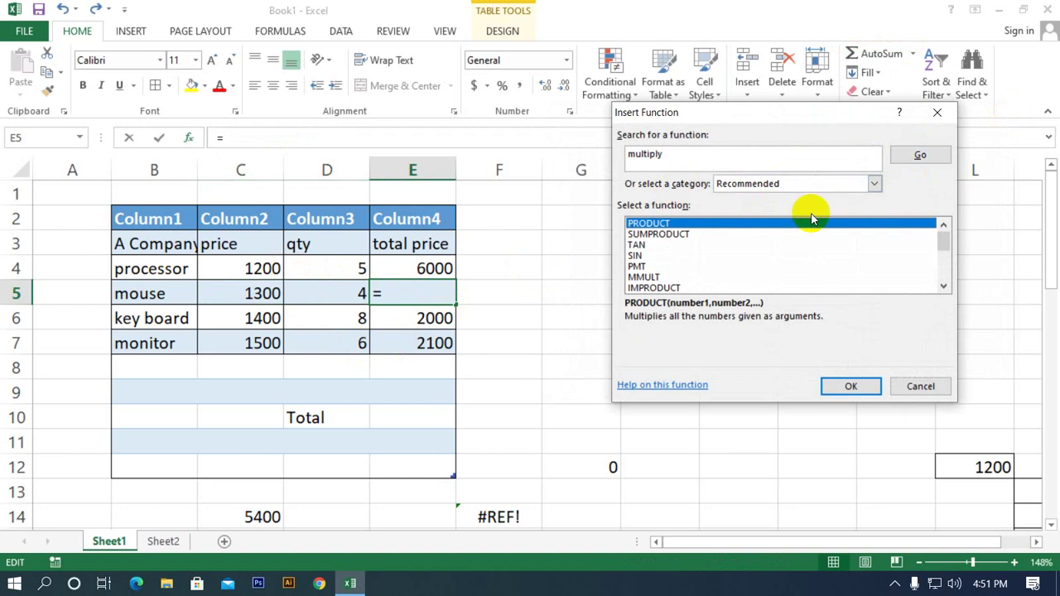
pyautogui.click(832, 391)
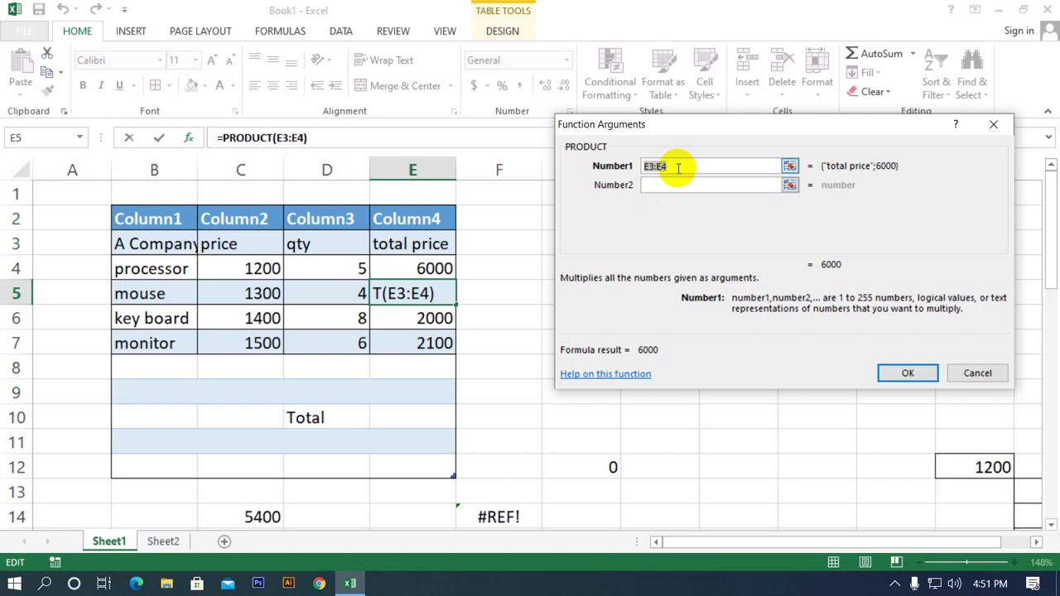
pyautogui.write('C5')
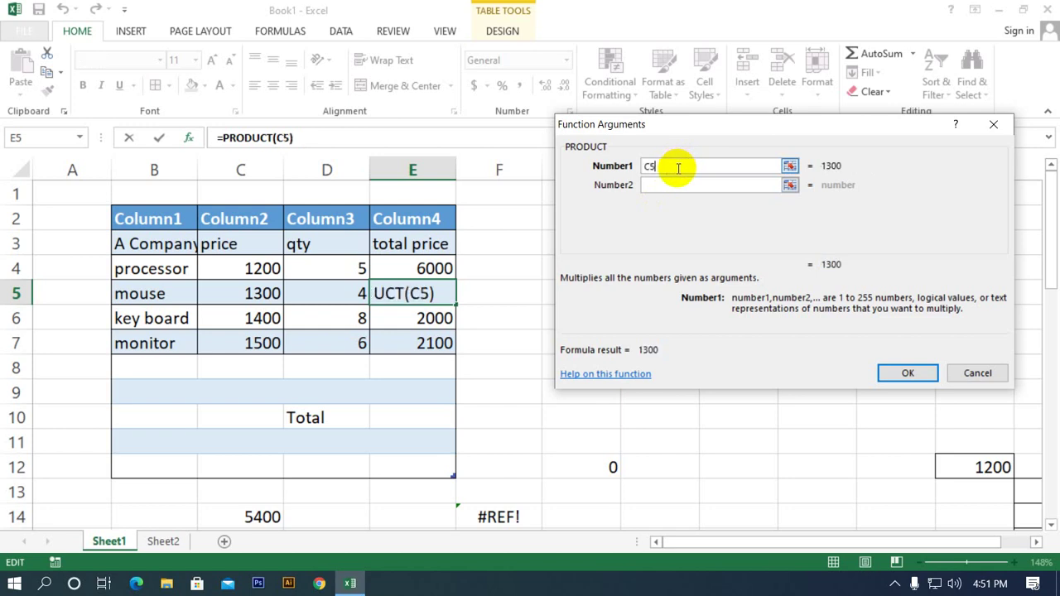
pyautogui.write(':D5')
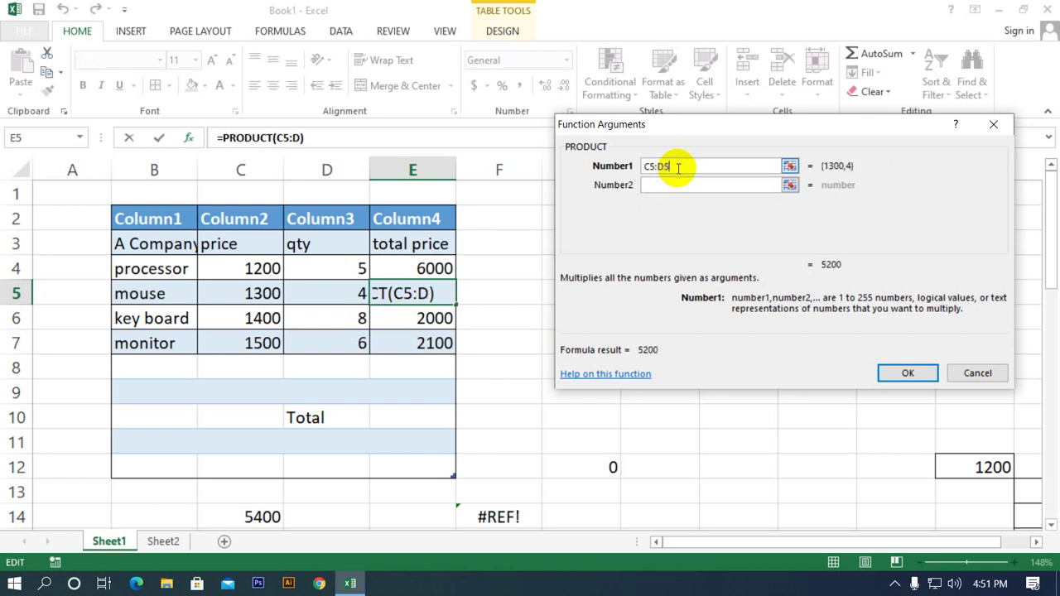
pyautogui.press('Return')
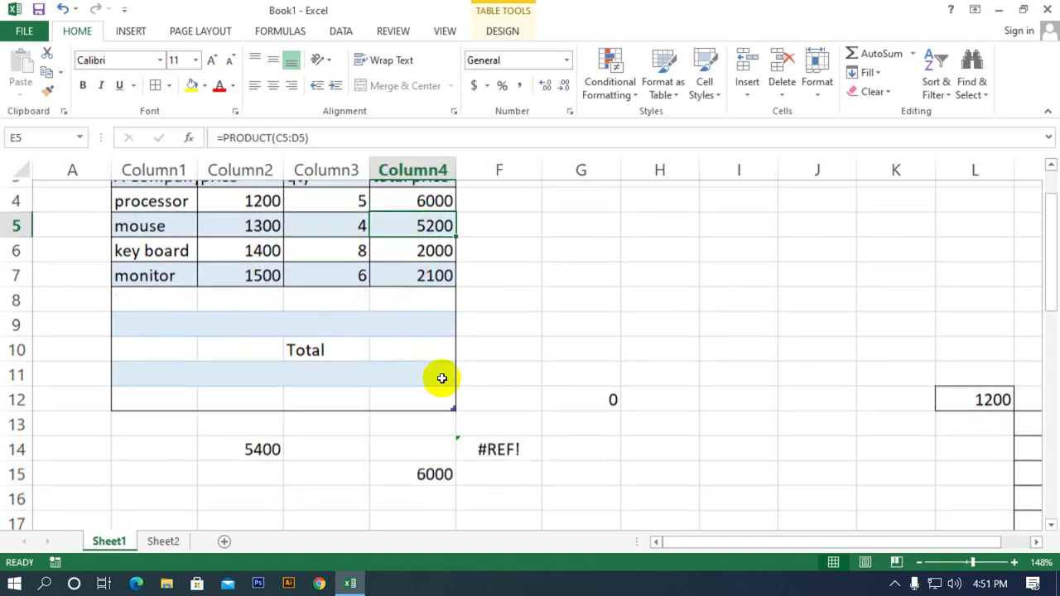
# Enter =SUM(E4:E7) in E10, giving a total of 15300
pyautogui.scroll(-1, 431, 372)
pyautogui.click(402, 341)
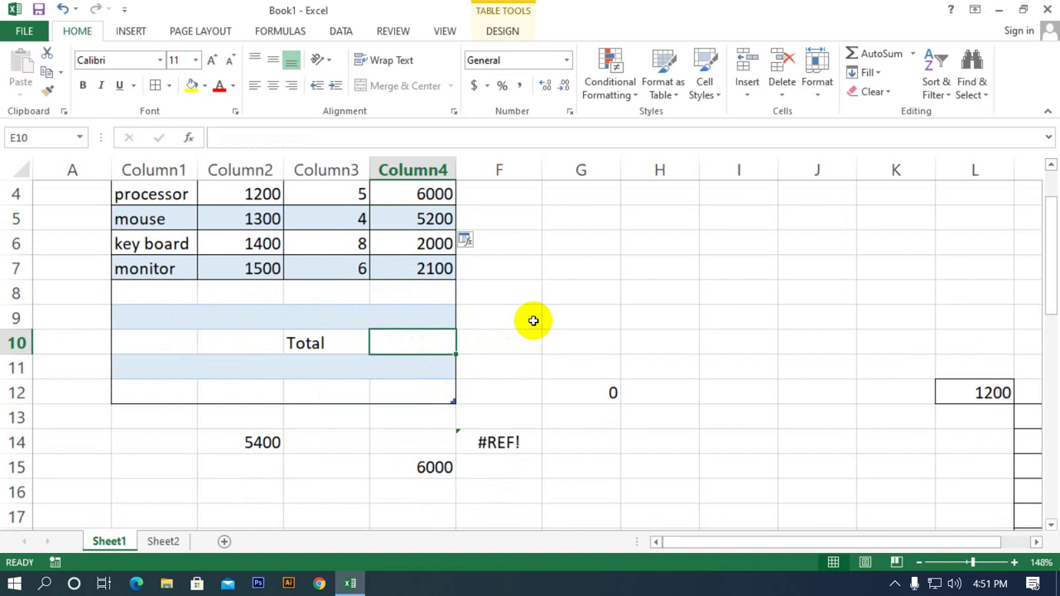
pyautogui.write('=sum')
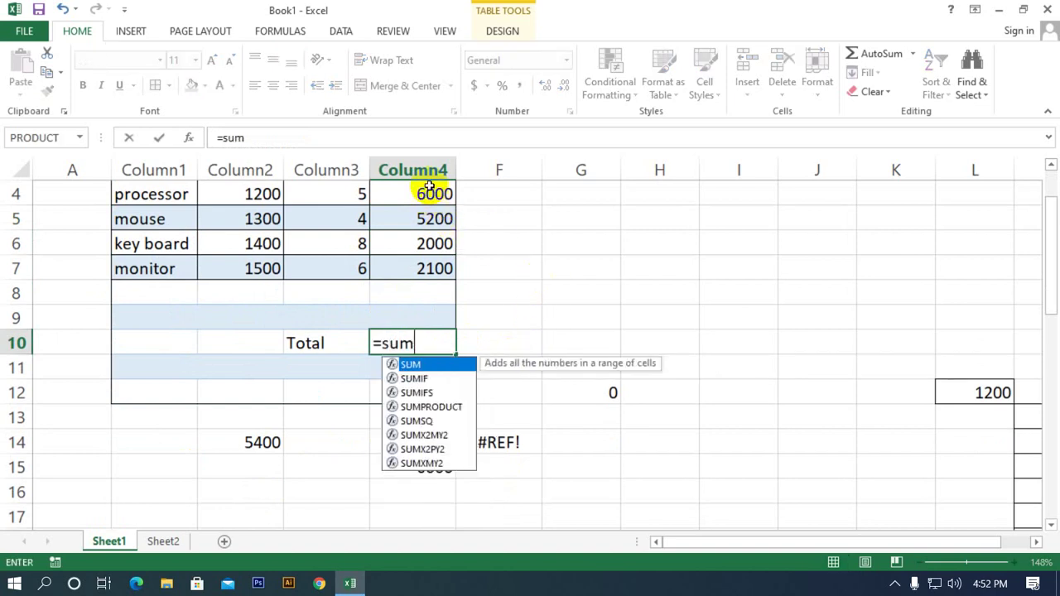
pyautogui.write('()')
pyautogui.press('F2')
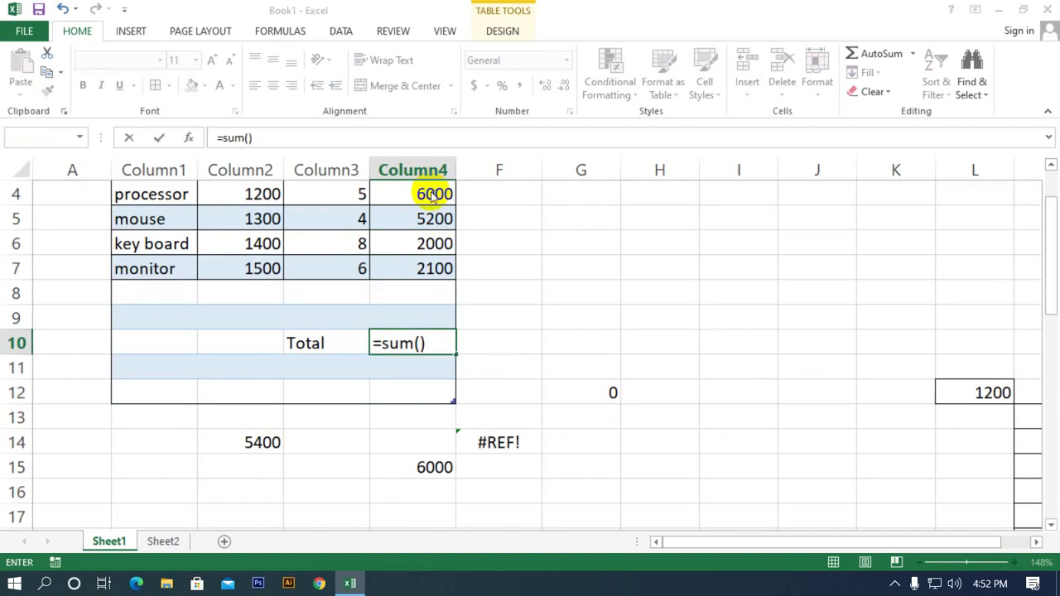
pyautogui.moveTo(424, 193); pyautogui.dragTo(431, 271)
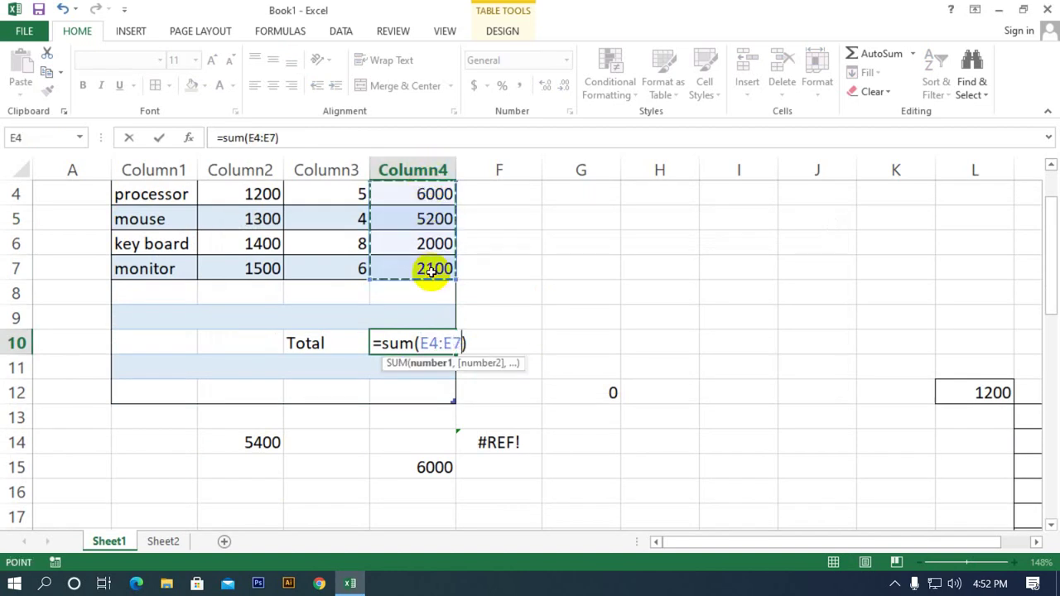
pyautogui.press('Return')
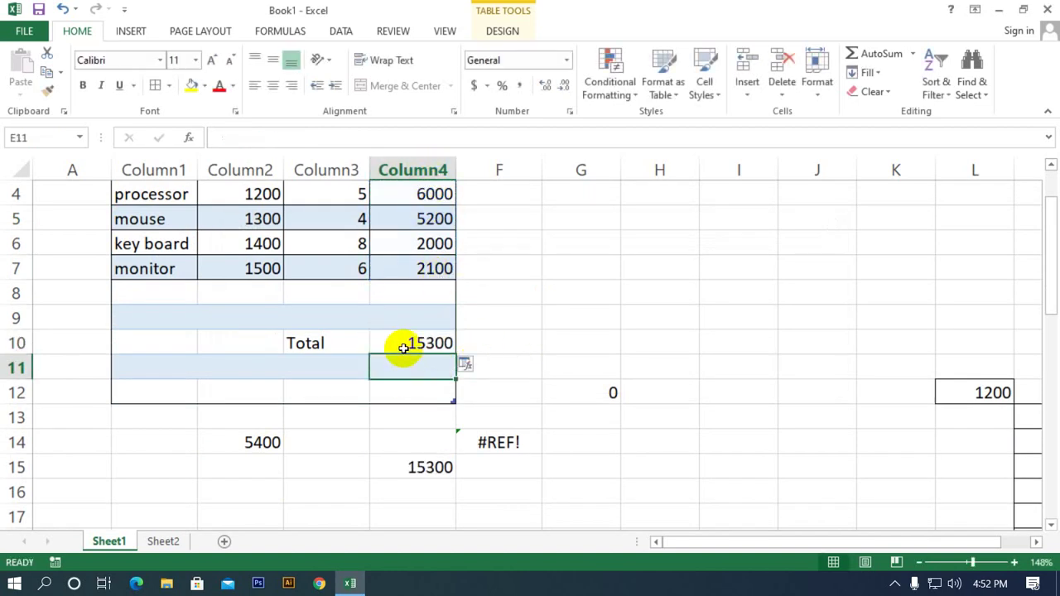
pyautogui.click(412, 347)
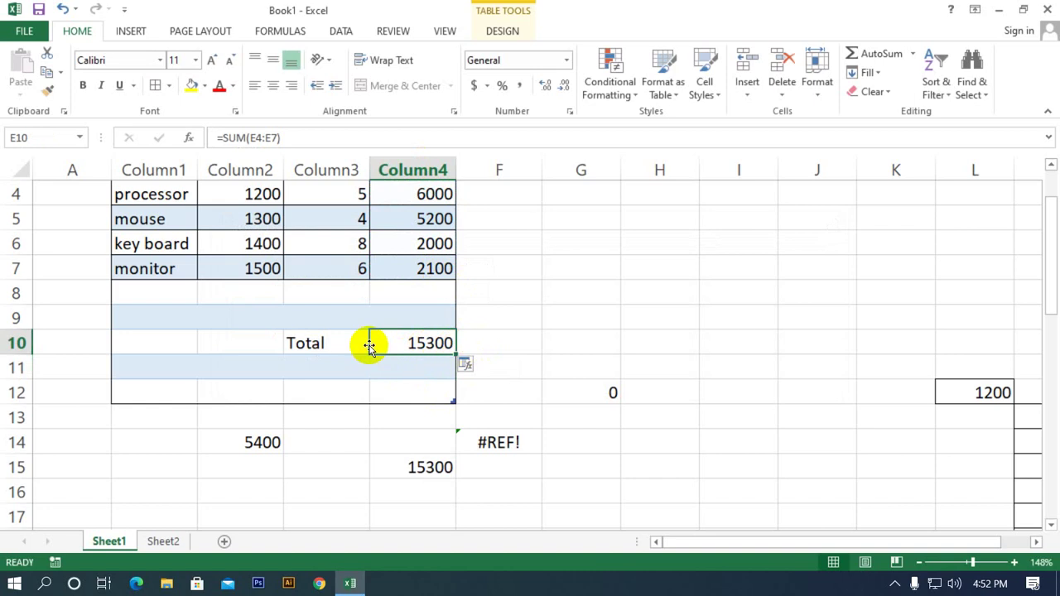
# Clear the contents of the leftover cells C14:G17 below the table
pyautogui.moveTo(212, 438); pyautogui.dragTo(598, 526)
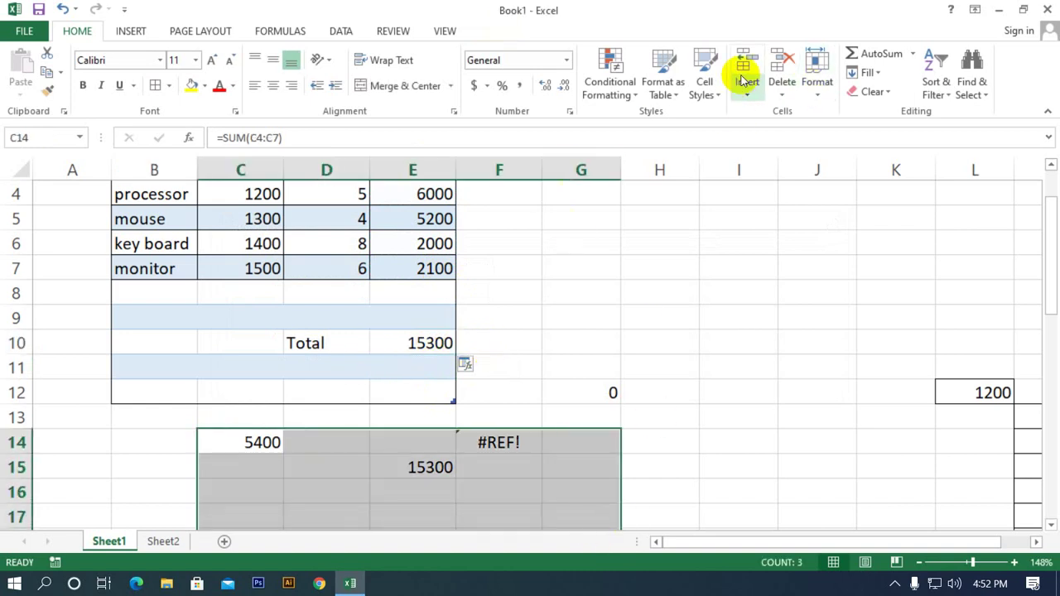
pyautogui.click(875, 93)
pyautogui.click(893, 181)
pyautogui.click(681, 362)
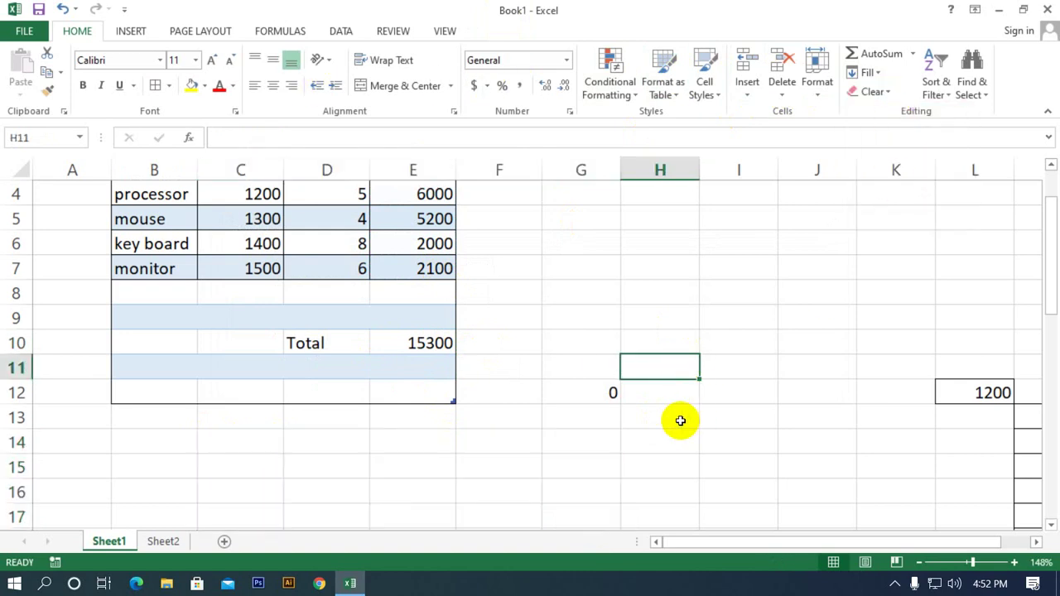
# Clear the stray values and #REF! errors in columns G through L
pyautogui.scroll(1, 680, 420)
pyautogui.moveTo(569, 383)
pyautogui.mouseDown()
pyautogui.moveTo(986, 535)
pyautogui.moveTo(925, 496)
pyautogui.mouseUp()
pyautogui.click(865, 92)
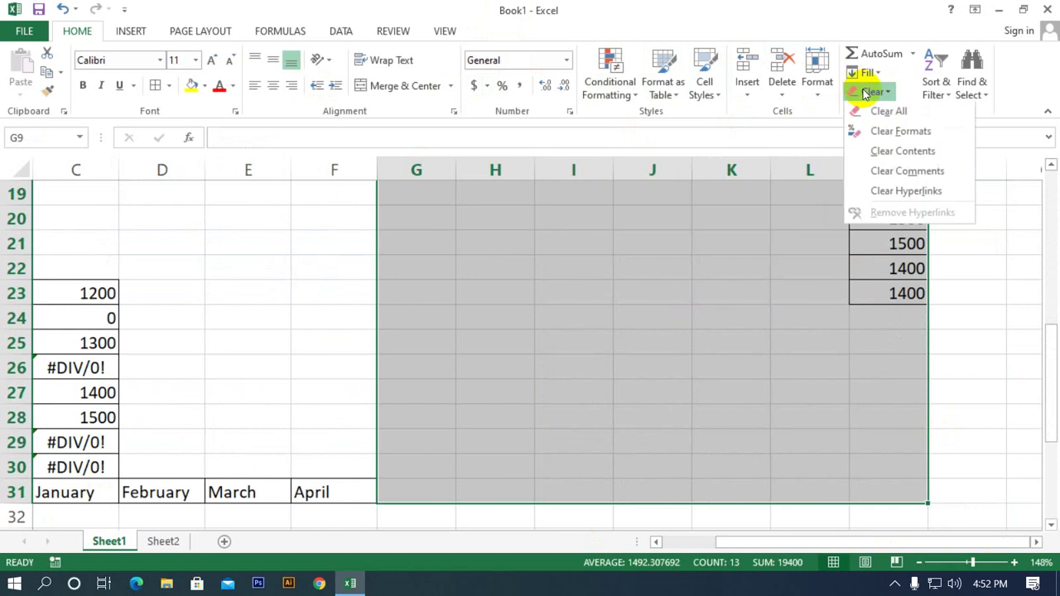
pyautogui.scroll(2, 875, 125)
pyautogui.scroll(4, 544, 291)
pyautogui.click(497, 317)
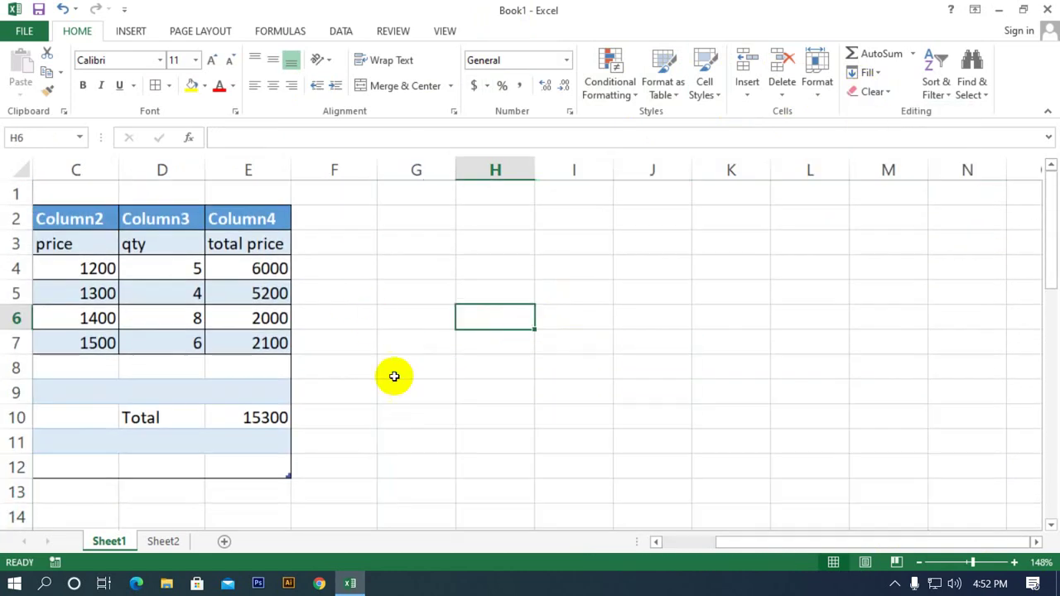
pyautogui.moveTo(679, 541); pyautogui.dragTo(672, 541)
pyautogui.click(447, 520)
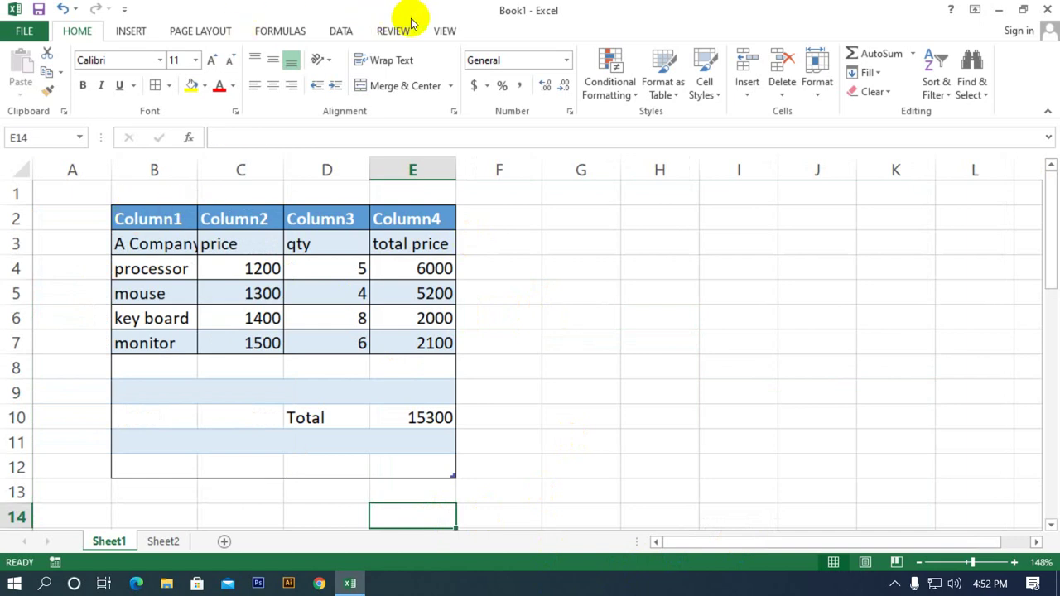
pyautogui.click(343, 32)
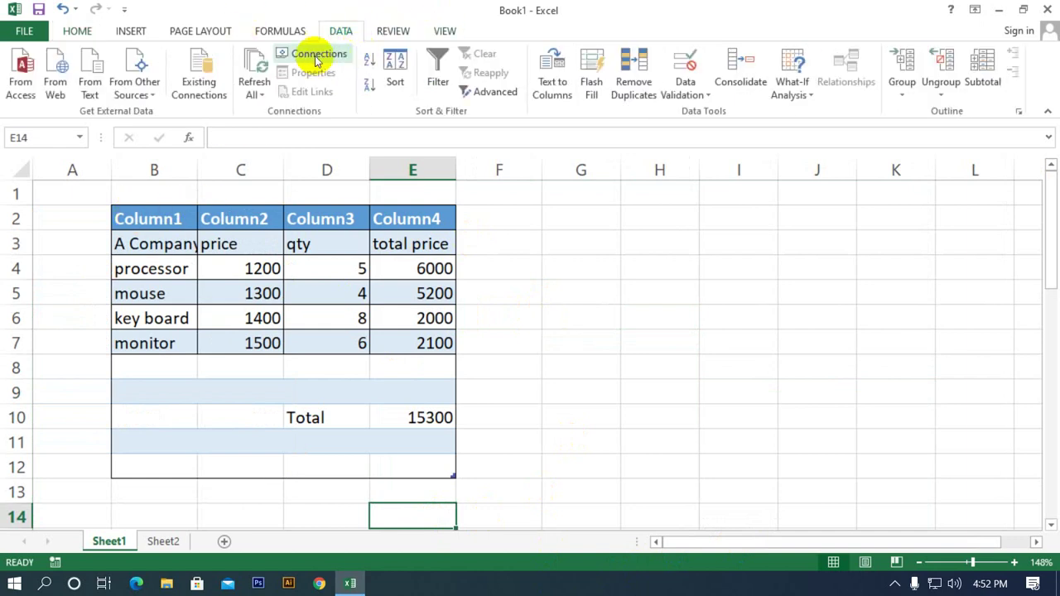
# Browse the Formulas, Page Layout, View, Review and Home ribbons, ending on Insert
pyautogui.click(274, 32)
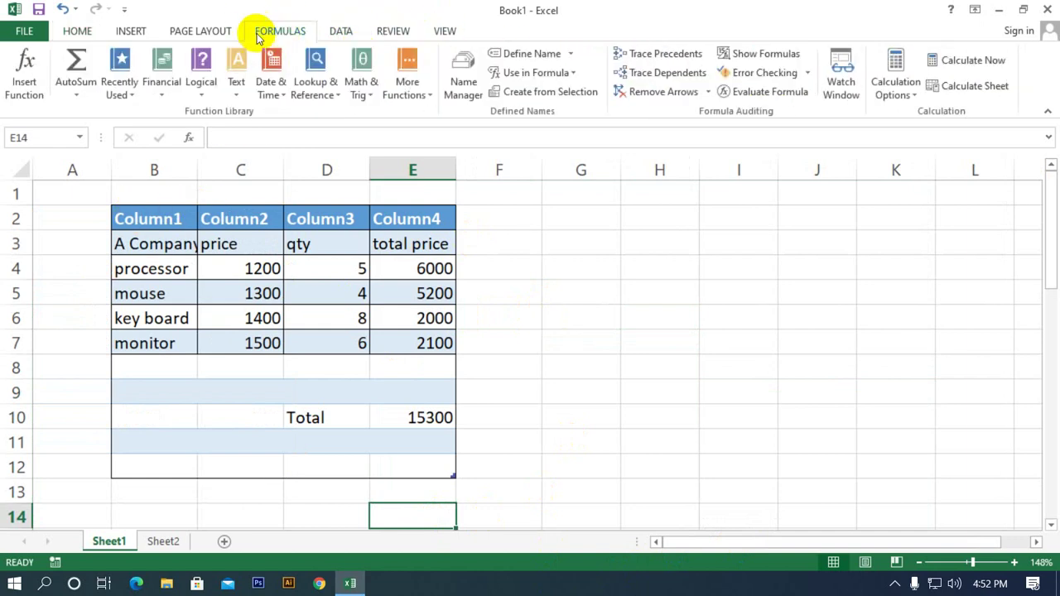
pyautogui.click(207, 31)
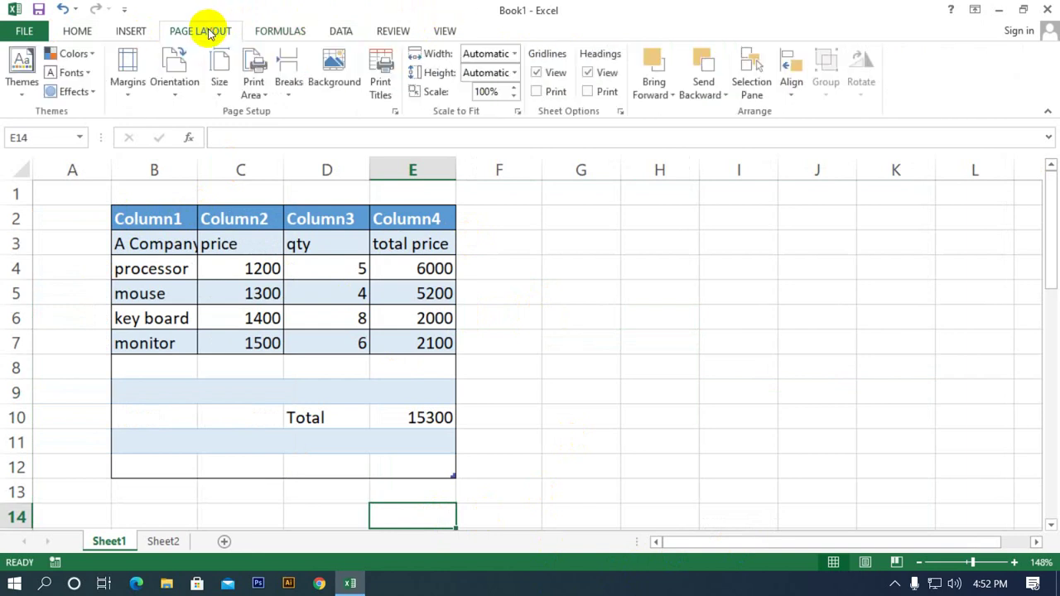
pyautogui.click(436, 31)
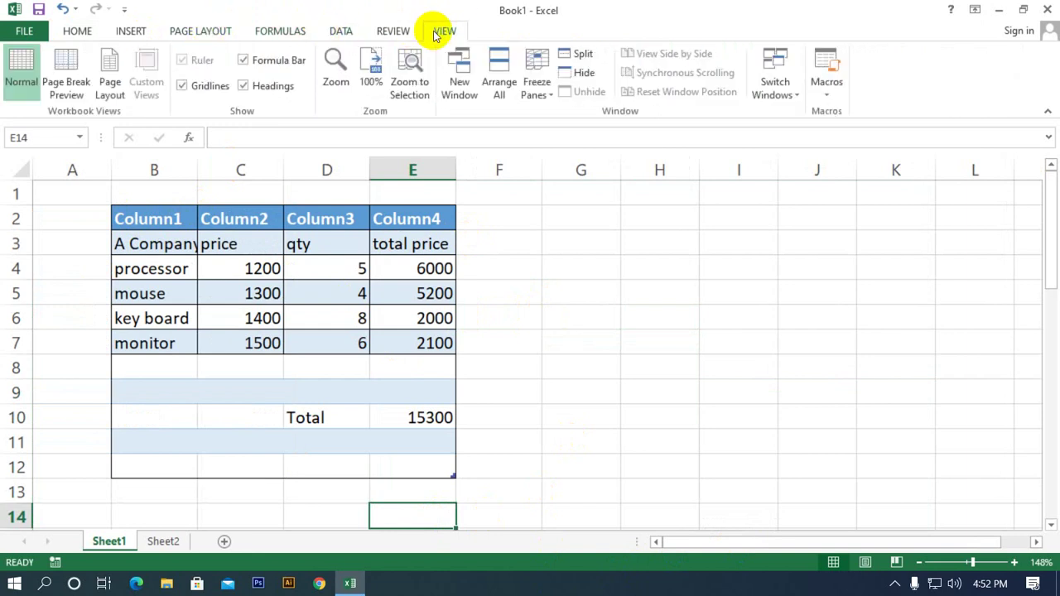
pyautogui.click(401, 33)
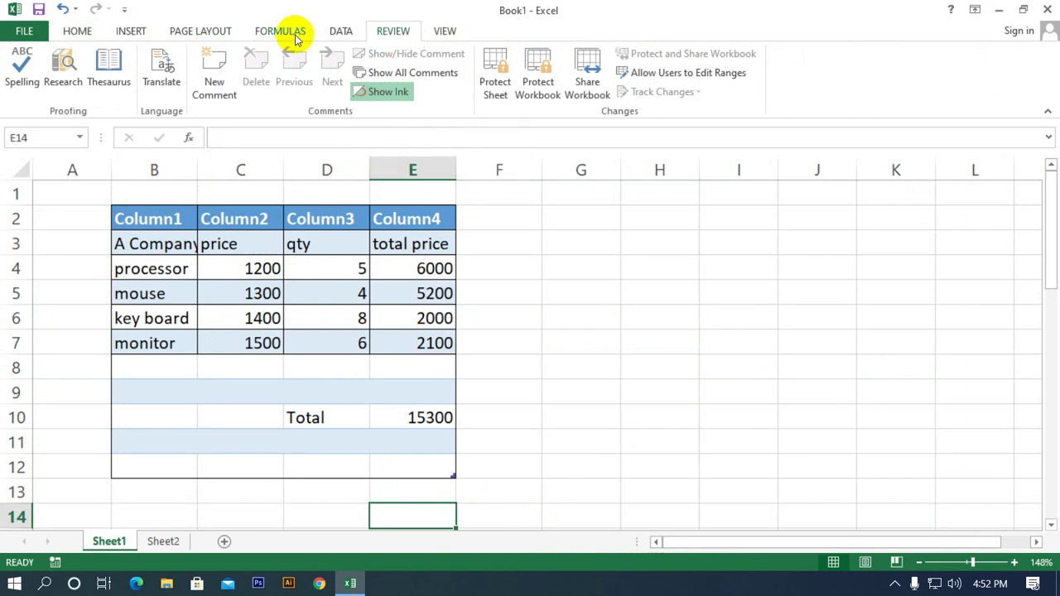
pyautogui.click(77, 31)
pyautogui.click(130, 33)
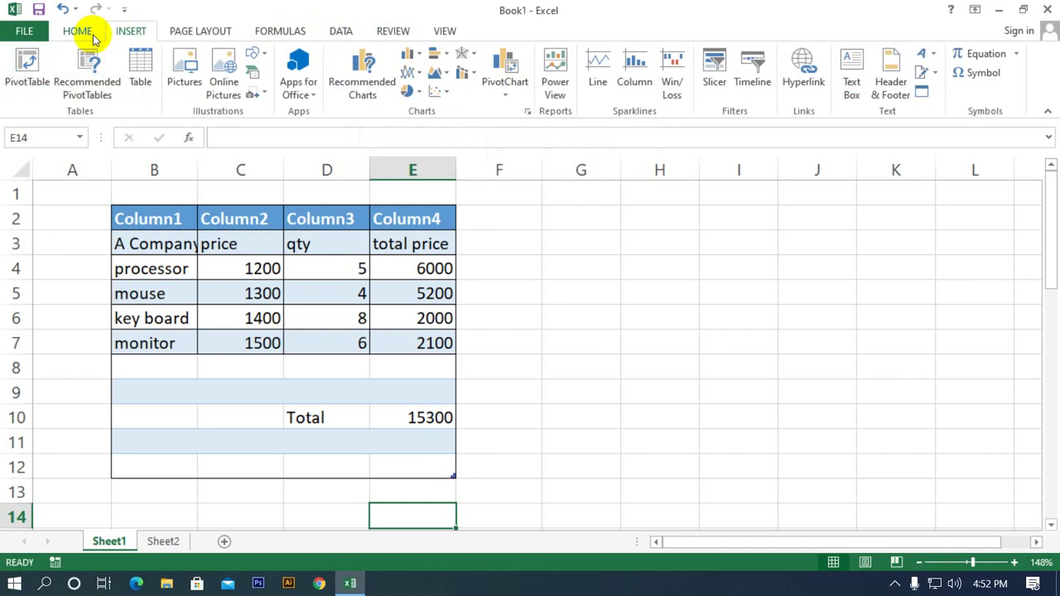
# Select the product table B2:E12 and start a PivotTable from it
pyautogui.click(131, 199)
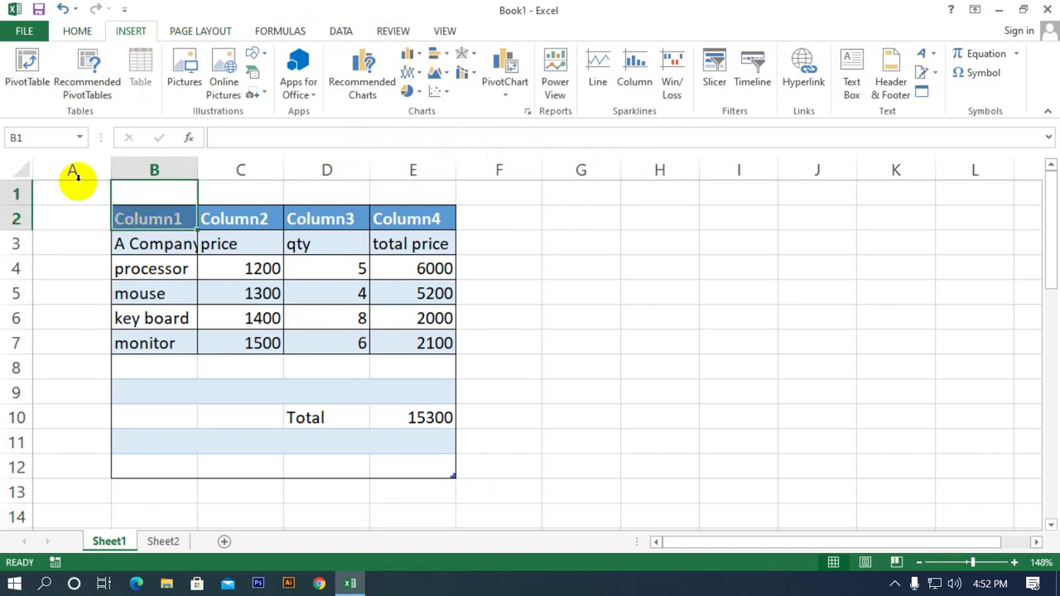
pyautogui.moveTo(154, 222); pyautogui.dragTo(443, 472)
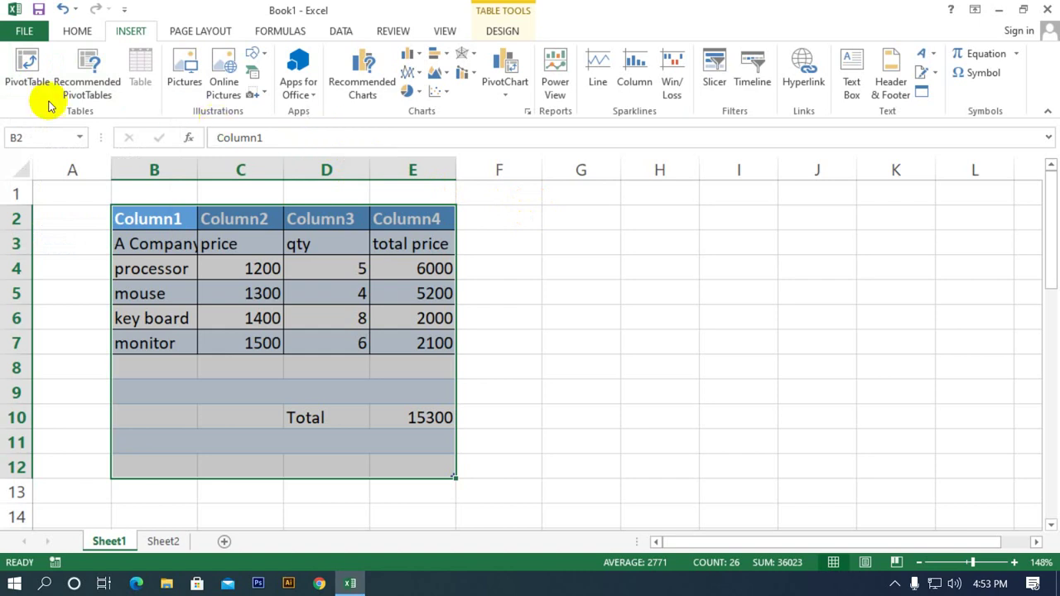
pyautogui.click(20, 75)
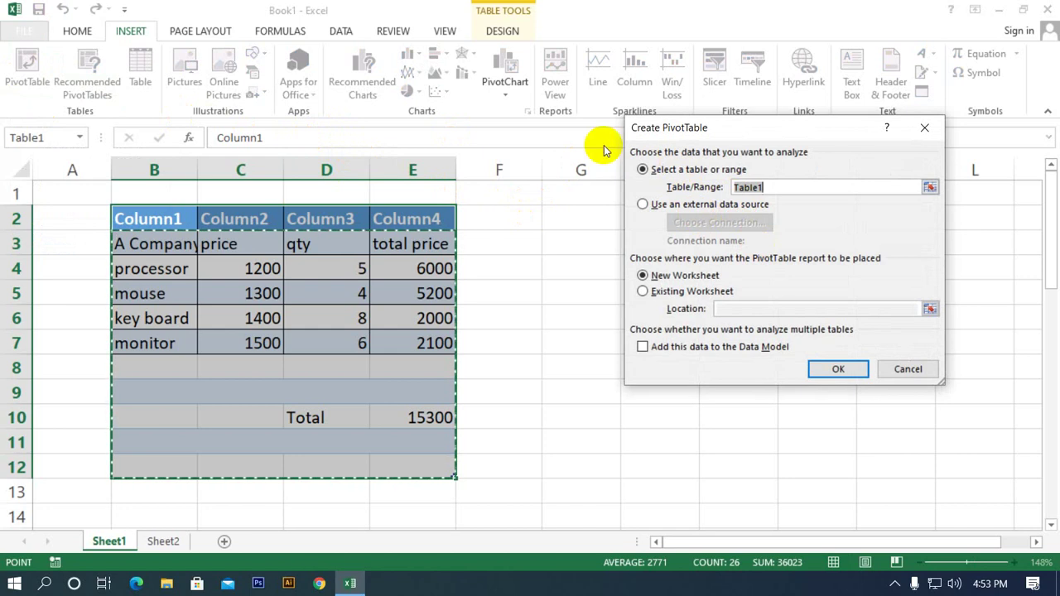
# Switch the Create PivotTable source from Table1 to 'Use an external data source'
pyautogui.moveTo(734, 133); pyautogui.dragTo(705, 131)
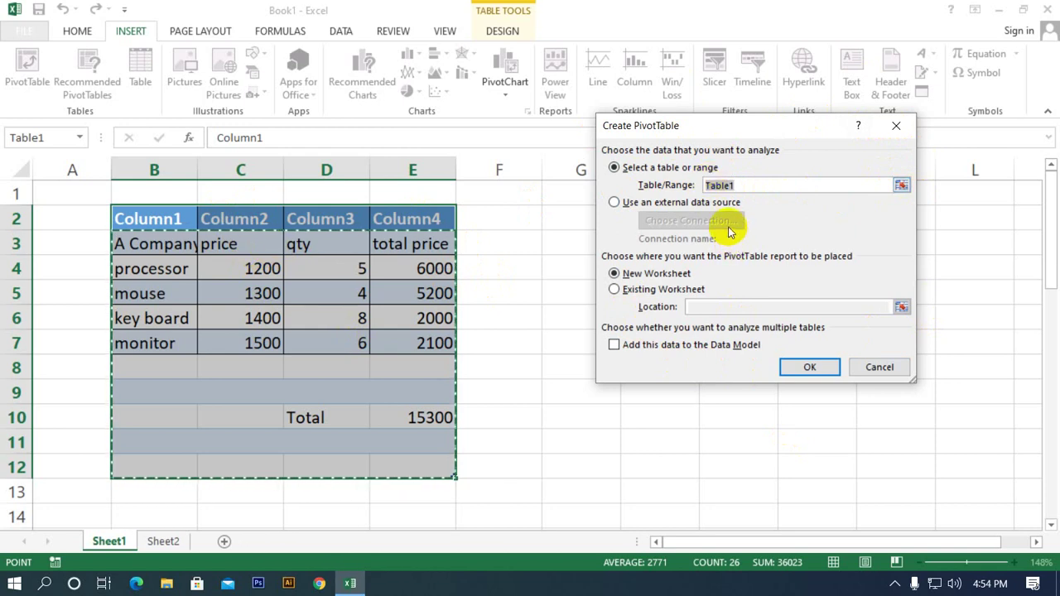
pyautogui.click(616, 202)
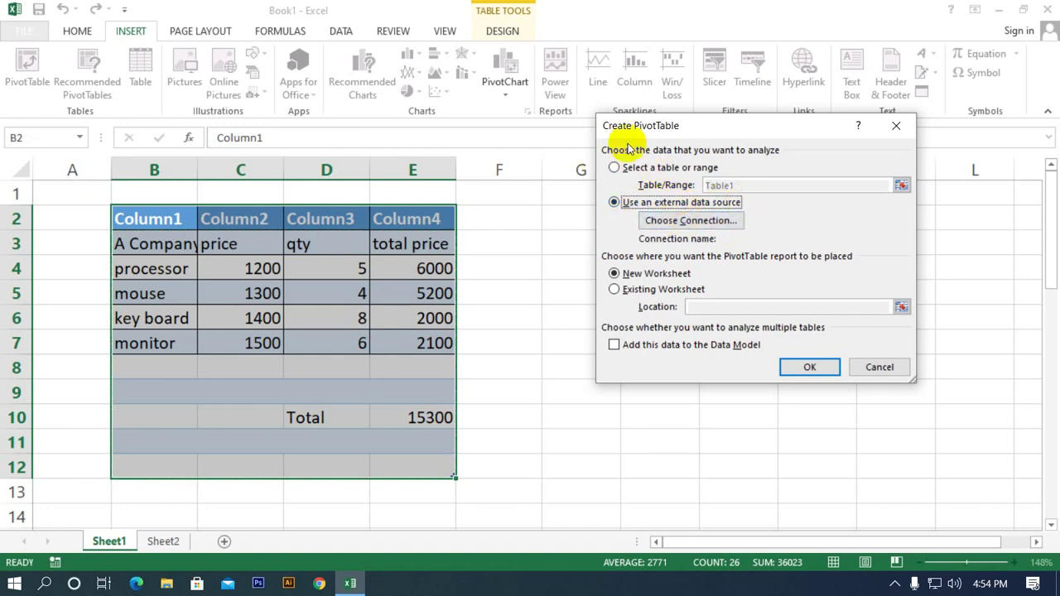
# Cancel the mis-edited dialog and recreate the PivotTable from Table1 on a New Worksheet
pyautogui.click(617, 168)
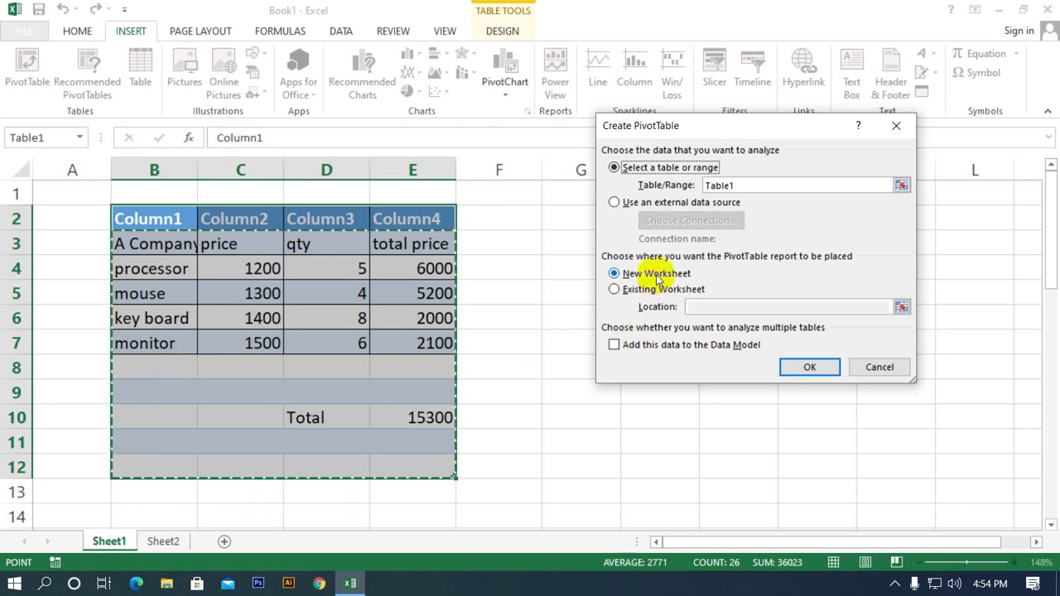
pyautogui.click(902, 306)
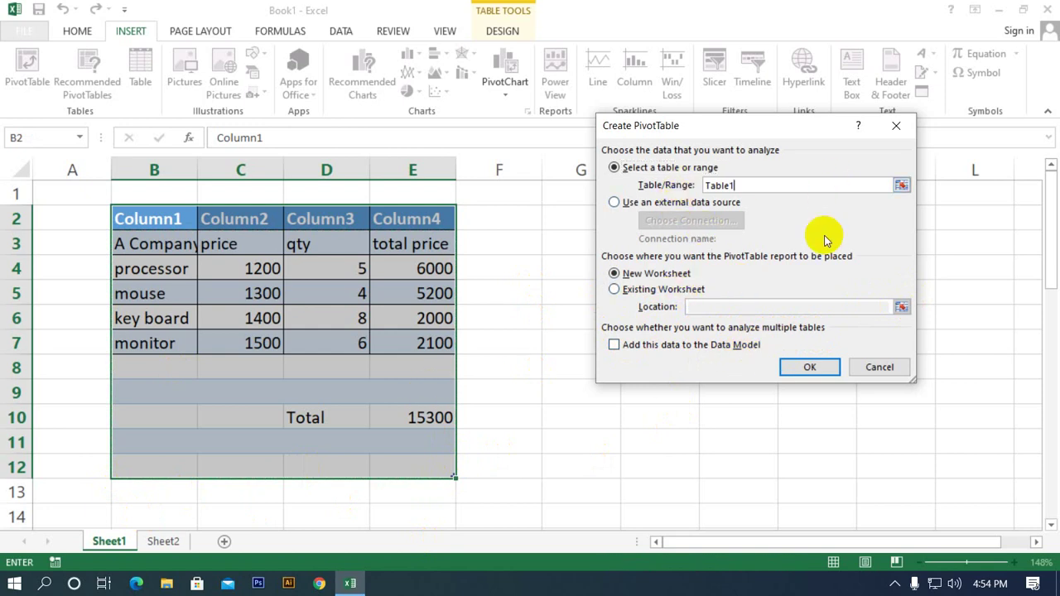
pyautogui.click(360, 240)
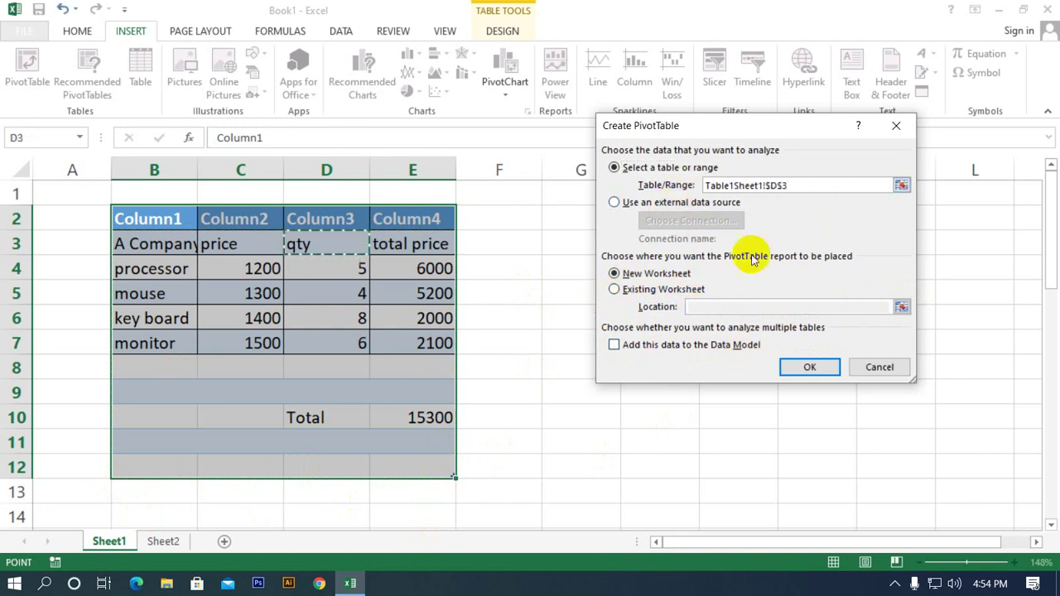
pyautogui.click(895, 125)
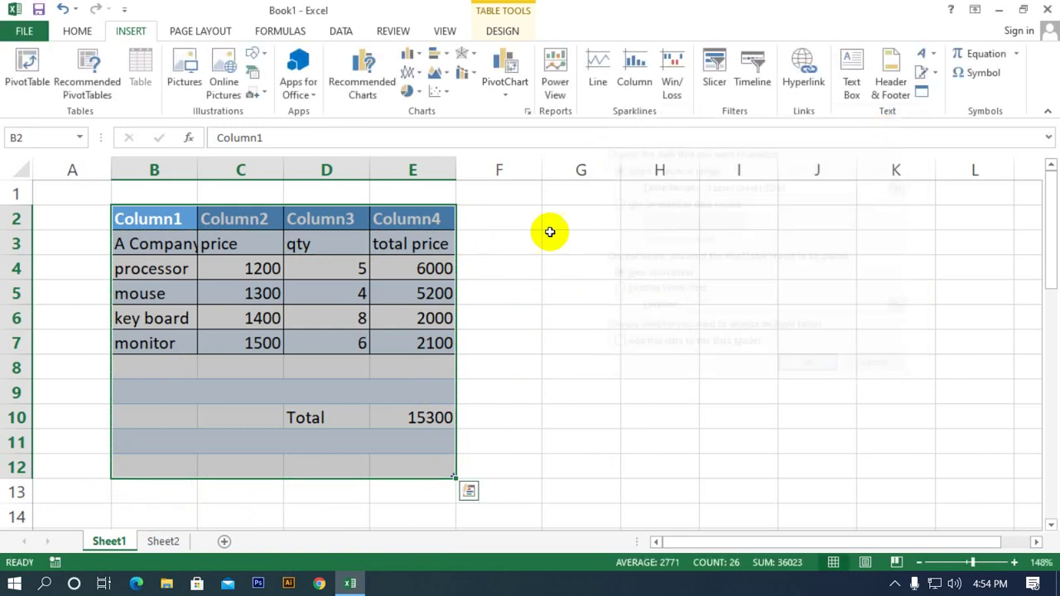
pyautogui.click(27, 65)
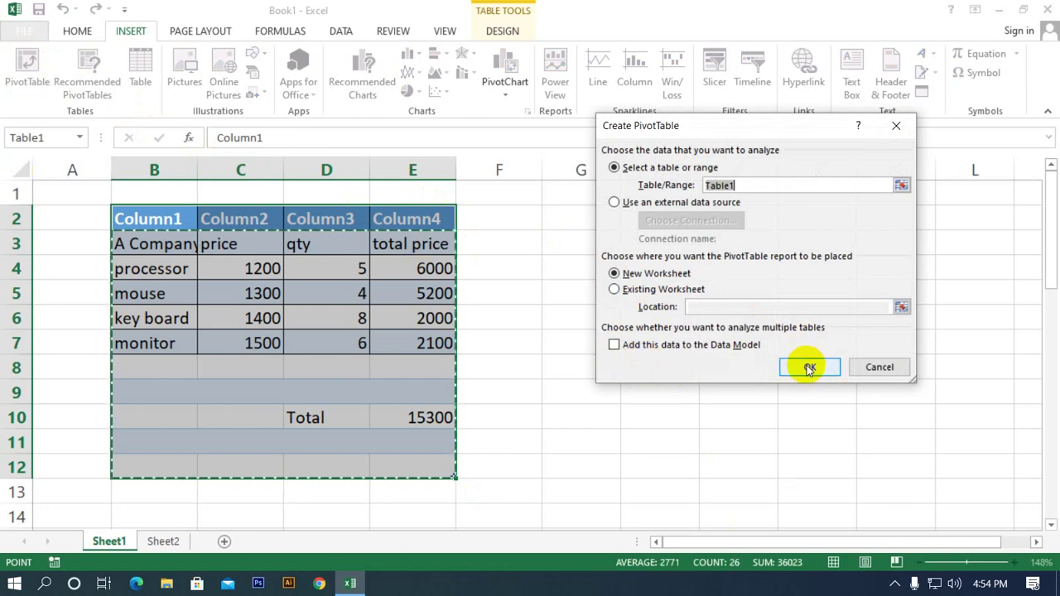
pyautogui.click(808, 369)
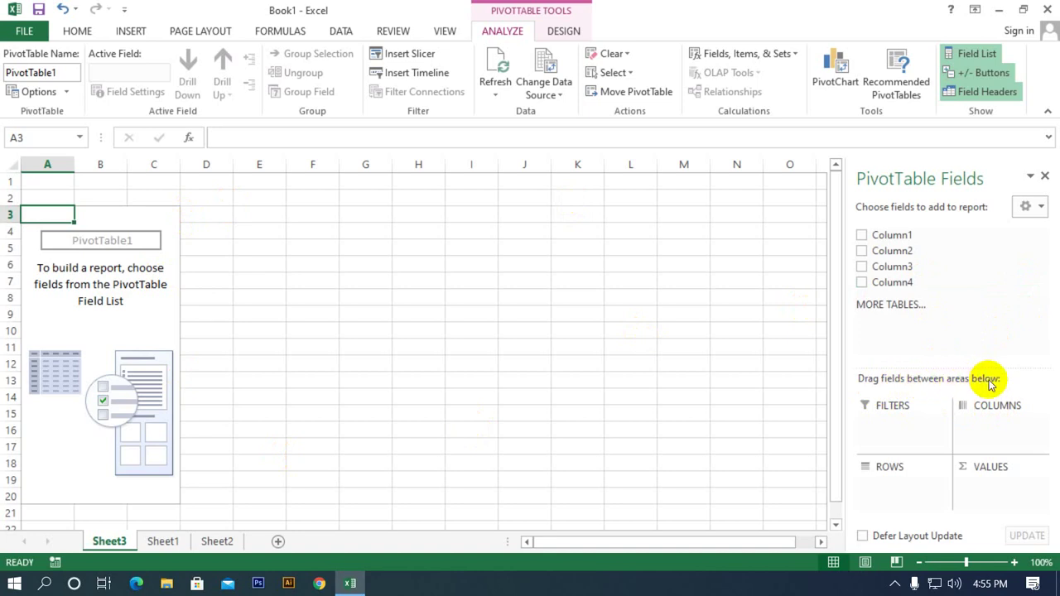
# Add Column1 as the pivot's row labels, then select cell B2 back on Sheet1
pyautogui.click(862, 236)
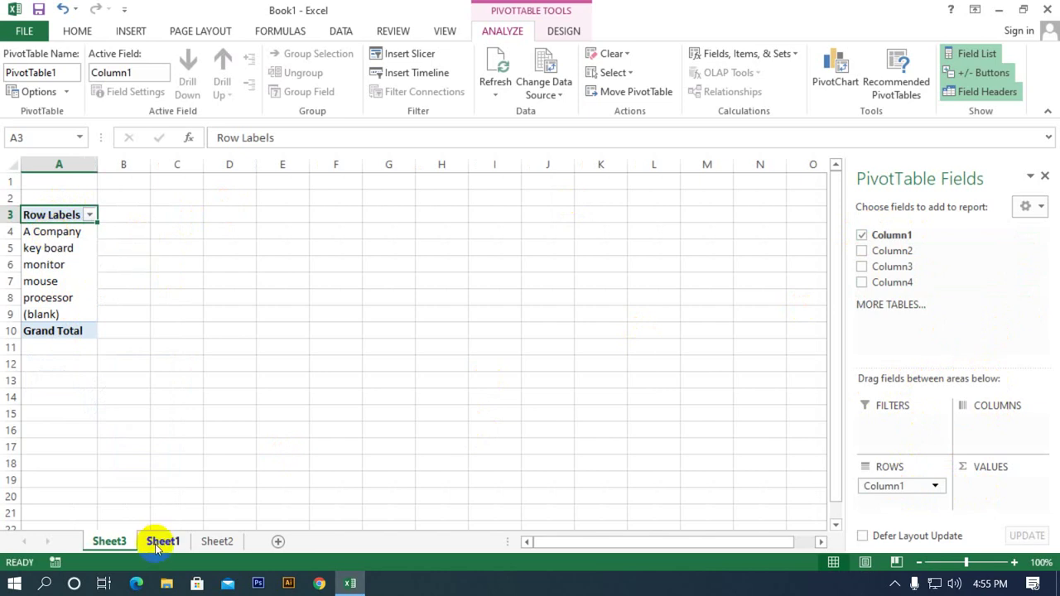
pyautogui.click(163, 541)
pyautogui.click(174, 217)
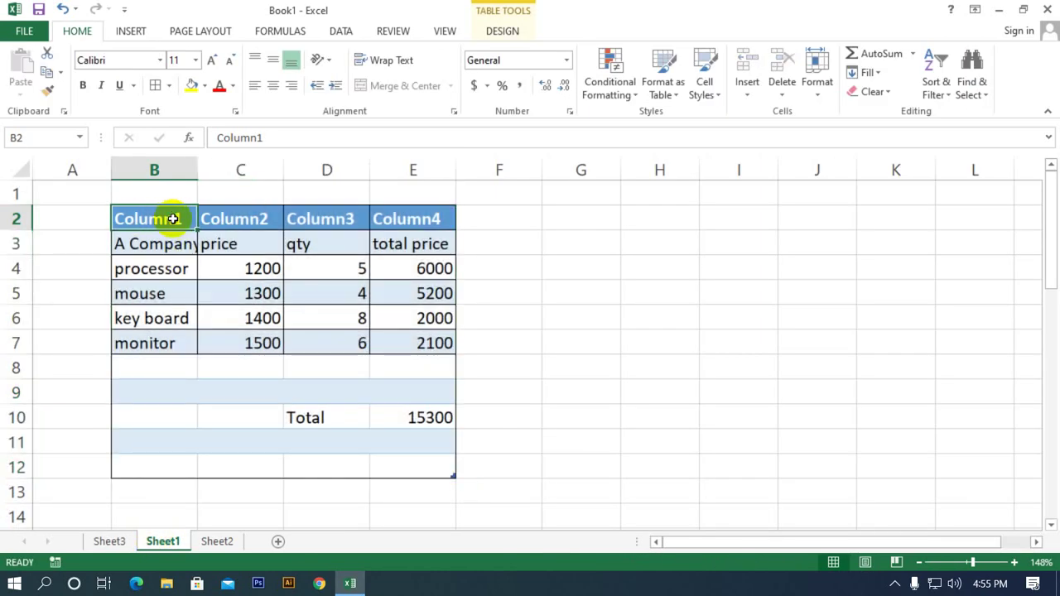
# On Sheet3, nest Column2 under Column1 in rows, showing prices 1400, 1500, 1300, 1200
pyautogui.click(181, 243)
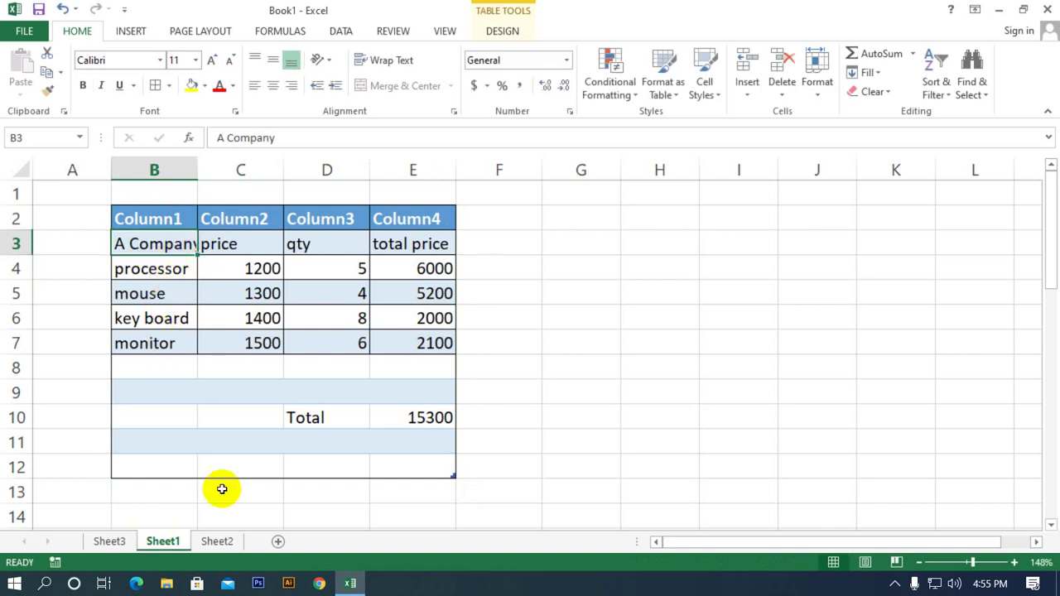
pyautogui.click(109, 540)
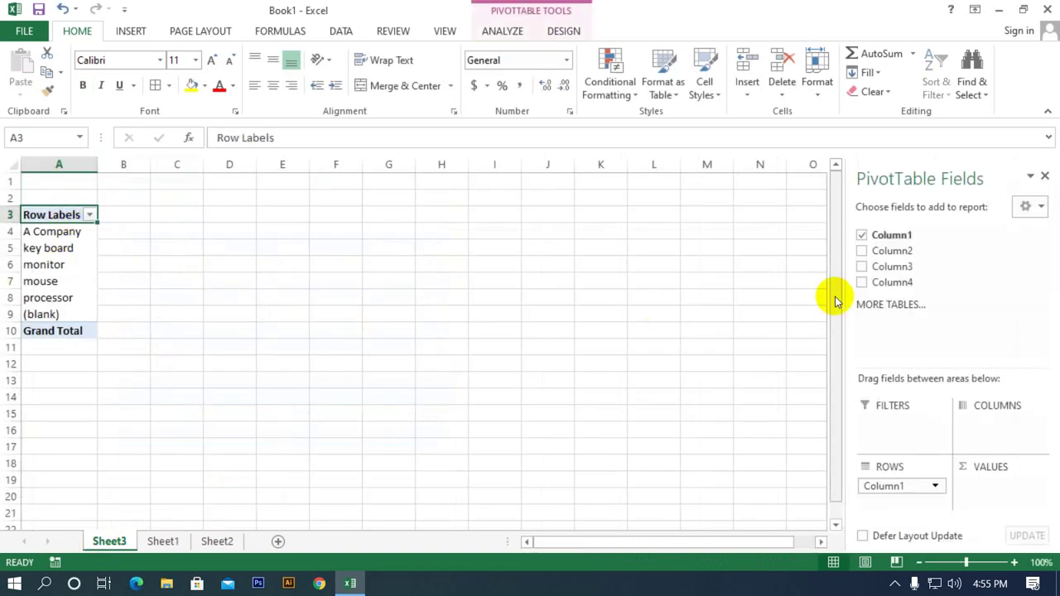
pyautogui.moveTo(892, 487)
pyautogui.mouseDown()
pyautogui.moveTo(985, 489)
pyautogui.moveTo(981, 429)
pyautogui.mouseUp()
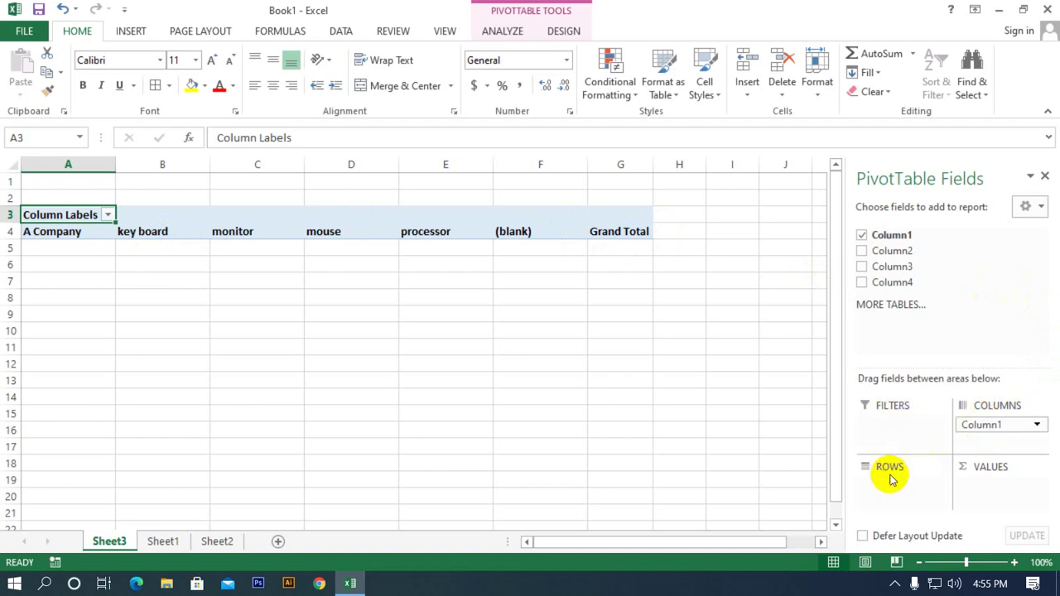
pyautogui.moveTo(970, 432); pyautogui.dragTo(884, 490)
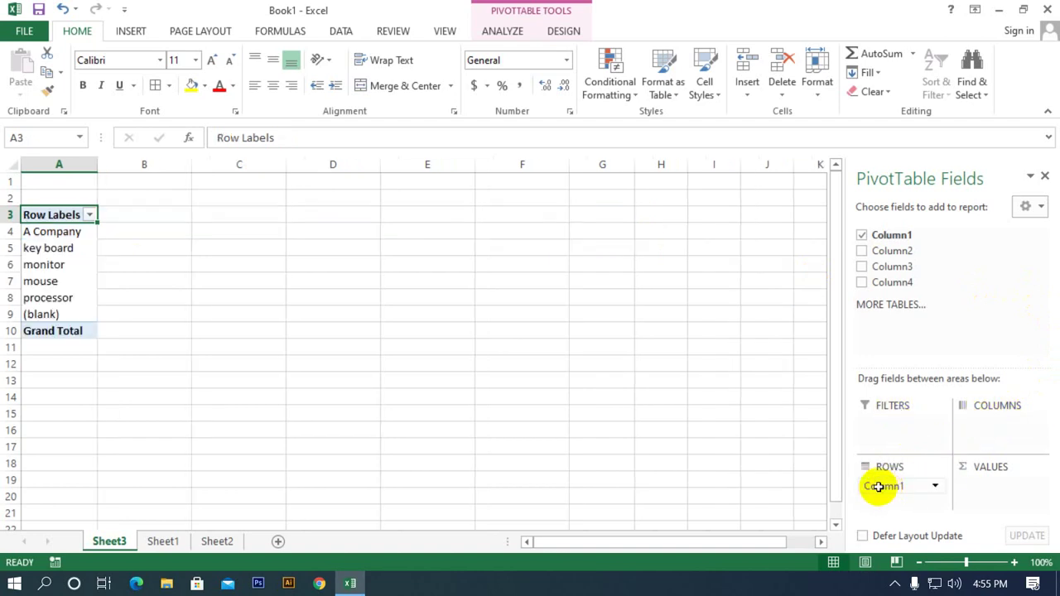
pyautogui.click(861, 253)
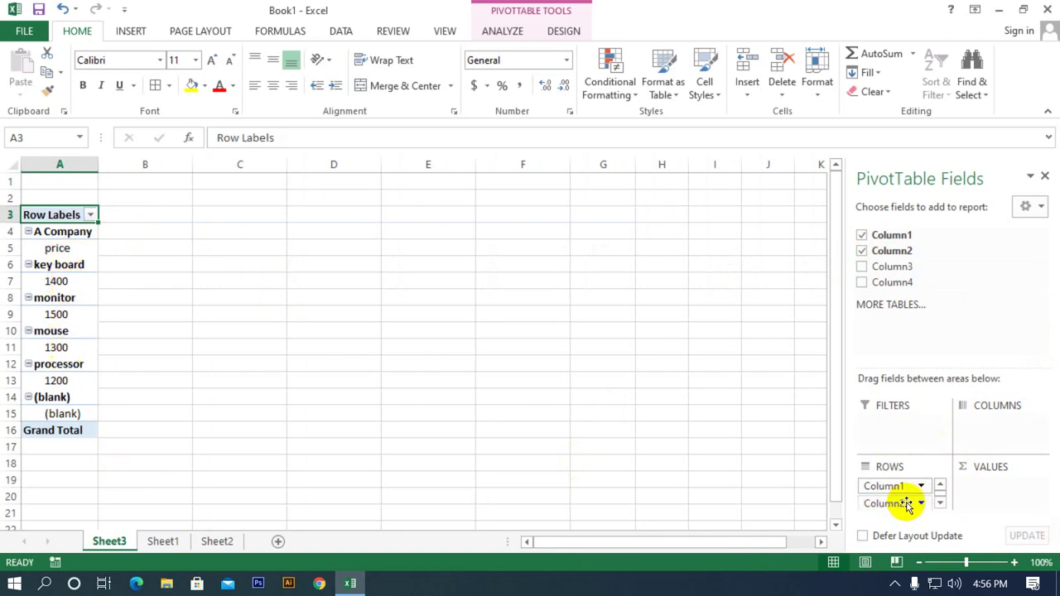
# Move Column2 into Column Labels, keeping all price values in the column filter
pyautogui.moveTo(914, 506); pyautogui.dragTo(997, 430)
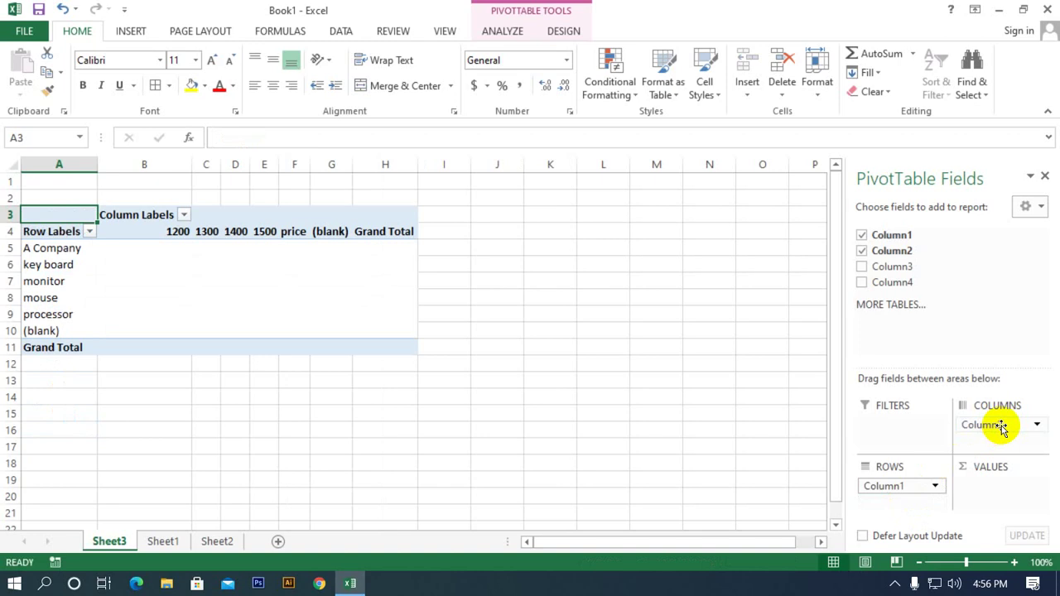
pyautogui.moveTo(1002, 426)
pyautogui.mouseDown()
pyautogui.moveTo(1029, 489)
pyautogui.moveTo(1017, 487)
pyautogui.moveTo(989, 431)
pyautogui.moveTo(894, 424)
pyautogui.moveTo(1017, 427)
pyautogui.mouseUp()
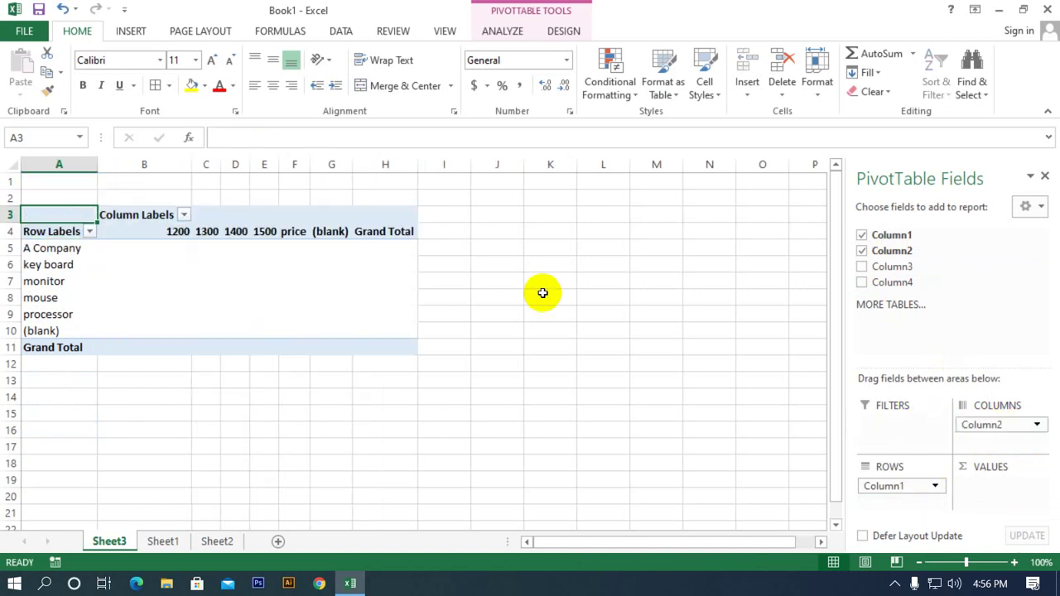
pyautogui.click(184, 215)
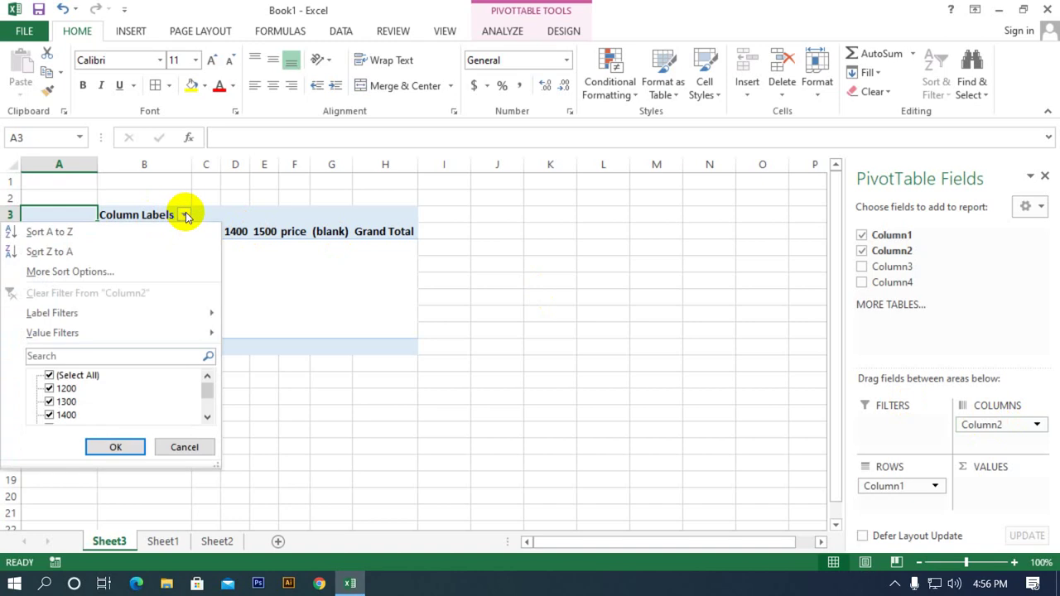
pyautogui.click(115, 447)
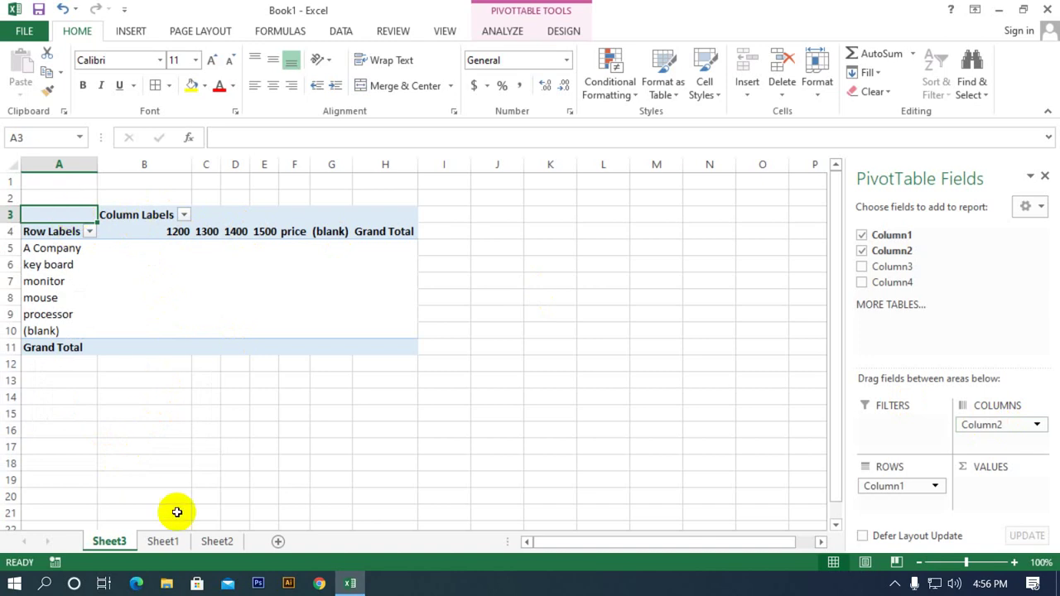
# Flip between Sheet2, Sheet1 and Sheet3 to compare, ending on the pivot table
pyautogui.click(217, 541)
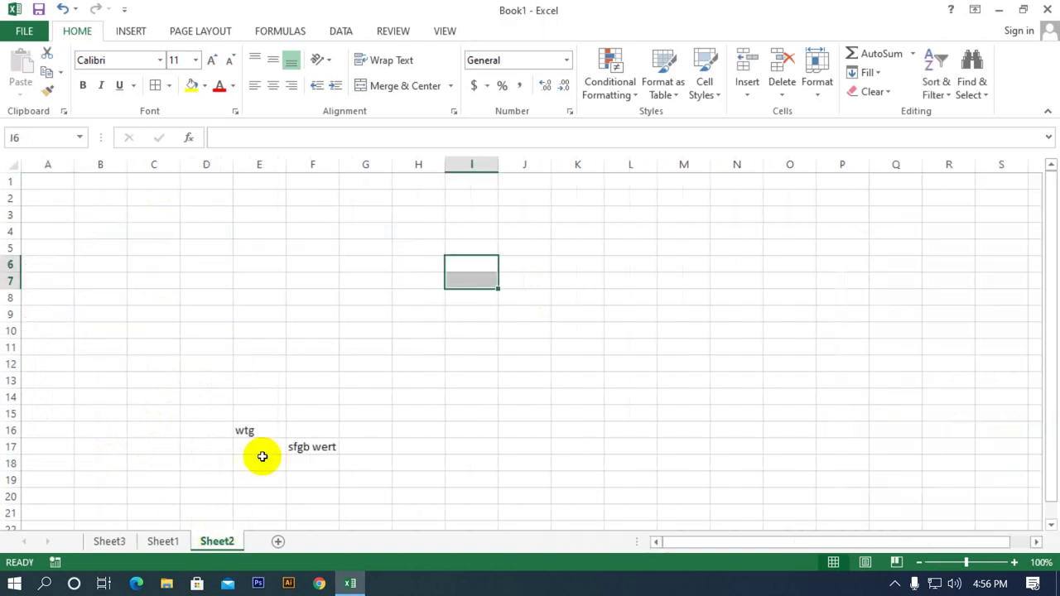
pyautogui.click(249, 380)
pyautogui.click(162, 541)
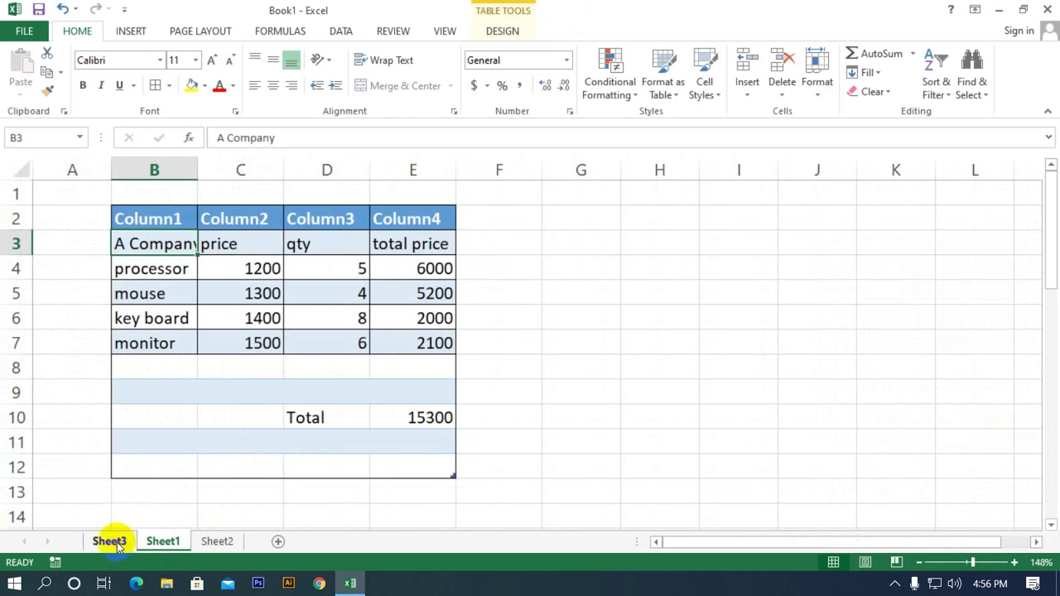
pyautogui.click(116, 543)
pyautogui.click(157, 542)
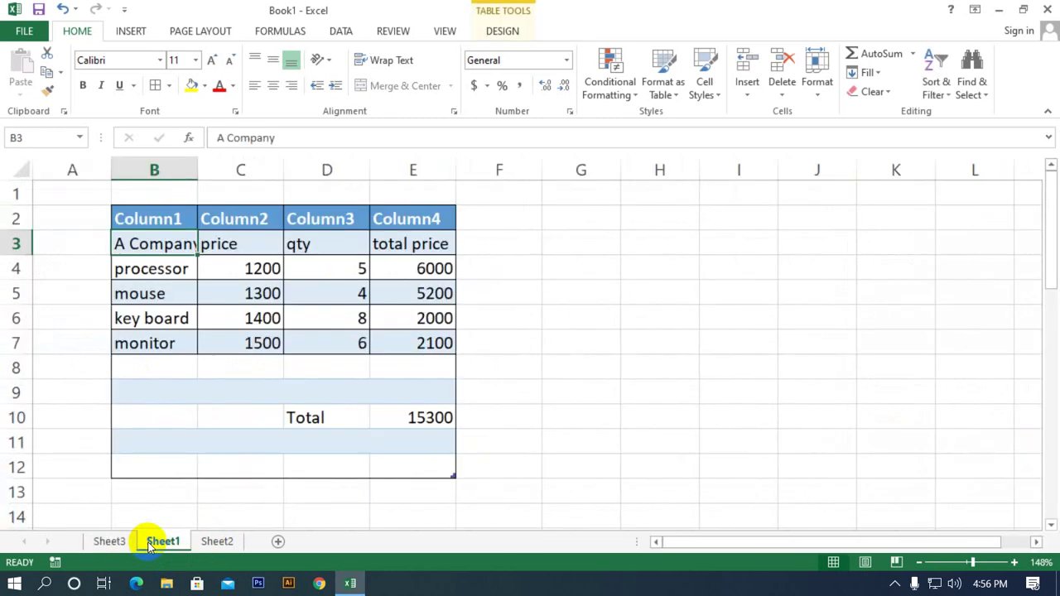
pyautogui.click(111, 540)
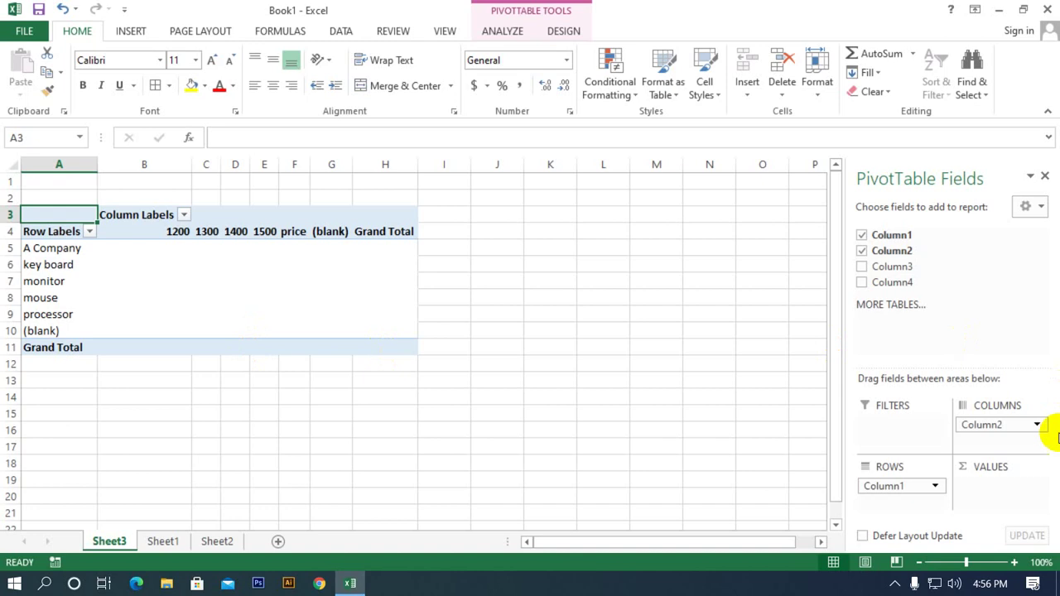
pyautogui.moveTo(989, 424); pyautogui.dragTo(902, 505)
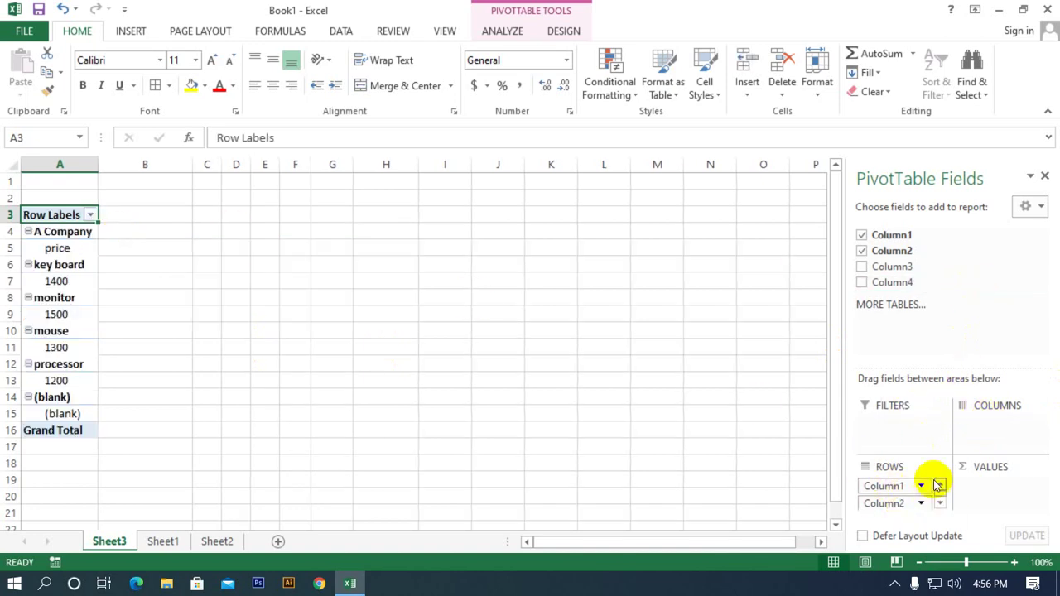
pyautogui.click(921, 504)
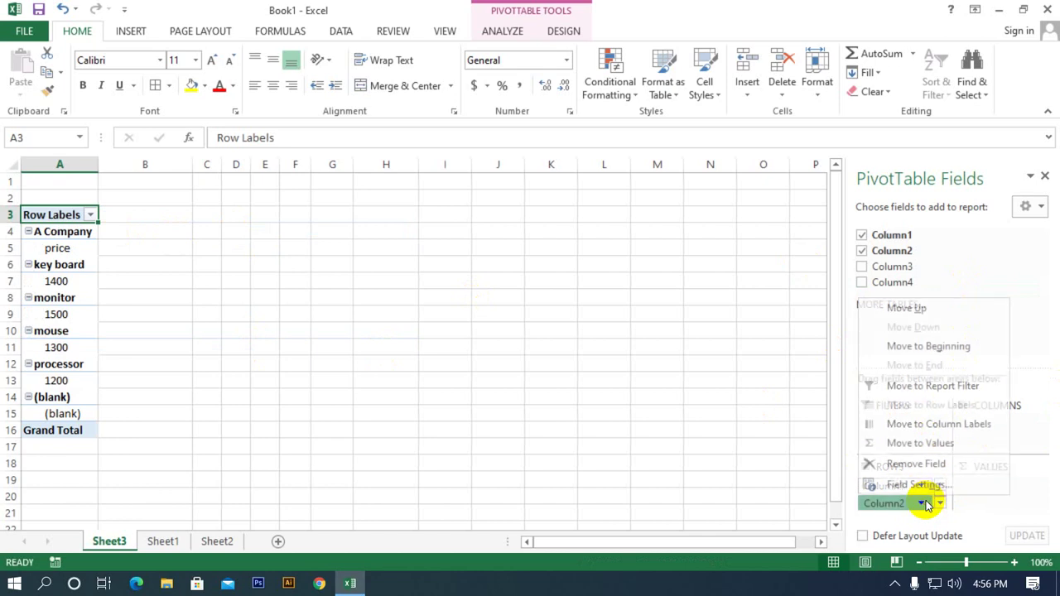
pyautogui.click(1010, 512)
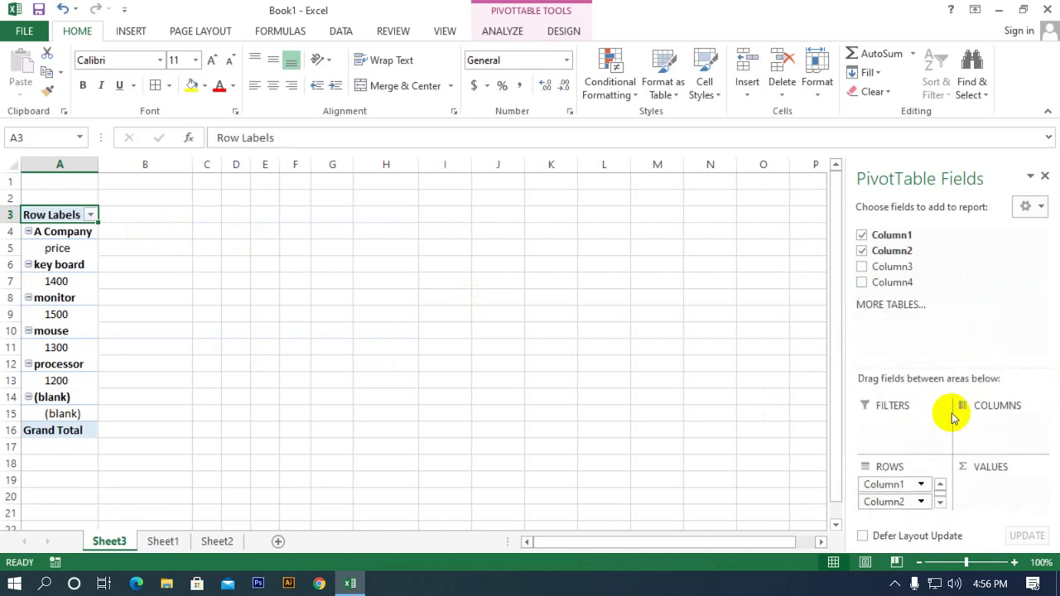
pyautogui.click(28, 232)
pyautogui.click(28, 232)
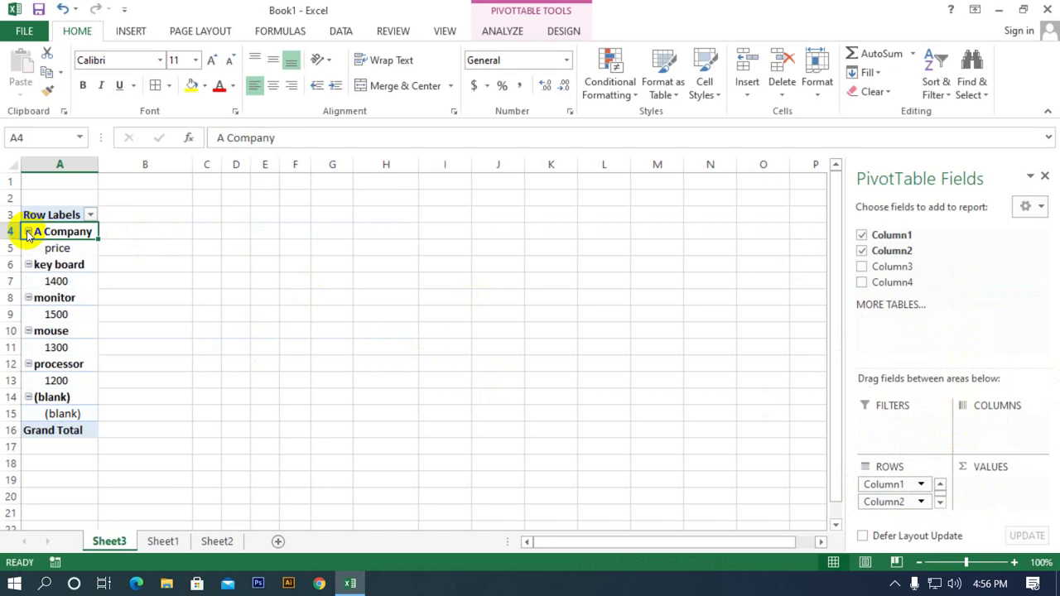
pyautogui.click(28, 265)
pyautogui.click(29, 265)
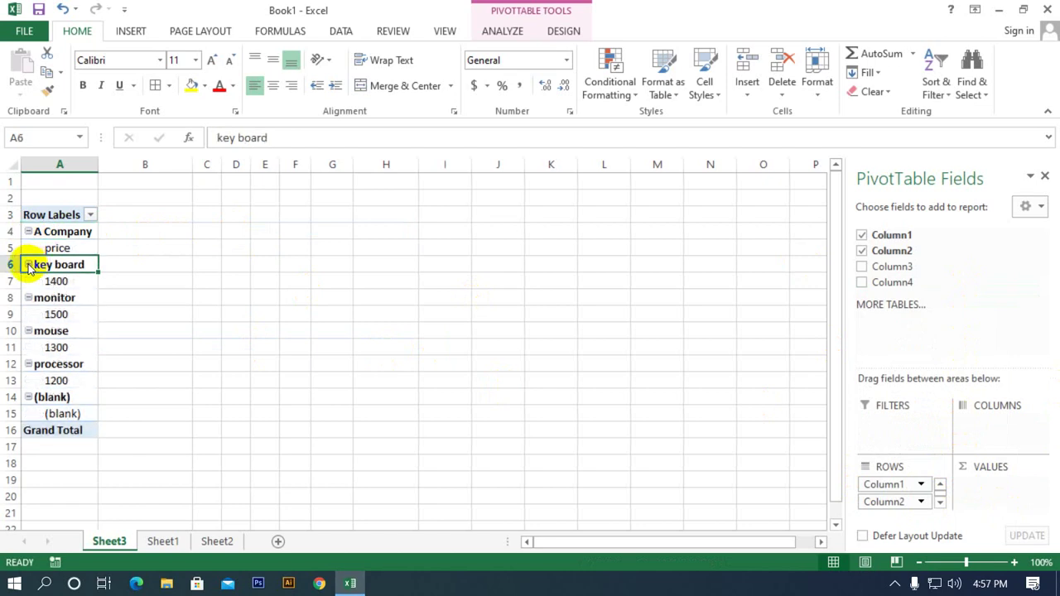
pyautogui.click(28, 298)
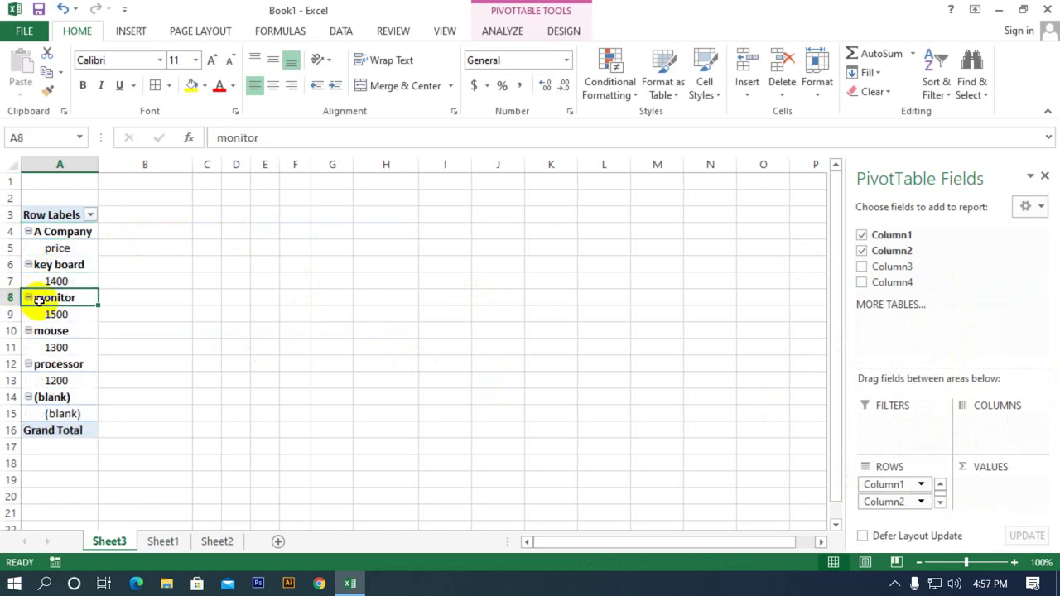
pyautogui.click(29, 332)
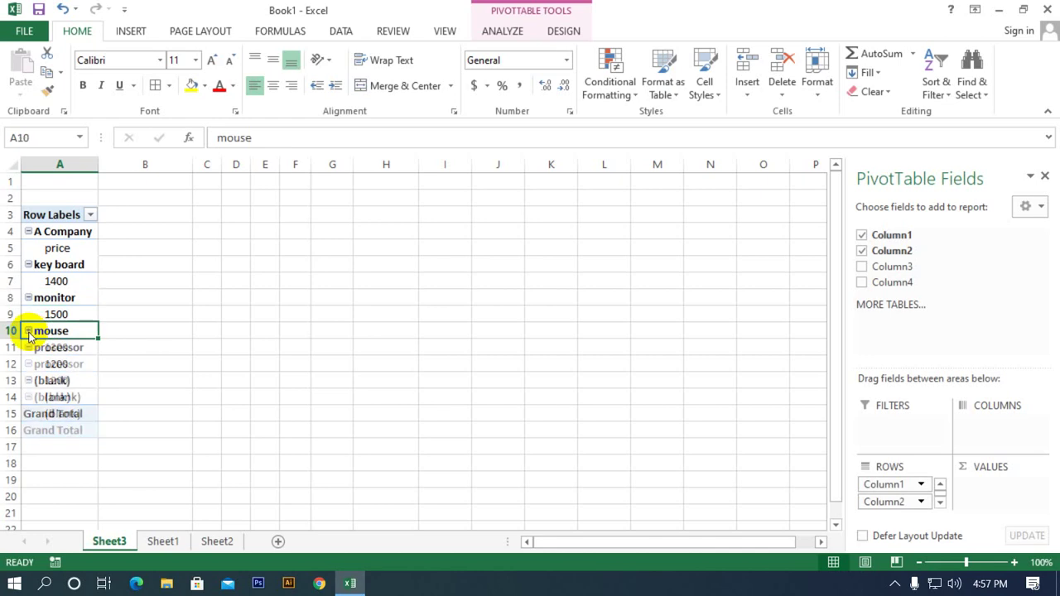
pyautogui.click(29, 332)
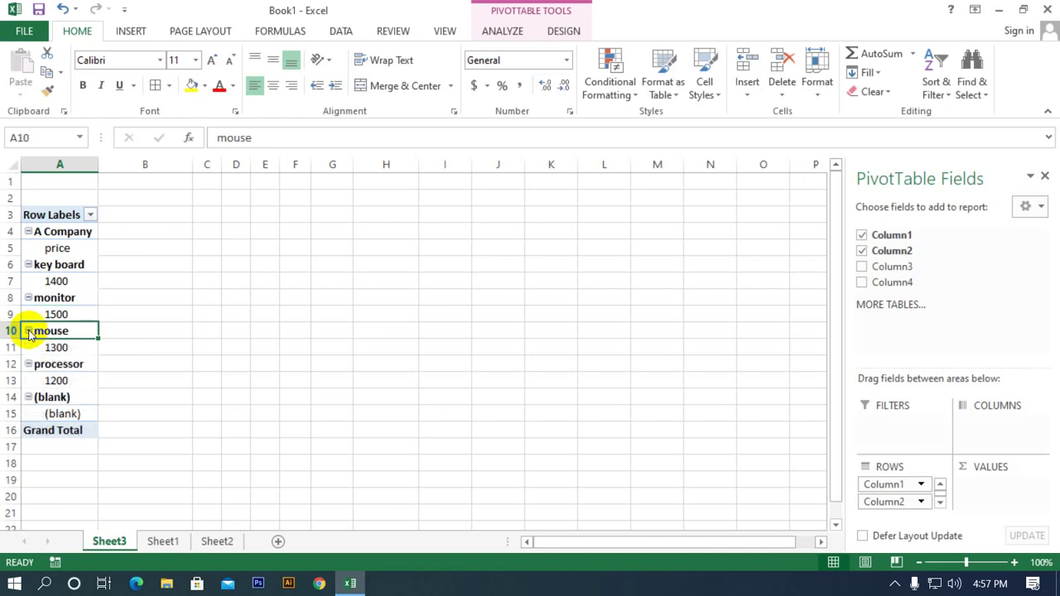
pyautogui.click(58, 281)
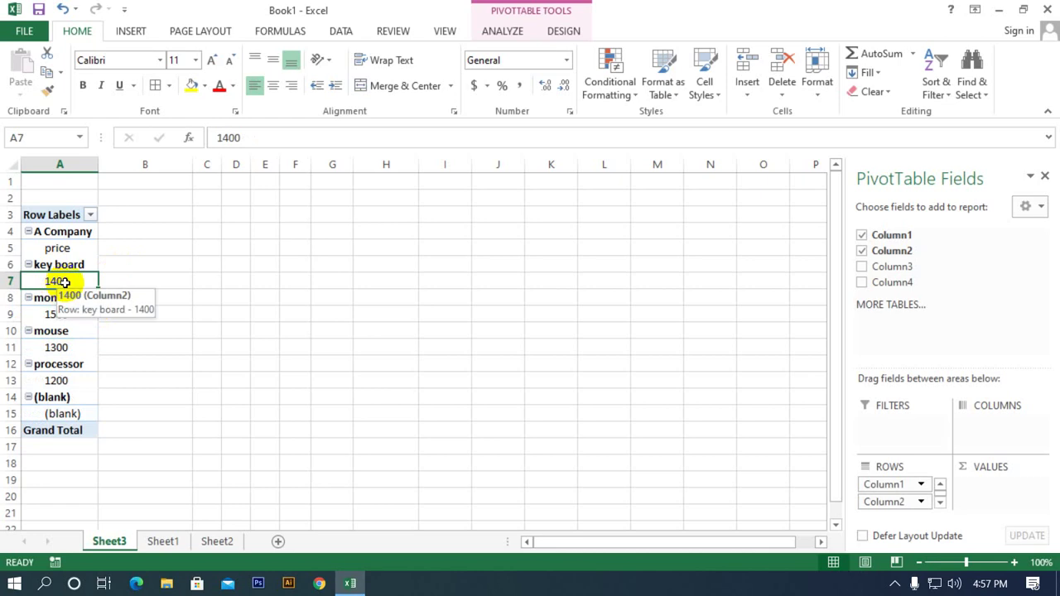
pyautogui.click(55, 308)
pyautogui.click(60, 323)
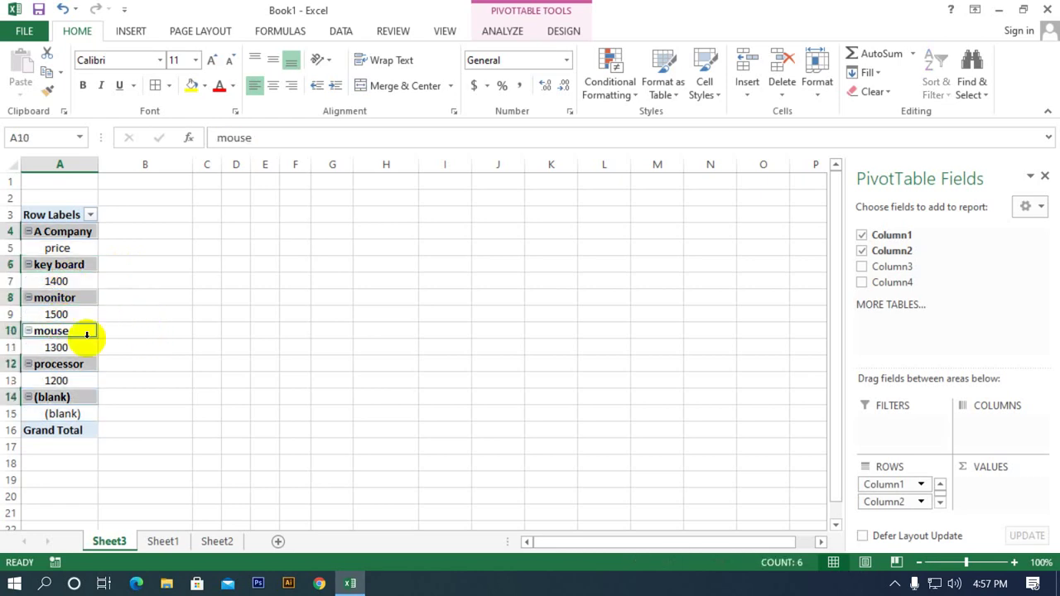
pyautogui.click(58, 348)
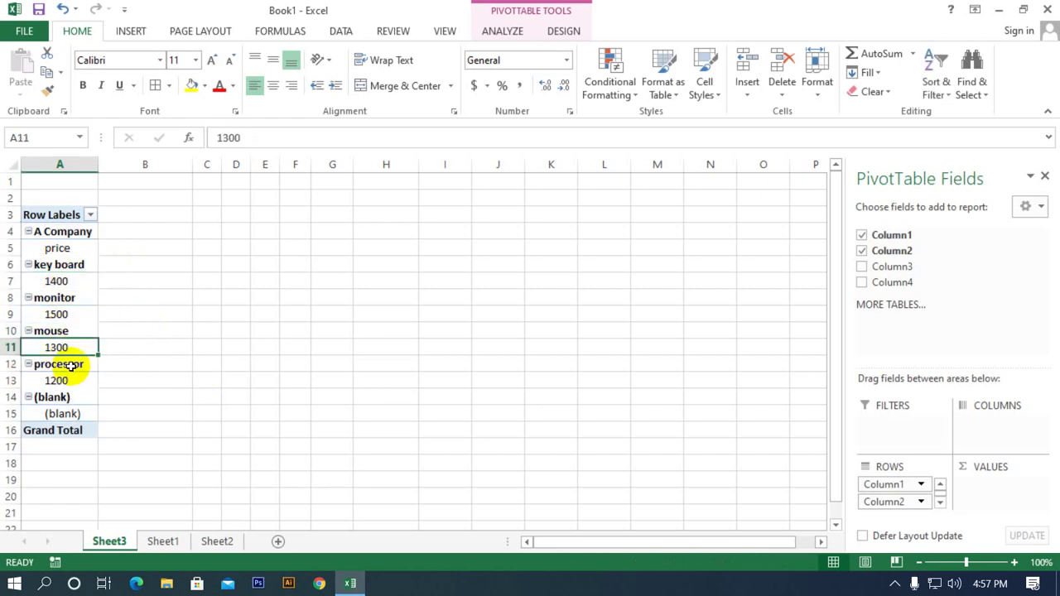
pyautogui.click(62, 367)
pyautogui.click(75, 380)
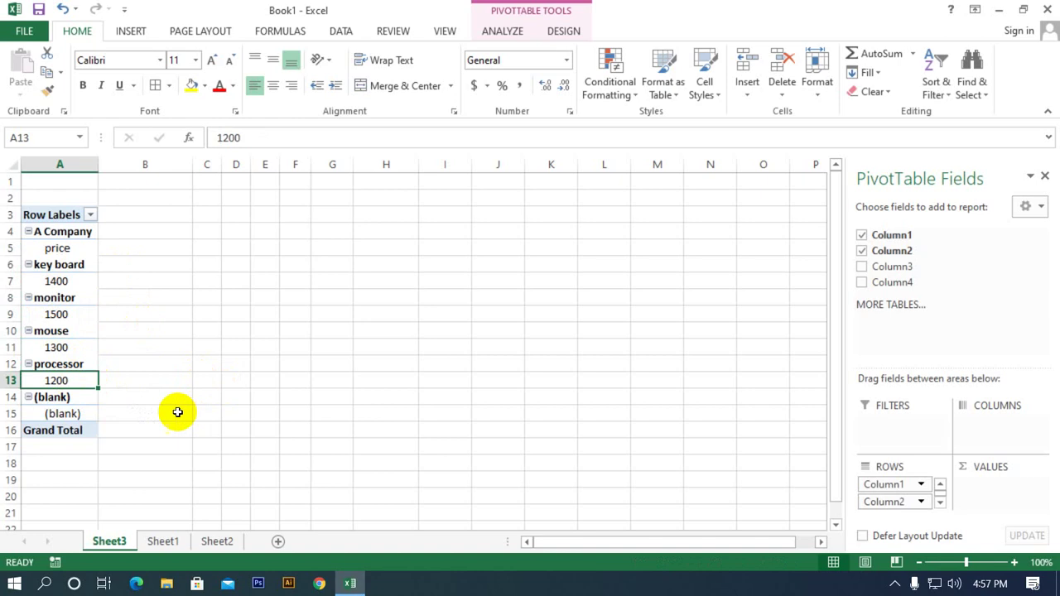
pyautogui.click(76, 399)
pyautogui.click(79, 413)
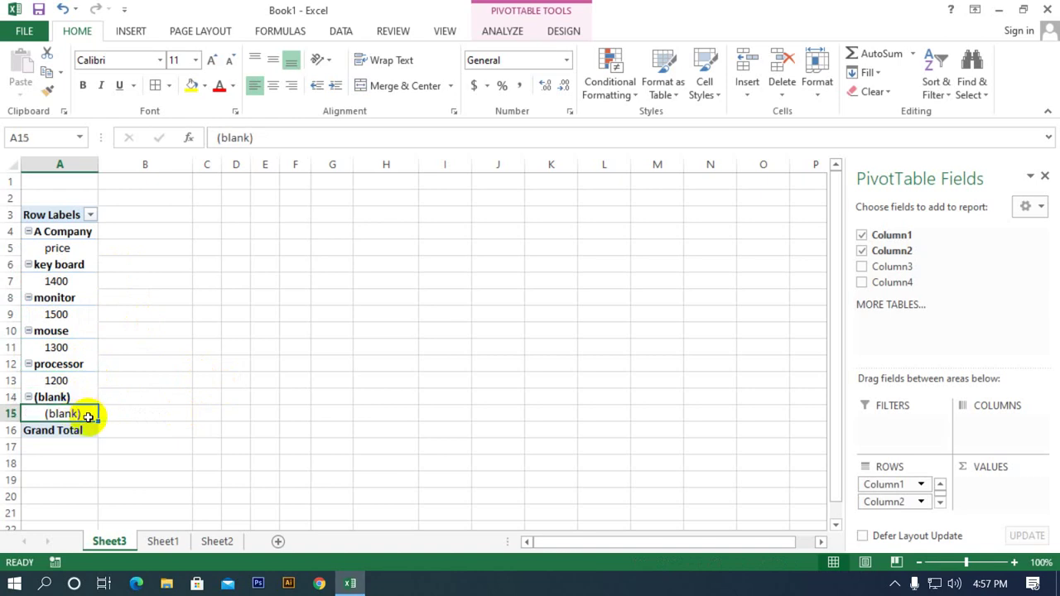
# Select the pivot's row labels and add Column3 to the pivot rows
pyautogui.moveTo(67, 231); pyautogui.dragTo(63, 431)
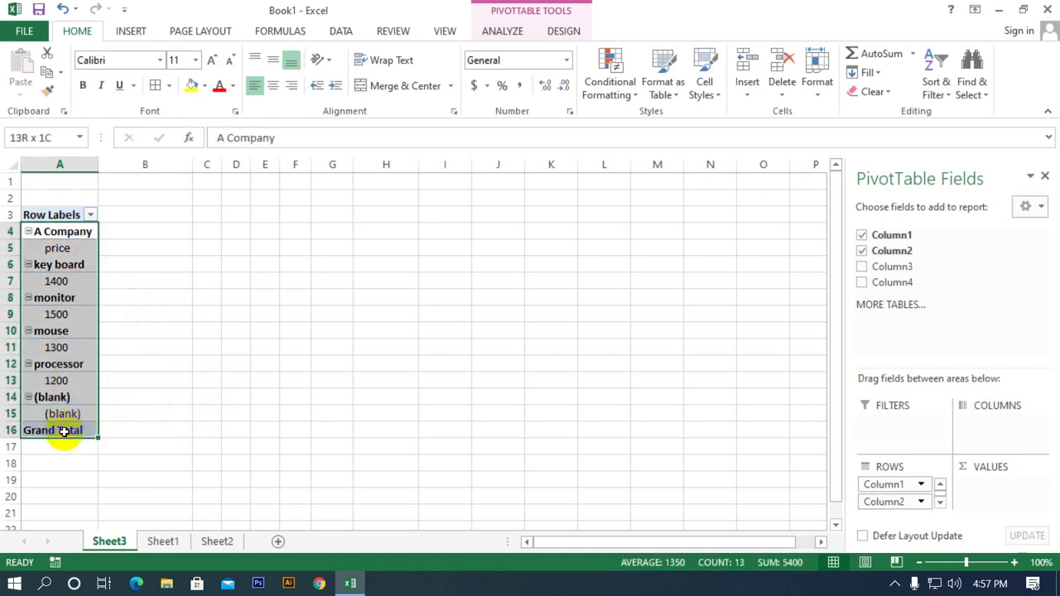
pyautogui.click(144, 236)
pyautogui.moveTo(72, 217); pyautogui.dragTo(83, 428)
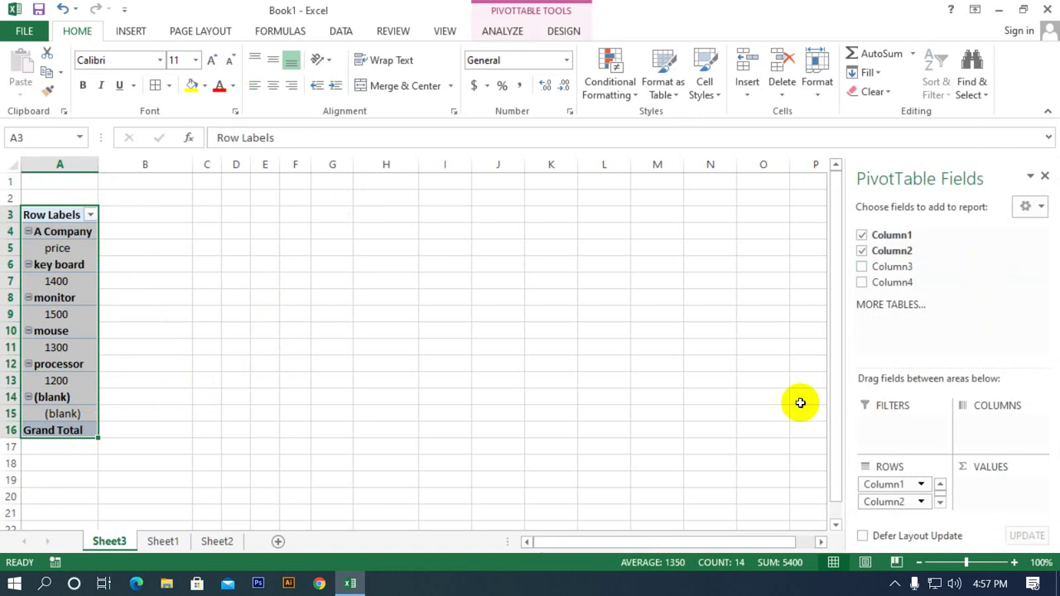
pyautogui.click(864, 268)
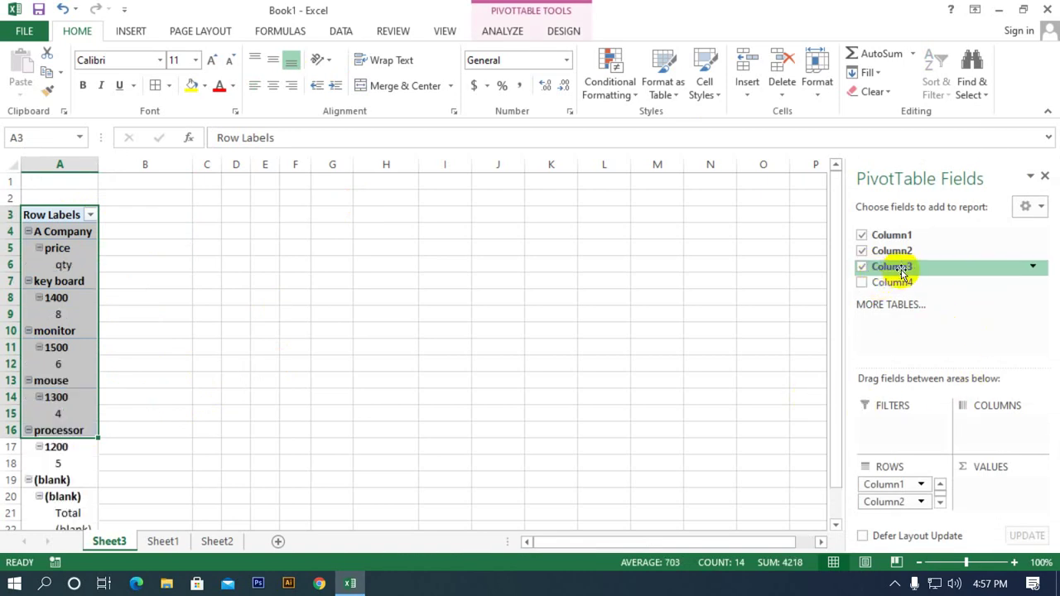
# Check Sheet1's source, then re-toggle Column3 so quantities 8, 6, 4, 5 sit under prices
pyautogui.click(165, 545)
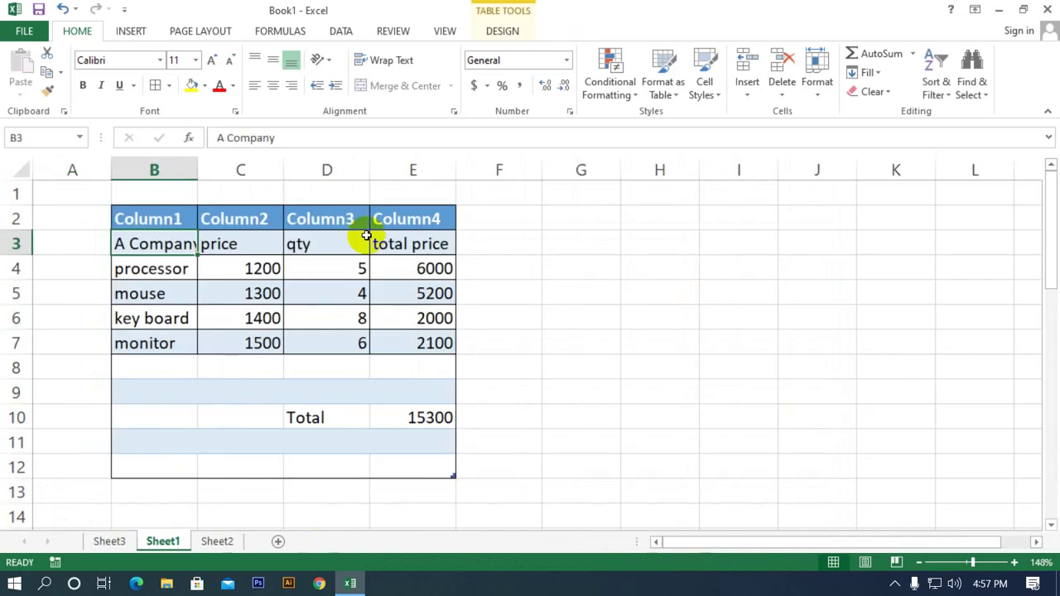
pyautogui.click(108, 542)
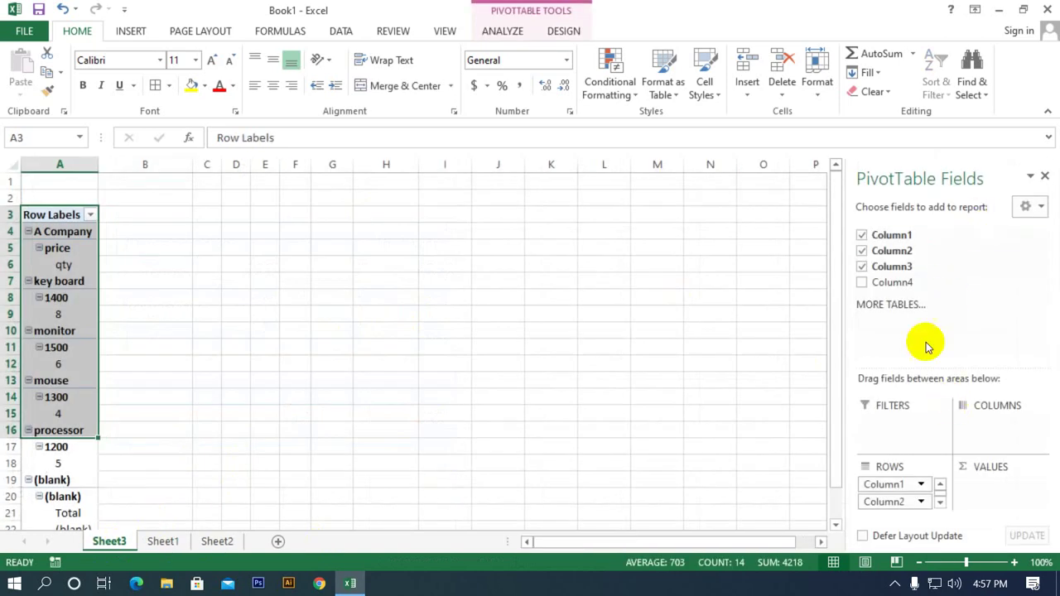
pyautogui.scroll(-1, 165, 265)
pyautogui.scroll(-1, 71, 260)
pyautogui.scroll(2, 86, 381)
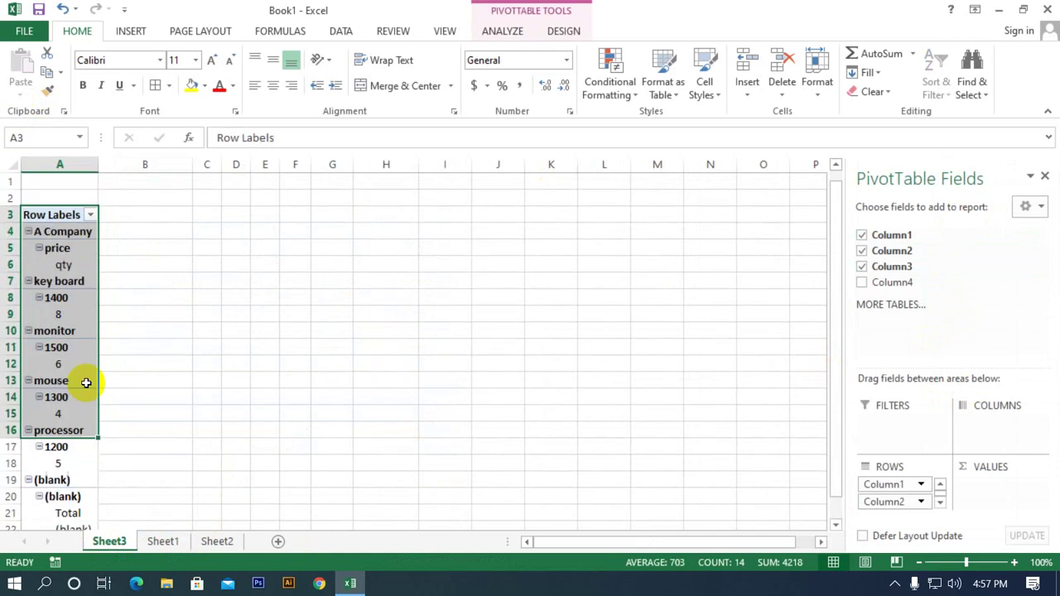
pyautogui.scroll(-1, 124, 289)
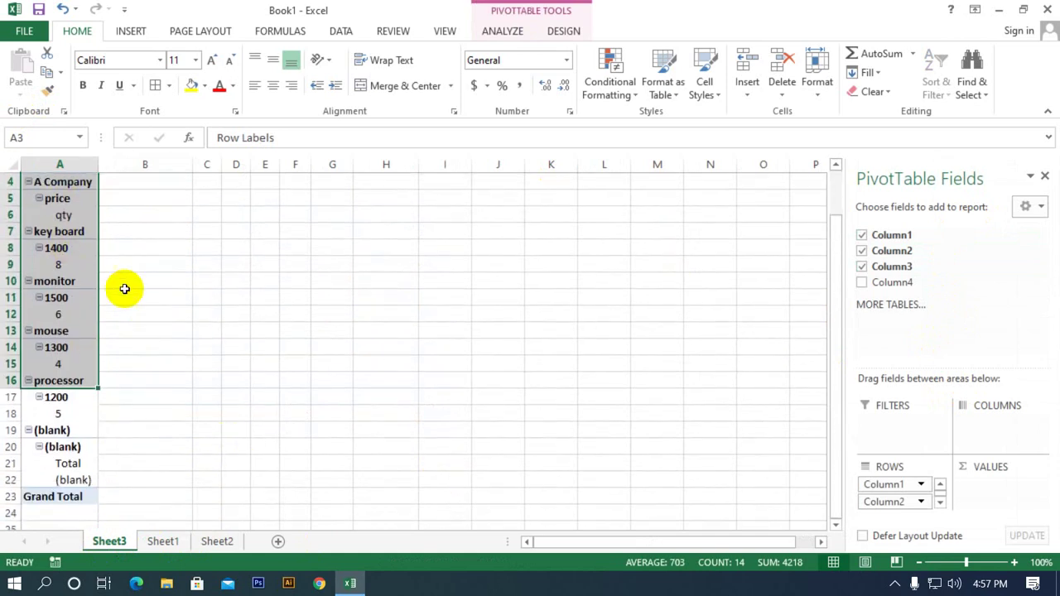
pyautogui.scroll(1, 88, 237)
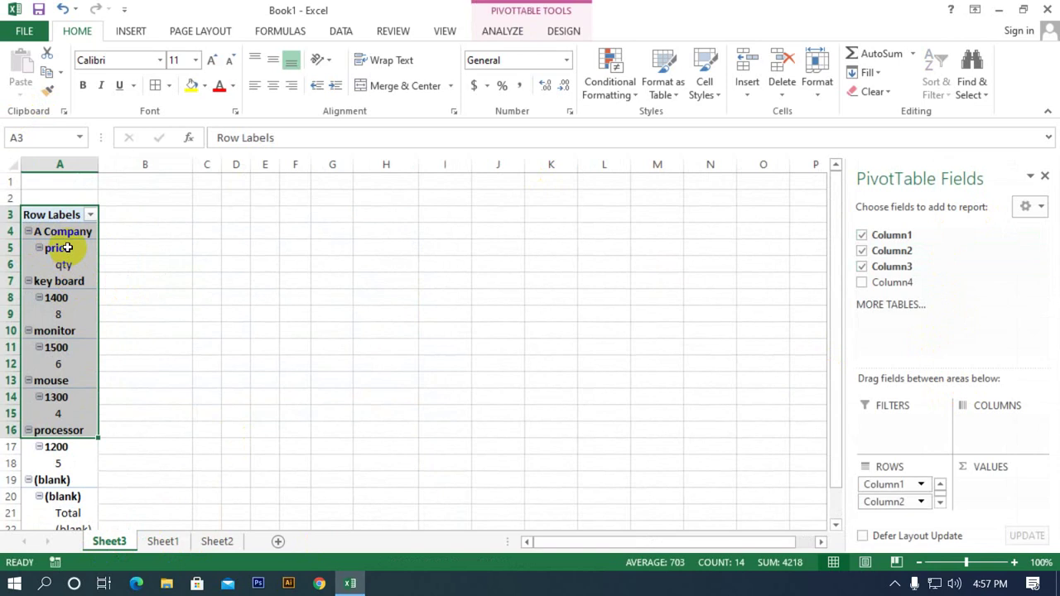
pyautogui.scroll(-1, 913, 497)
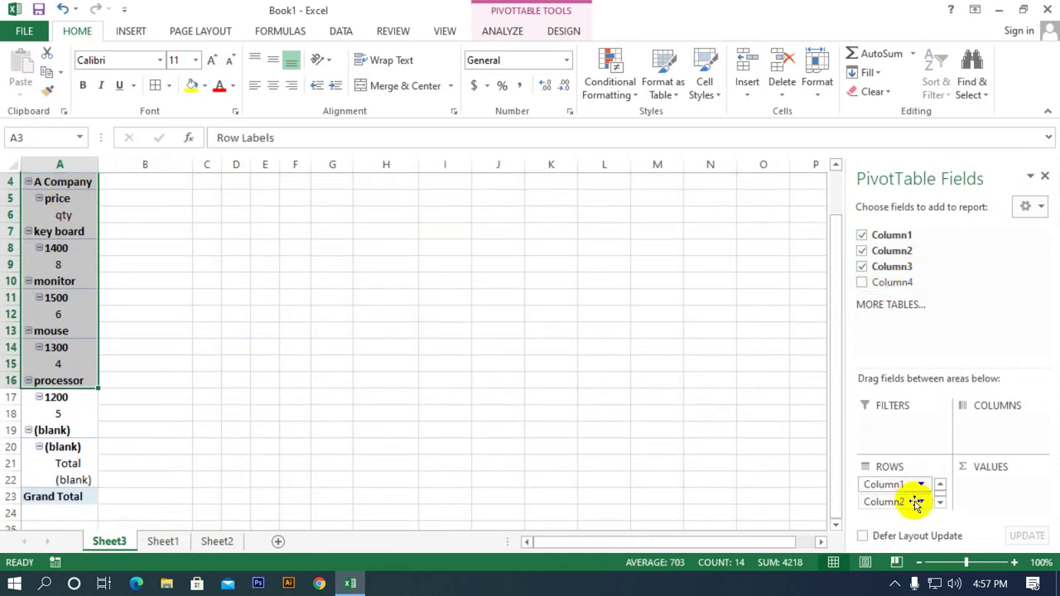
pyautogui.scroll(-1, 915, 504)
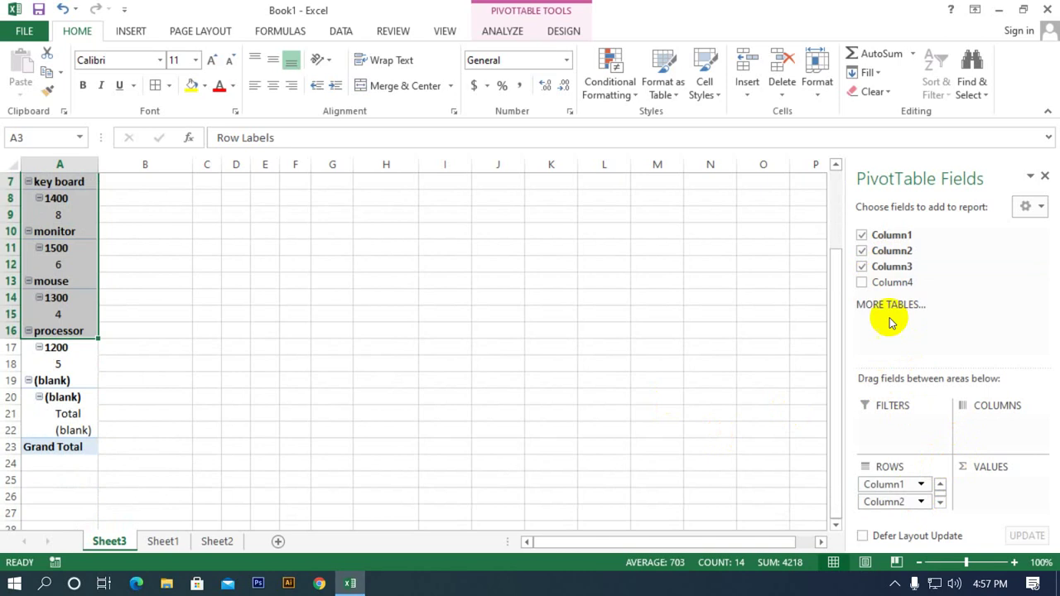
pyautogui.click(862, 266)
pyautogui.click(862, 266)
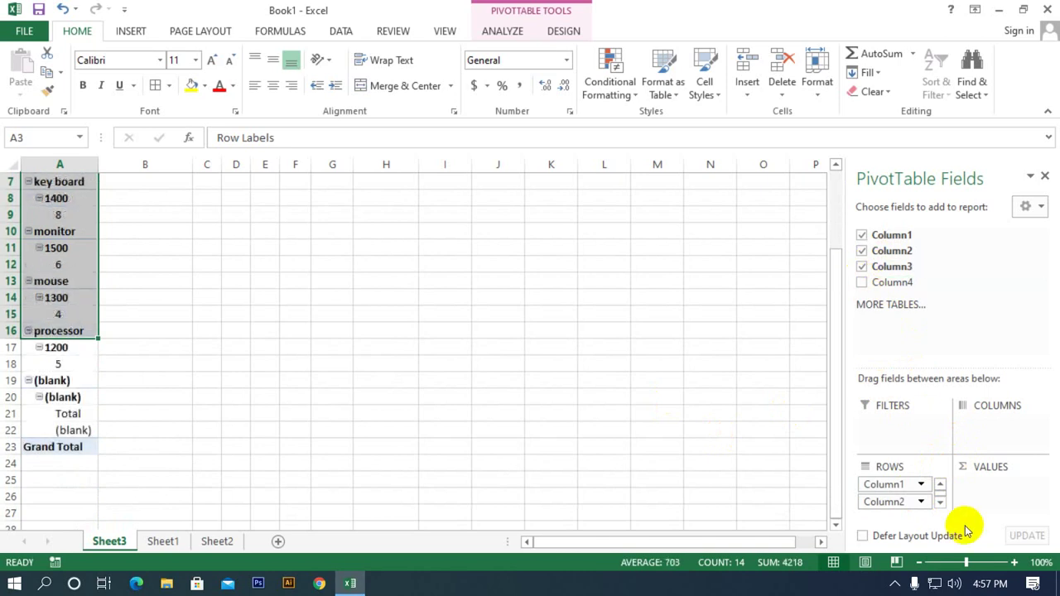
pyautogui.scroll(-3, 953, 517)
# Move Column2 into the report filter and summarise Column3 as a count in Values
pyautogui.click(942, 505)
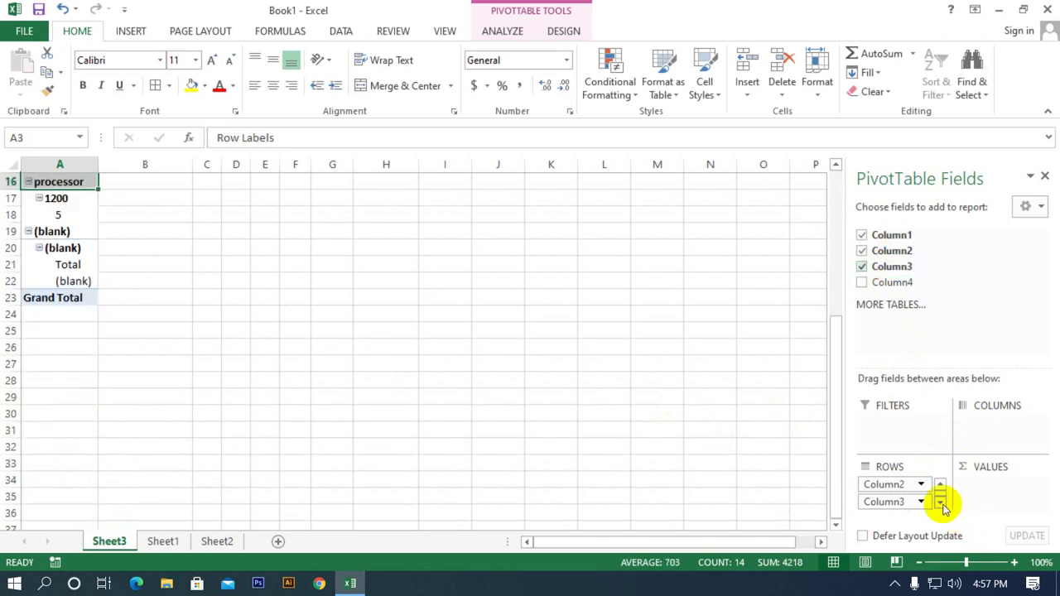
pyautogui.moveTo(919, 501); pyautogui.dragTo(1018, 431)
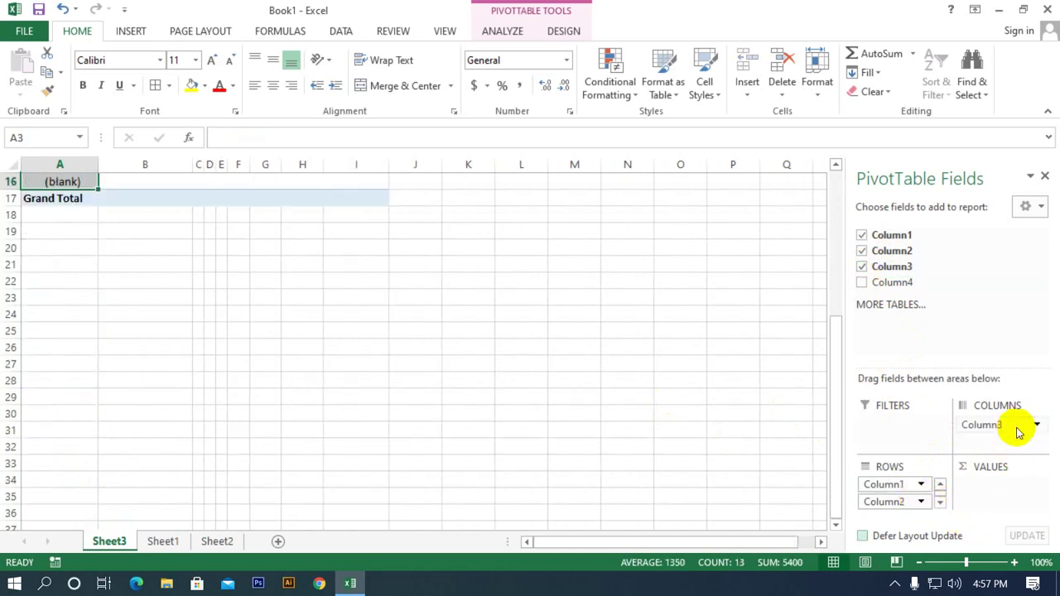
pyautogui.moveTo(906, 502); pyautogui.dragTo(901, 431)
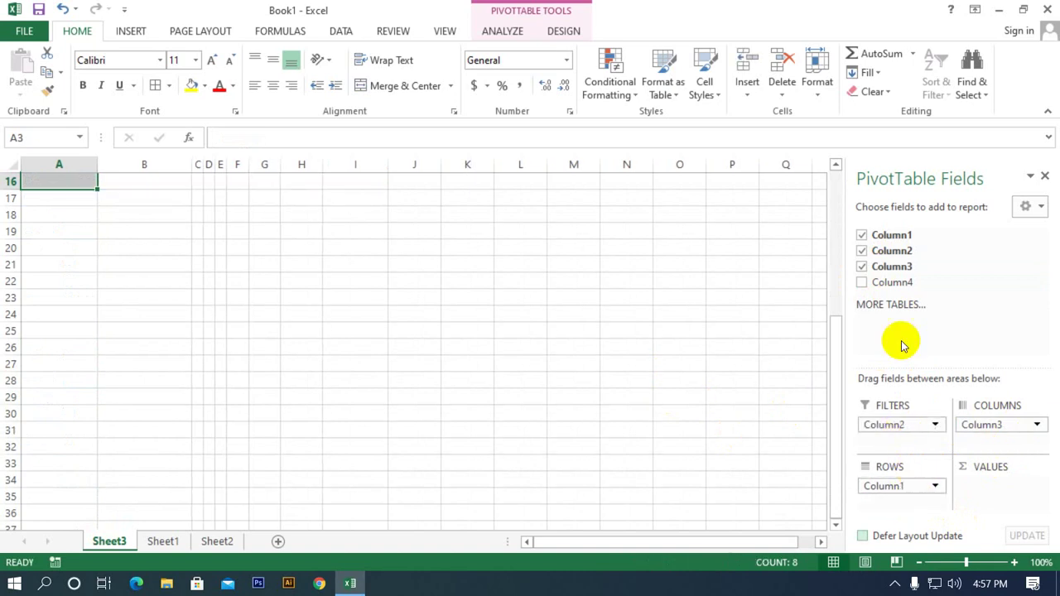
pyautogui.click(187, 347)
pyautogui.scroll(5, 203, 386)
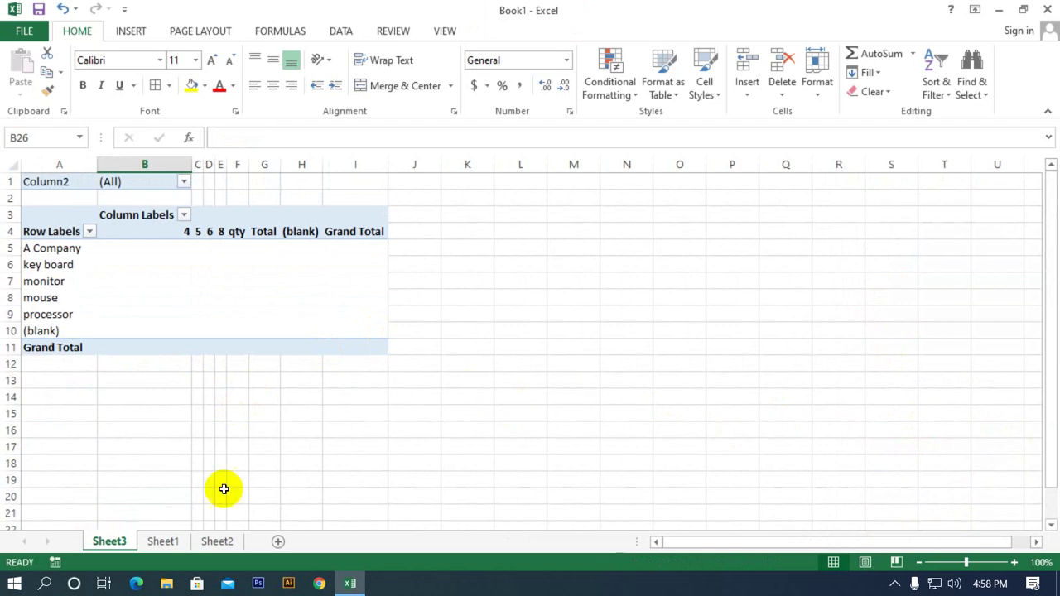
pyautogui.click(140, 276)
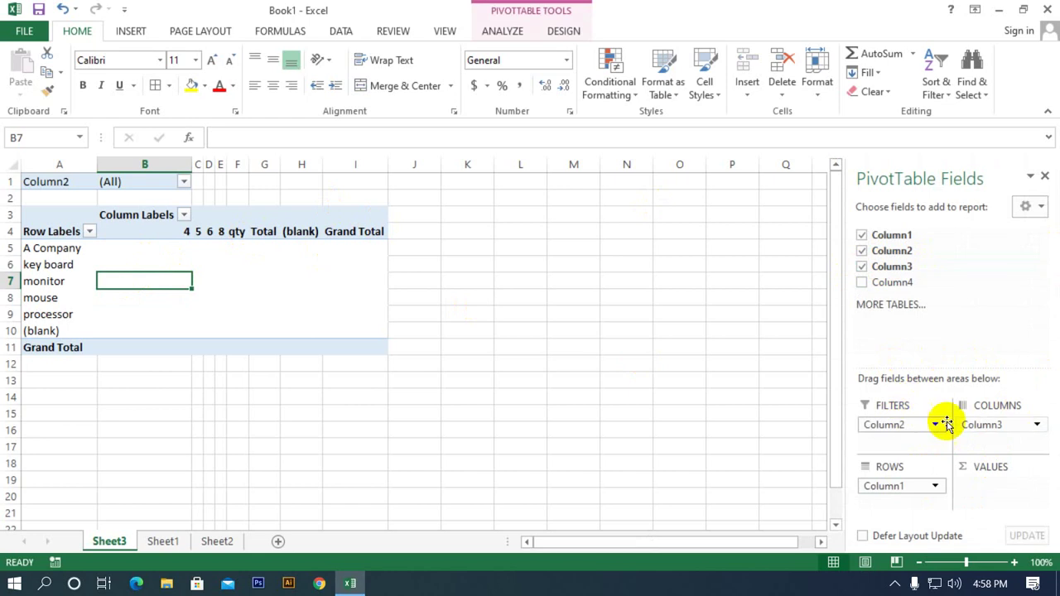
pyautogui.moveTo(989, 424); pyautogui.dragTo(1015, 484)
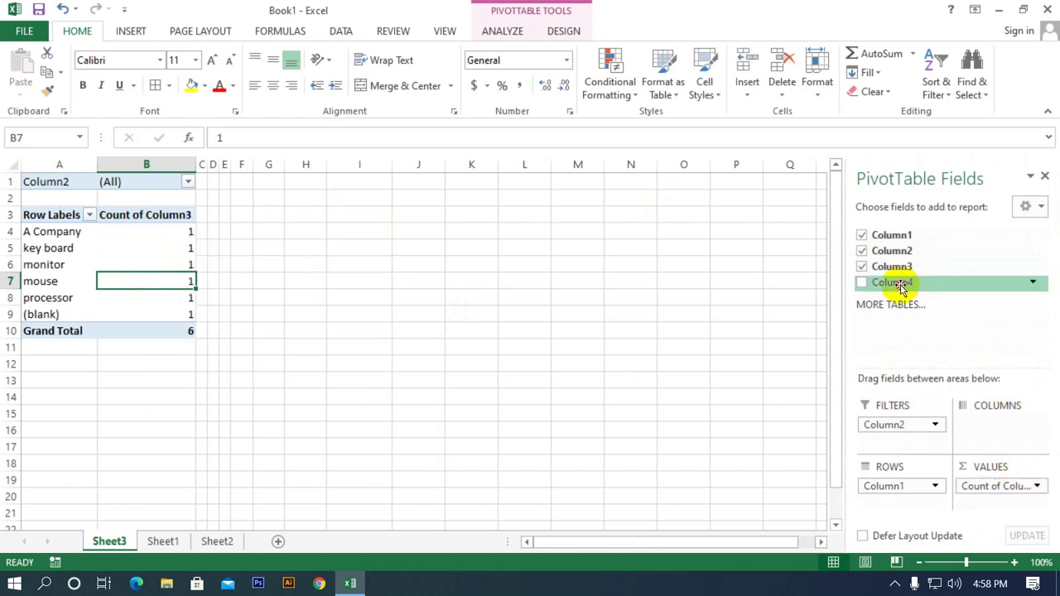
# Try Column4 in columns, then remove it and move Column2 from Filters to Columns
pyautogui.click(862, 282)
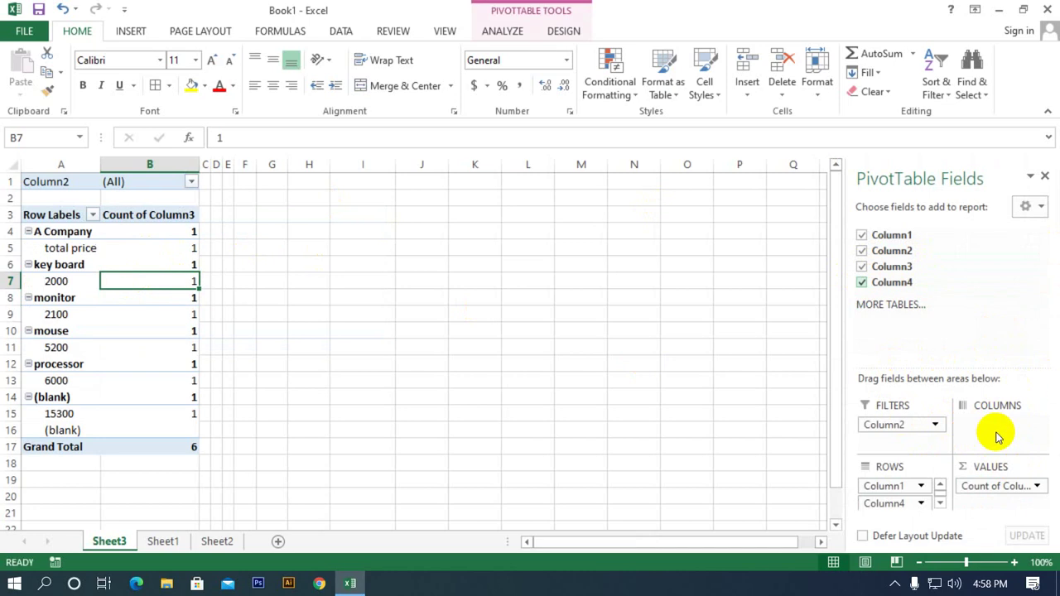
pyautogui.moveTo(918, 501); pyautogui.dragTo(1007, 437)
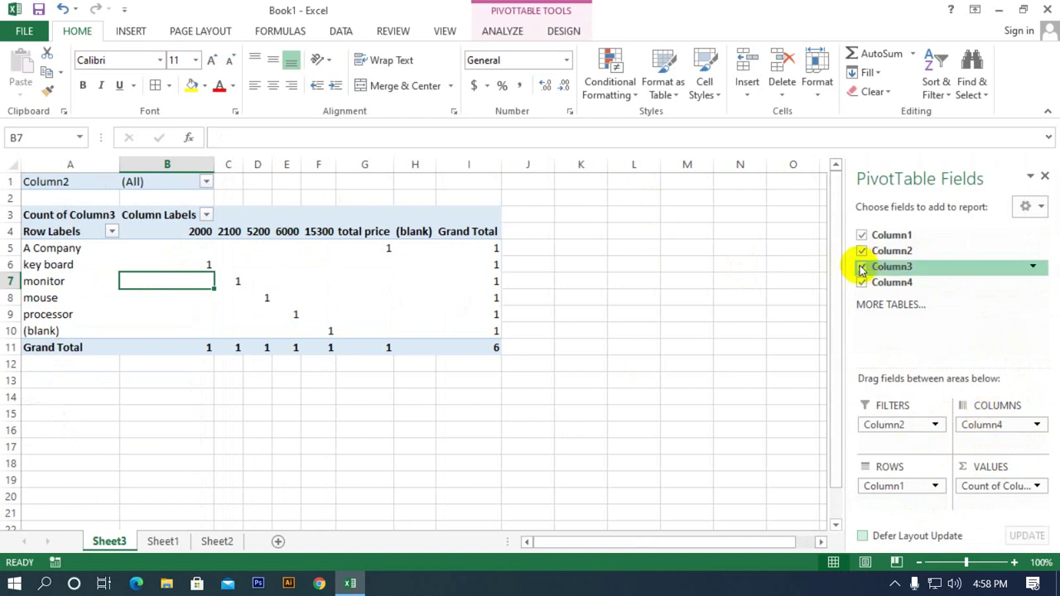
pyautogui.click(162, 538)
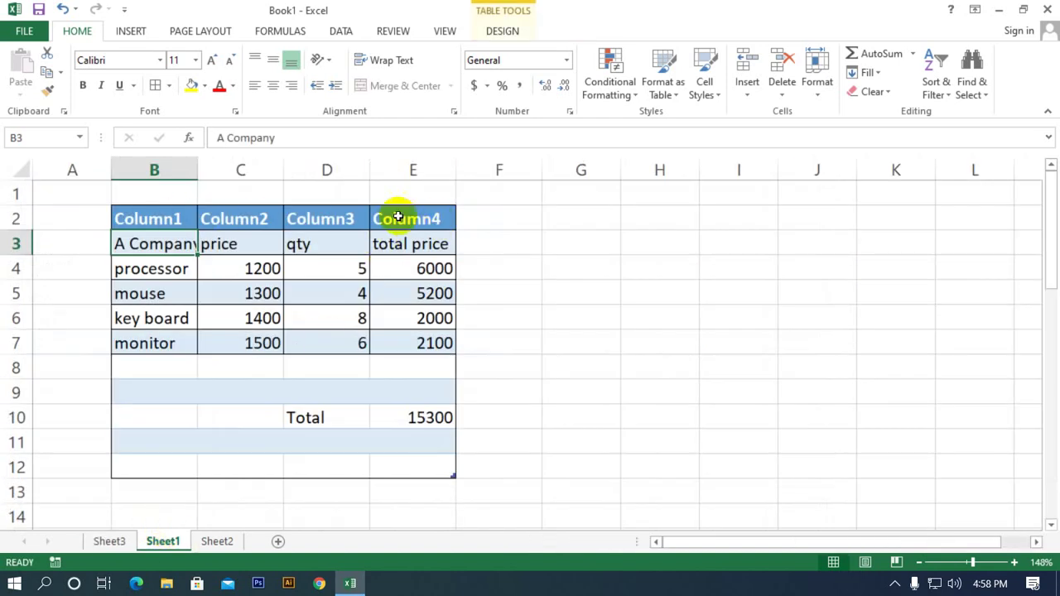
pyautogui.click(116, 540)
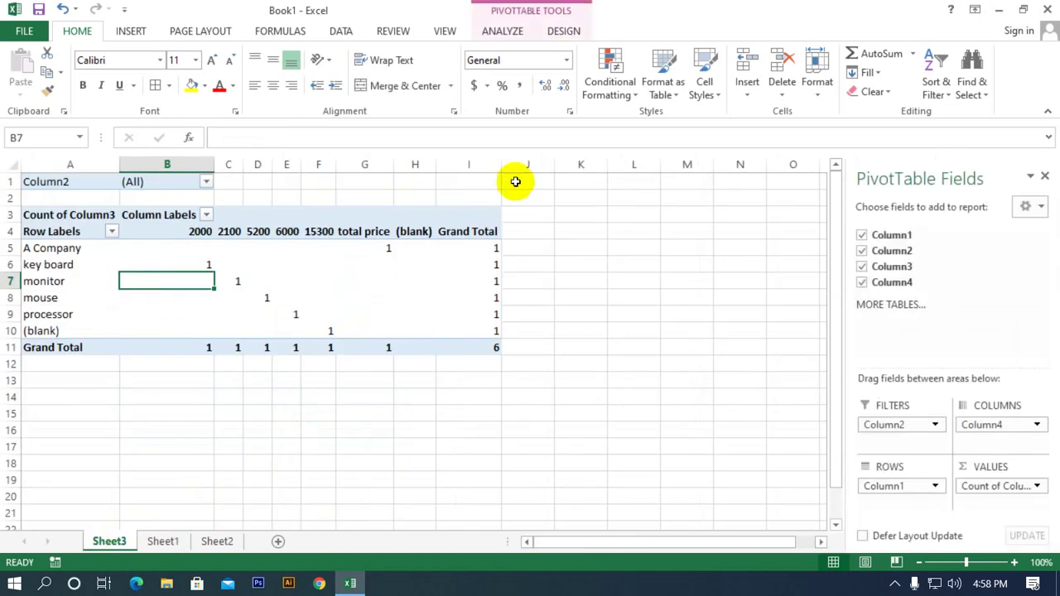
pyautogui.click(864, 283)
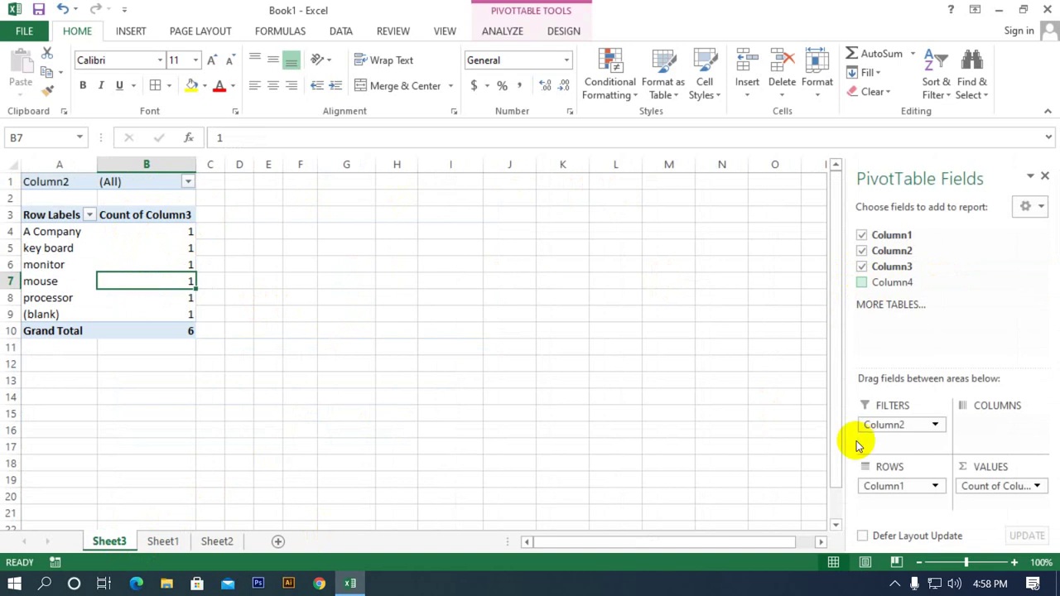
pyautogui.moveTo(885, 425); pyautogui.dragTo(1017, 424)
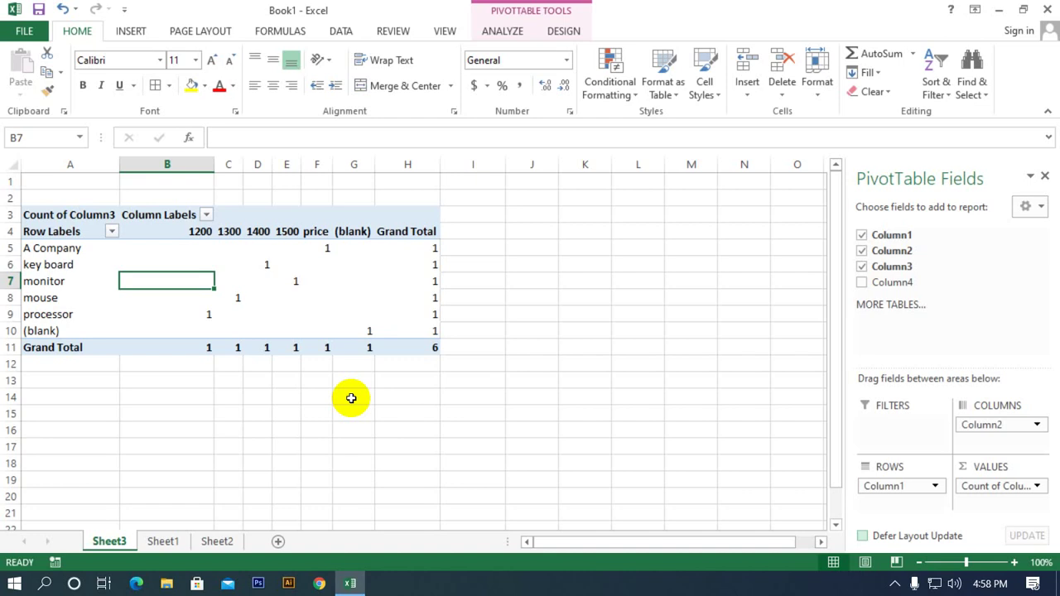
# Try the field pane layouts: side by side, fields only, areas only, then side by side
pyautogui.click(1042, 207)
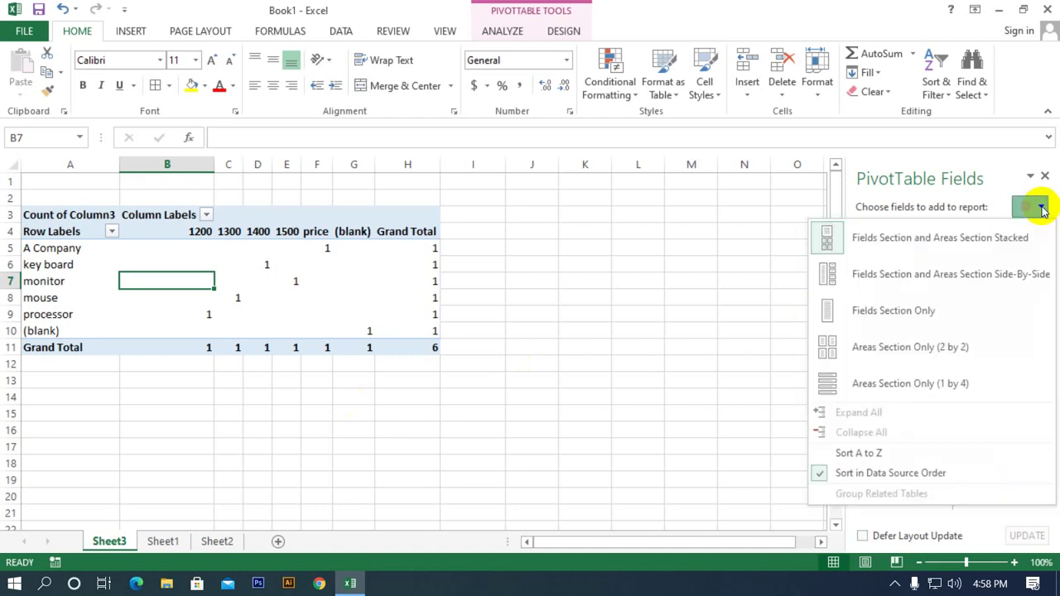
pyautogui.click(954, 276)
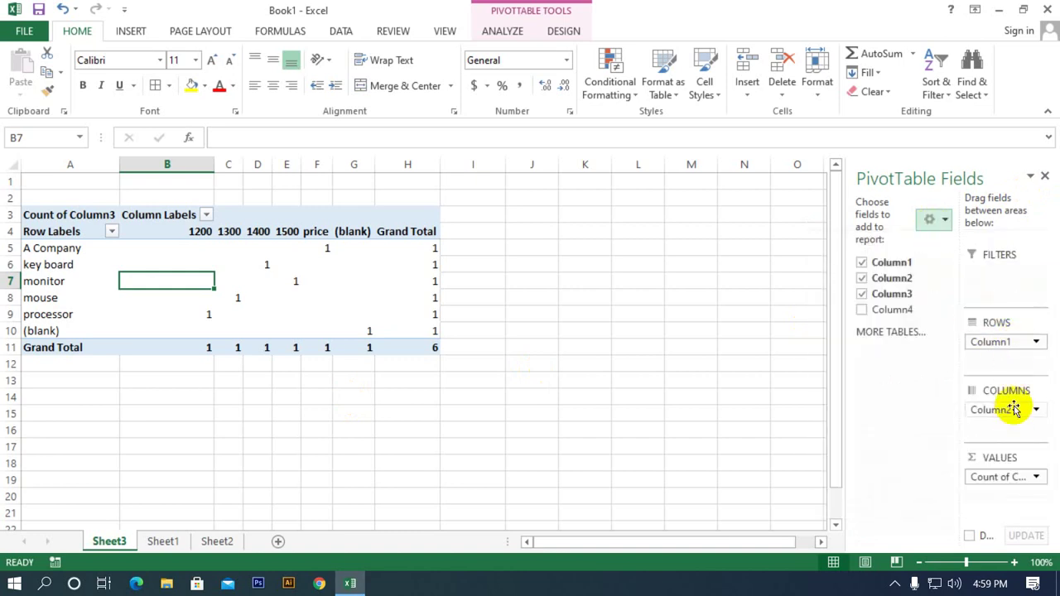
pyautogui.click(939, 222)
pyautogui.click(904, 337)
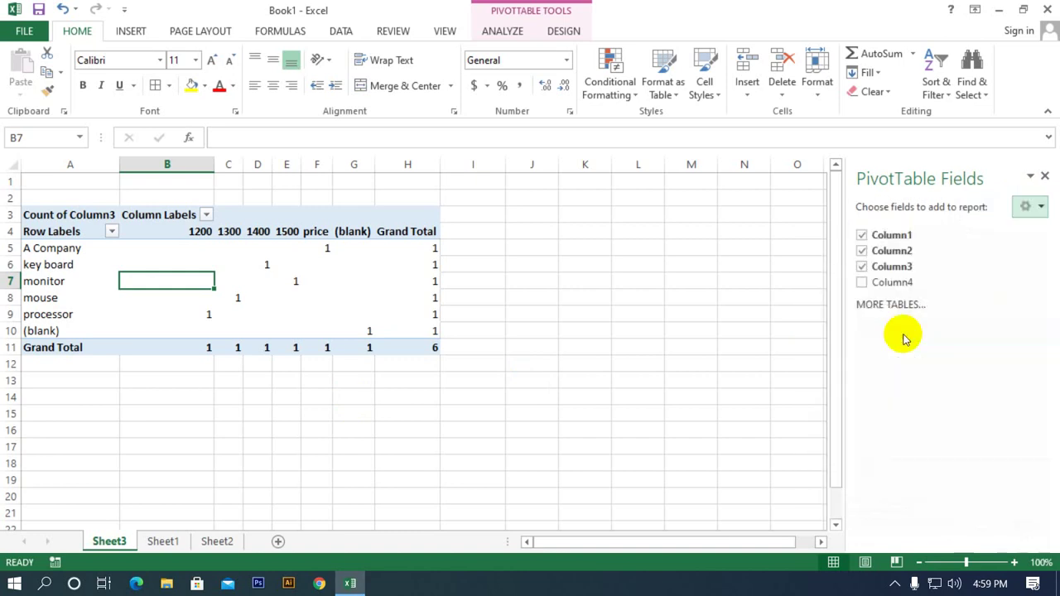
pyautogui.click(878, 303)
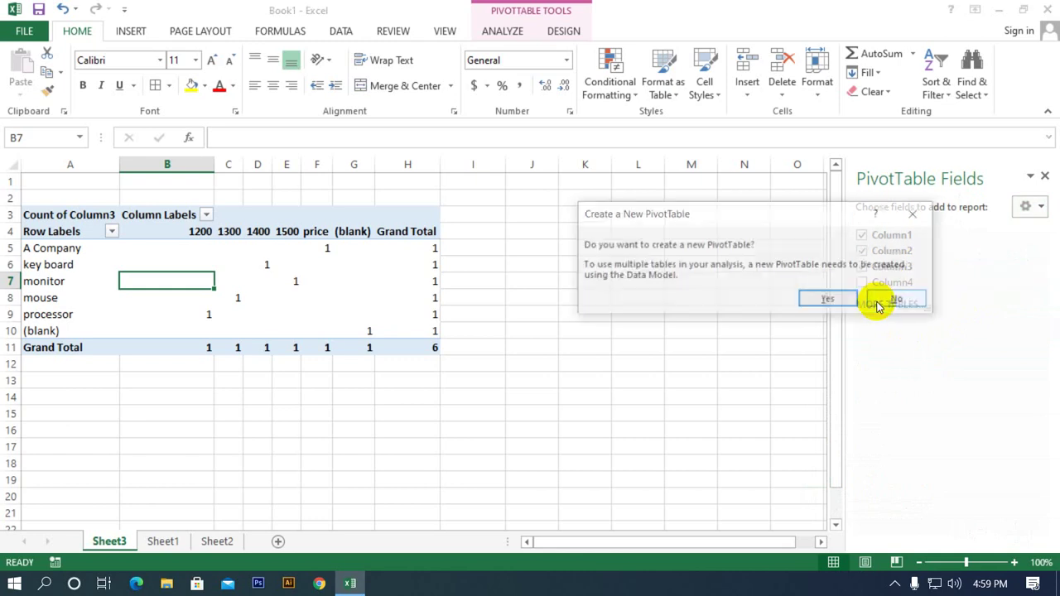
pyautogui.click(890, 299)
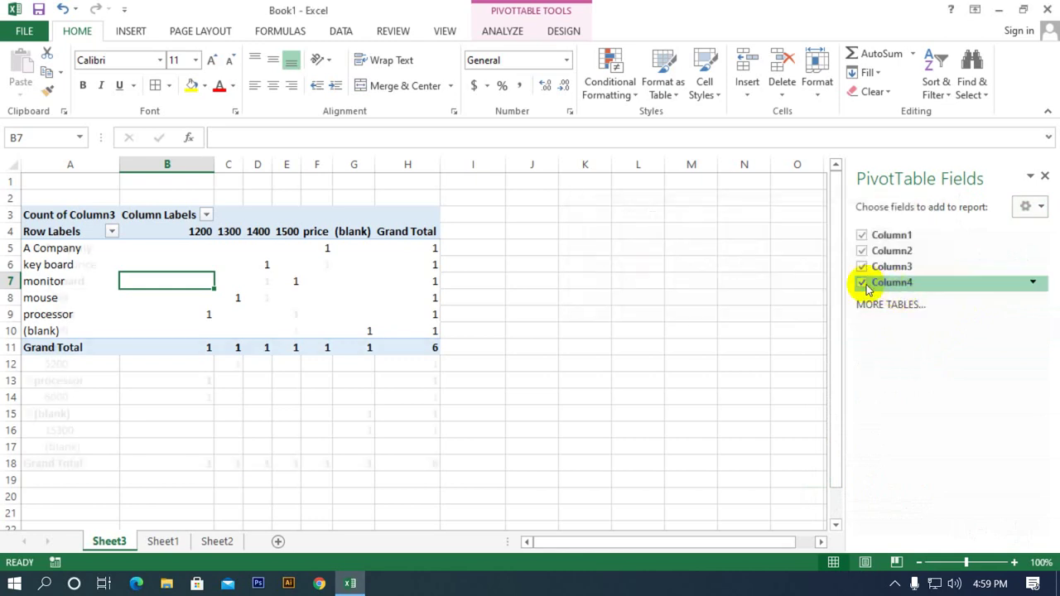
pyautogui.click(1027, 207)
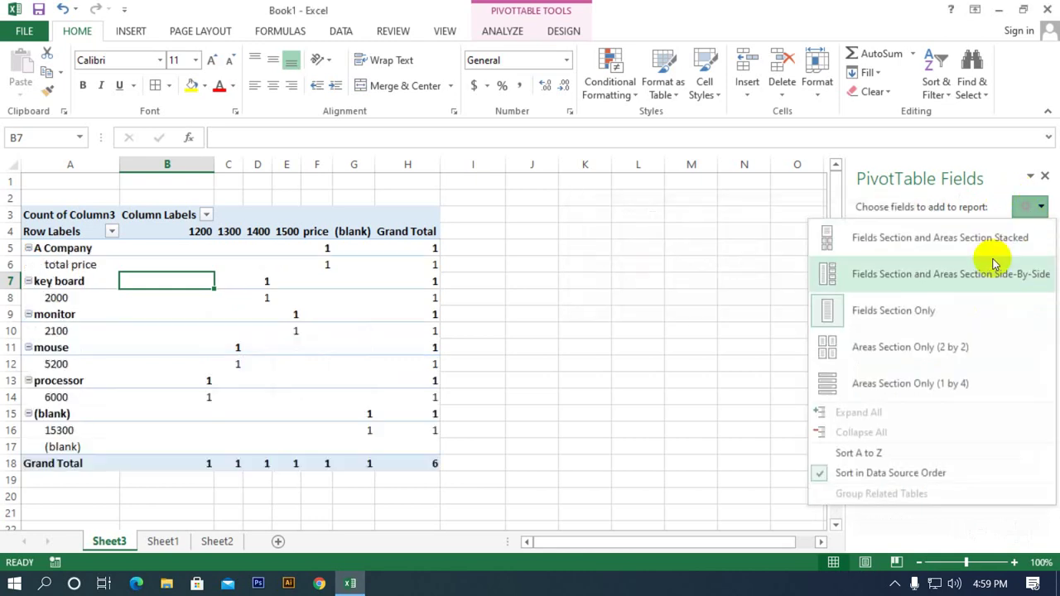
pyautogui.click(934, 349)
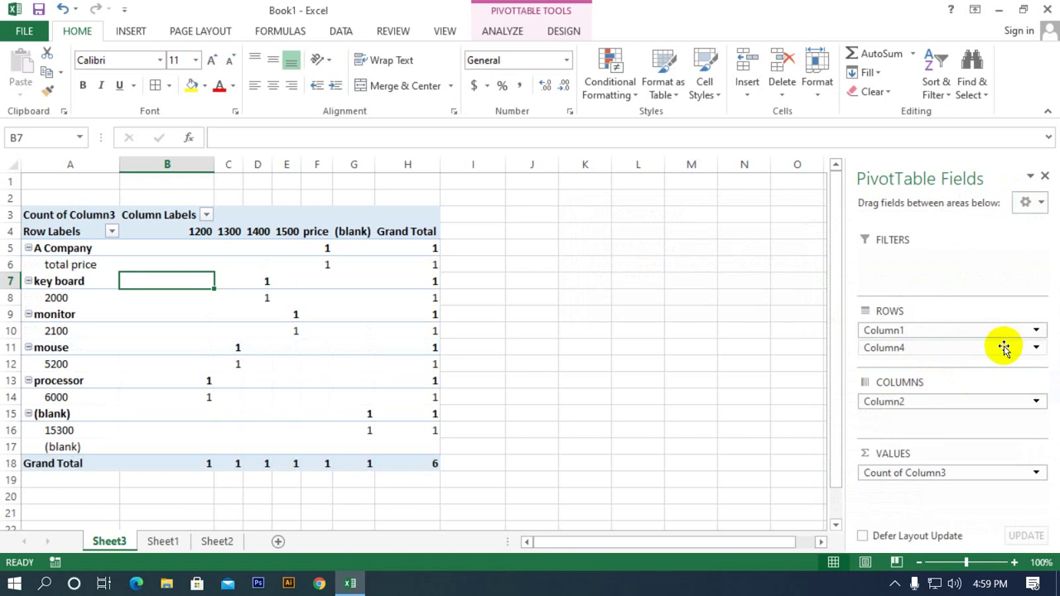
pyautogui.click(1034, 205)
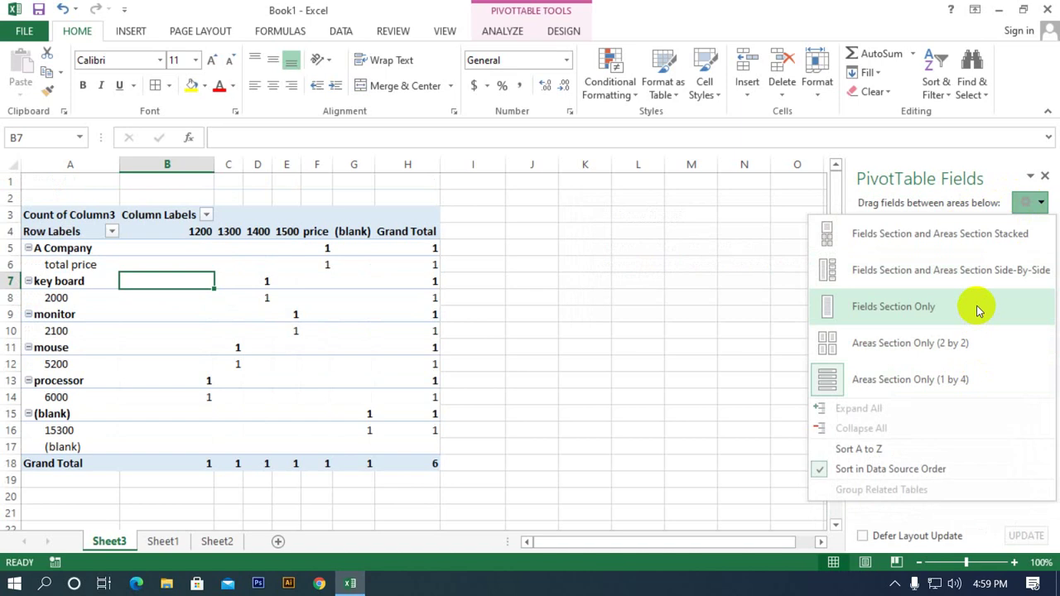
pyautogui.click(968, 280)
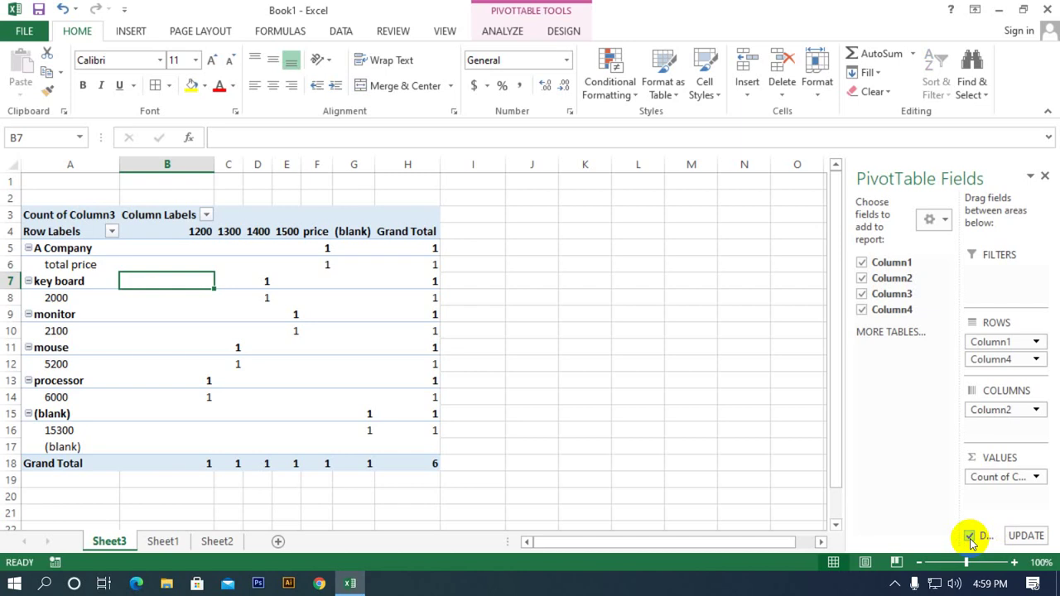
# Toggle Defer Layout Update on and off and restore the stacked field pane layout
pyautogui.click(1021, 536)
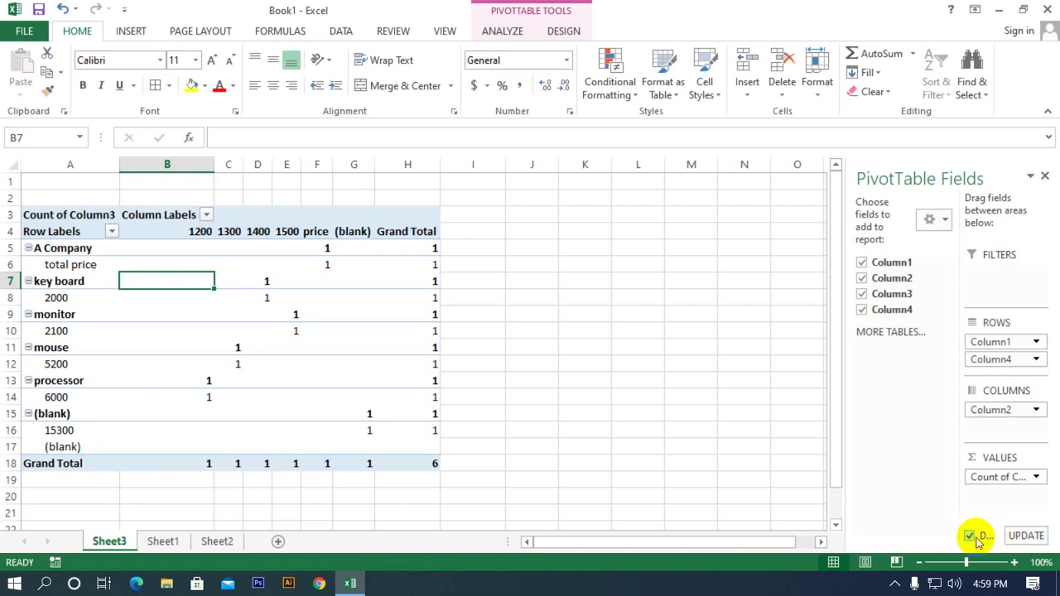
pyautogui.click(936, 219)
pyautogui.click(924, 258)
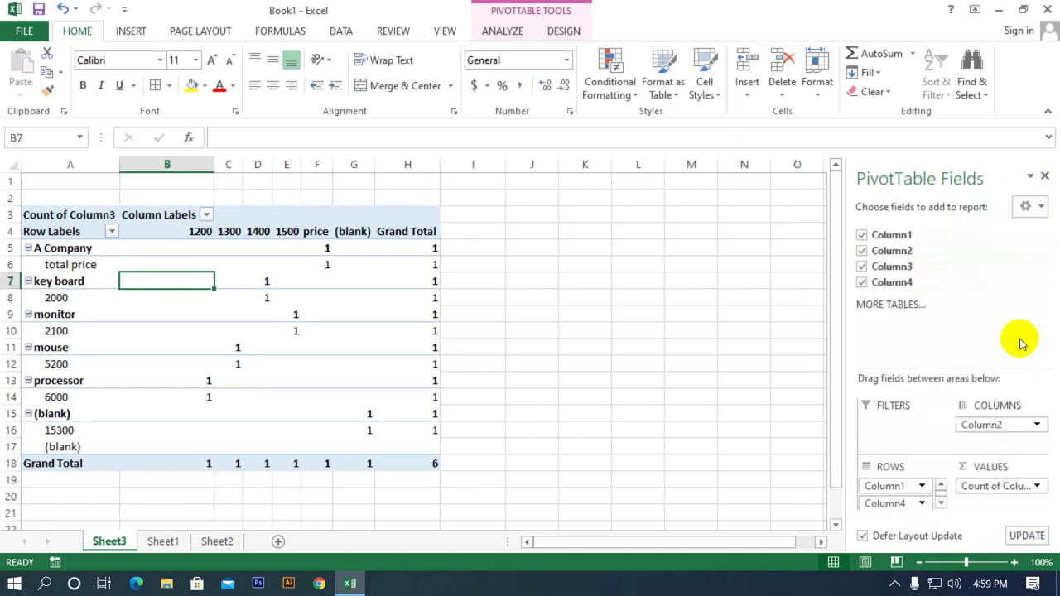
pyautogui.scroll(-4, 1021, 343)
pyautogui.scroll(3, 985, 389)
pyautogui.click(863, 536)
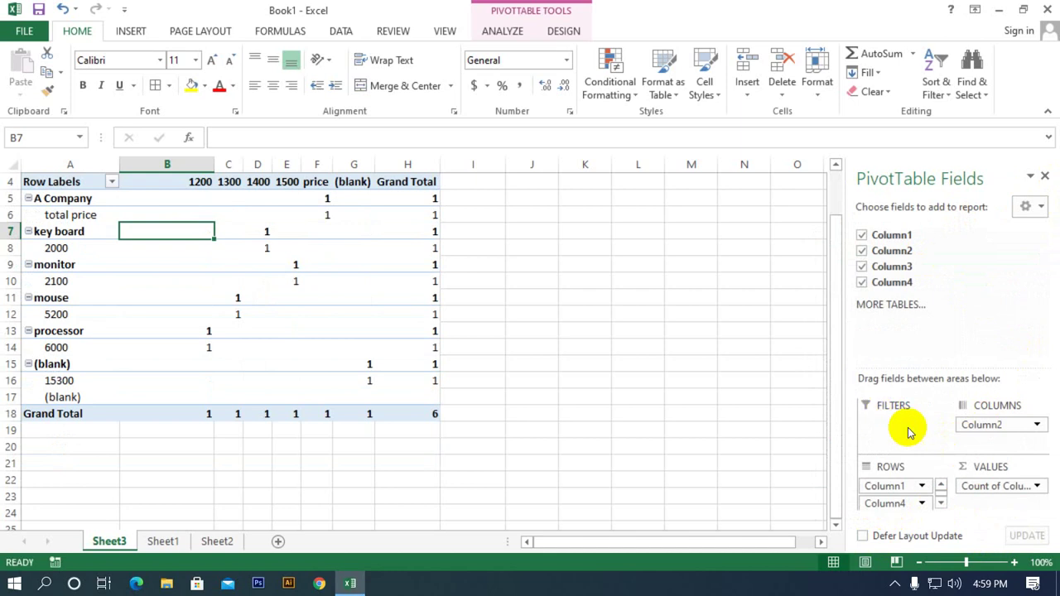
pyautogui.scroll(-1, 985, 524)
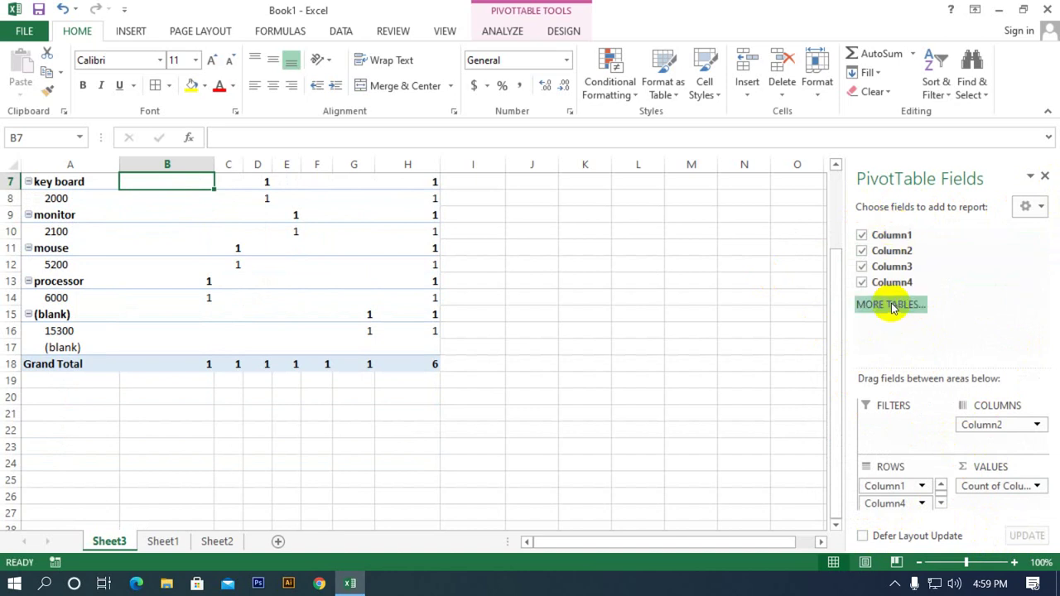
pyautogui.scroll(2, 890, 305)
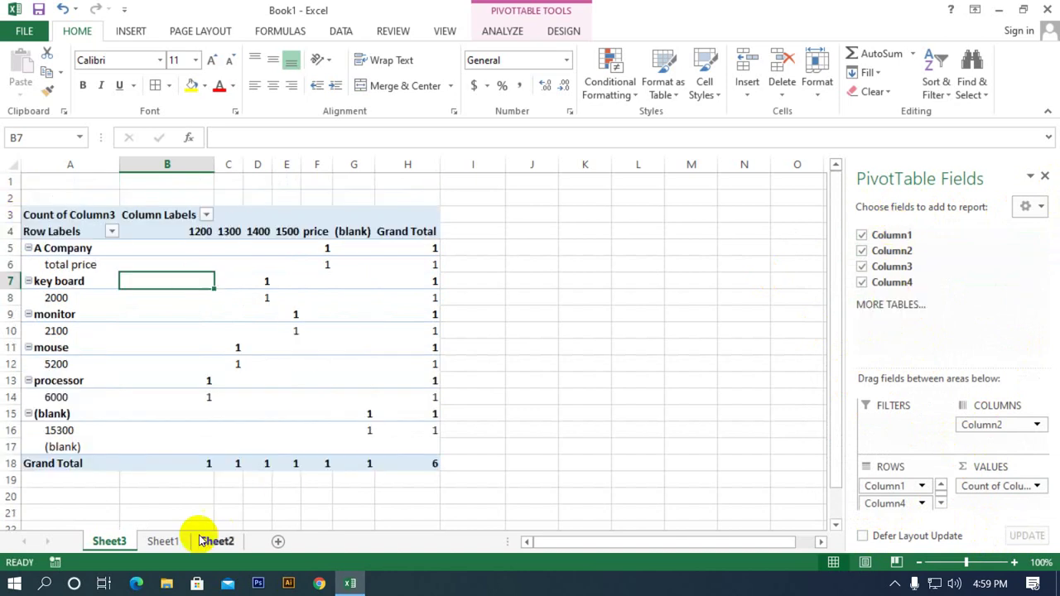
pyautogui.click(164, 541)
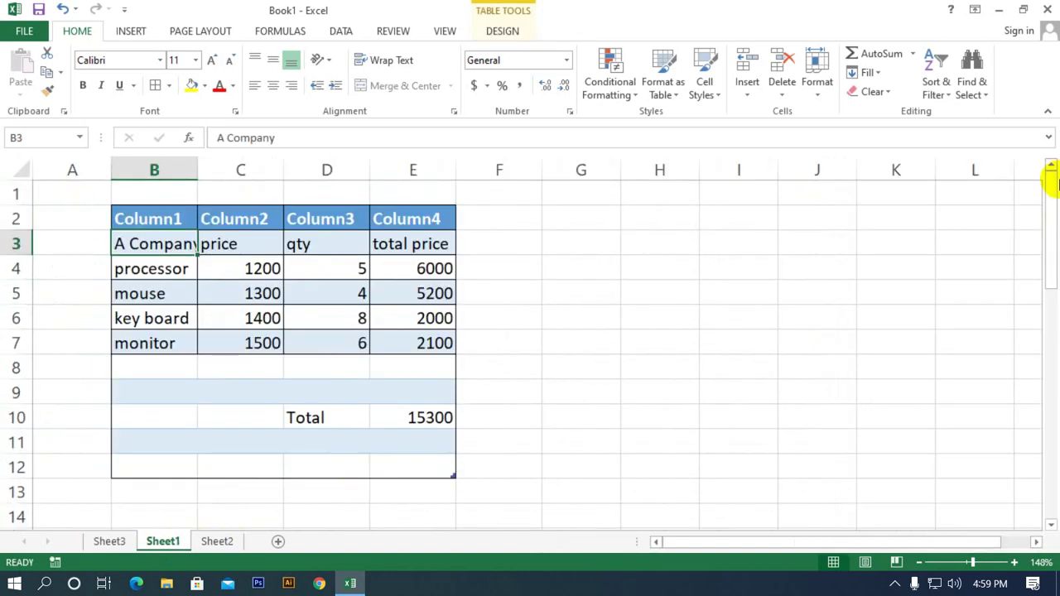
pyautogui.scroll(-2, 383, 284)
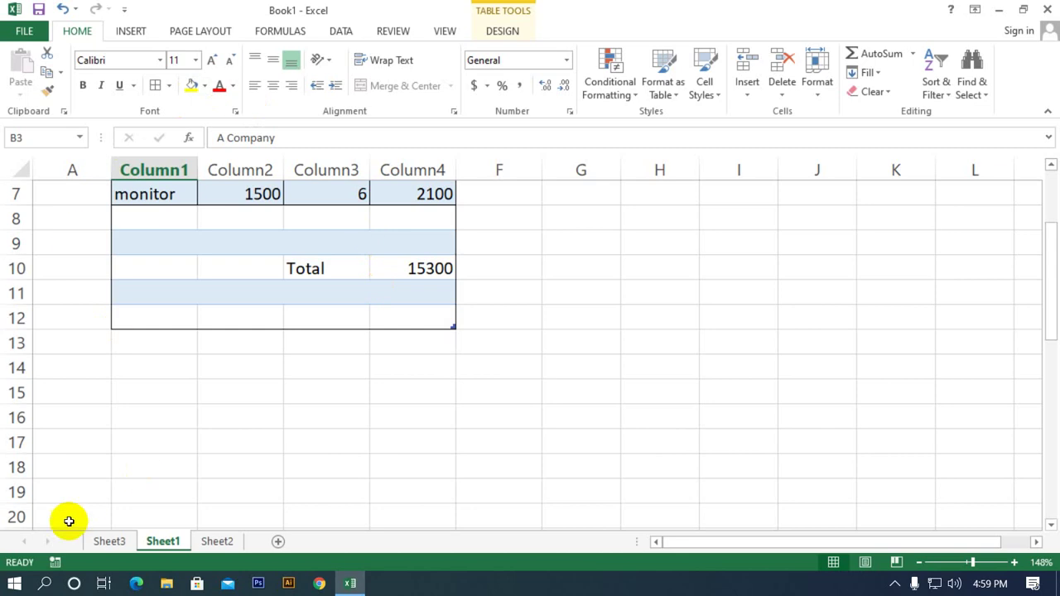
pyautogui.scroll(-5, 265, 378)
pyautogui.scroll(5, 286, 380)
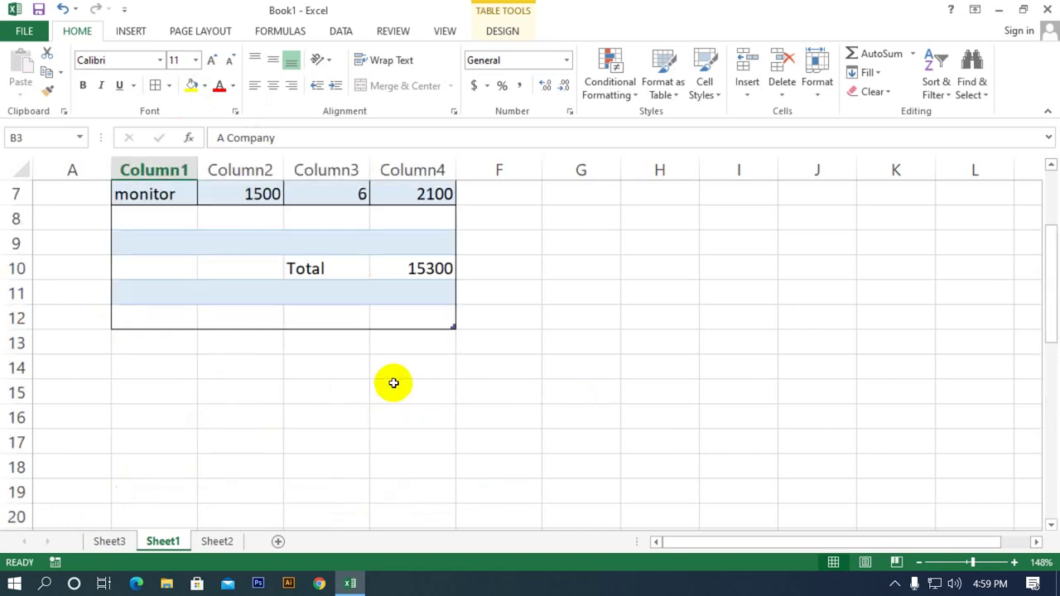
pyautogui.scroll(-4, 392, 381)
pyautogui.click(109, 541)
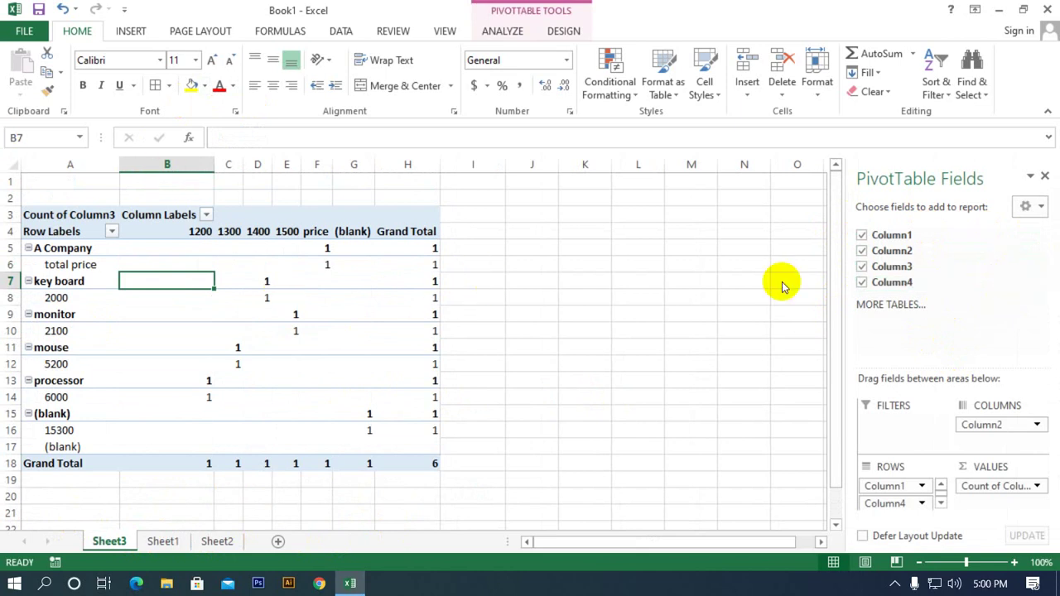
# Remove the Column3 count and Column2, then inspect the 2000 and 2100 total-price rows
pyautogui.click(862, 267)
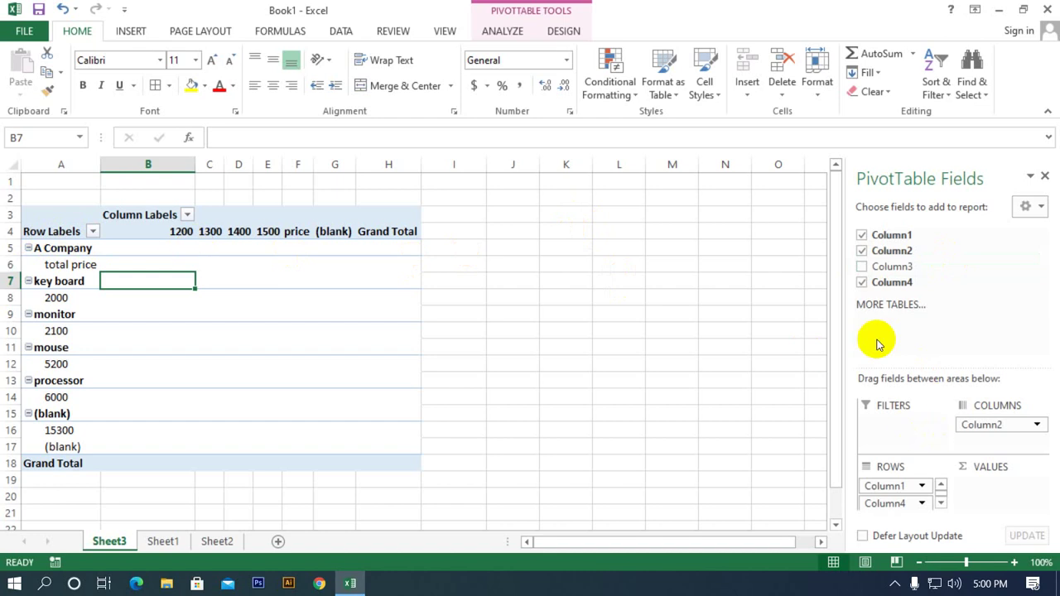
pyautogui.click(860, 250)
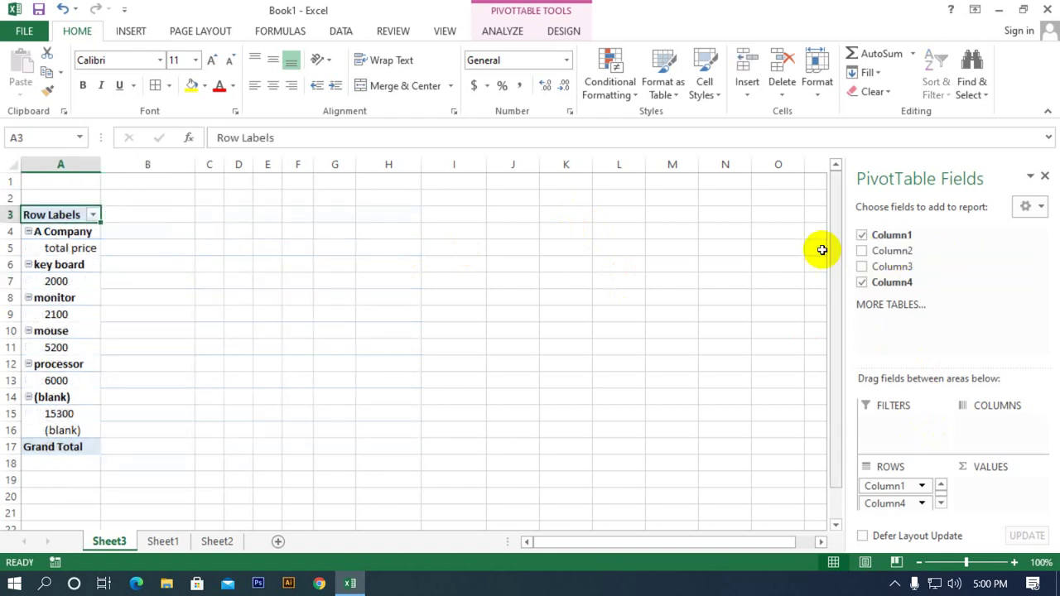
pyautogui.click(61, 248)
pyautogui.click(64, 281)
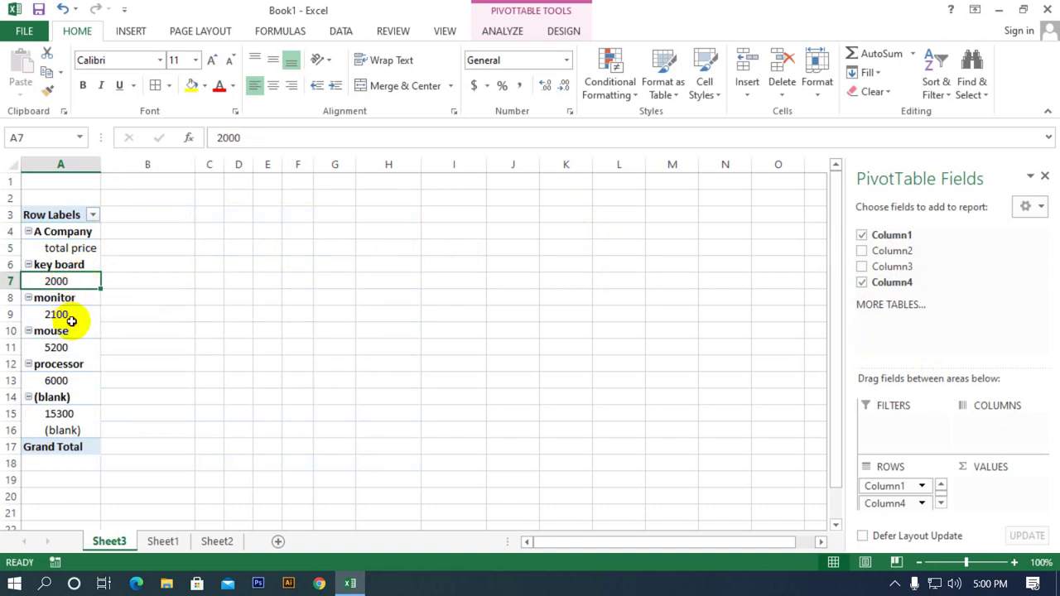
pyautogui.click(71, 318)
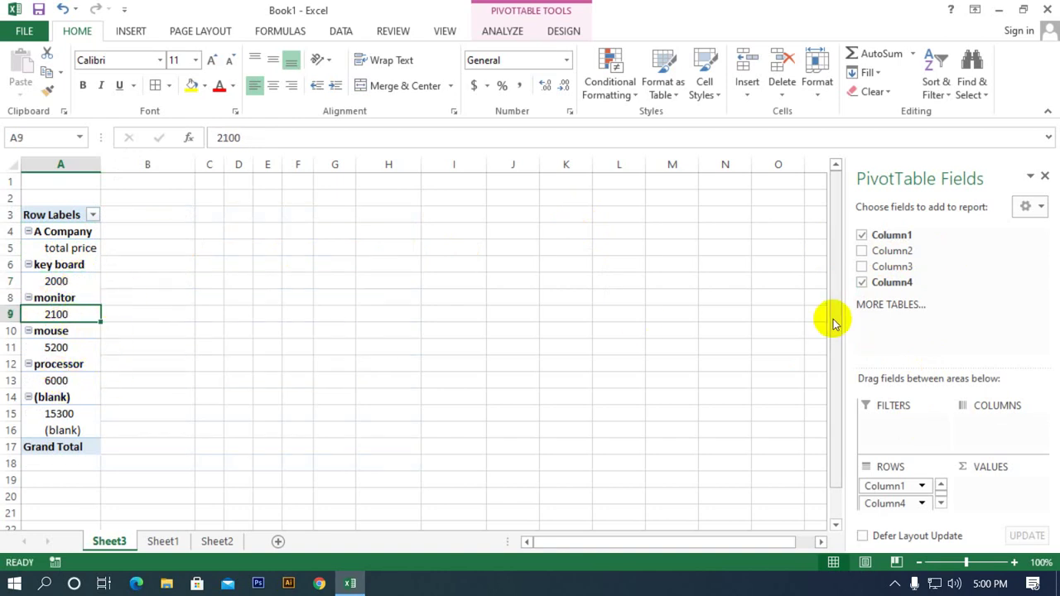
# Toggle Column1–Column3 until Column1, Column3 and Column4 are checked and Column2 is off
pyautogui.click(861, 235)
pyautogui.click(862, 250)
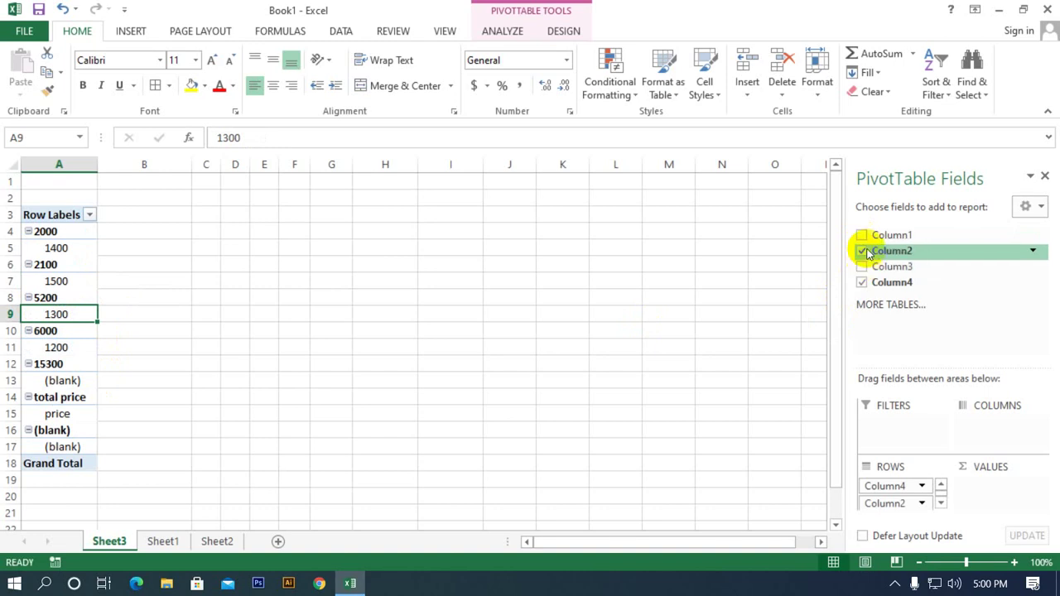
pyautogui.click(862, 235)
pyautogui.click(861, 251)
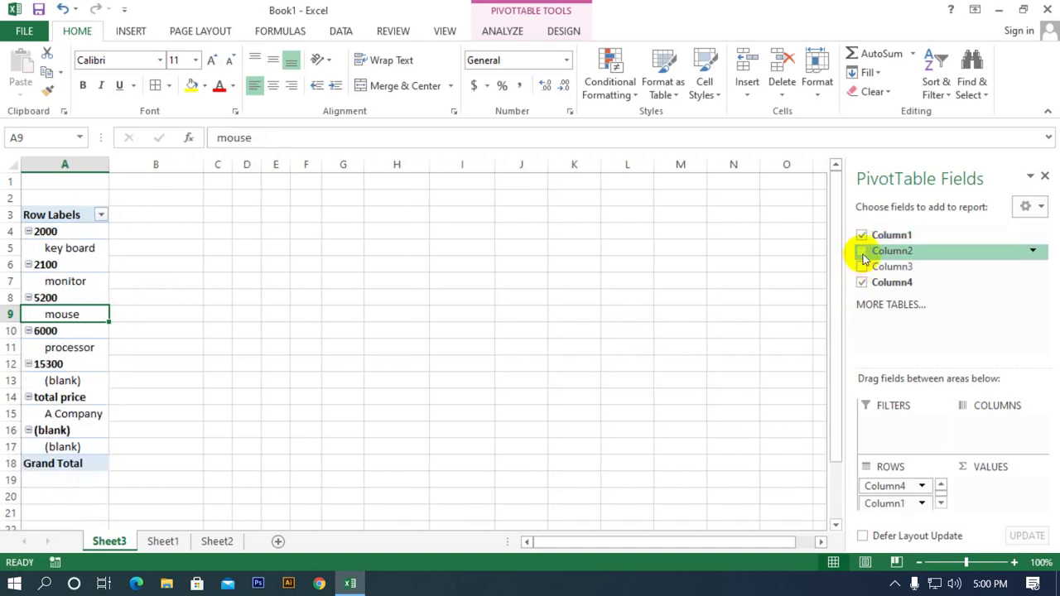
pyautogui.click(862, 251)
pyautogui.click(862, 266)
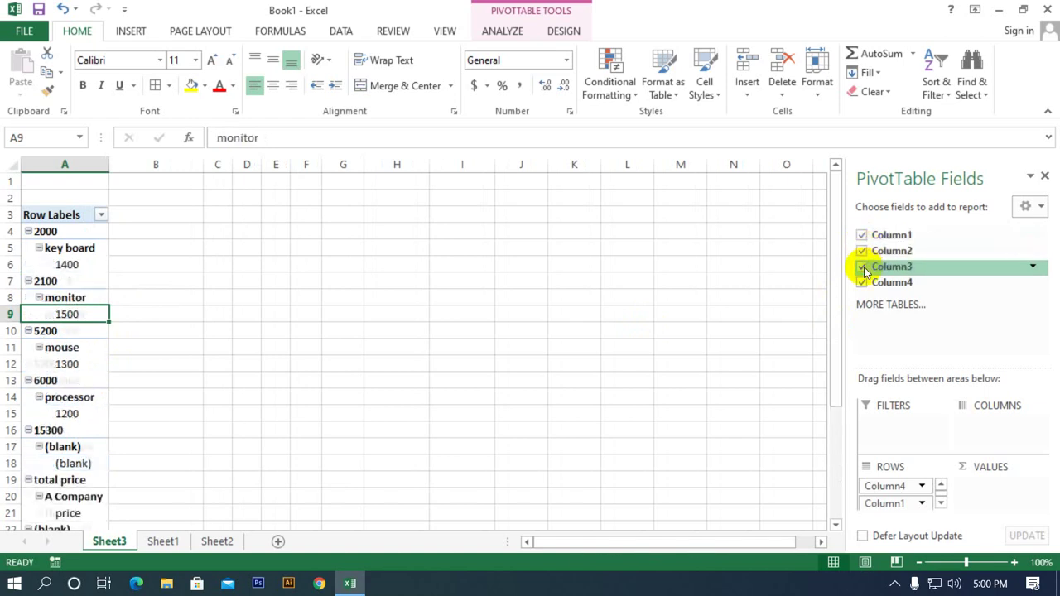
pyautogui.click(862, 238)
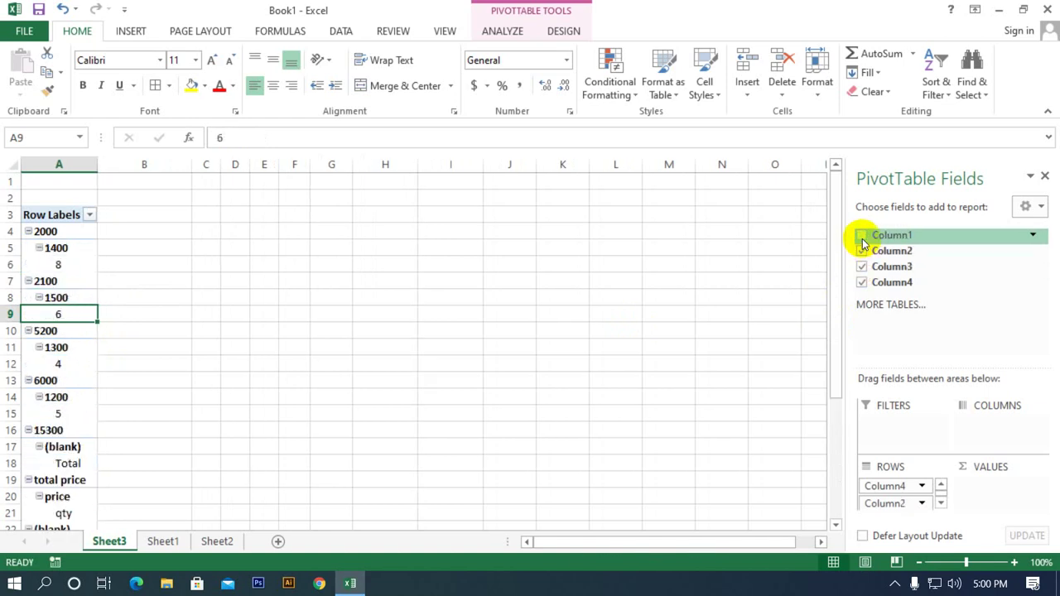
pyautogui.click(862, 236)
pyautogui.click(861, 252)
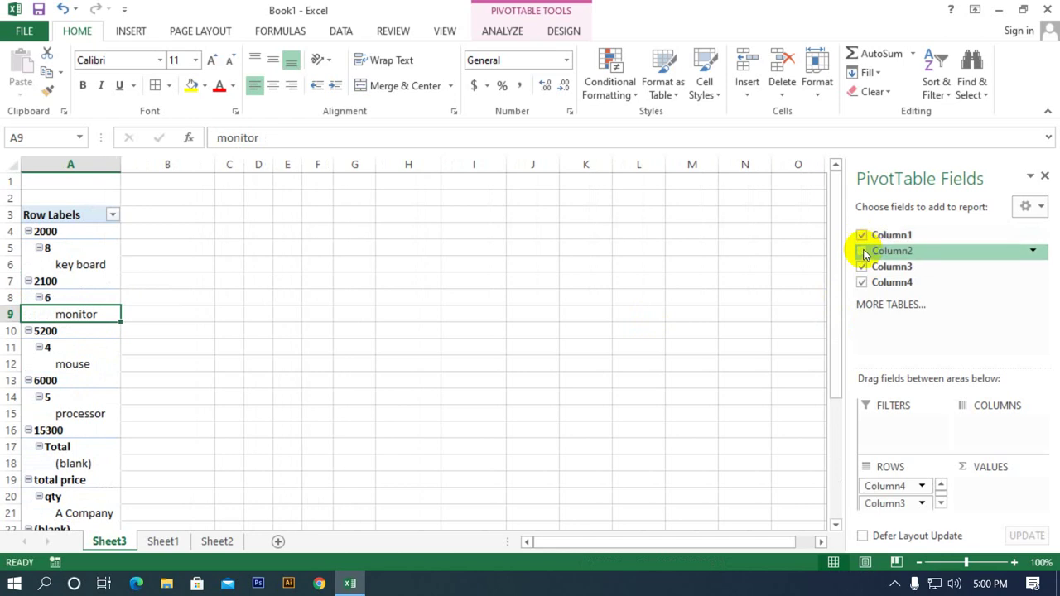
pyautogui.click(863, 252)
pyautogui.click(864, 269)
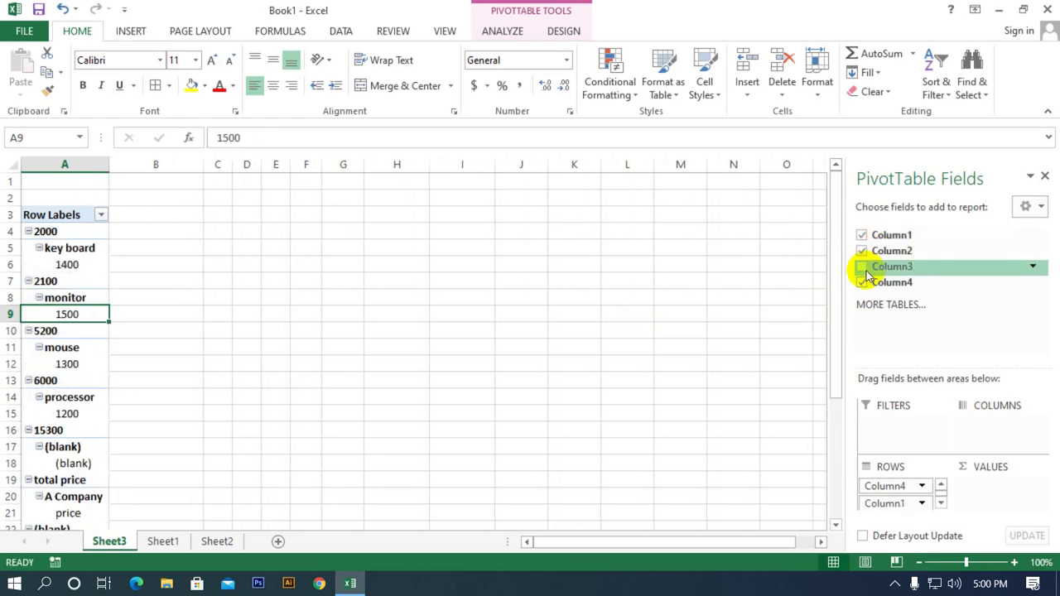
pyautogui.click(862, 252)
pyautogui.click(862, 268)
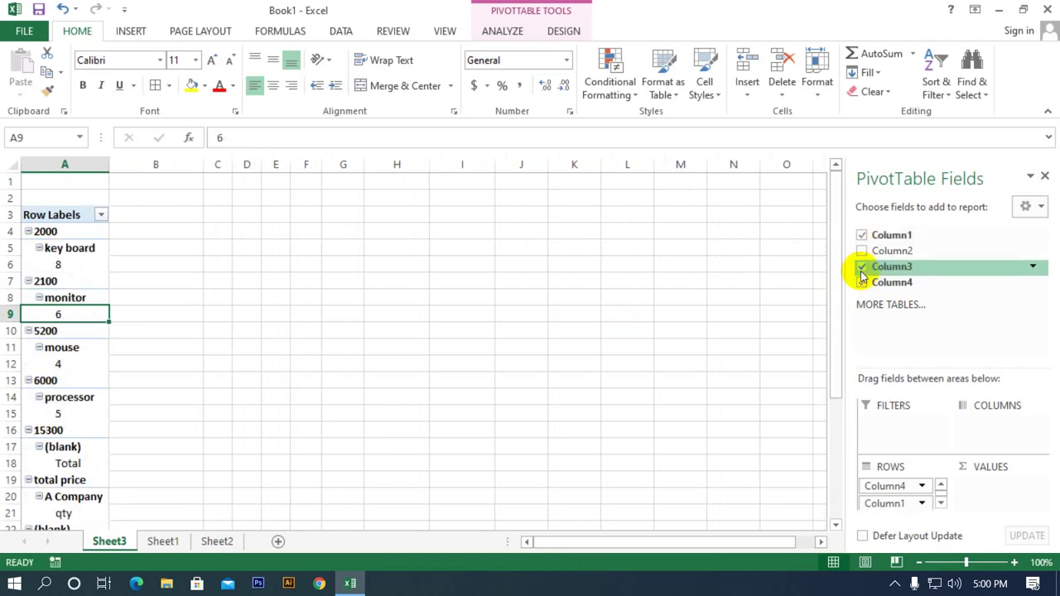
pyautogui.scroll(-1, 273, 293)
pyautogui.scroll(1, 165, 273)
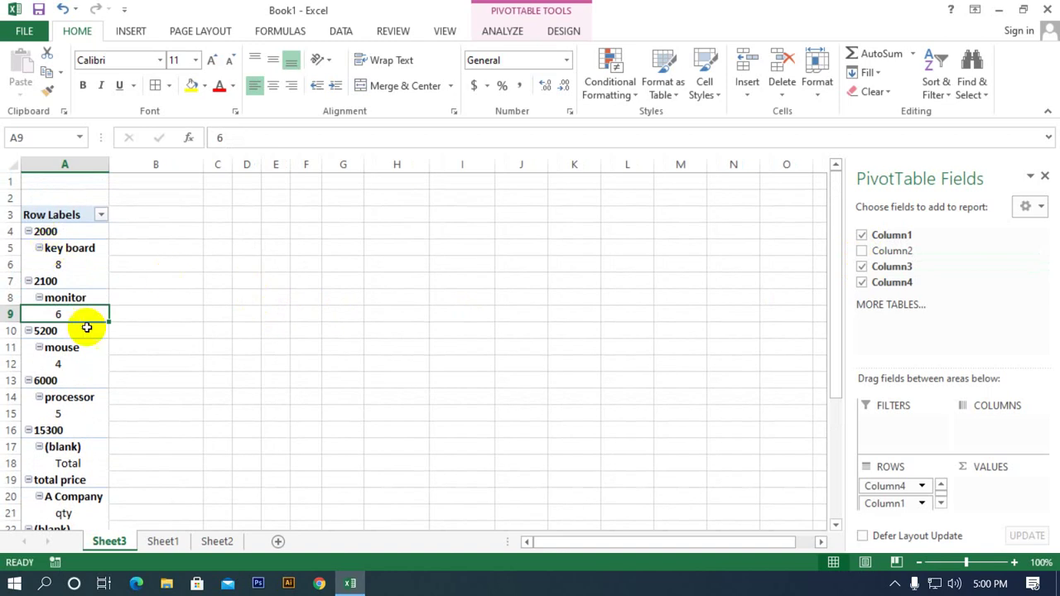
pyautogui.scroll(-4, 78, 414)
pyautogui.scroll(3, 79, 414)
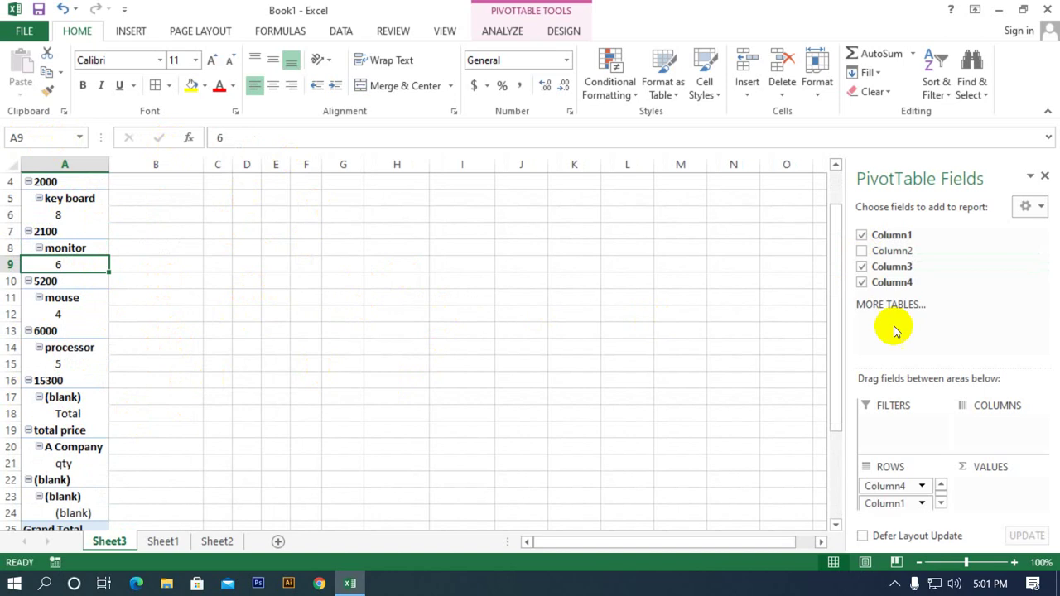
# Uncheck Column4 so each item lists its qty (8, 6, 4, 5), then switch to Sheet1
pyautogui.click(862, 283)
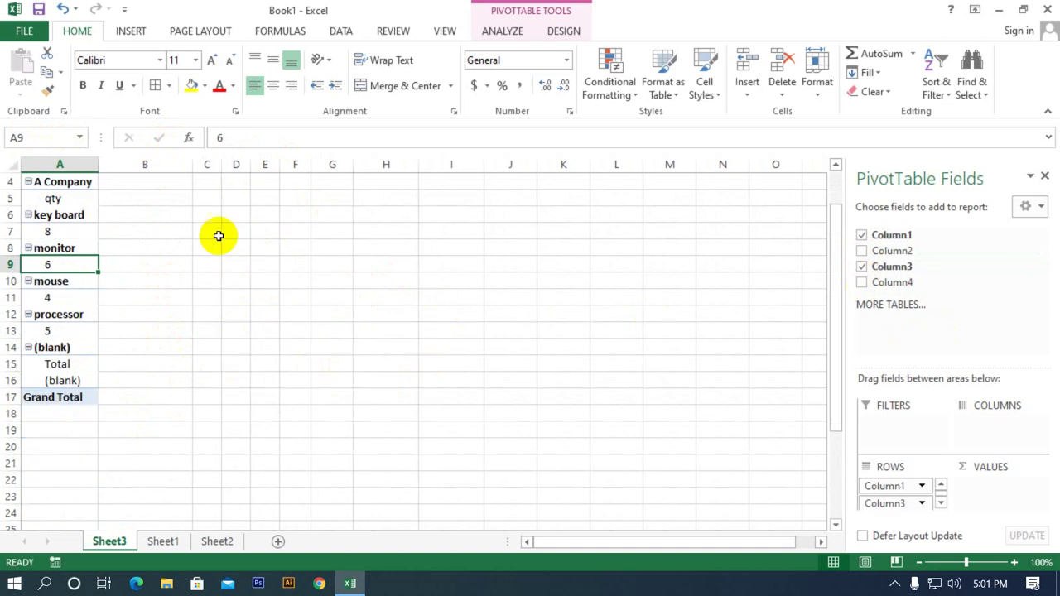
pyautogui.click(72, 230)
pyautogui.click(71, 264)
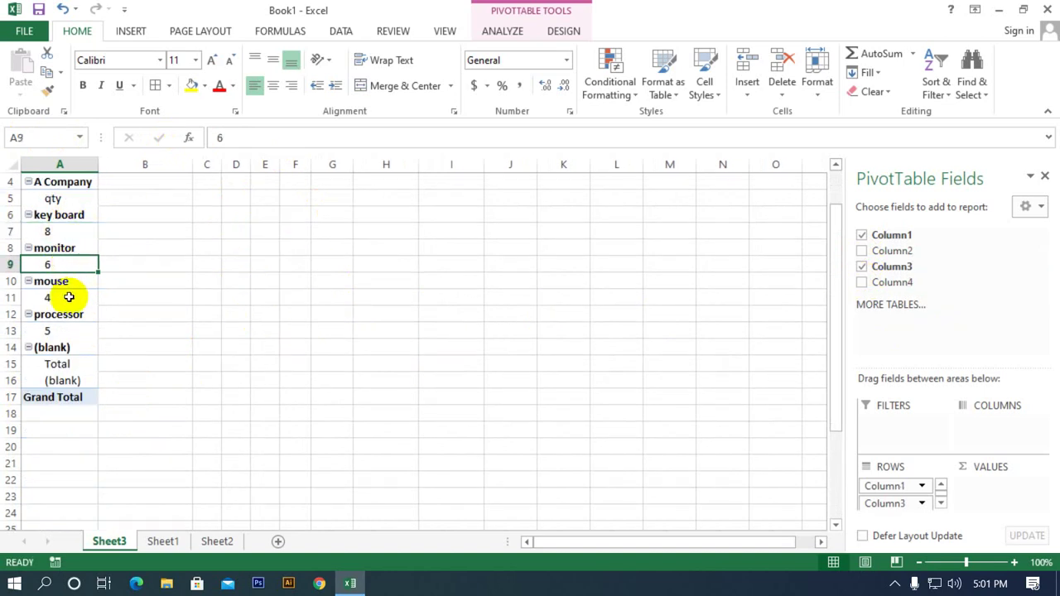
pyautogui.click(71, 297)
pyautogui.scroll(1, 87, 359)
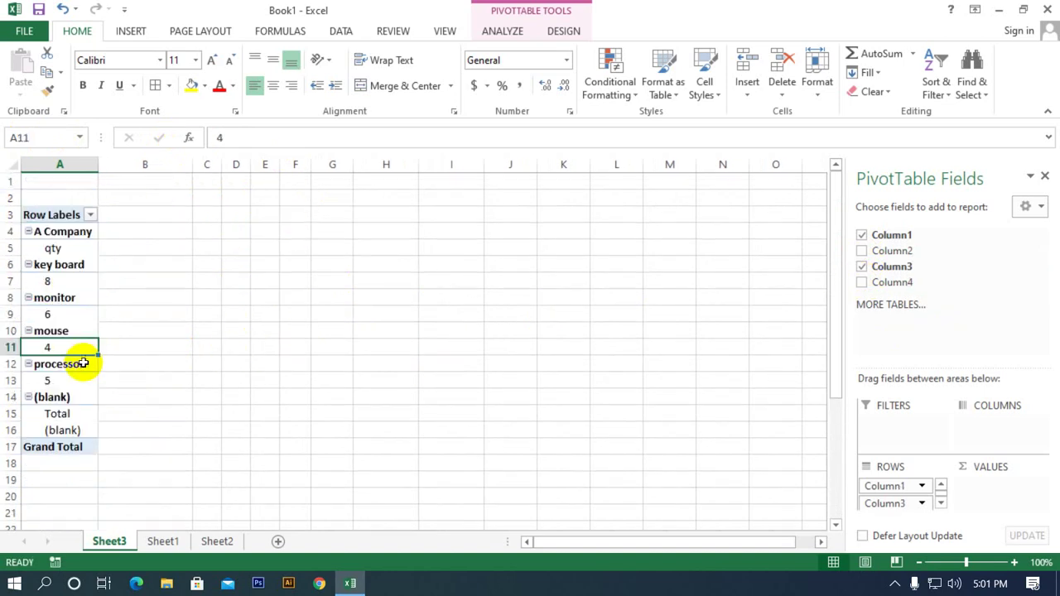
pyautogui.scroll(-3, 83, 356)
pyautogui.scroll(3, 83, 346)
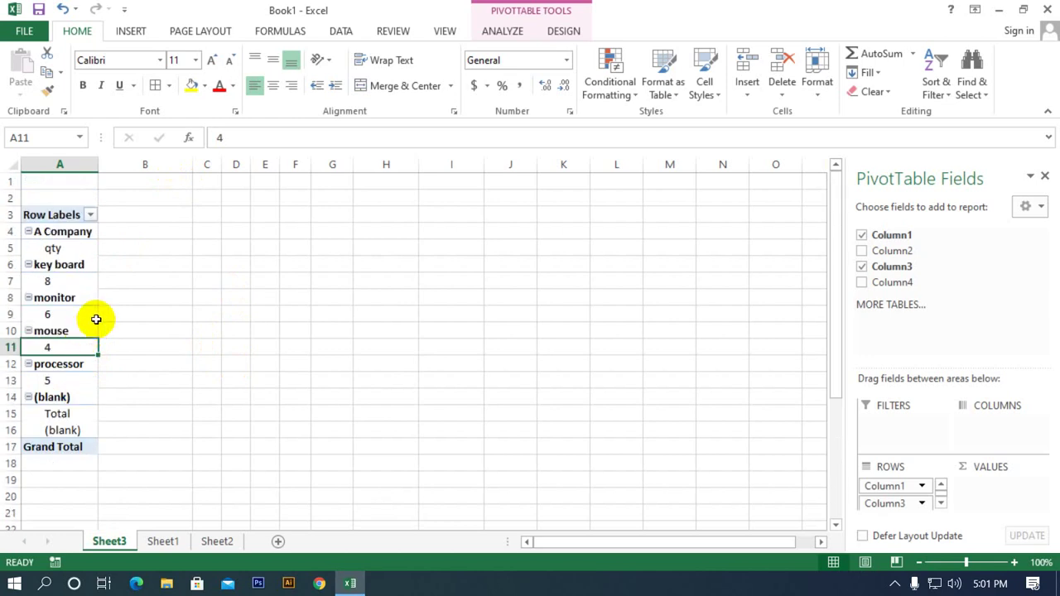
pyautogui.moveTo(60, 314)
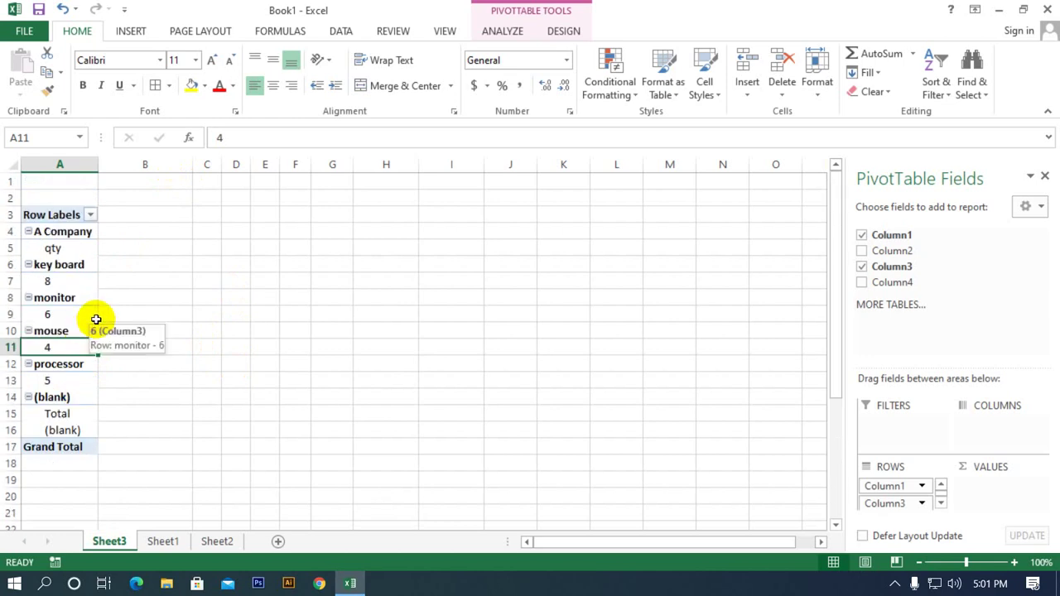
pyautogui.scroll(-5, 679, 356)
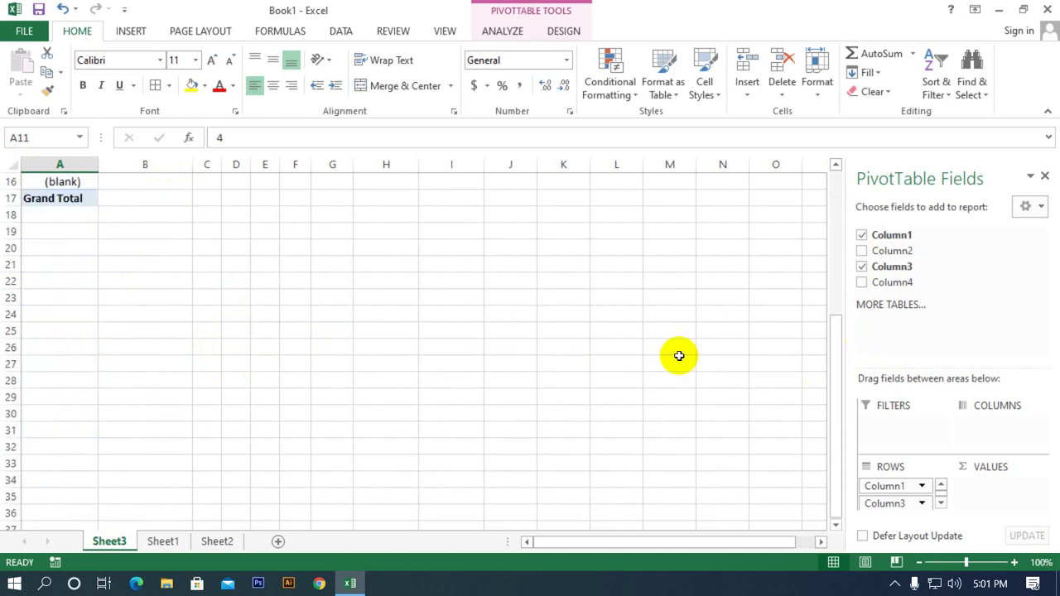
pyautogui.scroll(5, 679, 356)
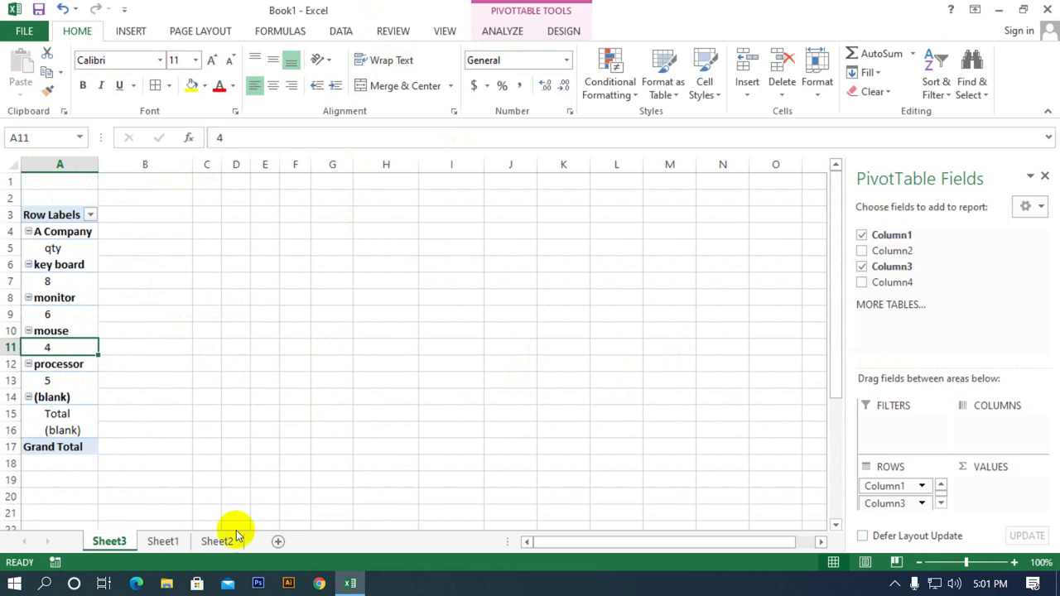
pyautogui.click(163, 541)
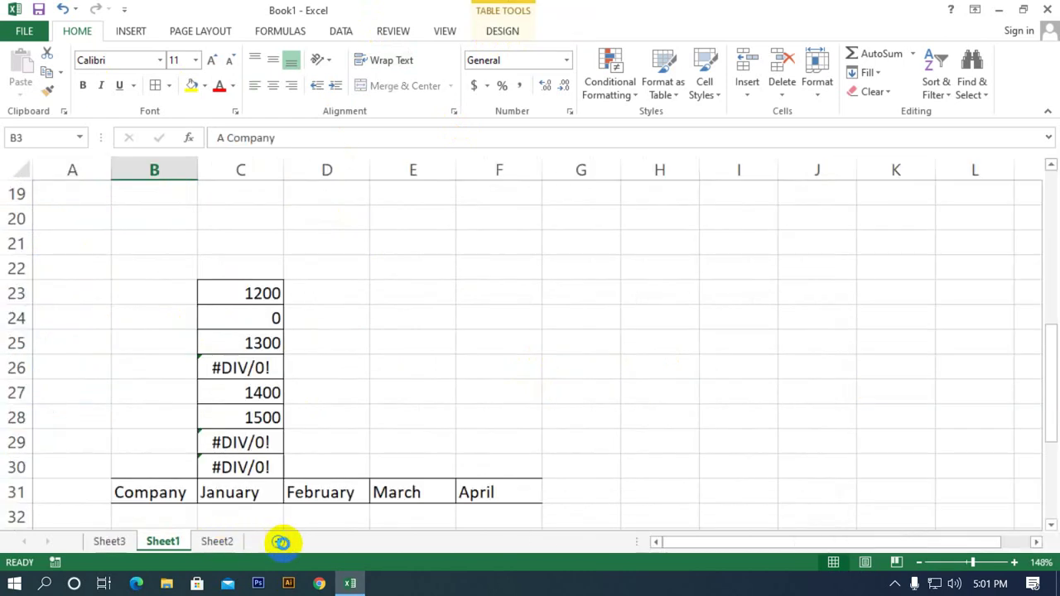
# Insert a new blank Sheet4 into the workbook with the New Sheet (+) button
pyautogui.click(279, 540)
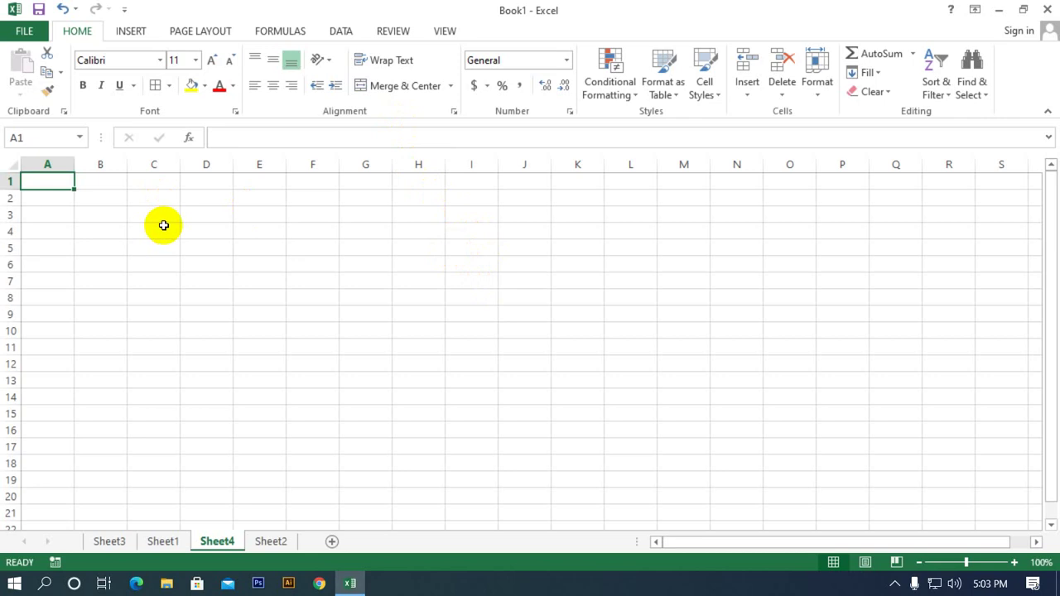
# Enter headings User name, Meter no, Unit and Amount in A1:D1, fixing the 'Amouint' typo
pyautogui.write('User n')
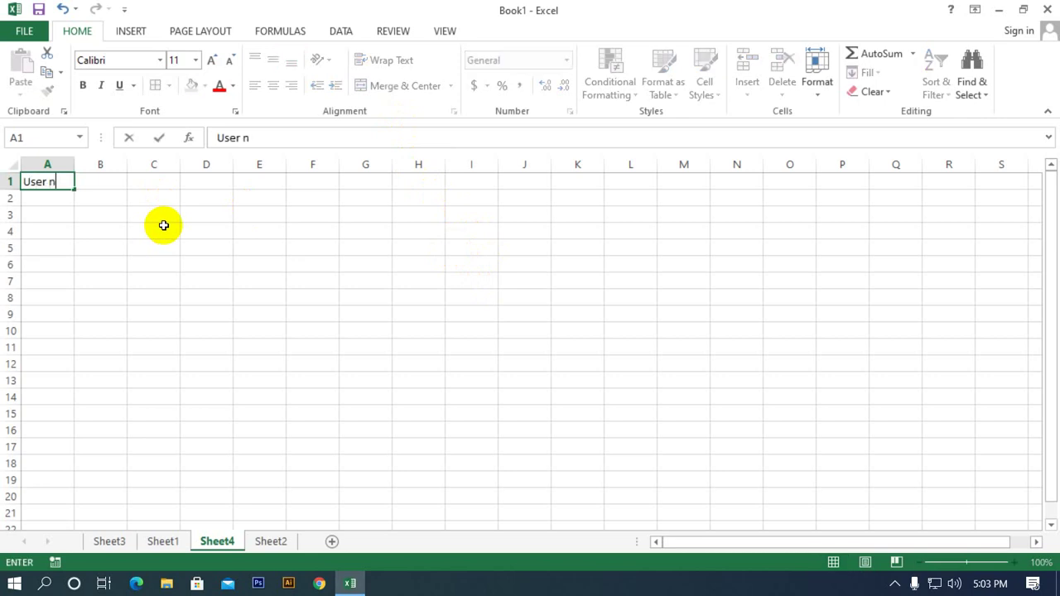
pyautogui.write('ame')
pyautogui.press('Tab')
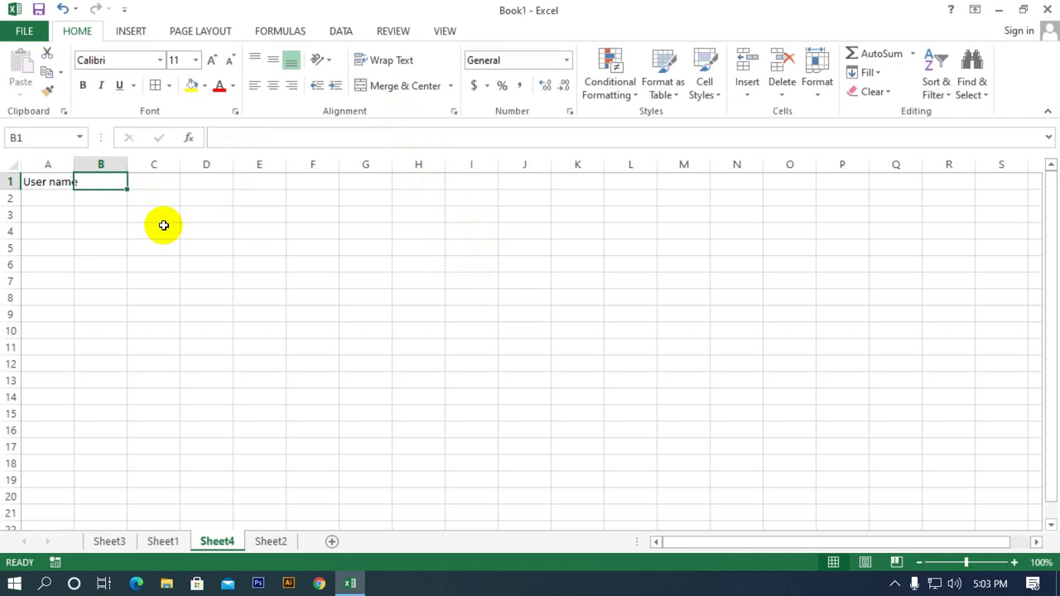
pyautogui.write('Meter n')
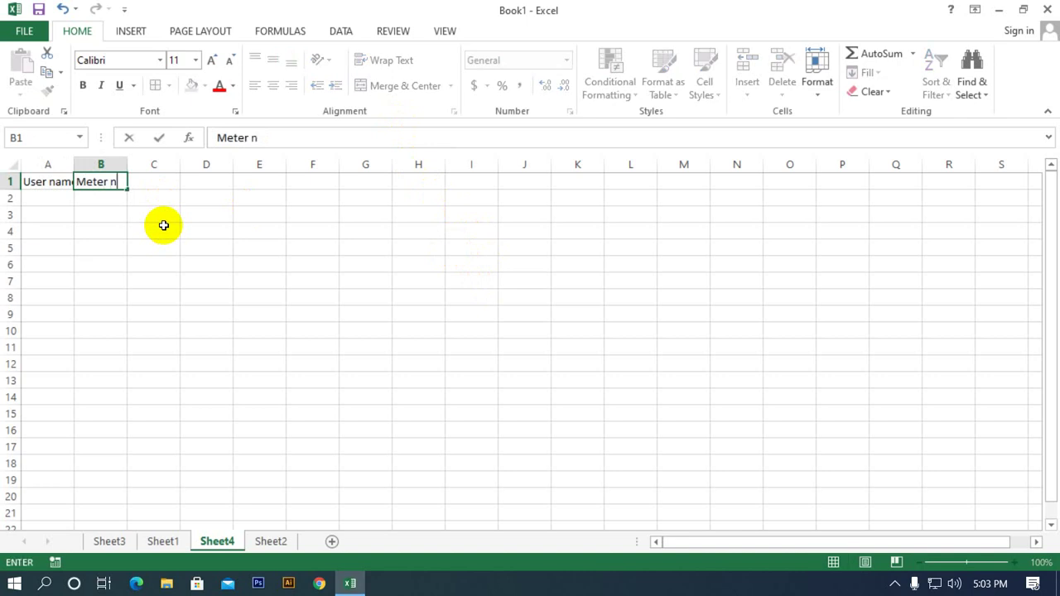
pyautogui.write('o')
pyautogui.press('Tab')
pyautogui.write('Un')
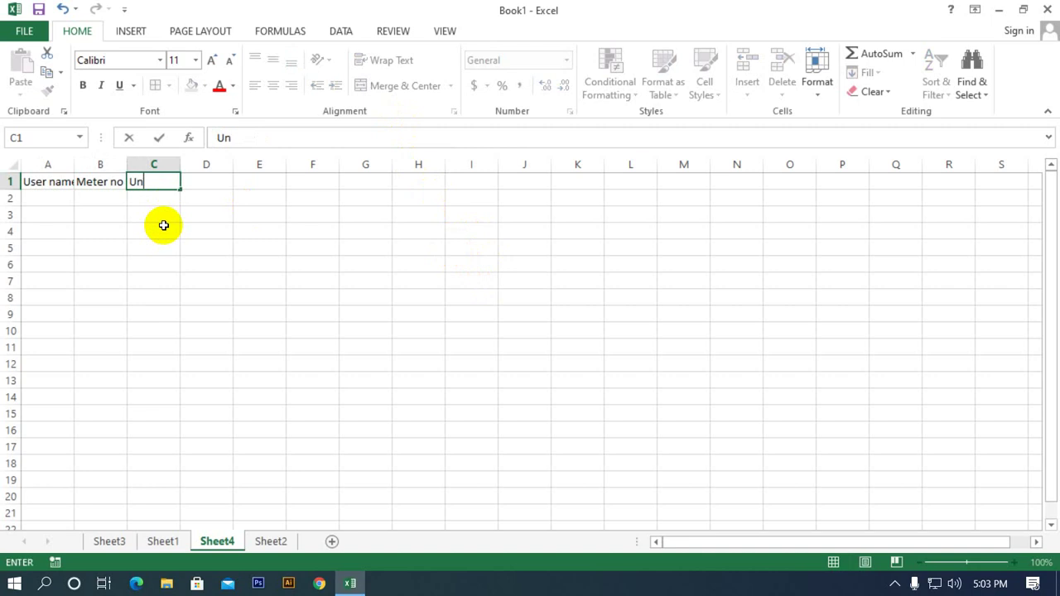
pyautogui.write('it')
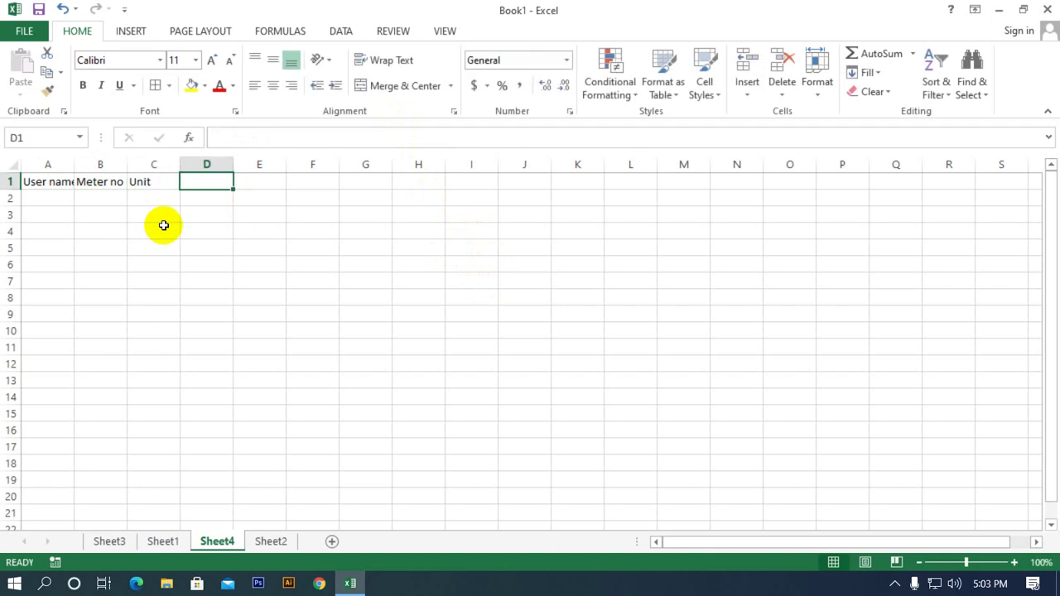
pyautogui.write('Amouint')
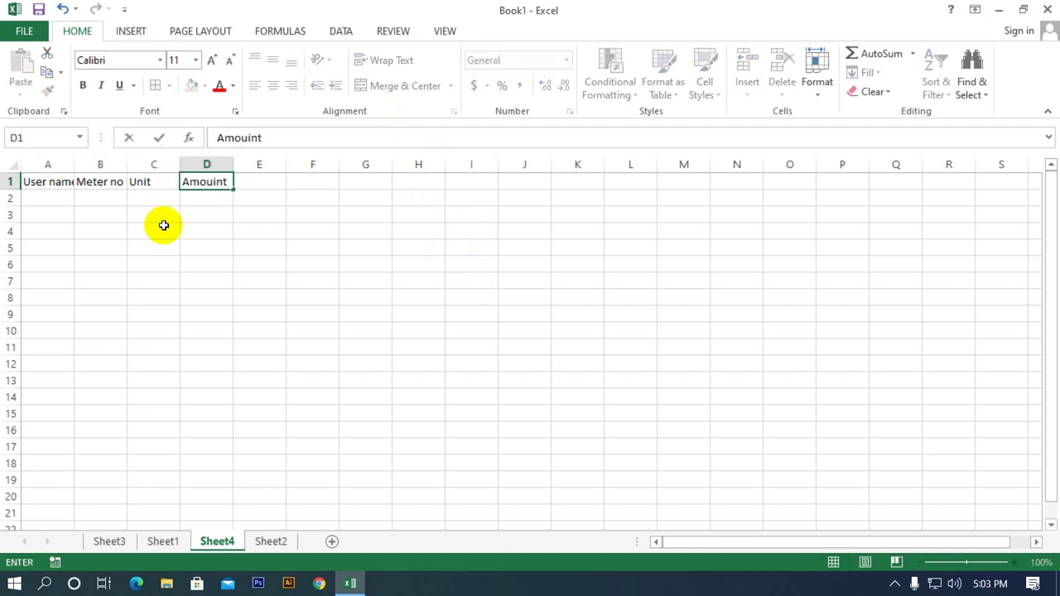
pyautogui.press('Return')
pyautogui.press('Up')
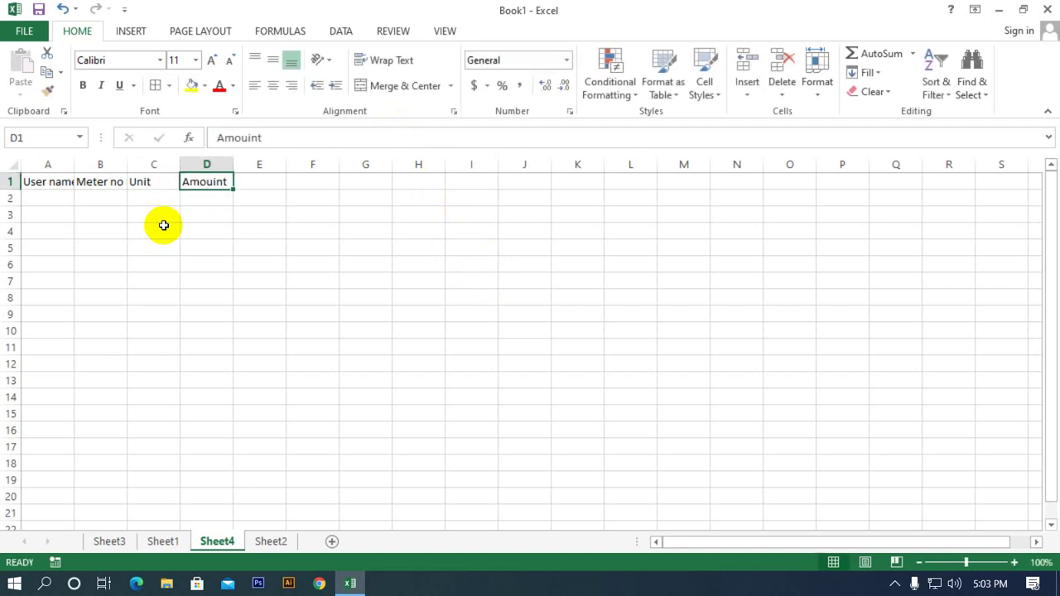
pyautogui.doubleClick(214, 181)
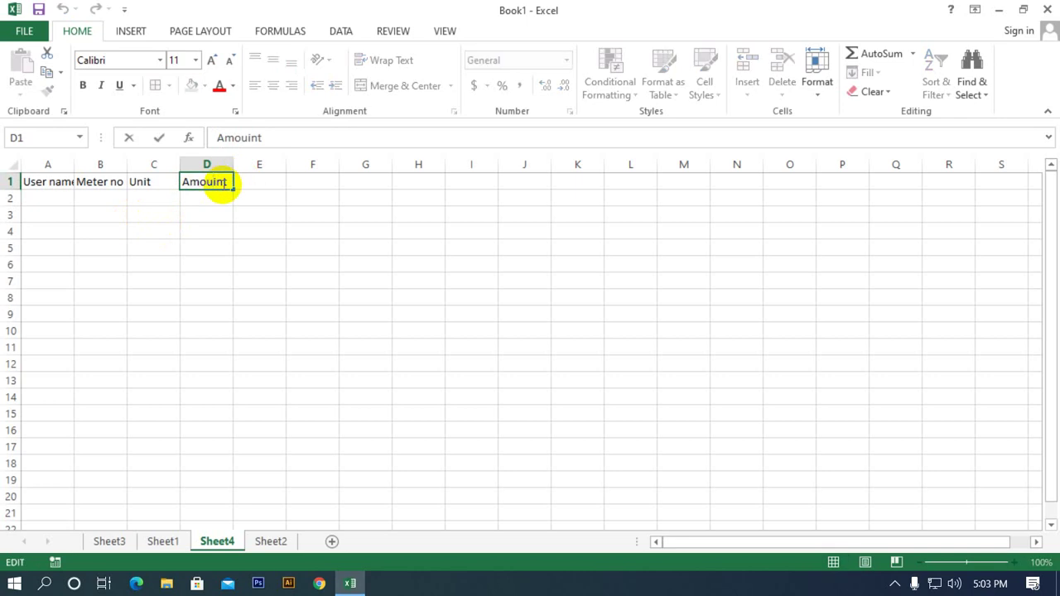
pyautogui.press('BackSpace')
pyautogui.press('Return')
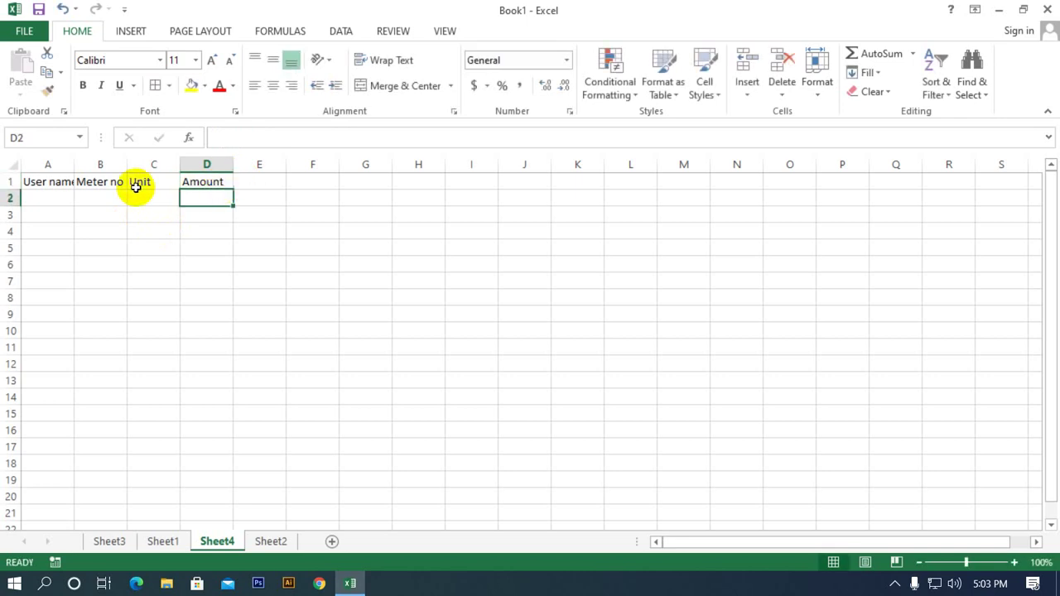
# Enter the four users' names in A2:A5, correcting a typo in the fourth name
pyautogui.click(50, 198)
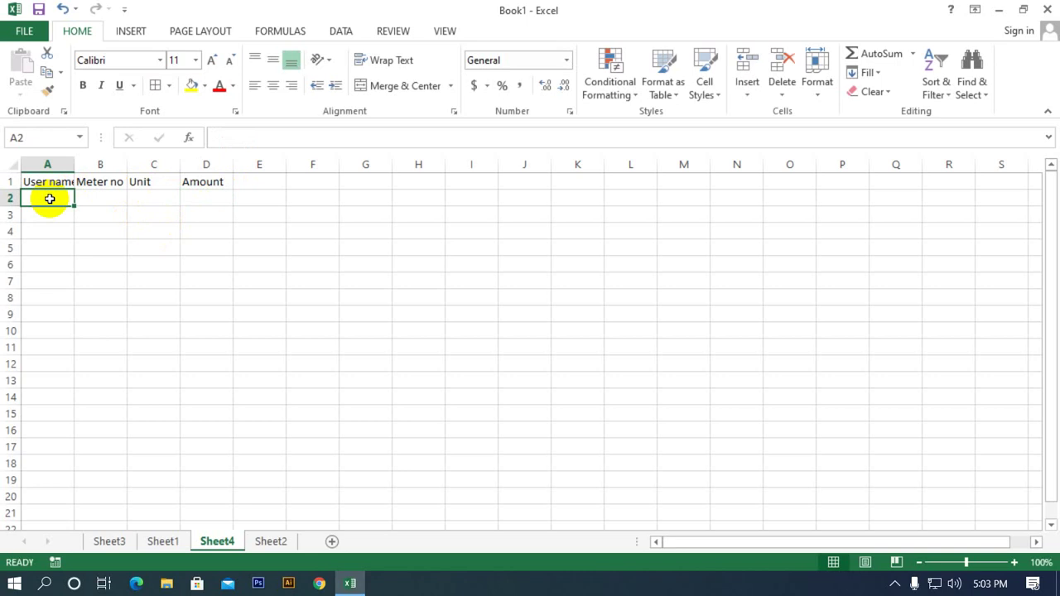
pyautogui.write('Rasel')
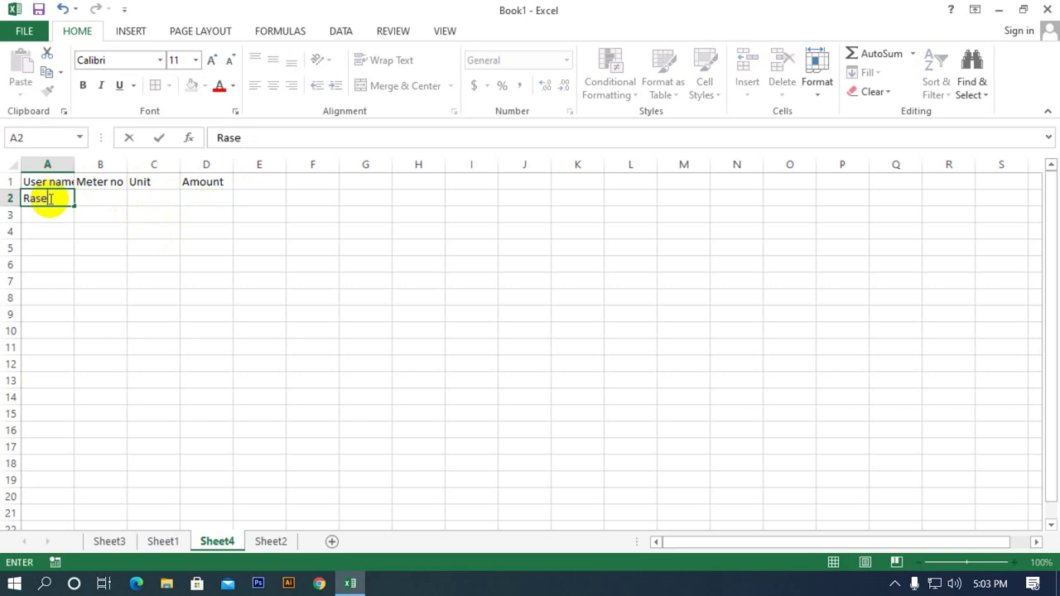
pyautogui.press('Return')
pyautogui.write('Rasel')
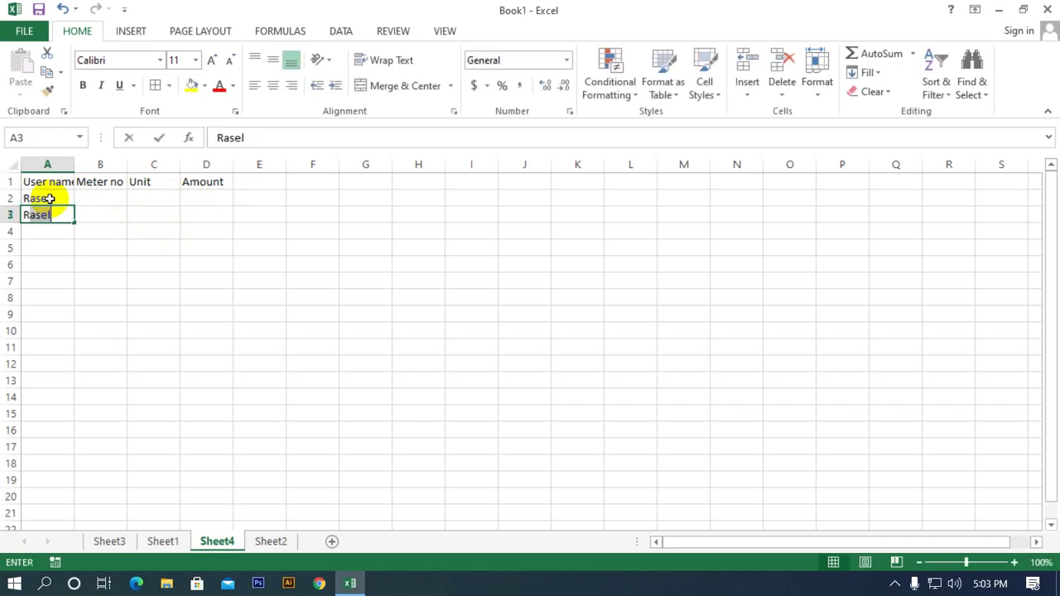
pyautogui.write('na')
pyautogui.press('Return')
pyautogui.write('k')
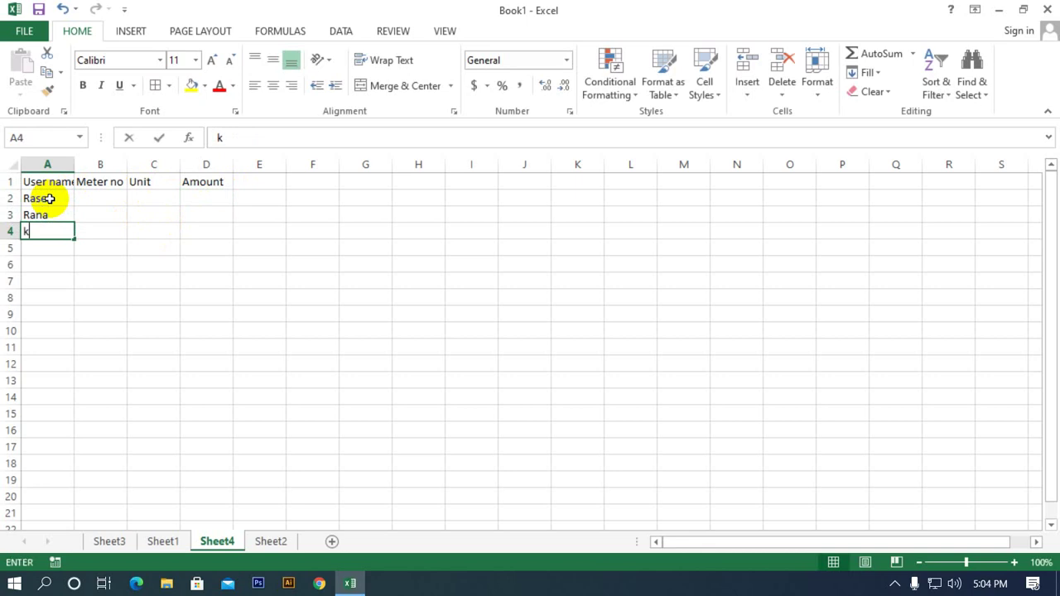
pyautogui.write('abir')
pyautogui.press('Return')
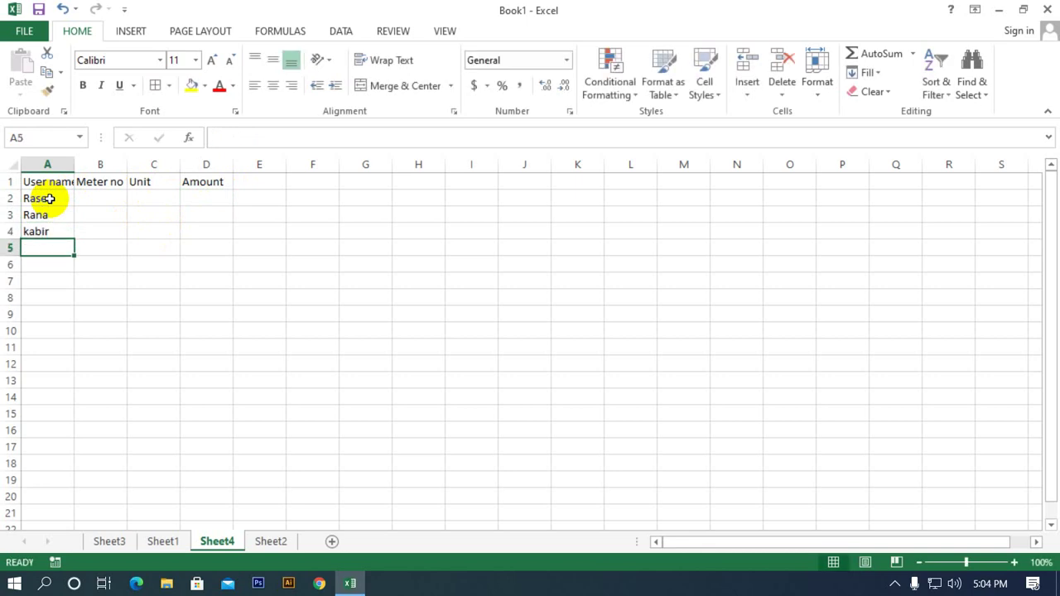
pyautogui.write('basaha')
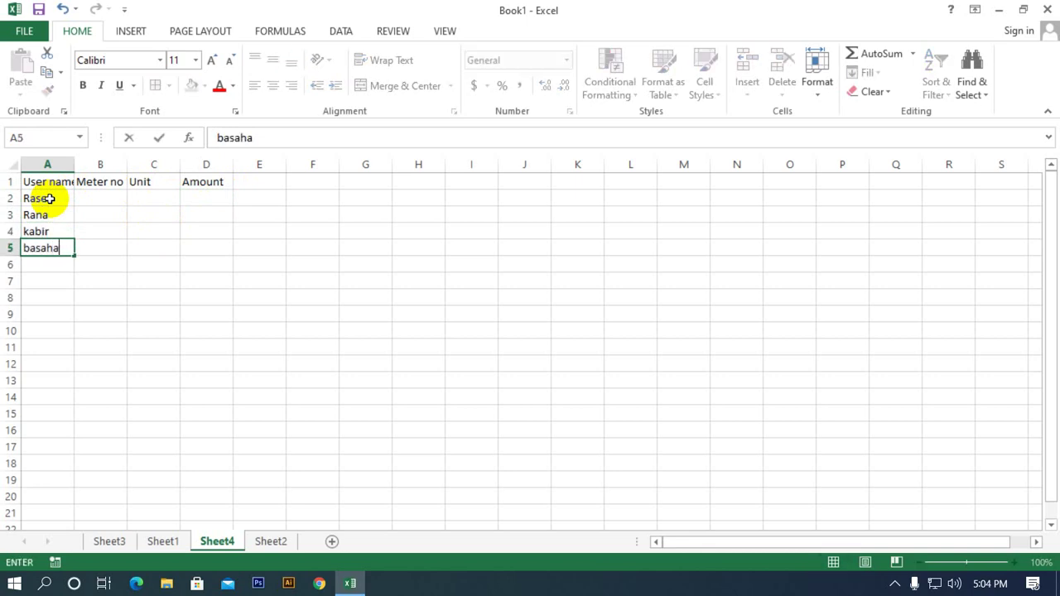
pyautogui.write('r')
pyautogui.press('BackSpace')
pyautogui.press('BackSpace')
pyautogui.press('BackSpace')
pyautogui.press('BackSpace')
pyautogui.write('har')
pyautogui.press('Return')
pyautogui.press('Up')
# Fill in the four users' meter numbers in B2:B5
pyautogui.click(49, 198)
pyautogui.press('Right')
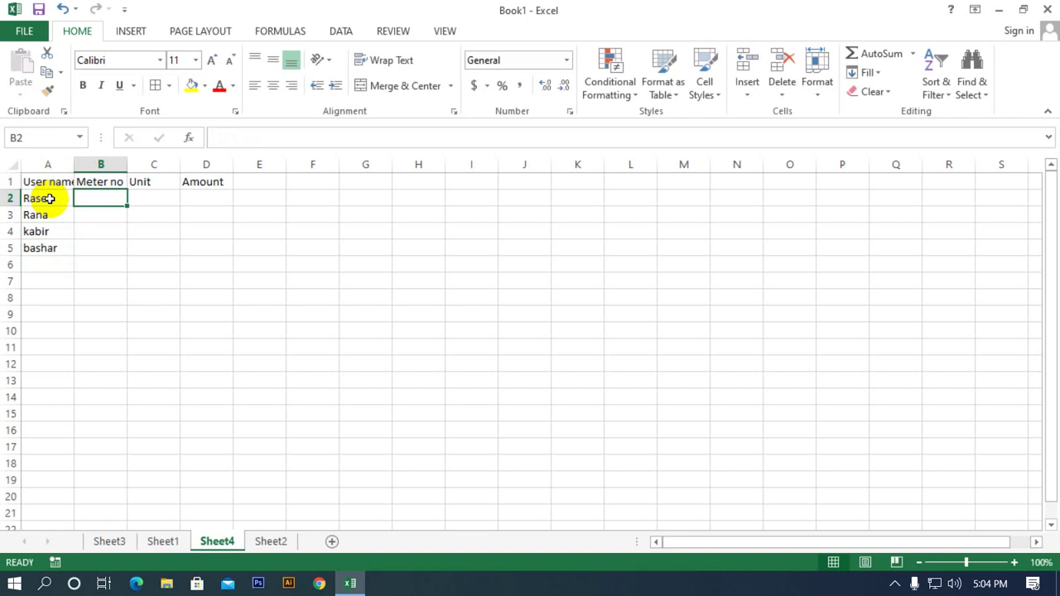
pyautogui.write('1001')
pyautogui.press('Return')
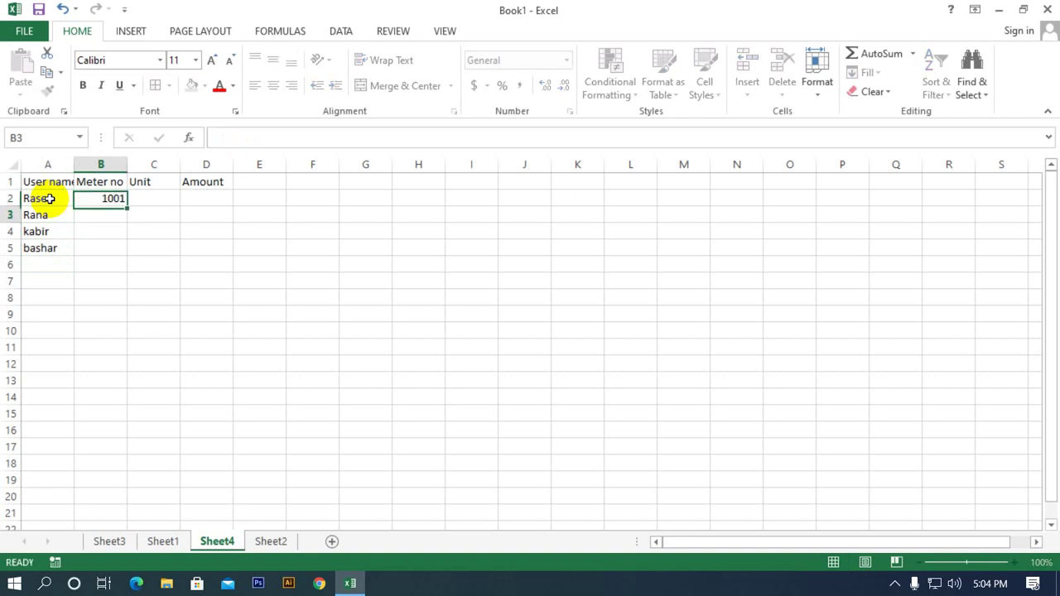
pyautogui.write('1002')
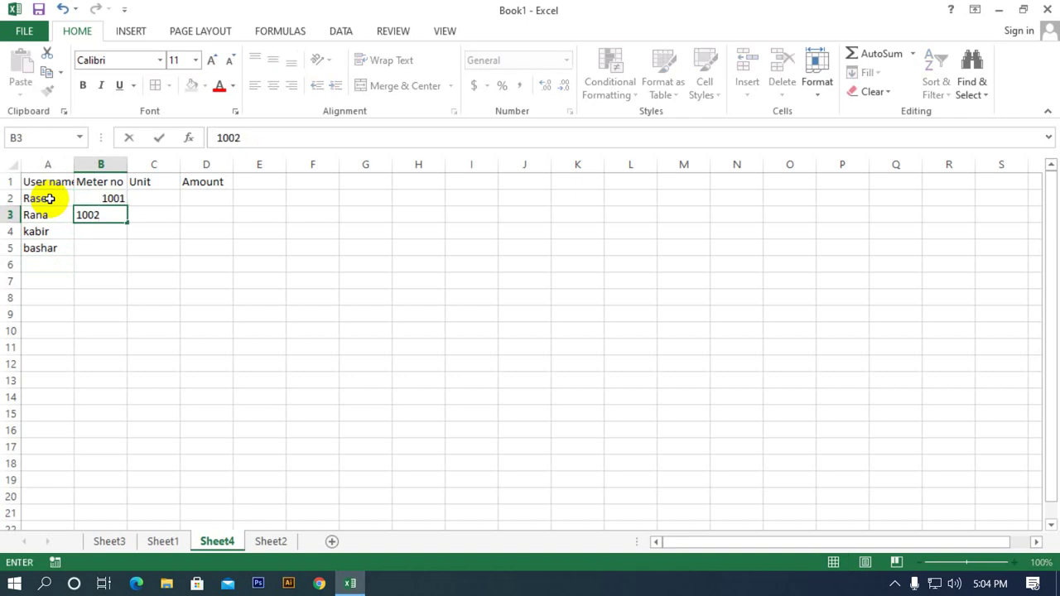
pyautogui.press('BackSpace')
pyautogui.press('BackSpace')
pyautogui.press('BackSpace')
pyautogui.press('BackSpace')
pyautogui.write('20')
pyautogui.write('15')
pyautogui.press('Return')
pyautogui.write('5263')
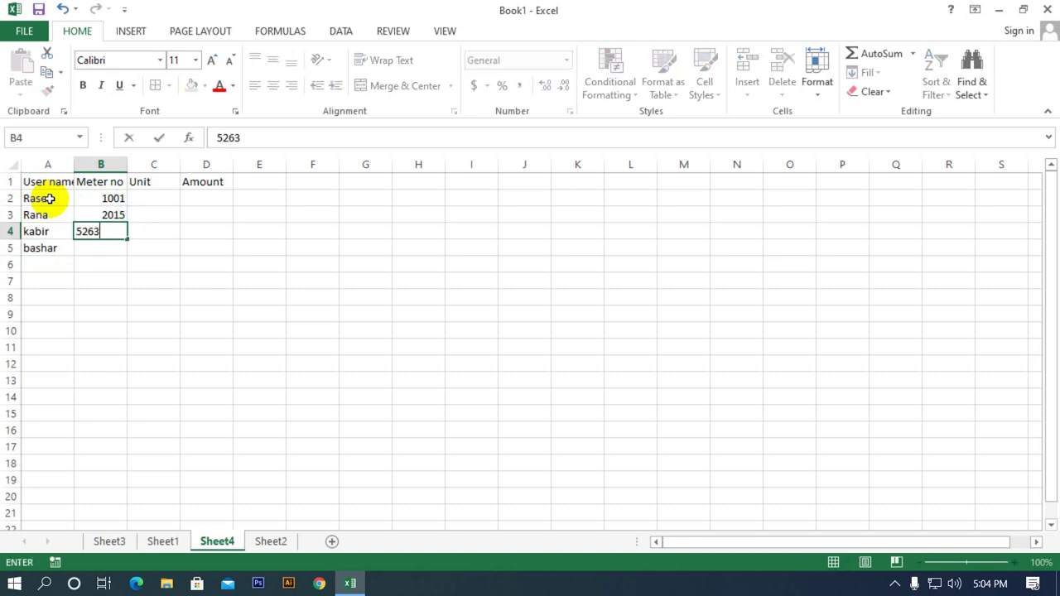
pyautogui.press('Return')
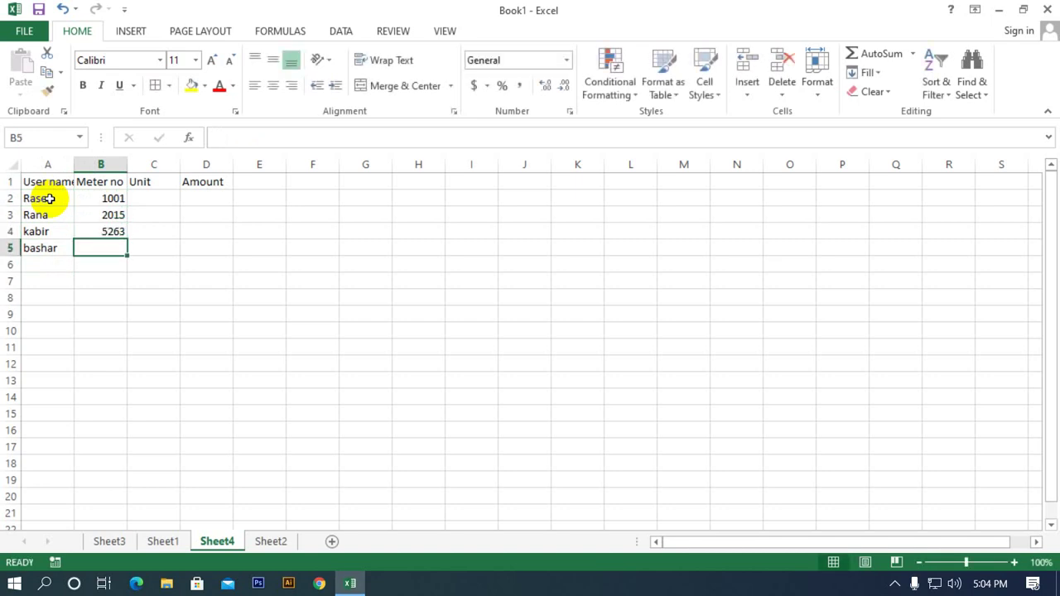
pyautogui.write('8542')
pyautogui.hotkey('ctrl', 'Return')
# Enter units 82, 59, 114 and 108 in C2:C5
pyautogui.press('Right')
pyautogui.press('Up')
pyautogui.press('Up')
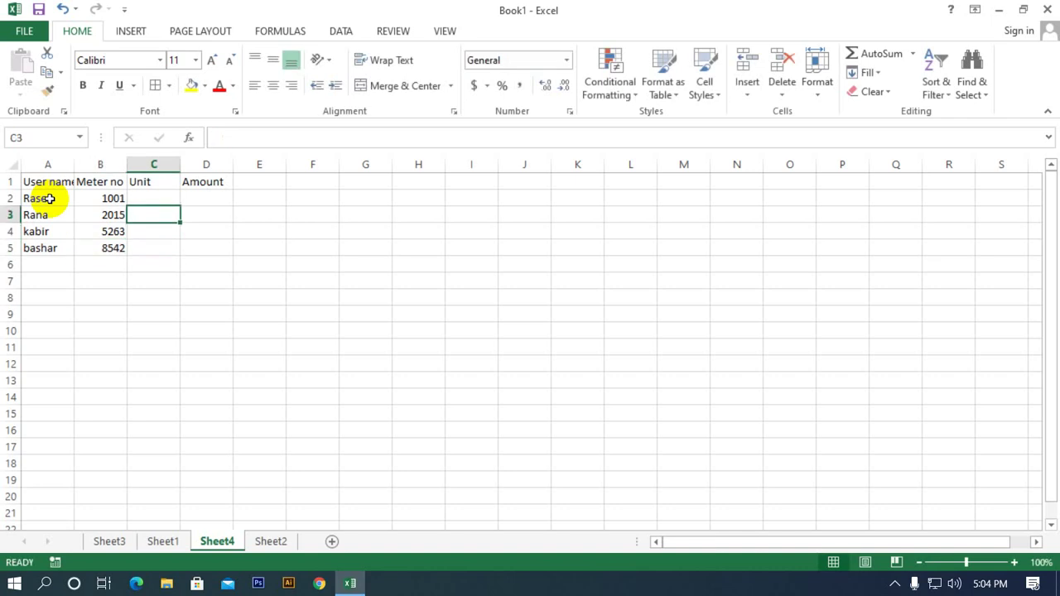
pyautogui.press('Up')
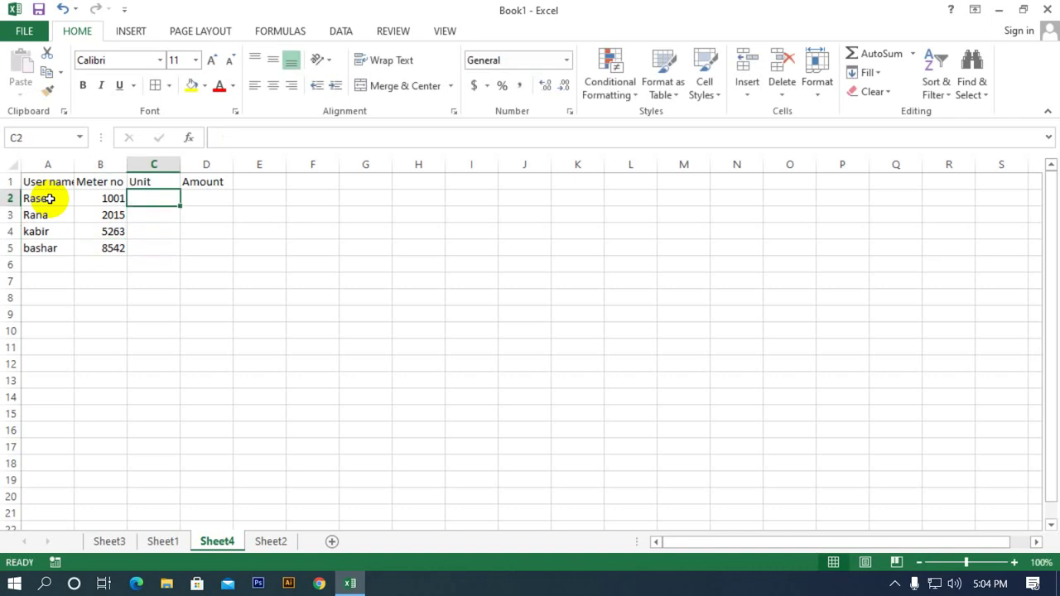
pyautogui.write('82')
pyautogui.press('Return')
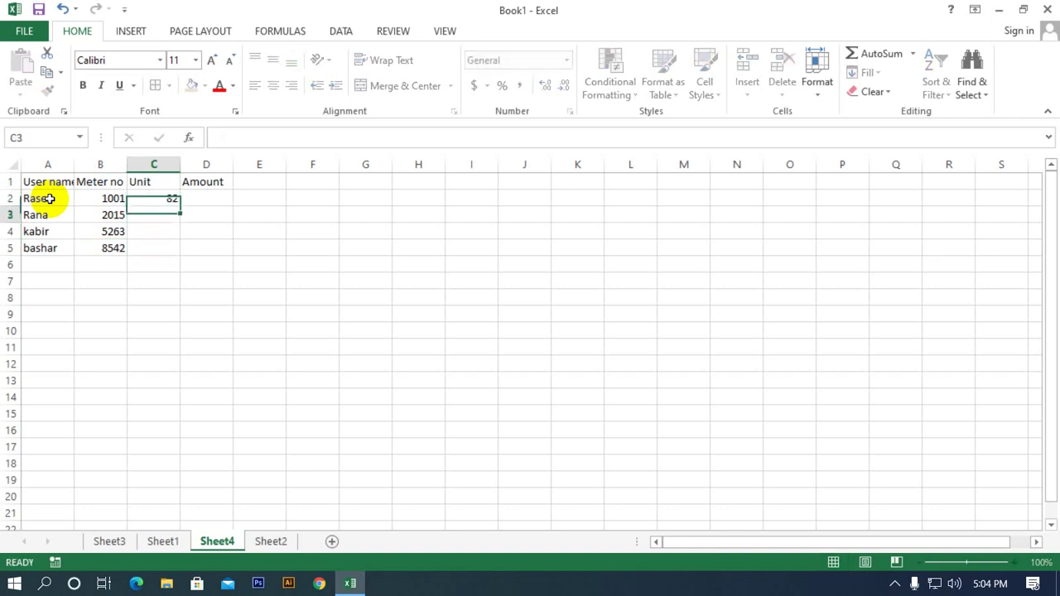
pyautogui.write('5')
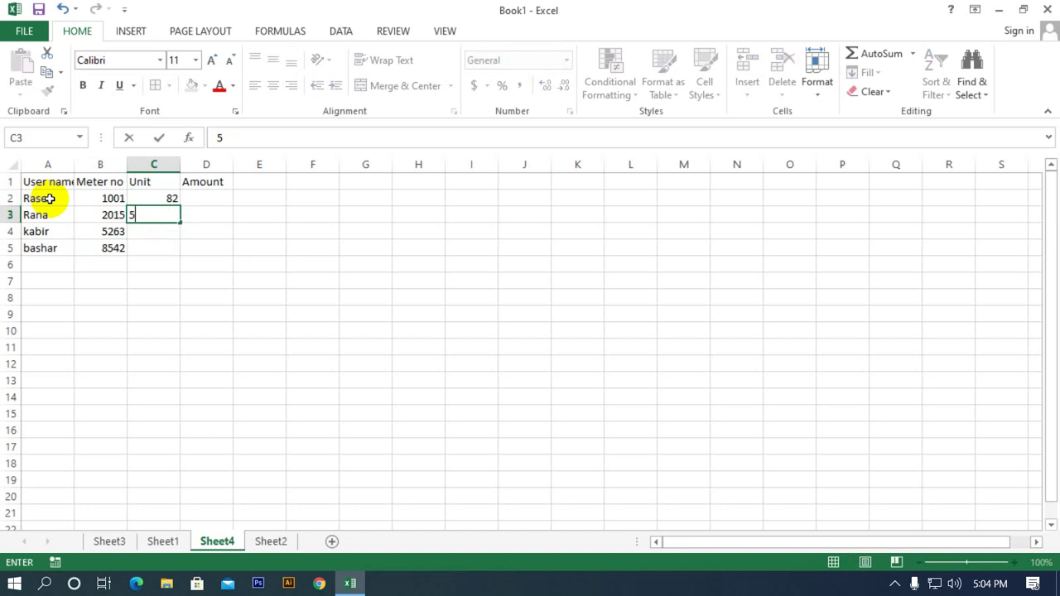
pyautogui.write('9')
pyautogui.press('Return')
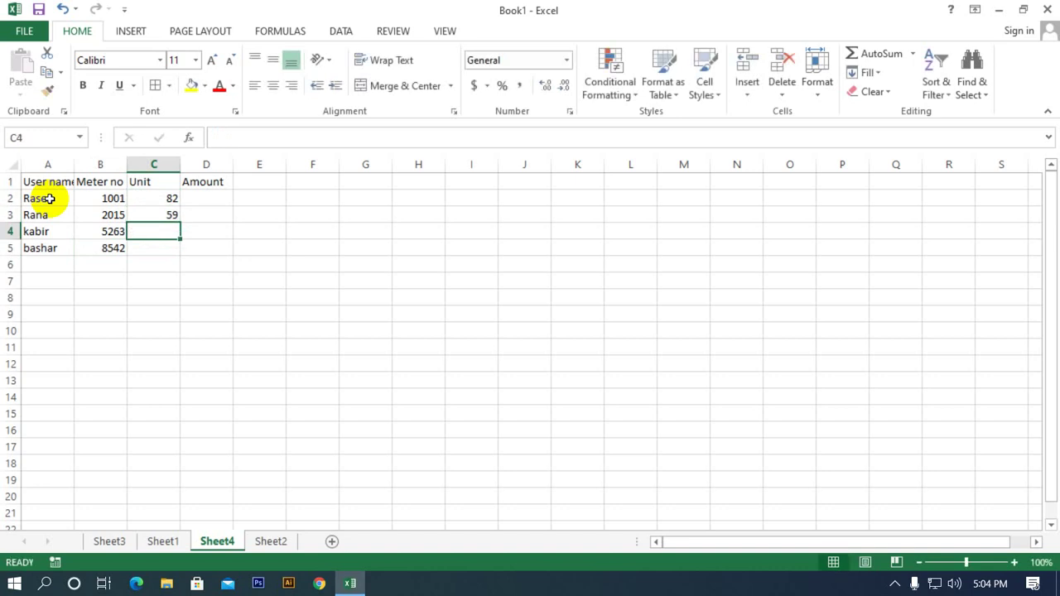
pyautogui.write('114')
pyautogui.press('Return')
pyautogui.write('11')
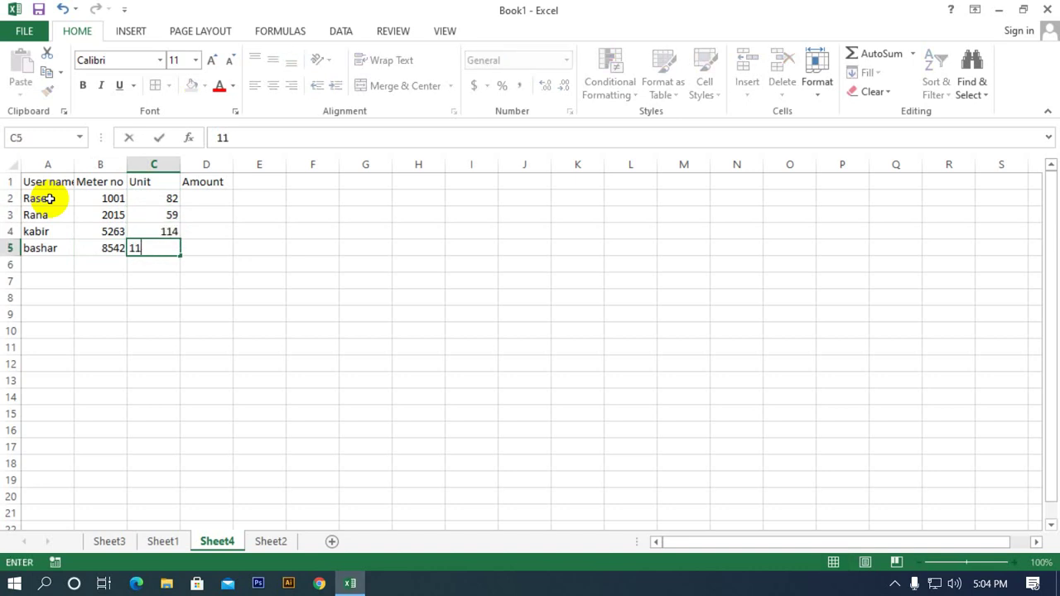
pyautogui.press('BackSpace')
pyautogui.write('0')
pyautogui.write('8')
pyautogui.press('Return')
pyautogui.press('Right')
pyautogui.press('Up')
pyautogui.press('Up')
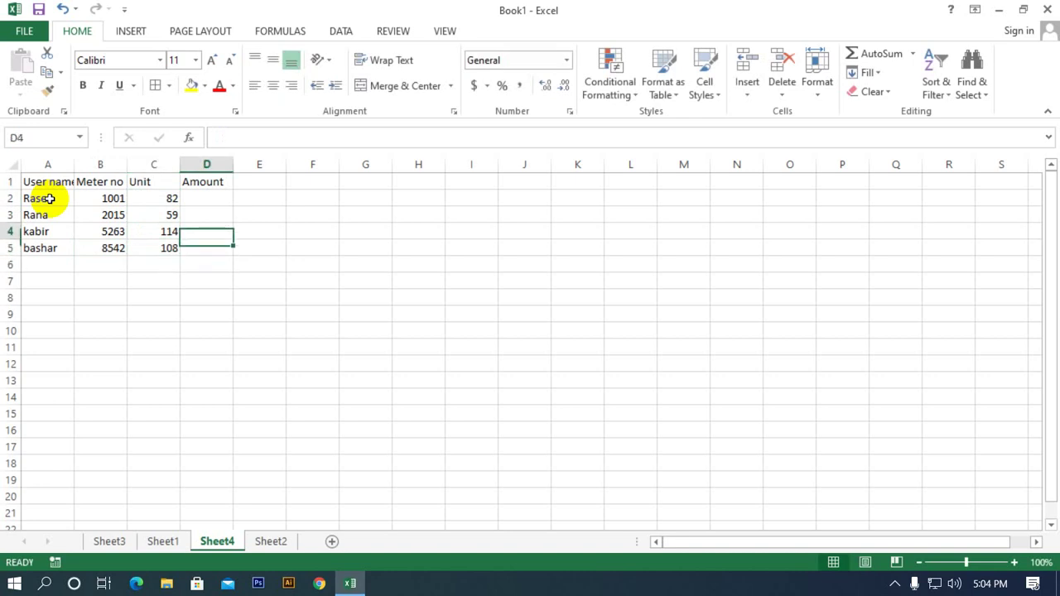
pyautogui.press('Up')
pyautogui.press('Up')
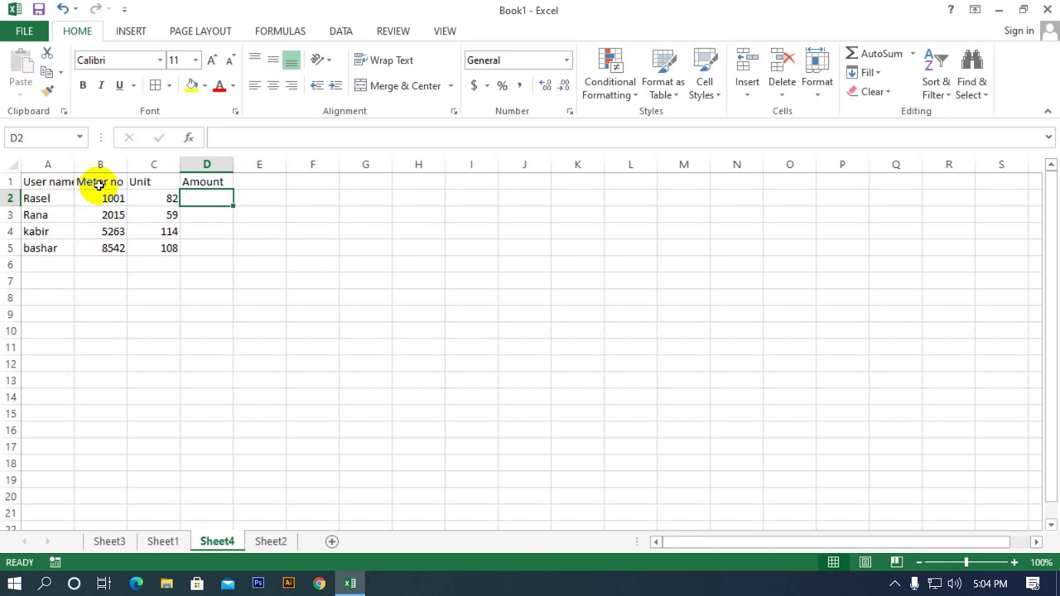
pyautogui.click(274, 213)
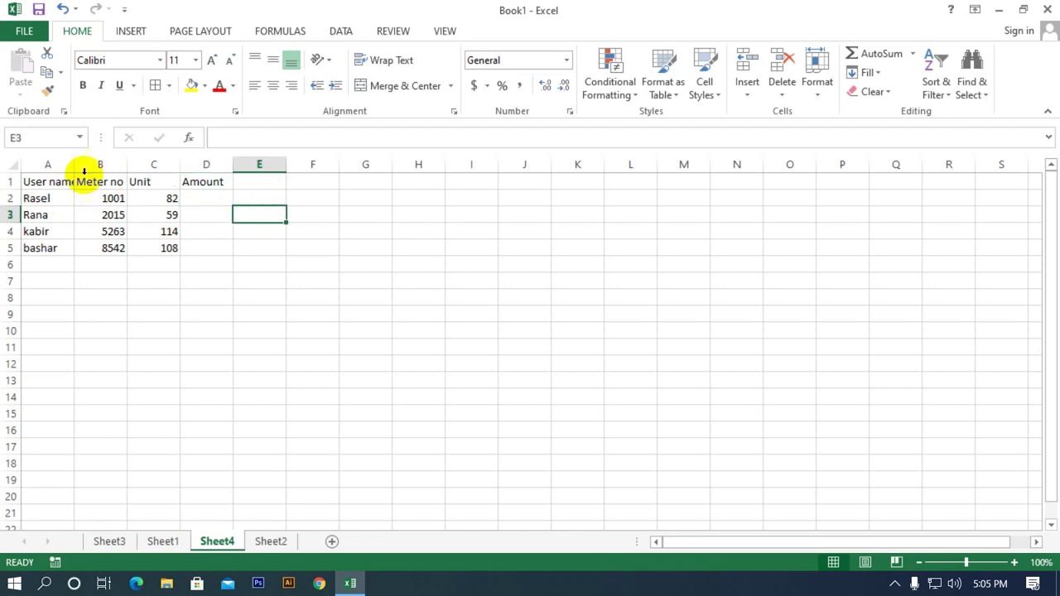
pyautogui.moveTo(35, 180); pyautogui.dragTo(218, 253)
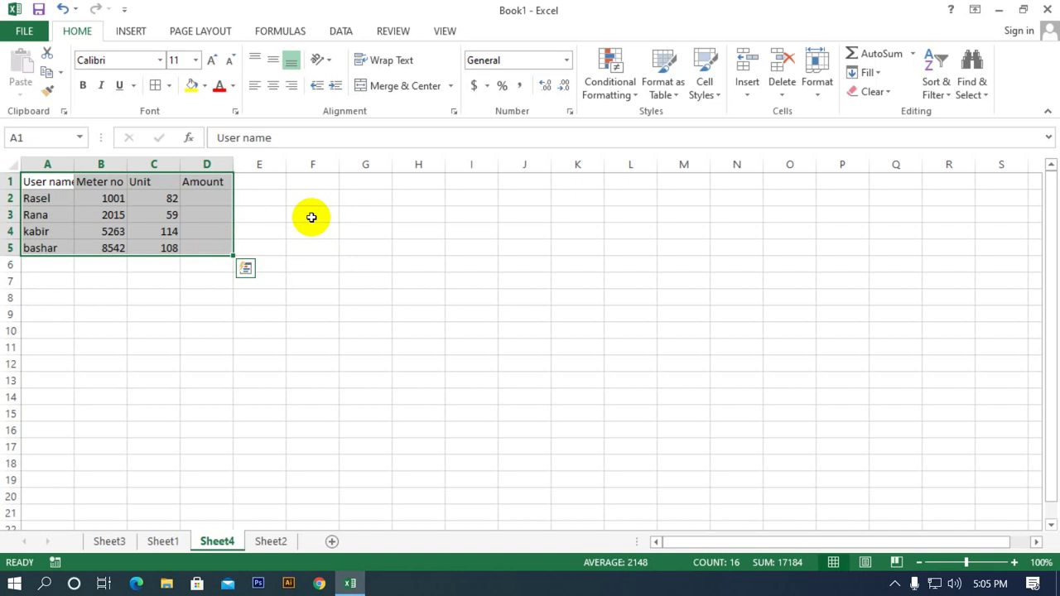
# Write 'if unit price < = 300 then per unit price is 3 tk' in F2
pyautogui.click(312, 203)
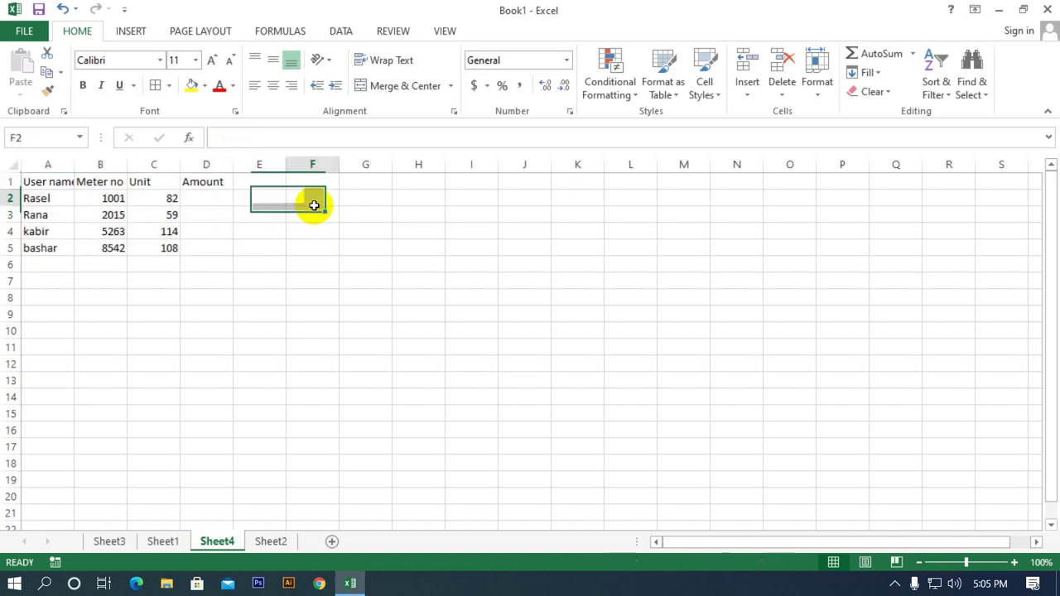
pyautogui.write('if')
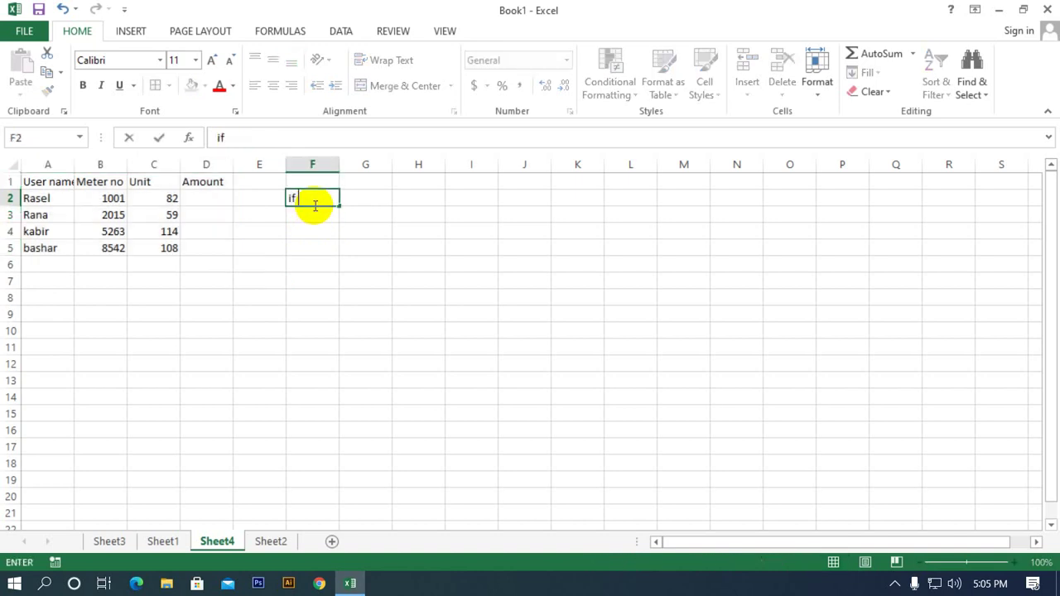
pyautogui.write(' un')
pyautogui.write('it')
pyautogui.write(' price')
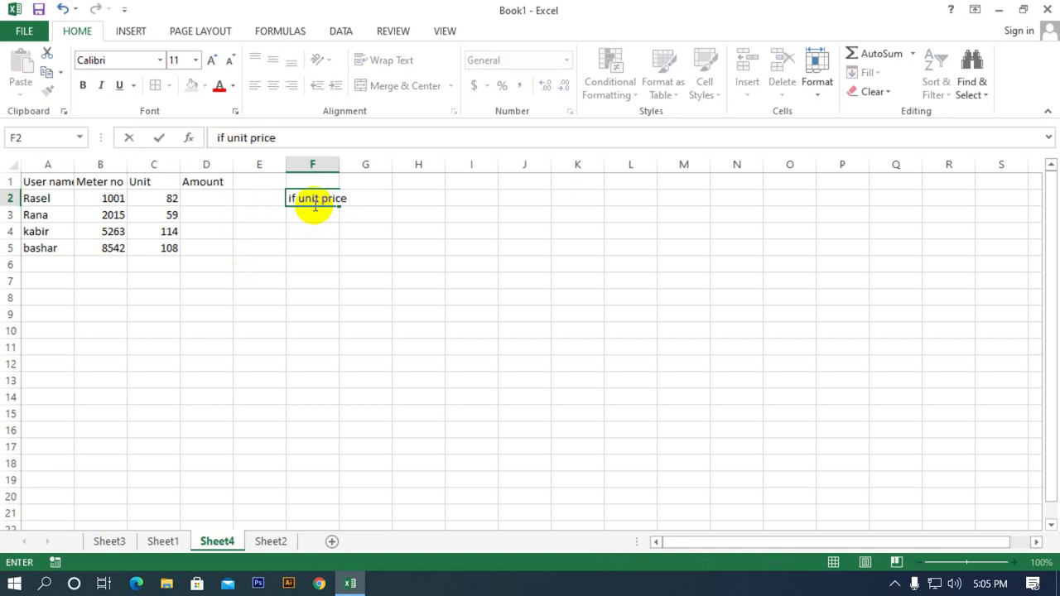
pyautogui.write(' ,')
pyautogui.press('BackSpace')
pyautogui.write('< =')
pyautogui.write(' 300')
pyautogui.write(' th')
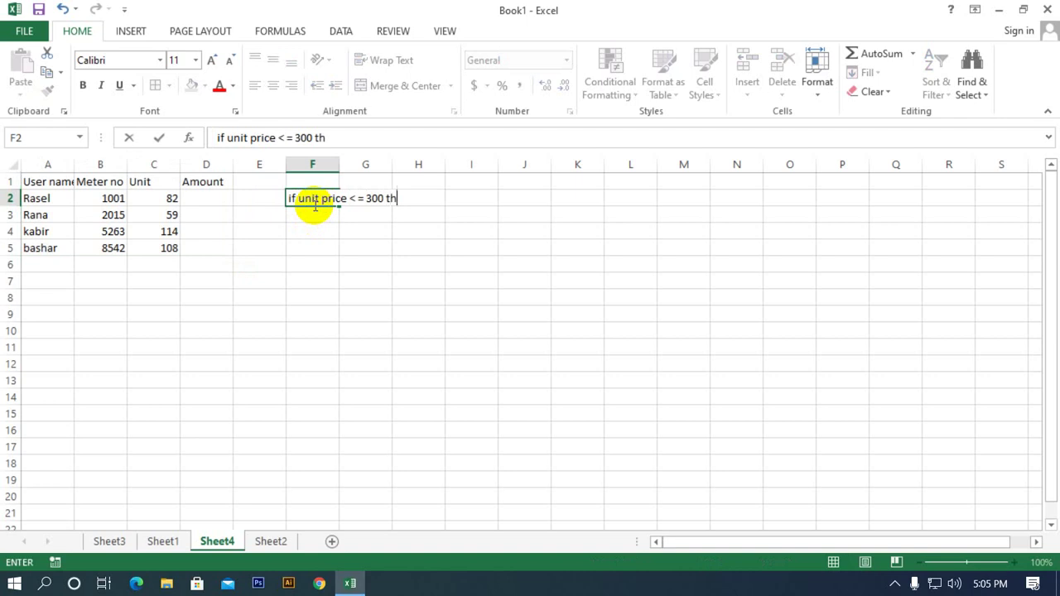
pyautogui.write('en per un')
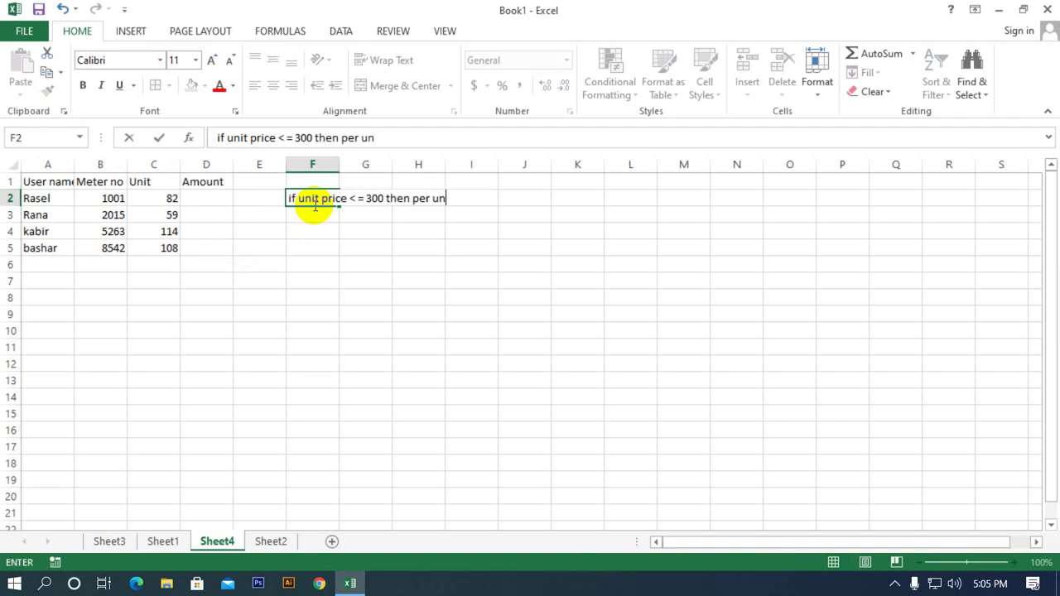
pyautogui.write('it price ')
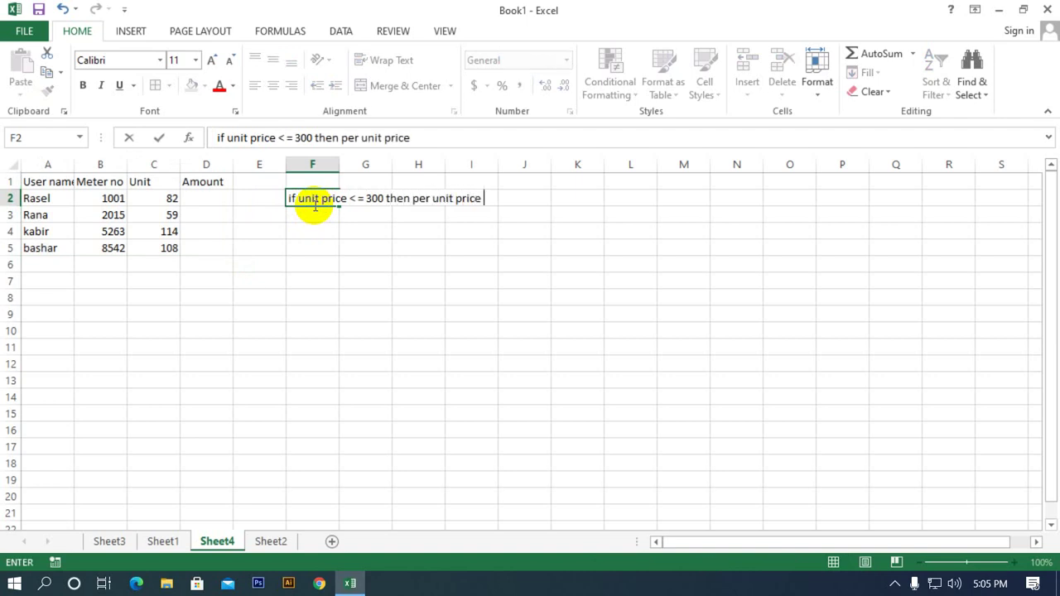
pyautogui.write('is ')
pyautogui.write('3 tk')
pyautogui.press('Return')
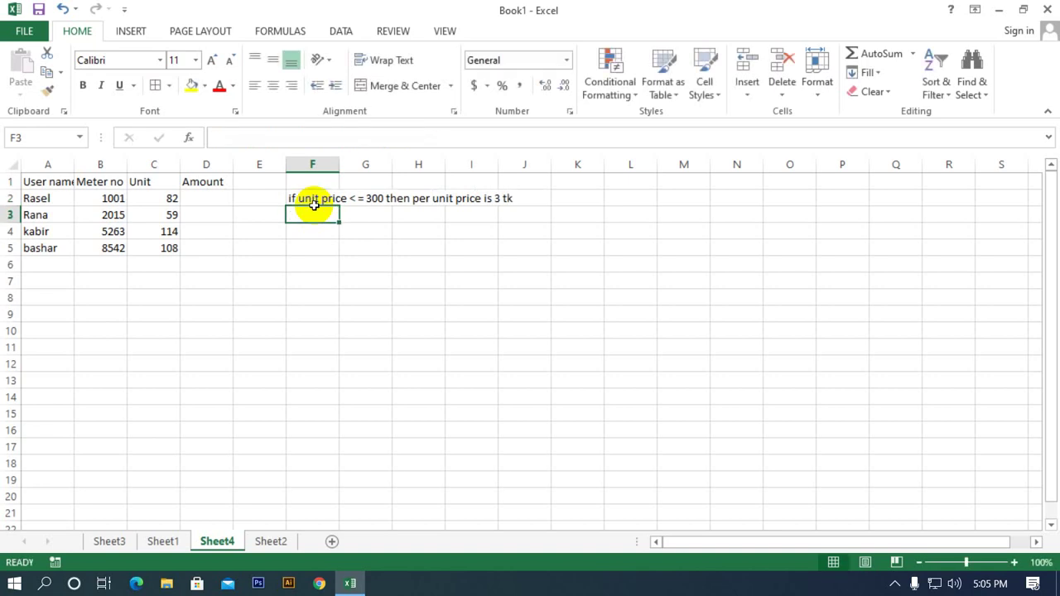
# Add the F3 rule for up to 500 units at 5 tk per unit
pyautogui.write('if')
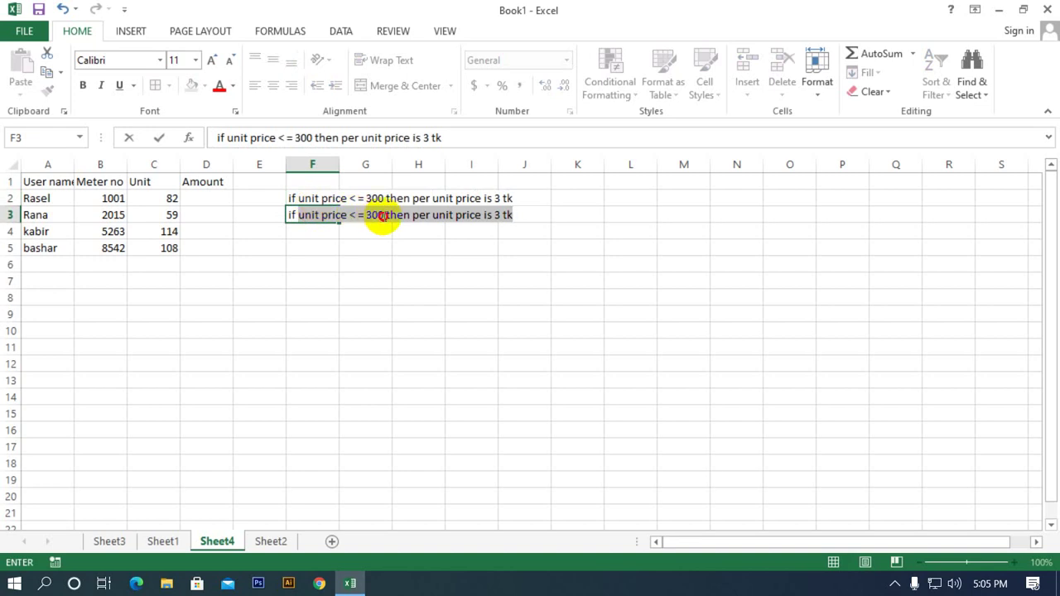
pyautogui.click(384, 216)
pyautogui.press('BackSpace')
pyautogui.press('BackSpace')
pyautogui.press('BackSpace')
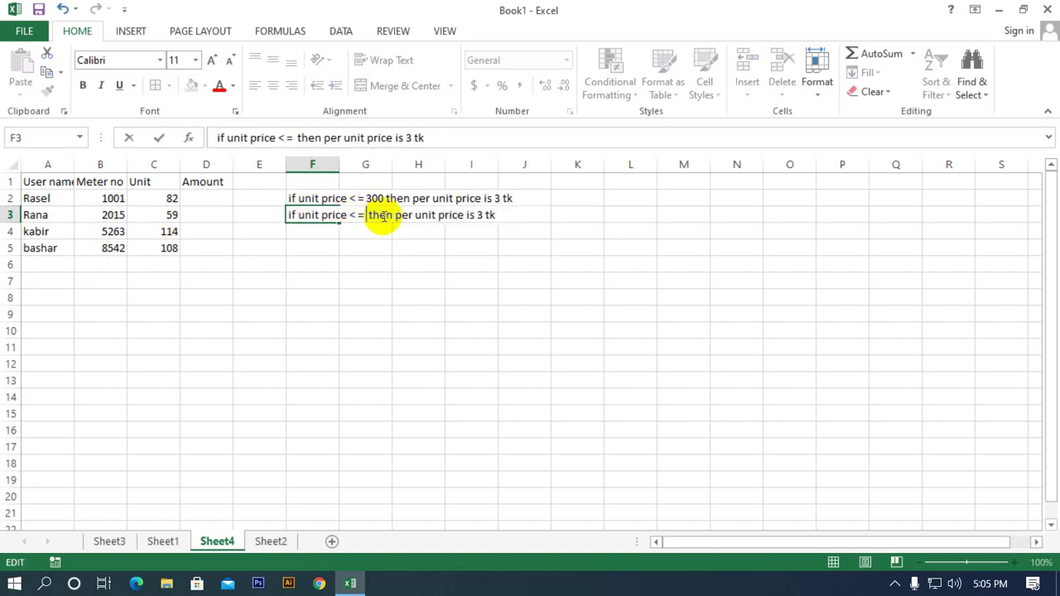
pyautogui.write('500')
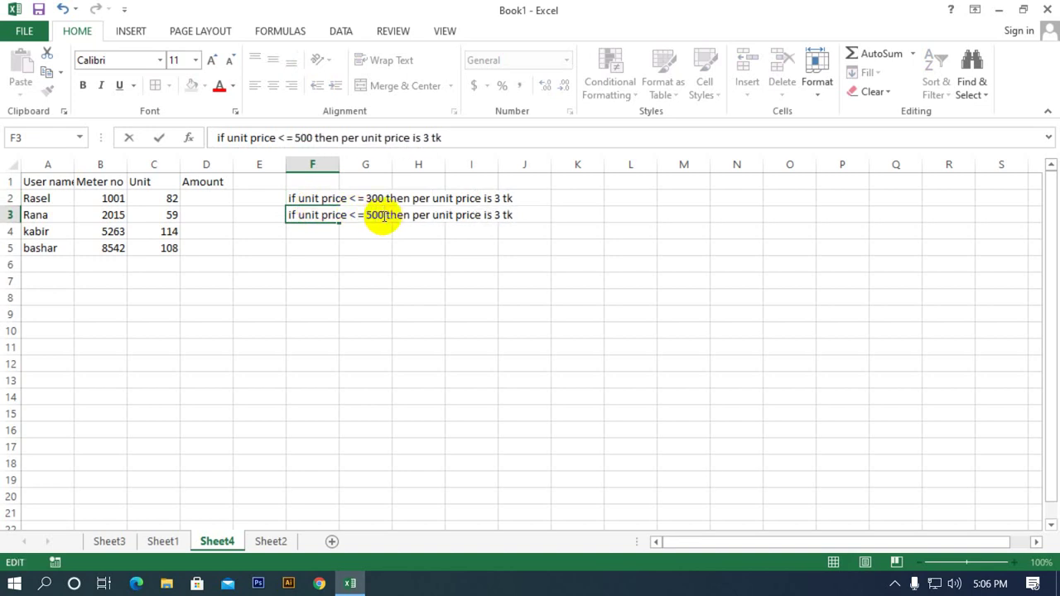
pyautogui.hotkey('ctrl', 'Right')
pyautogui.hotkey('ctrl', 'Right')
pyautogui.hotkey('ctrl', 'Right')
pyautogui.hotkey('ctrl', 'Right')
pyautogui.hotkey('ctrl', 'Right')
pyautogui.hotkey('ctrl', 'Right')
pyautogui.press('Delete')
pyautogui.write('5')
pyautogui.press('Return')
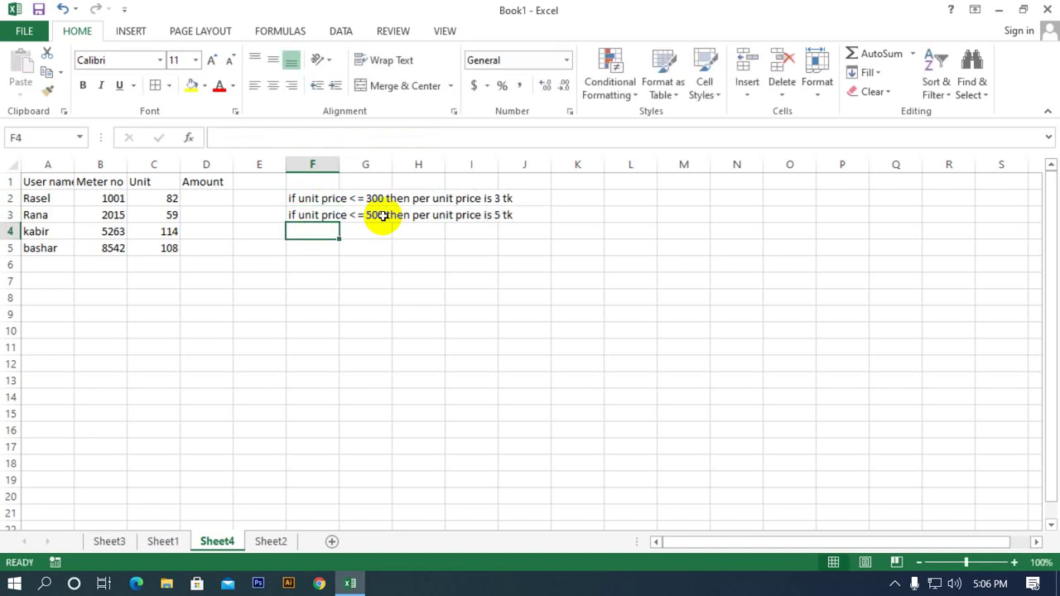
# Copy the F3 rule into F4 and change it to up to 700 units at 7 tk
pyautogui.write('i')
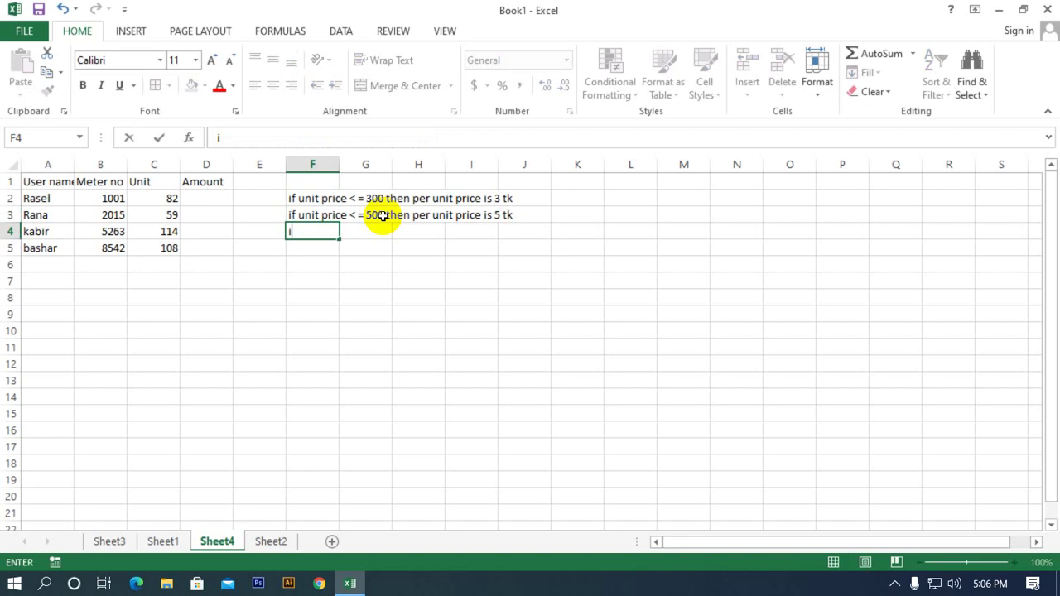
pyautogui.write('f')
pyautogui.press('Return')
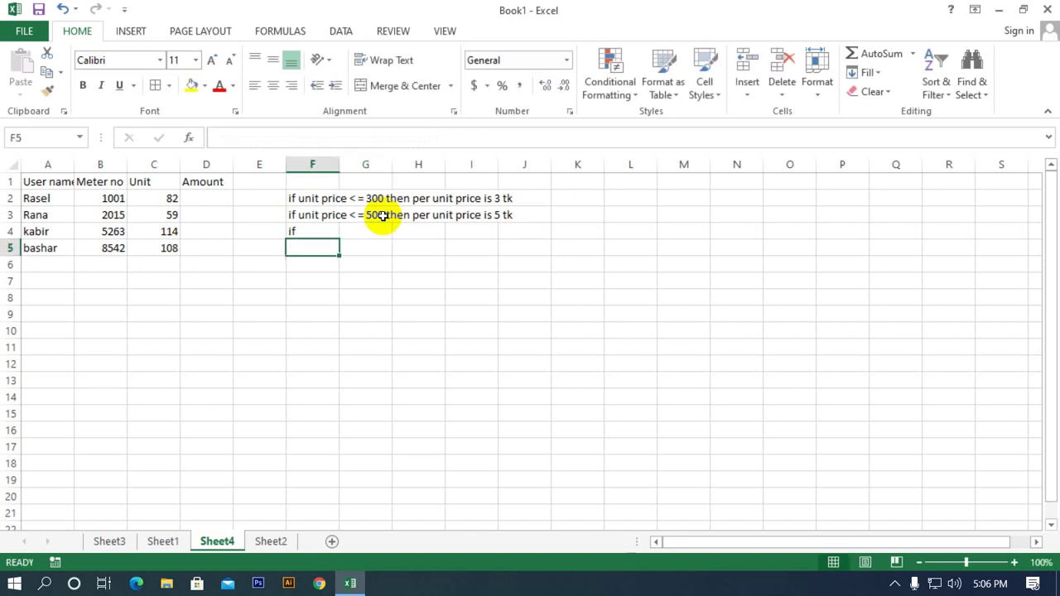
pyautogui.press('Up')
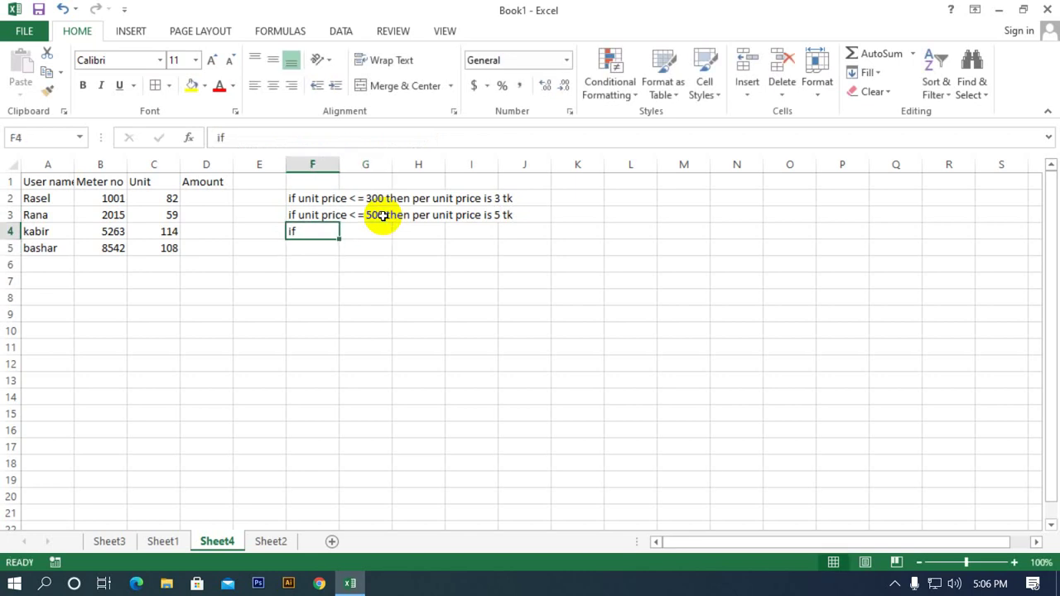
pyautogui.doubleClick(308, 233)
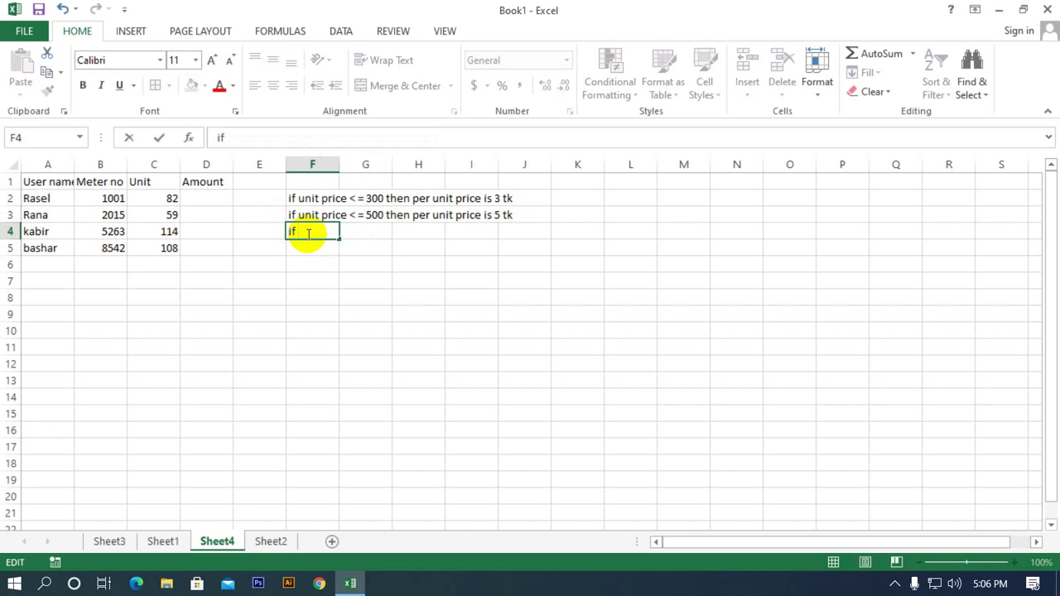
pyautogui.write('unit')
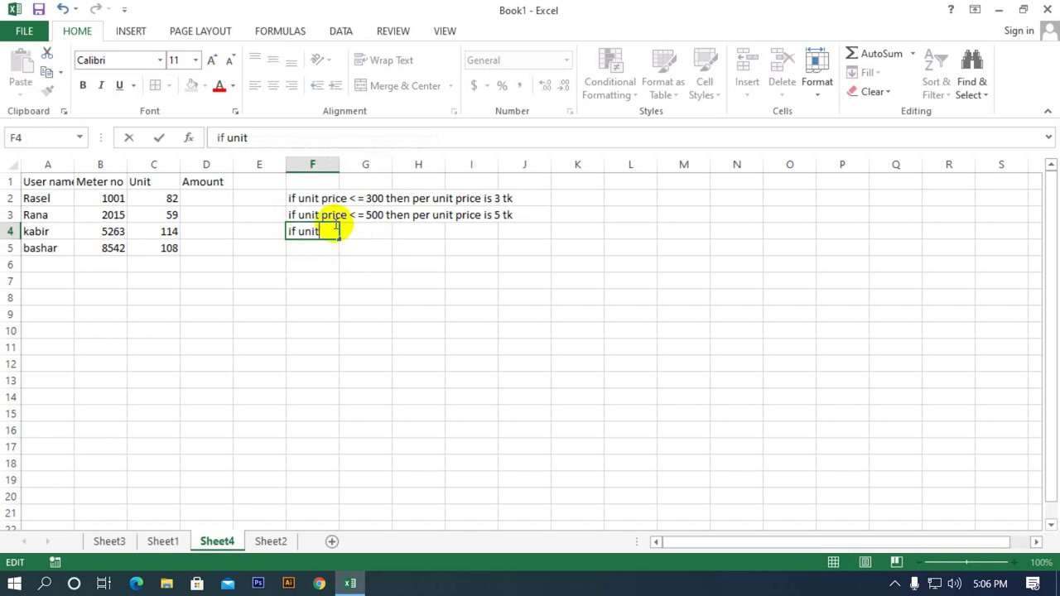
pyautogui.click(336, 214)
pyautogui.hotkey('ctrl', 'c')
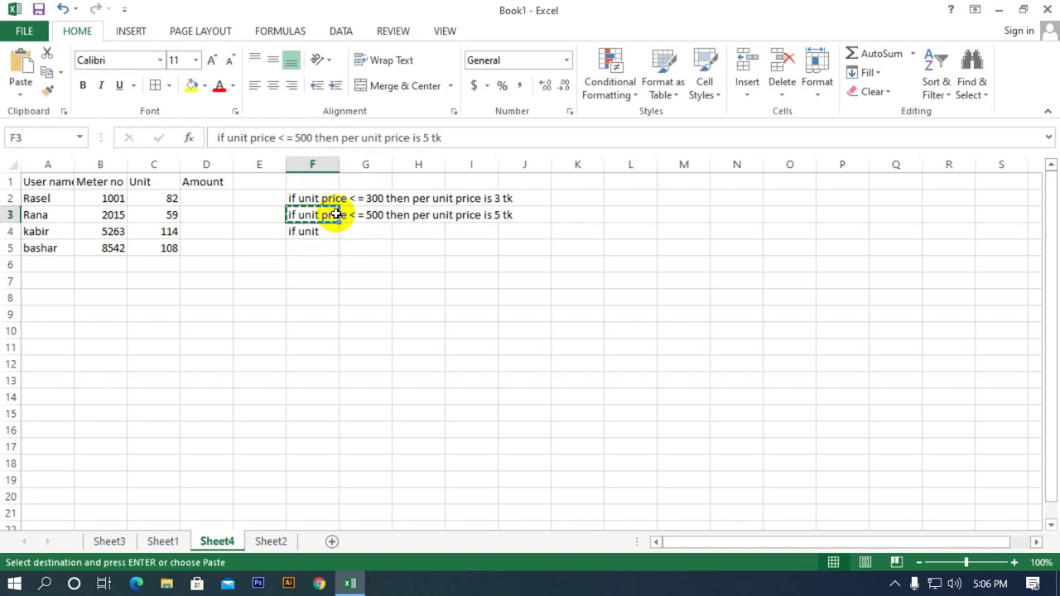
pyautogui.press('Down')
pyautogui.hotkey('ctrl', 'v')
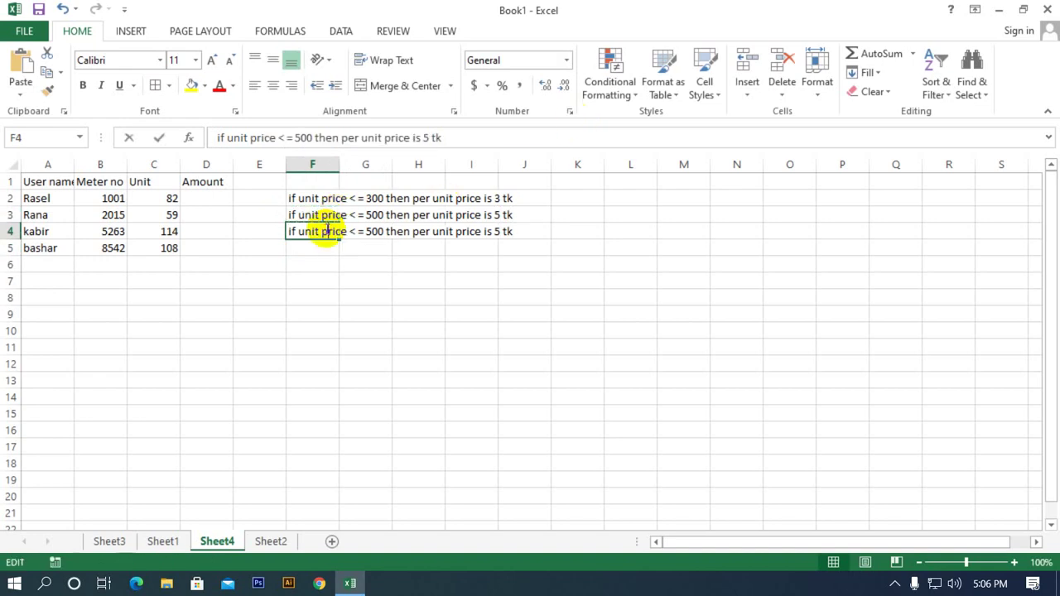
pyautogui.doubleClick(369, 232)
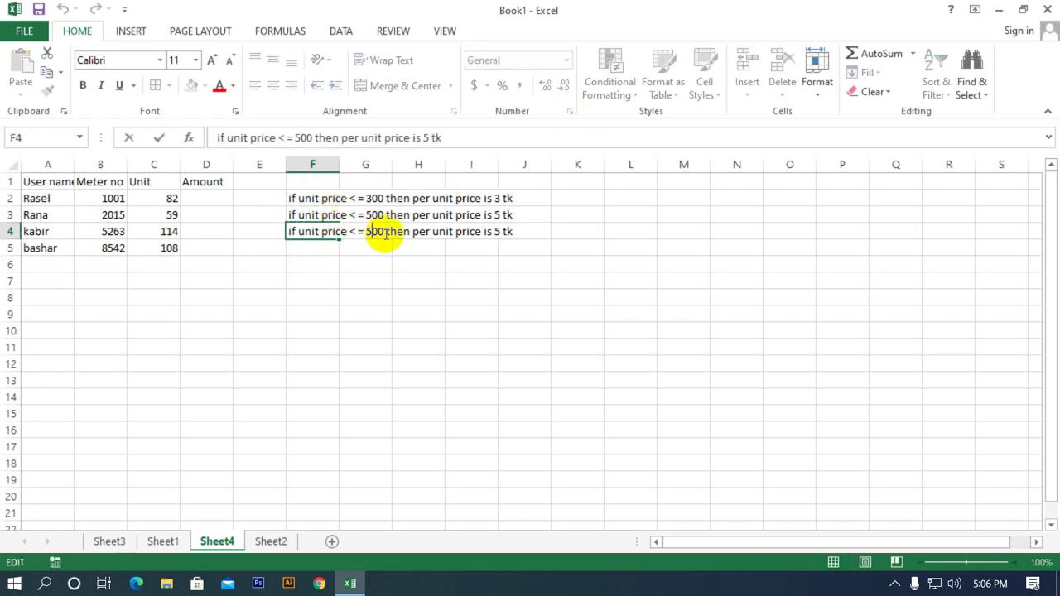
pyautogui.press('BackSpace')
pyautogui.write('7')
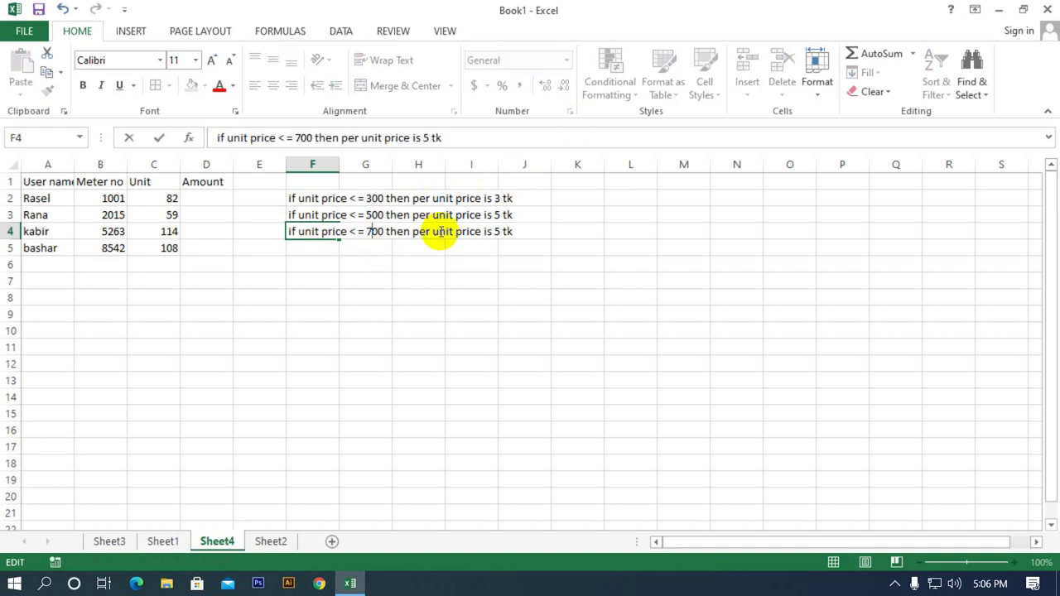
pyautogui.click(499, 231)
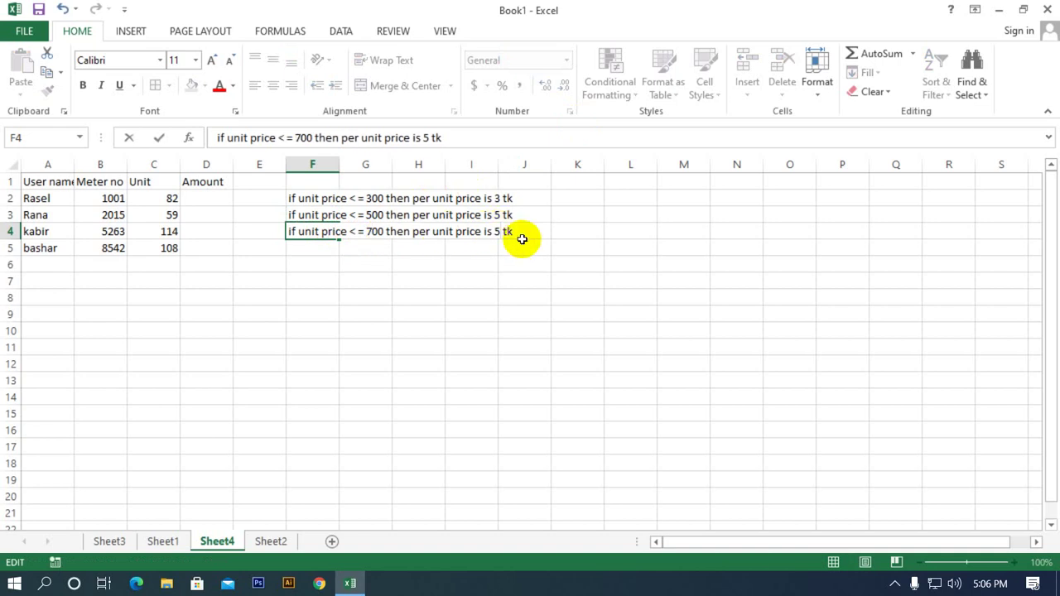
pyautogui.press('BackSpace')
pyautogui.write('7')
pyautogui.click(314, 249)
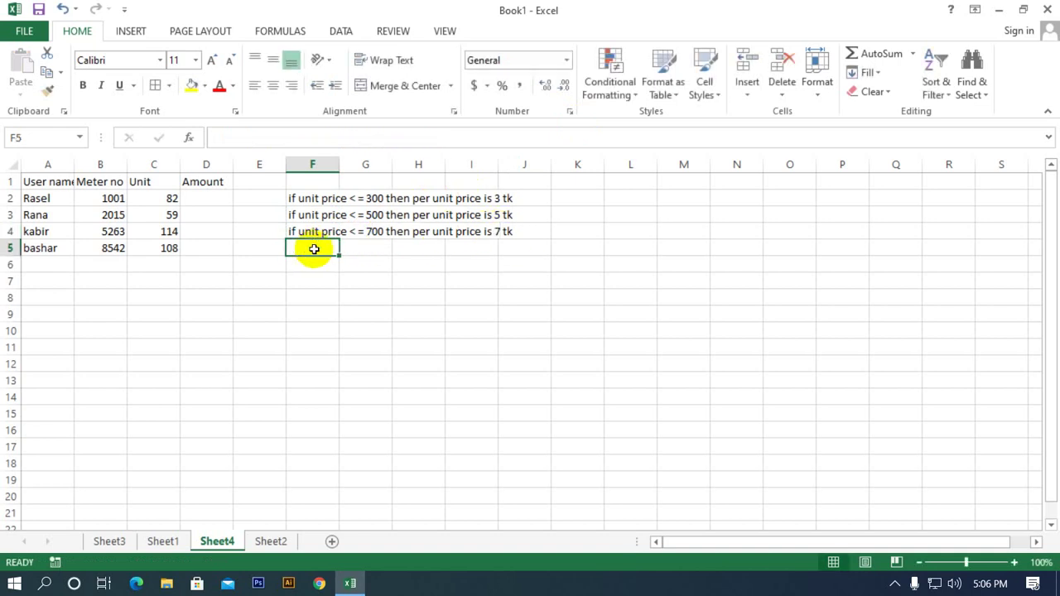
# Copy the F4 rule into F5 and open F5 for editing
pyautogui.click(320, 233)
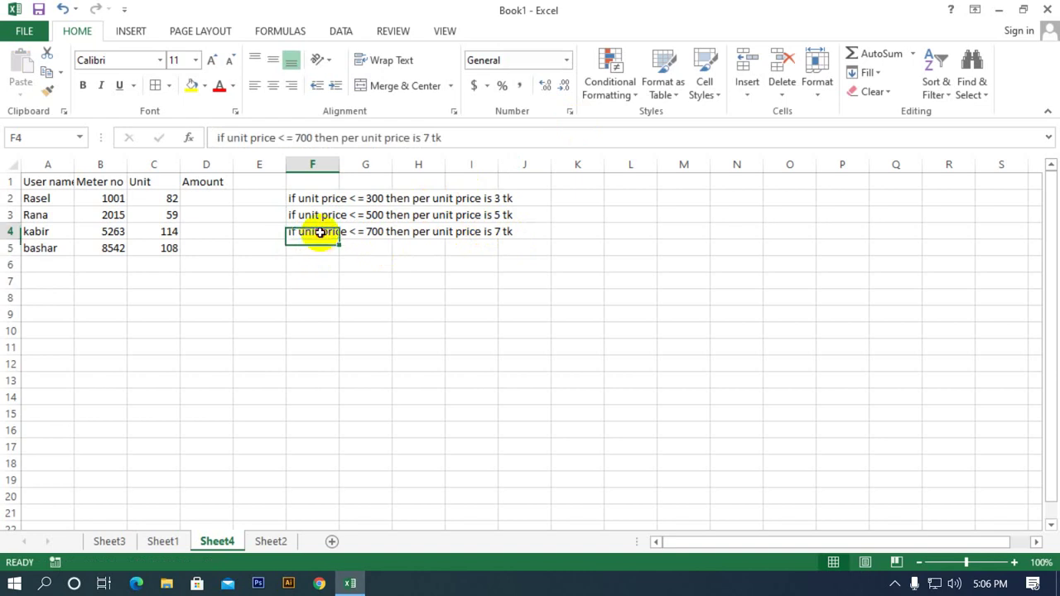
pyautogui.hotkey('ctrl', 'c')
pyautogui.click(319, 248)
pyautogui.hotkey('ctrl', 'v')
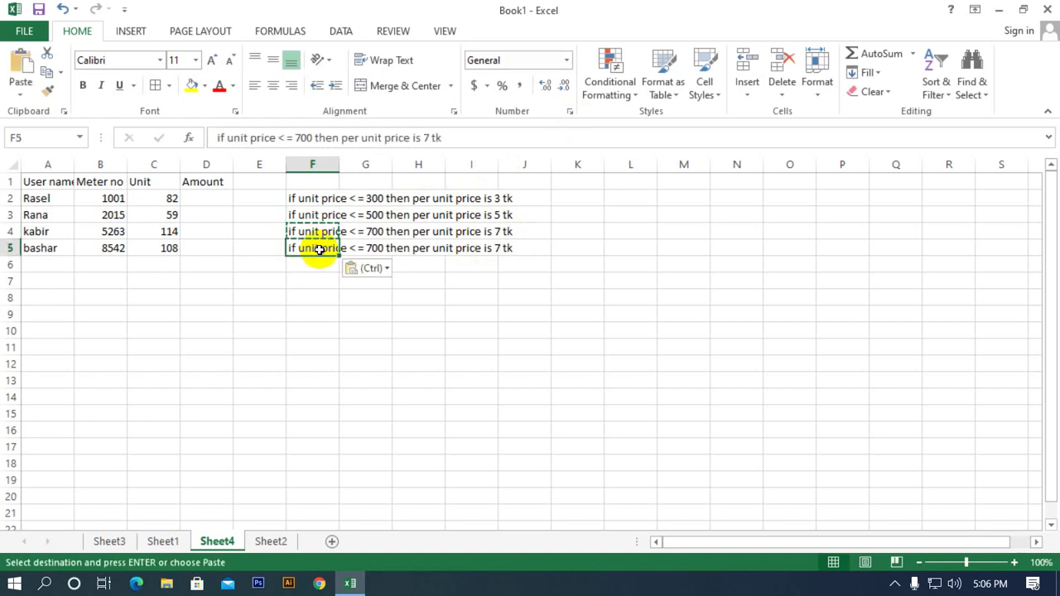
pyautogui.doubleClick(371, 246)
pyautogui.click(320, 247)
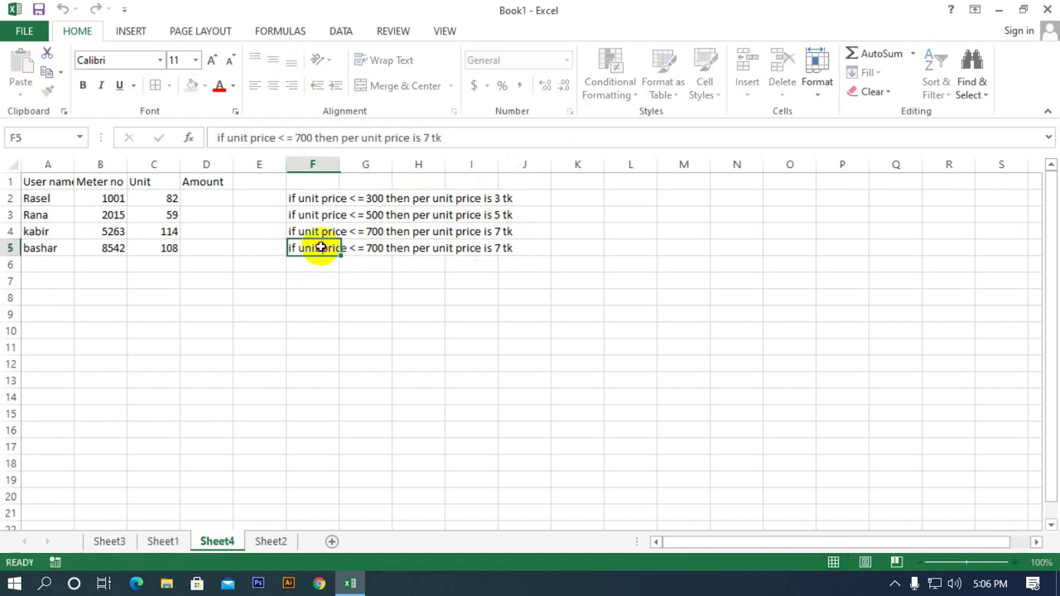
pyautogui.doubleClick(321, 248)
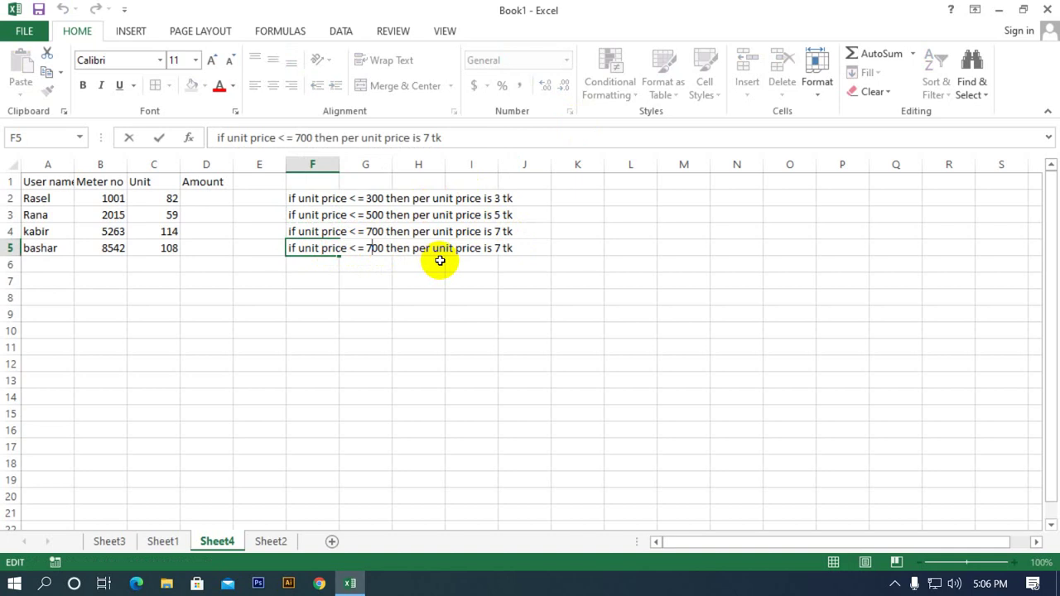
# Replace F5's '< = 700' limit with '>700'
pyautogui.press('BackSpace')
pyautogui.write('10')
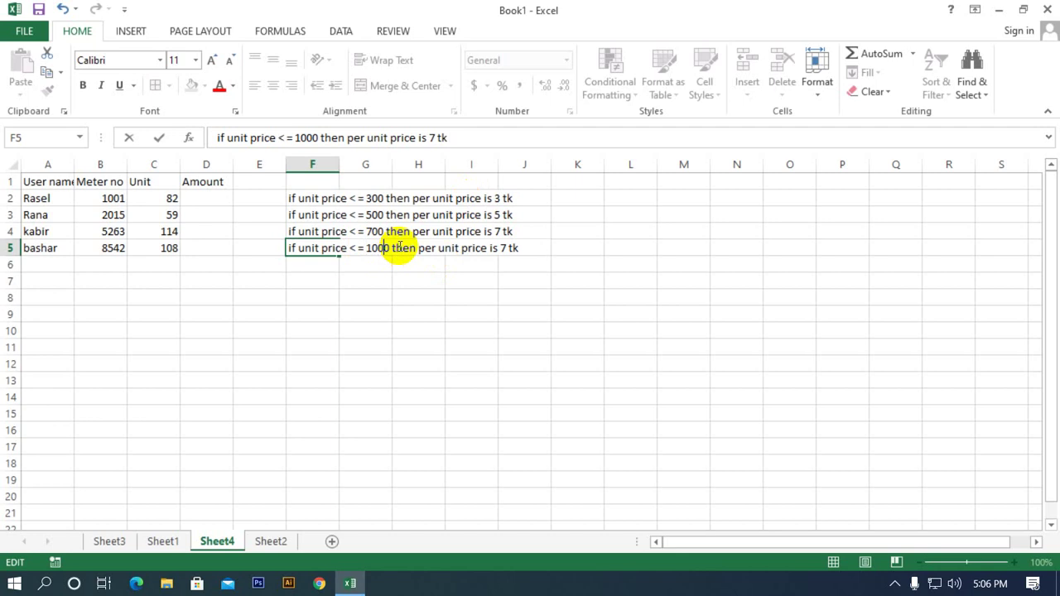
pyautogui.press('BackSpace')
pyautogui.press('BackSpace')
pyautogui.press('BackSpace')
pyautogui.press('BackSpace')
pyautogui.press('BackSpace')
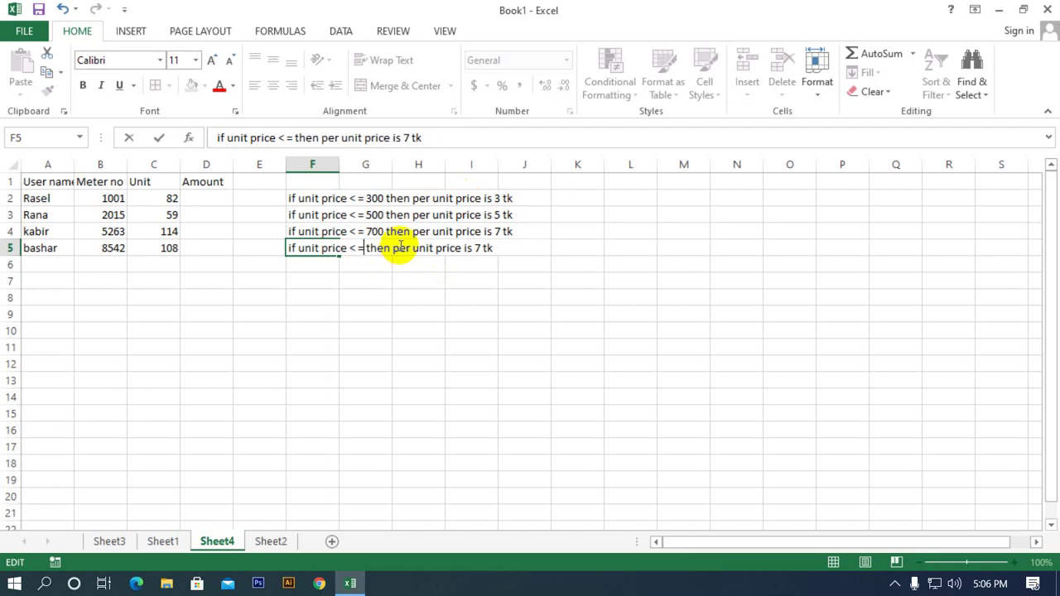
pyautogui.write('100')
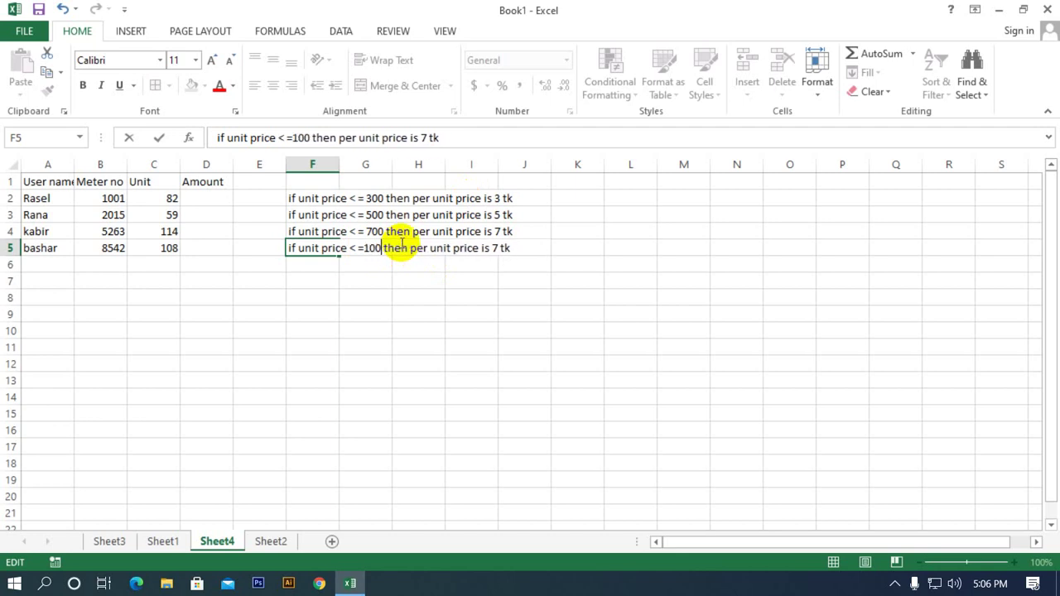
pyautogui.write('00')
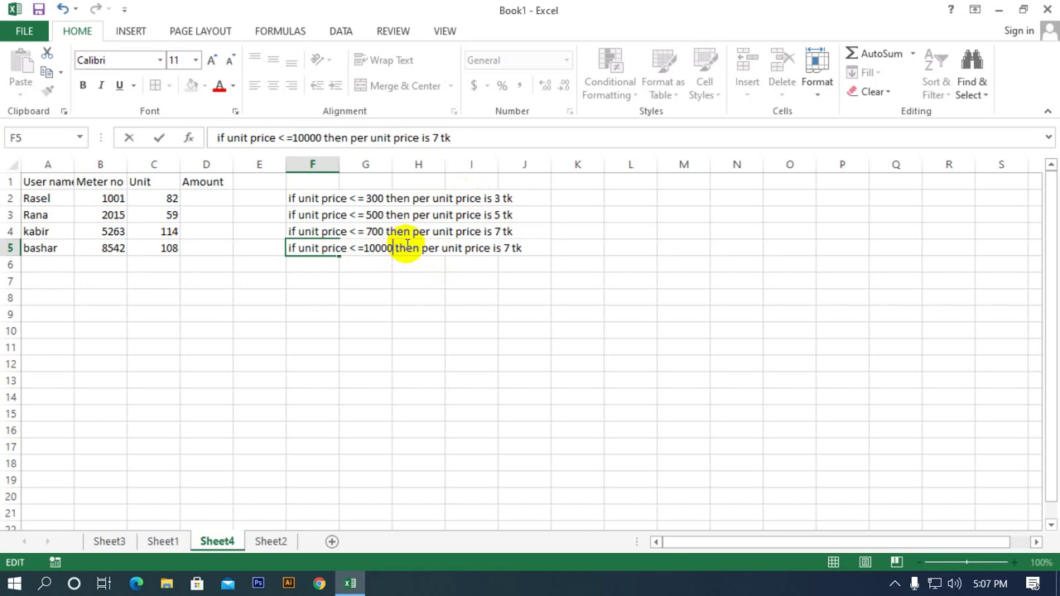
pyautogui.press('BackSpace')
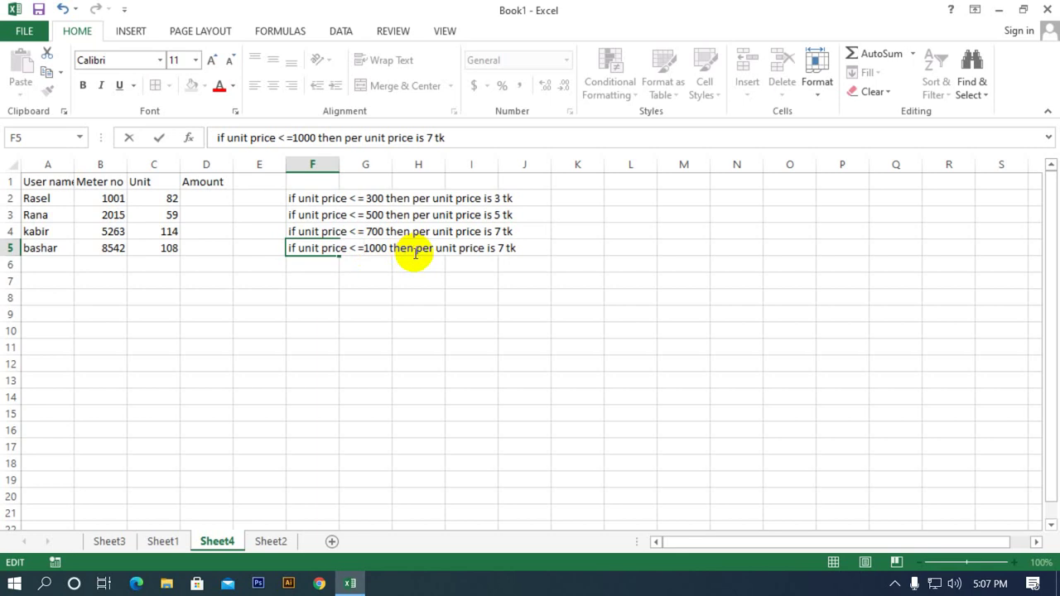
pyautogui.press('BackSpace')
pyautogui.press('BackSpace')
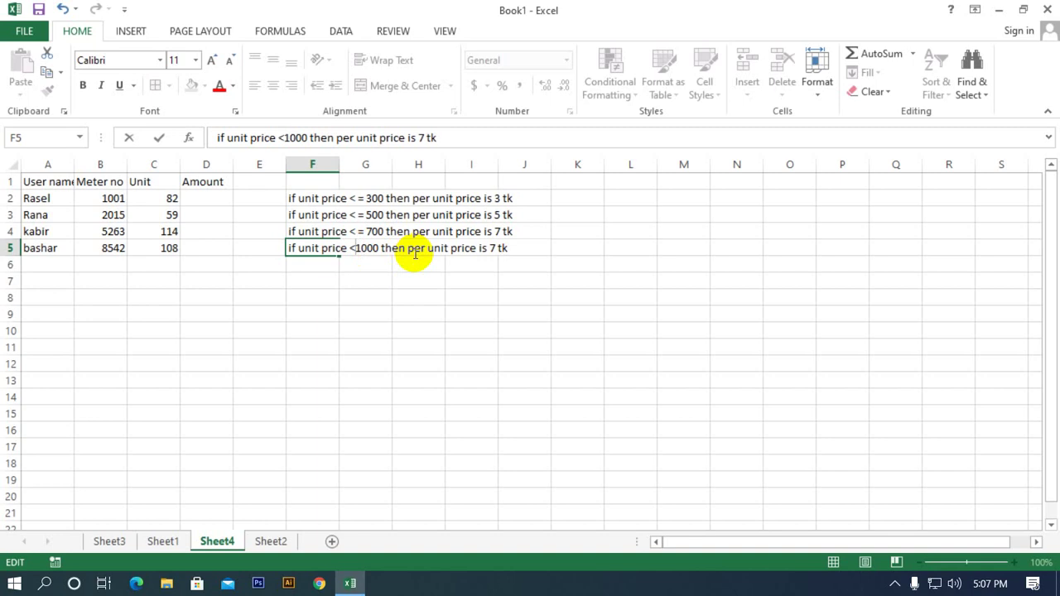
pyautogui.press('BackSpace')
pyautogui.press('Delete')
pyautogui.press('Delete')
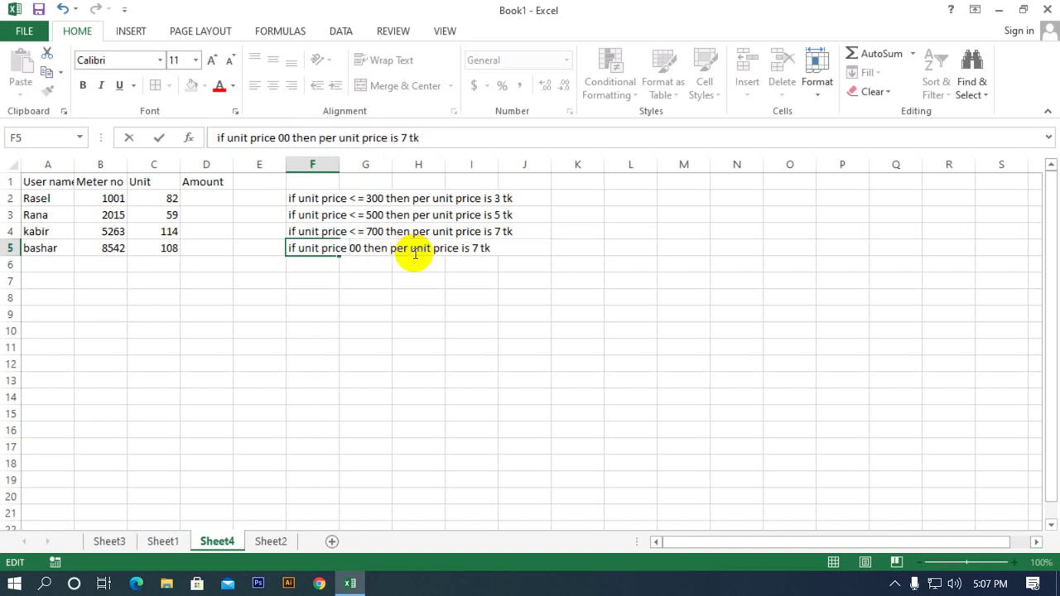
pyautogui.write('>7')
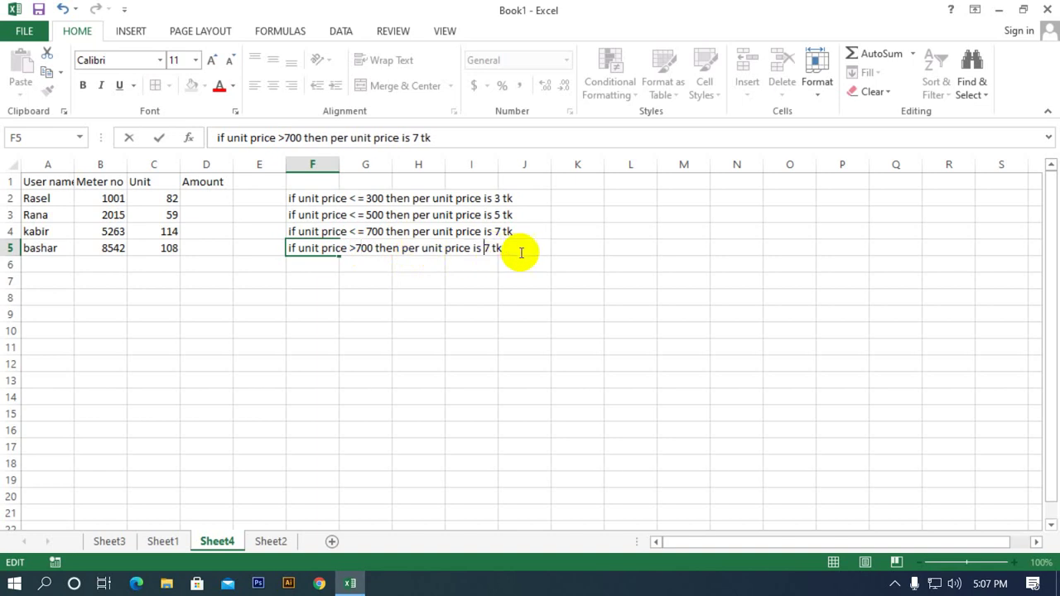
# Change F5's per-unit rate from 7 tk to 9 tk and commit the cell
pyautogui.click(487, 251)
pyautogui.press('BackSpace')
pyautogui.write('9')
pyautogui.click(443, 278)
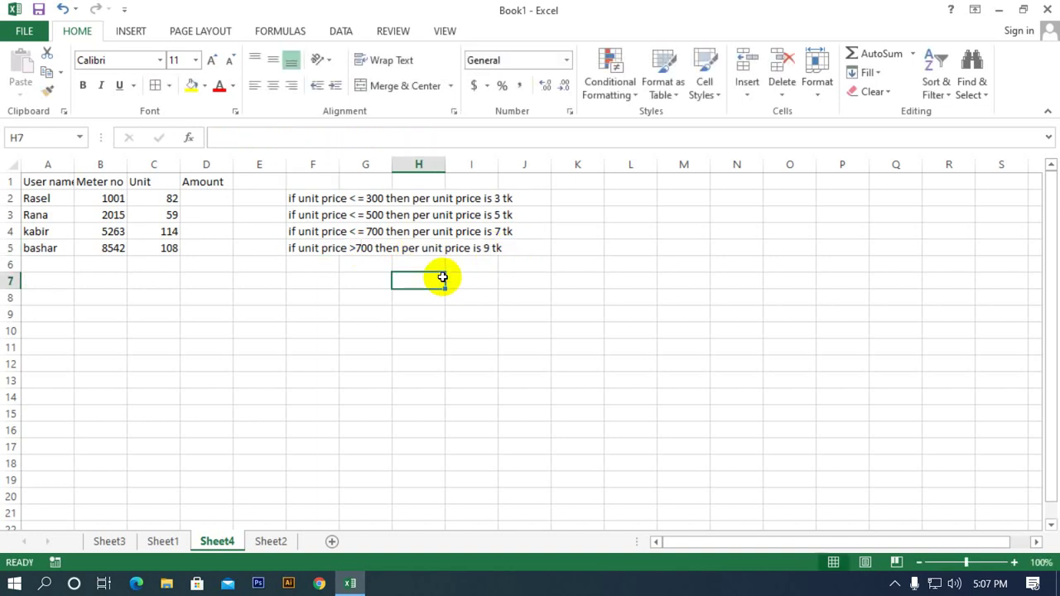
# Select the A1:D5 table and F2, then zoom Sheet4 to 154%
pyautogui.click(355, 250)
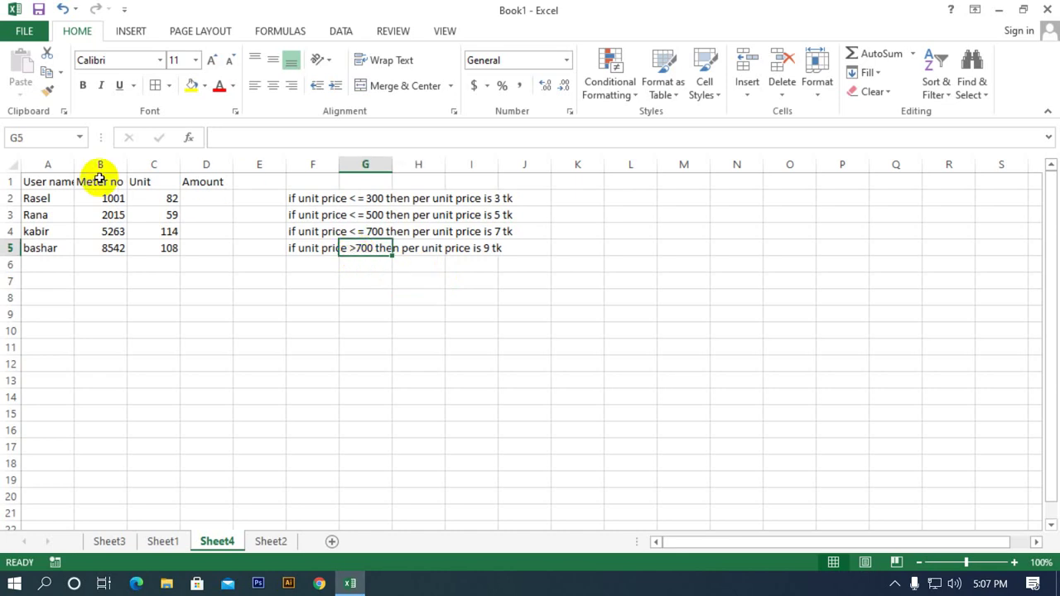
pyautogui.moveTo(46, 182); pyautogui.dragTo(194, 252)
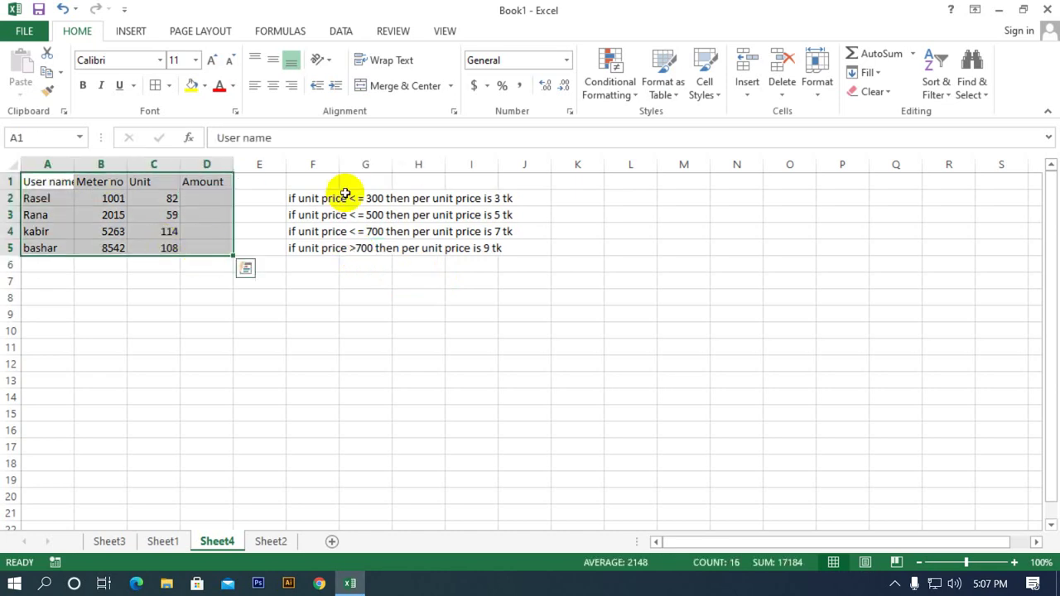
pyautogui.click(303, 198)
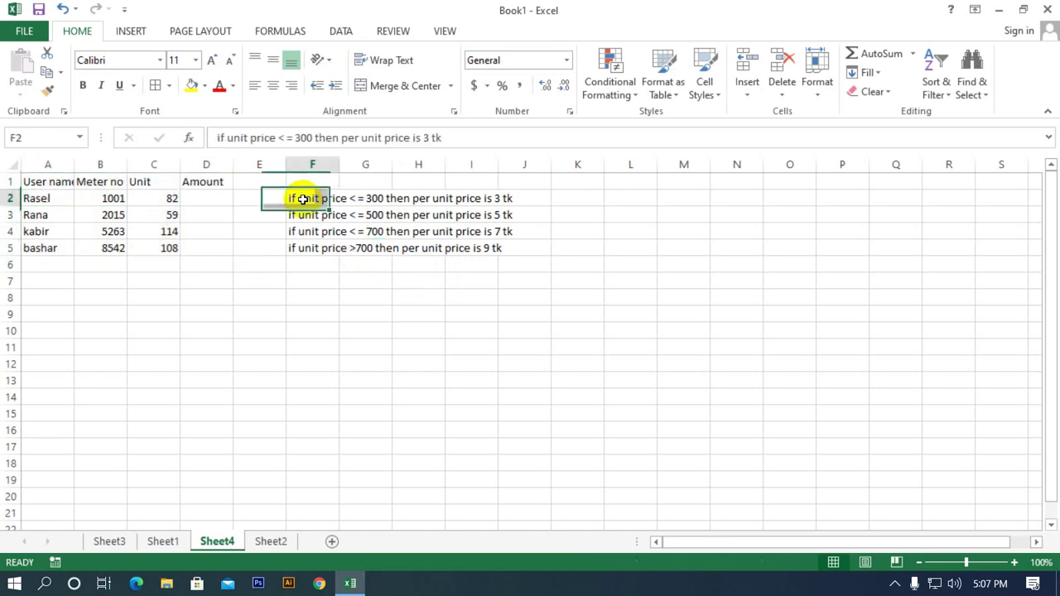
pyautogui.click(976, 563)
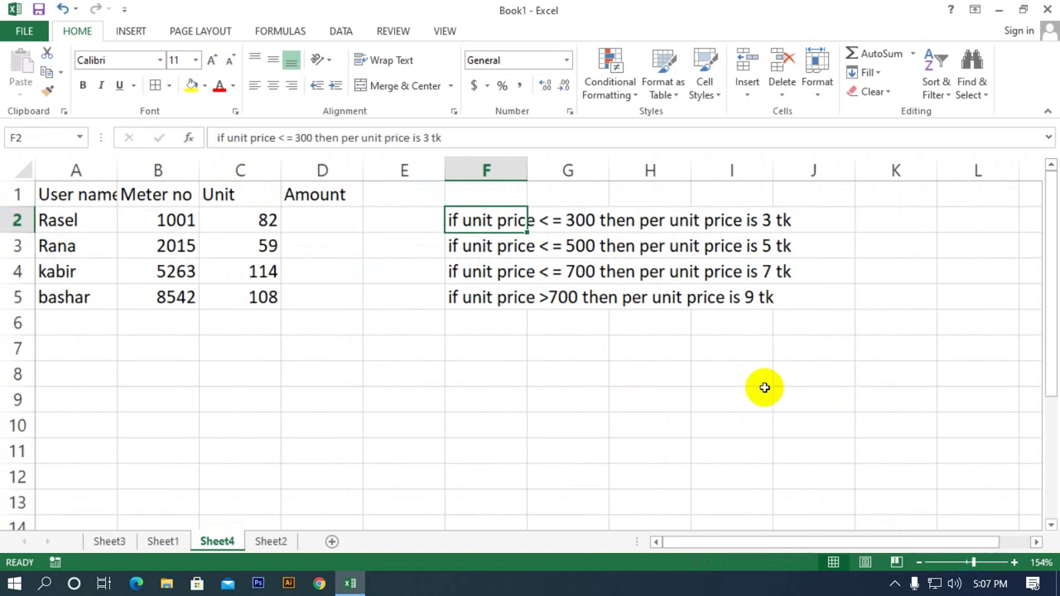
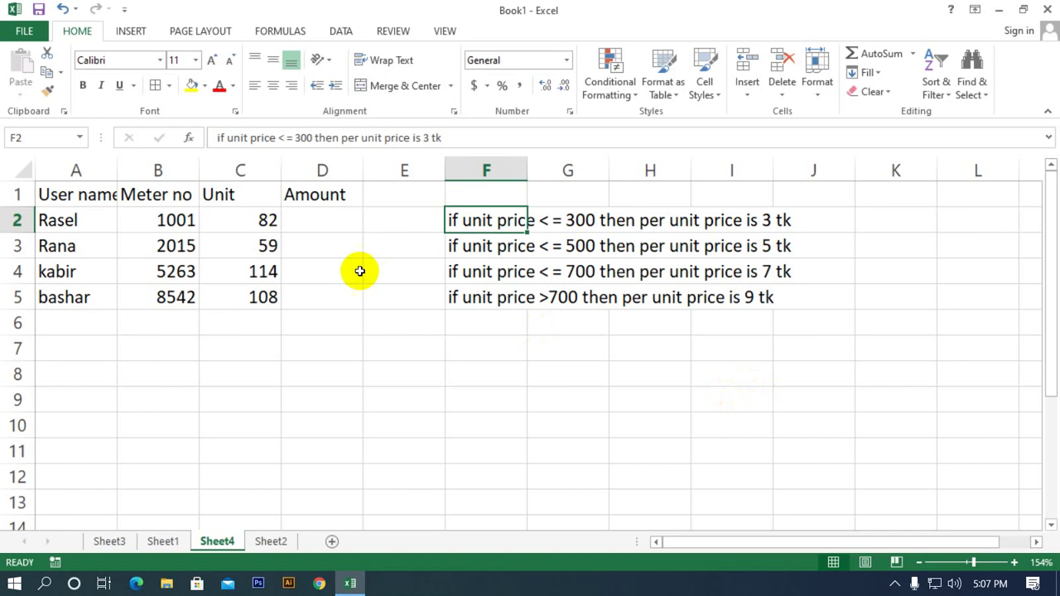
# Begin an =if() formula in cell F8, dismissing the formula warning
pyautogui.click(352, 223)
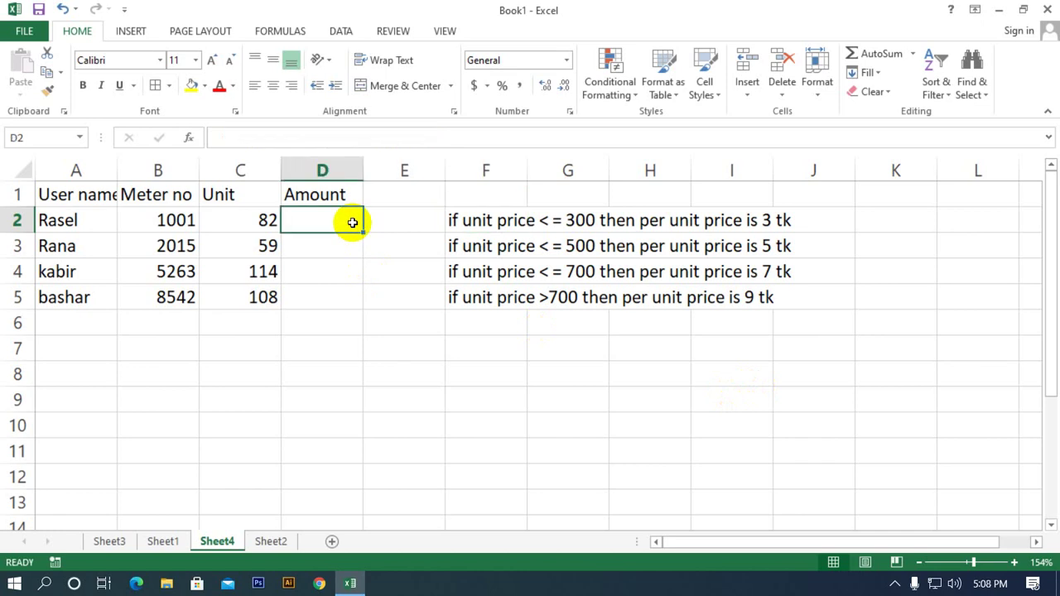
pyautogui.click(494, 371)
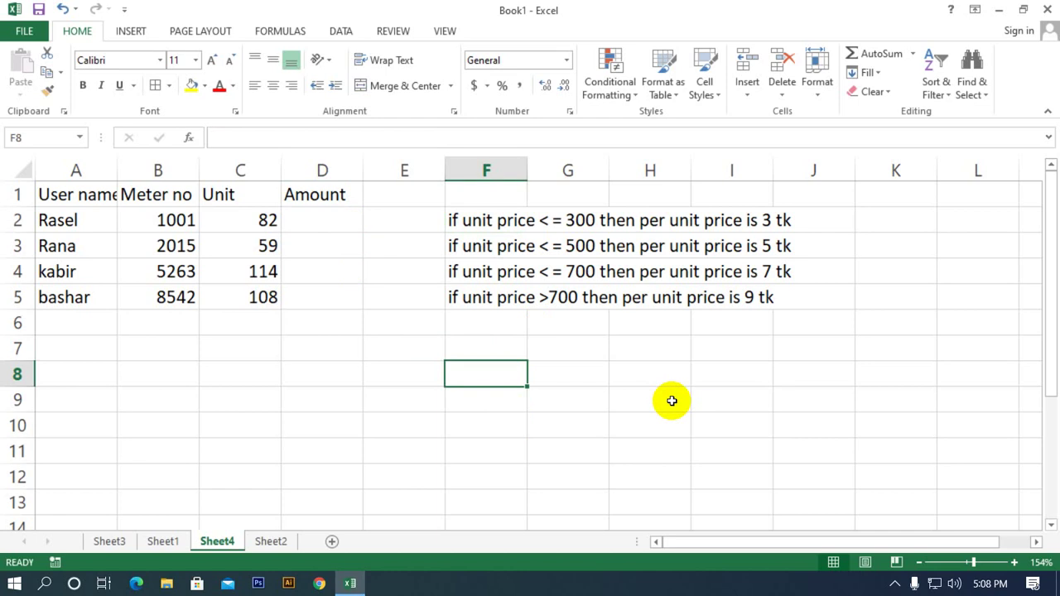
pyautogui.write('=if ')
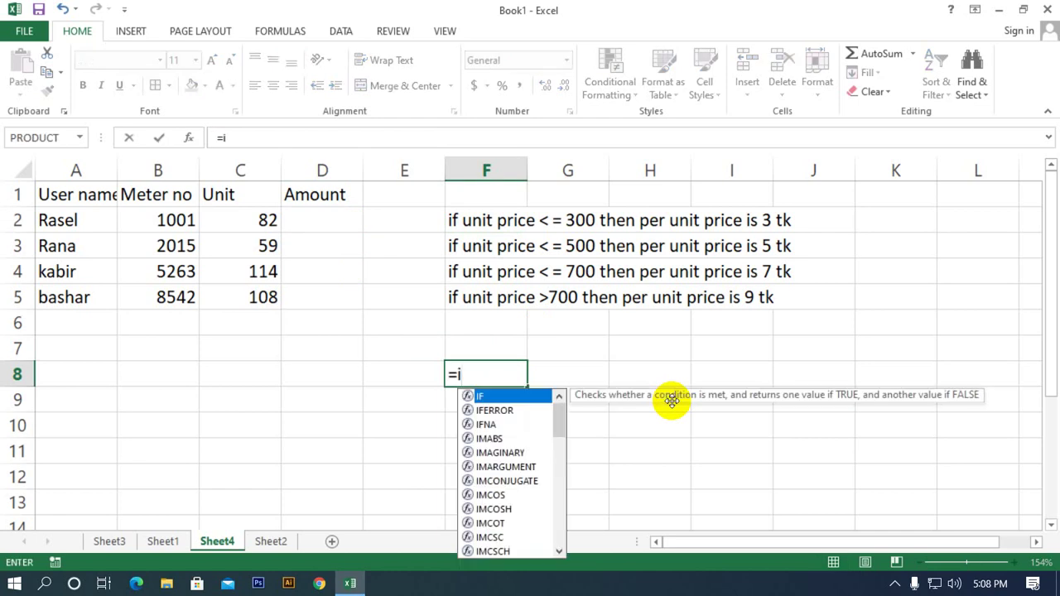
pyautogui.write('()')
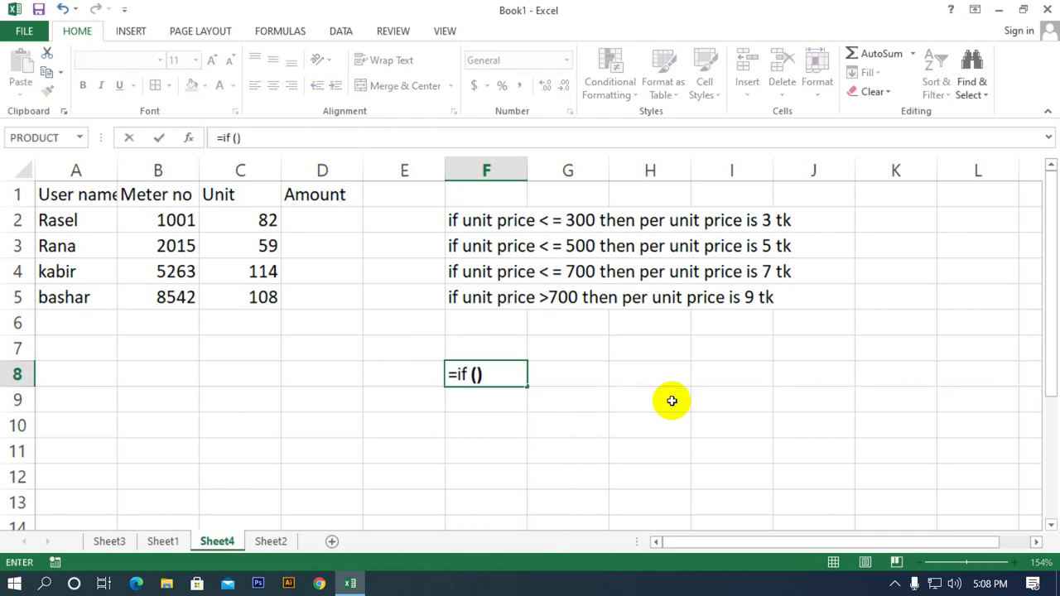
pyautogui.click(671, 401)
pyautogui.press('Return')
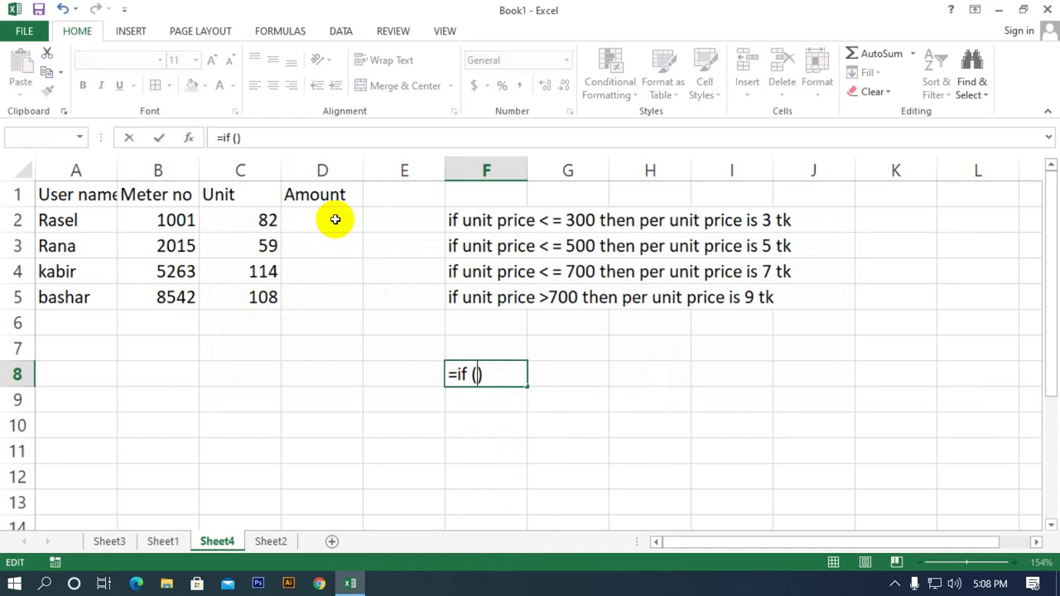
# Type the conditions d2<=300, d2<=500 and d2<=700 into F8's IF
pyautogui.write('d')
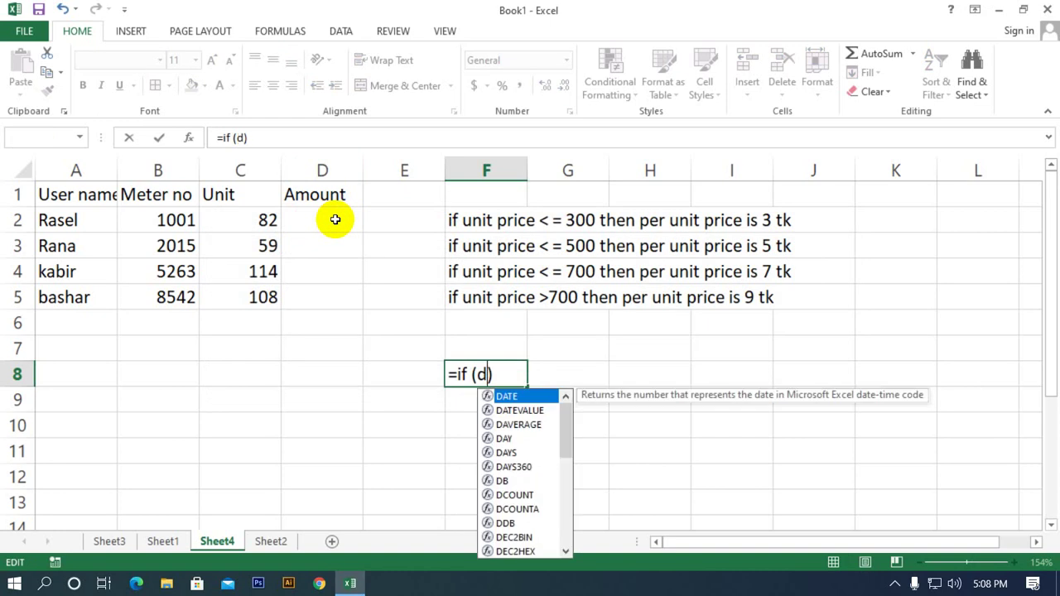
pyautogui.write('2')
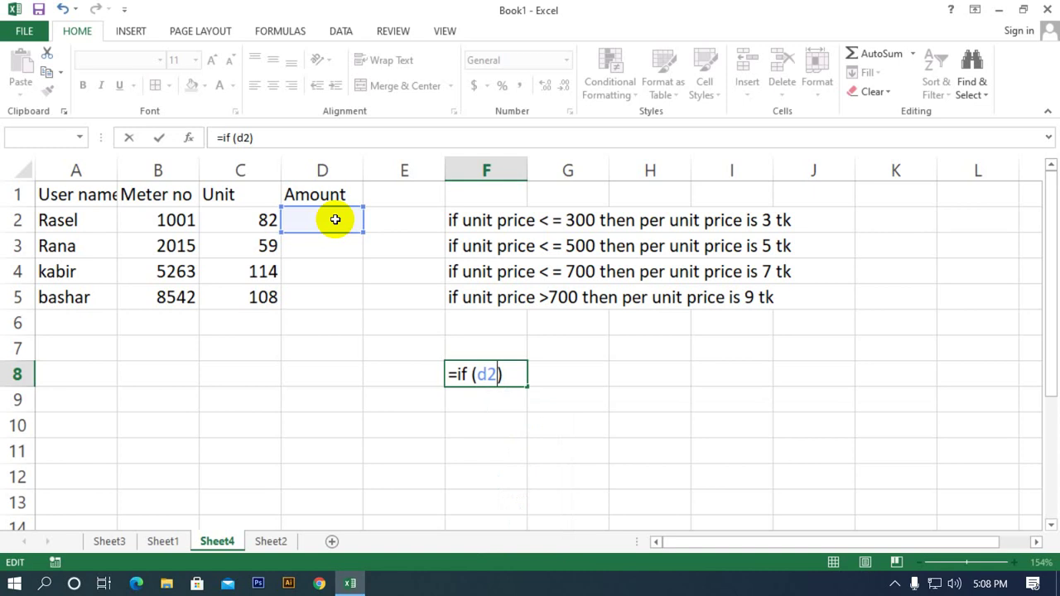
pyautogui.write('<')
pyautogui.write('=')
pyautogui.write('300')
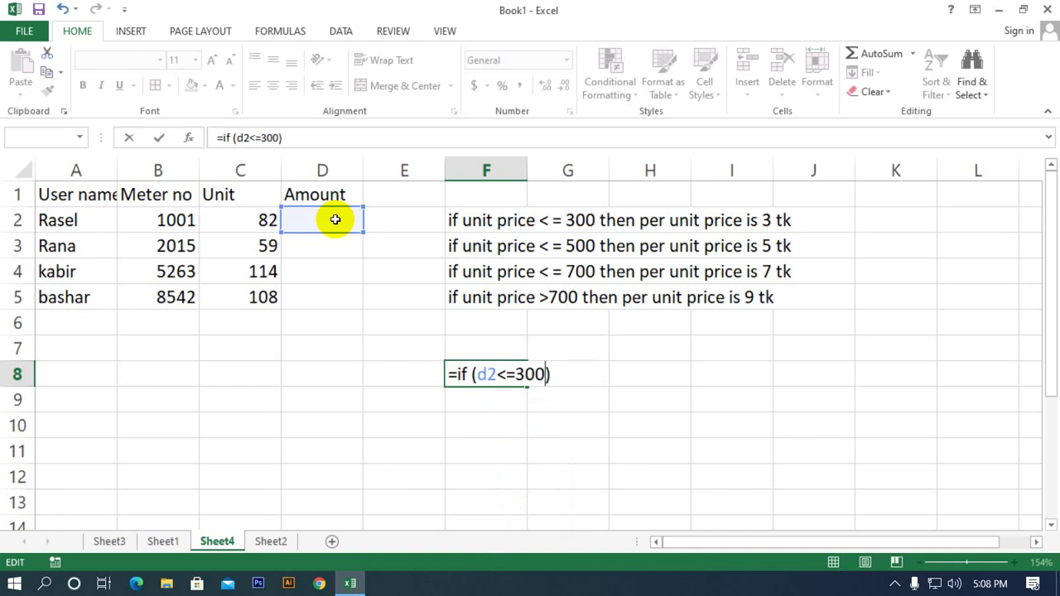
pyautogui.write(',')
pyautogui.write('d2<')
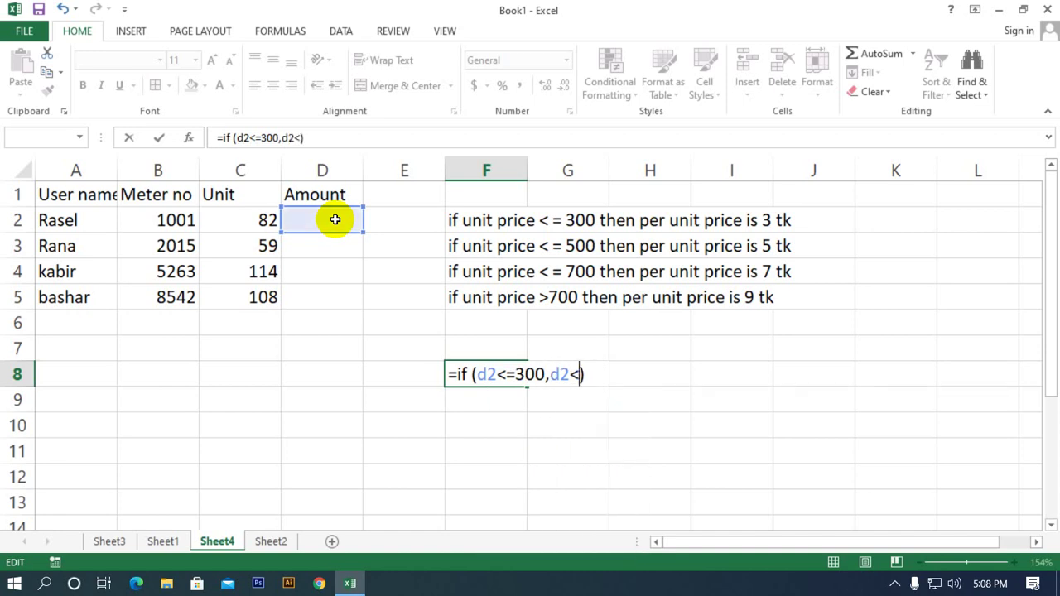
pyautogui.write('=')
pyautogui.write('500')
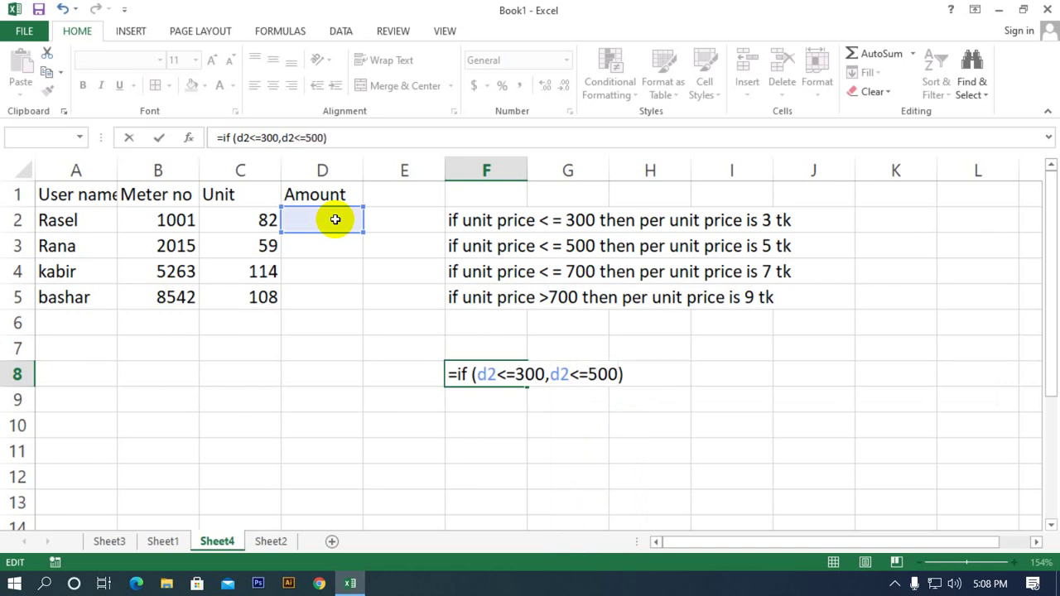
pyautogui.write(',')
pyautogui.write('d')
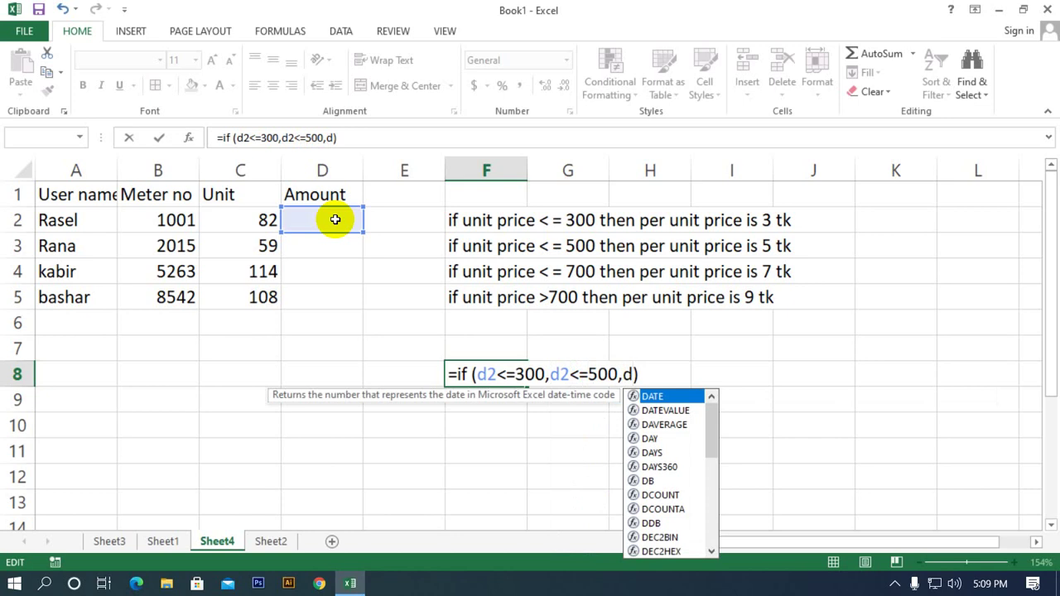
pyautogui.write('2')
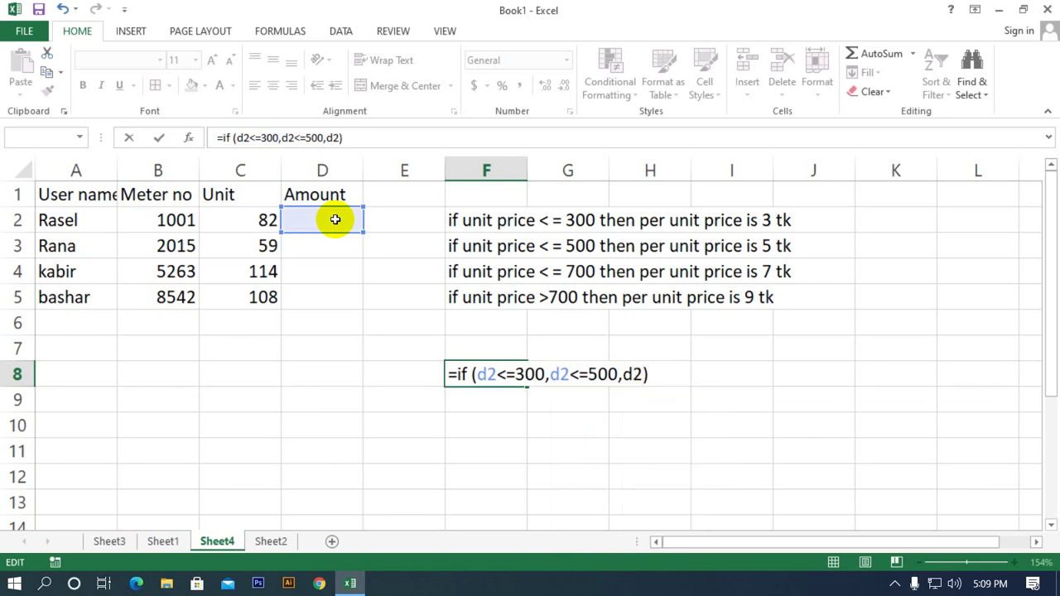
pyautogui.write(',')
pyautogui.press('BackSpace')
pyautogui.write('<=')
pyautogui.write('70')
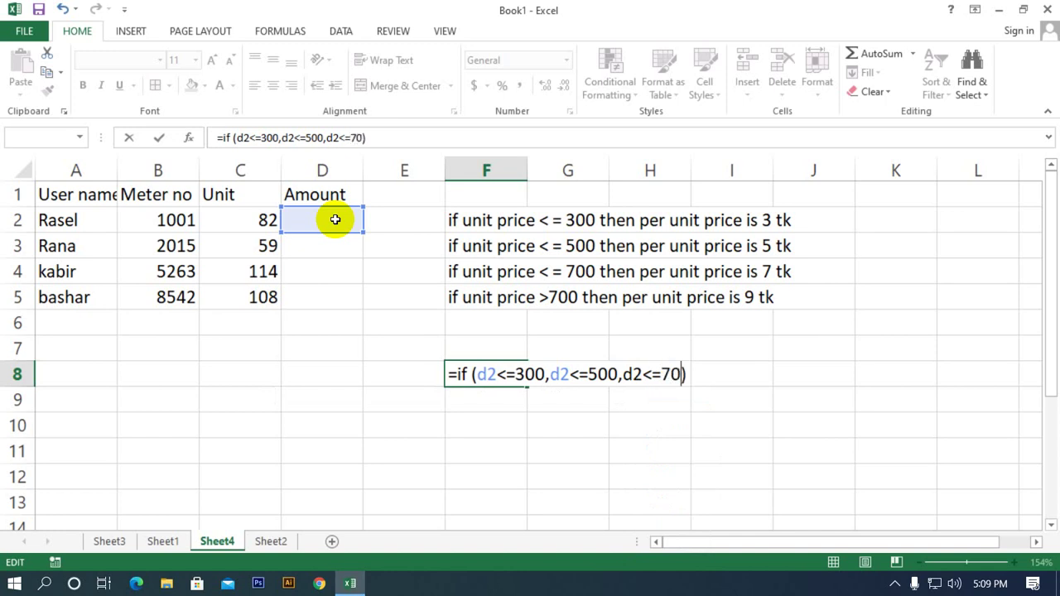
pyautogui.write('0,')
pyautogui.write('d2')
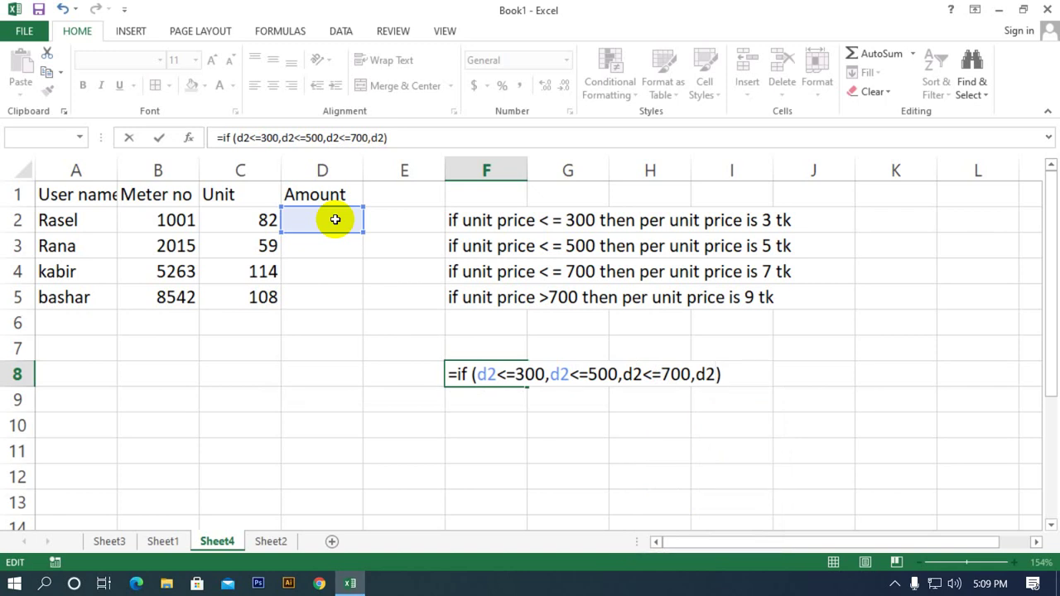
# Change F8's formula to =if(d2<=300,d2*3,if()), dismiss the error and keep editing
pyautogui.press('BackSpace')
pyautogui.press('BackSpace')
pyautogui.press('BackSpace')
pyautogui.press('BackSpace')
pyautogui.press('BackSpace')
pyautogui.press('BackSpace')
pyautogui.press('BackSpace')
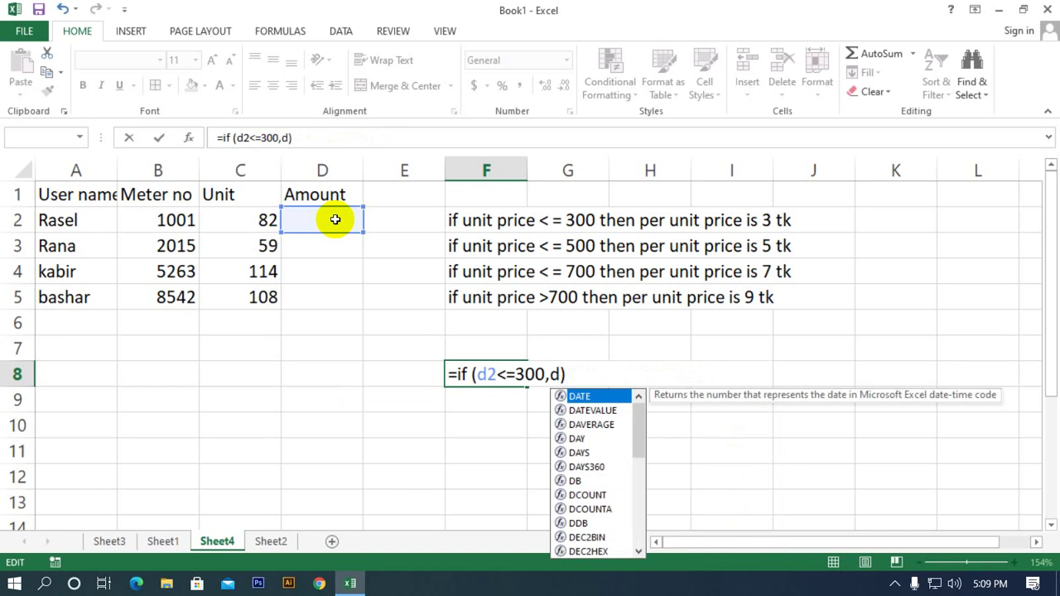
pyautogui.write('2')
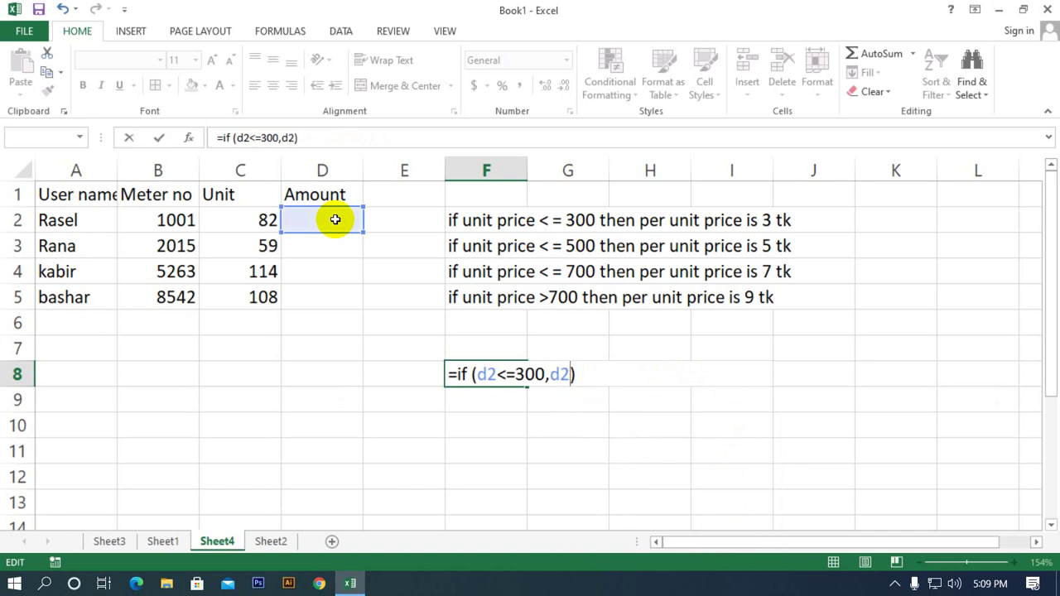
pyautogui.write('*')
pyautogui.write('3')
pyautogui.write(',')
pyautogui.write('if')
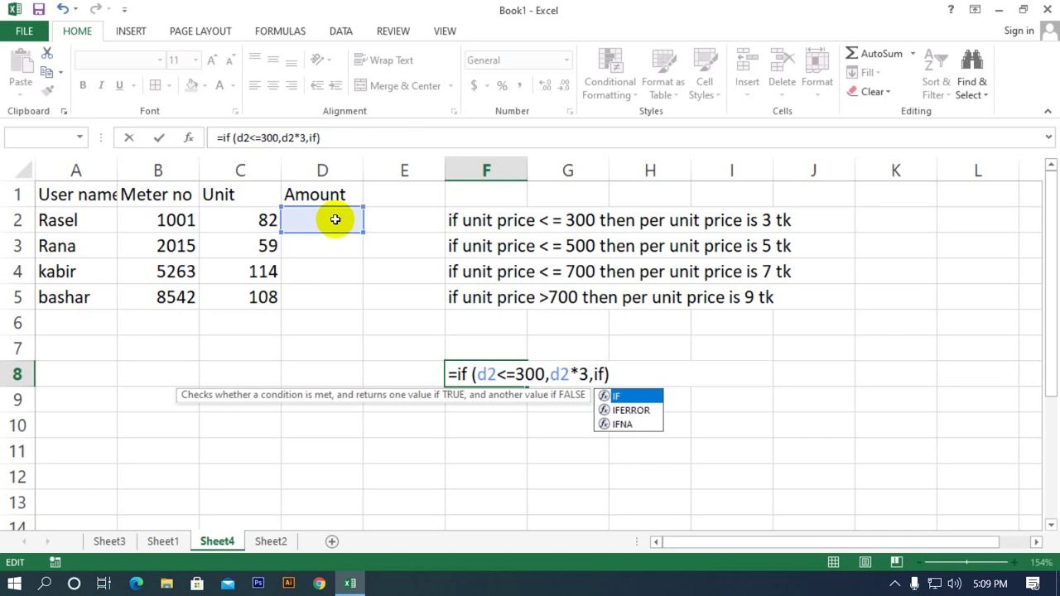
pyautogui.write('(')
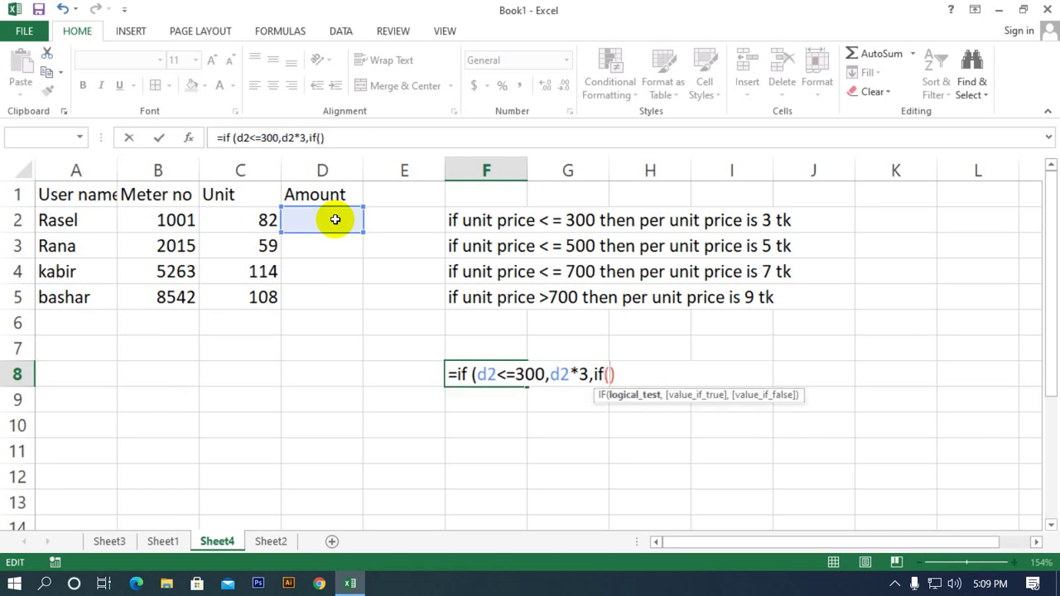
pyautogui.write(')')
pyautogui.press('Return')
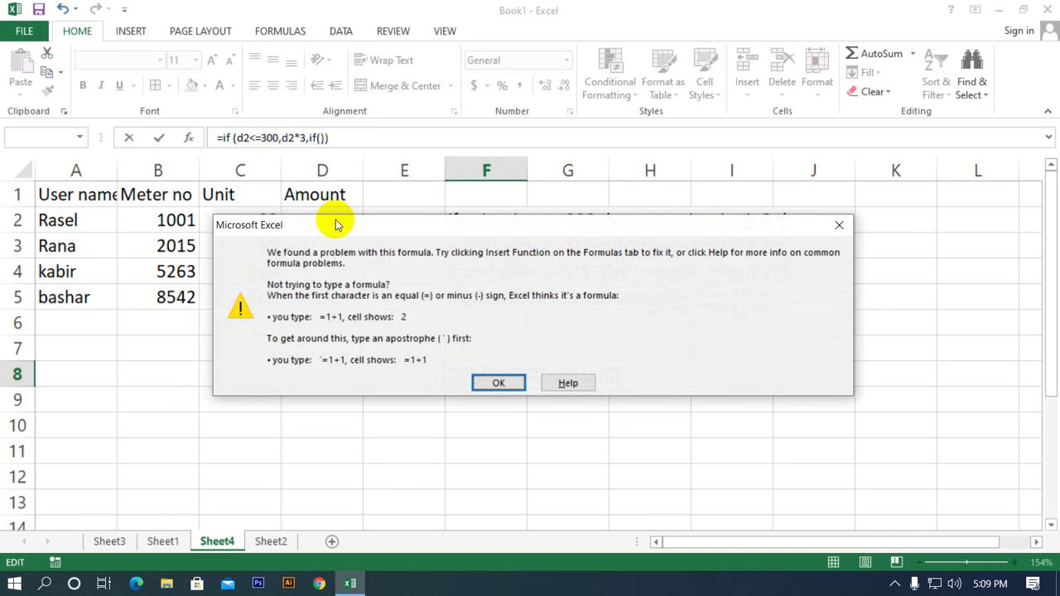
pyautogui.press('Return')
pyautogui.press('End')
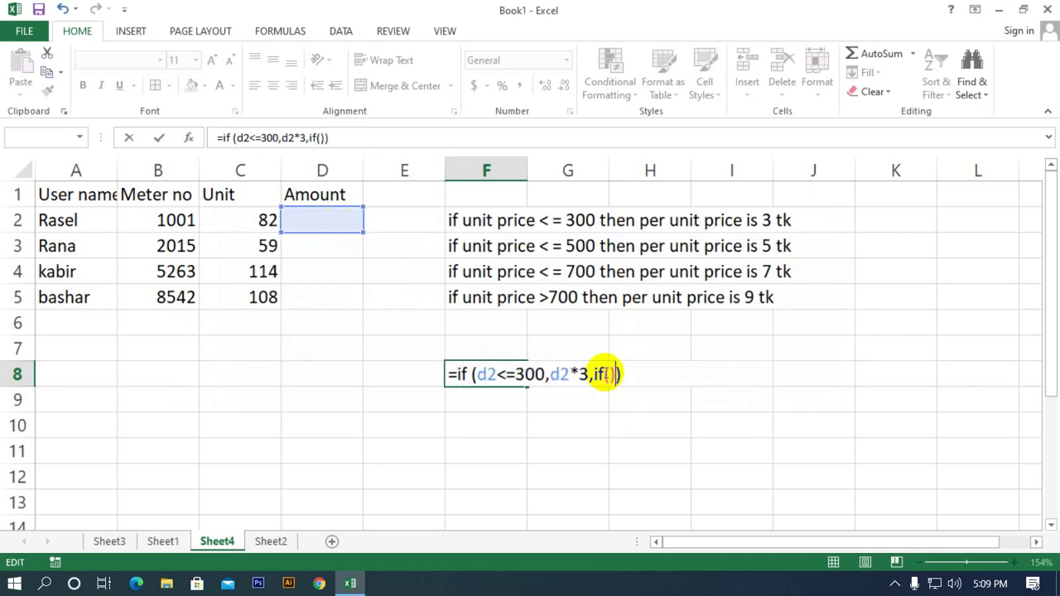
# Fill the nested IF with d2<=500,d2*5, and leave its last argument blank
pyautogui.click(608, 374)
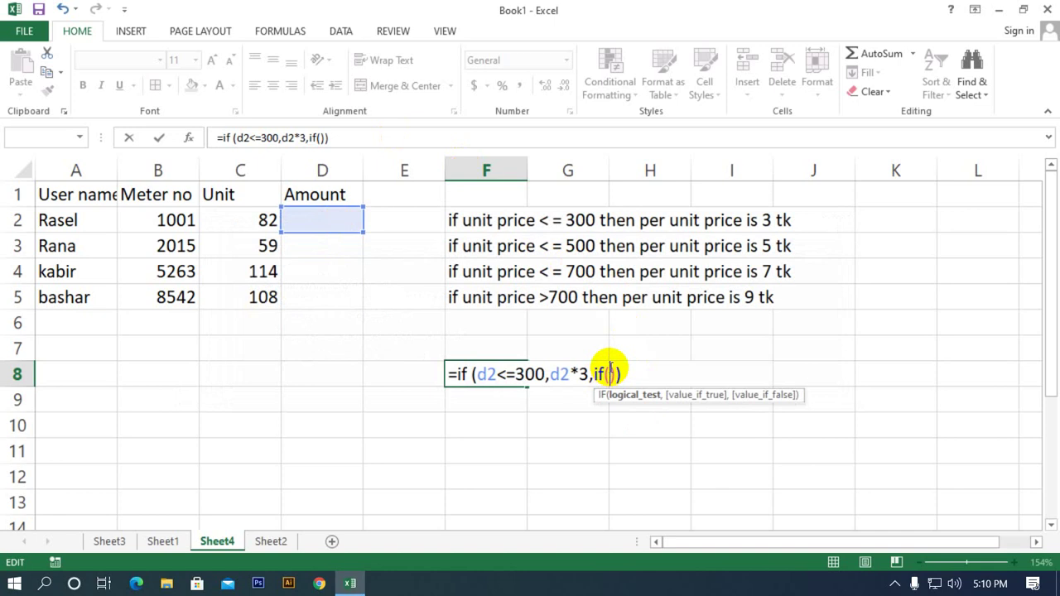
pyautogui.write('d2')
pyautogui.write('<')
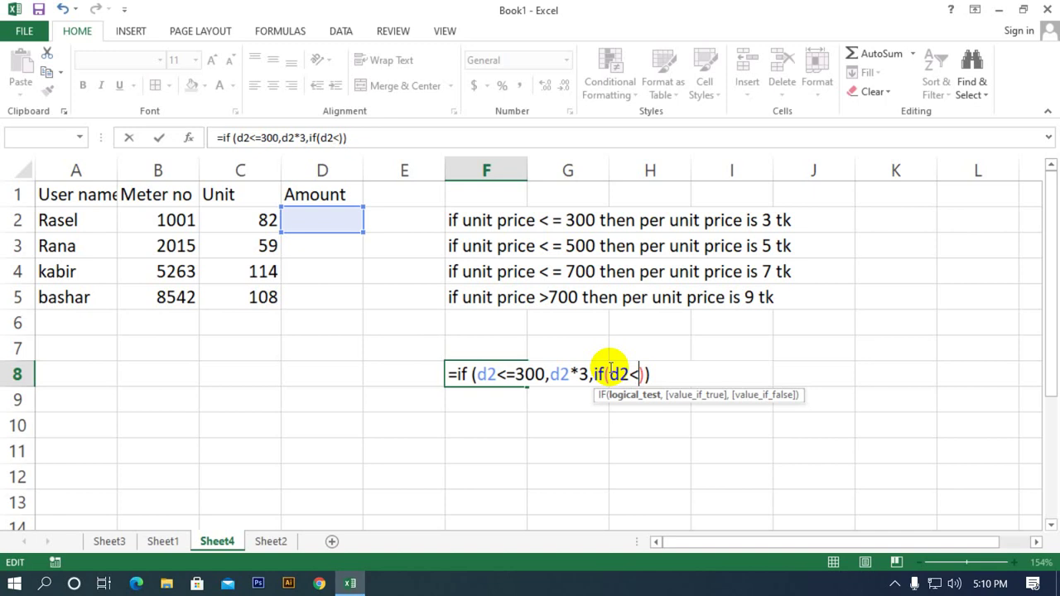
pyautogui.write('=')
pyautogui.write('500')
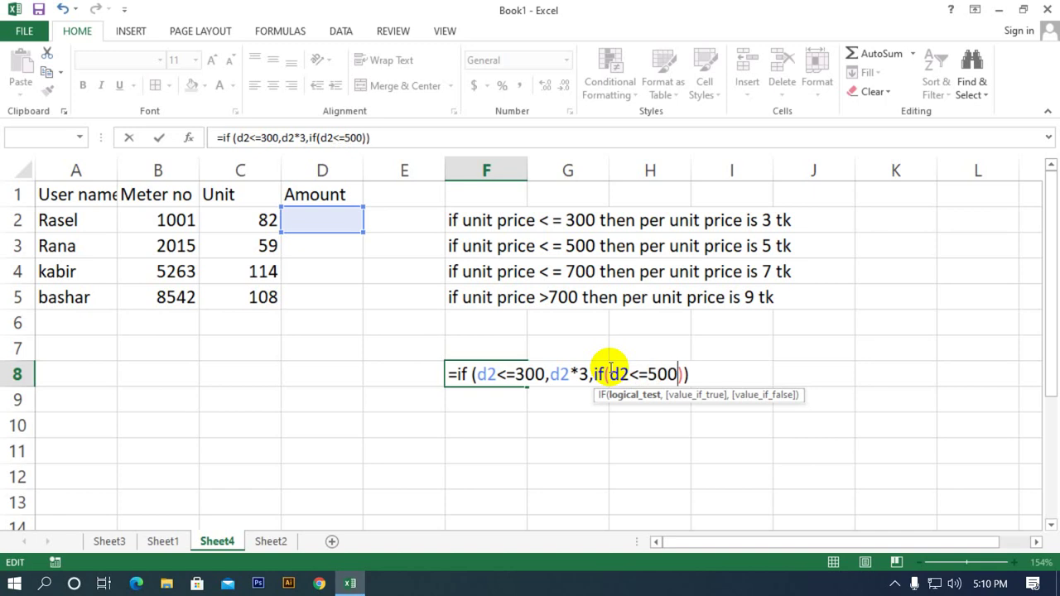
pyautogui.write(',d')
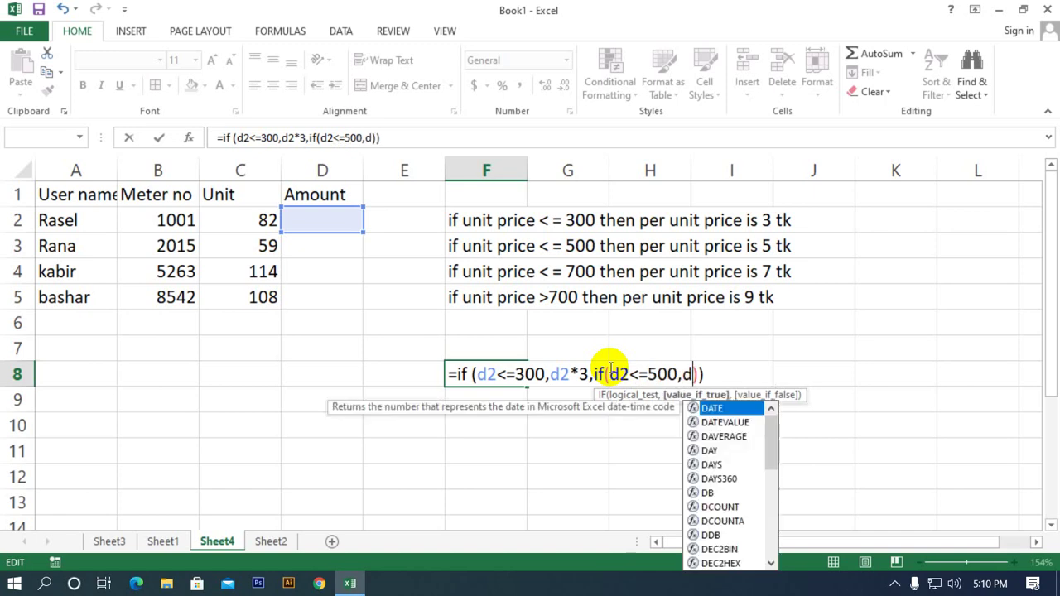
pyautogui.write('2*')
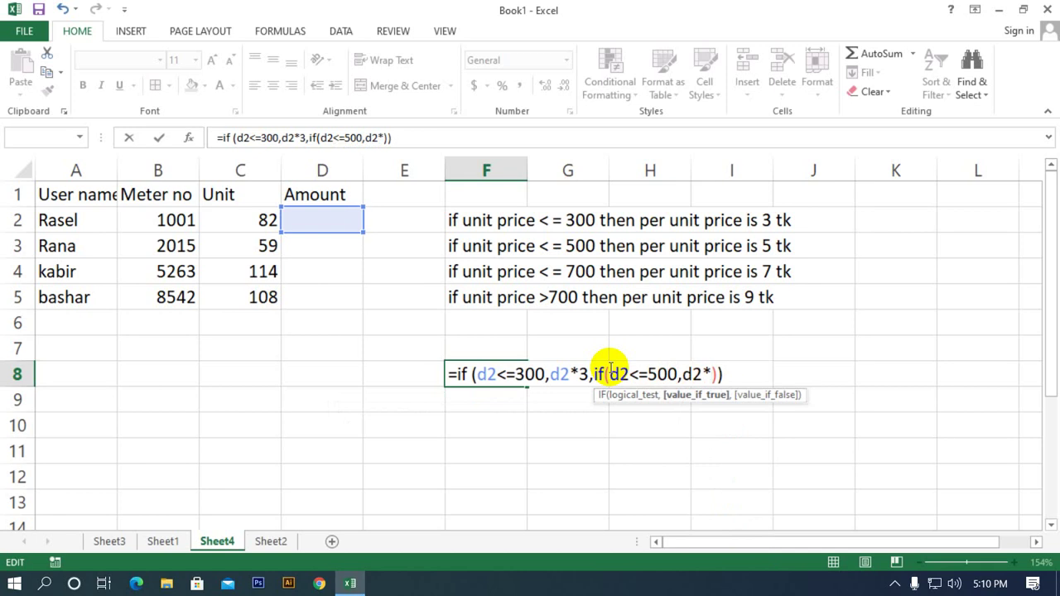
pyautogui.write('5')
pyautogui.write(',')
pyautogui.press('Left')
pyautogui.press('Left')
pyautogui.press('Left')
pyautogui.press('Left')
pyautogui.press('Left')
pyautogui.press('Left')
pyautogui.press('Left')
pyautogui.press('Left')
pyautogui.press('Left')
pyautogui.press('Left')
pyautogui.press('Left')
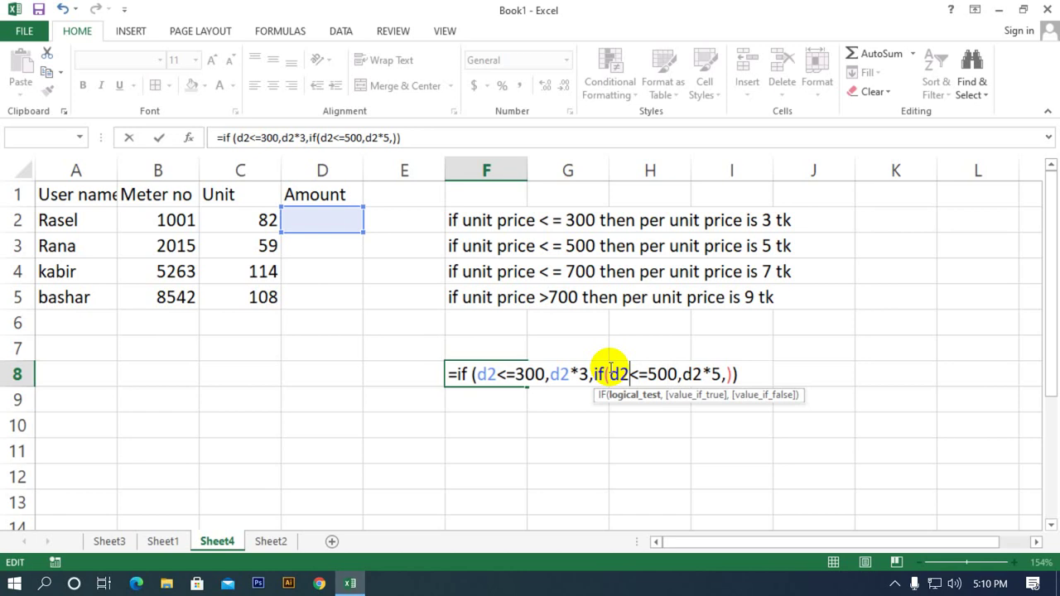
pyautogui.press('Left')
pyautogui.press('Left')
pyautogui.press('Left')
pyautogui.press('Left')
pyautogui.press('Left')
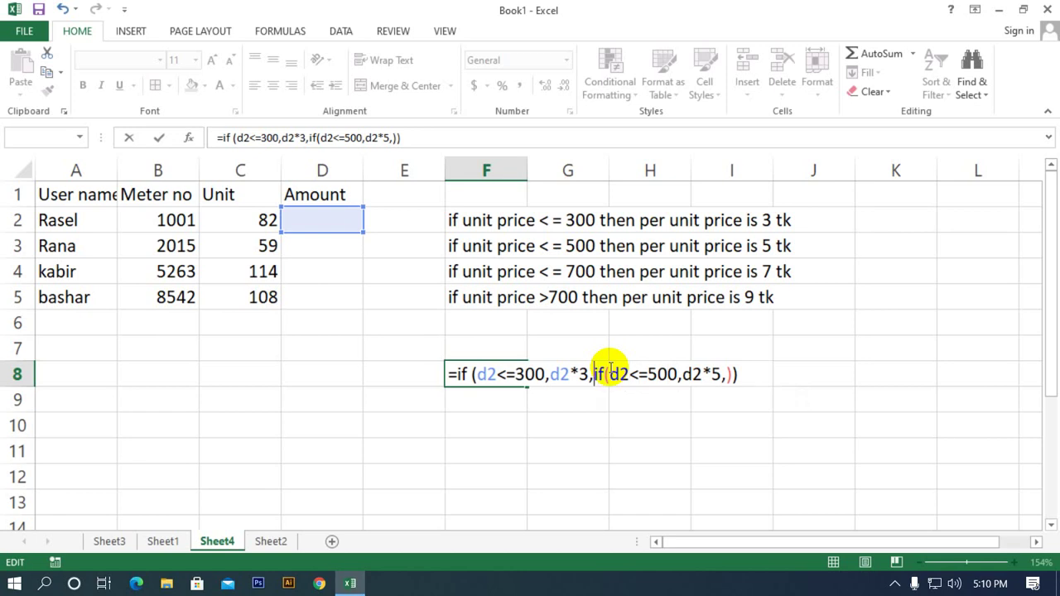
pyautogui.press('Left')
pyautogui.press('Left')
pyautogui.press('Left')
pyautogui.press('Left')
pyautogui.press('Left')
pyautogui.press('Left')
pyautogui.press('Left')
pyautogui.press('Left')
pyautogui.press('Right')
pyautogui.press('Right')
pyautogui.press('Right')
pyautogui.press('Right')
pyautogui.press('Right')
pyautogui.press('Right')
pyautogui.press('Right')
pyautogui.press('Right')
pyautogui.press('Right')
pyautogui.press('Right')
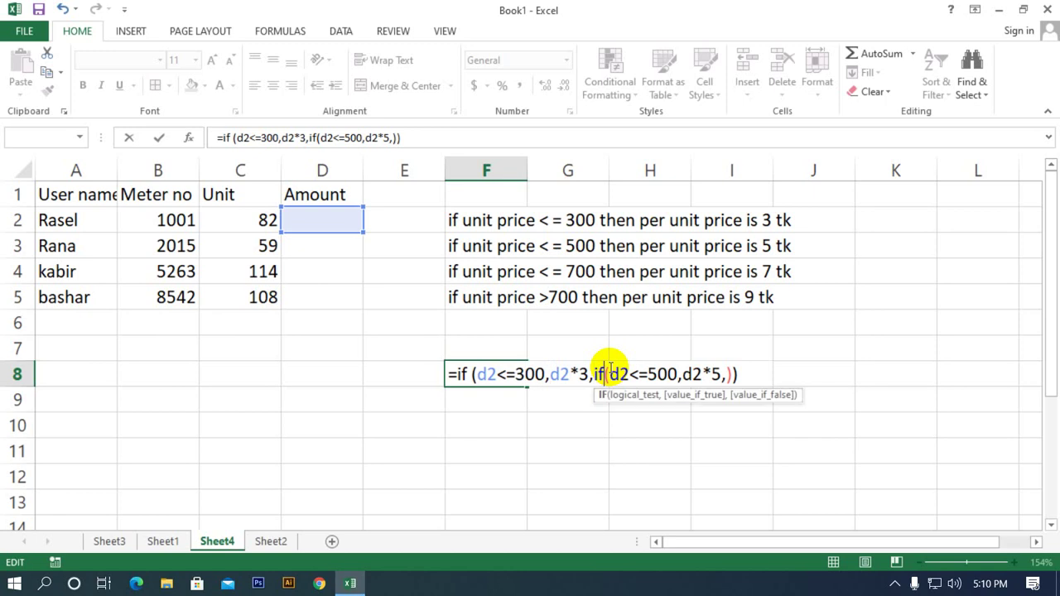
pyautogui.press('Right')
pyautogui.press('Right')
pyautogui.press('Right')
pyautogui.press('Right')
pyautogui.press('Right')
pyautogui.press('Right')
pyautogui.press('Right')
pyautogui.press('Right')
pyautogui.press('Right')
pyautogui.press('Right')
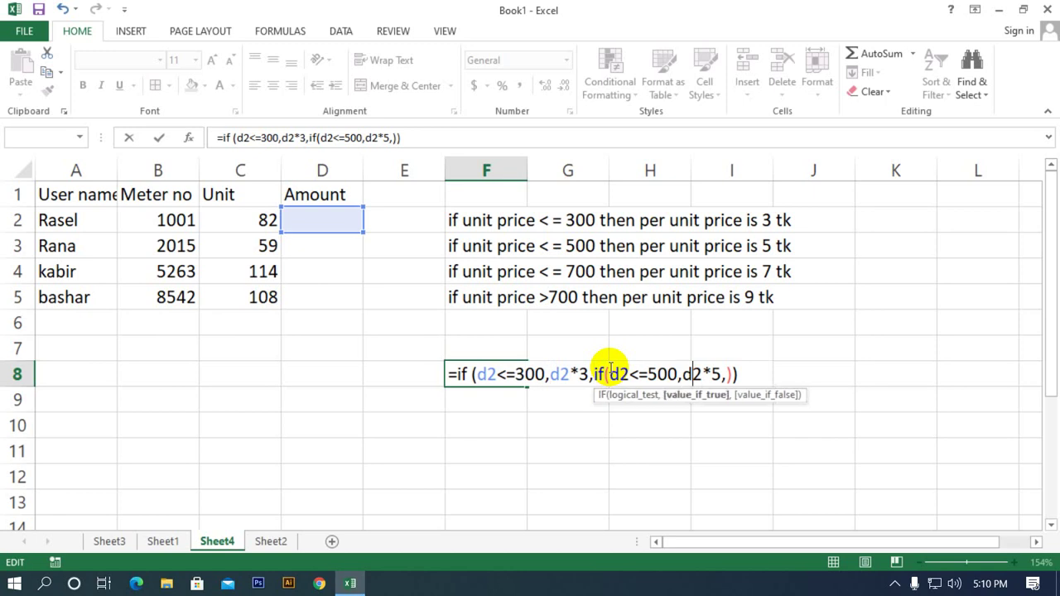
pyautogui.press('Right')
pyautogui.press('Right')
pyautogui.press('Right')
pyautogui.press('Right')
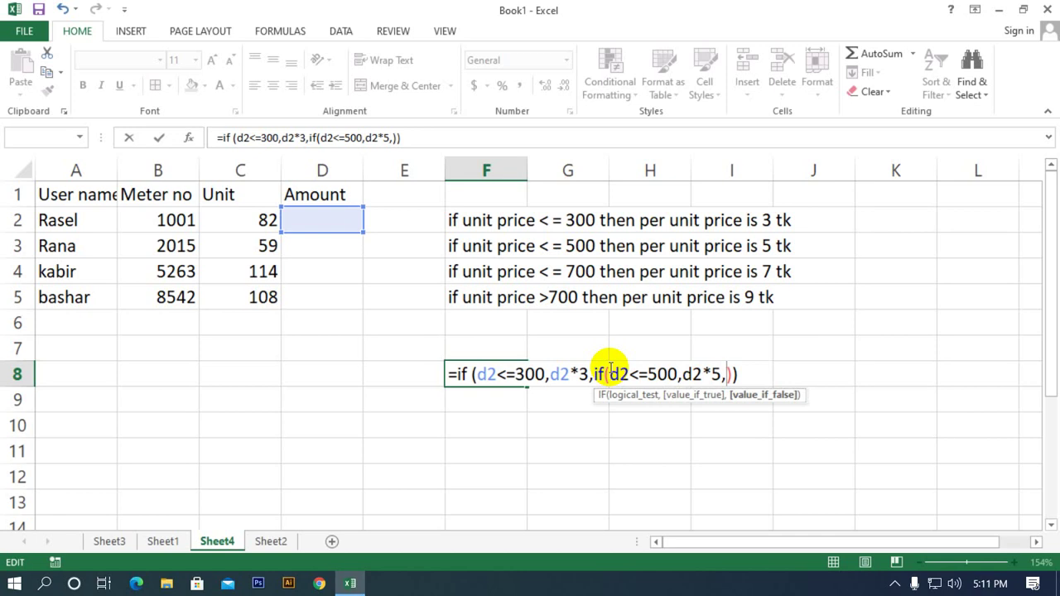
pyautogui.write('d2')
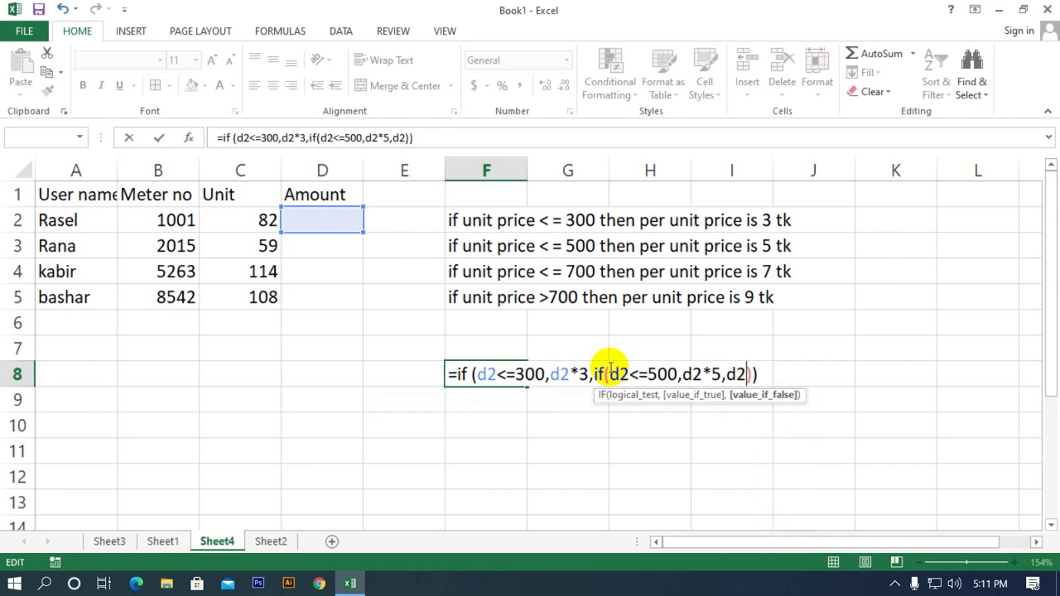
pyautogui.press('BackSpace')
pyautogui.press('BackSpace')
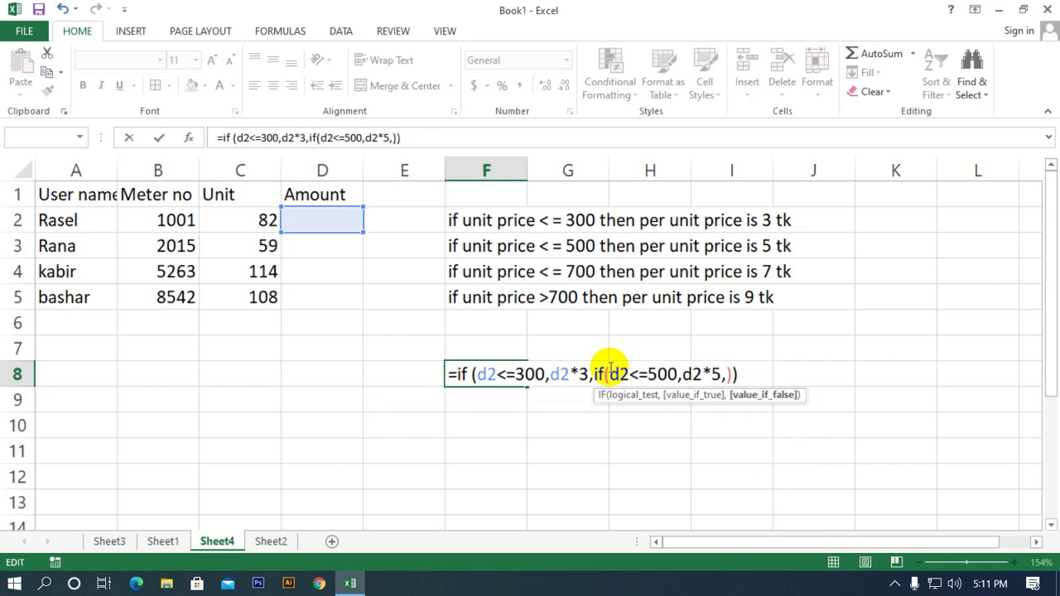
# Append if(d2<=700,d2*7,if(d2>700,d2*9)) as the final tiers and submit the formula
pyautogui.press('BackSpace')
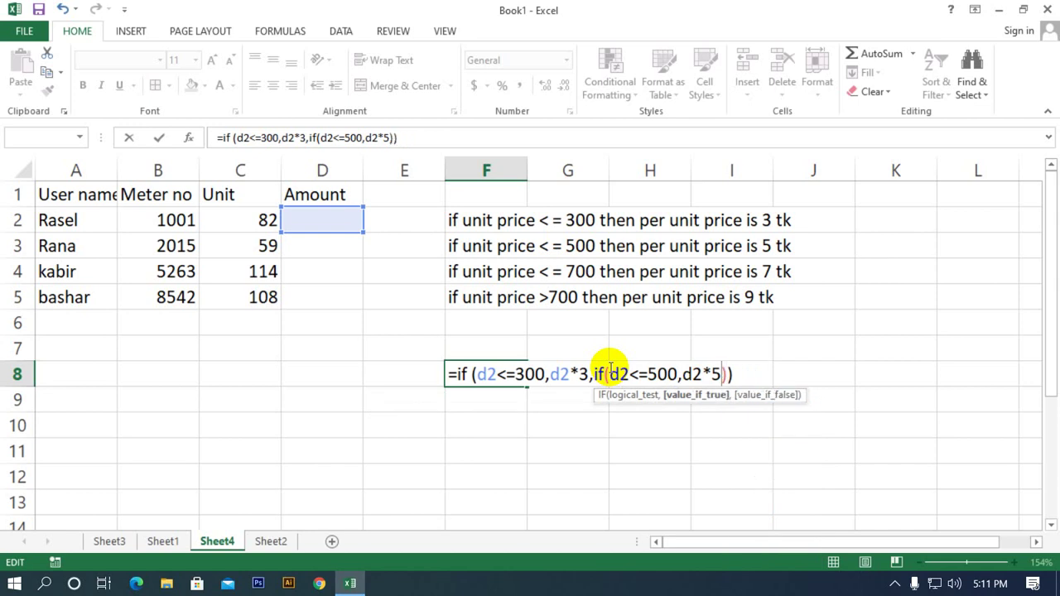
pyautogui.write(',i')
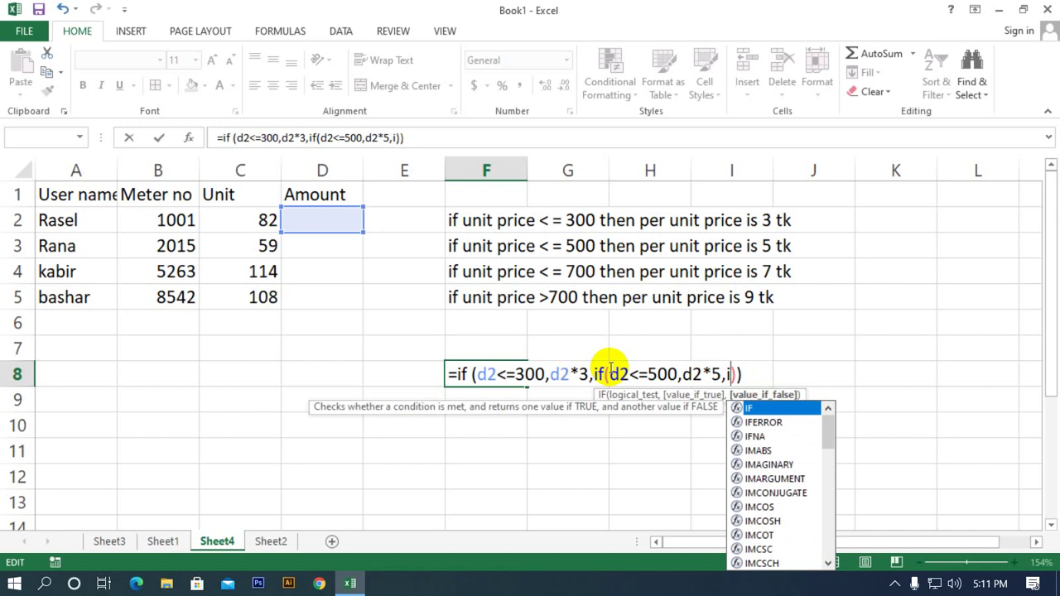
pyautogui.write('d')
pyautogui.press('BackSpace')
pyautogui.write('f')
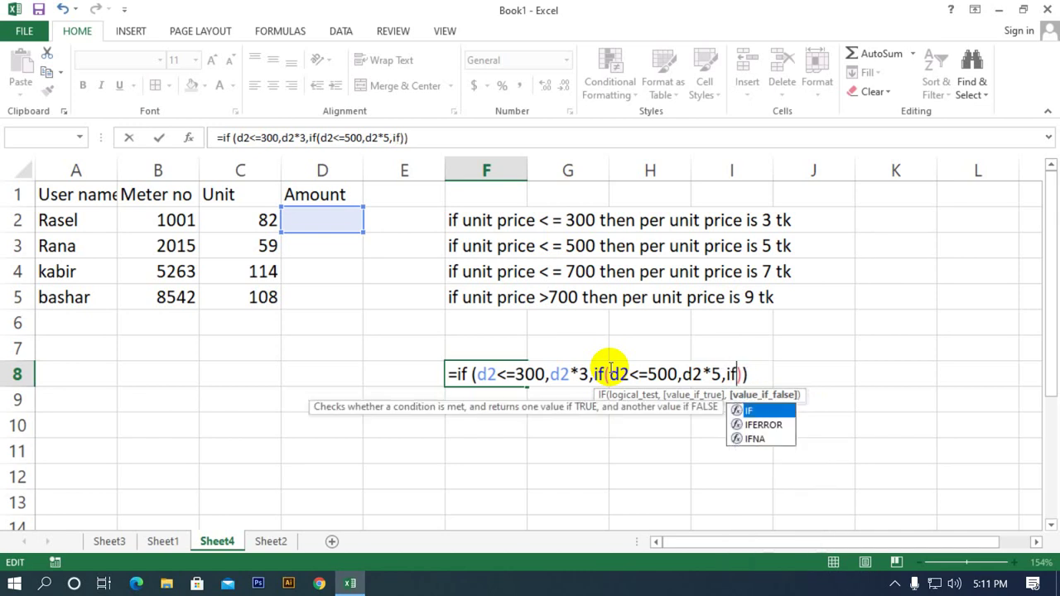
pyautogui.write(' d2')
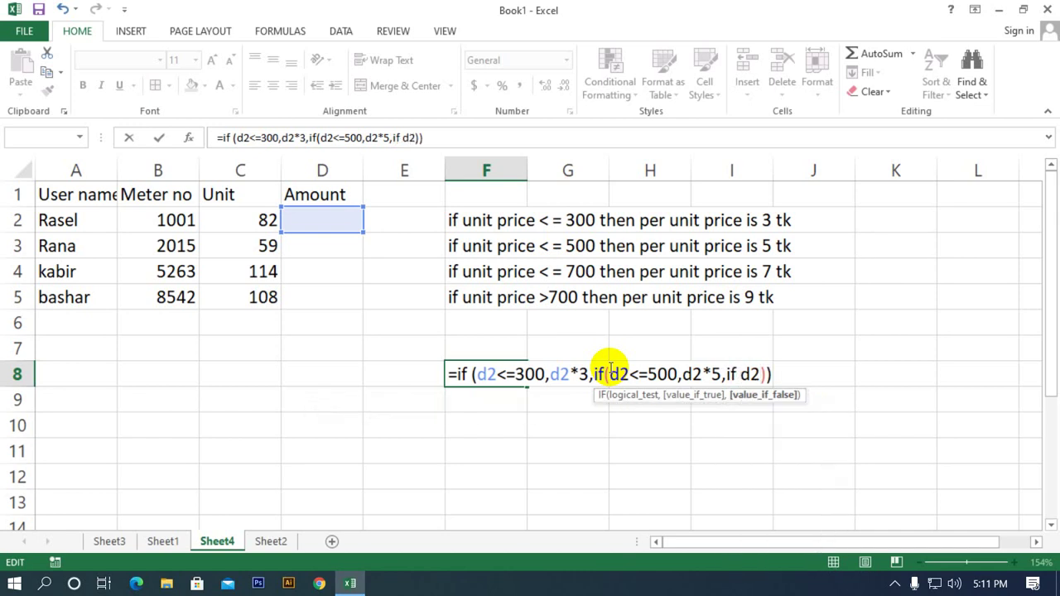
pyautogui.press('BackSpace')
pyautogui.press('BackSpace')
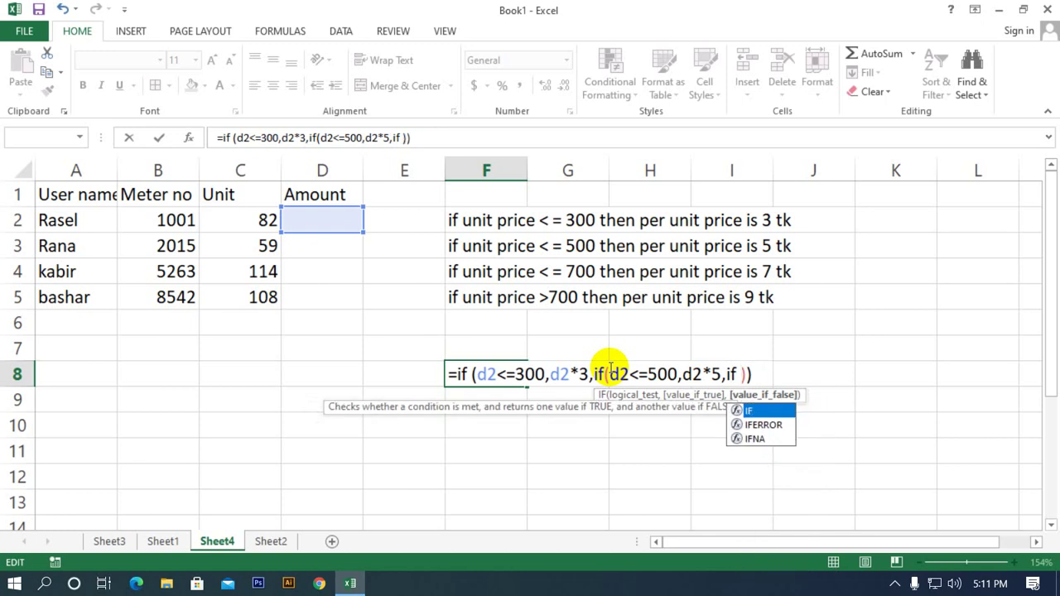
pyautogui.write('()')
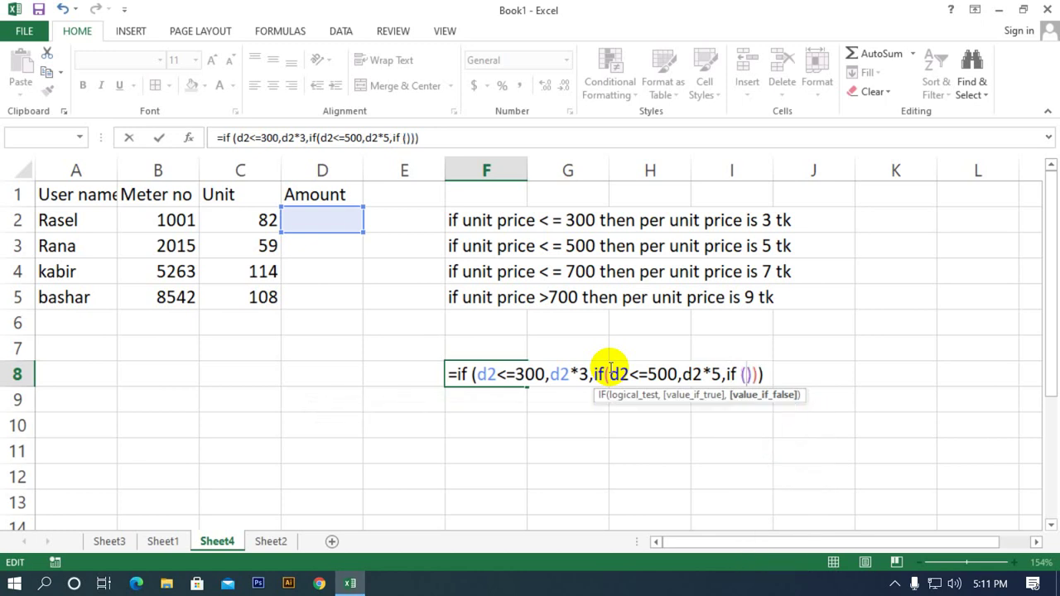
pyautogui.write('d2')
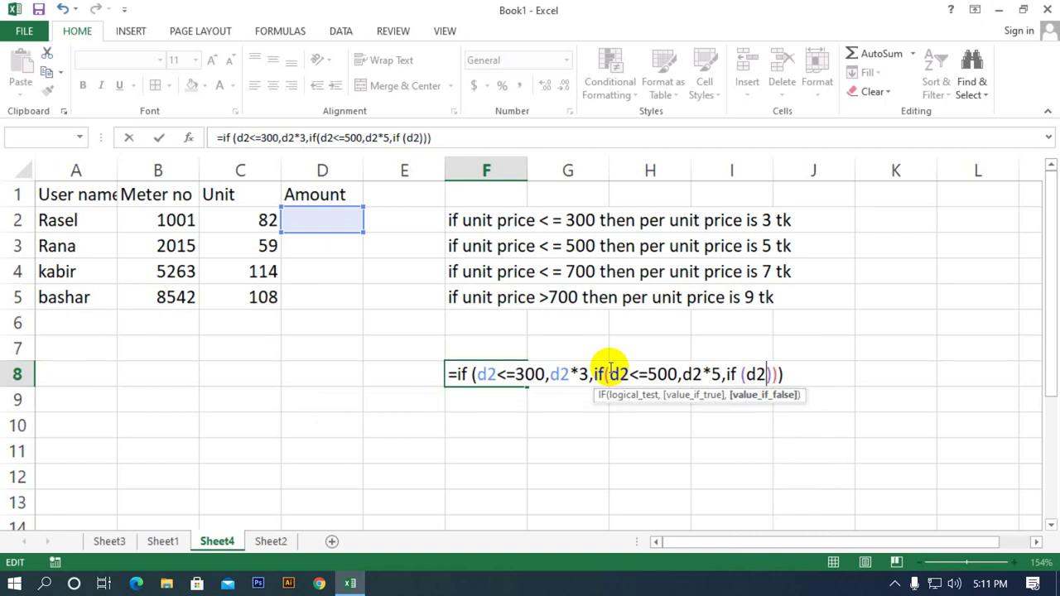
pyautogui.write('<=7')
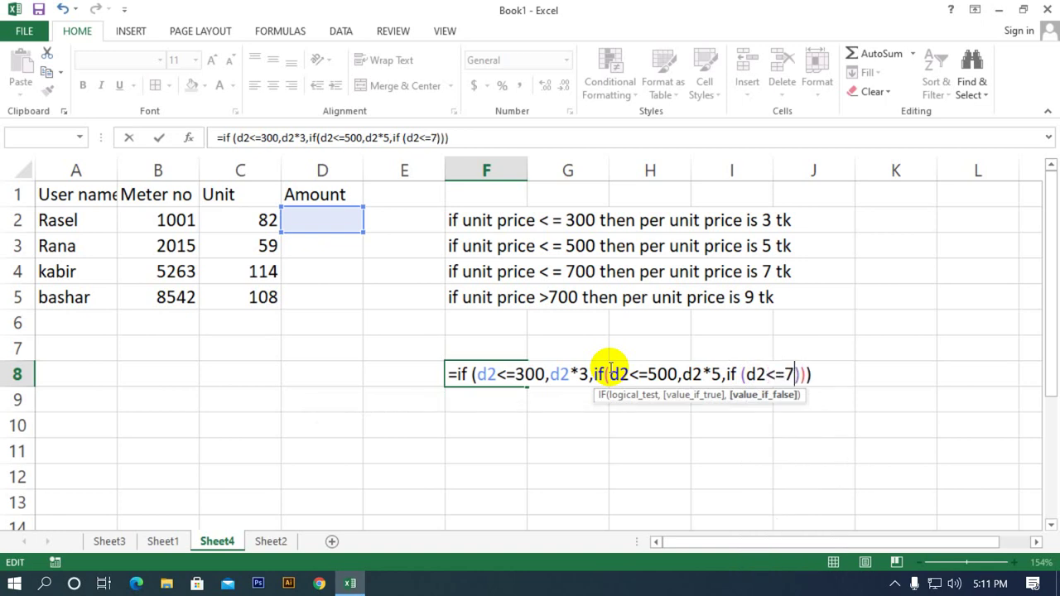
pyautogui.write('00')
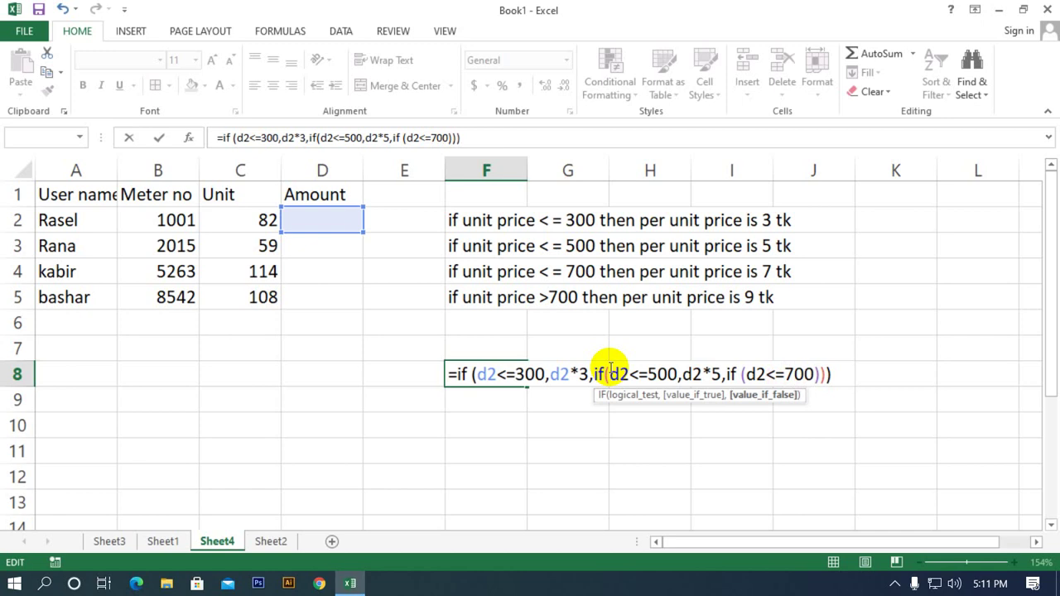
pyautogui.write(',d')
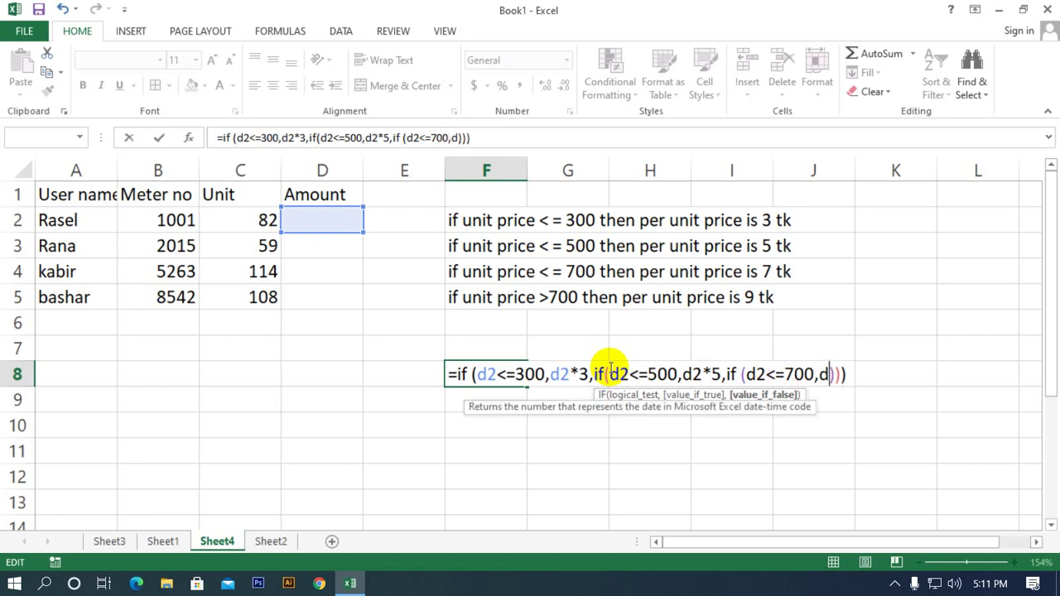
pyautogui.write('2')
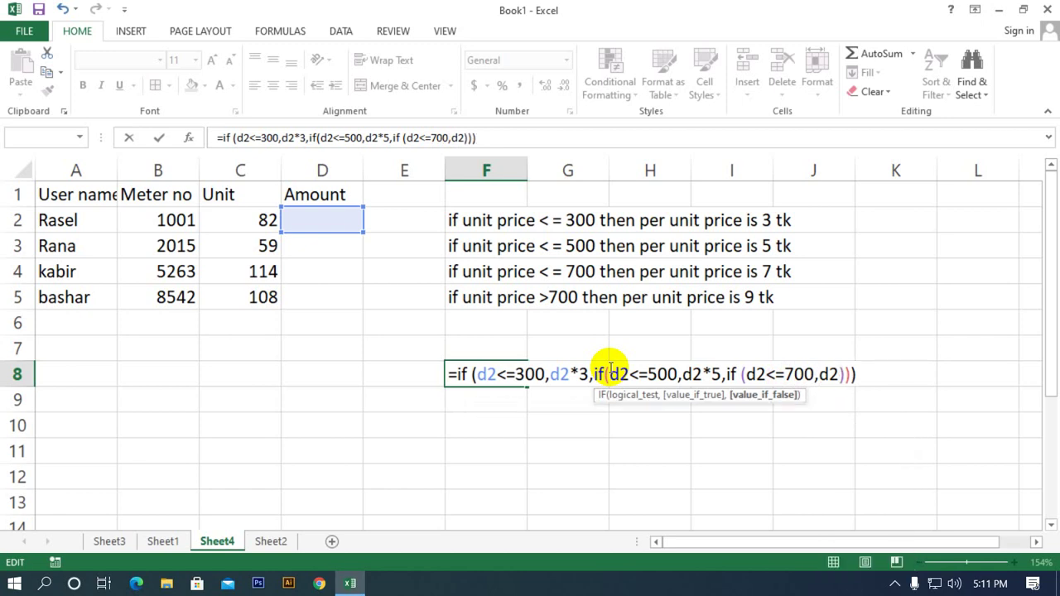
pyautogui.write('*7')
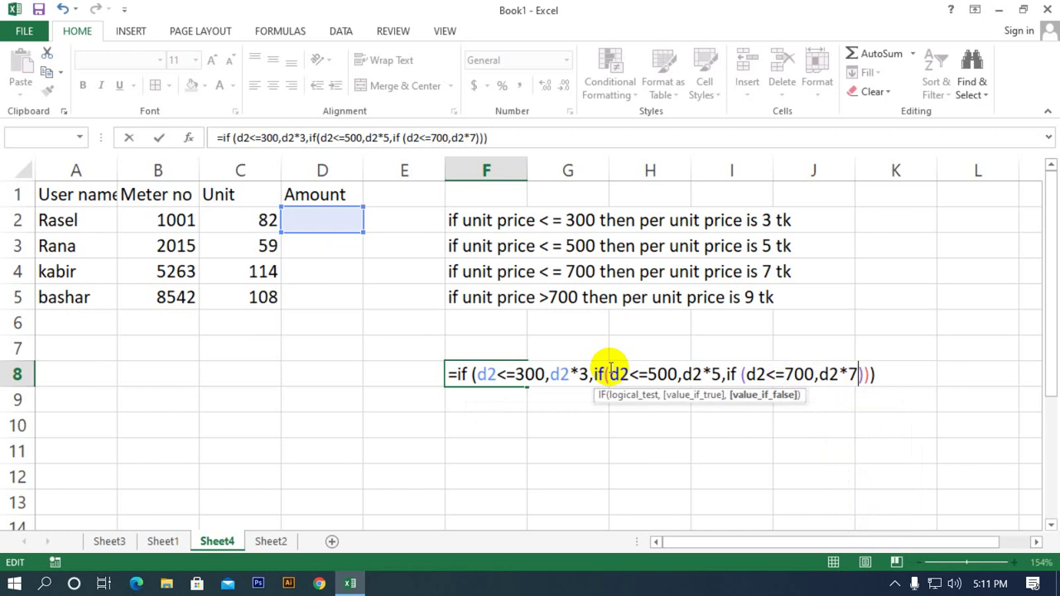
pyautogui.write(',if')
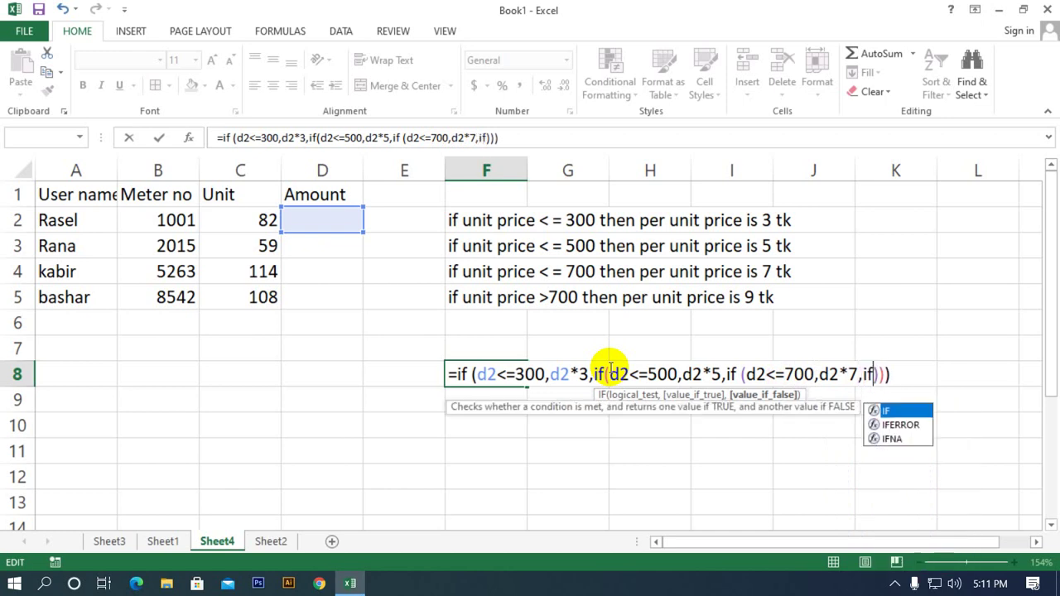
pyautogui.write('()')
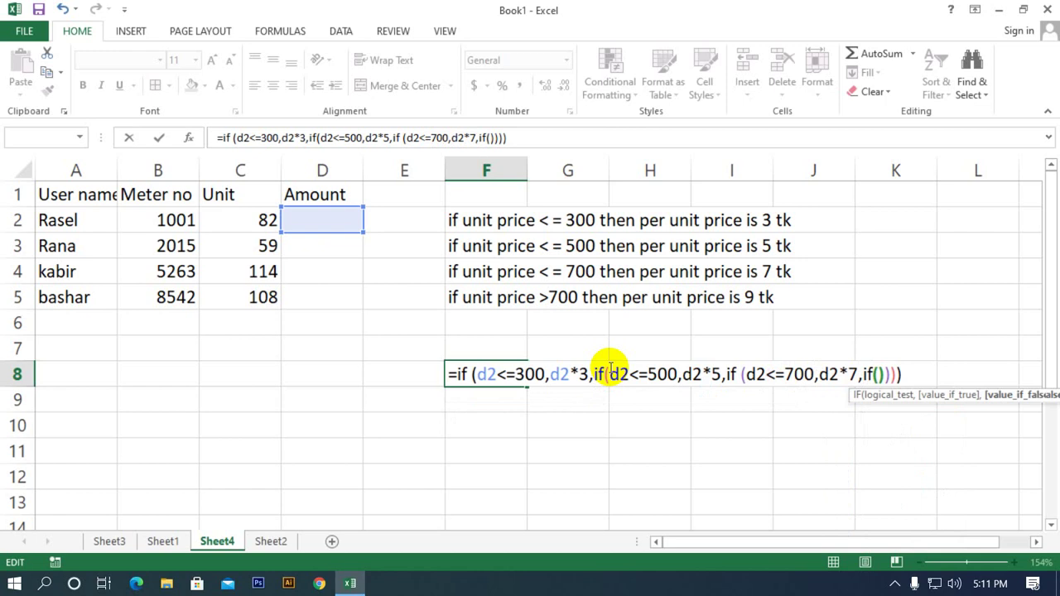
pyautogui.click(610, 370)
pyautogui.write('d')
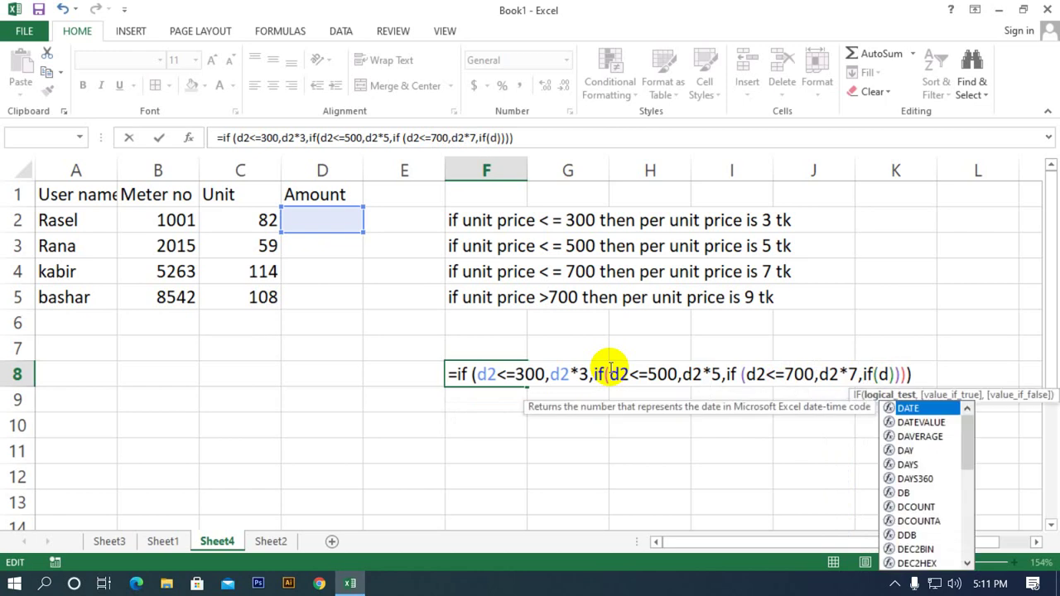
pyautogui.write('2')
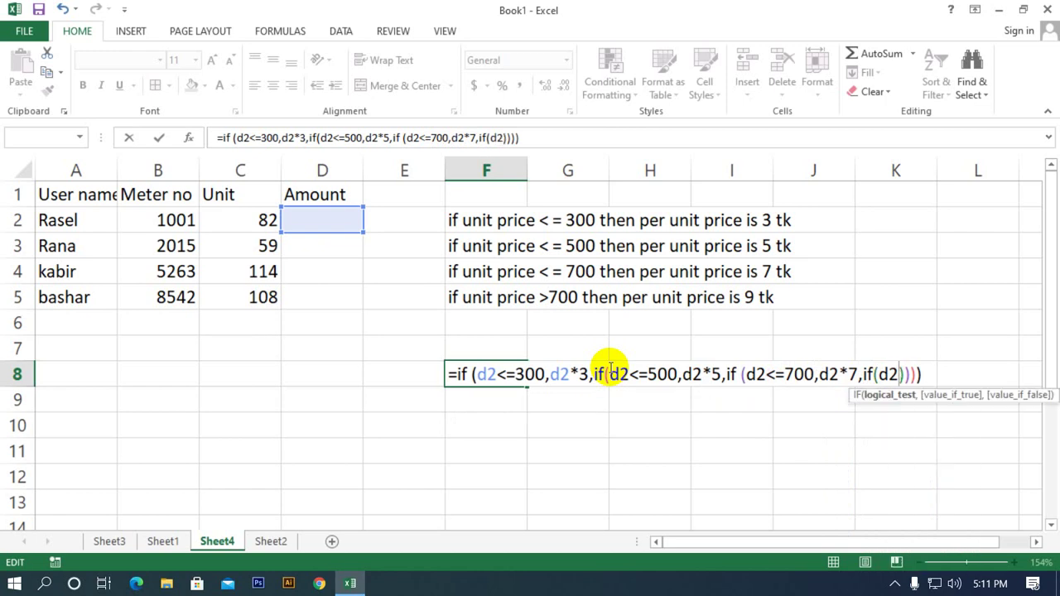
pyautogui.write('>7')
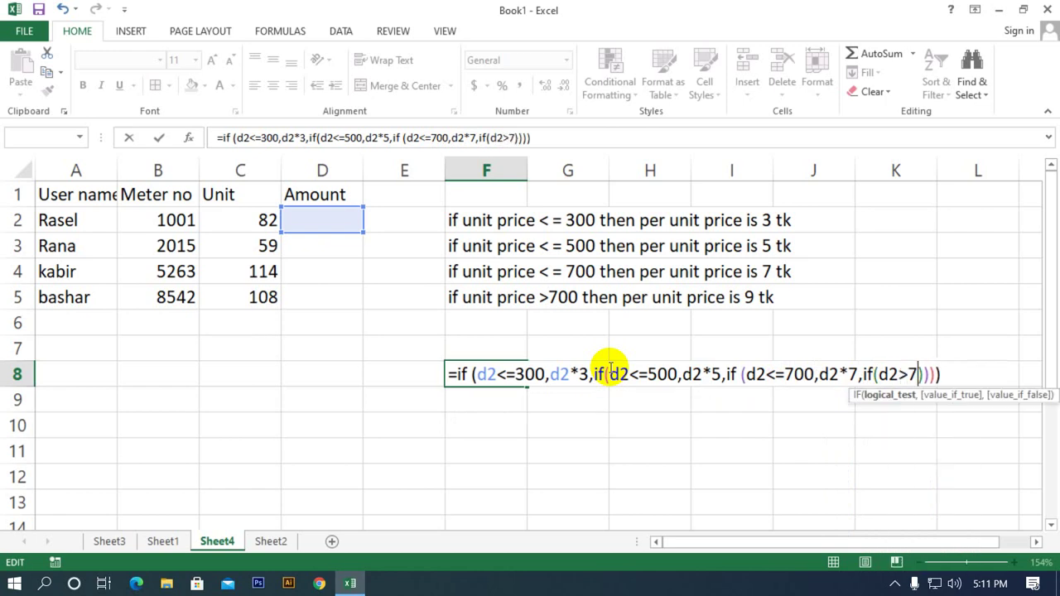
pyautogui.write('00')
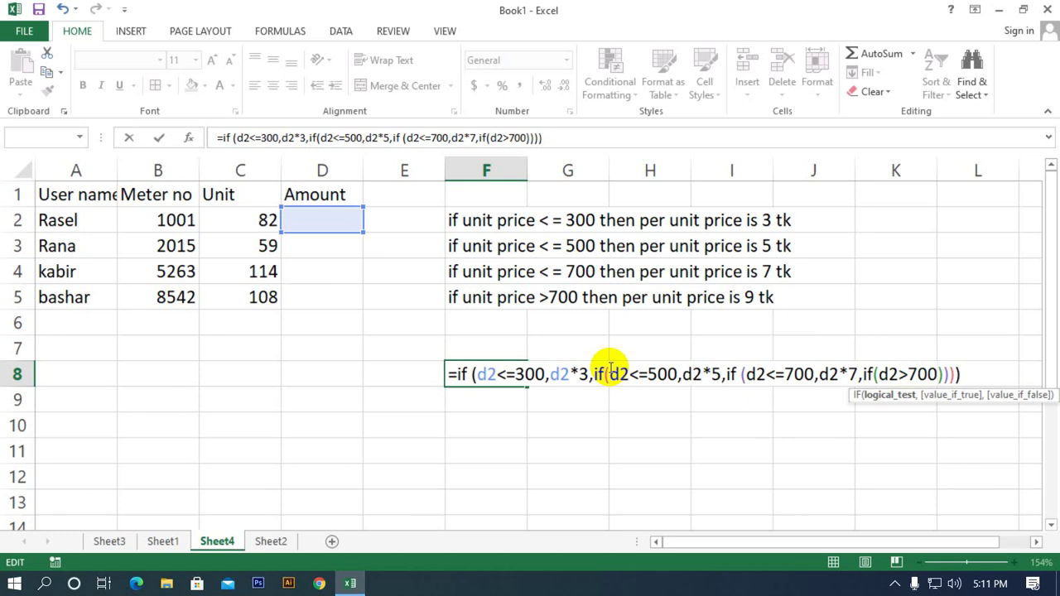
pyautogui.write(',d2')
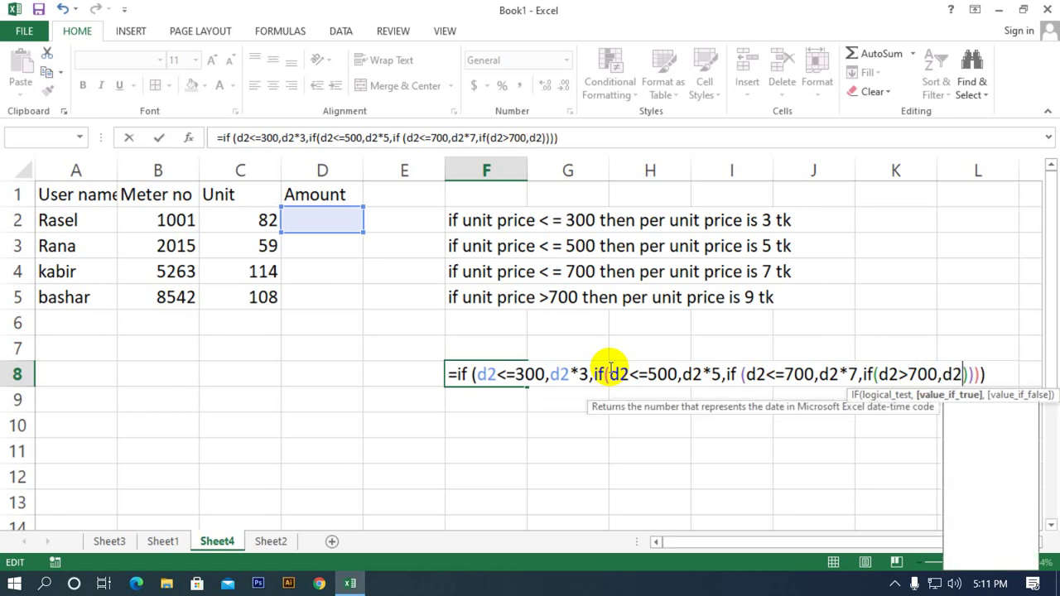
pyautogui.write('*9')
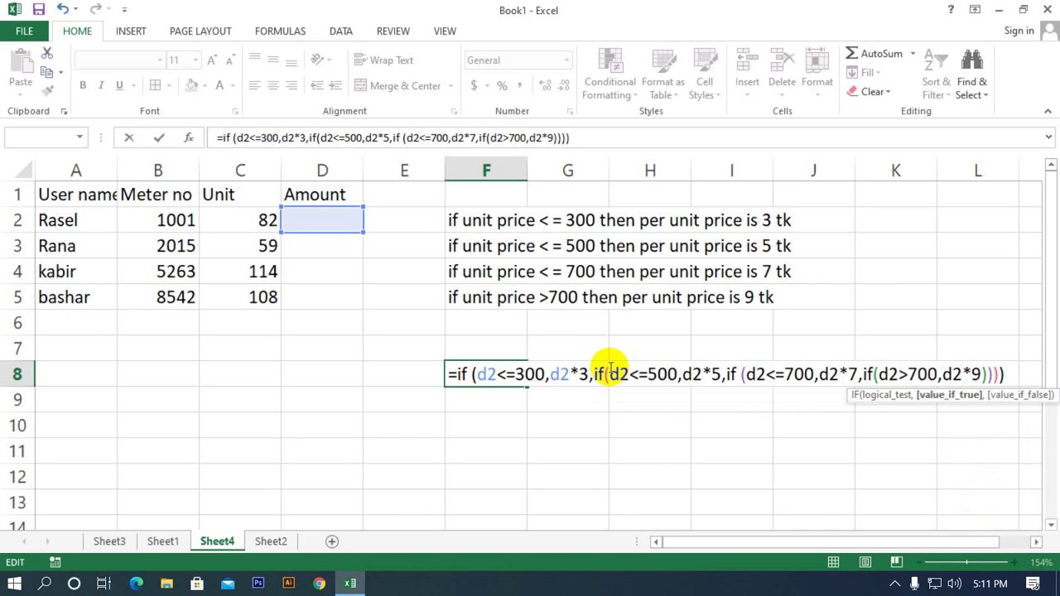
pyautogui.press('Return')
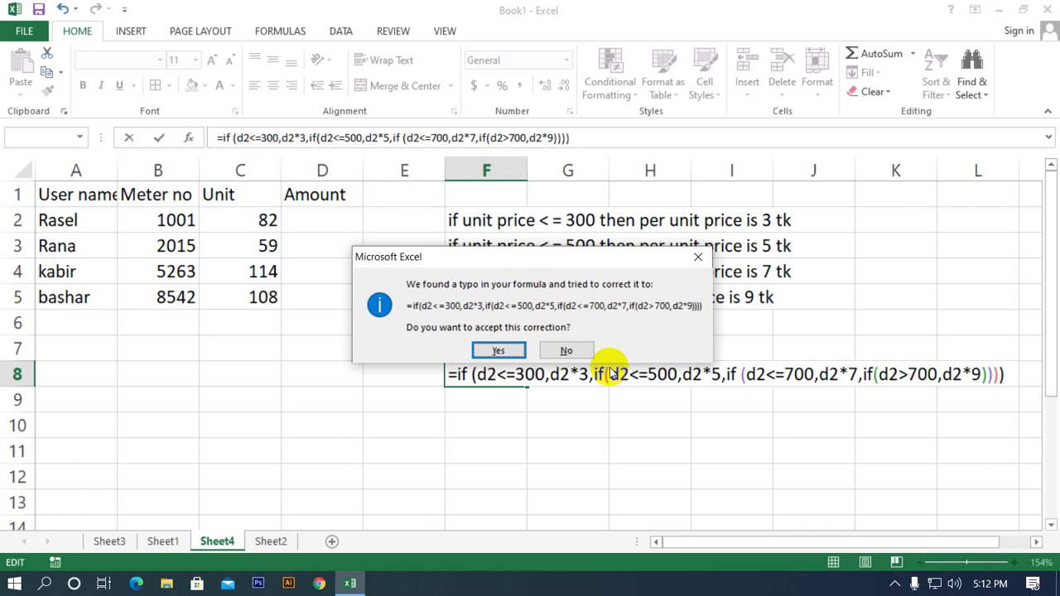
# Accept the correction and delete the stray E8 so F8 starts =IF(D2<=300,D2*3, showing 0
pyautogui.press('Return')
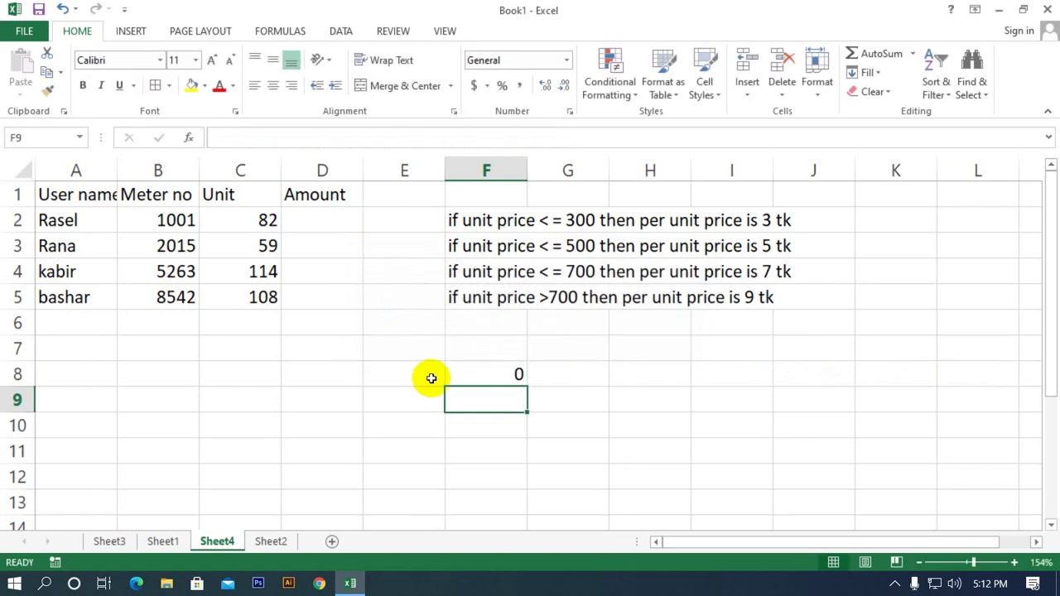
pyautogui.click(481, 374)
pyautogui.doubleClick(480, 373)
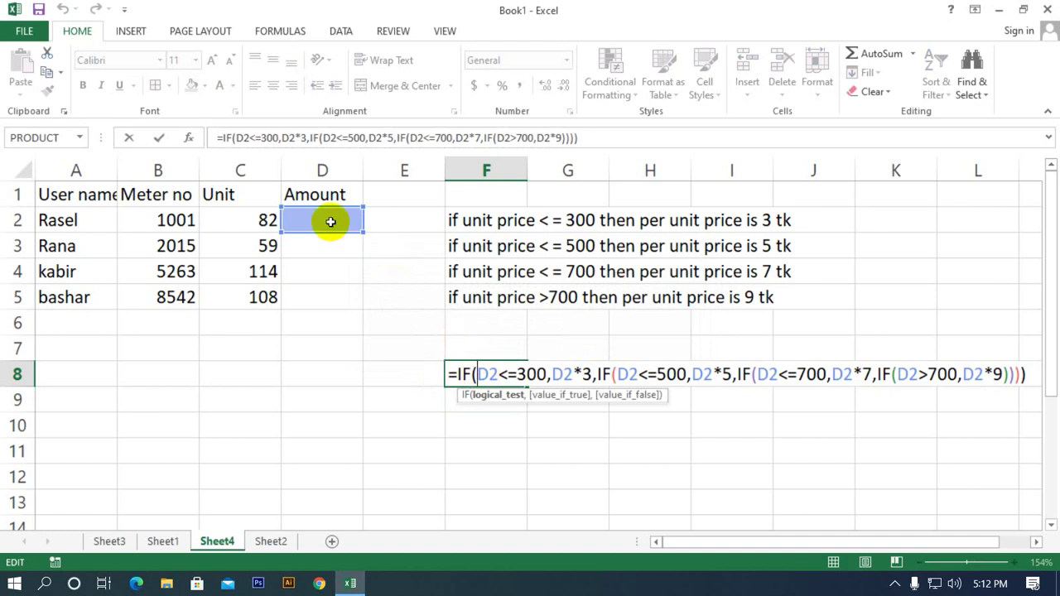
pyautogui.click(478, 373)
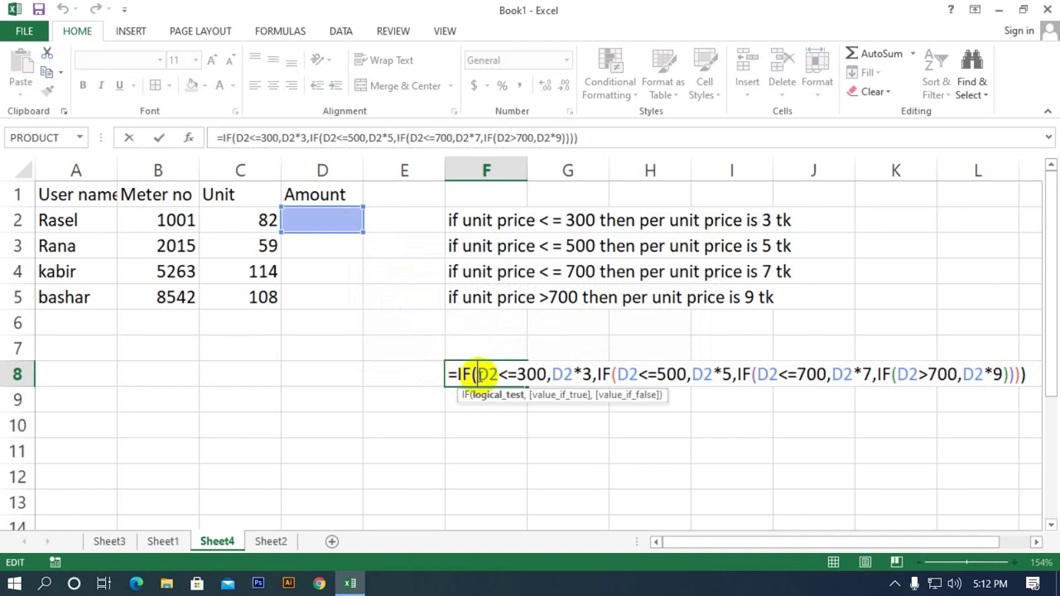
pyautogui.click(424, 370)
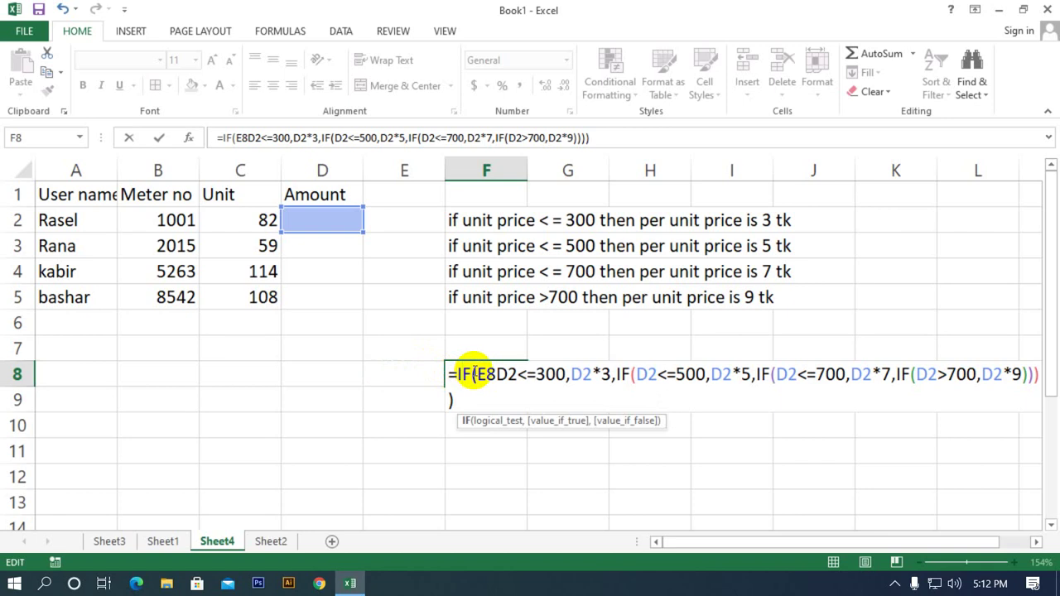
pyautogui.doubleClick(501, 373)
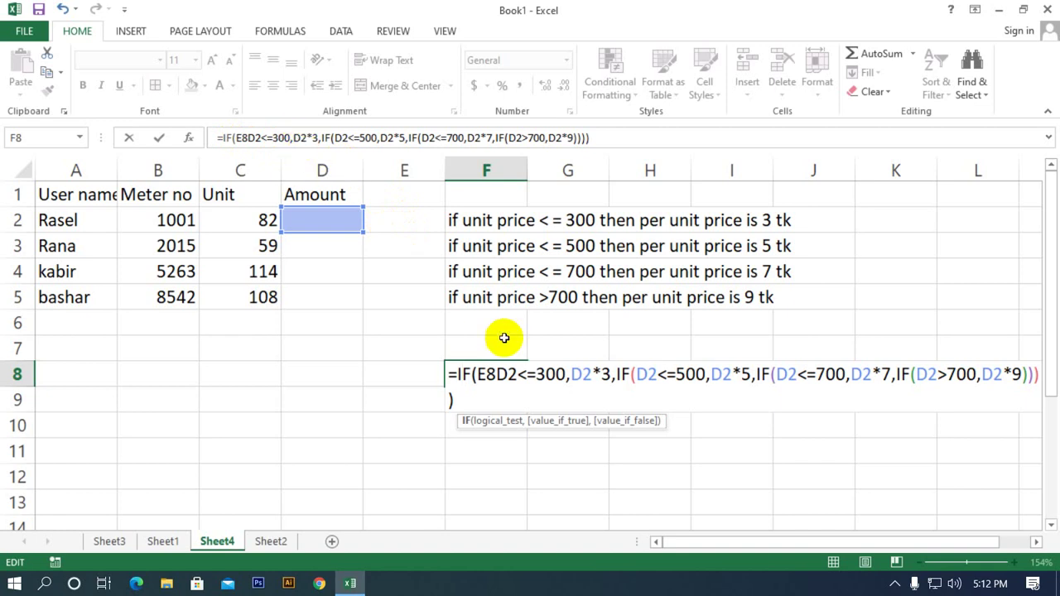
pyautogui.doubleClick(495, 374)
pyautogui.click(490, 374)
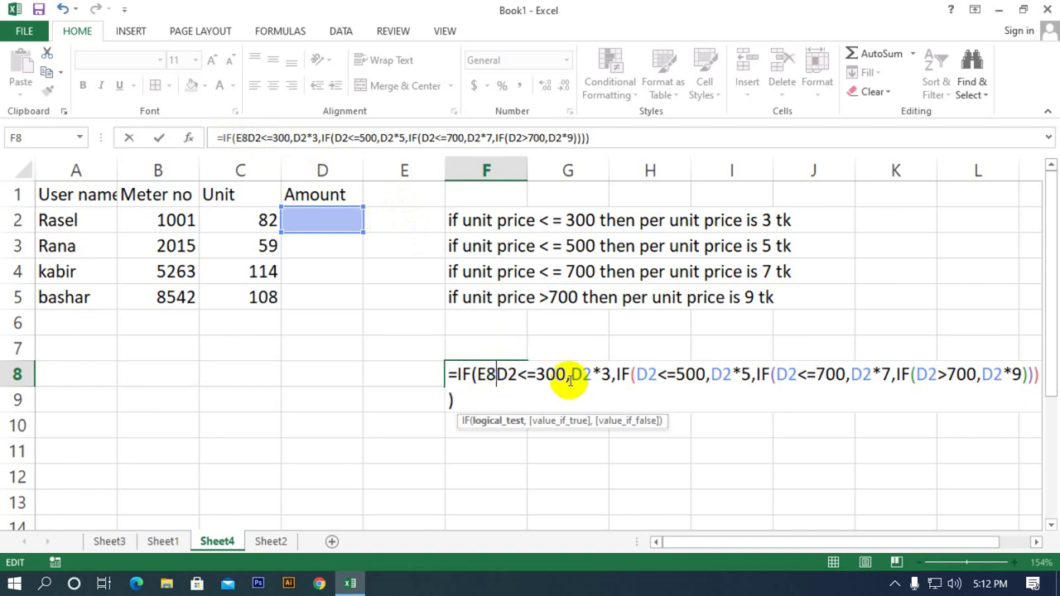
pyautogui.press('BackSpace')
pyautogui.press('BackSpace')
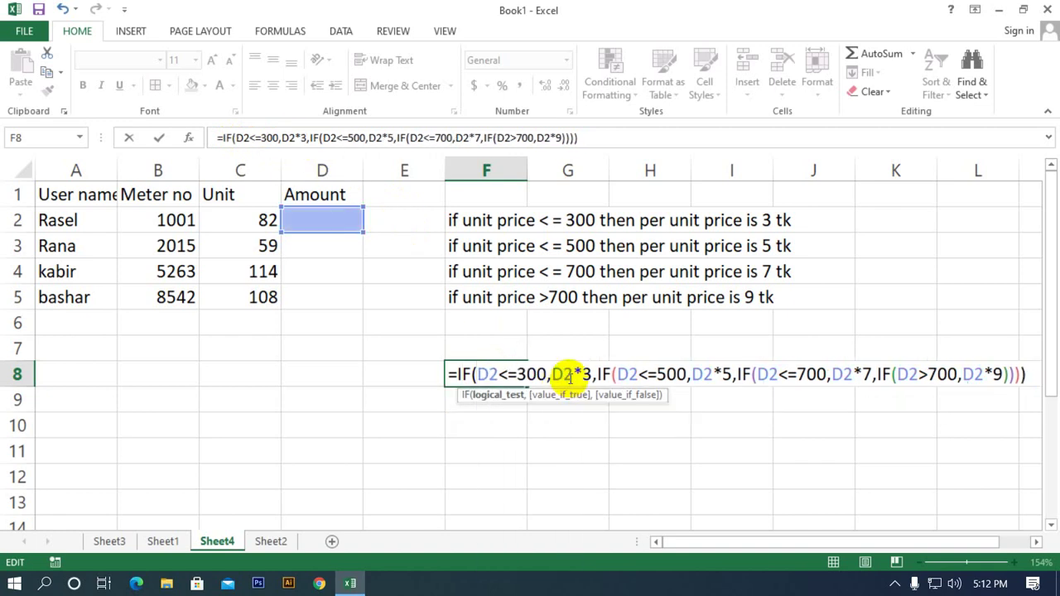
pyautogui.press('Return')
pyautogui.click(501, 372)
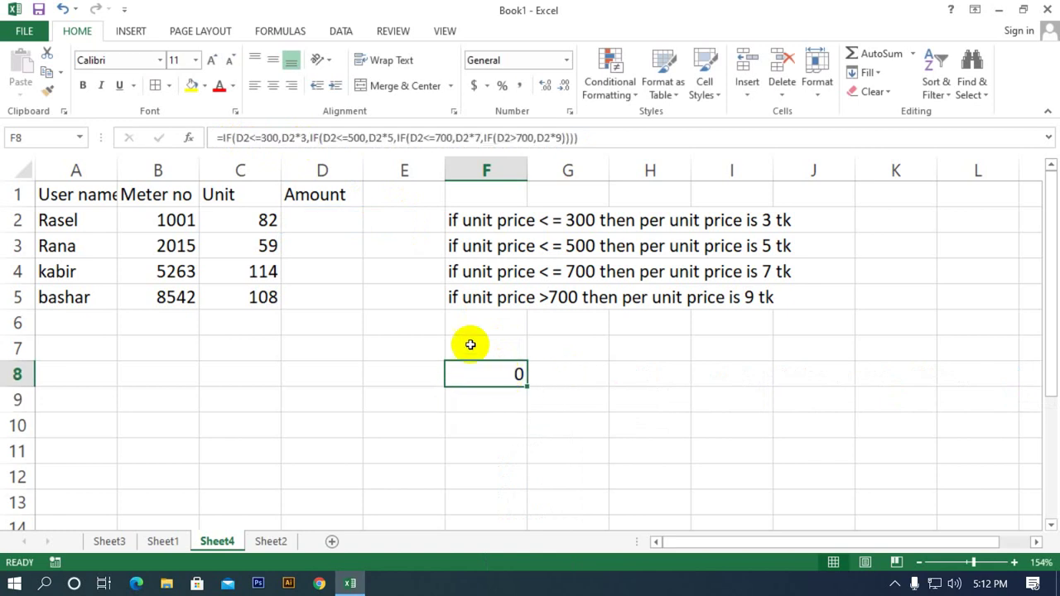
# Copy F8's IF formula and re-enter it prefixed with =D2, which shows TRUE
pyautogui.moveTo(580, 137); pyautogui.dragTo(219, 138)
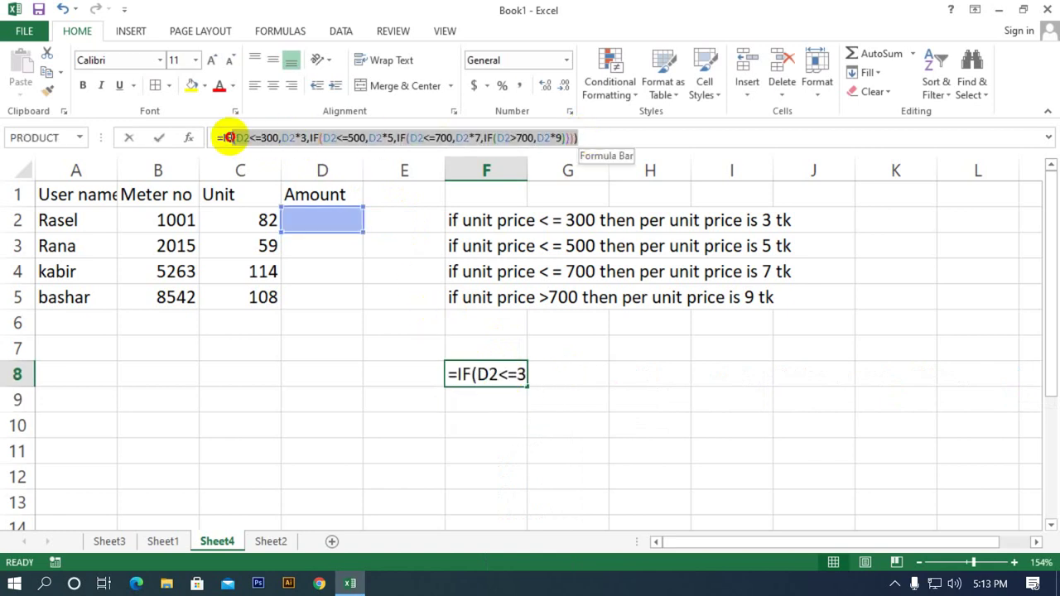
pyautogui.hotkey('ctrl', 'c')
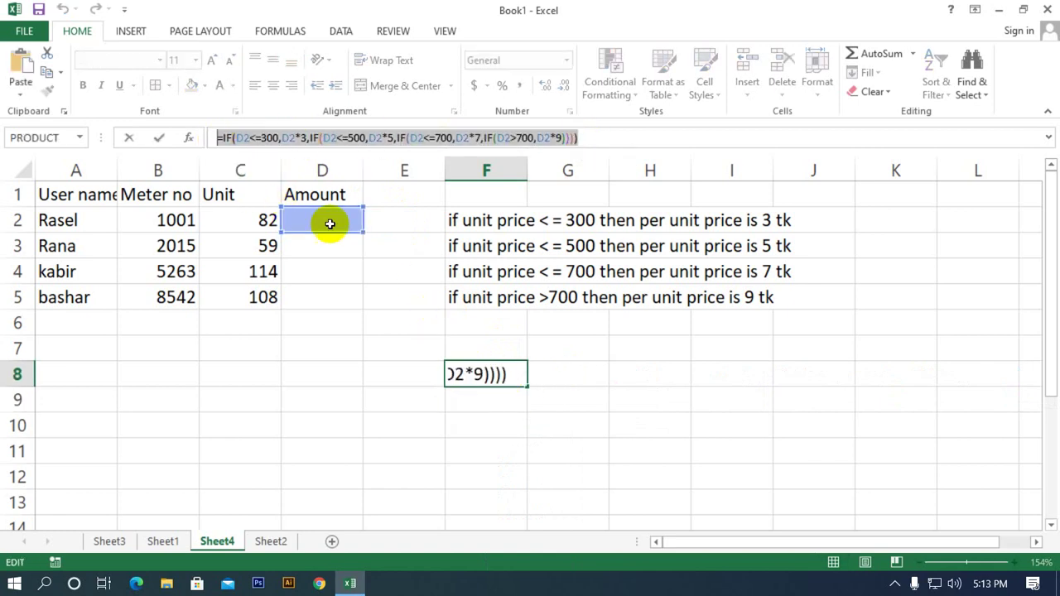
pyautogui.write('=')
pyautogui.click(330, 224)
pyautogui.hotkey('ctrl', 'v')
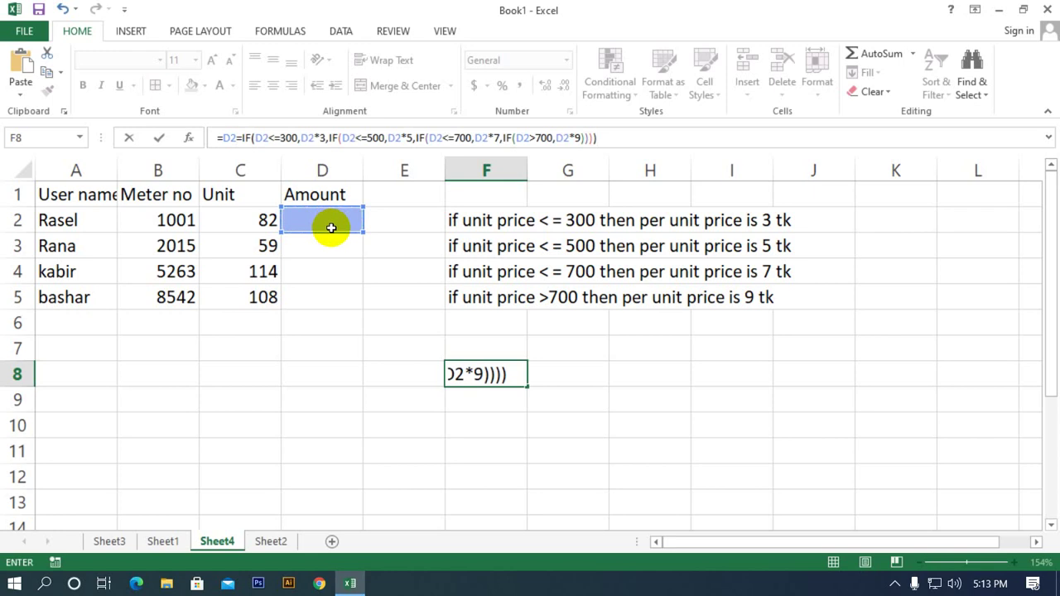
pyautogui.doubleClick(508, 373)
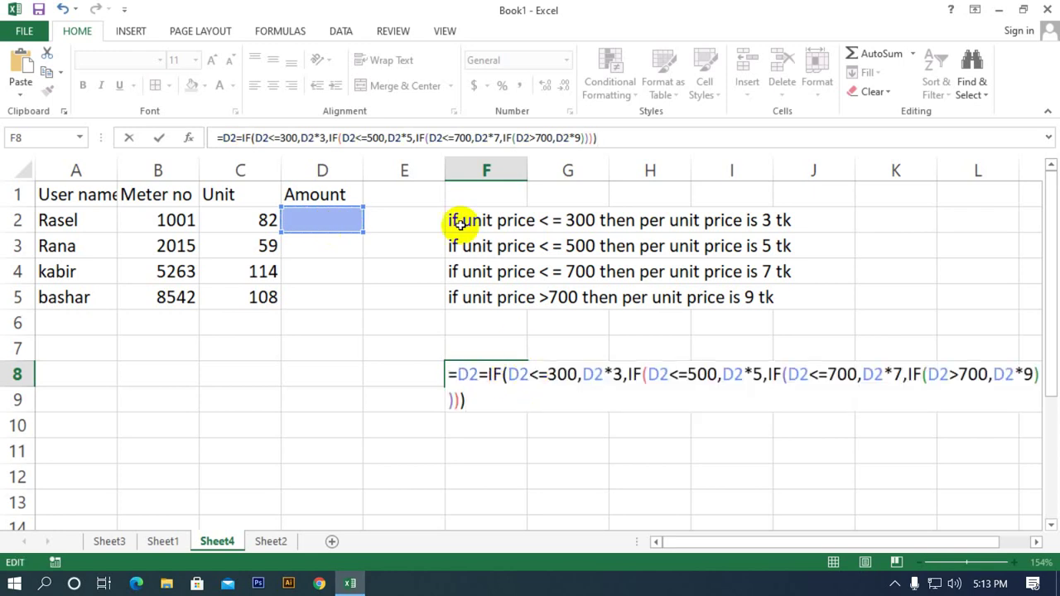
pyautogui.click(322, 216)
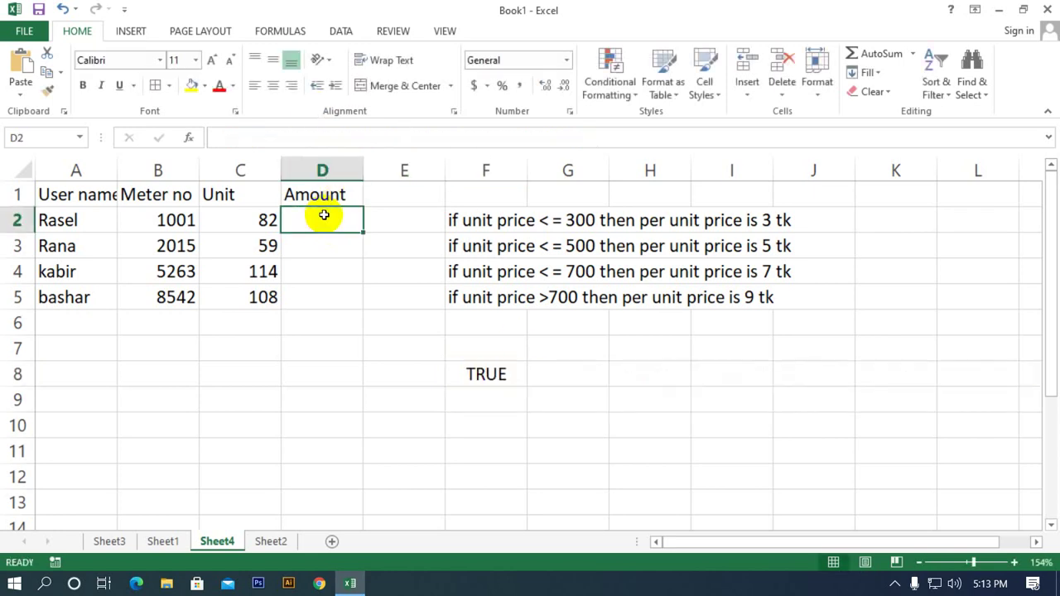
# Paste the formula after D2 again, then select all of it and delete it
pyautogui.click(485, 373)
pyautogui.doubleClick(485, 373)
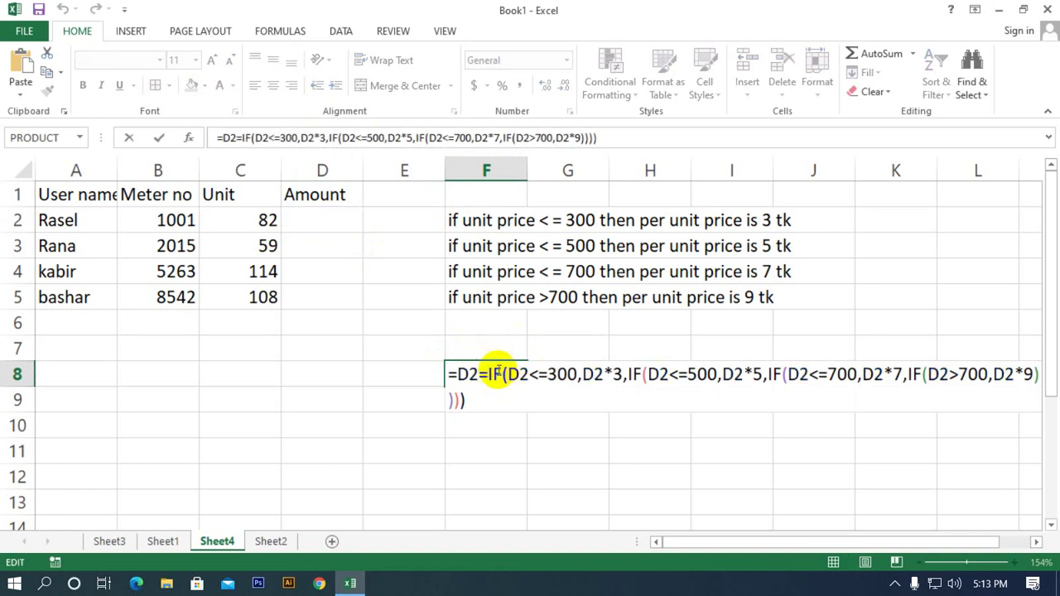
pyautogui.doubleClick(473, 374)
pyautogui.moveTo(484, 367); pyautogui.dragTo(476, 405)
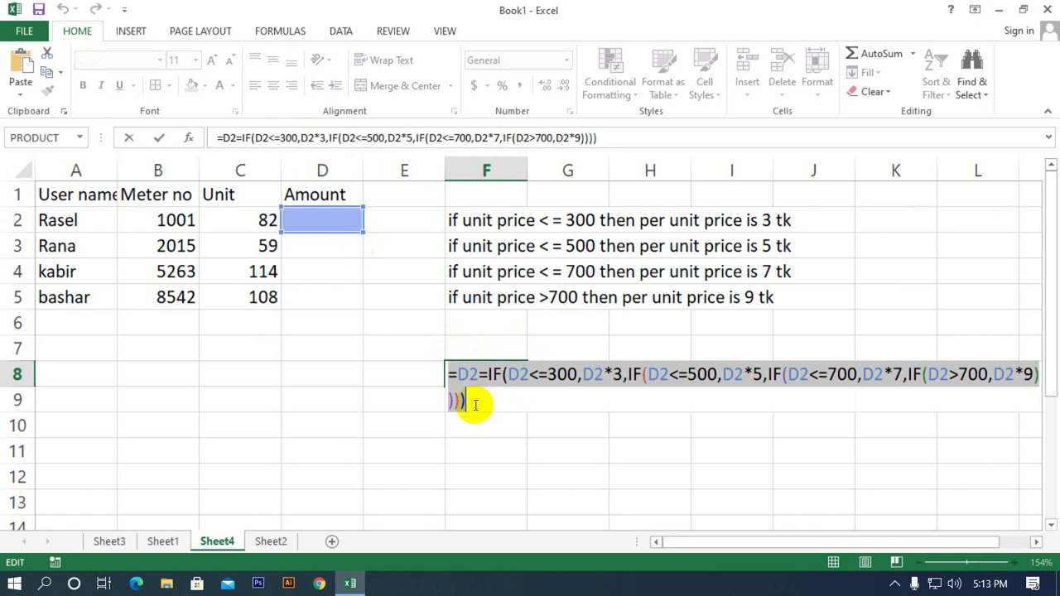
pyautogui.click(320, 219)
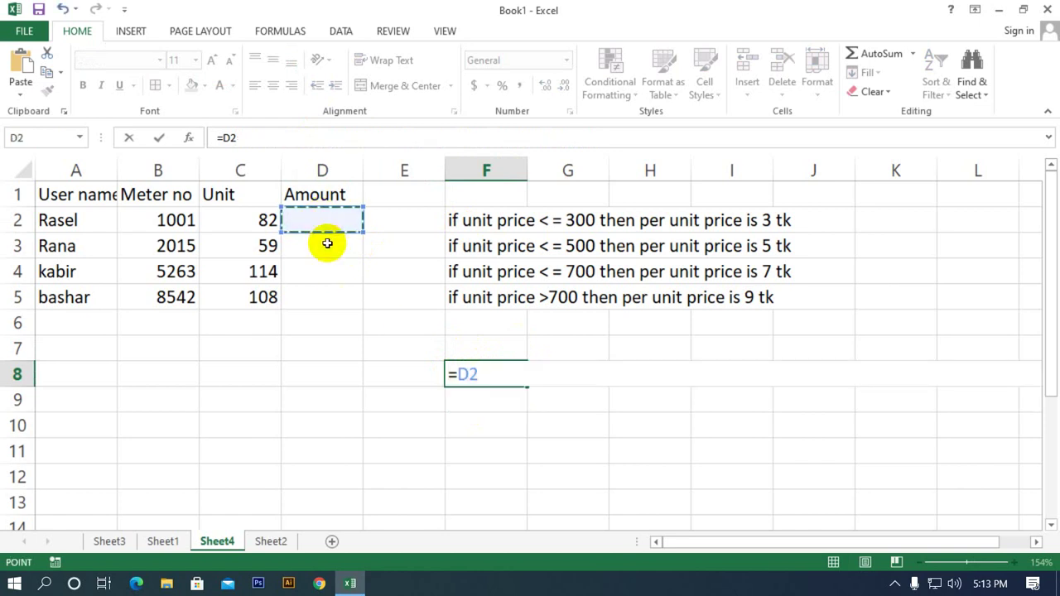
pyautogui.hotkey('ctrl', 'v')
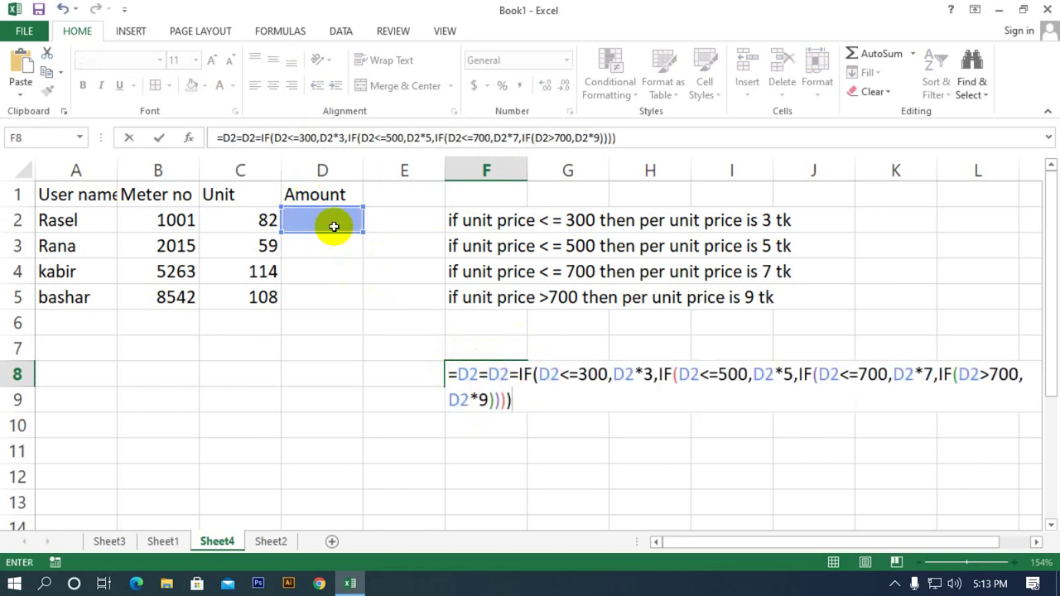
pyautogui.click(511, 398)
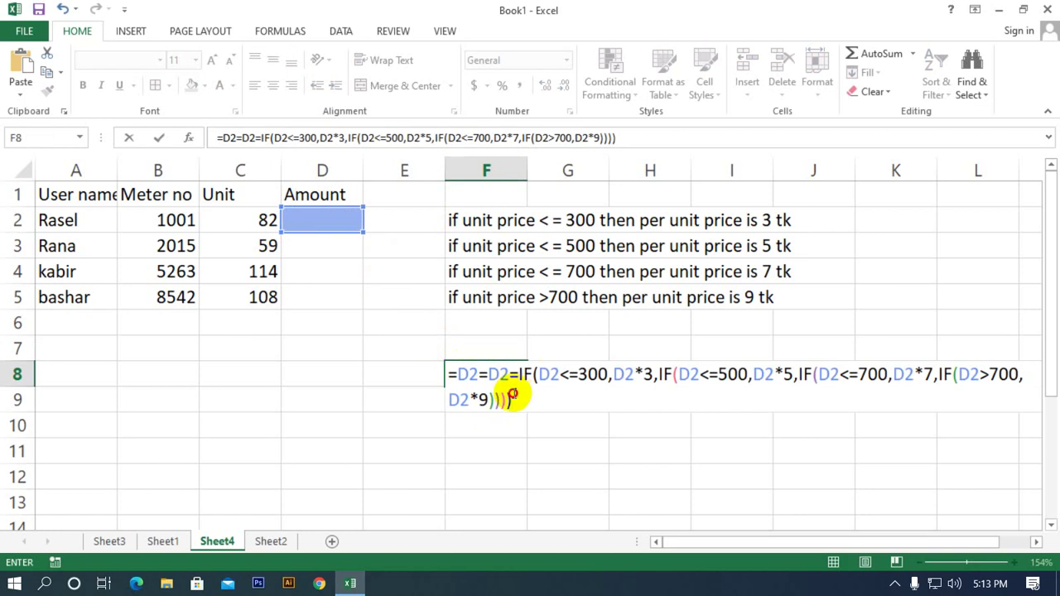
pyautogui.hotkey('ctrl', 'shift', 'Home')
pyautogui.press('BackSpace')
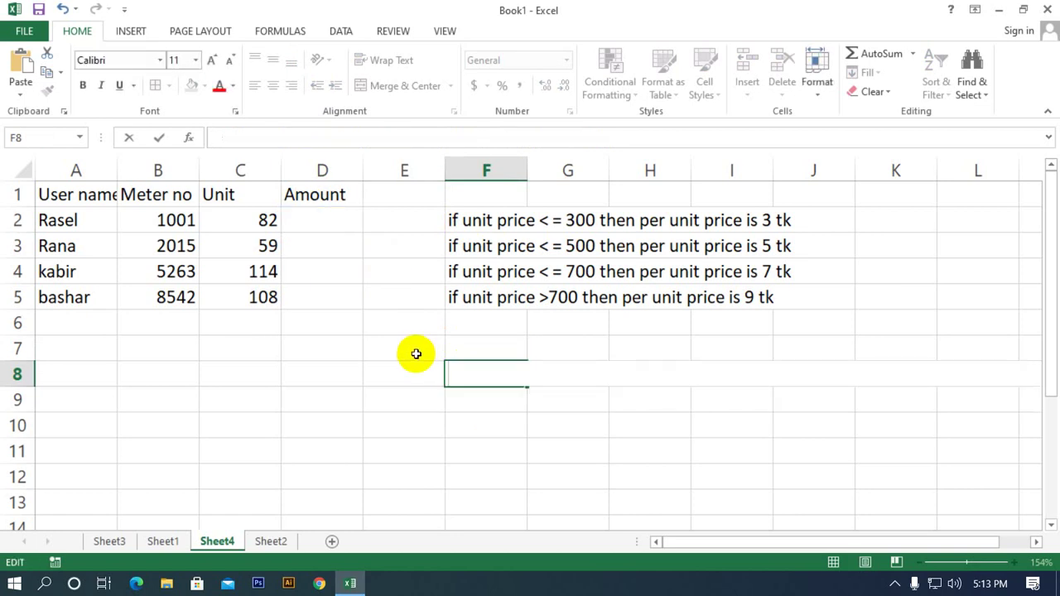
pyautogui.click(332, 221)
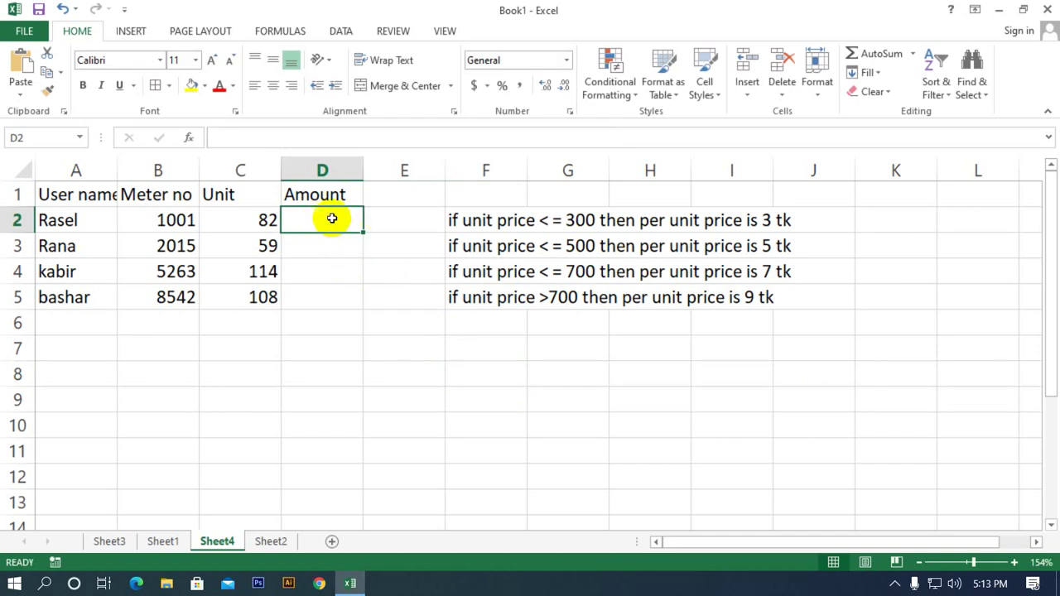
pyautogui.click(336, 241)
pyautogui.press('Up')
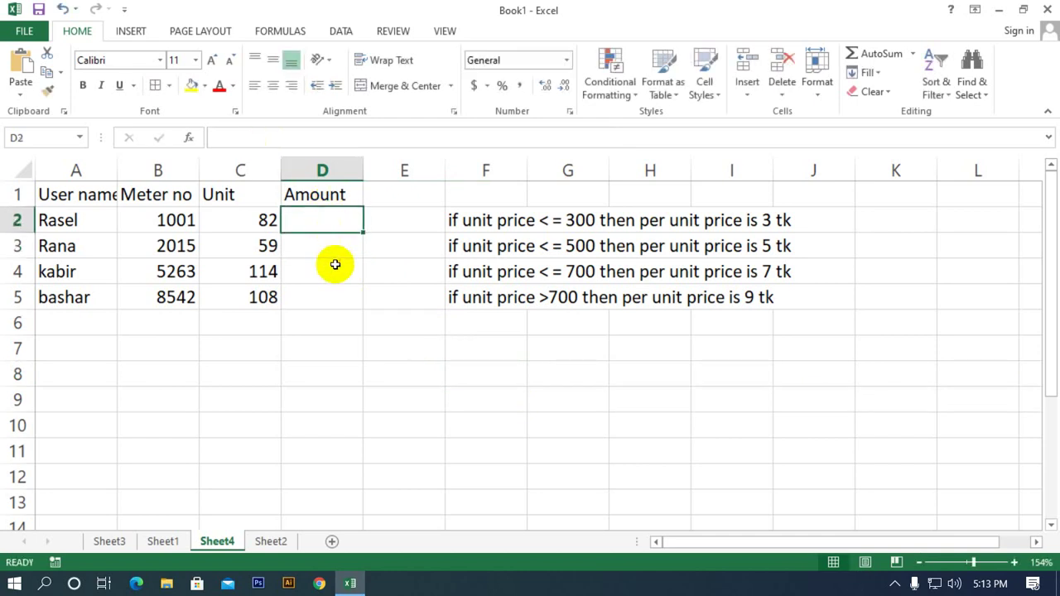
pyautogui.click(335, 265)
pyautogui.click(336, 240)
pyautogui.click(336, 225)
pyautogui.click(334, 254)
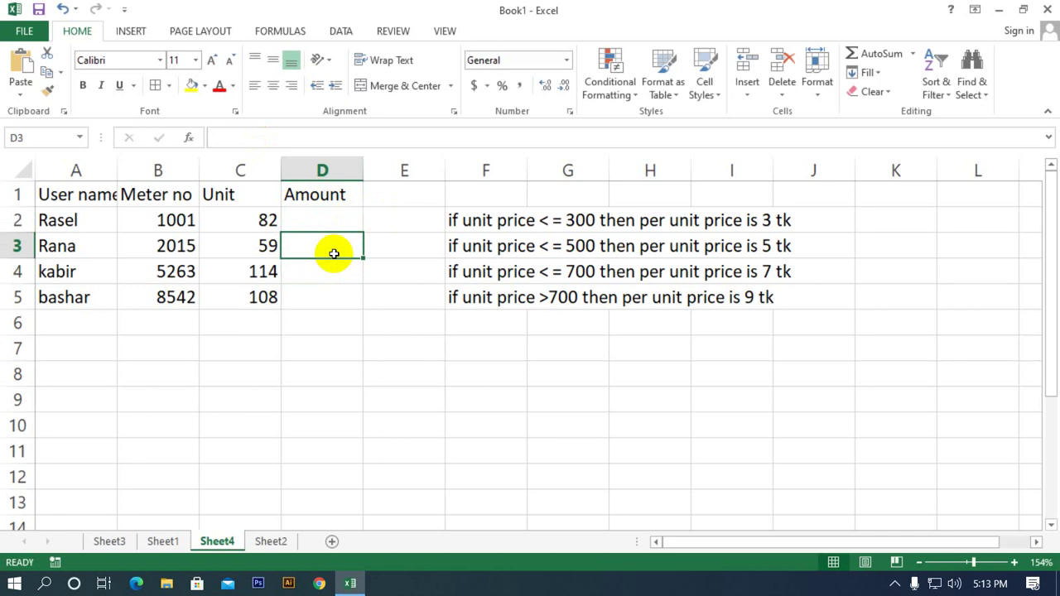
pyautogui.click(332, 298)
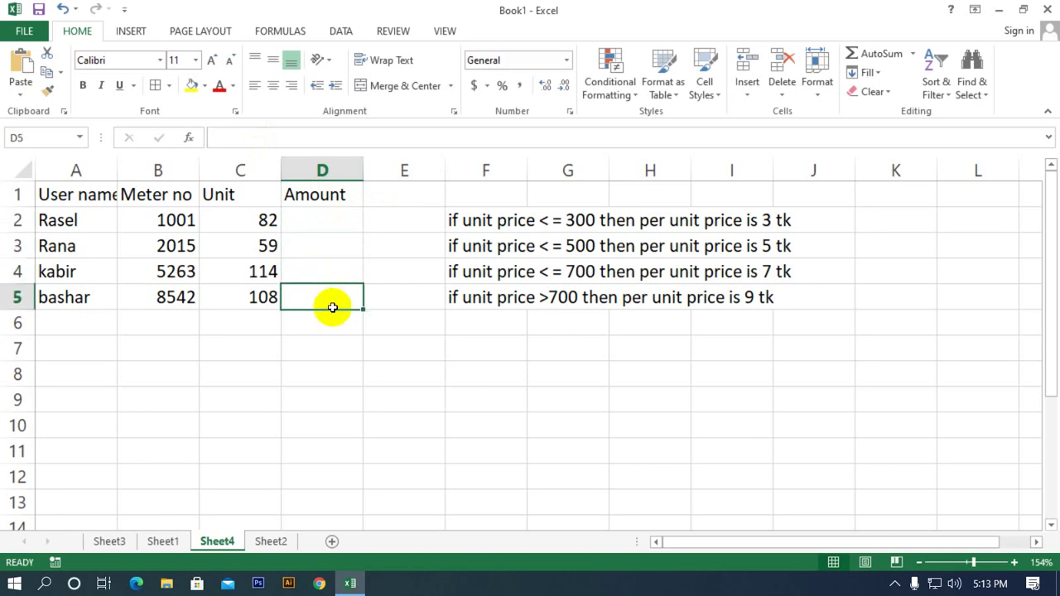
pyautogui.click(331, 246)
pyautogui.click(326, 225)
pyautogui.click(326, 252)
pyautogui.click(328, 277)
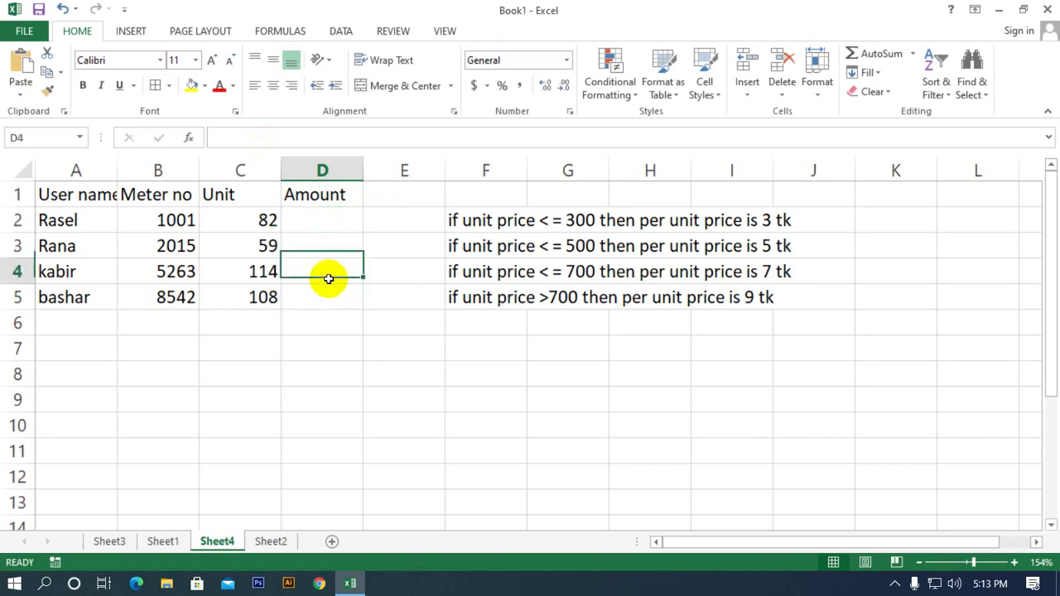
pyautogui.click(329, 299)
pyautogui.click(328, 271)
pyautogui.click(326, 253)
pyautogui.click(324, 227)
pyautogui.click(321, 249)
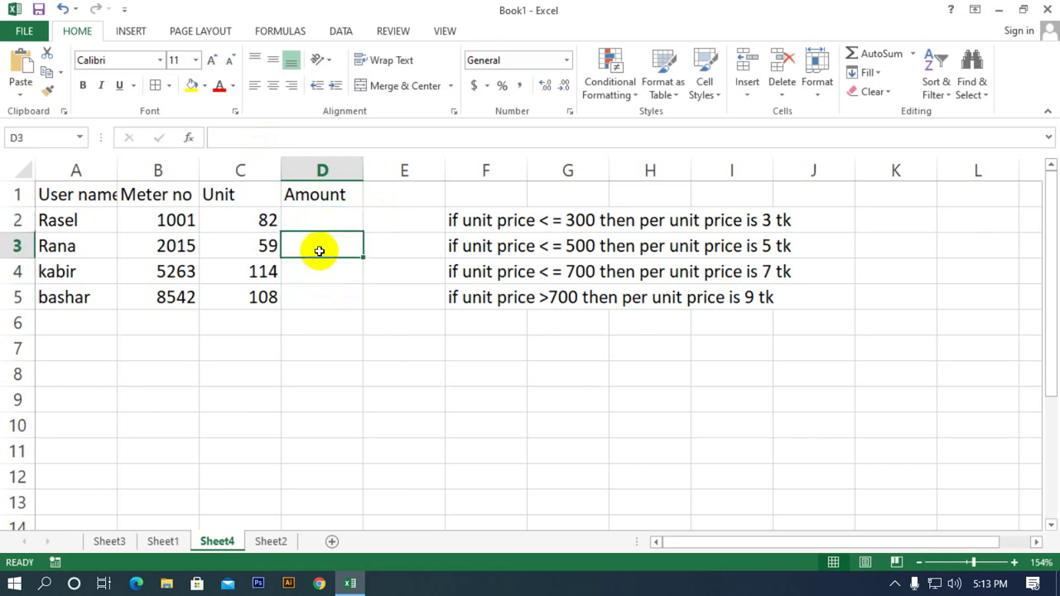
pyautogui.click(323, 277)
pyautogui.click(324, 299)
pyautogui.click(324, 274)
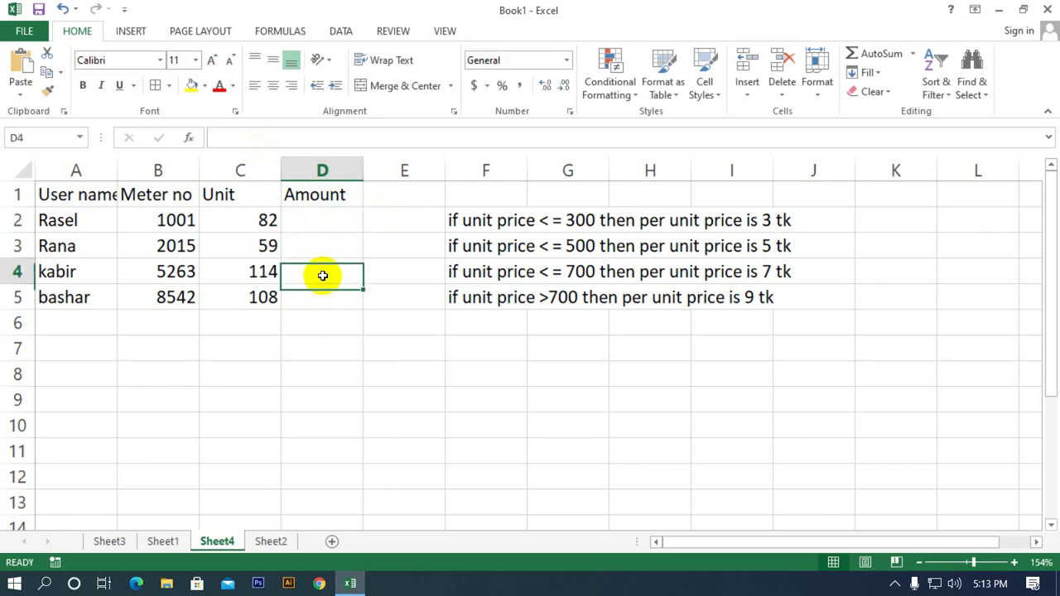
pyautogui.click(329, 247)
pyautogui.click(329, 225)
pyautogui.click(332, 247)
pyautogui.click(331, 278)
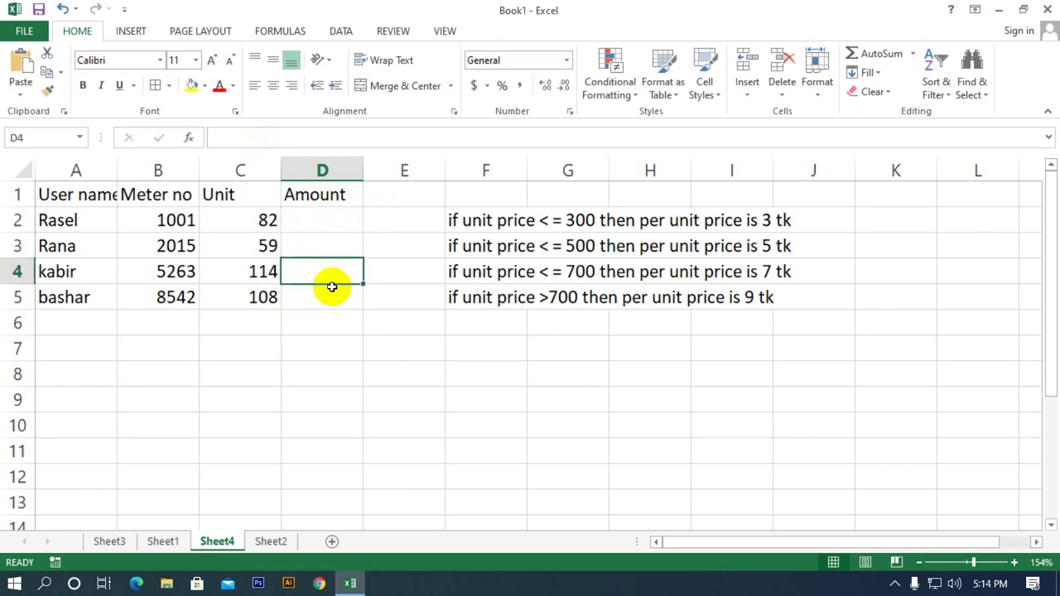
pyautogui.click(332, 308)
pyautogui.click(325, 276)
pyautogui.click(326, 253)
pyautogui.click(326, 221)
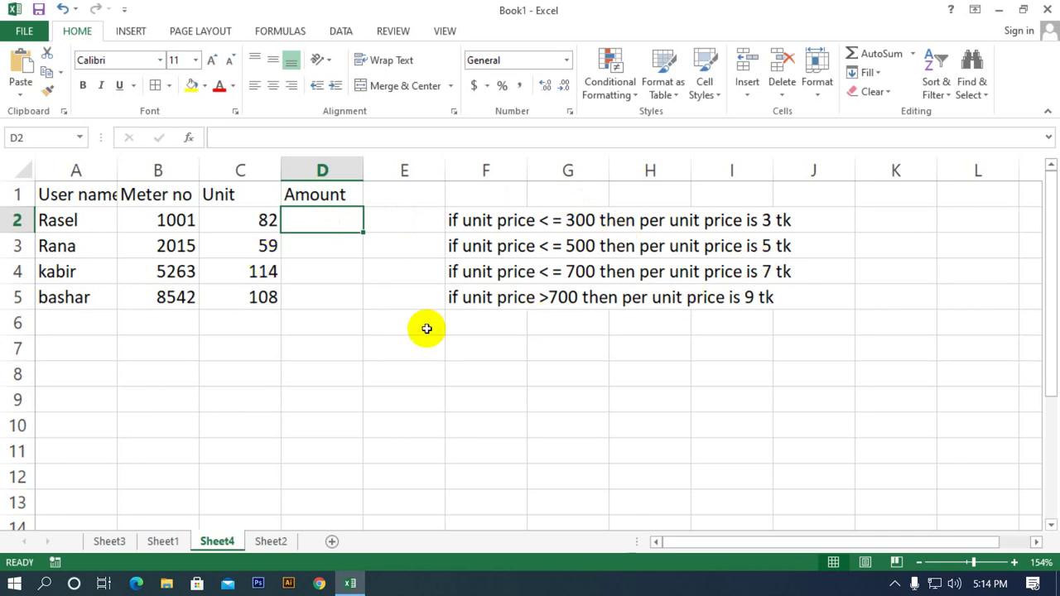
pyautogui.click(408, 230)
pyautogui.click(303, 241)
pyautogui.click(403, 252)
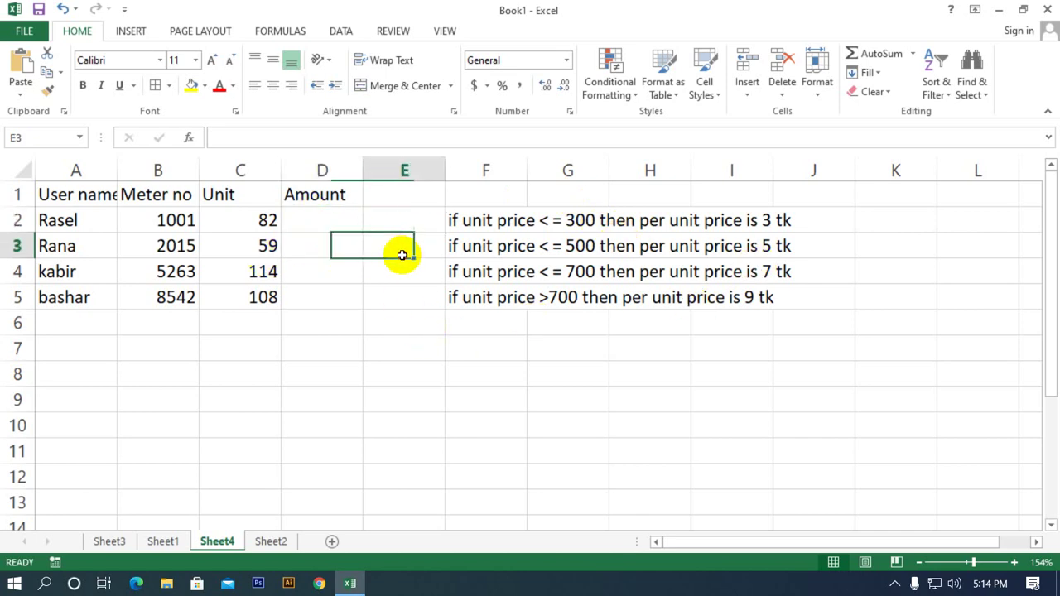
pyautogui.click(322, 220)
pyautogui.click(402, 221)
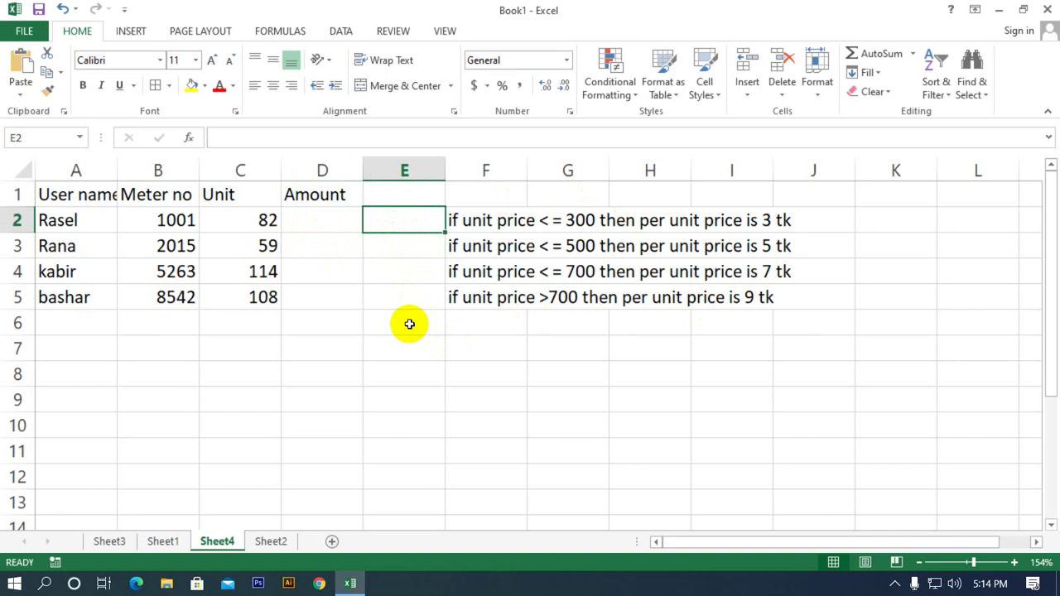
# On Sheet2, Clear All on range B10:H22 to remove 'wtg' and 'sfgb wert'
pyautogui.click(271, 540)
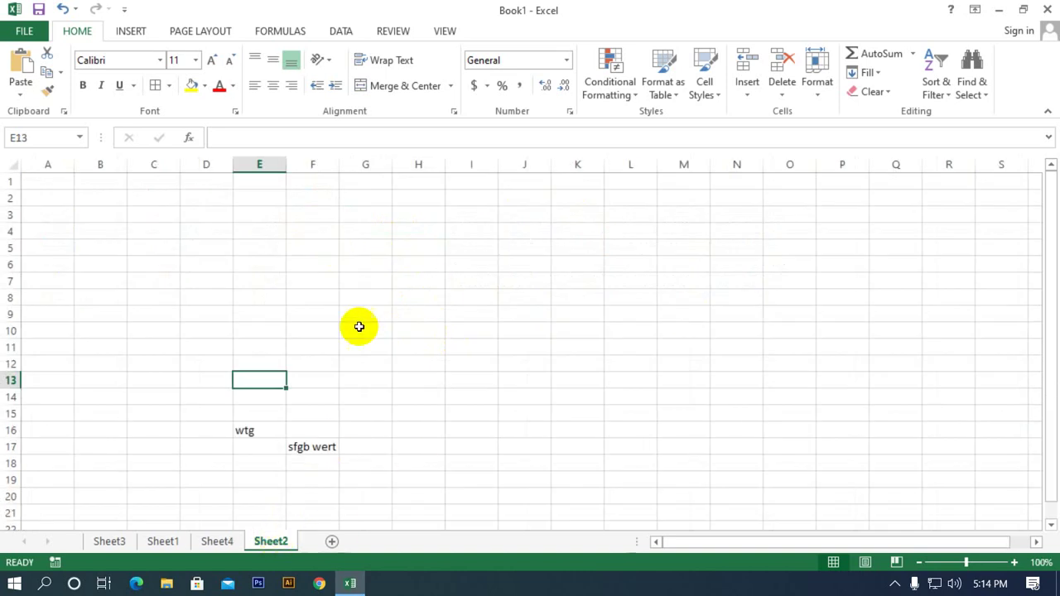
pyautogui.moveTo(129, 328); pyautogui.dragTo(432, 523)
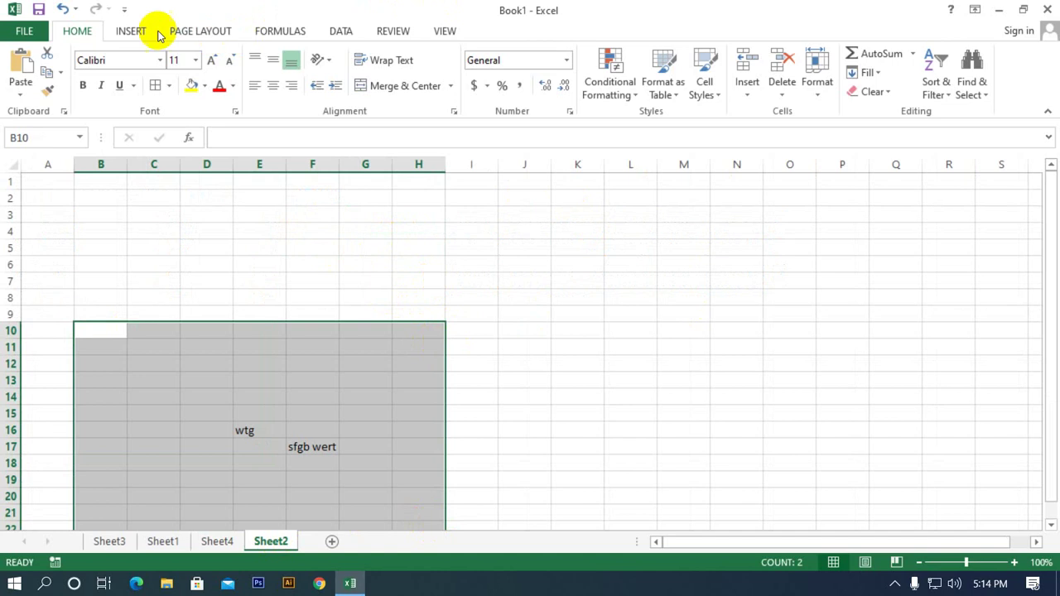
pyautogui.click(884, 91)
pyautogui.click(897, 114)
pyautogui.click(365, 264)
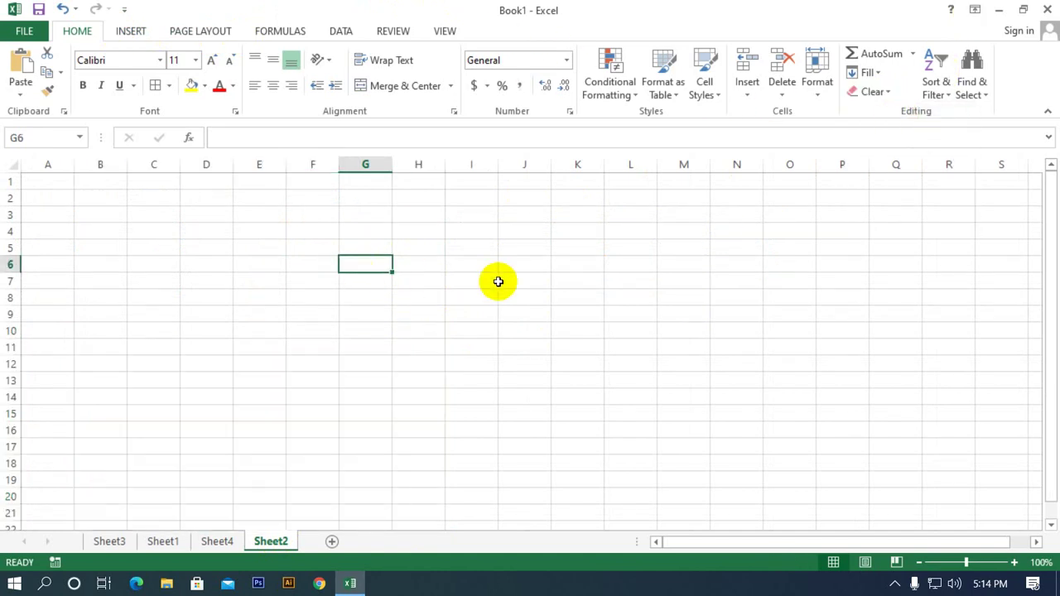